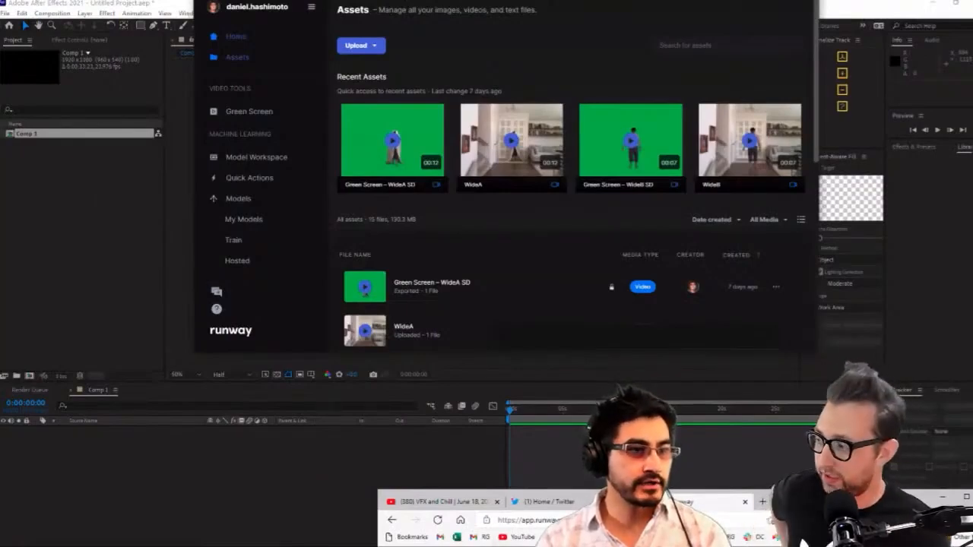
Move the Runway browser window onto this screen, maximize it and open the CU clip from the assets list
{"action": "left_click_drag", "start_coordinate": [806, 502], "coordinate": [522, 50]}
{"action": "double_click", "coordinate": [522, 50]}
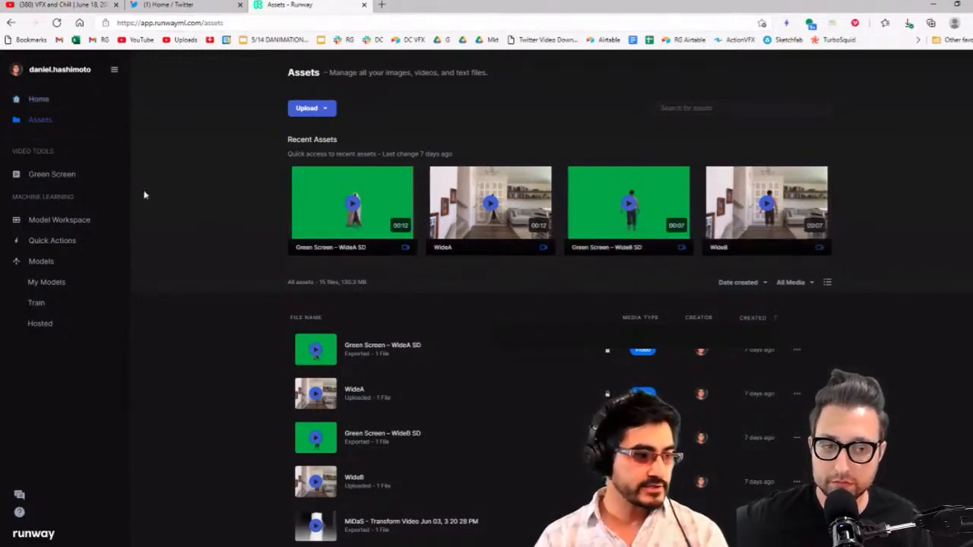
{"action": "scroll", "coordinate": [382, 371], "scroll_direction": "down", "scroll_amount": 3}
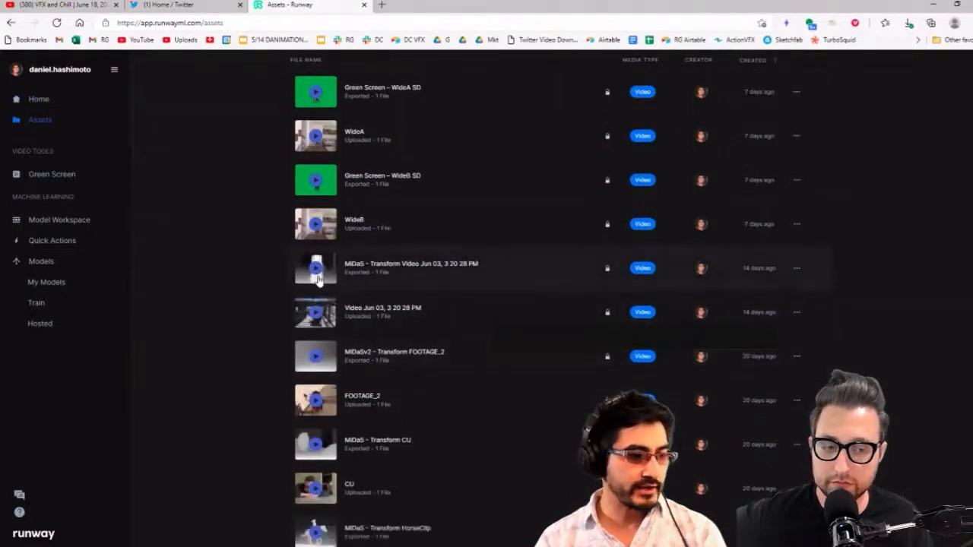
{"action": "left_click", "coordinate": [317, 493]}
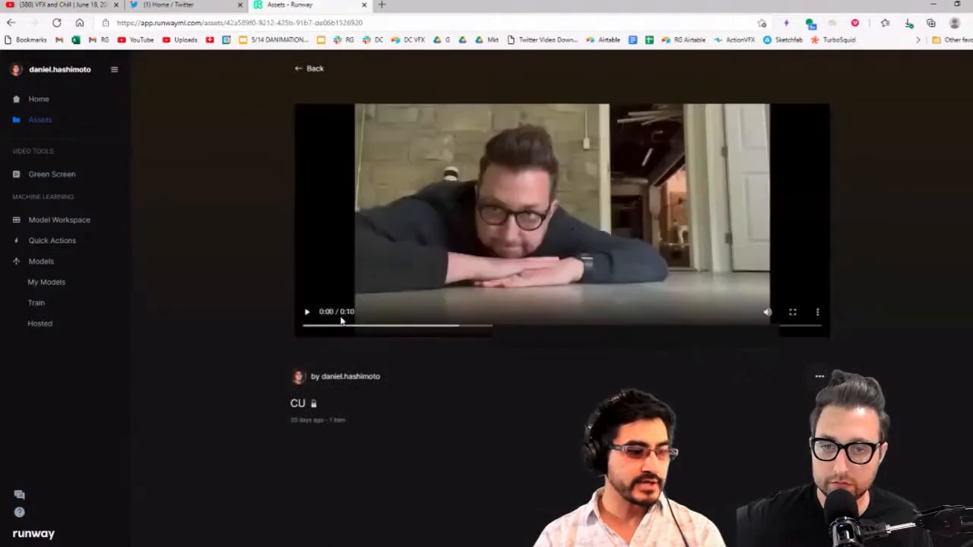
Play the CU clip, pause it and jump to about 0:04
{"action": "left_click", "coordinate": [307, 313]}
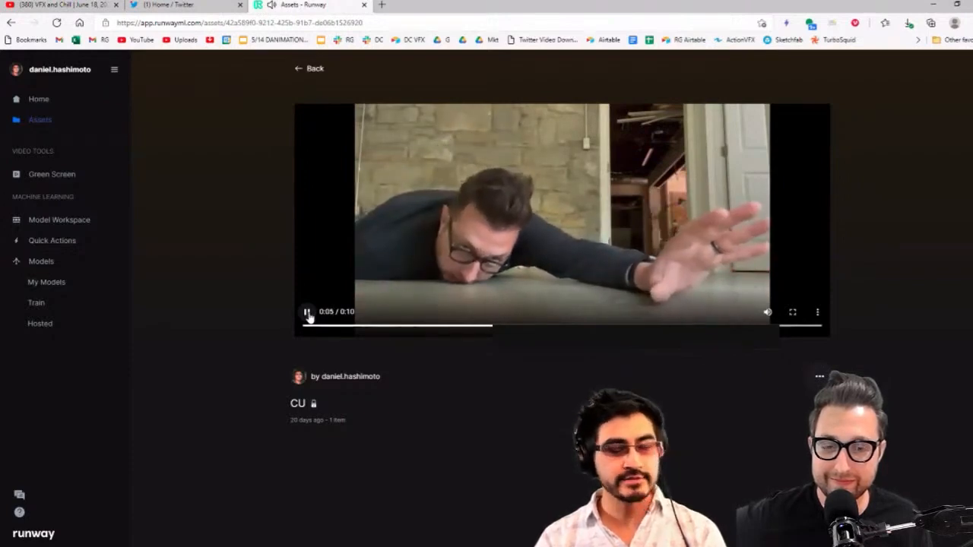
{"action": "left_click", "coordinate": [308, 315]}
{"action": "left_click", "coordinate": [308, 315]}
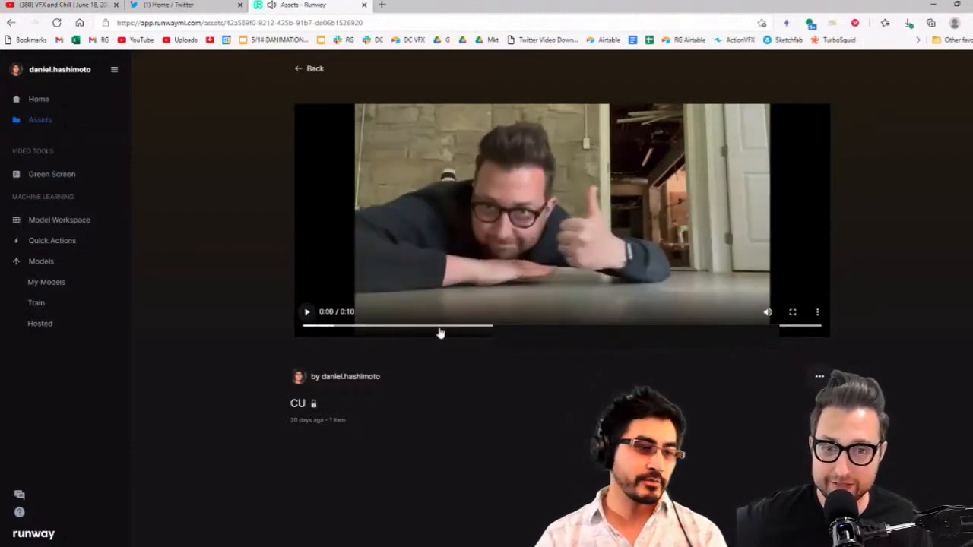
{"action": "left_click", "coordinate": [479, 327]}
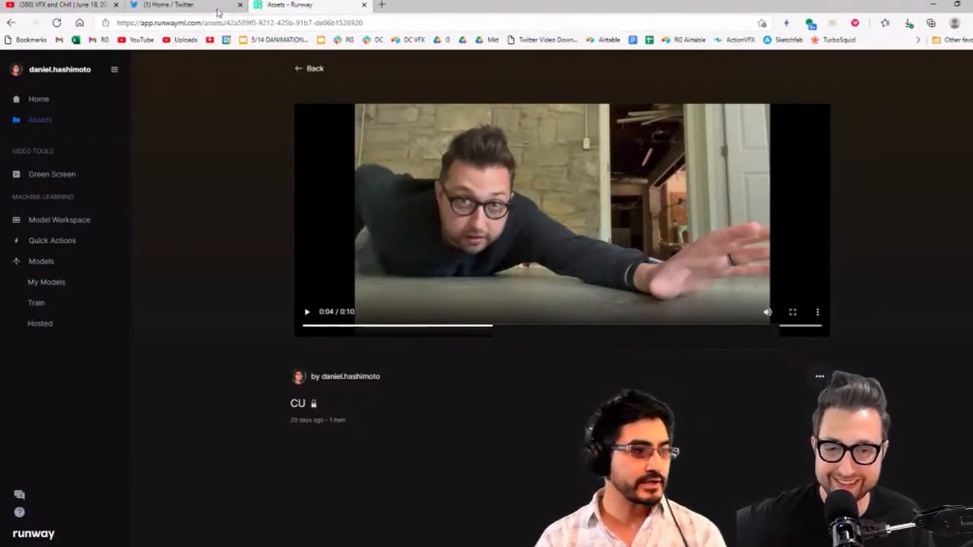
Return to the assets list, open the Green Screen video tool and browse its original and keyed clips
{"action": "left_click", "coordinate": [12, 23]}
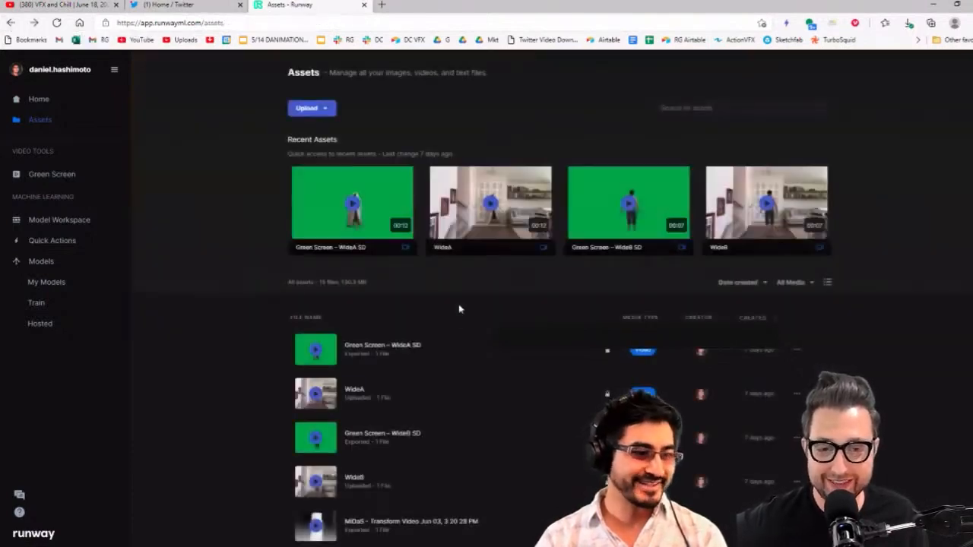
{"action": "scroll", "coordinate": [368, 490], "scroll_direction": "down", "scroll_amount": 5}
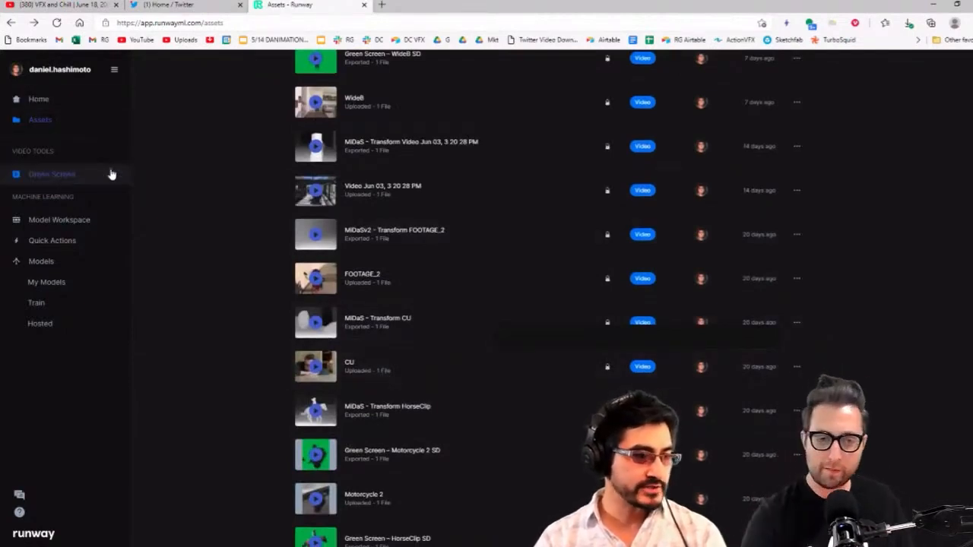
{"action": "left_click", "coordinate": [52, 174]}
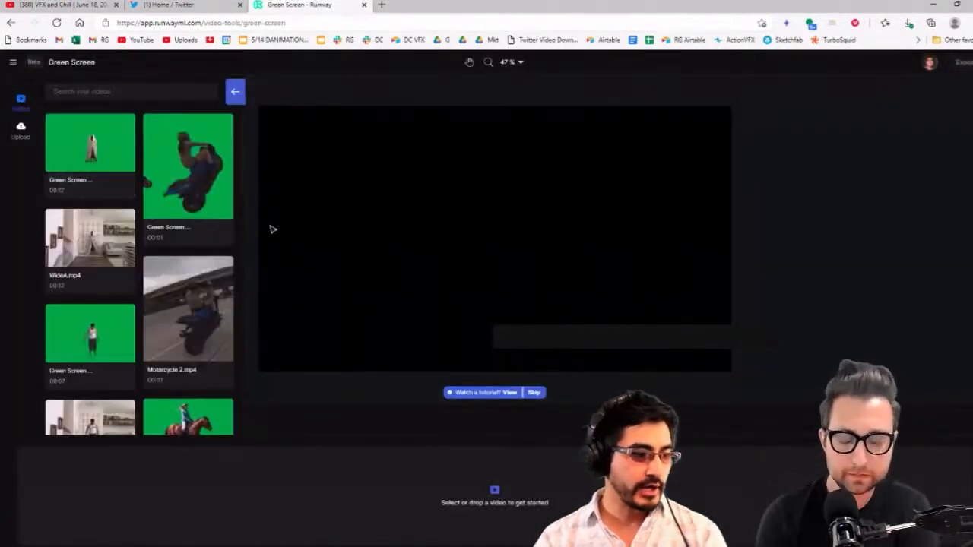
{"action": "scroll", "coordinate": [215, 238], "scroll_direction": "down", "scroll_amount": 2}
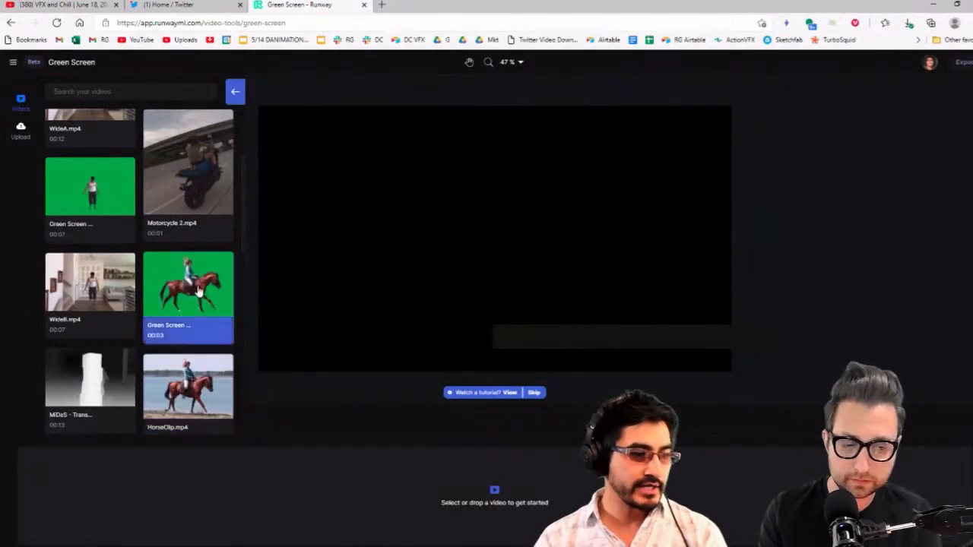
{"action": "scroll", "coordinate": [190, 296], "scroll_direction": "up", "scroll_amount": 2}
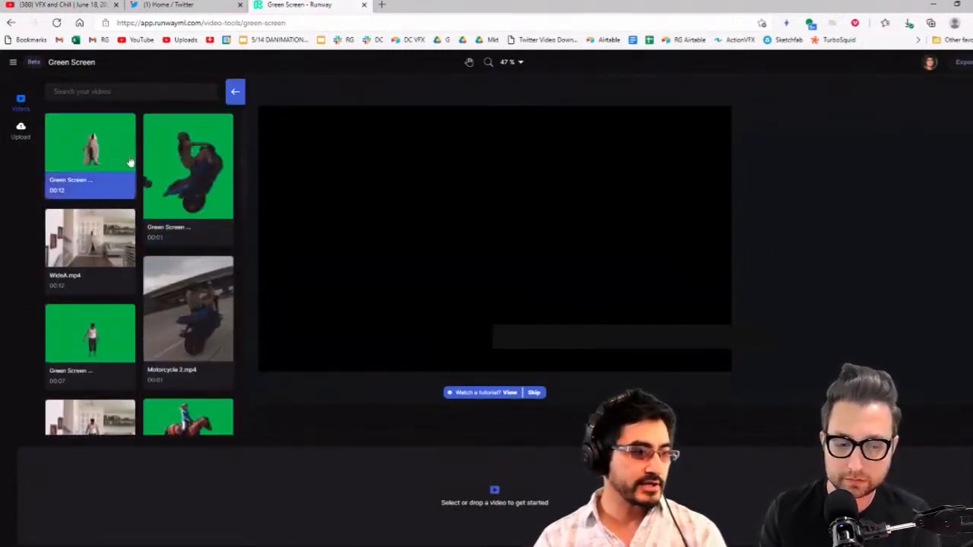
{"action": "left_click", "coordinate": [213, 202]}
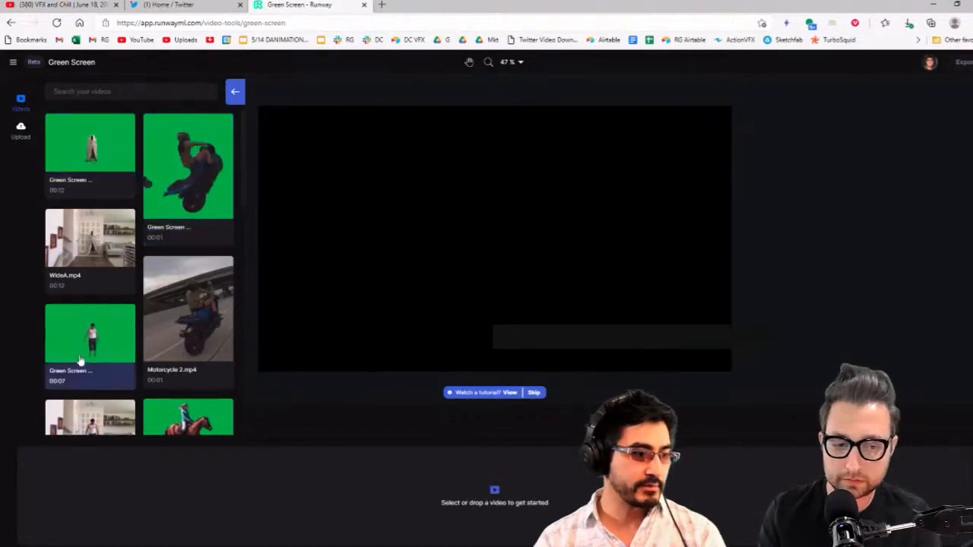
{"action": "scroll", "coordinate": [95, 327], "scroll_direction": "down", "scroll_amount": 2}
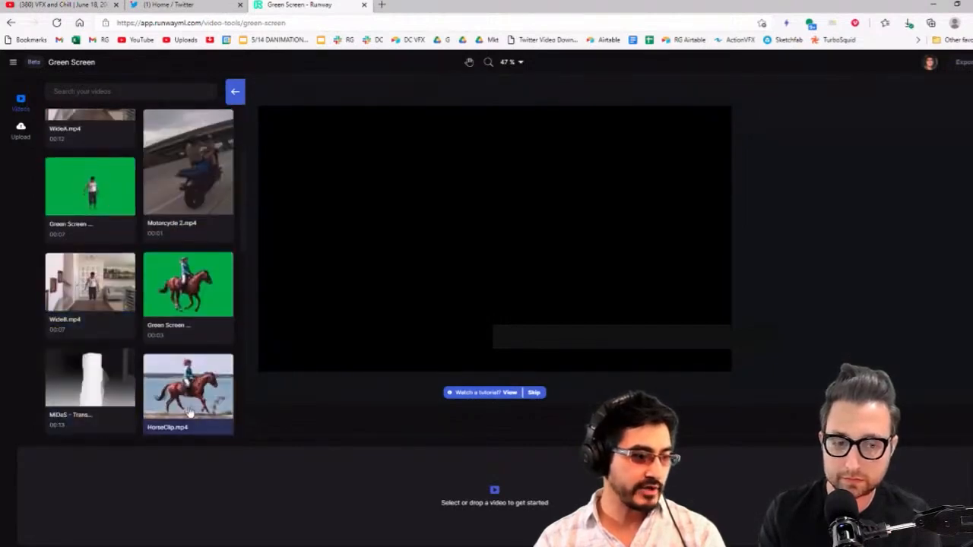
{"action": "scroll", "coordinate": [84, 228], "scroll_direction": "up", "scroll_amount": 2}
Go back to the Runway home page and open the Estimate Depth from images quick action
{"action": "left_click", "coordinate": [14, 66]}
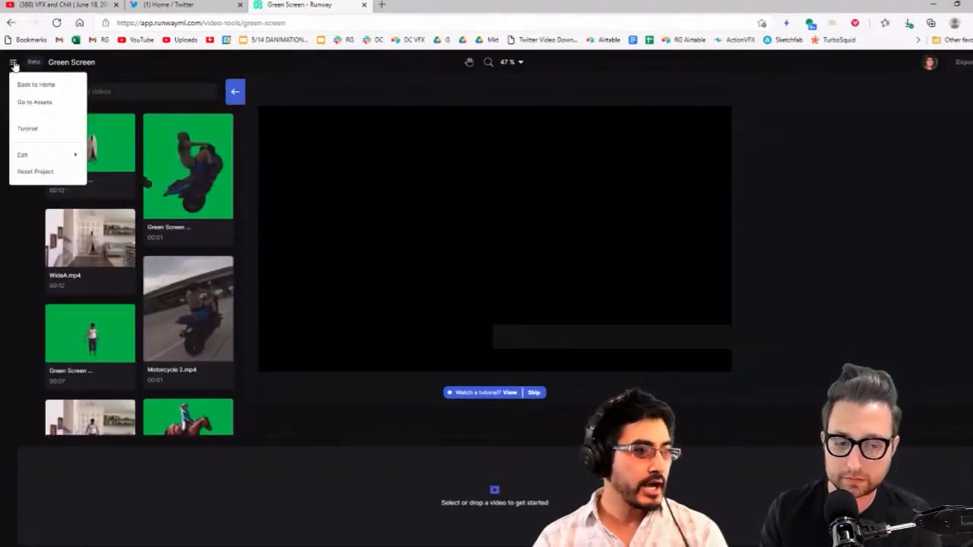
{"action": "left_click", "coordinate": [37, 88]}
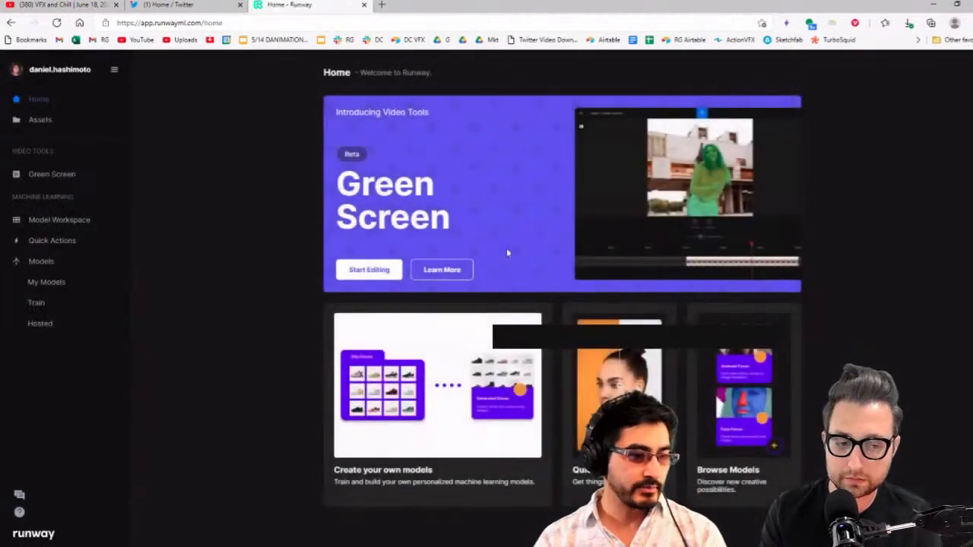
{"action": "left_click", "coordinate": [51, 240]}
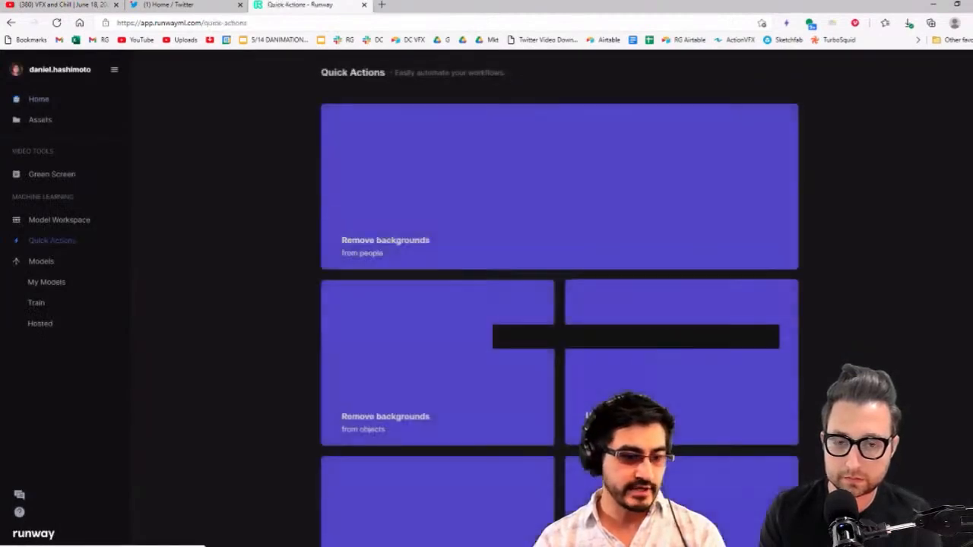
{"action": "scroll", "coordinate": [492, 419], "scroll_direction": "down", "scroll_amount": 2}
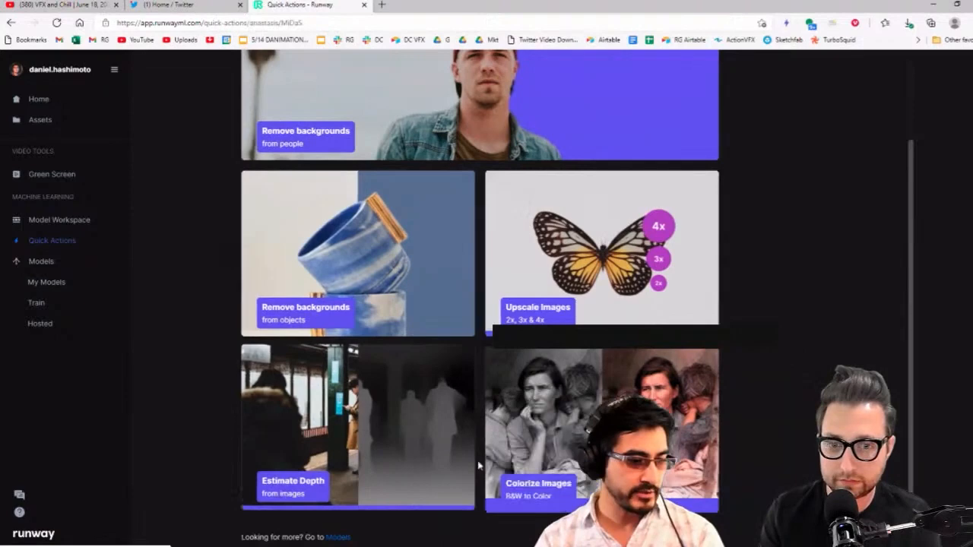
{"action": "left_click", "coordinate": [478, 464]}
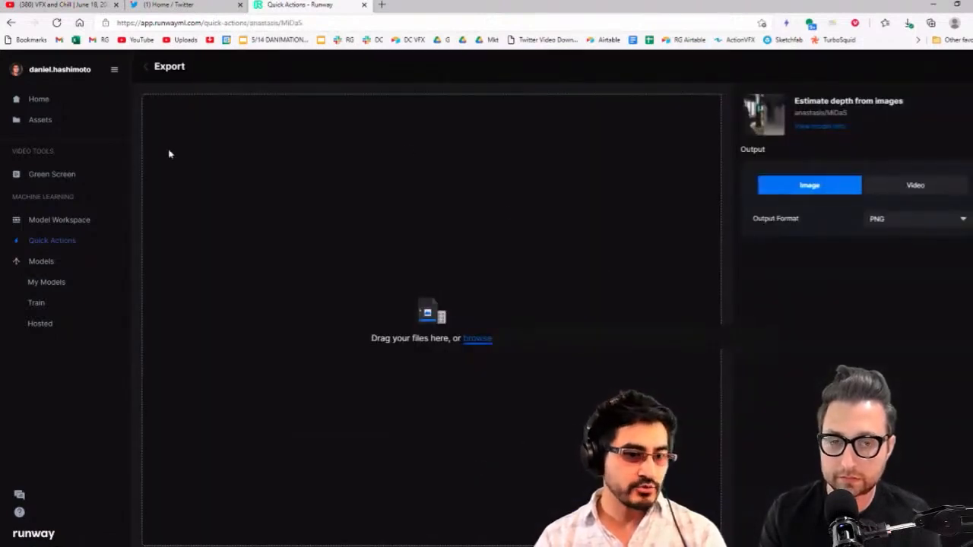
Open the MiDaS - Transform CU depth clip from the assets, play it and scrub to about 0:08
{"action": "left_click", "coordinate": [40, 102]}
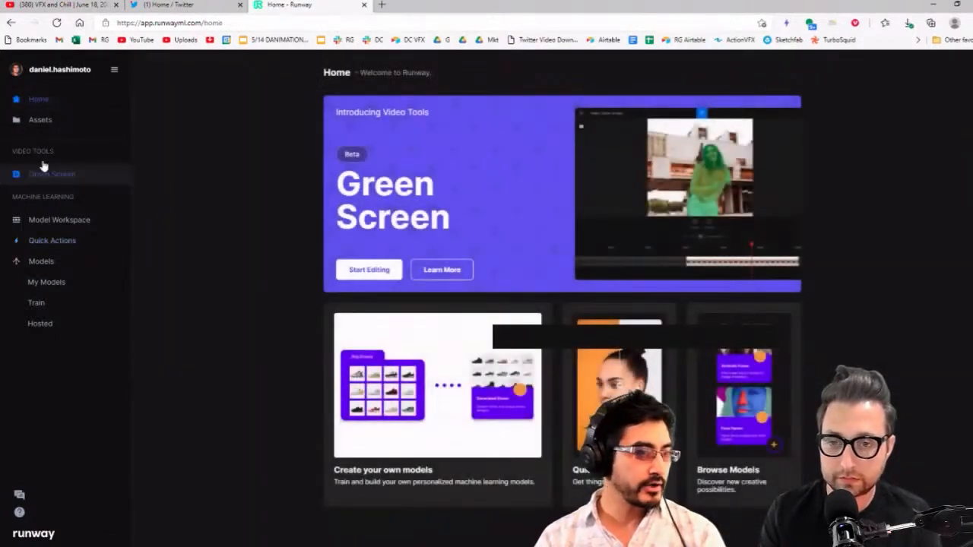
{"action": "left_click", "coordinate": [66, 122]}
{"action": "scroll", "coordinate": [434, 341], "scroll_direction": "down", "scroll_amount": 5}
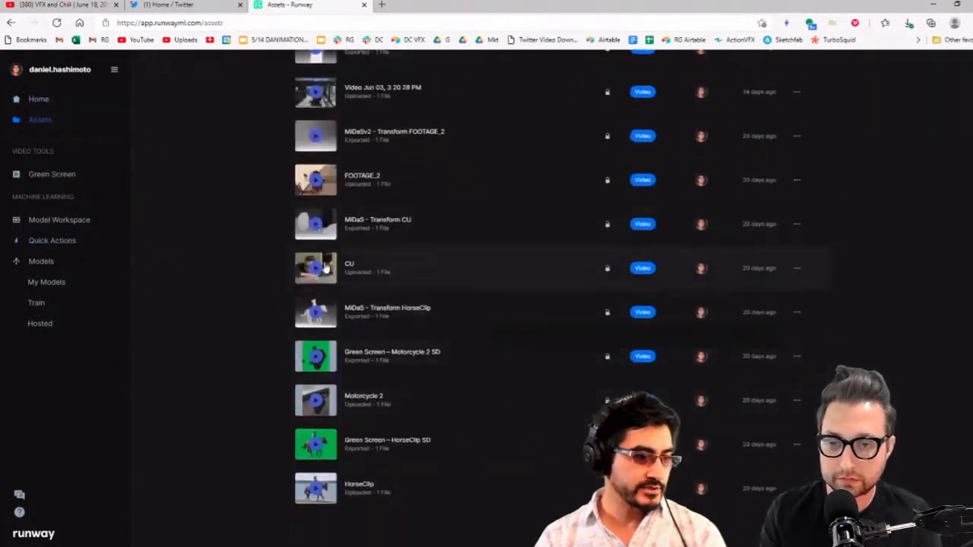
{"action": "left_click", "coordinate": [314, 226]}
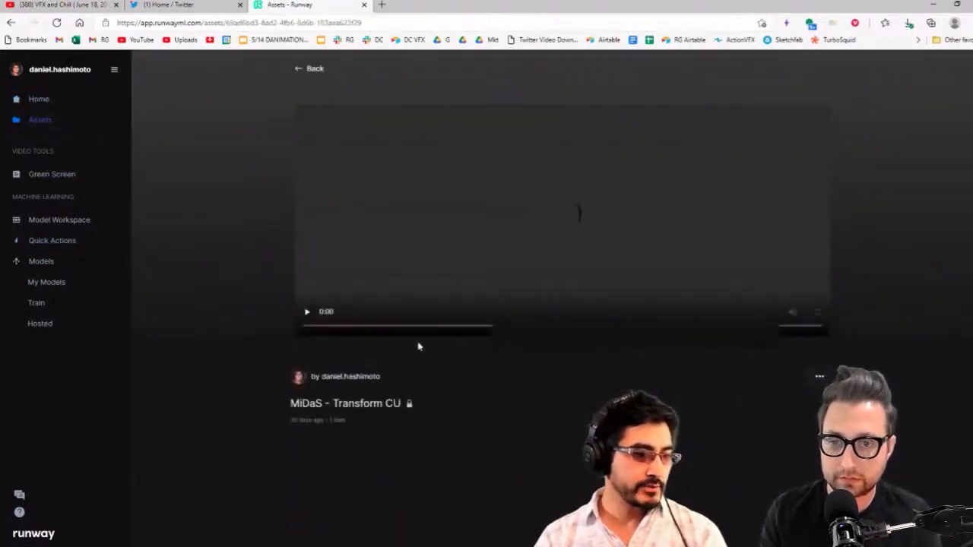
{"action": "left_click", "coordinate": [307, 312]}
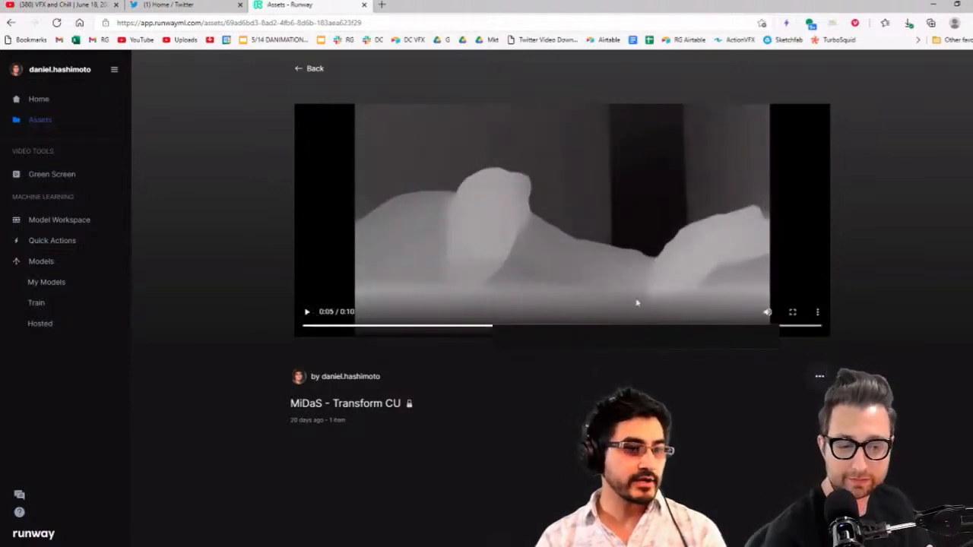
{"action": "left_click_drag", "start_coordinate": [582, 326], "coordinate": [733, 326]}
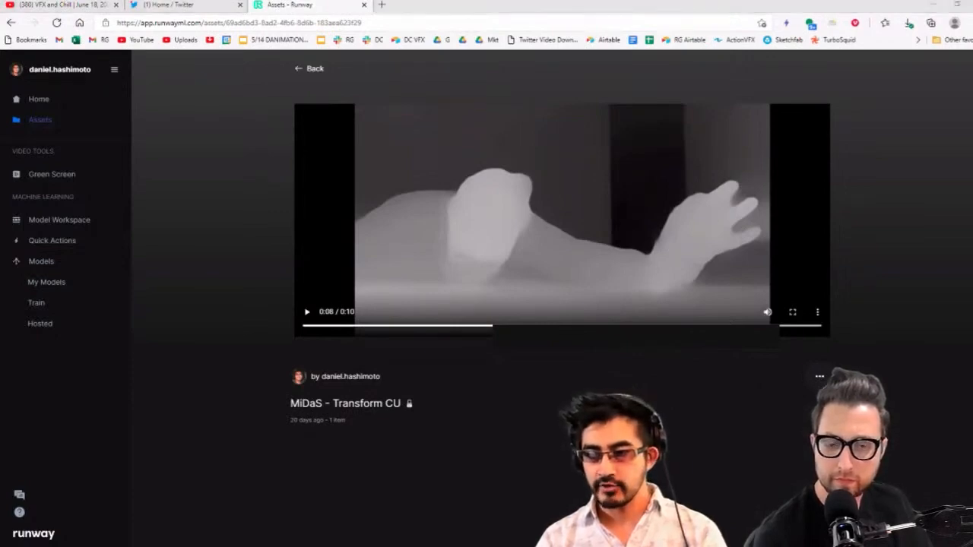
{"action": "left_click_drag", "start_coordinate": [972, 273], "coordinate": [684, 5]}
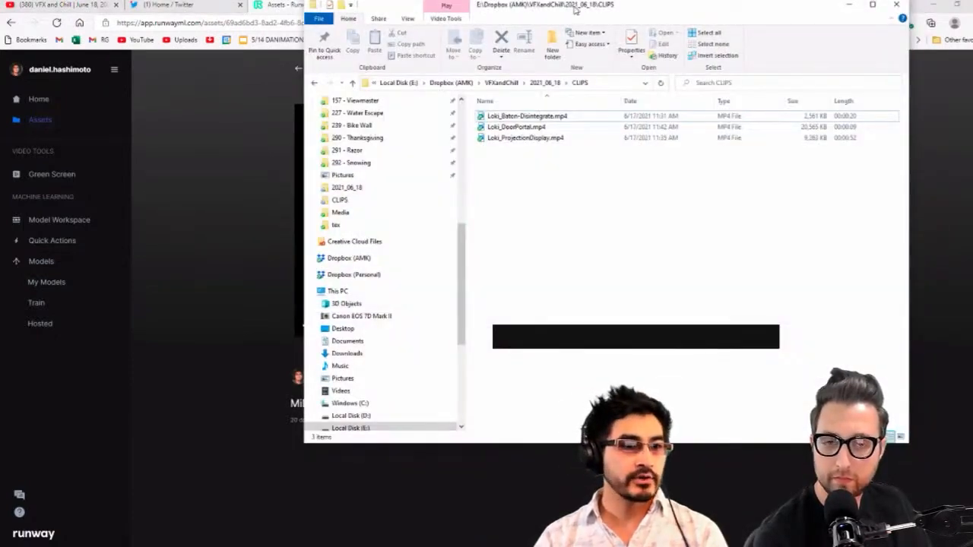
{"action": "left_click_drag", "start_coordinate": [575, 9], "coordinate": [972, 152]}
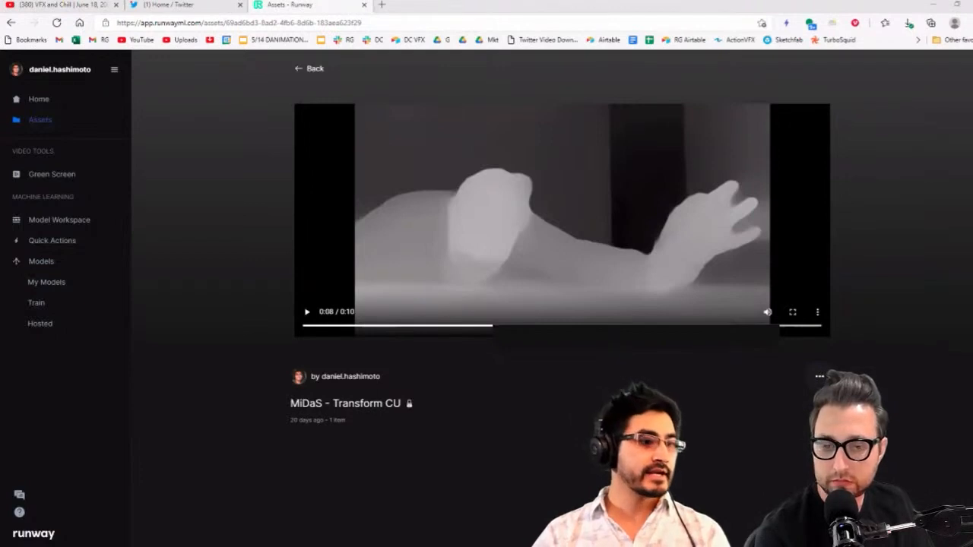
{"action": "left_click", "coordinate": [188, 23]}
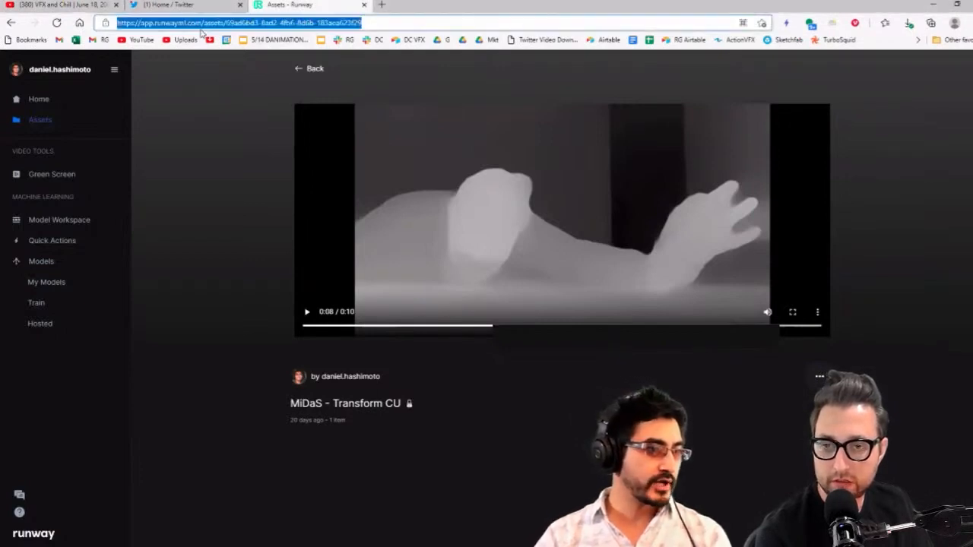
{"action": "left_click", "coordinate": [158, 23]}
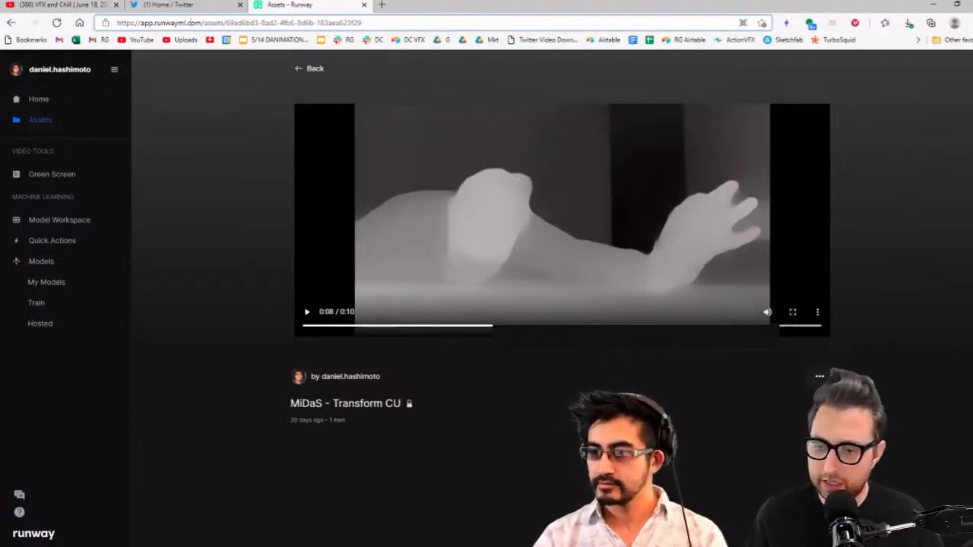
Switch from the browser to After Effects, where Comp 1 is open
{"action": "key", "text": "alt+Tab"}
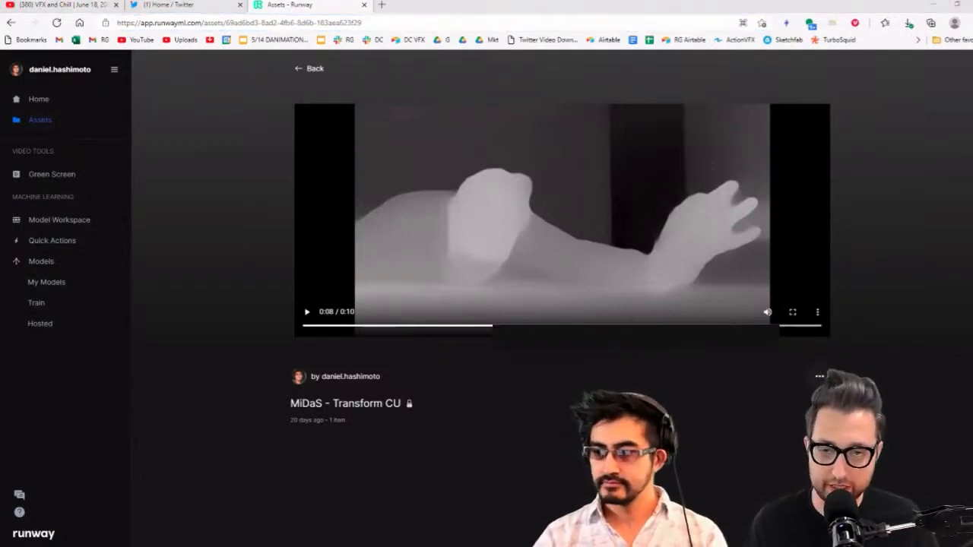
{"action": "key", "text": "alt+Tab"}
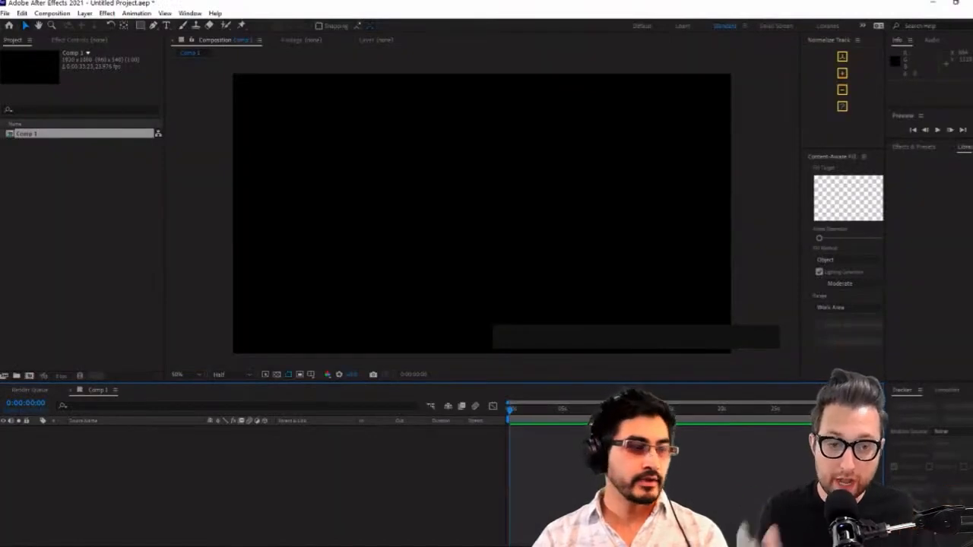
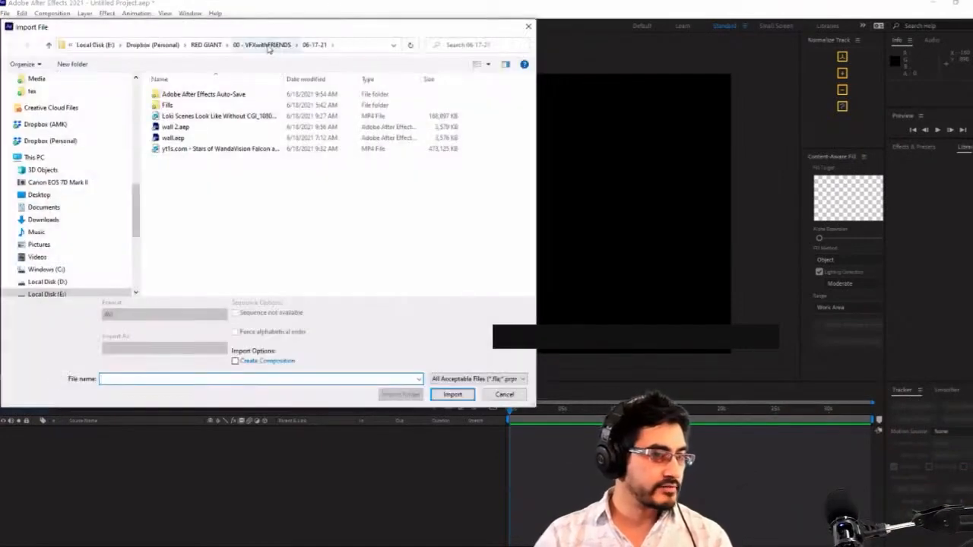
Import Loki_DoorPortal.mp4 from the CLIPS folder inside VFXandChill's 2021_06_18 folder
{"action": "left_click", "coordinate": [266, 46]}
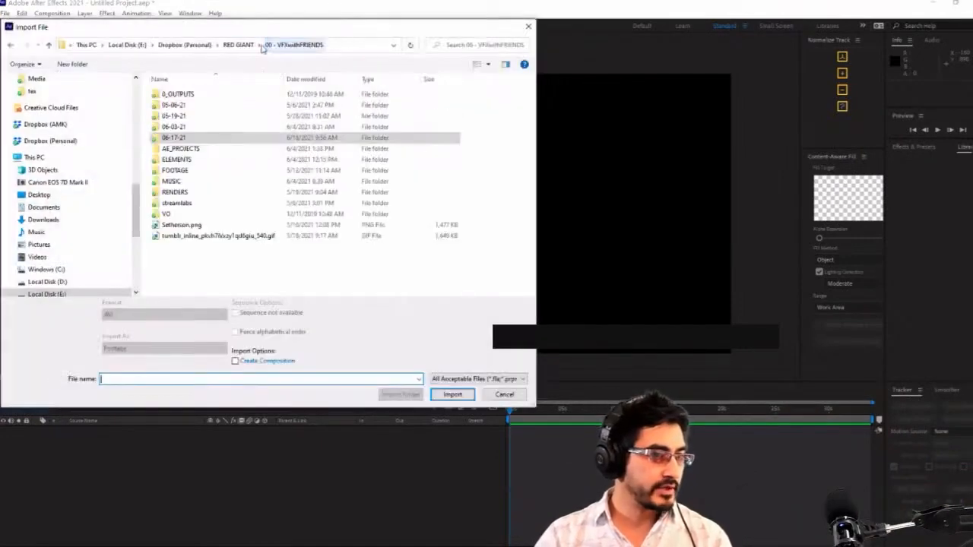
{"action": "scroll", "coordinate": [37, 157], "scroll_direction": "up", "scroll_amount": 10}
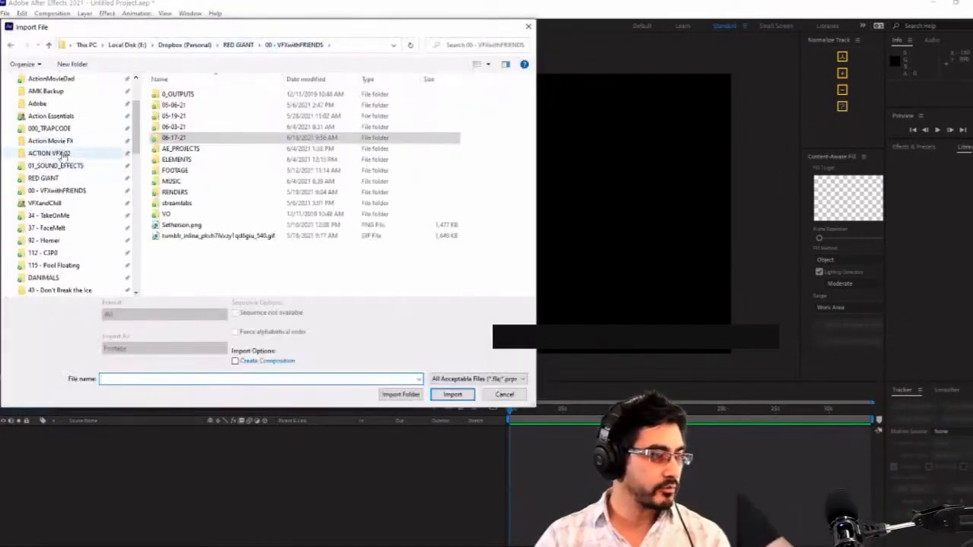
{"action": "left_click", "coordinate": [47, 203]}
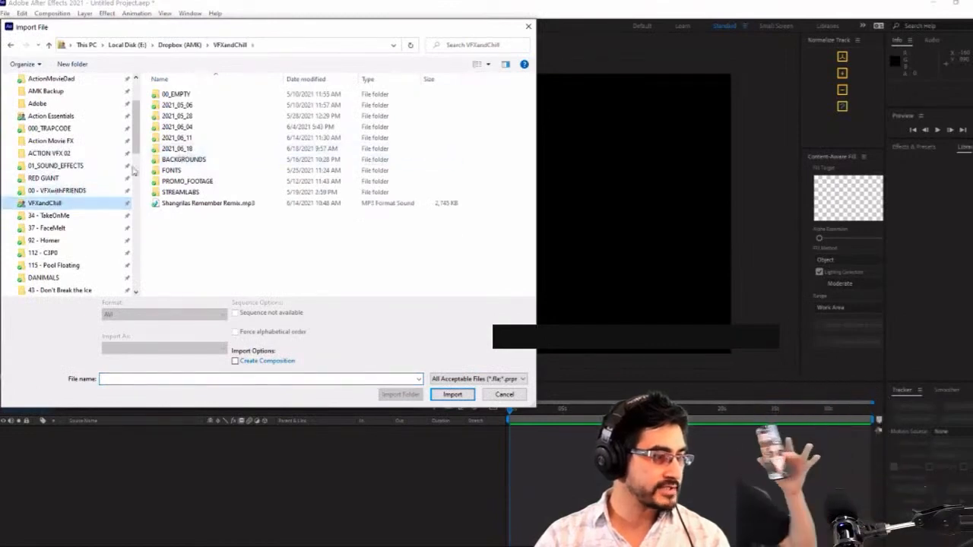
{"action": "double_click", "coordinate": [179, 148]}
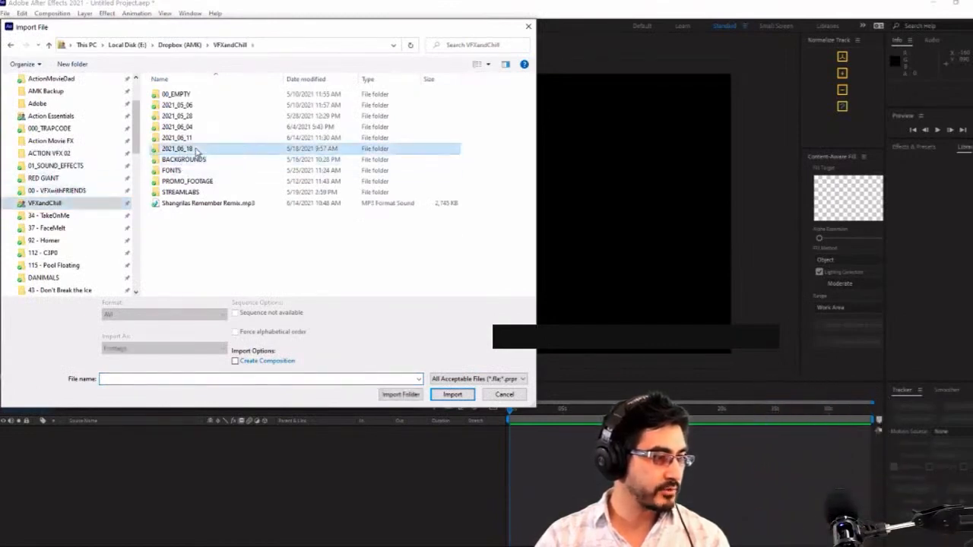
{"action": "double_click", "coordinate": [188, 110]}
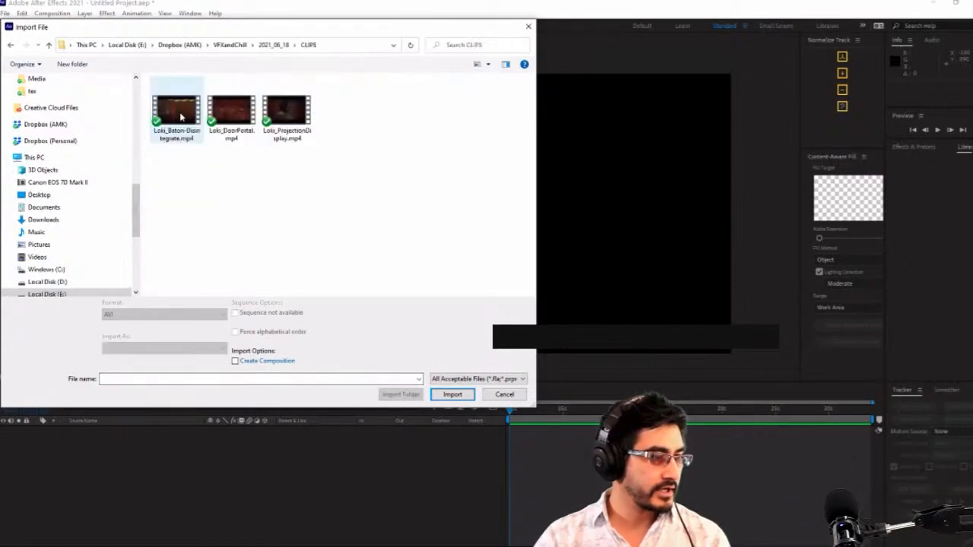
{"action": "double_click", "coordinate": [232, 114]}
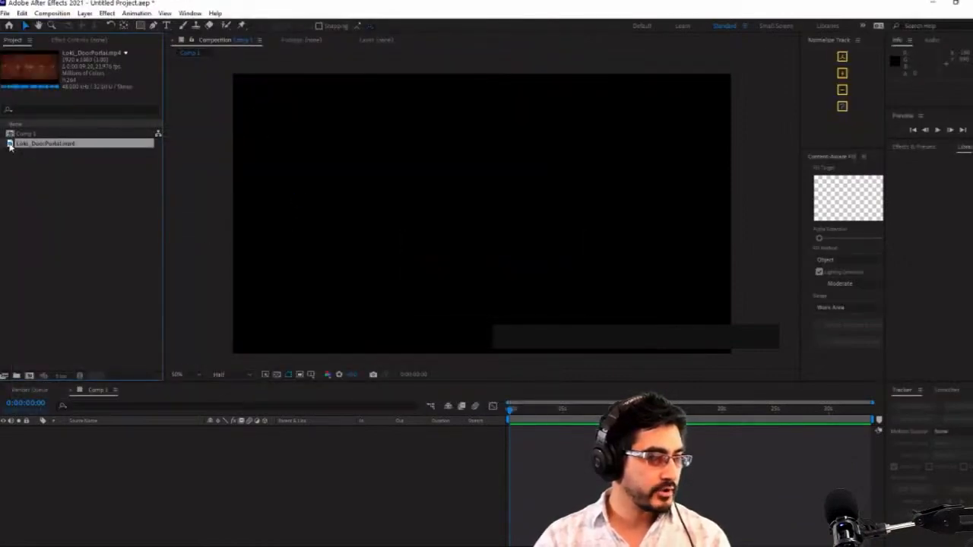
Open the Loki_DoorPortal.mp4 footage in its own viewer and scrub to about 5.5 seconds
{"action": "double_click", "coordinate": [10, 144]}
{"action": "left_click_drag", "start_coordinate": [523, 417], "coordinate": [529, 419]}
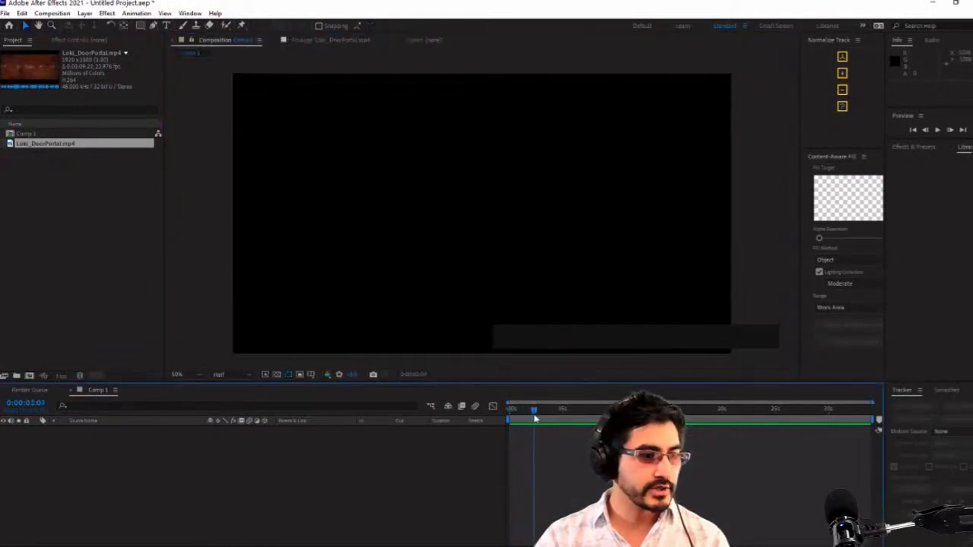
{"action": "double_click", "coordinate": [47, 144]}
{"action": "mouse_move", "coordinate": [377, 355]}
{"action": "left_mouse_down"}
{"action": "mouse_move", "coordinate": [558, 354]}
{"action": "mouse_move", "coordinate": [398, 353]}
{"action": "mouse_move", "coordinate": [520, 352]}
{"action": "left_mouse_up"}
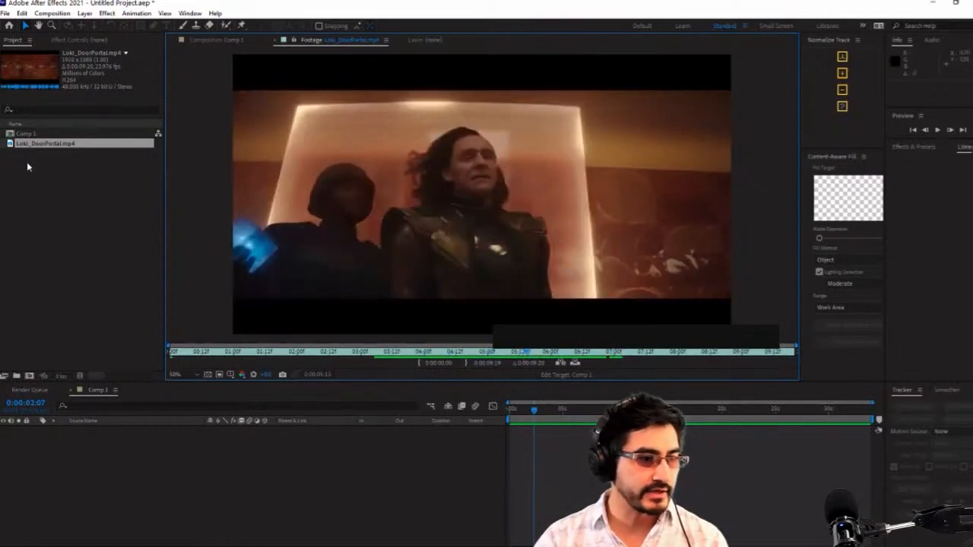
Start another import and browse the Action Movie FX, ACTION VFX 02 and RedGiant (H:) folders for a usable texture
{"action": "left_click", "coordinate": [84, 194]}
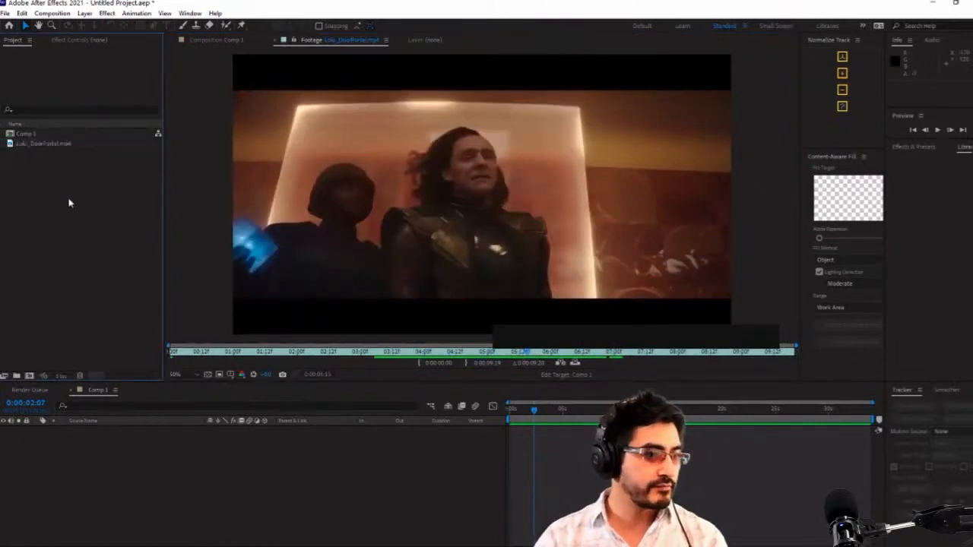
{"action": "double_click", "coordinate": [68, 203]}
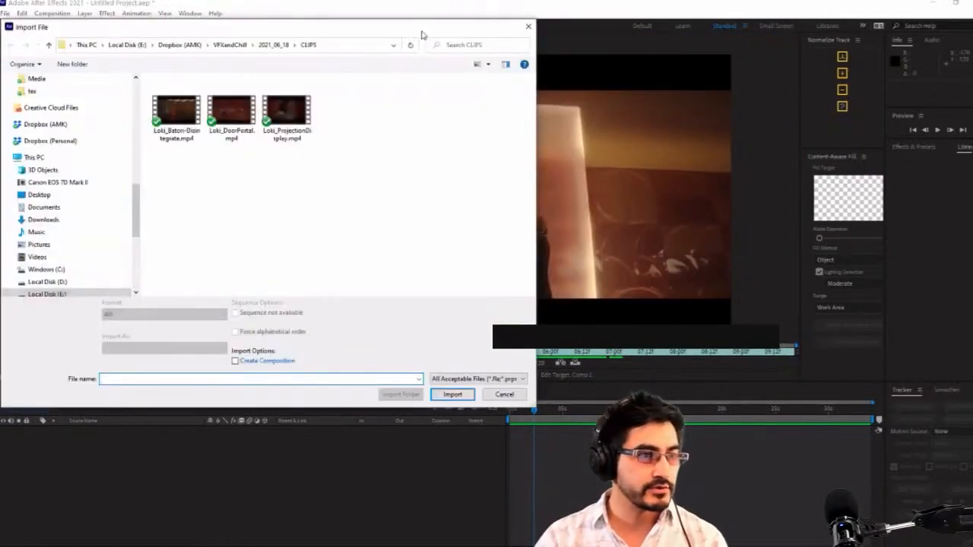
{"action": "left_click_drag", "start_coordinate": [422, 35], "coordinate": [660, 173]}
{"action": "scroll", "coordinate": [366, 236], "scroll_direction": "up", "scroll_amount": 10}
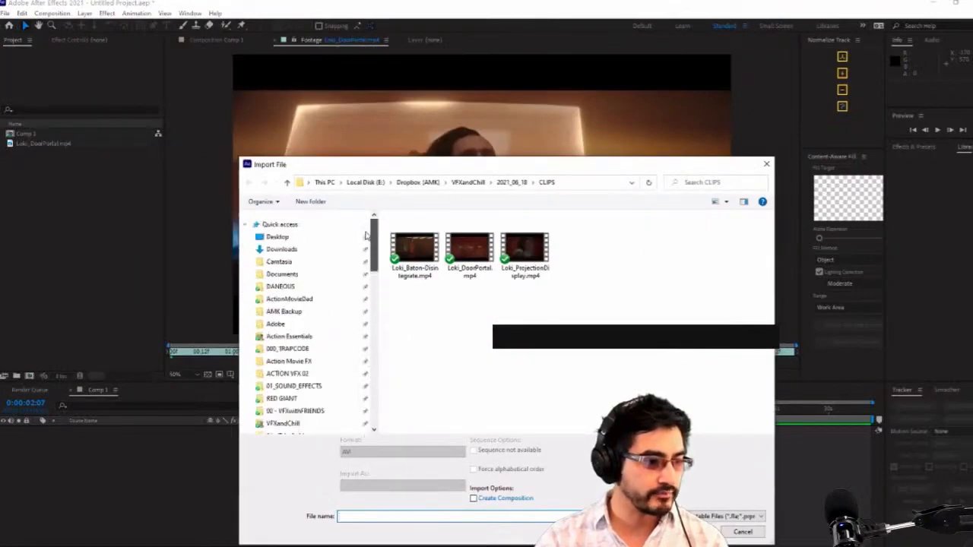
{"action": "scroll", "coordinate": [367, 236], "scroll_direction": "down", "scroll_amount": 5}
{"action": "scroll", "coordinate": [369, 294], "scroll_direction": "up", "scroll_amount": 5}
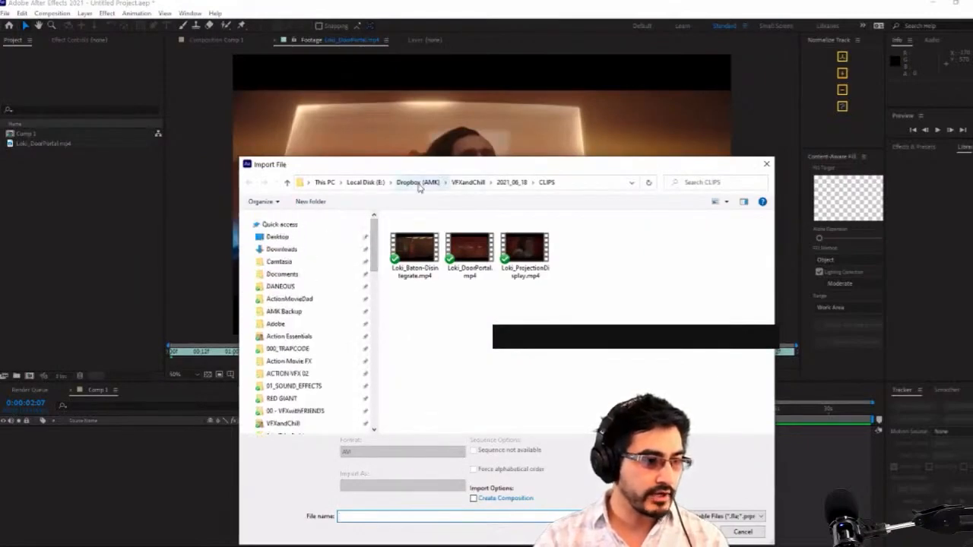
{"action": "left_click", "coordinate": [341, 362]}
{"action": "scroll", "coordinate": [336, 354], "scroll_direction": "down", "scroll_amount": 3}
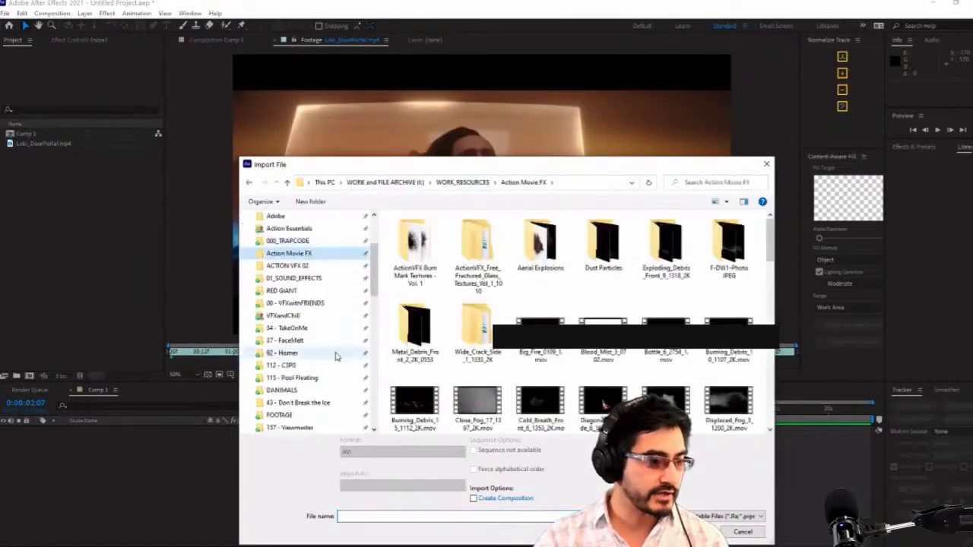
{"action": "scroll", "coordinate": [312, 327], "scroll_direction": "up", "scroll_amount": 2}
{"action": "left_click", "coordinate": [289, 328]}
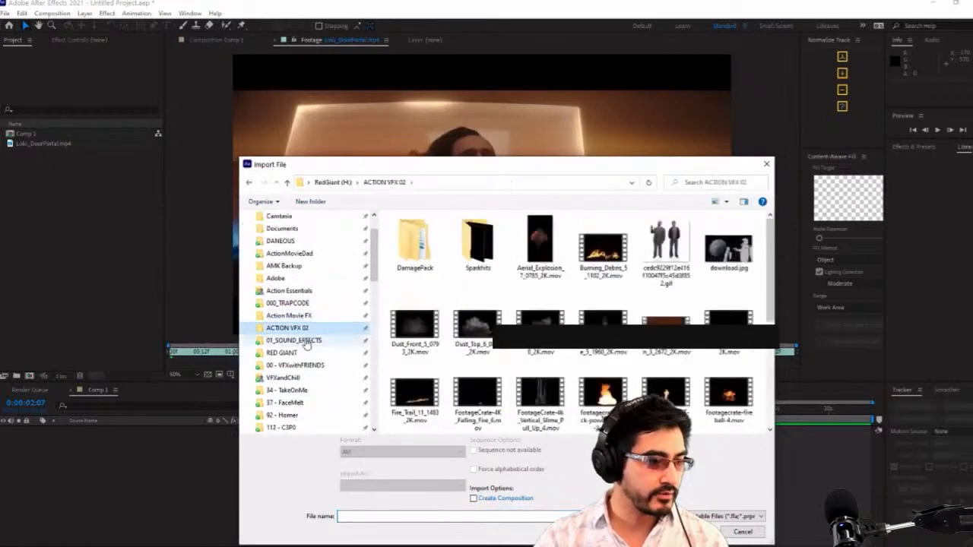
{"action": "left_click", "coordinate": [333, 182]}
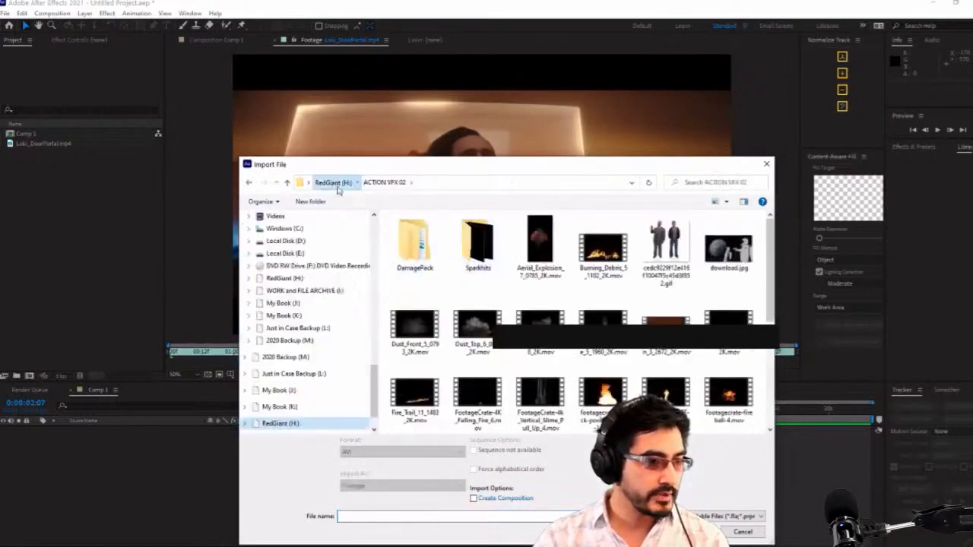
{"action": "scroll", "coordinate": [331, 313], "scroll_direction": "up", "scroll_amount": 10}
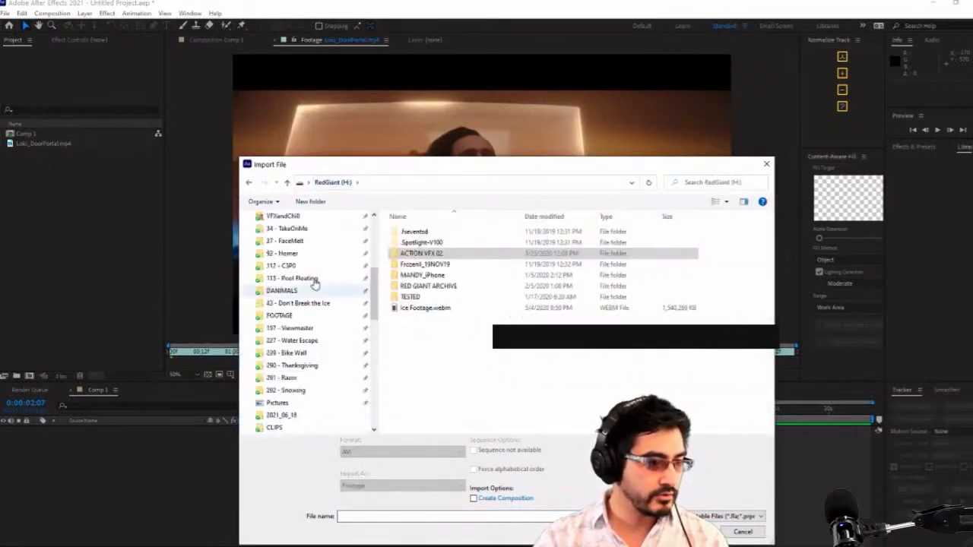
{"action": "scroll", "coordinate": [308, 274], "scroll_direction": "up", "scroll_amount": 3}
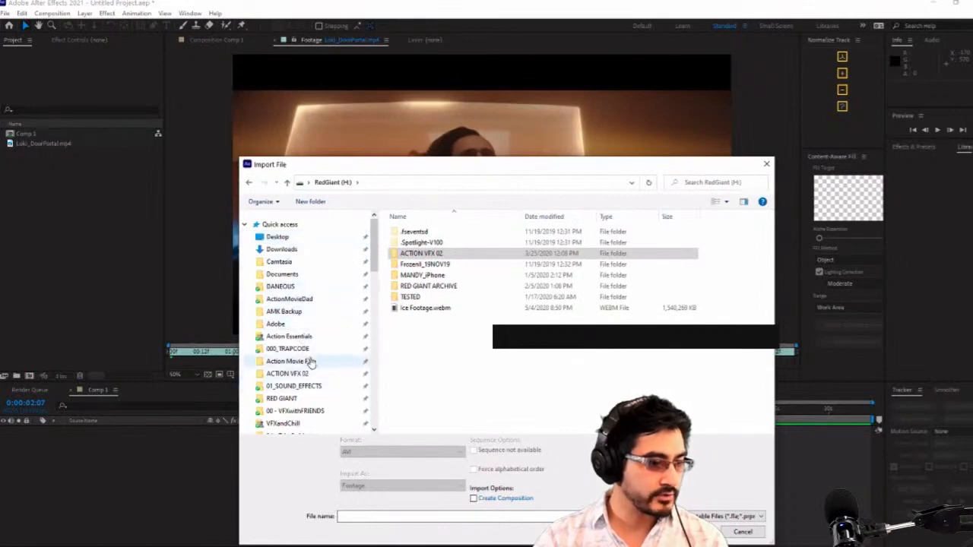
Go to the Riot_Gear_FX folder in Dropbox (Personal) and look through its Metal_Textures subfolder
{"action": "left_click", "coordinate": [311, 411]}
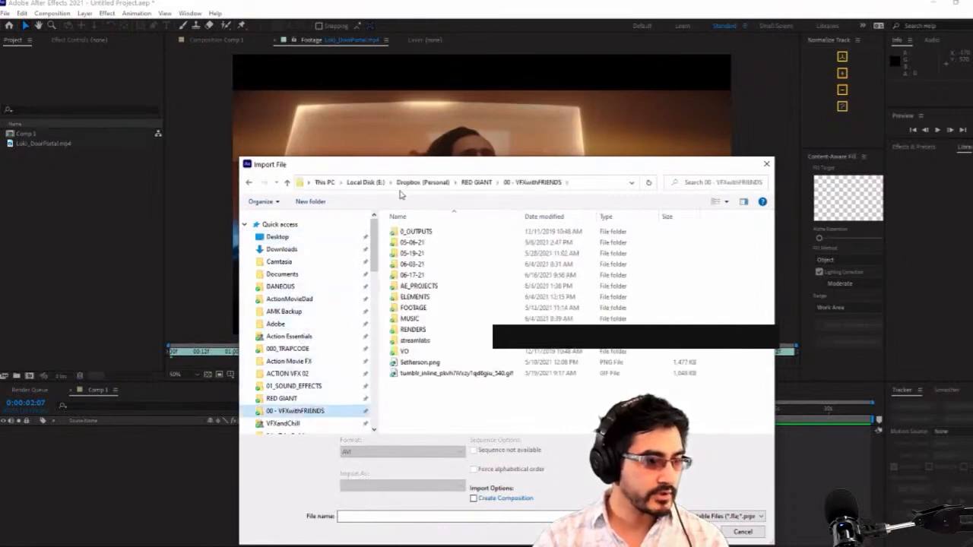
{"action": "left_click", "coordinate": [424, 187]}
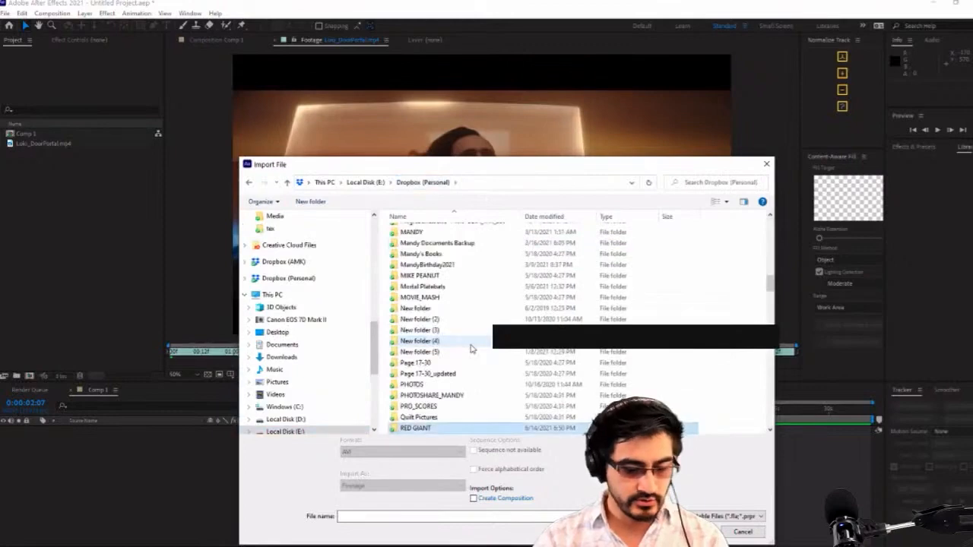
{"action": "scroll", "coordinate": [458, 367], "scroll_direction": "down", "scroll_amount": 3}
{"action": "double_click", "coordinate": [426, 352]}
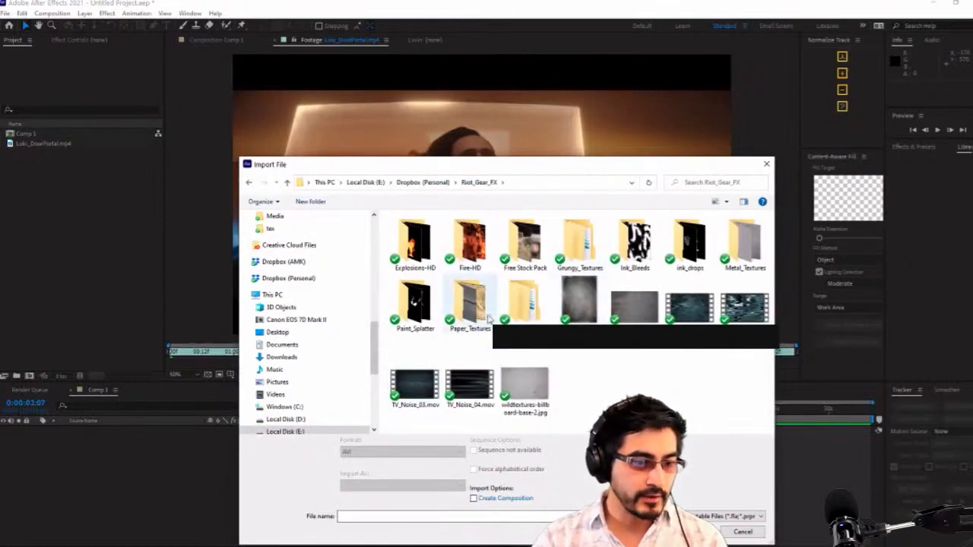
{"action": "left_click", "coordinate": [746, 241]}
{"action": "double_click", "coordinate": [746, 242]}
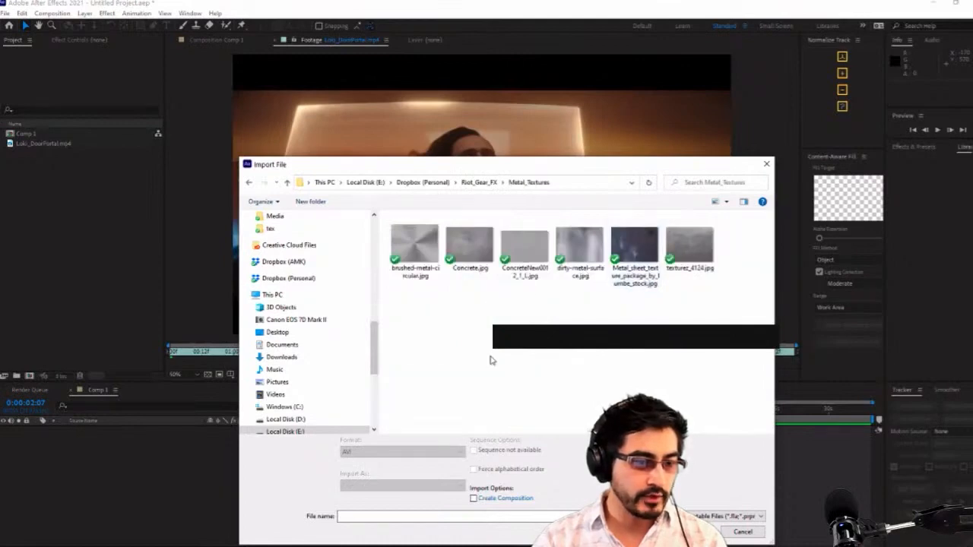
Import Grunge_gray_20.jpg from Riot_Gear_FX's Grungy_Textures > High > Grayscale folder and create a new composition from it
{"action": "left_click", "coordinate": [479, 183]}
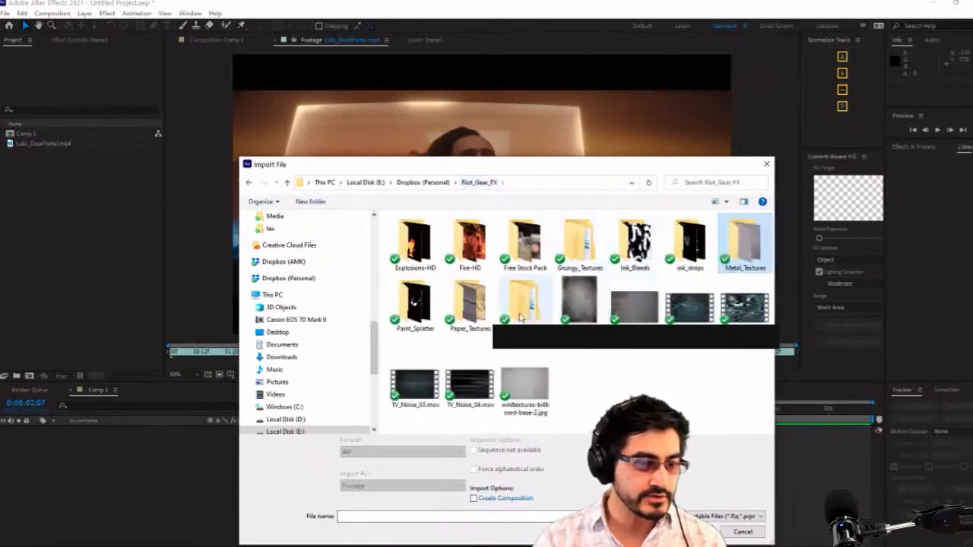
{"action": "double_click", "coordinate": [578, 243]}
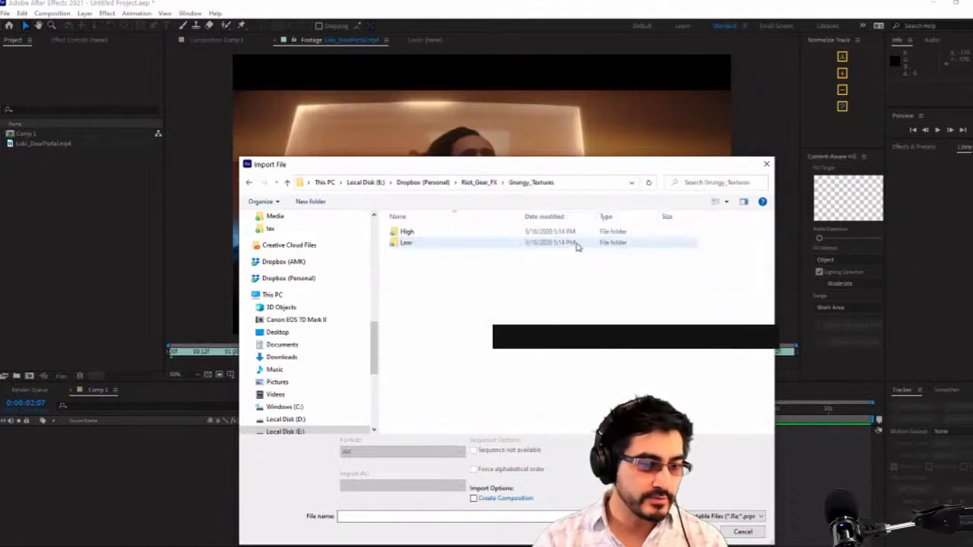
{"action": "double_click", "coordinate": [419, 234]}
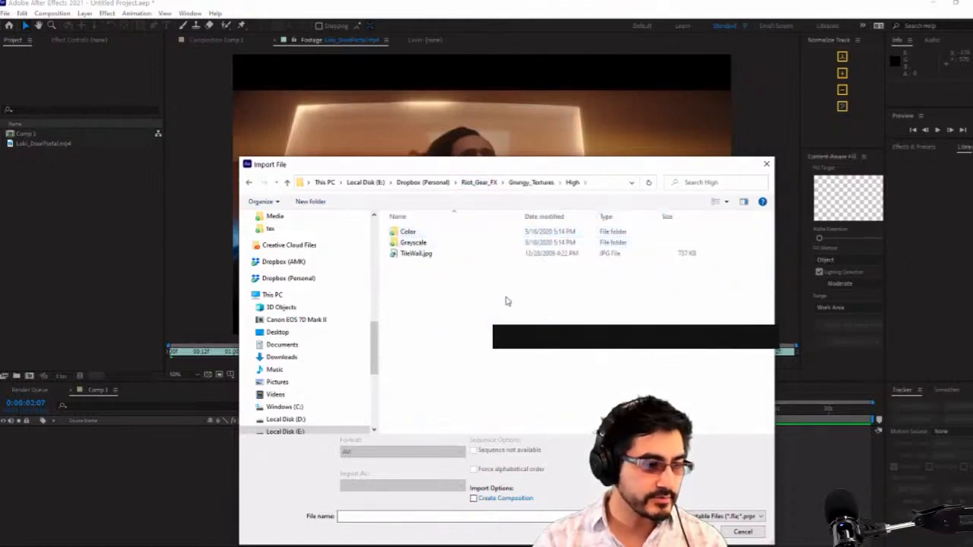
{"action": "double_click", "coordinate": [414, 242]}
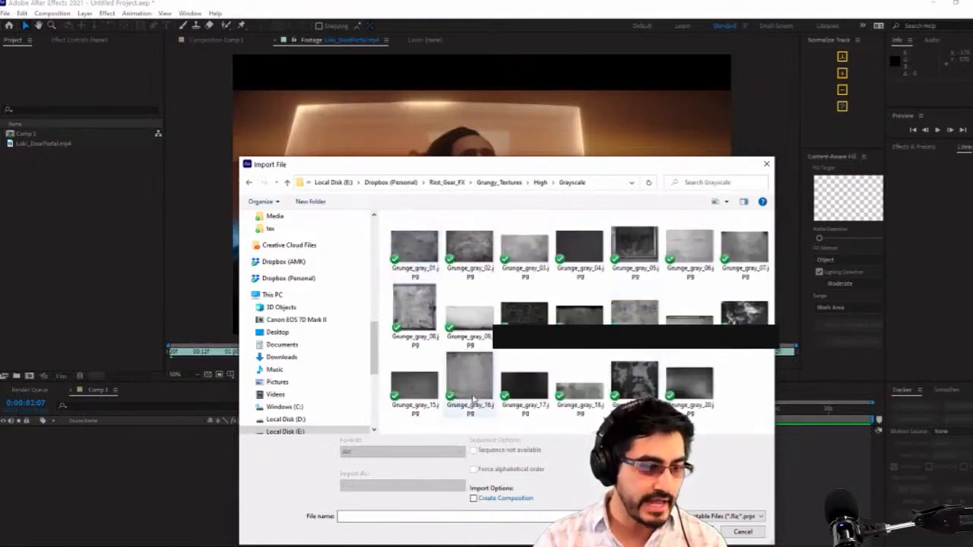
{"action": "left_click", "coordinate": [705, 388]}
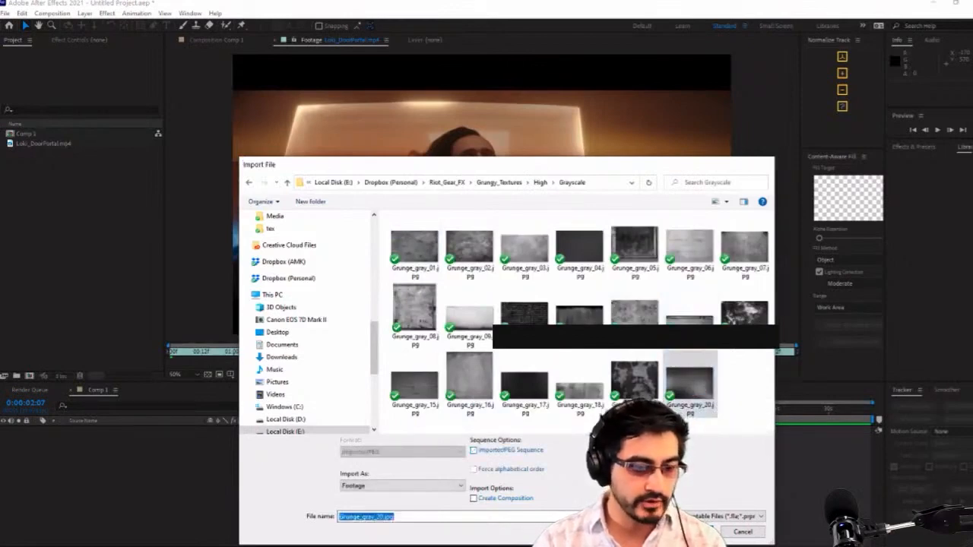
{"action": "left_click", "coordinate": [695, 532]}
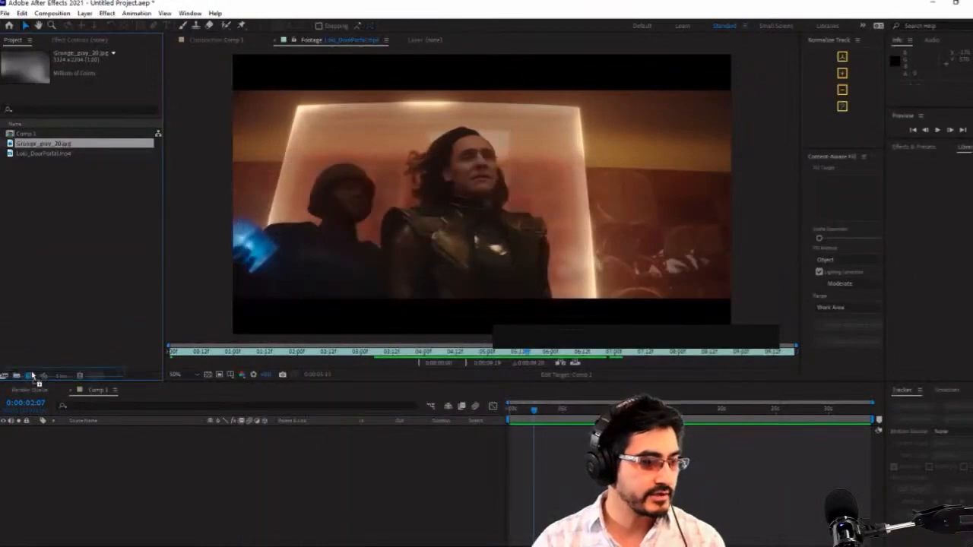
{"action": "left_click_drag", "start_coordinate": [32, 378], "coordinate": [32, 377]}
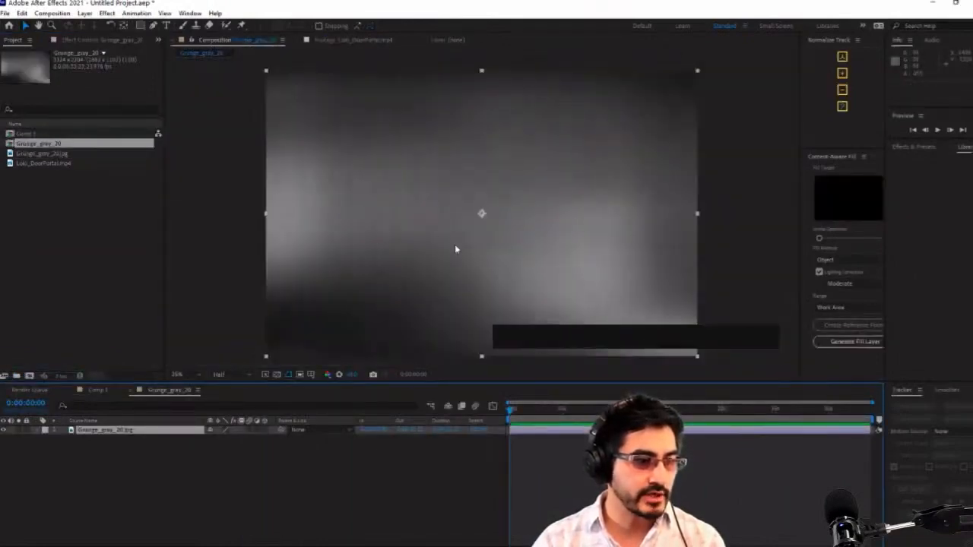
{"action": "double_click", "coordinate": [44, 213]}
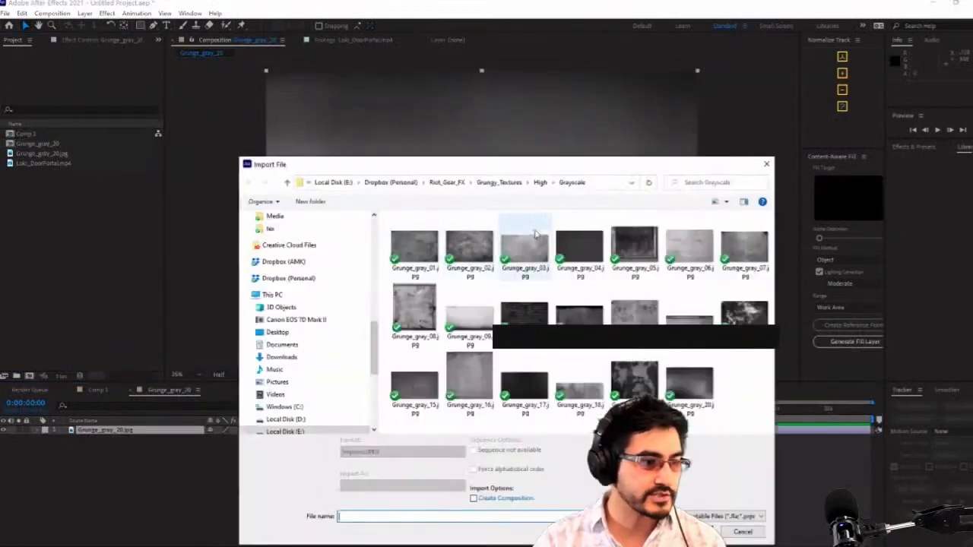
{"action": "left_click", "coordinate": [742, 532]}
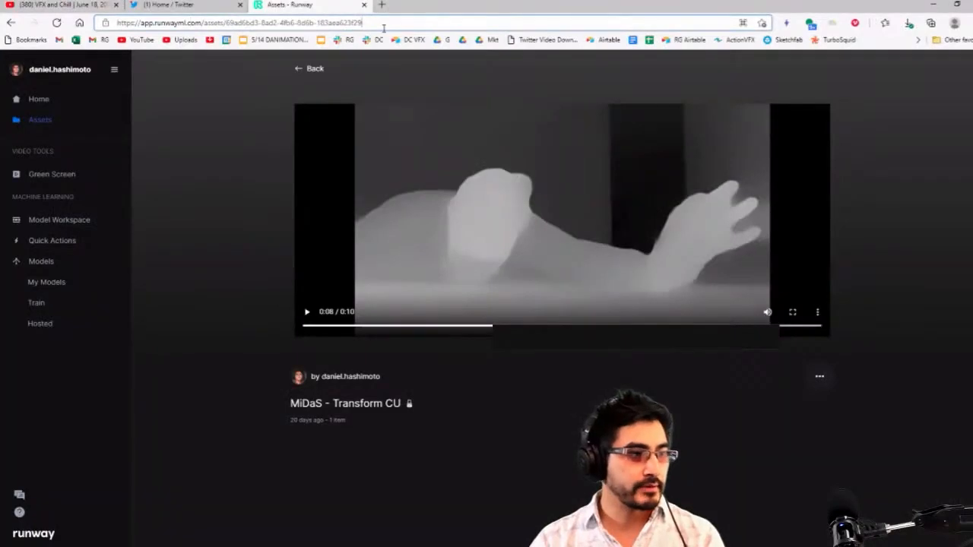
Switch to the web browser and open the PxHere free stock photo site
{"action": "type", "text": "p"}
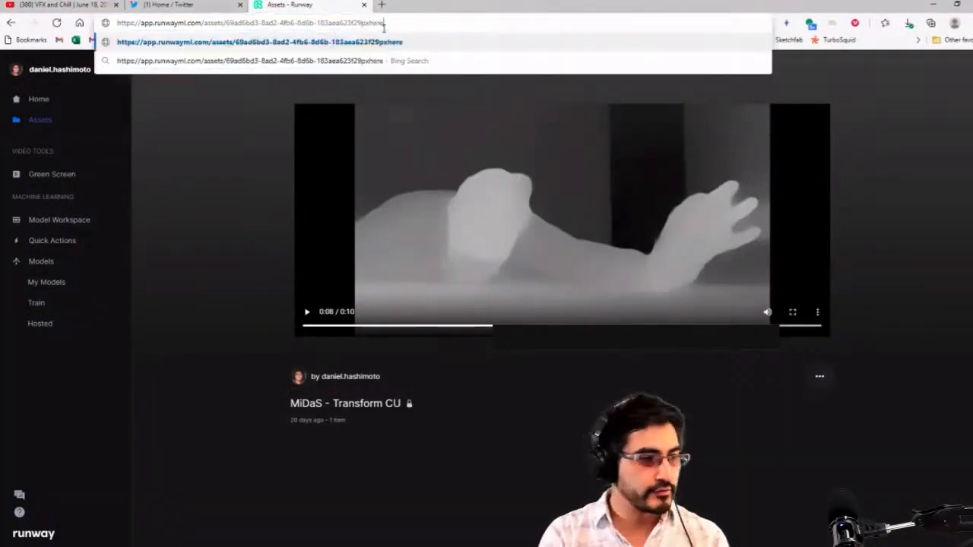
{"action": "type", "text": "xhere"}
{"action": "key", "text": "ctrl+a"}
{"action": "type", "text": "pxher"}
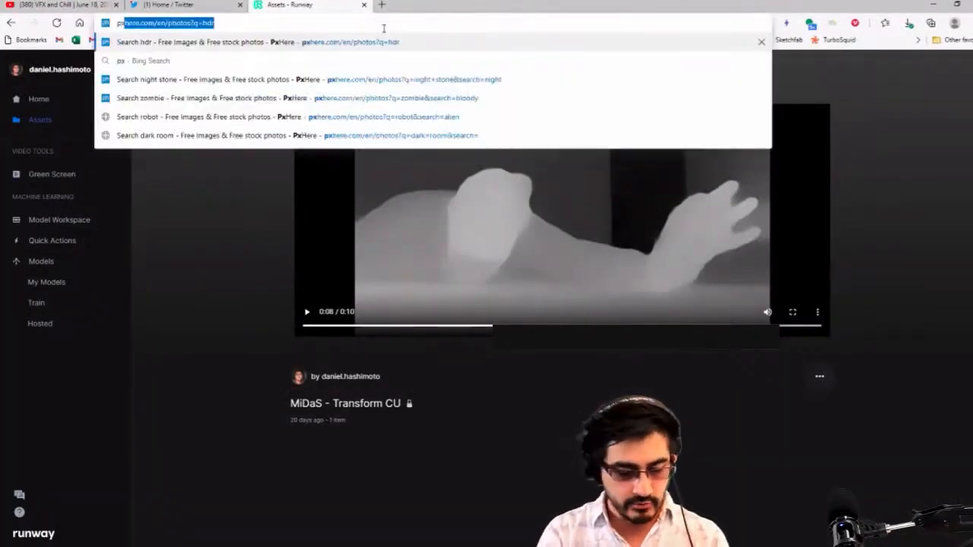
{"action": "key", "text": "Return"}
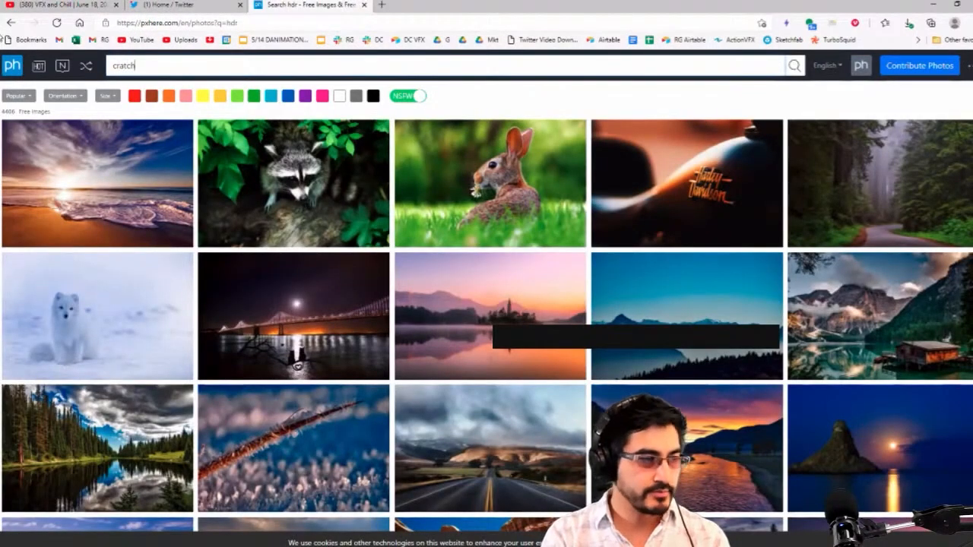
Search PxHere for "scratch" and look through the resulting photos for a scratched texture
{"action": "type", "text": "cratch"}
{"action": "key", "text": "Return"}
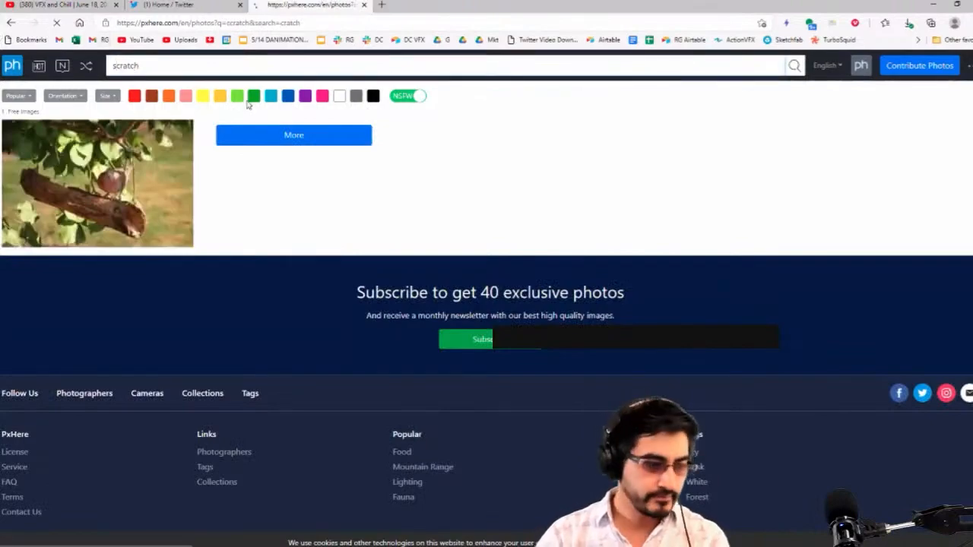
{"action": "scroll", "coordinate": [548, 230], "scroll_direction": "down", "scroll_amount": 1}
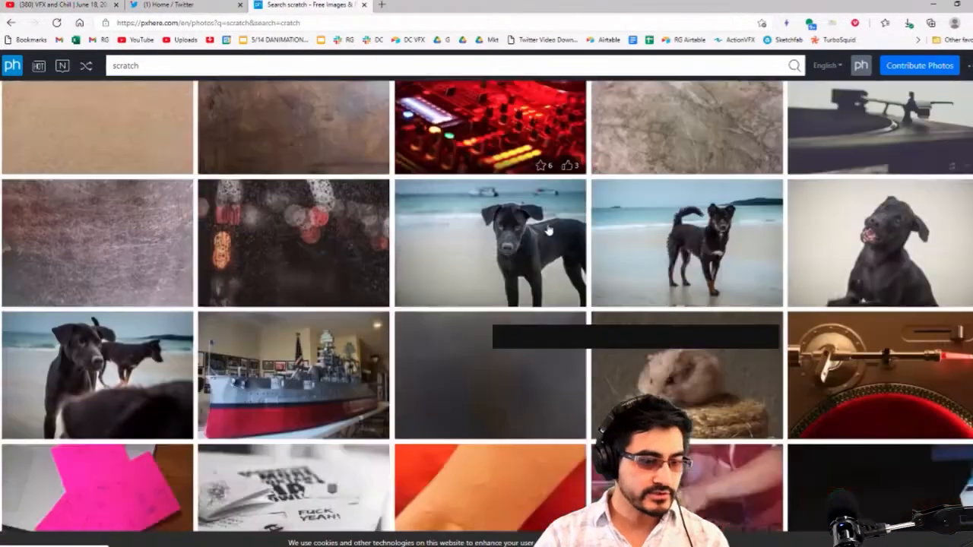
Look through the scratch photos on PxHere and refine the search to "metal scratch"
{"action": "scroll", "coordinate": [548, 231], "scroll_direction": "down", "scroll_amount": 4}
{"action": "scroll", "coordinate": [549, 230], "scroll_direction": "up", "scroll_amount": 5}
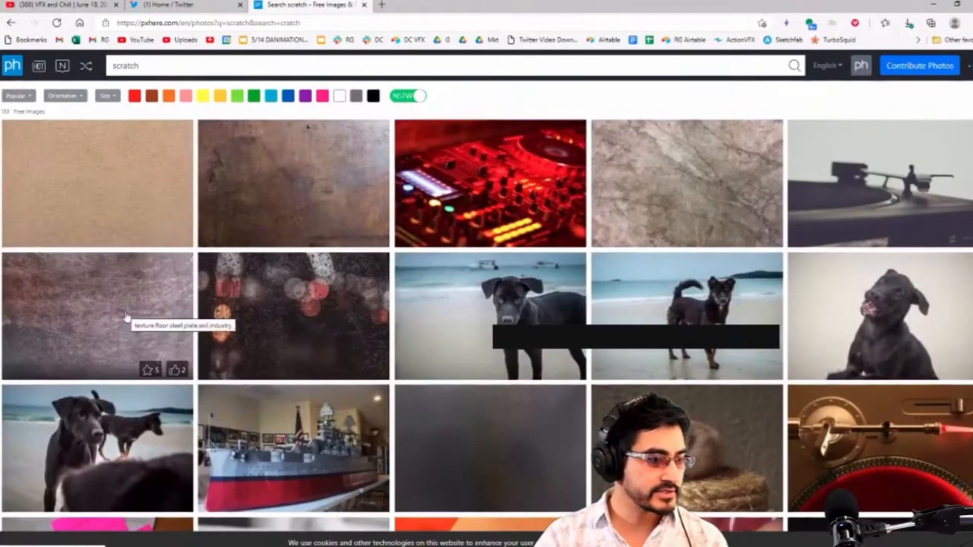
{"action": "scroll", "coordinate": [411, 198], "scroll_direction": "down", "scroll_amount": 10}
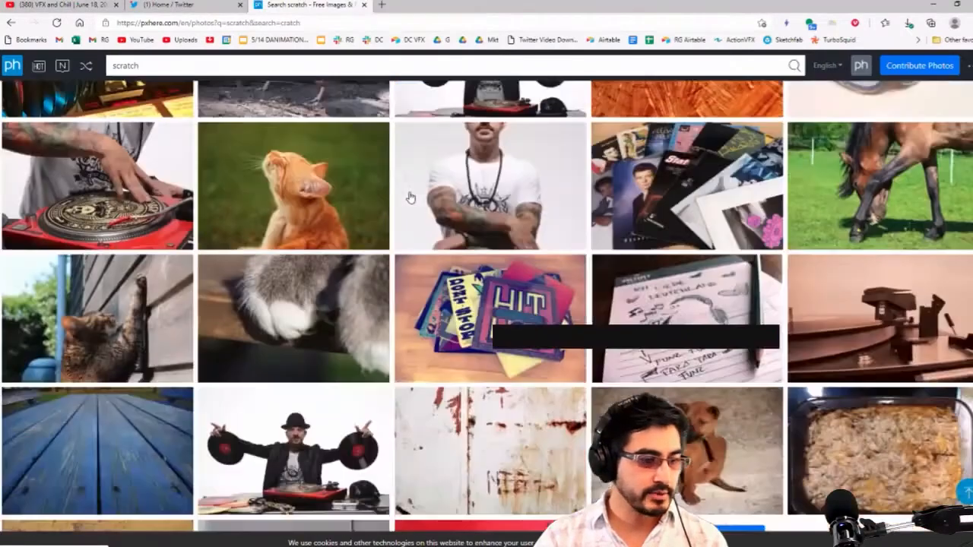
{"action": "scroll", "coordinate": [402, 202], "scroll_direction": "down", "scroll_amount": 3}
{"action": "scroll", "coordinate": [402, 202], "scroll_direction": "up", "scroll_amount": 13}
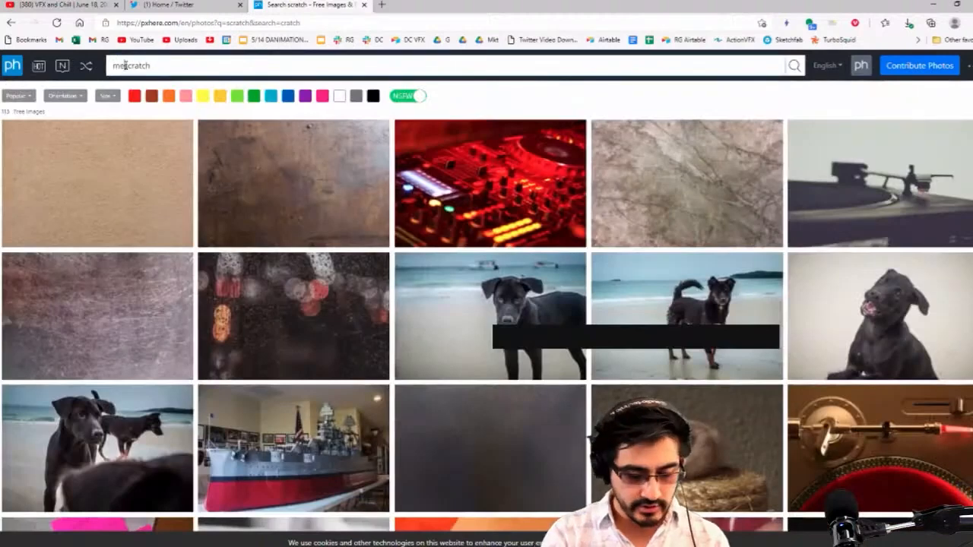
{"action": "type", "text": "tal"}
{"action": "key", "text": "Return"}
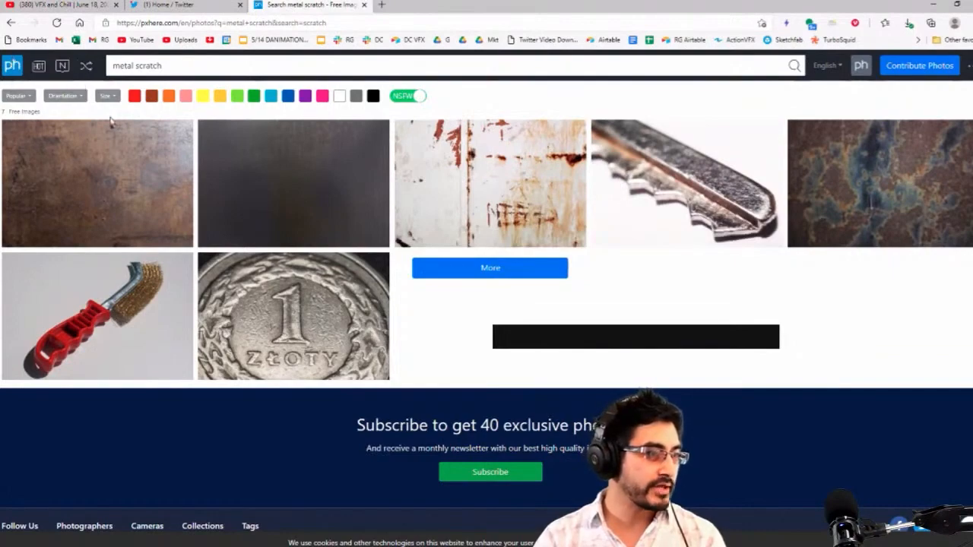
Return to the PxHere results for "scratch" and look through them for a scratched metal texture
{"action": "left_click", "coordinate": [12, 24]}
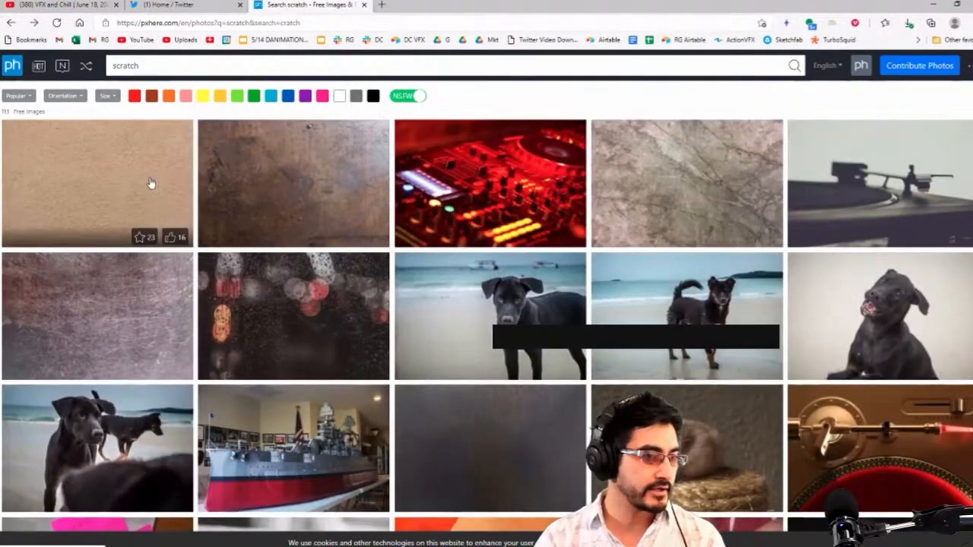
{"action": "scroll", "coordinate": [150, 185], "scroll_direction": "down", "scroll_amount": 5}
{"action": "scroll", "coordinate": [149, 200], "scroll_direction": "down", "scroll_amount": 10}
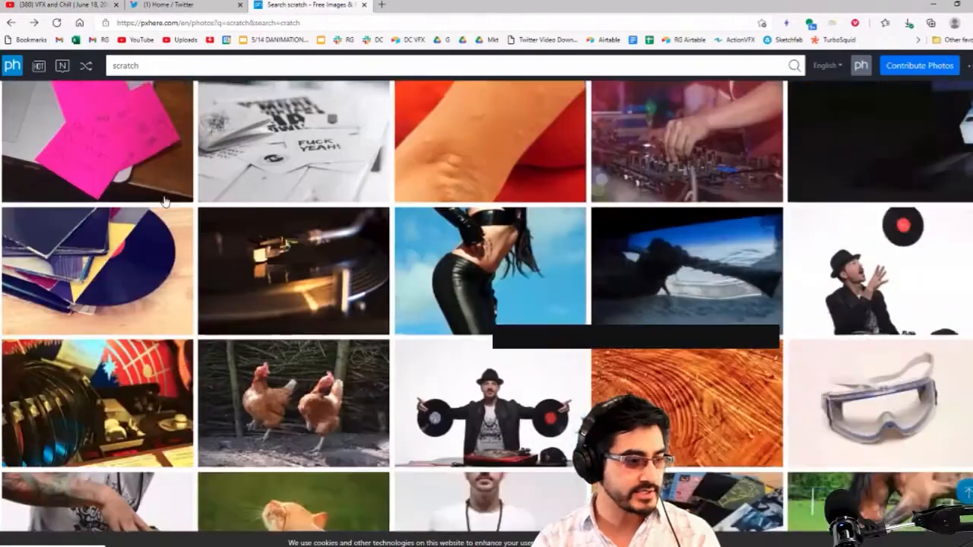
{"action": "scroll", "coordinate": [165, 203], "scroll_direction": "down", "scroll_amount": 5}
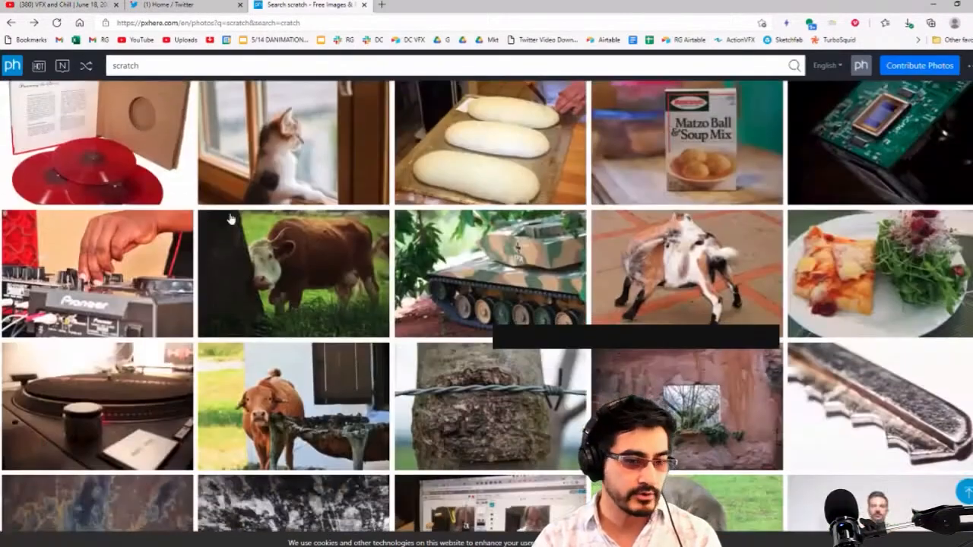
{"action": "scroll", "coordinate": [190, 213], "scroll_direction": "up", "scroll_amount": 20}
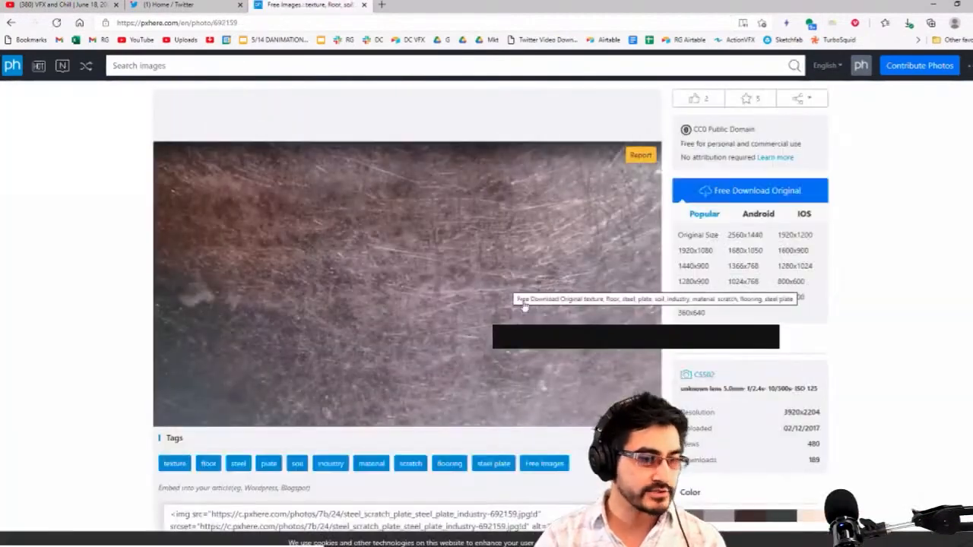
Start saving the scratched steel plate photo, choosing the VFXandChill > 2021_06_18 > ELEMENTS folder as its destination
{"action": "right_click", "coordinate": [439, 332]}
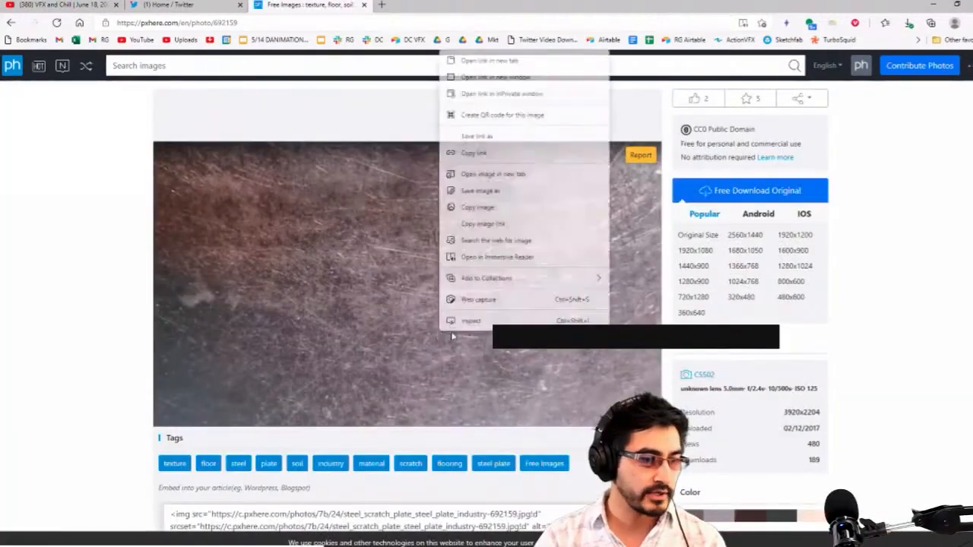
{"action": "left_click", "coordinate": [531, 193]}
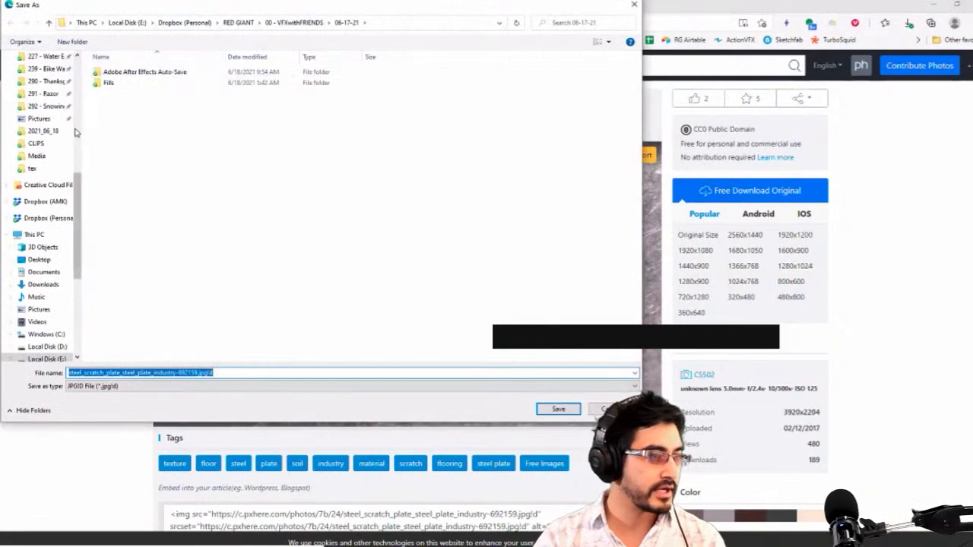
{"action": "scroll", "coordinate": [57, 110], "scroll_direction": "up", "scroll_amount": 5}
{"action": "scroll", "coordinate": [53, 114], "scroll_direction": "up", "scroll_amount": 2}
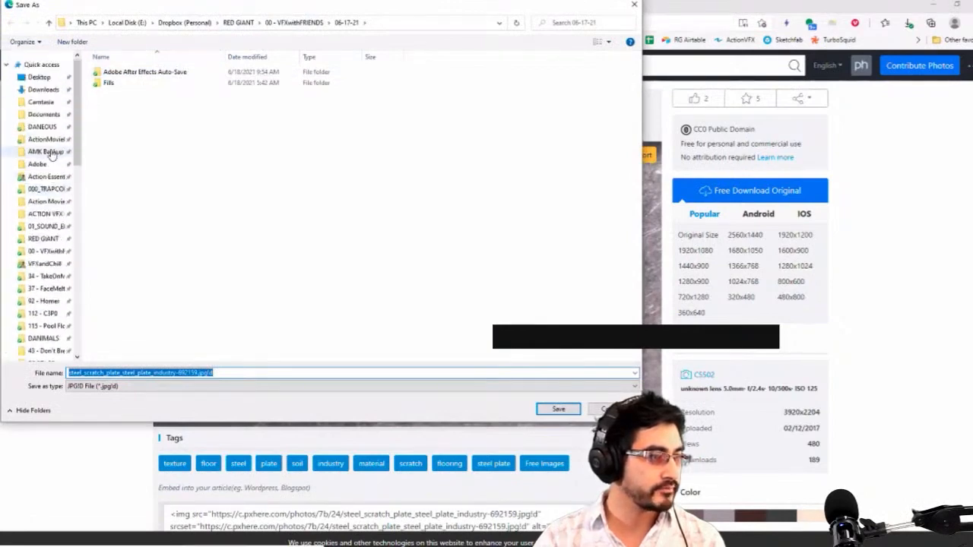
{"action": "left_click", "coordinate": [70, 253]}
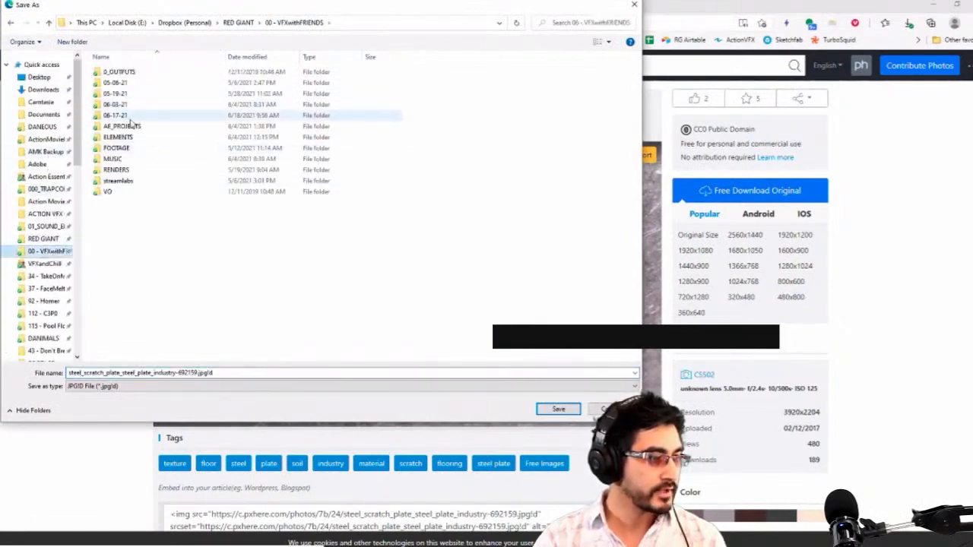
{"action": "left_click", "coordinate": [42, 263]}
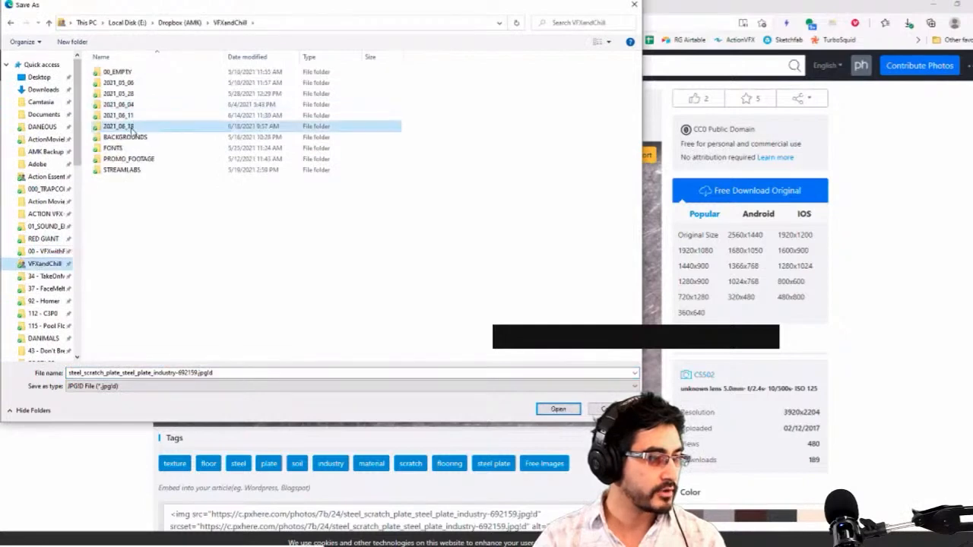
{"action": "double_click", "coordinate": [145, 116]}
{"action": "double_click", "coordinate": [173, 82]}
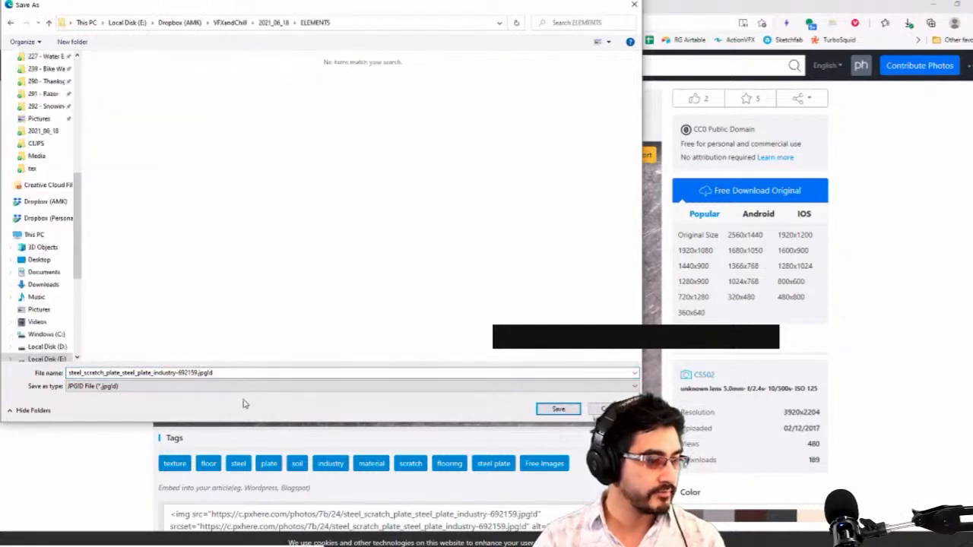
Correct the file name to steel_scratch_plate_steel_plate_industry-692159.jpg and save the image
{"action": "left_click", "coordinate": [263, 373]}
{"action": "left_click", "coordinate": [171, 387]}
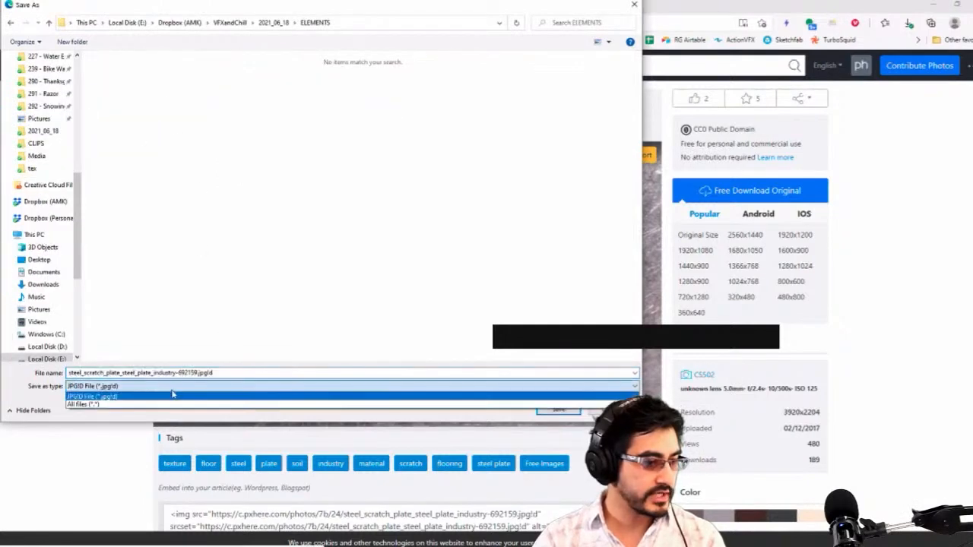
{"action": "left_click", "coordinate": [174, 395]}
{"action": "left_click", "coordinate": [221, 374]}
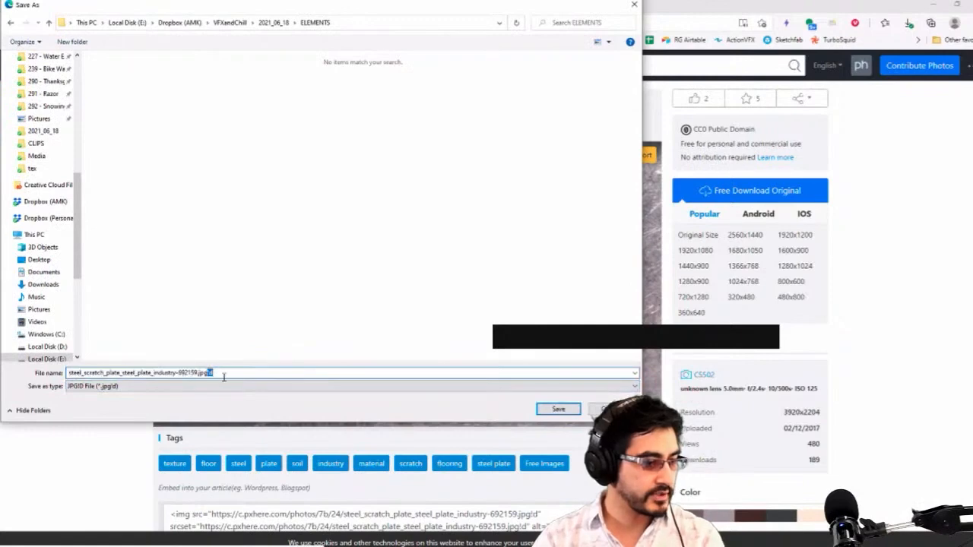
{"action": "left_click", "coordinate": [558, 410]}
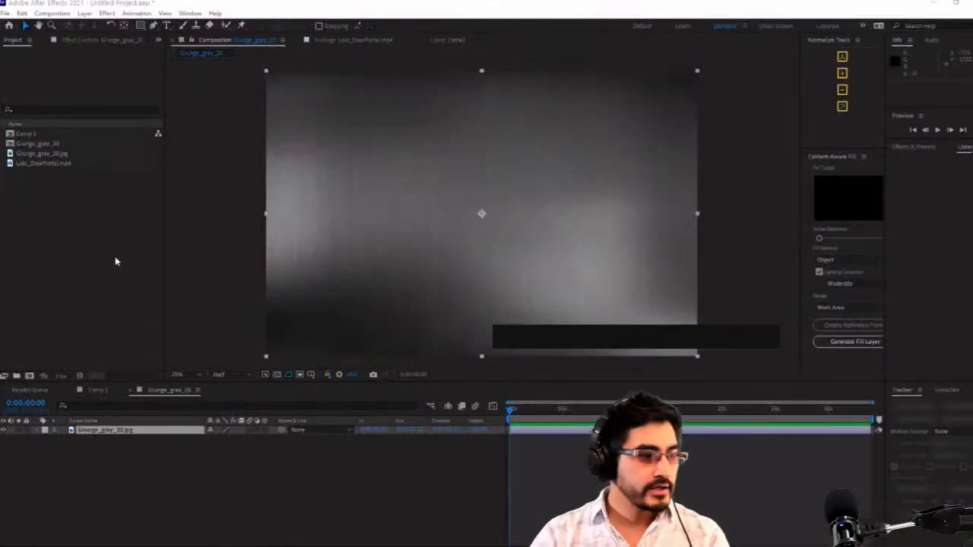
Switch to After Effects and import steel_scratch_plate_steel_plate_industry-692159.jpg from the ELEMENTS folder
{"action": "double_click", "coordinate": [40, 228]}
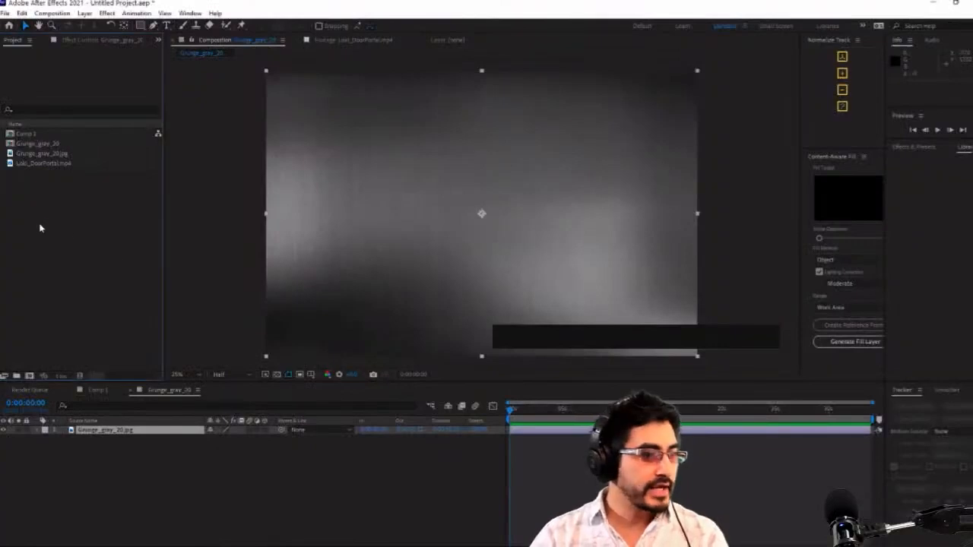
{"action": "scroll", "coordinate": [339, 278], "scroll_direction": "up", "scroll_amount": 3}
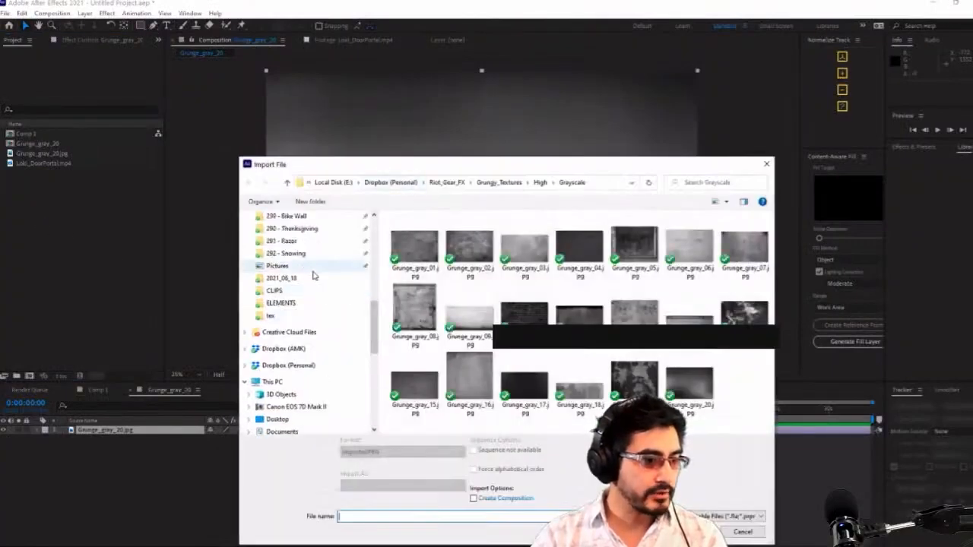
{"action": "left_click", "coordinate": [315, 303]}
{"action": "double_click", "coordinate": [466, 251]}
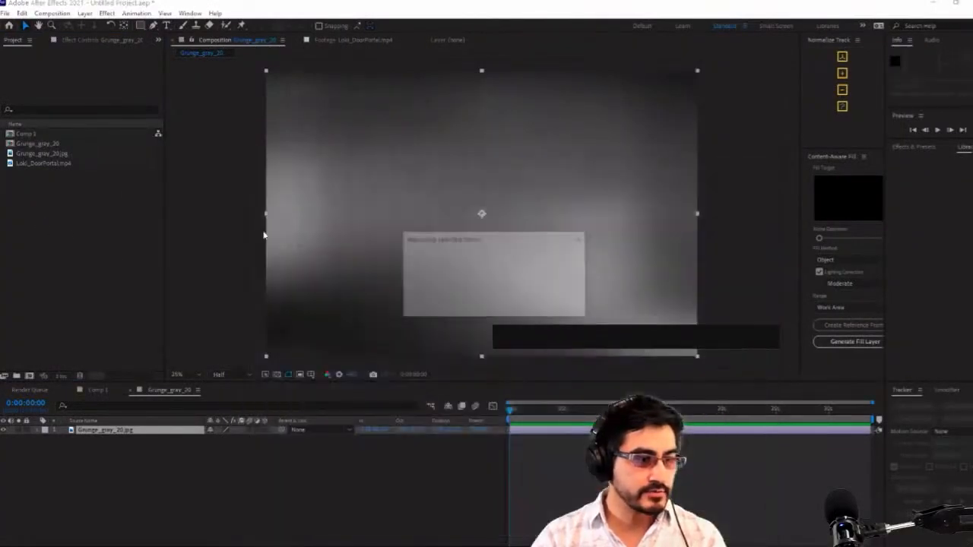
Place the steel scratch image above Grunge_gray_20.jpg in the Grunge_gray_20 composition and scale it up to cover the whole frame
{"action": "left_click_drag", "start_coordinate": [45, 177], "coordinate": [159, 434]}
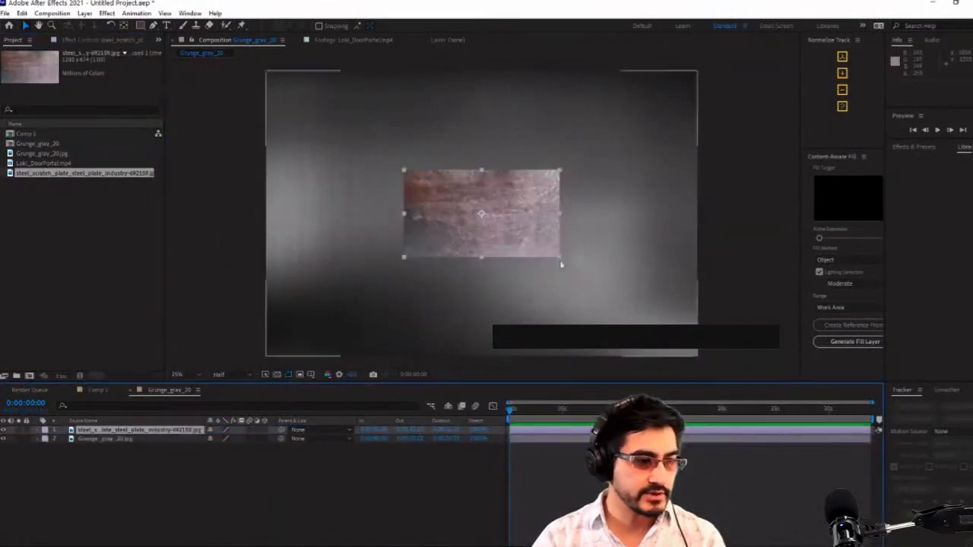
{"action": "key", "text": "ctrl+alt+shift+h"}
{"action": "left_click_drag", "start_coordinate": [728, 385], "coordinate": [751, 389]}
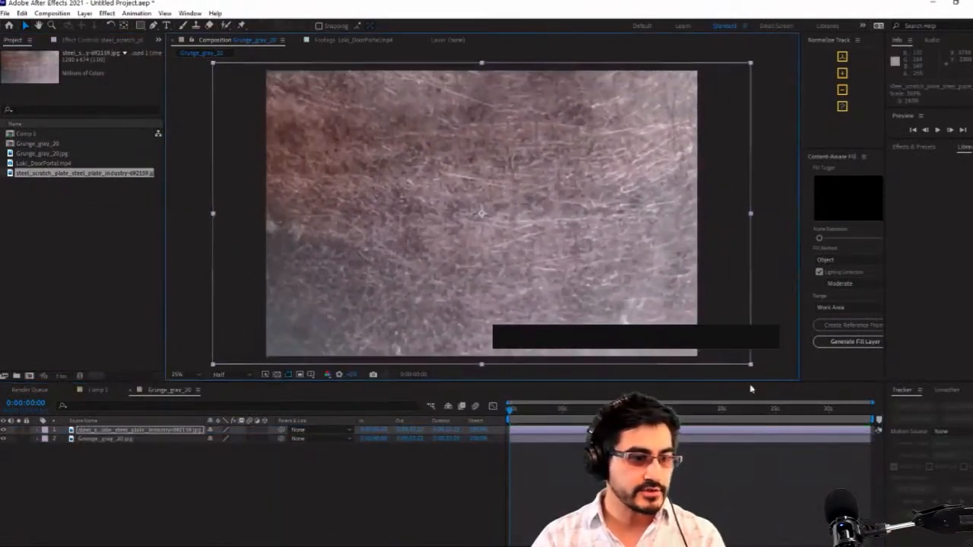
Mask the steel scratch layer to a horizontal rectangular band across the middle of the frame and feather the mask's edges
{"action": "left_click", "coordinate": [139, 25]}
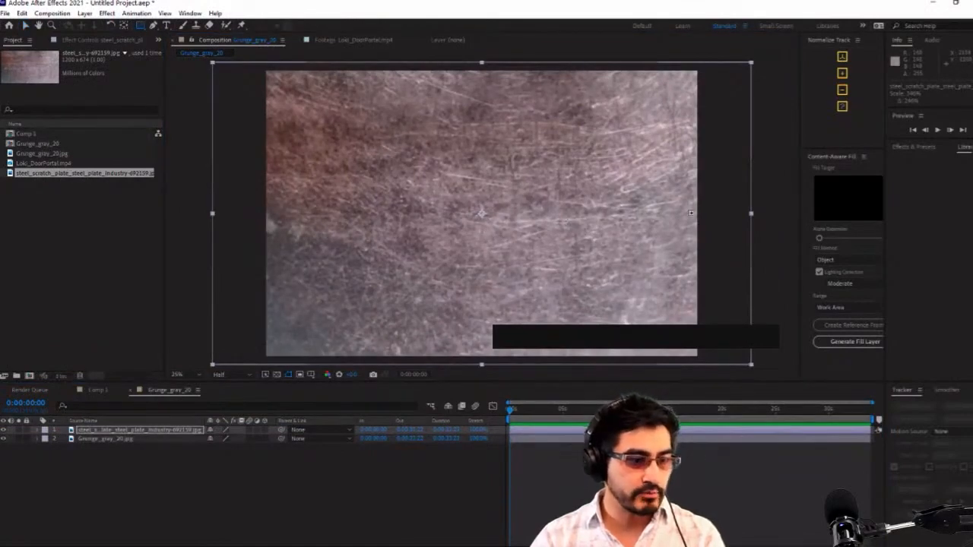
{"action": "mouse_move", "coordinate": [693, 203]}
{"action": "left_mouse_down"}
{"action": "mouse_move", "coordinate": [619, 239]}
{"action": "mouse_move", "coordinate": [289, 256]}
{"action": "mouse_move", "coordinate": [228, 251]}
{"action": "mouse_move", "coordinate": [234, 245]}
{"action": "left_mouse_up"}
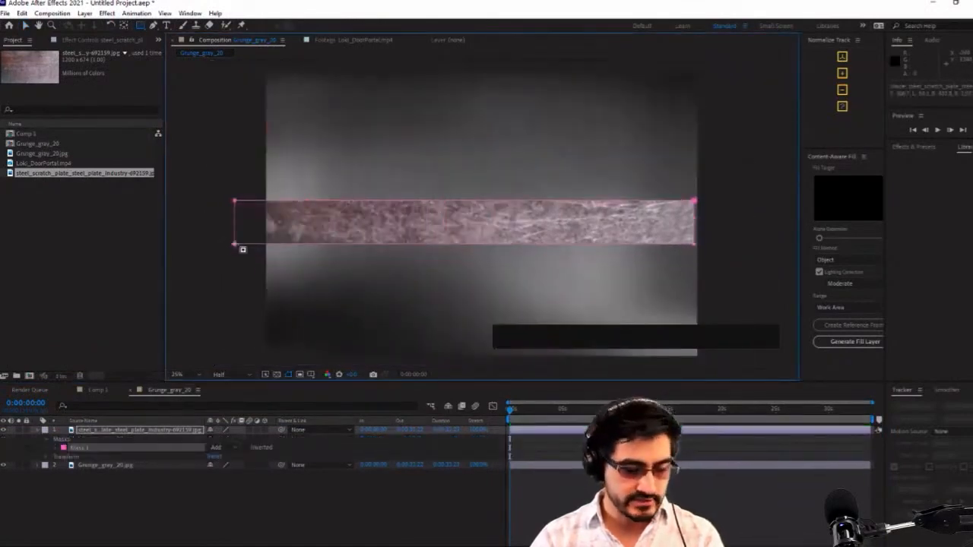
{"action": "key", "text": "f"}
{"action": "left_click_drag", "start_coordinate": [228, 448], "coordinate": [248, 448]}
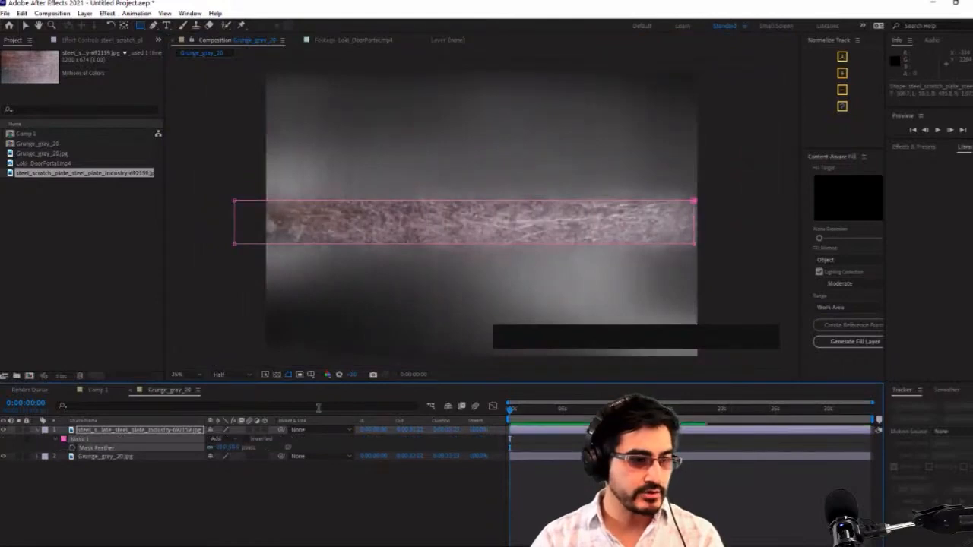
Try the Soft Light blending mode on the steel scratch layer, and set it to Hard Light instead
{"action": "right_click", "coordinate": [157, 431]}
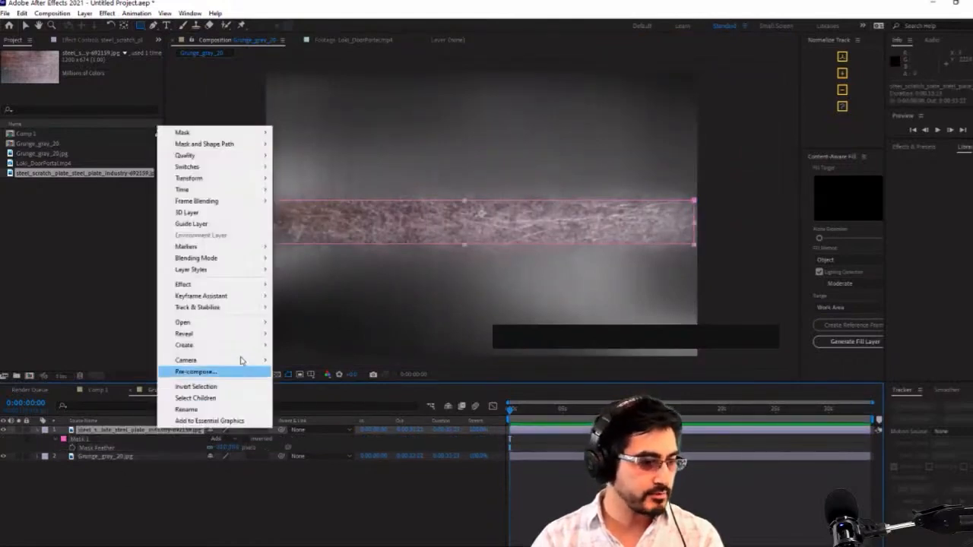
{"action": "mouse_move", "coordinate": [262, 258]}
{"action": "left_click", "coordinate": [302, 307]}
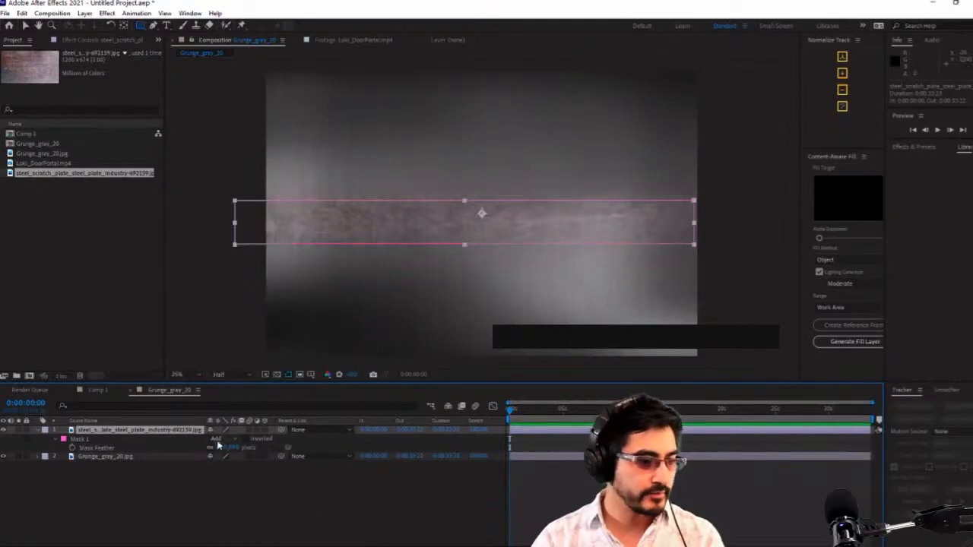
{"action": "right_click", "coordinate": [187, 439]}
{"action": "mouse_move", "coordinate": [277, 263]}
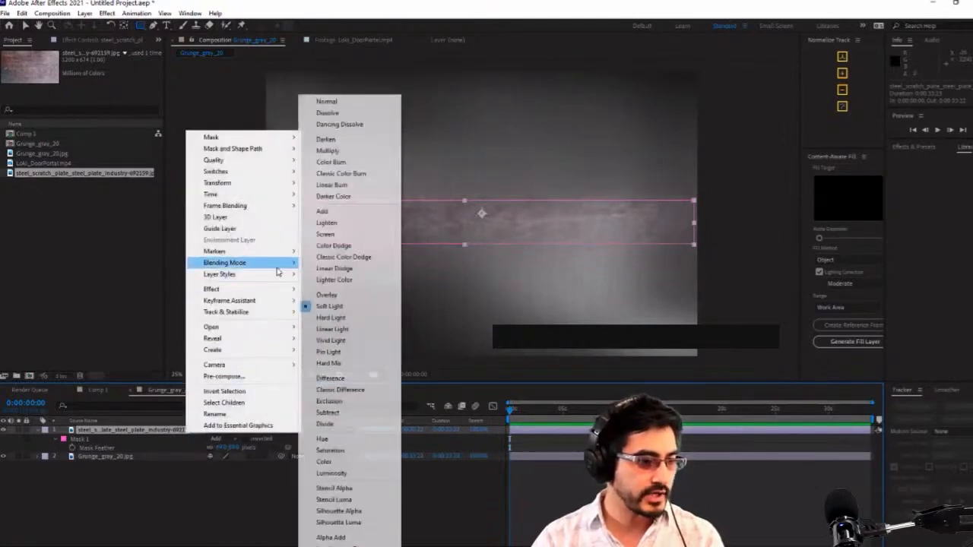
{"action": "left_click", "coordinate": [351, 330]}
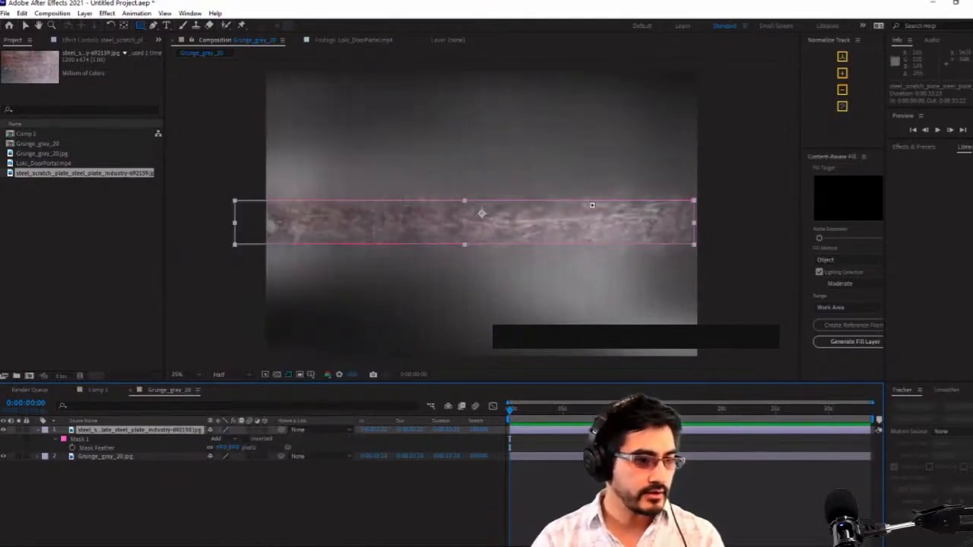
Apply Brightness & Contrast to the steel scratch layer and slightly lower its brightness and contrast
{"action": "left_click", "coordinate": [96, 40]}
{"action": "right_click", "coordinate": [61, 48]}
{"action": "mouse_move", "coordinate": [174, 161]}
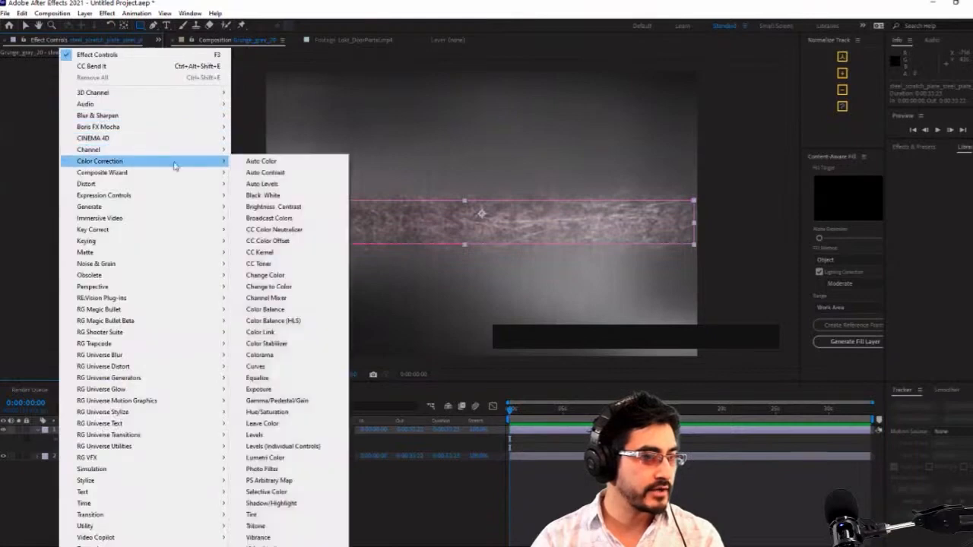
{"action": "left_click", "coordinate": [274, 206]}
{"action": "left_click", "coordinate": [89, 81]}
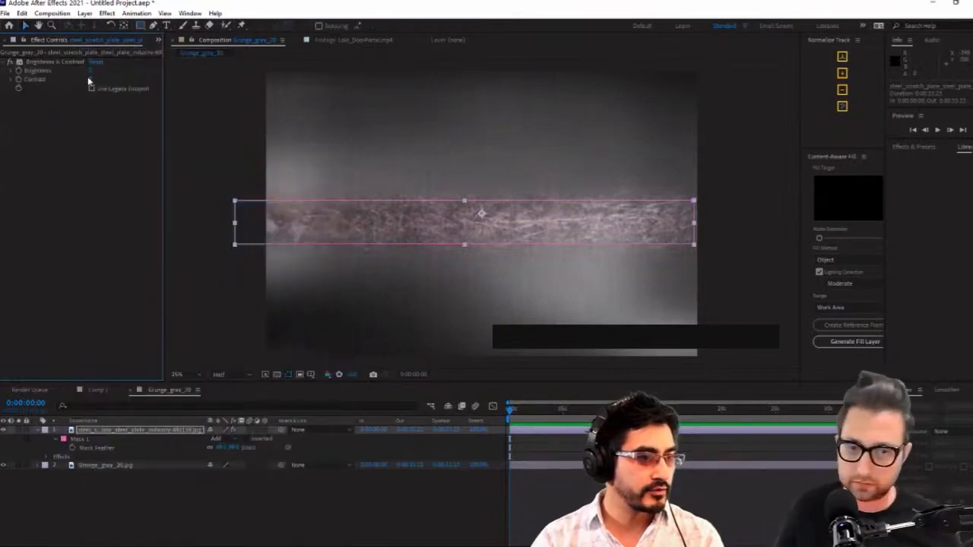
{"action": "left_click_drag", "start_coordinate": [90, 79], "coordinate": [140, 80]}
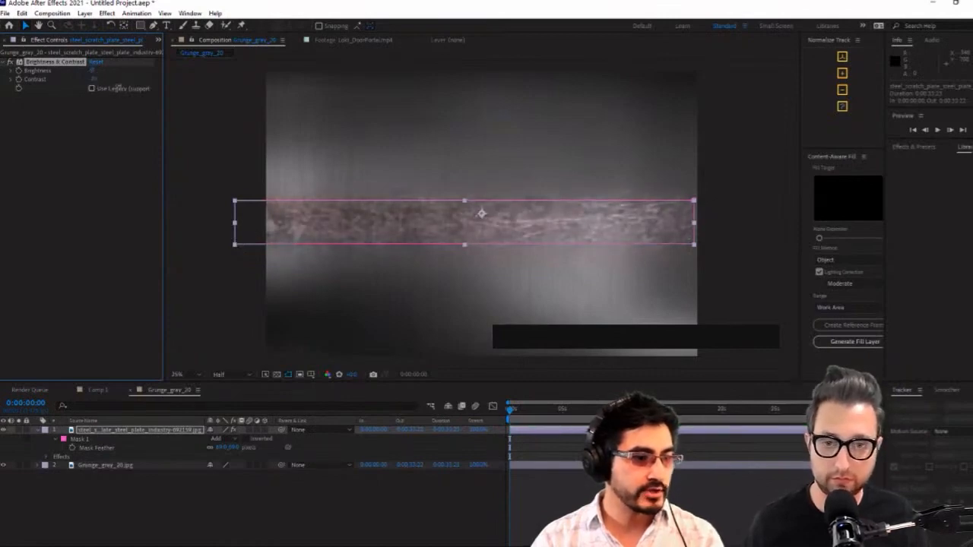
Show the layer blending modes and set the steel scratch layer's mode to Screen
{"action": "left_click", "coordinate": [215, 440]}
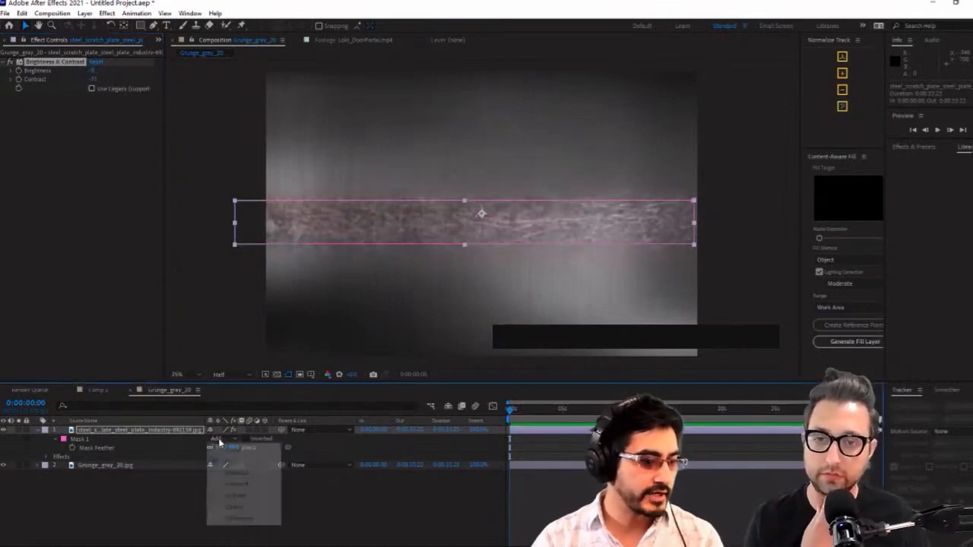
{"action": "right_click", "coordinate": [164, 434]}
{"action": "left_click", "coordinate": [160, 448]}
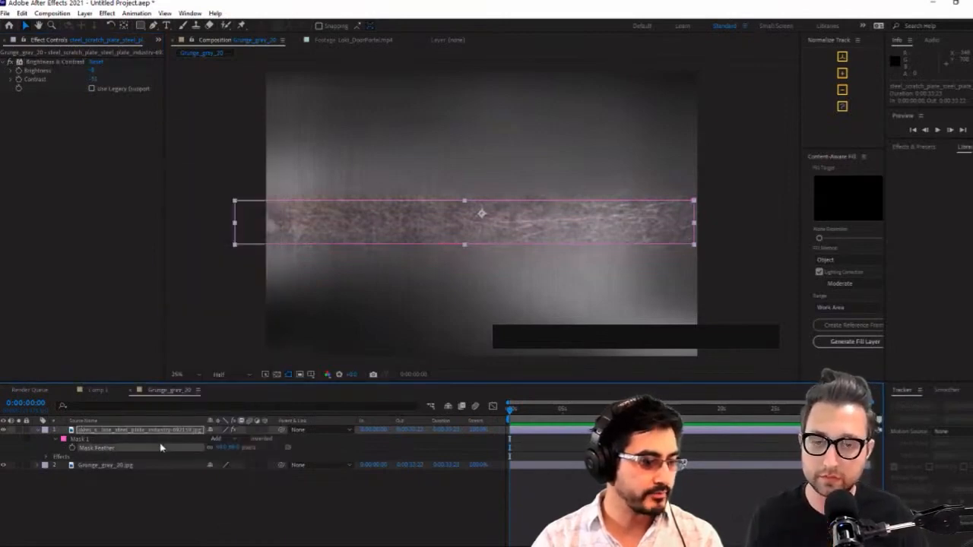
{"action": "key", "text": "F4"}
{"action": "left_click", "coordinate": [232, 432]}
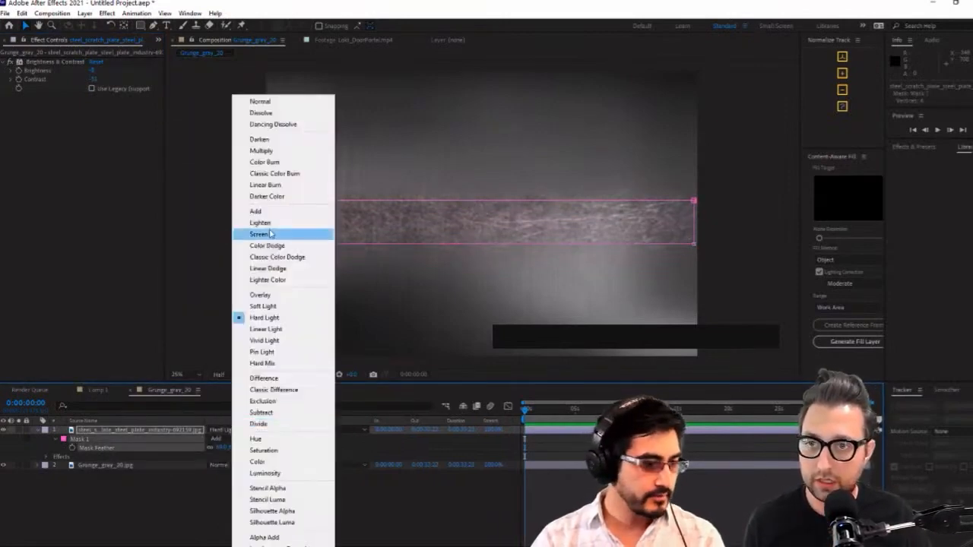
{"action": "left_click", "coordinate": [283, 234]}
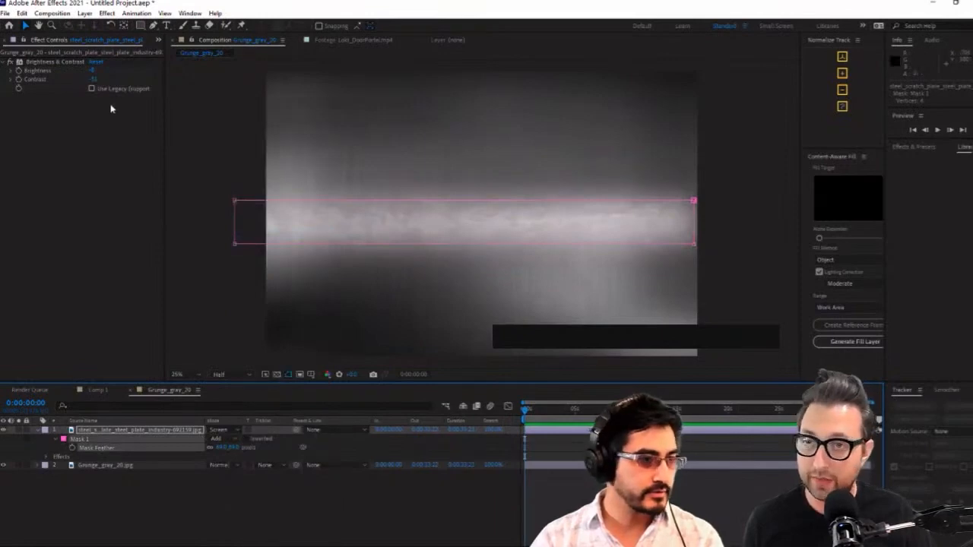
Enable legacy support in the steel scratch layer's Brightness & Contrast effect, with a strongly lowered brightness and slightly positive contrast
{"action": "left_click", "coordinate": [93, 80]}
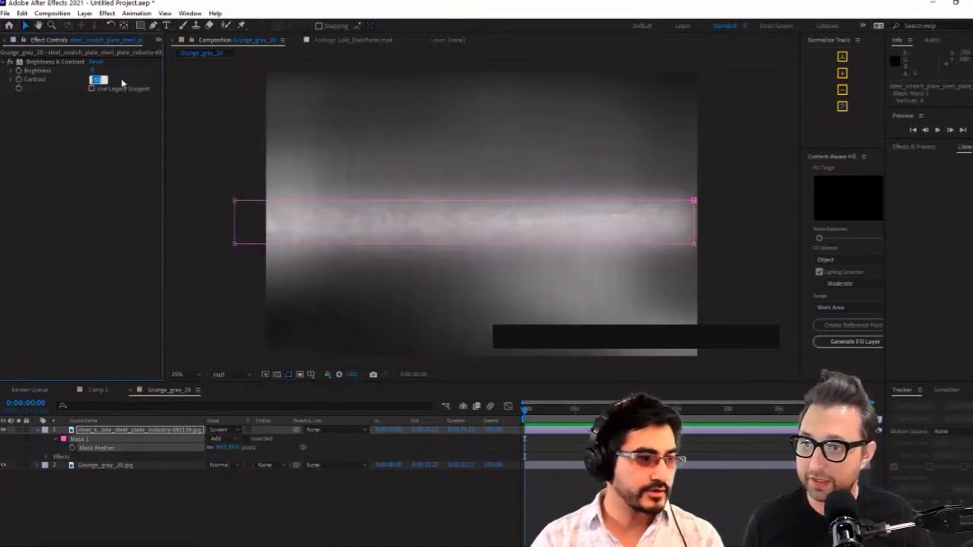
{"action": "left_click", "coordinate": [122, 82]}
{"action": "mouse_move", "coordinate": [96, 80]}
{"action": "left_mouse_down"}
{"action": "mouse_move", "coordinate": [57, 86]}
{"action": "mouse_move", "coordinate": [123, 72]}
{"action": "mouse_move", "coordinate": [60, 82]}
{"action": "mouse_move", "coordinate": [105, 80]}
{"action": "left_mouse_up"}
{"action": "left_click", "coordinate": [94, 88]}
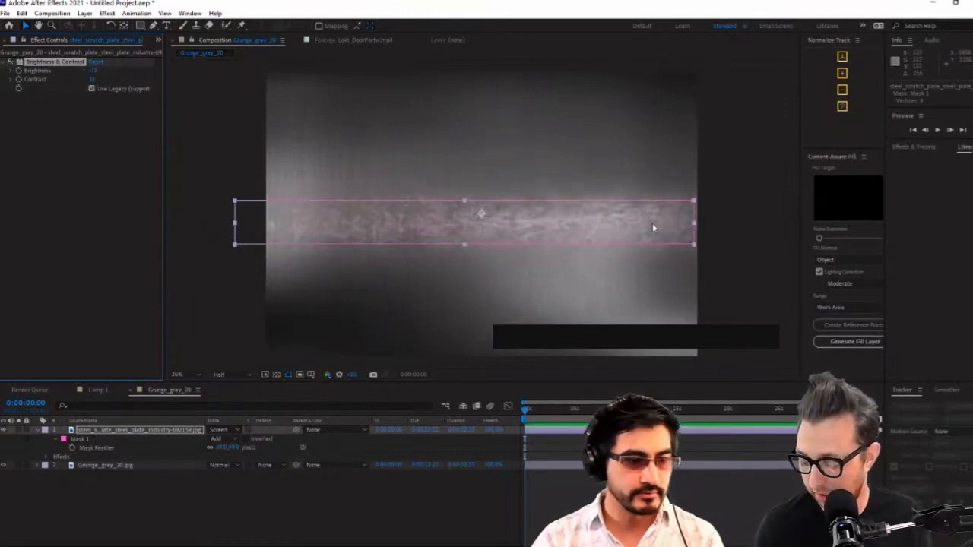
Move the steel scratch band to the frame's upper edge, and place a duplicate of it along the lower edge
{"action": "left_click_drag", "start_coordinate": [653, 228], "coordinate": [718, 104]}
{"action": "left_click_drag", "start_coordinate": [614, 107], "coordinate": [607, 353]}
{"action": "key", "text": "ctrl+d"}
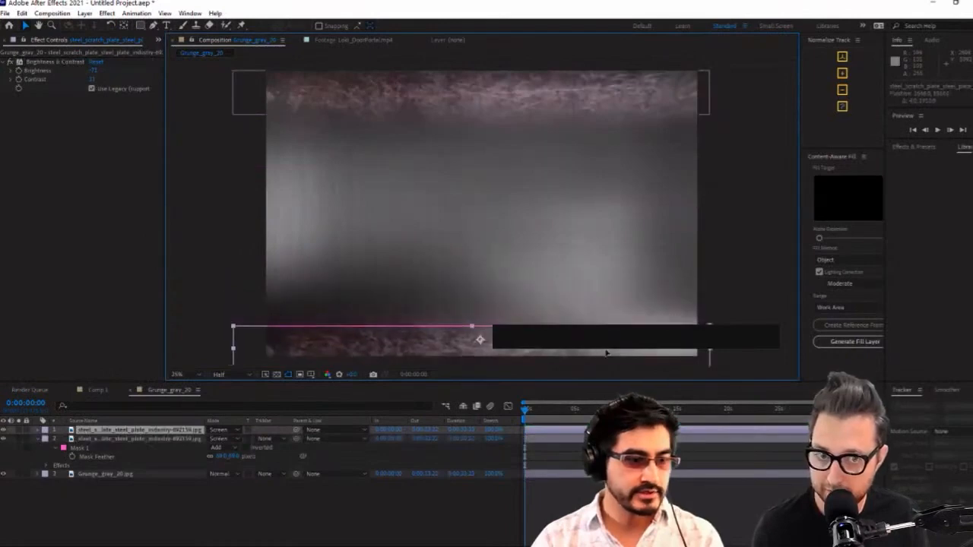
{"action": "left_click", "coordinate": [560, 251]}
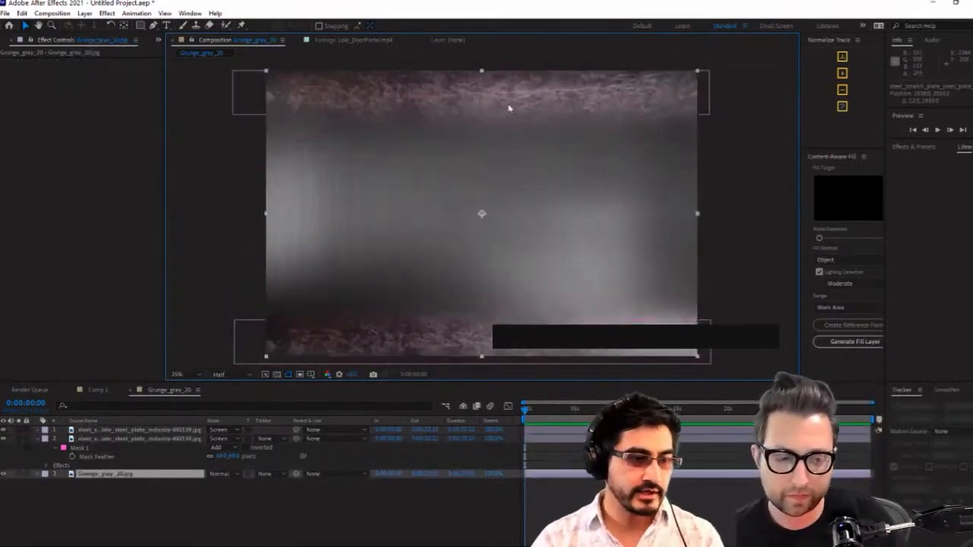
Rotate both steel scratch layers together by 90° so the bands run vertically
{"action": "left_click", "coordinate": [116, 439]}
{"action": "left_click", "coordinate": [126, 430], "text": "shift"}
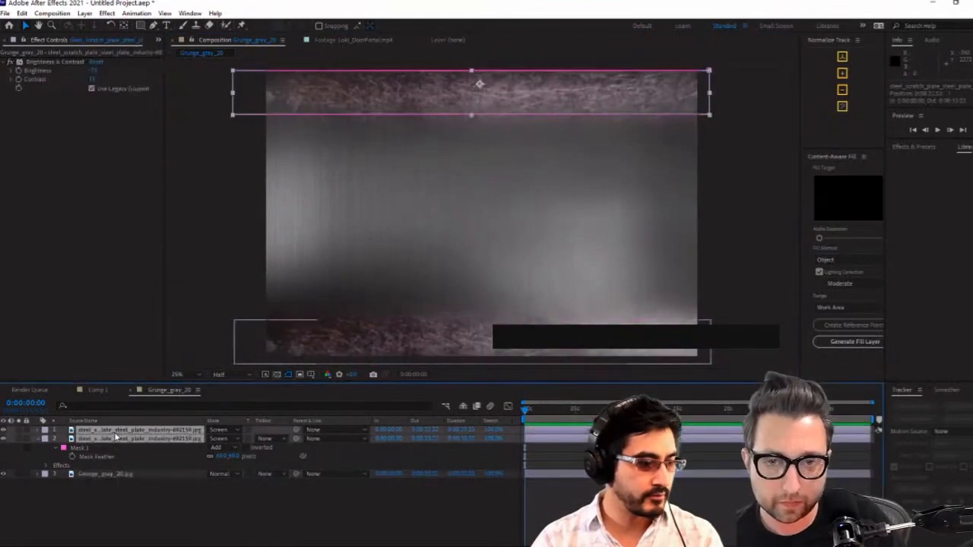
{"action": "key", "text": "w"}
{"action": "left_click_drag", "start_coordinate": [366, 97], "coordinate": [479, 58]}
{"action": "left_click_drag", "start_coordinate": [450, 106], "coordinate": [475, 228]}
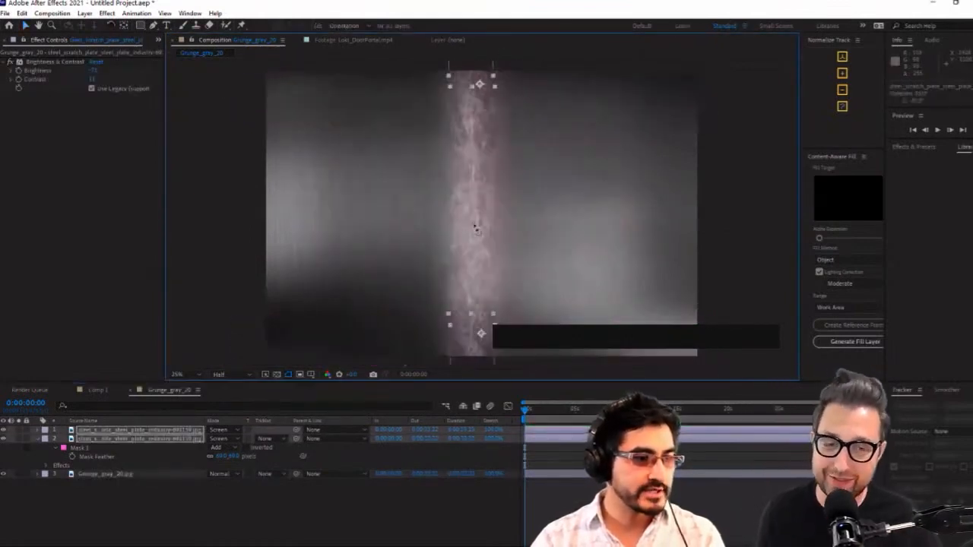
{"action": "key", "text": "v"}
{"action": "left_click", "coordinate": [581, 199]}
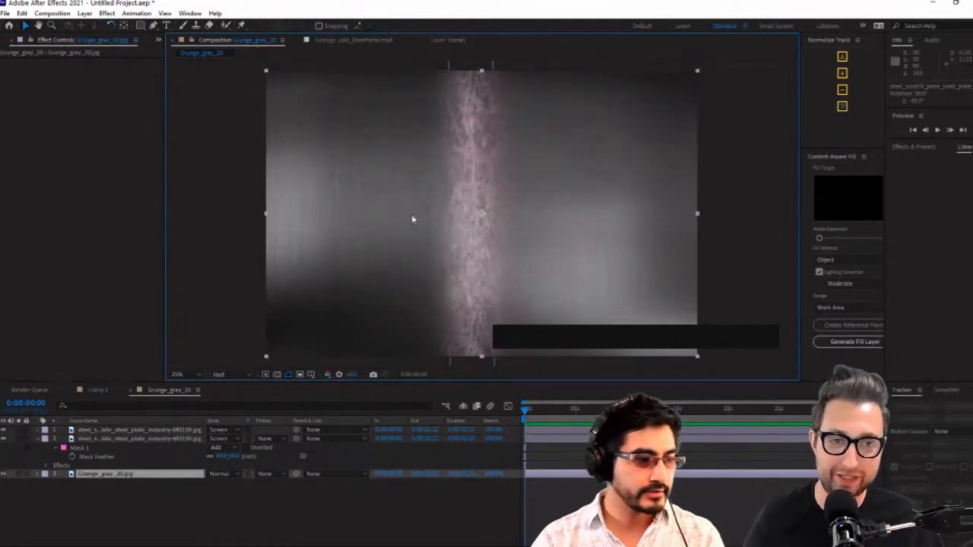
Position one vertical scratch strip along the texture's left edge and the other along its right edge
{"action": "key", "text": "comma"}
{"action": "key", "text": "comma"}
{"action": "left_click", "coordinate": [467, 185]}
{"action": "left_click_drag", "start_coordinate": [467, 185], "coordinate": [430, 210]}
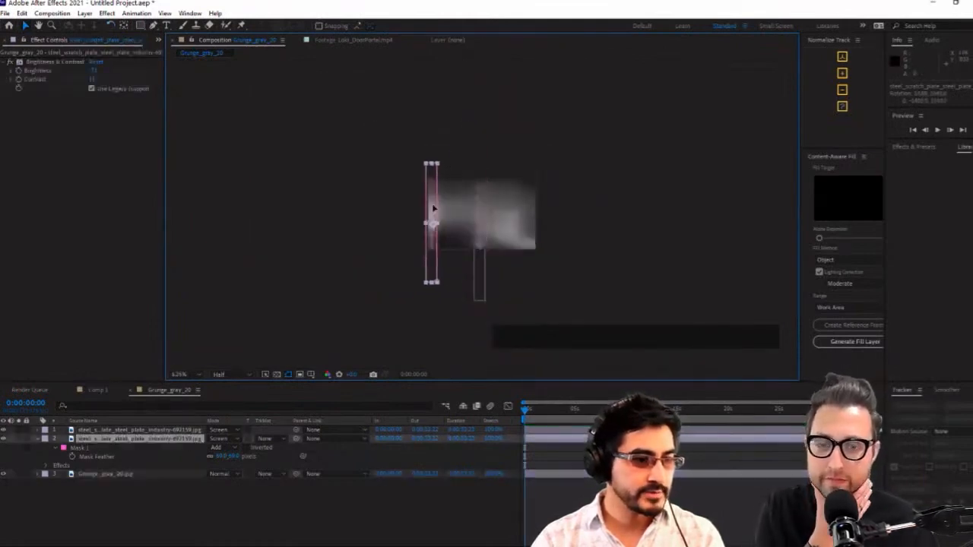
{"action": "key", "text": "period"}
{"action": "key", "text": "period"}
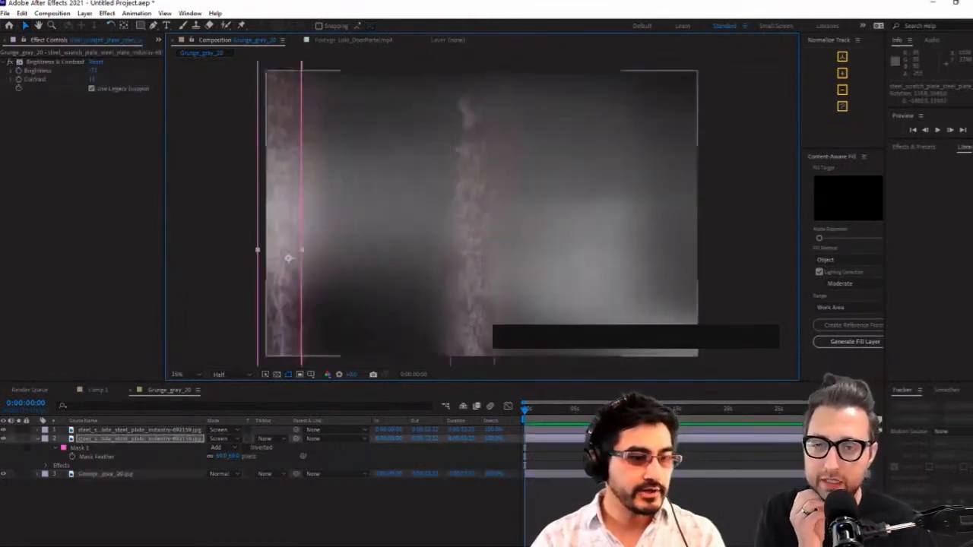
{"action": "left_click_drag", "start_coordinate": [476, 334], "coordinate": [684, 278]}
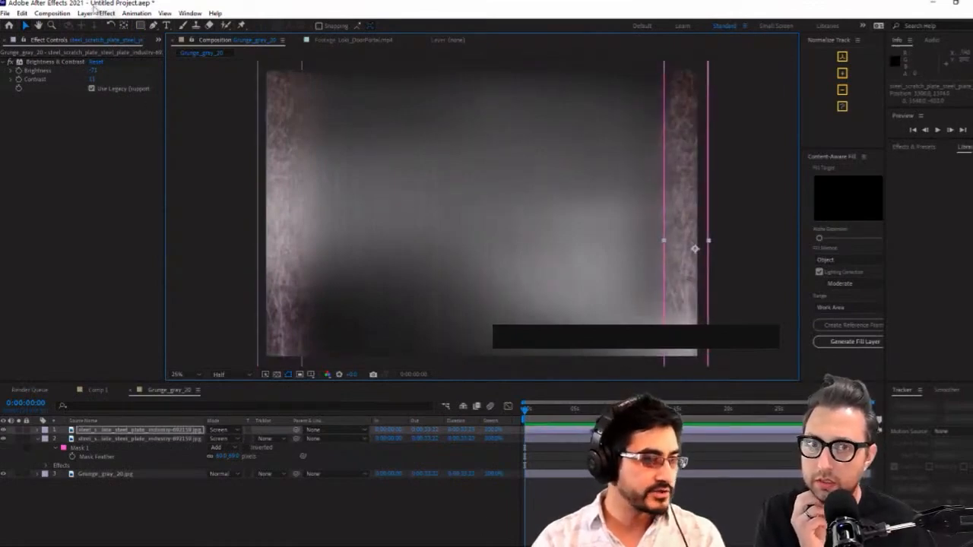
{"action": "left_click", "coordinate": [84, 13]}
{"action": "mouse_move", "coordinate": [203, 29]}
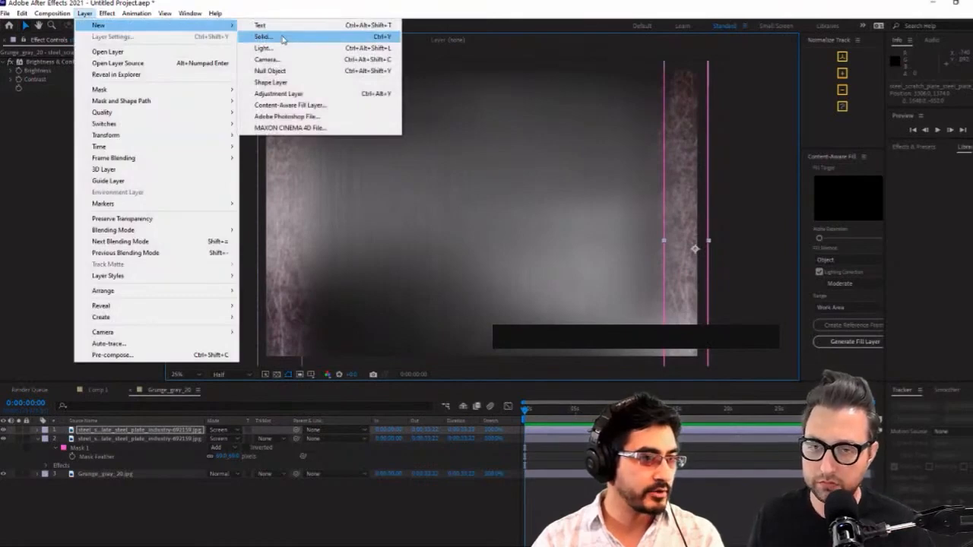
{"action": "left_click", "coordinate": [384, 497]}
{"action": "left_click", "coordinate": [32, 144]}
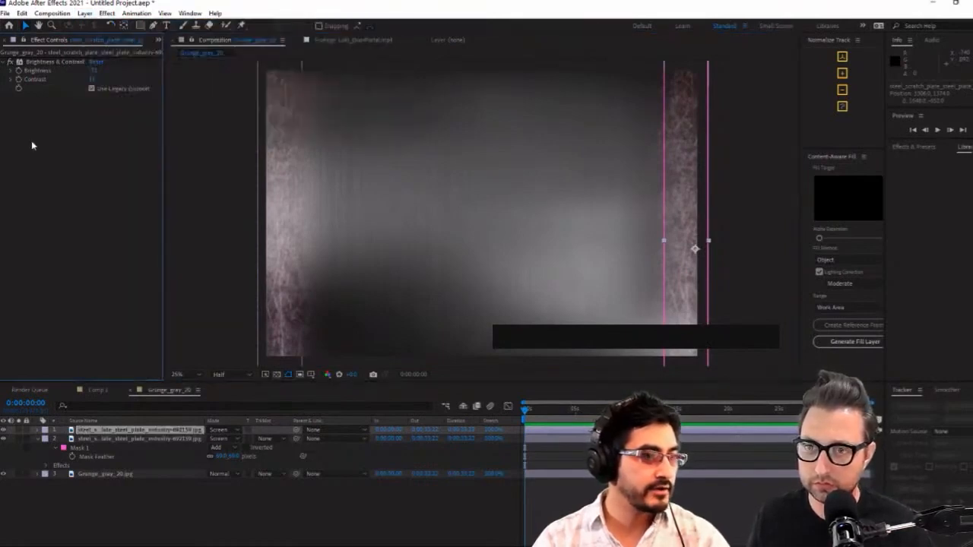
Rename the steel scratch plate footage in the project as Scratch
{"action": "left_click_drag", "start_coordinate": [163, 80], "coordinate": [306, 71]}
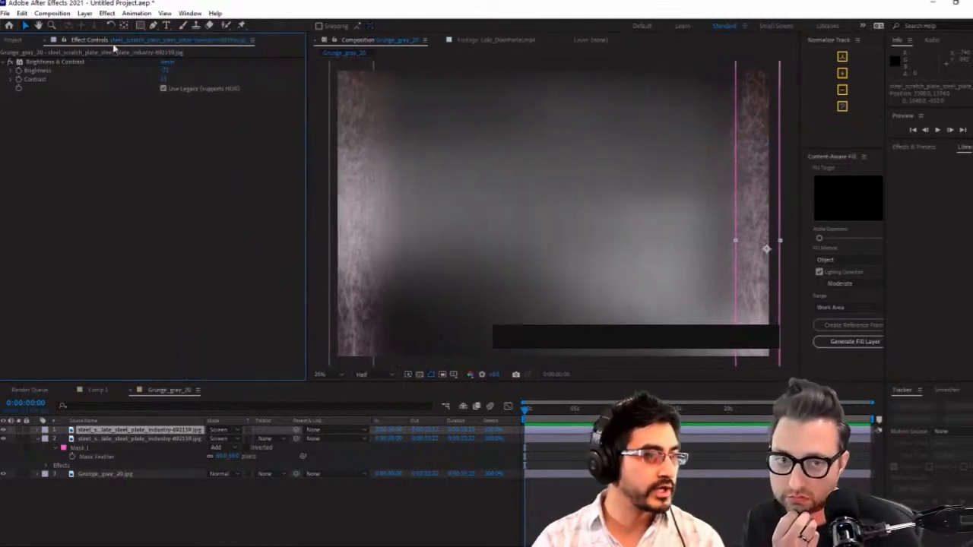
{"action": "left_click", "coordinate": [13, 42]}
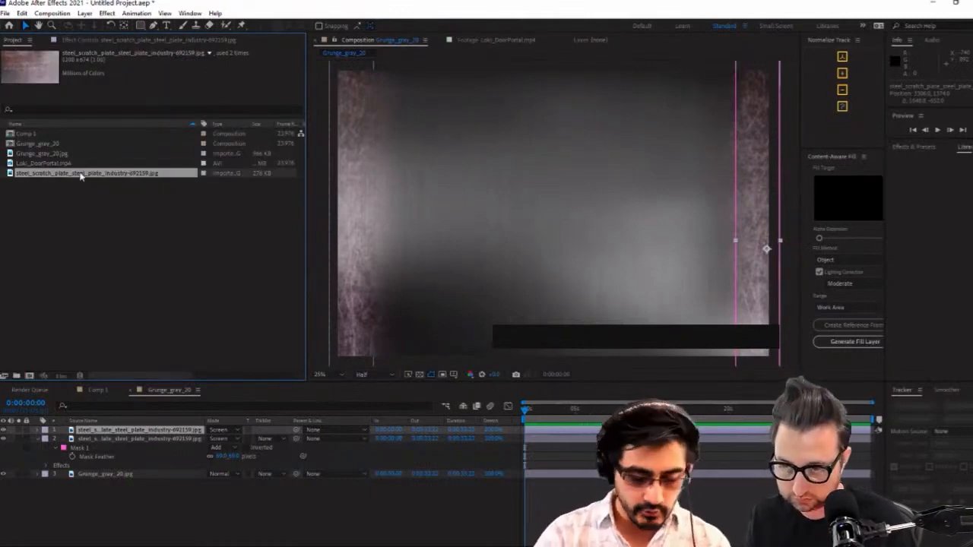
{"action": "key", "text": "Return"}
{"action": "type", "text": "Scratch"}
{"action": "key", "text": "Return"}
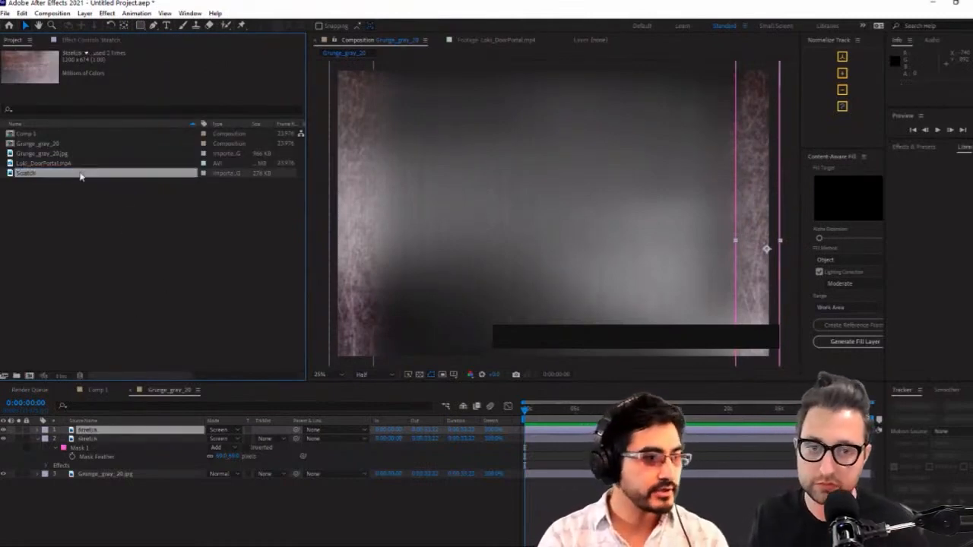
Create a new composition from the Grunge_gray_20 composition, nesting it as a layer
{"action": "left_click", "coordinate": [44, 154]}
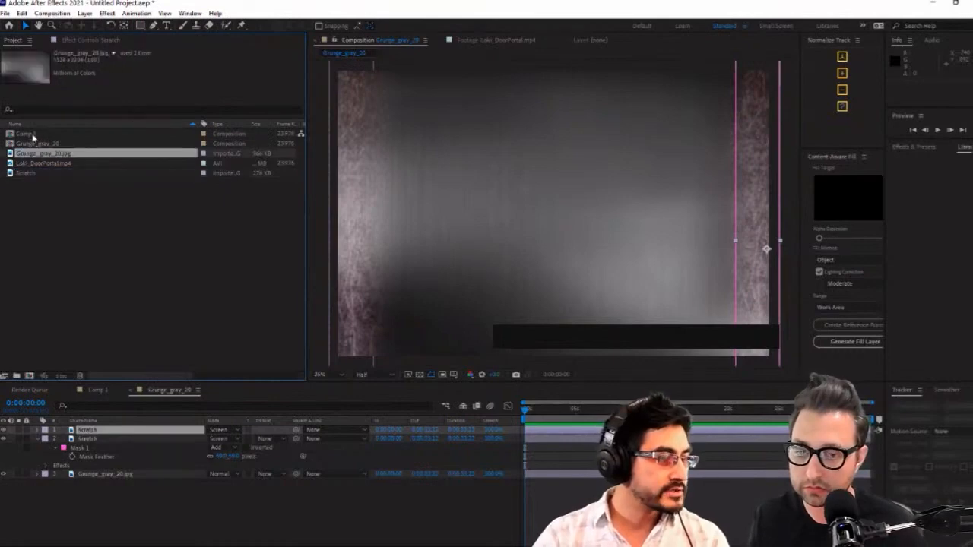
{"action": "left_click", "coordinate": [34, 134]}
{"action": "left_click", "coordinate": [38, 143]}
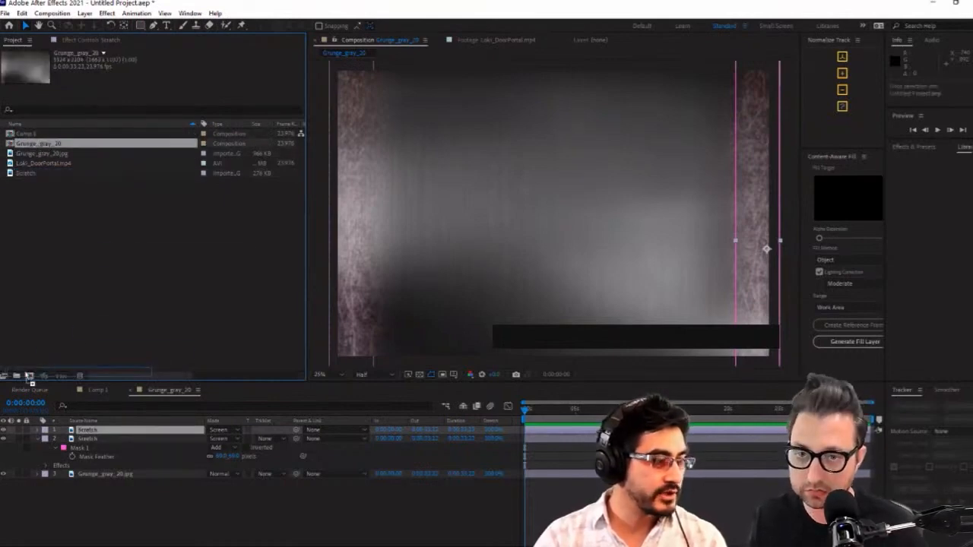
{"action": "left_click_drag", "start_coordinate": [33, 375], "coordinate": [30, 375]}
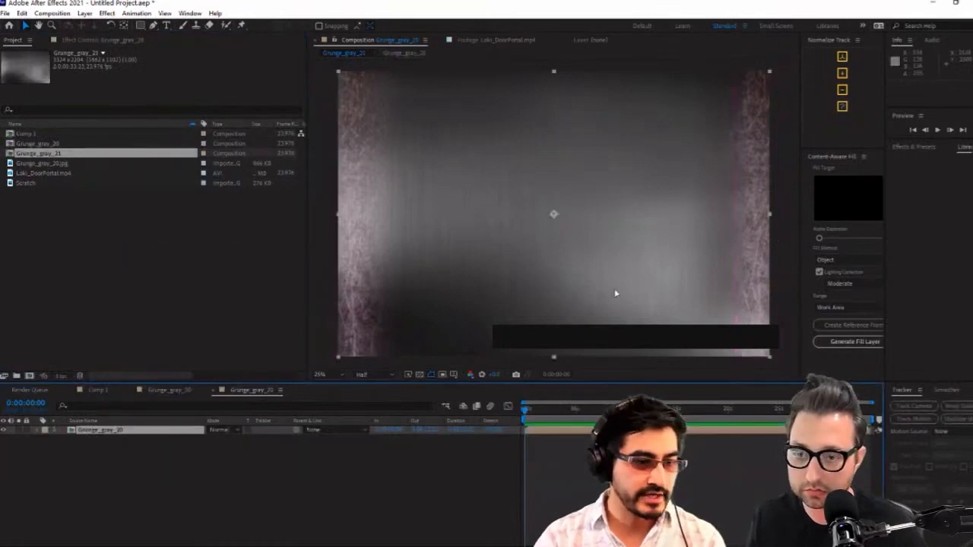
Set the Grunge_gray_21 composition's size to 1000 px wide by 2000 px high
{"action": "key", "text": "ctrl+k"}
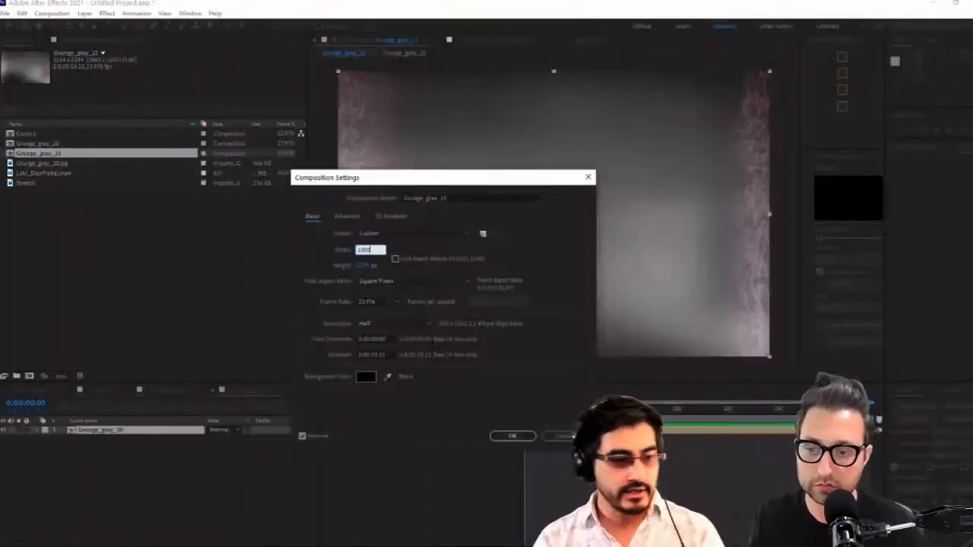
{"action": "key", "text": "Tab"}
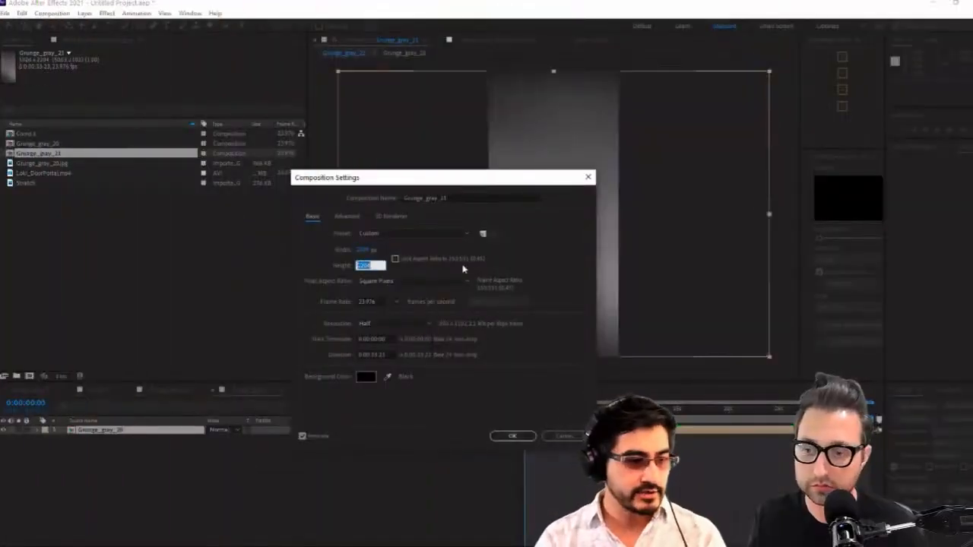
{"action": "type", "text": "2000"}
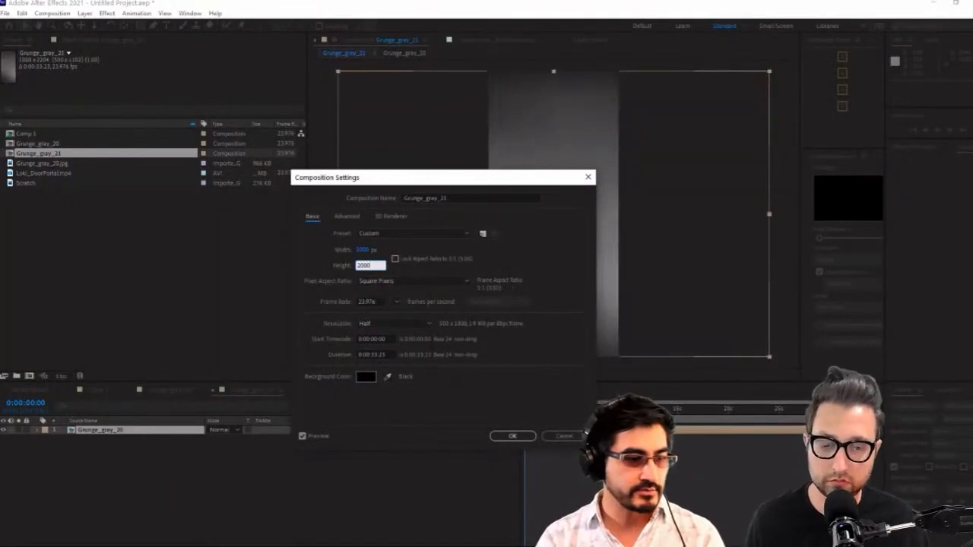
{"action": "left_click", "coordinate": [512, 437]}
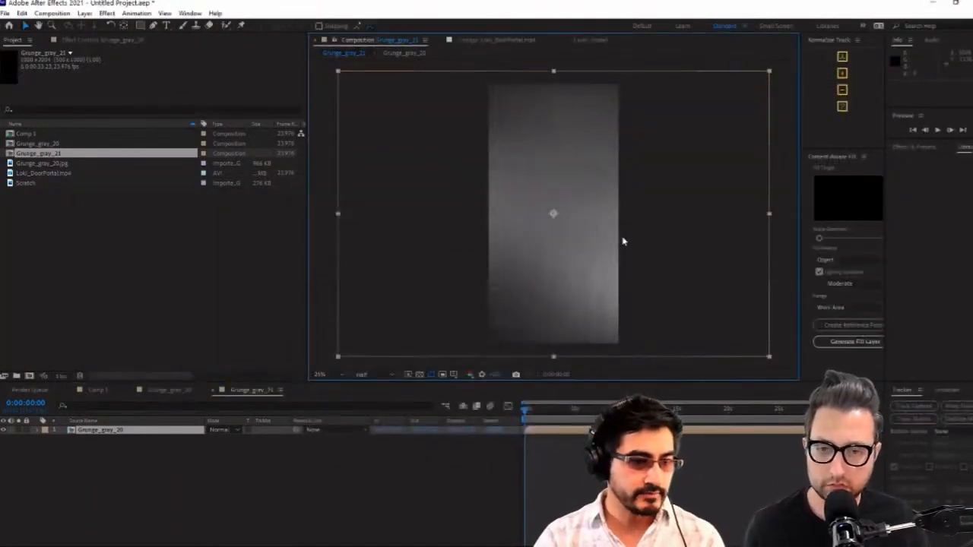
Fit the nested Grunge_gray_20 layer to the composition's frame and check the squeezed texture up close
{"action": "key", "text": "ctrl+alt+f"}
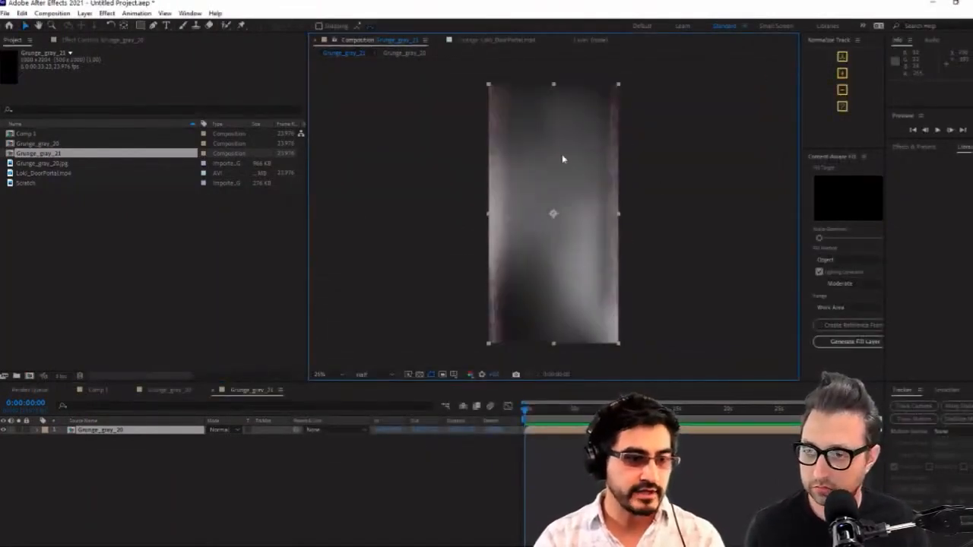
{"action": "scroll", "coordinate": [561, 203], "scroll_direction": "up", "scroll_amount": 3}
{"action": "left_click_drag", "start_coordinate": [575, 126], "coordinate": [551, 236]}
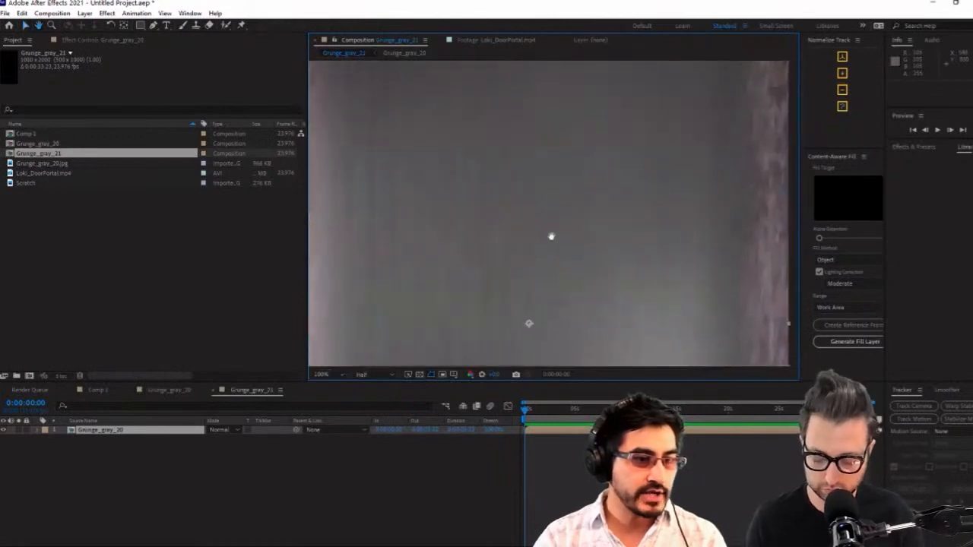
{"action": "key", "text": "comma"}
{"action": "key", "text": "comma"}
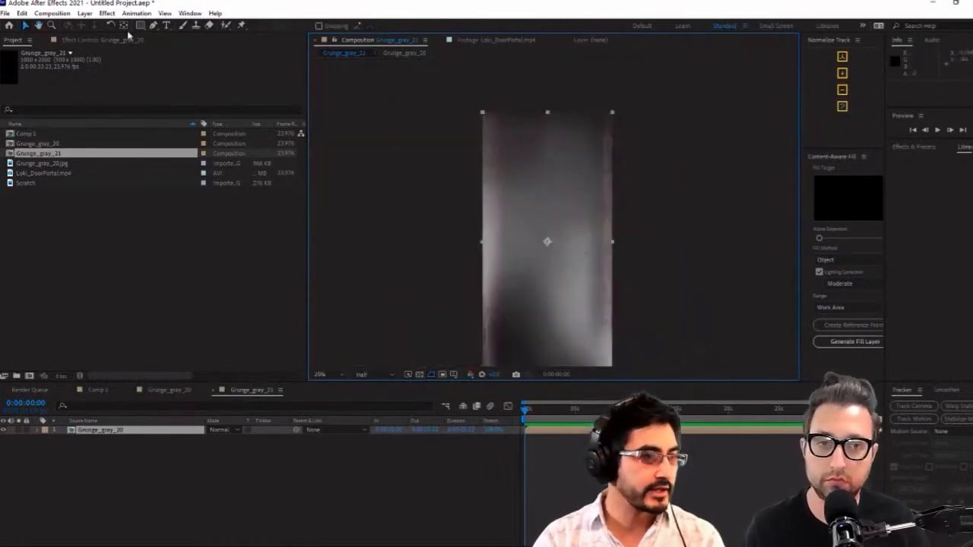
Create a white solid of 1000 × 2000 px above the nested Grunge_gray_20 layer
{"action": "left_click", "coordinate": [85, 13]}
{"action": "mouse_move", "coordinate": [114, 24]}
{"action": "left_click", "coordinate": [278, 39]}
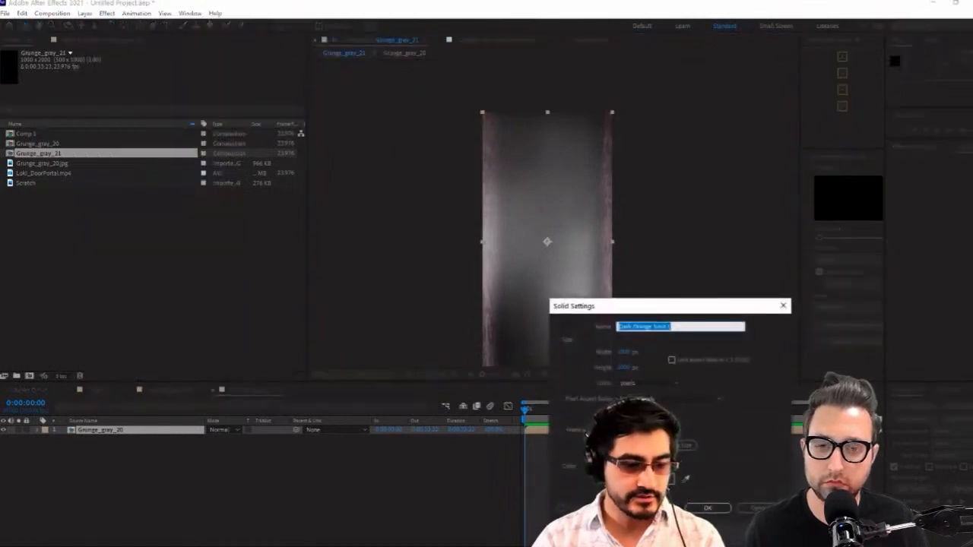
{"action": "left_click", "coordinate": [667, 479]}
{"action": "left_click_drag", "start_coordinate": [358, 335], "coordinate": [284, 271]}
{"action": "left_click", "coordinate": [552, 290]}
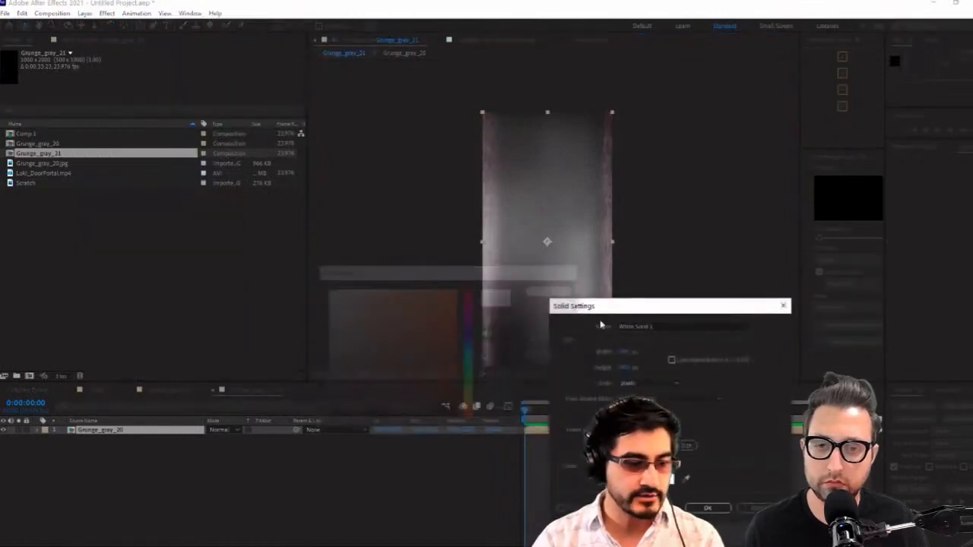
{"action": "key", "text": "Return"}
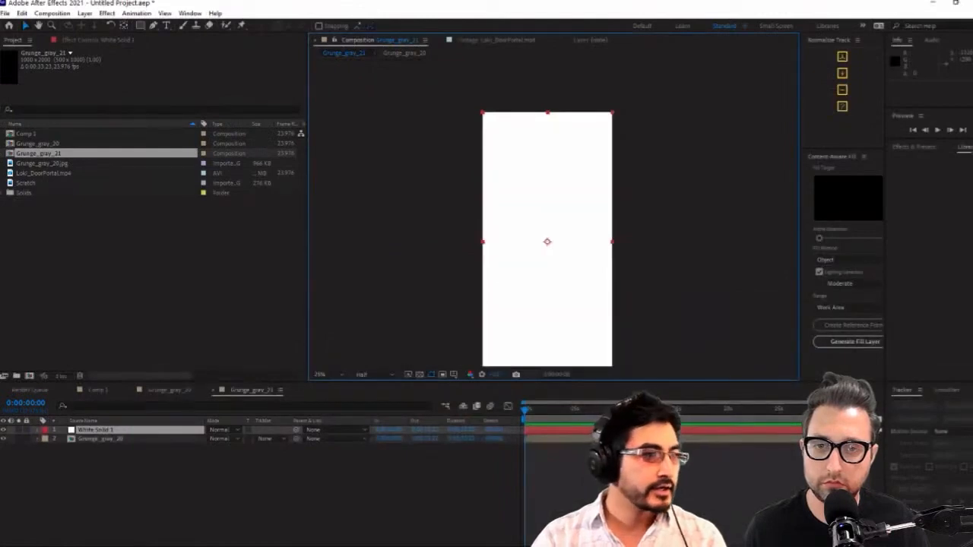
Add a full-frame rectangular mask to the white solid and set the mask's mode to Subtract
{"action": "left_click", "coordinate": [139, 25]}
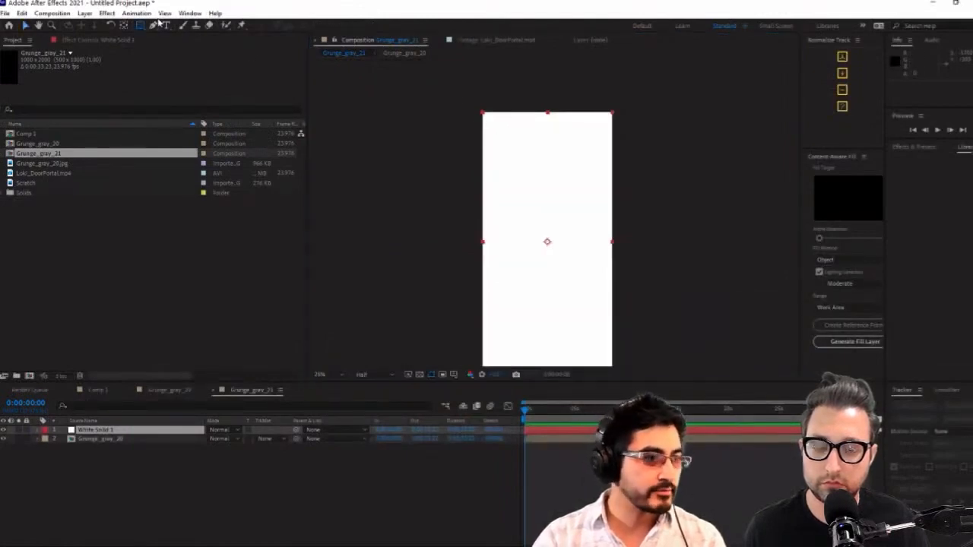
{"action": "double_click", "coordinate": [140, 25]}
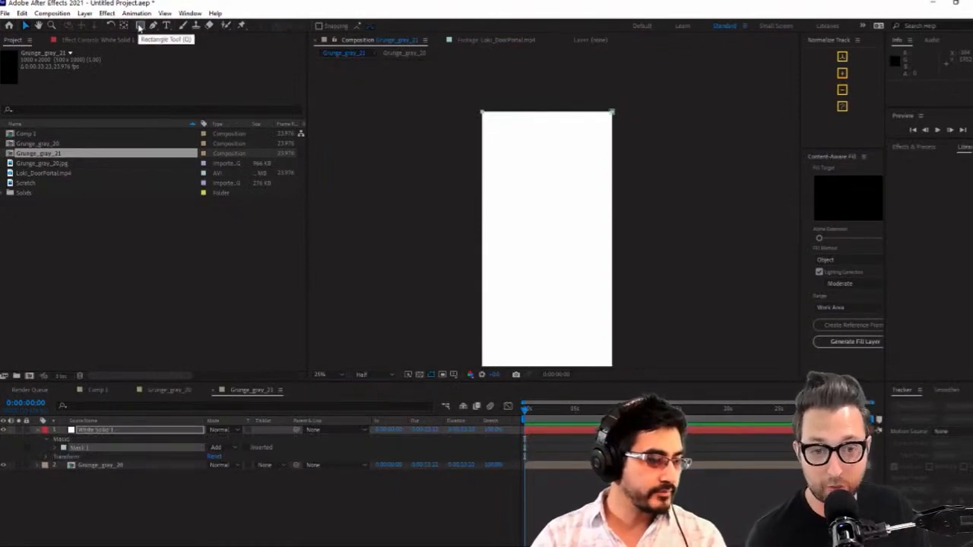
{"action": "left_click", "coordinate": [234, 448]}
{"action": "left_click", "coordinate": [232, 481]}
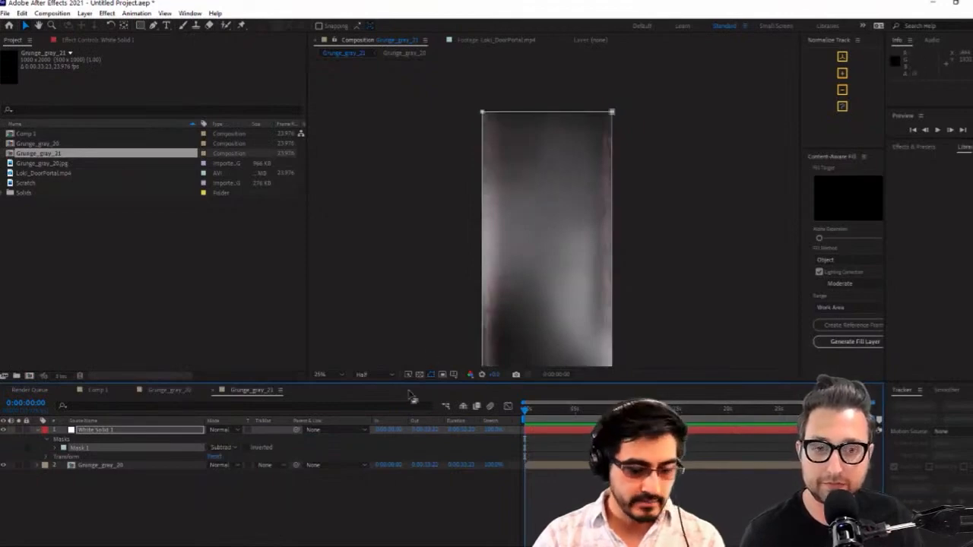
Feather the white solid's subtract mask to about 372 pixels
{"action": "key", "text": "f"}
{"action": "left_click_drag", "start_coordinate": [227, 450], "coordinate": [416, 447]}
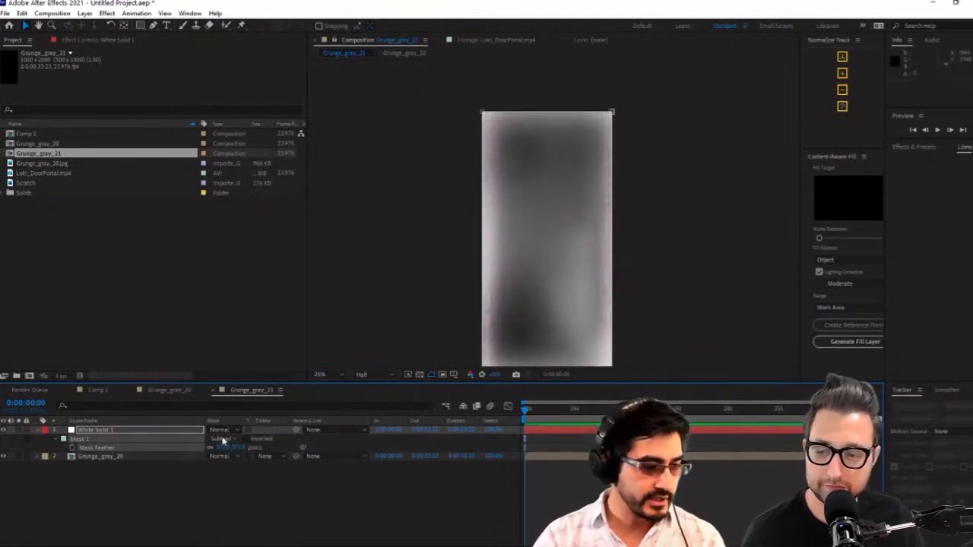
{"action": "key", "text": "F4"}
{"action": "key", "text": "F4"}
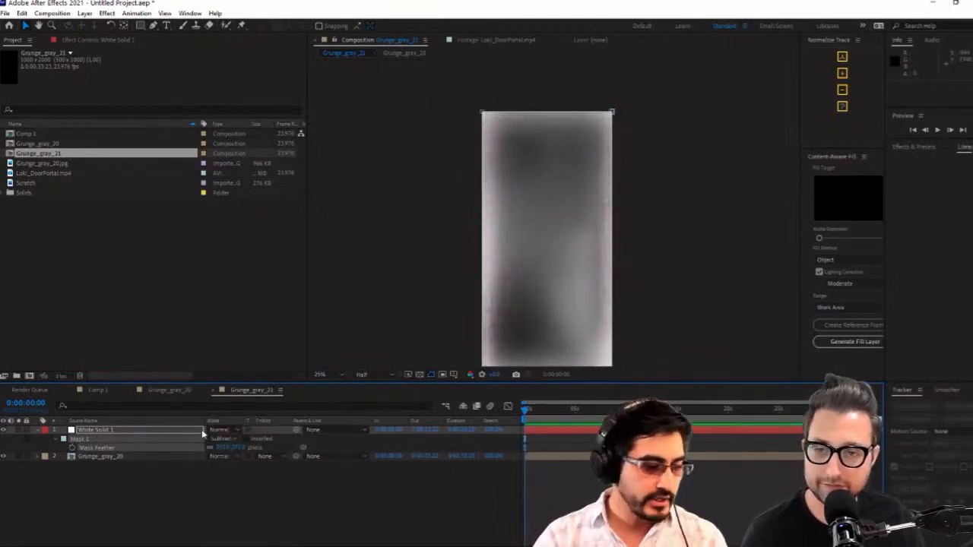
Set the white solid's blending mode to Stencil Alpha and turn on the transparency grid
{"action": "left_click", "coordinate": [220, 430]}
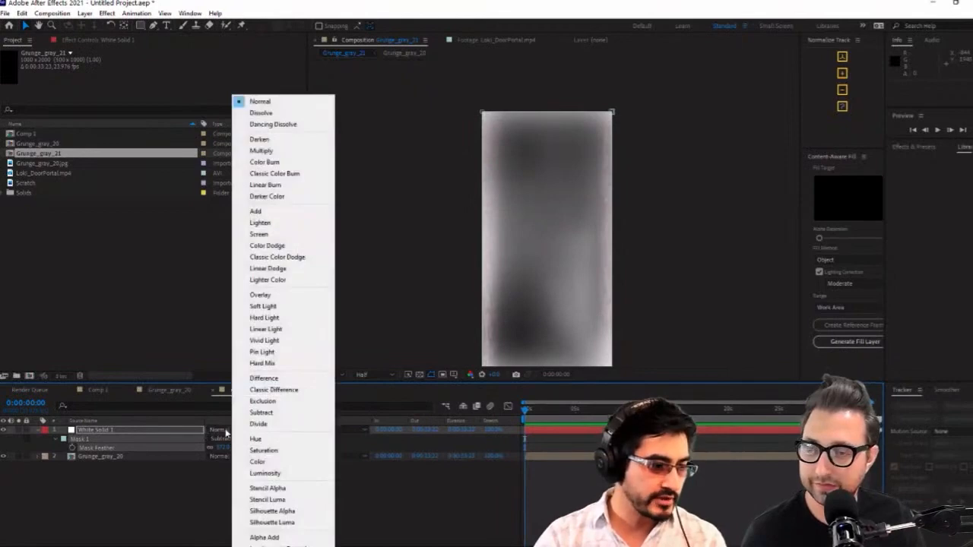
{"action": "left_click", "coordinate": [301, 489]}
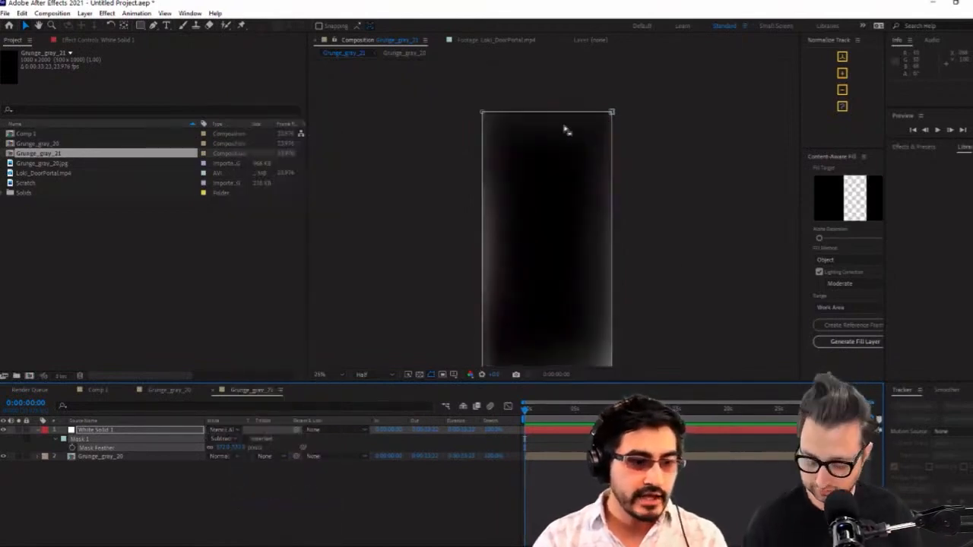
{"action": "left_click", "coordinate": [420, 375]}
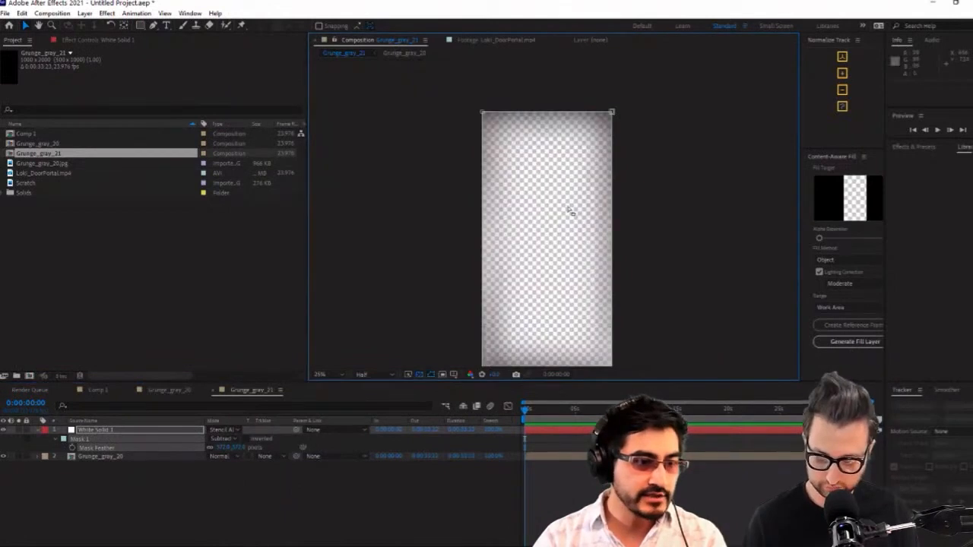
Contract the white solid's mask with a negative Mask Expansion and check the texture down the door's sides
{"action": "left_click_drag", "start_coordinate": [529, 114], "coordinate": [481, 297]}
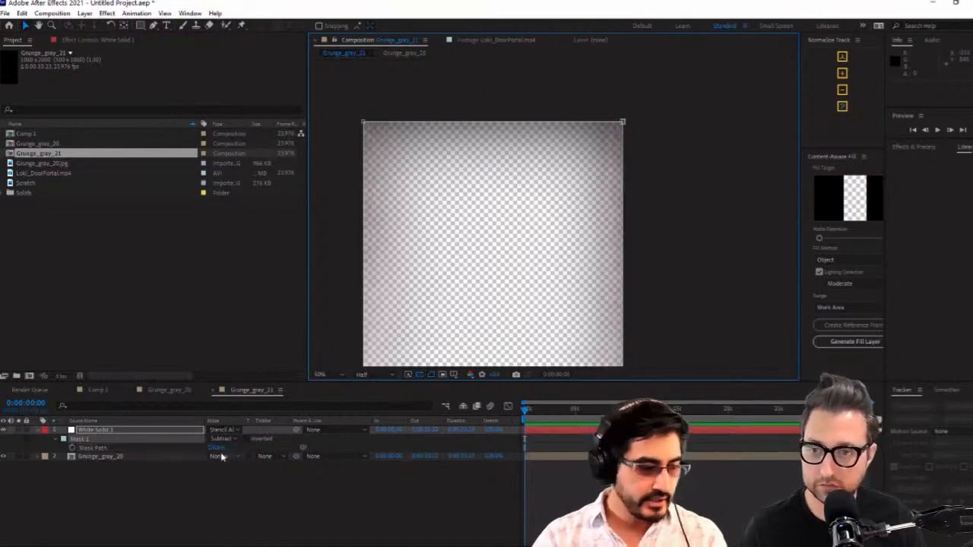
{"action": "key", "text": "f"}
{"action": "key", "text": "m"}
{"action": "key", "text": "m"}
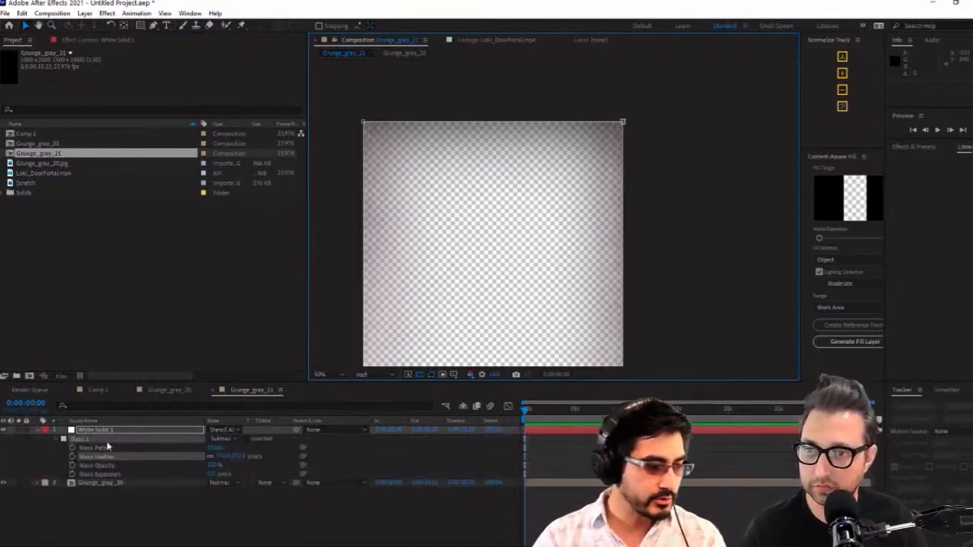
{"action": "left_click_drag", "start_coordinate": [211, 475], "coordinate": [133, 478]}
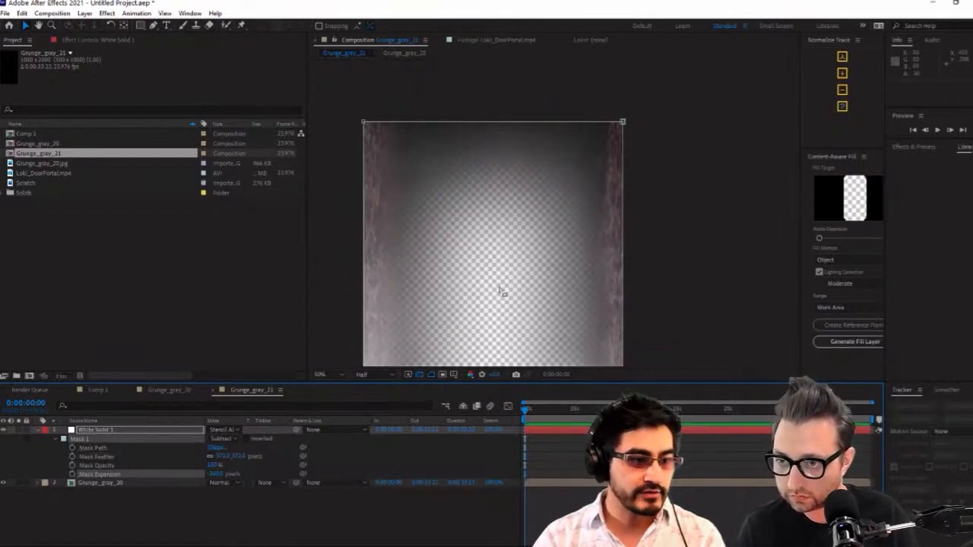
{"action": "left_click_drag", "start_coordinate": [497, 313], "coordinate": [484, 166]}
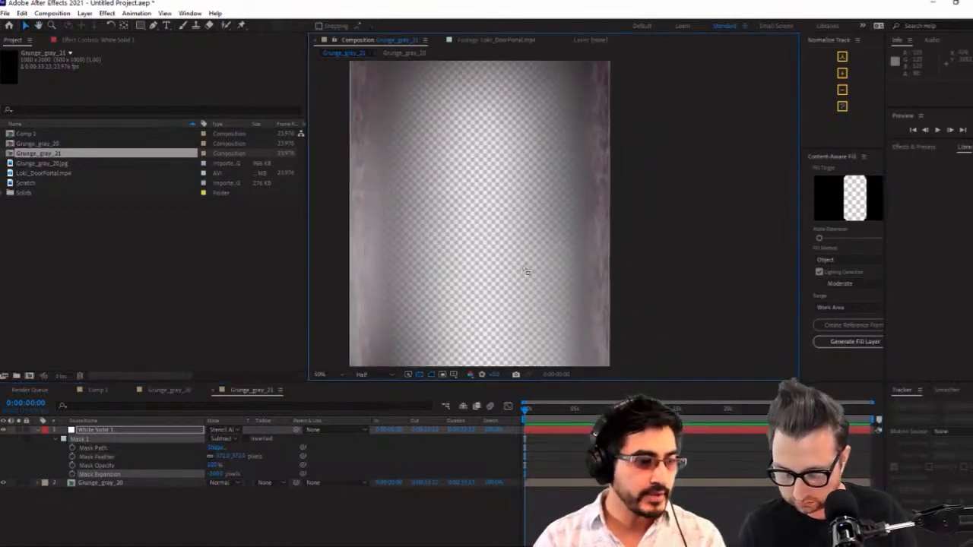
Rename the Grunge_gray_21 composition to Door Tex
{"action": "left_click", "coordinate": [250, 392]}
{"action": "key", "text": "ctrl+k"}
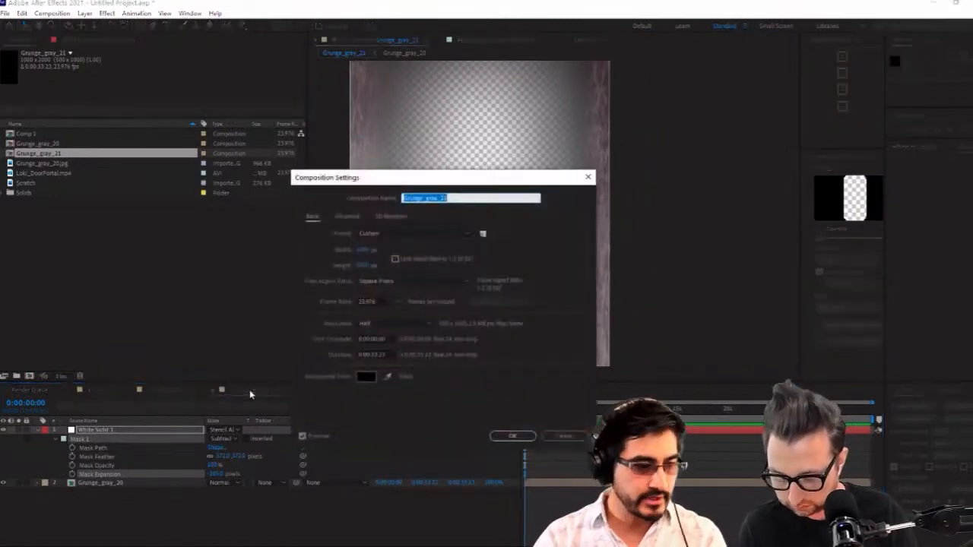
{"action": "type", "text": "Bac"}
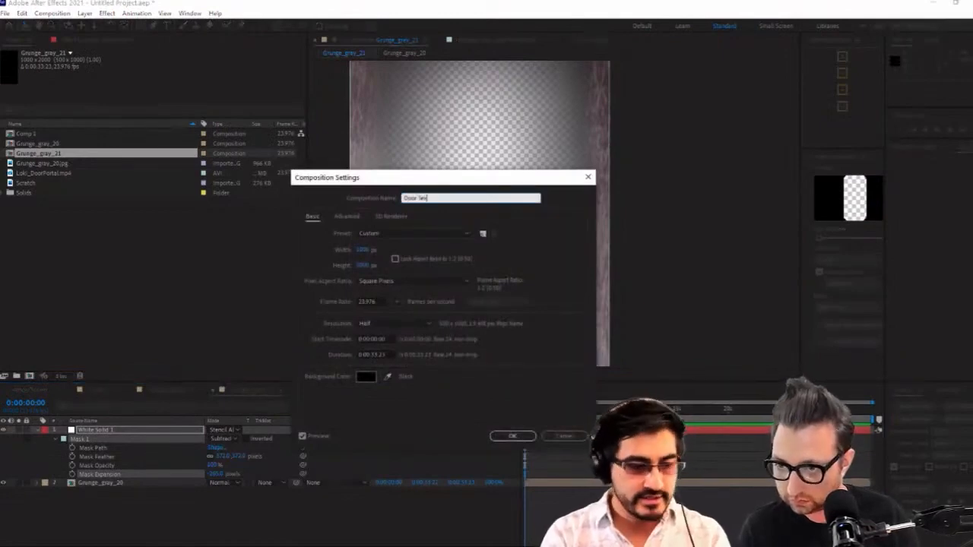
{"action": "key", "text": "Return"}
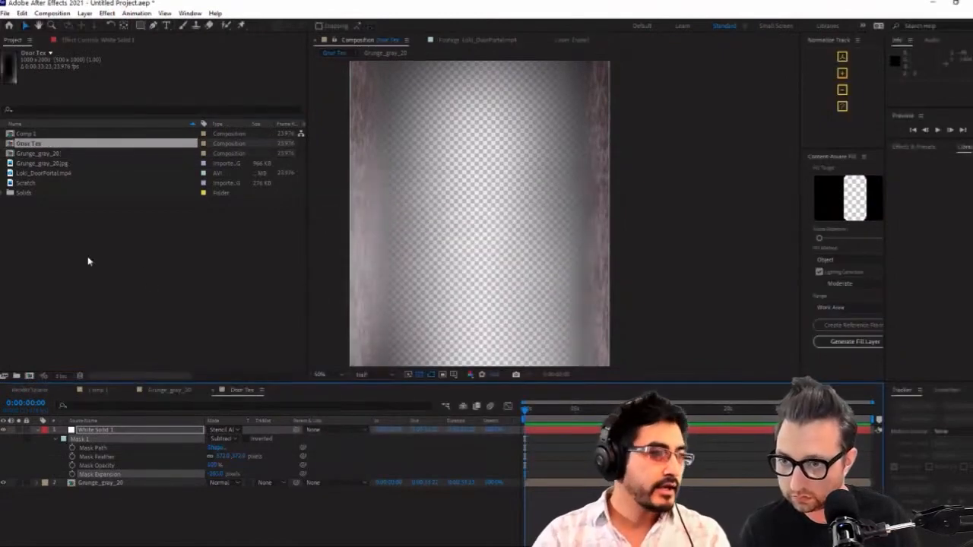
Start saving the project as a new file and browse to the 2021_06_18 folder inside VFXandChill
{"action": "left_click", "coordinate": [6, 13]}
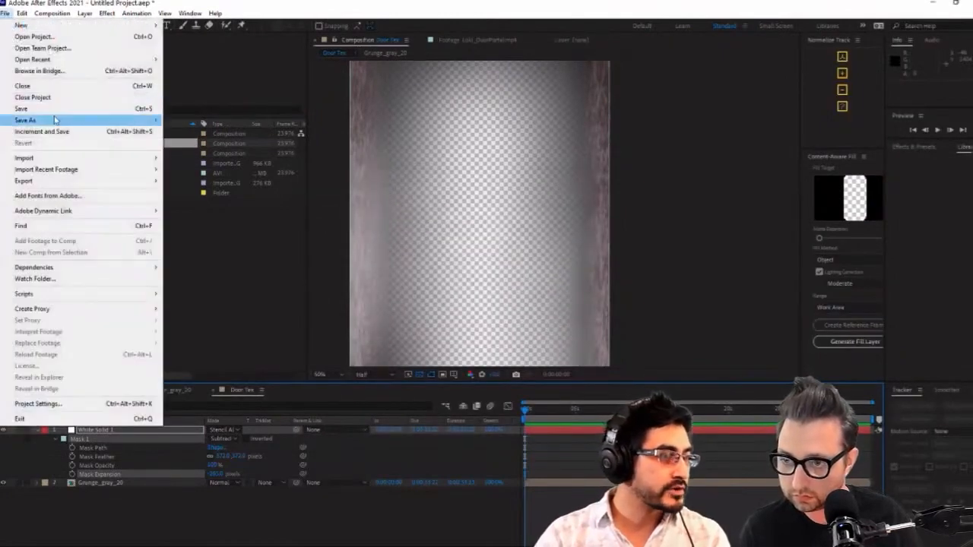
{"action": "mouse_move", "coordinate": [55, 119]}
{"action": "left_click", "coordinate": [195, 120]}
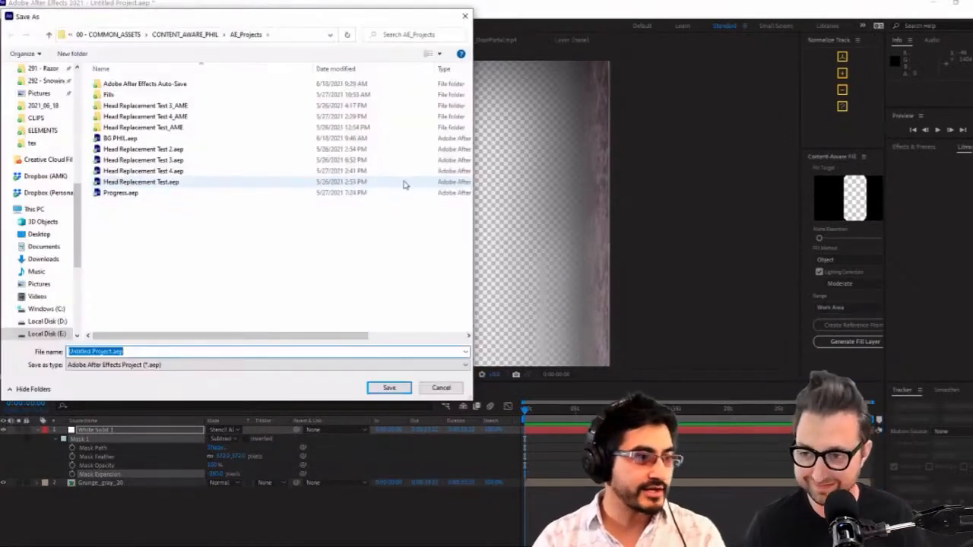
{"action": "left_click", "coordinate": [66, 143]}
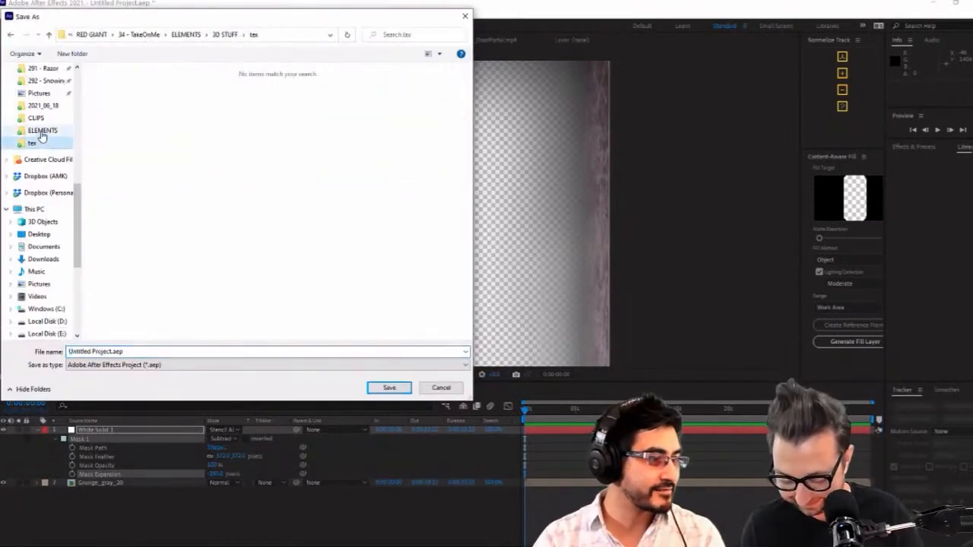
{"action": "scroll", "coordinate": [62, 129], "scroll_direction": "up", "scroll_amount": 5}
{"action": "left_click", "coordinate": [53, 106]}
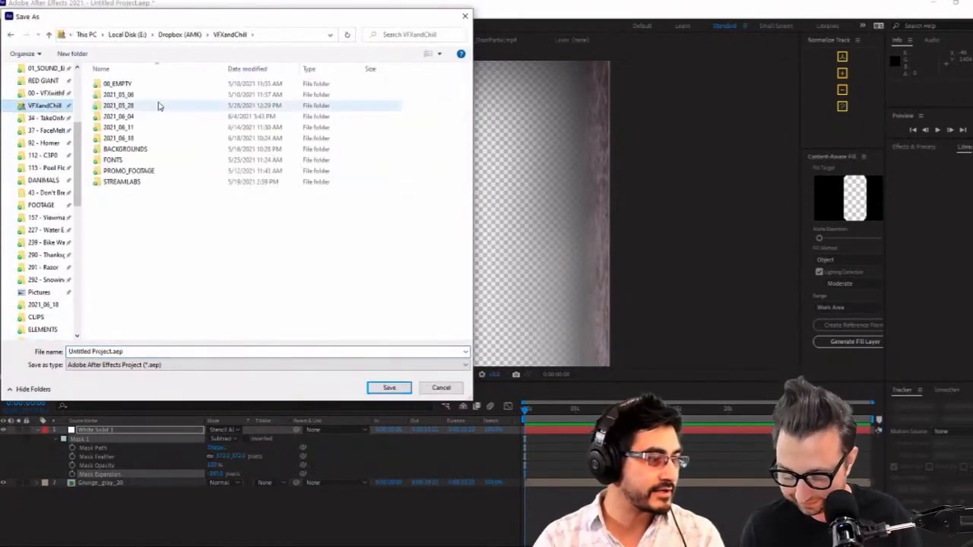
{"action": "double_click", "coordinate": [142, 139]}
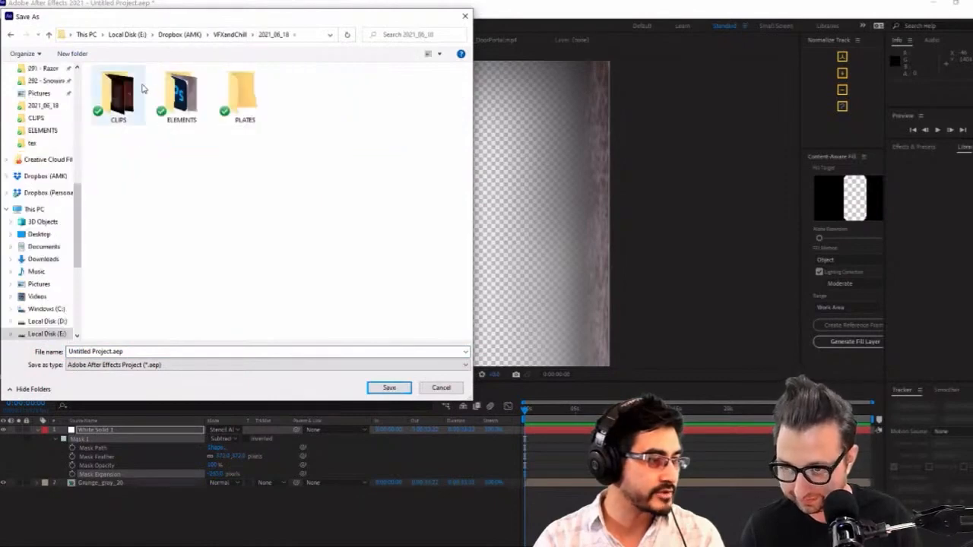
Create a folder named AE_Projects inside 2021_06_18 and open it as the save location
{"action": "right_click", "coordinate": [215, 161]}
{"action": "mouse_move", "coordinate": [148, 388]}
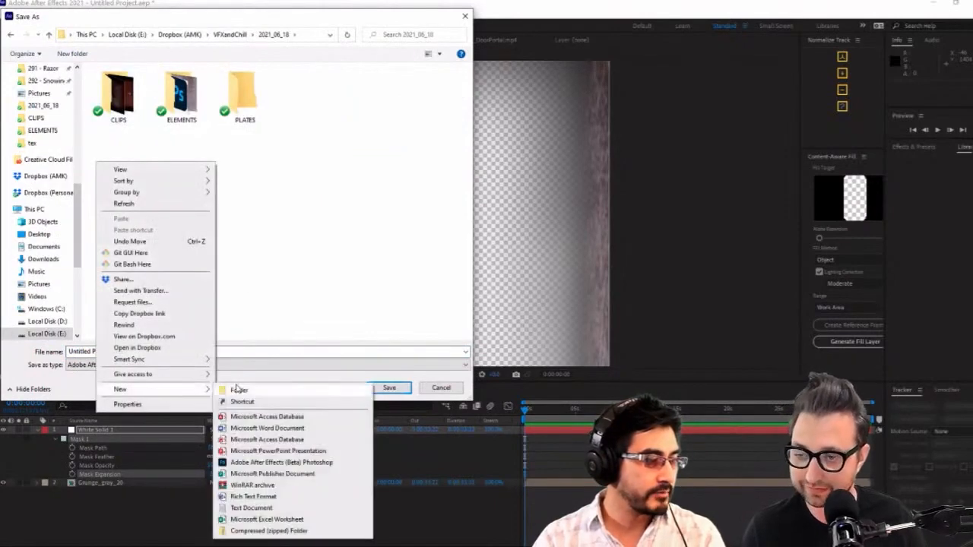
{"action": "left_click", "coordinate": [240, 388]}
{"action": "type", "text": "AE"}
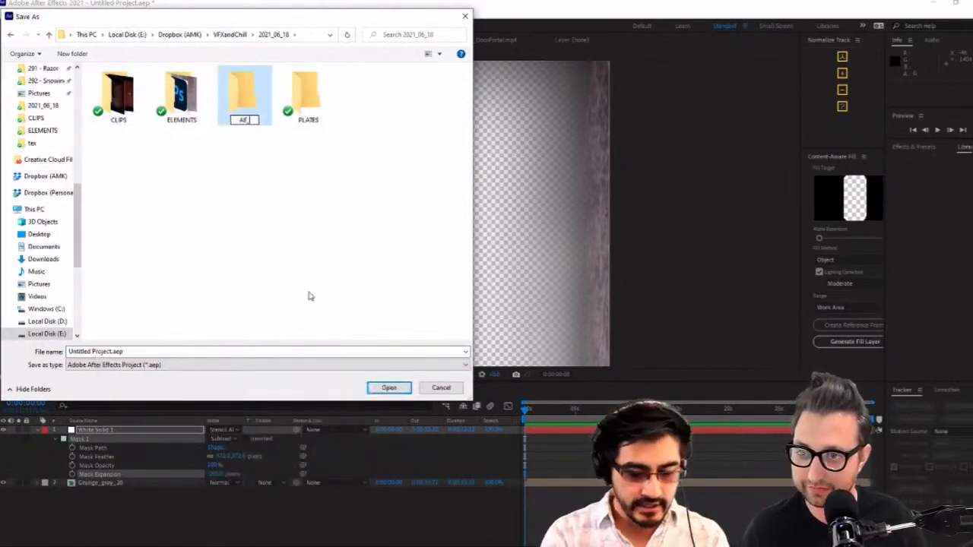
{"action": "type", "text": "_Projects"}
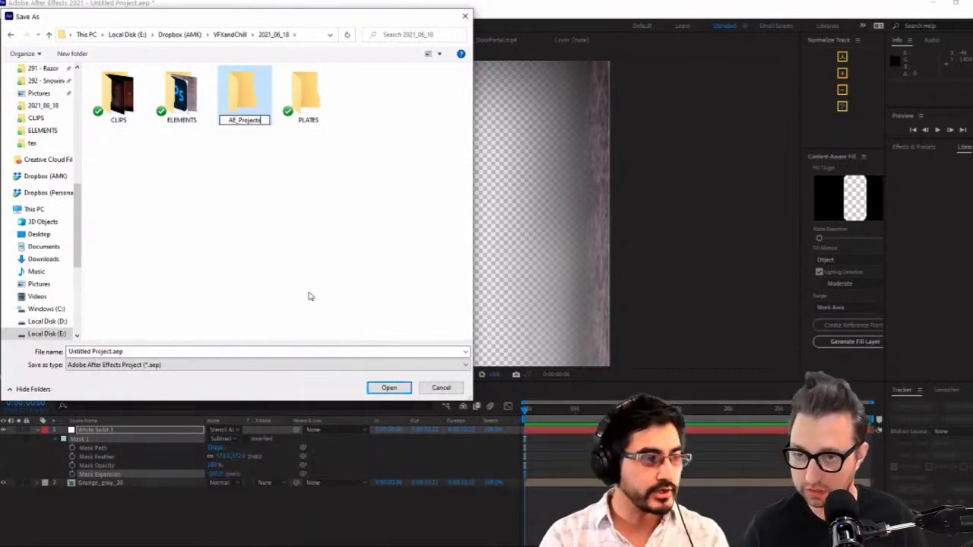
{"action": "key", "text": "Return"}
{"action": "double_click", "coordinate": [243, 97]}
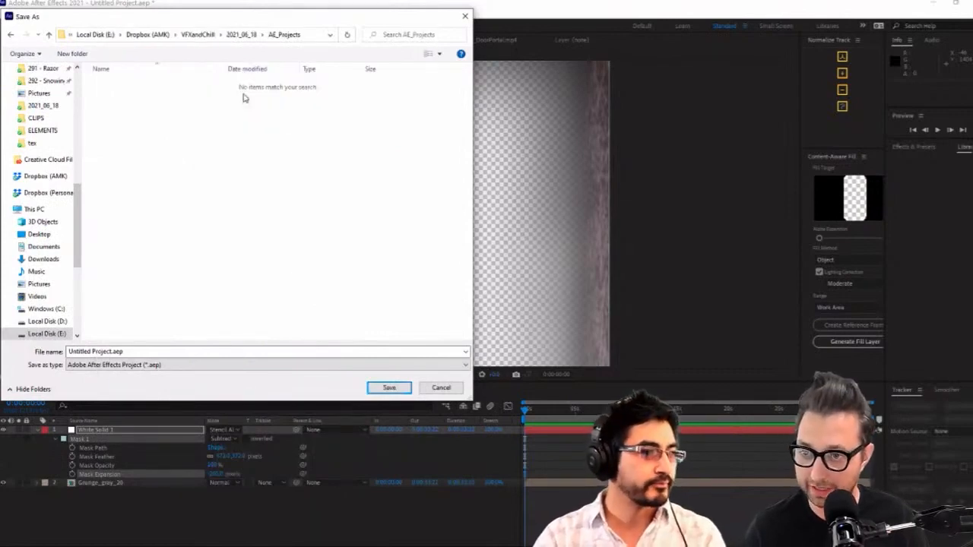
Save the project in AE_Projects under the file name Door
{"action": "triple_click", "coordinate": [170, 351]}
{"action": "type", "text": "Door"}
{"action": "key", "text": "Return"}
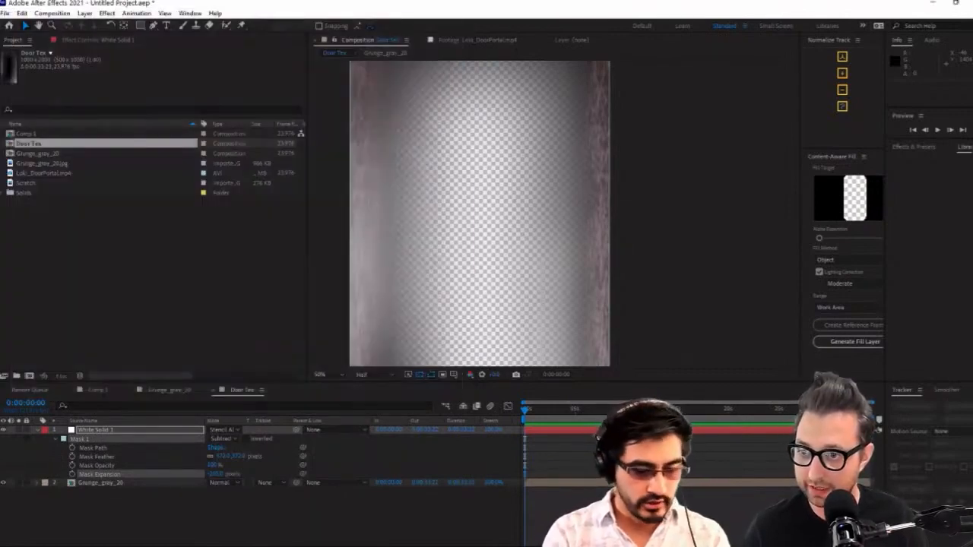
Set the Door Tex composition's height to 1500 px
{"action": "scroll", "coordinate": [597, 184], "scroll_direction": "down", "scroll_amount": 2}
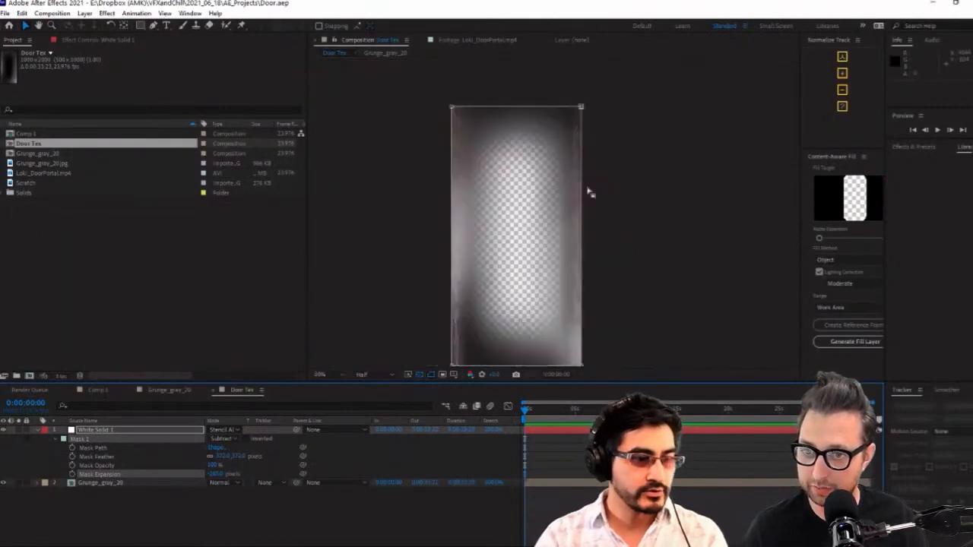
{"action": "left_click", "coordinate": [137, 234]}
{"action": "left_click", "coordinate": [31, 144]}
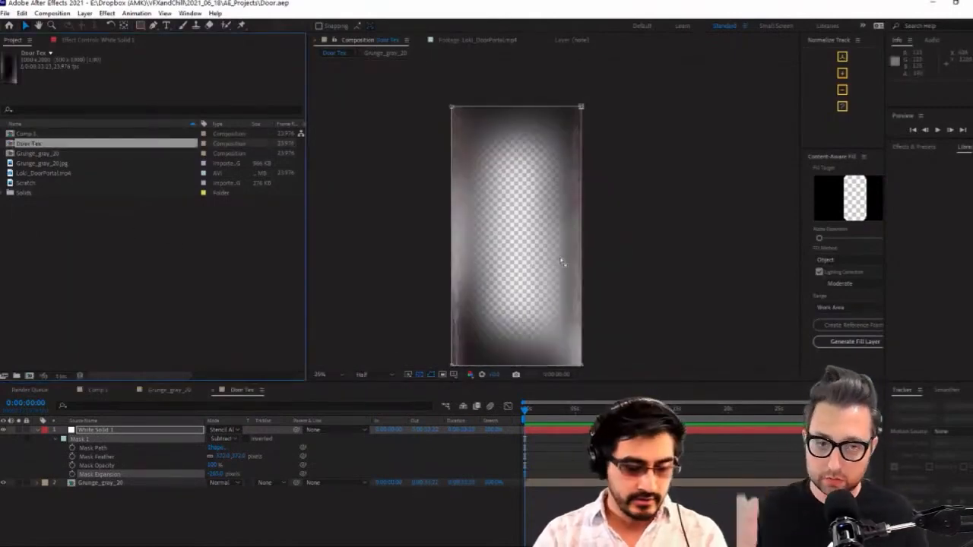
{"action": "key", "text": "ctrl+k"}
{"action": "double_click", "coordinate": [364, 265]}
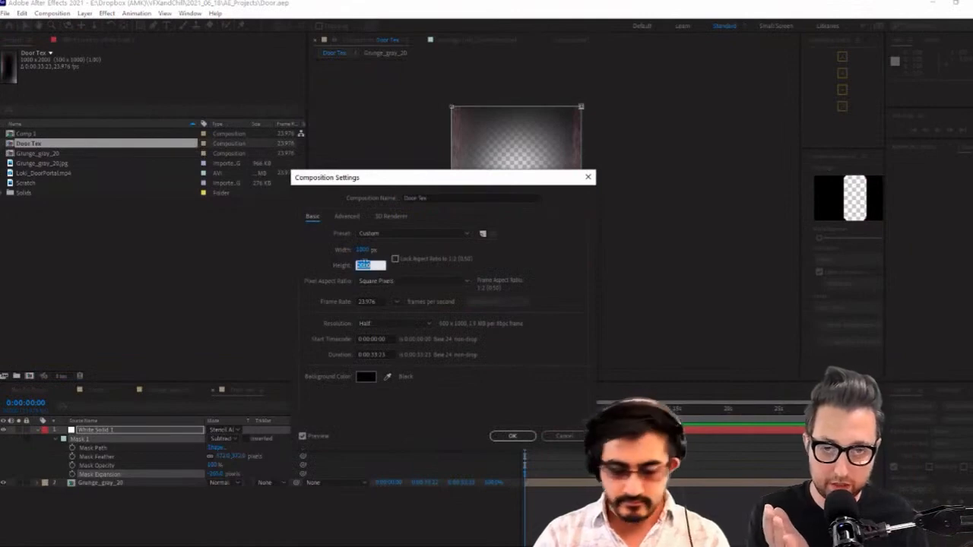
{"action": "type", "text": "1500"}
{"action": "key", "text": "Return"}
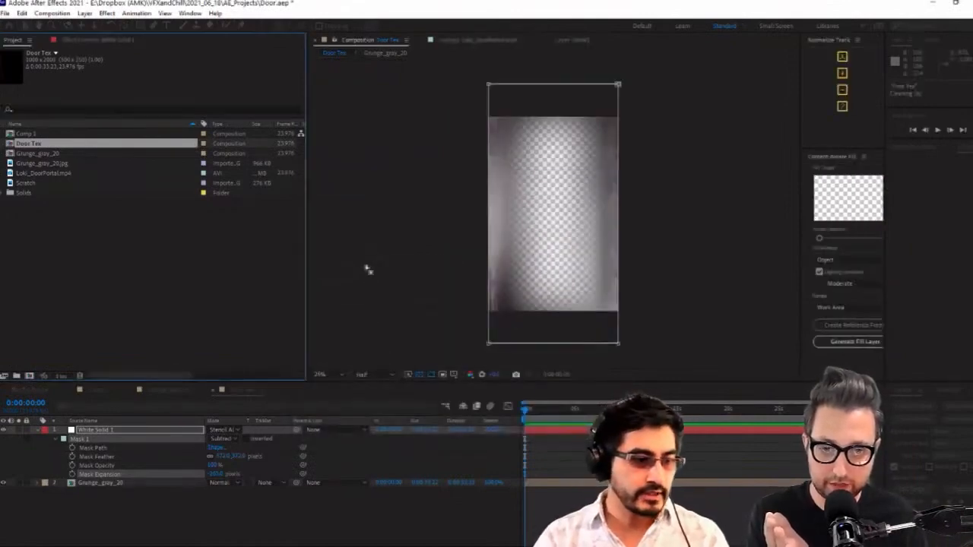
Fit the nested Grunge_gray_20 layer to the shortened Door Tex frame and squash the white solid vertically to match it
{"action": "left_click", "coordinate": [101, 488]}
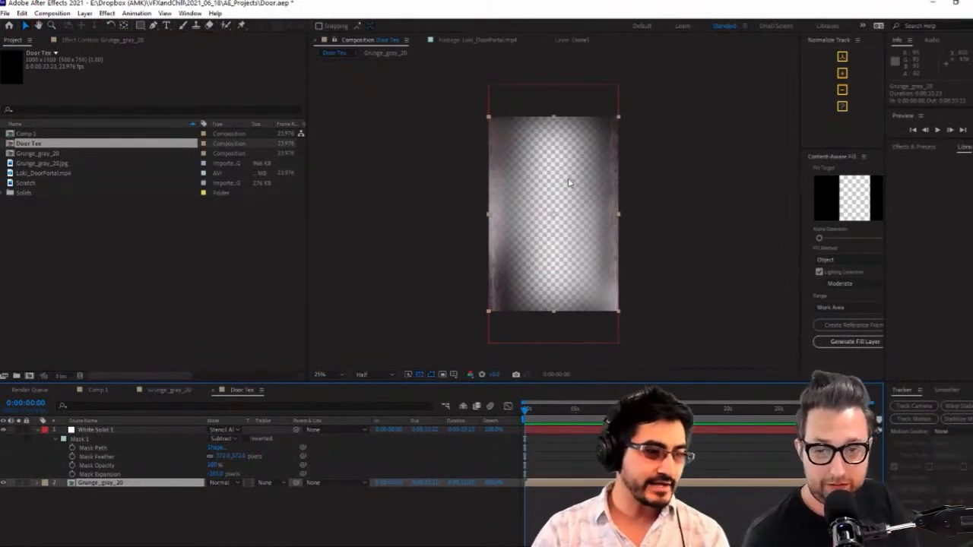
{"action": "scroll", "coordinate": [590, 199], "scroll_direction": "up", "scroll_amount": 3}
{"action": "left_click_drag", "start_coordinate": [585, 172], "coordinate": [582, 343]}
{"action": "left_click_drag", "start_coordinate": [560, 75], "coordinate": [611, 136]}
{"action": "left_click_drag", "start_coordinate": [604, 271], "coordinate": [524, 310]}
{"action": "scroll", "coordinate": [582, 213], "scroll_direction": "down", "scroll_amount": 1}
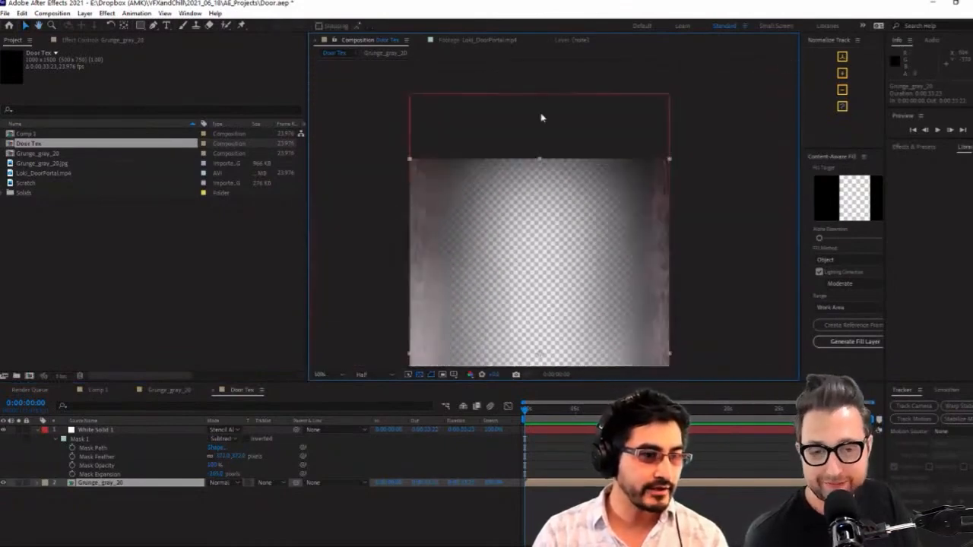
{"action": "left_click", "coordinate": [541, 118]}
{"action": "left_click_drag", "start_coordinate": [537, 97], "coordinate": [537, 159]}
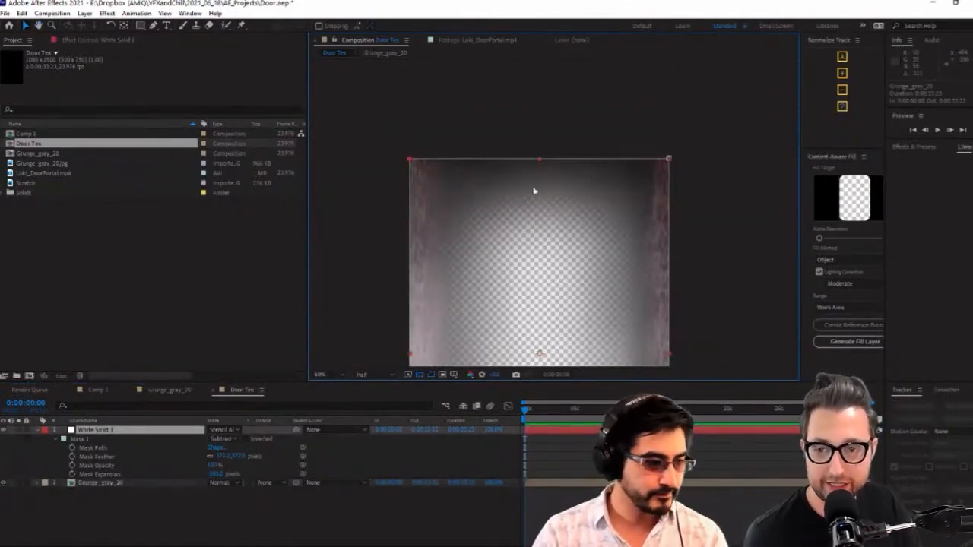
{"action": "left_click_drag", "start_coordinate": [589, 301], "coordinate": [591, 127]}
{"action": "scroll", "coordinate": [585, 160], "scroll_direction": "down", "scroll_amount": 3}
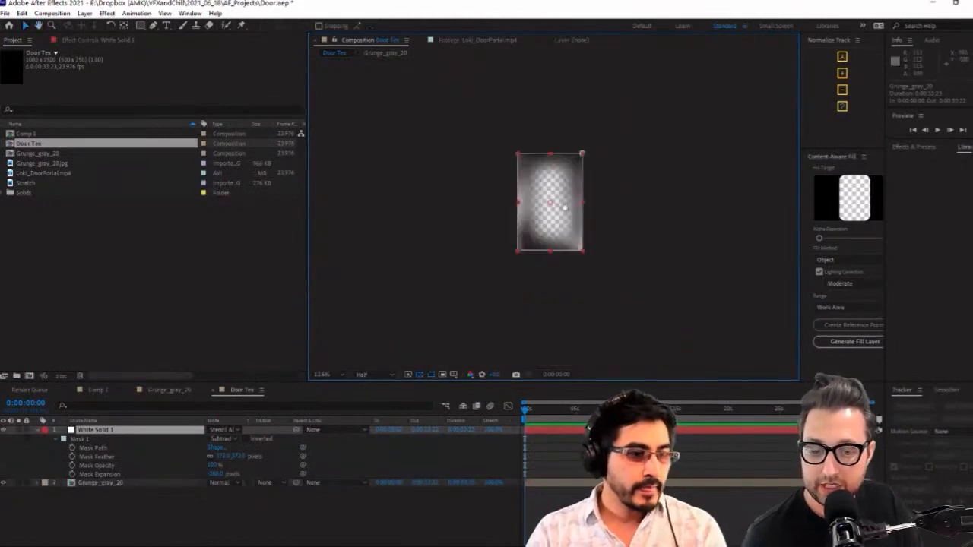
{"action": "mouse_move", "coordinate": [569, 214]}
{"action": "left_mouse_down"}
{"action": "mouse_move", "coordinate": [564, 248]}
{"action": "mouse_move", "coordinate": [558, 180]}
{"action": "mouse_move", "coordinate": [558, 226]}
{"action": "left_mouse_up"}
{"action": "scroll", "coordinate": [564, 248], "scroll_direction": "up", "scroll_amount": 3}
{"action": "scroll", "coordinate": [563, 219], "scroll_direction": "down", "scroll_amount": 2}
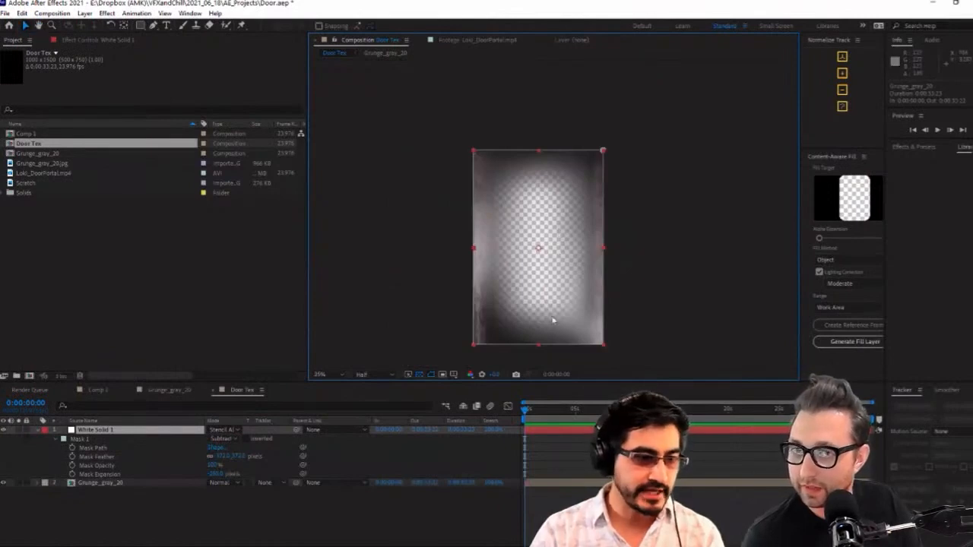
Run the recent CreateFolders.jsx script to add the numbered organising folders to the project
{"action": "left_click", "coordinate": [114, 272]}
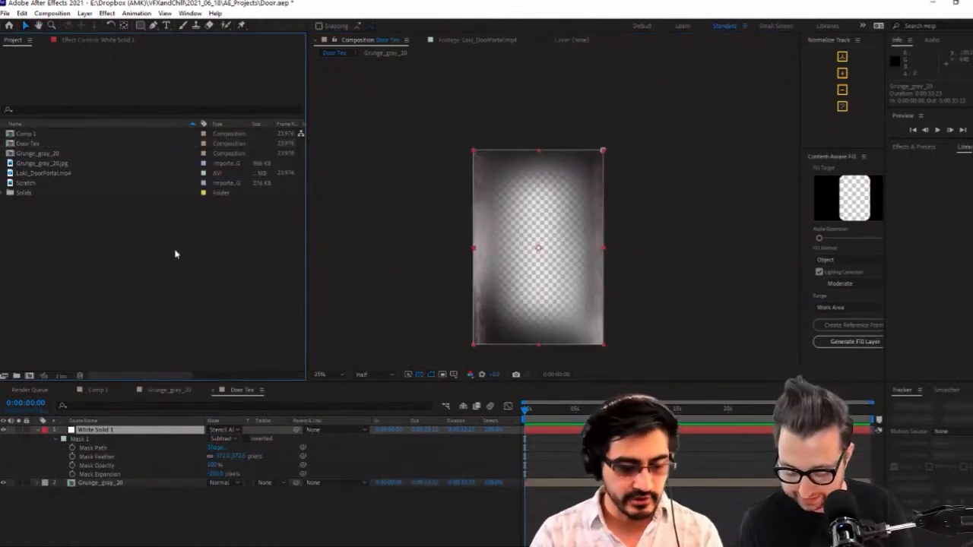
{"action": "left_click", "coordinate": [26, 192]}
{"action": "left_click", "coordinate": [31, 143]}
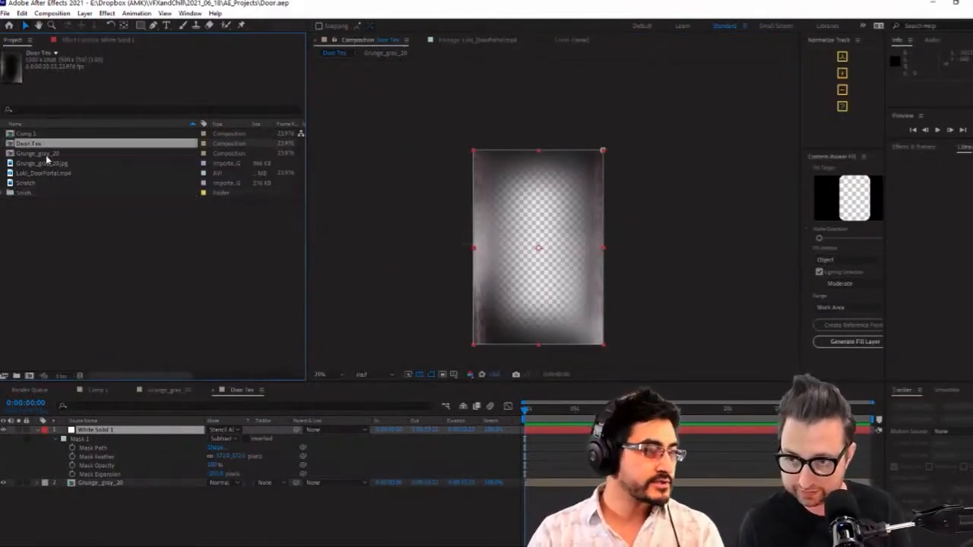
{"action": "left_click", "coordinate": [71, 211]}
{"action": "left_click", "coordinate": [4, 13]}
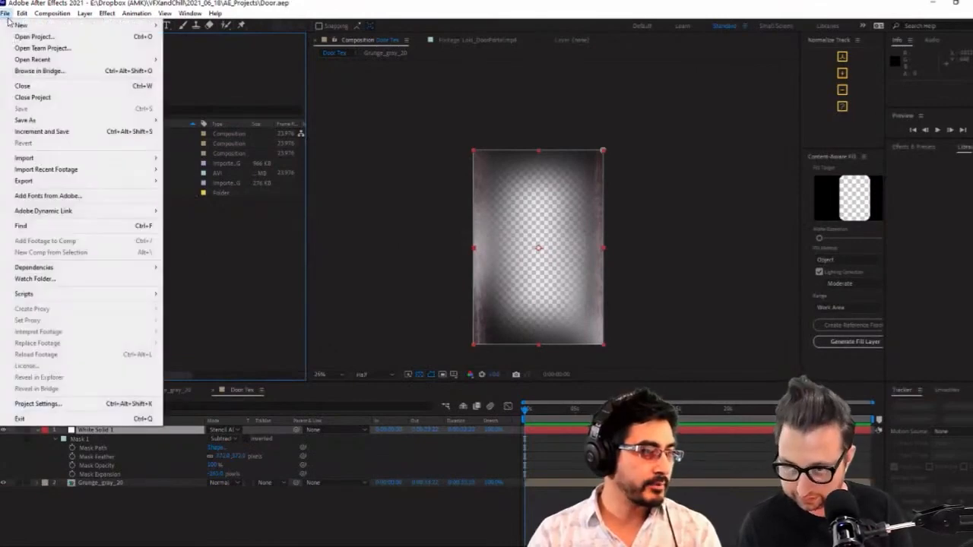
{"action": "mouse_move", "coordinate": [98, 271]}
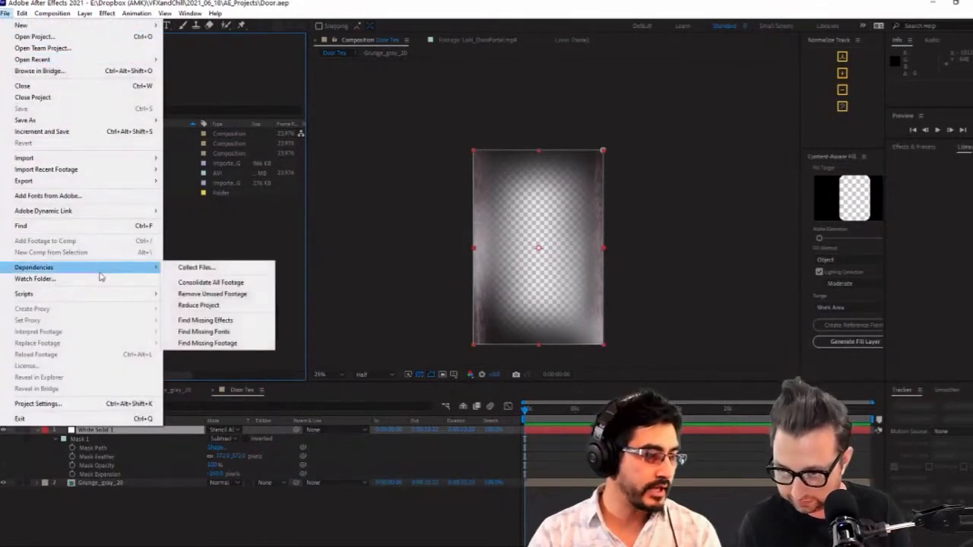
{"action": "mouse_move", "coordinate": [113, 294]}
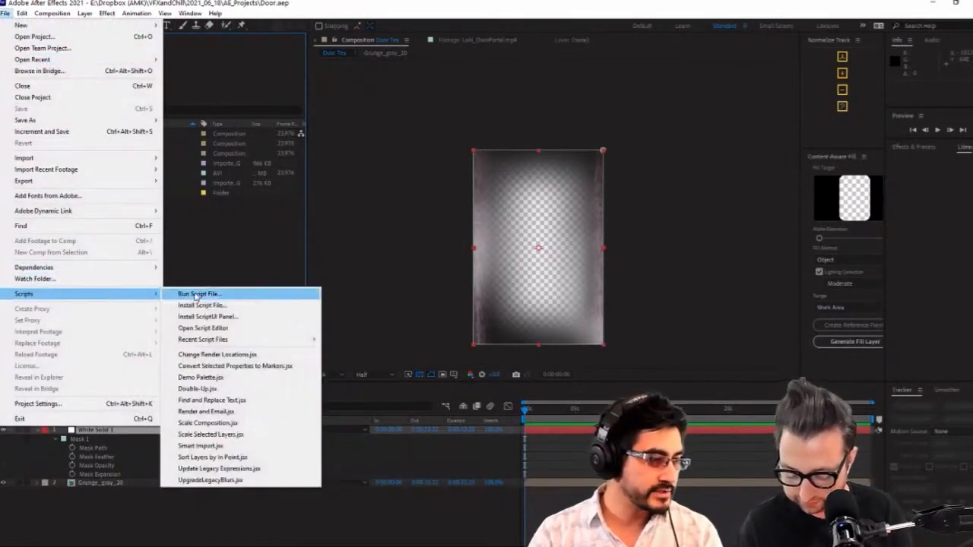
{"action": "mouse_move", "coordinate": [304, 340]}
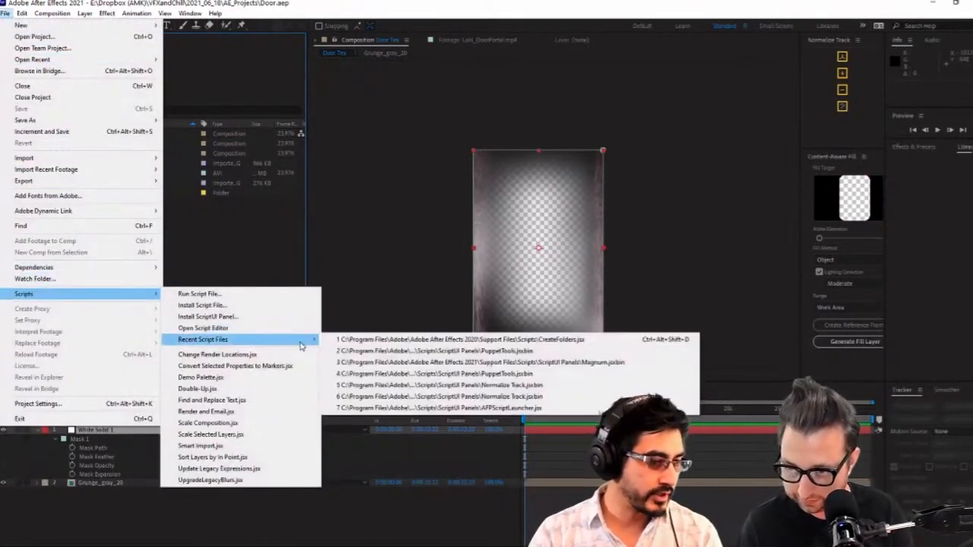
{"action": "left_click", "coordinate": [438, 339]}
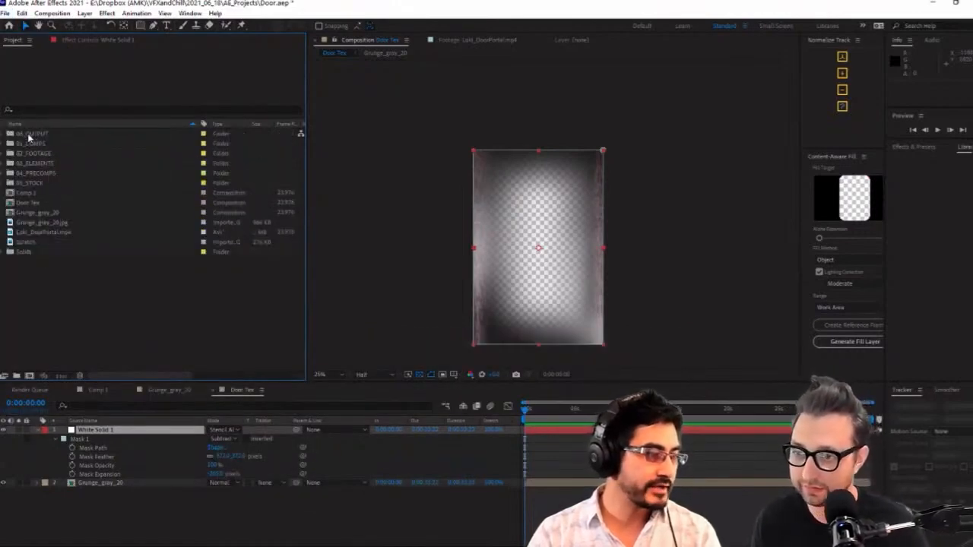
File the Door Tex composition in 04_PRECOMPS and Comp 1 in 01_COMPS
{"action": "left_click", "coordinate": [29, 134]}
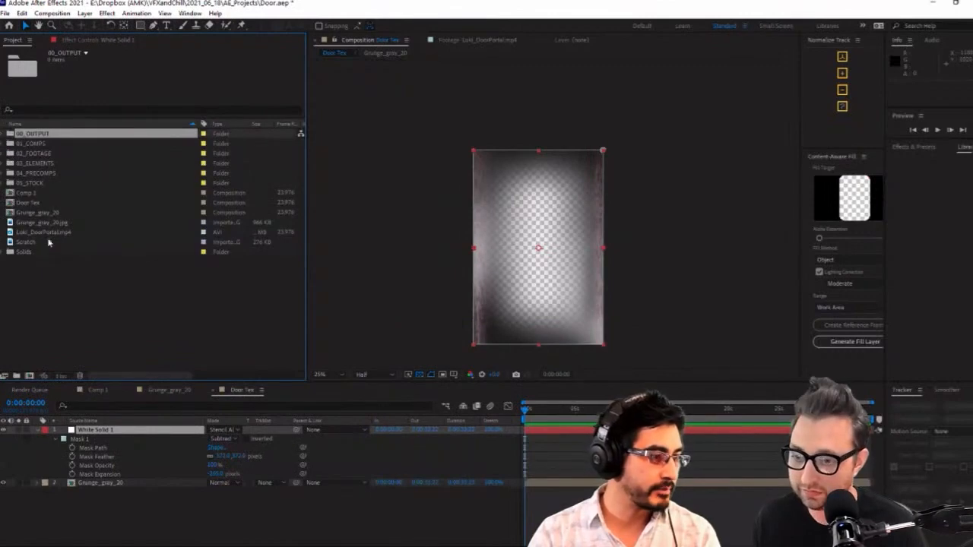
{"action": "left_click", "coordinate": [46, 213]}
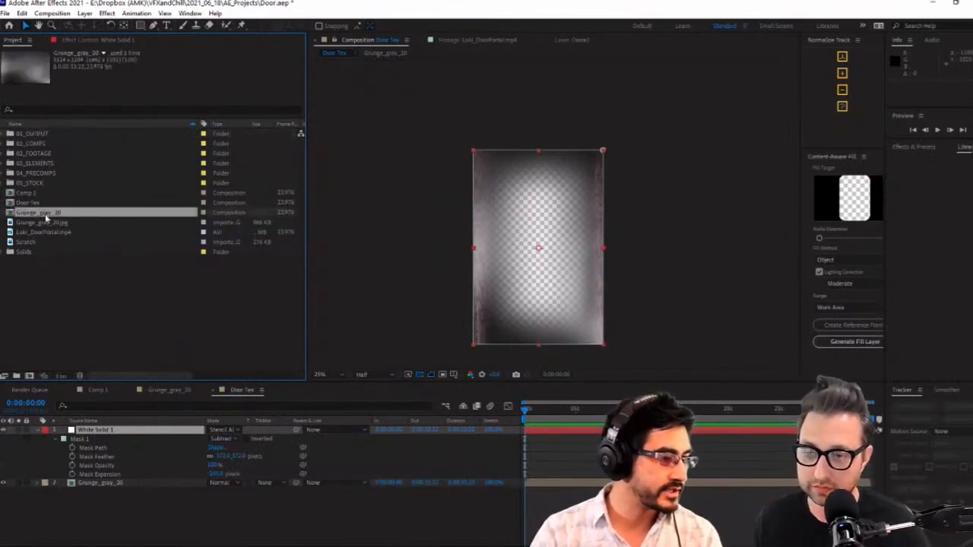
{"action": "left_click_drag", "start_coordinate": [28, 202], "coordinate": [50, 177]}
{"action": "left_click", "coordinate": [36, 202]}
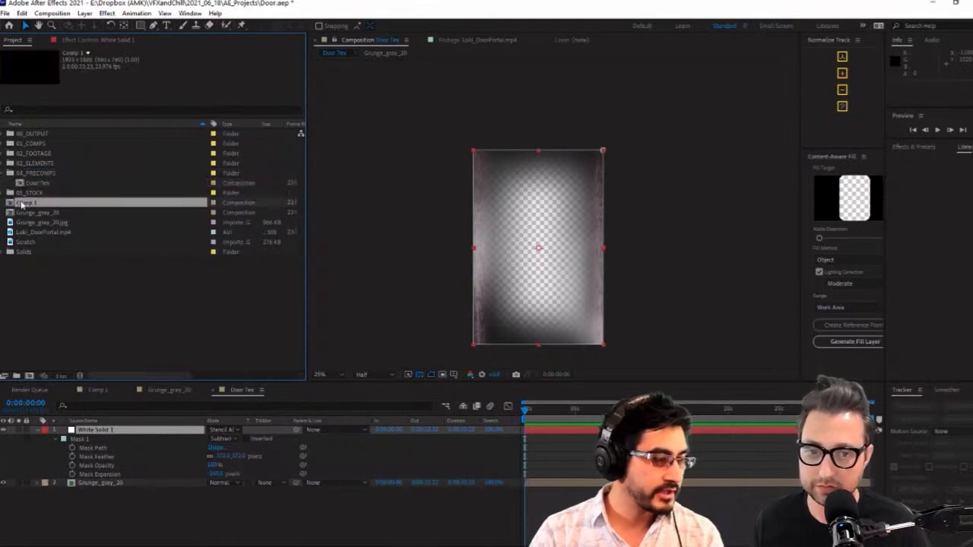
{"action": "left_click", "coordinate": [97, 390]}
{"action": "left_click", "coordinate": [236, 390]}
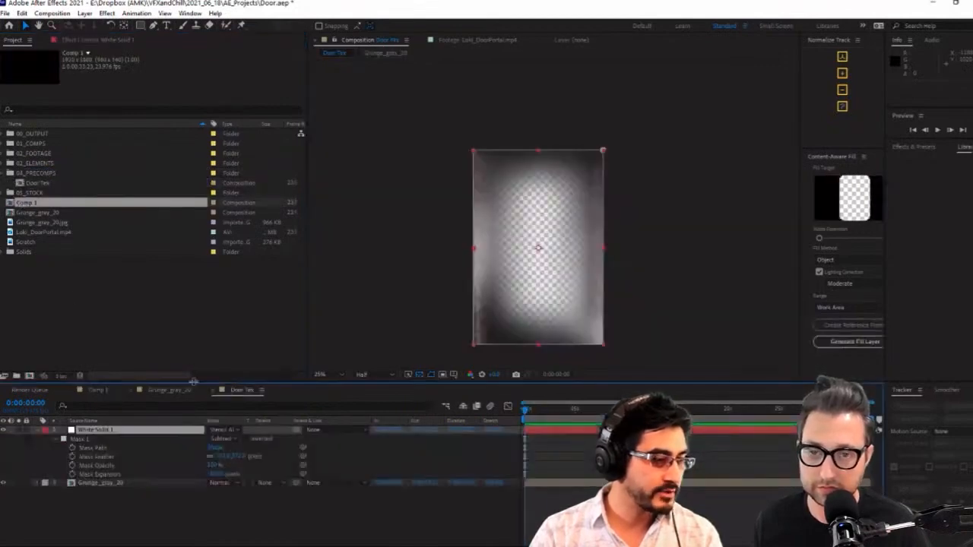
{"action": "left_click_drag", "start_coordinate": [17, 207], "coordinate": [36, 150]}
Move the Grunge_gray_20 composition, Grunge_gray_20.jpg, Loki_DoorPortal.mp4 and Scratch into the 03_ELEMENTS folder
{"action": "left_click", "coordinate": [44, 206]}
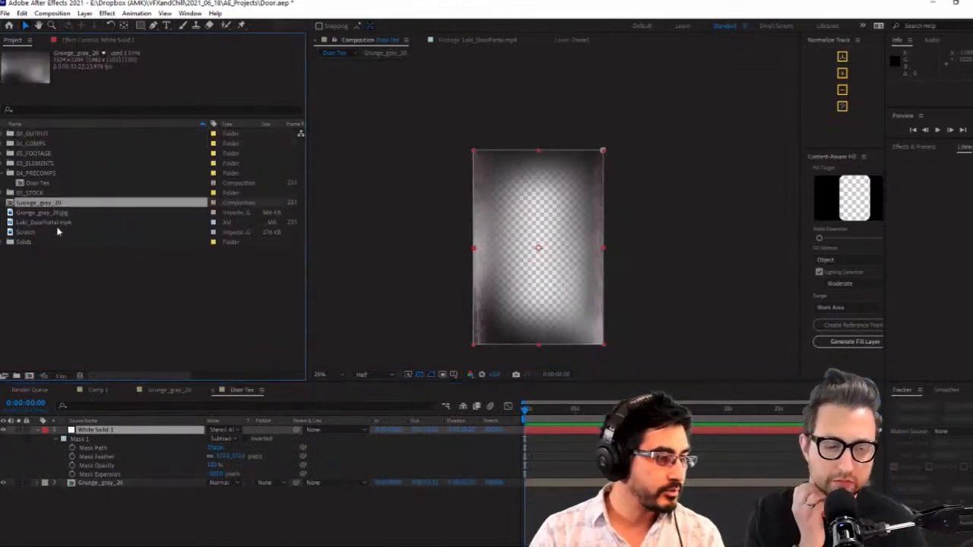
{"action": "left_click", "coordinate": [38, 232], "text": "shift"}
{"action": "left_click_drag", "start_coordinate": [42, 204], "coordinate": [44, 164]}
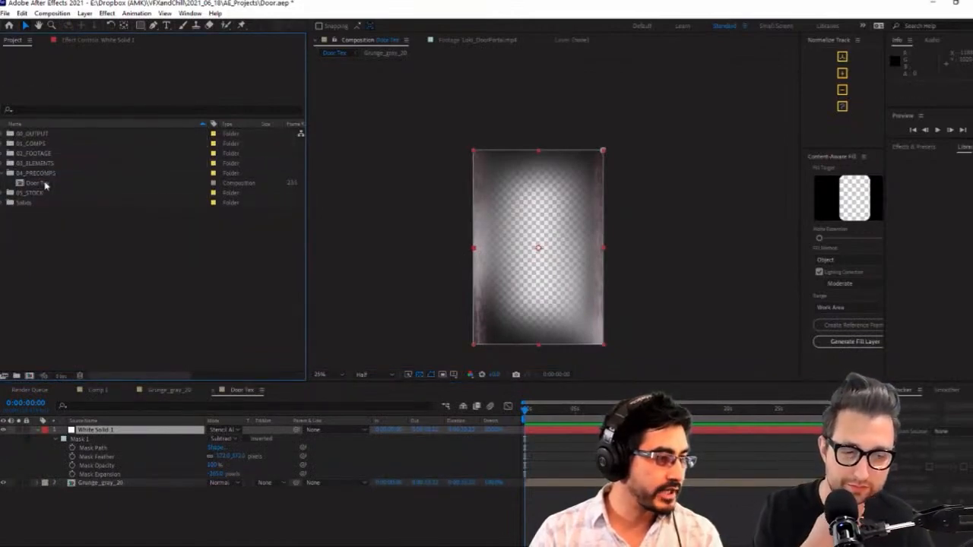
Rename the empty Comp 1 composition as PortalDoor and review its composition settings
{"action": "left_click", "coordinate": [44, 183]}
{"action": "left_click", "coordinate": [97, 389]}
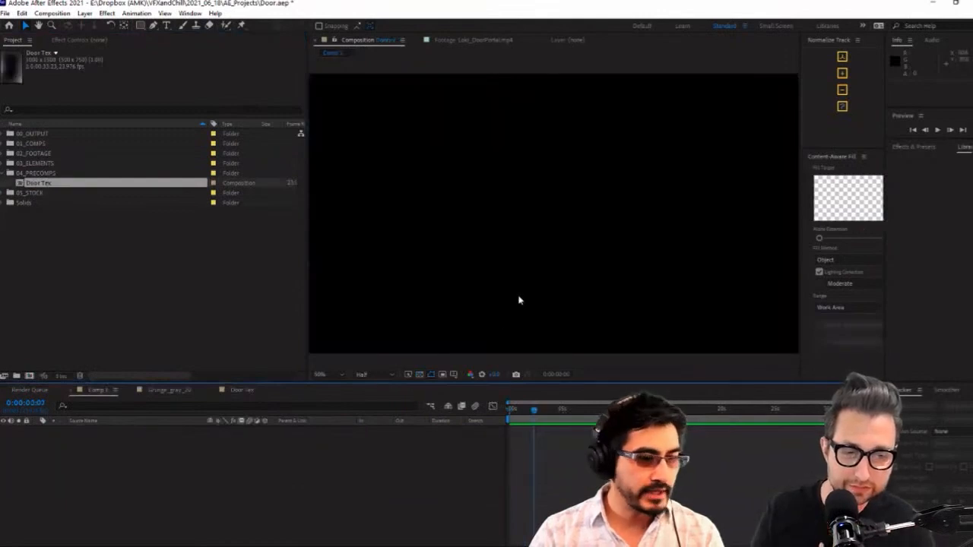
{"action": "key", "text": "ctrl+k"}
{"action": "type", "text": "Door"}
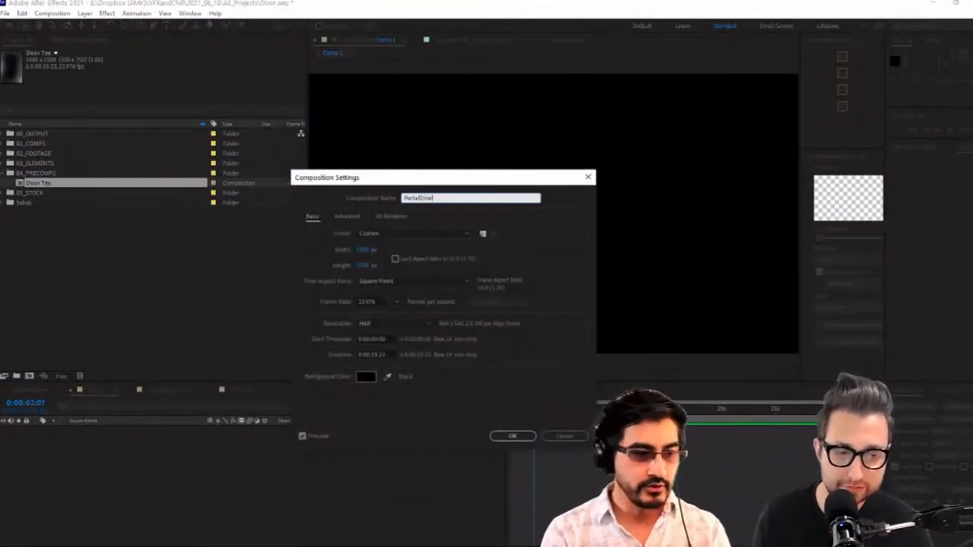
{"action": "key", "text": "Return"}
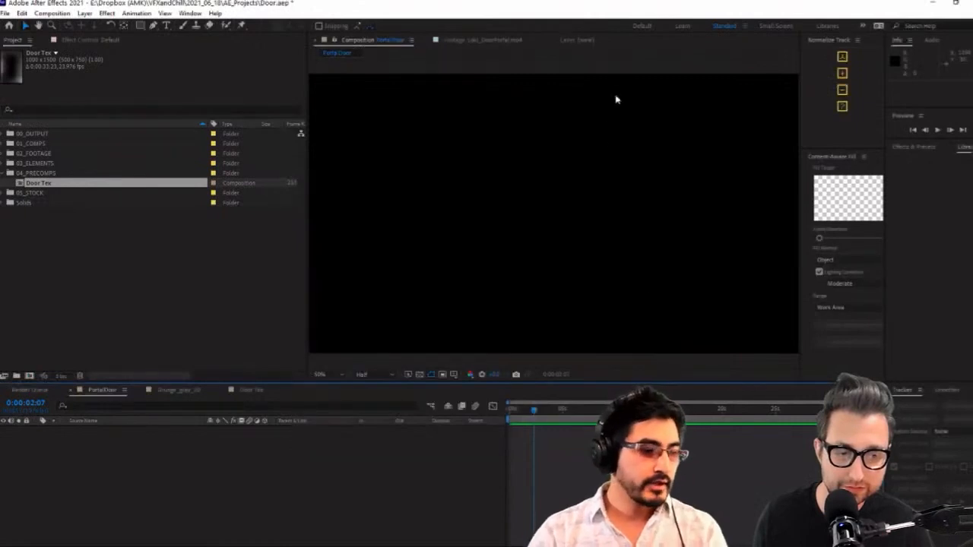
{"action": "key", "text": "comma"}
{"action": "key", "text": "ctrl+k"}
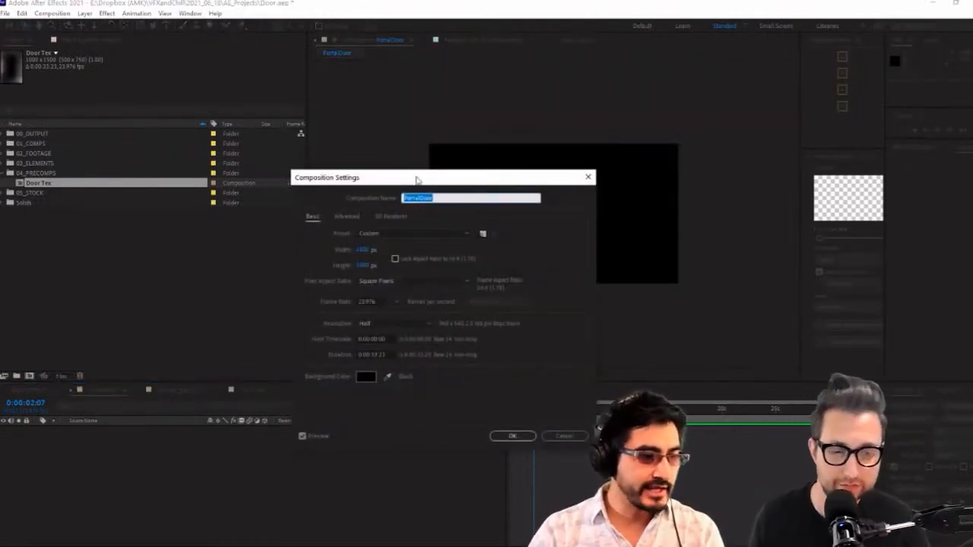
{"action": "left_click", "coordinate": [542, 433]}
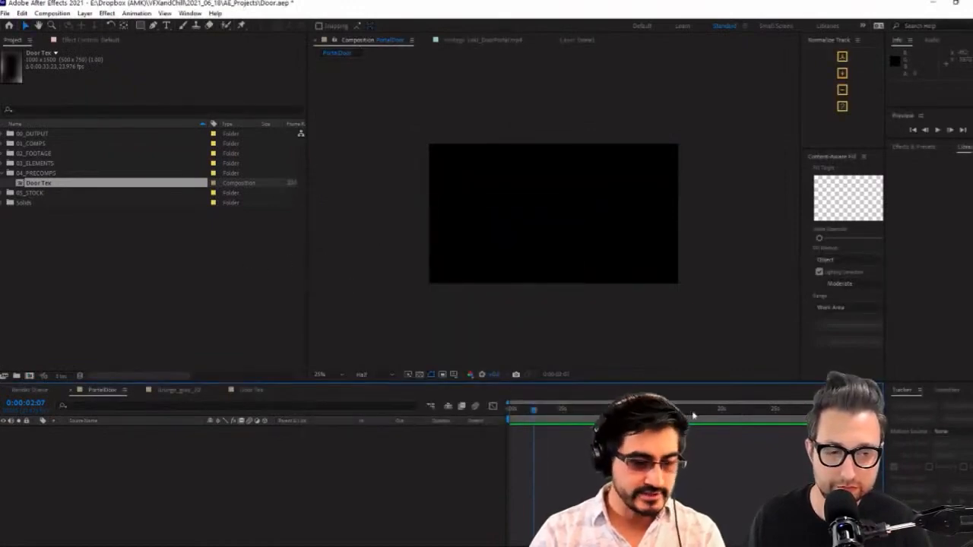
Place the Door Tex precomp in the PortalDoor composition and make it a 3D layer
{"action": "left_click", "coordinate": [45, 147]}
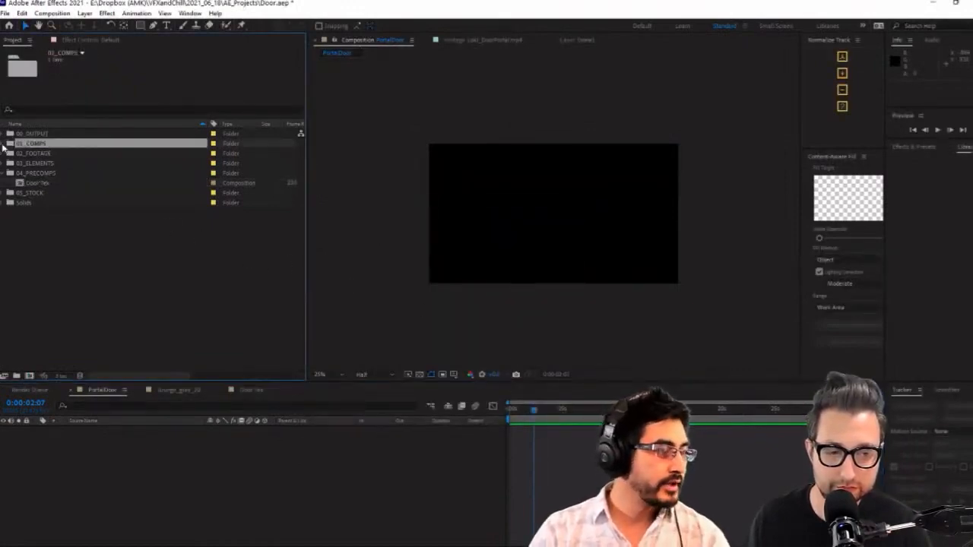
{"action": "left_click", "coordinate": [9, 144]}
{"action": "left_click_drag", "start_coordinate": [38, 153], "coordinate": [302, 507]}
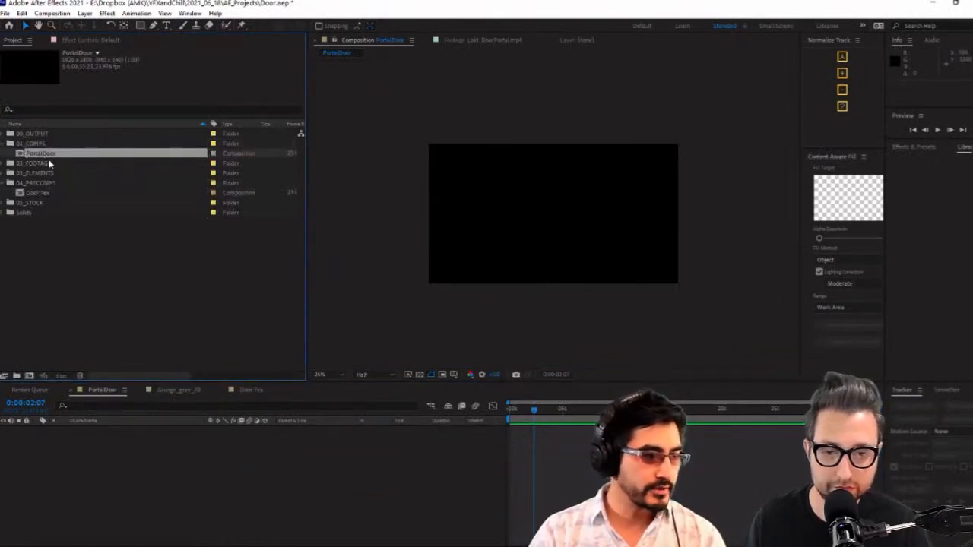
{"action": "left_click", "coordinate": [37, 194]}
{"action": "left_click_drag", "start_coordinate": [37, 193], "coordinate": [189, 463]}
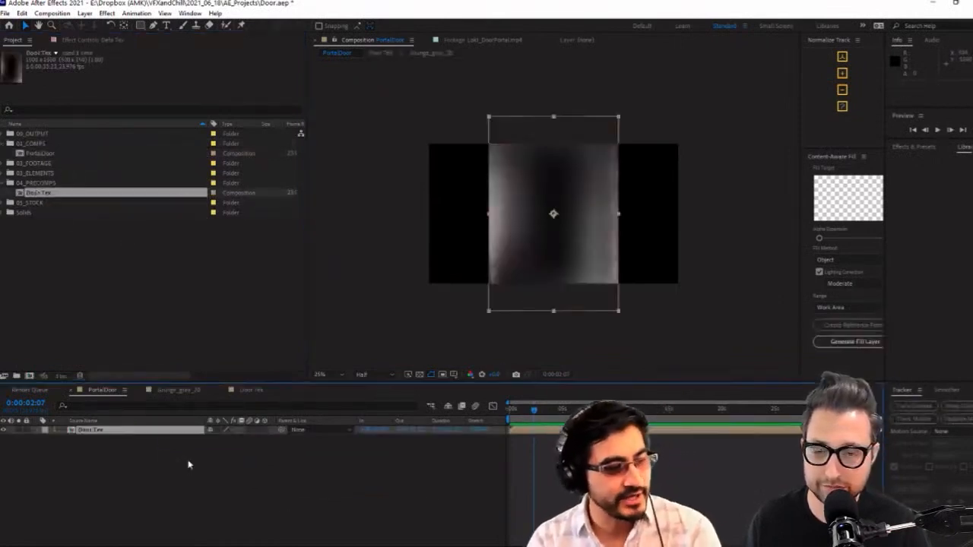
{"action": "left_click", "coordinate": [264, 430]}
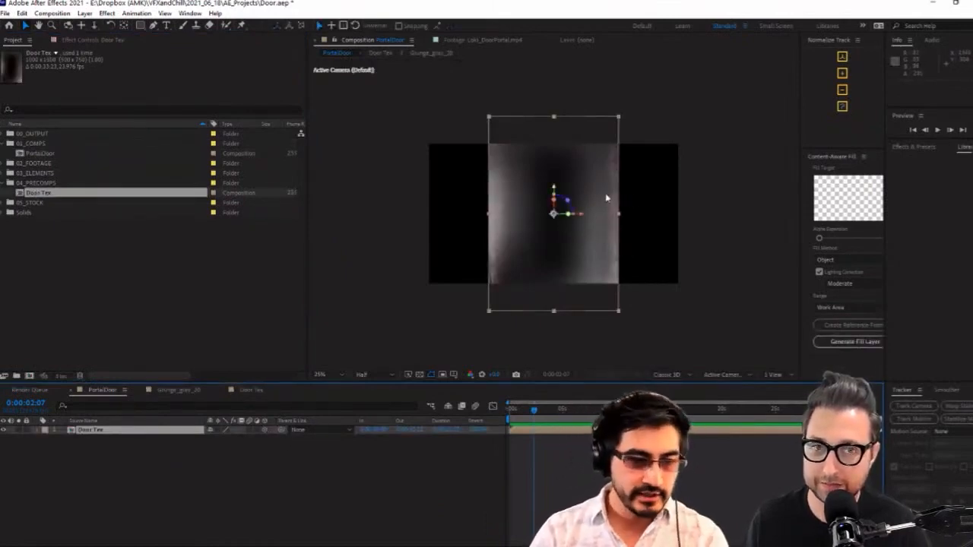
Compare the 3D door layer in Active Camera and Custom View 1, finishing in Custom View 1
{"action": "key", "text": "F11"}
{"action": "scroll", "coordinate": [560, 234], "scroll_direction": "up", "scroll_amount": 4}
{"action": "scroll", "coordinate": [606, 240], "scroll_direction": "down", "scroll_amount": 2}
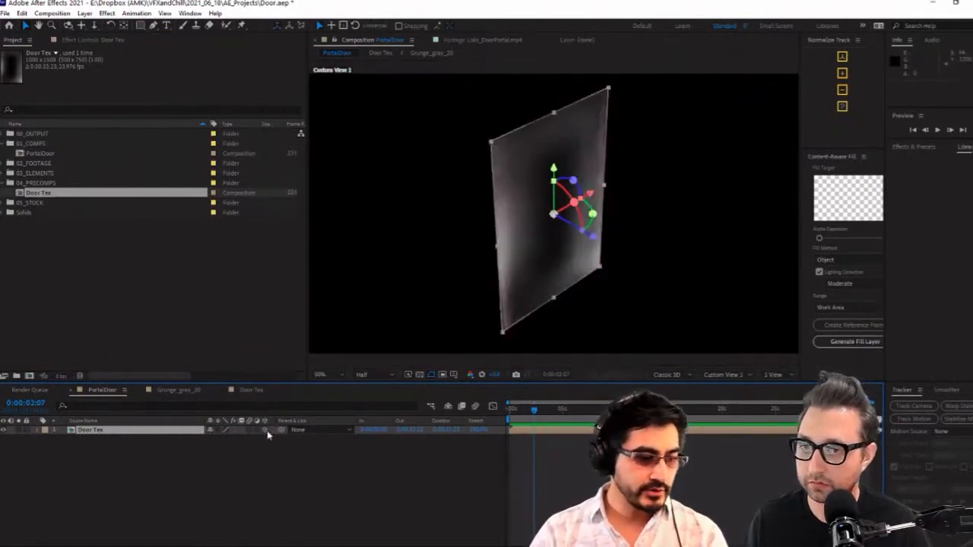
{"action": "key", "text": "Escape"}
{"action": "key", "text": "Escape"}
{"action": "key", "text": "Escape"}
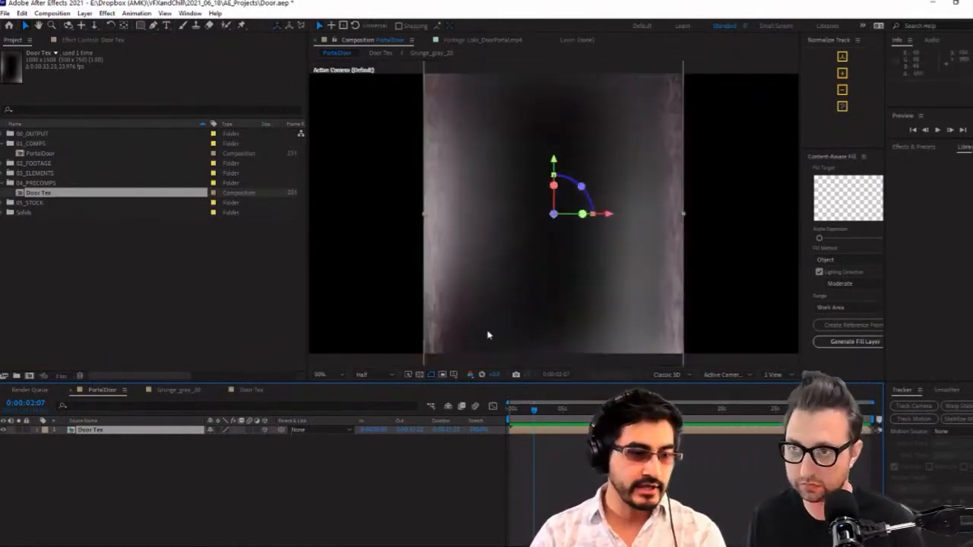
{"action": "key", "text": "Escape"}
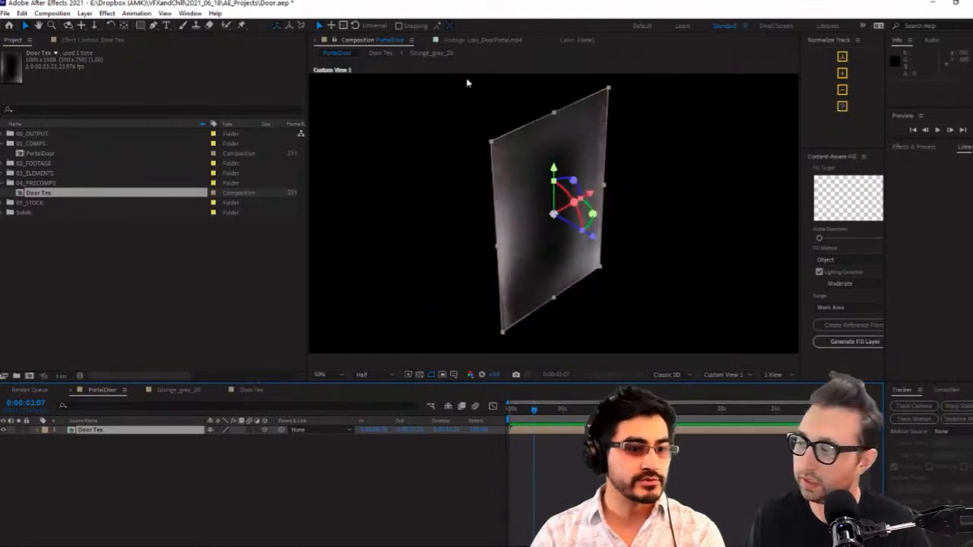
Duplicate the Door Tex layer, offset the copy along its depth axis, and set its Z position to 125
{"action": "left_click", "coordinate": [594, 239]}
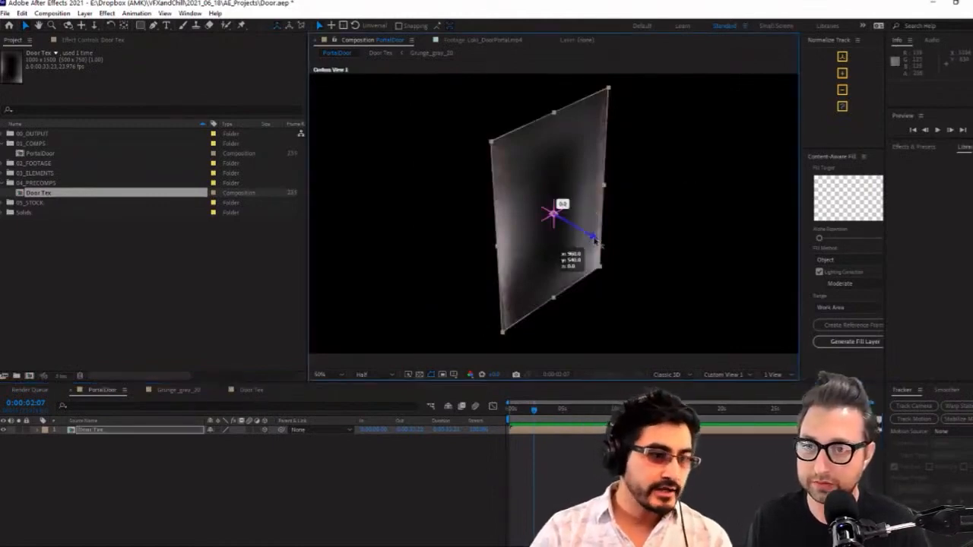
{"action": "left_click", "coordinate": [205, 464]}
{"action": "left_click", "coordinate": [166, 431]}
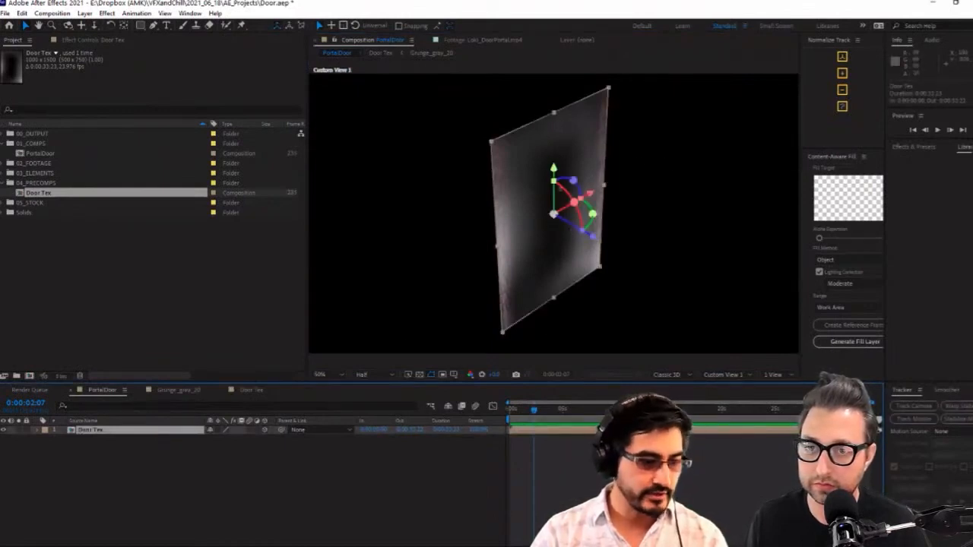
{"action": "key", "text": "ctrl+d"}
{"action": "left_click_drag", "start_coordinate": [594, 241], "coordinate": [548, 242]}
{"action": "left_click", "coordinate": [141, 430]}
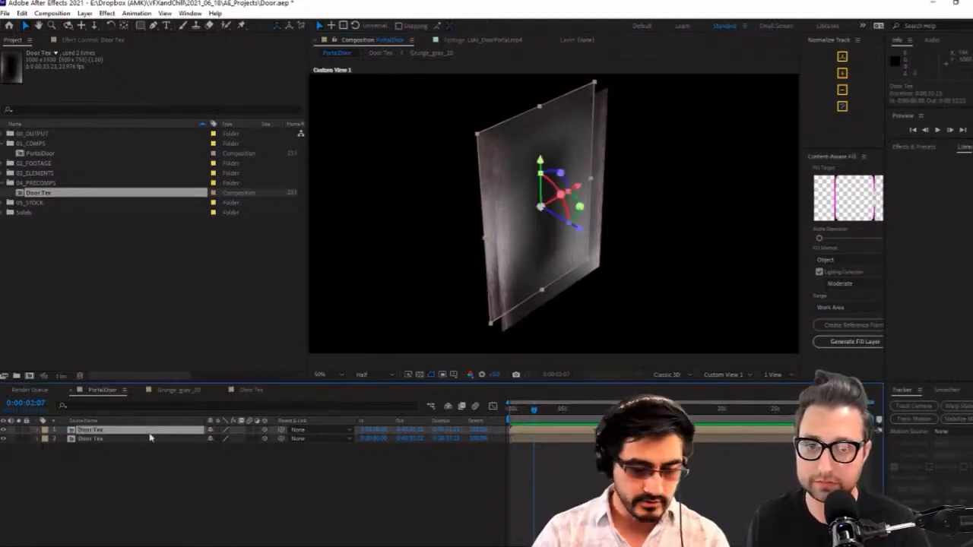
{"action": "key", "text": "p"}
{"action": "left_click", "coordinate": [249, 438]}
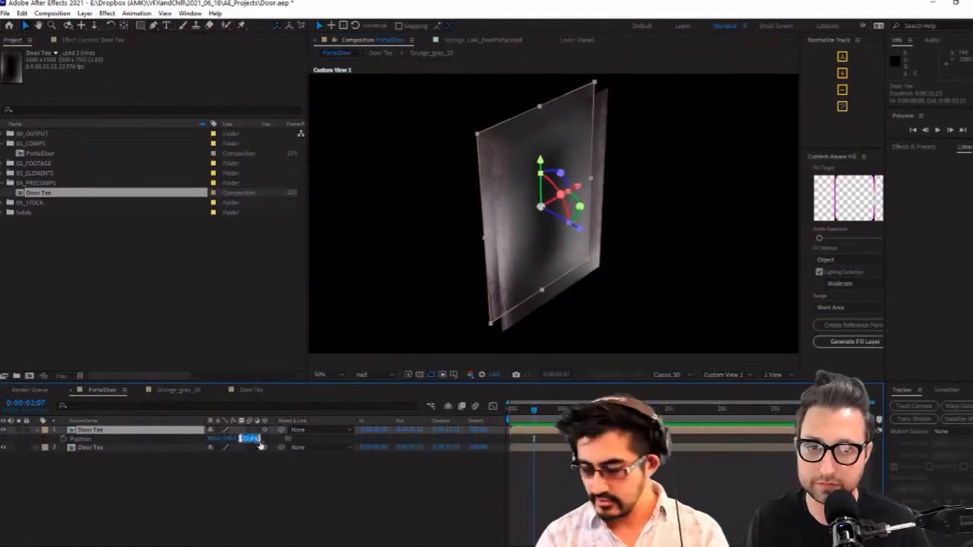
{"action": "type", "text": "125"}
{"action": "key", "text": "Return"}
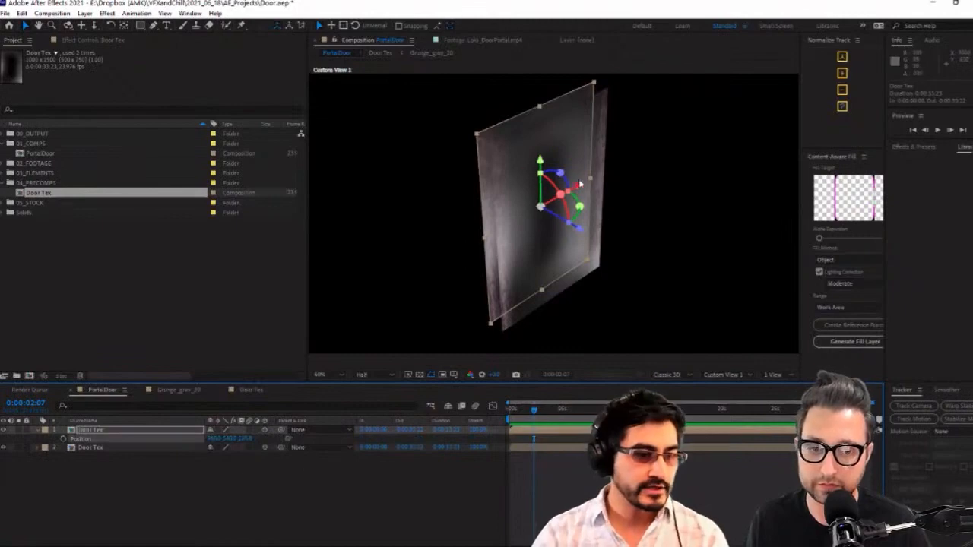
Mirror the duplicated Door Tex layer horizontally with an X scale of -100% and inspect the pair from another angle
{"action": "key", "text": "s"}
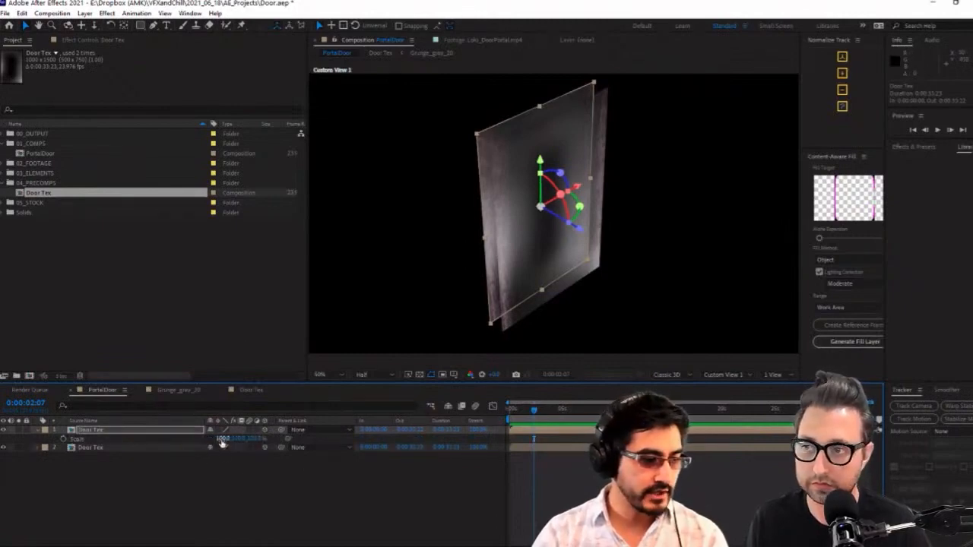
{"action": "left_click", "coordinate": [223, 439]}
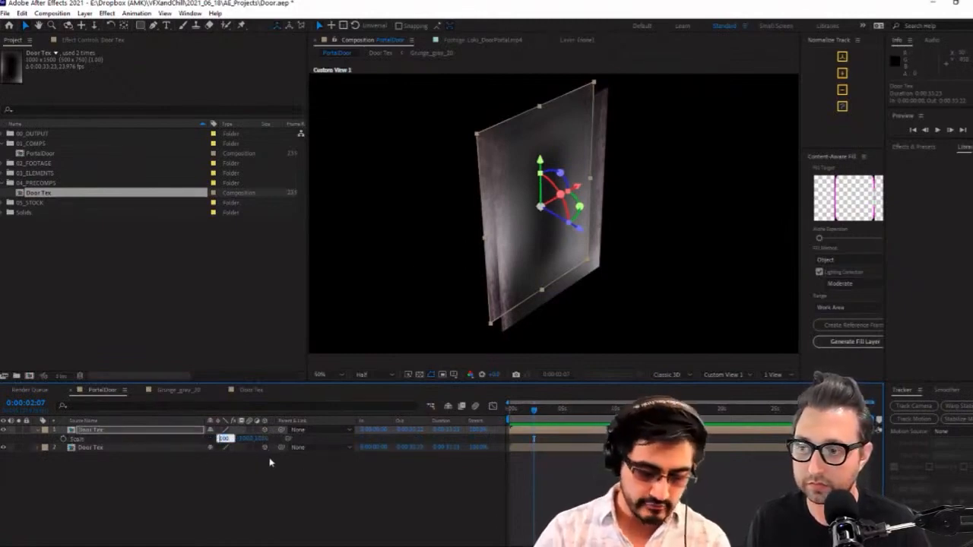
{"action": "left_click", "coordinate": [278, 499]}
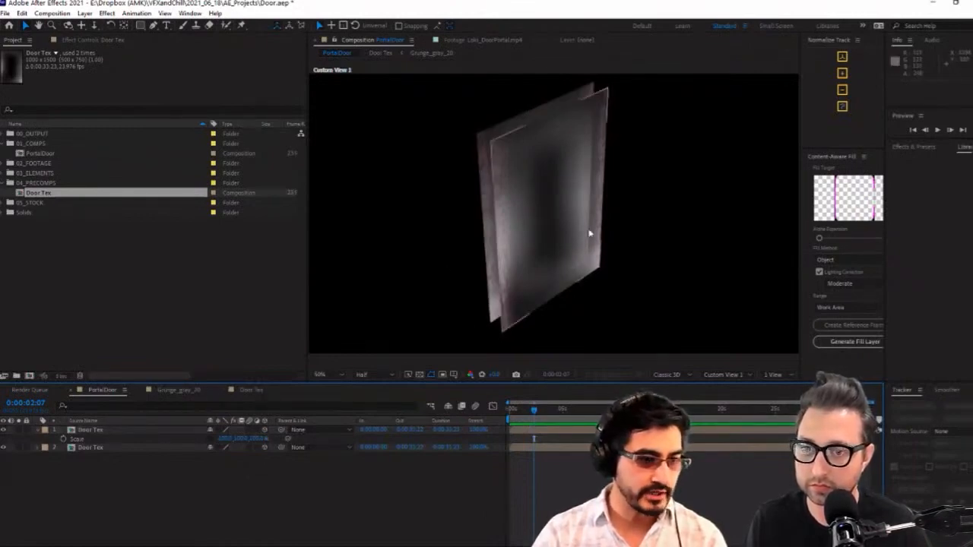
{"action": "key", "text": "c"}
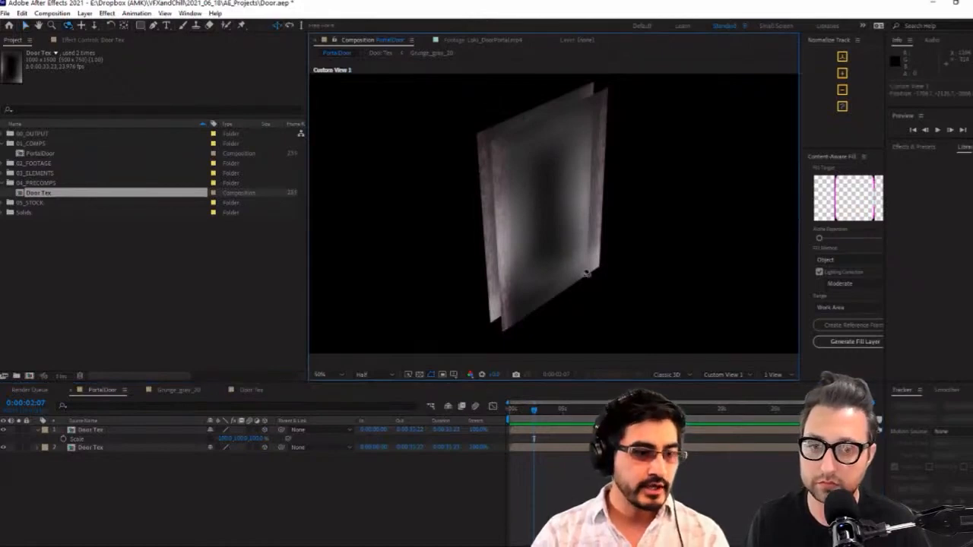
{"action": "left_click_drag", "start_coordinate": [577, 276], "coordinate": [580, 245]}
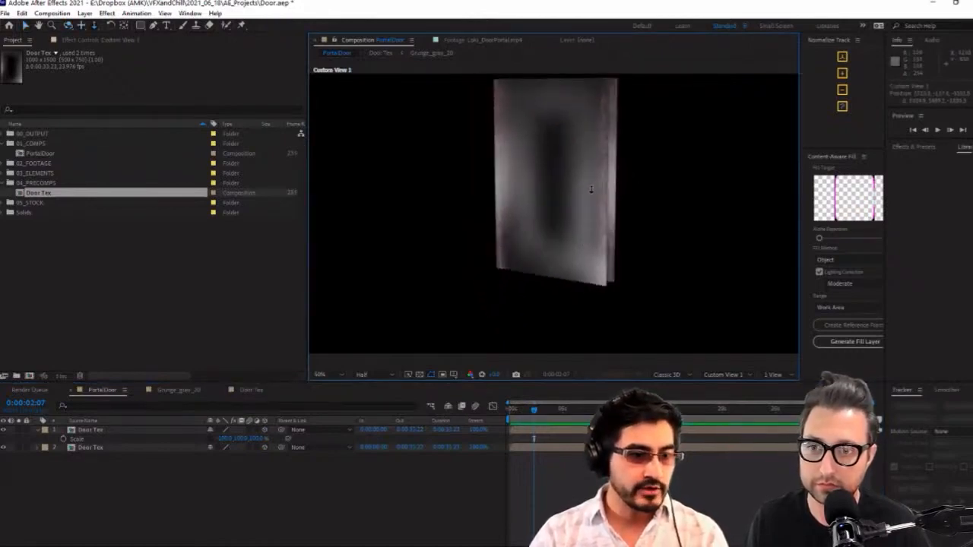
Duplicate the unmirrored Door Tex layer and rotate the copy 90° about its X axis so it lies flat
{"action": "left_click_drag", "start_coordinate": [586, 190], "coordinate": [537, 183]}
{"action": "key", "text": "v"}
{"action": "left_click", "coordinate": [560, 202]}
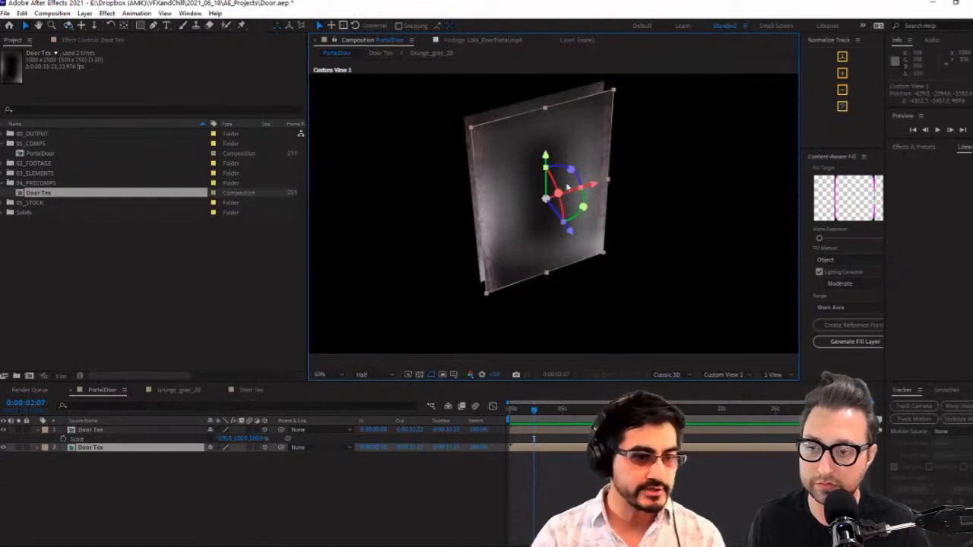
{"action": "key", "text": "ctrl+d"}
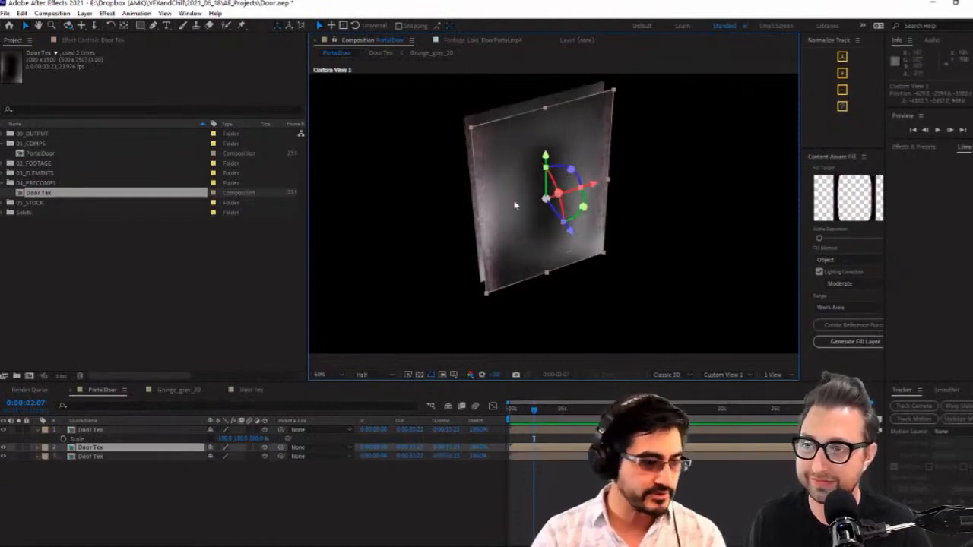
{"action": "mouse_move", "coordinate": [558, 194]}
{"action": "left_mouse_down"}
{"action": "mouse_move", "coordinate": [548, 203]}
{"action": "mouse_move", "coordinate": [545, 196]}
{"action": "left_mouse_up"}
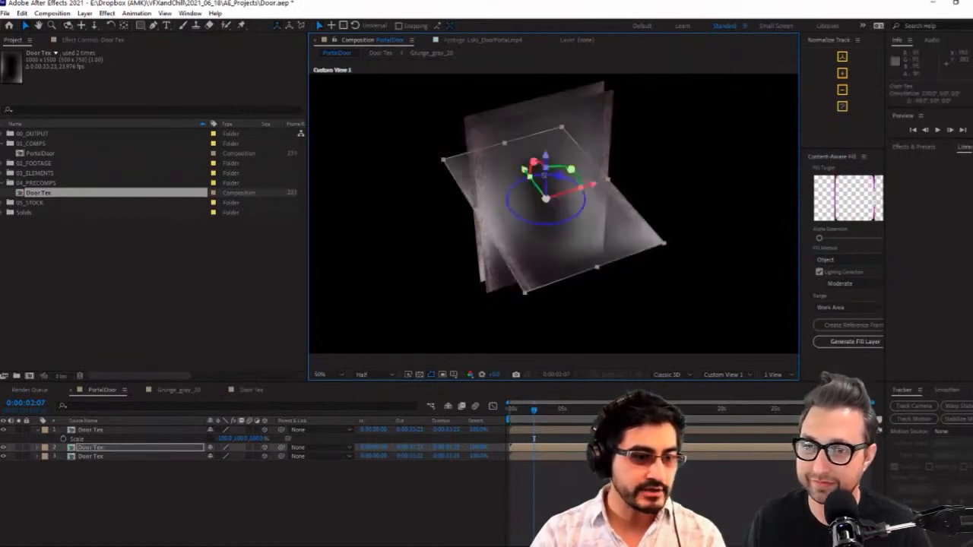
Raise the flat Door Tex copy along the Y axis to the top edge of the door
{"action": "mouse_move", "coordinate": [546, 158]}
{"action": "left_mouse_down"}
{"action": "mouse_move", "coordinate": [541, 196]}
{"action": "mouse_move", "coordinate": [541, 159]}
{"action": "left_mouse_up"}
{"action": "key", "text": "p"}
{"action": "left_click", "coordinate": [231, 455]}
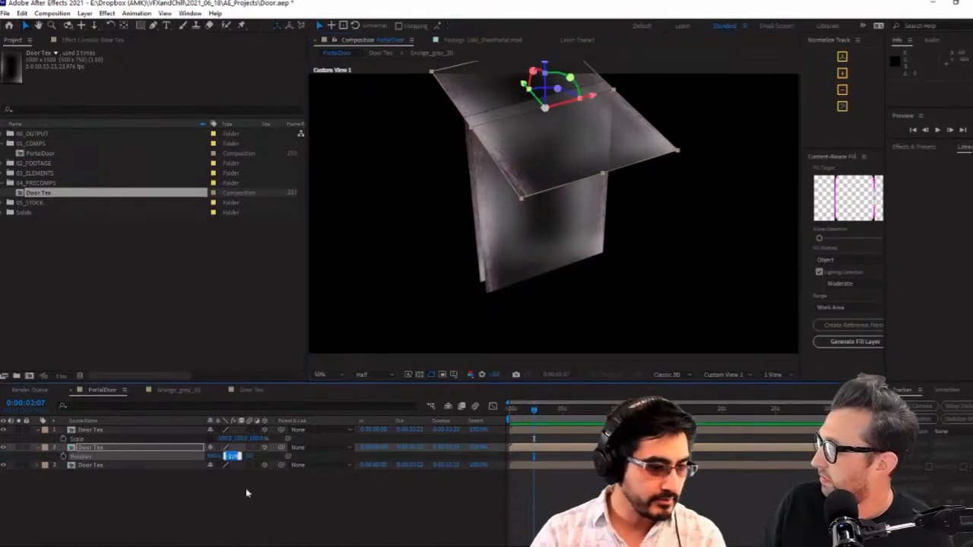
{"action": "left_click", "coordinate": [263, 501]}
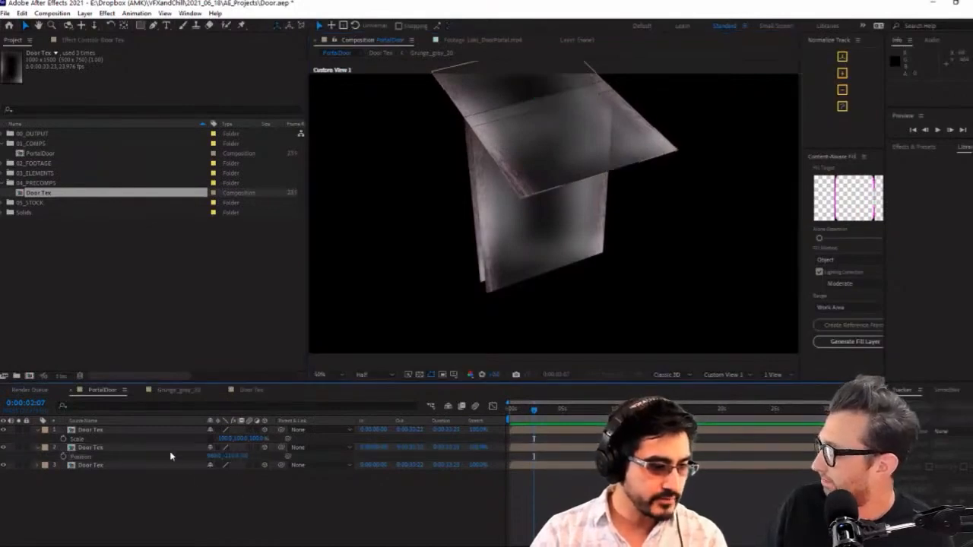
{"action": "left_click", "coordinate": [166, 450]}
{"action": "left_click_drag", "start_coordinate": [566, 158], "coordinate": [589, 255]}
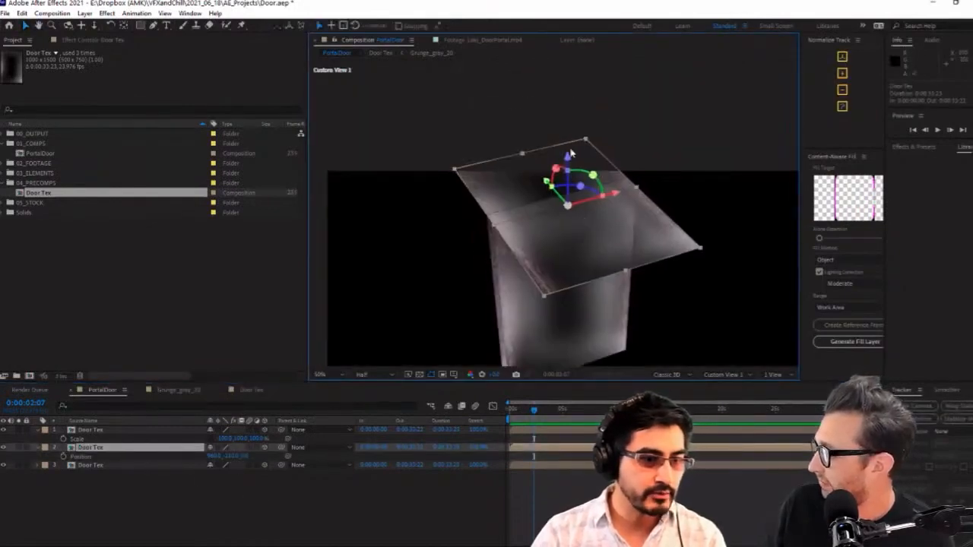
{"action": "left_click_drag", "start_coordinate": [568, 158], "coordinate": [567, 157]}
Shrink the flat top panel along its Y scale toward the door's thickness, undoing any accidental scaling of the door face
{"action": "left_click_drag", "start_coordinate": [628, 276], "coordinate": [562, 219]}
{"action": "scroll", "coordinate": [563, 220], "scroll_direction": "up", "scroll_amount": 2}
{"action": "left_click", "coordinate": [583, 229]}
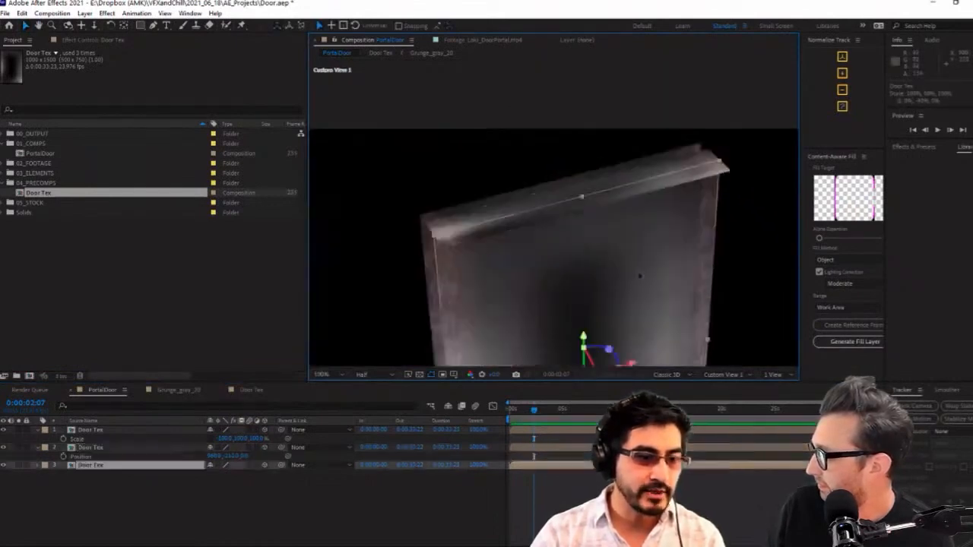
{"action": "key", "text": "ctrl+z"}
Centre the top panel between the door faces with a Z position of 125/2 and fit its Y scale to about 9%
{"action": "left_click_drag", "start_coordinate": [582, 265], "coordinate": [687, 257]}
{"action": "left_click", "coordinate": [544, 263]}
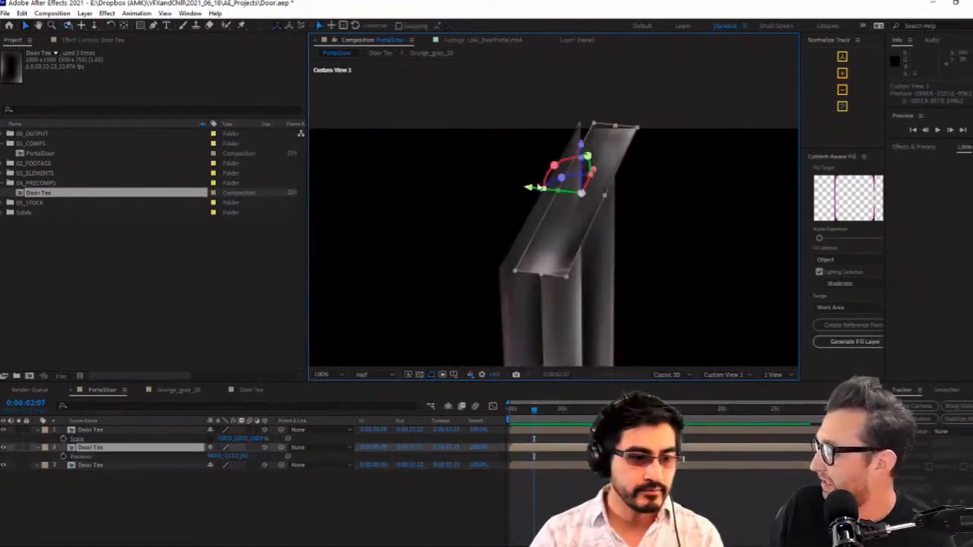
{"action": "left_click_drag", "start_coordinate": [529, 191], "coordinate": [494, 190]}
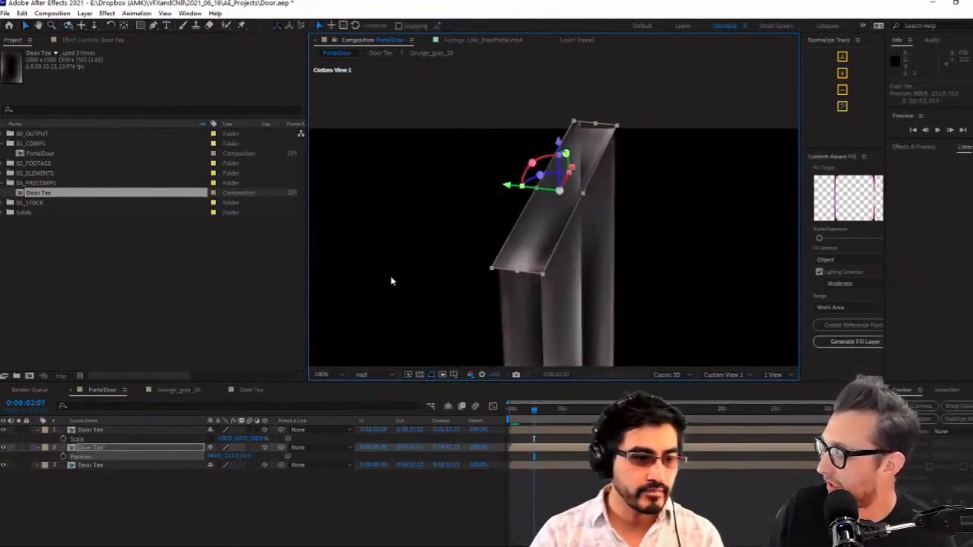
{"action": "left_click", "coordinate": [252, 455]}
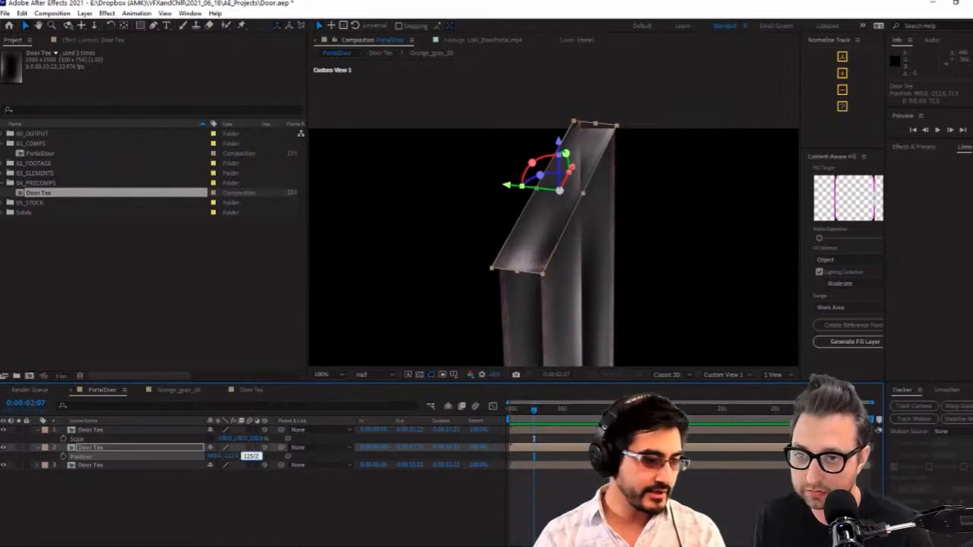
{"action": "key", "text": "Return"}
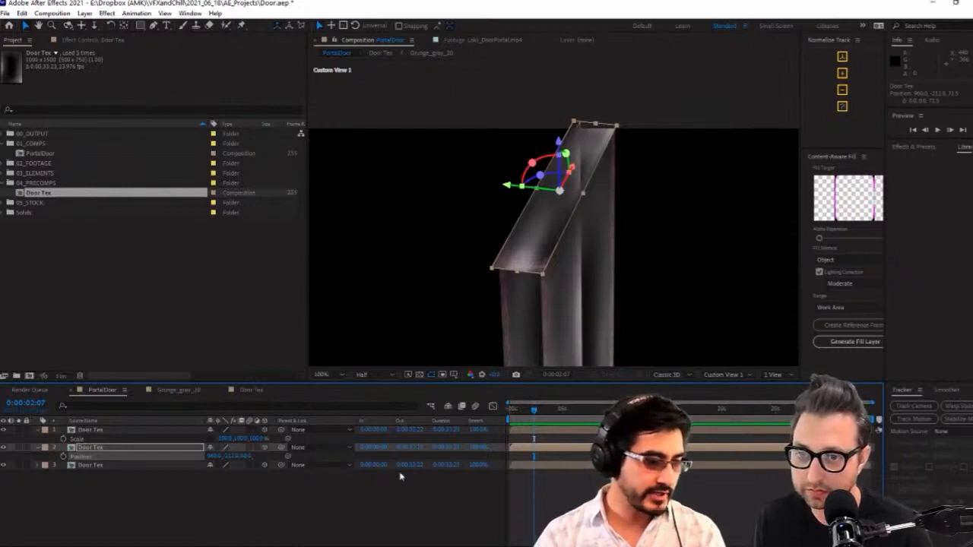
{"action": "scroll", "coordinate": [593, 208], "scroll_direction": "up", "scroll_amount": 1}
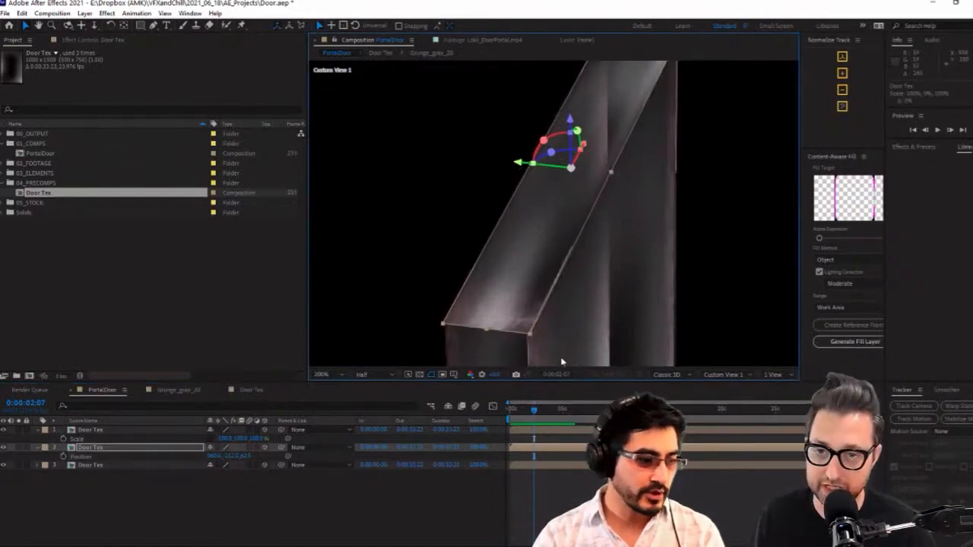
{"action": "scroll", "coordinate": [593, 271], "scroll_direction": "down", "scroll_amount": 1}
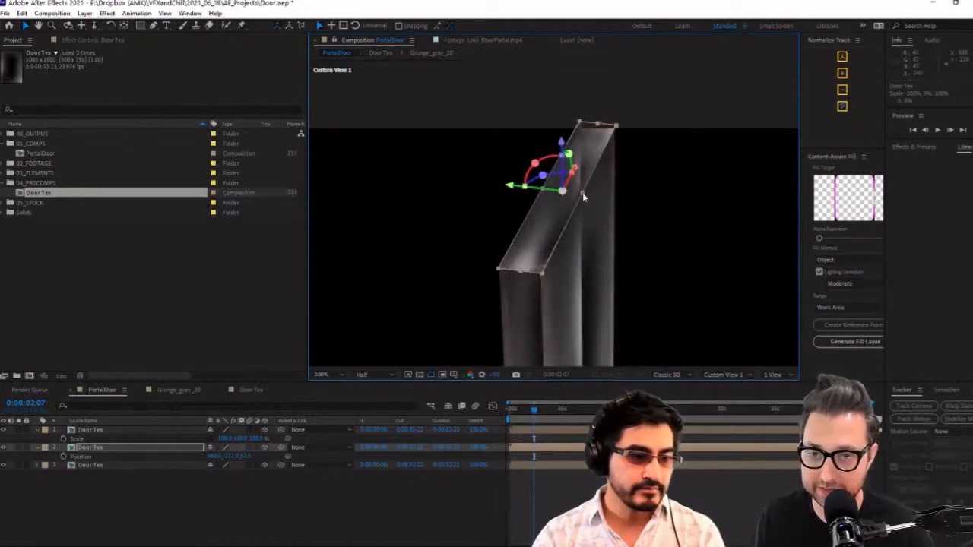
{"action": "scroll", "coordinate": [589, 271], "scroll_direction": "down", "scroll_amount": 4}
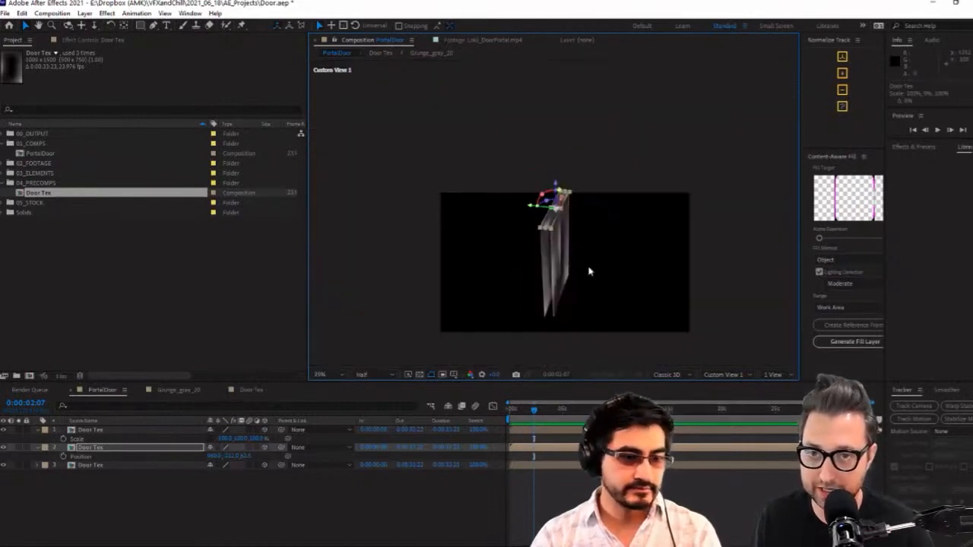
Duplicate the unmirrored door face and offset the copy's X position by -500 to the door's side edge
{"action": "left_click", "coordinate": [563, 265]}
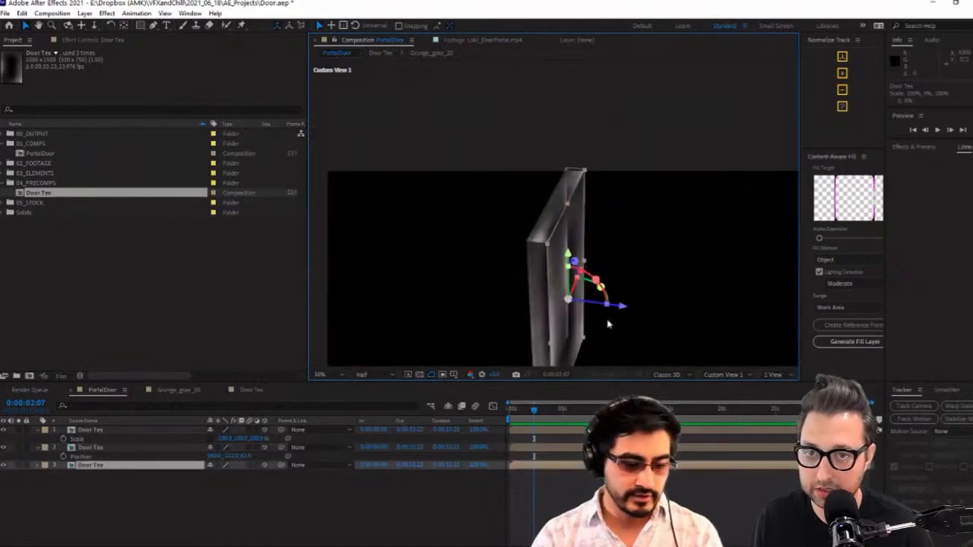
{"action": "key", "text": "ctrl+d"}
{"action": "key", "text": "p"}
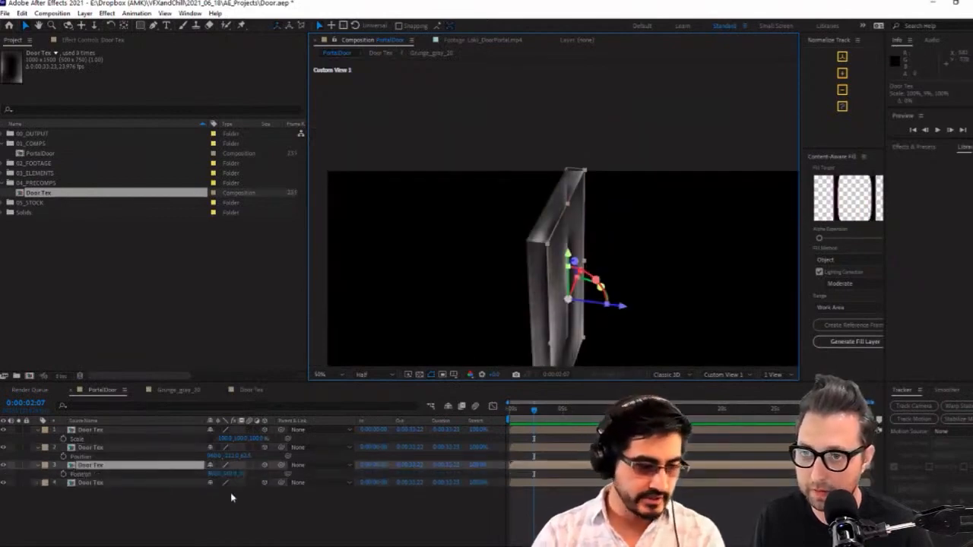
{"action": "left_click", "coordinate": [215, 472]}
{"action": "left_click", "coordinate": [232, 474]}
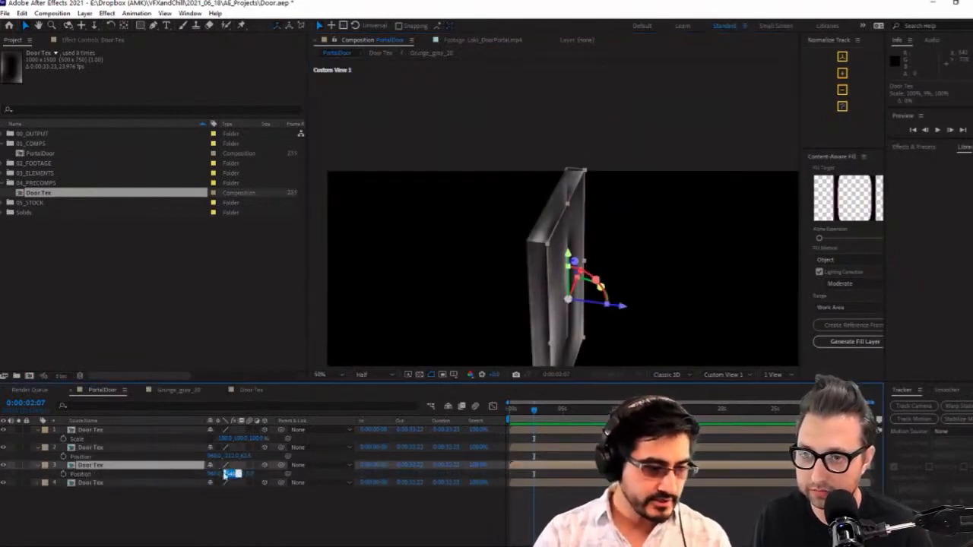
{"action": "left_click", "coordinate": [217, 473]}
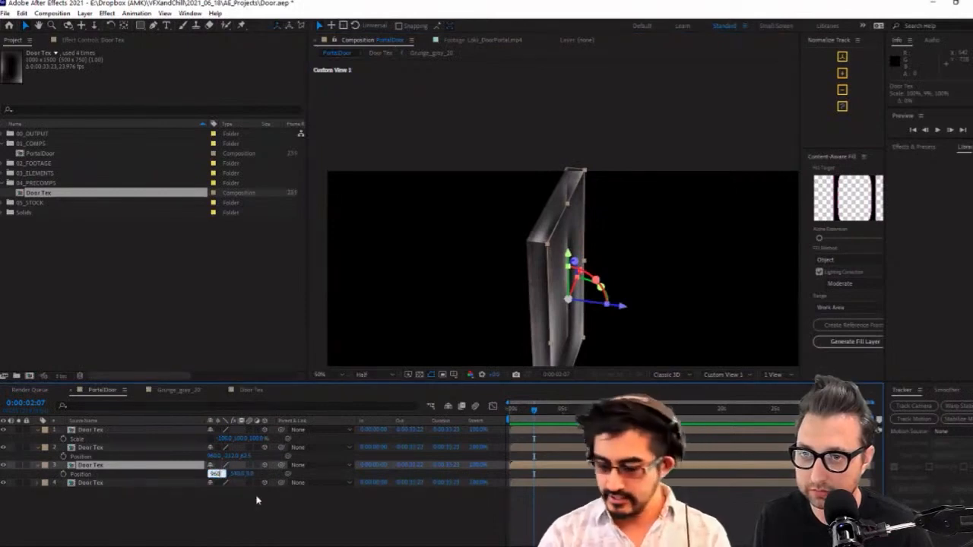
{"action": "type", "text": "-500"}
{"action": "key", "text": "Return"}
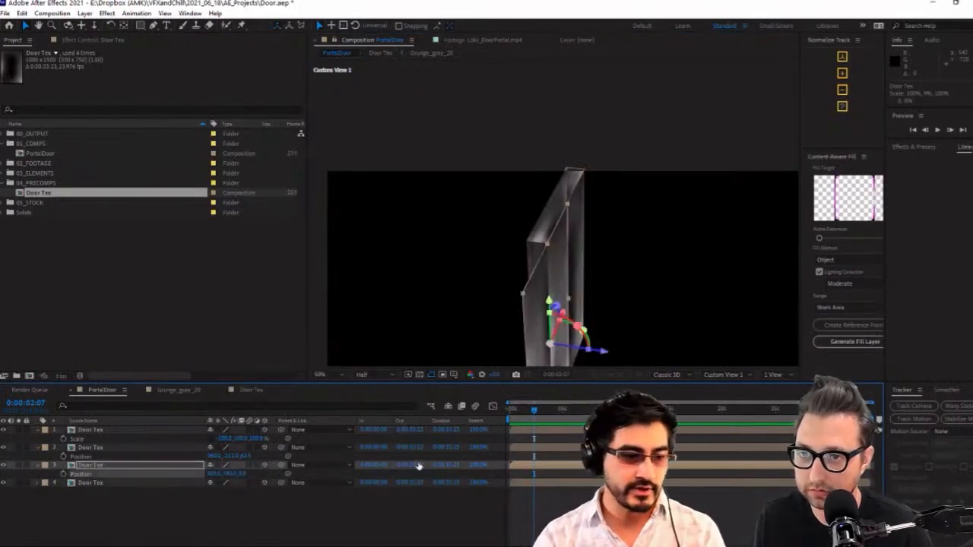
Rotate the side copy 90° about its Y axis and narrow its X scale toward the door's thickness
{"action": "scroll", "coordinate": [606, 332], "scroll_direction": "up", "scroll_amount": 2}
{"action": "key", "text": "c"}
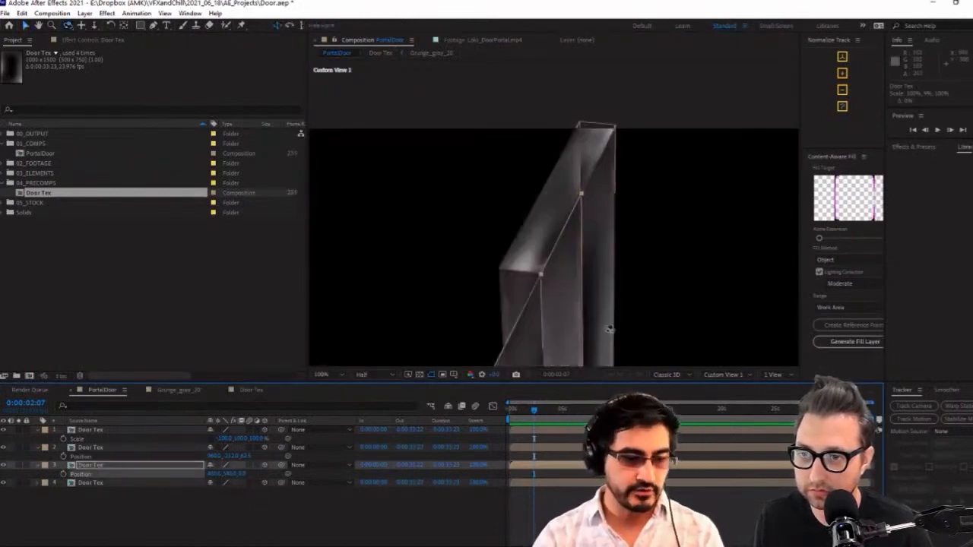
{"action": "left_click_drag", "start_coordinate": [610, 322], "coordinate": [583, 254]}
{"action": "key", "text": "v"}
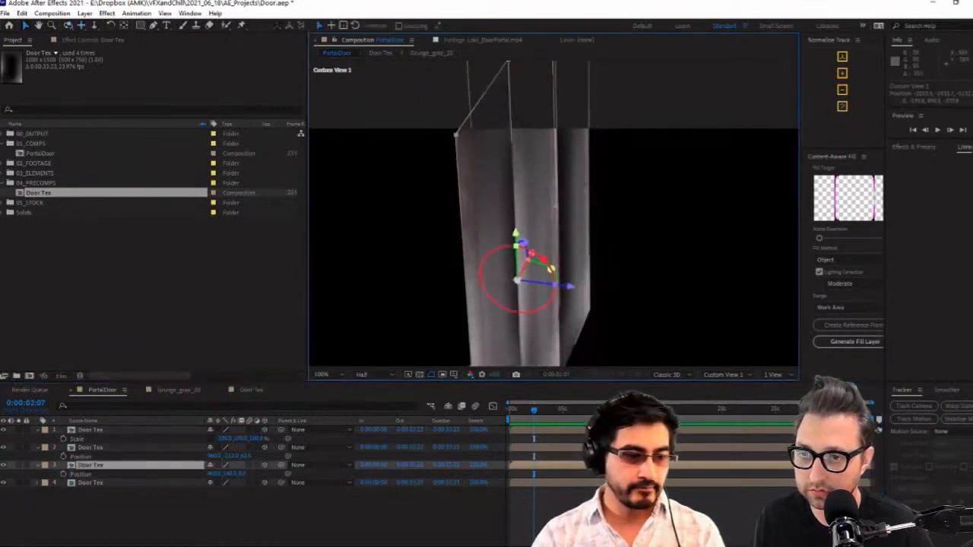
{"action": "left_click_drag", "start_coordinate": [517, 281], "coordinate": [527, 282]}
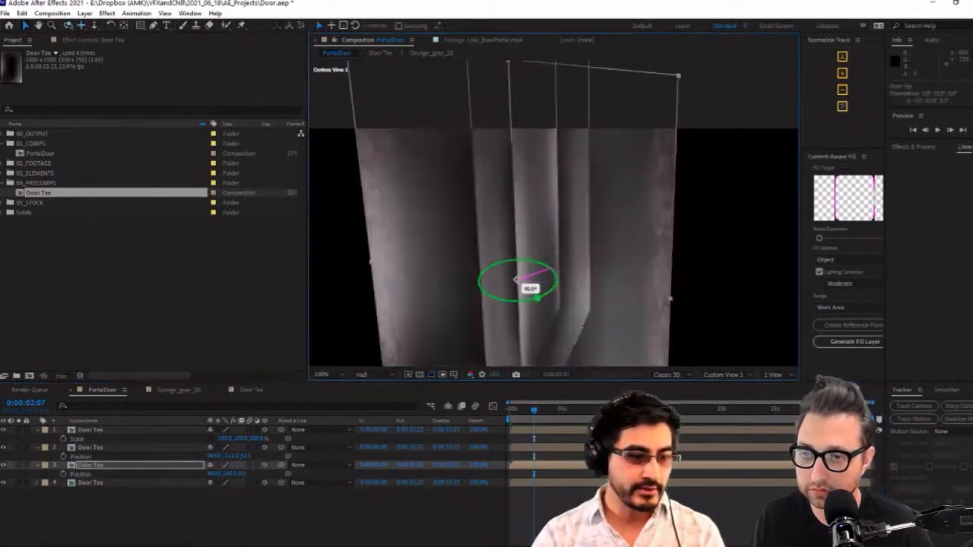
{"action": "left_click_drag", "start_coordinate": [669, 301], "coordinate": [534, 290]}
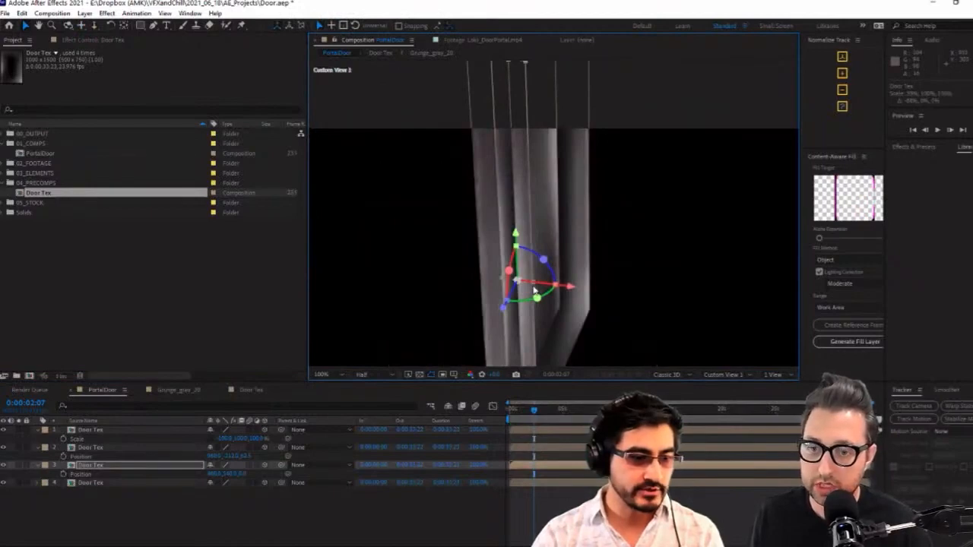
Copy the top panel's Y scale of 8.7% into the side panel's X scale
{"action": "key", "text": "s"}
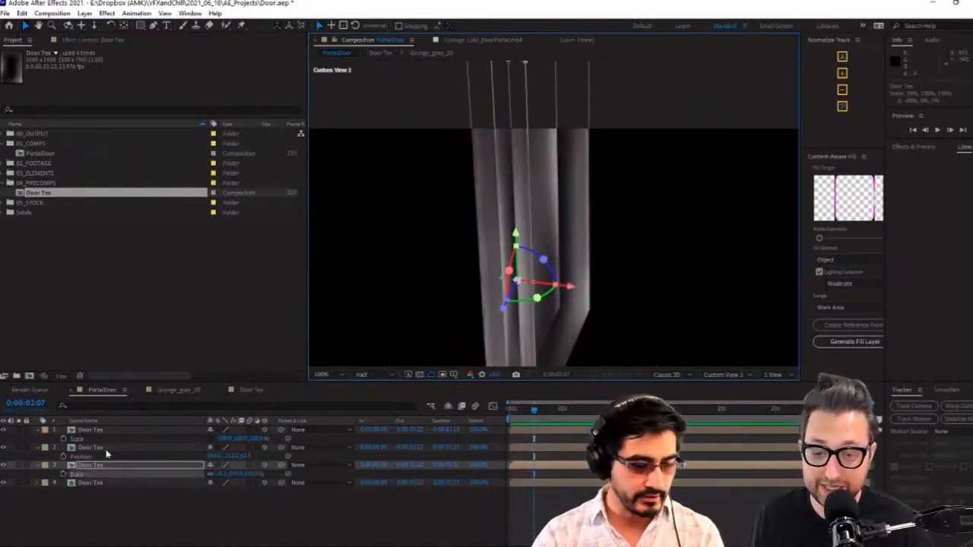
{"action": "left_click", "coordinate": [107, 449]}
{"action": "key", "text": "s"}
{"action": "left_click", "coordinate": [237, 457]}
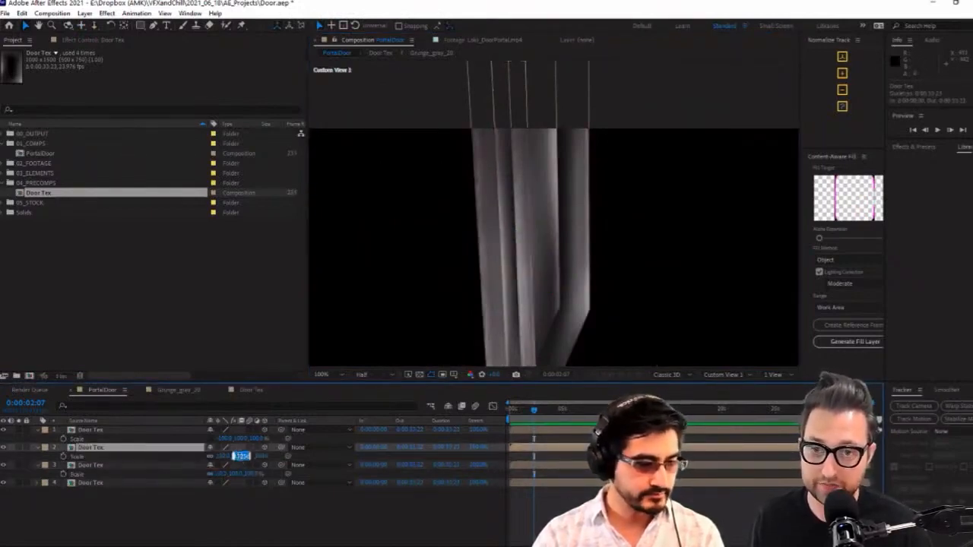
{"action": "left_click", "coordinate": [220, 474]}
{"action": "key", "text": "ctrl+v"}
{"action": "left_click", "coordinate": [240, 500]}
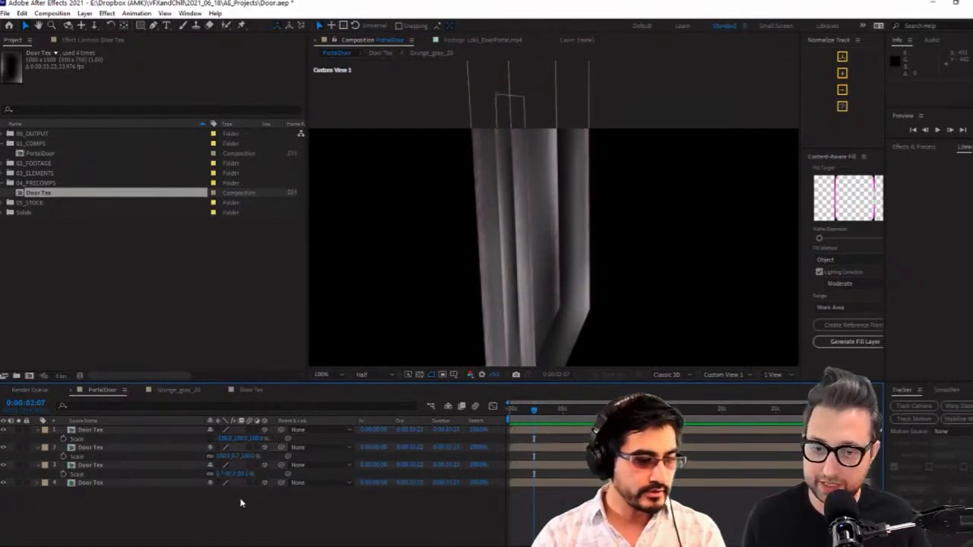
Shift the side panel in depth between the door faces, unlink its scale proportions, and set Y and Z scale to 100%
{"action": "left_click", "coordinate": [514, 247]}
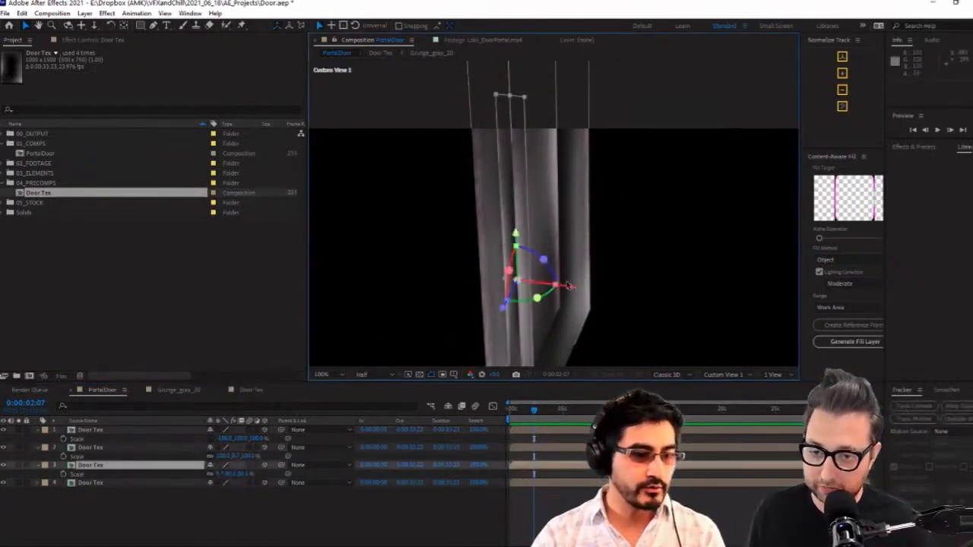
{"action": "left_click_drag", "start_coordinate": [571, 289], "coordinate": [545, 297]}
{"action": "scroll", "coordinate": [547, 213], "scroll_direction": "down", "scroll_amount": 2}
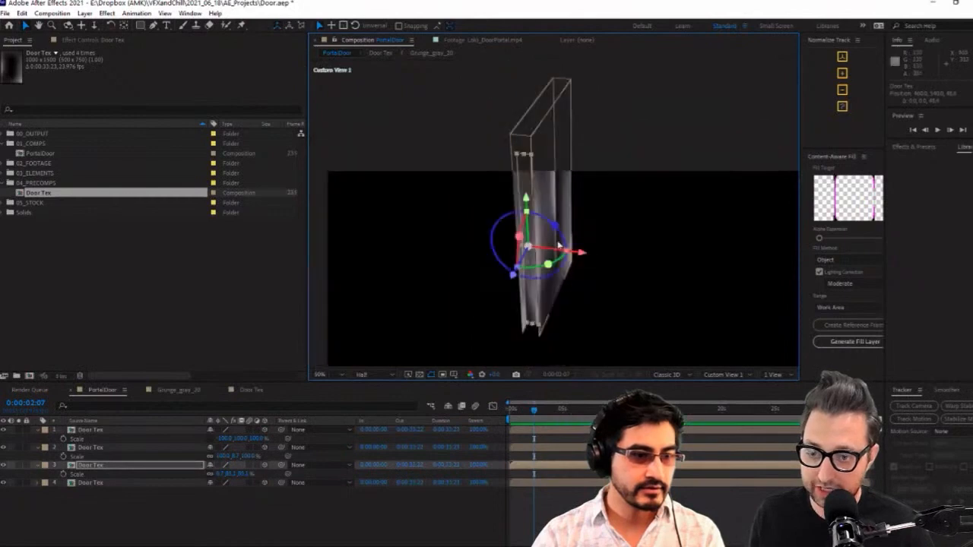
{"action": "left_click", "coordinate": [212, 479]}
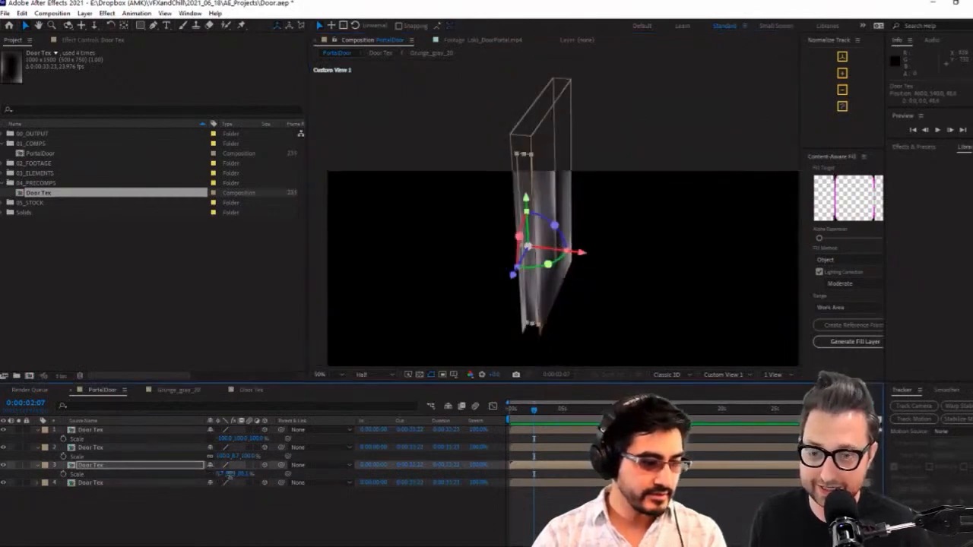
{"action": "left_click", "coordinate": [230, 474]}
{"action": "key", "text": "Tab"}
{"action": "type", "text": "100"}
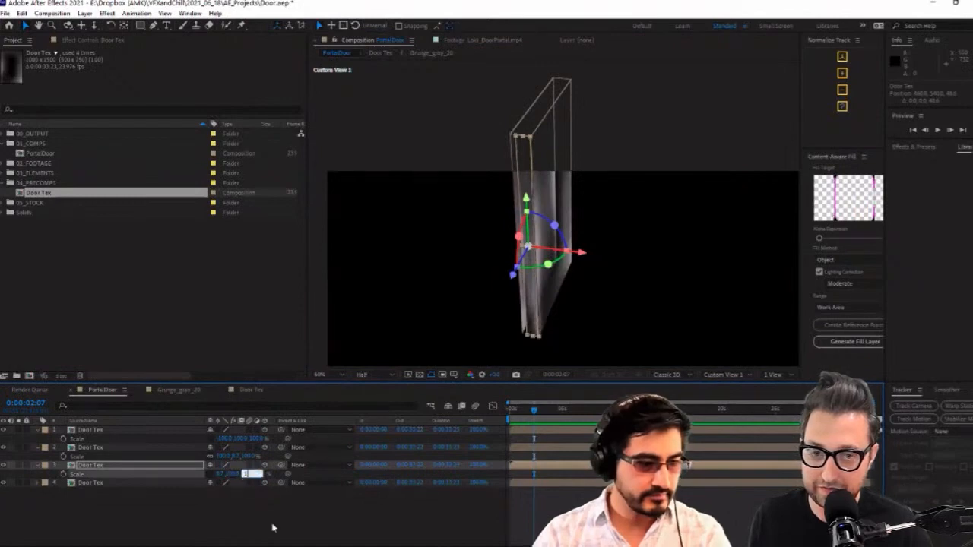
{"action": "left_click", "coordinate": [272, 526]}
Fine-tune the side panel's depth position and widen its X scale to about 11.7% to close the door's edge
{"action": "left_click", "coordinate": [557, 173]}
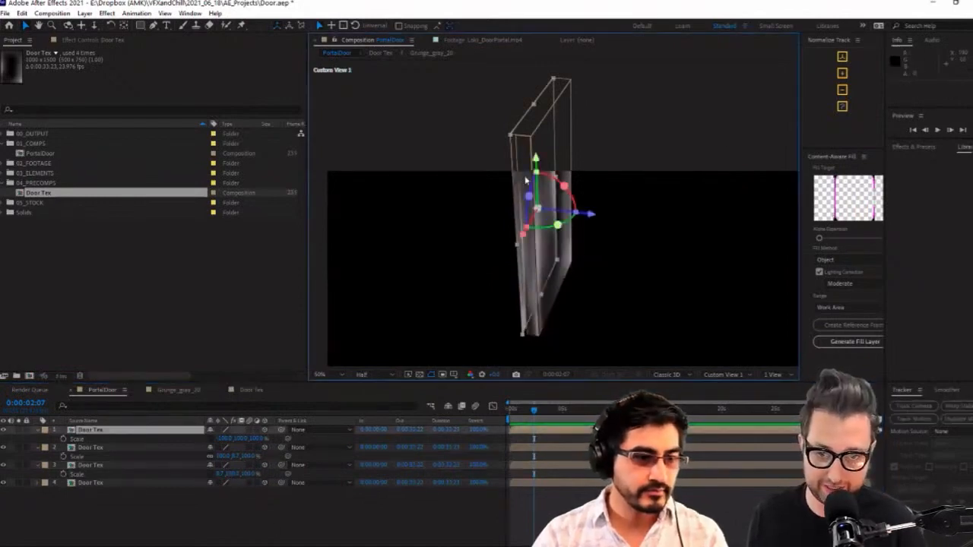
{"action": "left_click", "coordinate": [551, 290]}
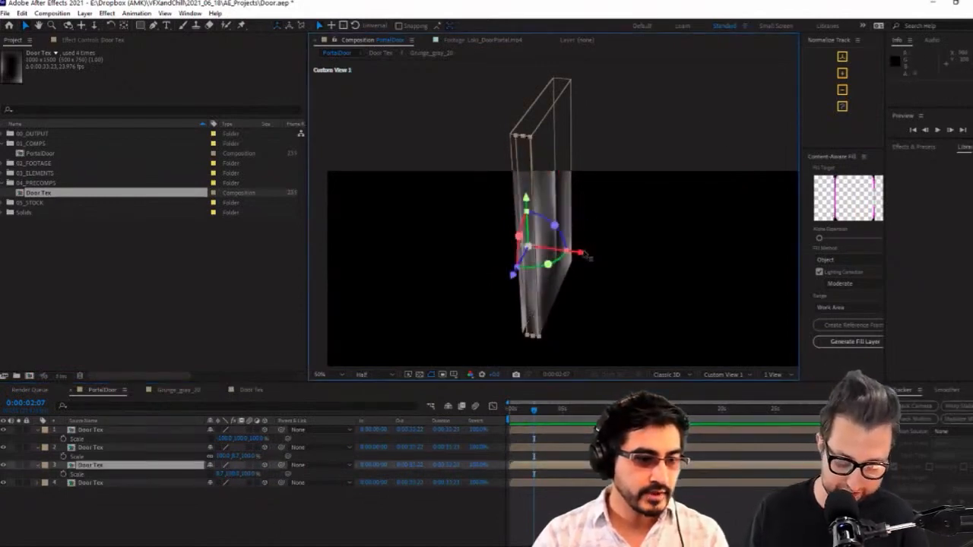
{"action": "left_click_drag", "start_coordinate": [585, 256], "coordinate": [579, 254]}
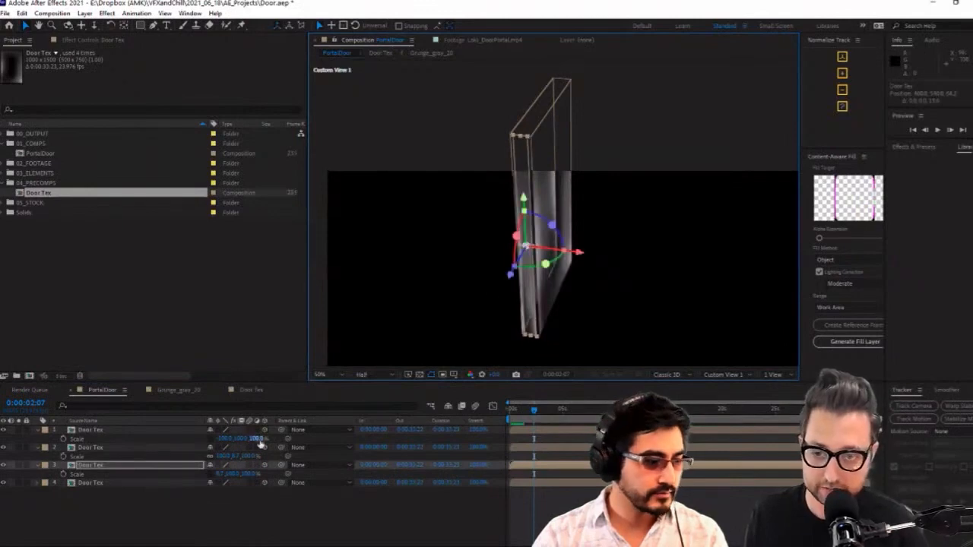
{"action": "left_click_drag", "start_coordinate": [219, 476], "coordinate": [221, 474]}
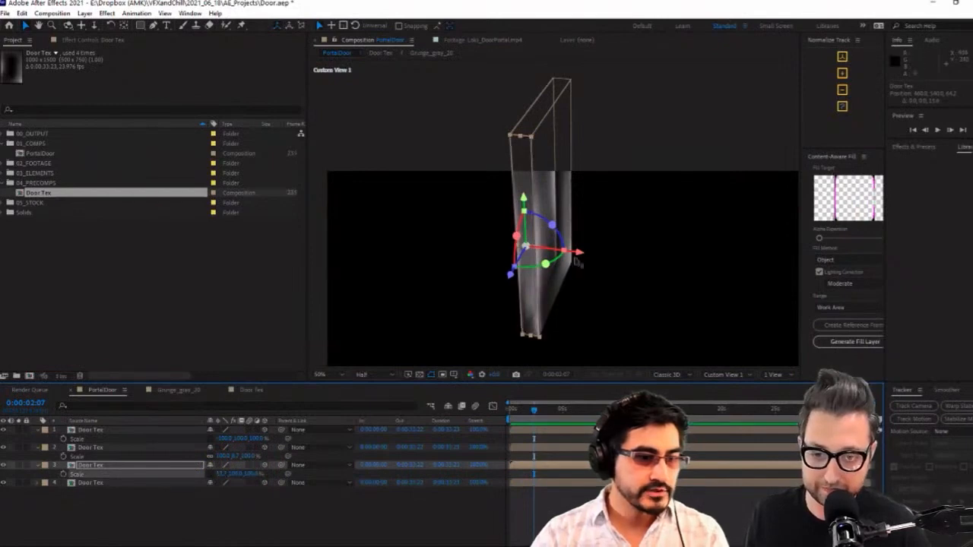
{"action": "left_click_drag", "start_coordinate": [582, 255], "coordinate": [582, 260]}
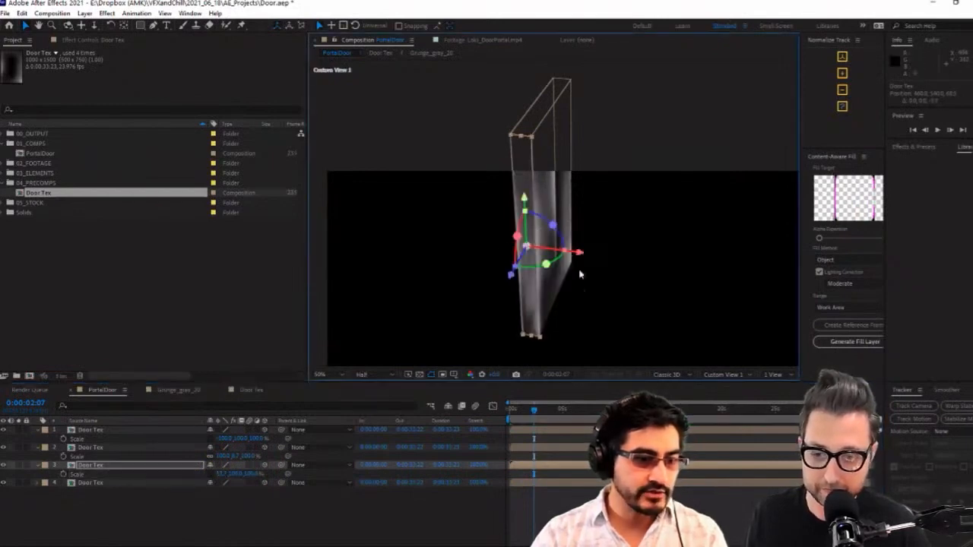
Duplicate the side panel and set the copy's X position to 1460 to close the door's opposite edge
{"action": "key", "text": "y"}
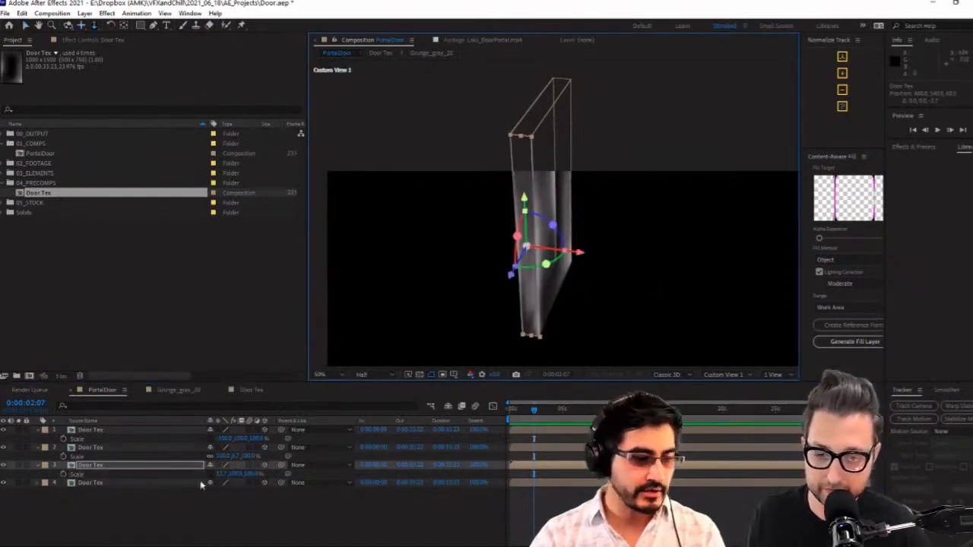
{"action": "left_click", "coordinate": [158, 464]}
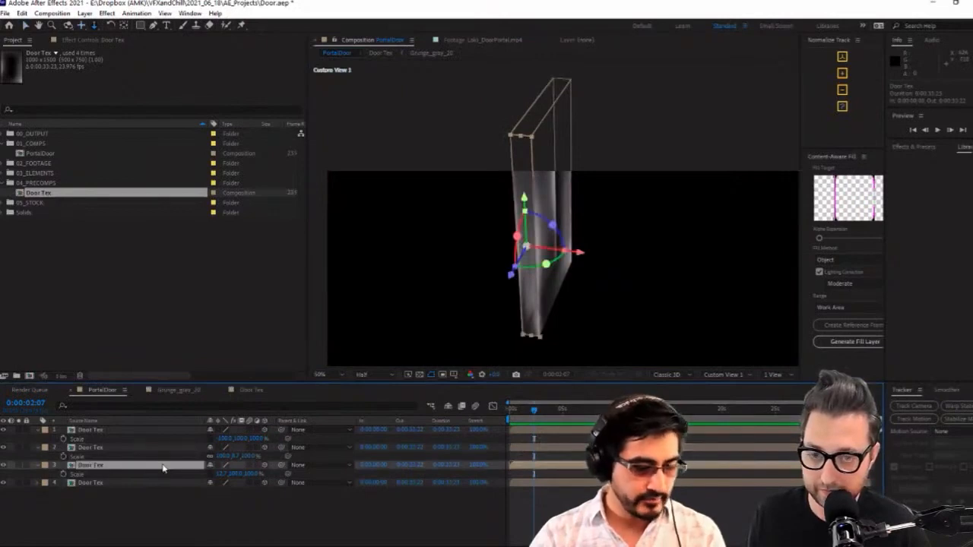
{"action": "key", "text": "ctrl+d"}
{"action": "left_click", "coordinate": [173, 474]}
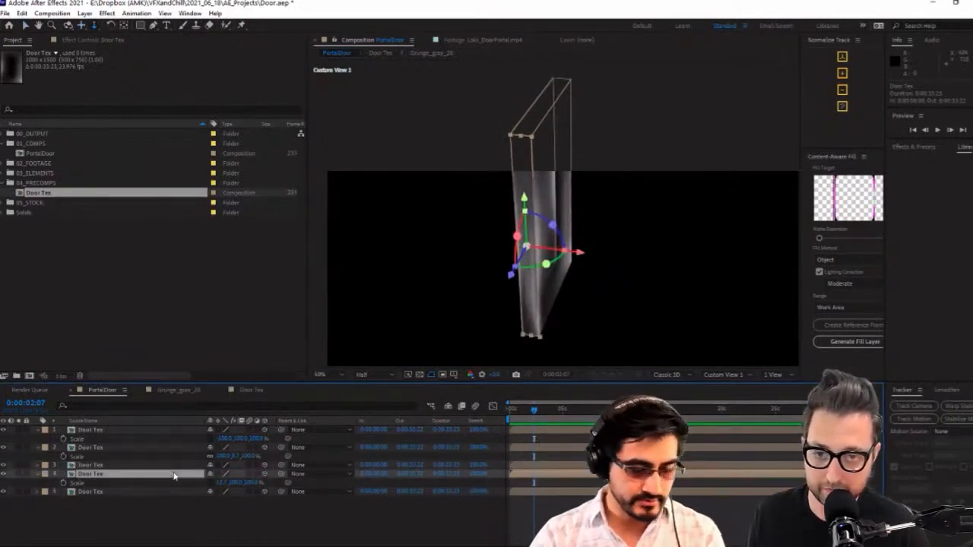
{"action": "left_click", "coordinate": [216, 483]}
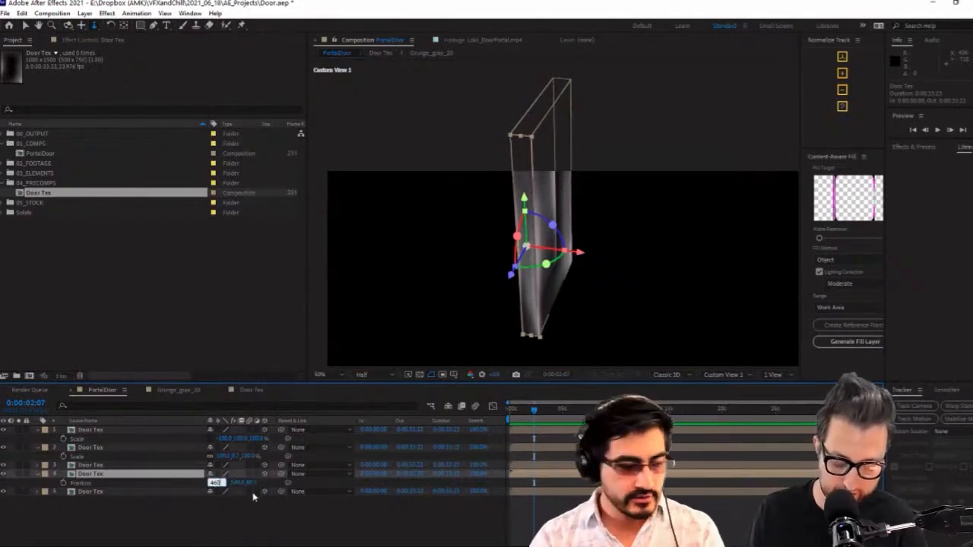
{"action": "type", "text": "1"}
{"action": "left_click", "coordinate": [234, 534]}
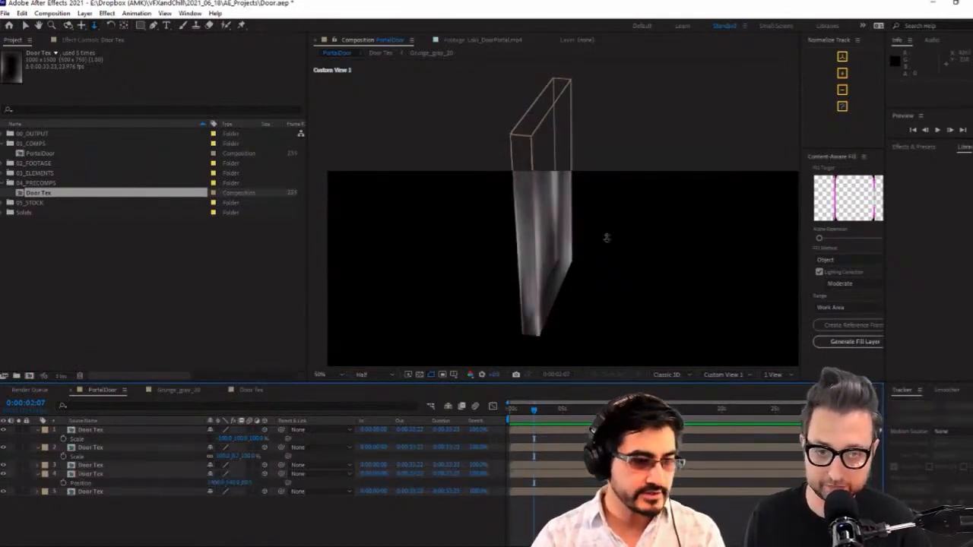
Lower the opacity of the door's top panel to about 50%
{"action": "left_click", "coordinate": [606, 239]}
{"action": "key", "text": "1"}
{"action": "left_click_drag", "start_coordinate": [612, 260], "coordinate": [609, 290]}
{"action": "key", "text": "v"}
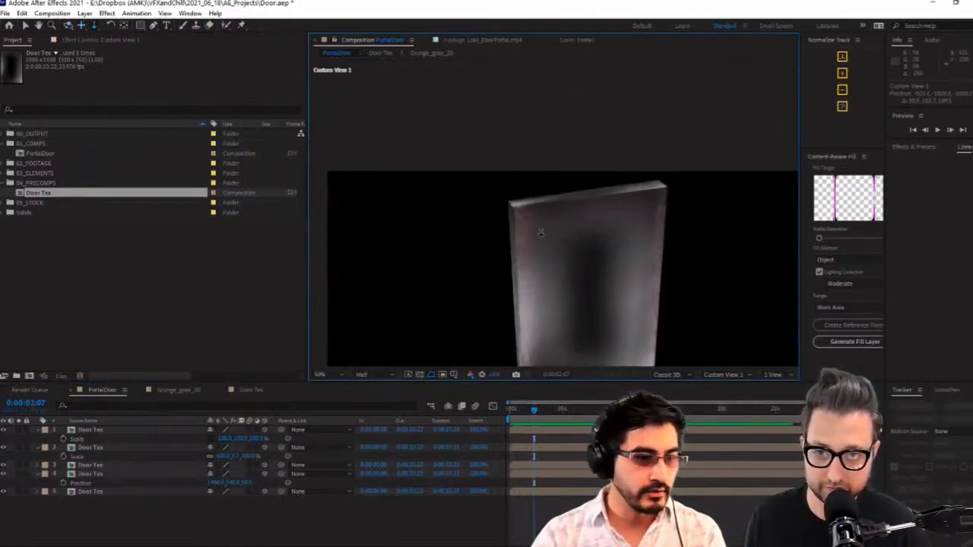
{"action": "left_click", "coordinate": [547, 203]}
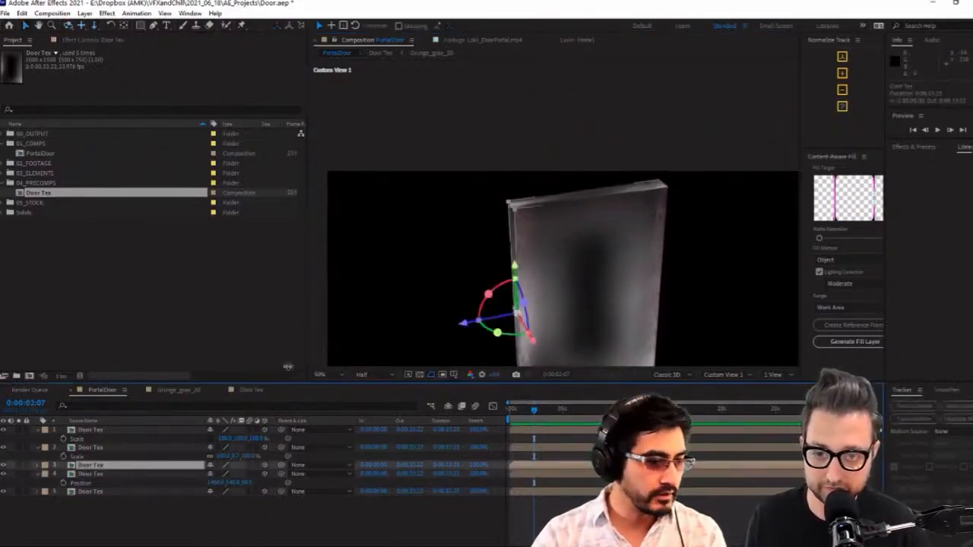
{"action": "left_click", "coordinate": [547, 203]}
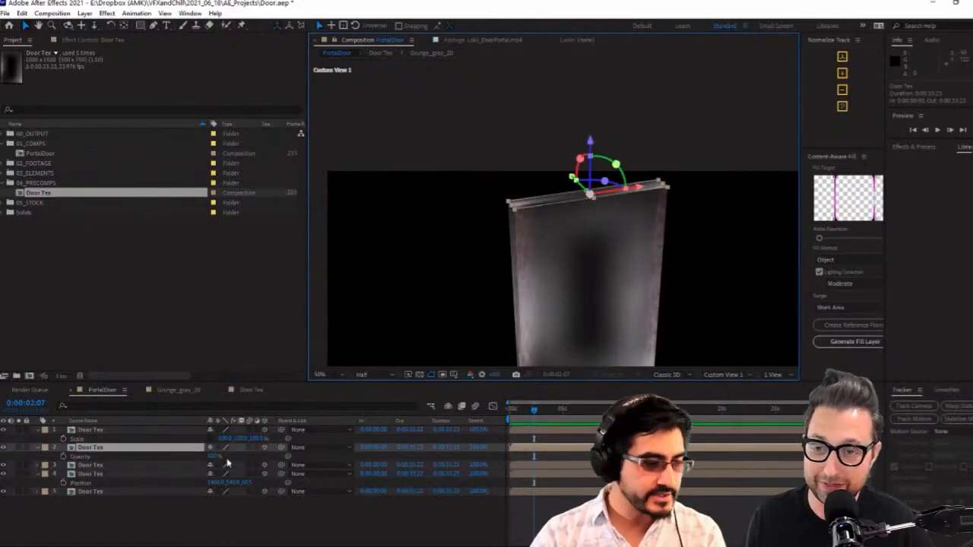
{"action": "left_click_drag", "start_coordinate": [213, 458], "coordinate": [197, 465]}
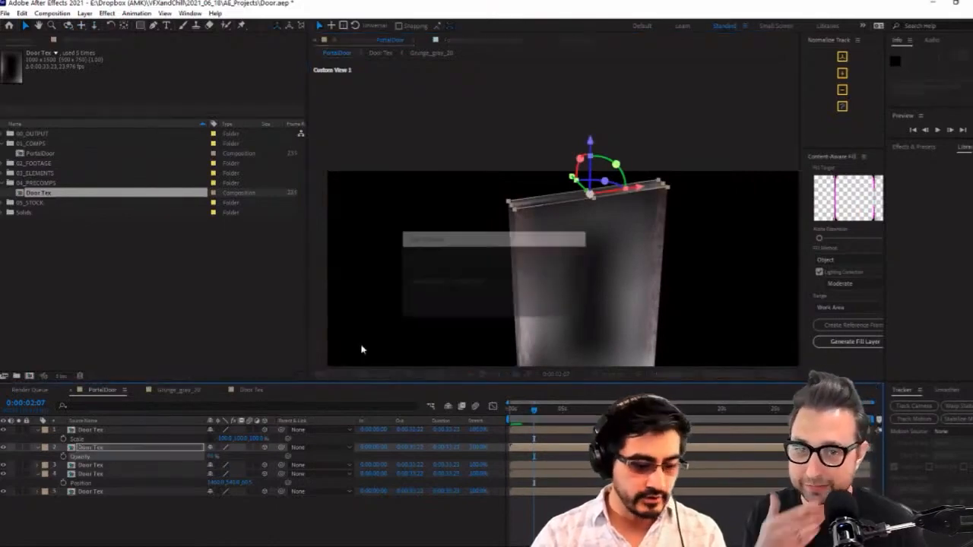
{"action": "left_click", "coordinate": [5, 13]}
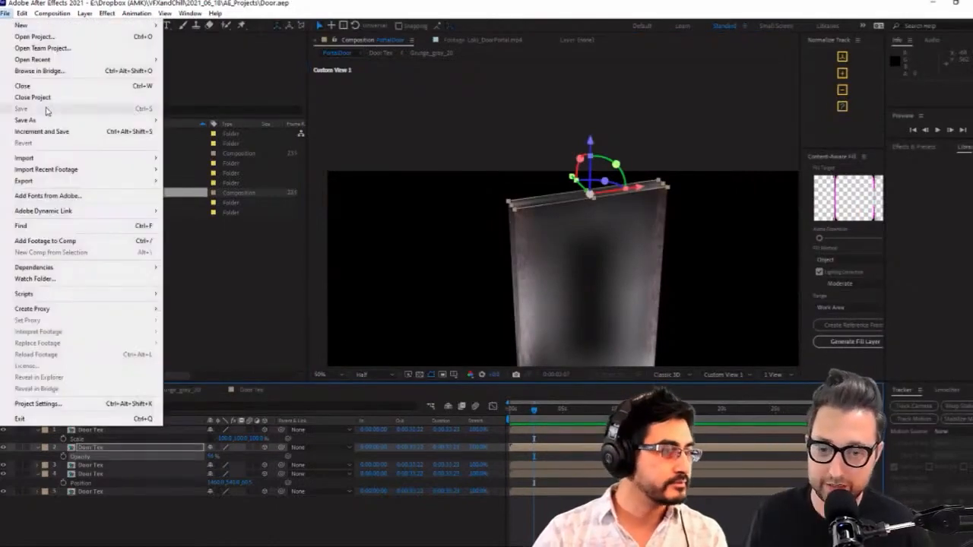
{"action": "left_click", "coordinate": [321, 496]}
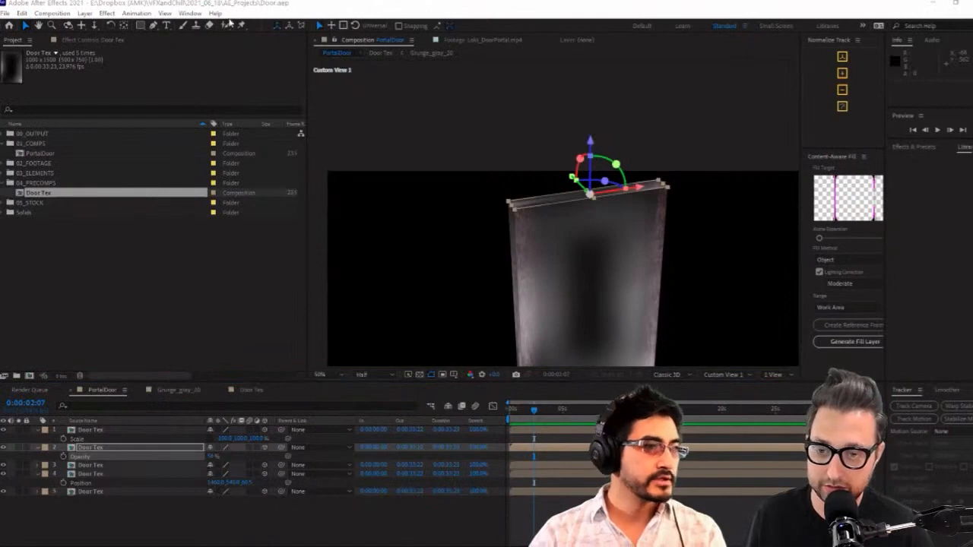
Pre-compose all five Door Tex layers into Pre-comp 1, moving all attributes into the new composition
{"action": "left_click", "coordinate": [161, 515]}
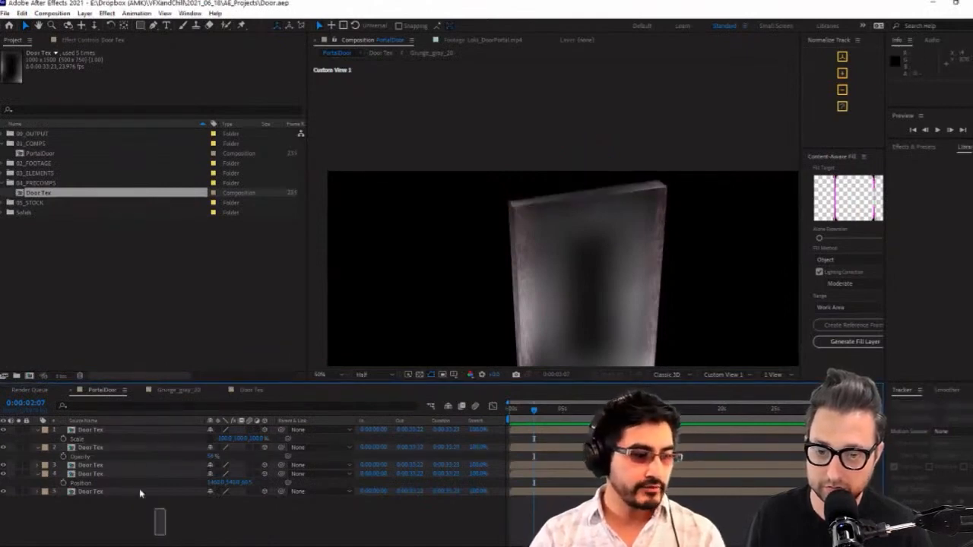
{"action": "left_click_drag", "start_coordinate": [152, 521], "coordinate": [65, 406]}
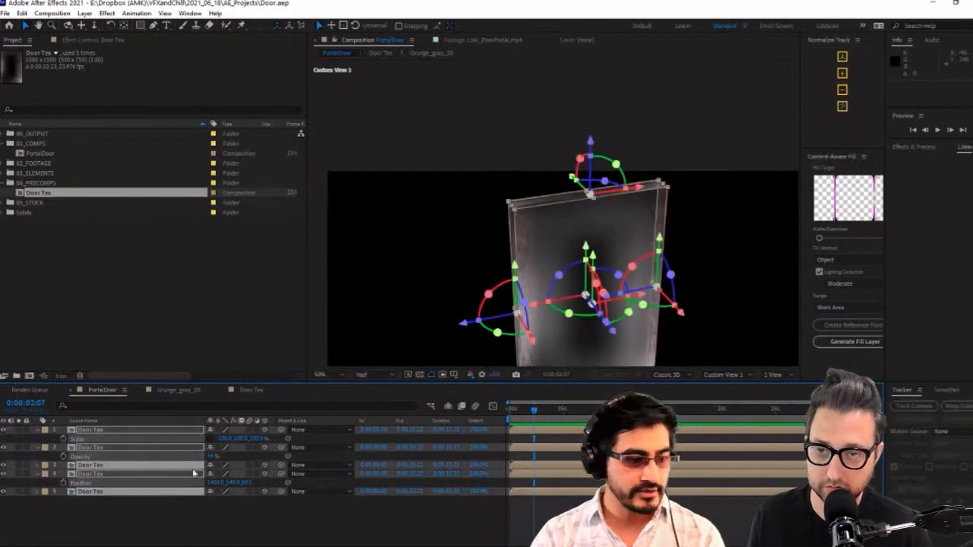
{"action": "right_click", "coordinate": [152, 452]}
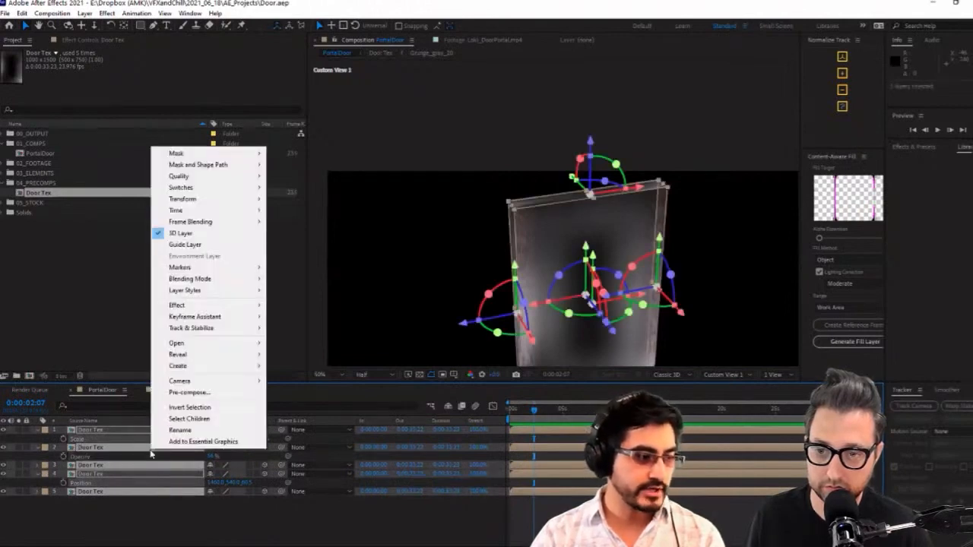
{"action": "left_click", "coordinate": [244, 392]}
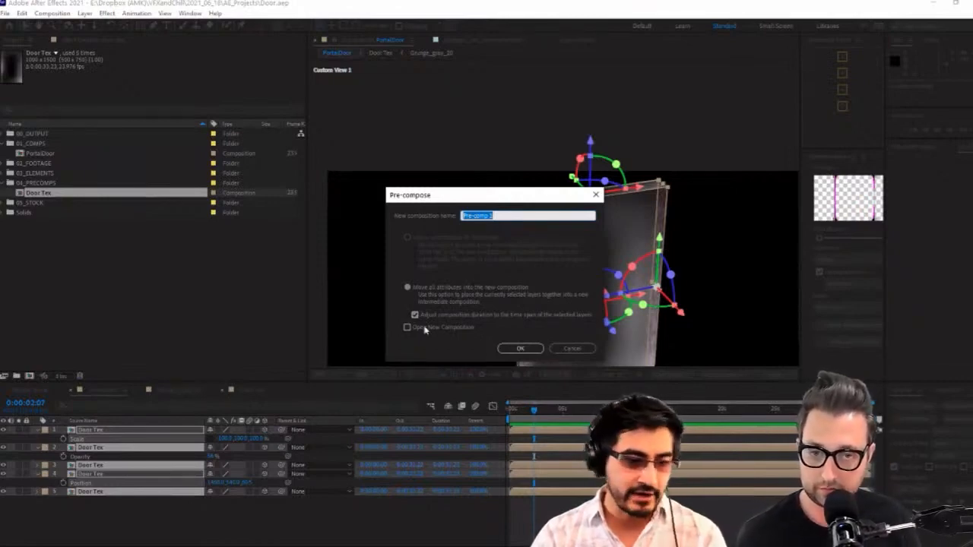
{"action": "left_click", "coordinate": [520, 348]}
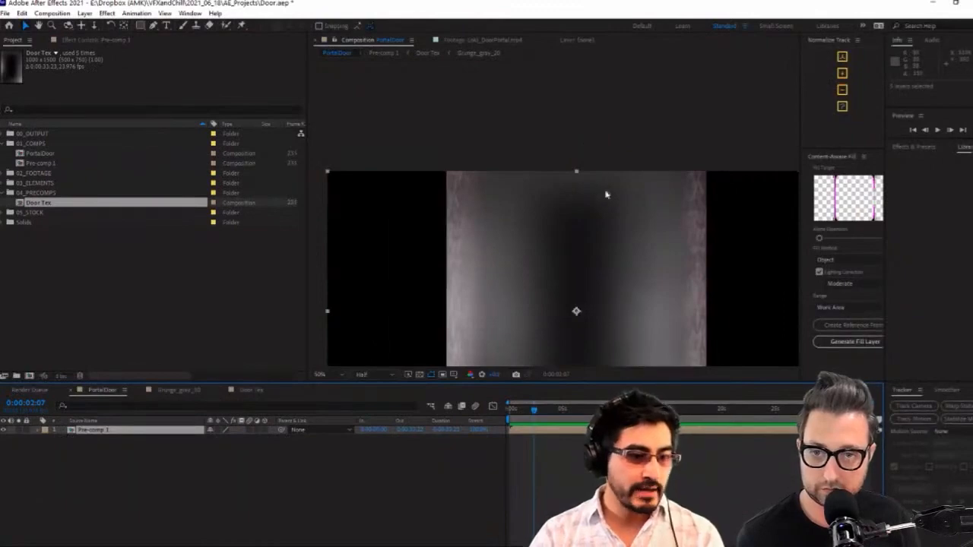
Make Pre-comp 1 a 3D layer with collapsed transformations so the door keeps its depth
{"action": "left_click", "coordinate": [393, 326]}
{"action": "left_click", "coordinate": [116, 433]}
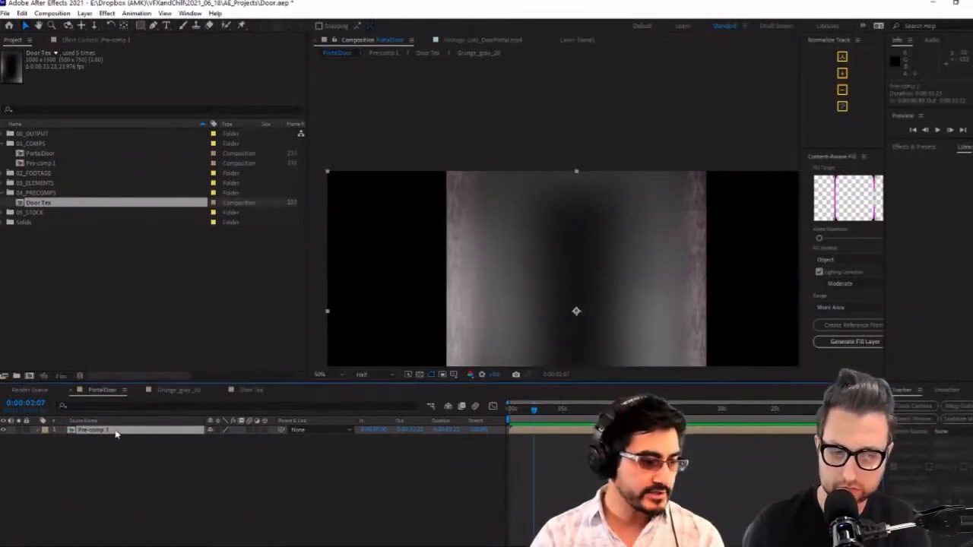
{"action": "left_click", "coordinate": [219, 430]}
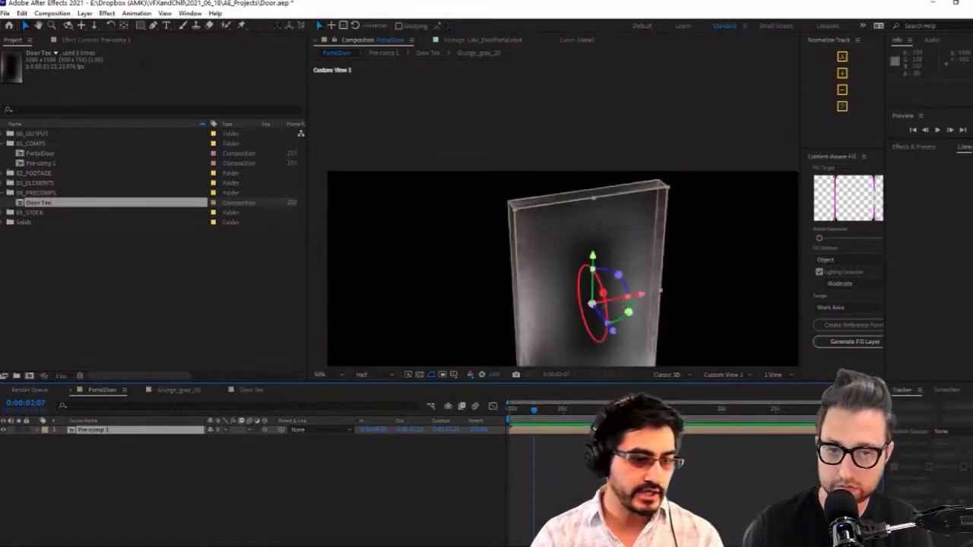
Switch to the Active Camera view and rotate Pre-comp 1 freely in 3D until the door stands at a steep angle
{"action": "key", "text": "F12"}
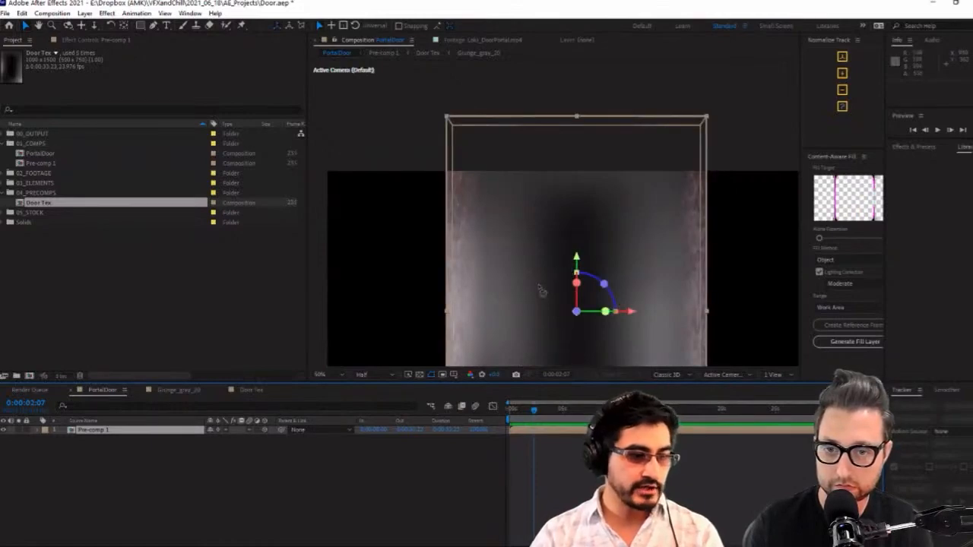
{"action": "key", "text": "w"}
{"action": "mouse_move", "coordinate": [540, 296]}
{"action": "left_mouse_down"}
{"action": "mouse_move", "coordinate": [526, 307]}
{"action": "mouse_move", "coordinate": [547, 298]}
{"action": "left_mouse_up"}
{"action": "left_click", "coordinate": [184, 431]}
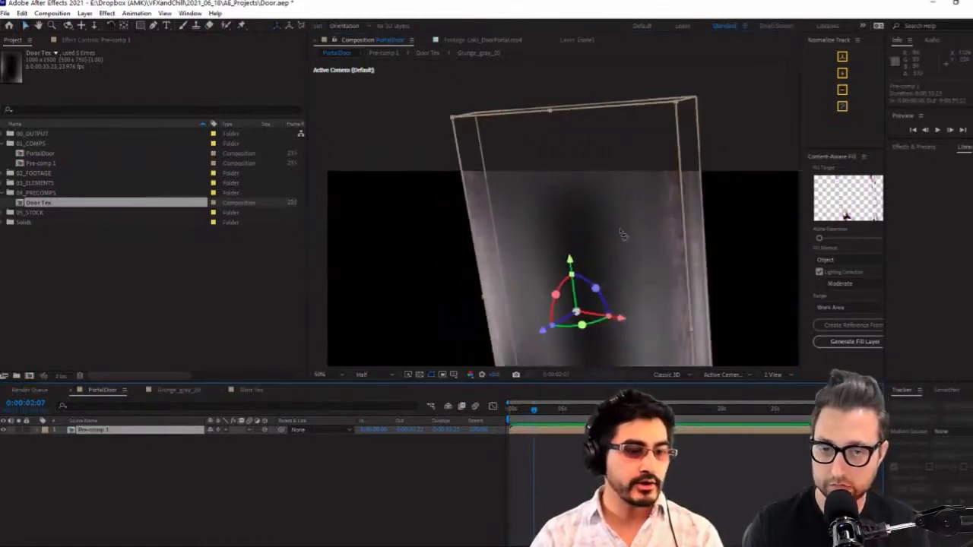
{"action": "mouse_move", "coordinate": [623, 234]}
{"action": "left_mouse_down"}
{"action": "mouse_move", "coordinate": [615, 243]}
{"action": "mouse_move", "coordinate": [636, 239]}
{"action": "mouse_move", "coordinate": [538, 208]}
{"action": "mouse_move", "coordinate": [628, 217]}
{"action": "mouse_move", "coordinate": [574, 200]}
{"action": "mouse_move", "coordinate": [643, 240]}
{"action": "mouse_move", "coordinate": [626, 238]}
{"action": "left_mouse_up"}
{"action": "key", "text": "ctrl+z"}
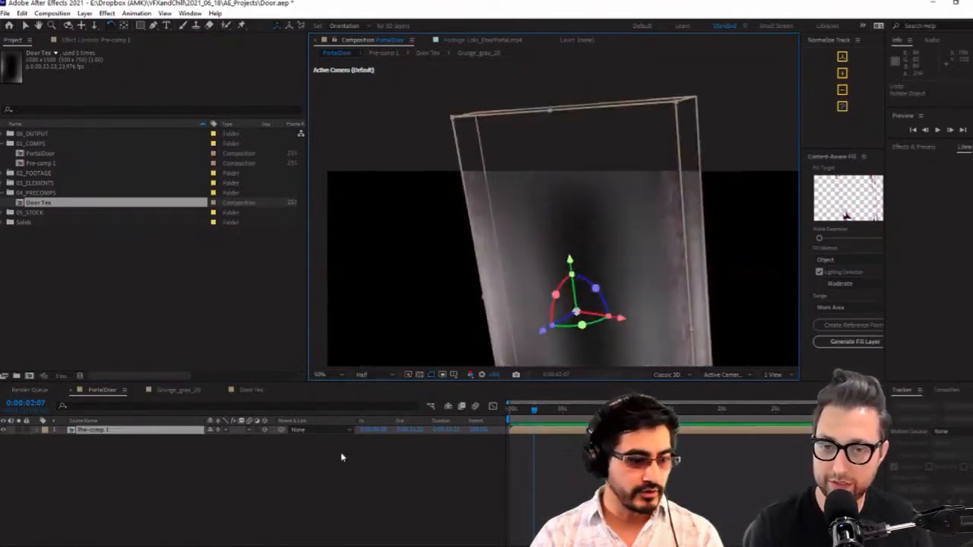
{"action": "left_click", "coordinate": [270, 456]}
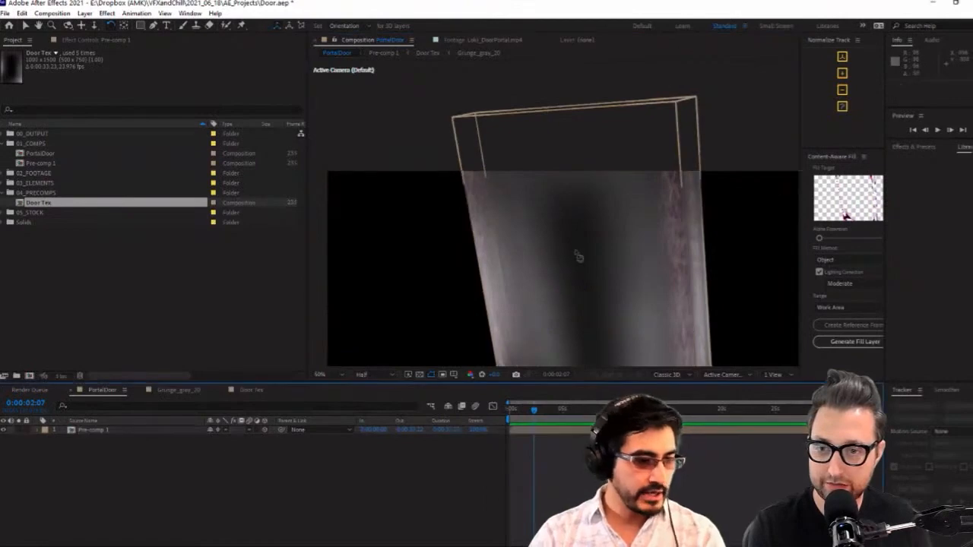
{"action": "left_click_drag", "start_coordinate": [579, 257], "coordinate": [361, 416]}
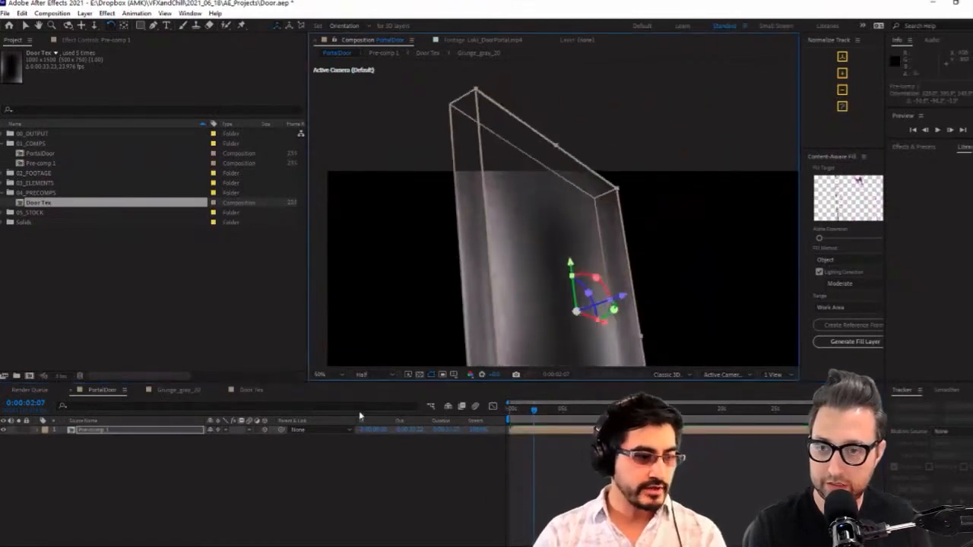
Apply the CC Toner effect to the Grunge_gray_20 layer in the Door Tex composition
{"action": "left_click", "coordinate": [178, 390]}
{"action": "left_click", "coordinate": [251, 390]}
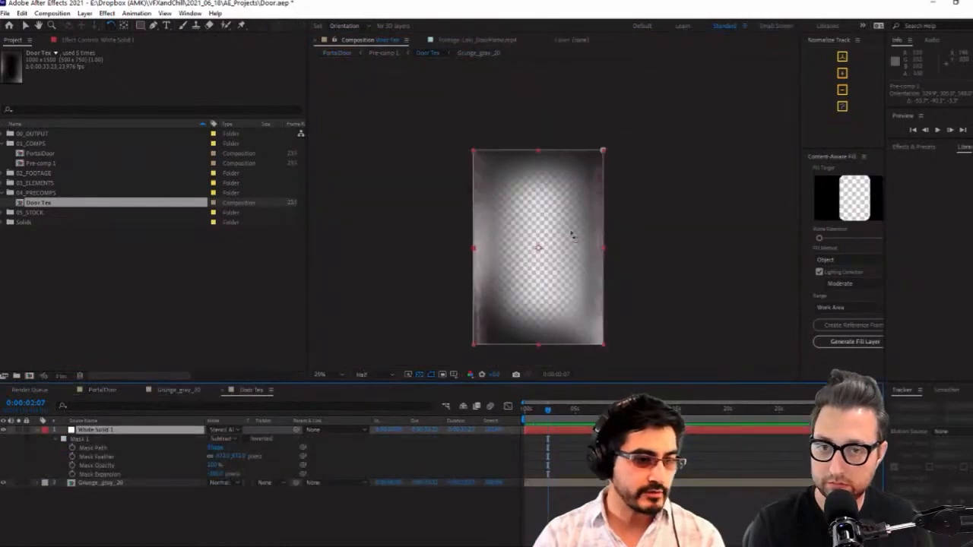
{"action": "left_click", "coordinate": [111, 482]}
{"action": "key", "text": "period"}
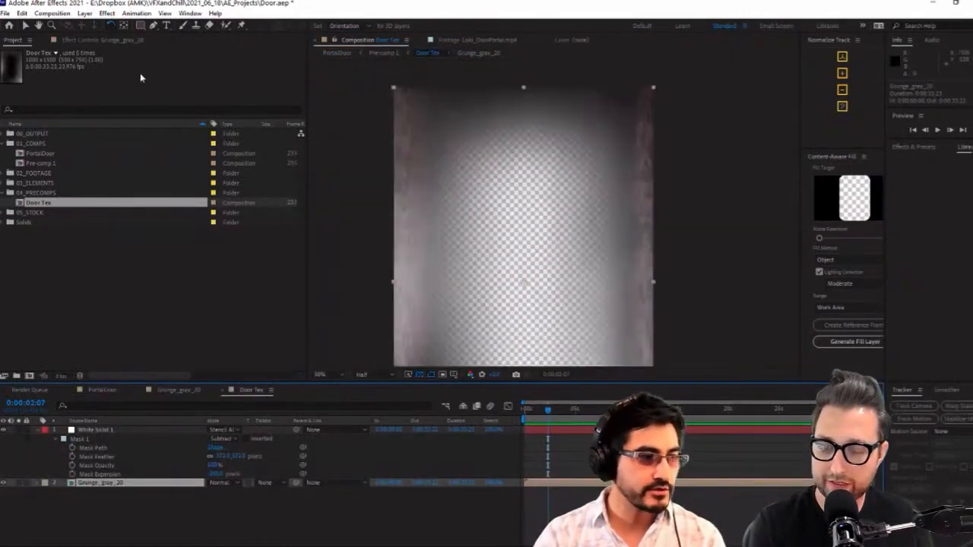
{"action": "left_click", "coordinate": [95, 41]}
{"action": "key", "text": "ctrl+space"}
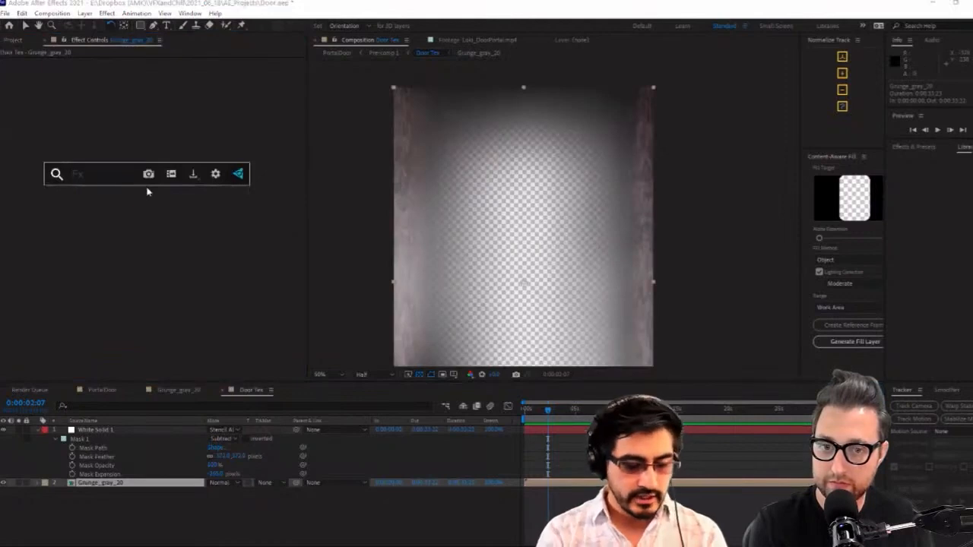
{"action": "type", "text": "cc ton"}
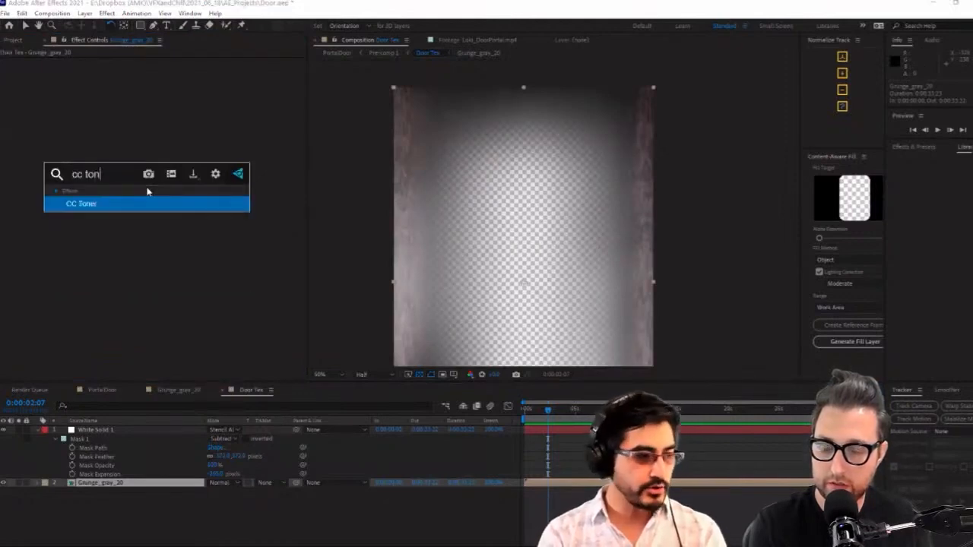
{"action": "left_click", "coordinate": [76, 207]}
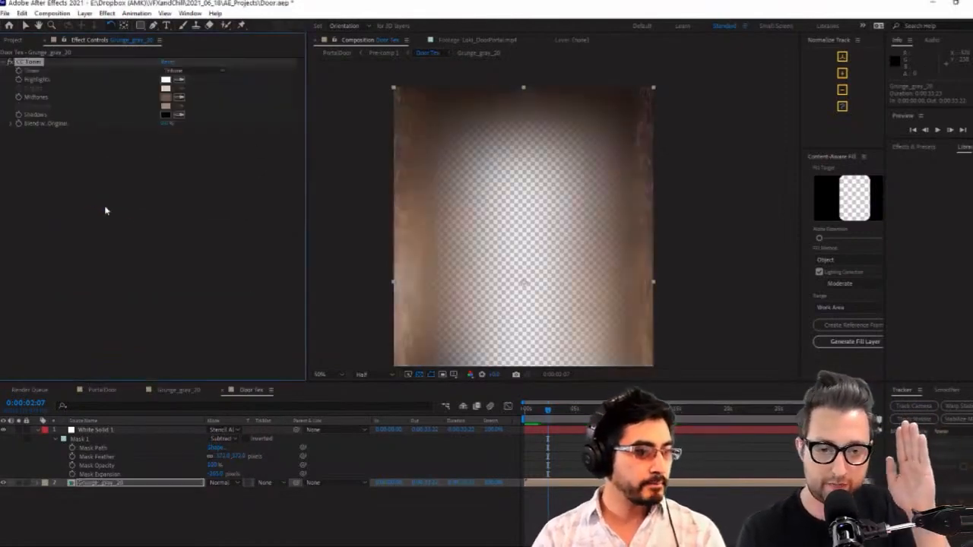
Try a bright orange for CC Toner's midtones and check the tinted door in the PortalDoor composition
{"action": "left_click", "coordinate": [166, 97]}
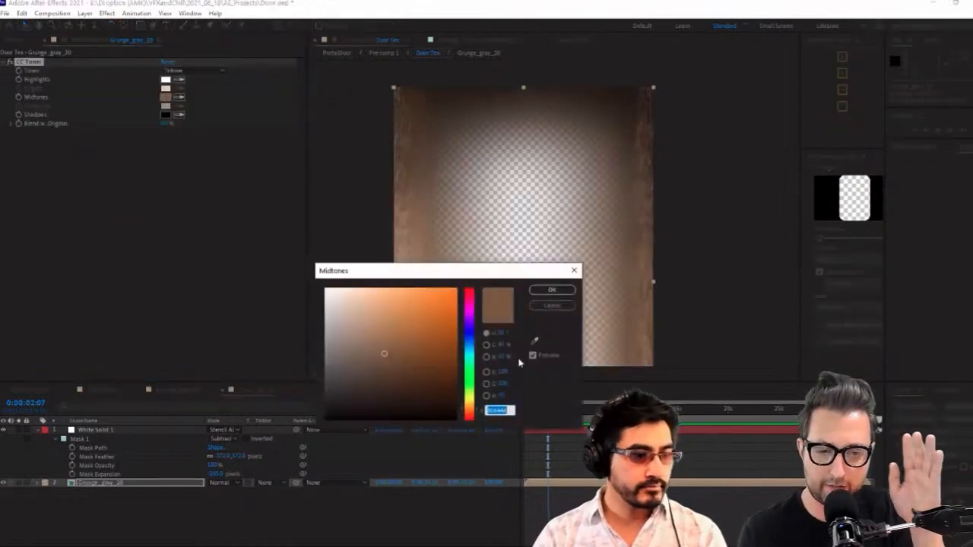
{"action": "left_click", "coordinate": [435, 302]}
{"action": "left_click_drag", "start_coordinate": [457, 276], "coordinate": [413, 299]}
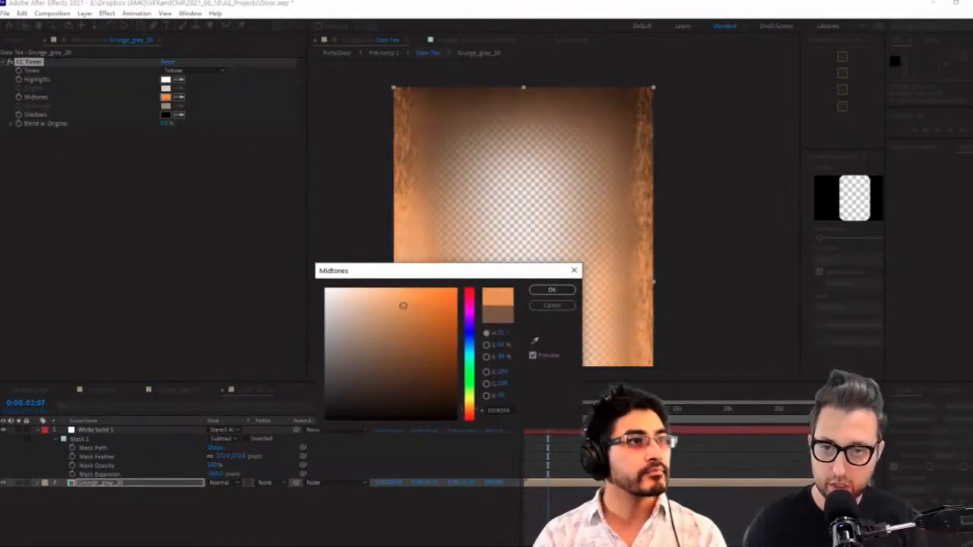
{"action": "left_click", "coordinate": [552, 290]}
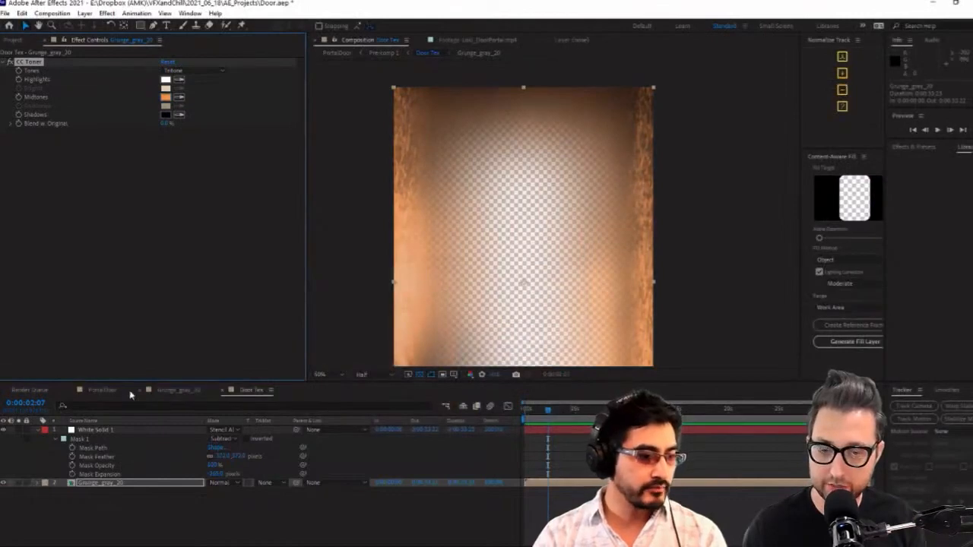
{"action": "left_click", "coordinate": [107, 389]}
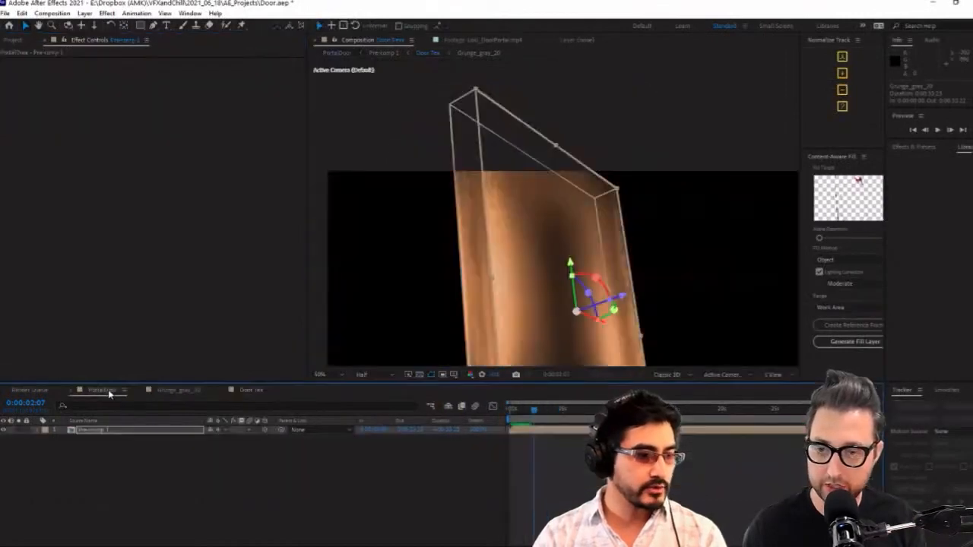
Recolour CC Toner's midtones to a muted khaki brown on the Grunge_gray_20 layer in the Door Tex composition
{"action": "left_click", "coordinate": [251, 390]}
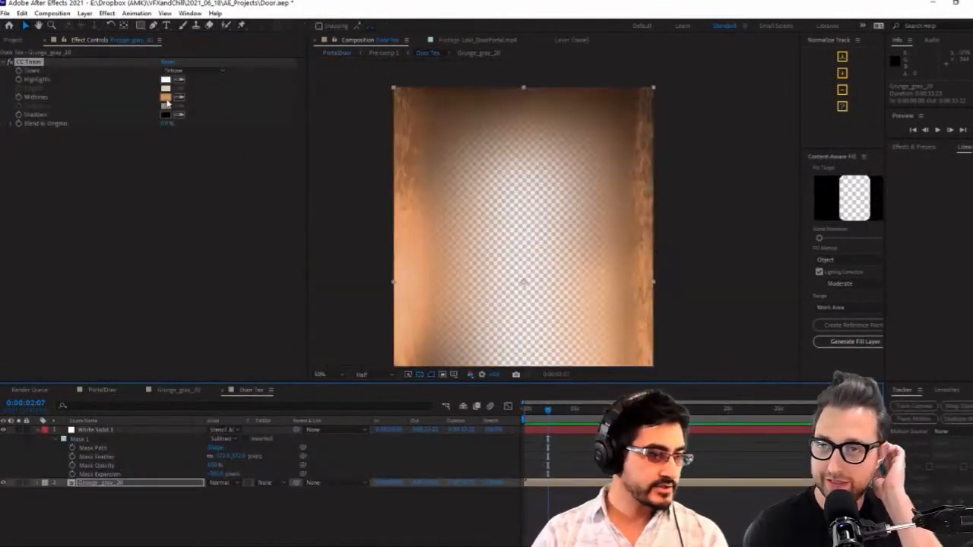
{"action": "left_click", "coordinate": [164, 98]}
{"action": "left_click_drag", "start_coordinate": [402, 306], "coordinate": [375, 344]}
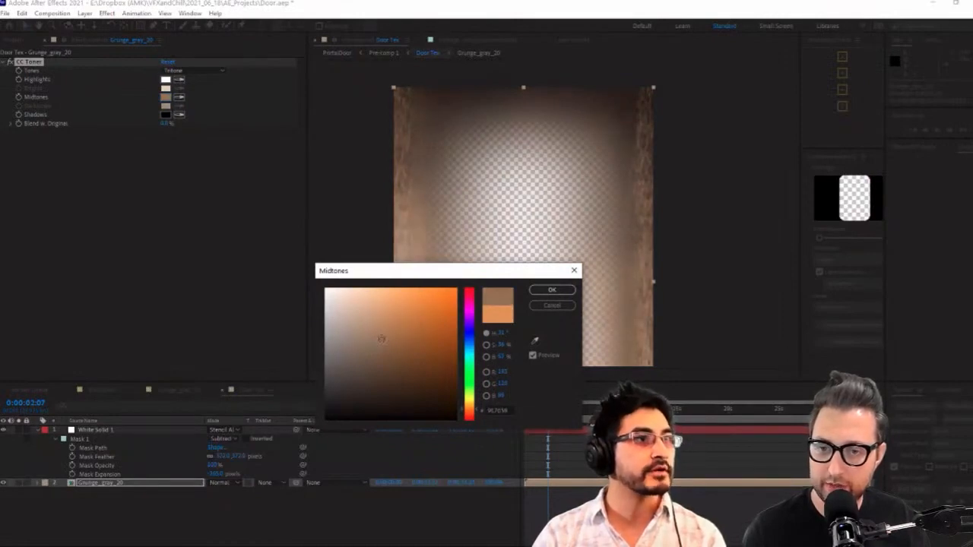
{"action": "left_click_drag", "start_coordinate": [477, 411], "coordinate": [475, 409]}
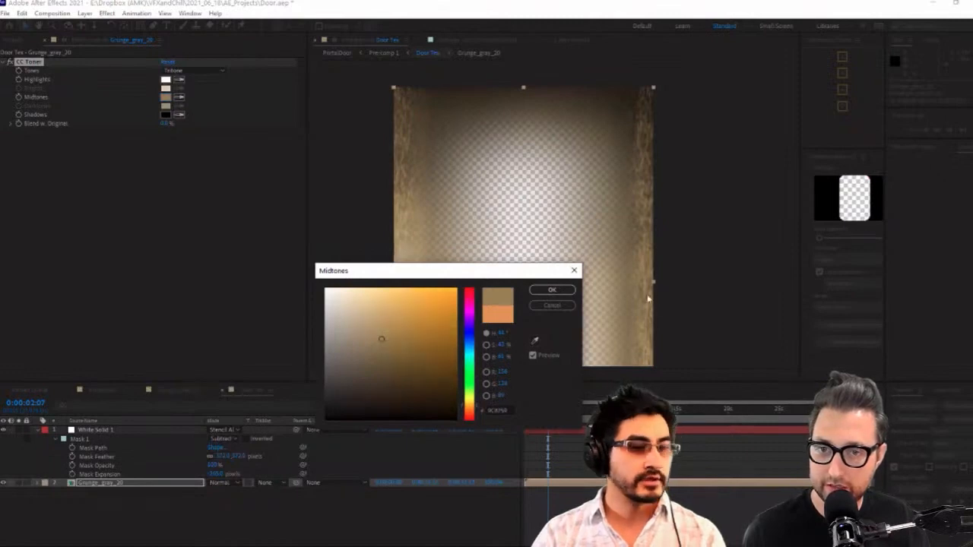
{"action": "left_click", "coordinate": [562, 290]}
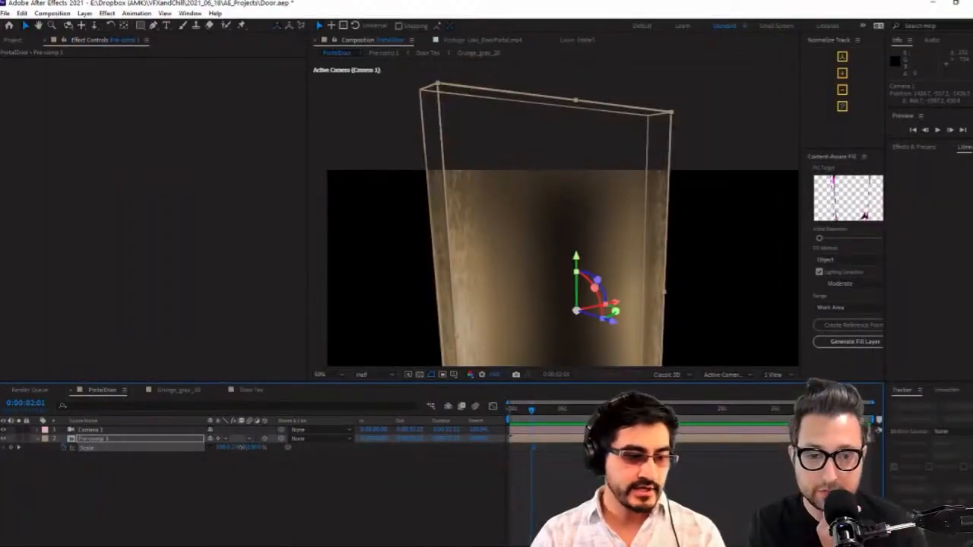
Keyframe Pre-comp 1's Scale, flattening its height to a thin slab at 0:00:02:01 and setting width and depth to 0 at 0:00:01:17
{"action": "left_click_drag", "start_coordinate": [242, 450], "coordinate": [202, 459]}
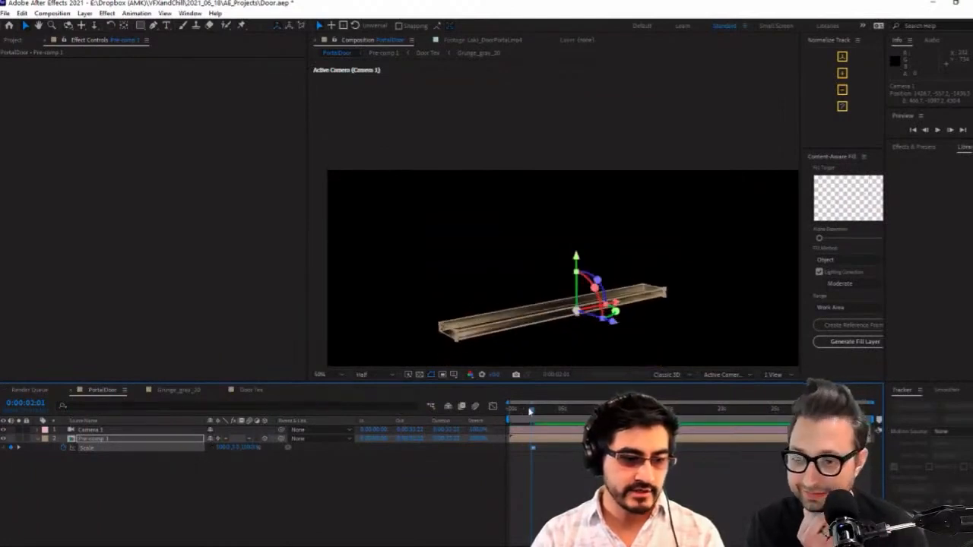
{"action": "left_click", "coordinate": [223, 449]}
{"action": "type", "text": "0"}
{"action": "left_click", "coordinate": [237, 481]}
{"action": "left_click", "coordinate": [240, 449]}
{"action": "type", "text": "0"}
{"action": "left_click", "coordinate": [250, 486]}
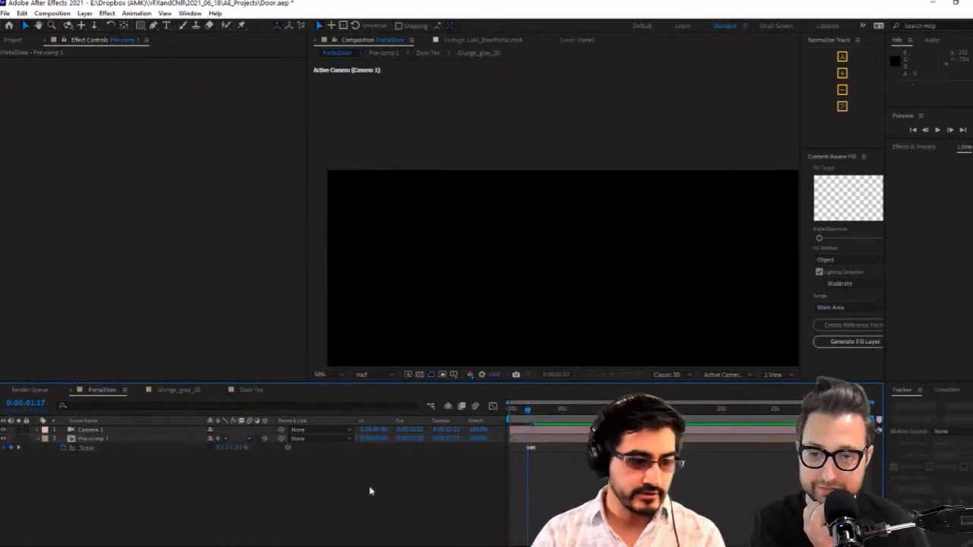
Move the last Scale keyframe of Pre-comp 1 later in time and apply Easy Ease to all three keyframes
{"action": "key", "text": "equal"}
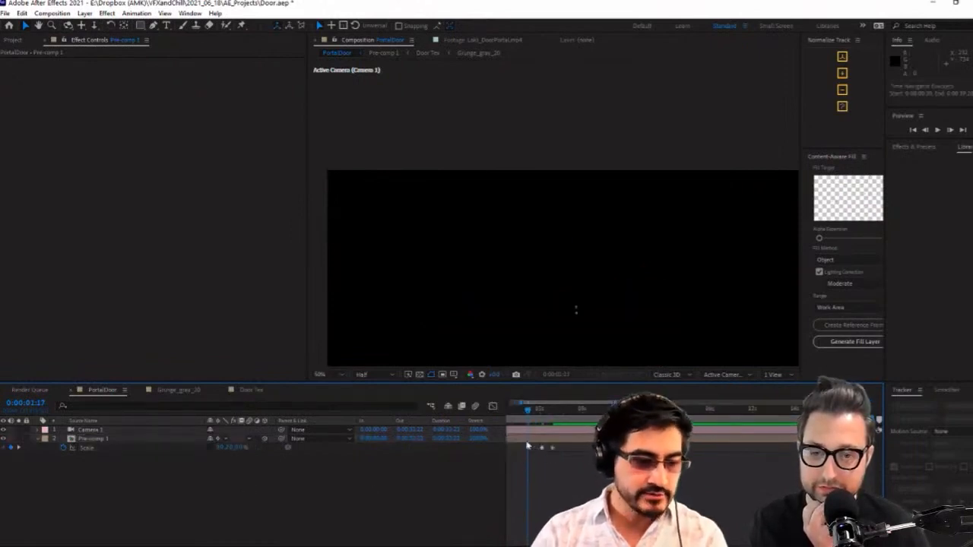
{"action": "left_click", "coordinate": [552, 448]}
{"action": "left_click_drag", "start_coordinate": [554, 450], "coordinate": [566, 450]}
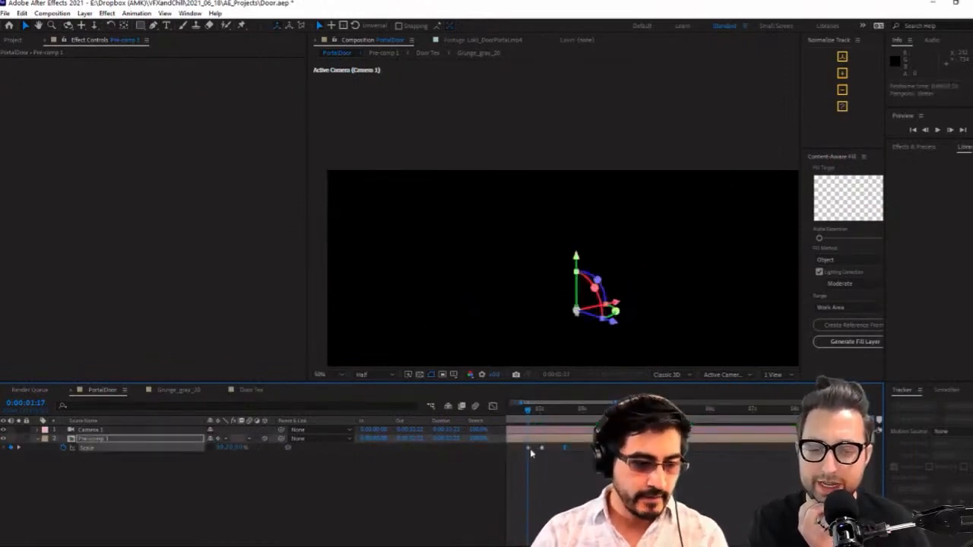
{"action": "left_click", "coordinate": [528, 449], "text": "shift"}
{"action": "left_click", "coordinate": [541, 449], "text": "shift"}
{"action": "key", "text": "F9"}
{"action": "left_click", "coordinate": [560, 469]}
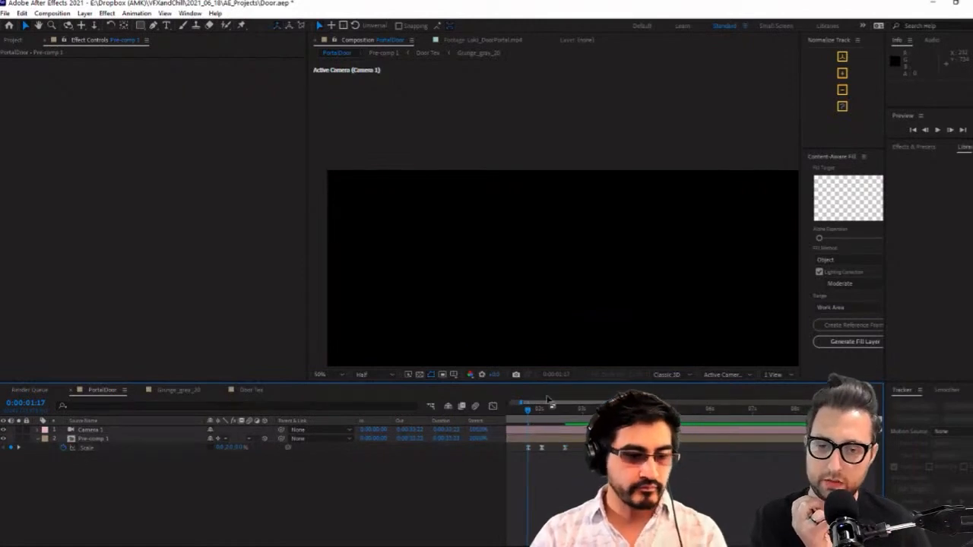
Preview the door's opening animation across its Scale keyframes with the whole frame in view
{"action": "key", "text": "comma"}
{"action": "key", "text": "comma"}
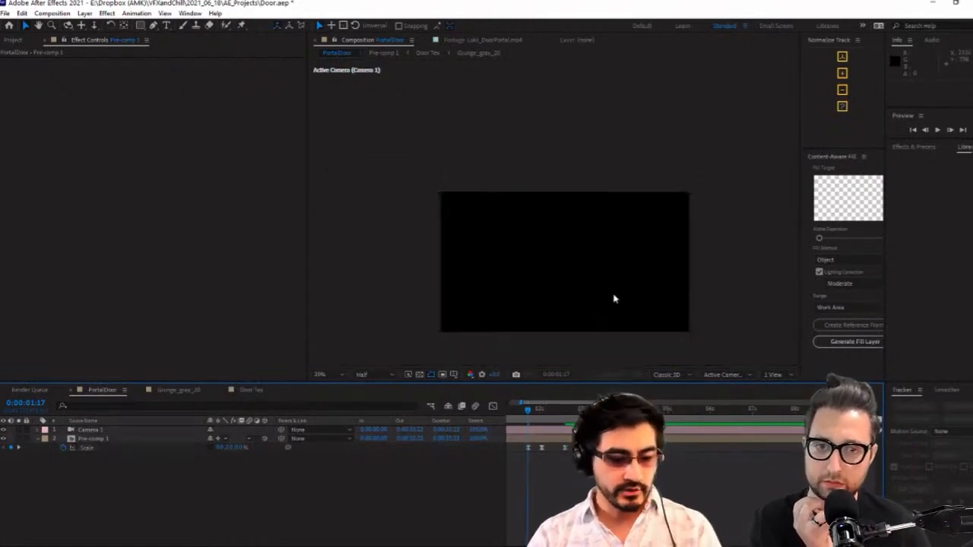
{"action": "left_click", "coordinate": [938, 131]}
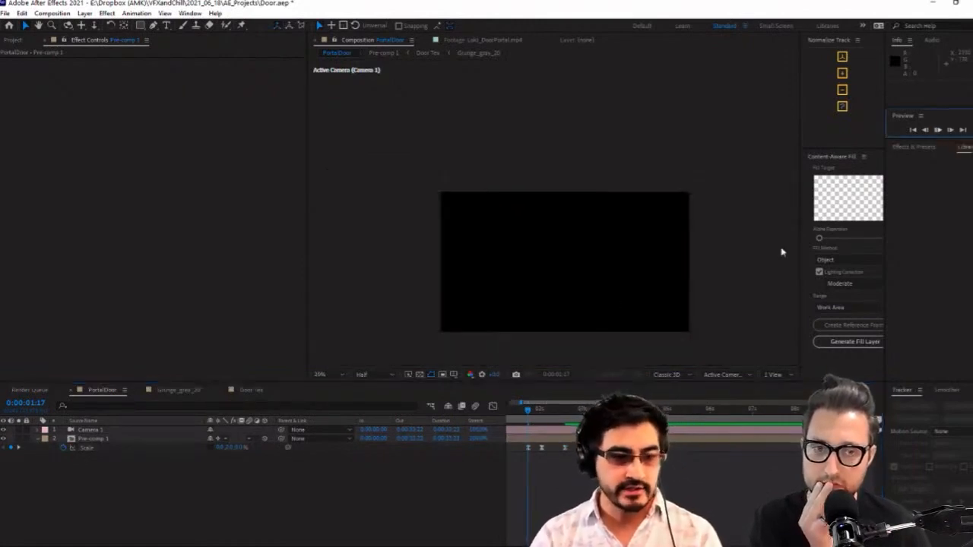
{"action": "key", "text": "space"}
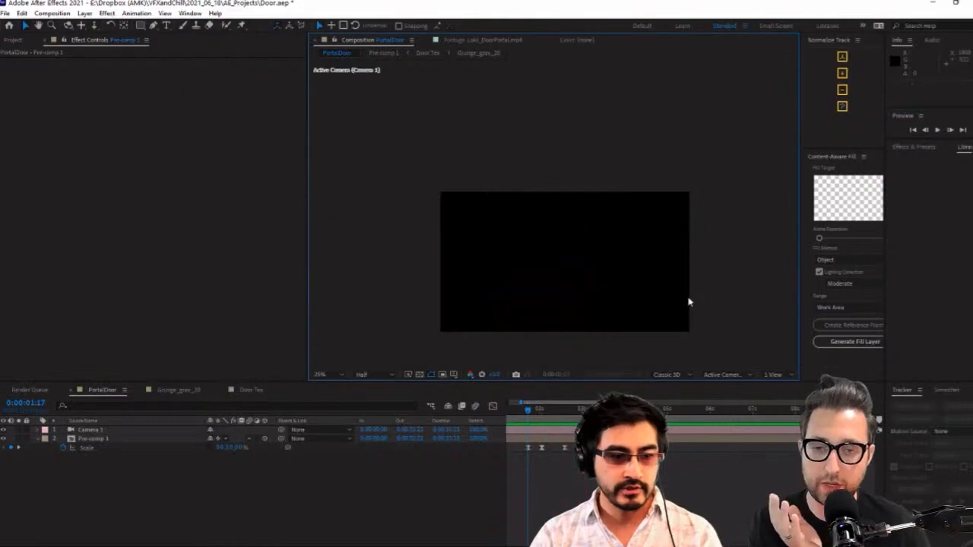
{"action": "left_click_drag", "start_coordinate": [536, 410], "coordinate": [572, 417]}
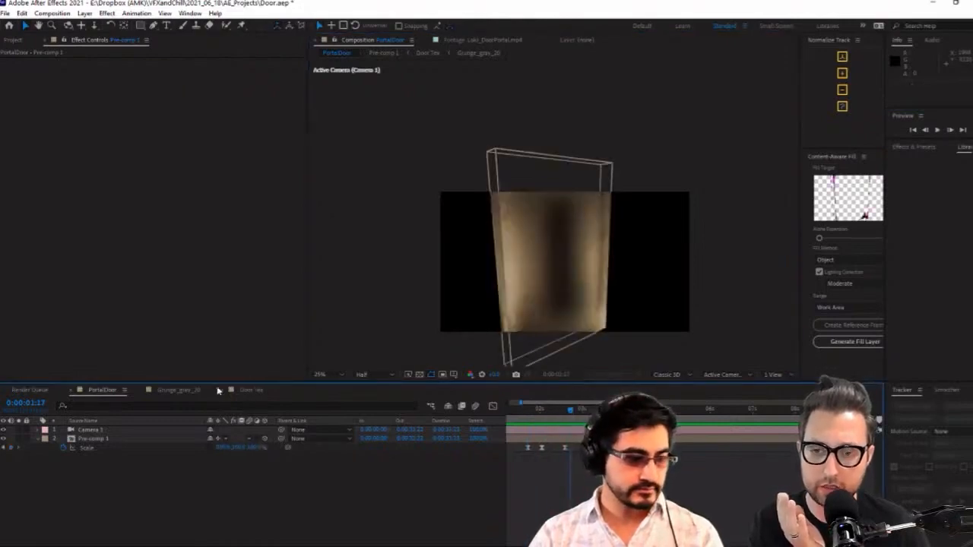
{"action": "left_click_drag", "start_coordinate": [570, 411], "coordinate": [547, 420]}
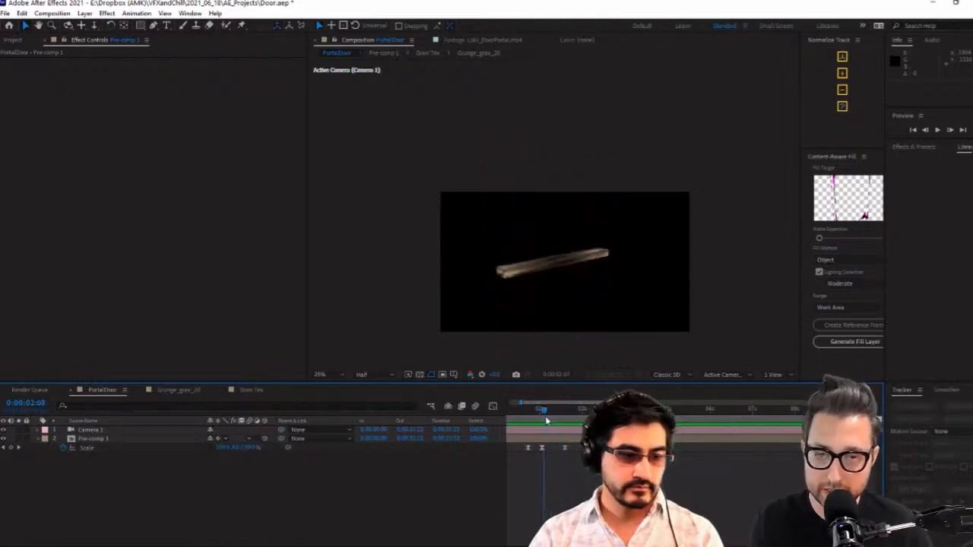
Orbit Camera 1 around the half-open door at 0:00:02:07 until its front face and thick side are both in view
{"action": "scroll", "coordinate": [523, 297], "scroll_direction": "up", "scroll_amount": 2}
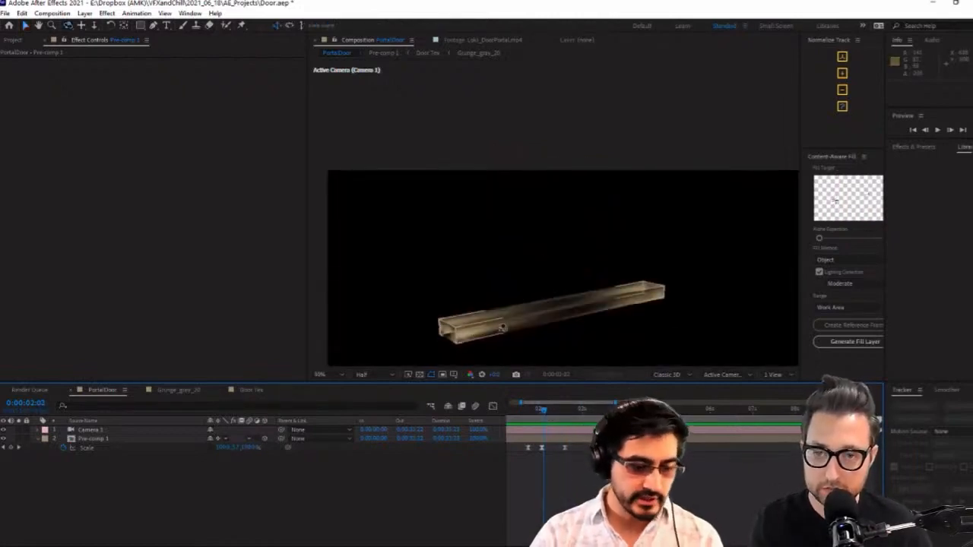
{"action": "left_click_drag", "start_coordinate": [502, 329], "coordinate": [543, 314]}
{"action": "mouse_move", "coordinate": [544, 413]}
{"action": "left_mouse_down"}
{"action": "mouse_move", "coordinate": [532, 408]}
{"action": "mouse_move", "coordinate": [553, 408]}
{"action": "left_mouse_up"}
{"action": "scroll", "coordinate": [591, 326], "scroll_direction": "down", "scroll_amount": 2}
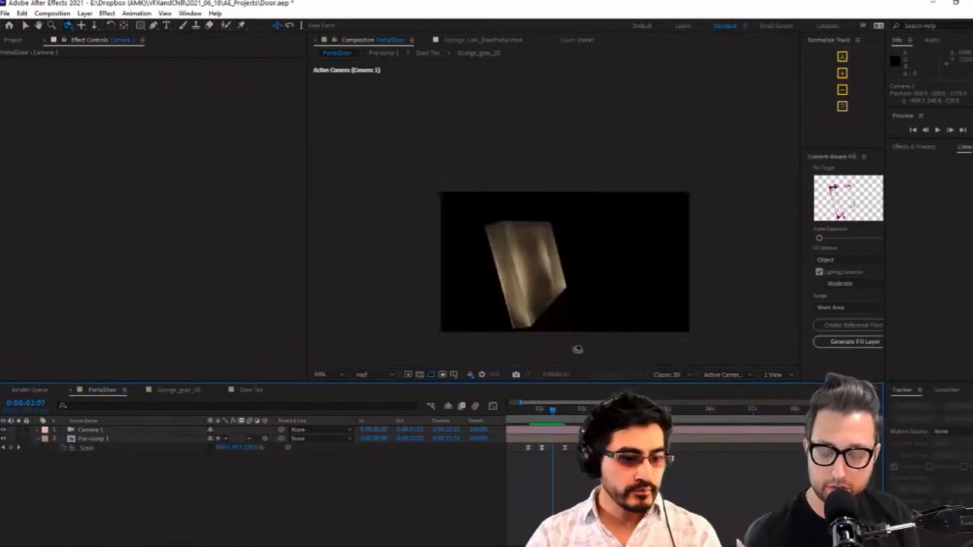
{"action": "left_click", "coordinate": [144, 439]}
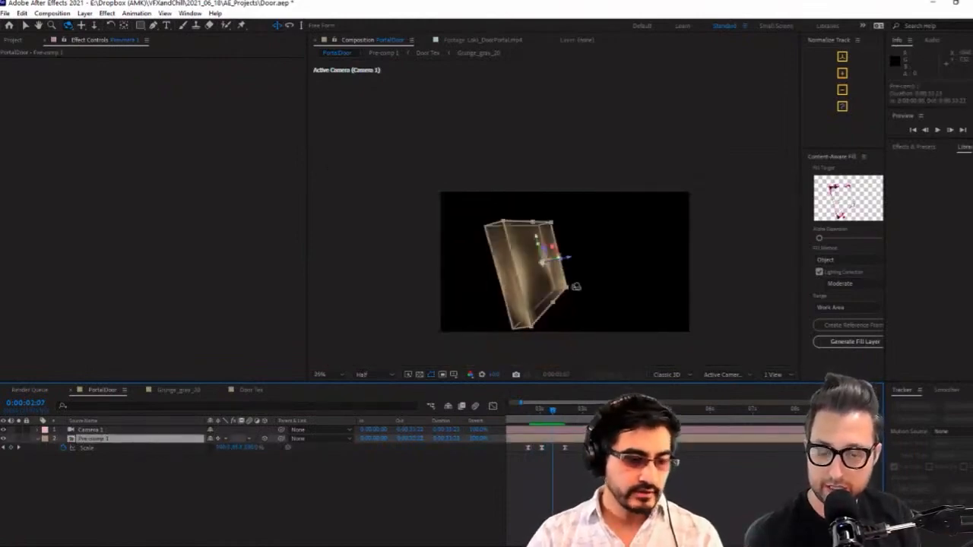
{"action": "scroll", "coordinate": [618, 294], "scroll_direction": "up", "scroll_amount": 2}
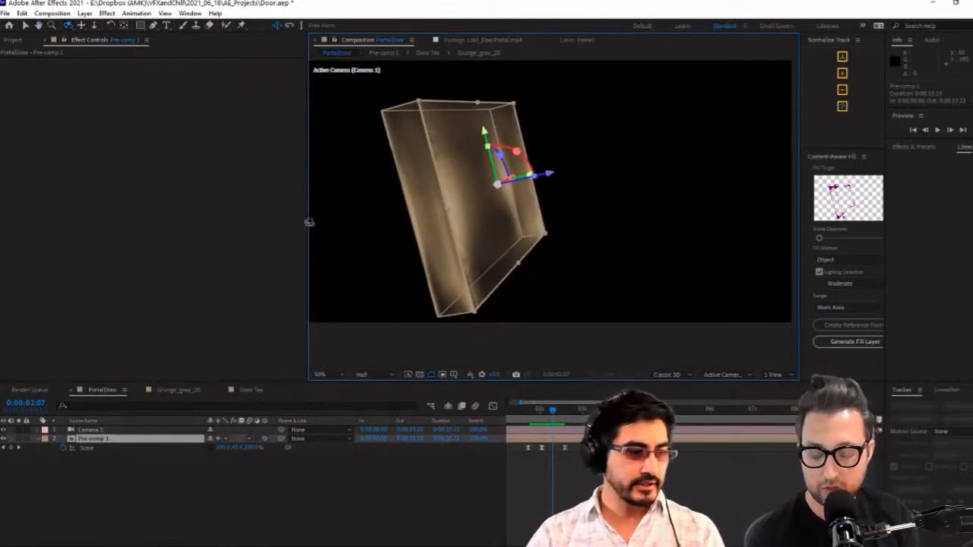
{"action": "left_click_drag", "start_coordinate": [309, 223], "coordinate": [276, 225]}
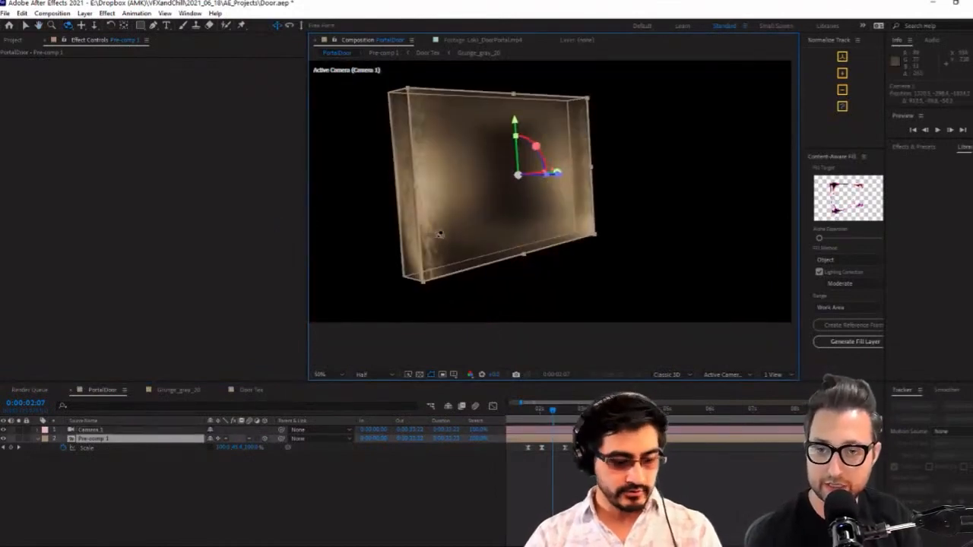
Apply the Optical Glow effect to Pre-comp 1, raise its Size to about 193, and scrub back to the start of the opening
{"action": "key", "text": "ctrl+space"}
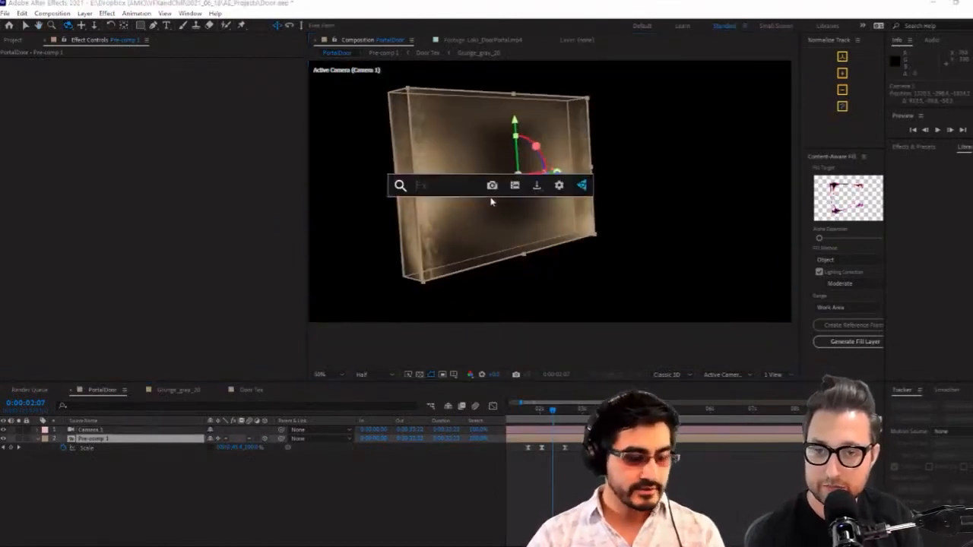
{"action": "type", "text": "opt"}
{"action": "key", "text": "Return"}
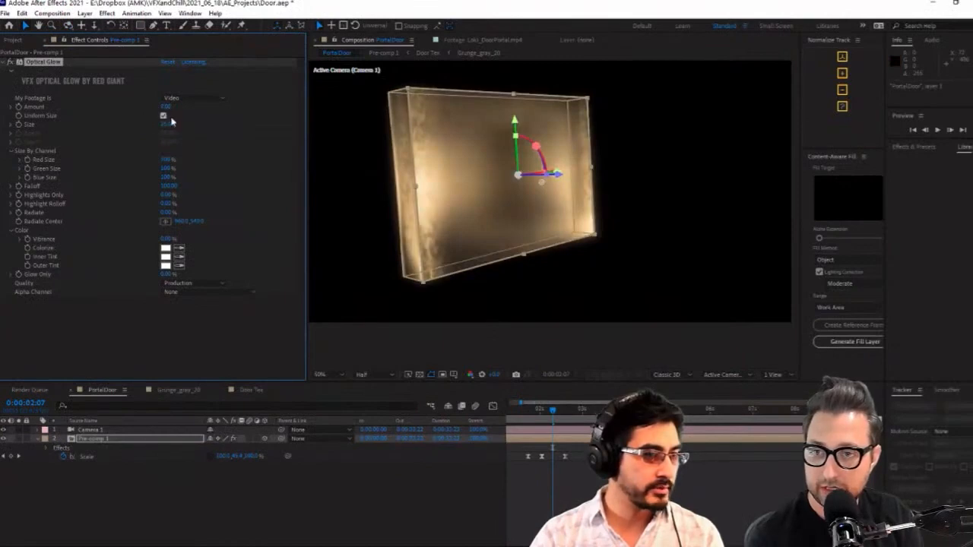
{"action": "left_click_drag", "start_coordinate": [171, 123], "coordinate": [253, 122]}
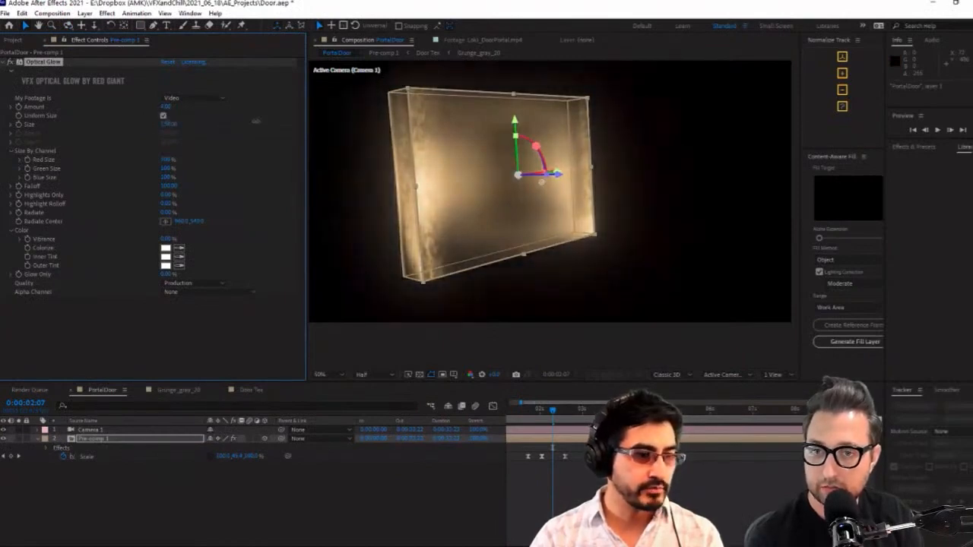
{"action": "left_click_drag", "start_coordinate": [540, 411], "coordinate": [526, 411]}
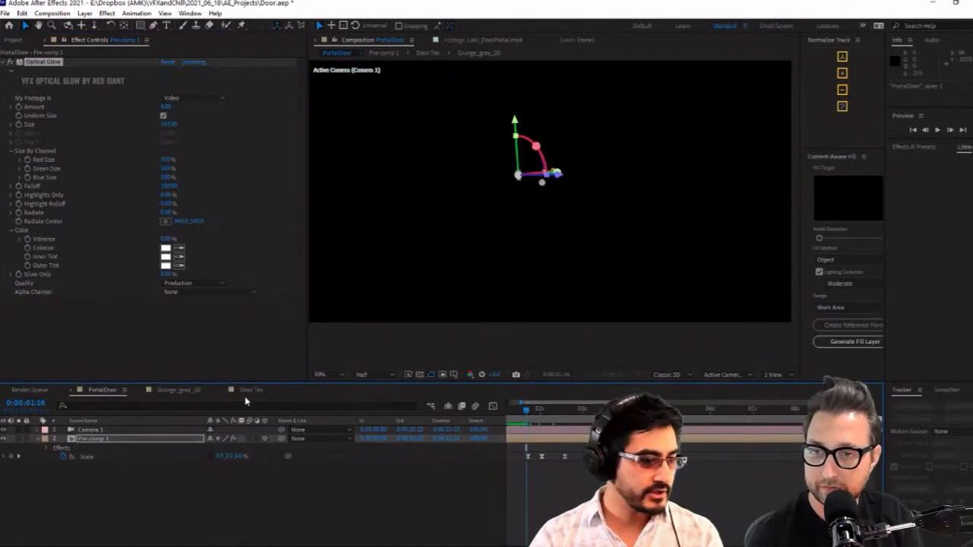
Open Pre-comp 1 from the PortalDoor composition and rename it Door3D in its composition settings
{"action": "left_click", "coordinate": [182, 390]}
{"action": "left_click", "coordinate": [94, 390]}
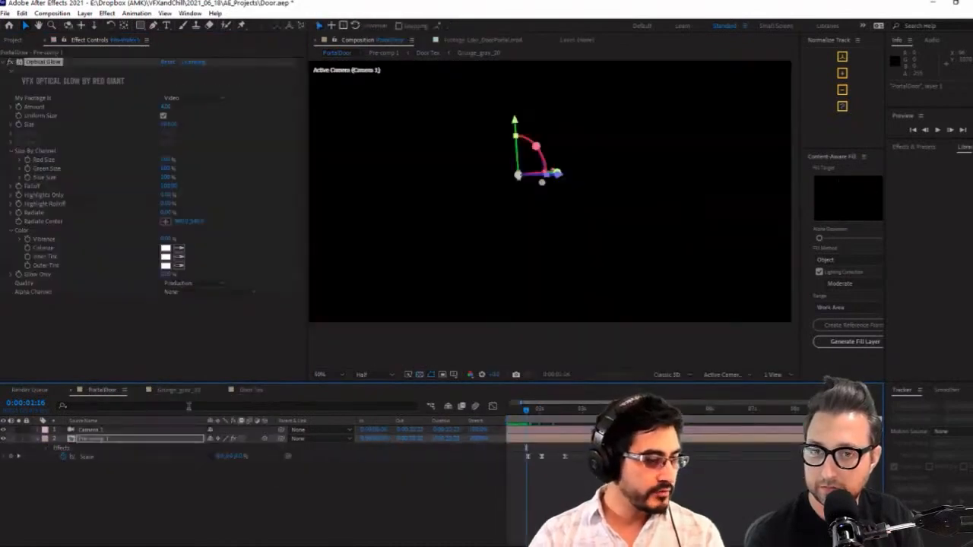
{"action": "left_click", "coordinate": [143, 444]}
{"action": "double_click", "coordinate": [128, 440]}
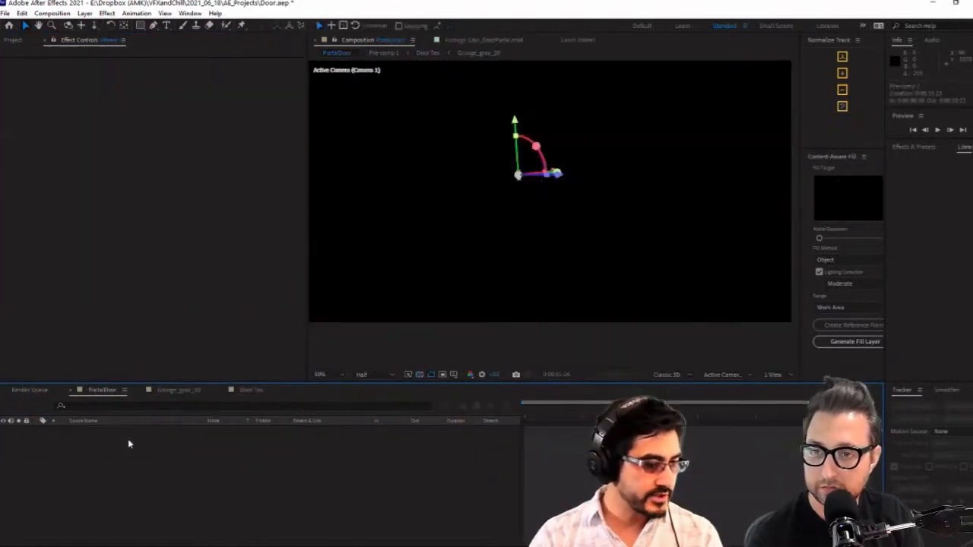
{"action": "left_click", "coordinate": [341, 391]}
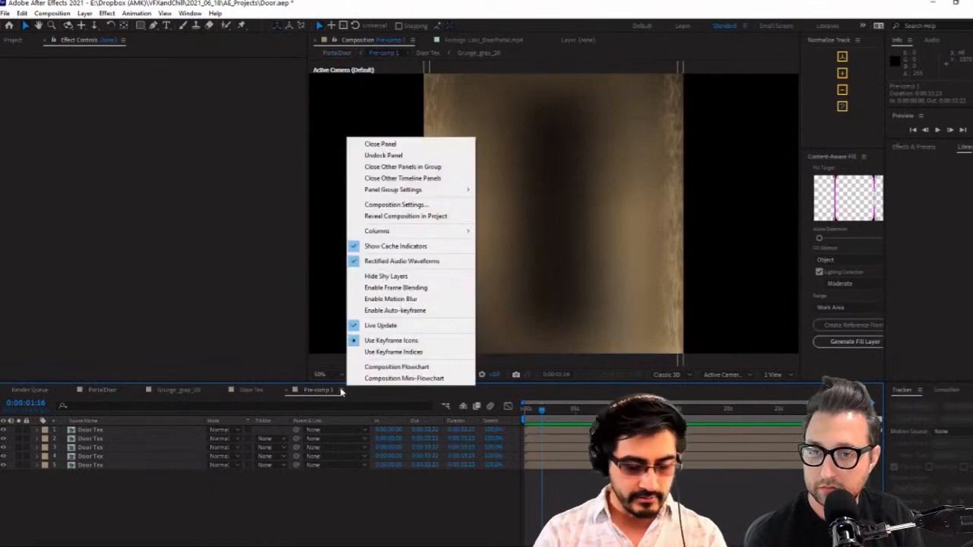
{"action": "left_click", "coordinate": [341, 393]}
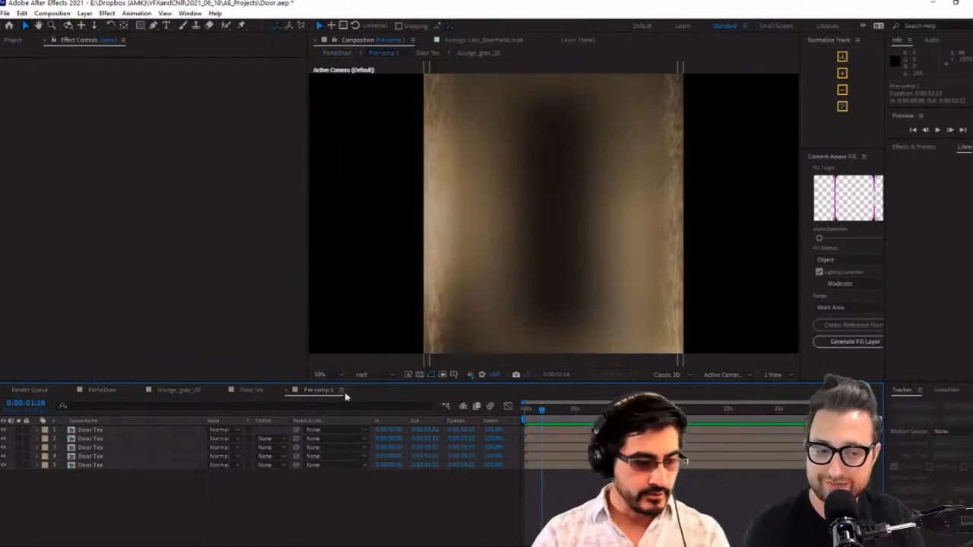
{"action": "key", "text": "ctrl+k"}
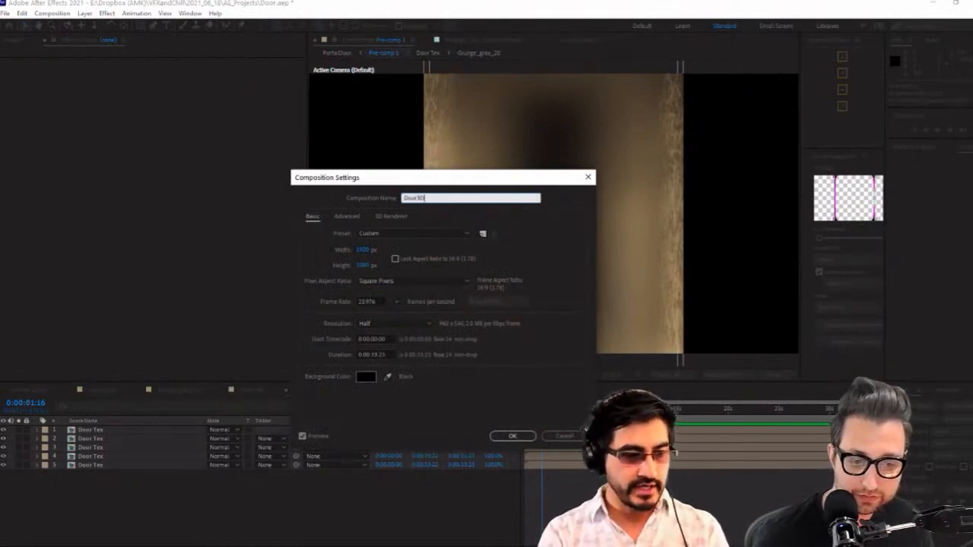
{"action": "key", "text": "Return"}
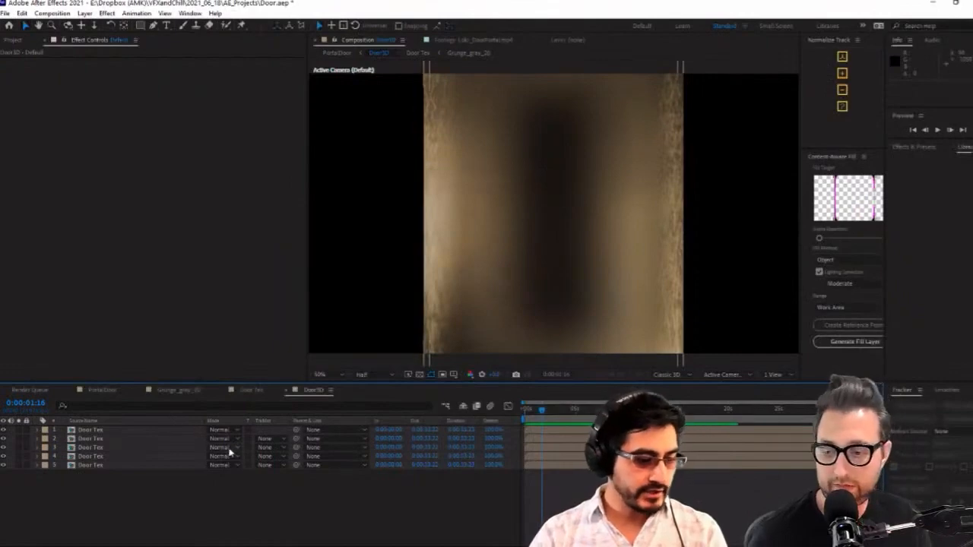
Enable motion blur for all five Door Tex layers in the Door3D composition
{"action": "key", "text": "F4"}
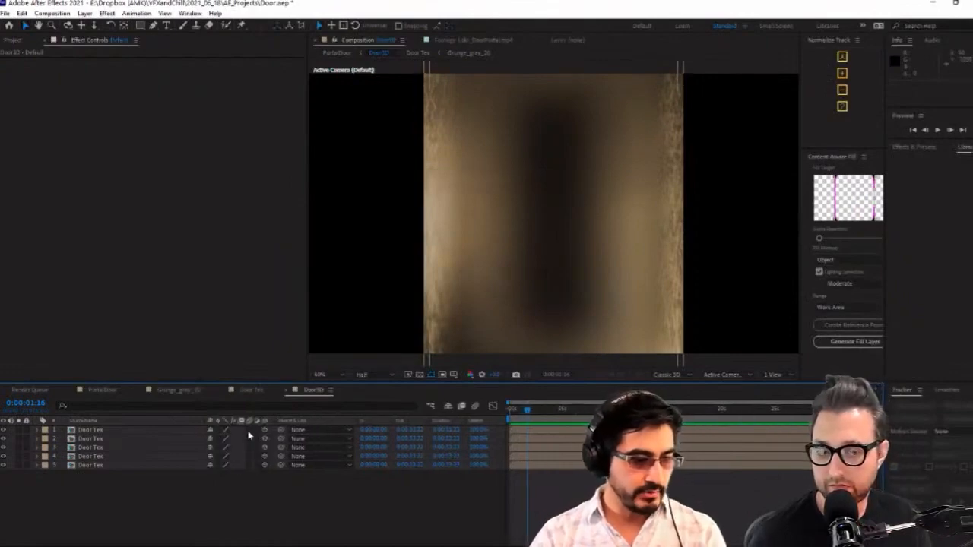
{"action": "left_click_drag", "start_coordinate": [249, 430], "coordinate": [250, 465]}
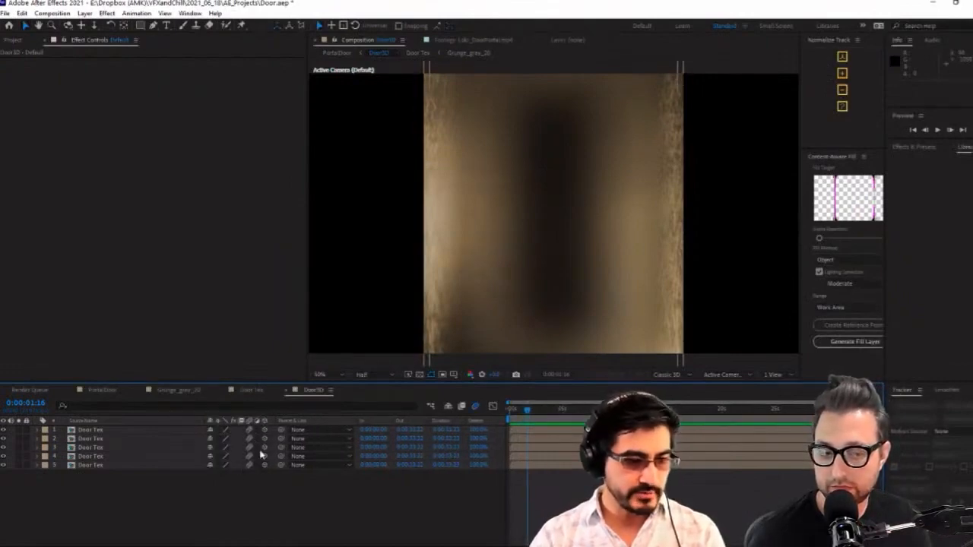
Return to the PortalDoor composition and preview the glowing door's opening with motion blur
{"action": "left_click", "coordinate": [119, 392]}
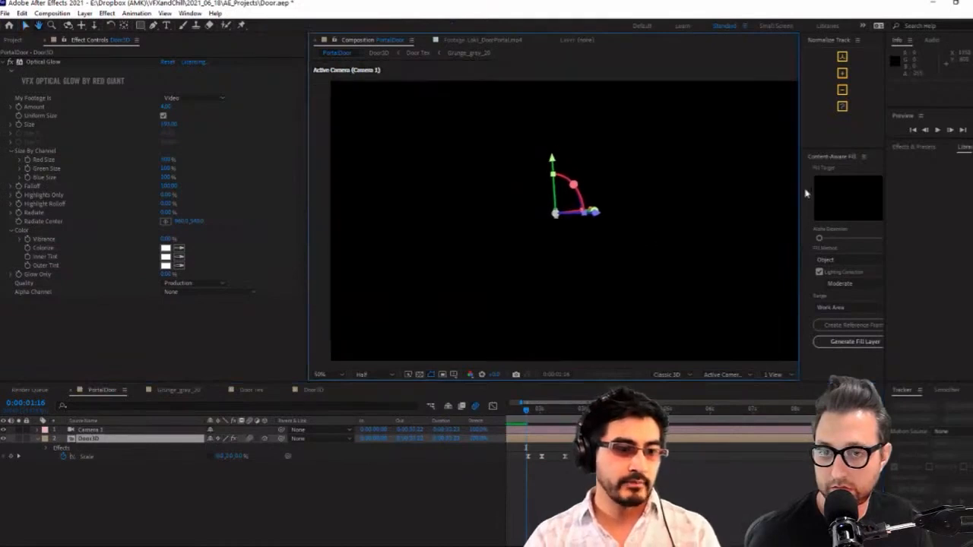
{"action": "left_click", "coordinate": [938, 131]}
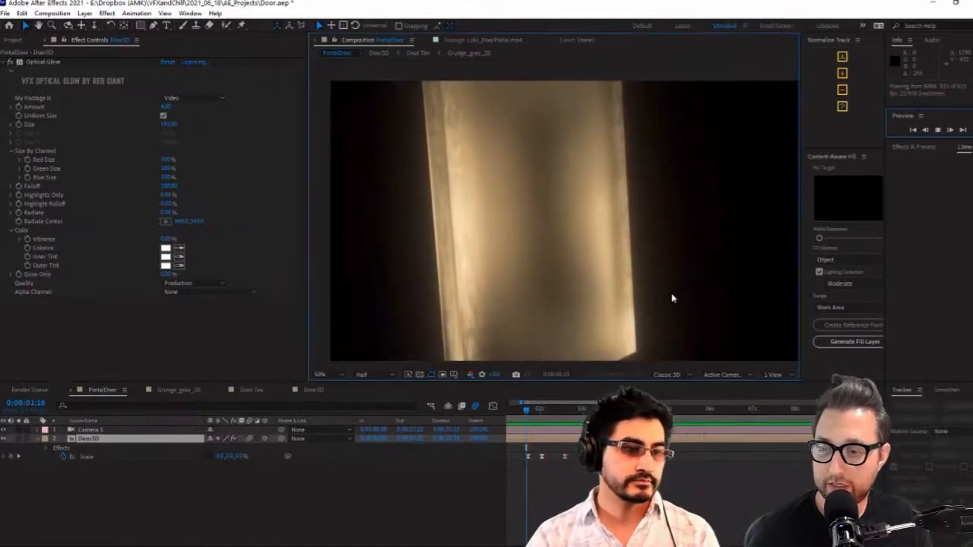
{"action": "key", "text": "space"}
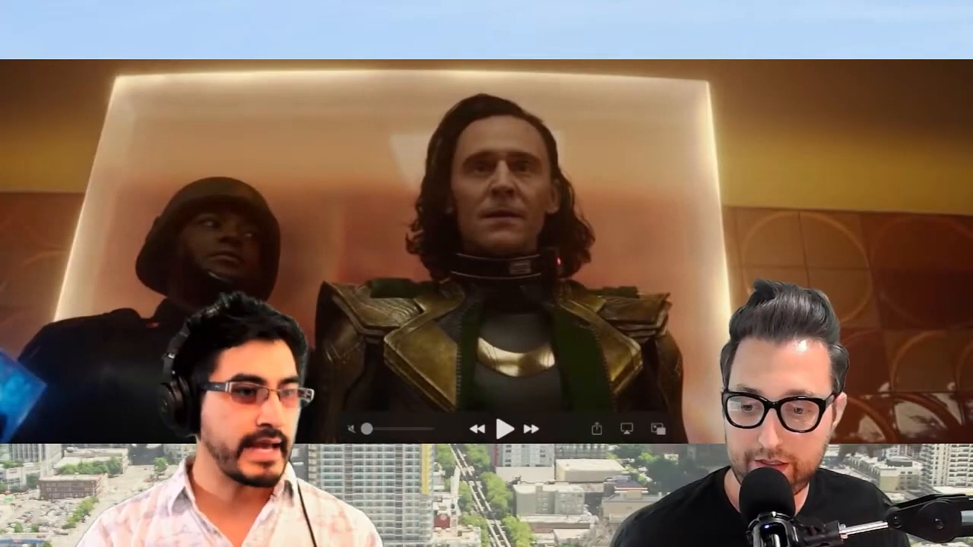
Play the Loki reference clip and pause it on the glowing door to examine its edges and refraction
{"action": "key", "text": "space"}
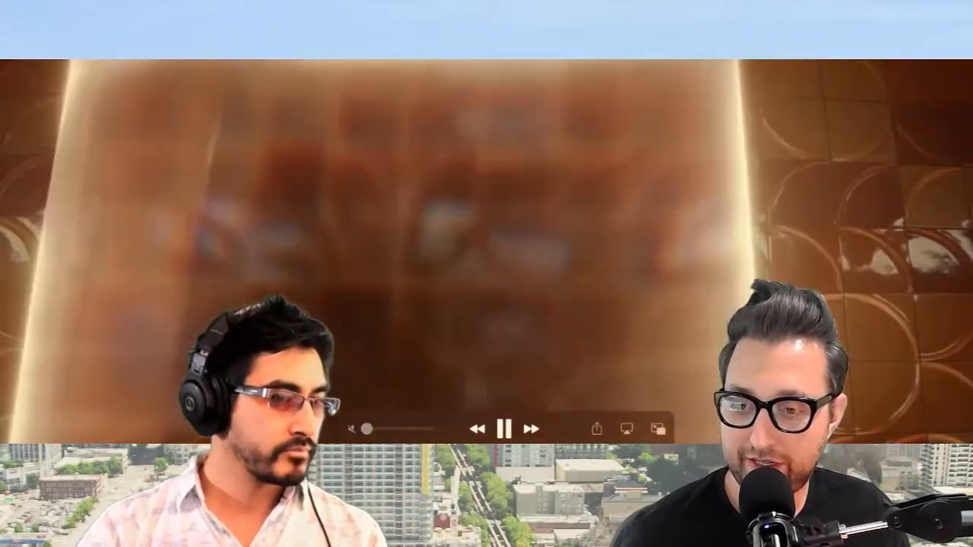
{"action": "key", "text": "space"}
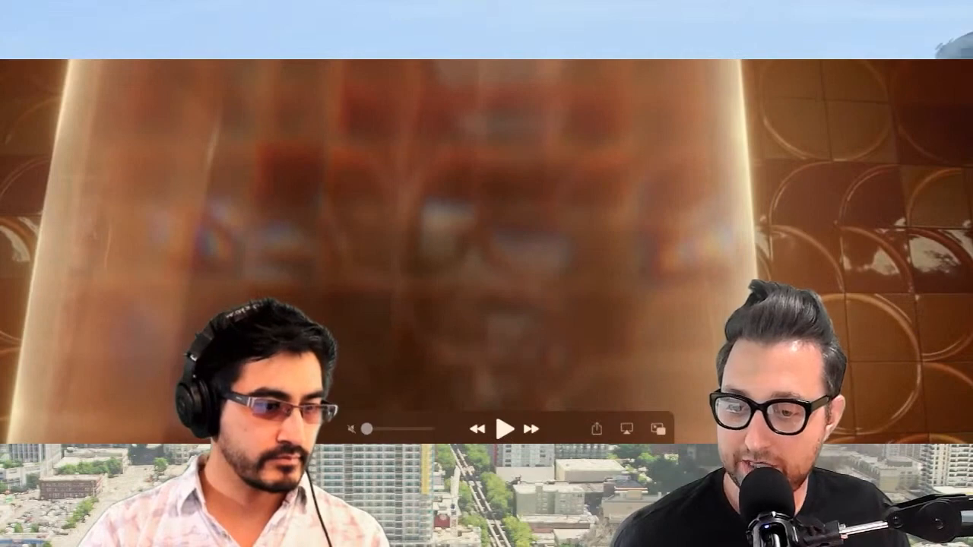
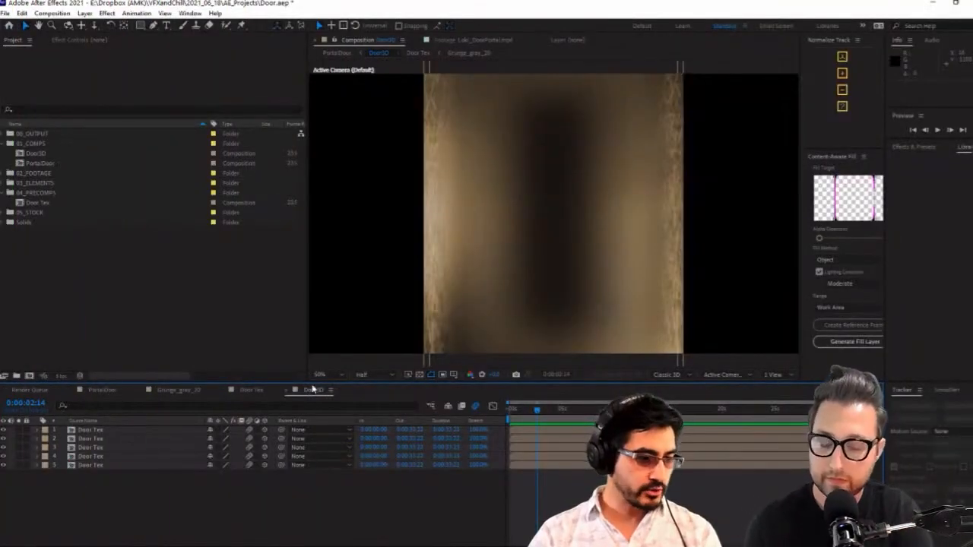
Dock the Door3D timeline in its own panel beside the other timelines and show PortalDoor in the neighbouring one
{"action": "left_click_drag", "start_coordinate": [312, 386], "coordinate": [347, 359]}
{"action": "left_click_drag", "start_coordinate": [760, 433], "coordinate": [872, 435]}
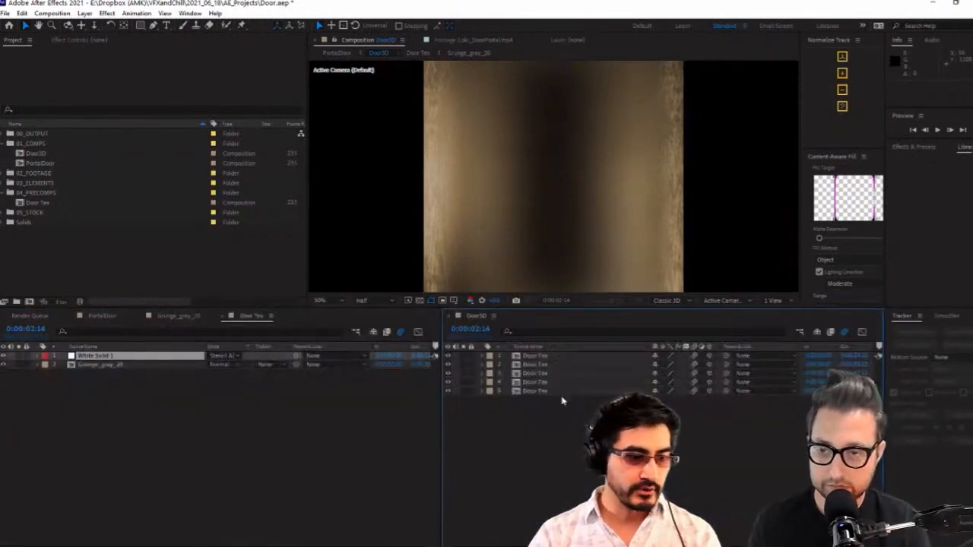
{"action": "left_click", "coordinate": [176, 426]}
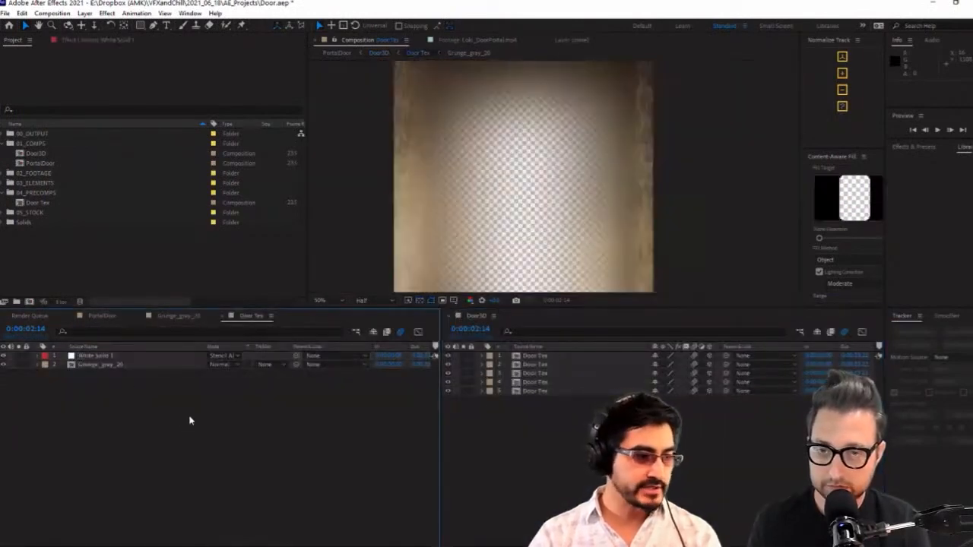
{"action": "left_click", "coordinate": [99, 317]}
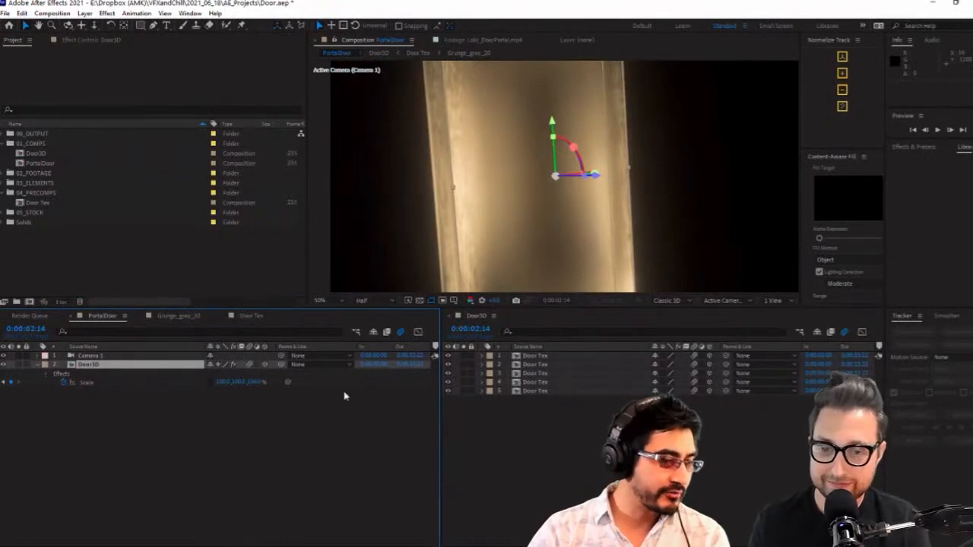
Apply the Transform effect to the first Door Tex layer in the Door3D composition
{"action": "left_click", "coordinate": [534, 365]}
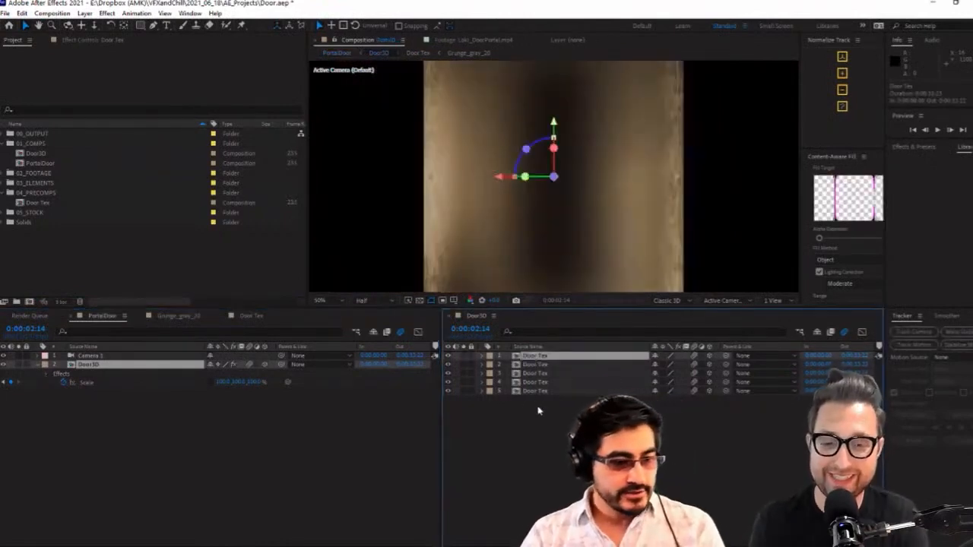
{"action": "left_click", "coordinate": [537, 411]}
{"action": "left_click", "coordinate": [534, 357]}
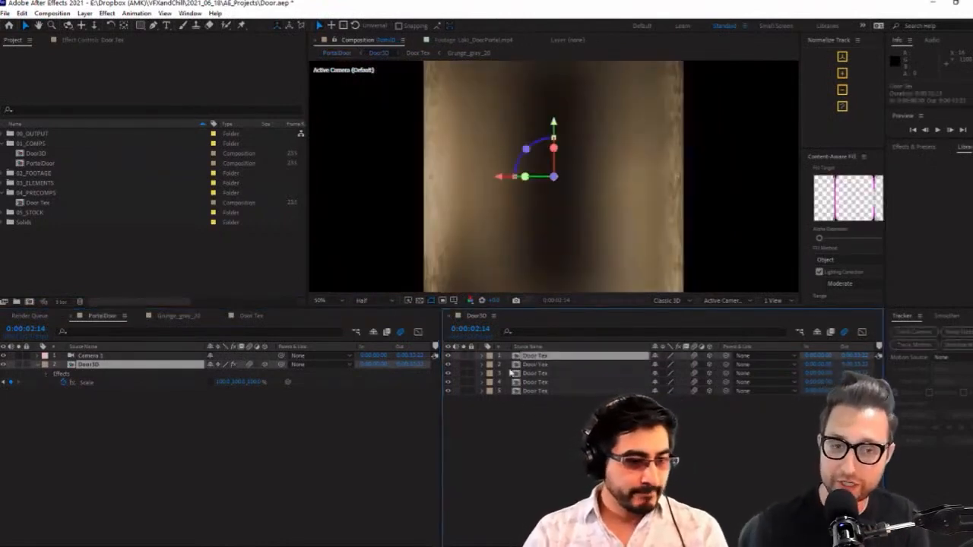
{"action": "left_click", "coordinate": [89, 39]}
{"action": "key", "text": "comma"}
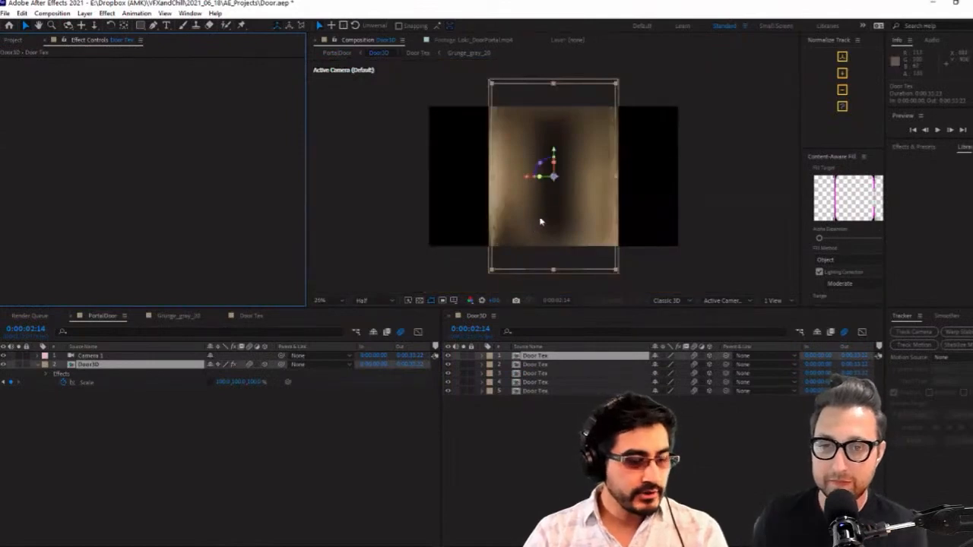
{"action": "key", "text": "c"}
{"action": "left_click_drag", "start_coordinate": [556, 190], "coordinate": [528, 270]}
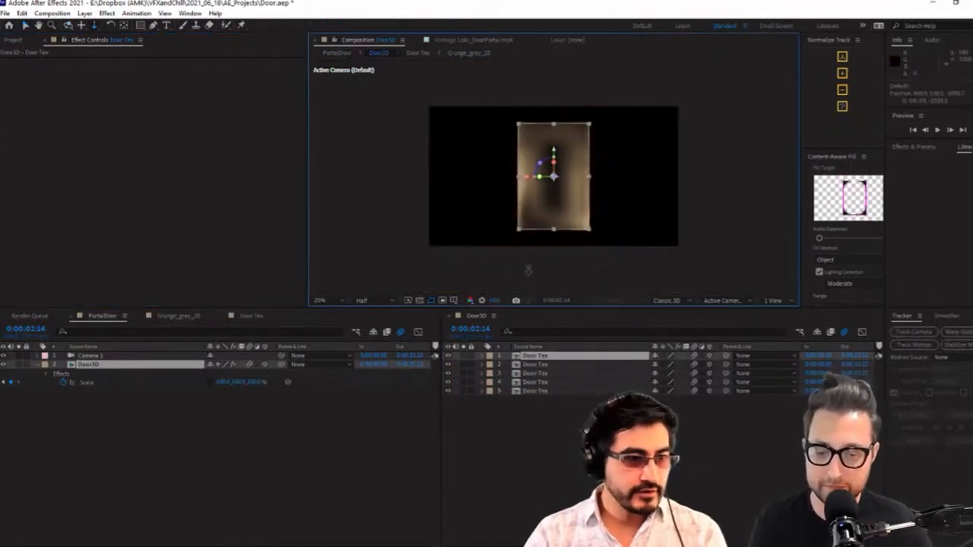
{"action": "left_click", "coordinate": [550, 358]}
{"action": "scroll", "coordinate": [560, 208], "scroll_direction": "up", "scroll_amount": 2}
{"action": "key", "text": "ctrl+space"}
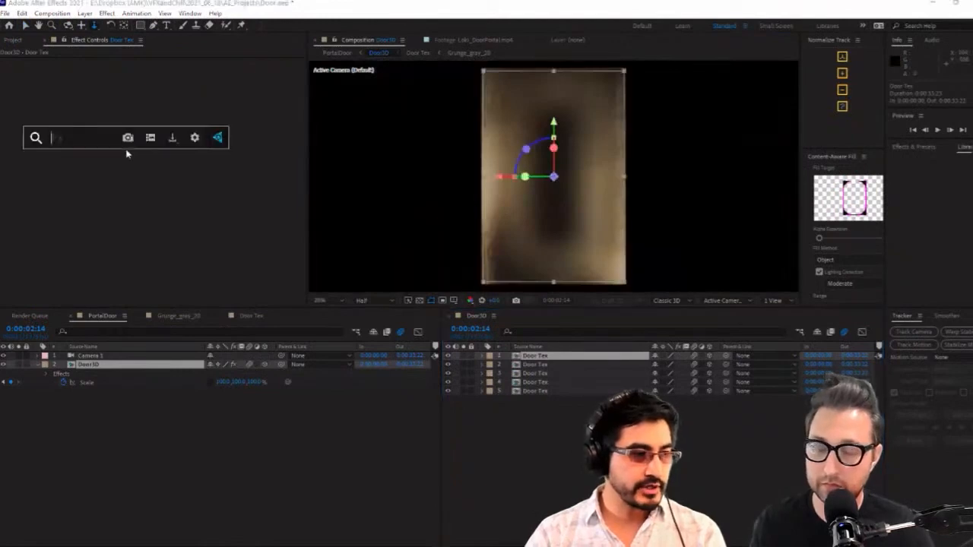
{"action": "type", "text": "tran"}
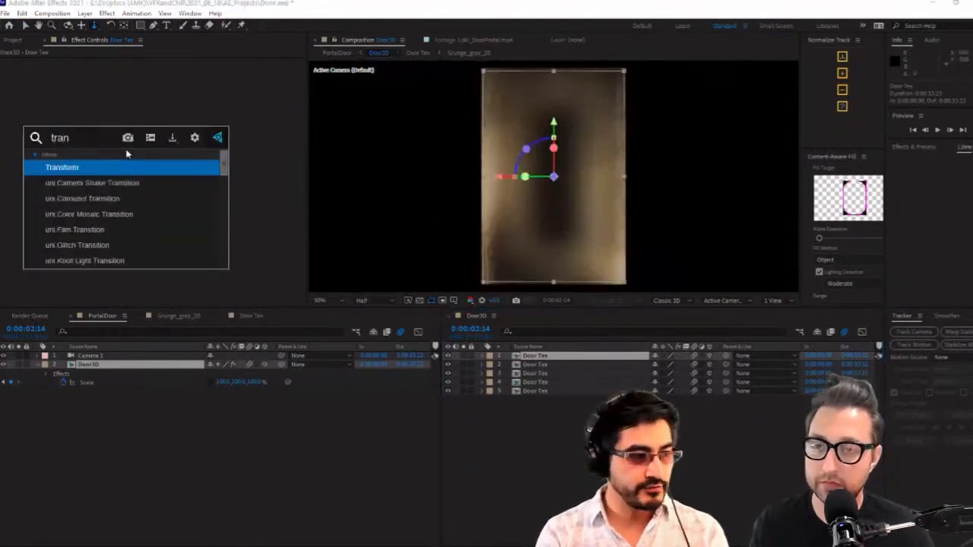
{"action": "key", "text": "Return"}
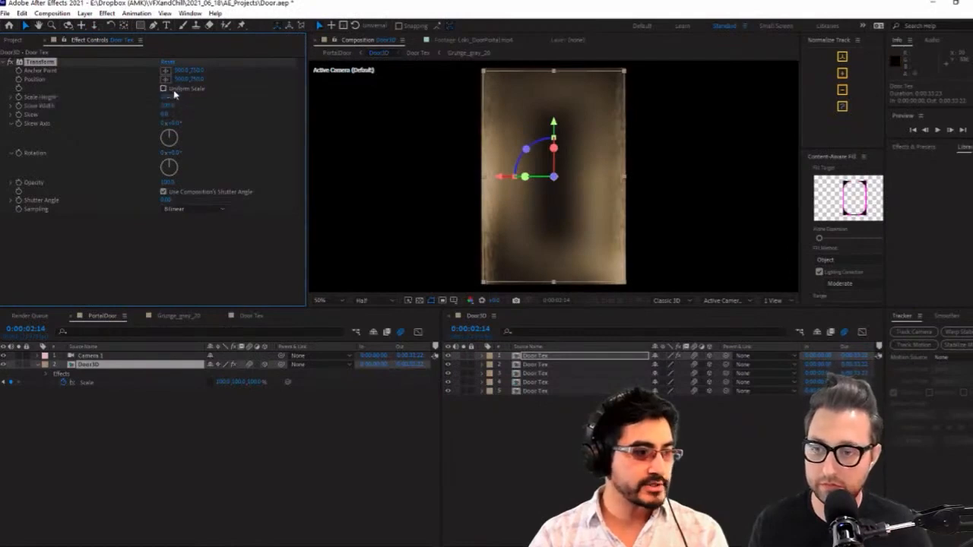
Increase the Transform effect's Scale Height so the first Door Tex texture stretches vertically beyond its layer bounds
{"action": "left_click_drag", "start_coordinate": [171, 101], "coordinate": [247, 98]}
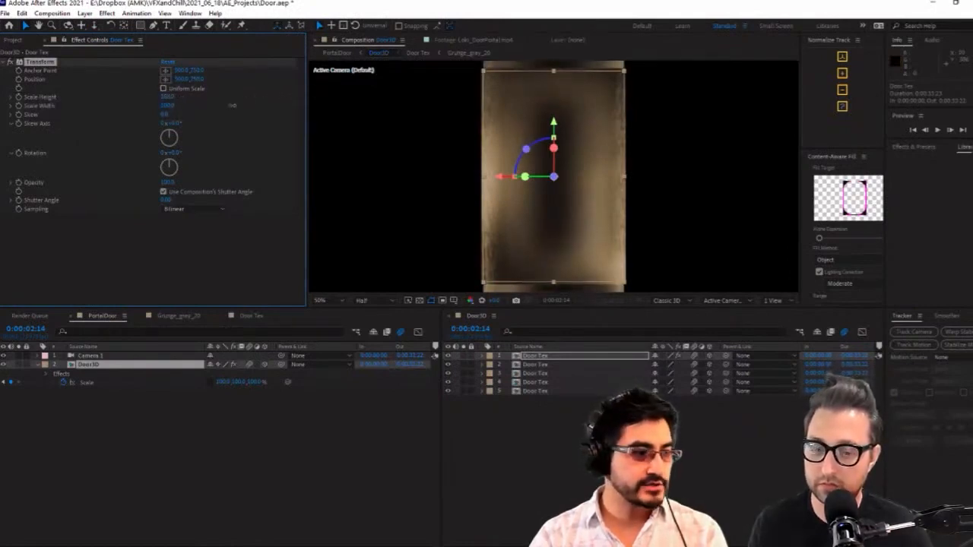
{"action": "key", "text": "ctrl+z"}
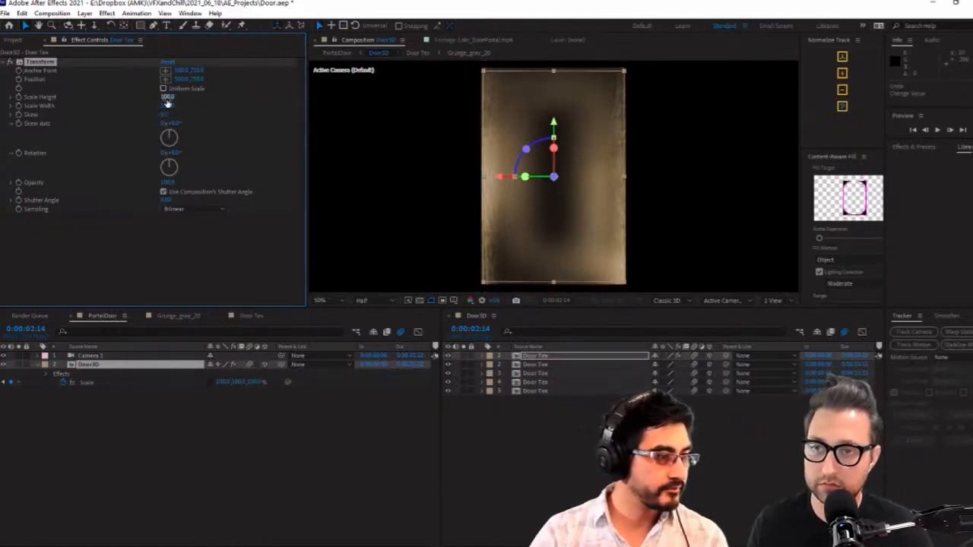
{"action": "left_click_drag", "start_coordinate": [170, 101], "coordinate": [225, 100]}
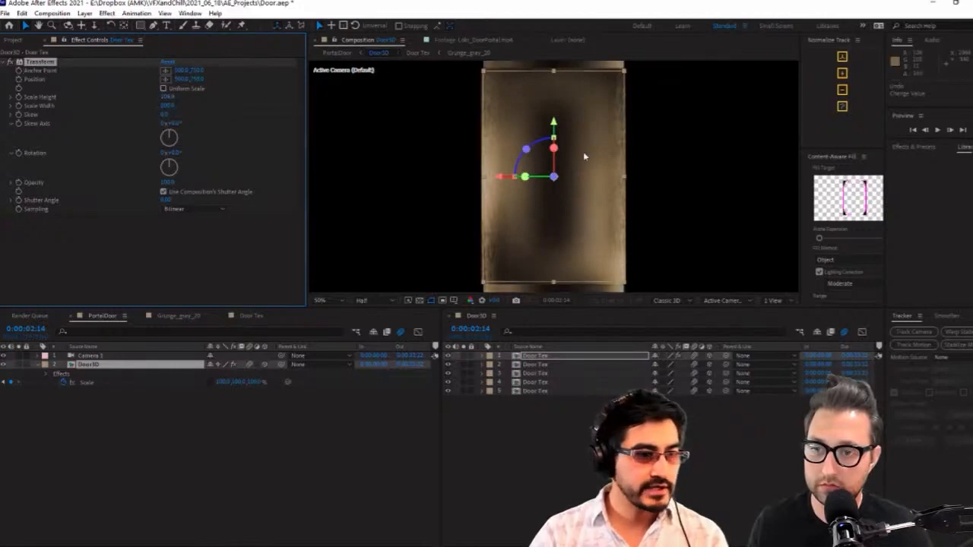
{"action": "scroll", "coordinate": [581, 152], "scroll_direction": "down", "scroll_amount": 2}
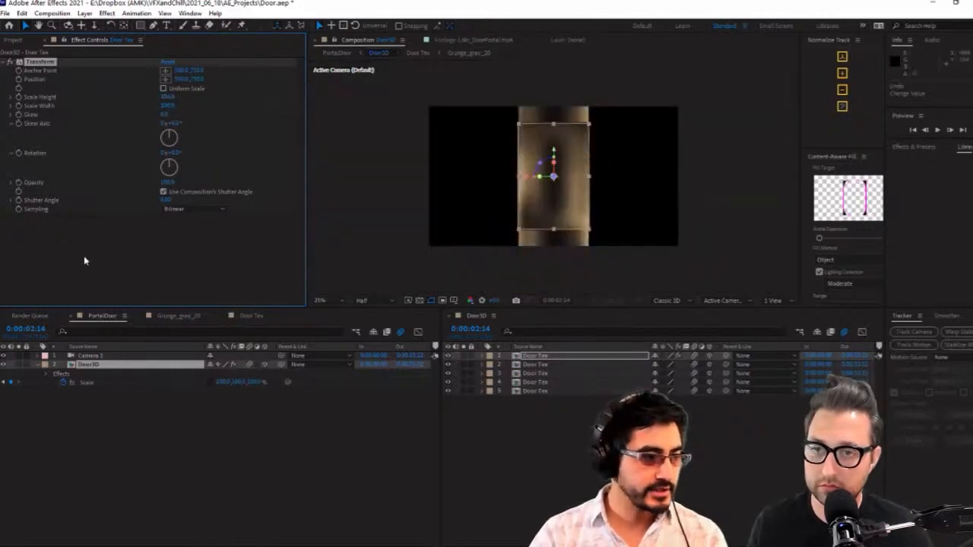
Apply the Set Matte effect below Transform on the first Door Tex layer and solo that layer
{"action": "key", "text": "ctrl+space"}
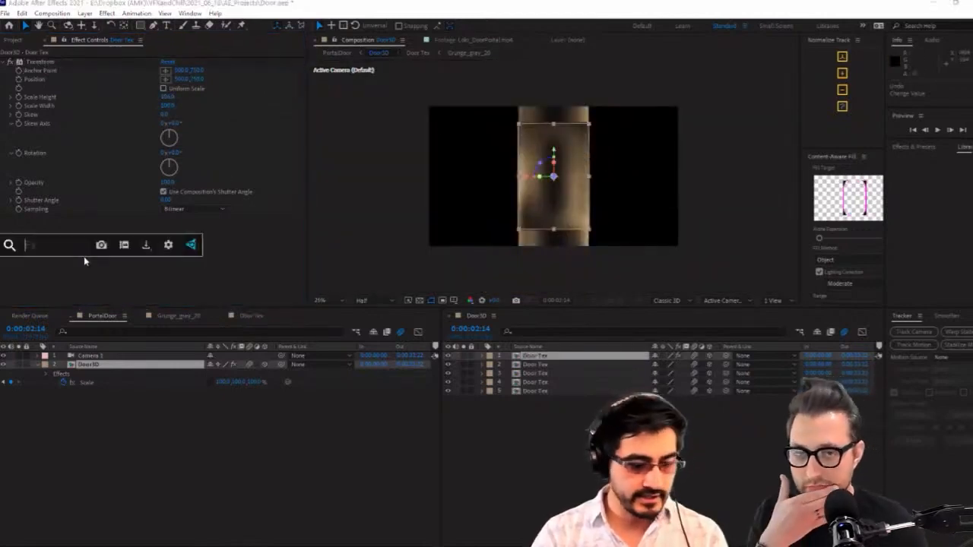
{"action": "type", "text": "set"}
{"action": "key", "text": "Down"}
{"action": "key", "text": "Down"}
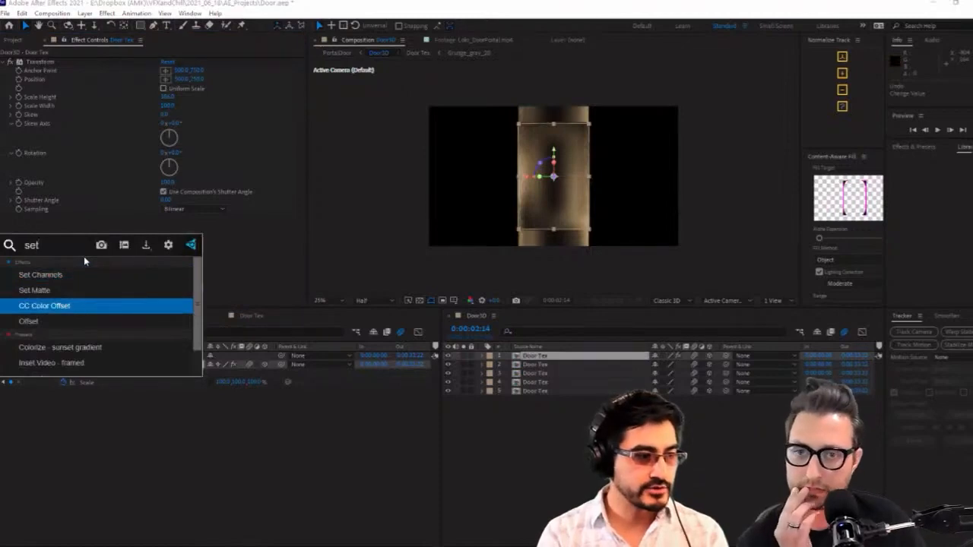
{"action": "key", "text": "Up"}
{"action": "key", "text": "Return"}
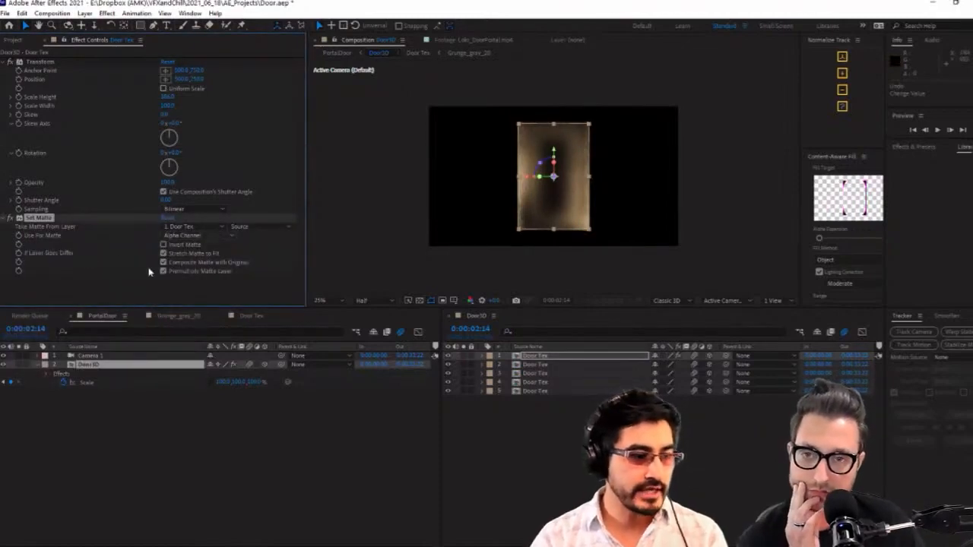
{"action": "left_click", "coordinate": [462, 364]}
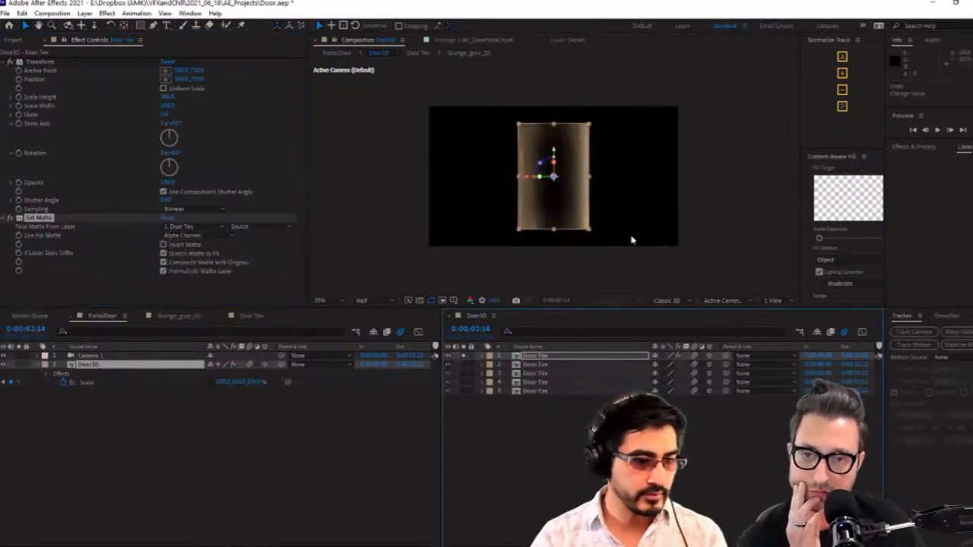
{"action": "scroll", "coordinate": [576, 165], "scroll_direction": "up", "scroll_amount": 1}
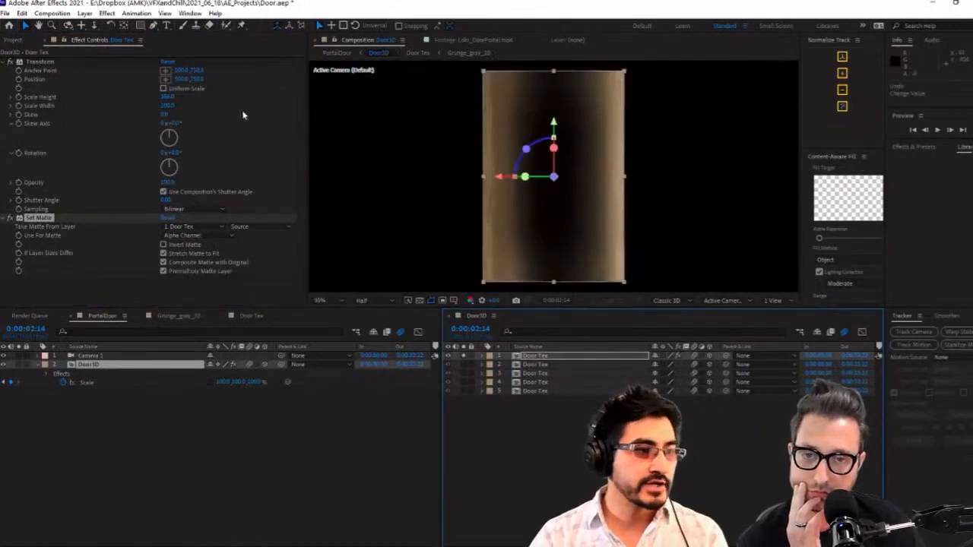
Vary the Transform effect's Scale Height to test the stretch inside the matte, keeping 1. Door Tex as the Set Matte source
{"action": "left_click", "coordinate": [166, 101]}
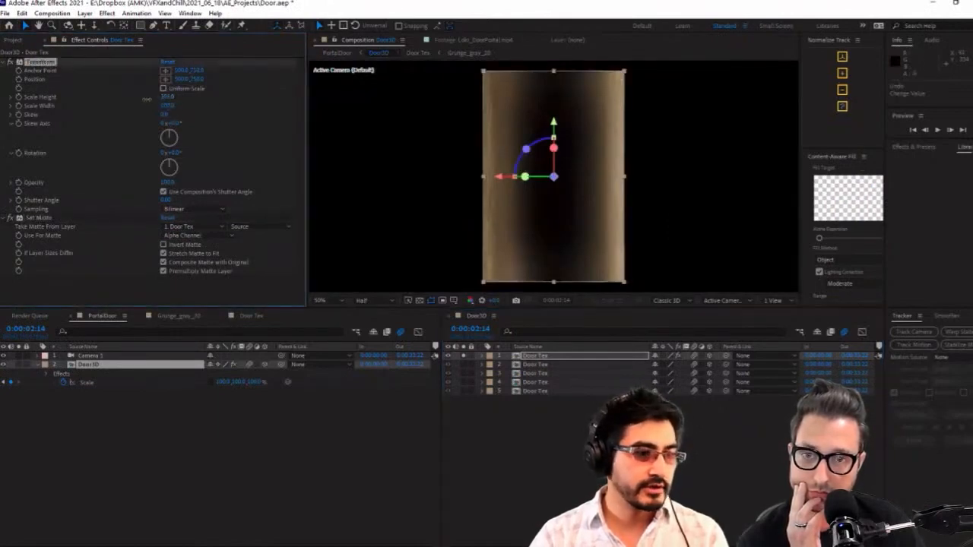
{"action": "left_click_drag", "start_coordinate": [106, 105], "coordinate": [21, 123]}
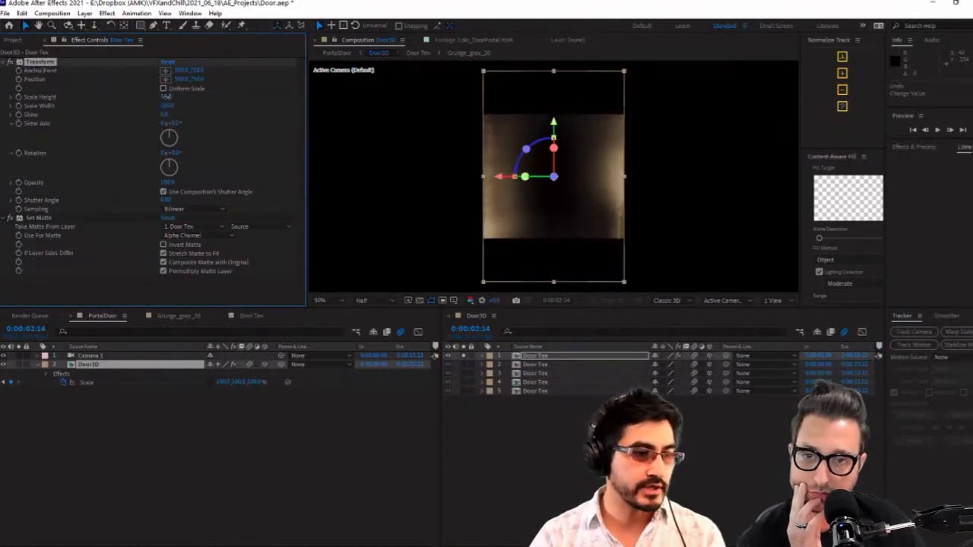
{"action": "left_click_drag", "start_coordinate": [165, 96], "coordinate": [243, 103]}
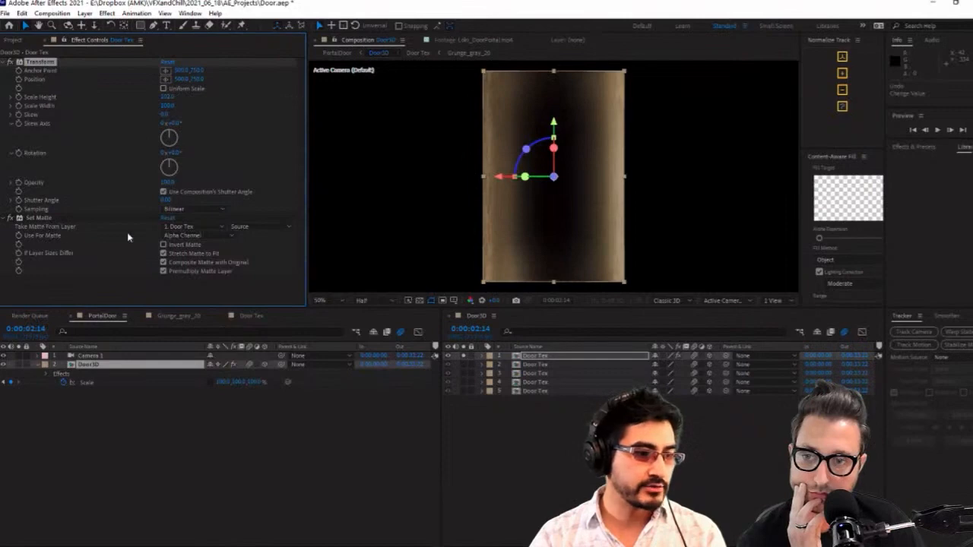
{"action": "left_click", "coordinate": [220, 226]}
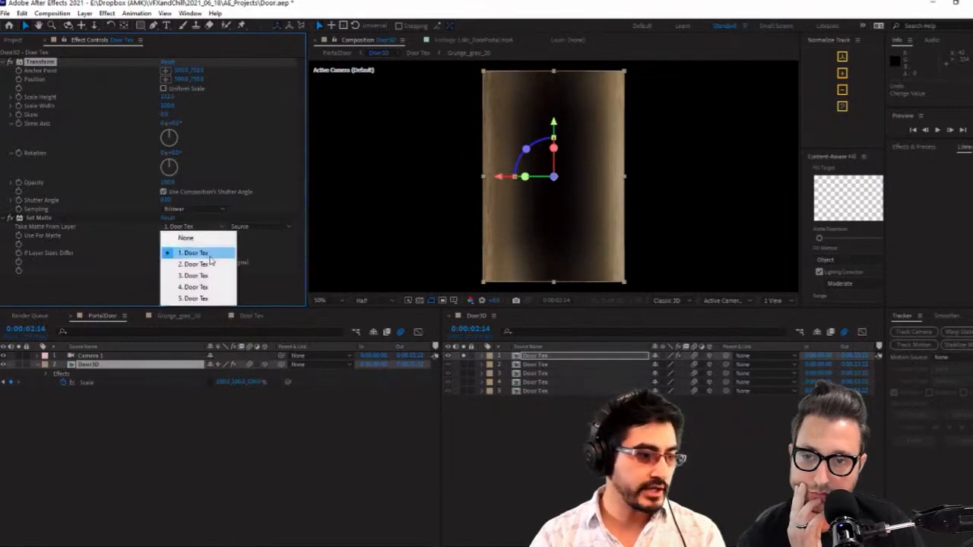
{"action": "left_click", "coordinate": [191, 251]}
{"action": "left_click_drag", "start_coordinate": [168, 96], "coordinate": [189, 134]}
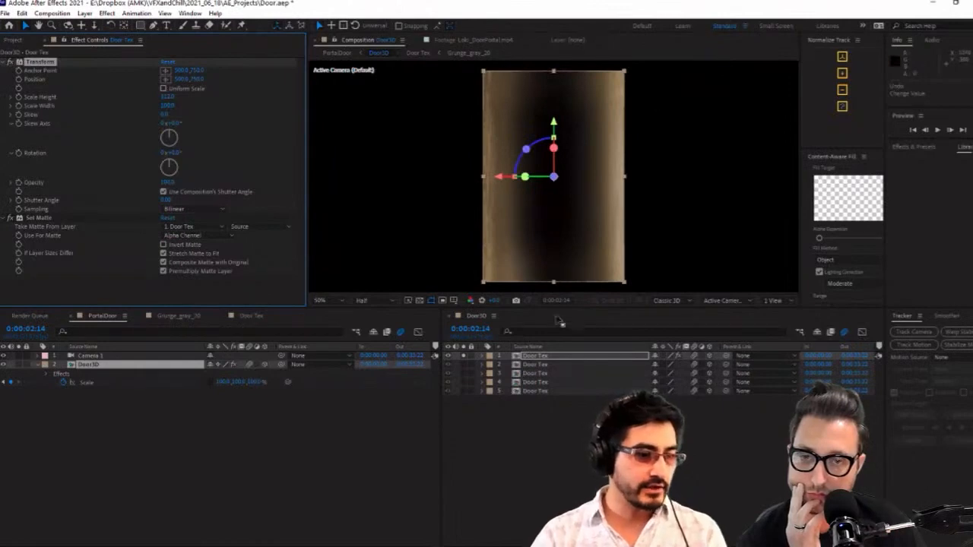
Reveal the Scale properties of all five Door Tex layers in the Door3D timeline
{"action": "key", "text": "s"}
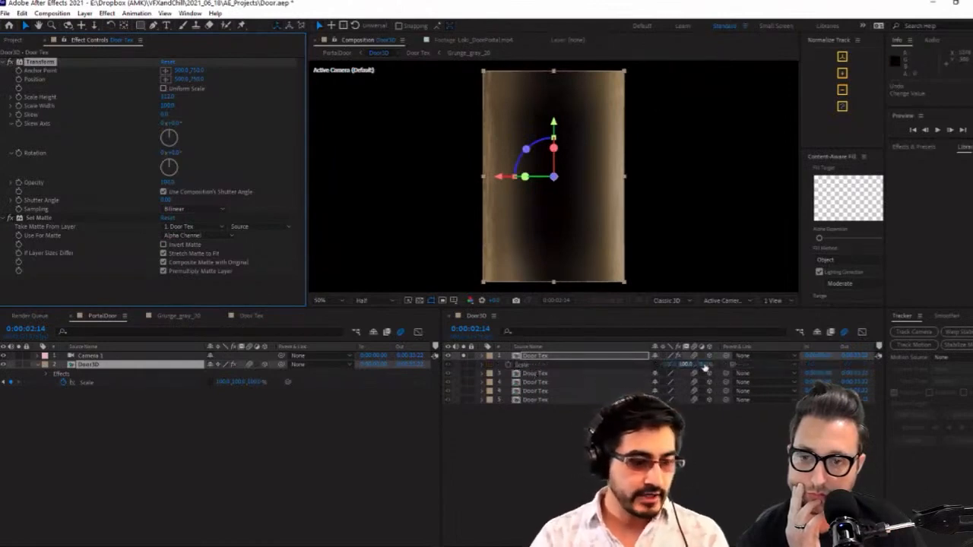
{"action": "left_click", "coordinate": [537, 374]}
{"action": "left_click", "coordinate": [537, 400], "text": "shift"}
{"action": "key", "text": "s"}
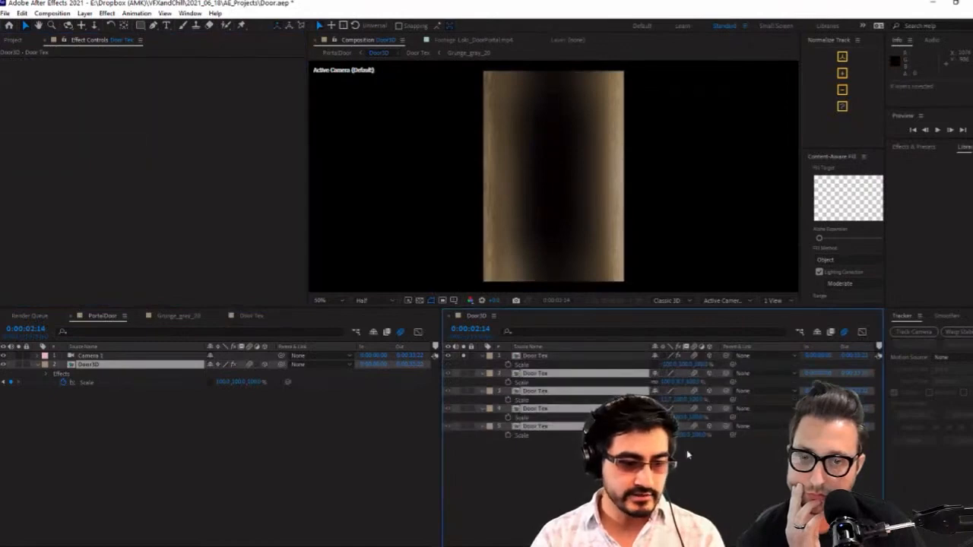
Expand the first Door Tex layer's Transform effect in the Door3D timeline to expose its scale properties
{"action": "left_click", "coordinate": [138, 425]}
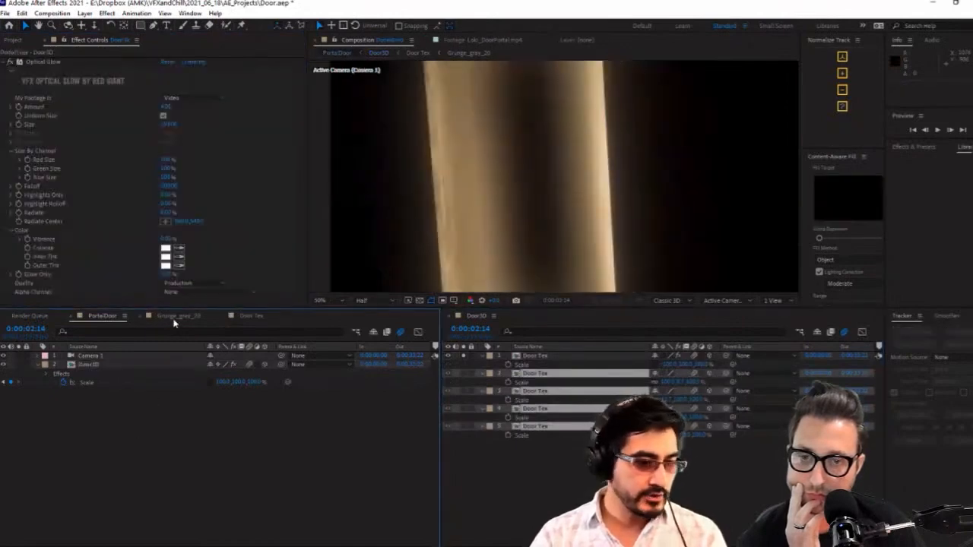
{"action": "left_click", "coordinate": [544, 357]}
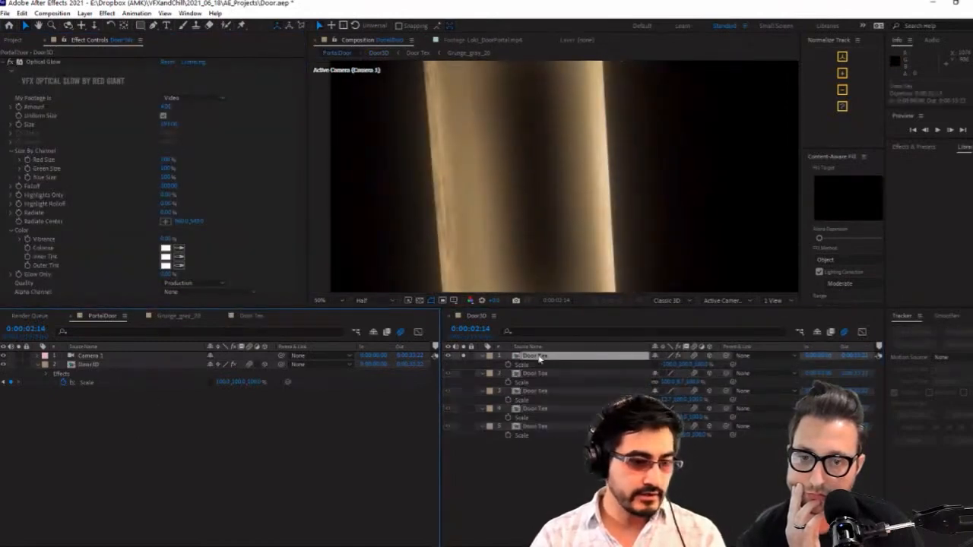
{"action": "left_click", "coordinate": [32, 63]}
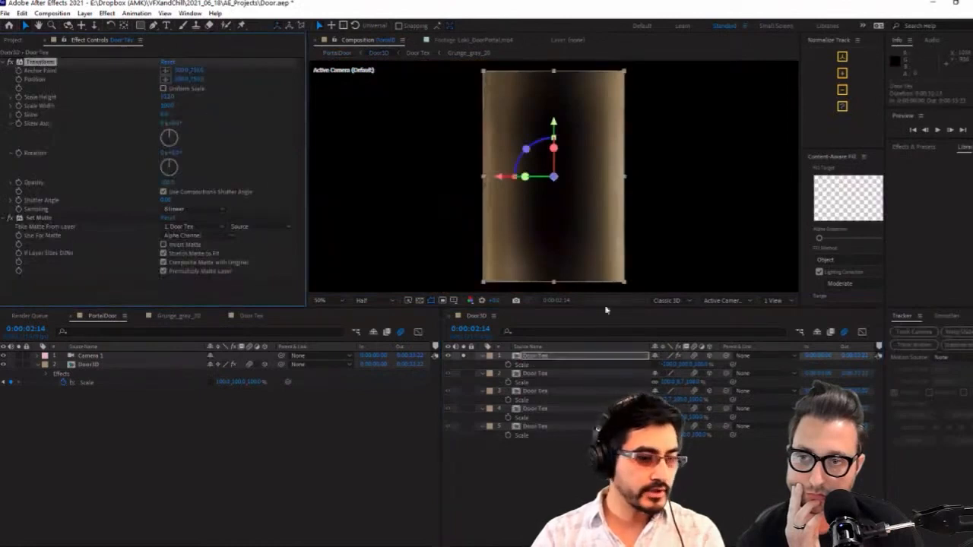
{"action": "left_click", "coordinate": [557, 358]}
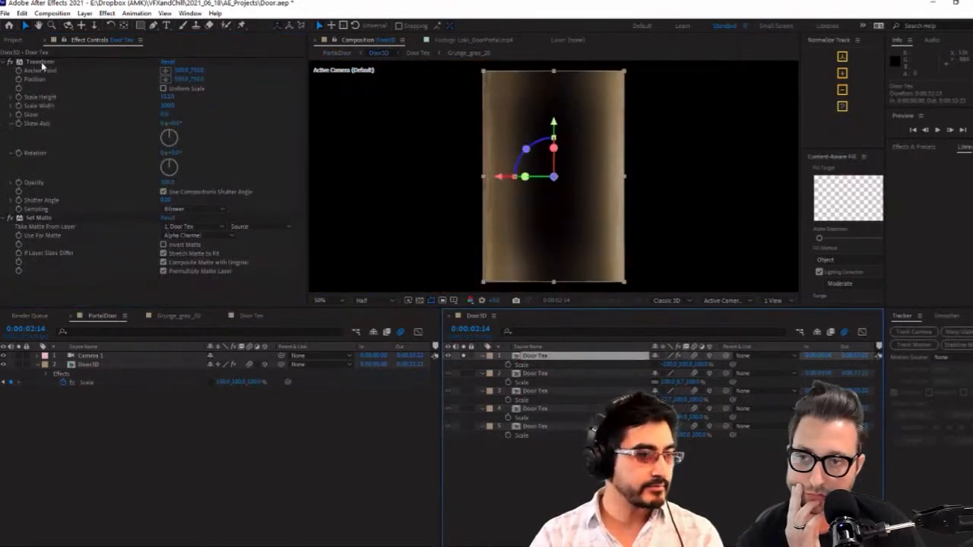
{"action": "left_click", "coordinate": [483, 357]}
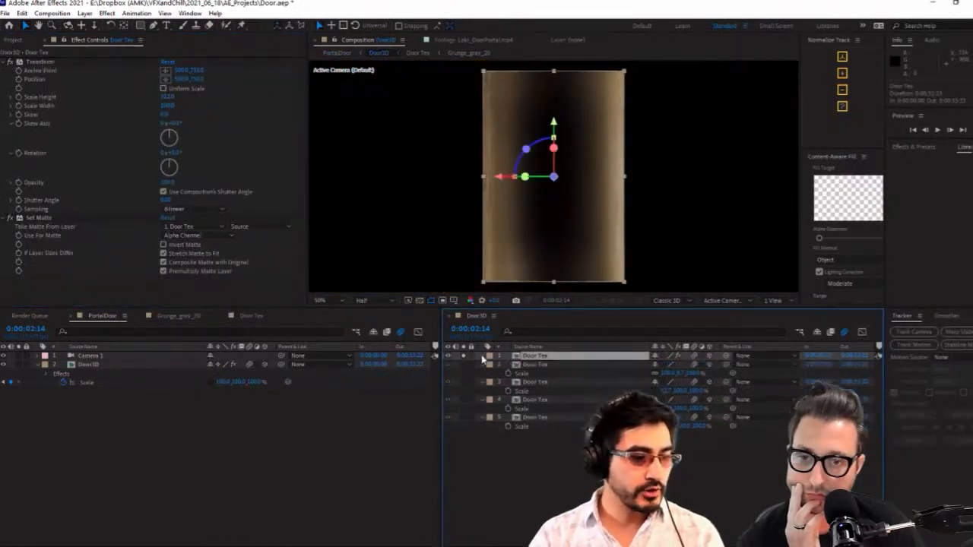
{"action": "left_click", "coordinate": [492, 373]}
{"action": "left_click", "coordinate": [491, 367]}
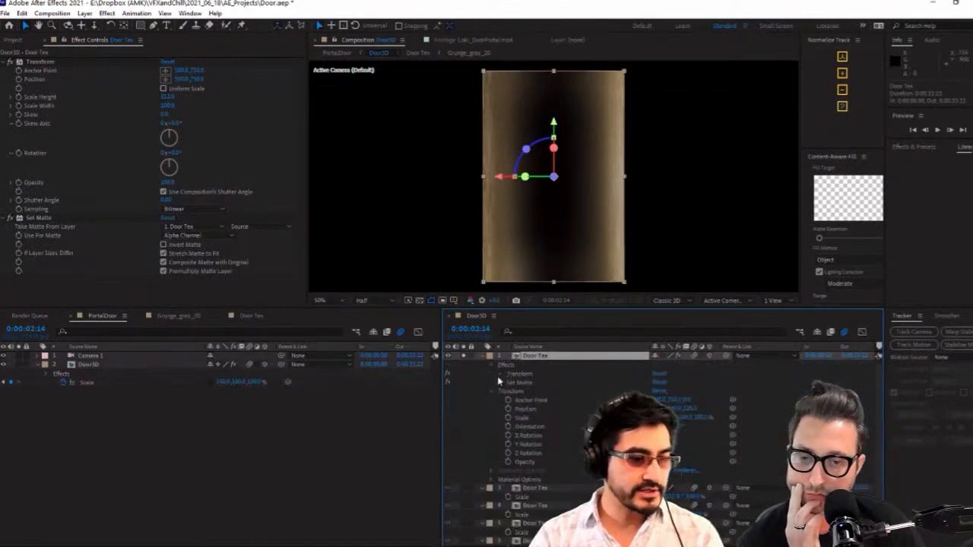
{"action": "left_click", "coordinate": [500, 374]}
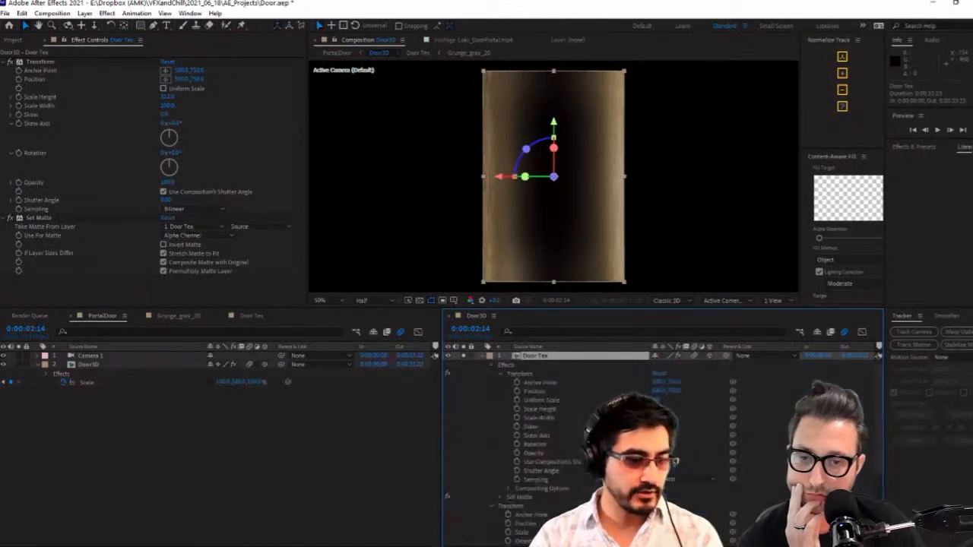
Link the first Door Tex layer's Transform Scale Height by expression to Door3D's Y scale in the PortalDoor composition
{"action": "left_click", "coordinate": [107, 320]}
{"action": "left_click", "coordinate": [106, 365]}
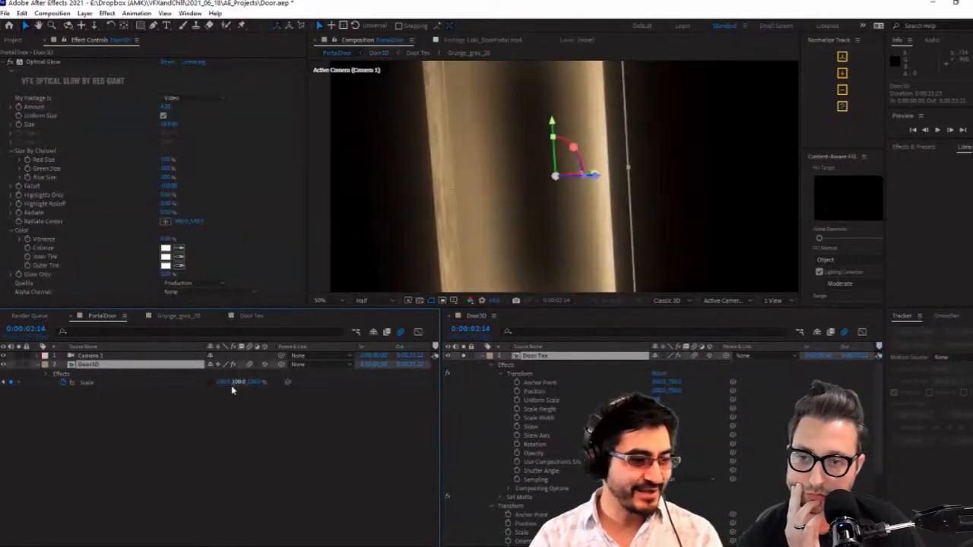
{"action": "left_click", "coordinate": [132, 383]}
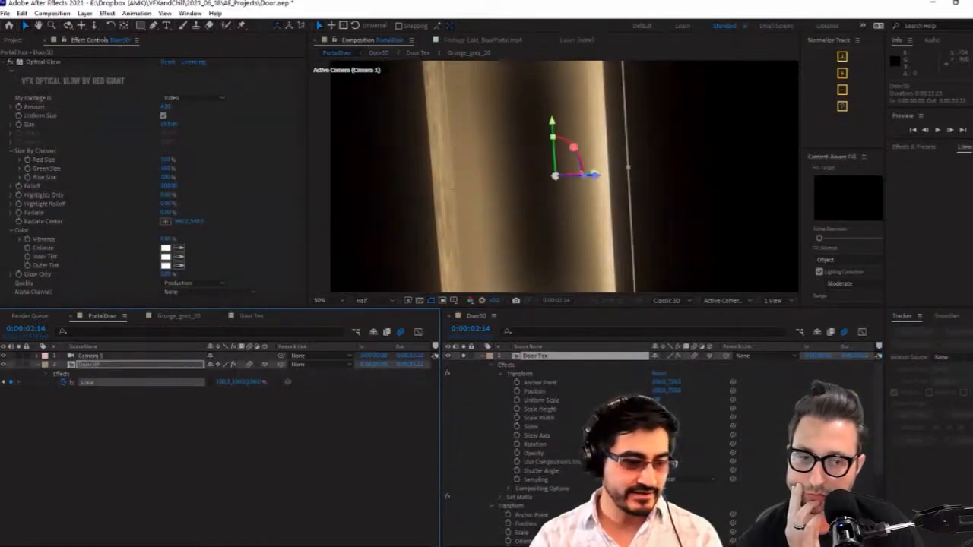
{"action": "left_click", "coordinate": [517, 410], "text": "alt"}
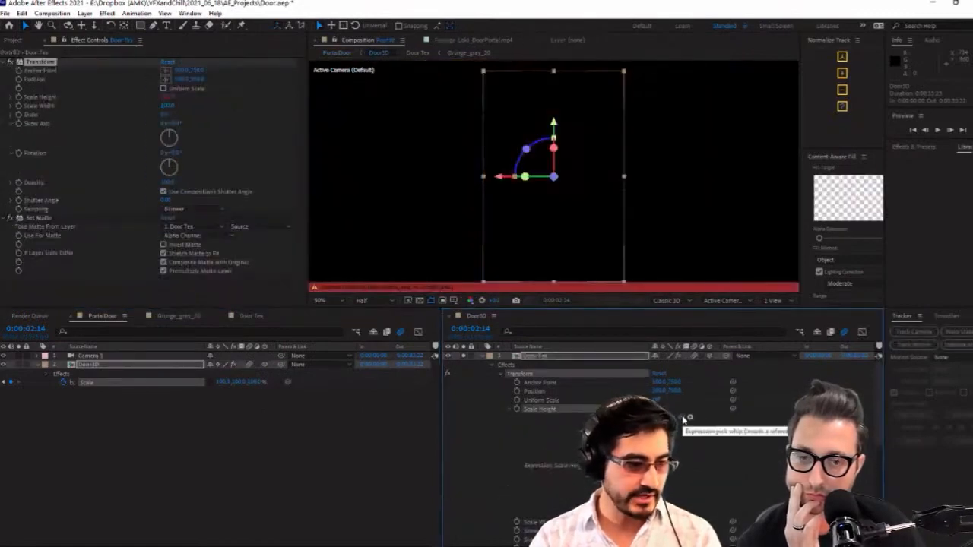
{"action": "left_click_drag", "start_coordinate": [490, 477], "coordinate": [241, 384]}
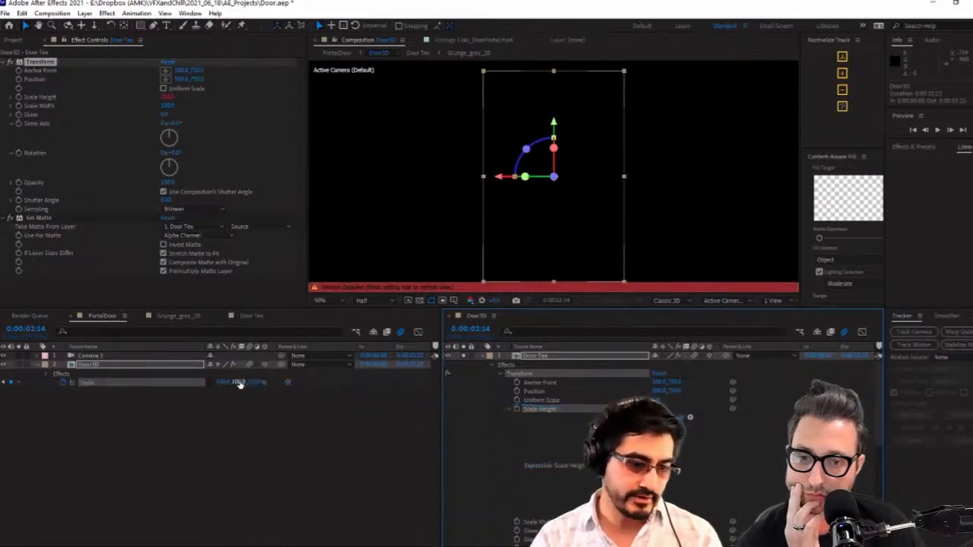
{"action": "left_click", "coordinate": [760, 447]}
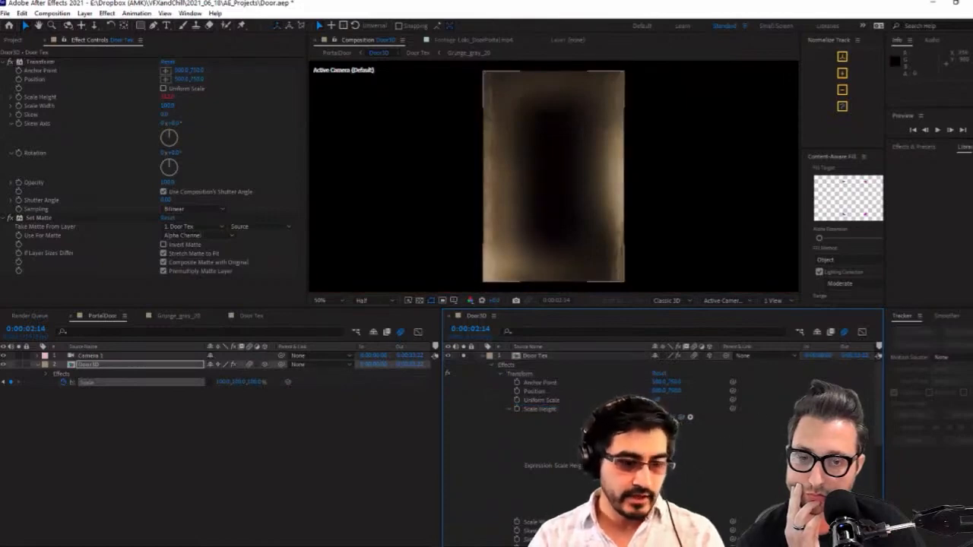
Reduce the Door3D timeline to its modified properties, widen it, and hide the In, Out, Duration and Stretch columns
{"action": "left_click", "coordinate": [544, 411]}
{"action": "key", "text": "u"}
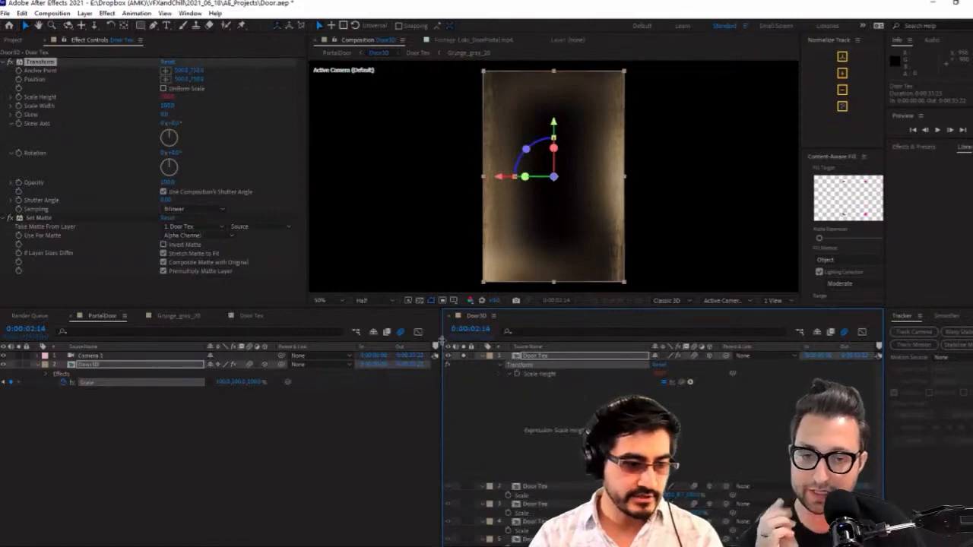
{"action": "left_click_drag", "start_coordinate": [440, 342], "coordinate": [308, 342]}
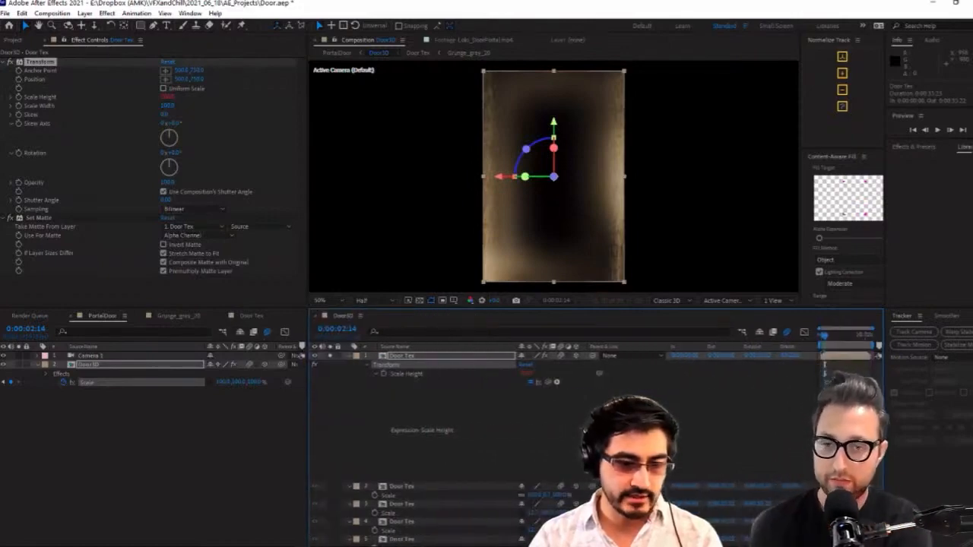
{"action": "right_click", "coordinate": [749, 347]}
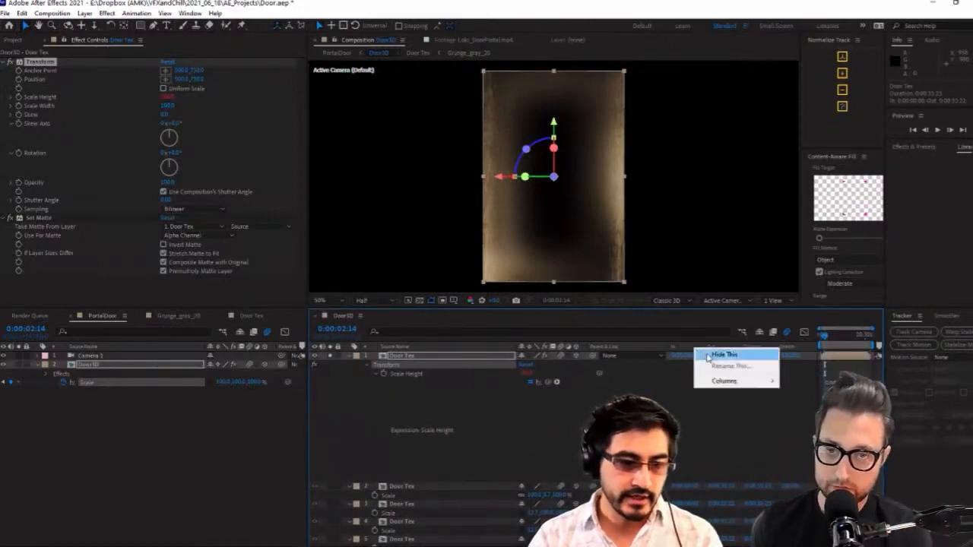
{"action": "left_click", "coordinate": [760, 351]}
{"action": "right_click", "coordinate": [701, 348]}
{"action": "left_click", "coordinate": [704, 351]}
{"action": "right_click", "coordinate": [682, 348]}
{"action": "left_click", "coordinate": [693, 351]}
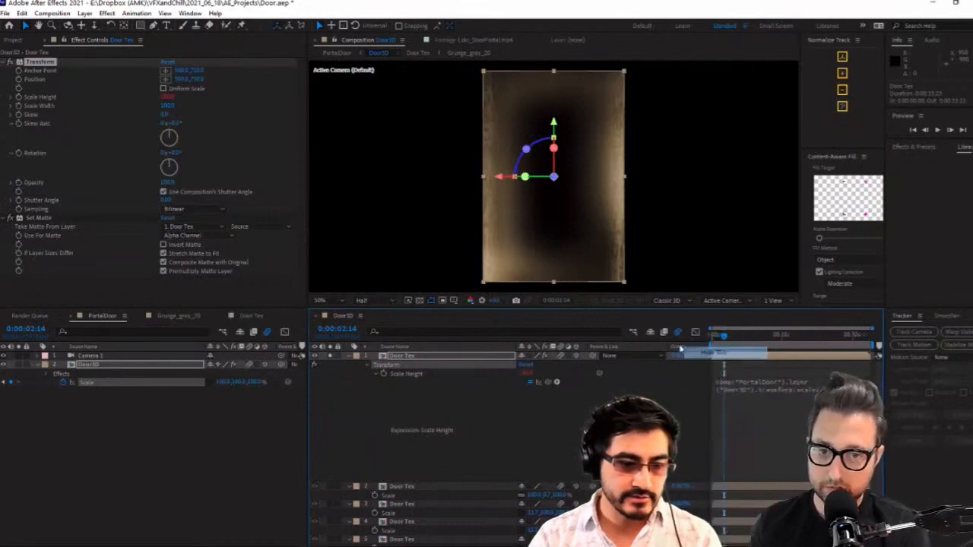
{"action": "right_click", "coordinate": [681, 347]}
{"action": "left_click", "coordinate": [693, 351]}
Rewrite the Scale Height expression to store Door3D's transform.scale[1] in variable Y, followed by a reference to effect("Transform")("Scale Height")
{"action": "left_click", "coordinate": [773, 424]}
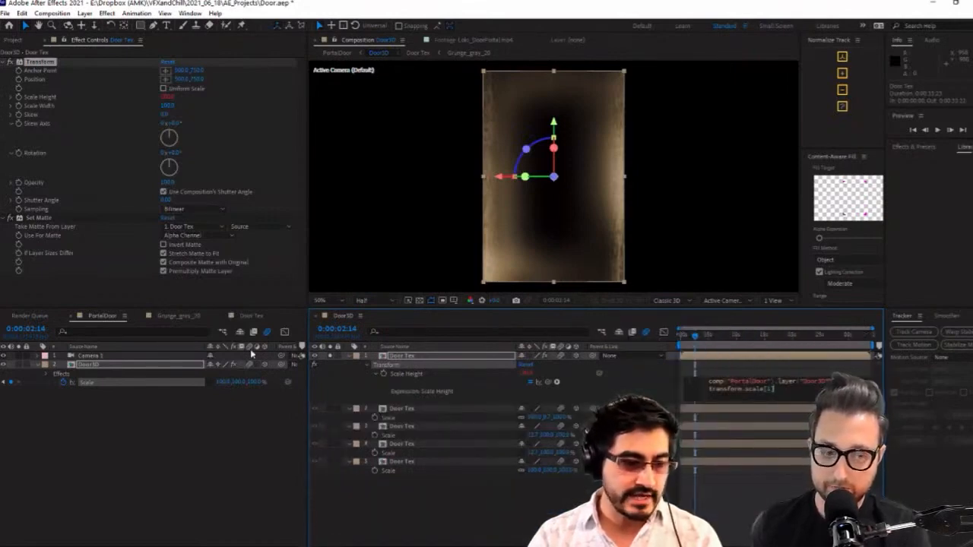
{"action": "left_click", "coordinate": [94, 382]}
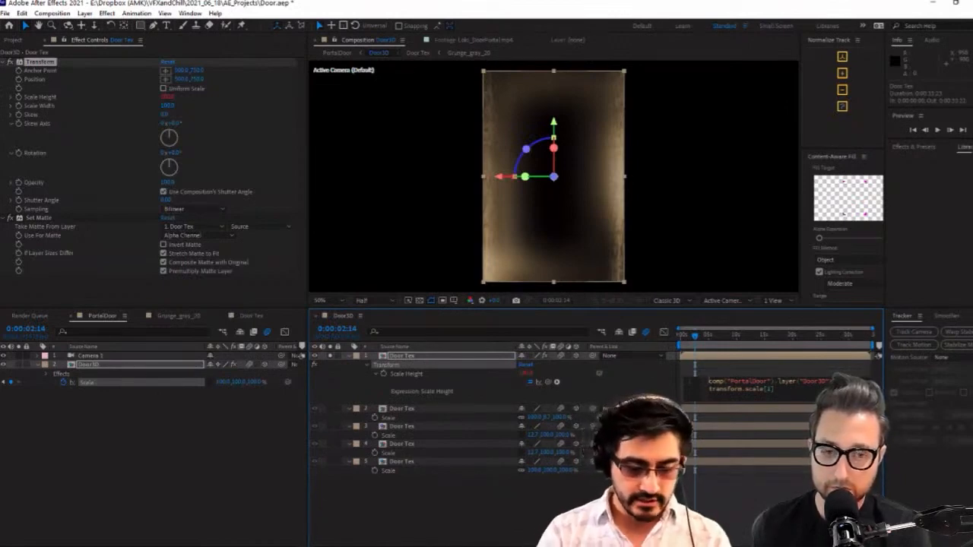
{"action": "type", "text": "Y="}
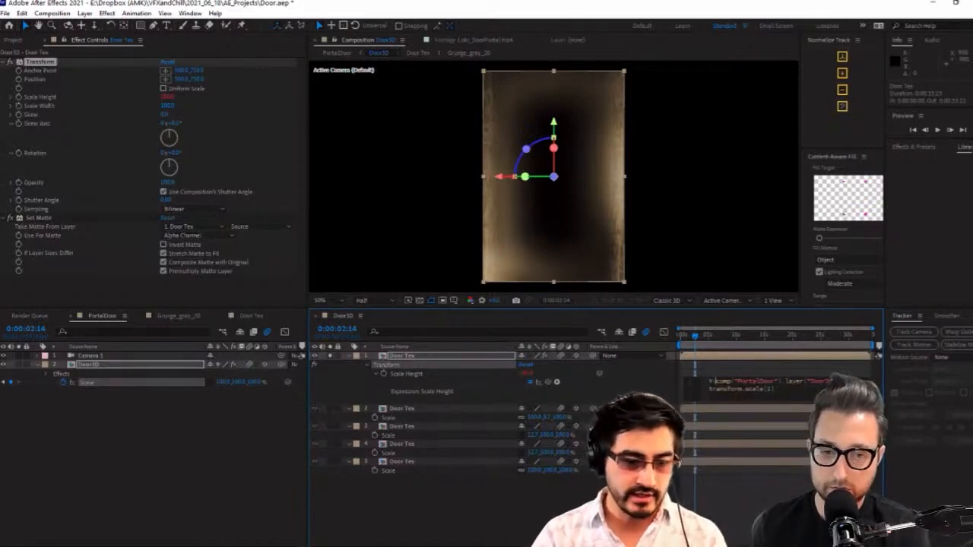
{"action": "type", "text": ";"}
{"action": "key", "text": "Return"}
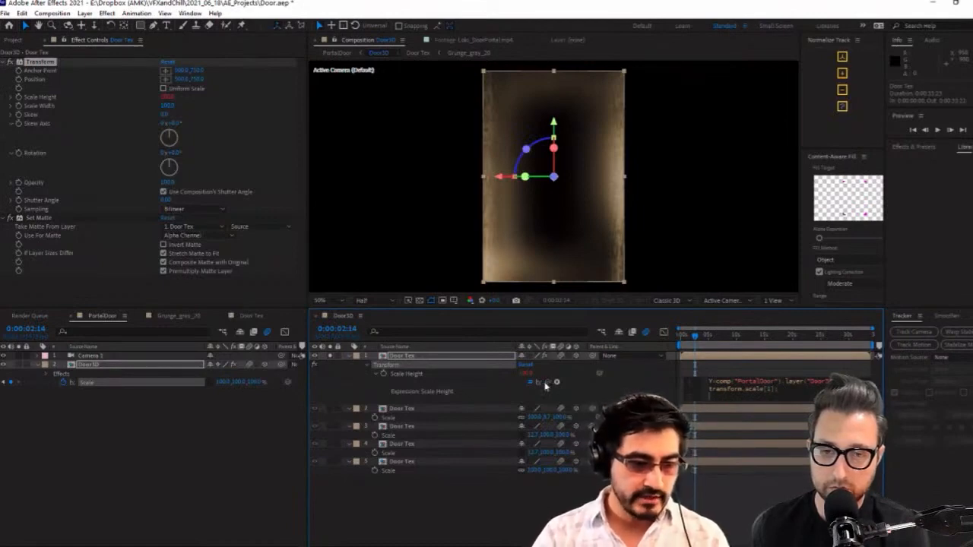
{"action": "left_click", "coordinate": [519, 379]}
{"action": "left_click_drag", "start_coordinate": [510, 378], "coordinate": [512, 375]}
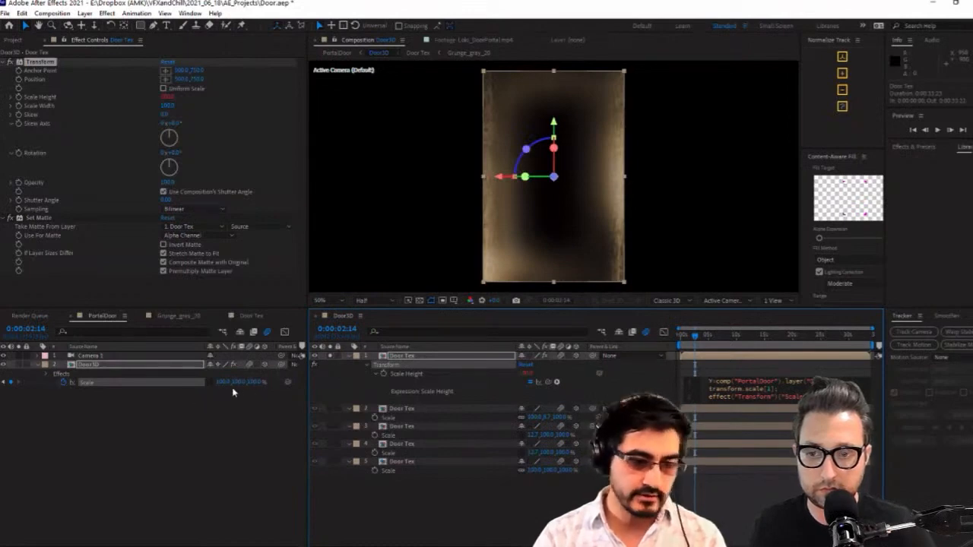
{"action": "left_click", "coordinate": [739, 388]}
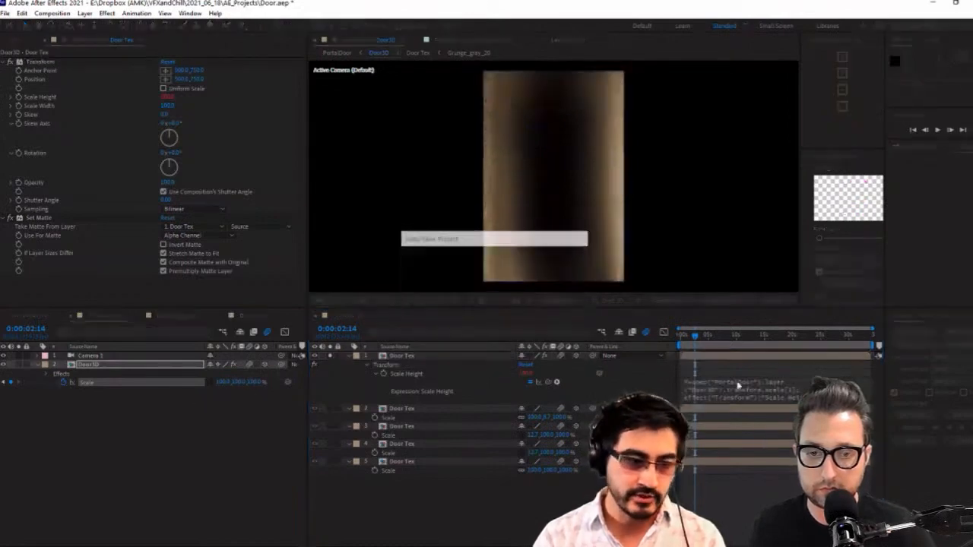
Extend the Scale Height expression with the Y term and vary Door3D's Y scale to test the texture stretch
{"action": "left_click", "coordinate": [239, 383]}
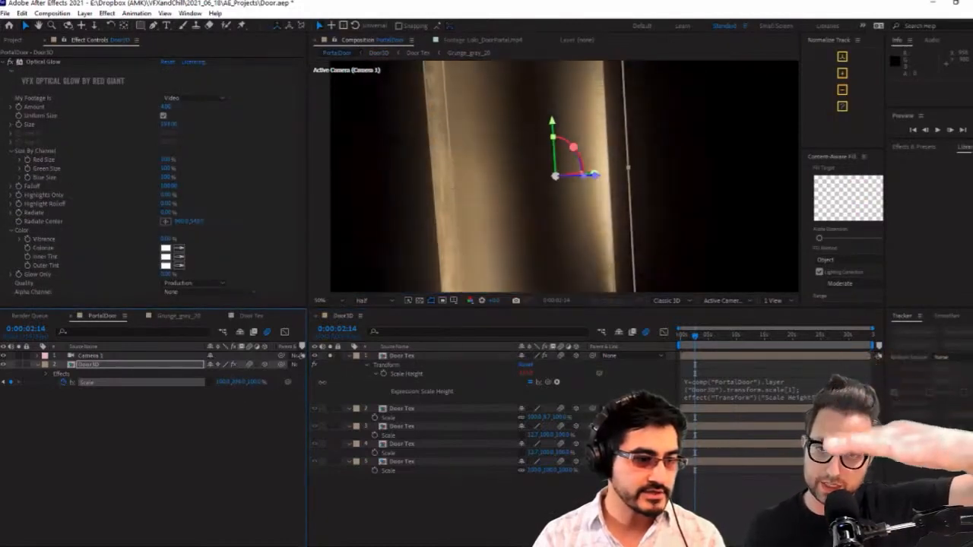
{"action": "left_click_drag", "start_coordinate": [322, 383], "coordinate": [343, 382]}
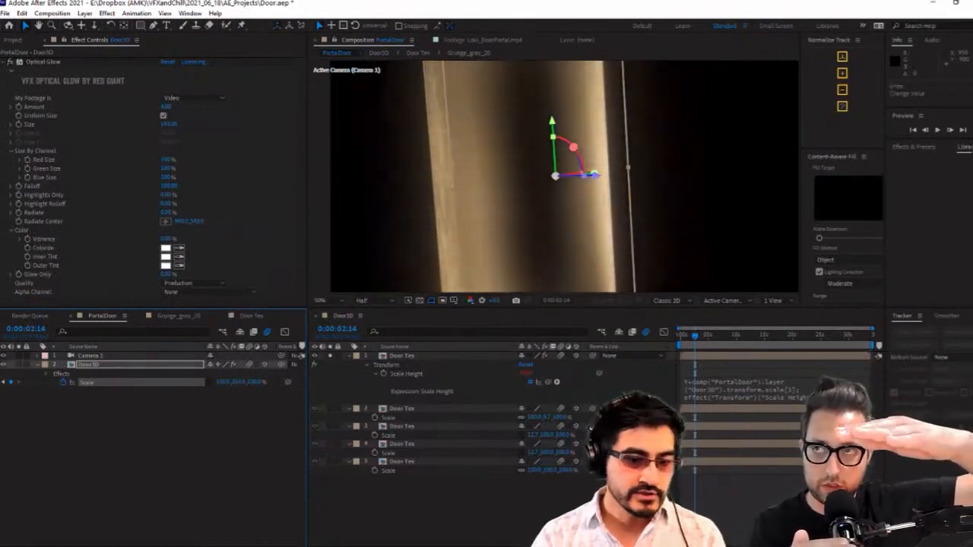
{"action": "left_click", "coordinate": [745, 390]}
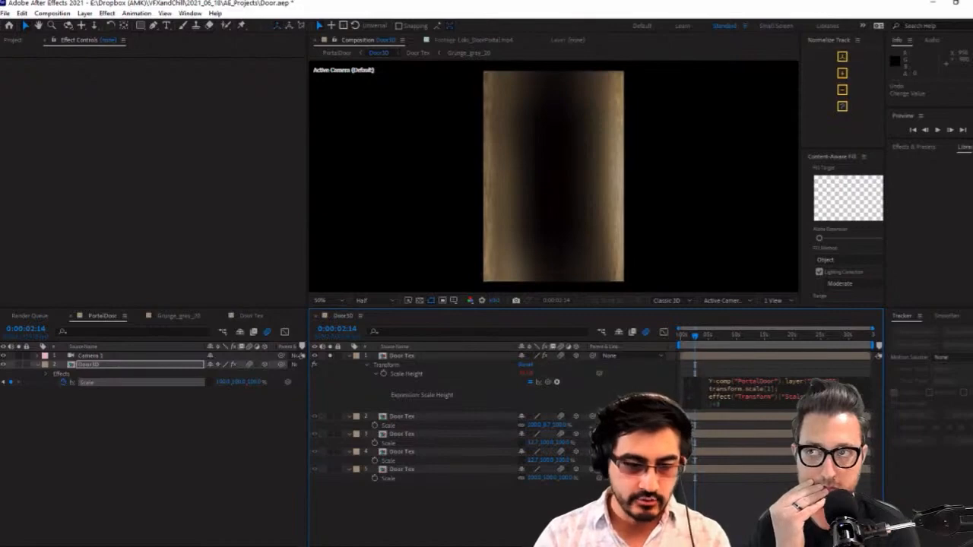
{"action": "key", "text": "KP_Enter"}
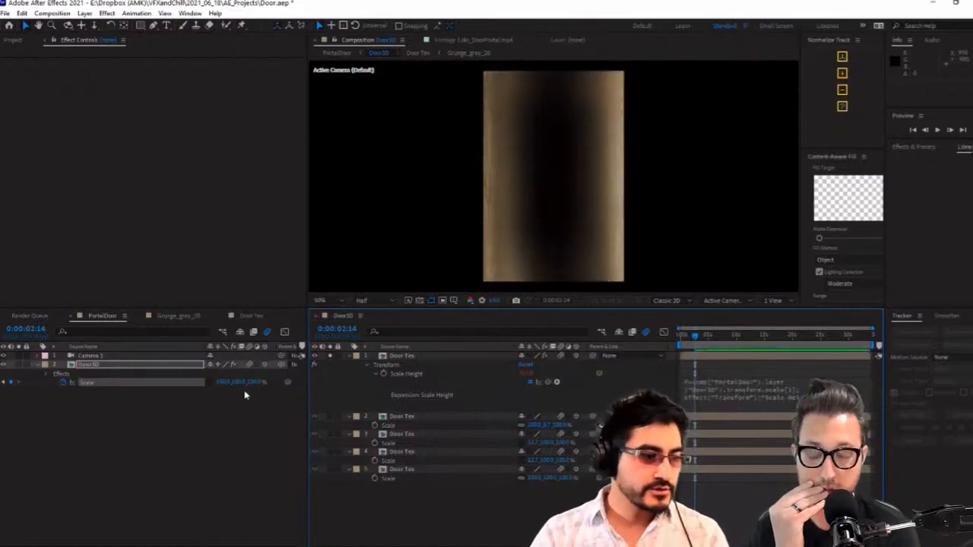
{"action": "left_click", "coordinate": [240, 383]}
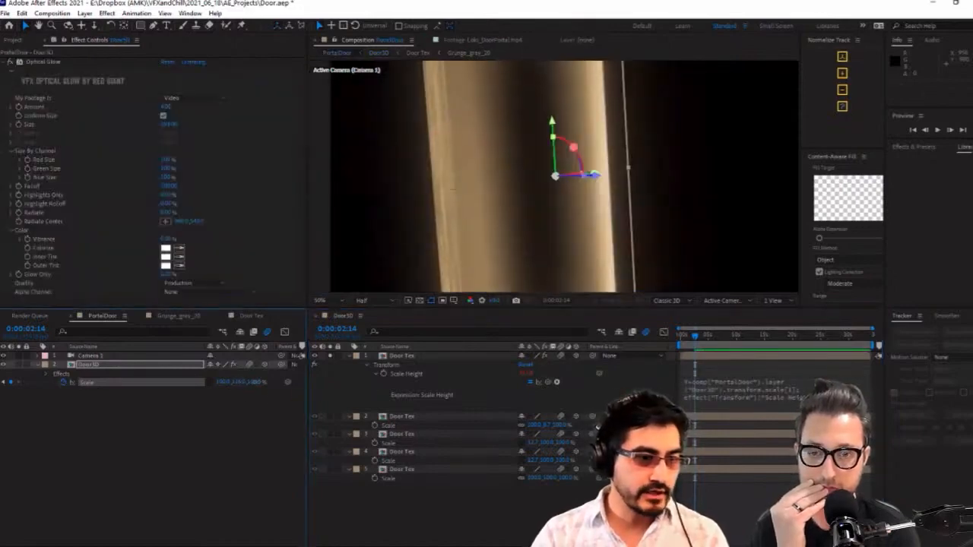
{"action": "left_click_drag", "start_coordinate": [240, 384], "coordinate": [263, 403]}
Change the operator before the (100-Y) term in the first Door Tex layer's Scale Height expression
{"action": "left_click", "coordinate": [786, 398]}
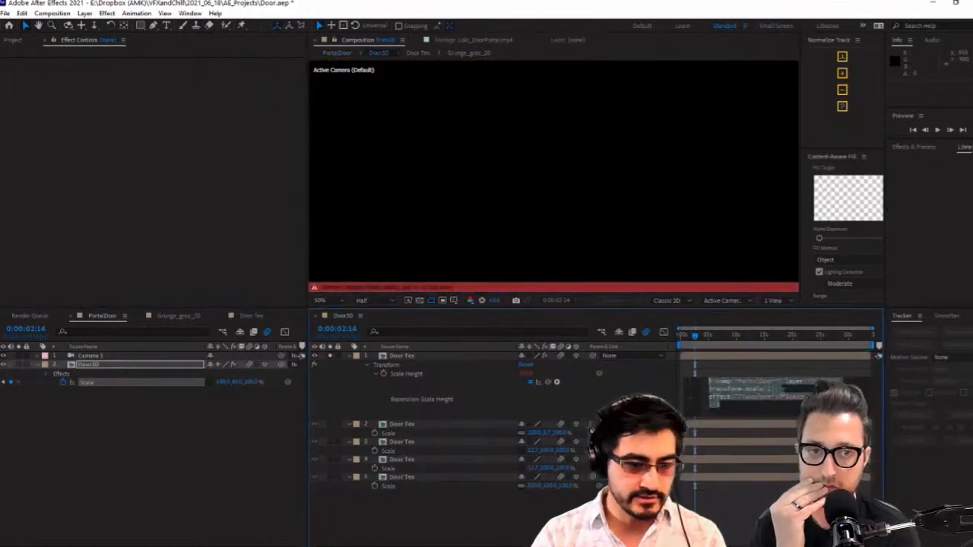
{"action": "left_click", "coordinate": [398, 375]}
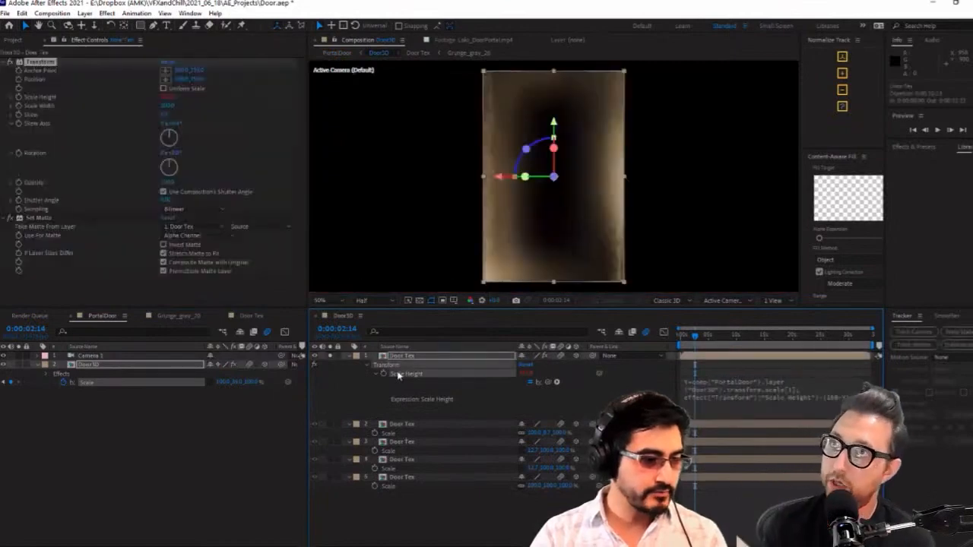
{"action": "left_click", "coordinate": [821, 401]}
{"action": "left_click", "coordinate": [720, 405]}
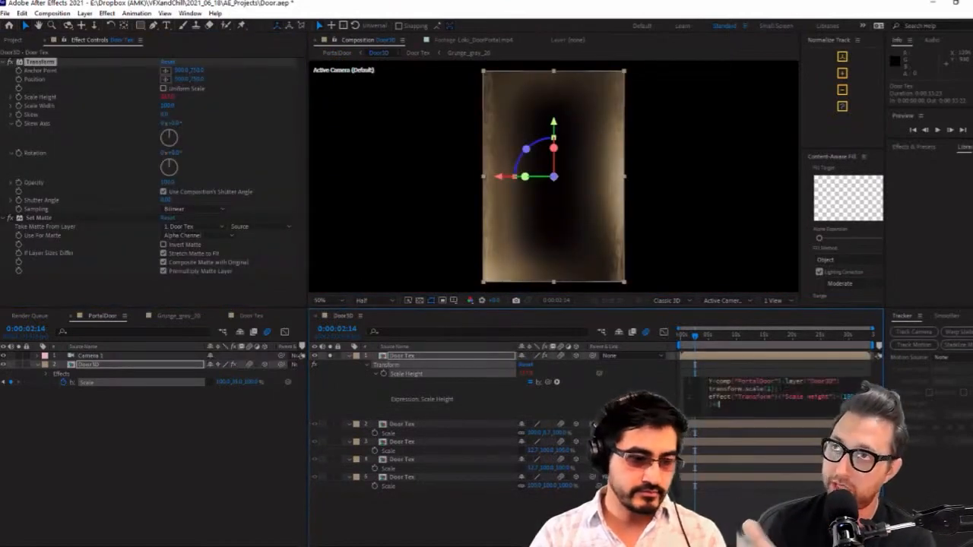
{"action": "left_click_drag", "start_coordinate": [719, 404], "coordinate": [836, 397]}
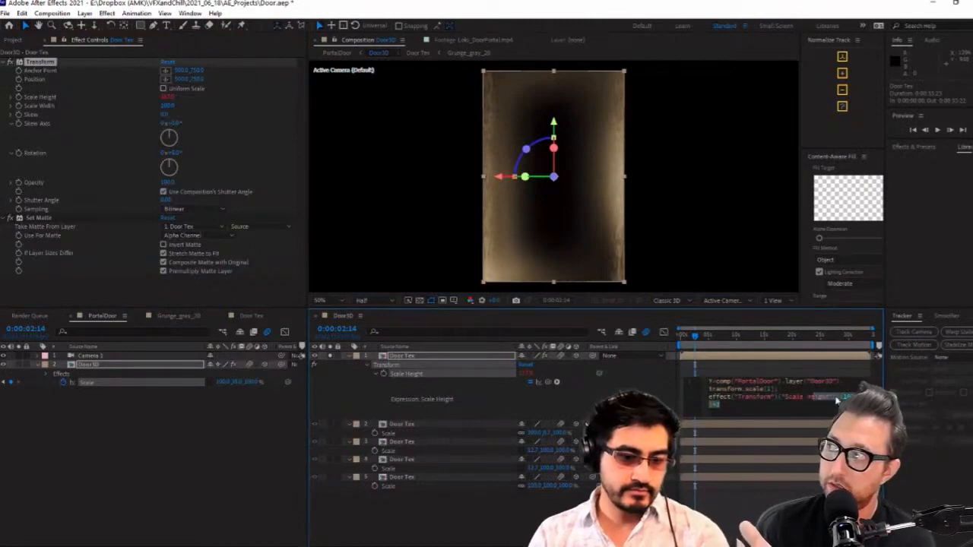
{"action": "left_click", "coordinate": [839, 396]}
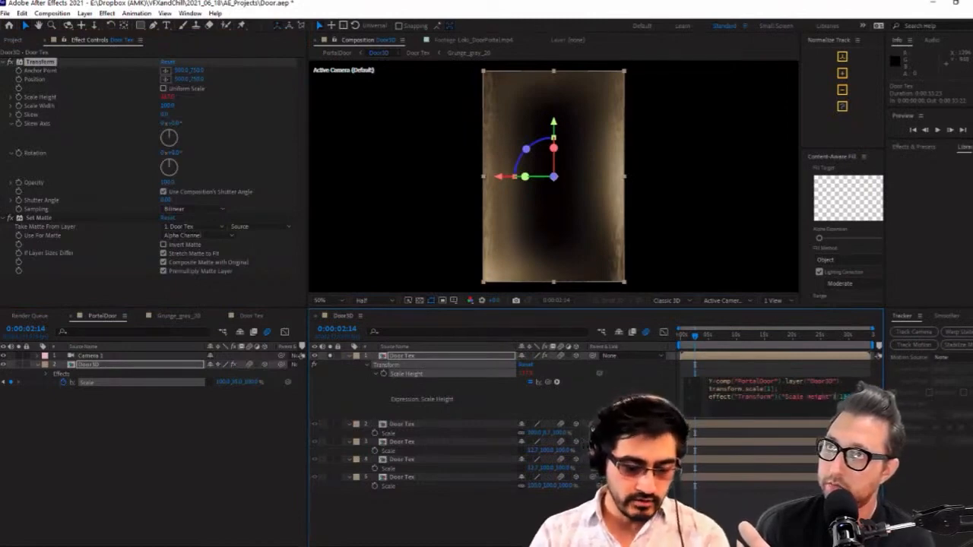
{"action": "type", "text": "*"}
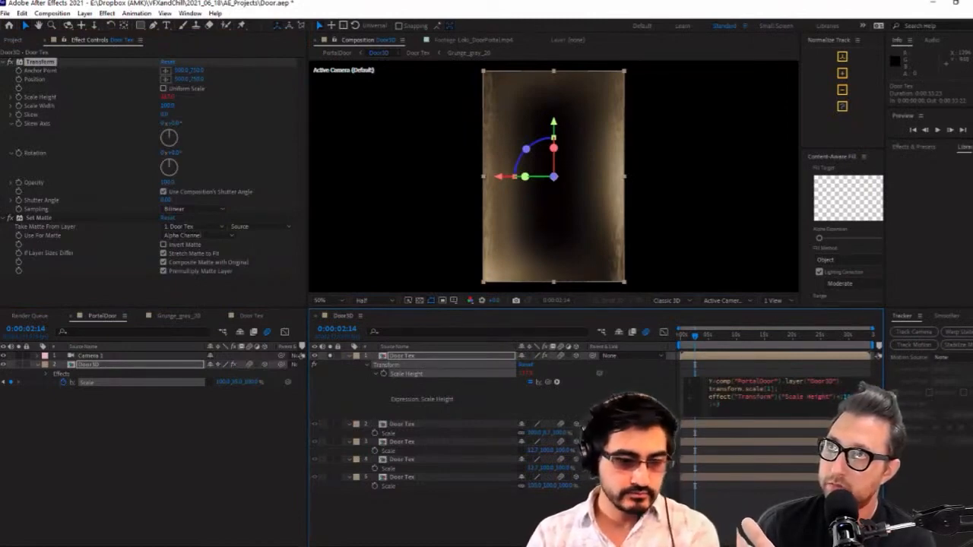
{"action": "left_click", "coordinate": [668, 407]}
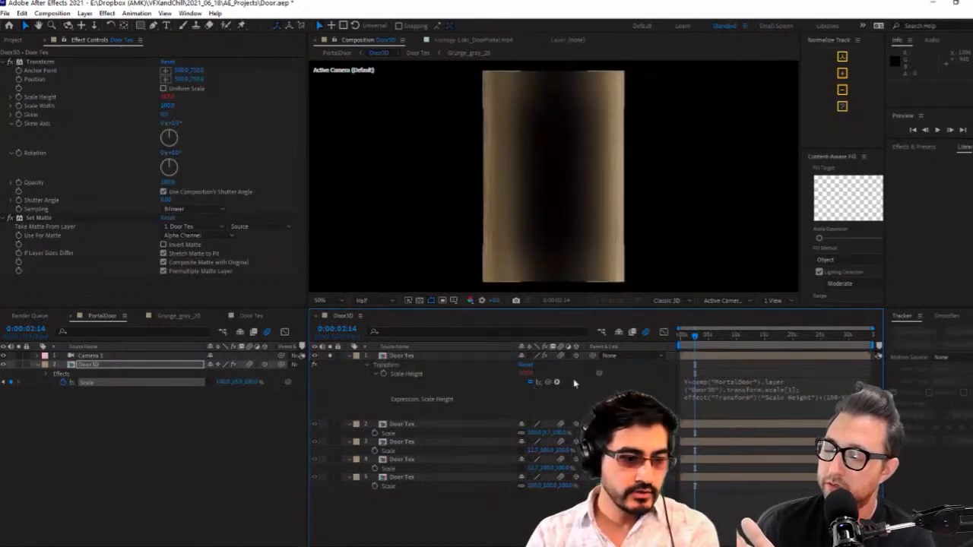
Remove the Scale Height expression from the first Door Tex layer and set its Scale Height to 100
{"action": "left_click", "coordinate": [736, 399]}
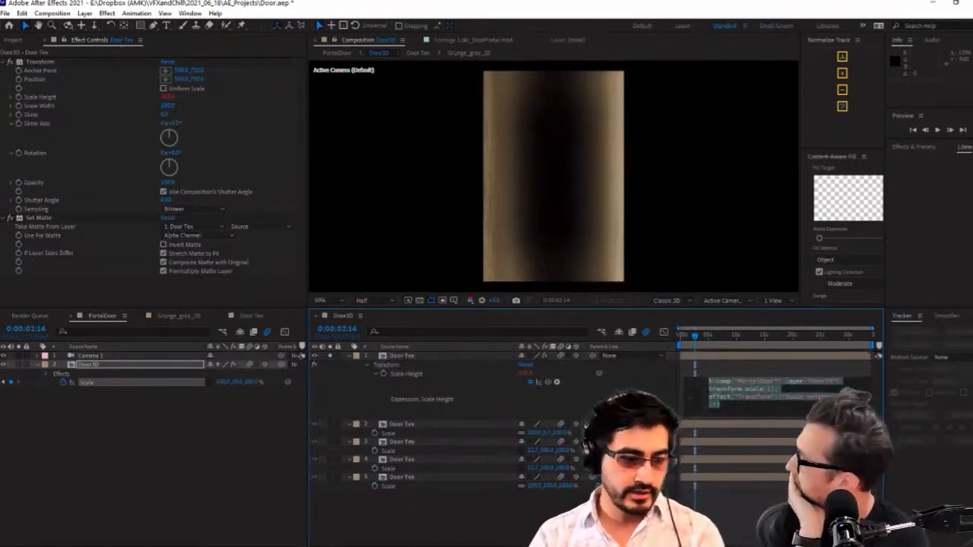
{"action": "key", "text": "Delete"}
{"action": "left_click", "coordinate": [676, 374]}
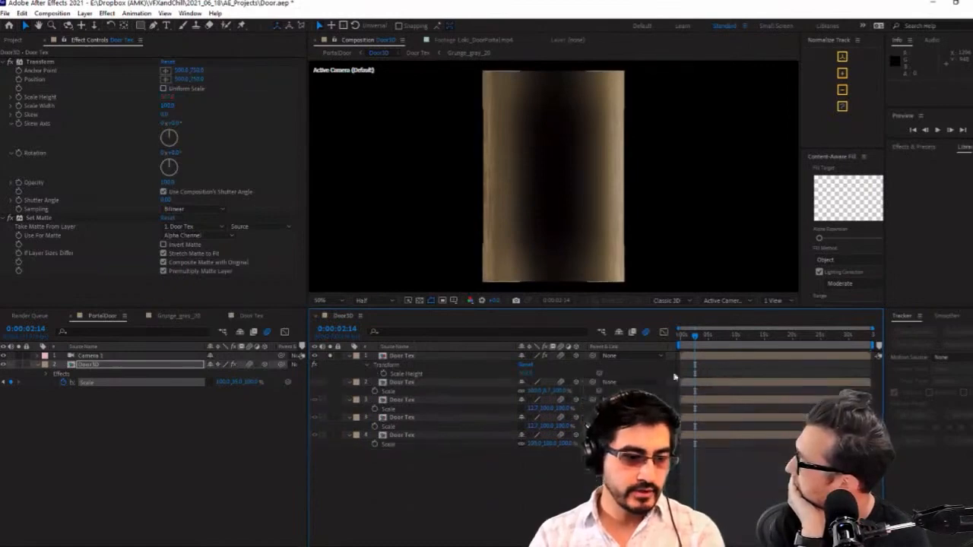
{"action": "left_click", "coordinate": [409, 374]}
{"action": "left_click", "coordinate": [524, 373]}
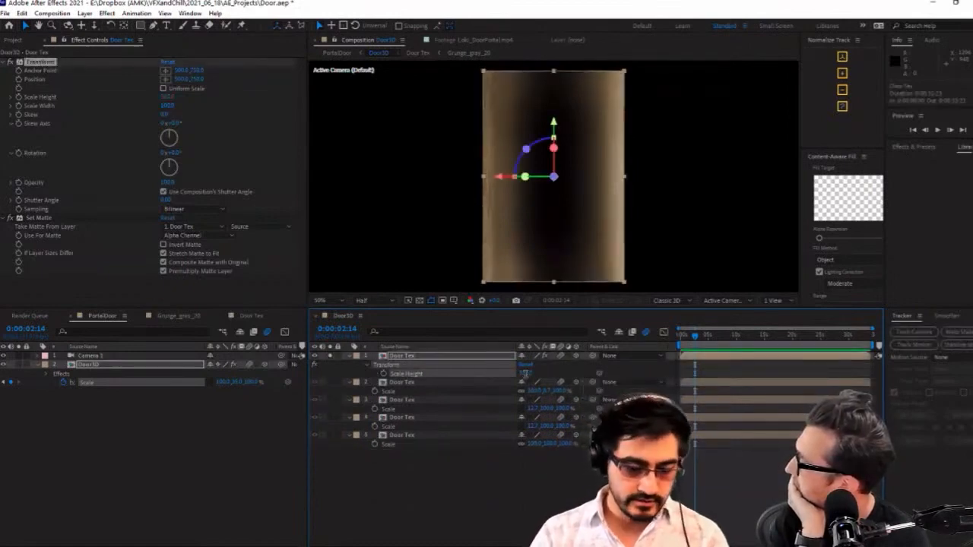
{"action": "type", "text": "200"}
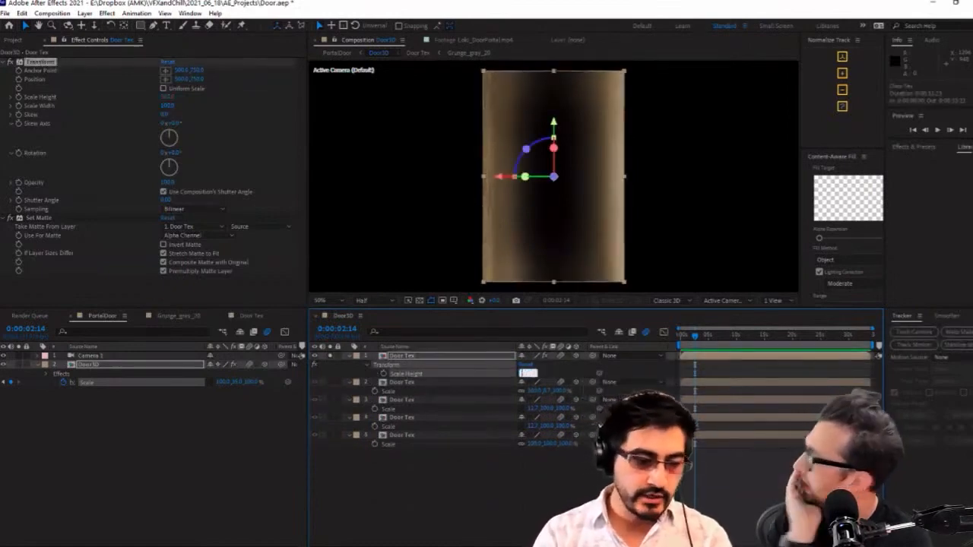
{"action": "key", "text": "Return"}
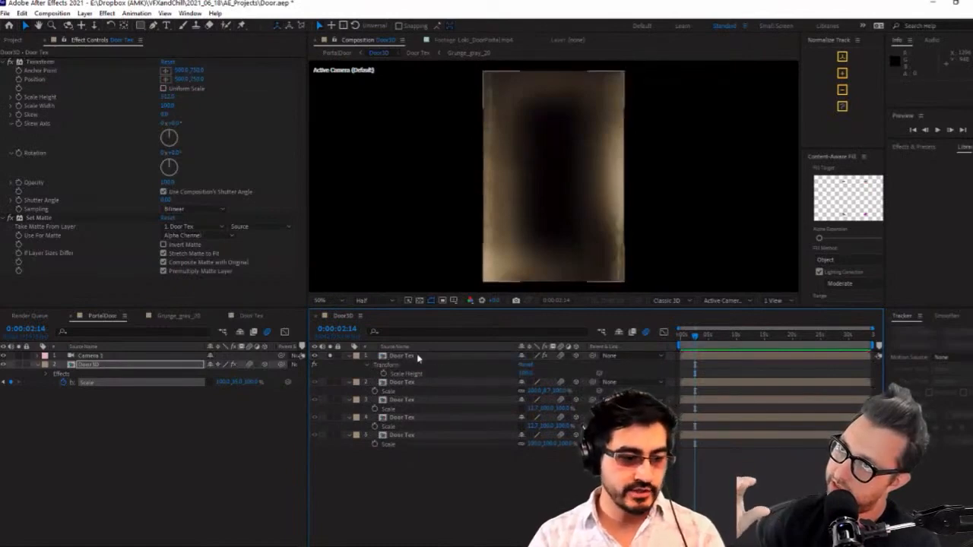
Add a linear() expression to the first Door Tex layer's Scale Height, using Door3D's transform.scale[1] as its input
{"action": "left_click", "coordinate": [383, 374], "text": "alt"}
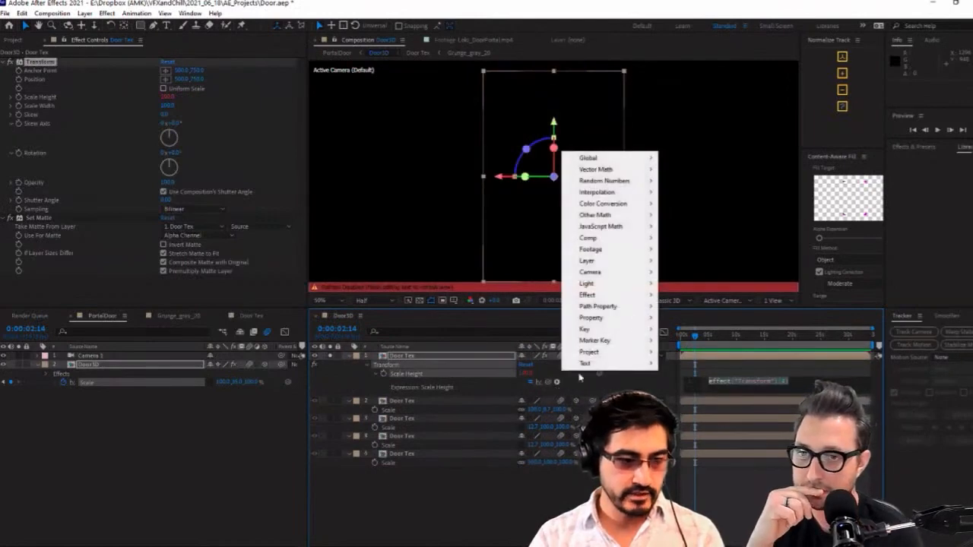
{"action": "mouse_move", "coordinate": [617, 195]}
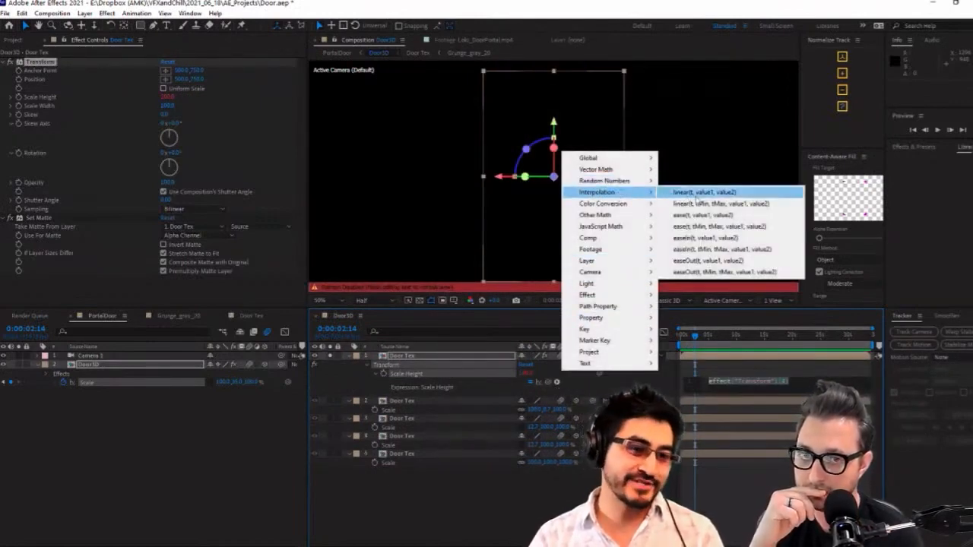
{"action": "left_click", "coordinate": [740, 209]}
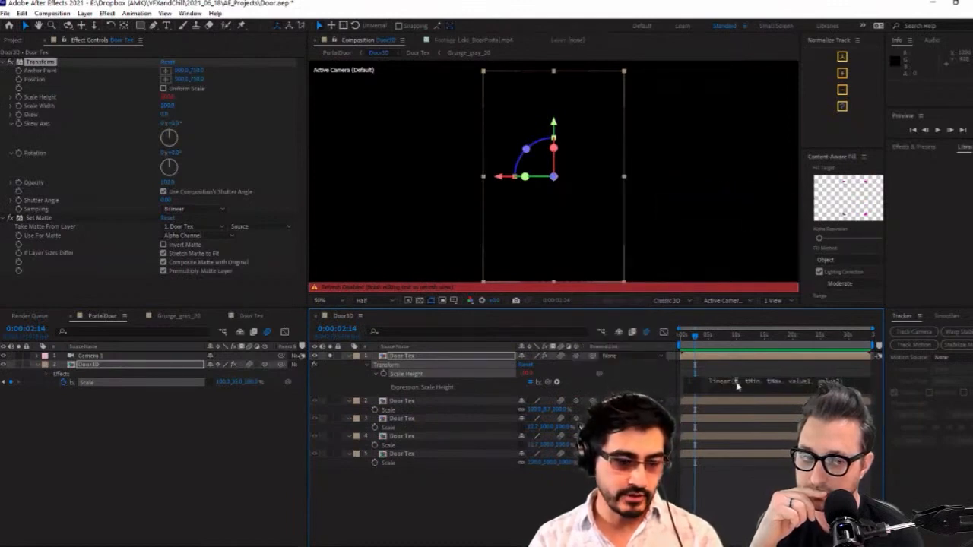
{"action": "left_click_drag", "start_coordinate": [549, 383], "coordinate": [235, 385]}
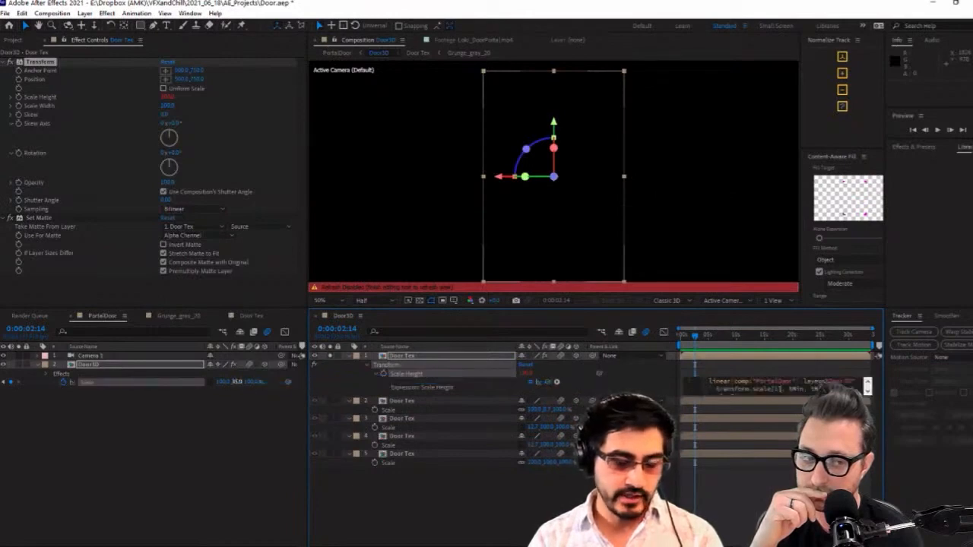
{"action": "left_click_drag", "start_coordinate": [760, 395], "coordinate": [760, 478]}
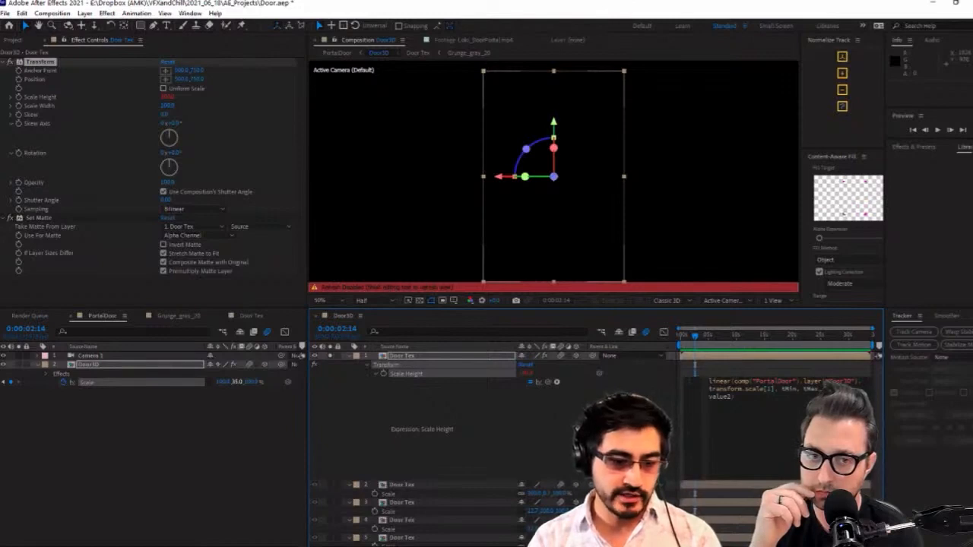
Complete the linear() arguments with 0, 100, 300, 100 and lower Door3D's Y scale to 27% to test the stretch
{"action": "left_click", "coordinate": [735, 384]}
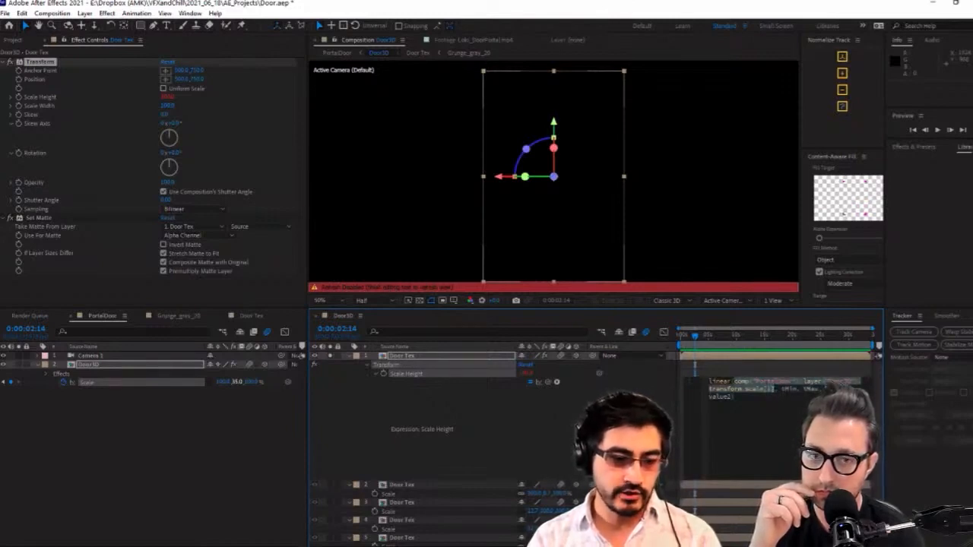
{"action": "left_click", "coordinate": [783, 388]}
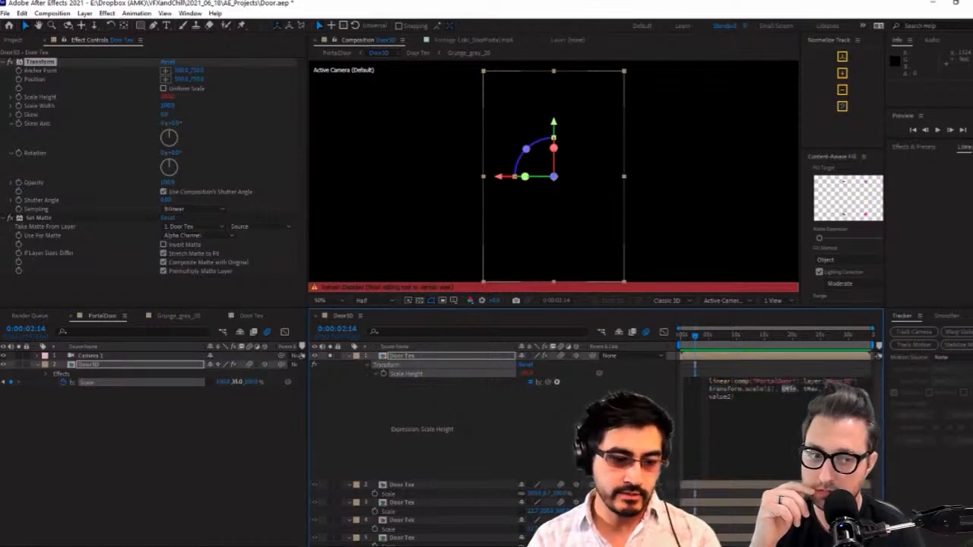
{"action": "key", "text": "BackSpace"}
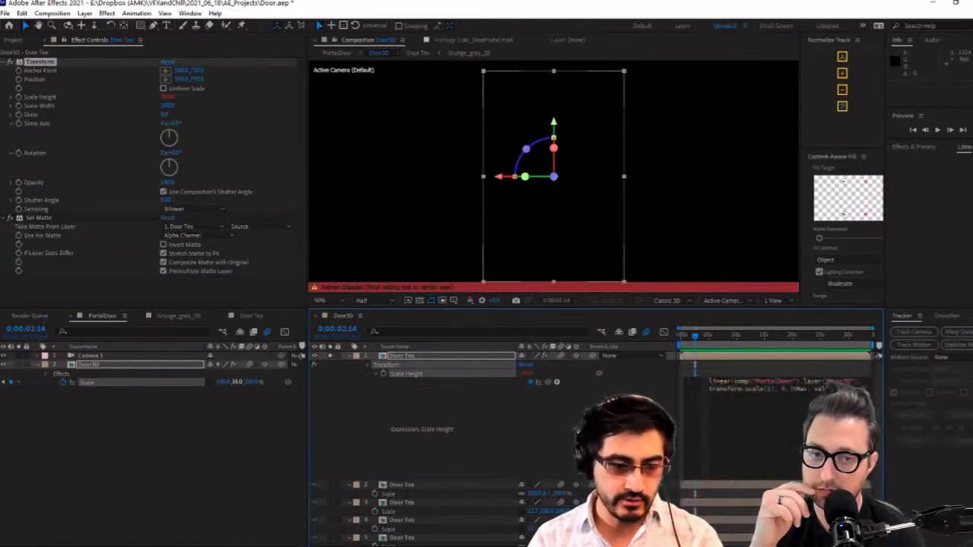
{"action": "type", "text": "100"}
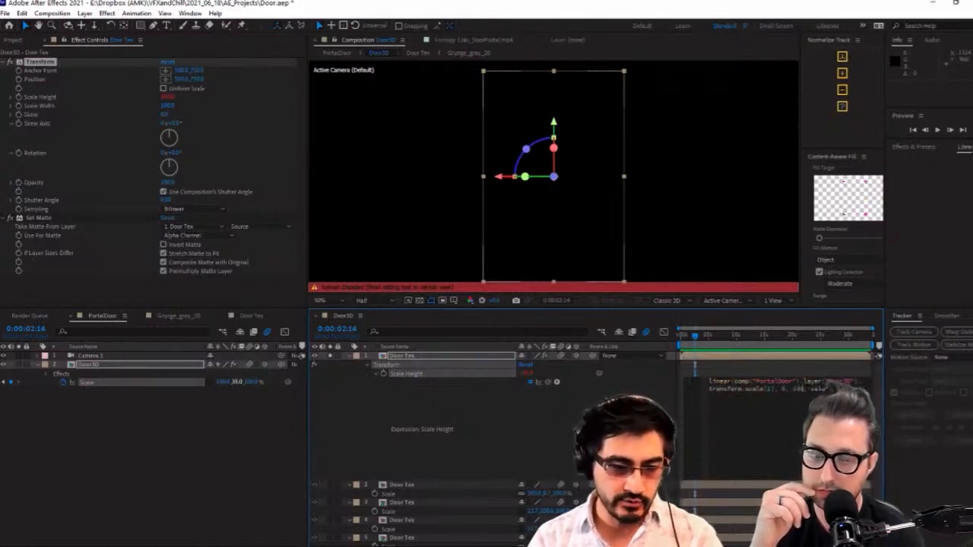
{"action": "double_click", "coordinate": [818, 389]}
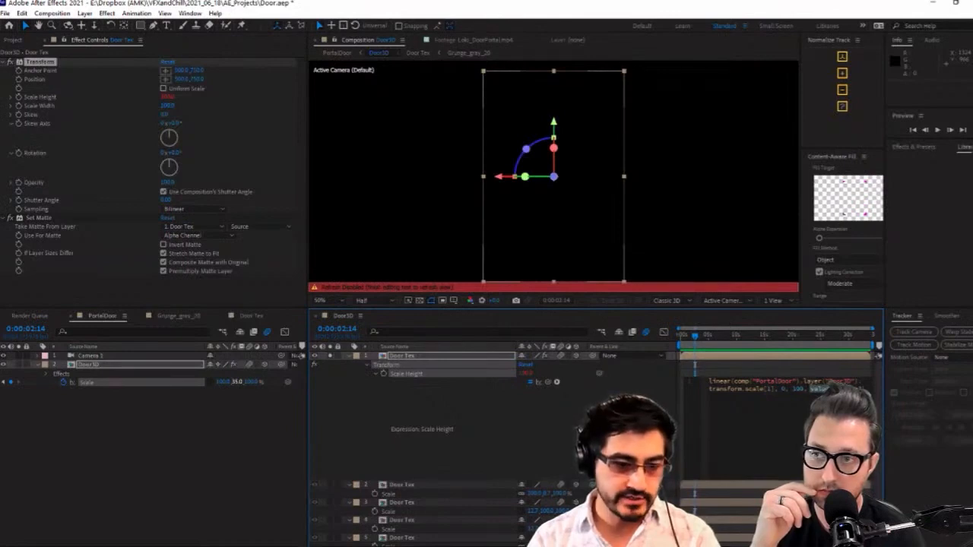
{"action": "type", "text": "398,"}
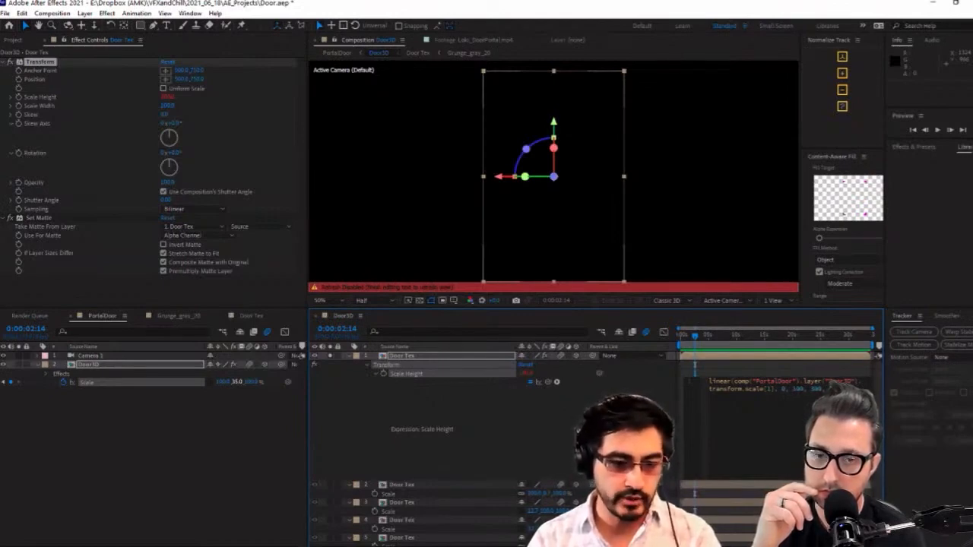
{"action": "left_click", "coordinate": [796, 405]}
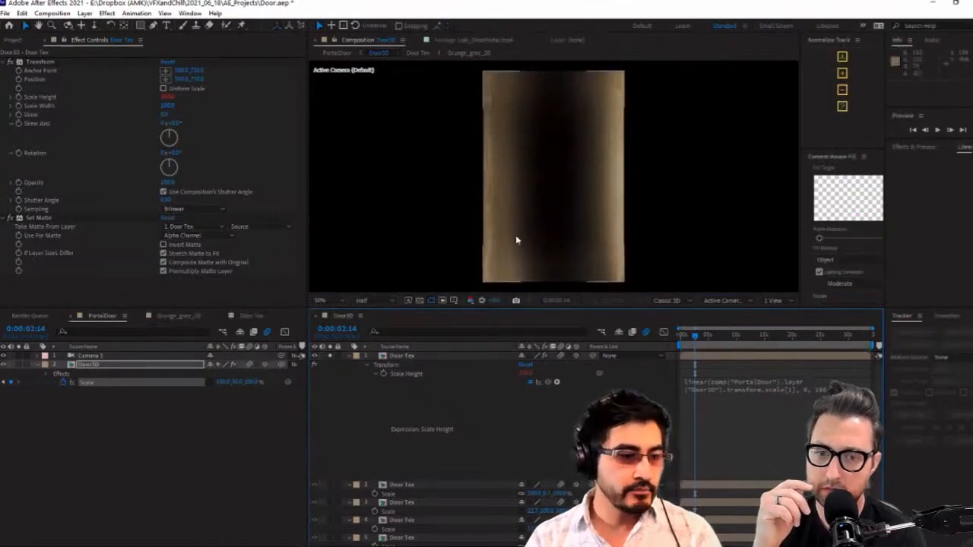
{"action": "mouse_move", "coordinate": [237, 383]}
{"action": "left_mouse_down"}
{"action": "mouse_move", "coordinate": [271, 379]}
{"action": "mouse_move", "coordinate": [226, 386]}
{"action": "mouse_move", "coordinate": [274, 381]}
{"action": "mouse_move", "coordinate": [240, 390]}
{"action": "left_mouse_up"}
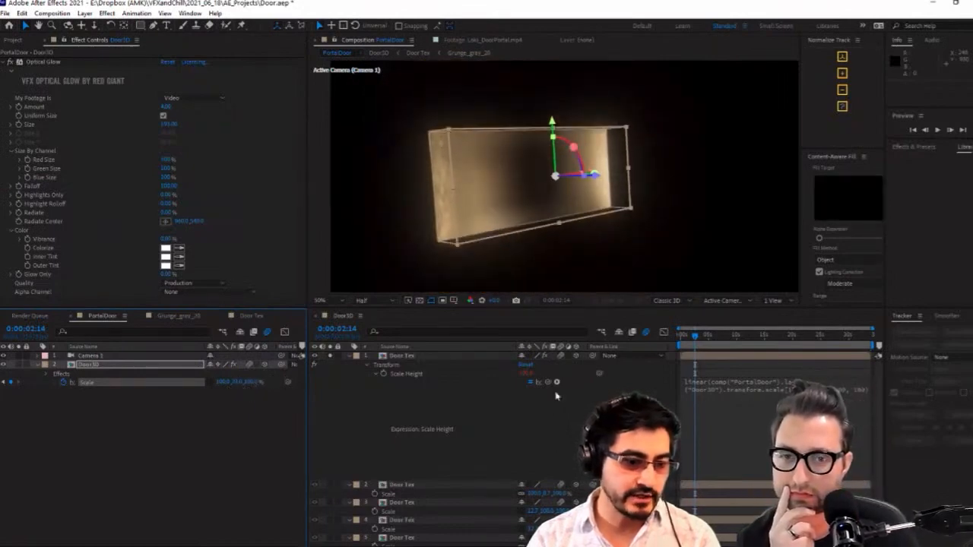
Copy the Transform and Set Matte effects from the first Door Tex layer onto the other four Door Tex layers
{"action": "left_click", "coordinate": [760, 402]}
{"action": "left_click", "coordinate": [423, 386]}
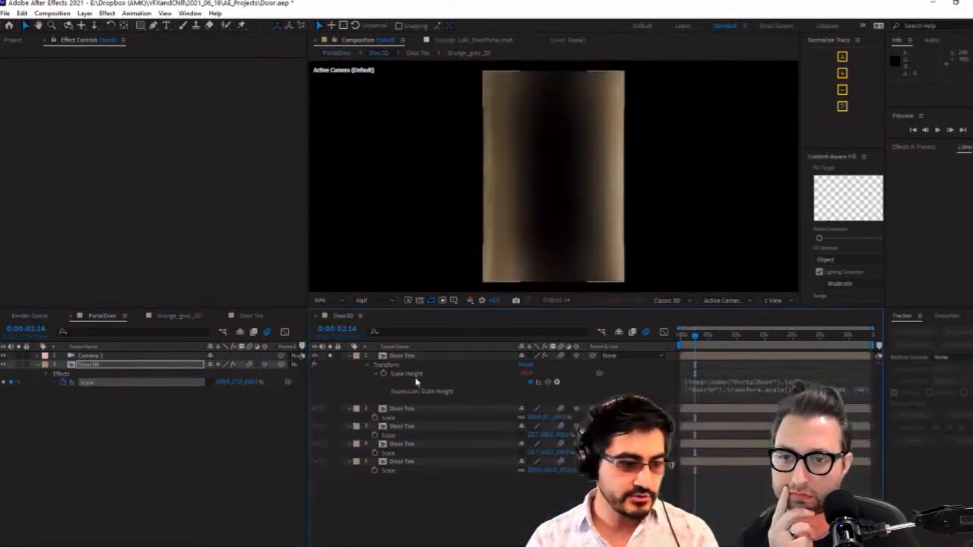
{"action": "left_click", "coordinate": [42, 218]}
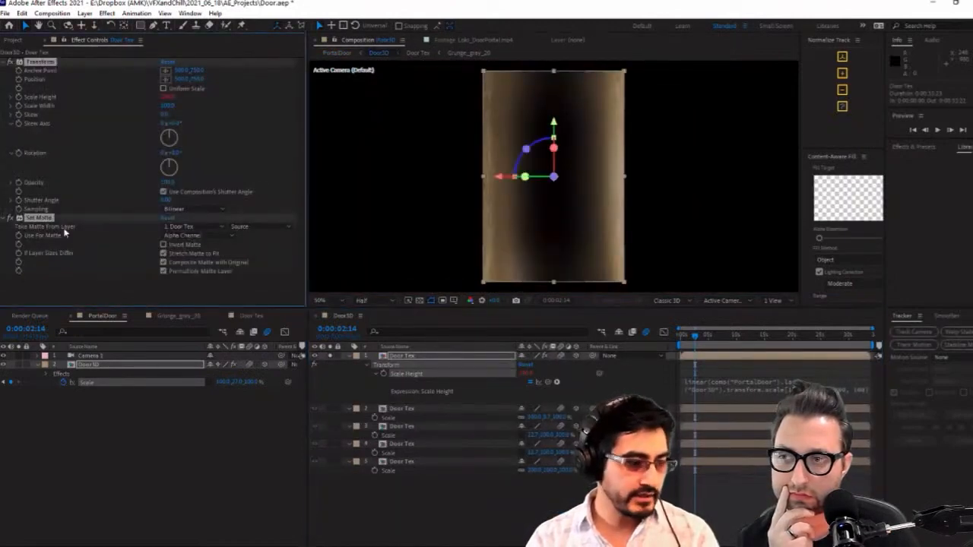
{"action": "left_click", "coordinate": [420, 411]}
{"action": "left_click", "coordinate": [410, 463], "text": "shift"}
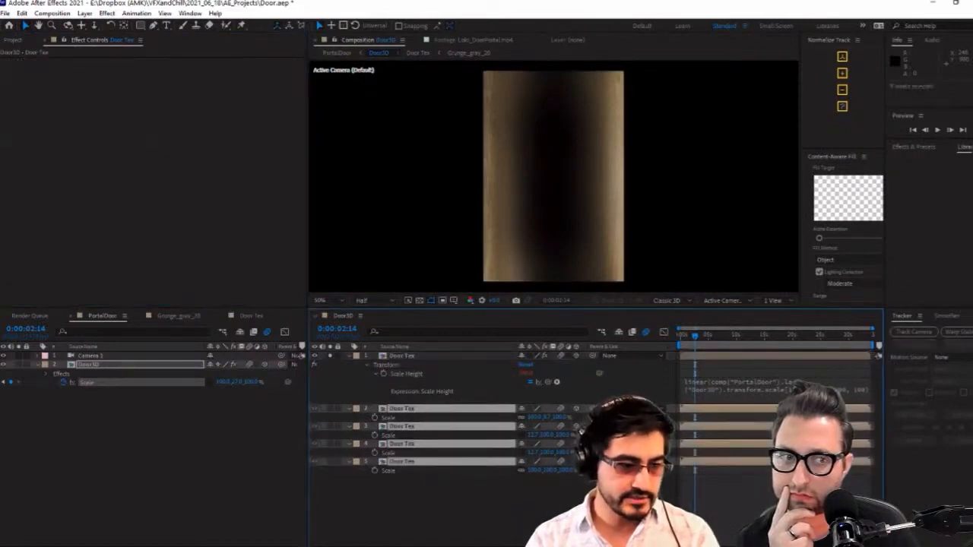
{"action": "key", "text": "ctrl+v"}
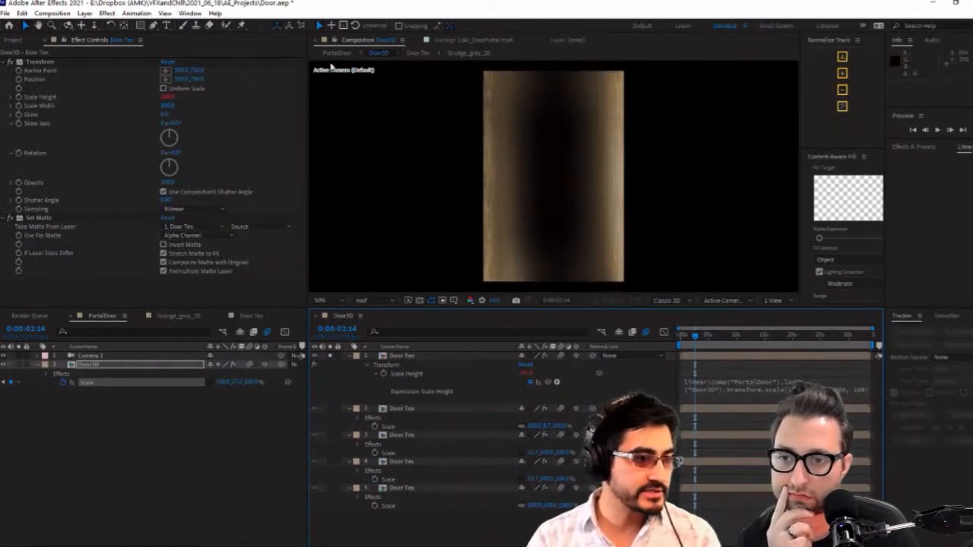
Close the separate Door3D timeline and preview the PortalDoor opening animation from shortly before the Scale keyframes
{"action": "left_click", "coordinate": [18, 42]}
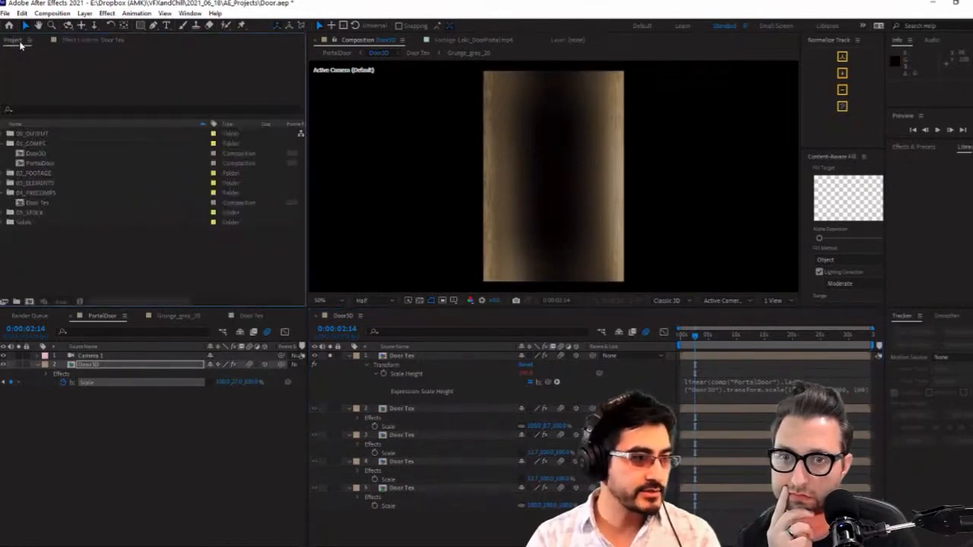
{"action": "left_click", "coordinate": [312, 319]}
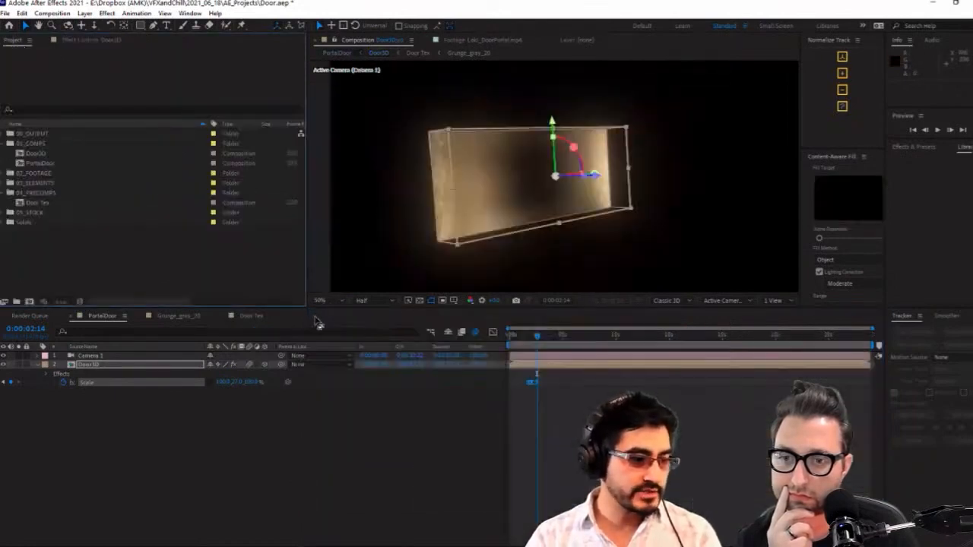
{"action": "left_click", "coordinate": [524, 339]}
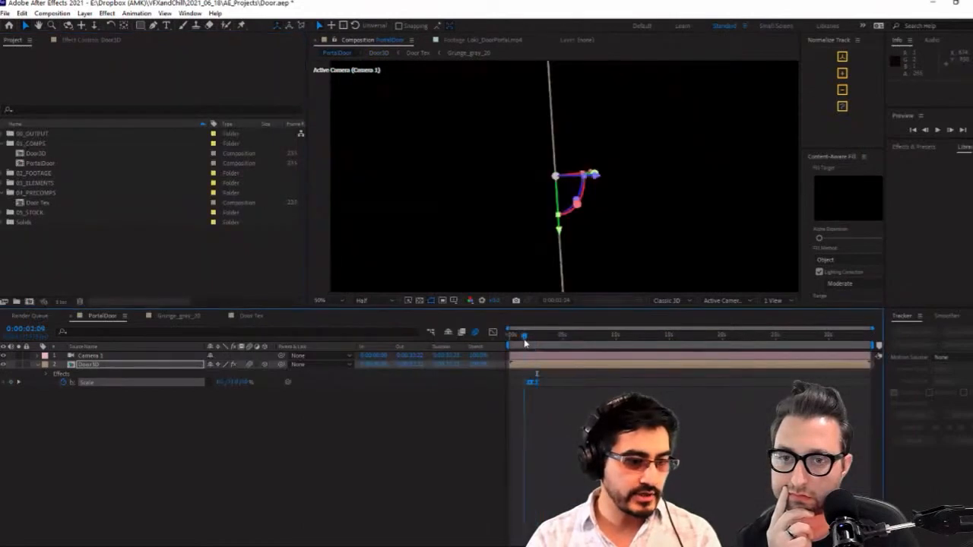
{"action": "scroll", "coordinate": [734, 217], "scroll_direction": "down", "scroll_amount": 2}
{"action": "key", "text": "space"}
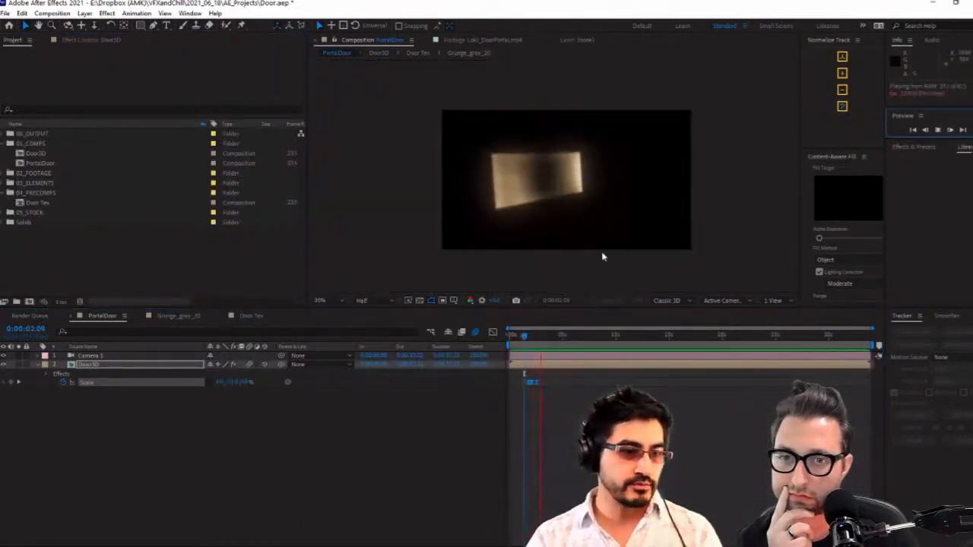
Set Door3D's Y scale to 100% at the 0:00:02:14 keyframe and preview the opening animation
{"action": "left_click", "coordinate": [525, 339]}
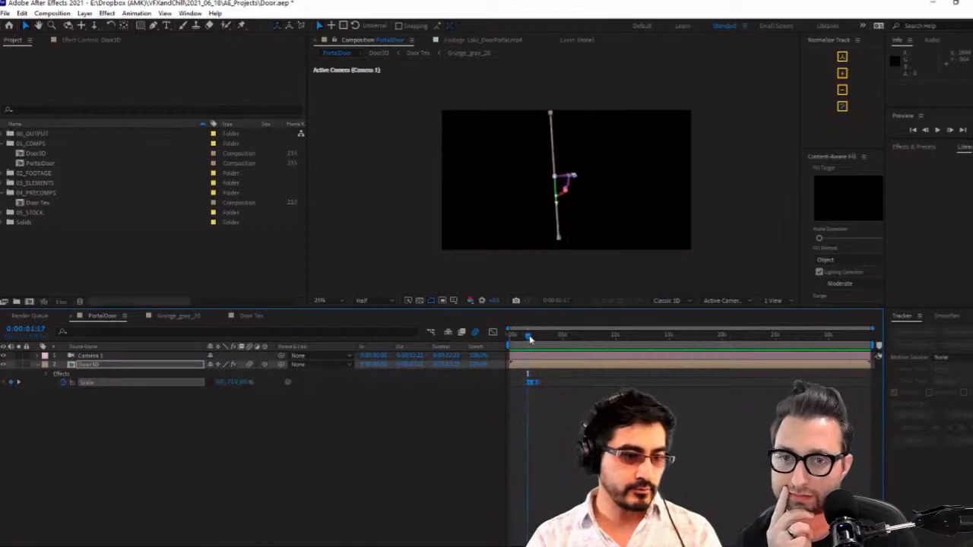
{"action": "left_click_drag", "start_coordinate": [535, 339], "coordinate": [545, 336]}
{"action": "left_click", "coordinate": [249, 398]}
{"action": "left_click_drag", "start_coordinate": [238, 383], "coordinate": [259, 383]}
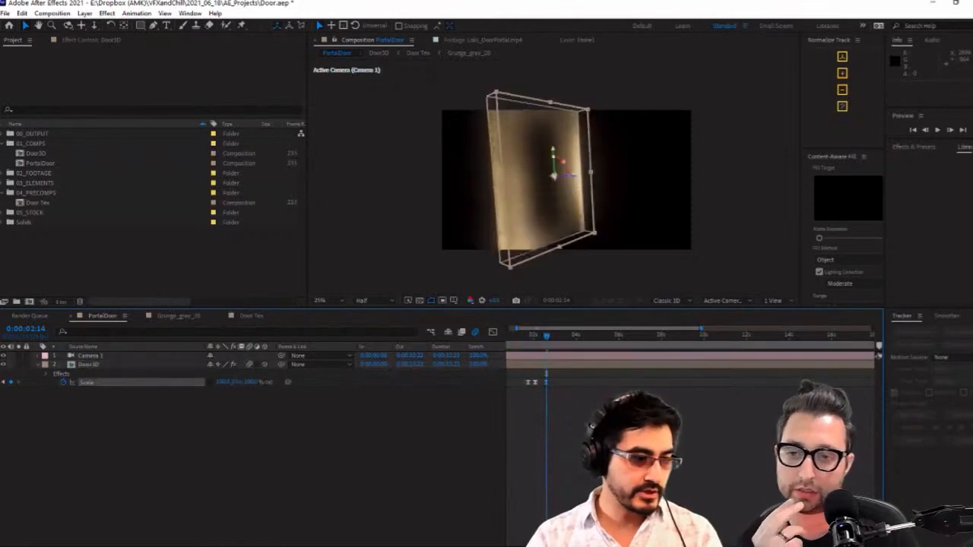
{"action": "left_click", "coordinate": [237, 383]}
{"action": "type", "text": "150"}
{"action": "left_click", "coordinate": [260, 413]}
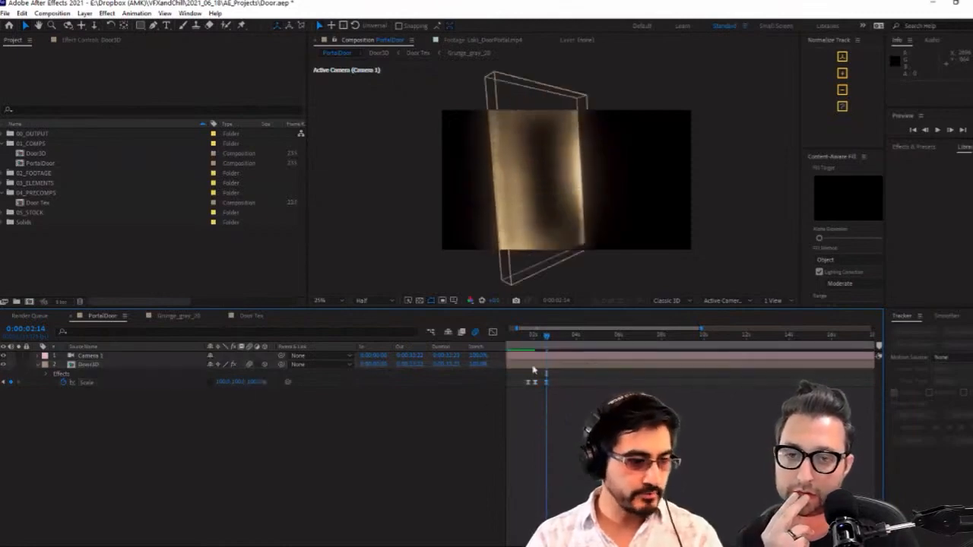
{"action": "left_click_drag", "start_coordinate": [531, 336], "coordinate": [522, 335]}
{"action": "left_click", "coordinate": [937, 130]}
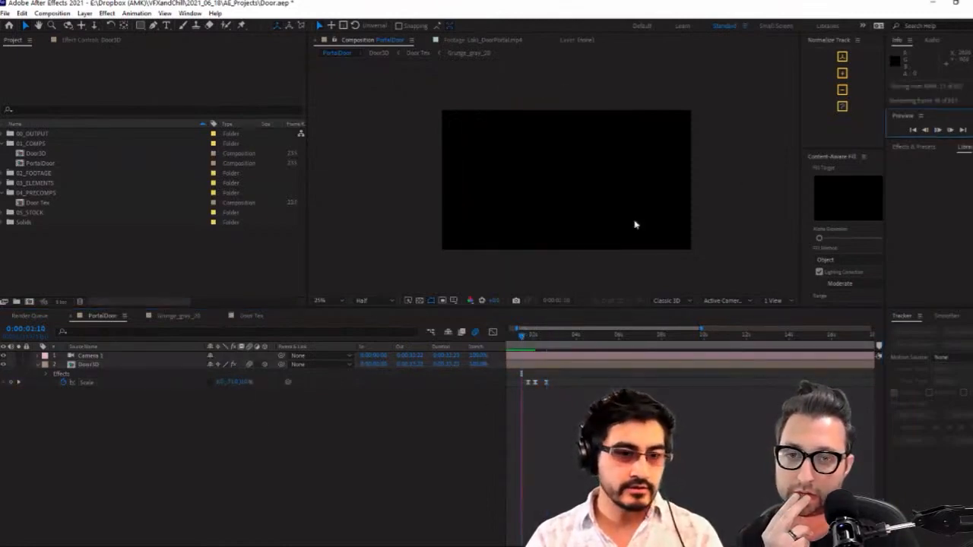
Reduce Door3D's Y scale to a thin positive sliver at the 0:00:02:01 keyframe and preview the opening animation
{"action": "left_click", "coordinate": [535, 336]}
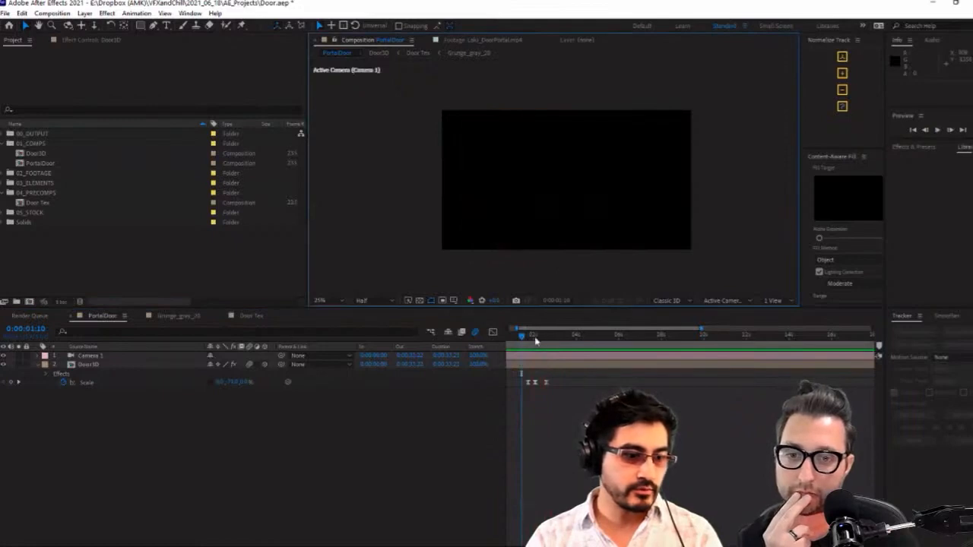
{"action": "left_click", "coordinate": [535, 383]}
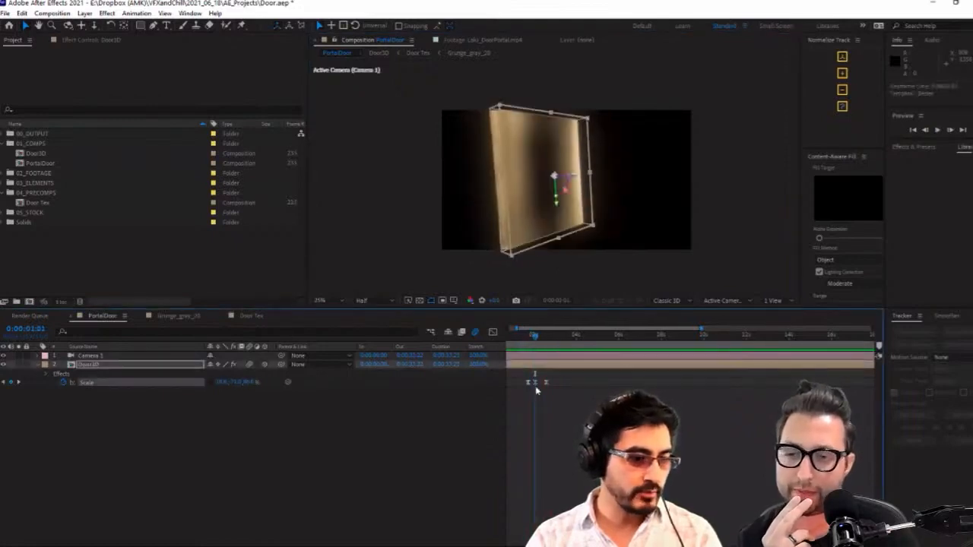
{"action": "left_click_drag", "start_coordinate": [537, 385], "coordinate": [535, 385]}
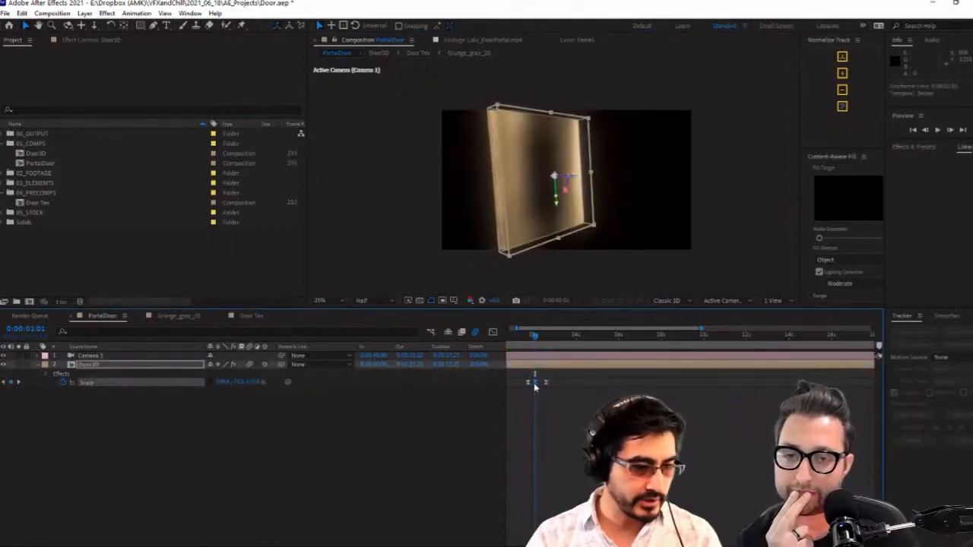
{"action": "left_click_drag", "start_coordinate": [231, 382], "coordinate": [280, 387]}
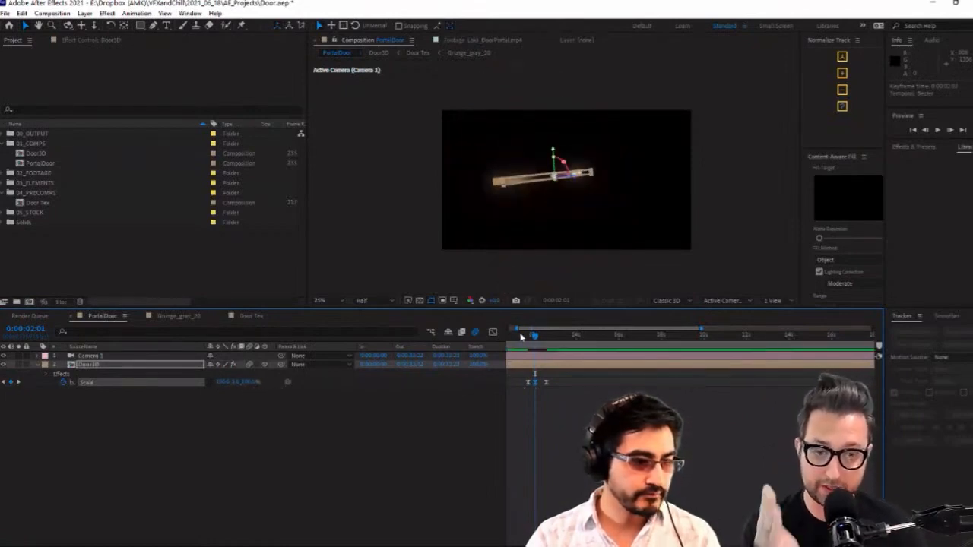
{"action": "left_click", "coordinate": [517, 335]}
{"action": "key", "text": "space"}
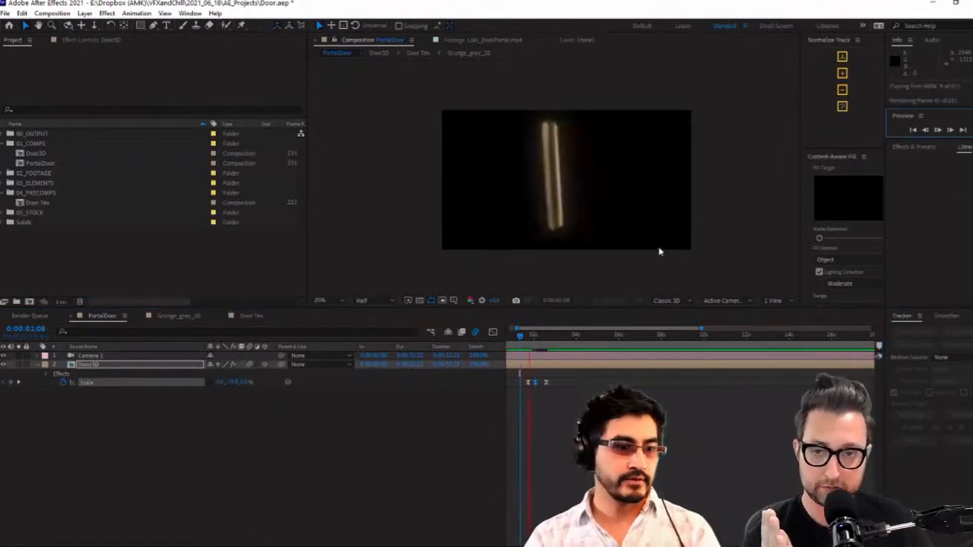
{"action": "left_click", "coordinate": [527, 339]}
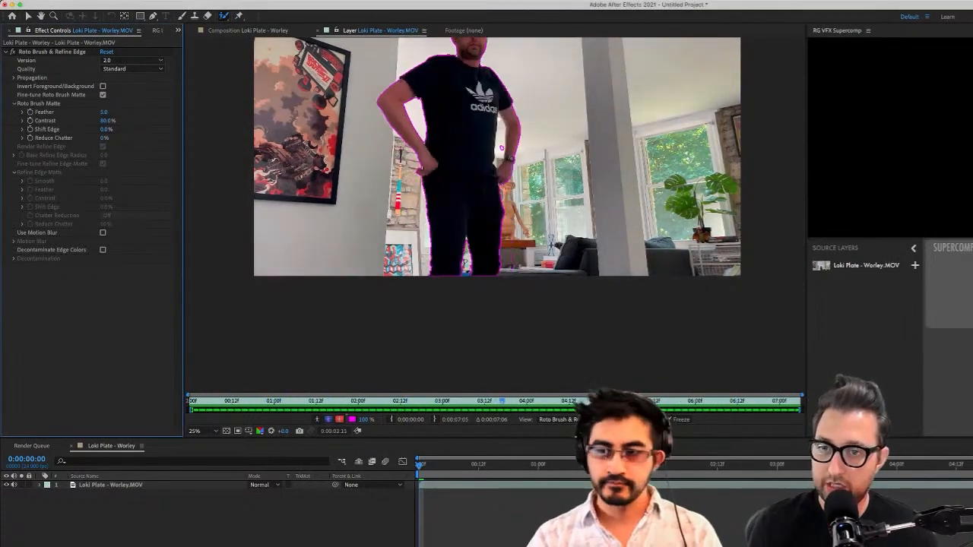
Review the Loki plate's Roto Brush matte and remove the stray background patch beside the man's arm at 0:00:00:13
{"action": "key", "text": "space"}
{"action": "key", "text": "grave"}
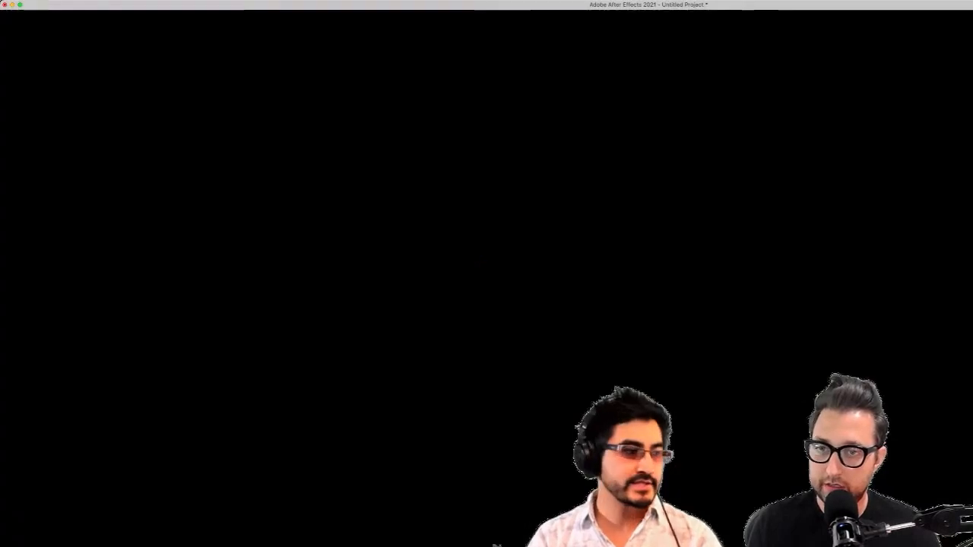
{"action": "left_click", "coordinate": [329, 419]}
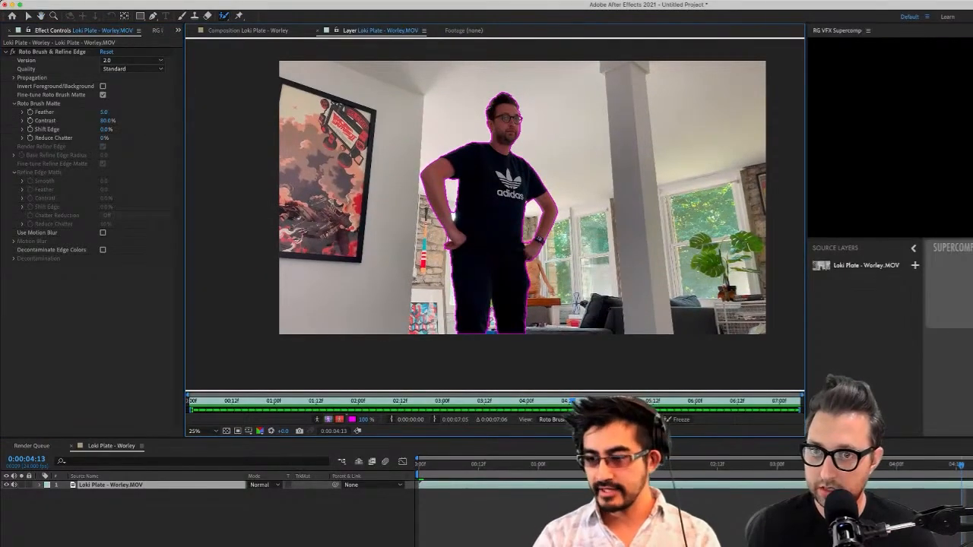
{"action": "key", "text": "space"}
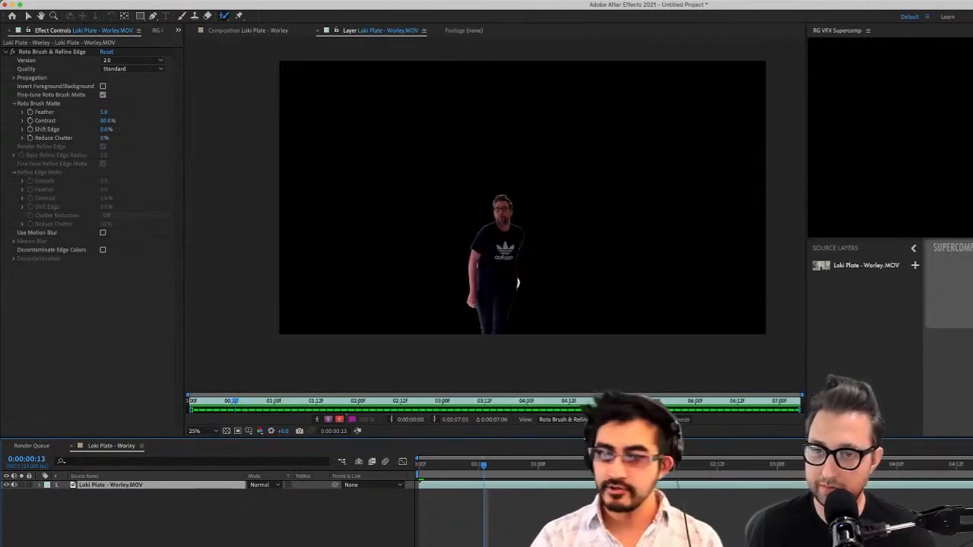
{"action": "left_click", "coordinate": [518, 282]}
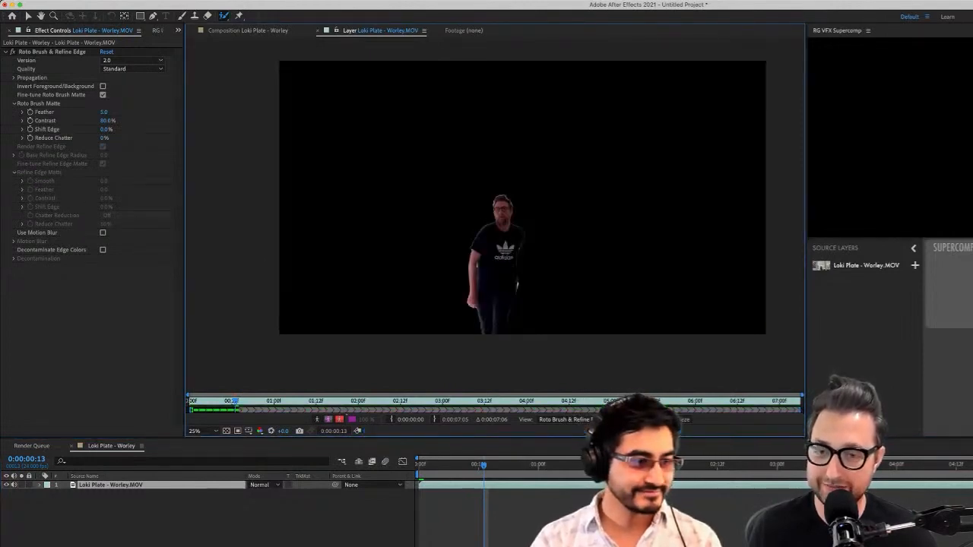
Inspect the Loki plate's Roto Brush matte at 0:00:00:13 in the alpha overlay and boundary views, down to the man's arm and legs
{"action": "key", "text": "comma"}
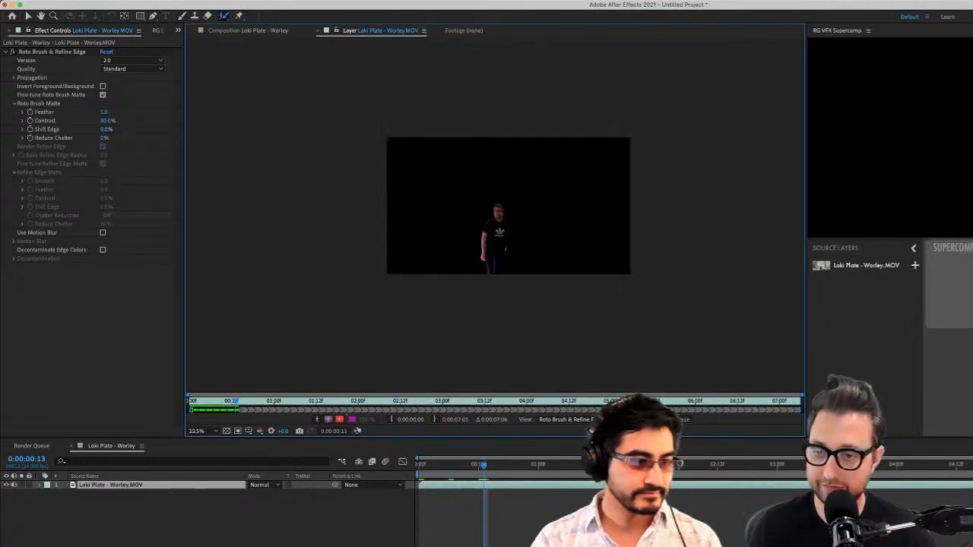
{"action": "key", "text": "alt+6"}
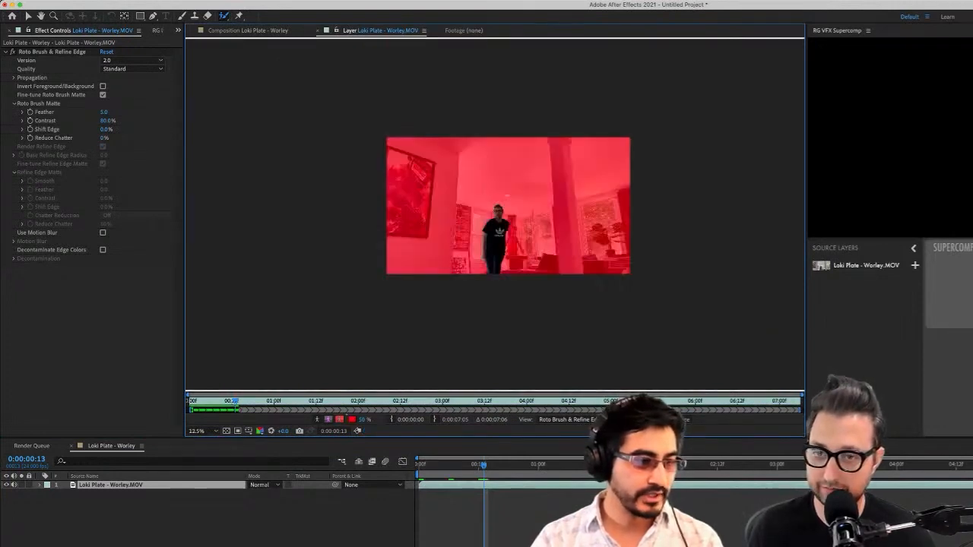
{"action": "key", "text": "super+Tab"}
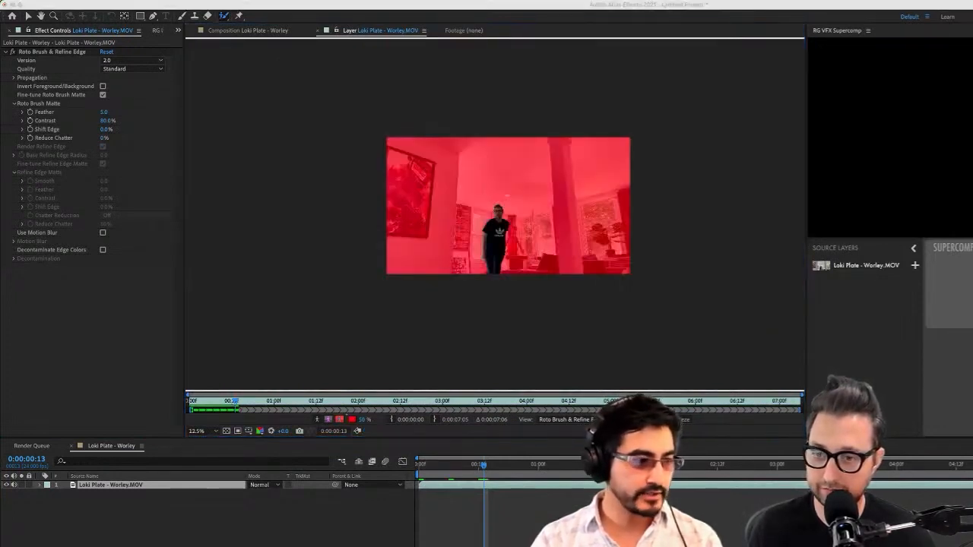
{"action": "key", "text": "super+Tab"}
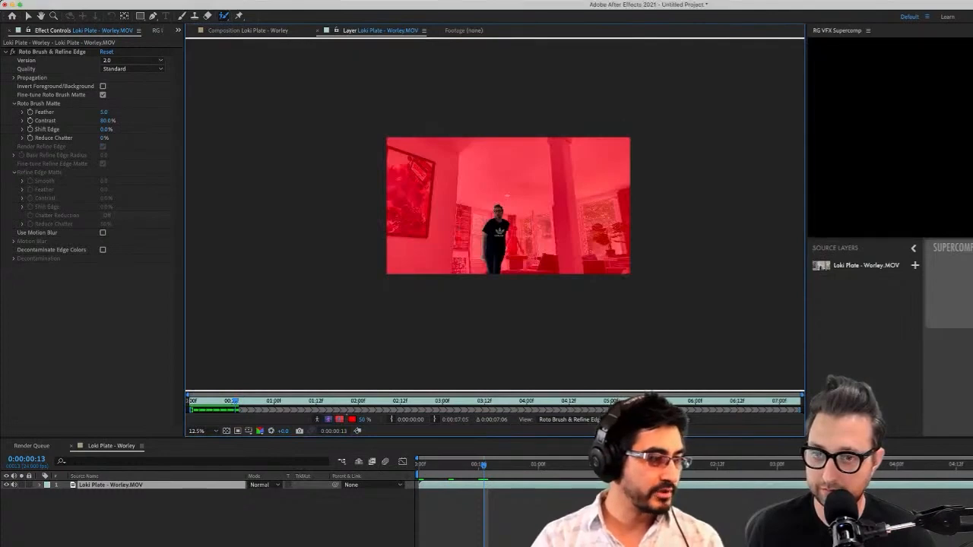
{"action": "key", "text": "alt+5"}
{"action": "key", "text": "period"}
{"action": "key", "text": "period"}
{"action": "key", "text": "period"}
{"action": "key", "text": "period"}
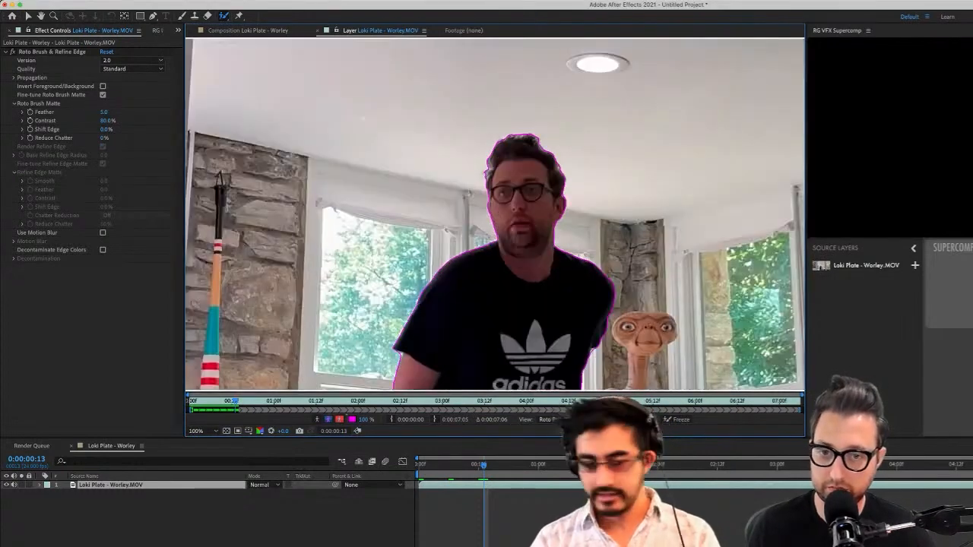
{"action": "left_click_drag", "start_coordinate": [623, 319], "coordinate": [445, 139]}
{"action": "left_click_drag", "start_coordinate": [456, 289], "coordinate": [464, 170]}
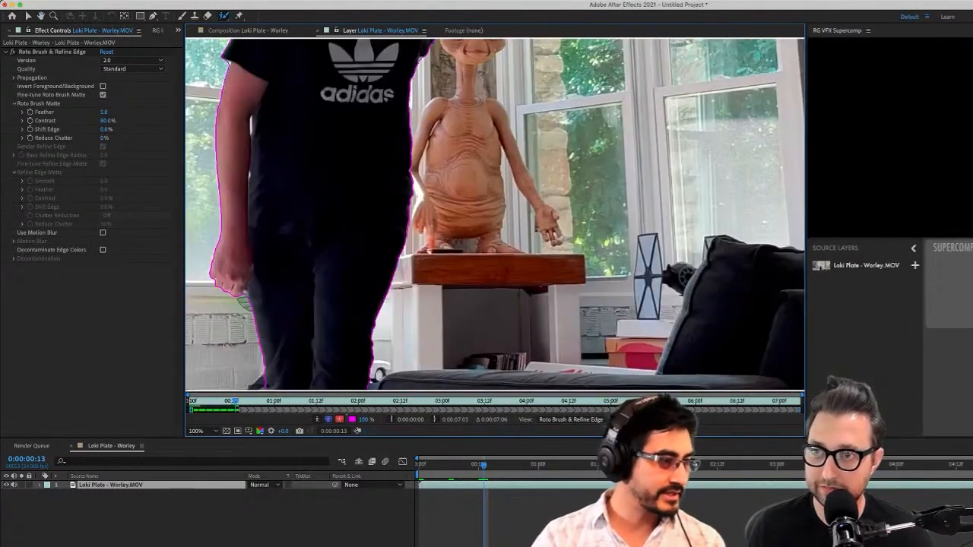
Advance the Loki plate's Roto Brush propagation from 0:00:00:13 to 0:00:01:00, checking the matte boundary around the jumping man
{"action": "key", "text": "Page_Down"}
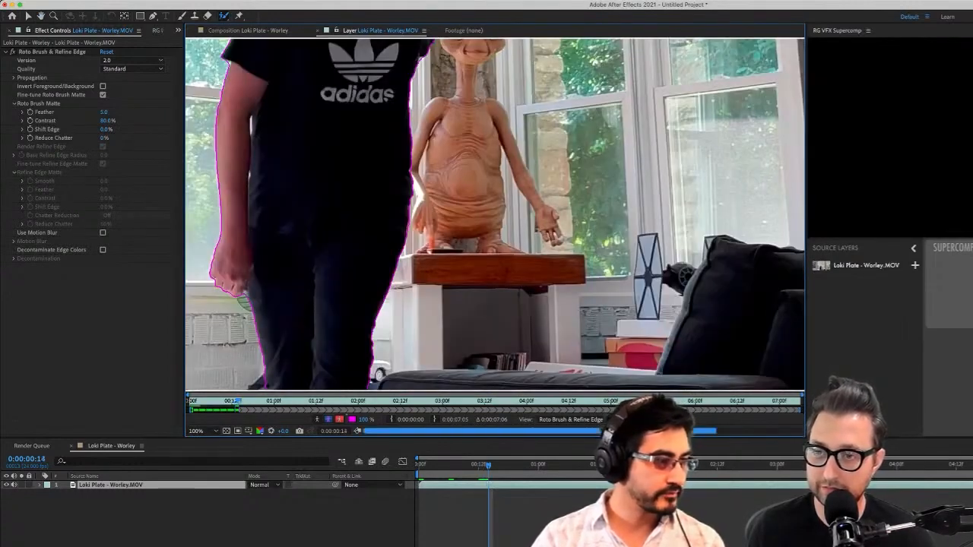
{"action": "key", "text": "Page_Down"}
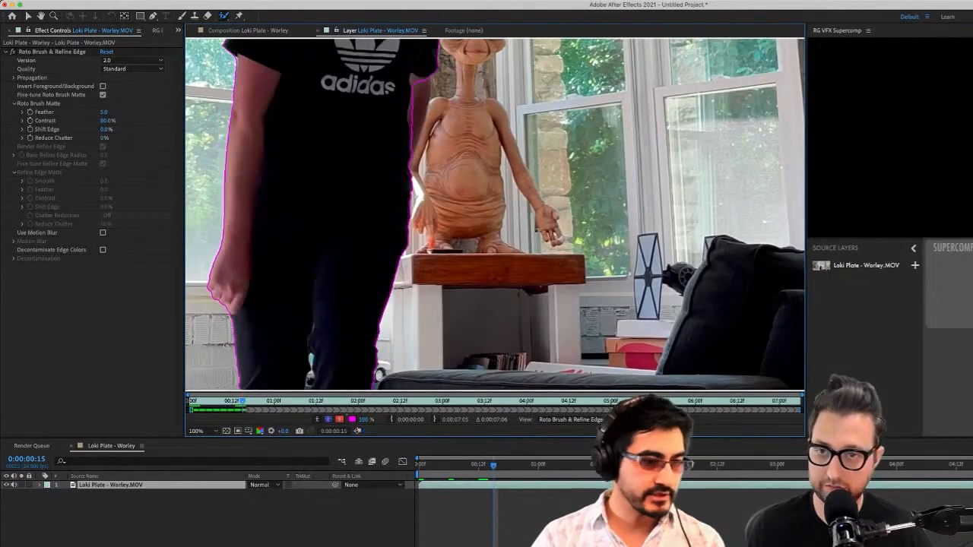
{"action": "key", "text": "comma"}
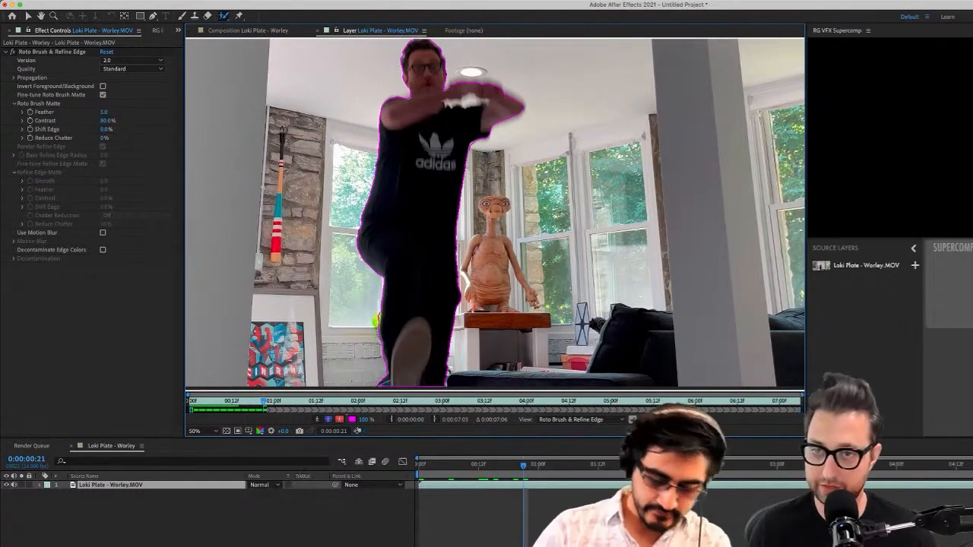
{"action": "key", "text": "super+z"}
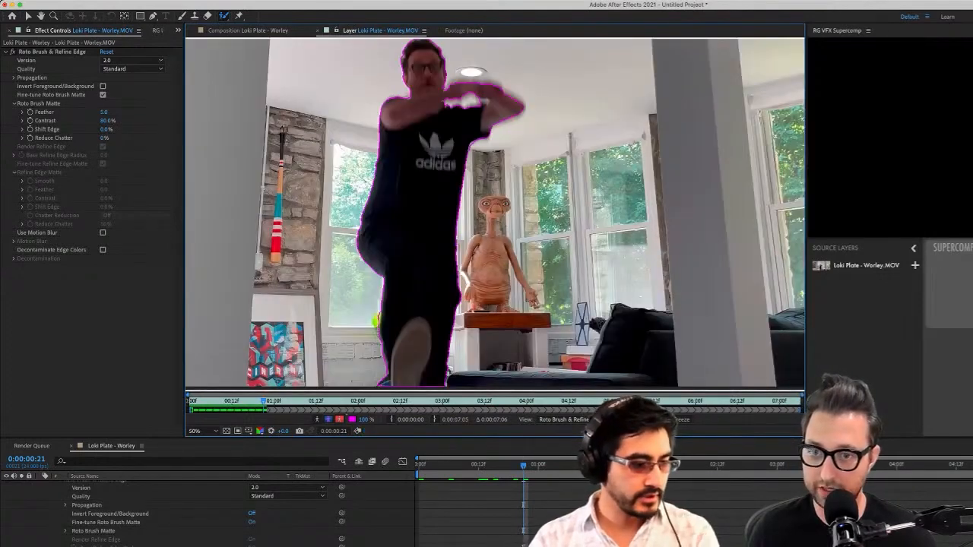
{"action": "key", "text": "space"}
{"action": "mouse_move", "coordinate": [471, 190]}
{"action": "left_mouse_down"}
{"action": "mouse_move", "coordinate": [479, 128]}
{"action": "mouse_move", "coordinate": [477, 183]}
{"action": "left_mouse_up"}
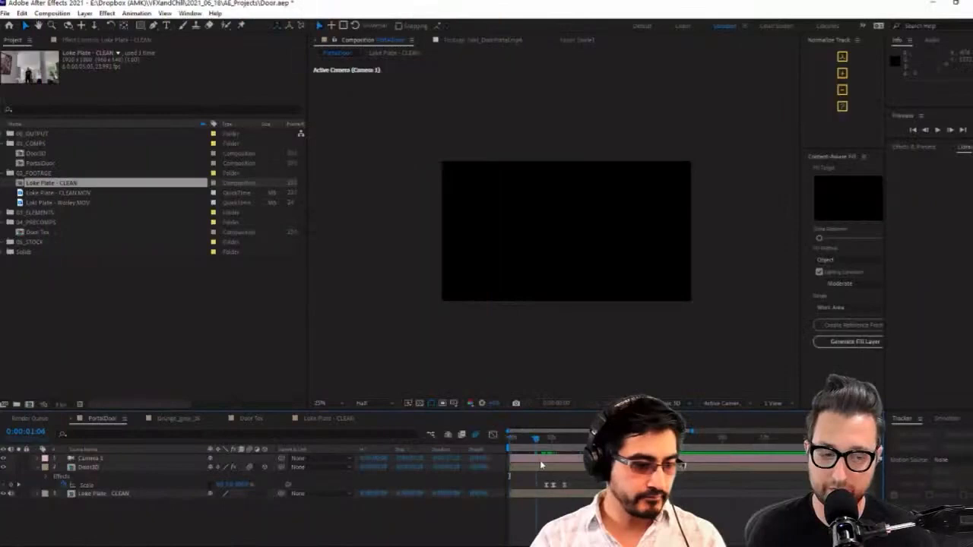
{"action": "left_click_drag", "start_coordinate": [541, 465], "coordinate": [555, 465]}
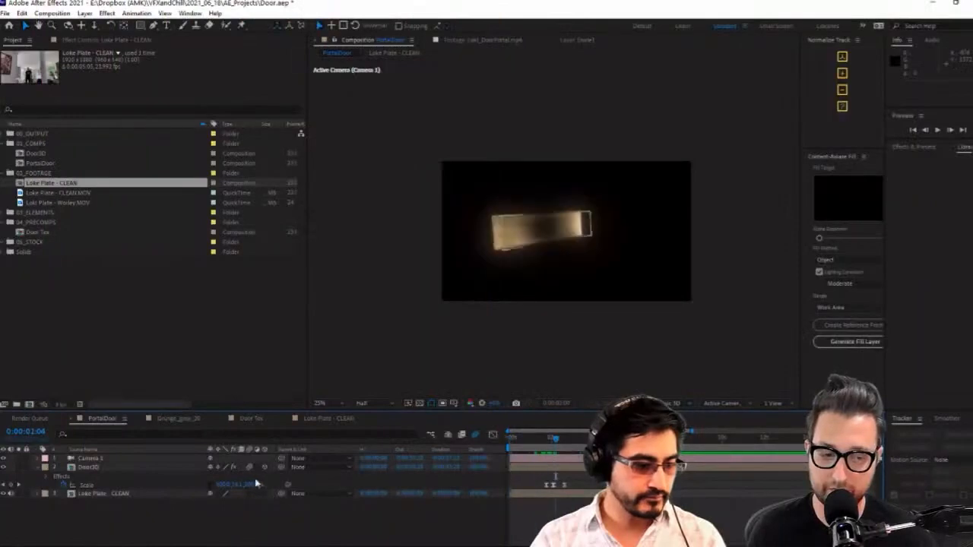
Compare the PortalDoor comp with Camera 1 and Door3D hidden and shown, leaving both visible at 0:00:02:13
{"action": "left_click_drag", "start_coordinate": [4, 466], "coordinate": [3, 458]}
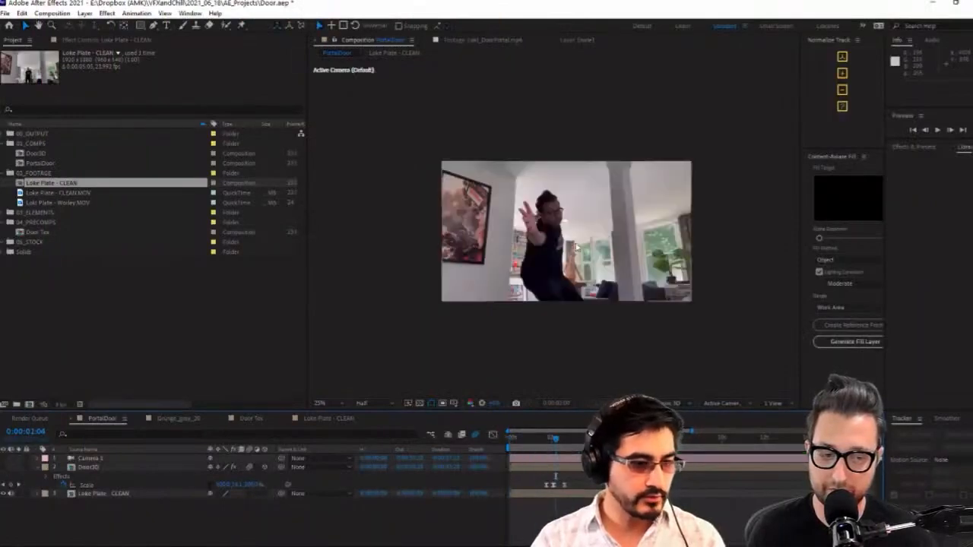
{"action": "left_click", "coordinate": [598, 266]}
{"action": "left_click", "coordinate": [87, 467]}
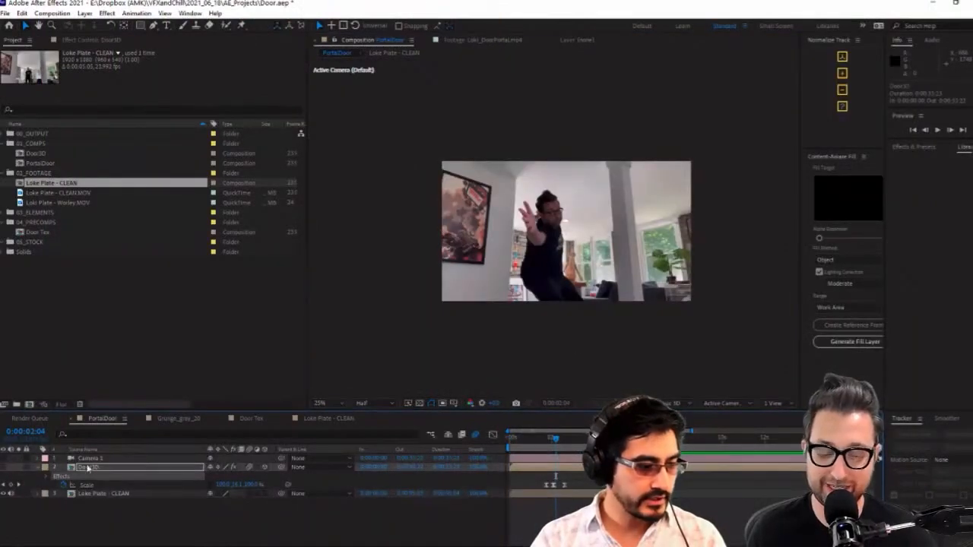
{"action": "left_click", "coordinate": [4, 469]}
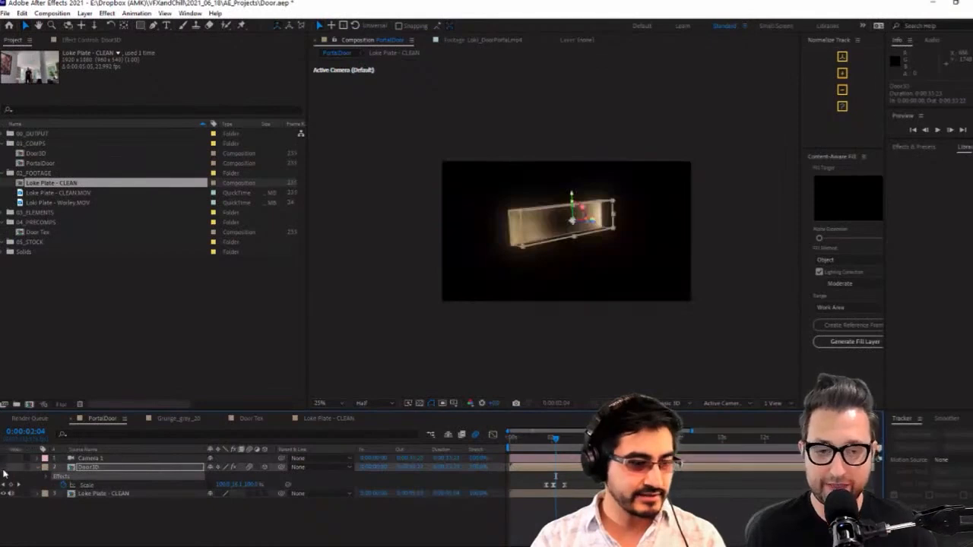
{"action": "left_click", "coordinate": [4, 468]}
{"action": "left_click", "coordinate": [4, 468]}
{"action": "scroll", "coordinate": [623, 258], "scroll_direction": "up", "scroll_amount": 2}
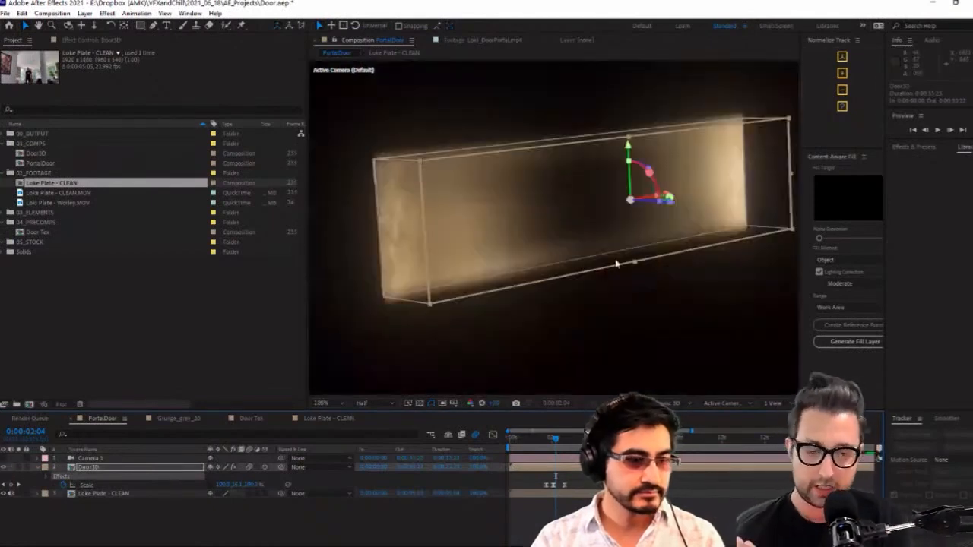
{"action": "mouse_move", "coordinate": [554, 438]}
{"action": "left_mouse_down"}
{"action": "mouse_move", "coordinate": [493, 449]}
{"action": "mouse_move", "coordinate": [563, 439]}
{"action": "left_mouse_up"}
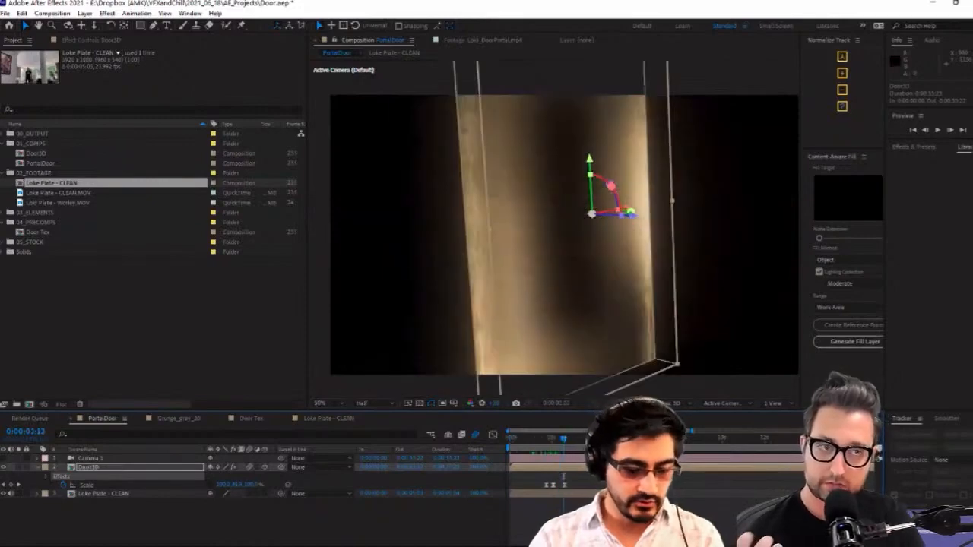
{"action": "left_click", "coordinate": [4, 459]}
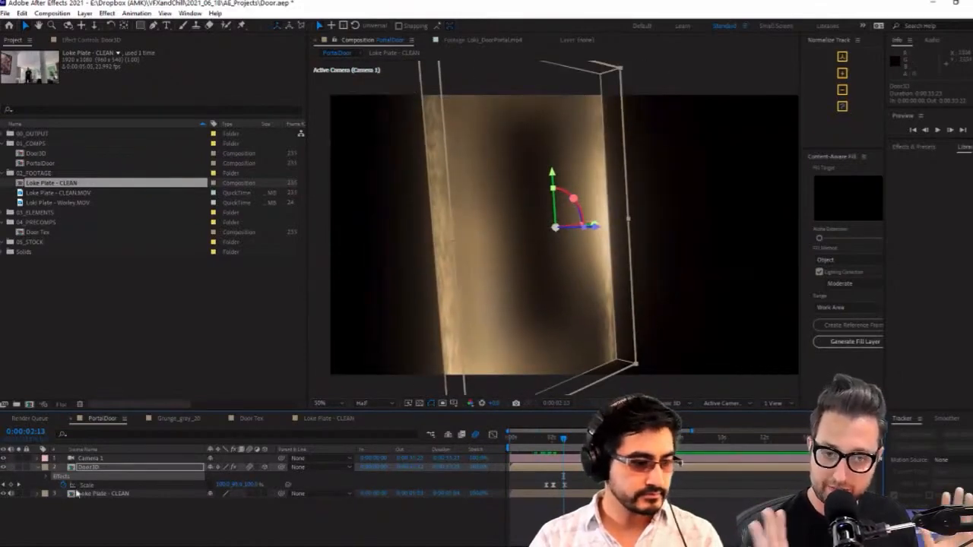
Set Door3D's blending mode to Screen and rotate the door to face the camera more squarely
{"action": "right_click", "coordinate": [107, 465]}
{"action": "mouse_move", "coordinate": [180, 295]}
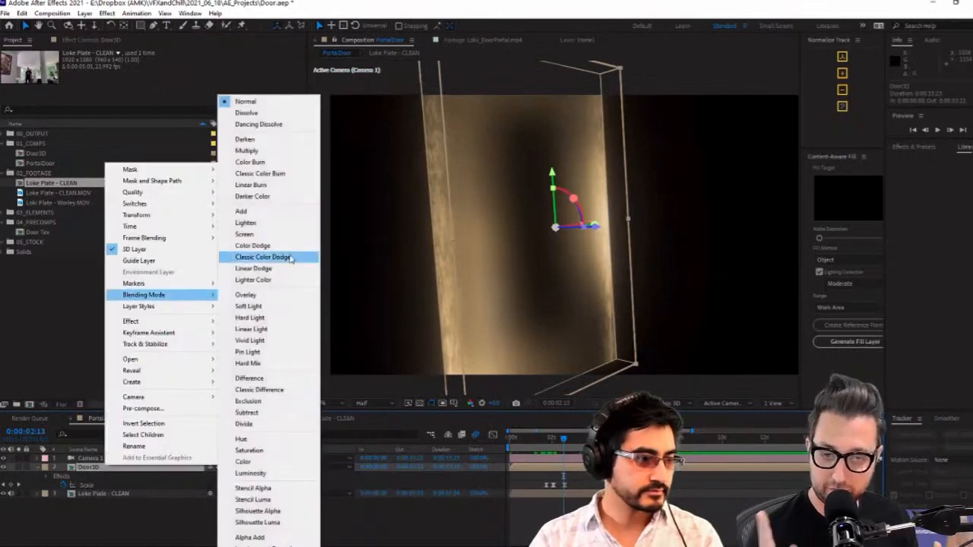
{"action": "left_click", "coordinate": [304, 234]}
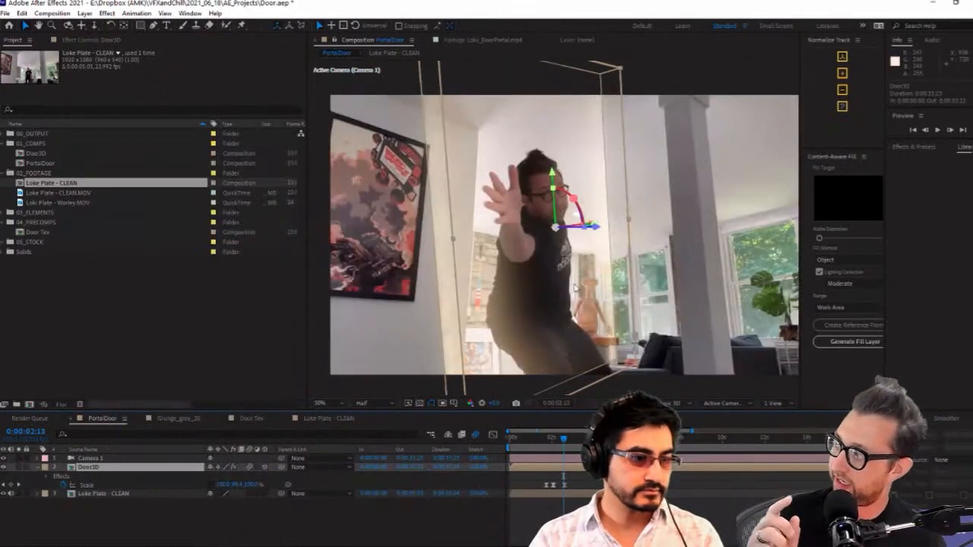
{"action": "key", "text": "w"}
{"action": "left_click_drag", "start_coordinate": [575, 290], "coordinate": [568, 287]}
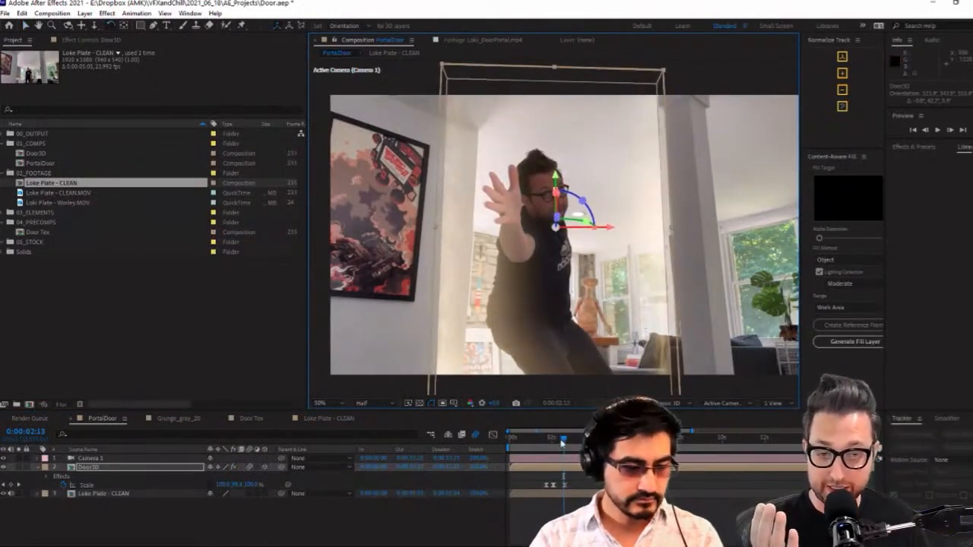
Move Door3D's Scale keyframes earlier so the opening starts before the one-second mark, and preview the animation from 0:00:00:12
{"action": "left_click_drag", "start_coordinate": [562, 442], "coordinate": [524, 445]}
{"action": "left_click_drag", "start_coordinate": [569, 481], "coordinate": [524, 490]}
{"action": "mouse_move", "coordinate": [524, 441]}
{"action": "left_mouse_down"}
{"action": "mouse_move", "coordinate": [554, 443]}
{"action": "mouse_move", "coordinate": [519, 441]}
{"action": "left_mouse_up"}
{"action": "scroll", "coordinate": [589, 303], "scroll_direction": "up", "scroll_amount": 1}
{"action": "left_click", "coordinate": [937, 131]}
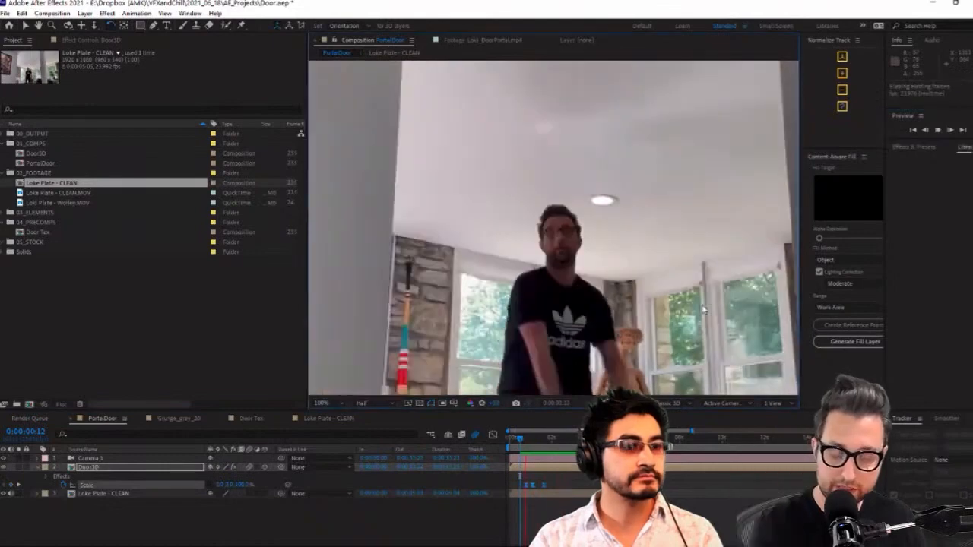
{"action": "scroll", "coordinate": [640, 343], "scroll_direction": "down", "scroll_amount": 3}
{"action": "scroll", "coordinate": [641, 344], "scroll_direction": "down", "scroll_amount": 2}
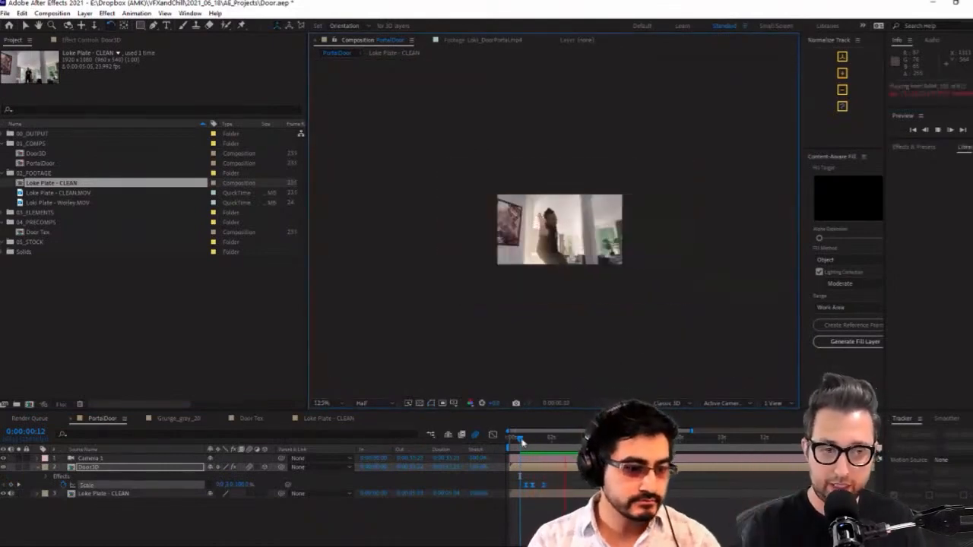
Shift Door3D's Scale keyframes slightly earlier again, check the opened door during the man's jump, and save the project
{"action": "left_click", "coordinate": [525, 441]}
{"action": "mouse_move", "coordinate": [529, 442]}
{"action": "left_mouse_down"}
{"action": "mouse_move", "coordinate": [537, 443]}
{"action": "mouse_move", "coordinate": [517, 443]}
{"action": "mouse_move", "coordinate": [569, 443]}
{"action": "mouse_move", "coordinate": [535, 450]}
{"action": "left_mouse_up"}
{"action": "scroll", "coordinate": [569, 318], "scroll_direction": "up", "scroll_amount": 2}
{"action": "key", "text": "ctrl+s"}
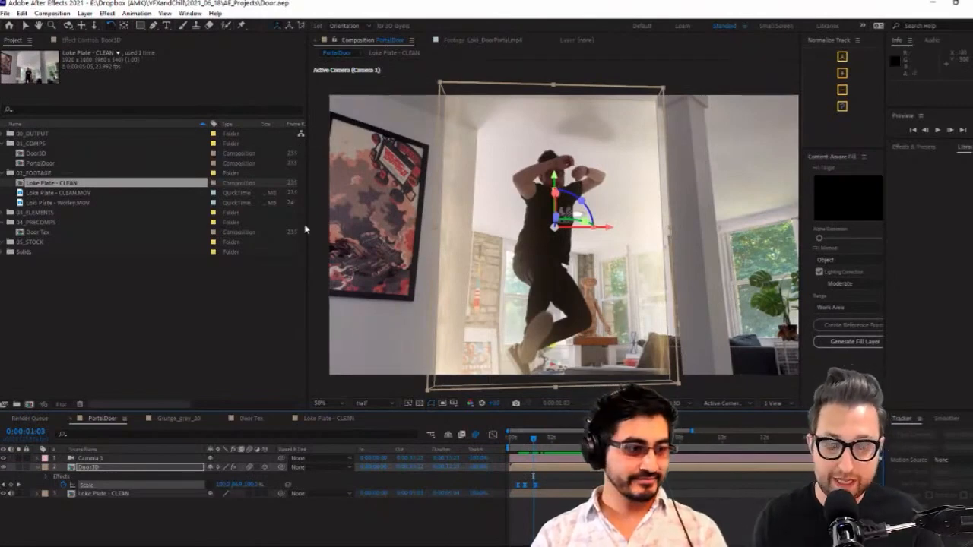
Widen the Composition view and adjust Door3D's orientation to stand upright around the man, checking it at 0:00:02:03
{"action": "left_click_drag", "start_coordinate": [308, 228], "coordinate": [238, 232]}
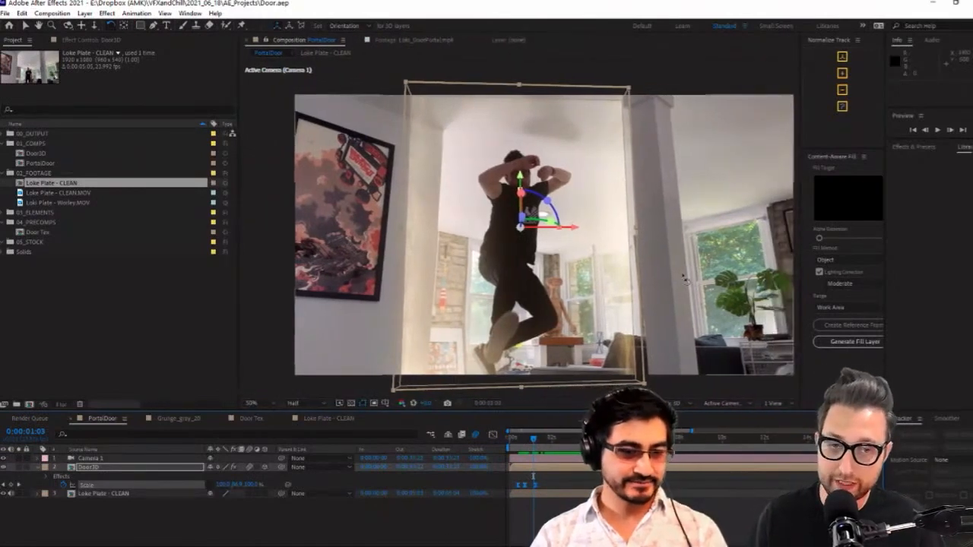
{"action": "scroll", "coordinate": [610, 301], "scroll_direction": "up", "scroll_amount": 1}
{"action": "scroll", "coordinate": [610, 301], "scroll_direction": "down", "scroll_amount": 1}
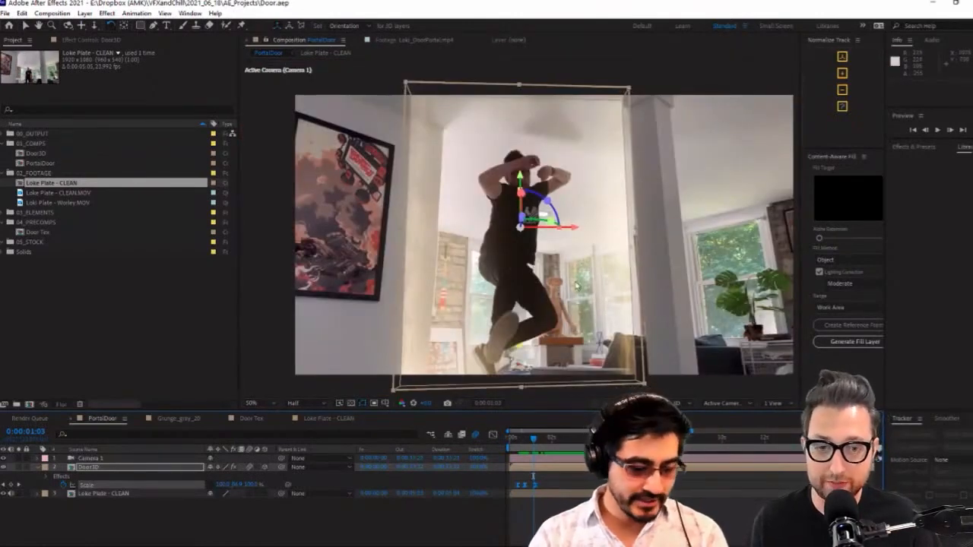
{"action": "key", "text": "v"}
{"action": "left_click_drag", "start_coordinate": [576, 286], "coordinate": [608, 321]}
{"action": "key", "text": "w"}
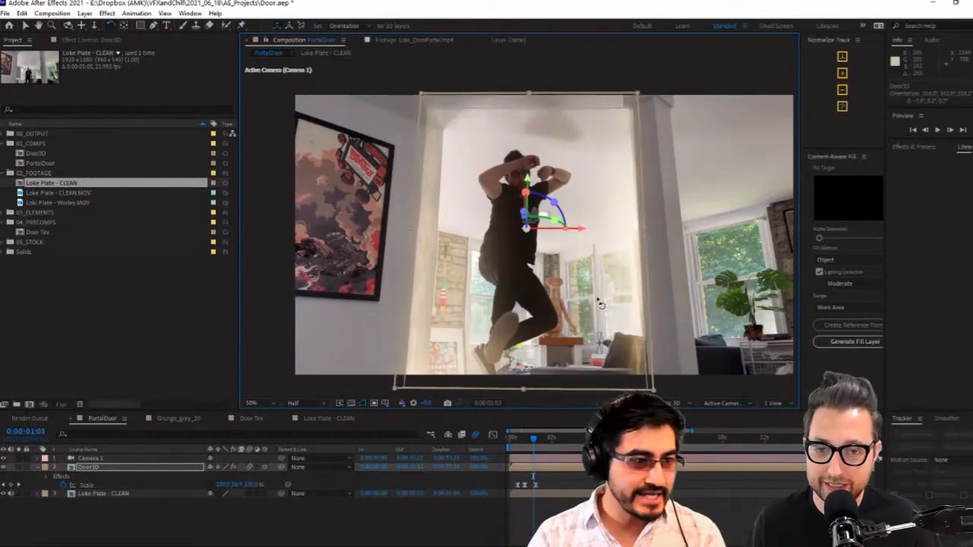
{"action": "left_click_drag", "start_coordinate": [540, 442], "coordinate": [557, 453]}
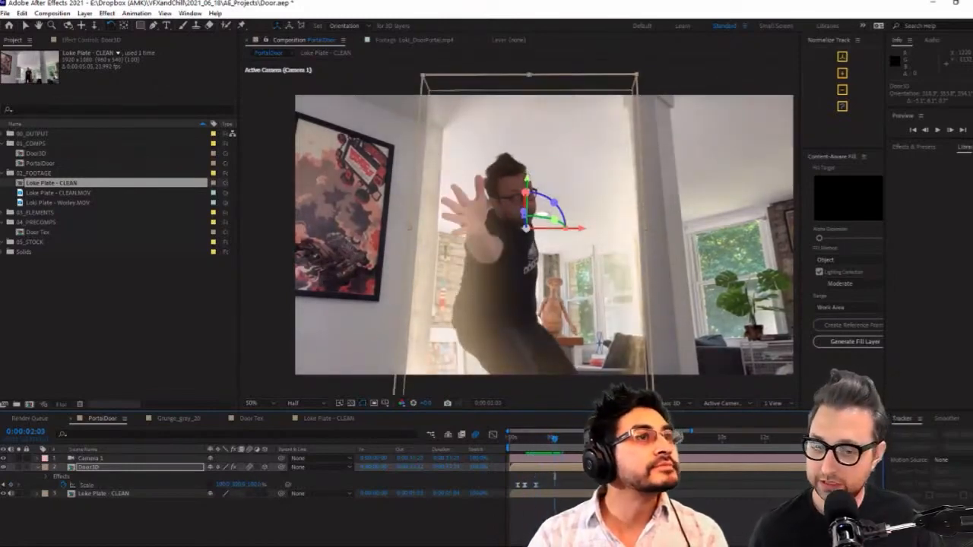
Try switching Door3D's 3D layer property off and on, and undo those changes to restore its orientation
{"action": "left_click", "coordinate": [265, 467]}
{"action": "left_click", "coordinate": [266, 466]}
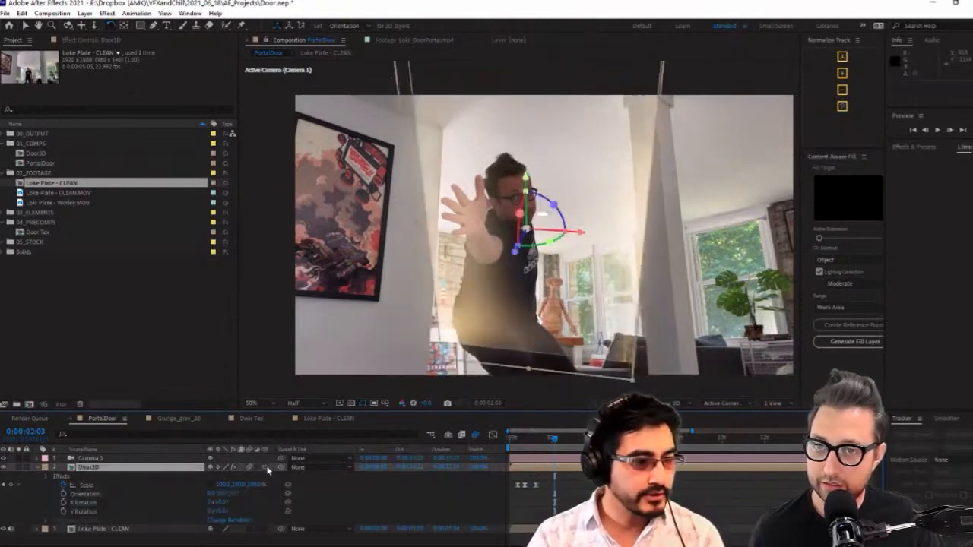
{"action": "left_click", "coordinate": [267, 469]}
{"action": "left_click", "coordinate": [265, 467]}
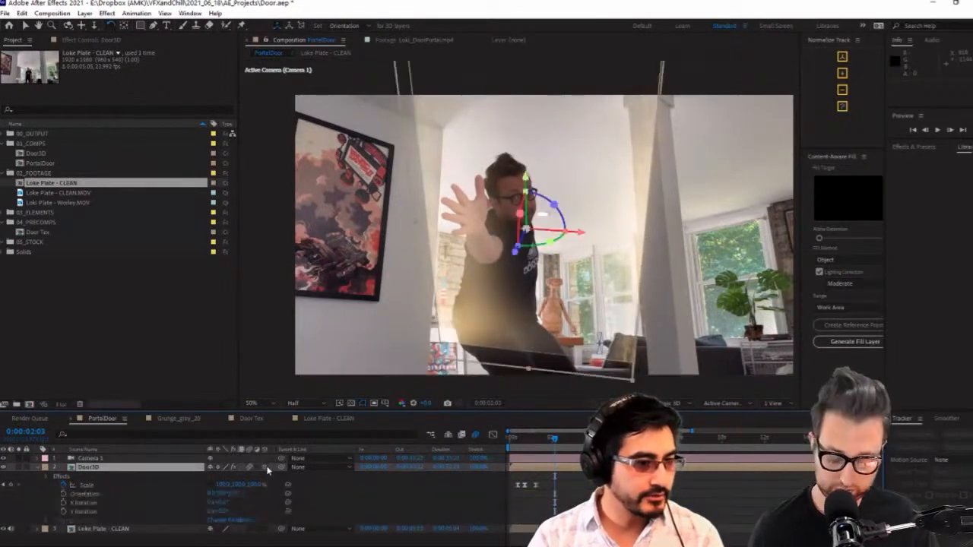
{"action": "key", "text": "ctrl+z"}
{"action": "key", "text": "ctrl+z"}
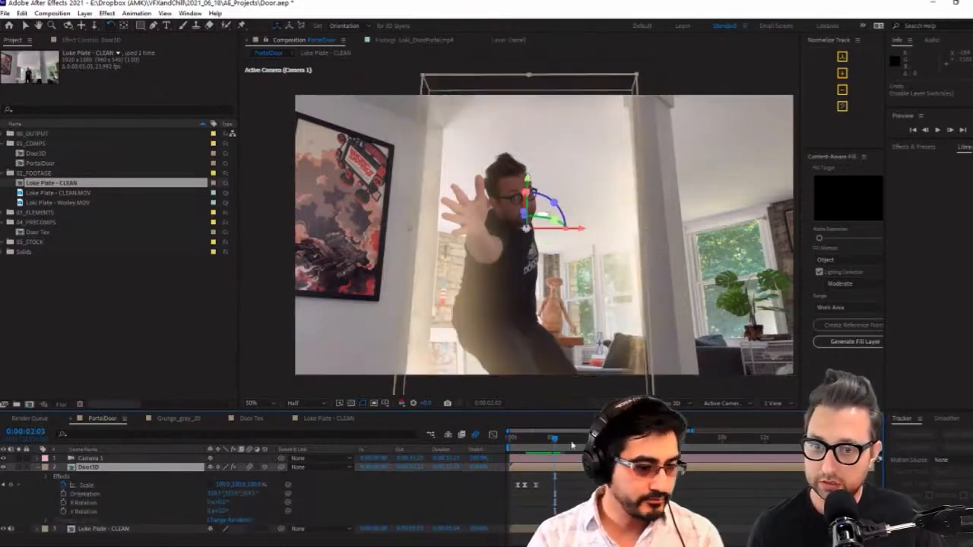
Turn Door3D to an angled orientation around the man and look through the other open comps before returning to PortalDoor
{"action": "mouse_move", "coordinate": [556, 440]}
{"action": "left_mouse_down"}
{"action": "mouse_move", "coordinate": [528, 448]}
{"action": "mouse_move", "coordinate": [538, 449]}
{"action": "left_mouse_up"}
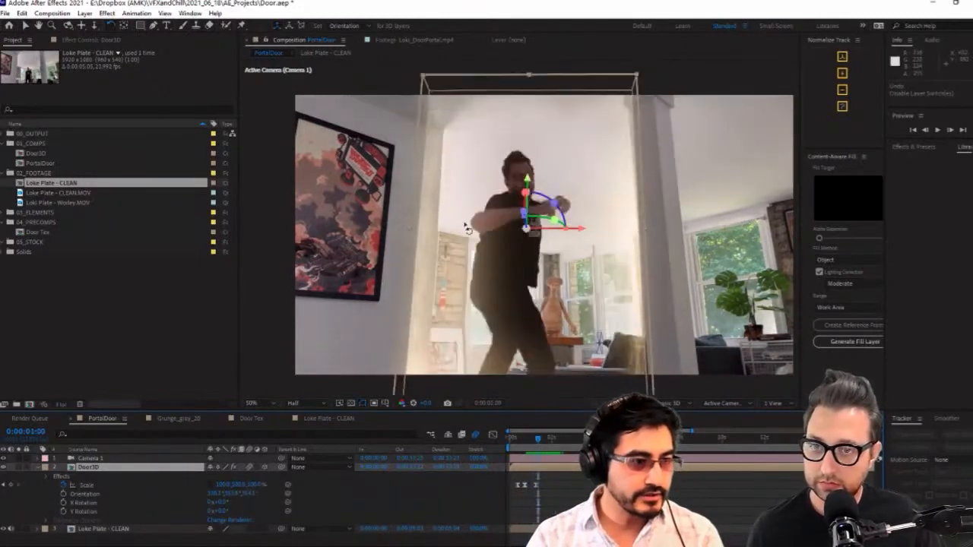
{"action": "mouse_move", "coordinate": [546, 228]}
{"action": "left_mouse_down"}
{"action": "mouse_move", "coordinate": [557, 220]}
{"action": "mouse_move", "coordinate": [527, 228]}
{"action": "mouse_move", "coordinate": [541, 225]}
{"action": "left_mouse_up"}
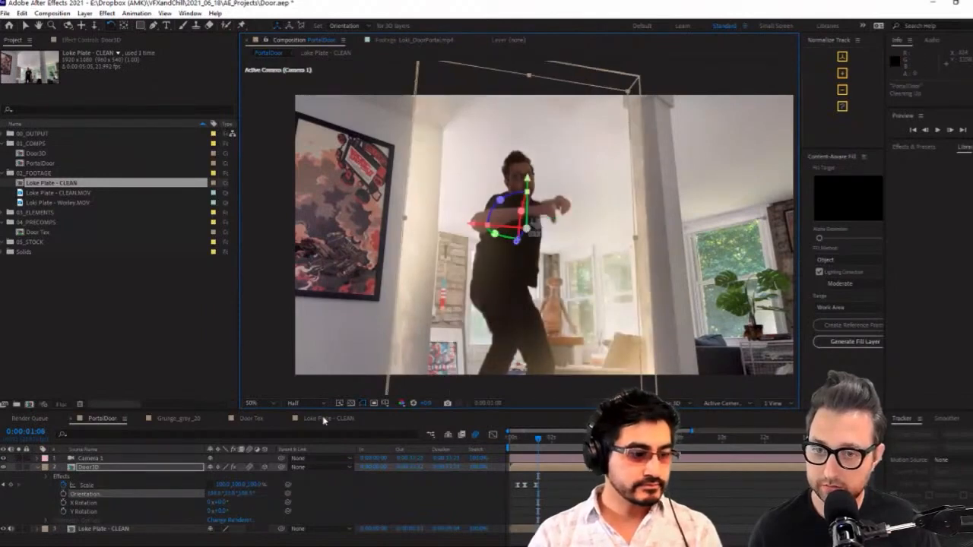
{"action": "left_click", "coordinate": [324, 419]}
{"action": "left_click", "coordinate": [242, 419]}
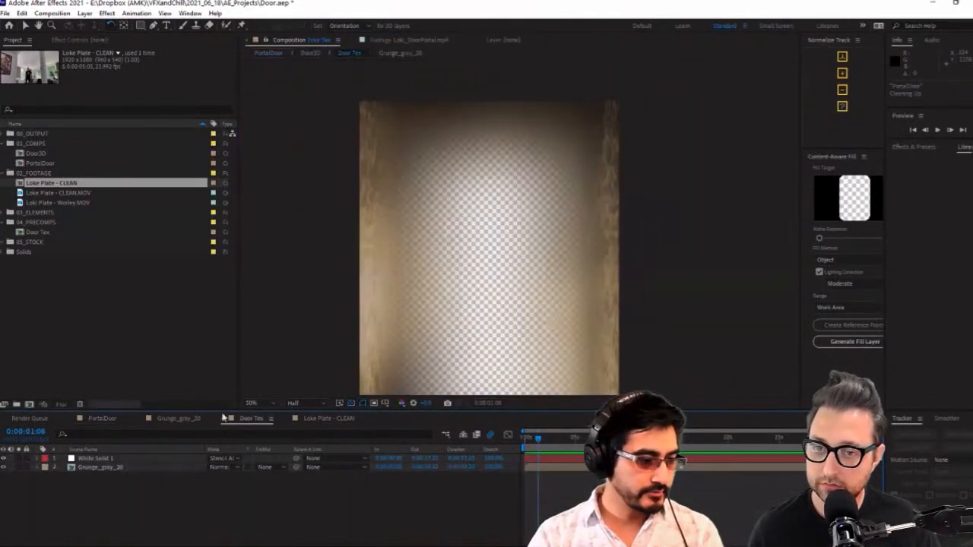
{"action": "left_click", "coordinate": [199, 419]}
{"action": "left_click", "coordinate": [105, 420]}
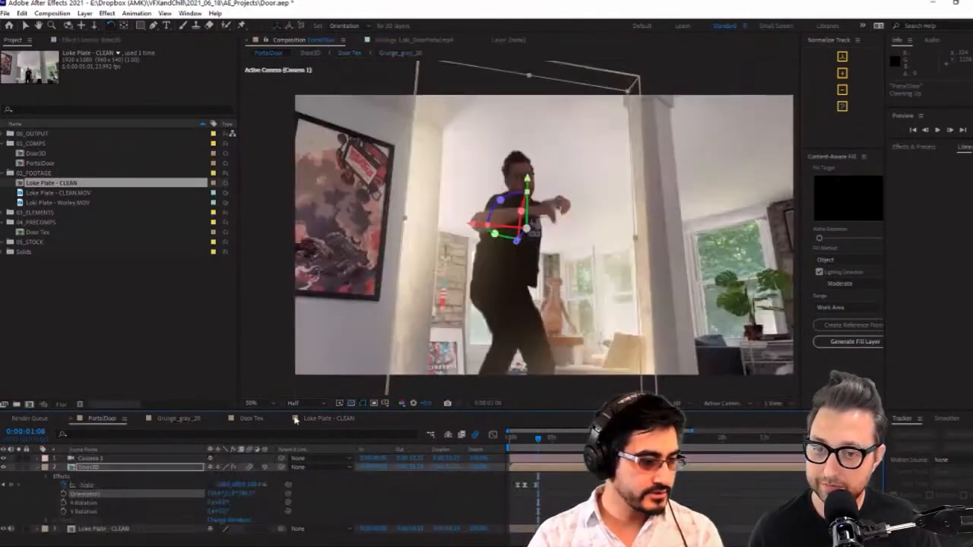
Look through the Loke Plate - CLEAN and Door3D comps and return to PortalDoor
{"action": "left_click", "coordinate": [329, 420]}
{"action": "left_click", "coordinate": [107, 421]}
{"action": "double_click", "coordinate": [111, 467]}
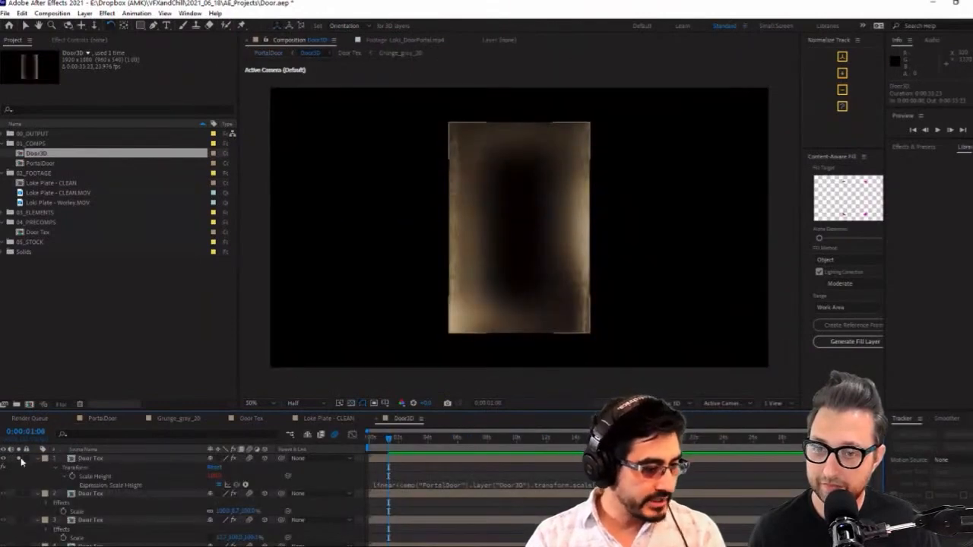
{"action": "left_click", "coordinate": [20, 460]}
{"action": "left_click", "coordinate": [91, 419]}
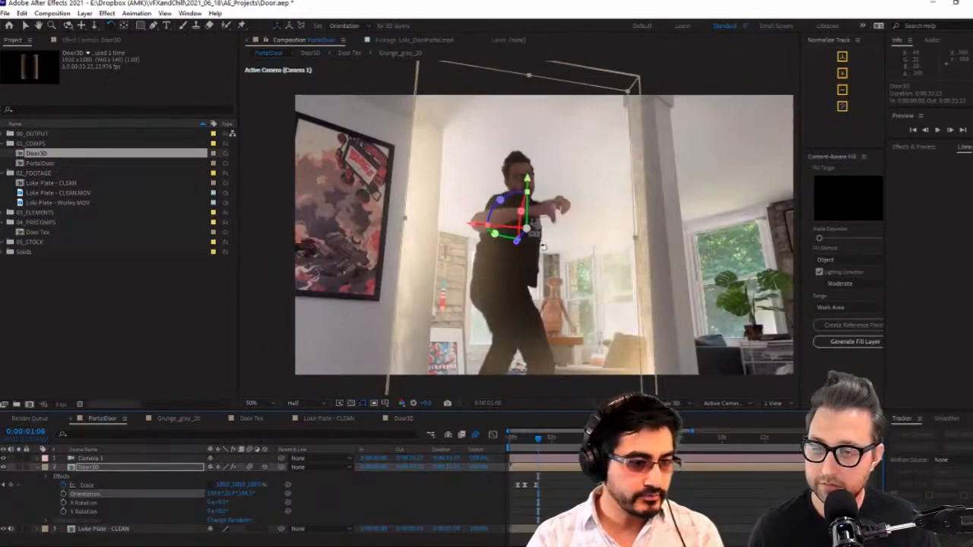
Rotate Door3D so it stands upright and faces the camera around the man, and check its fit through 0:00:02:14
{"action": "left_click_drag", "start_coordinate": [566, 249], "coordinate": [557, 249]}
{"action": "key", "text": "ctrl+z"}
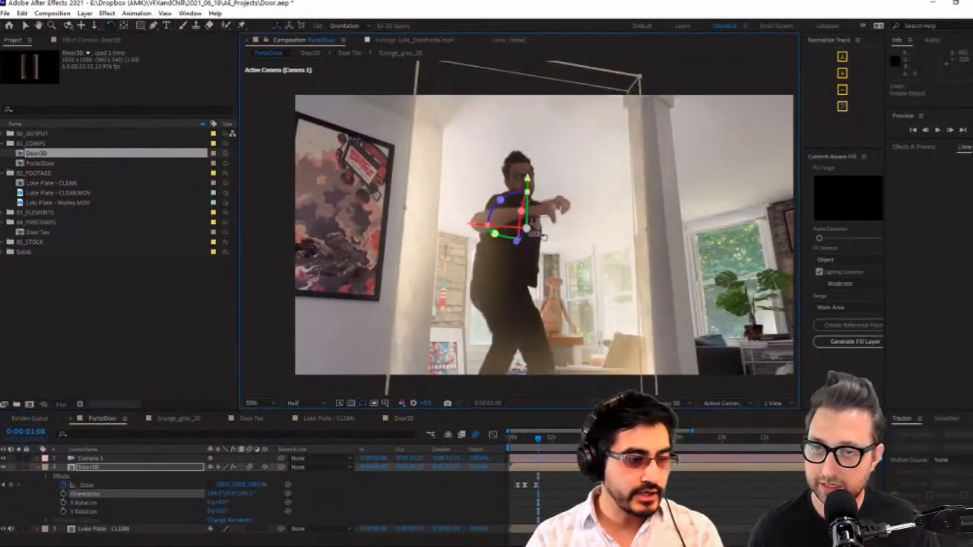
{"action": "left_click_drag", "start_coordinate": [496, 232], "coordinate": [501, 203]}
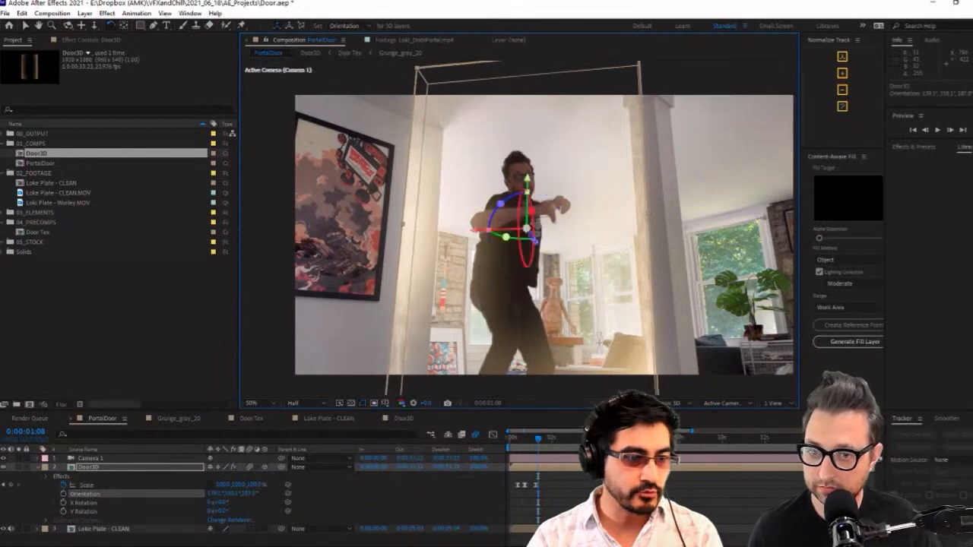
{"action": "left_click_drag", "start_coordinate": [506, 237], "coordinate": [525, 228]}
{"action": "left_click_drag", "start_coordinate": [536, 442], "coordinate": [517, 444]}
{"action": "left_click_drag", "start_coordinate": [521, 441], "coordinate": [564, 438]}
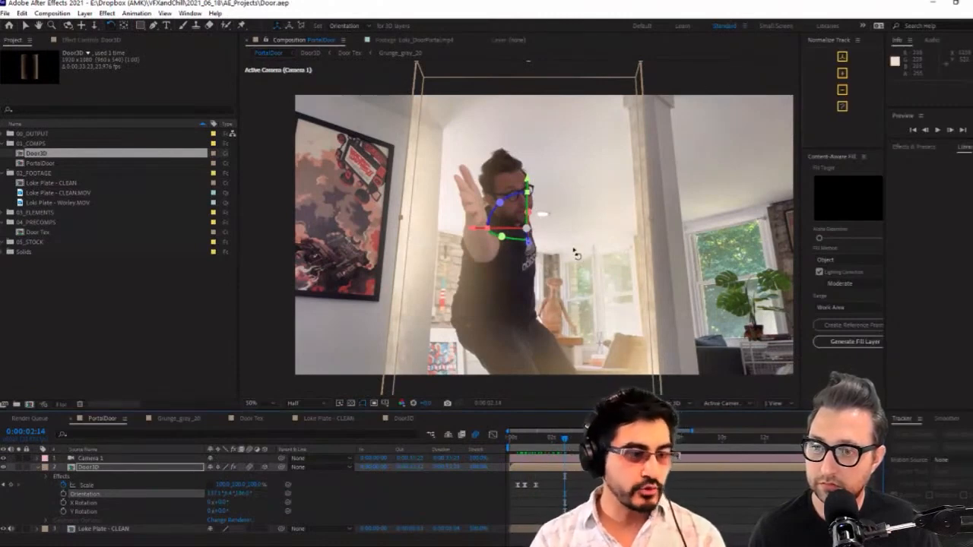
Collapse Door3D's layer properties and display its Optical Glow effect settings
{"action": "left_click", "coordinate": [35, 469]}
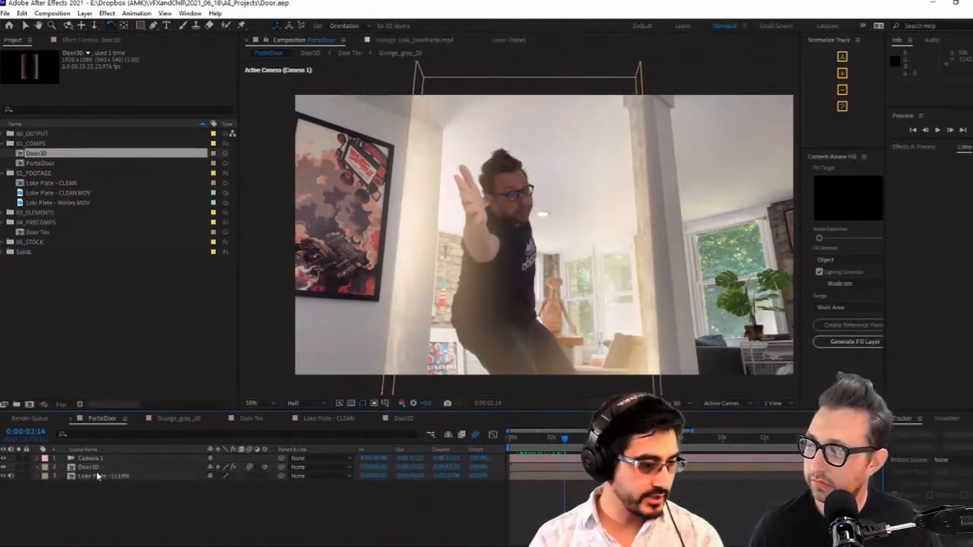
{"action": "left_click", "coordinate": [84, 39]}
{"action": "left_click", "coordinate": [48, 63]}
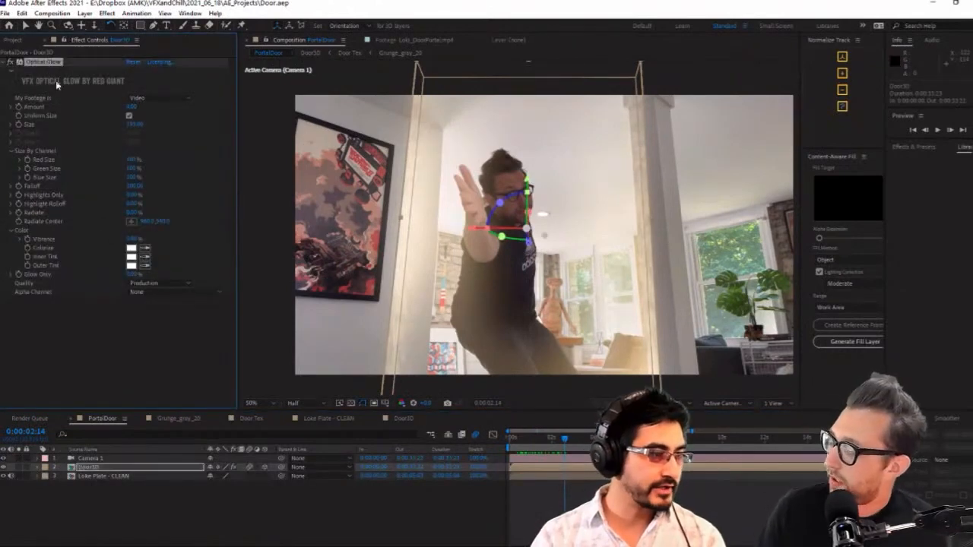
{"action": "left_click", "coordinate": [130, 367]}
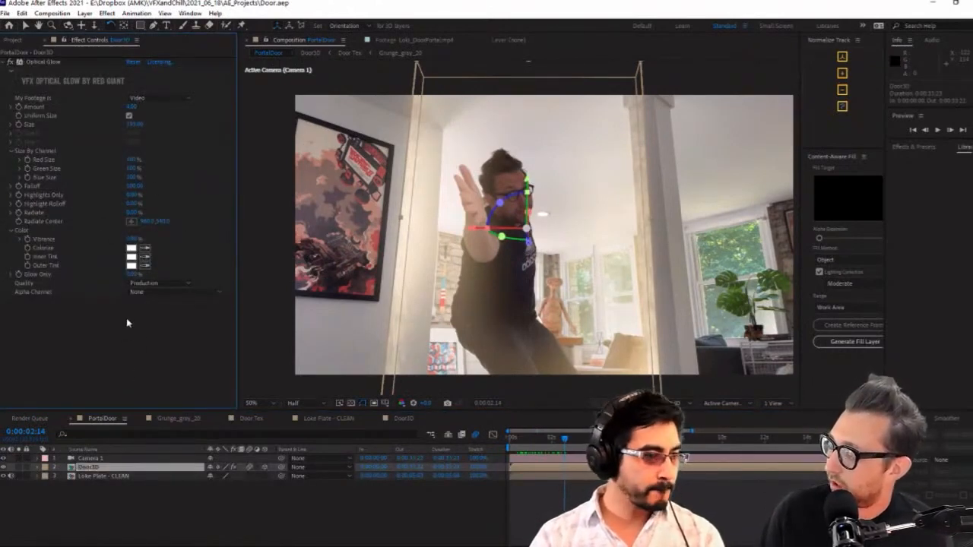
{"action": "left_click", "coordinate": [137, 476]}
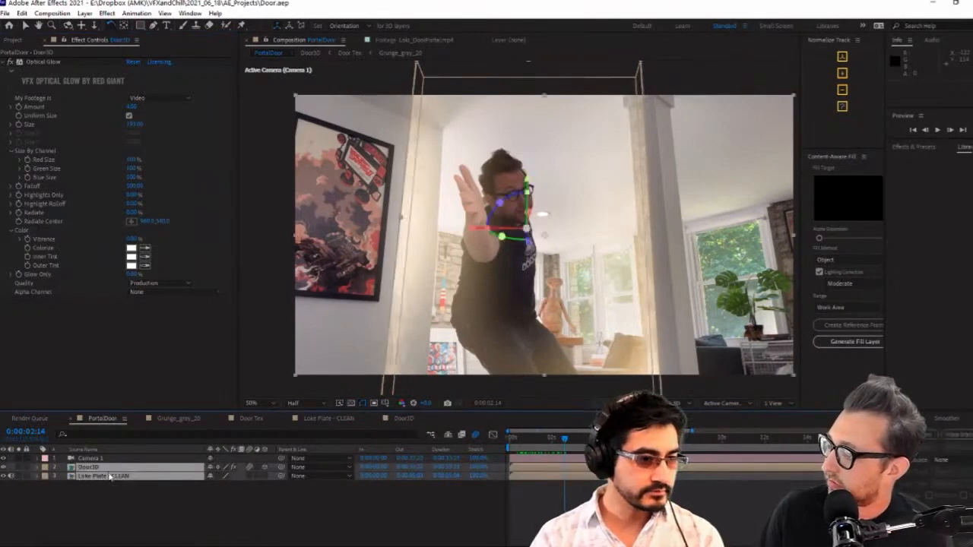
{"action": "left_click", "coordinate": [120, 468]}
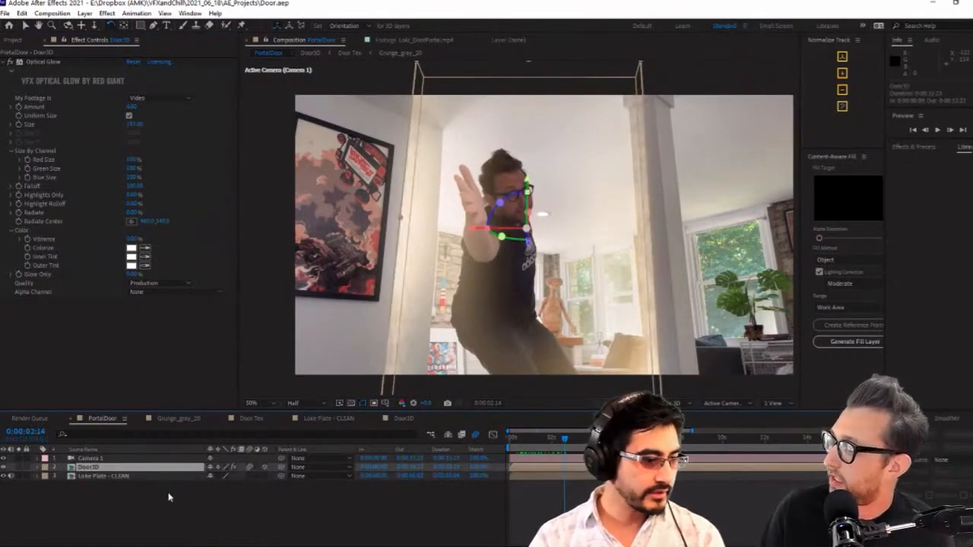
Try a Drop Shadow effect on Door3D and delete it from the layer
{"action": "left_click", "coordinate": [169, 497]}
{"action": "left_click", "coordinate": [132, 468]}
{"action": "key", "text": "ctrl+space"}
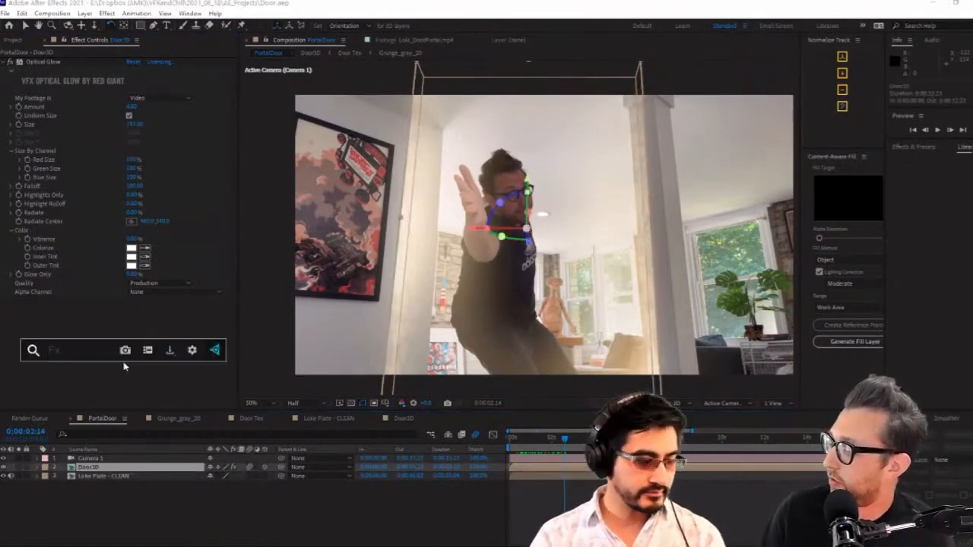
{"action": "type", "text": "drop"}
{"action": "key", "text": "Return"}
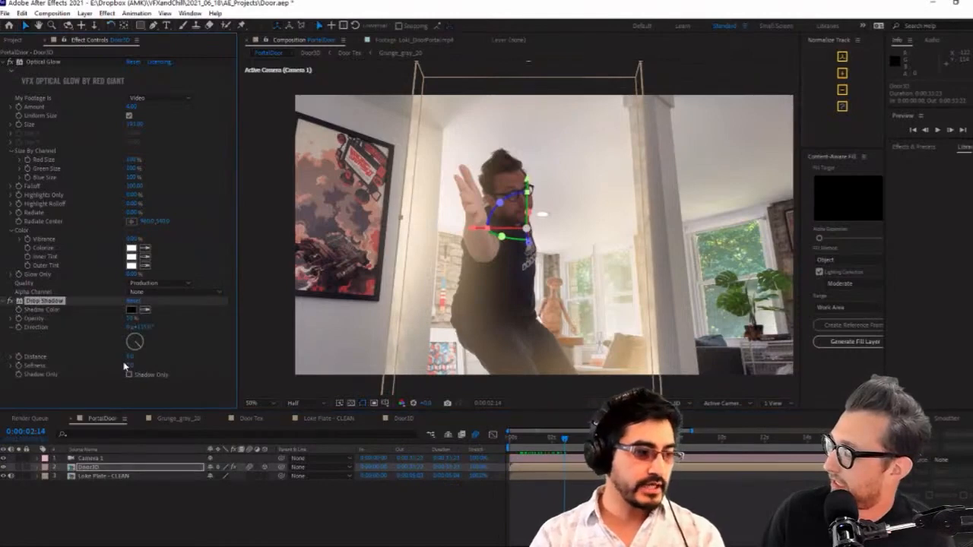
{"action": "left_click_drag", "start_coordinate": [30, 302], "coordinate": [59, 300]}
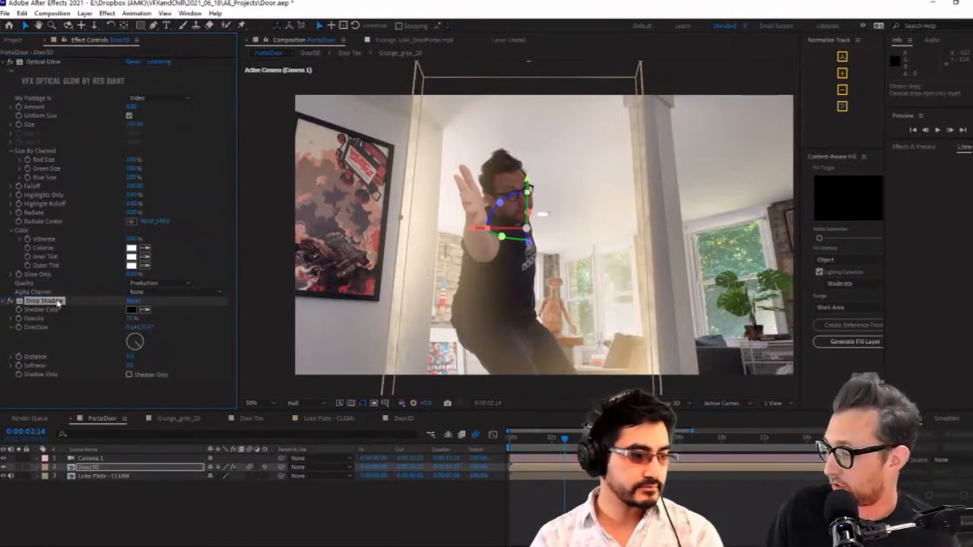
{"action": "key", "text": "Delete"}
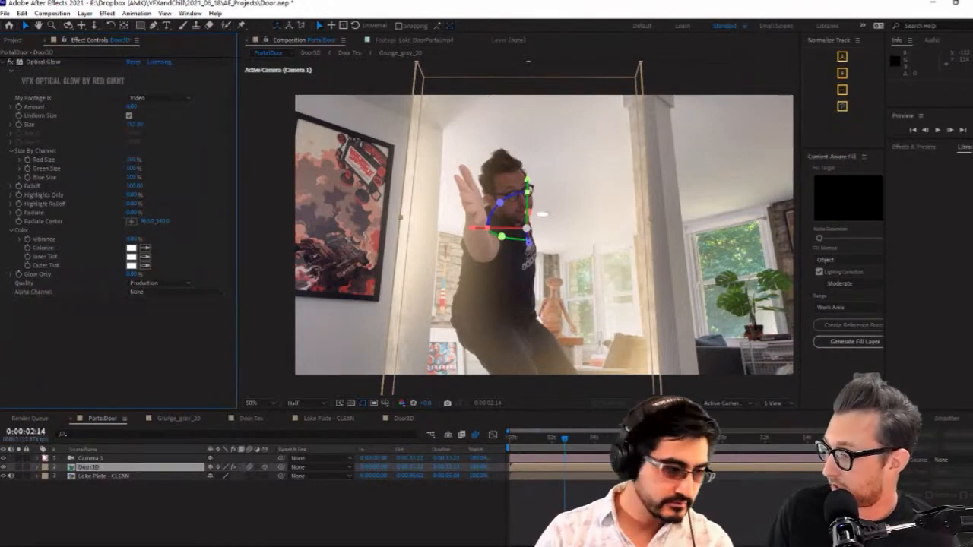
Duplicate the Door3D layer and set the lower copy's blending mode to Normal
{"action": "left_click", "coordinate": [102, 468]}
{"action": "key", "text": "ctrl+d"}
{"action": "left_click", "coordinate": [105, 475]}
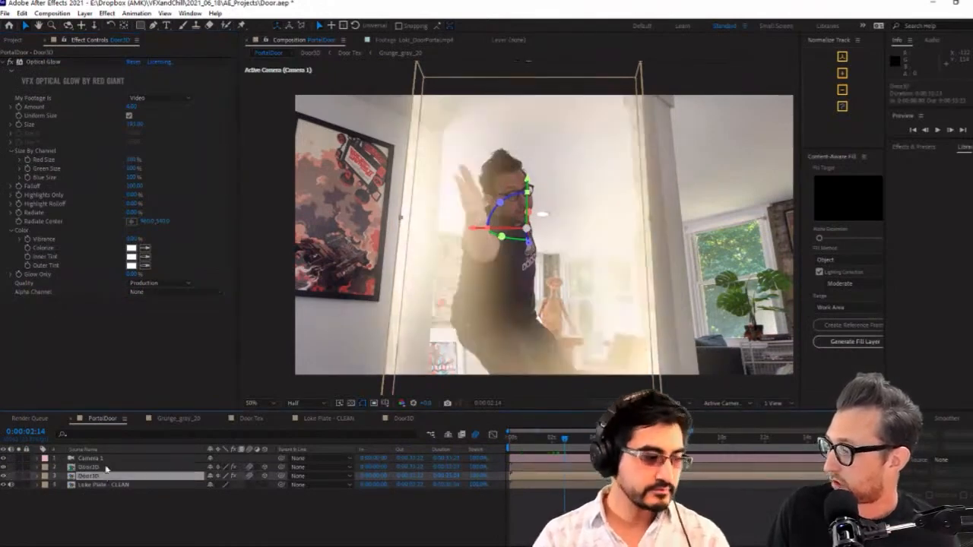
{"action": "right_click", "coordinate": [138, 470]}
{"action": "right_click", "coordinate": [117, 473]}
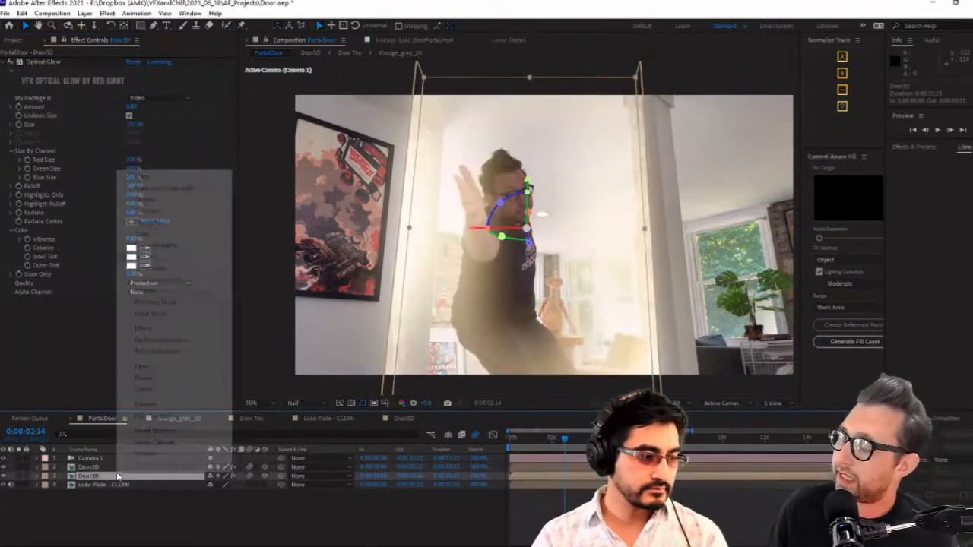
{"action": "mouse_move", "coordinate": [189, 308]}
{"action": "left_click", "coordinate": [257, 101]}
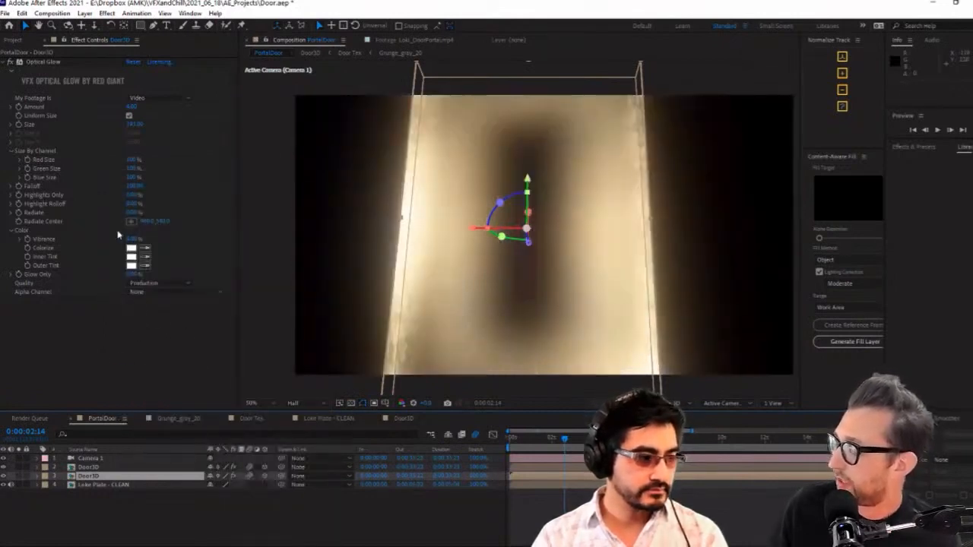
Set Optical Glow's Alpha Channel to Extend (Unmult) on both Door3D layers
{"action": "left_click", "coordinate": [144, 292]}
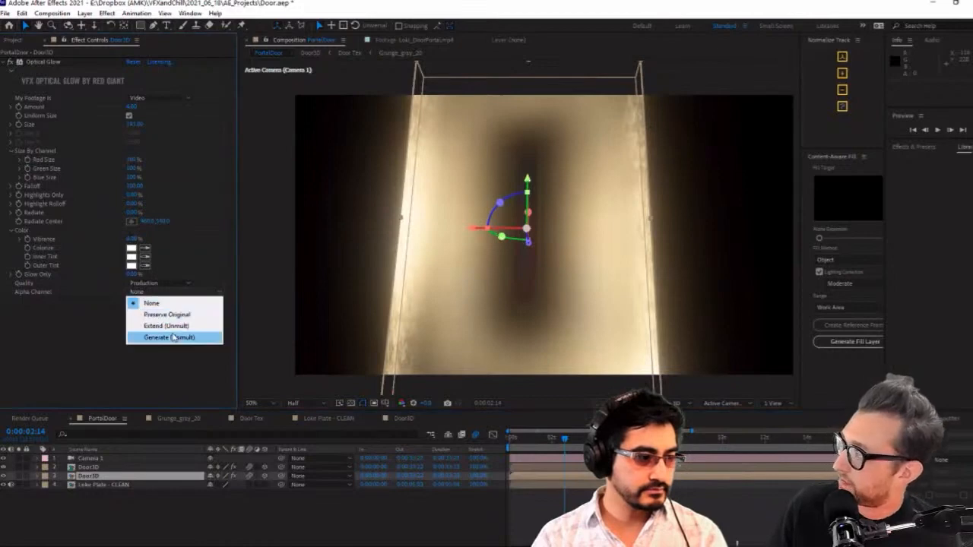
{"action": "left_click", "coordinate": [171, 326]}
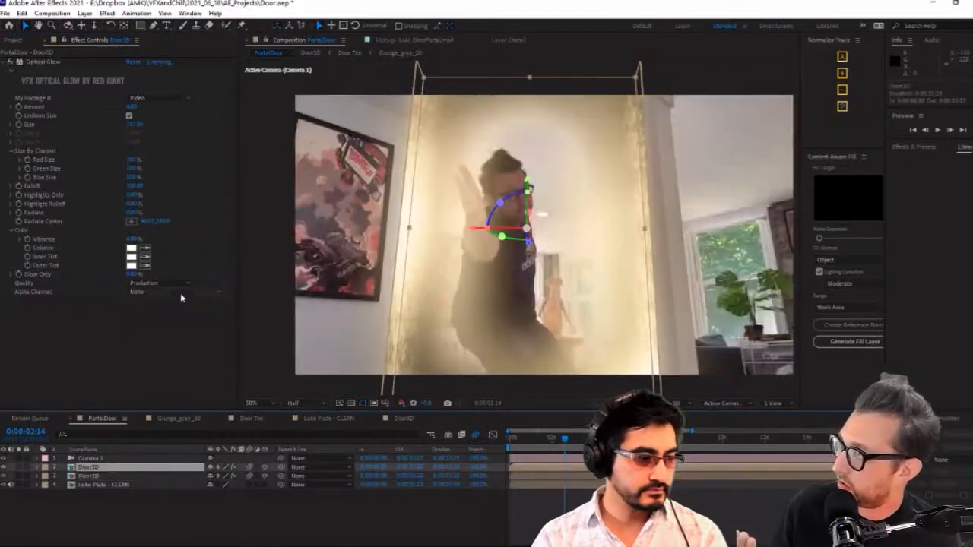
{"action": "left_click", "coordinate": [144, 292]}
{"action": "left_click", "coordinate": [163, 319]}
{"action": "left_click", "coordinate": [111, 477]}
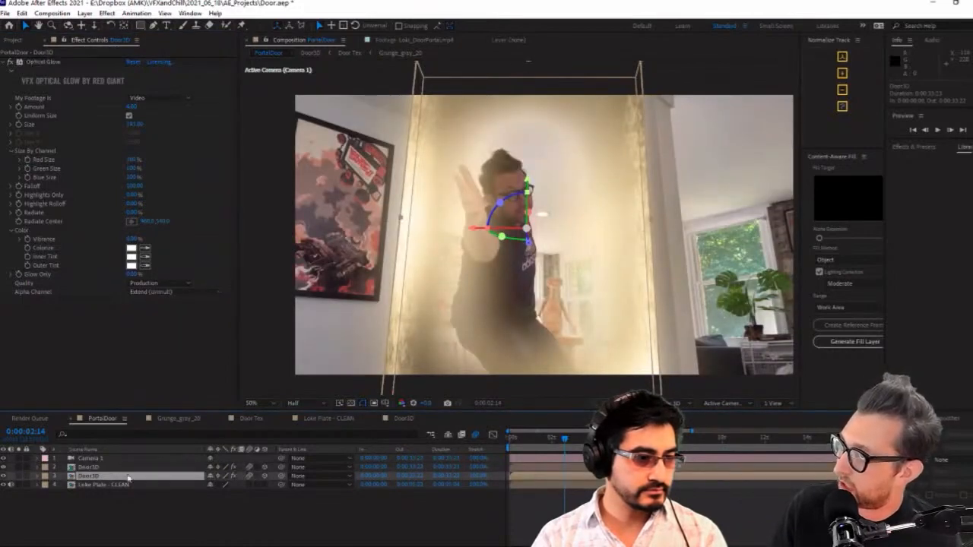
Preview the doubled door opening from 0:00:00:23 and examine the glow at 0:00:01:20
{"action": "left_click", "coordinate": [566, 505]}
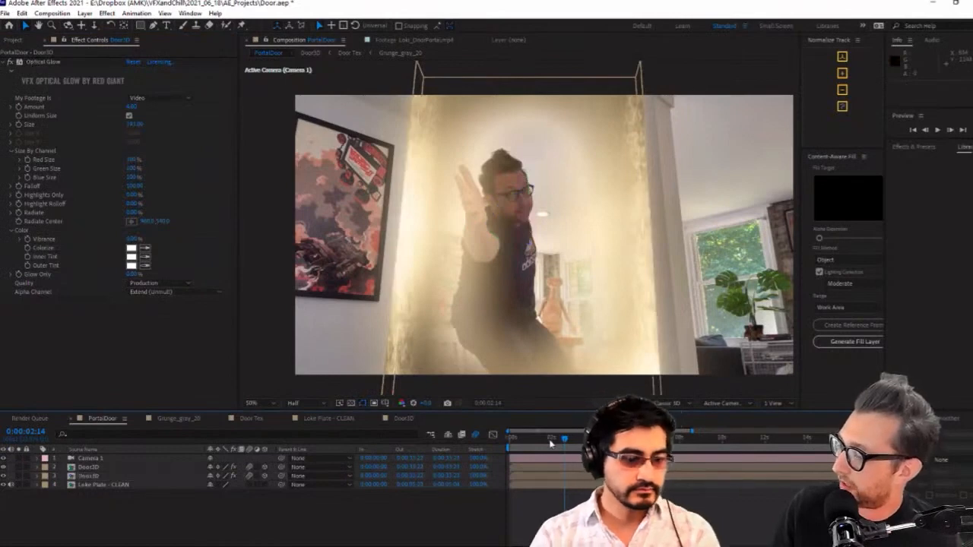
{"action": "left_click_drag", "start_coordinate": [552, 443], "coordinate": [528, 440]}
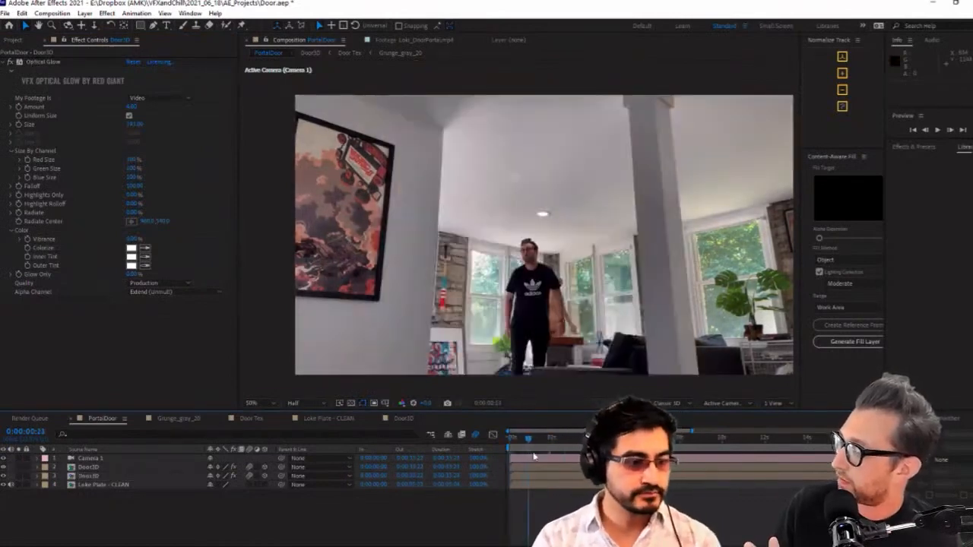
{"action": "key", "text": "space"}
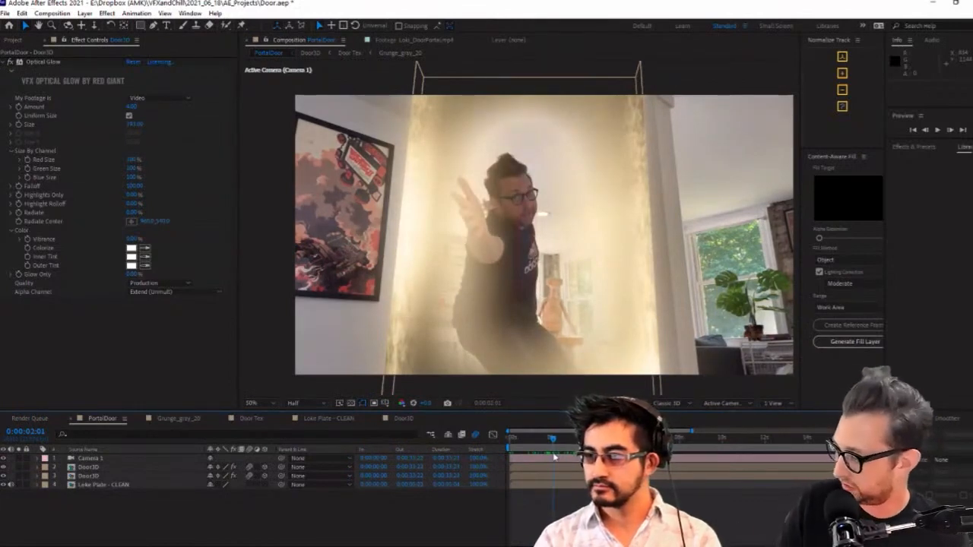
{"action": "left_click_drag", "start_coordinate": [555, 439], "coordinate": [512, 439]}
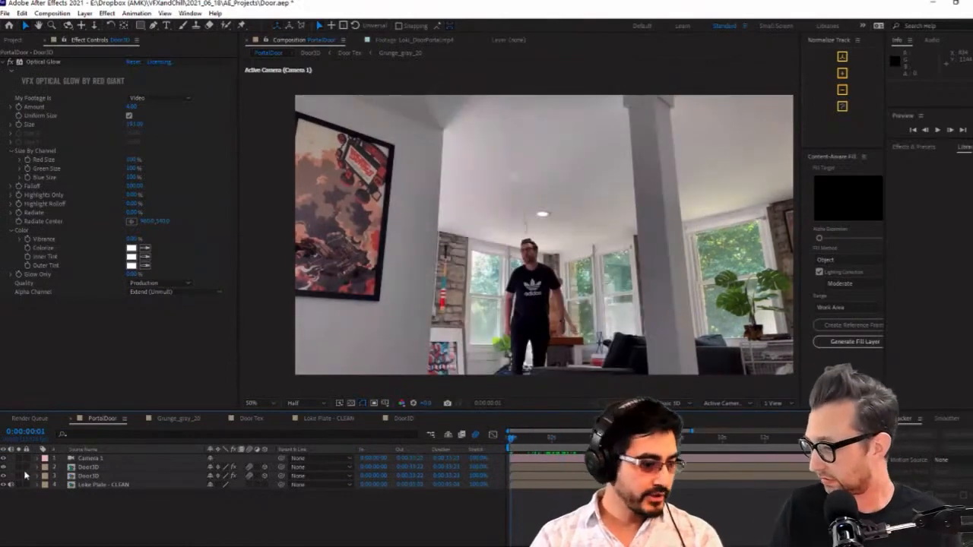
{"action": "left_click", "coordinate": [548, 438]}
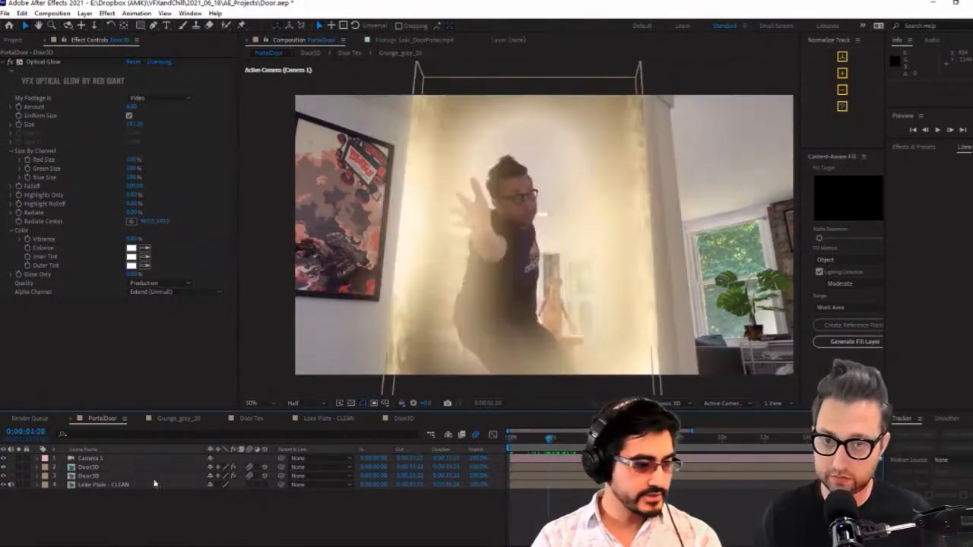
Hide the lower Door3D copy, select the upper one, and show the blending mode columns beside a narrower layer name column
{"action": "left_click", "coordinate": [3, 477]}
{"action": "left_click", "coordinate": [80, 469]}
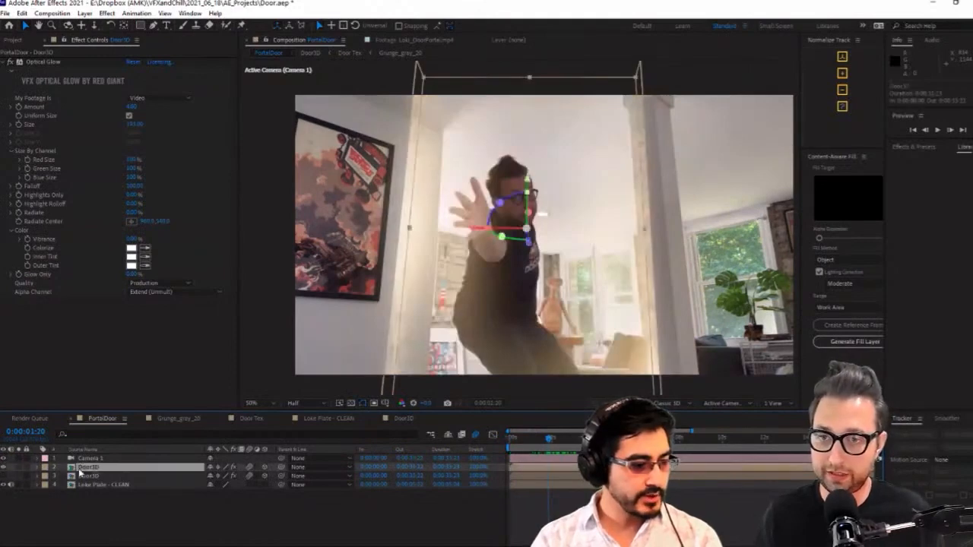
{"action": "key", "text": "F4"}
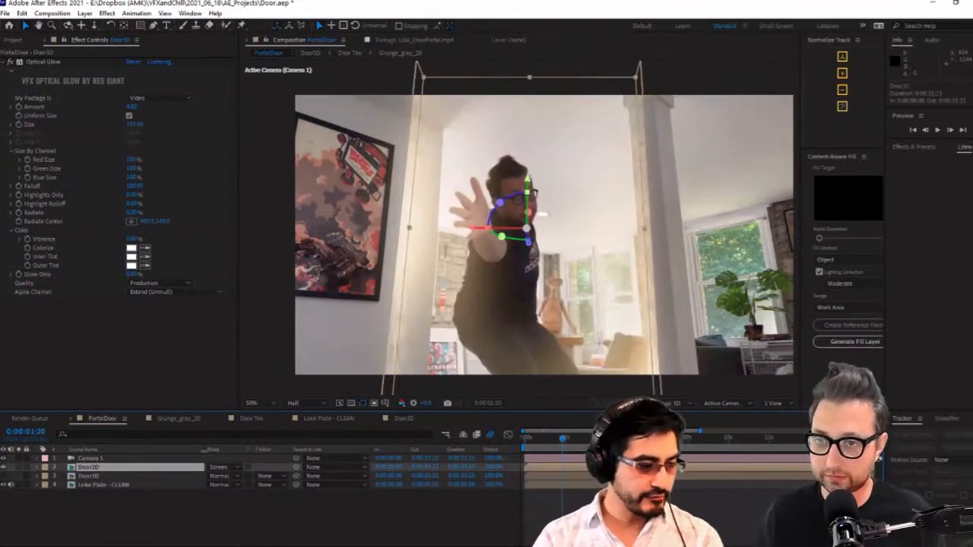
{"action": "left_click_drag", "start_coordinate": [204, 450], "coordinate": [163, 450]}
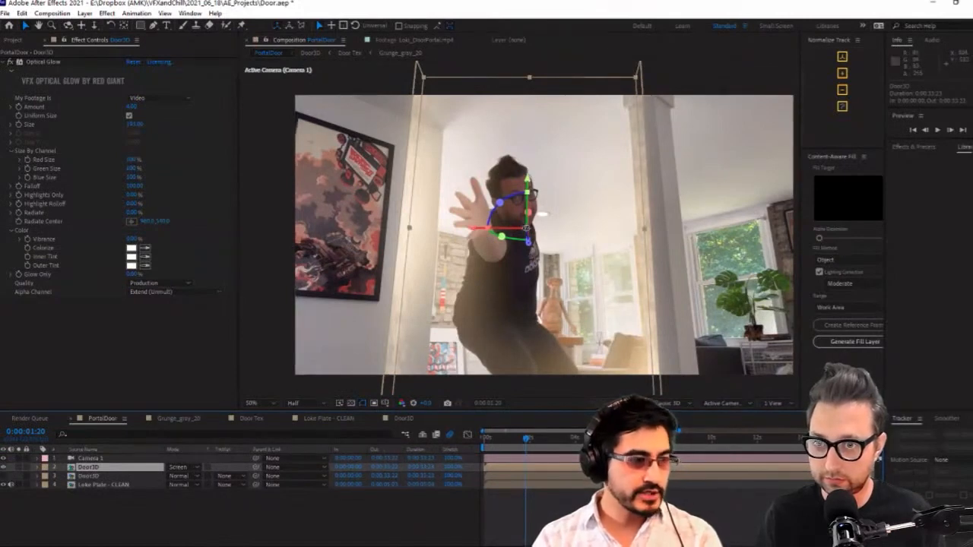
Review the Alpha Channel options of the upper Door3D's Optical Glow without changing the setting
{"action": "left_click", "coordinate": [43, 61]}
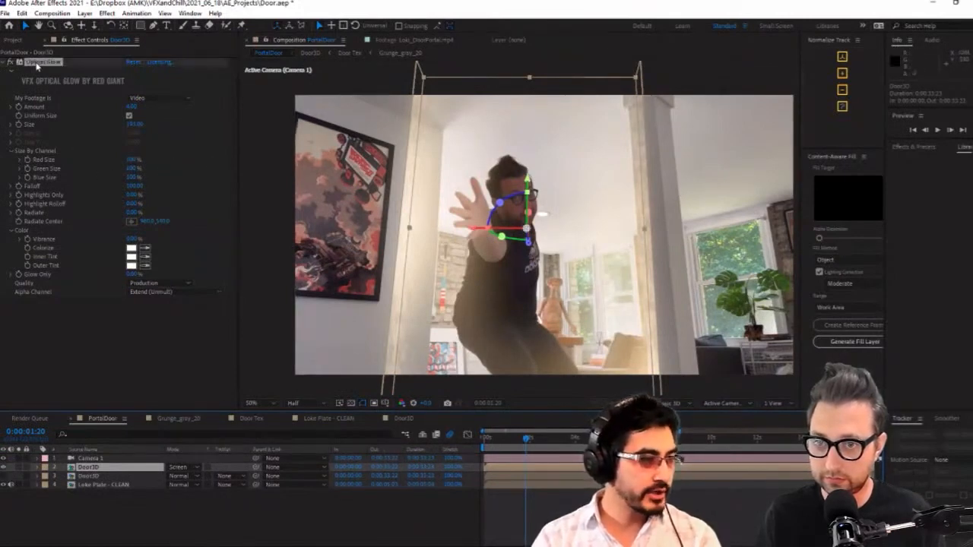
{"action": "left_click", "coordinate": [175, 297]}
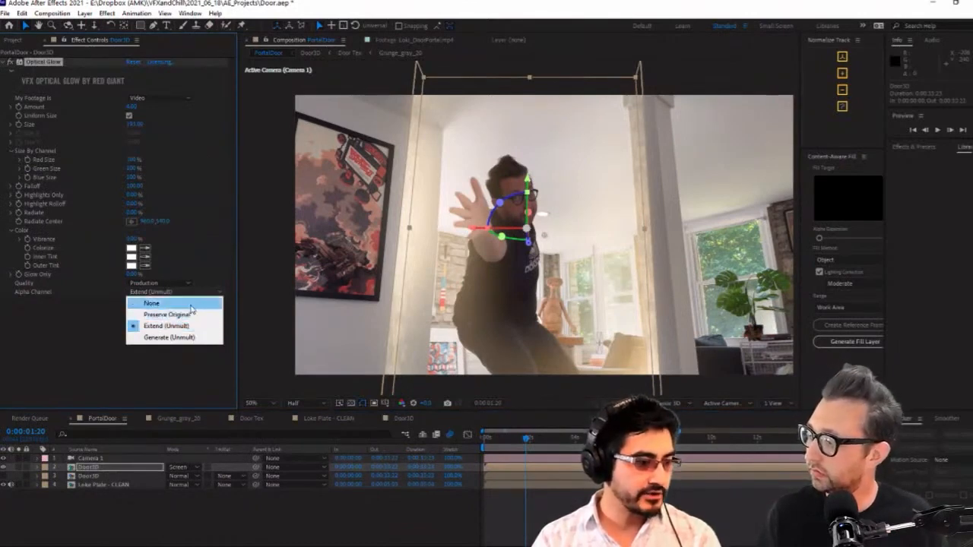
{"action": "left_click", "coordinate": [175, 388]}
Show the lower Door3D copy again, compare it with and without the upper copy, and examine the combined door closely over the plate
{"action": "left_click", "coordinate": [97, 479]}
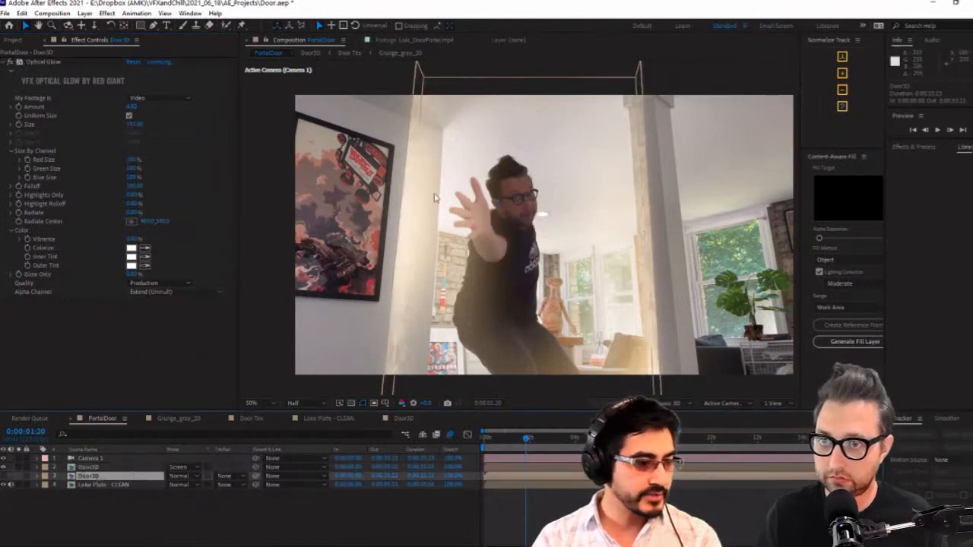
{"action": "left_click", "coordinate": [4, 475]}
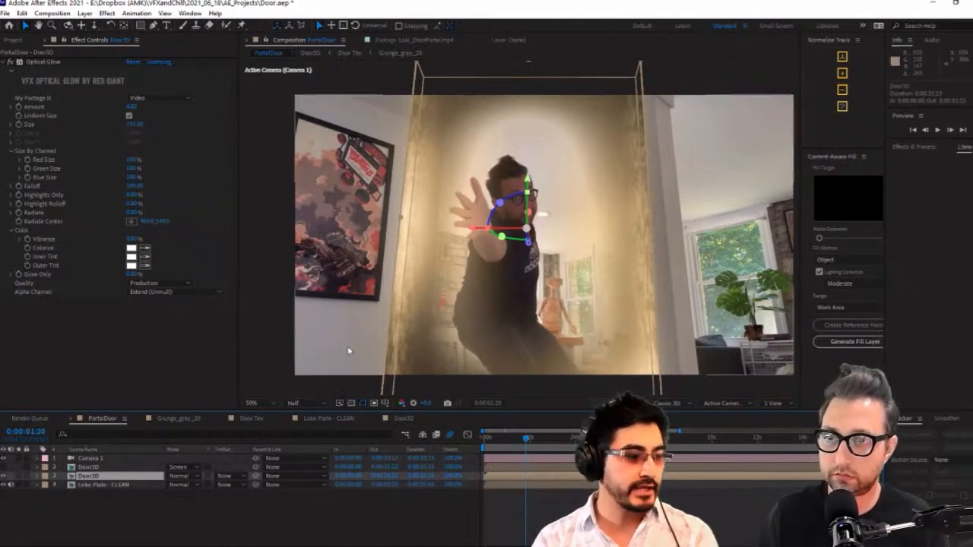
{"action": "left_click", "coordinate": [3, 468]}
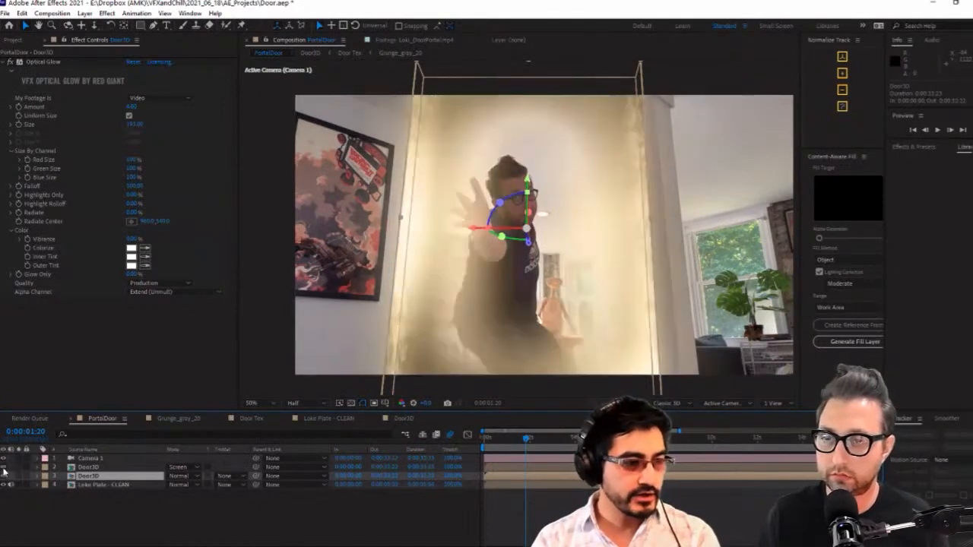
{"action": "left_click", "coordinate": [658, 272]}
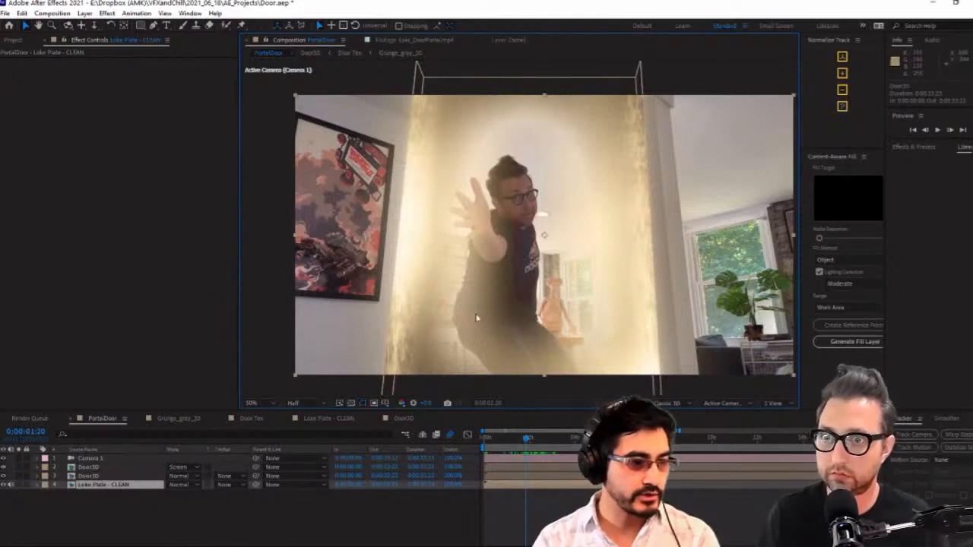
{"action": "scroll", "coordinate": [530, 285], "scroll_direction": "up", "scroll_amount": 1}
{"action": "scroll", "coordinate": [576, 276], "scroll_direction": "down", "scroll_amount": 1}
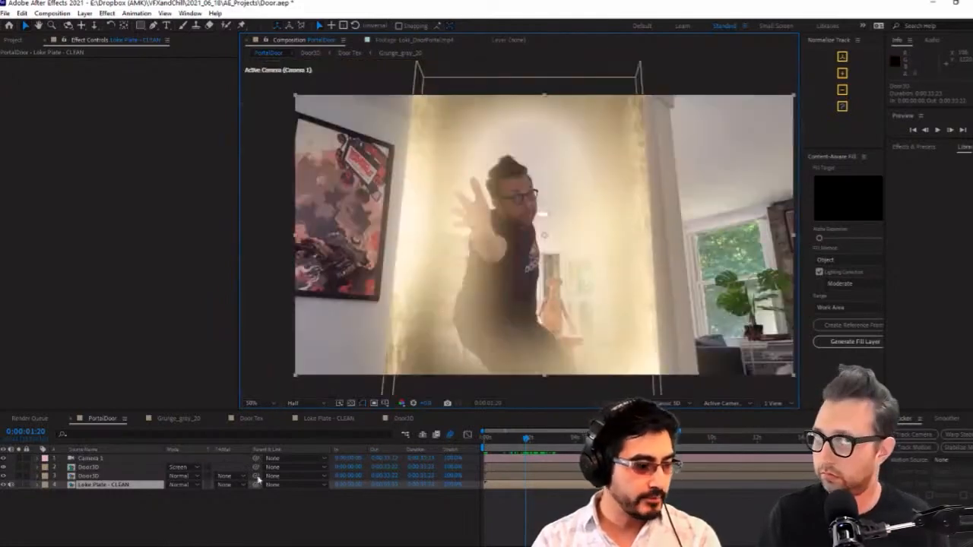
Duplicate the Loke Plate - CLEAN composition in the project and open the copy
{"action": "left_click", "coordinate": [575, 211]}
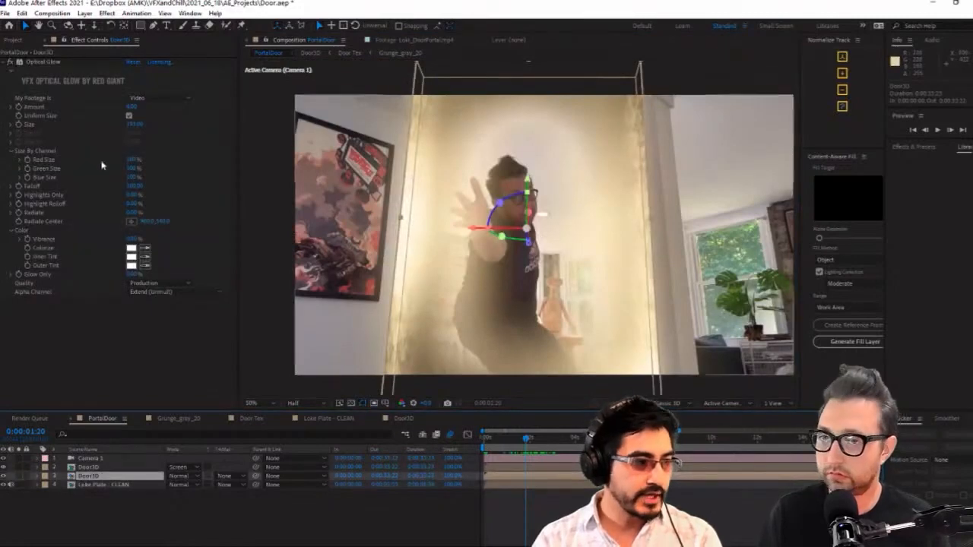
{"action": "left_click", "coordinate": [26, 63]}
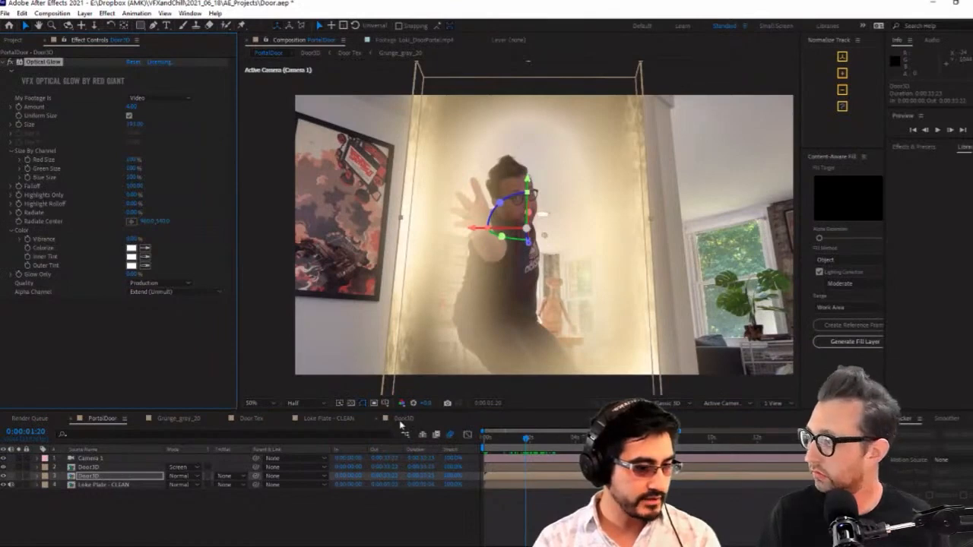
{"action": "left_click", "coordinate": [9, 43]}
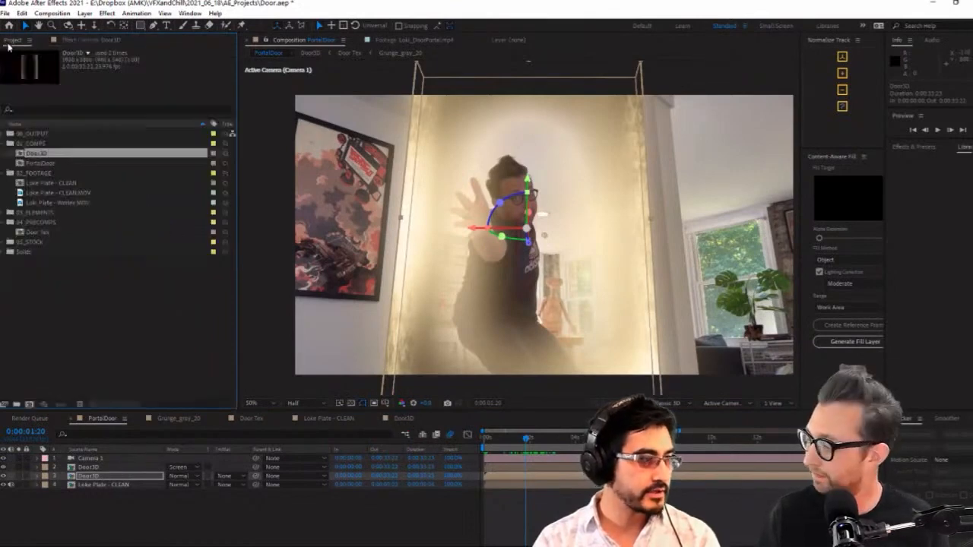
{"action": "left_click", "coordinate": [72, 183]}
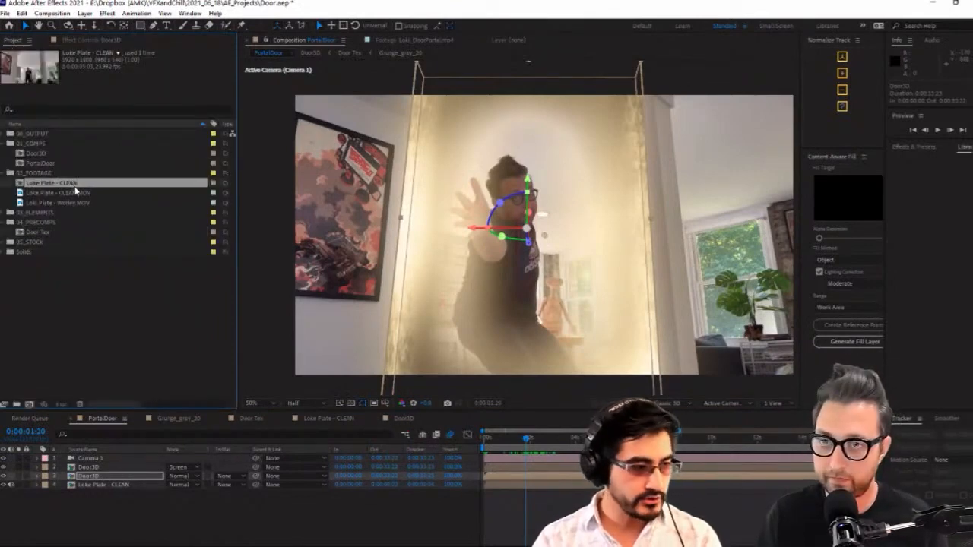
{"action": "key", "text": "ctrl+d"}
{"action": "double_click", "coordinate": [73, 195]}
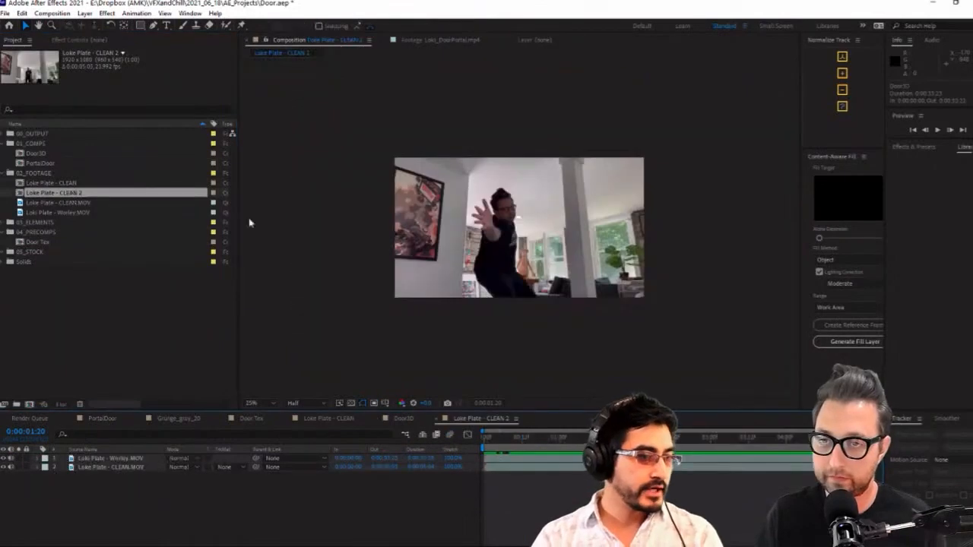
{"action": "left_click", "coordinate": [535, 220]}
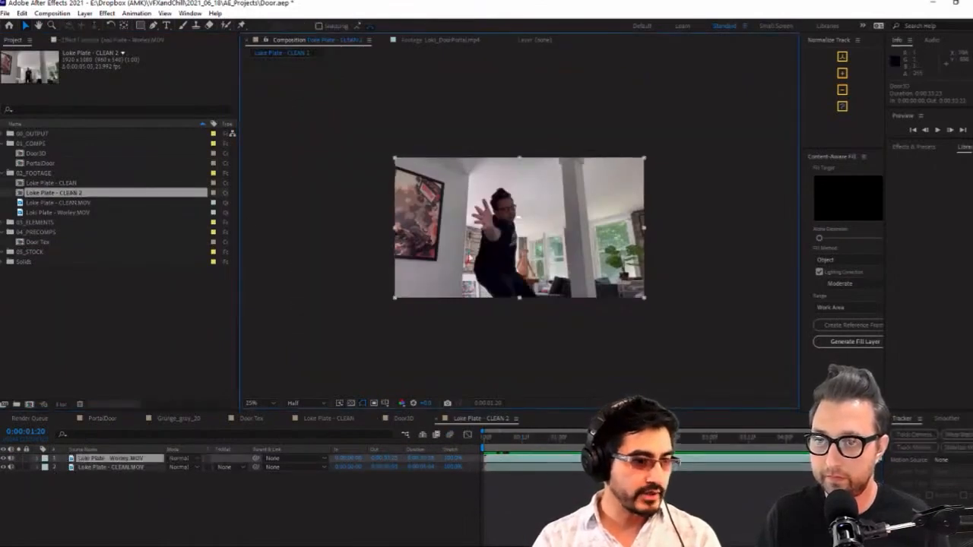
Rename the duplicated plate composition, replacing "CLEAN 2" with the actor's first name
{"action": "left_click", "coordinate": [65, 182]}
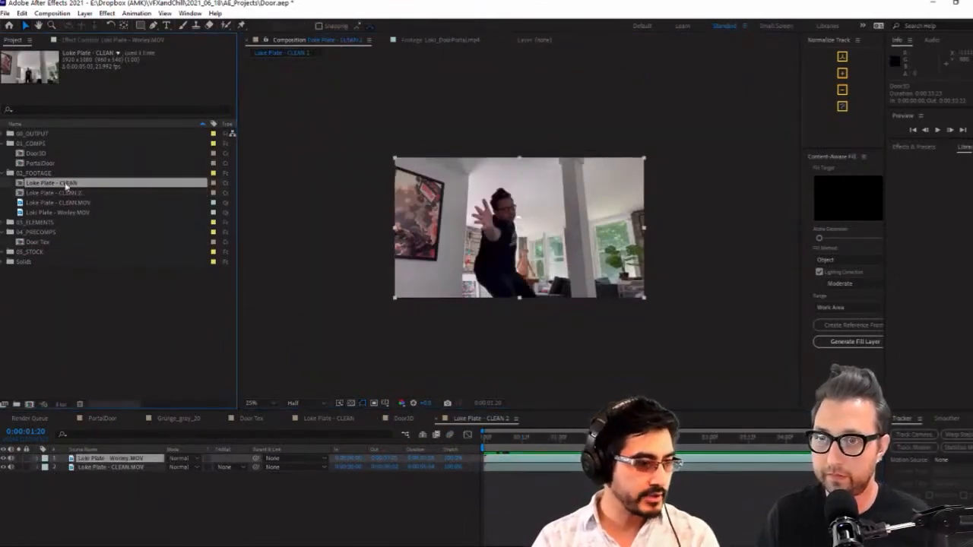
{"action": "key", "text": "Return"}
{"action": "left_click", "coordinate": [84, 203]}
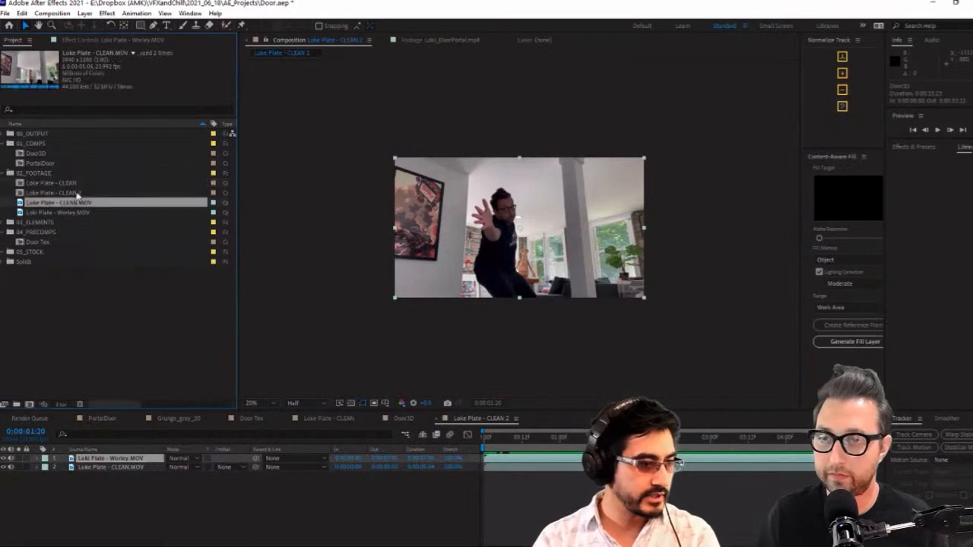
{"action": "left_click", "coordinate": [78, 195]}
{"action": "key", "text": "Return"}
{"action": "left_click_drag", "start_coordinate": [60, 193], "coordinate": [122, 199]}
{"action": "type", "text": "Seth"}
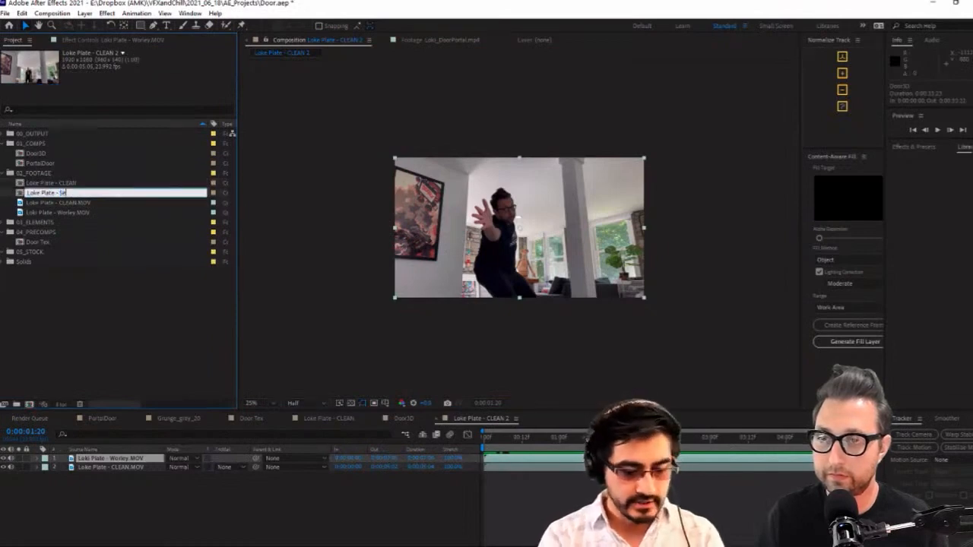
{"action": "key", "text": "Return"}
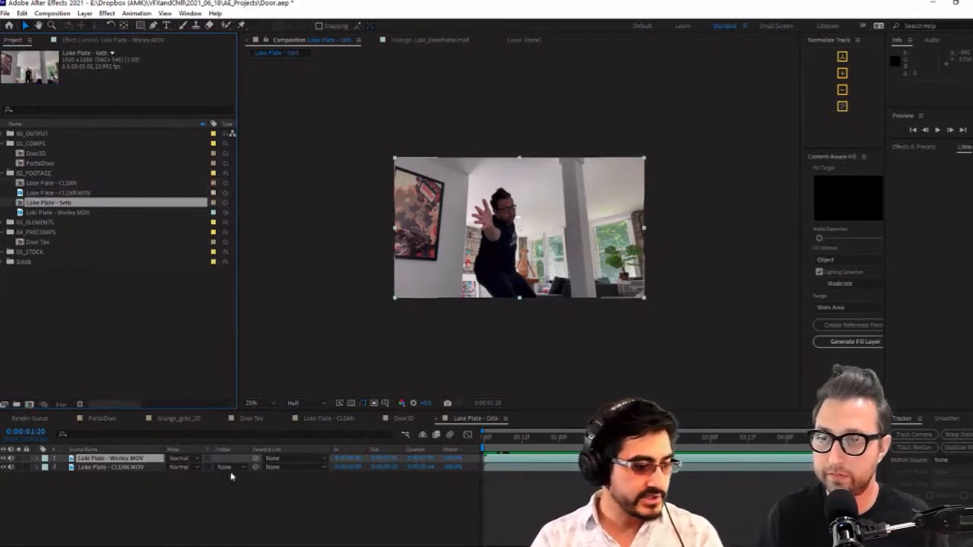
Try showing only the clean footage layer in the duplicated plate composition
{"action": "left_click", "coordinate": [4, 468]}
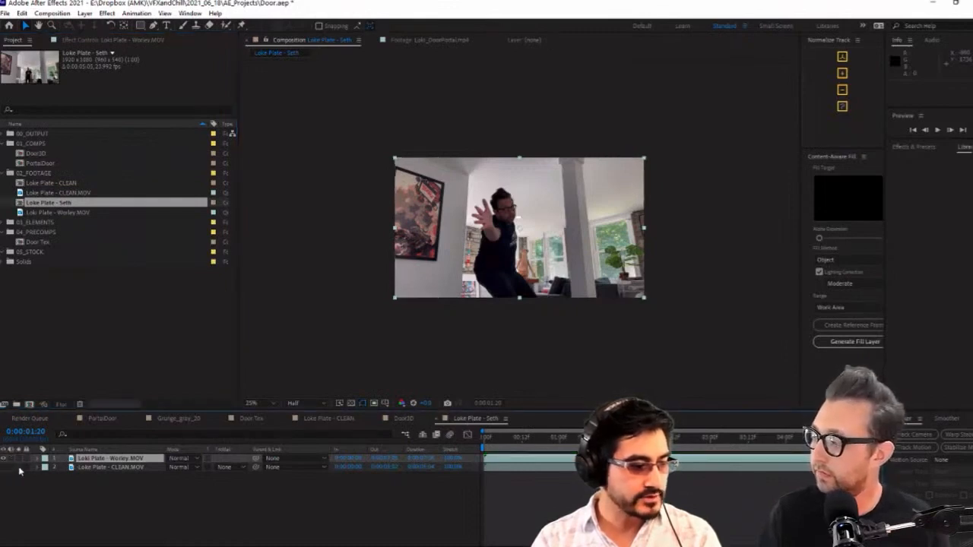
{"action": "left_click", "coordinate": [126, 468]}
{"action": "left_click", "coordinate": [70, 194]}
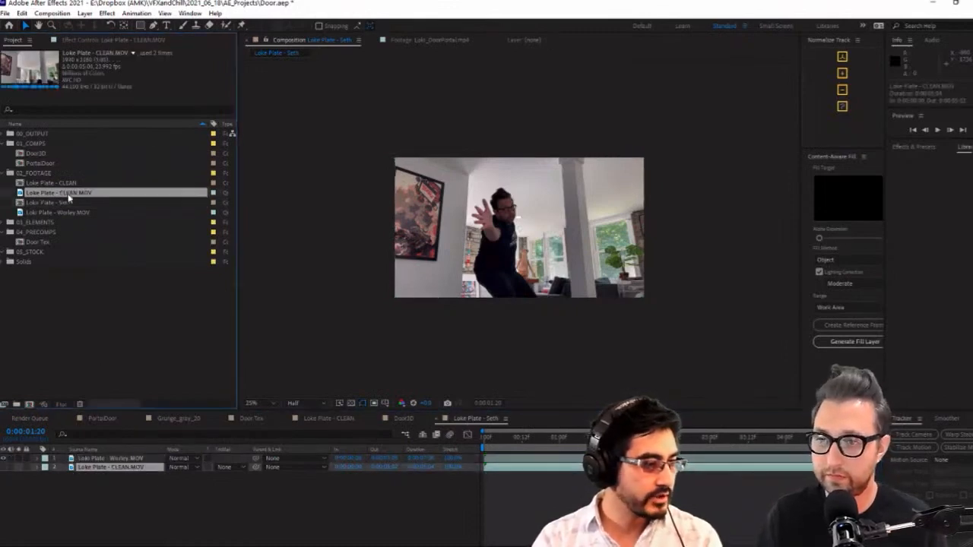
{"action": "left_click", "coordinate": [60, 182]}
{"action": "right_click", "coordinate": [60, 183]}
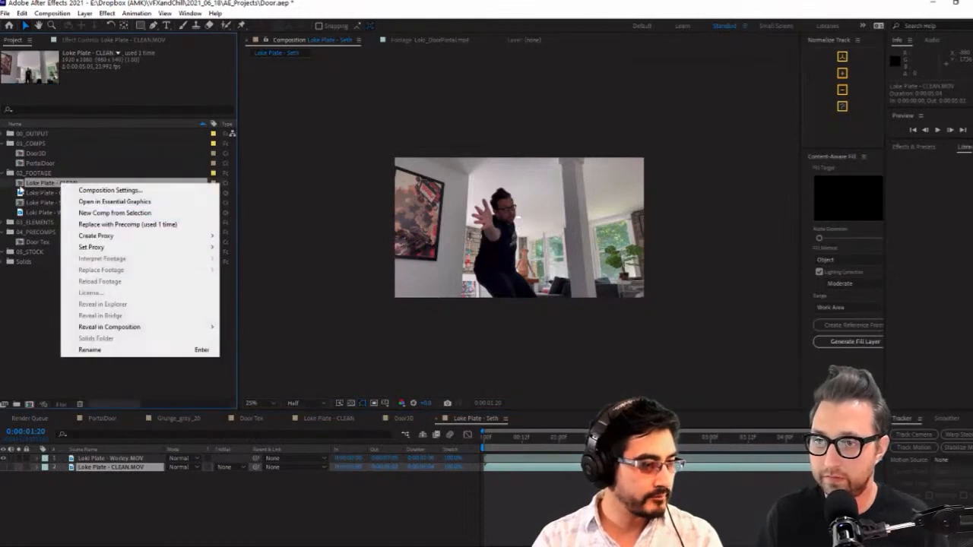
{"action": "left_click", "coordinate": [21, 190]}
{"action": "left_click", "coordinate": [4, 467]}
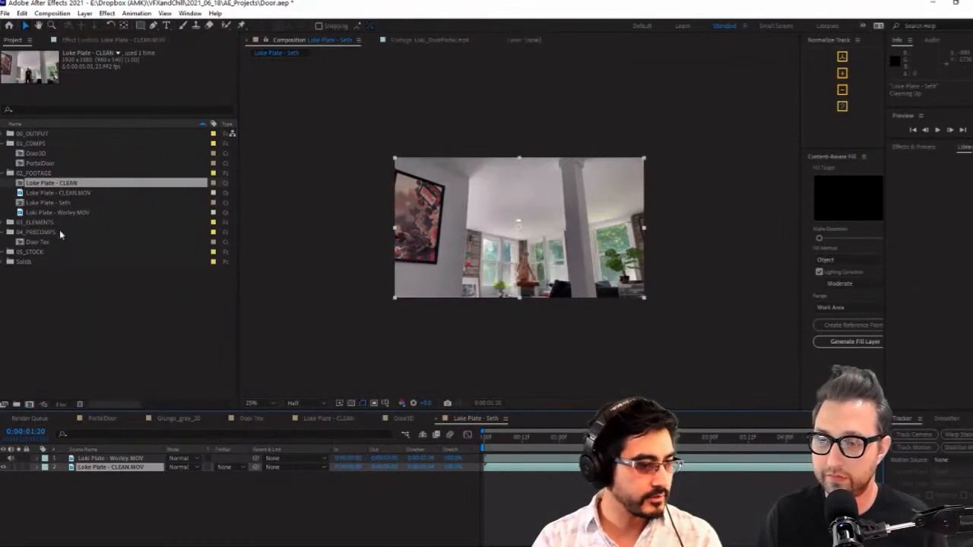
Leave only the clean footage visible in Loke Plate - CLEAN and only the actor footage visible in the duplicated plate composition
{"action": "double_click", "coordinate": [22, 184]}
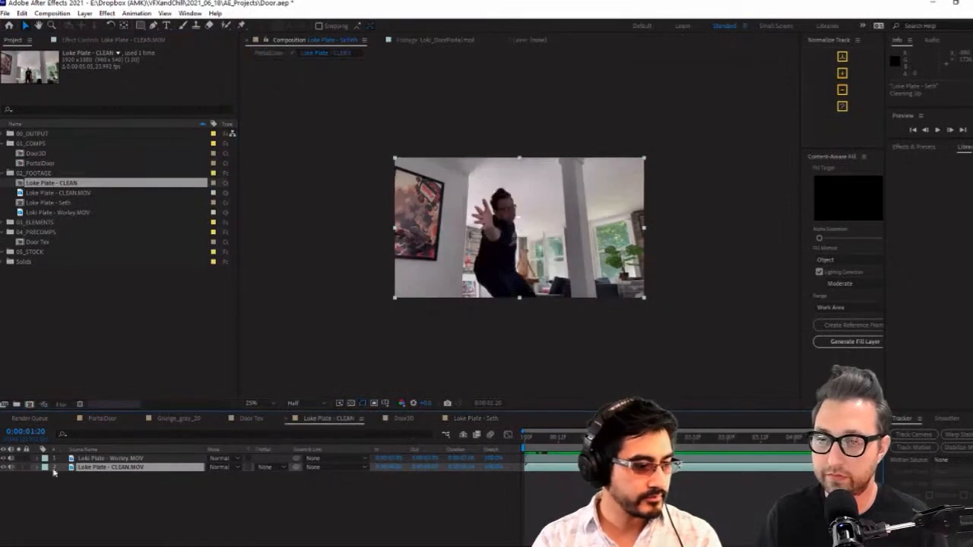
{"action": "left_click", "coordinate": [4, 458]}
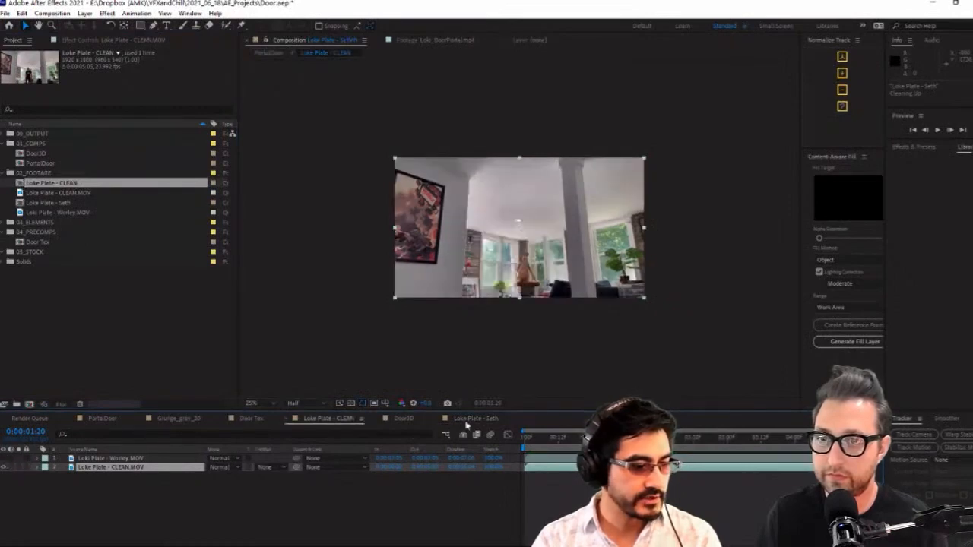
{"action": "left_click", "coordinate": [487, 420]}
{"action": "left_click", "coordinate": [4, 459]}
{"action": "left_click", "coordinate": [4, 467]}
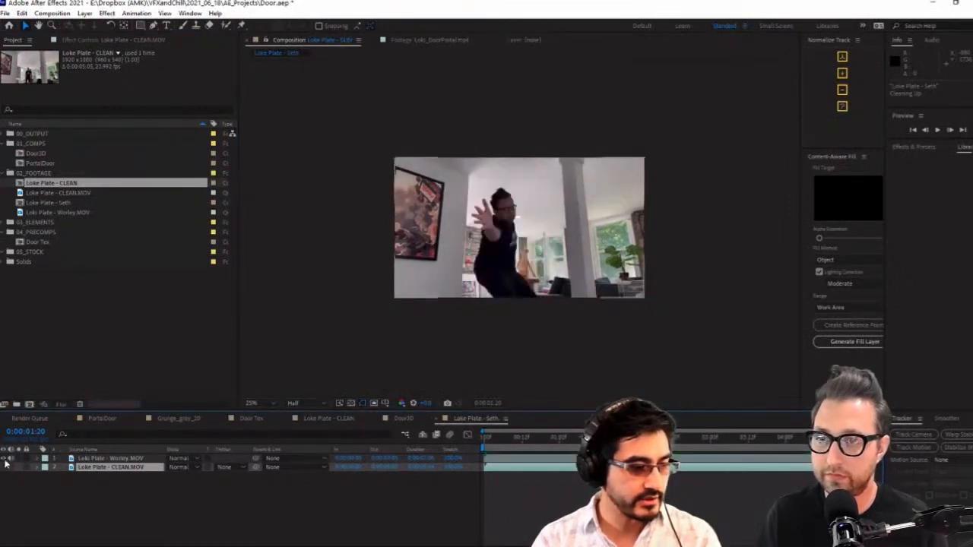
{"action": "left_click", "coordinate": [6, 459]}
{"action": "left_click", "coordinate": [4, 458]}
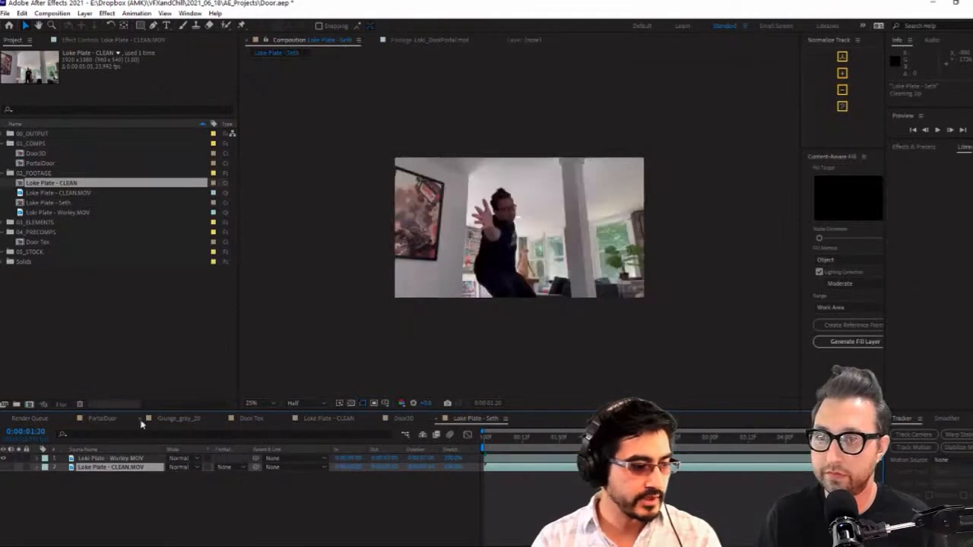
Add the actor plate composition to PortalDoor, directly below Camera 1 and above both Door3D layers
{"action": "left_click", "coordinate": [106, 419]}
{"action": "left_click", "coordinate": [53, 203]}
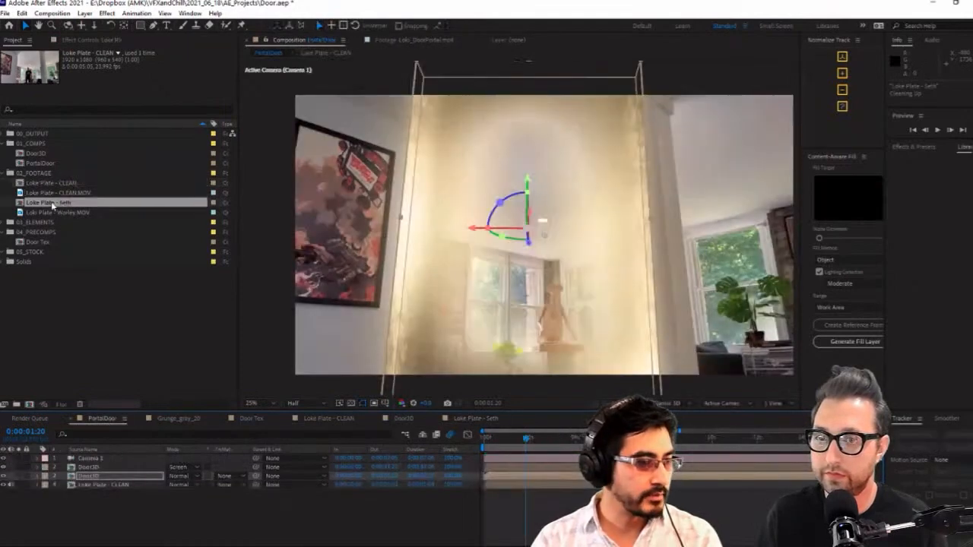
{"action": "left_click_drag", "start_coordinate": [54, 202], "coordinate": [122, 471]}
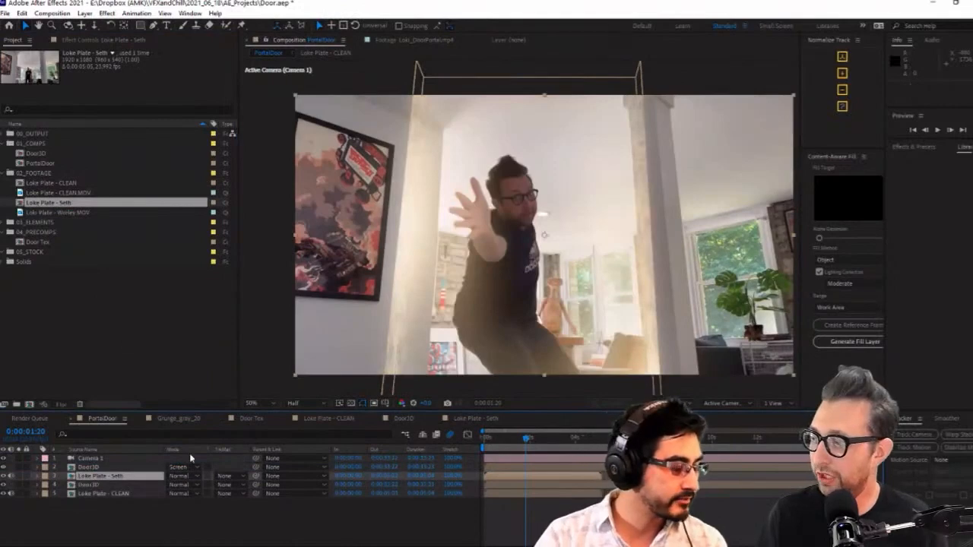
{"action": "left_click_drag", "start_coordinate": [96, 477], "coordinate": [103, 466]}
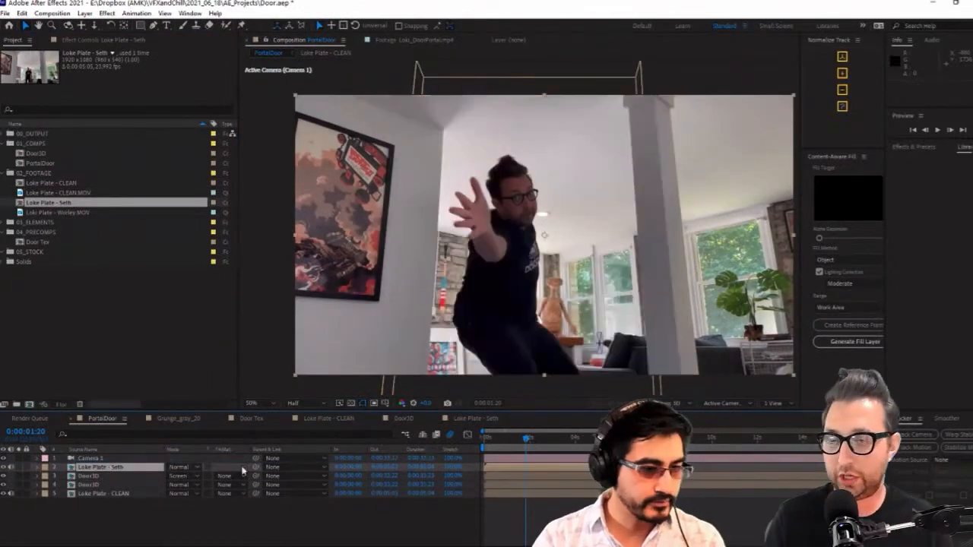
Apply Extract to the actor plate, lowering the white point to about 70 with a white softness of about 44
{"action": "key", "text": "ctrl+space"}
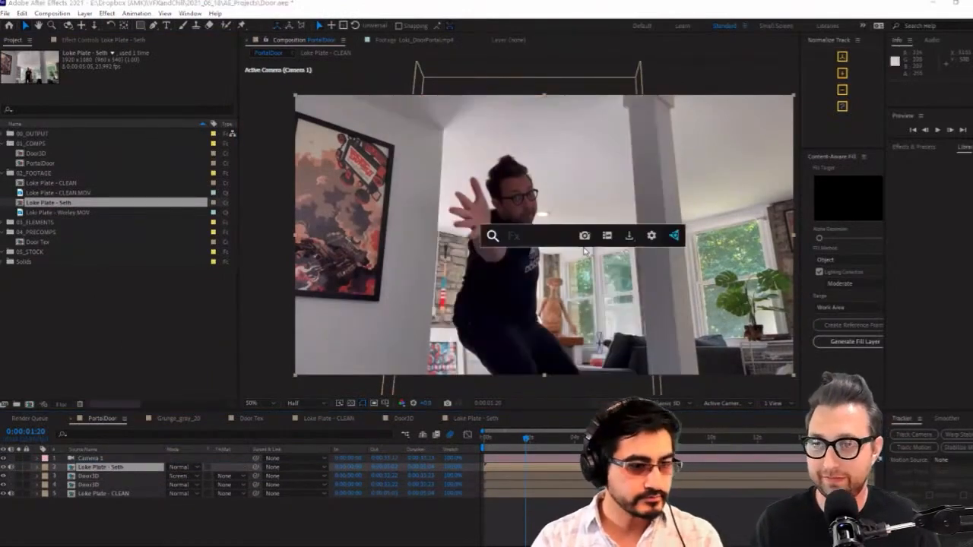
{"action": "type", "text": "ext"}
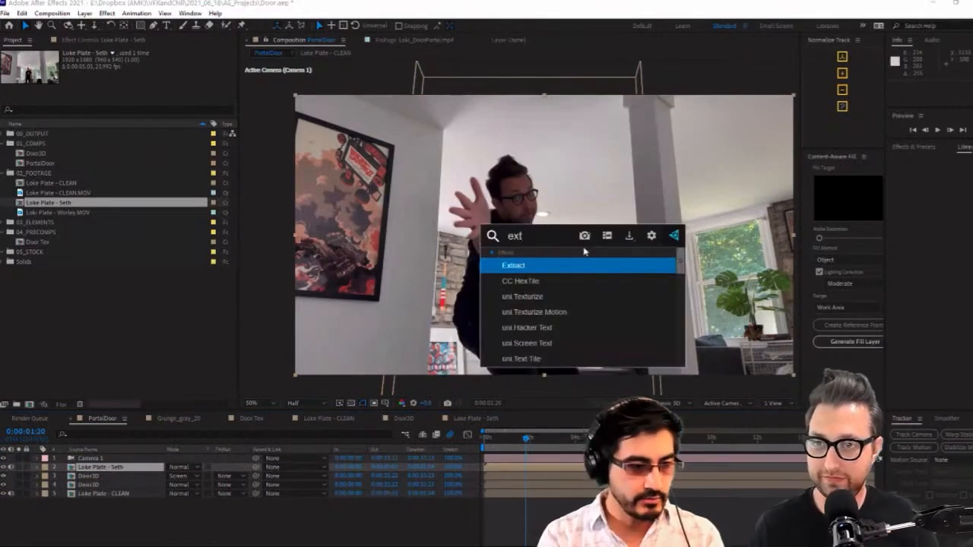
{"action": "key", "text": "Return"}
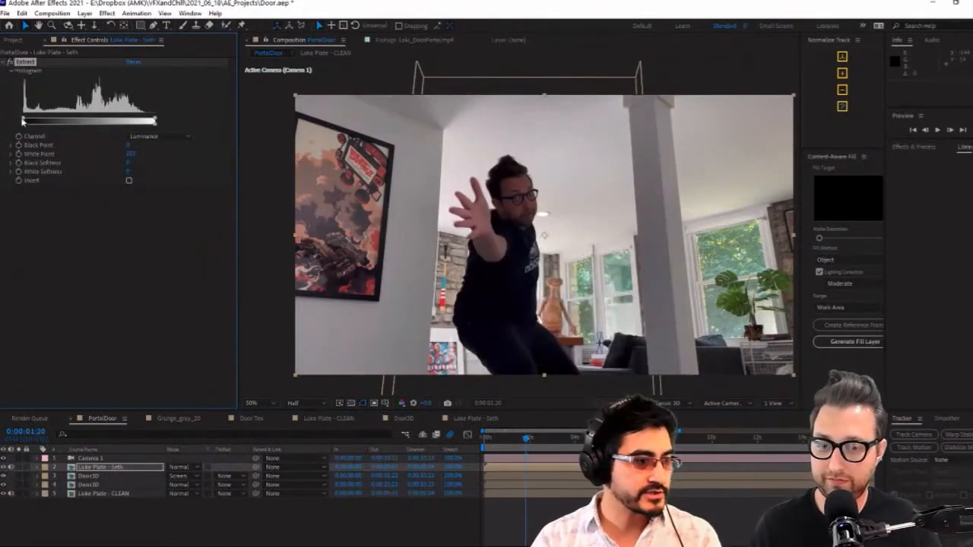
{"action": "left_click_drag", "start_coordinate": [155, 122], "coordinate": [65, 122]}
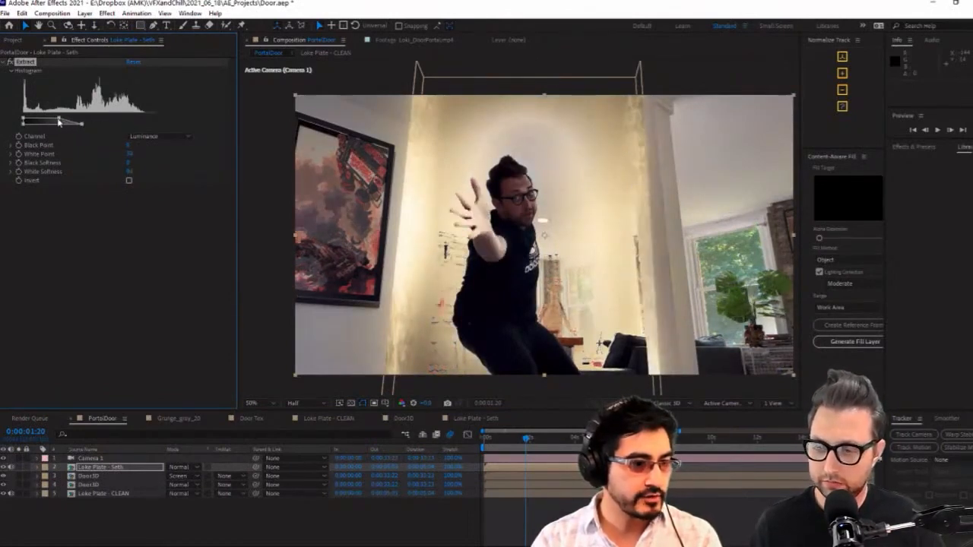
Draw a rectangular mask around the actor on the actor plate layer, inside the door opening and past the frame's lower edge
{"action": "left_click", "coordinate": [142, 27]}
{"action": "mouse_move", "coordinate": [439, 130]}
{"action": "left_mouse_down"}
{"action": "mouse_move", "coordinate": [564, 351]}
{"action": "mouse_move", "coordinate": [618, 406]}
{"action": "left_mouse_up"}
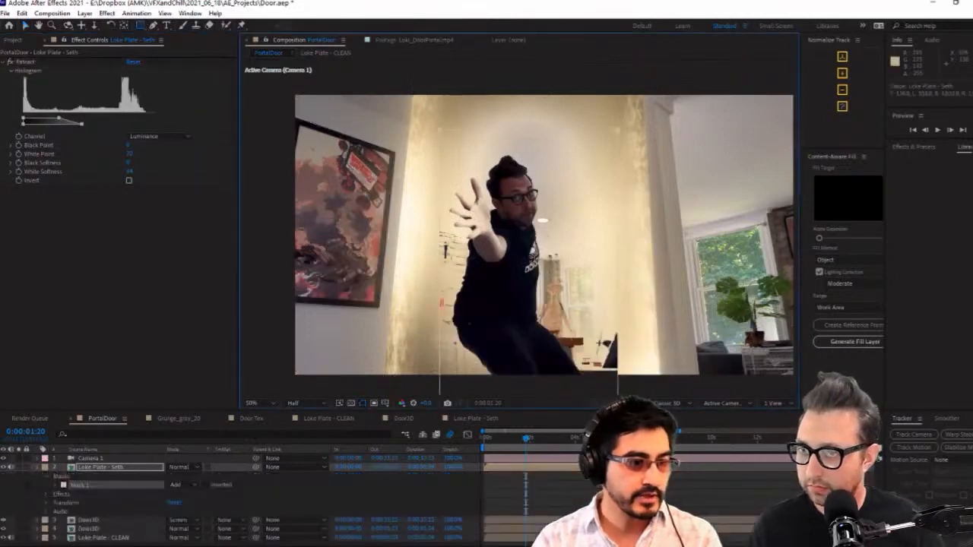
{"action": "left_click", "coordinate": [36, 467]}
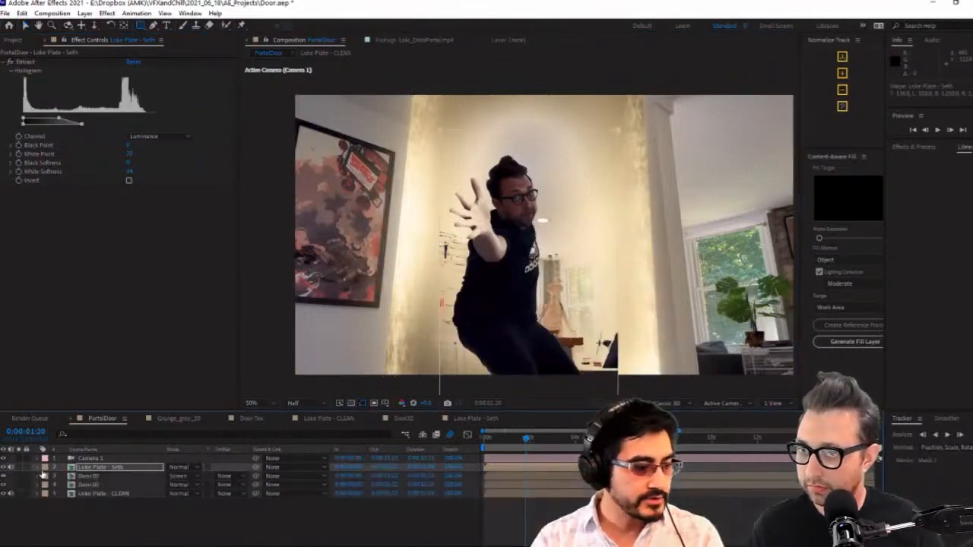
{"action": "left_click", "coordinate": [120, 468]}
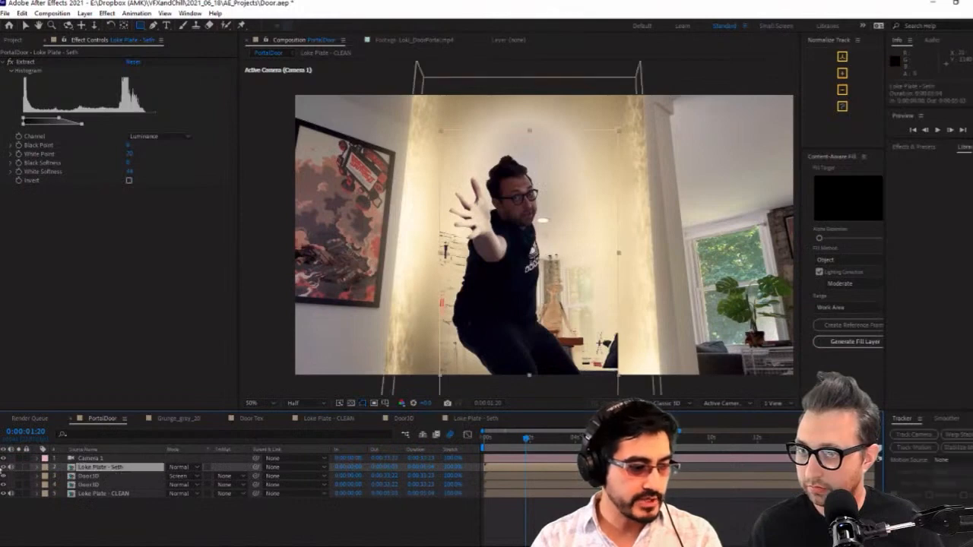
Compare the composite with the actor plate and Door3D layers hidden and shown, and check the keyed actor up to 0:00:03:01
{"action": "left_click", "coordinate": [4, 467]}
{"action": "left_click", "coordinate": [91, 477]}
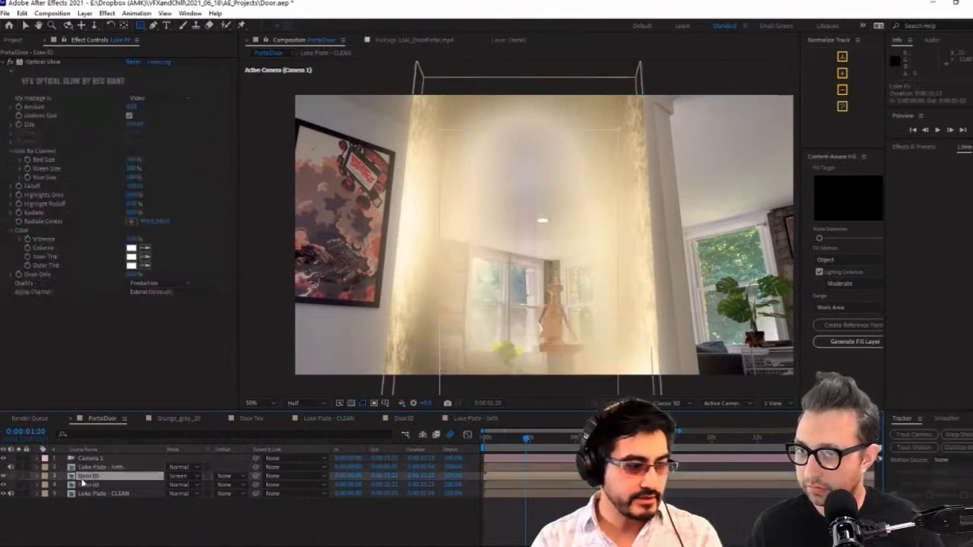
{"action": "left_click", "coordinate": [4, 476]}
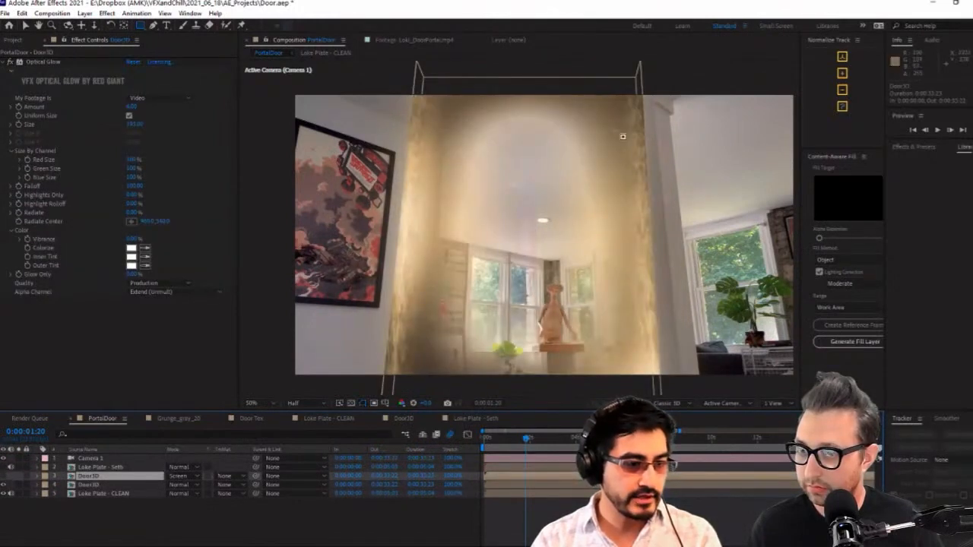
{"action": "left_click", "coordinate": [3, 485]}
{"action": "left_click", "coordinate": [3, 485]}
{"action": "left_click", "coordinate": [4, 476]}
{"action": "left_click", "coordinate": [3, 467]}
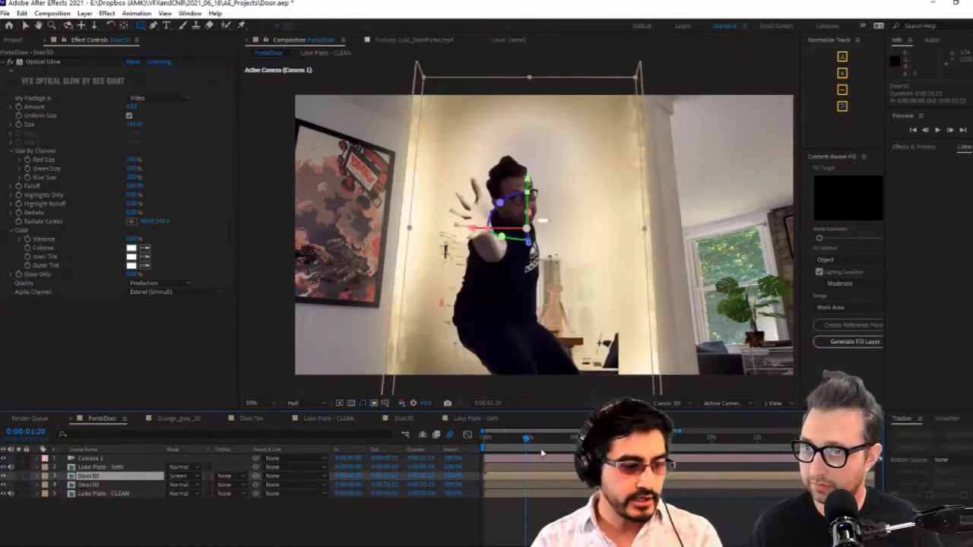
{"action": "mouse_move", "coordinate": [525, 438]}
{"action": "left_mouse_down"}
{"action": "mouse_move", "coordinate": [499, 446]}
{"action": "mouse_move", "coordinate": [509, 444]}
{"action": "left_mouse_up"}
{"action": "left_click_drag", "start_coordinate": [543, 440], "coordinate": [554, 439]}
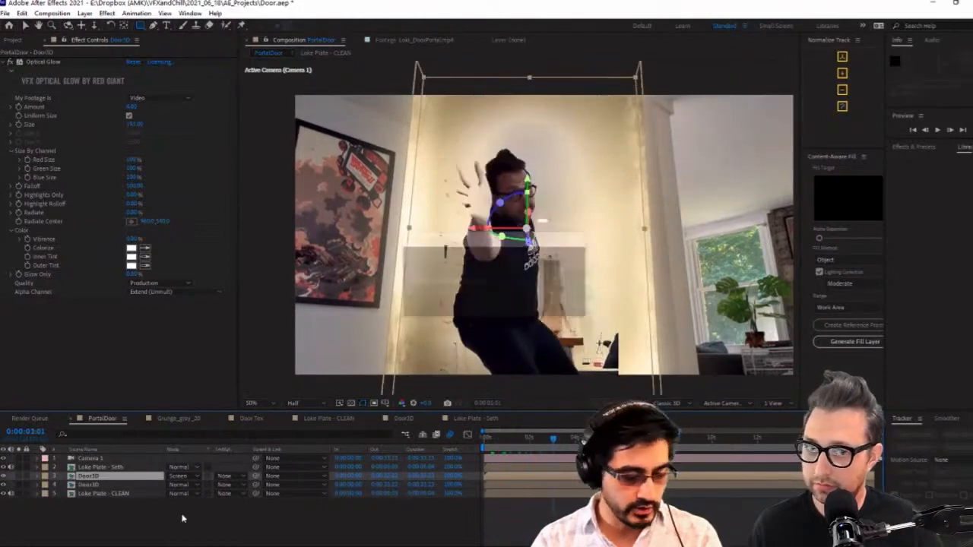
Open the Loki_DoorPortal.mp4 reference from the 03_ELEMENTS folder and scrub to the shot of Loki in front of the glowing door
{"action": "left_click", "coordinate": [11, 39]}
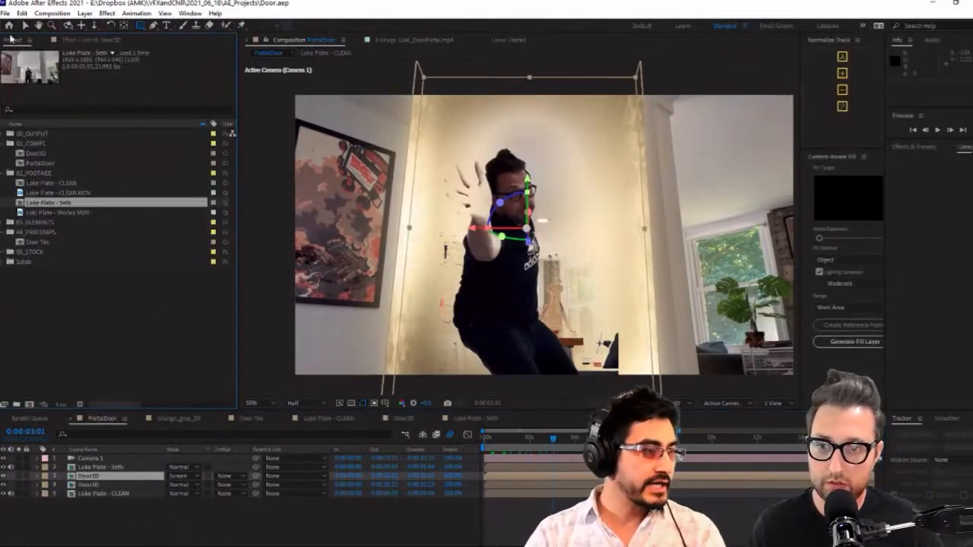
{"action": "left_click", "coordinate": [126, 335]}
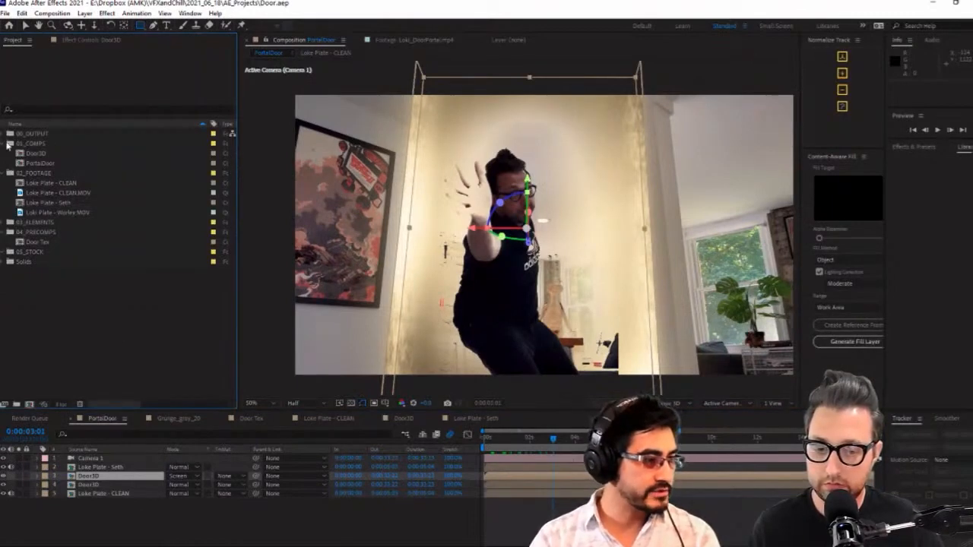
{"action": "left_click", "coordinate": [3, 224]}
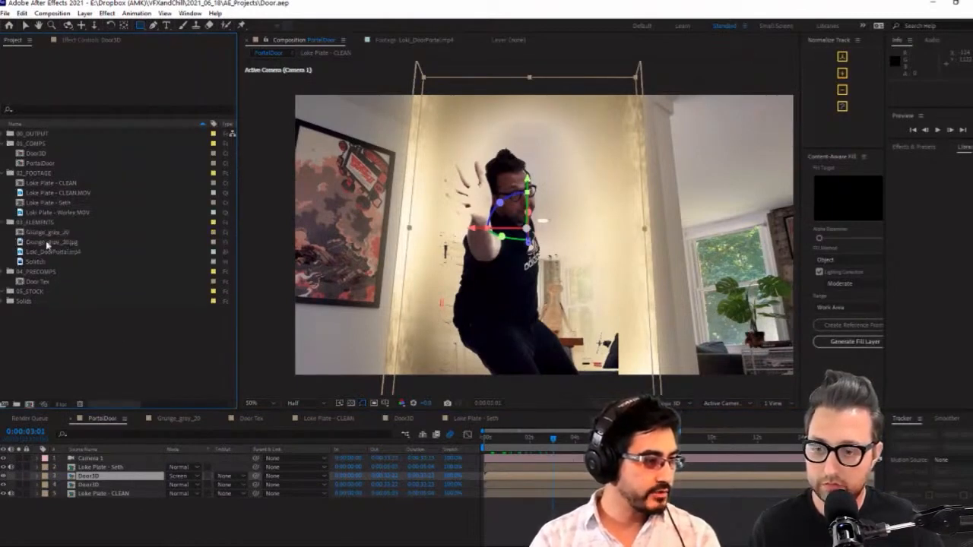
{"action": "left_click", "coordinate": [47, 242]}
{"action": "left_click", "coordinate": [35, 252]}
{"action": "double_click", "coordinate": [24, 254]}
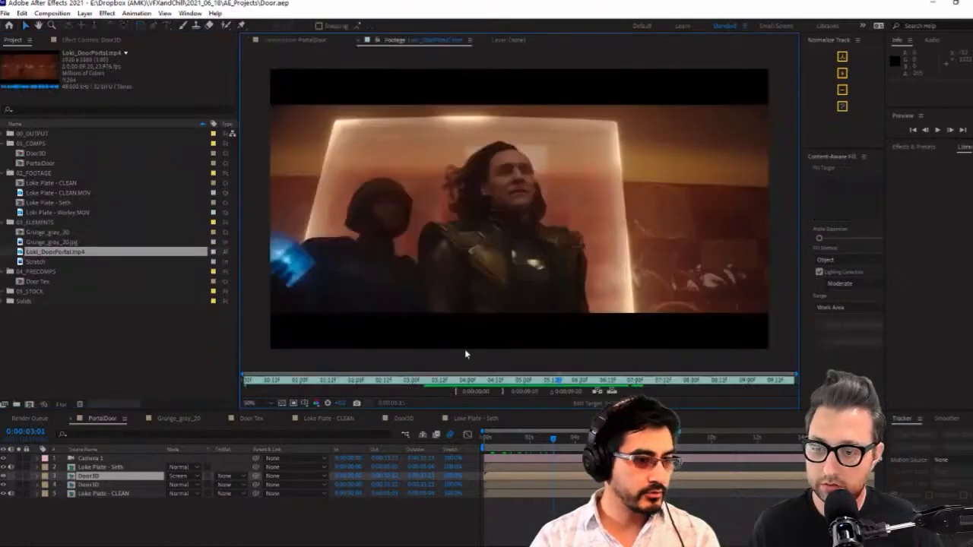
{"action": "left_click_drag", "start_coordinate": [252, 387], "coordinate": [556, 390]}
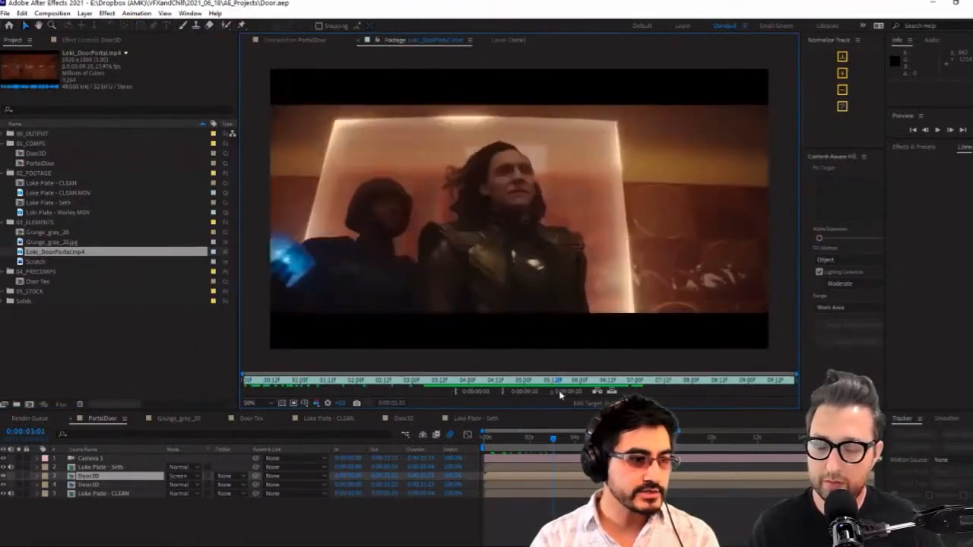
{"action": "left_click", "coordinate": [464, 418]}
{"action": "left_click", "coordinate": [341, 421]}
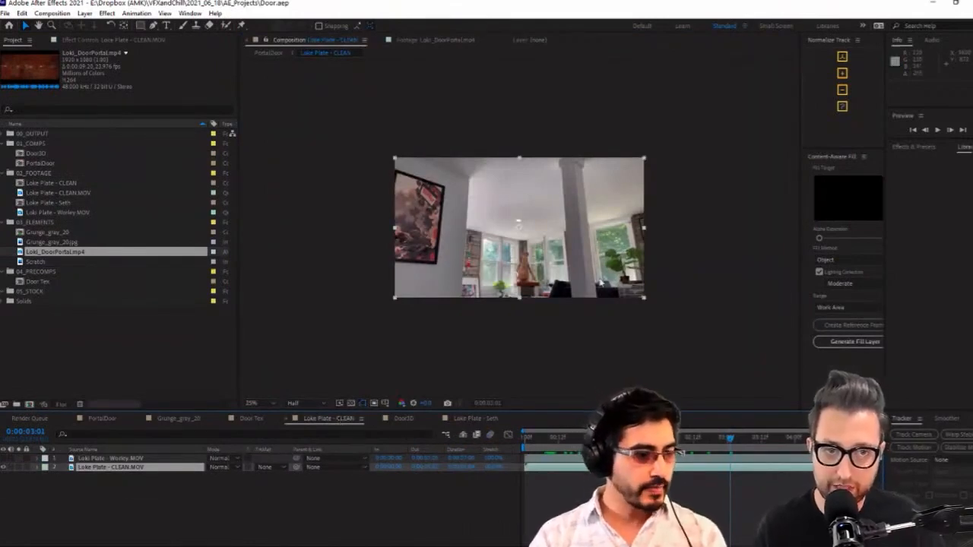
{"action": "left_click", "coordinate": [467, 420]}
{"action": "left_click", "coordinate": [344, 421]}
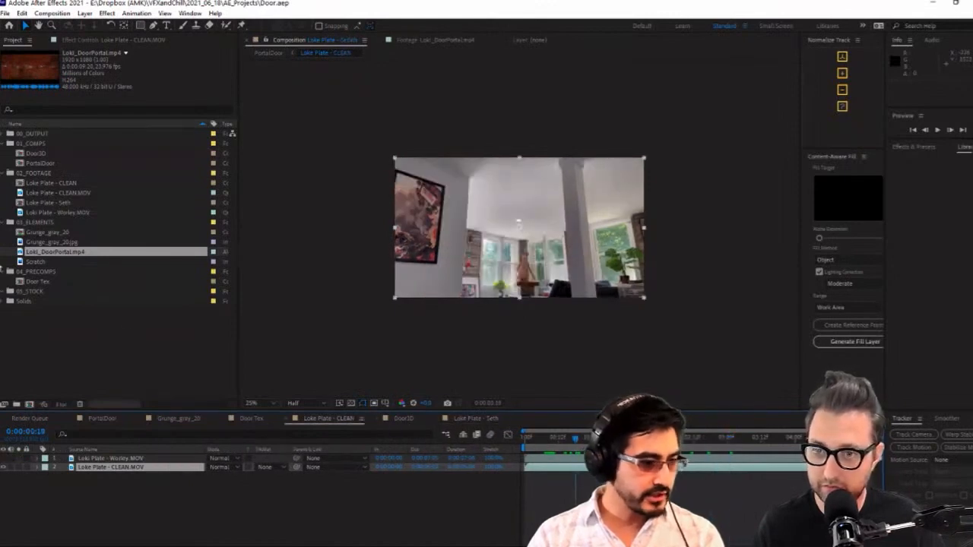
Create a new composition from the Loki_DoorPortal.mp4 footage
{"action": "left_click_drag", "start_coordinate": [23, 251], "coordinate": [59, 351]}
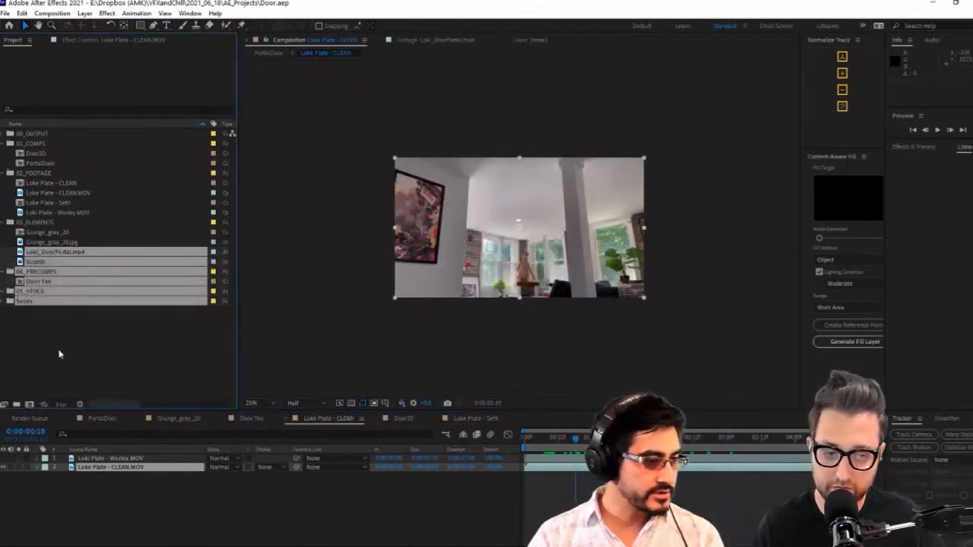
{"action": "left_click", "coordinate": [60, 352]}
{"action": "left_click_drag", "start_coordinate": [55, 251], "coordinate": [31, 405]}
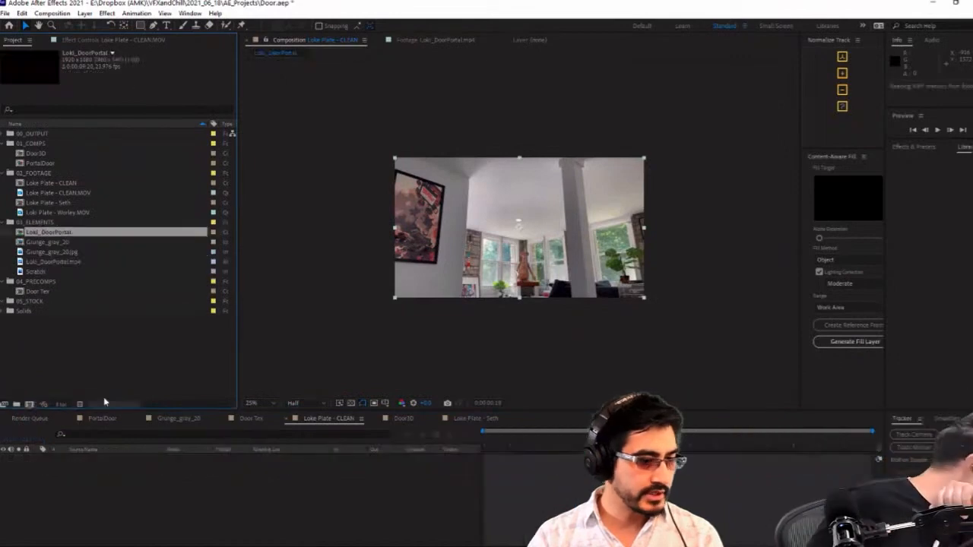
Play through the Loki reference composition and examine the door's bright edges at 0:00:06:00
{"action": "key", "text": "space"}
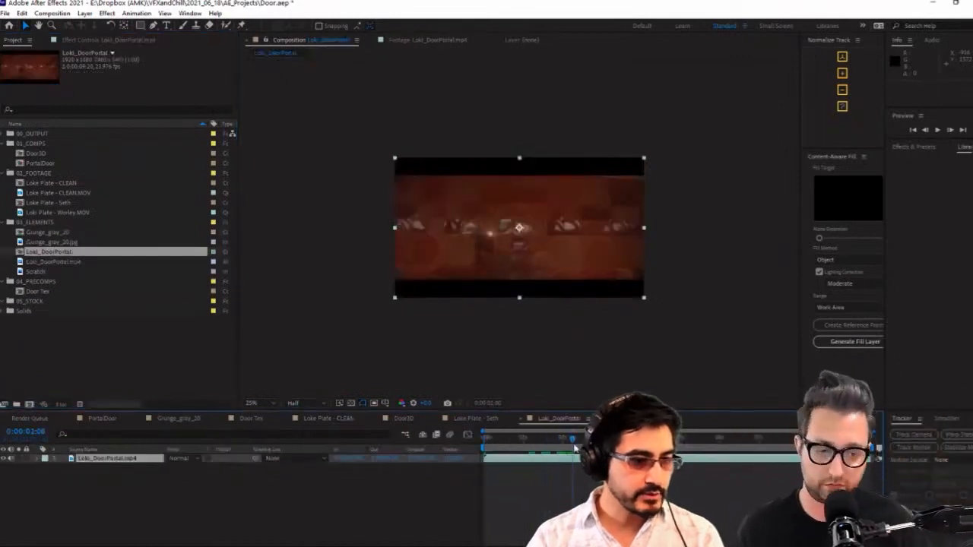
{"action": "key", "text": "period"}
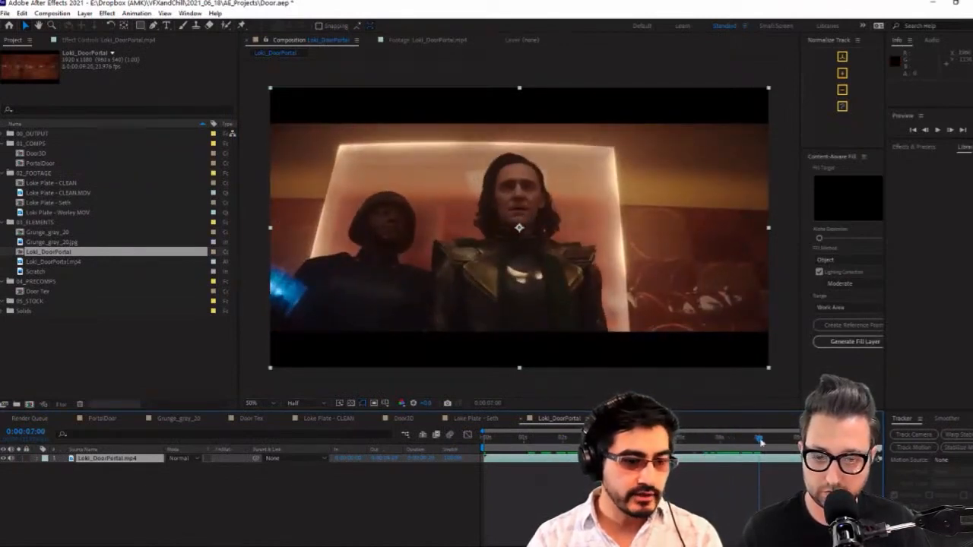
{"action": "left_click_drag", "start_coordinate": [759, 441], "coordinate": [719, 453]}
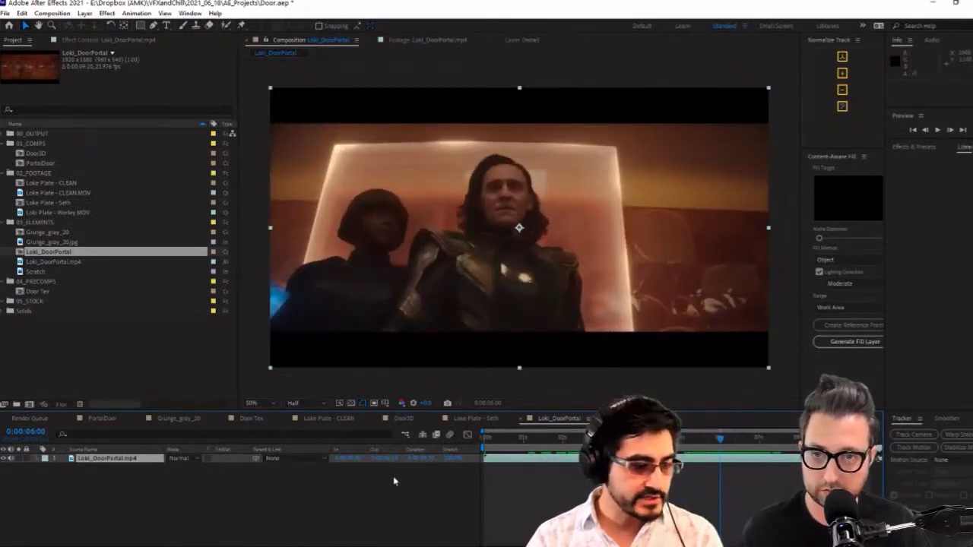
Examine the door texture in the Door Tex composition, then orbit the Door3D view to see the door's sides and edges
{"action": "left_click", "coordinate": [260, 419]}
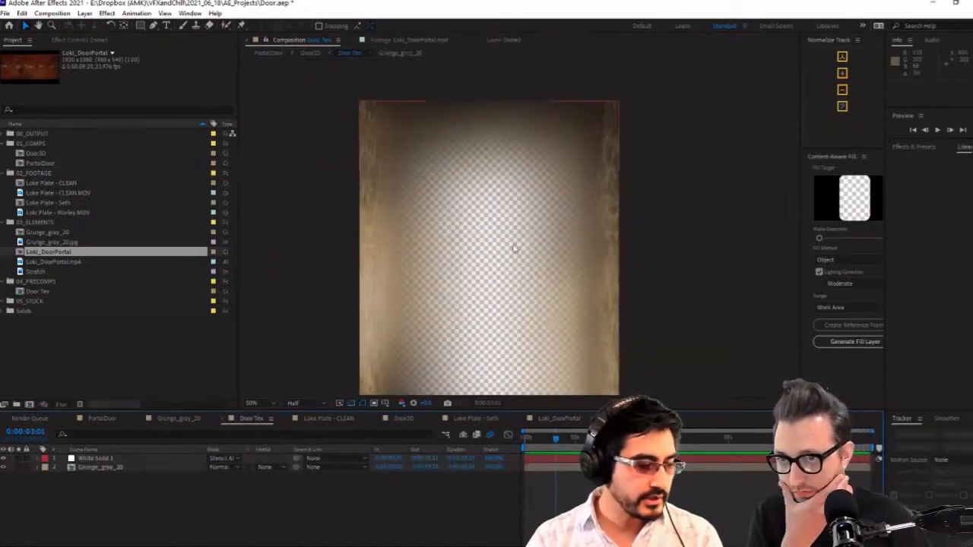
{"action": "left_click", "coordinate": [572, 272]}
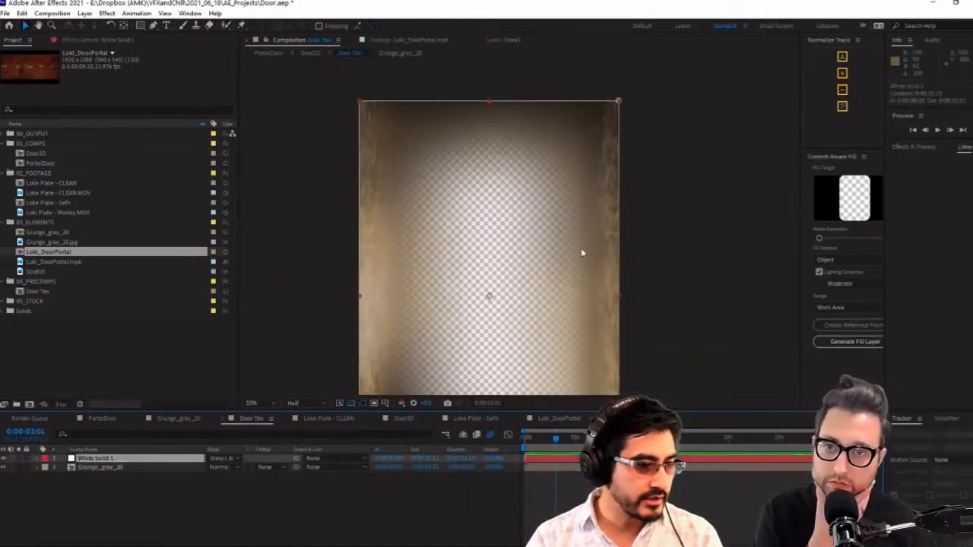
{"action": "left_click", "coordinate": [318, 516]}
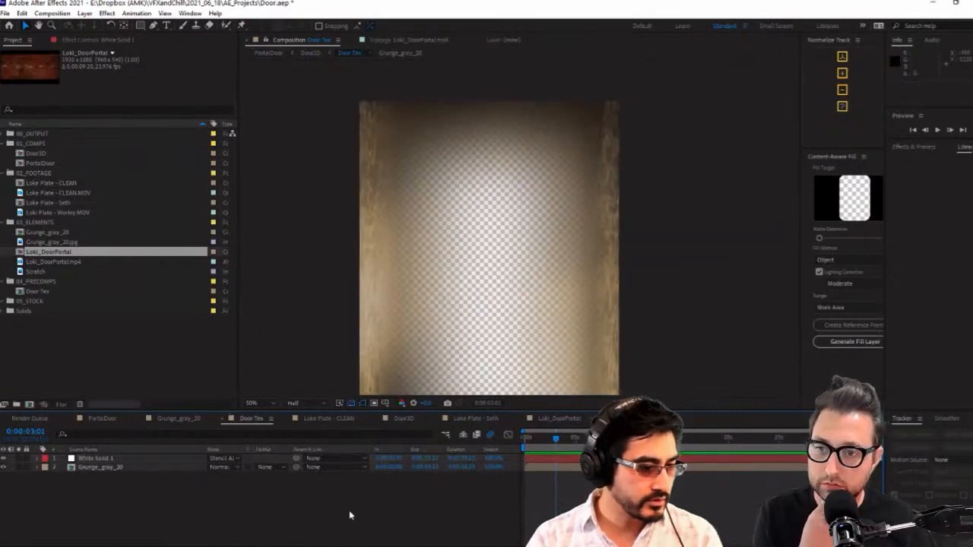
{"action": "left_click", "coordinate": [410, 419]}
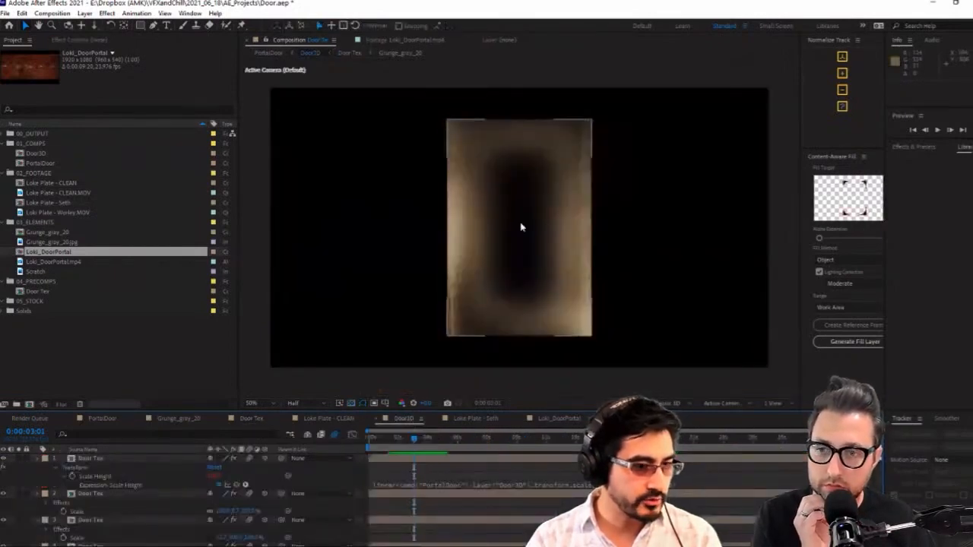
{"action": "left_click", "coordinate": [83, 460]}
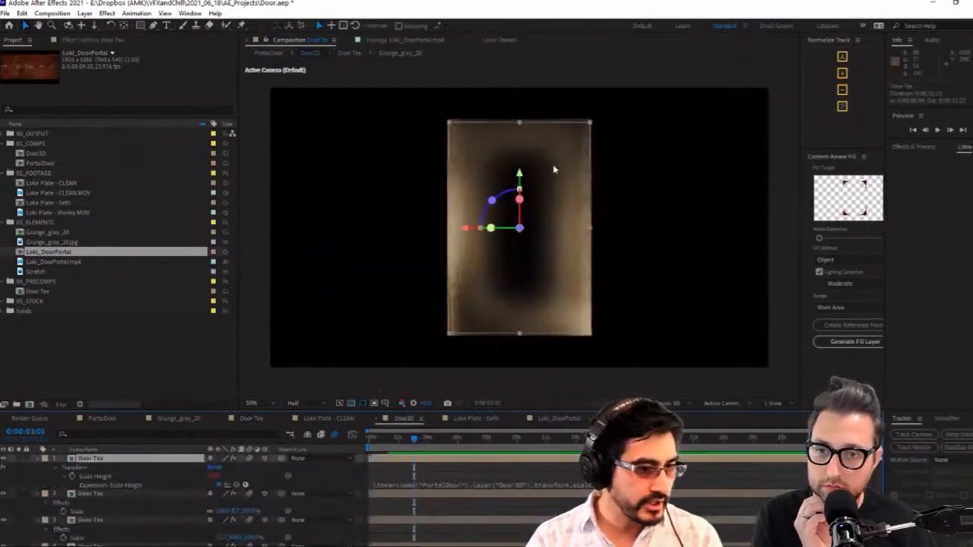
{"action": "key", "text": "c"}
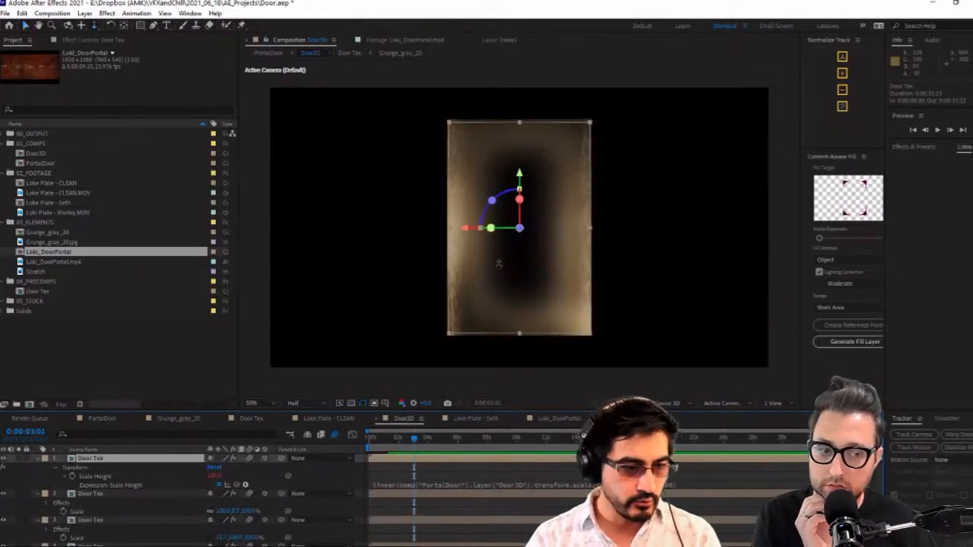
{"action": "left_click_drag", "start_coordinate": [499, 263], "coordinate": [463, 310]}
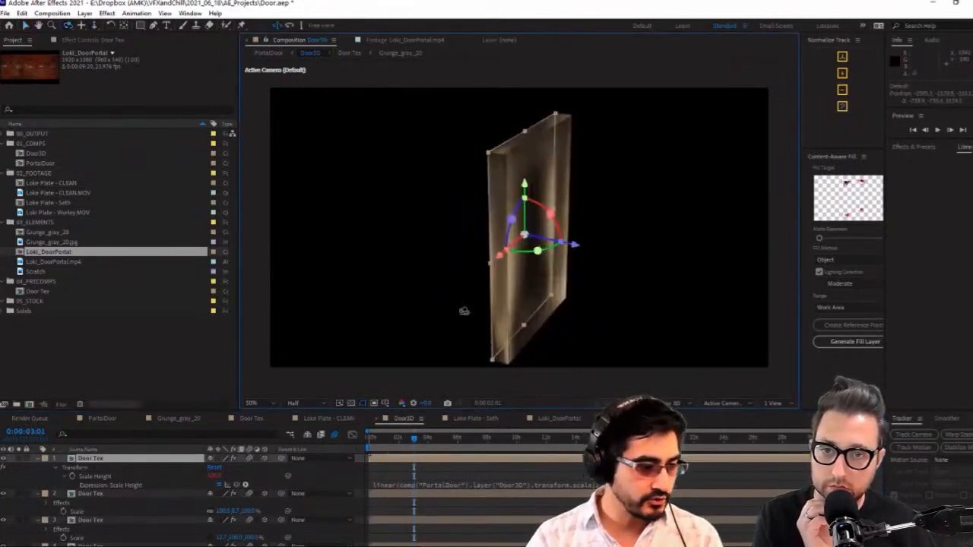
Apply the Vegas effect to the fifth Door Tex layer, one of the door's large faces, in Door3D
{"action": "scroll", "coordinate": [133, 521], "scroll_direction": "down", "scroll_amount": 3}
{"action": "left_click", "coordinate": [114, 525]}
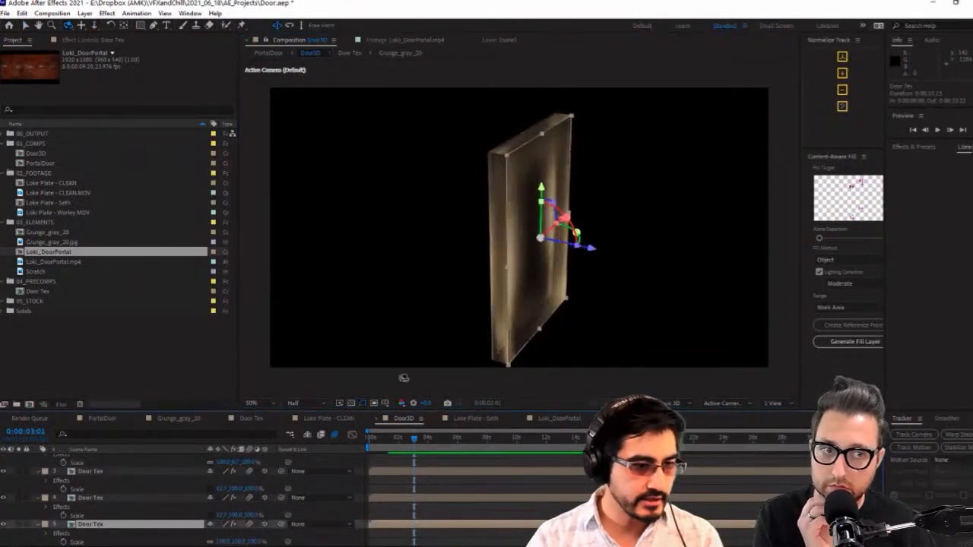
{"action": "key", "text": "p"}
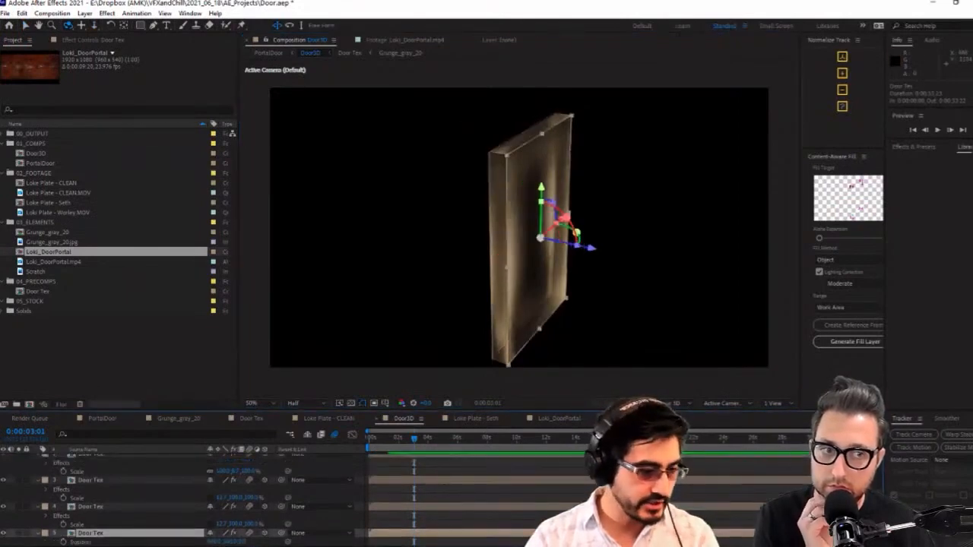
{"action": "scroll", "coordinate": [555, 164], "scroll_direction": "up", "scroll_amount": 1}
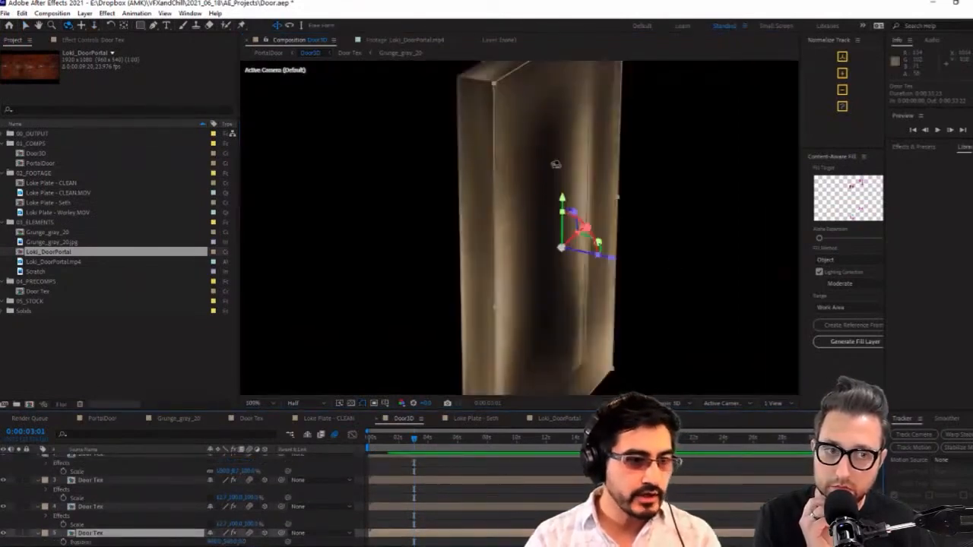
{"action": "scroll", "coordinate": [557, 189], "scroll_direction": "down", "scroll_amount": 2}
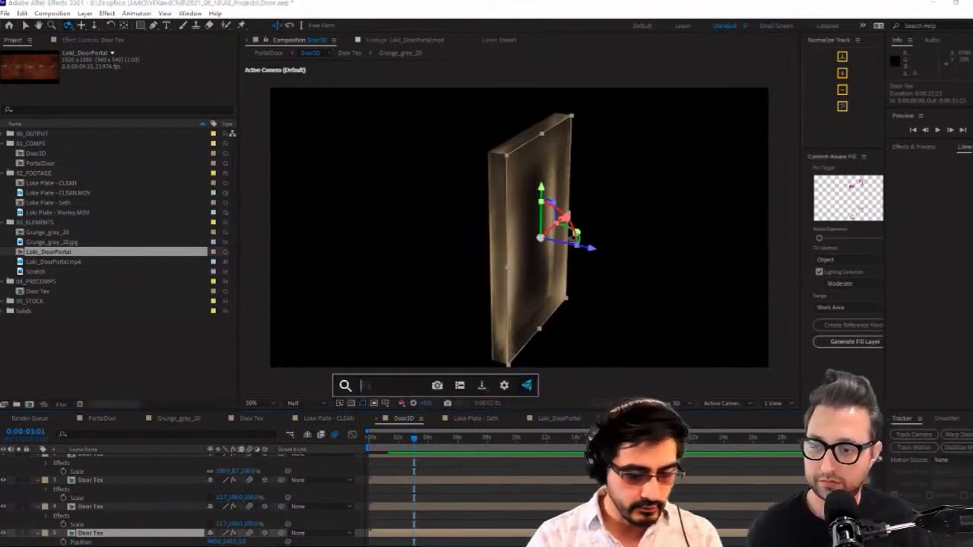
{"action": "type", "text": "vega"}
{"action": "key", "text": "Return"}
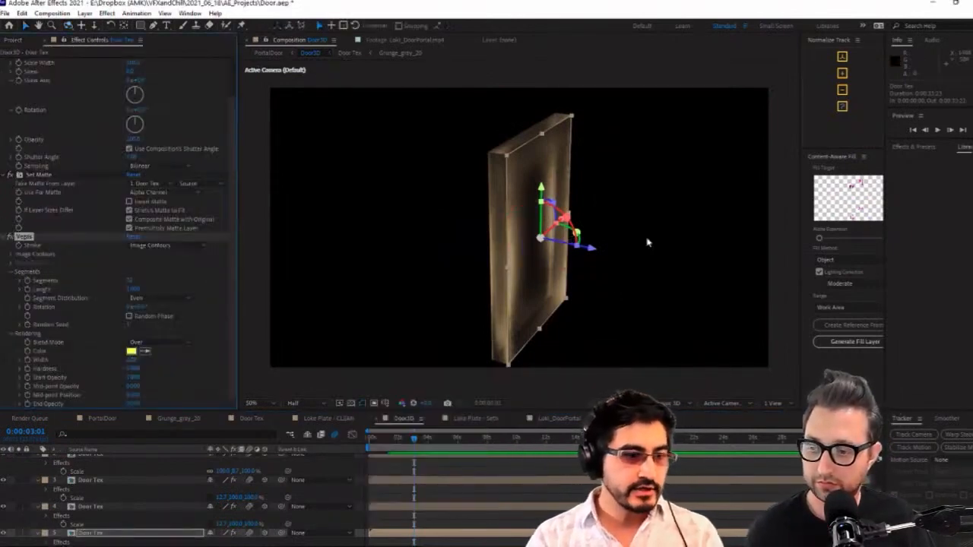
{"action": "scroll", "coordinate": [646, 242], "scroll_direction": "up", "scroll_amount": 2}
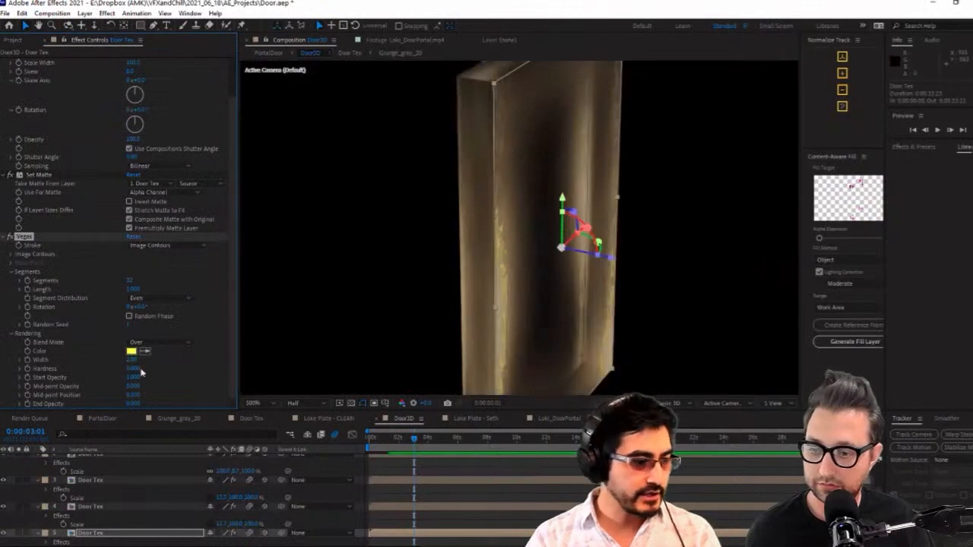
Make Vegas trace the layer's image contours from the Alpha channel, with the threshold set to 0
{"action": "left_click", "coordinate": [166, 247]}
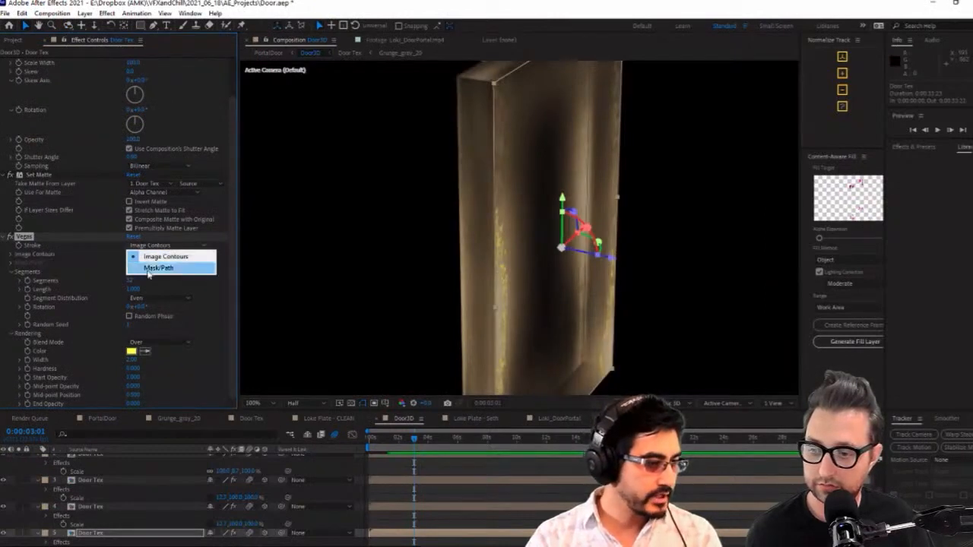
{"action": "left_click", "coordinate": [4, 261]}
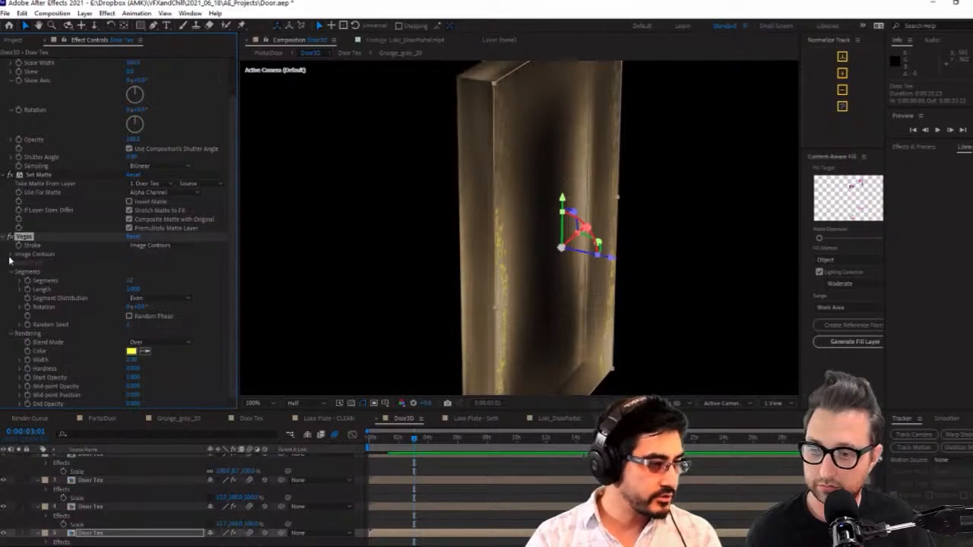
{"action": "left_click", "coordinate": [10, 257]}
{"action": "left_click", "coordinate": [158, 268]}
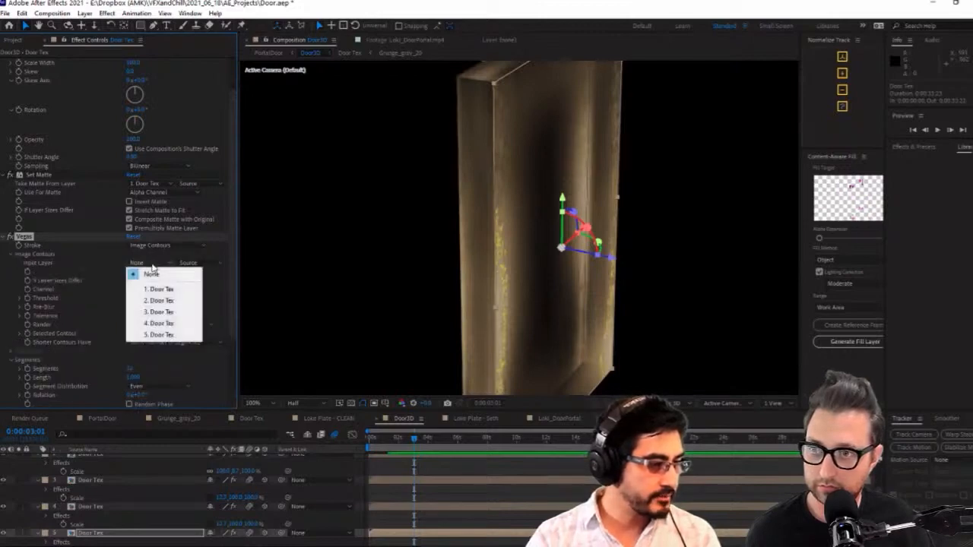
{"action": "left_click", "coordinate": [149, 275]}
{"action": "left_click", "coordinate": [157, 291]}
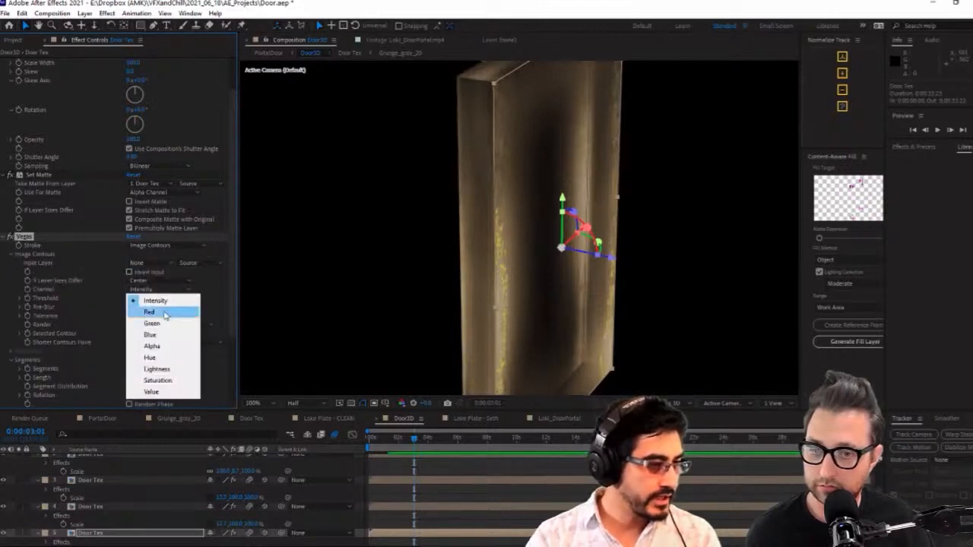
{"action": "left_click", "coordinate": [165, 345]}
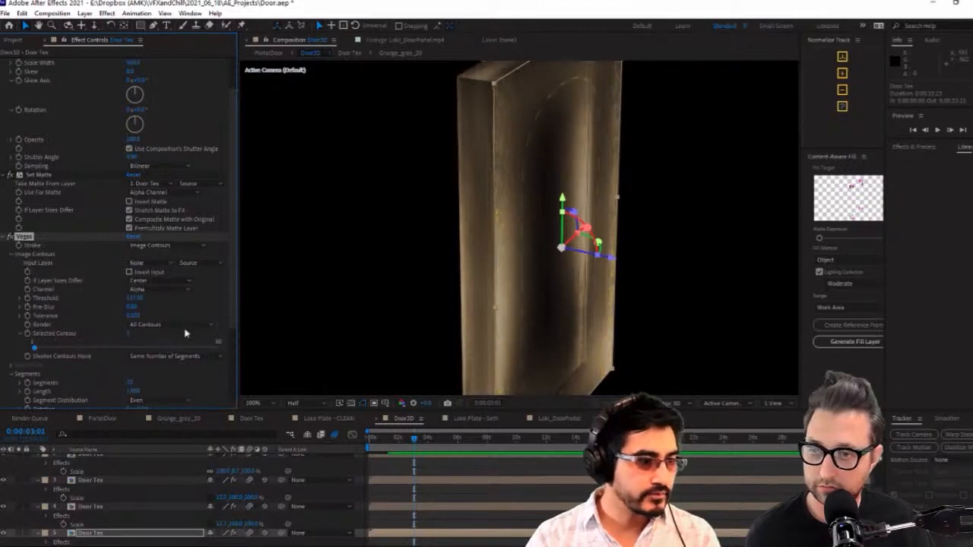
{"action": "left_click", "coordinate": [140, 299]}
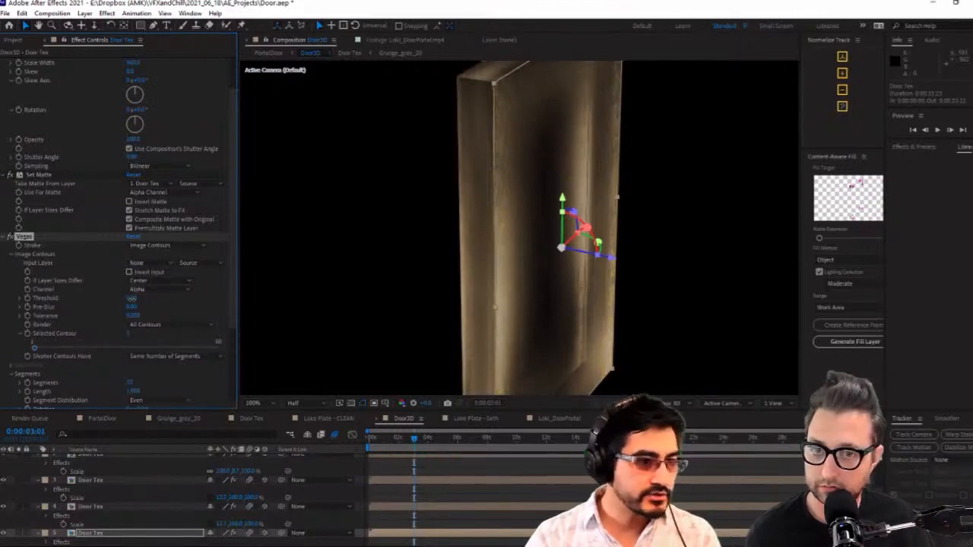
{"action": "left_click", "coordinate": [590, 252]}
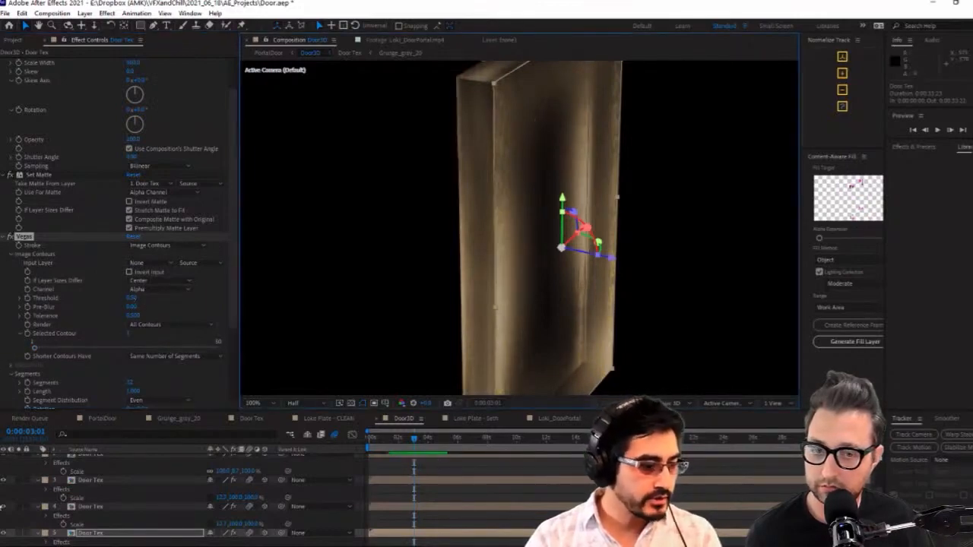
Solo the fifth Door Tex layer, orbit to view it face-on, and inspect the Vegas stroke along its upper edge
{"action": "left_click", "coordinate": [20, 533]}
{"action": "key", "text": "c"}
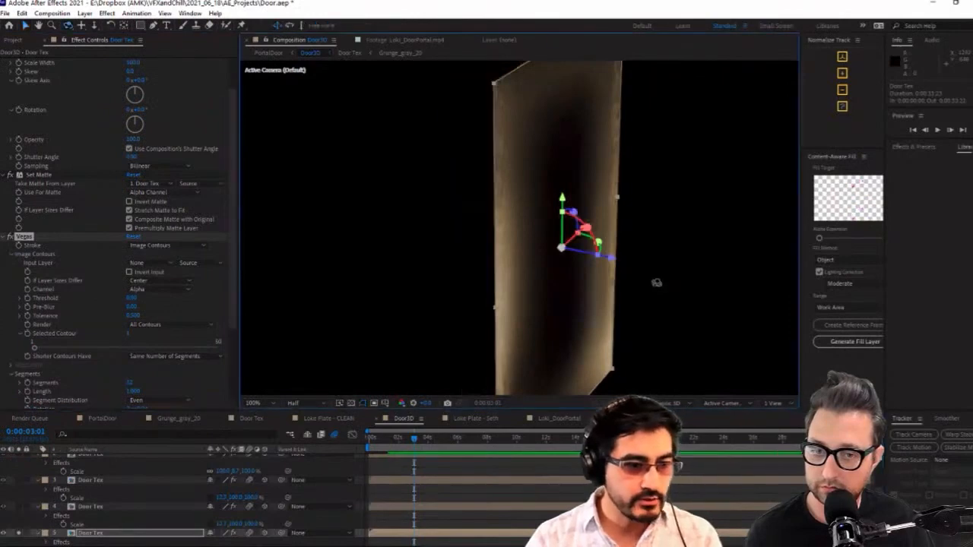
{"action": "left_click_drag", "start_coordinate": [656, 281], "coordinate": [549, 270]}
{"action": "key", "text": "c"}
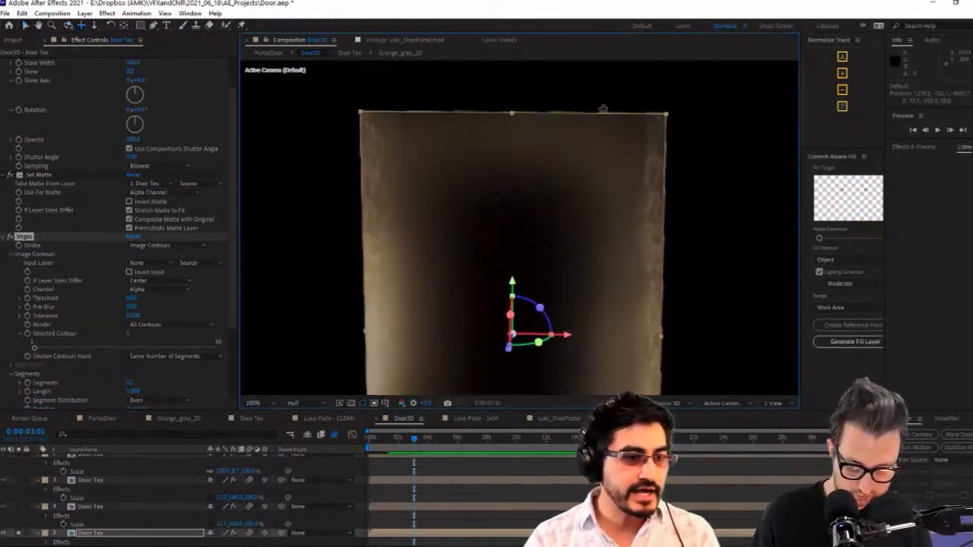
{"action": "left_click", "coordinate": [608, 494]}
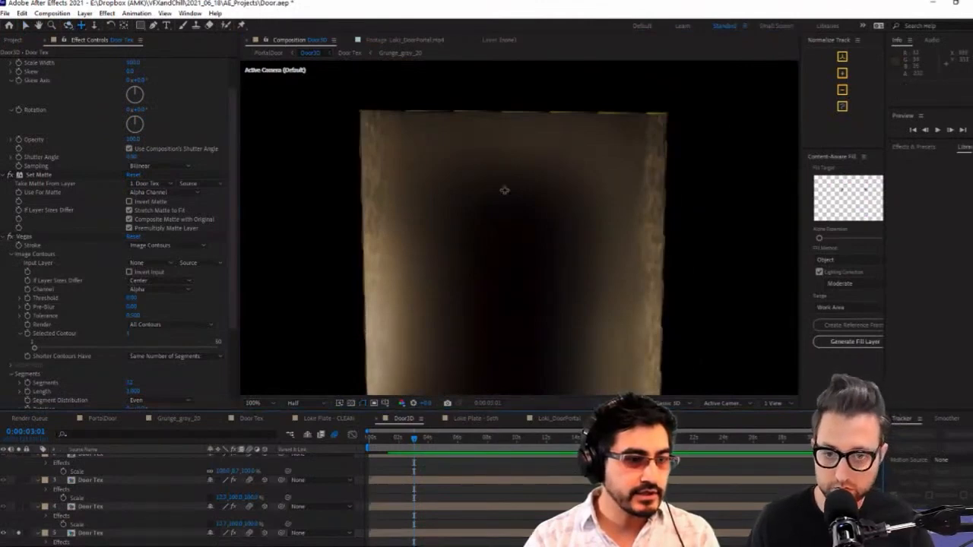
Reduce the Vegas stroke on the fifth Door Tex layer to 7 segments and check the outline at other frames
{"action": "key", "text": "space"}
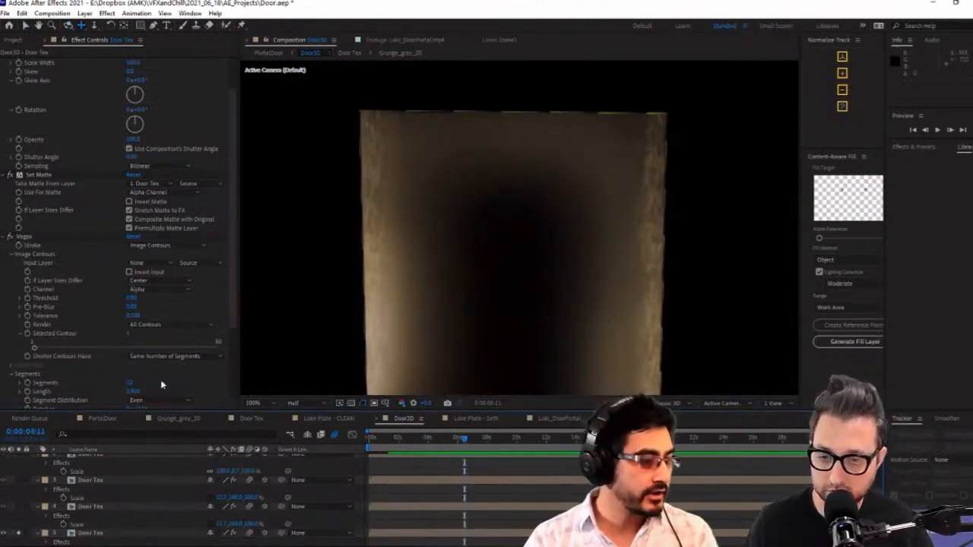
{"action": "left_click", "coordinate": [129, 385]}
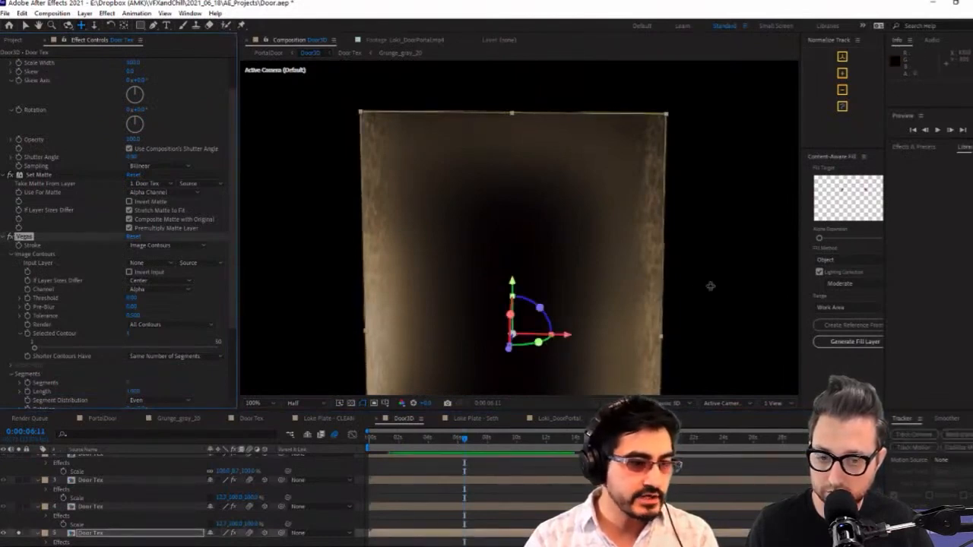
{"action": "left_click", "coordinate": [364, 407]}
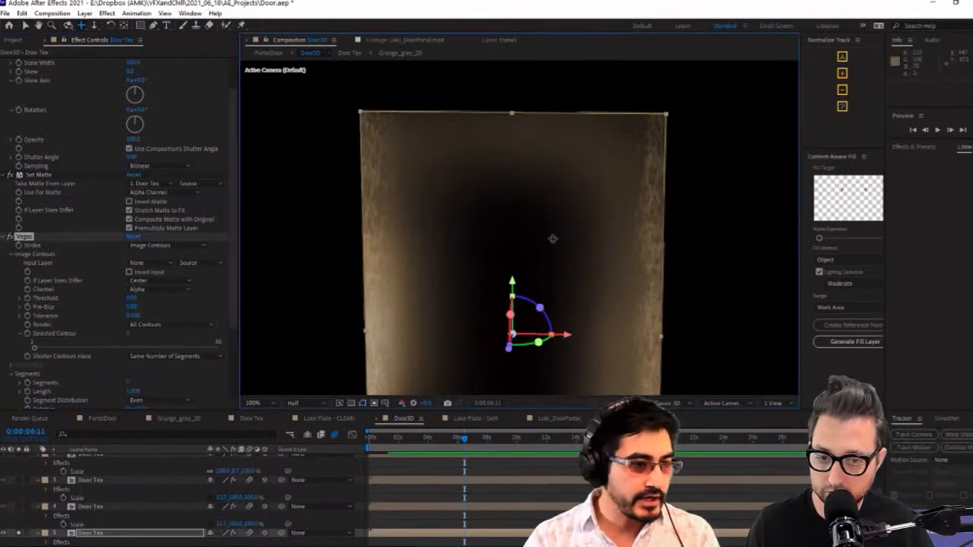
{"action": "left_click", "coordinate": [437, 442]}
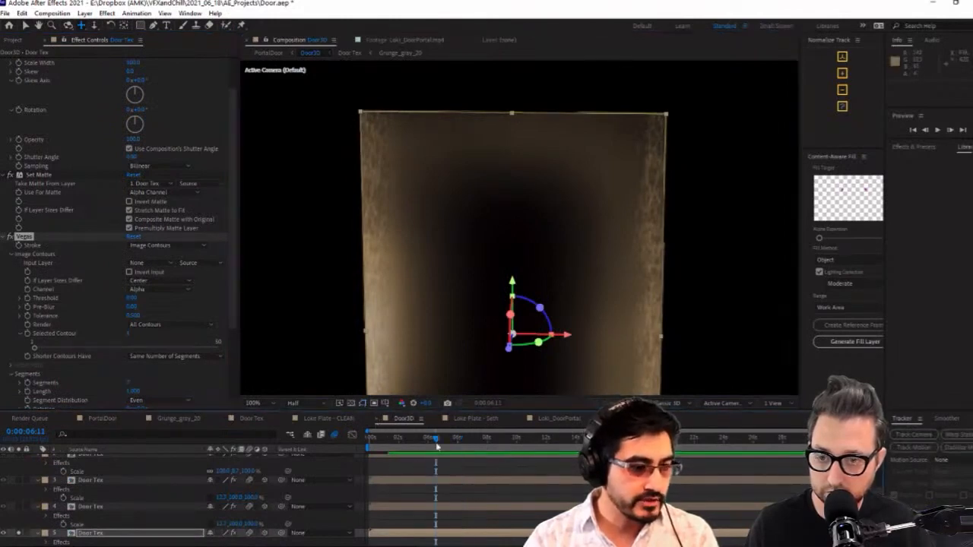
{"action": "left_click", "coordinate": [499, 471]}
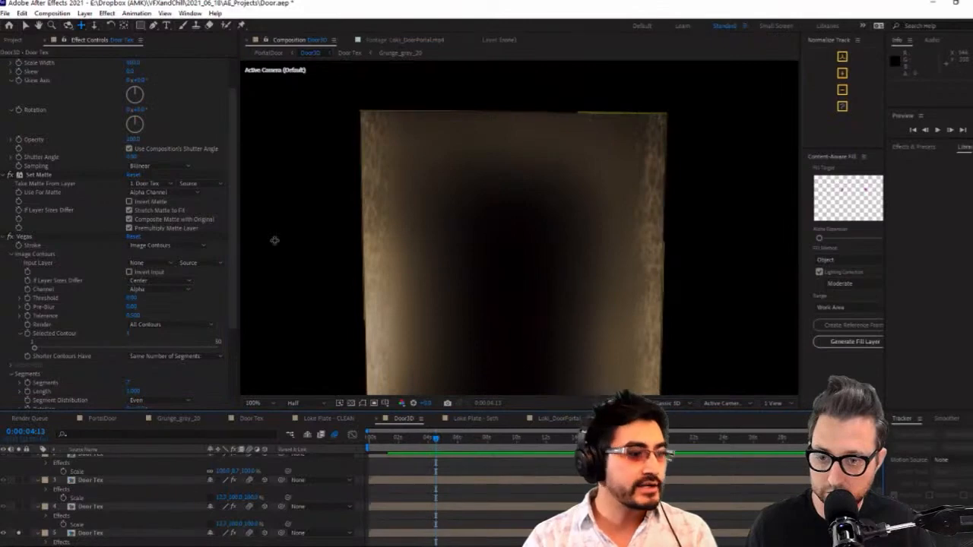
Set the Vegas stroke colour to white
{"action": "left_click", "coordinate": [223, 307]}
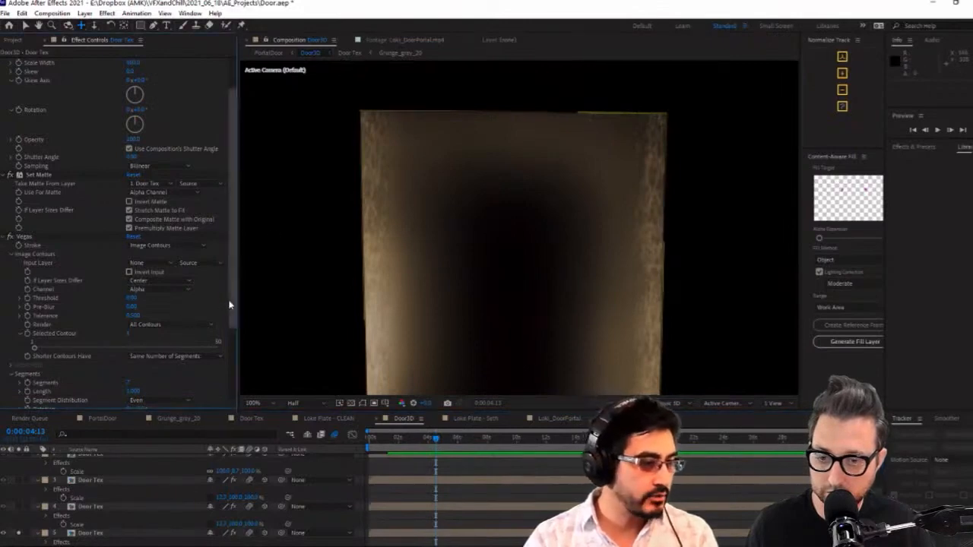
{"action": "scroll", "coordinate": [230, 308], "scroll_direction": "down", "scroll_amount": 3}
{"action": "left_click", "coordinate": [133, 351]}
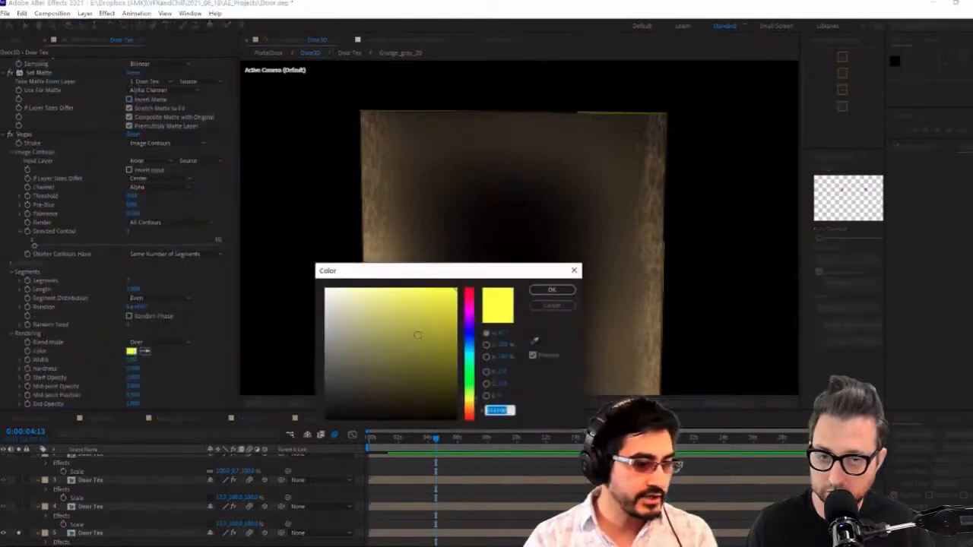
{"action": "left_click_drag", "start_coordinate": [334, 300], "coordinate": [324, 286]}
{"action": "left_click", "coordinate": [553, 293]}
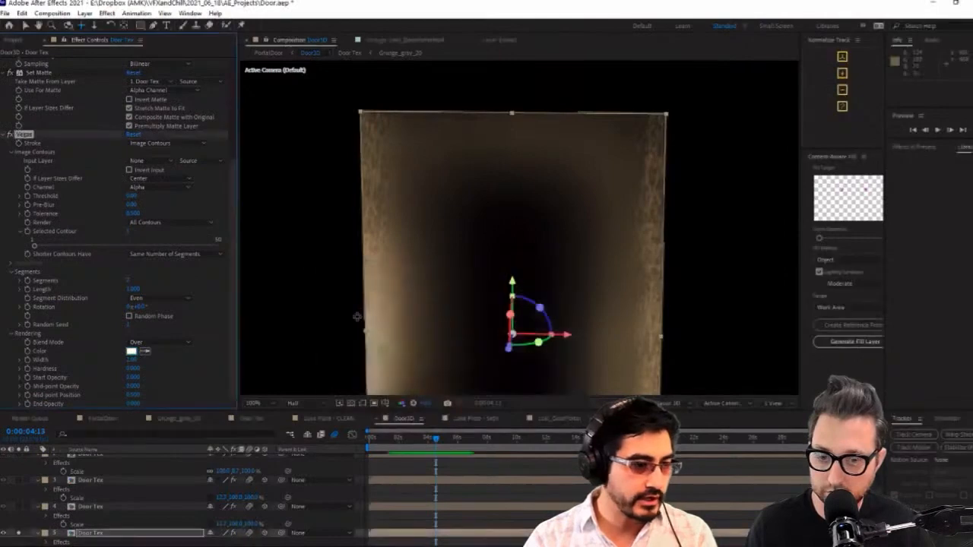
Widen the Vegas stroke to 15 and lower its start opacity to 0, checking the outline at 0:00:02:19
{"action": "left_click", "coordinate": [142, 382]}
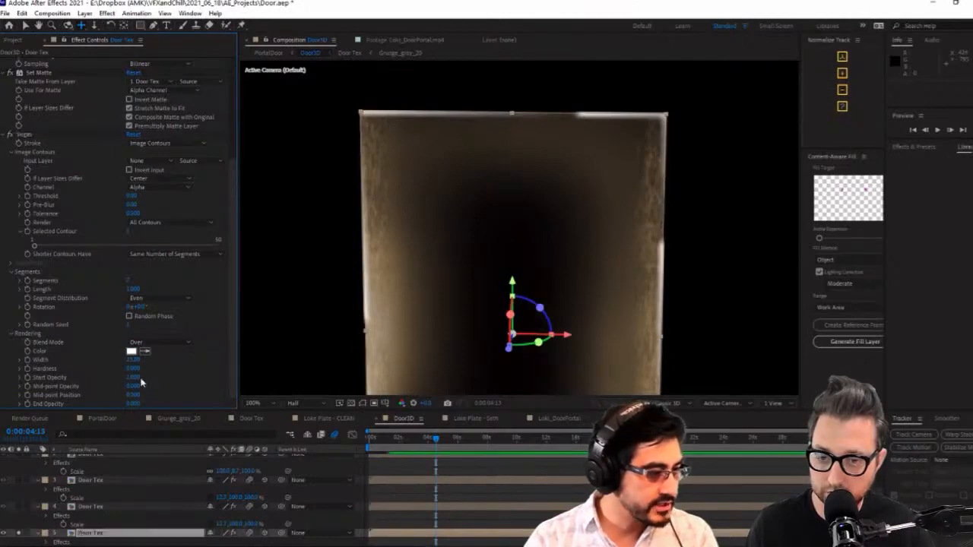
{"action": "mouse_move", "coordinate": [135, 378]}
{"action": "left_mouse_down"}
{"action": "mouse_move", "coordinate": [94, 386]}
{"action": "mouse_move", "coordinate": [172, 385]}
{"action": "mouse_move", "coordinate": [160, 387]}
{"action": "left_mouse_up"}
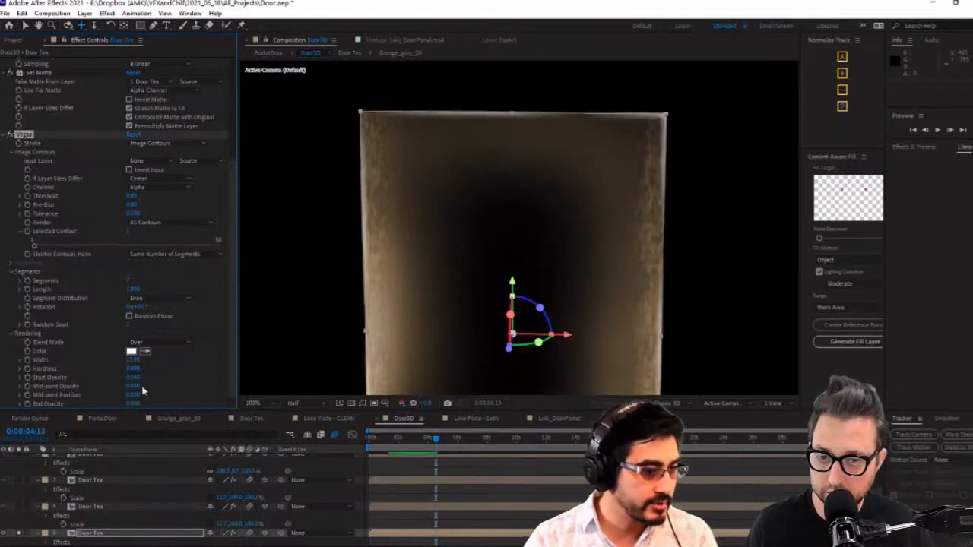
{"action": "left_click", "coordinate": [228, 380]}
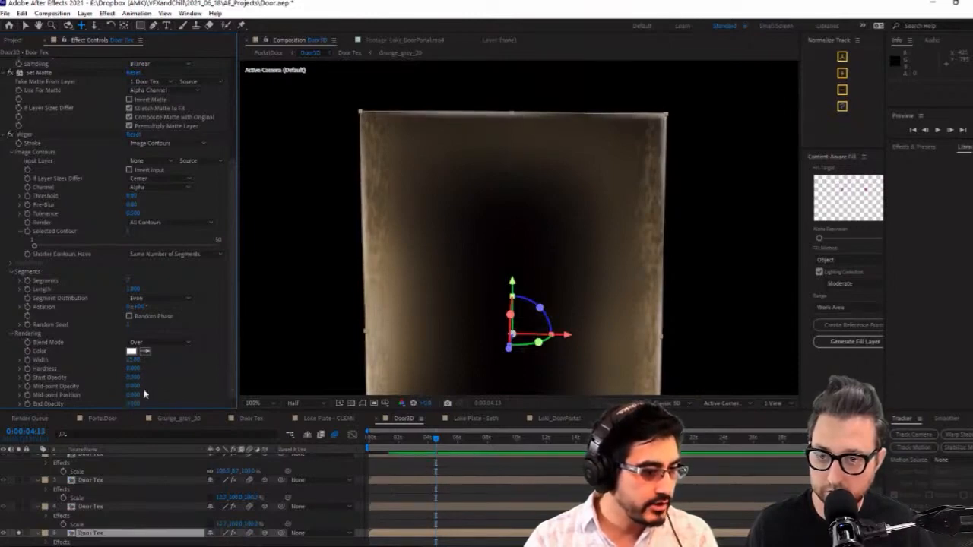
{"action": "left_click", "coordinate": [410, 441]}
{"action": "left_click", "coordinate": [692, 171]}
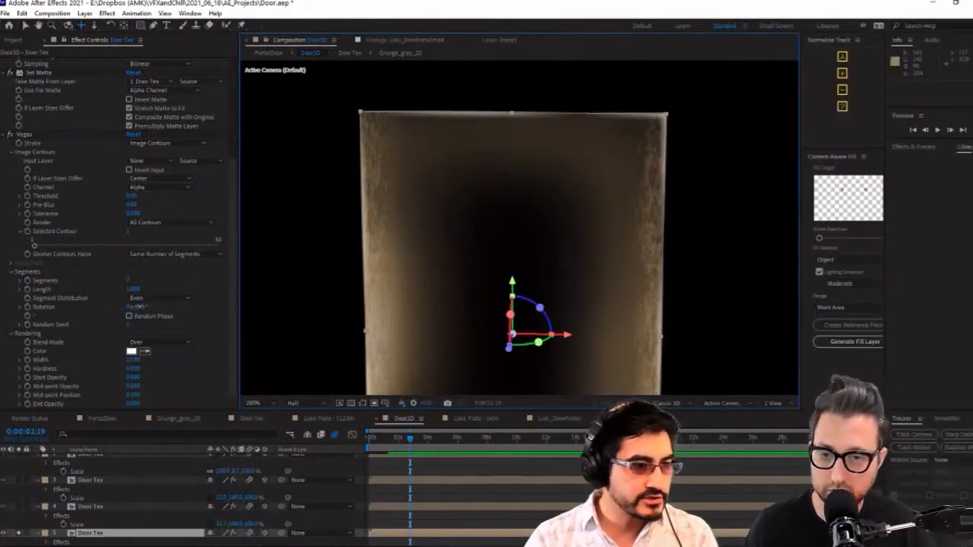
Test the rotation of the Vegas segments with Random Phase enabled, and set the stroke width to about 19
{"action": "mouse_move", "coordinate": [138, 307]}
{"action": "left_mouse_down"}
{"action": "mouse_move", "coordinate": [231, 292]}
{"action": "mouse_move", "coordinate": [161, 308]}
{"action": "mouse_move", "coordinate": [183, 320]}
{"action": "left_mouse_up"}
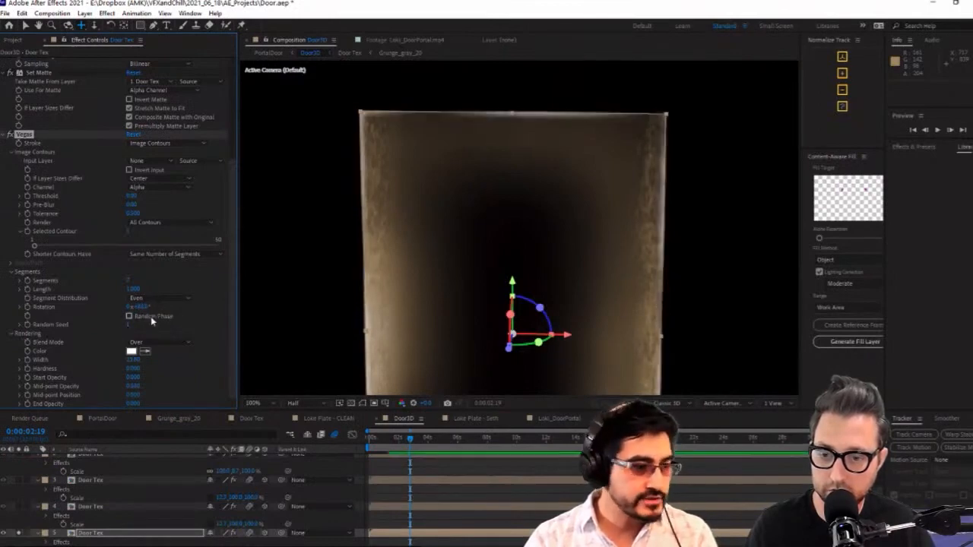
{"action": "left_click", "coordinate": [141, 307]}
{"action": "left_click_drag", "start_coordinate": [144, 308], "coordinate": [249, 307]}
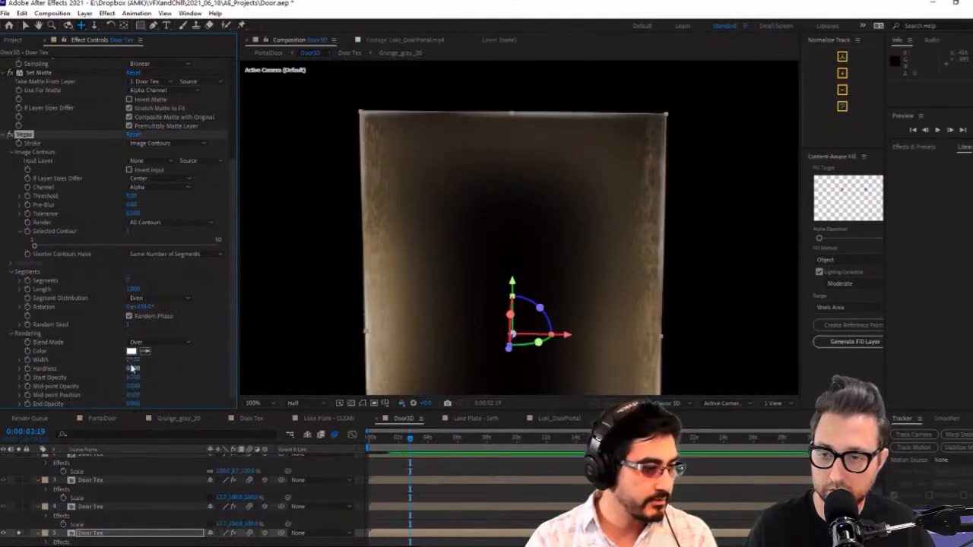
{"action": "left_click_drag", "start_coordinate": [132, 361], "coordinate": [104, 364]}
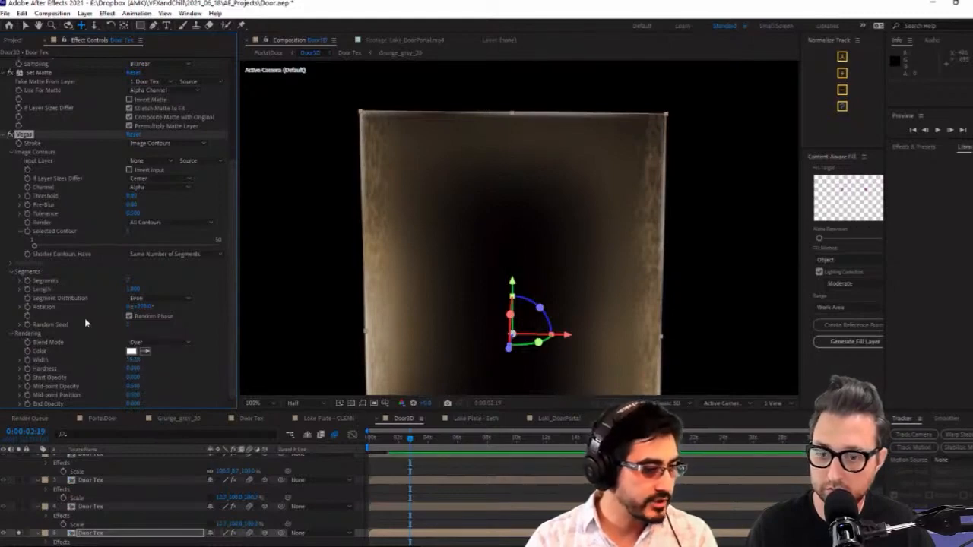
Animate the Vegas segment rotation with the expression time*150
{"action": "left_click", "coordinate": [27, 308], "text": "alt"}
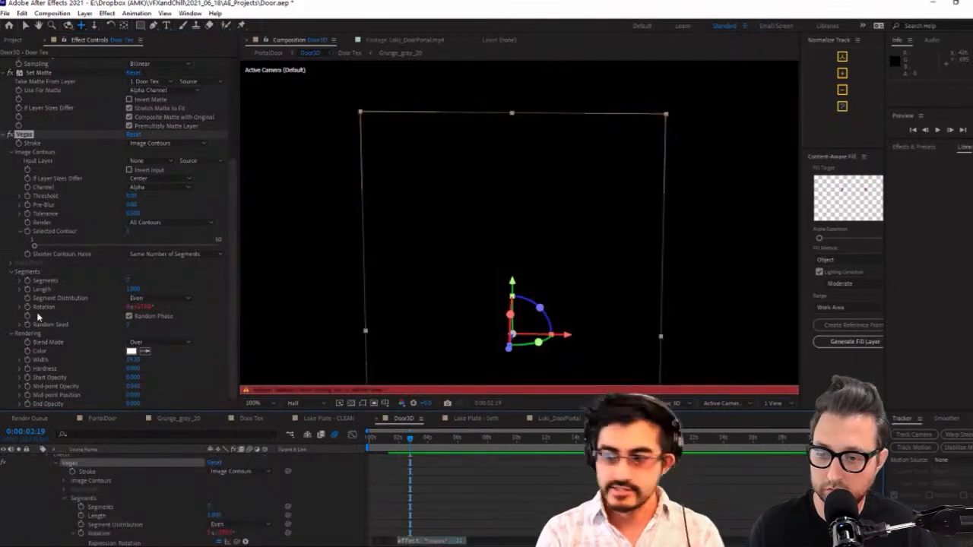
{"action": "type", "text": "time"}
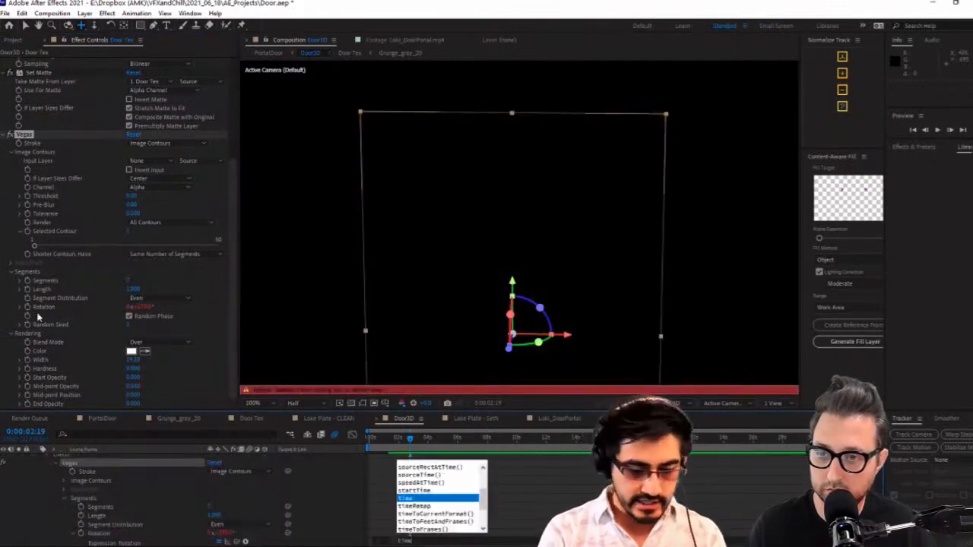
{"action": "type", "text": "*"}
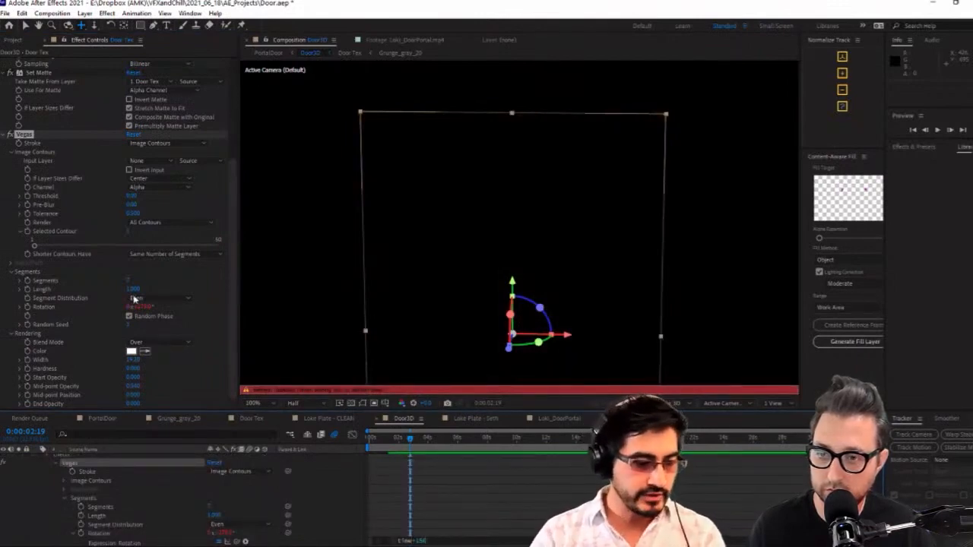
{"action": "left_click", "coordinate": [480, 480]}
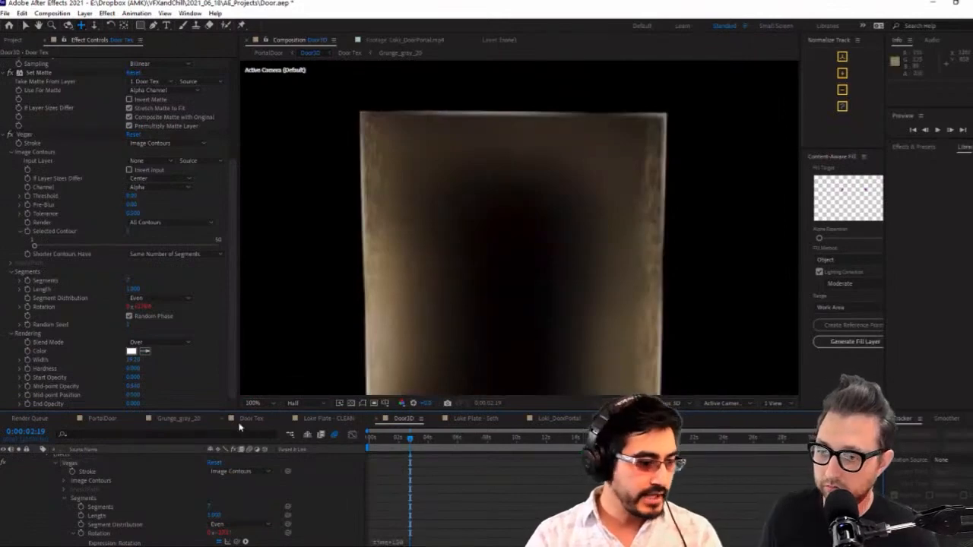
Check the door's outline in the PortalDoor composite and compare it with the glowing edges in the Loki_DoorPortal reference footage
{"action": "left_click", "coordinate": [104, 419]}
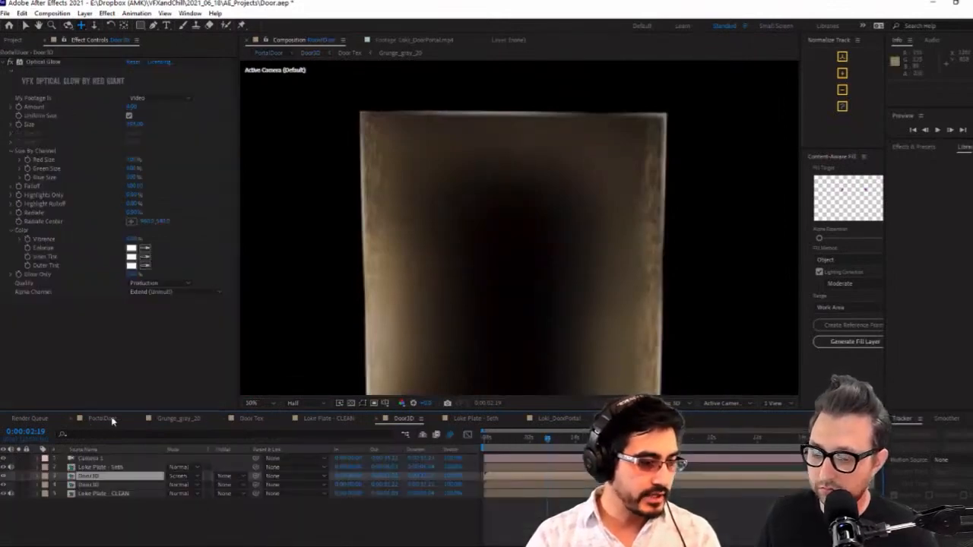
{"action": "left_click", "coordinate": [469, 261]}
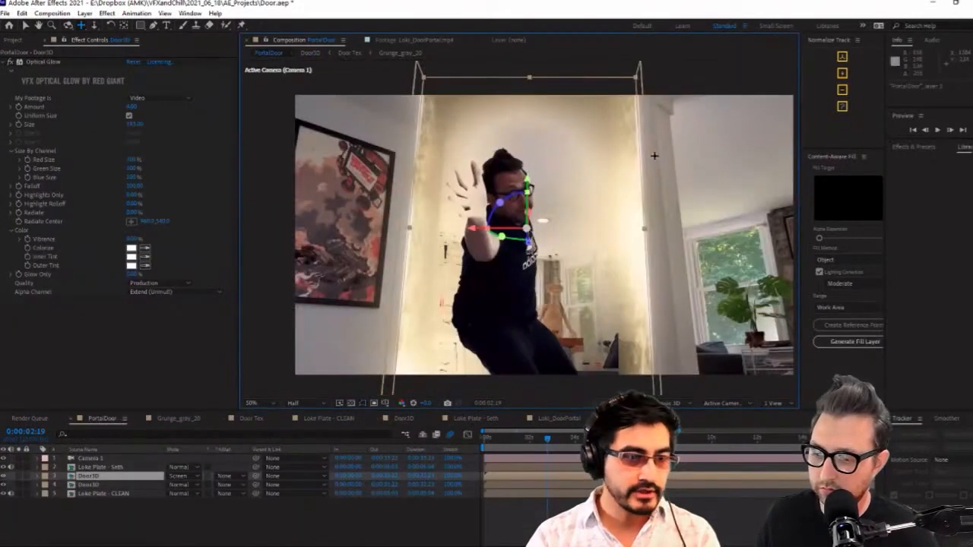
{"action": "left_click", "coordinate": [634, 515]}
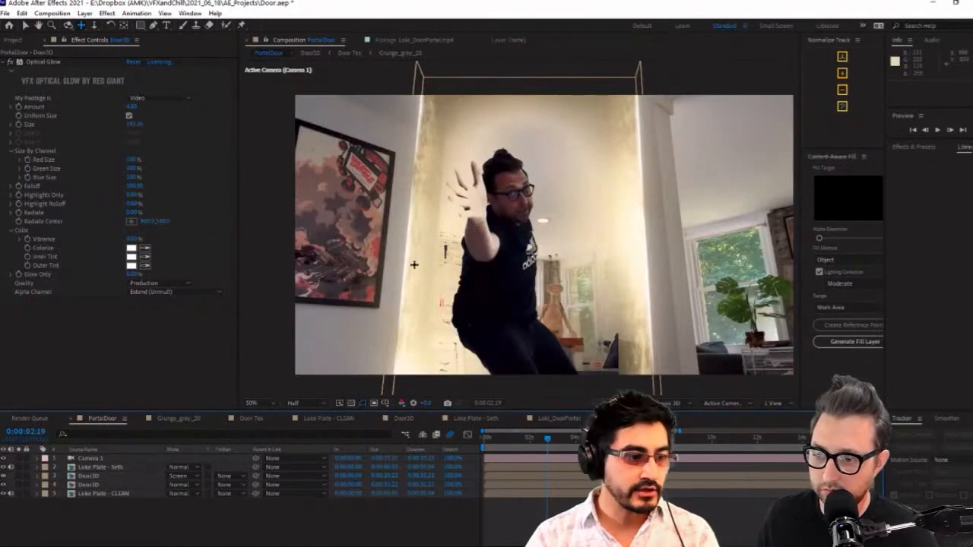
{"action": "left_click", "coordinate": [555, 419]}
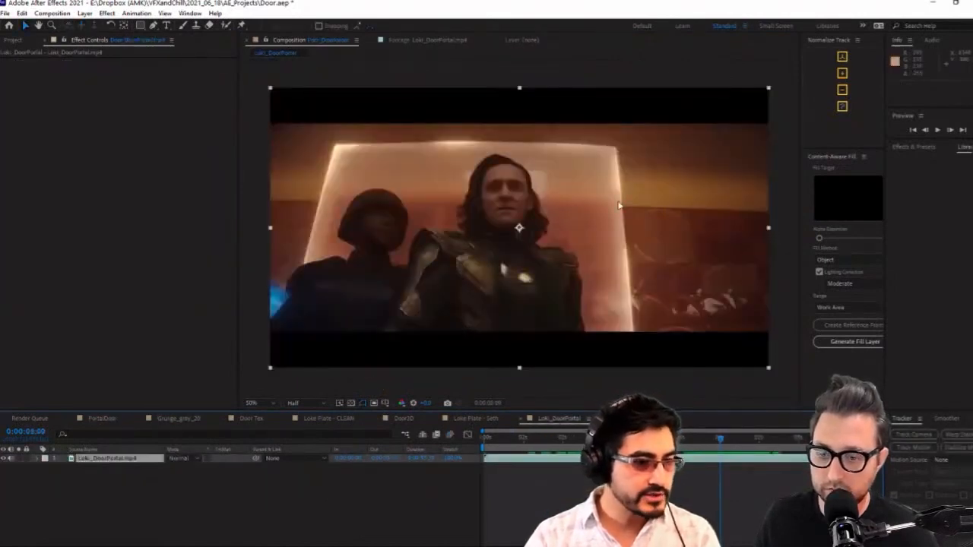
{"action": "left_click", "coordinate": [476, 419]}
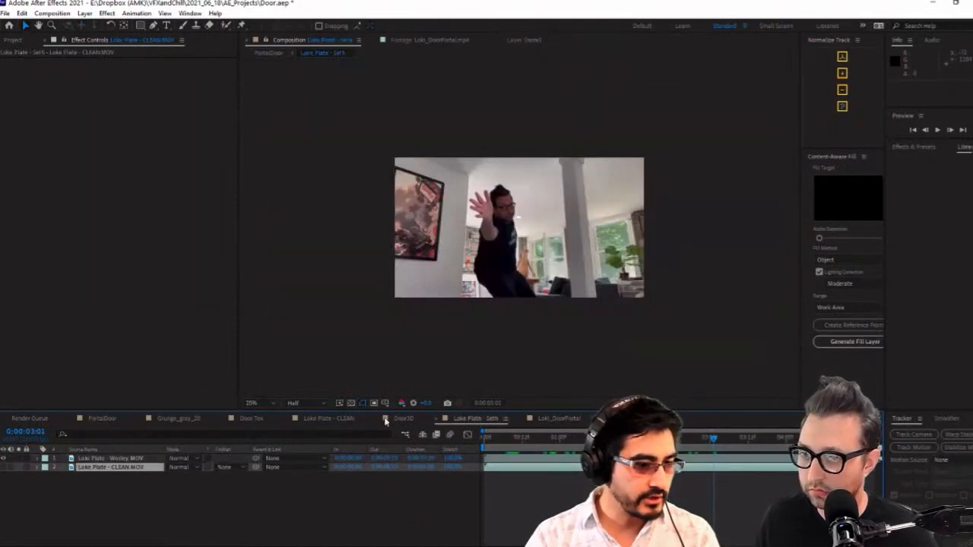
{"action": "left_click", "coordinate": [328, 420]}
Change the Vegas stroke colour on the fifth Door Tex layer in Door3D to a pale warm yellow
{"action": "left_click", "coordinate": [404, 419]}
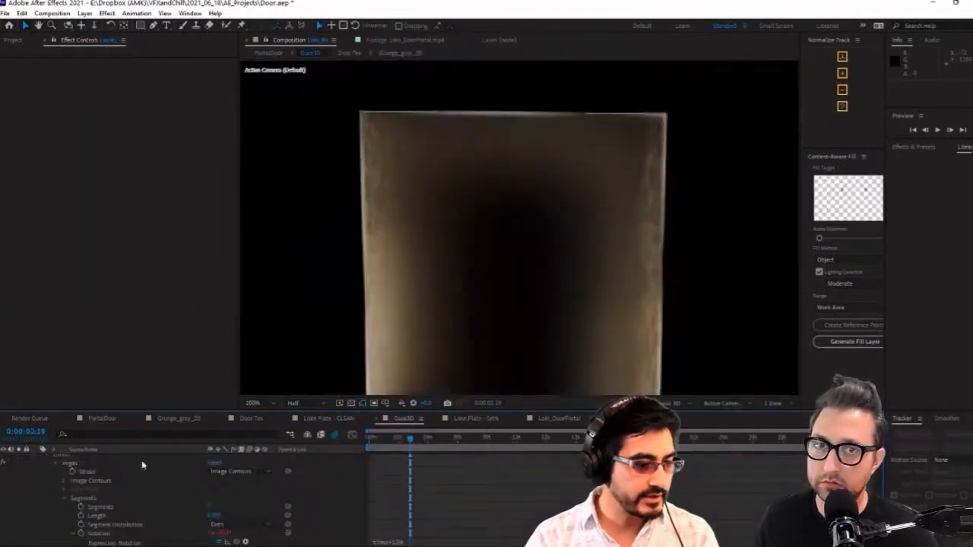
{"action": "left_click", "coordinate": [110, 475]}
{"action": "scroll", "coordinate": [109, 304], "scroll_direction": "down", "scroll_amount": 3}
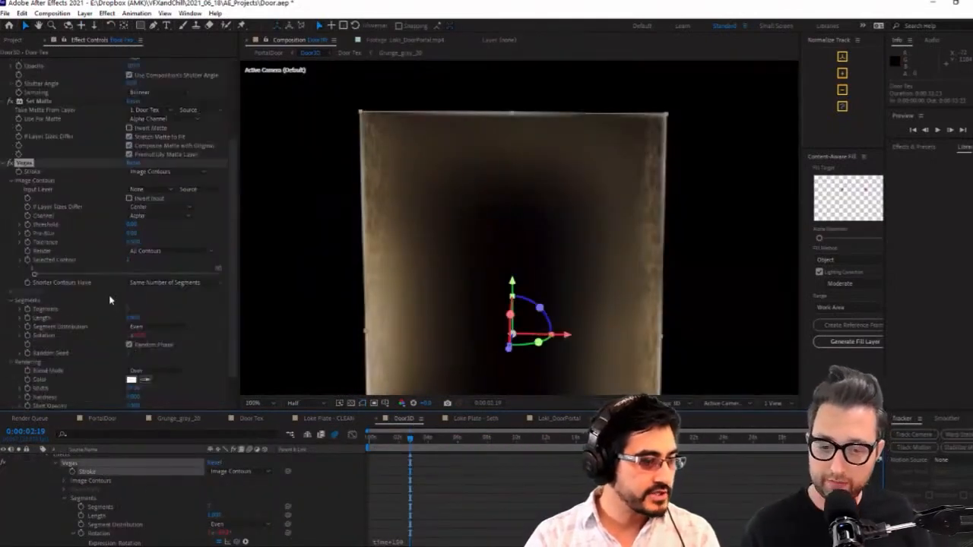
{"action": "left_click", "coordinate": [133, 379]}
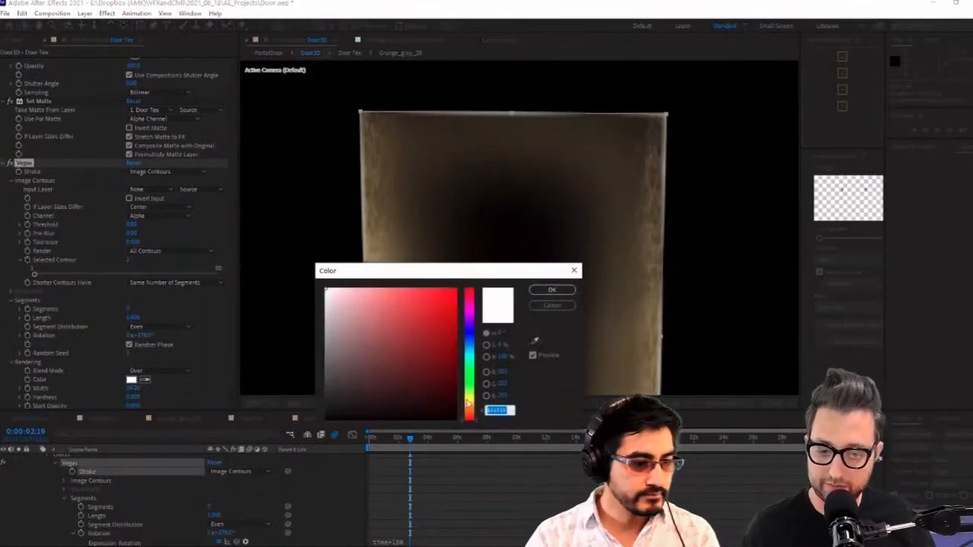
{"action": "left_click_drag", "start_coordinate": [471, 411], "coordinate": [471, 402]}
{"action": "left_click", "coordinate": [362, 288]}
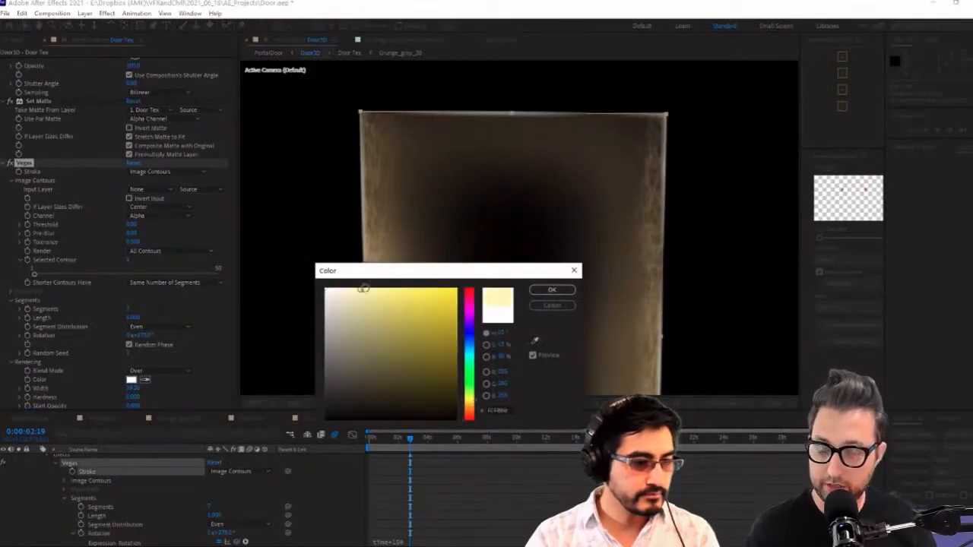
{"action": "left_click", "coordinate": [552, 289]}
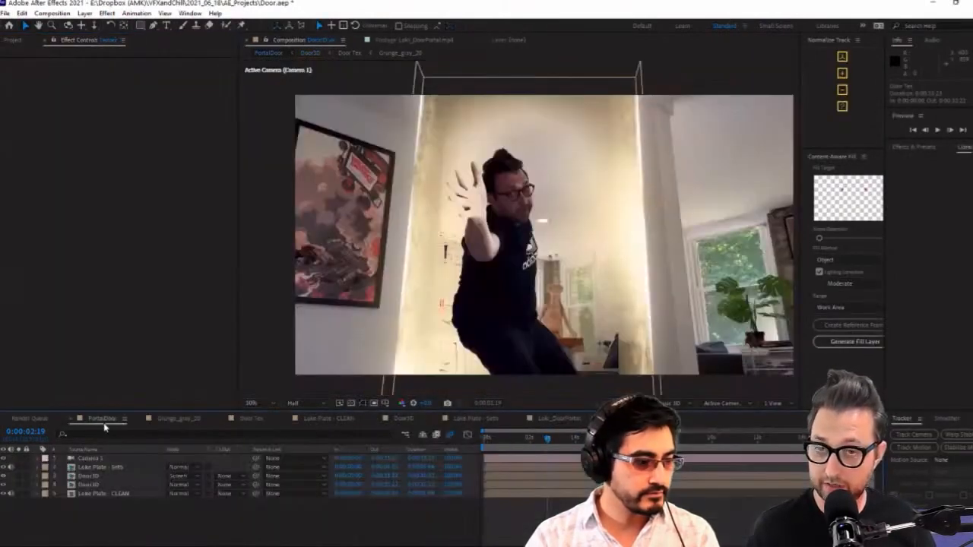
In PortalDoor, go back to 0:00:01:07, compare the two Door3D layers by toggling visibility, and hide the lower one
{"action": "left_click", "coordinate": [101, 418]}
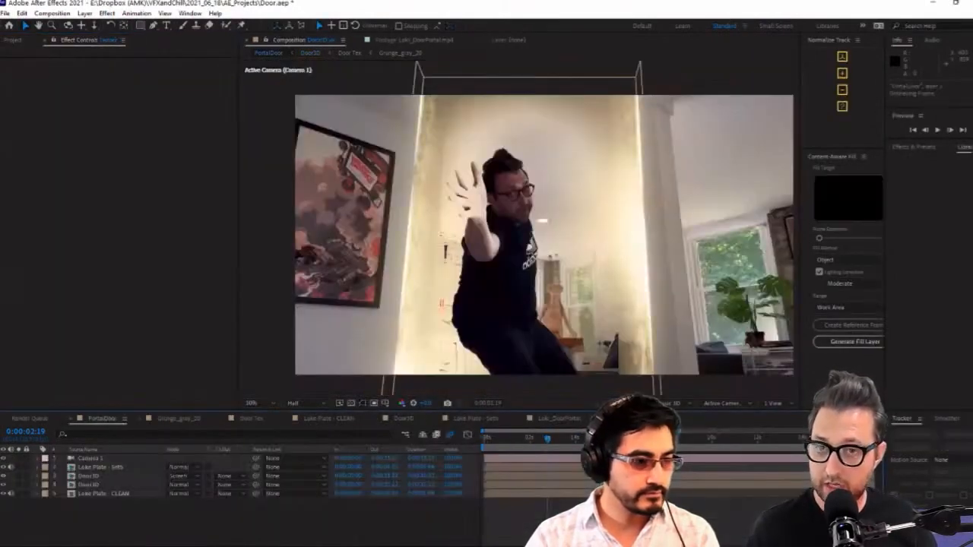
{"action": "left_click_drag", "start_coordinate": [546, 441], "coordinate": [514, 449]}
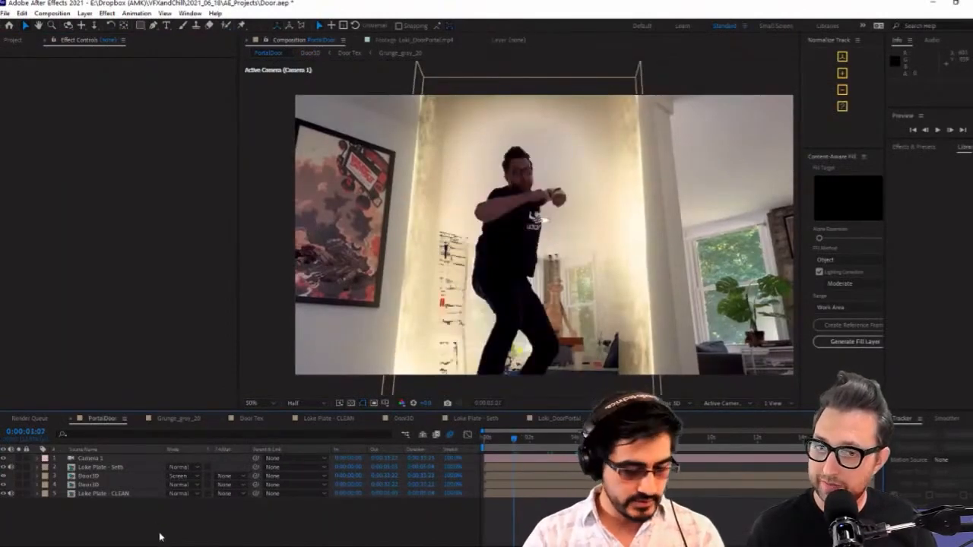
{"action": "left_click", "coordinate": [106, 477]}
{"action": "left_click", "coordinate": [107, 484]}
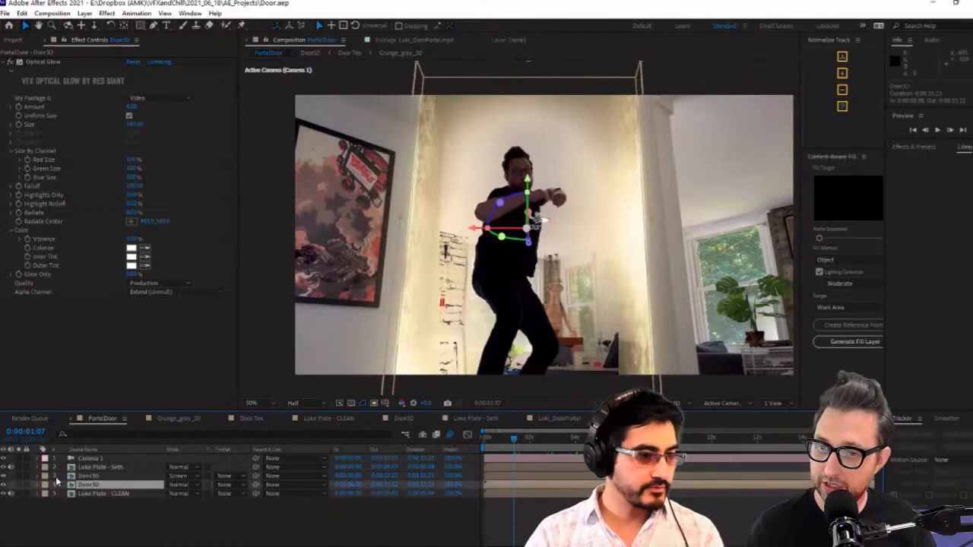
{"action": "left_click", "coordinate": [4, 477]}
{"action": "left_click", "coordinate": [3, 476]}
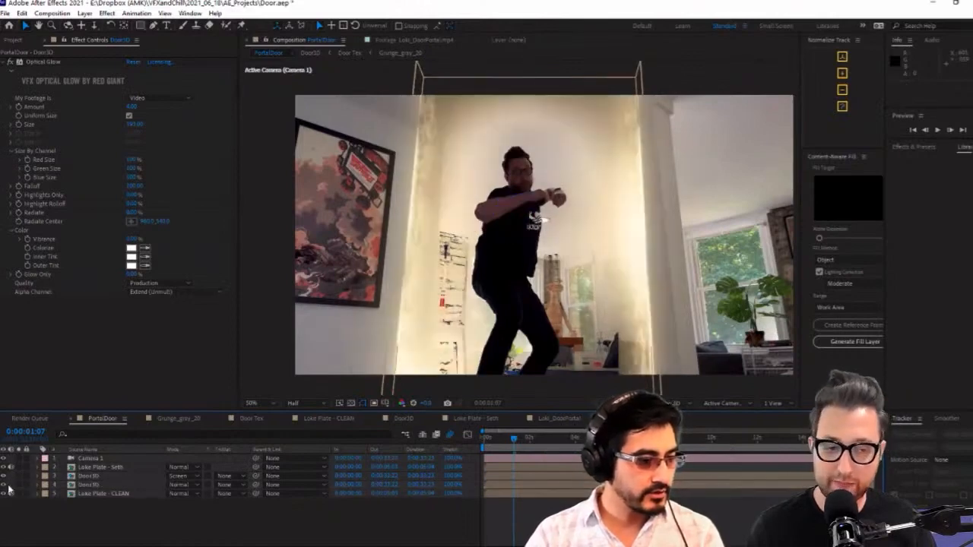
{"action": "left_click", "coordinate": [5, 485]}
Try the uni.Ecto effect on the upper Door3D layer in PortalDoor, after its Optical Glow
{"action": "left_click", "coordinate": [84, 476]}
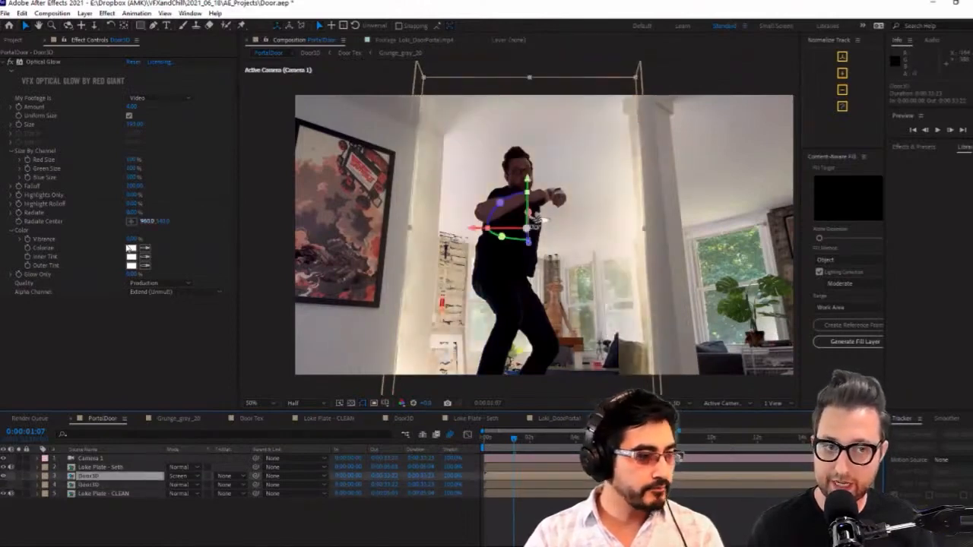
{"action": "left_click", "coordinate": [9, 62]}
{"action": "key", "text": "ctrl+space"}
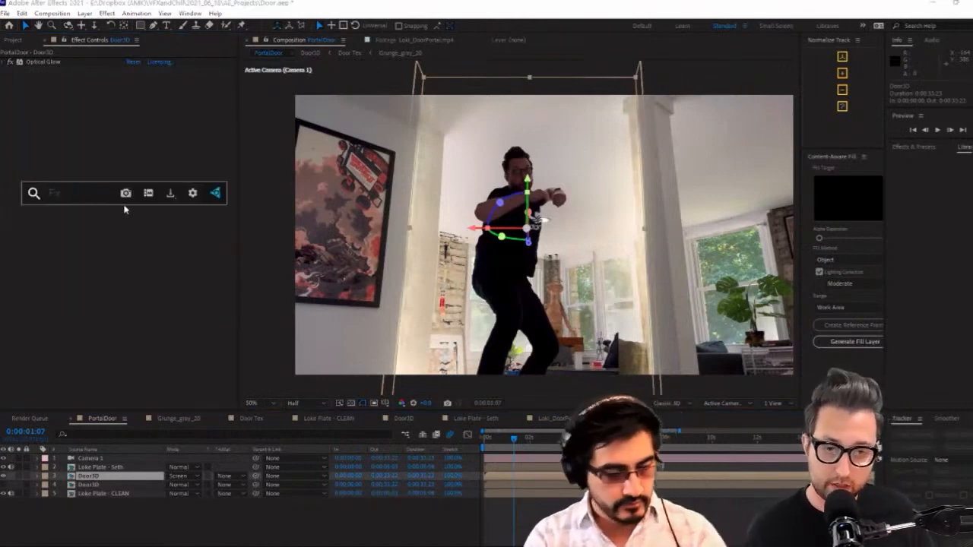
{"action": "type", "text": "ect"}
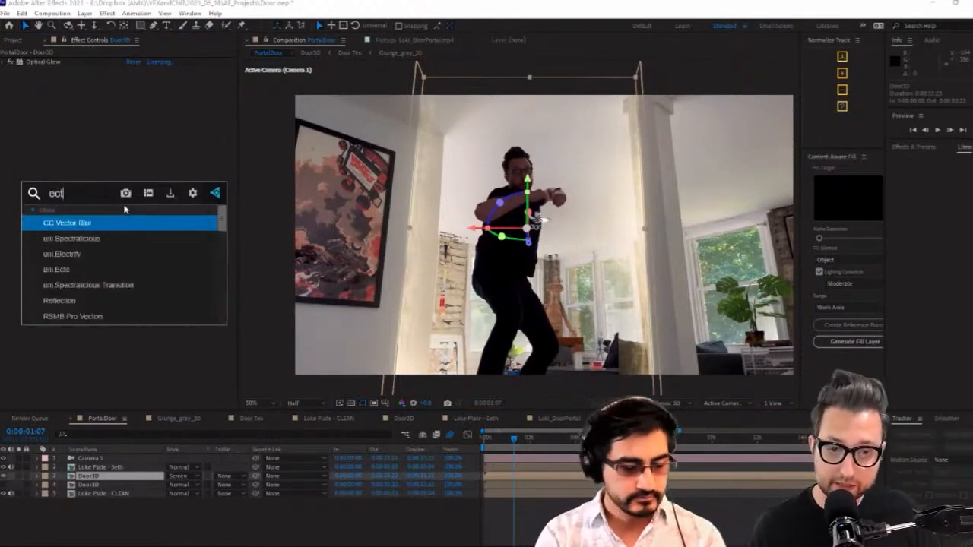
{"action": "type", "text": "o"}
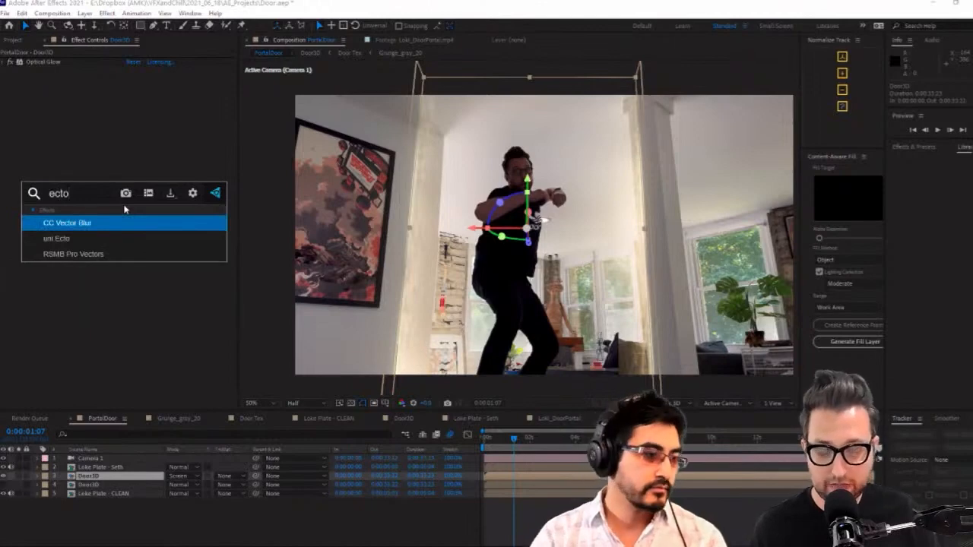
{"action": "left_click", "coordinate": [114, 237]}
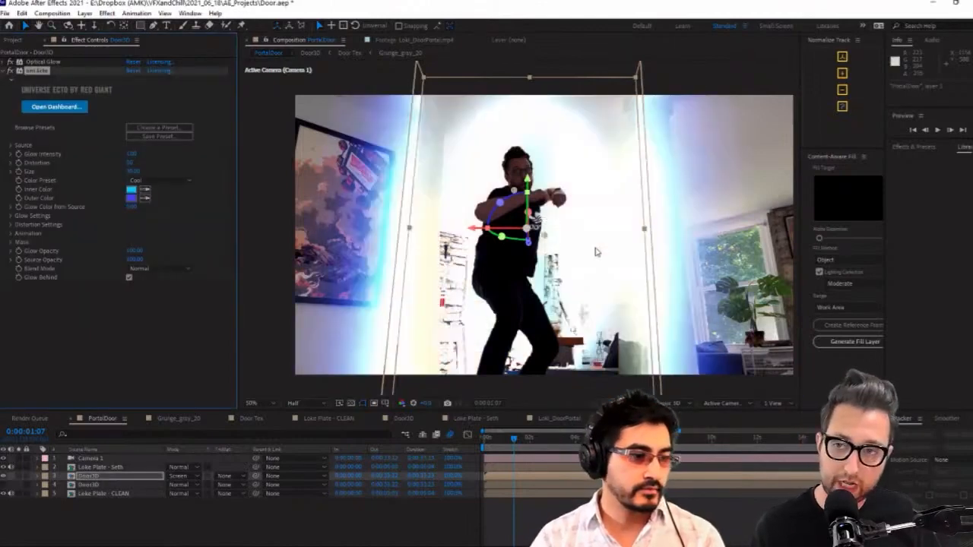
Load the Laser Whip preset into the Ecto effect on the Door3D layer and close the preset browser
{"action": "left_click", "coordinate": [156, 129]}
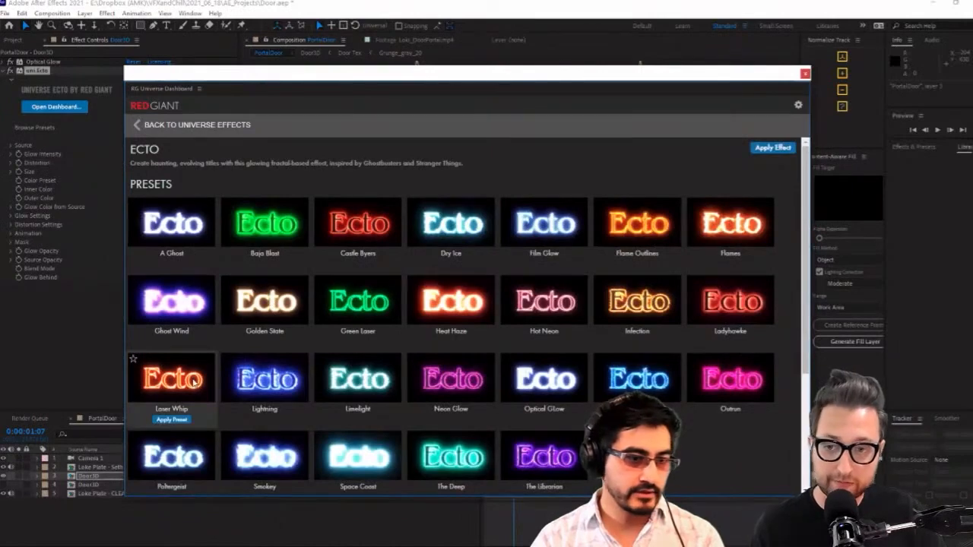
{"action": "left_click", "coordinate": [181, 419]}
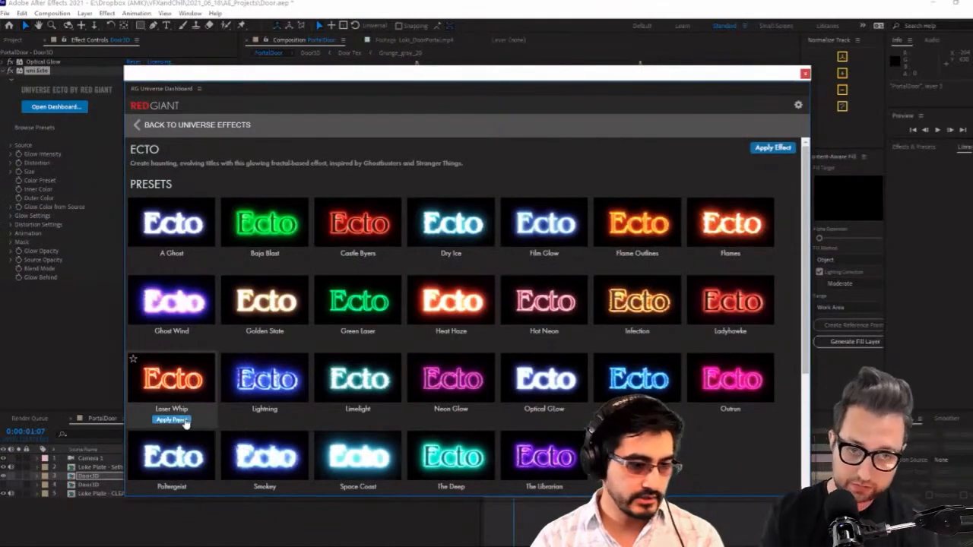
{"action": "left_click", "coordinate": [805, 74]}
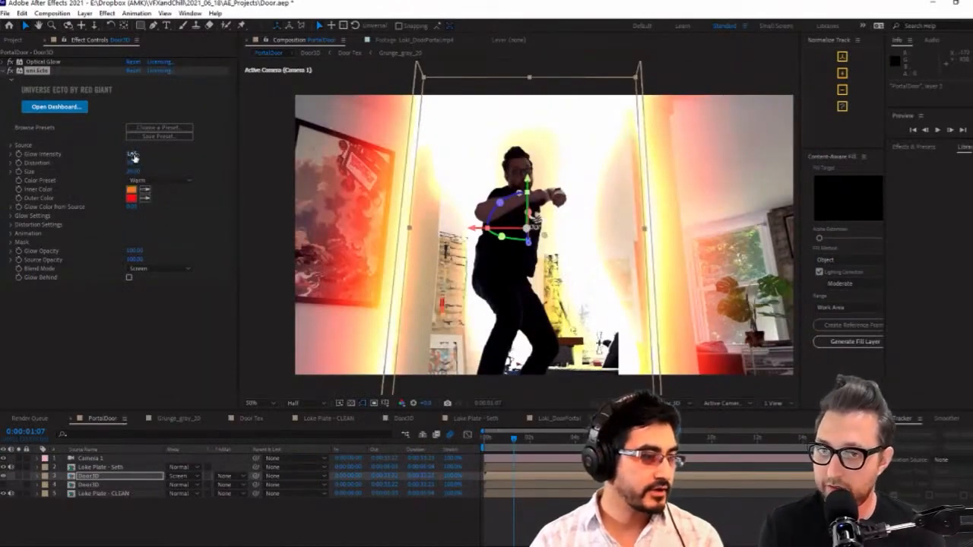
Try adjusting Ecto's glow intensity and placing it above Optical Glow on the Door3D layer, and cut the effect from the layer
{"action": "left_click_drag", "start_coordinate": [133, 155], "coordinate": [76, 193]}
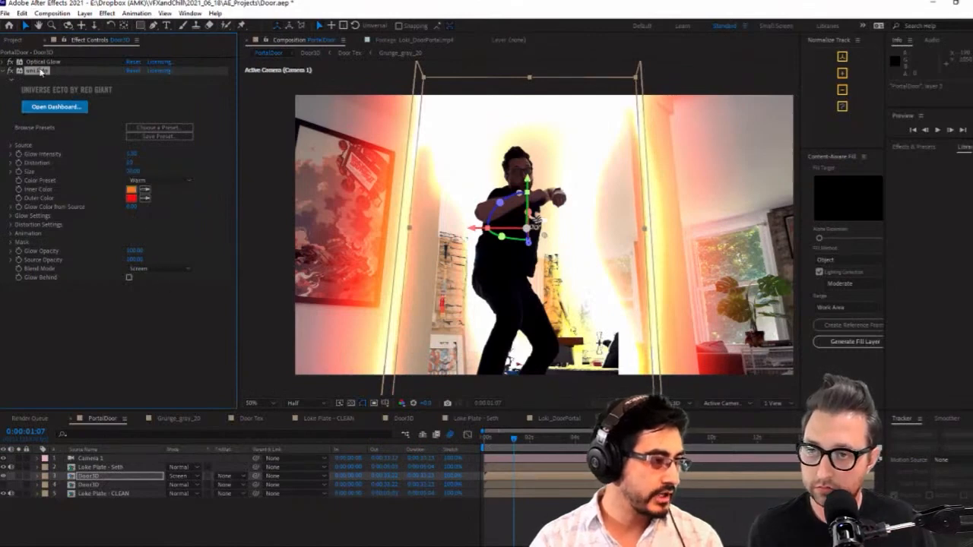
{"action": "left_click_drag", "start_coordinate": [39, 71], "coordinate": [48, 63]}
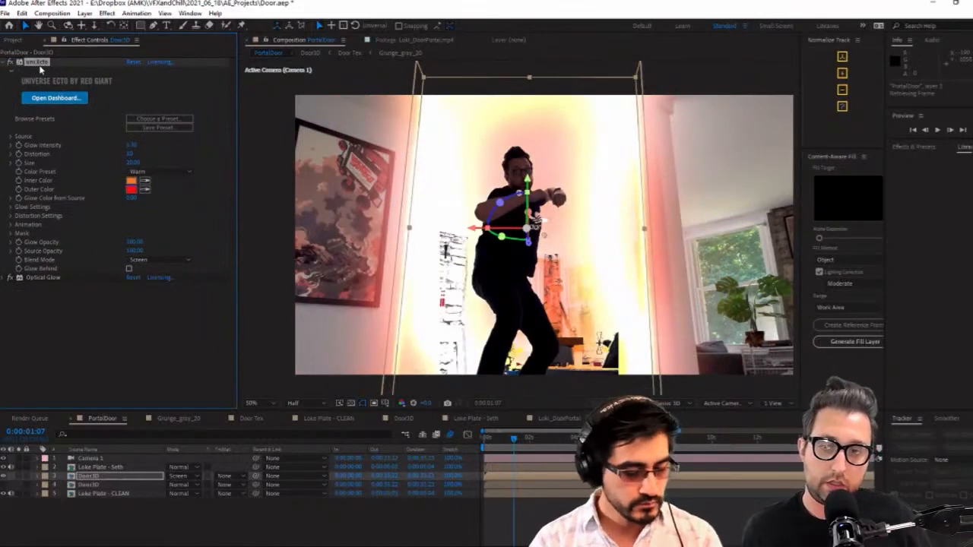
{"action": "key", "text": "Delete"}
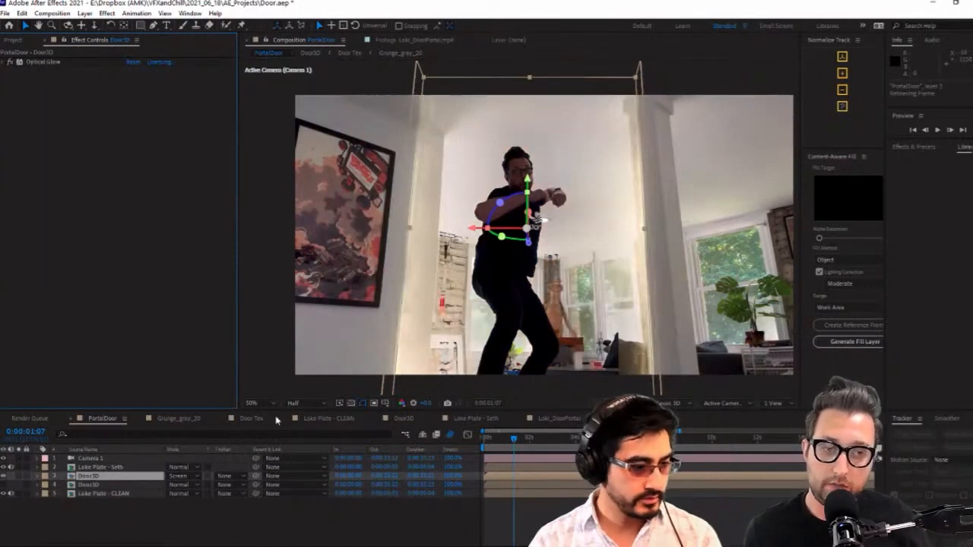
In the Door3D composition, collapse the fifth Door Tex layer's effects and paste the Ecto effect below Vegas
{"action": "left_click", "coordinate": [403, 418]}
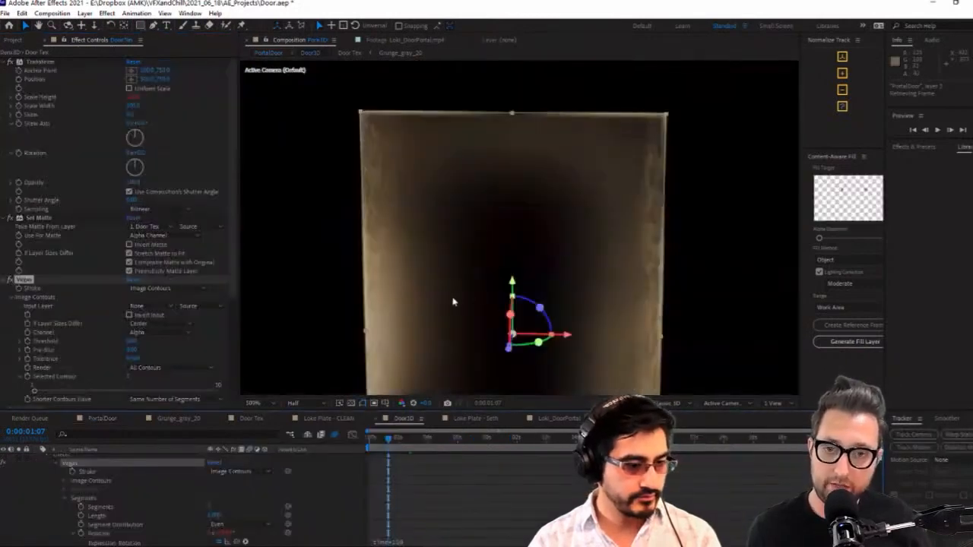
{"action": "key", "text": "comma"}
{"action": "scroll", "coordinate": [113, 474], "scroll_direction": "up", "scroll_amount": 2}
{"action": "left_click", "coordinate": [91, 499]}
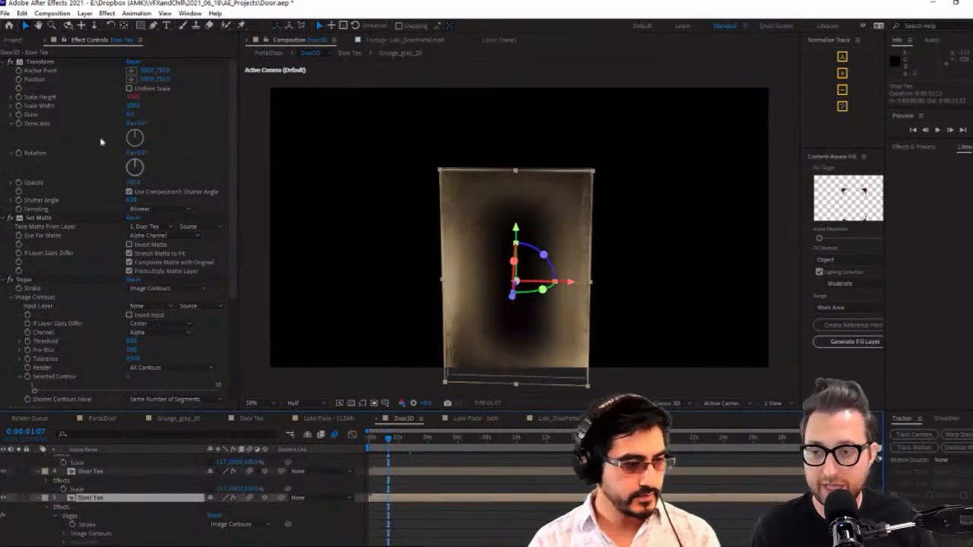
{"action": "left_click", "coordinate": [9, 61]}
{"action": "left_click", "coordinate": [9, 70]}
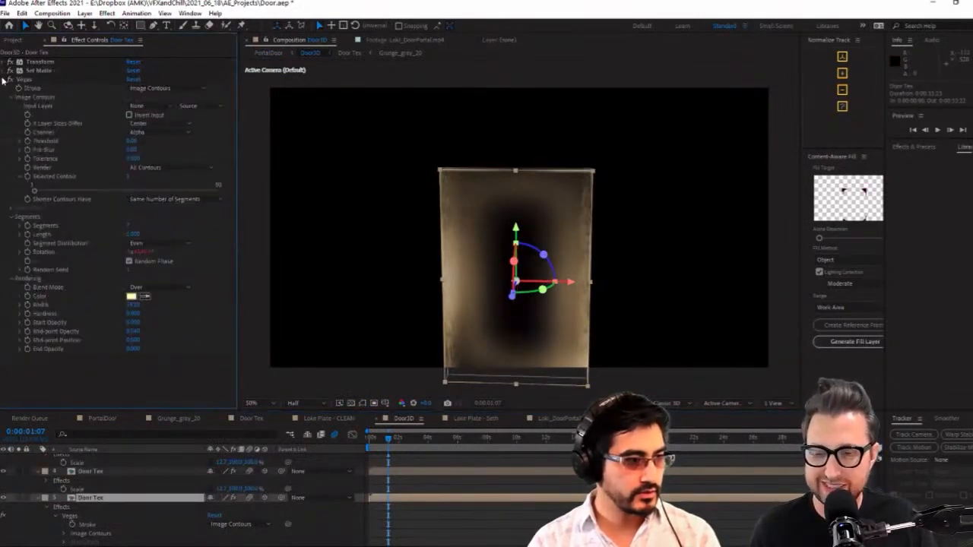
{"action": "left_click", "coordinate": [9, 79]}
{"action": "key", "text": "ctrl+v"}
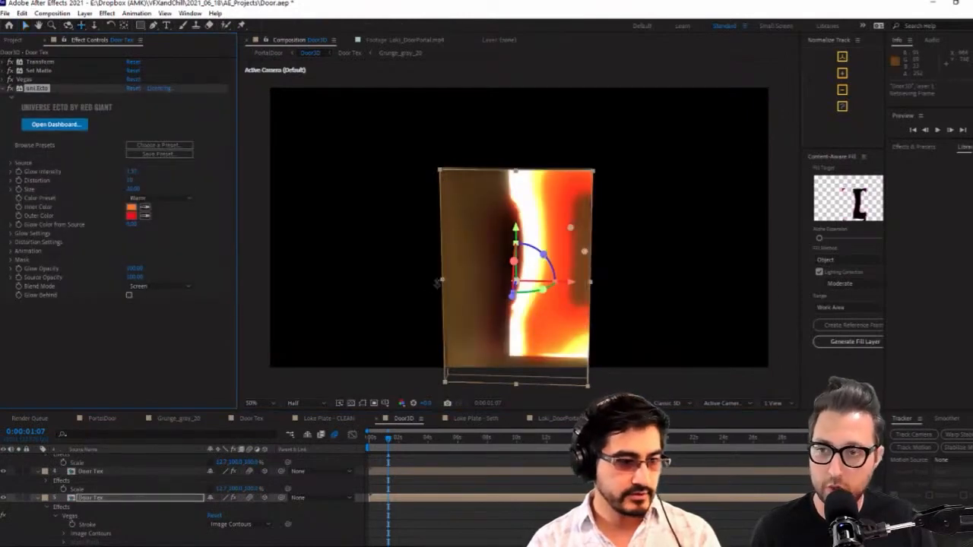
Try a lower Ecto distortion on the fifth Door Tex layer and delete the effect
{"action": "key", "text": "w"}
{"action": "left_click_drag", "start_coordinate": [419, 282], "coordinate": [443, 263]}
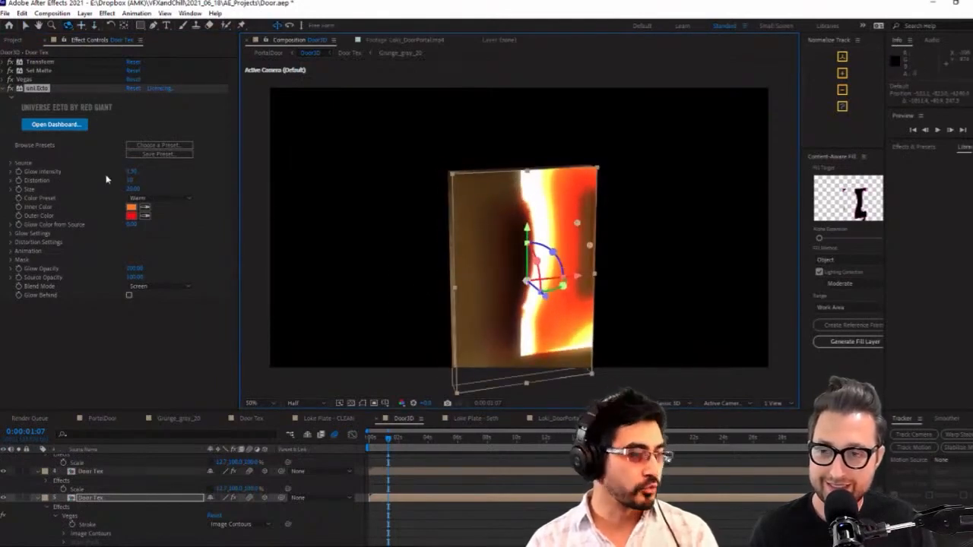
{"action": "left_click_drag", "start_coordinate": [130, 181], "coordinate": [73, 198]}
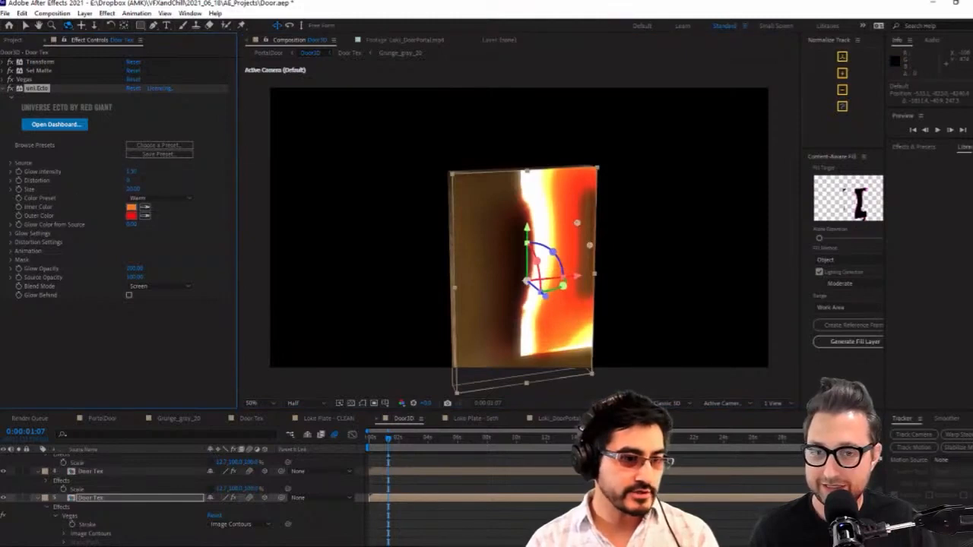
{"action": "key", "text": "Delete"}
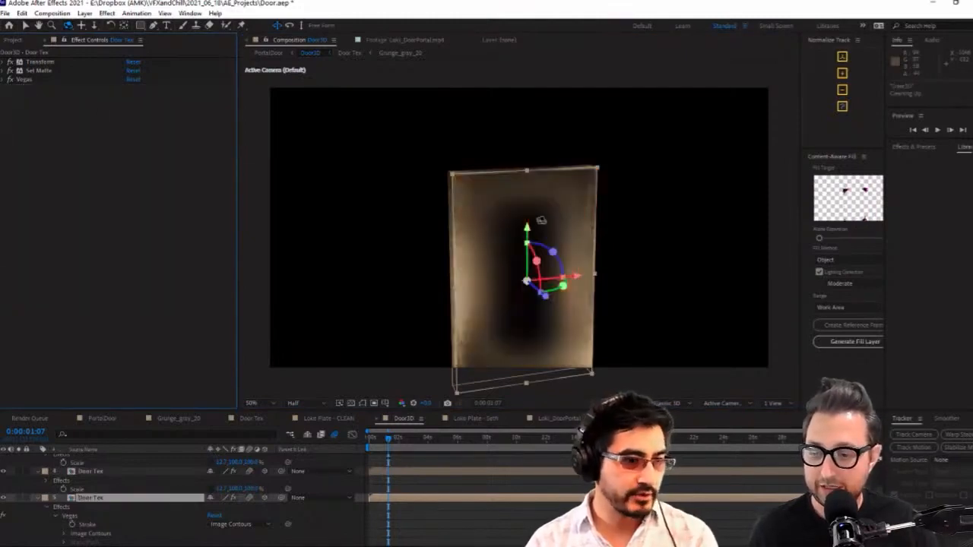
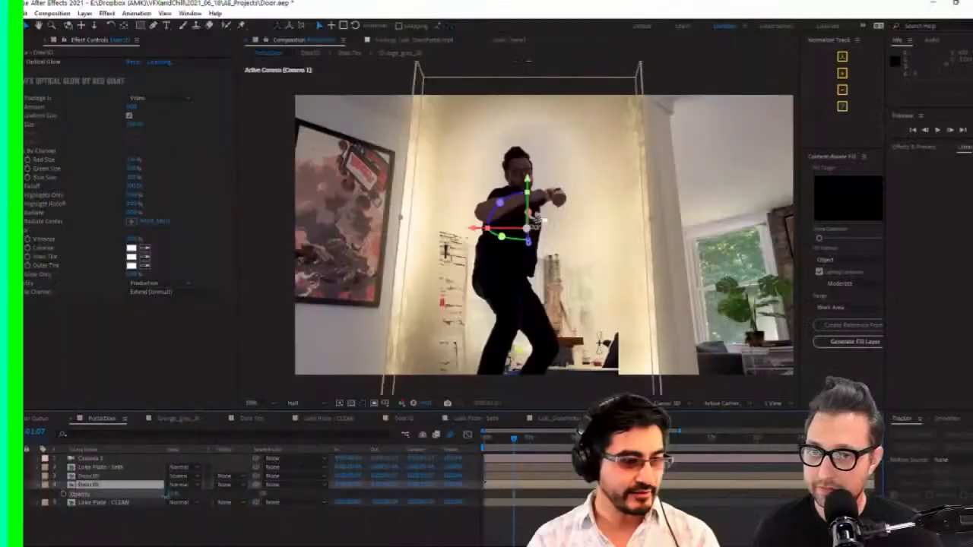
Set the lower Door3D layer's blending mode to Multiply and collapse its revealed Opacity property
{"action": "left_click", "coordinate": [183, 484]}
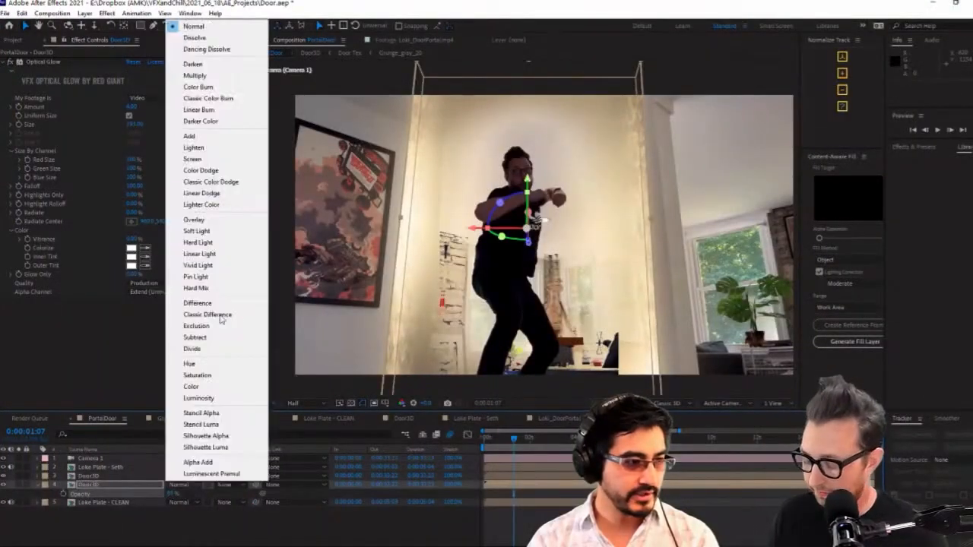
{"action": "left_click", "coordinate": [196, 76]}
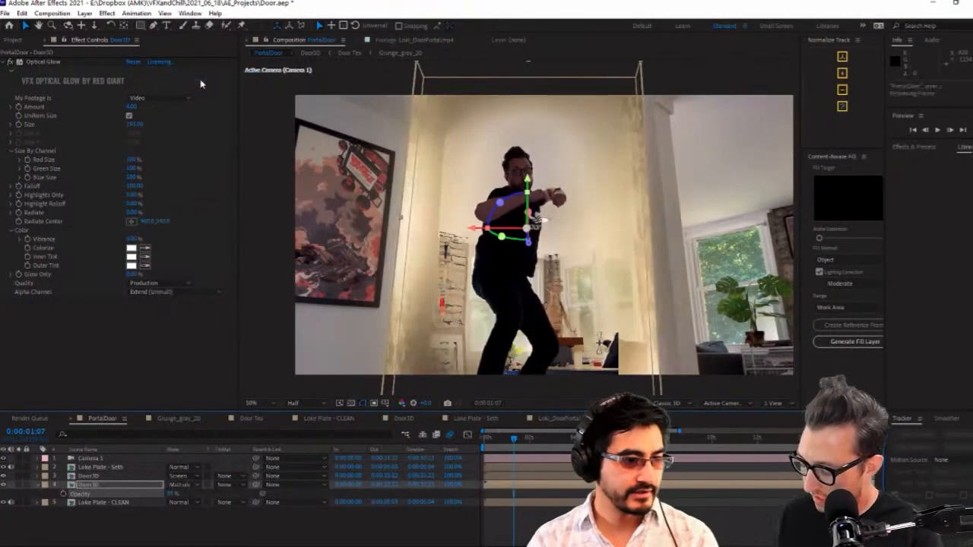
{"action": "left_click", "coordinate": [119, 485]}
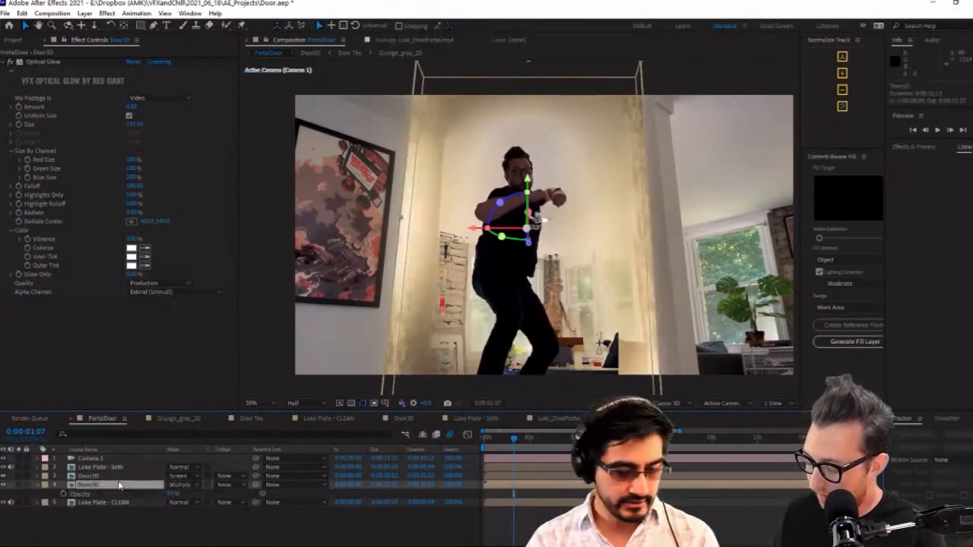
{"action": "left_click", "coordinate": [89, 477]}
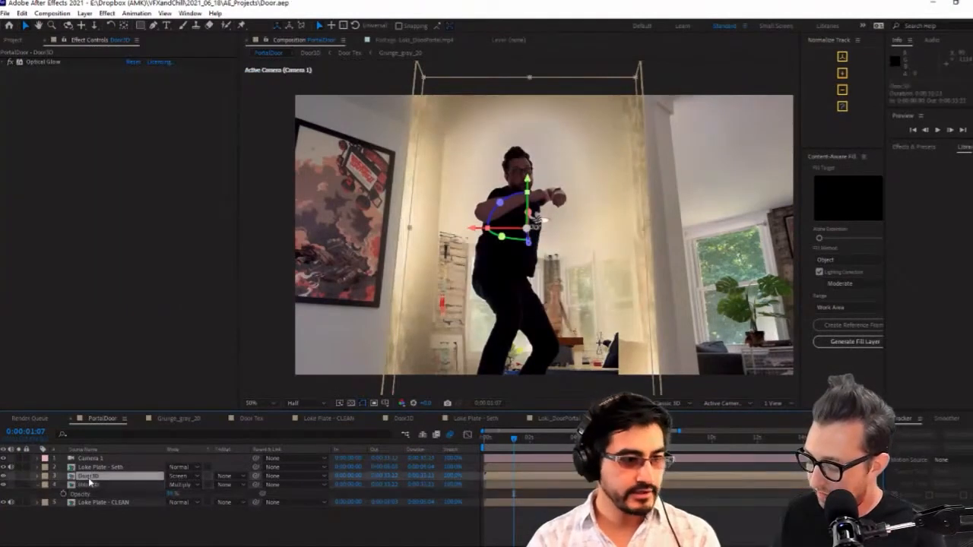
{"action": "left_click", "coordinate": [38, 486]}
Move to 0:00:01:09 in PortalDoor and show the layer switches in place of the blending modes
{"action": "mouse_move", "coordinate": [517, 446]}
{"action": "left_mouse_down"}
{"action": "mouse_move", "coordinate": [532, 441]}
{"action": "mouse_move", "coordinate": [515, 447]}
{"action": "left_mouse_up"}
{"action": "left_click_drag", "start_coordinate": [115, 527], "coordinate": [122, 466]}
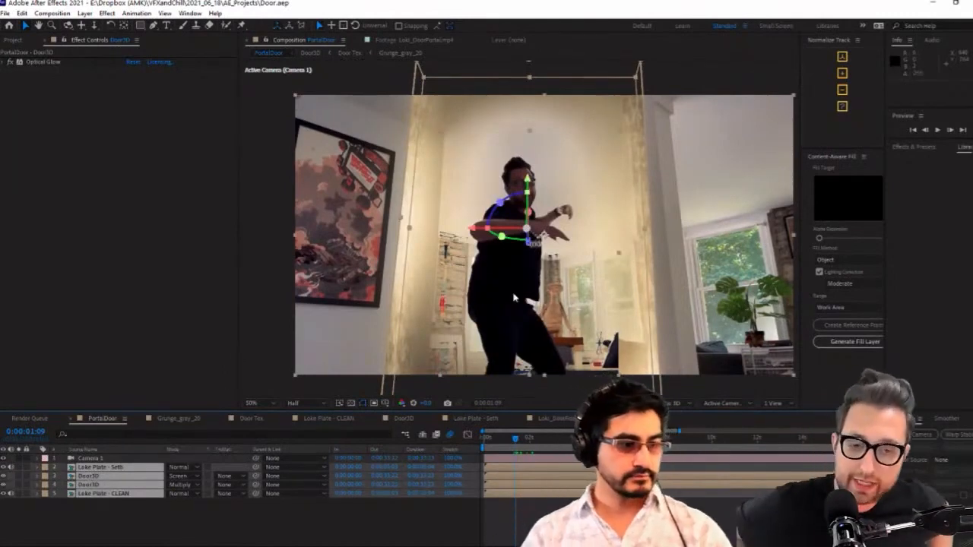
{"action": "left_click", "coordinate": [137, 526]}
{"action": "left_click", "coordinate": [119, 468]}
{"action": "left_click_drag", "start_coordinate": [123, 509], "coordinate": [81, 472]}
{"action": "left_click", "coordinate": [147, 527]}
{"action": "key", "text": "F4"}
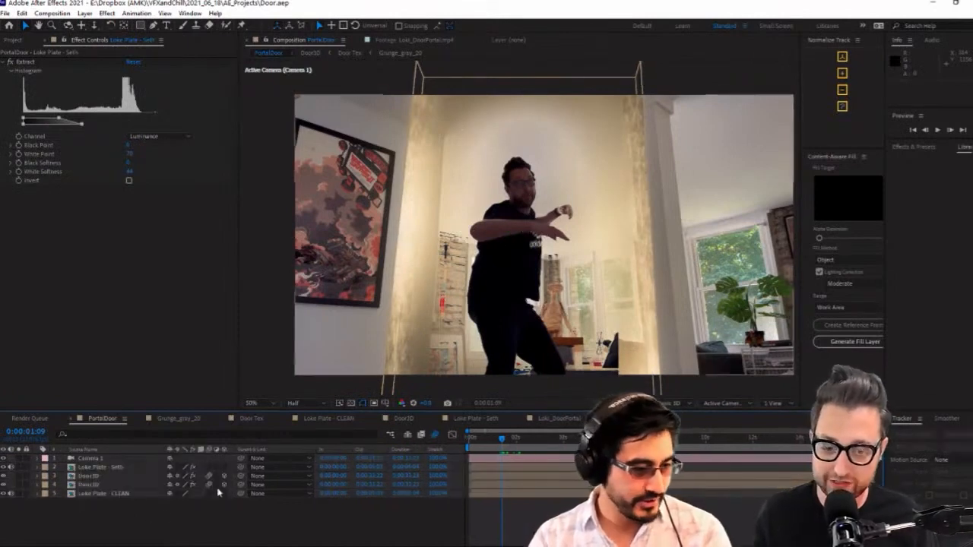
Try turning the lower Door3D layer's 3D switch off and back on, and undo both changes
{"action": "left_click", "coordinate": [119, 486]}
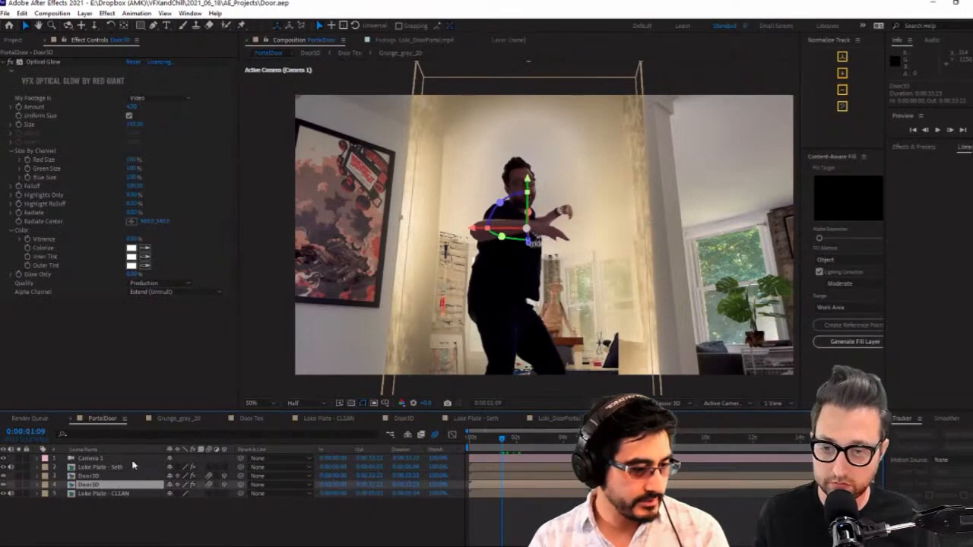
{"action": "left_click", "coordinate": [85, 13]}
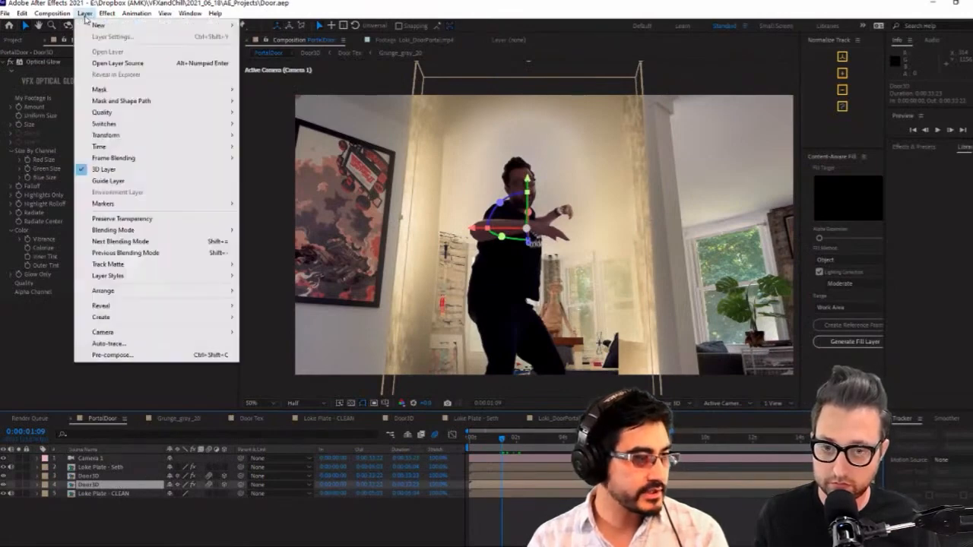
{"action": "left_click", "coordinate": [298, 538]}
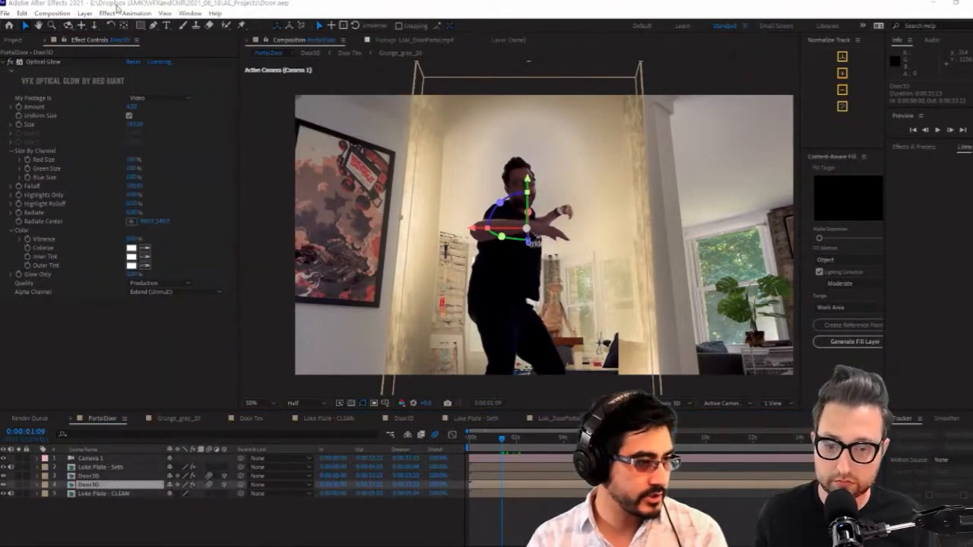
{"action": "left_click", "coordinate": [224, 484]}
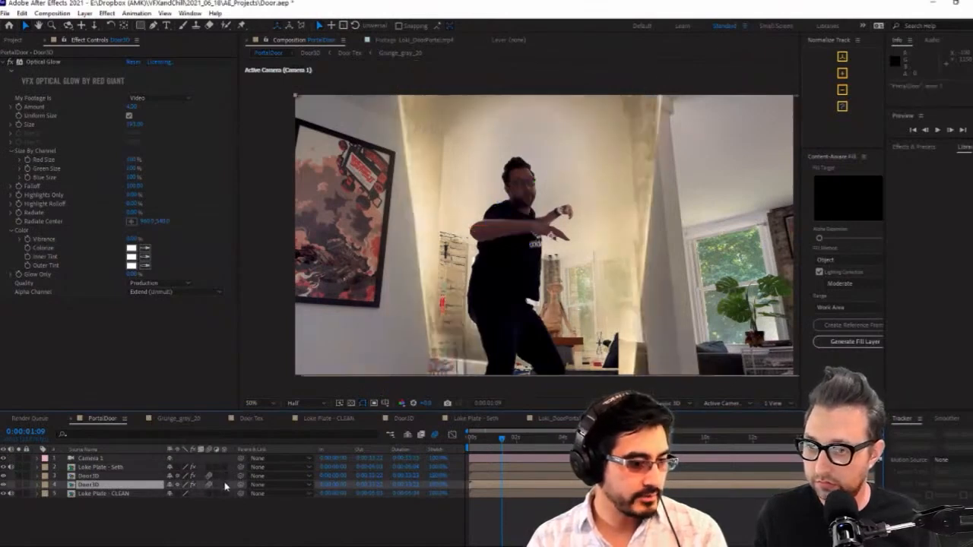
{"action": "left_click", "coordinate": [224, 484]}
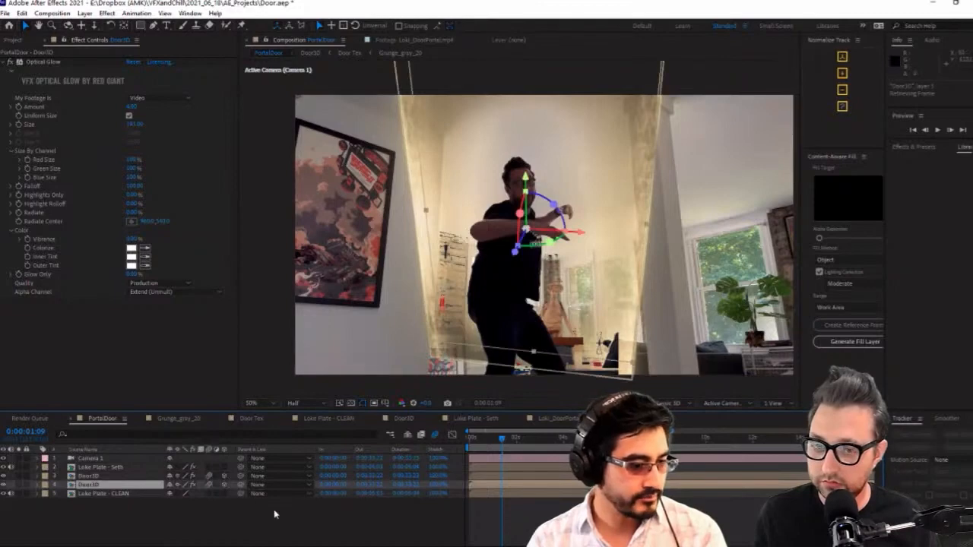
{"action": "key", "text": "ctrl+z"}
{"action": "key", "text": "ctrl+z"}
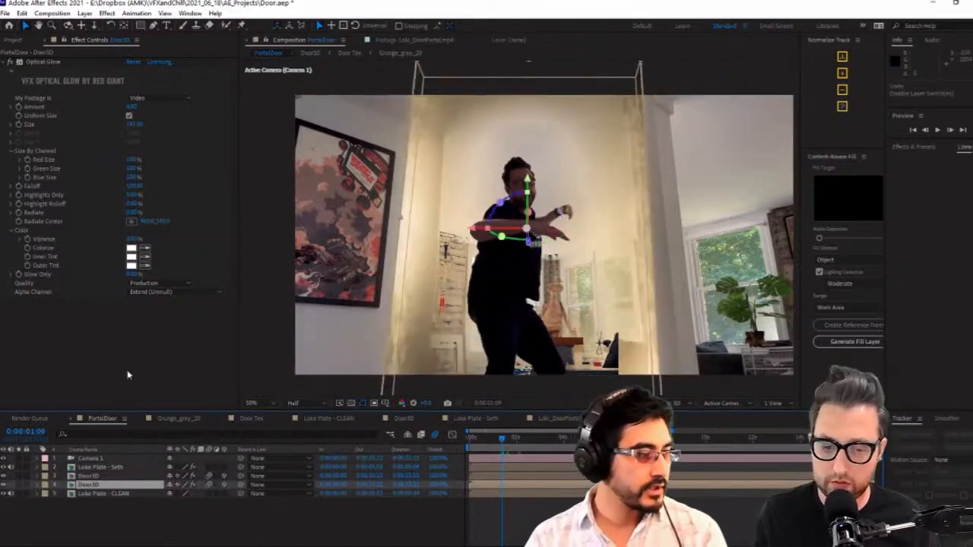
Create a Supercomp layer from the PortalDoor layers and narrow its panel so more of the composition view shows
{"action": "left_click", "coordinate": [128, 375]}
{"action": "left_click", "coordinate": [85, 13]}
{"action": "mouse_move", "coordinate": [206, 25]}
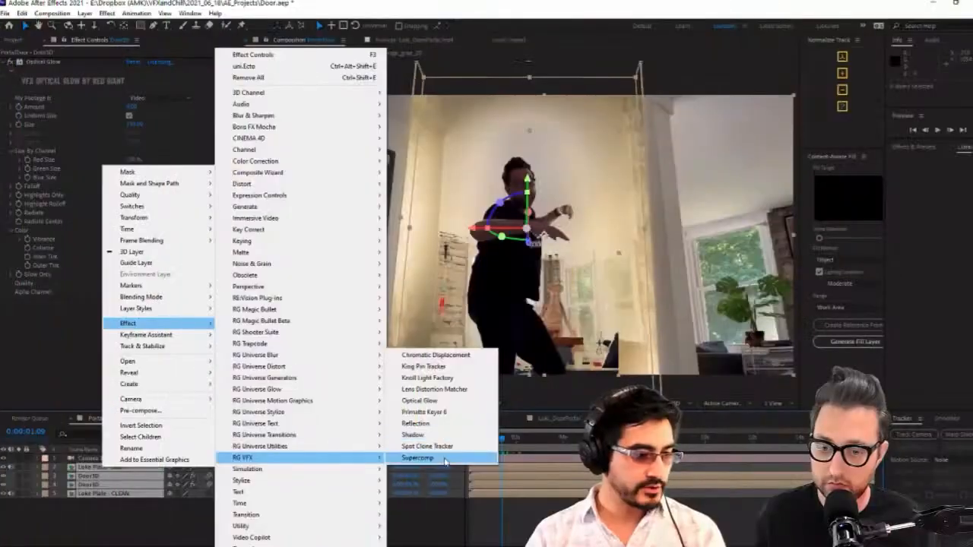
{"action": "left_click", "coordinate": [445, 461]}
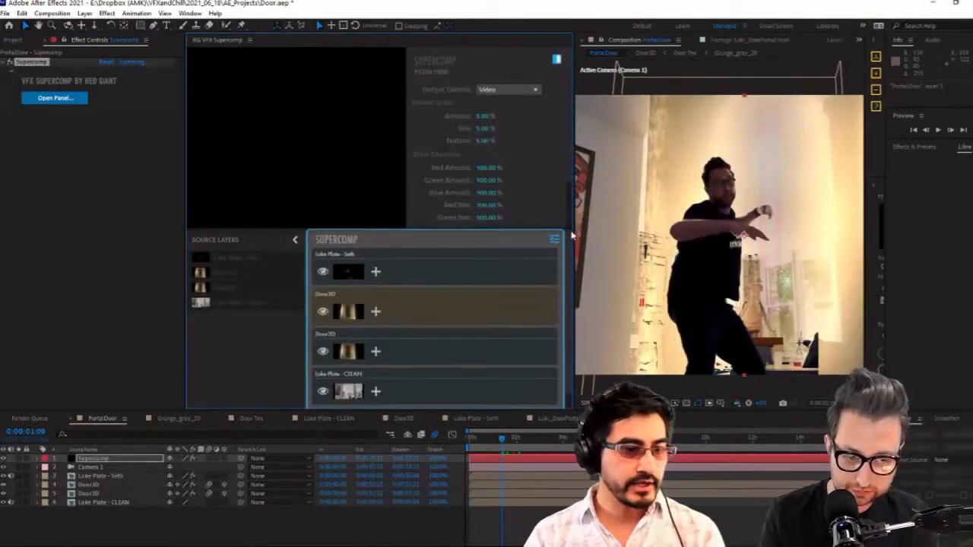
{"action": "left_click_drag", "start_coordinate": [573, 237], "coordinate": [437, 236]}
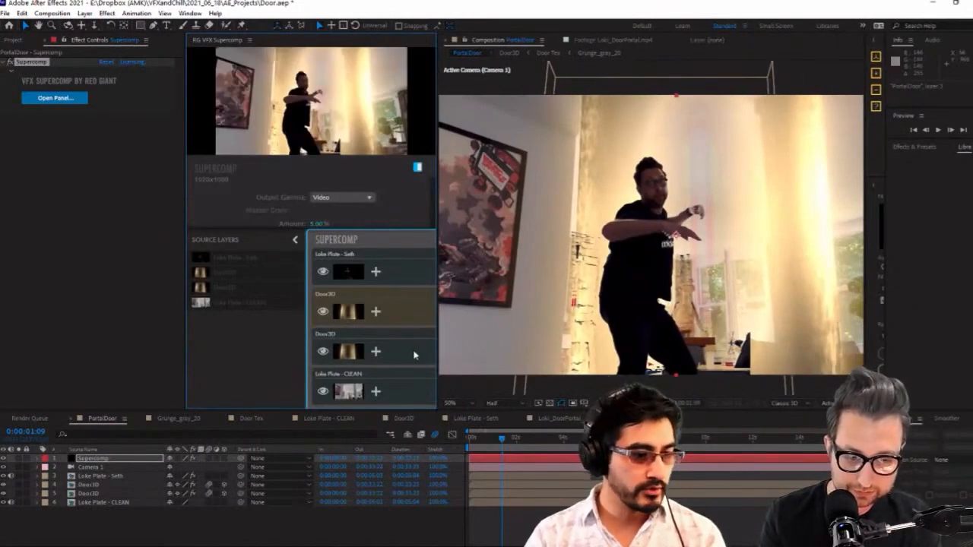
Inspect both Door3D layers inside Supercomp and compare the composite with the Supercomp layer shown and hidden
{"action": "left_click", "coordinate": [406, 319]}
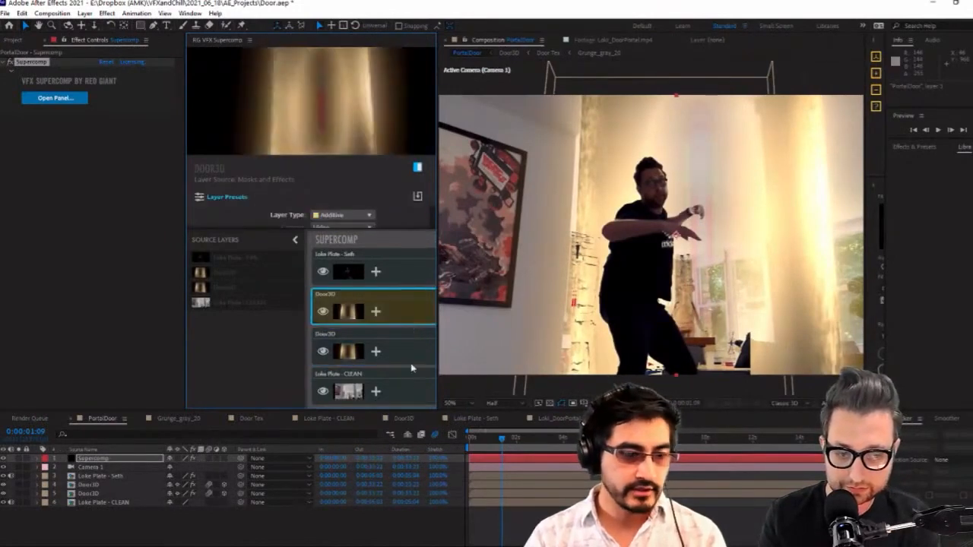
{"action": "left_click", "coordinate": [360, 348]}
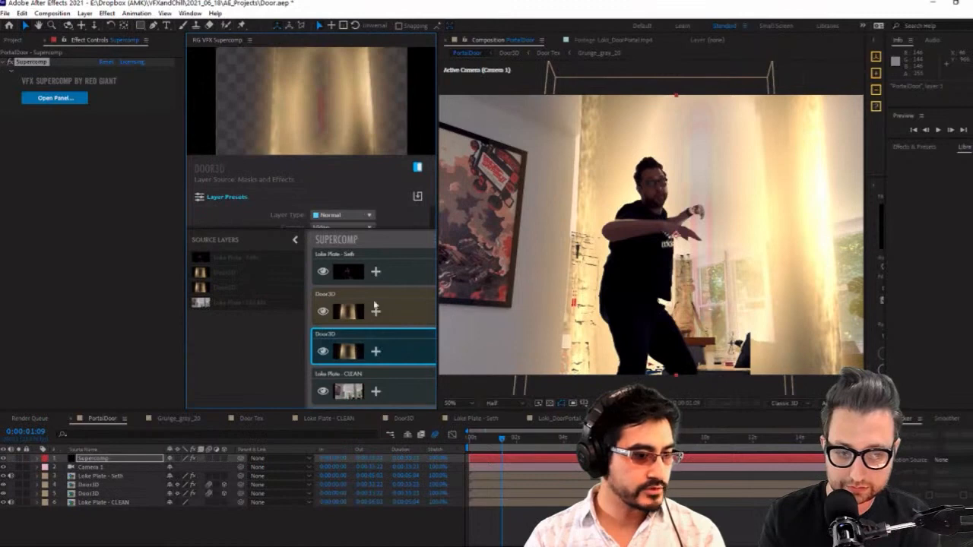
{"action": "left_click", "coordinate": [374, 304]}
{"action": "left_click", "coordinate": [392, 350]}
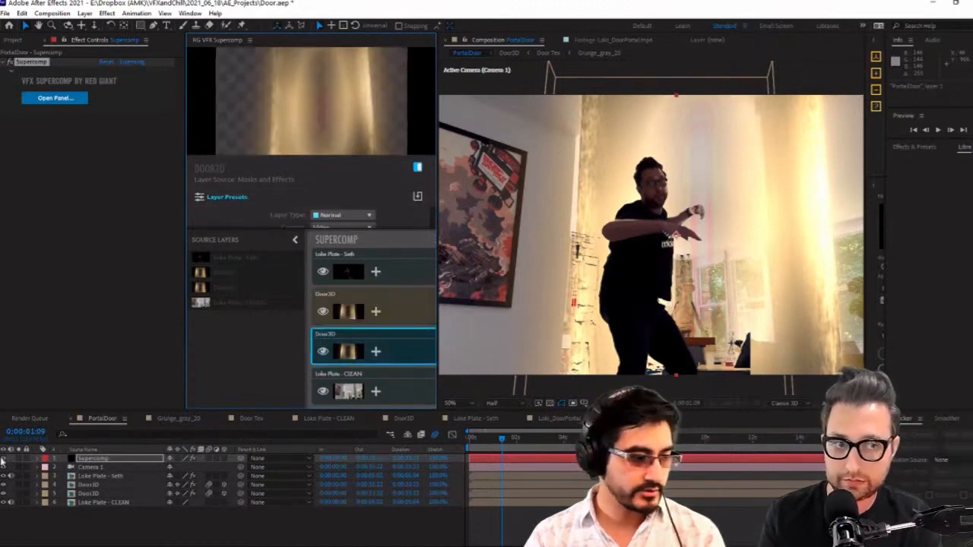
{"action": "left_click", "coordinate": [3, 461]}
{"action": "left_click", "coordinate": [3, 460]}
{"action": "left_click", "coordinate": [3, 460]}
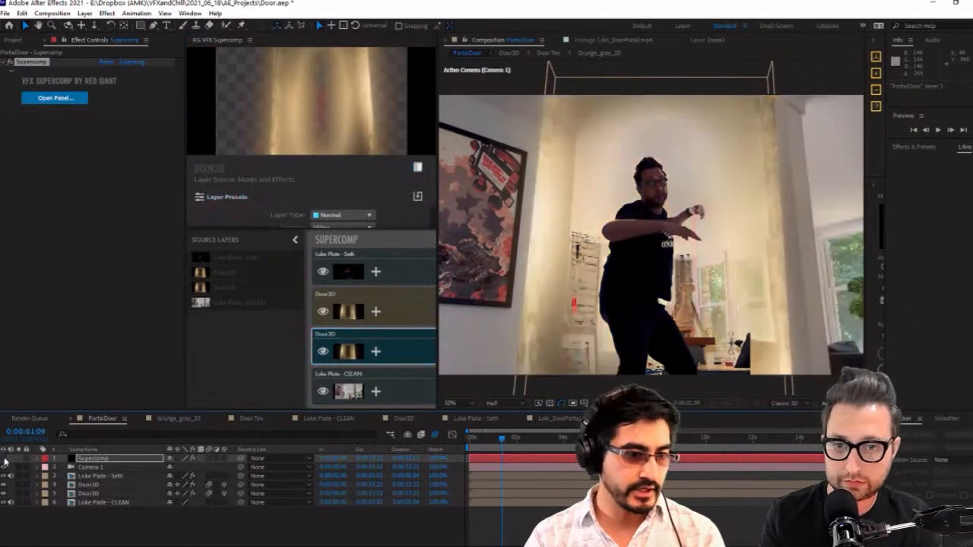
Copy Camera 1 from PortalDoor into the Door3D composition and return to PortalDoor
{"action": "left_click", "coordinate": [89, 467]}
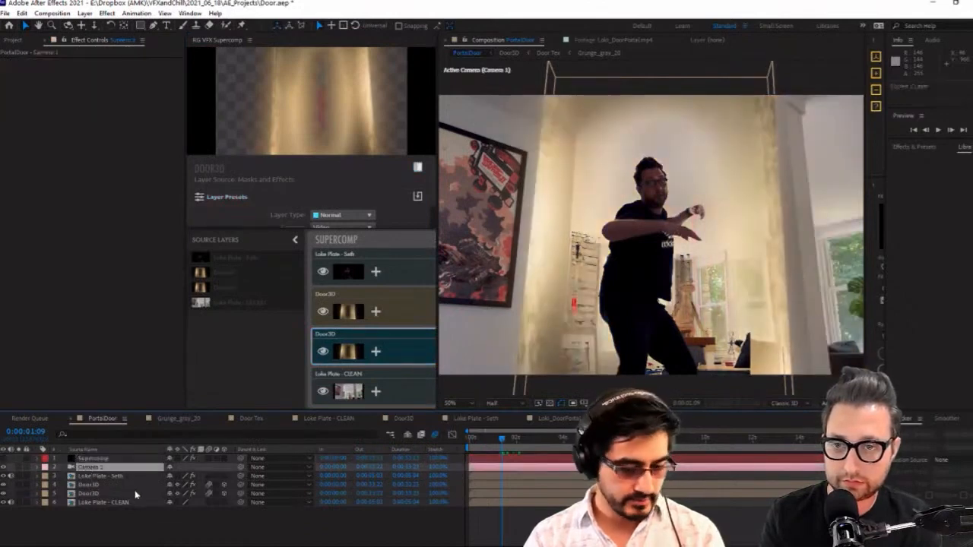
{"action": "left_click", "coordinate": [89, 484]}
{"action": "double_click", "coordinate": [110, 486]}
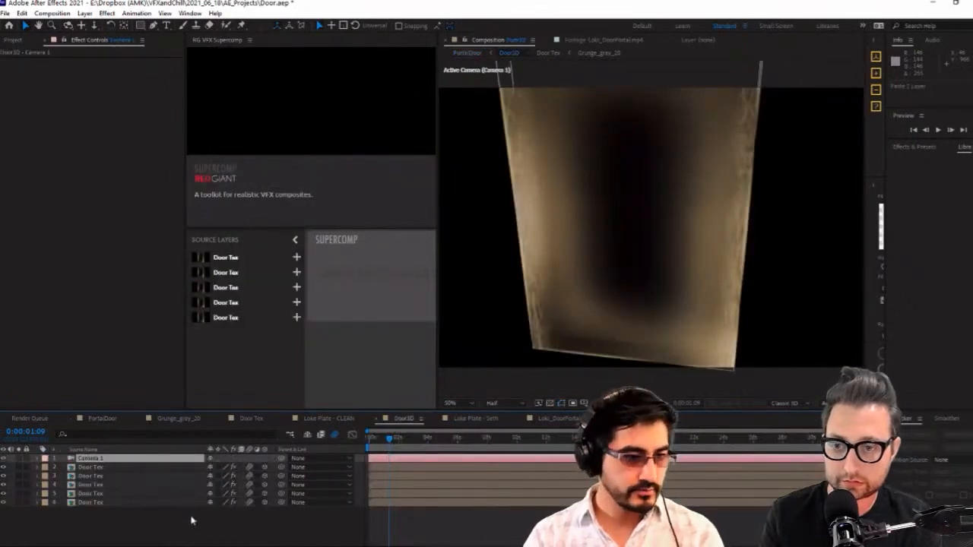
{"action": "left_click", "coordinate": [191, 521]}
{"action": "left_click", "coordinate": [102, 418]}
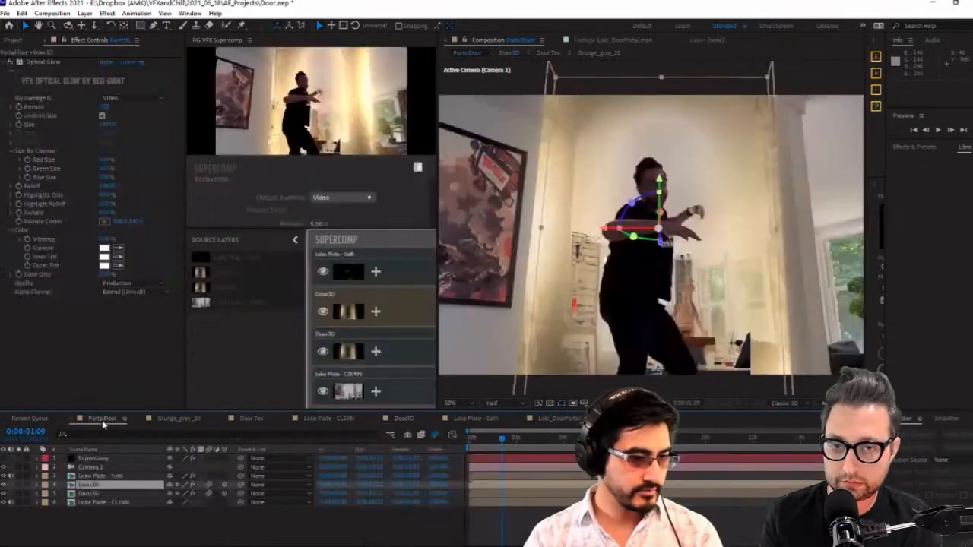
Widen the Supercomp panel and hide Loki Plate - Seth and both Door3D layers inside it, keeping only Loki Plate - CLEAN
{"action": "left_click", "coordinate": [118, 493]}
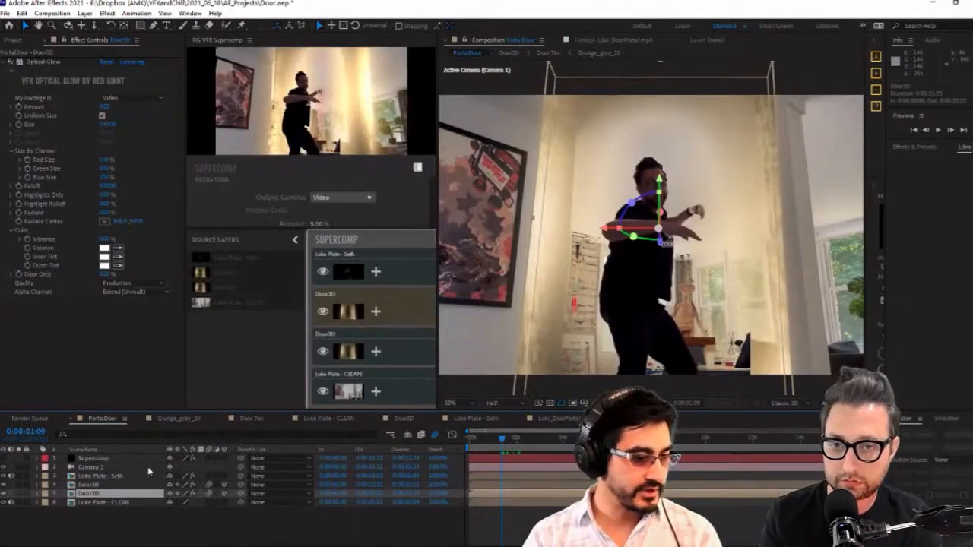
{"action": "left_click", "coordinate": [114, 485]}
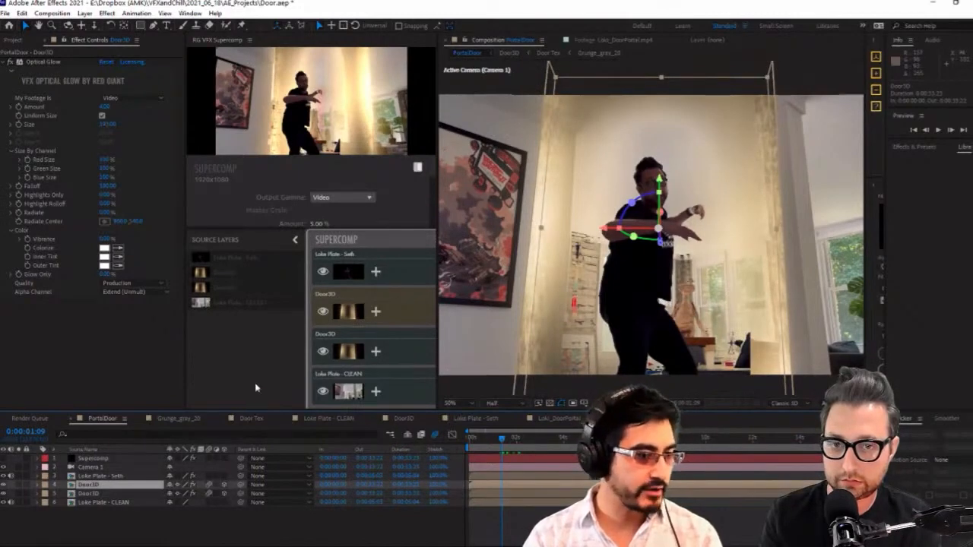
{"action": "left_click", "coordinate": [392, 310]}
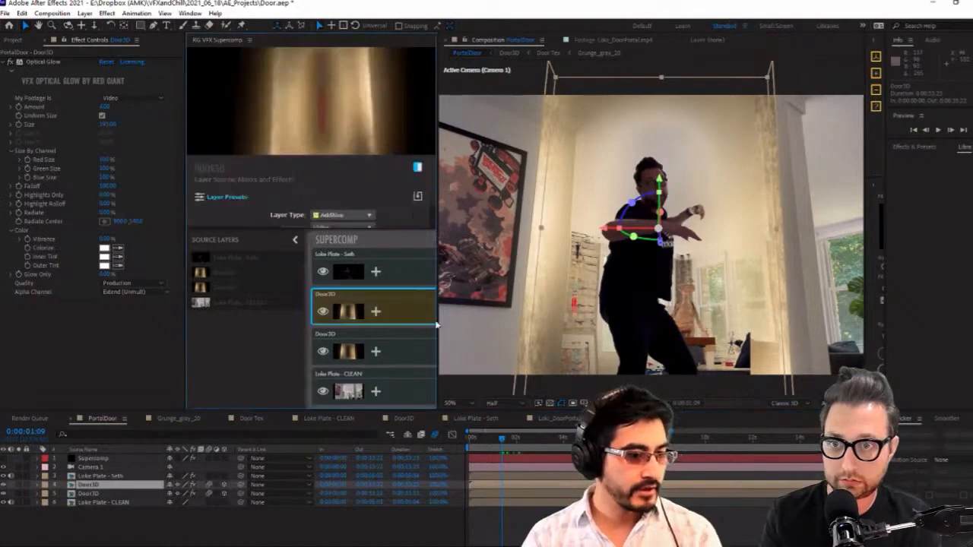
{"action": "left_click_drag", "start_coordinate": [438, 321], "coordinate": [547, 321]}
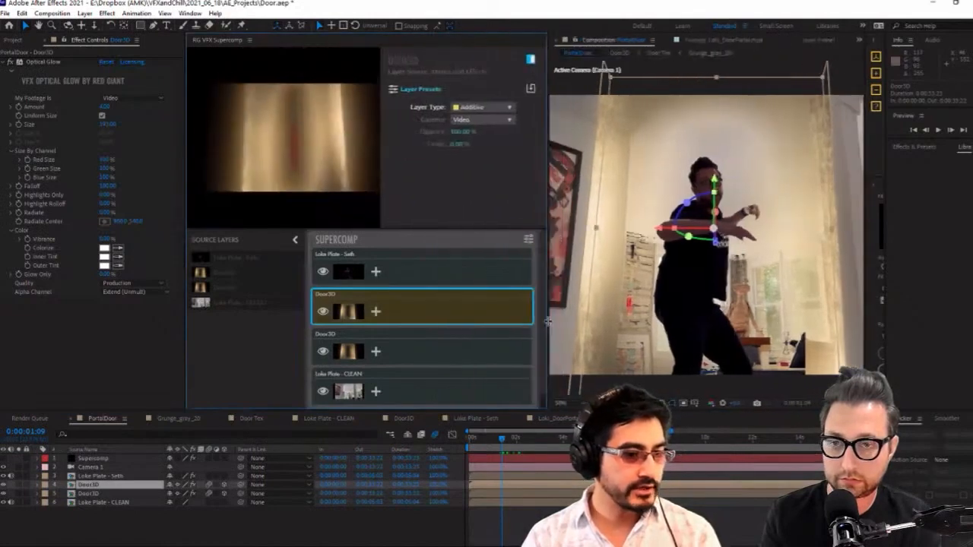
{"action": "left_click", "coordinate": [407, 397]}
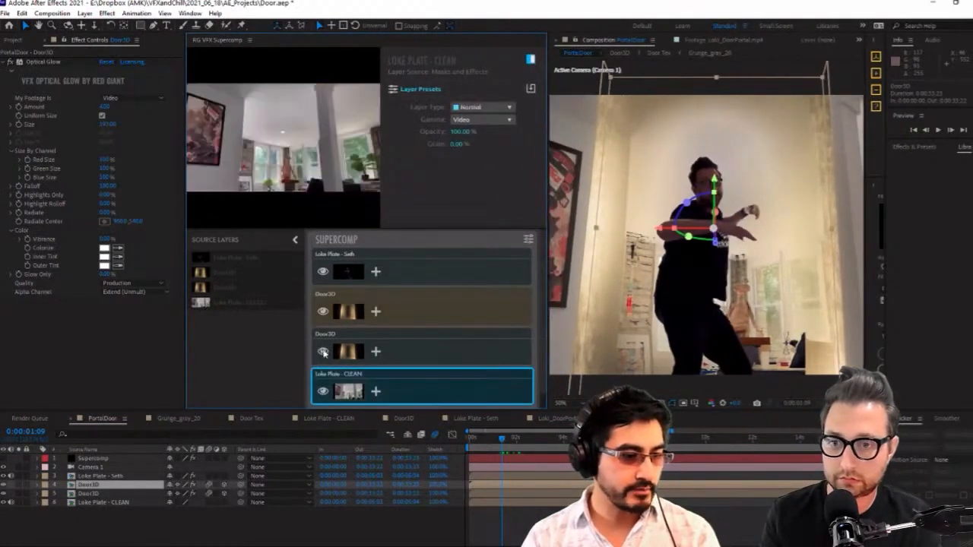
{"action": "left_click", "coordinate": [323, 351]}
{"action": "left_click", "coordinate": [323, 311]}
{"action": "left_click", "coordinate": [323, 271]}
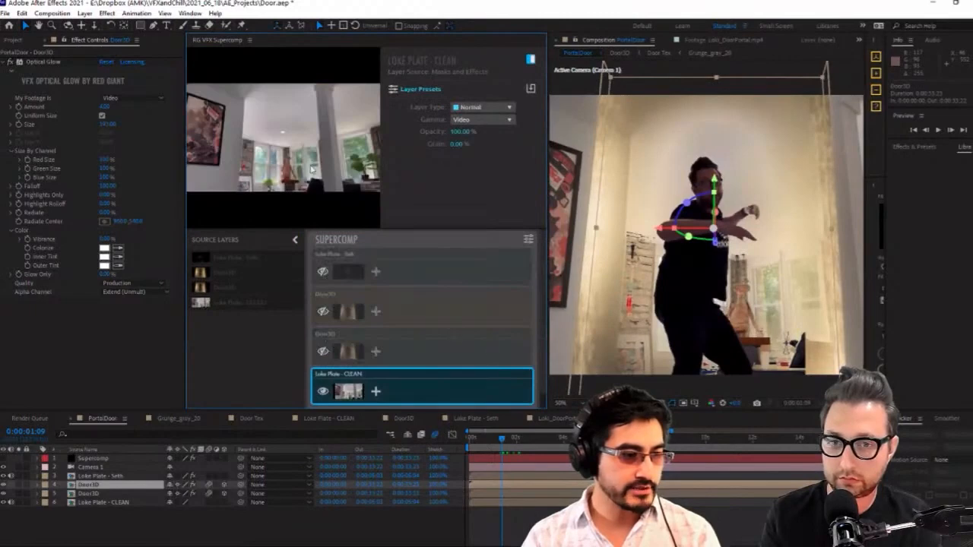
Turn the Supercomp layer back on, move to 0:00:02:19, and show the lower Door3D layer inside Supercomp
{"action": "left_click", "coordinate": [518, 440]}
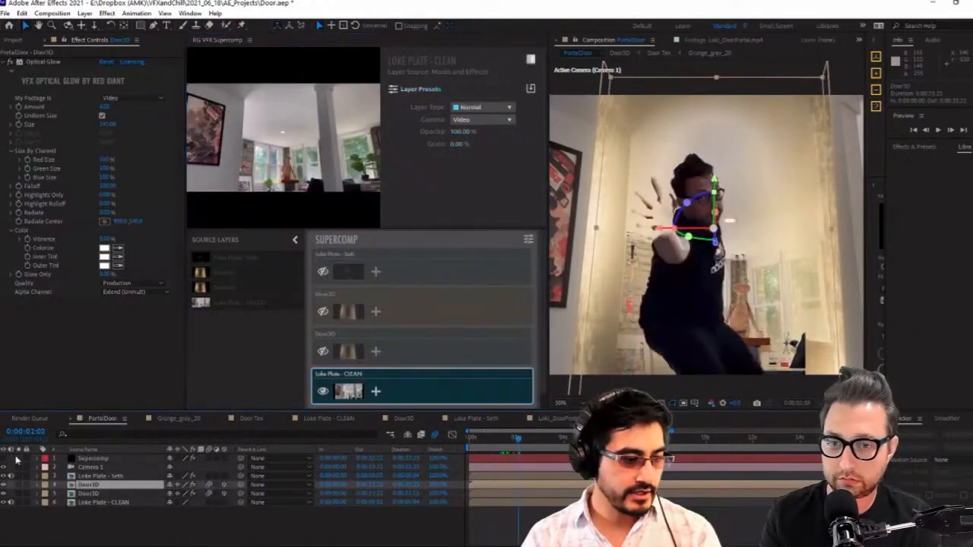
{"action": "left_click", "coordinate": [4, 458]}
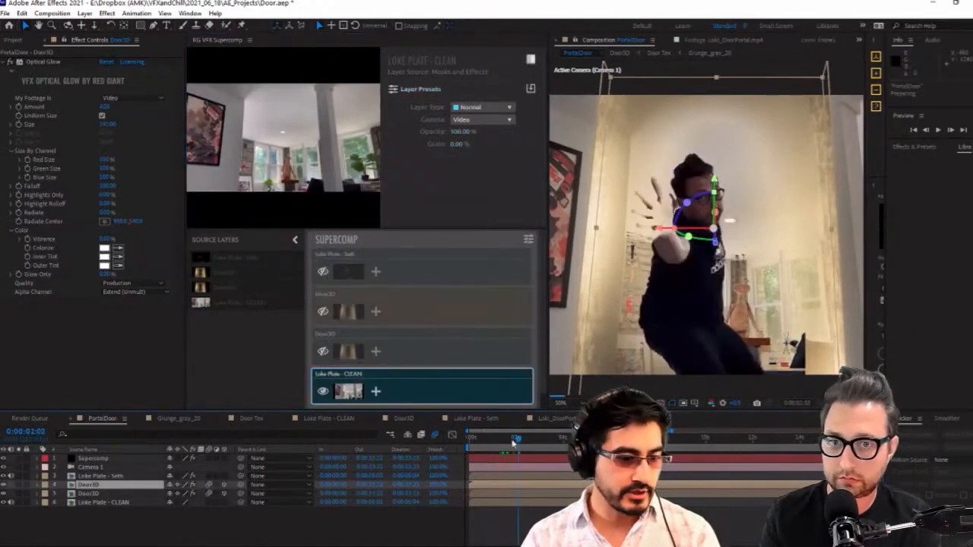
{"action": "left_click", "coordinate": [535, 439]}
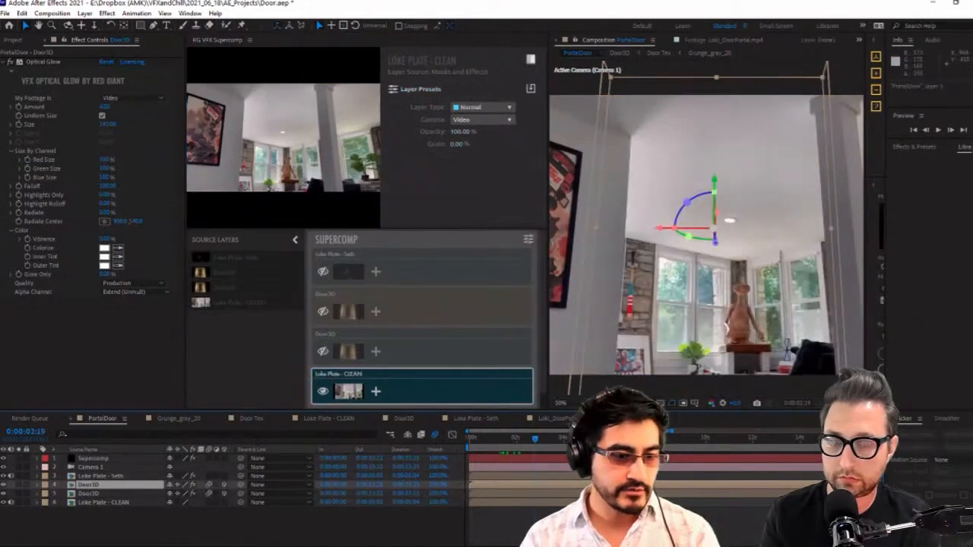
{"action": "left_click", "coordinate": [323, 350]}
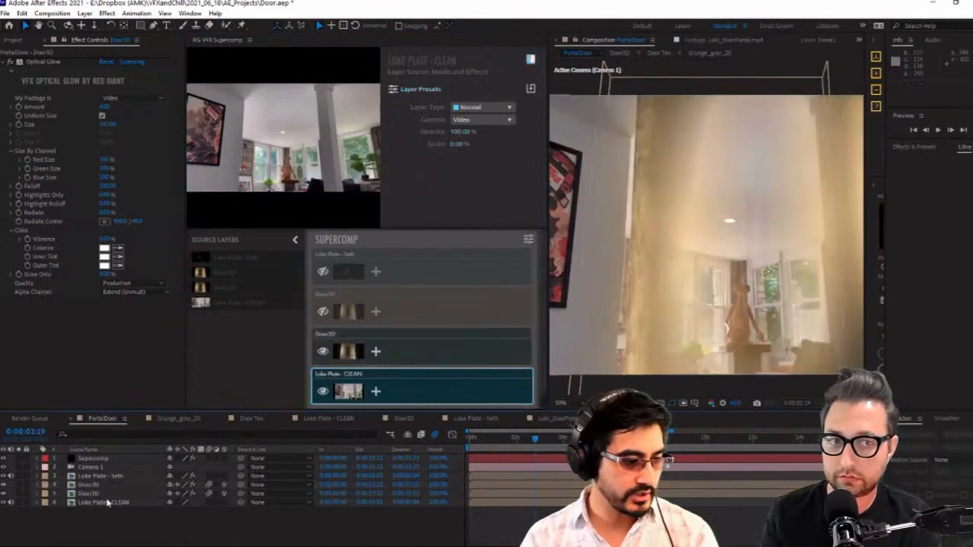
Move to 0:00:03:01 and select the Camera 1 layer in PortalDoor
{"action": "left_click", "coordinate": [116, 485]}
{"action": "mouse_move", "coordinate": [547, 440]}
{"action": "left_mouse_down"}
{"action": "mouse_move", "coordinate": [563, 443]}
{"action": "mouse_move", "coordinate": [541, 445]}
{"action": "left_mouse_up"}
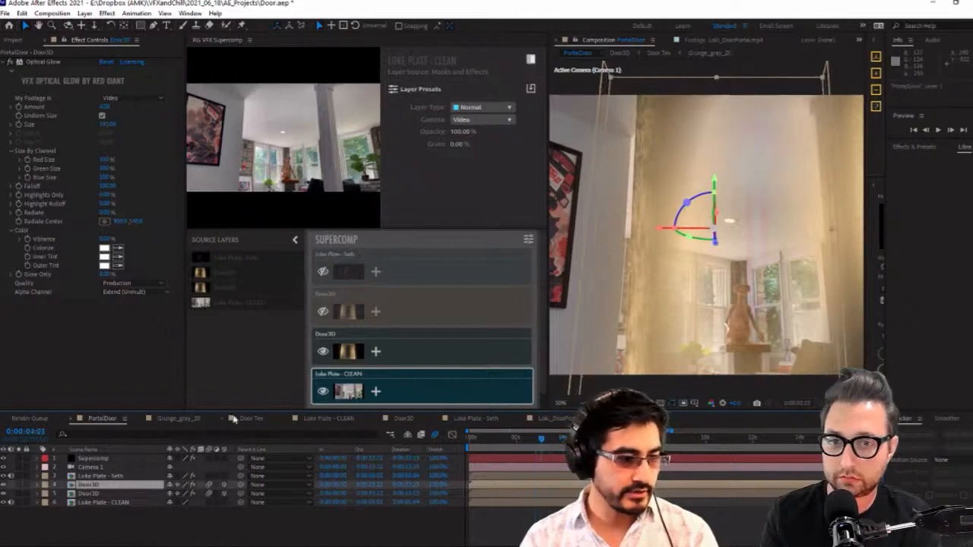
{"action": "left_click", "coordinate": [126, 468]}
{"action": "left_click", "coordinate": [111, 501]}
{"action": "left_click", "coordinate": [112, 487]}
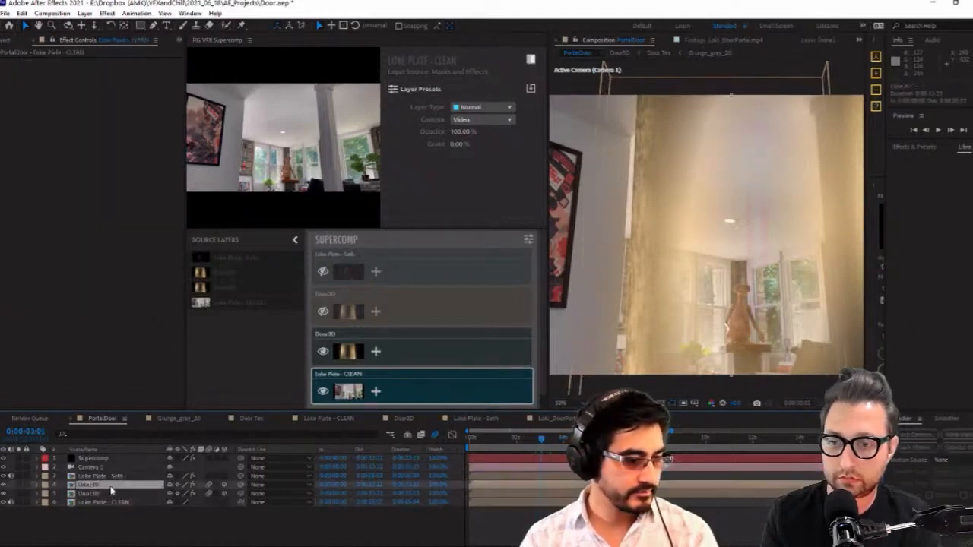
{"action": "left_click", "coordinate": [91, 466]}
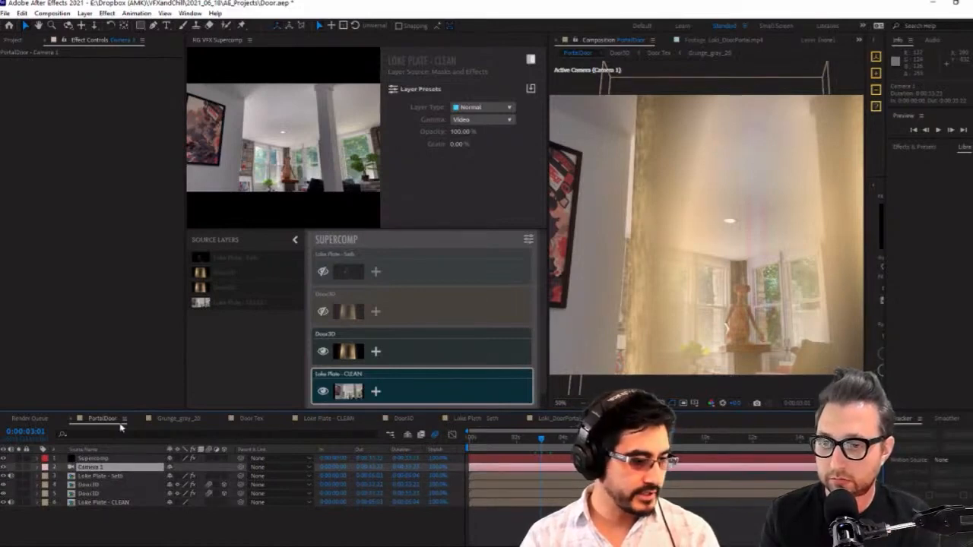
Look through the Door Tex, Loki Plate - CLEAN and Door3D compositions, checking Camera 1 in Door3D, and return to PortalDoor
{"action": "left_click", "coordinate": [252, 419]}
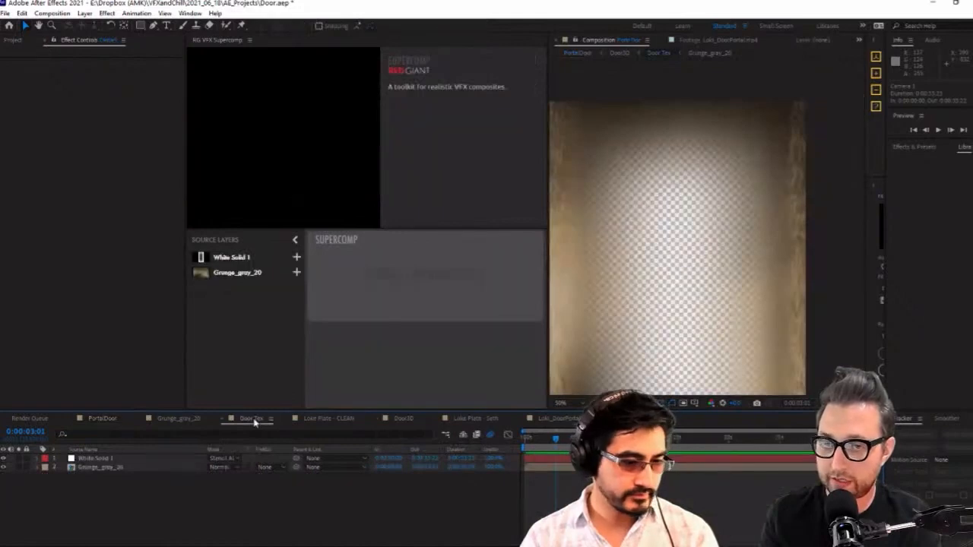
{"action": "left_click", "coordinate": [329, 419]}
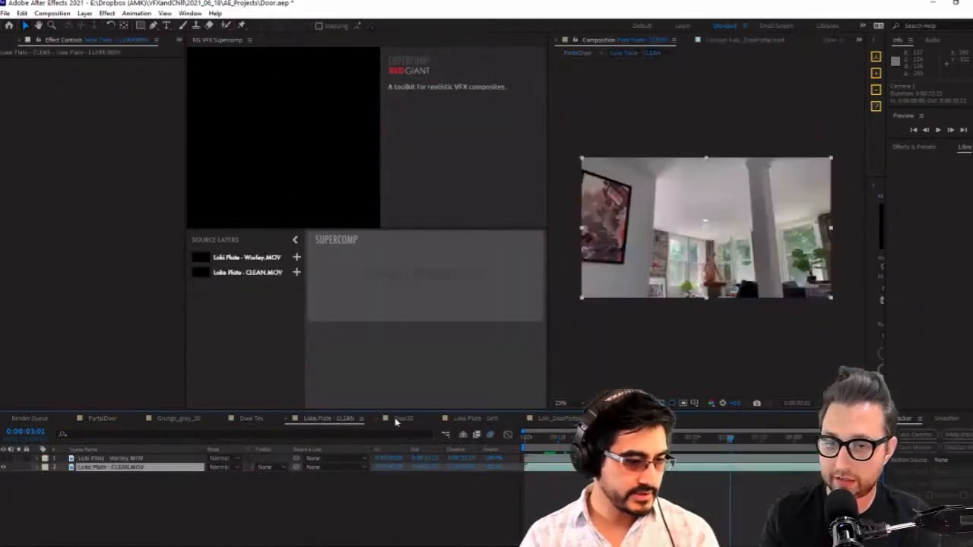
{"action": "left_click", "coordinate": [402, 419]}
{"action": "left_click", "coordinate": [98, 459]}
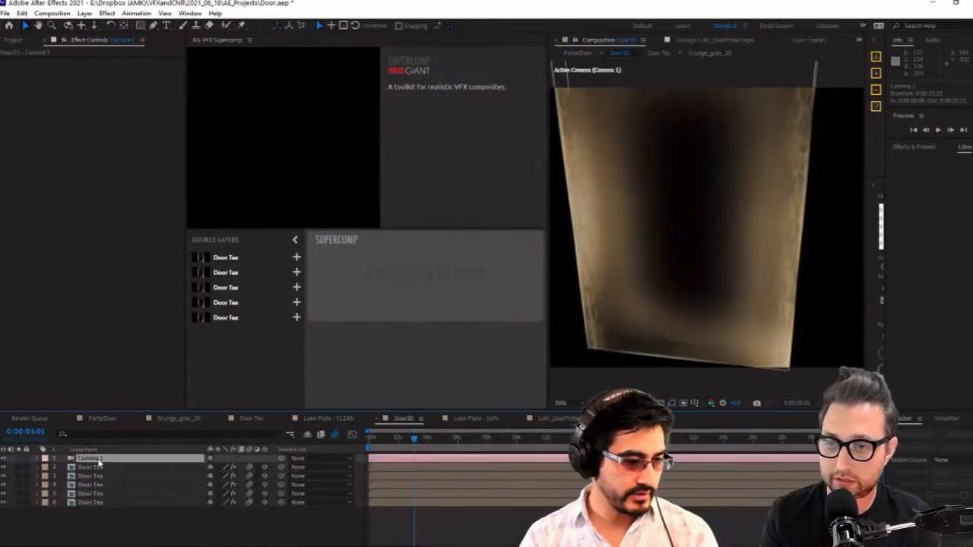
{"action": "left_click", "coordinate": [102, 419]}
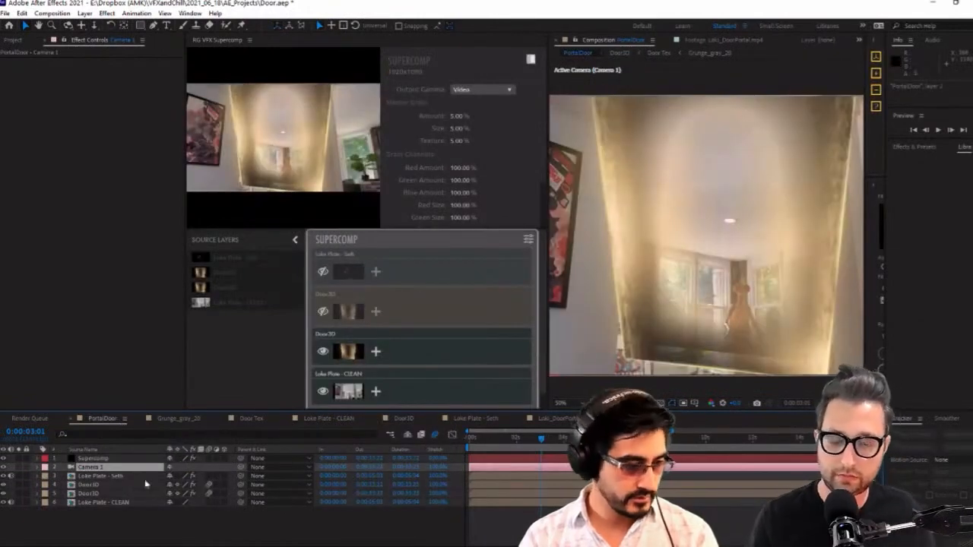
Try deleting both Door3D layers from the PortalDoor composition
{"action": "left_click", "coordinate": [114, 469]}
{"action": "left_click", "coordinate": [114, 476]}
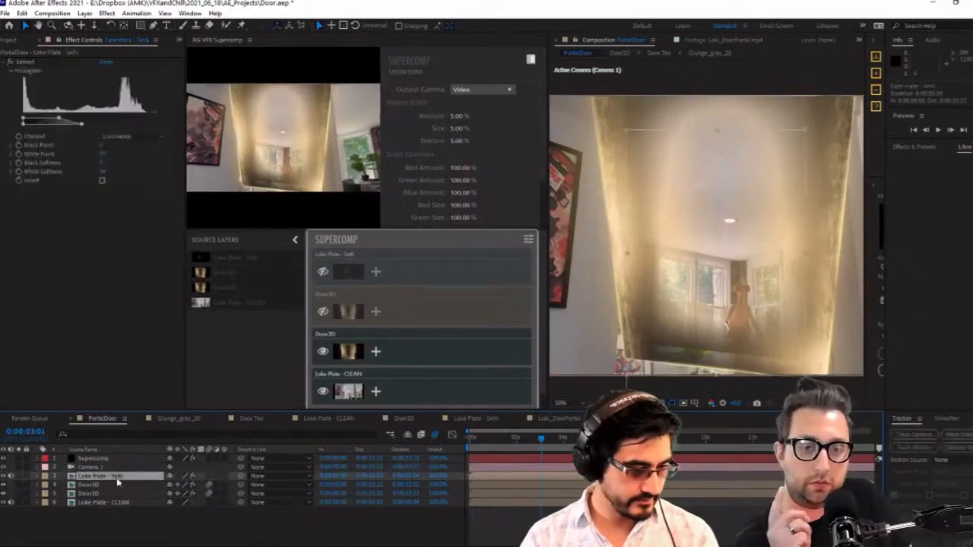
{"action": "left_click", "coordinate": [113, 484]}
{"action": "left_click", "coordinate": [112, 494], "text": "shift"}
{"action": "left_click", "coordinate": [118, 489]}
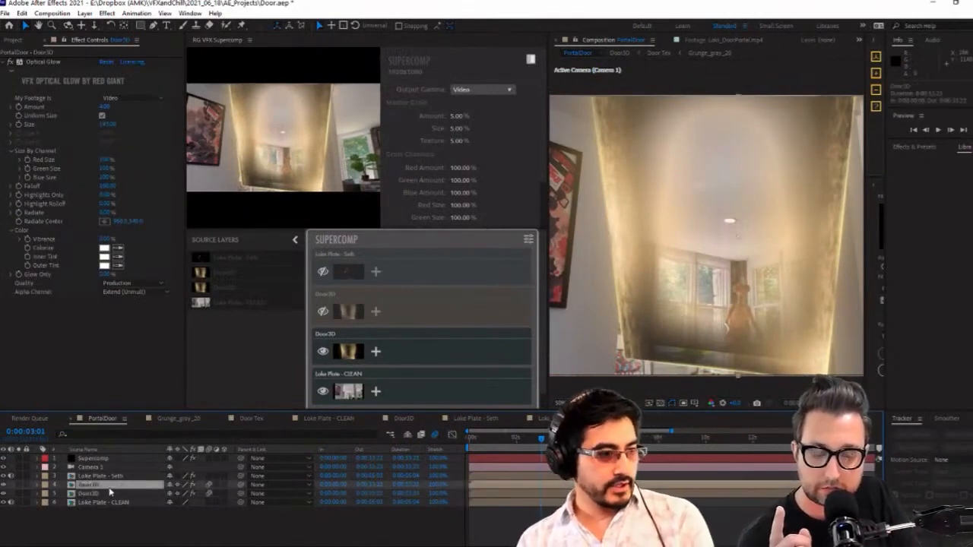
{"action": "key", "text": "Delete"}
{"action": "left_click", "coordinate": [100, 487]}
{"action": "key", "text": "Delete"}
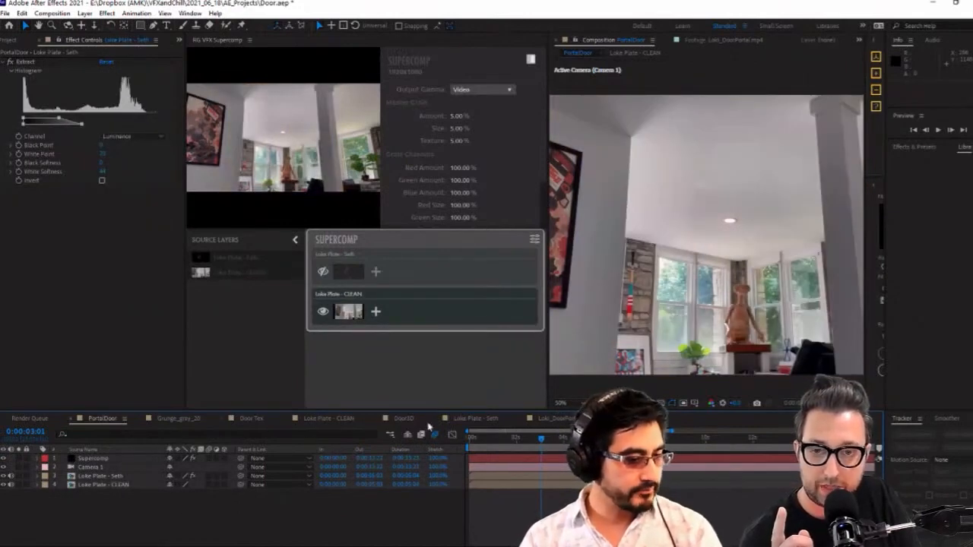
Switch off 3D on the Door3D layers in PortalDoor and hide the lower Door3D layer
{"action": "left_click", "coordinate": [402, 419]}
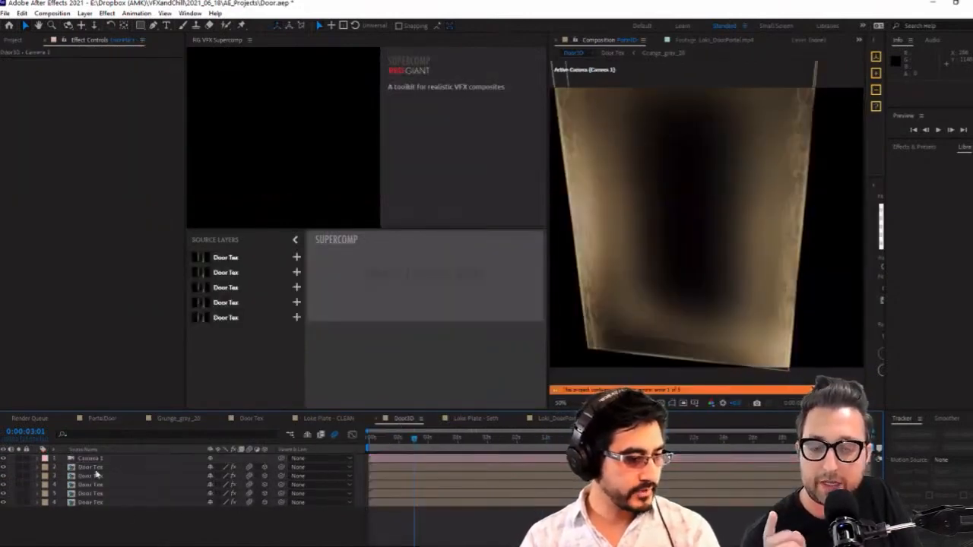
{"action": "left_click", "coordinate": [102, 418]}
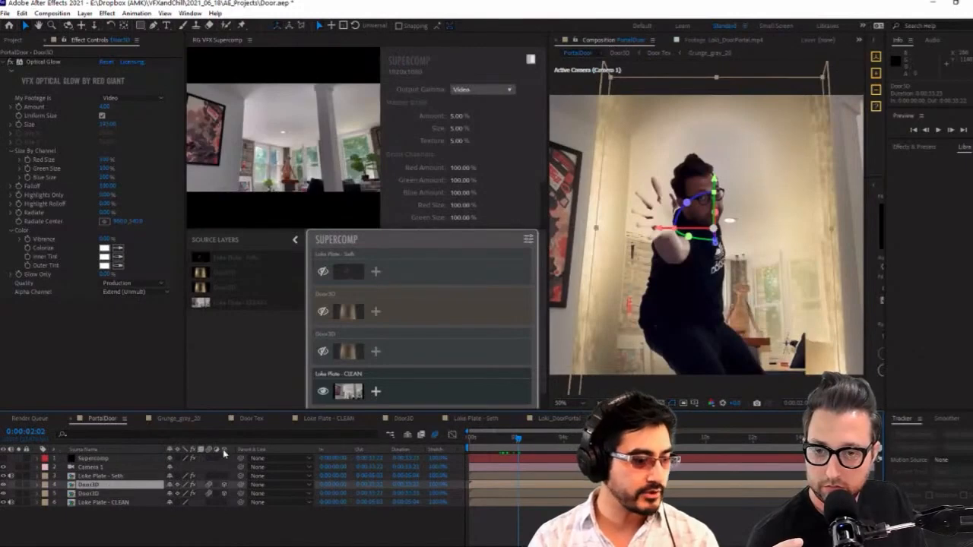
{"action": "left_click", "coordinate": [226, 495]}
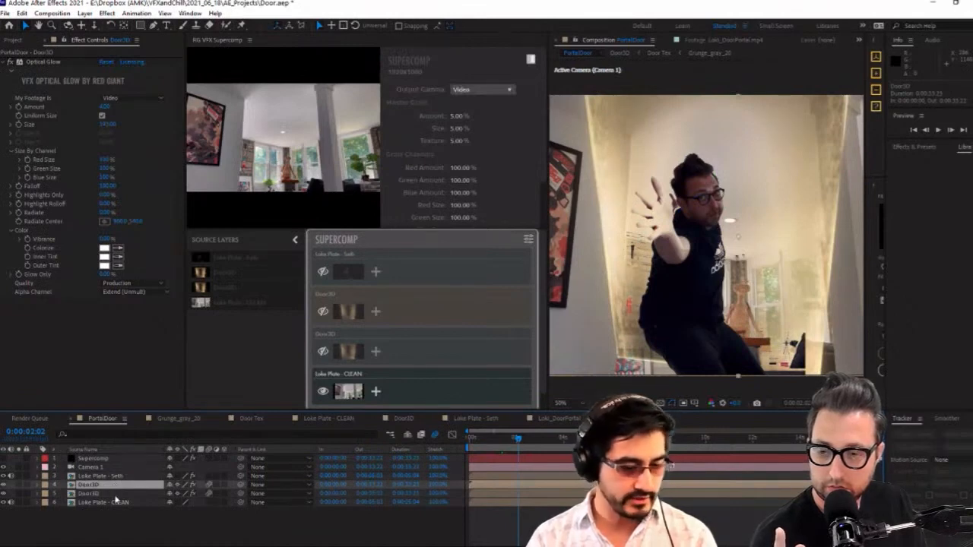
{"action": "left_click", "coordinate": [101, 469]}
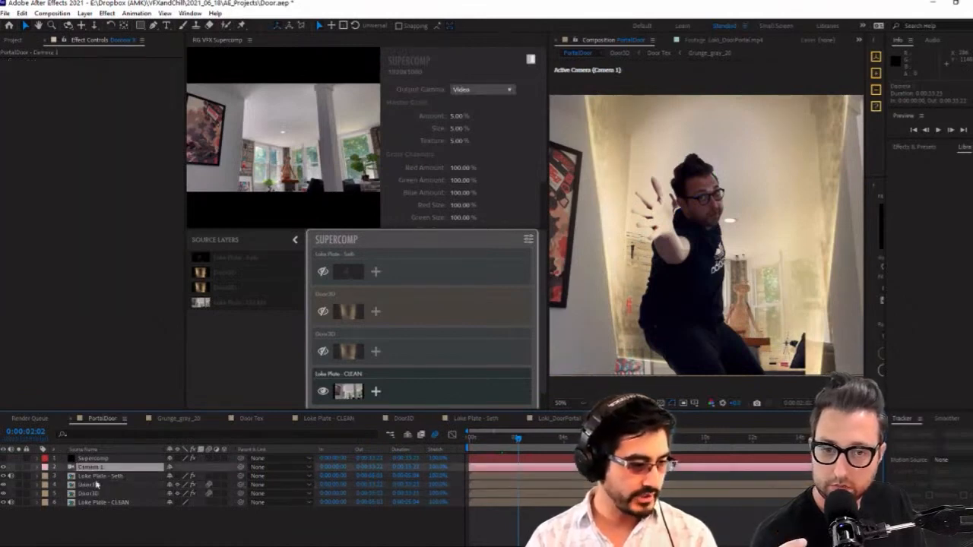
{"action": "left_click", "coordinate": [97, 484]}
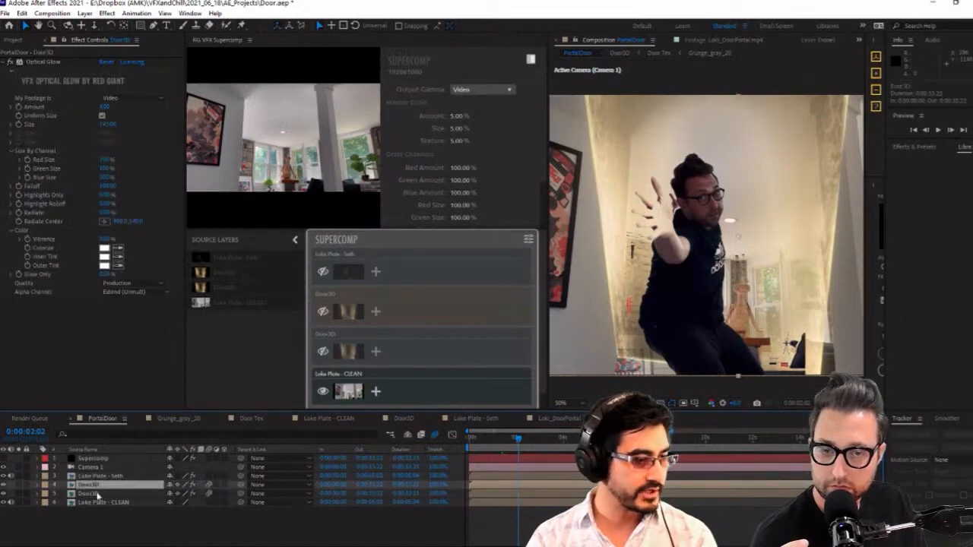
{"action": "left_click", "coordinate": [4, 494]}
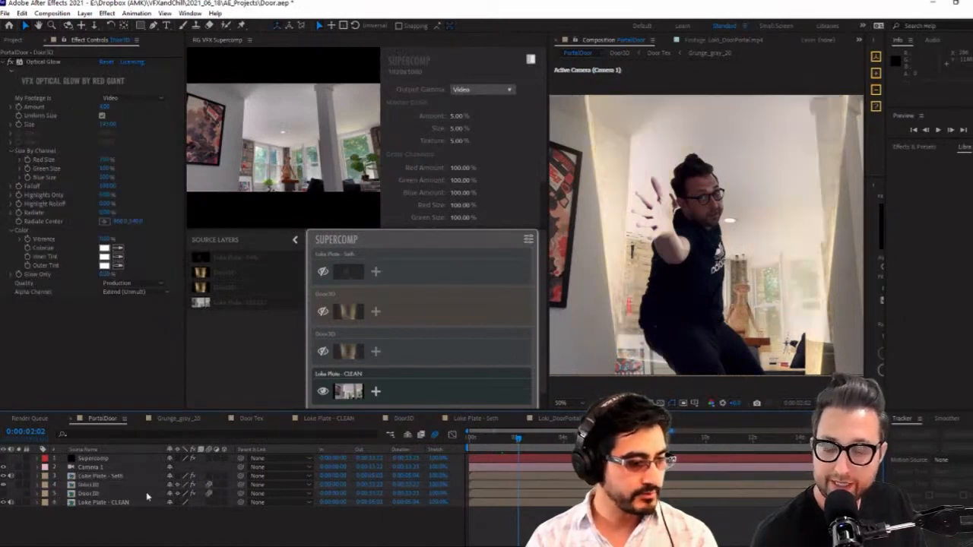
Try making the upper Door3D layer 3D and rotating it, then undo the rotation and switch 3D back off
{"action": "left_click", "coordinate": [223, 487]}
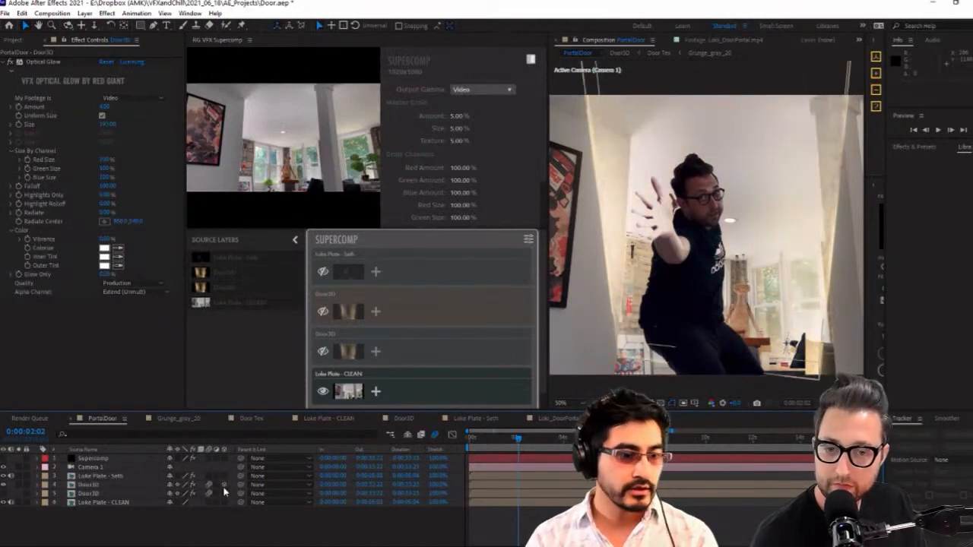
{"action": "left_click", "coordinate": [706, 114]}
{"action": "left_click", "coordinate": [703, 105]}
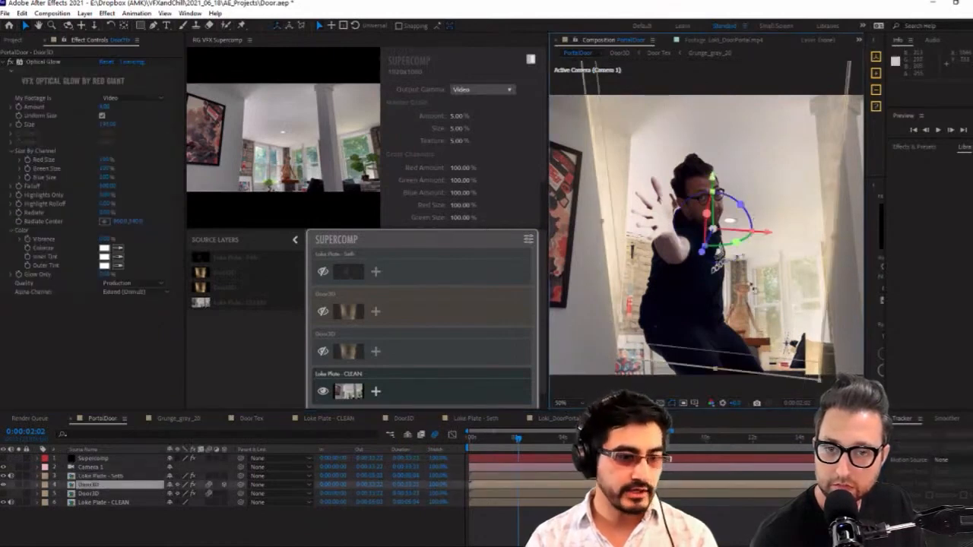
{"action": "mouse_move", "coordinate": [738, 284]}
{"action": "left_mouse_down"}
{"action": "mouse_move", "coordinate": [735, 267]}
{"action": "mouse_move", "coordinate": [737, 283]}
{"action": "left_mouse_up"}
{"action": "key", "text": "ctrl+z"}
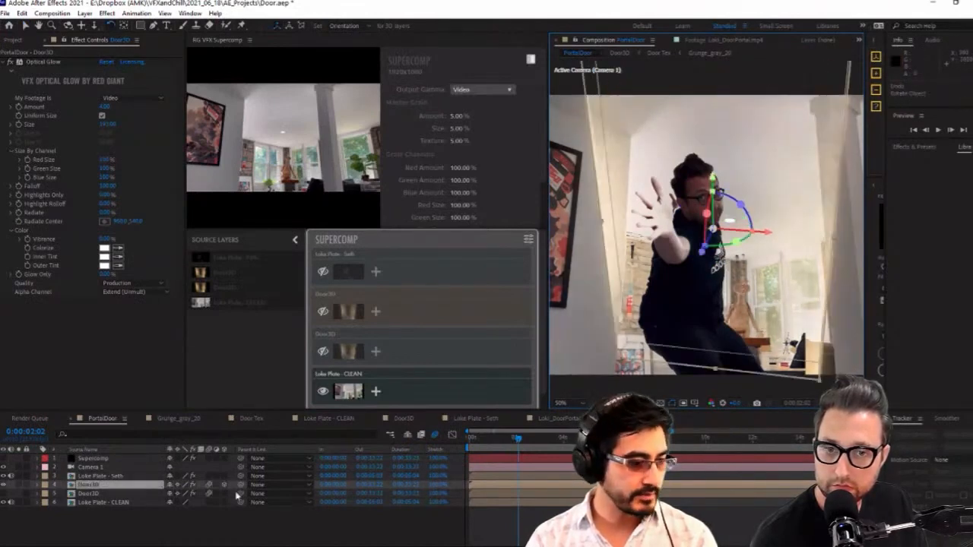
{"action": "left_click", "coordinate": [224, 485]}
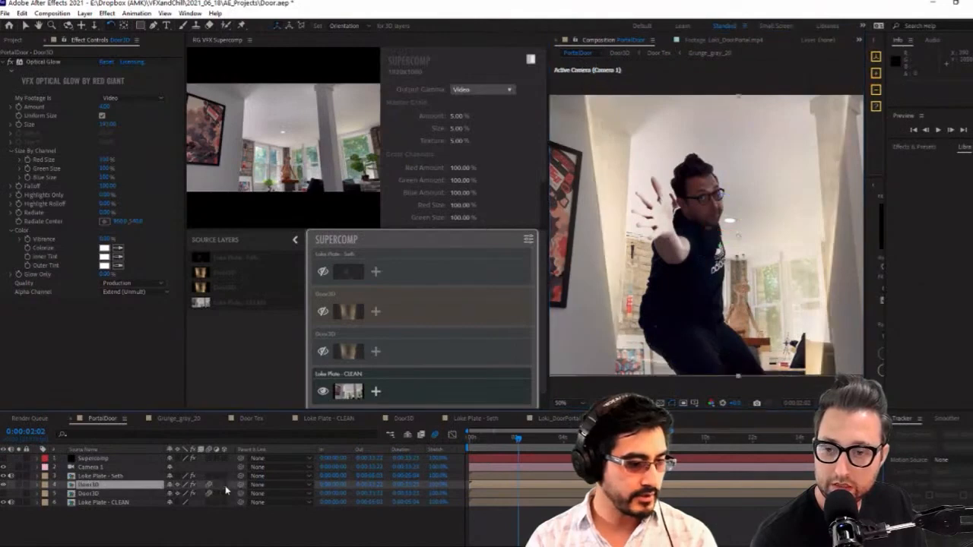
Orbit Camera 1 in PortalDoor to straighten the door around the actor, and show the lower Door3D layer again
{"action": "left_click", "coordinate": [90, 467]}
{"action": "key", "text": "c"}
{"action": "key", "text": "c"}
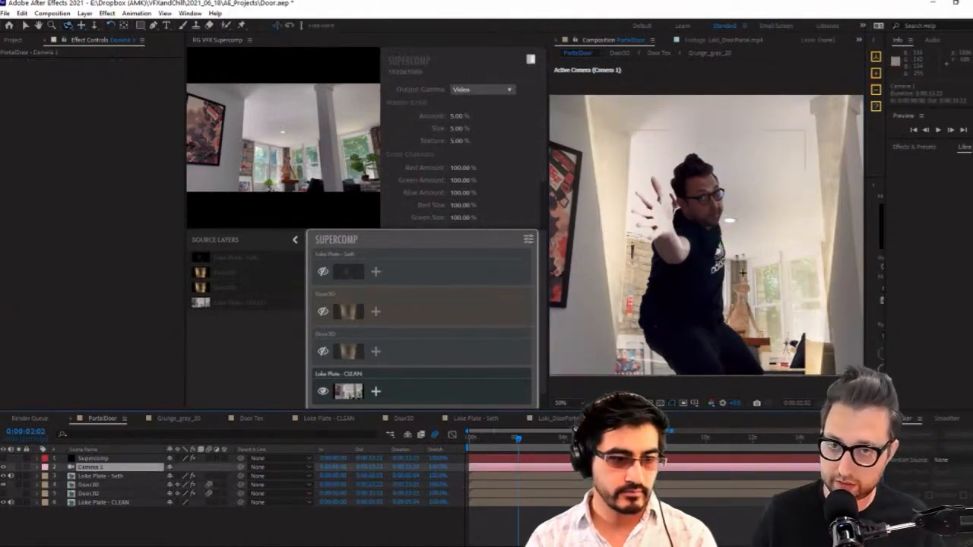
{"action": "key", "text": "c"}
{"action": "key", "text": "c"}
{"action": "key", "text": "c"}
{"action": "left_click_drag", "start_coordinate": [743, 272], "coordinate": [750, 227]}
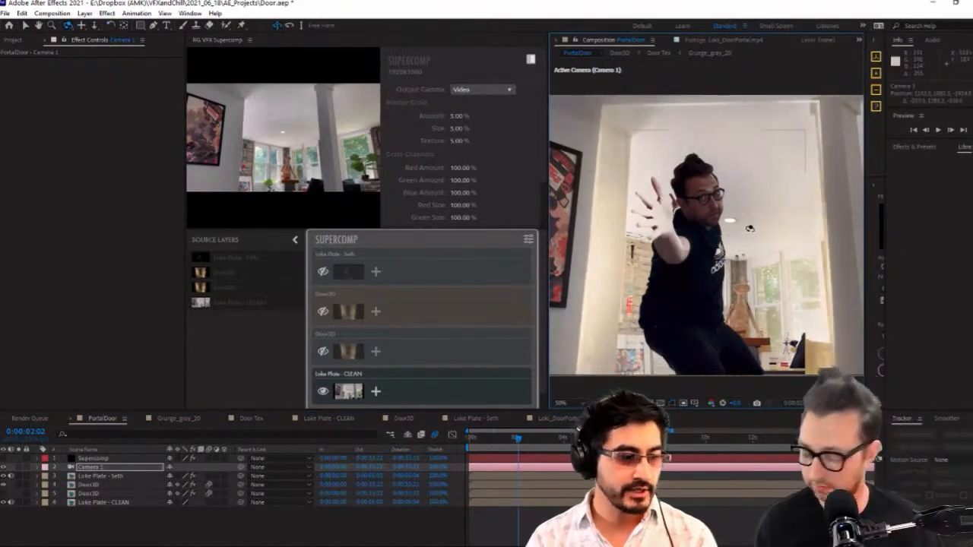
{"action": "left_click", "coordinate": [4, 493]}
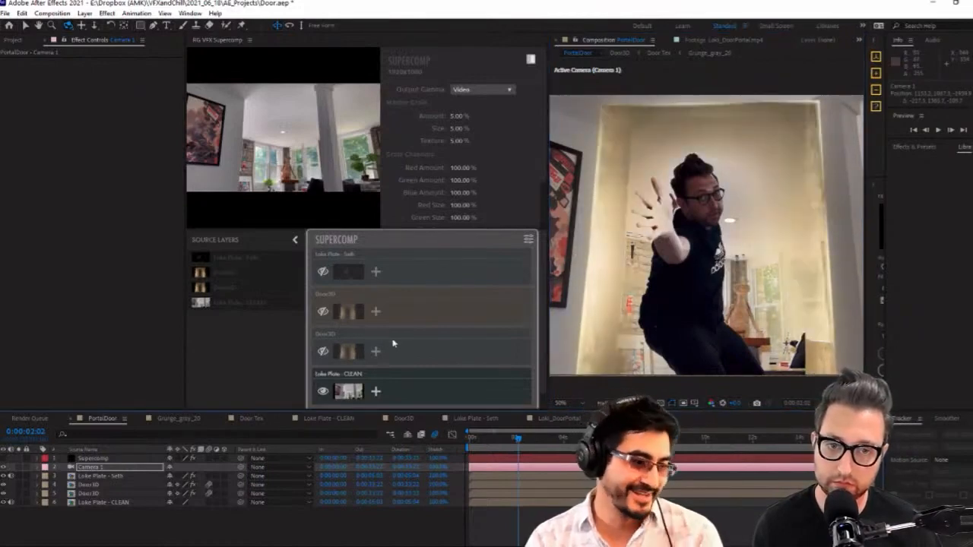
Show the lower Door3D layer in Supercomp with Blur Behind at Amount 125.20% and Size 108.80, and turn on the Supercomp layer
{"action": "left_click", "coordinate": [314, 348]}
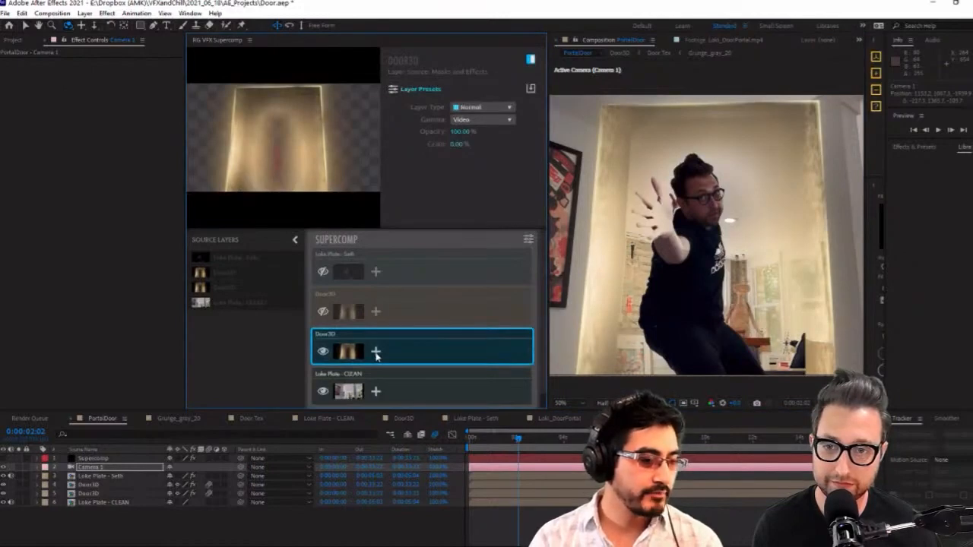
{"action": "left_click", "coordinate": [375, 353]}
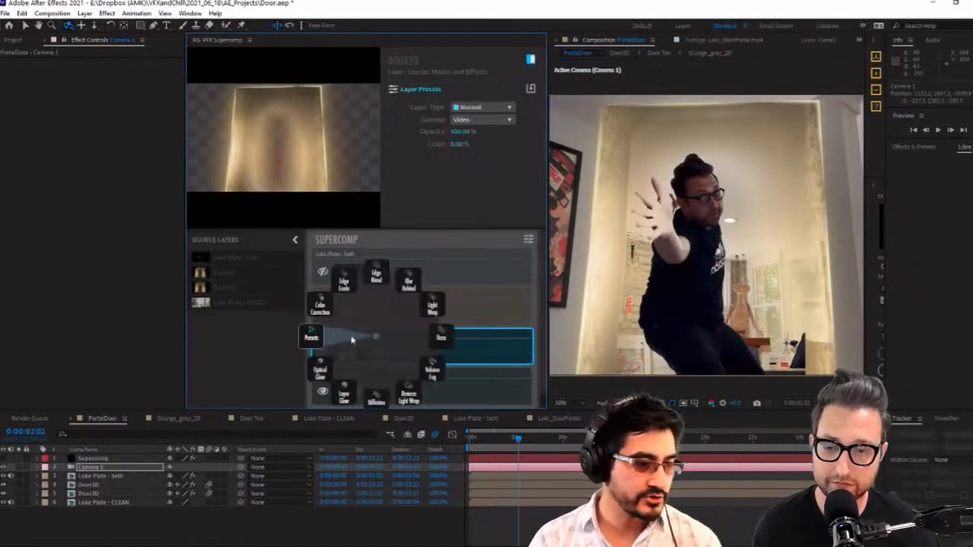
{"action": "left_click", "coordinate": [408, 281]}
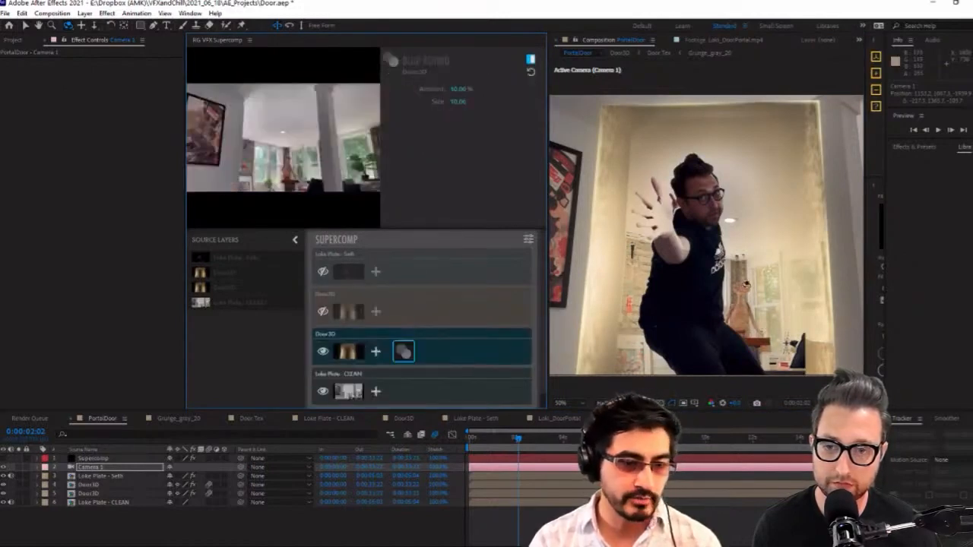
{"action": "left_click_drag", "start_coordinate": [457, 89], "coordinate": [471, 88]}
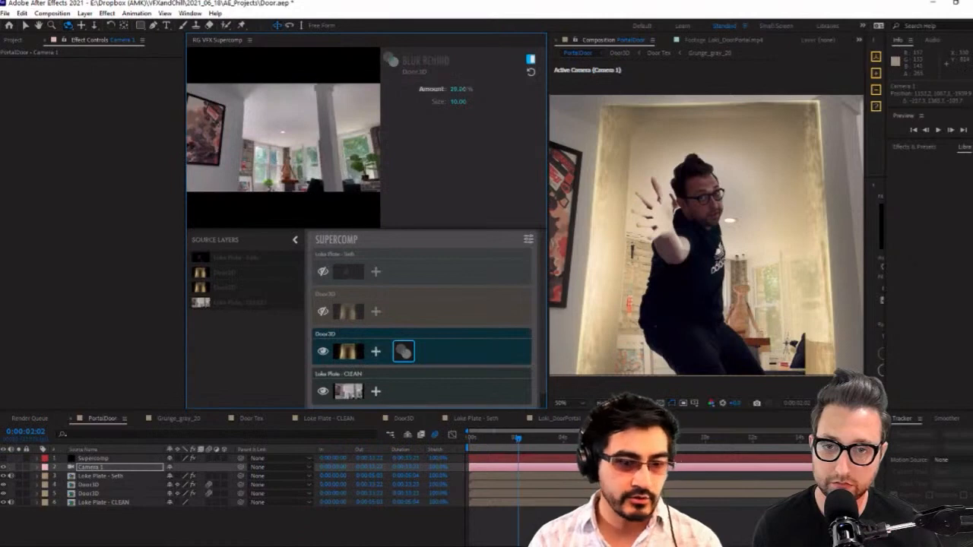
{"action": "left_click_drag", "start_coordinate": [542, 89], "coordinate": [548, 89]}
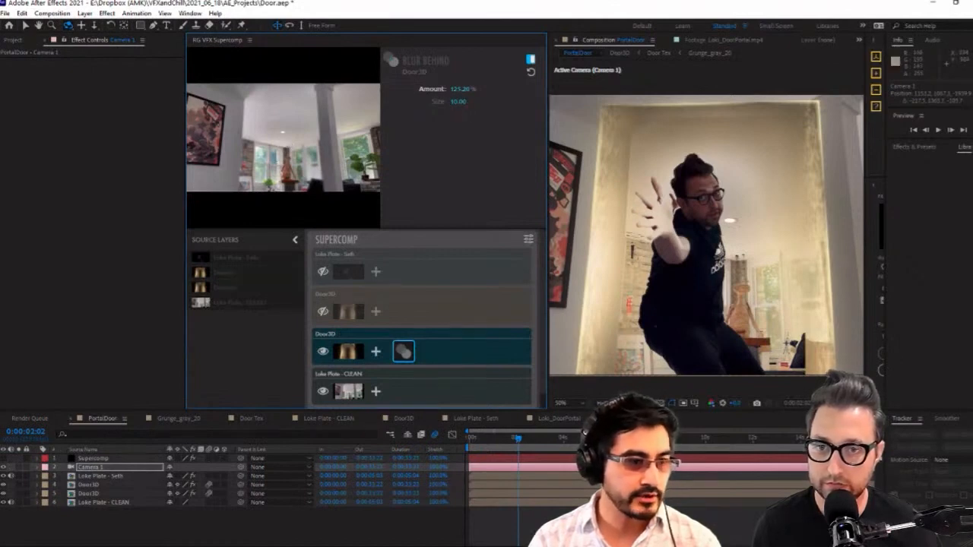
{"action": "left_click_drag", "start_coordinate": [457, 101], "coordinate": [543, 101]}
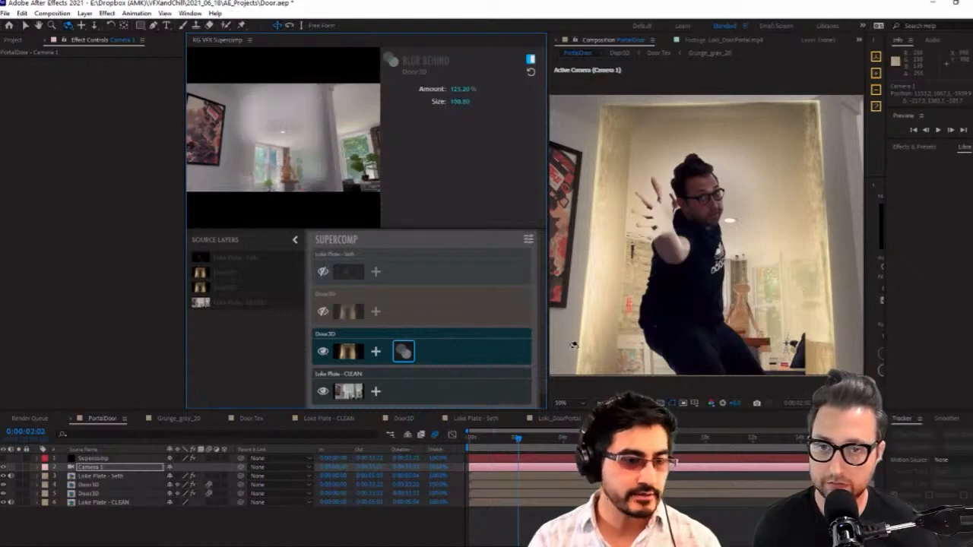
{"action": "left_click", "coordinate": [3, 458]}
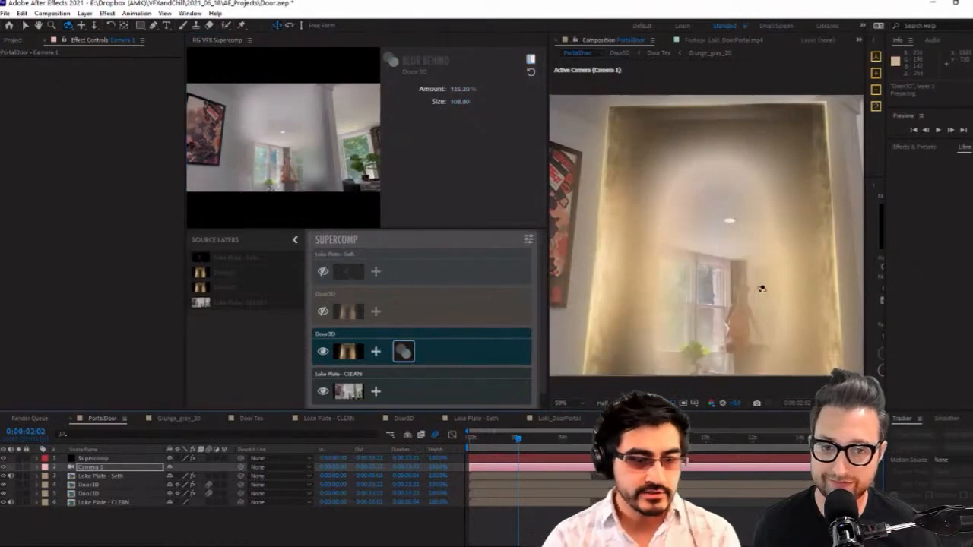
Duplicate the Door3D composition in the project and open the copy
{"action": "left_click", "coordinate": [107, 494]}
{"action": "left_click_drag", "start_coordinate": [109, 496], "coordinate": [112, 485]}
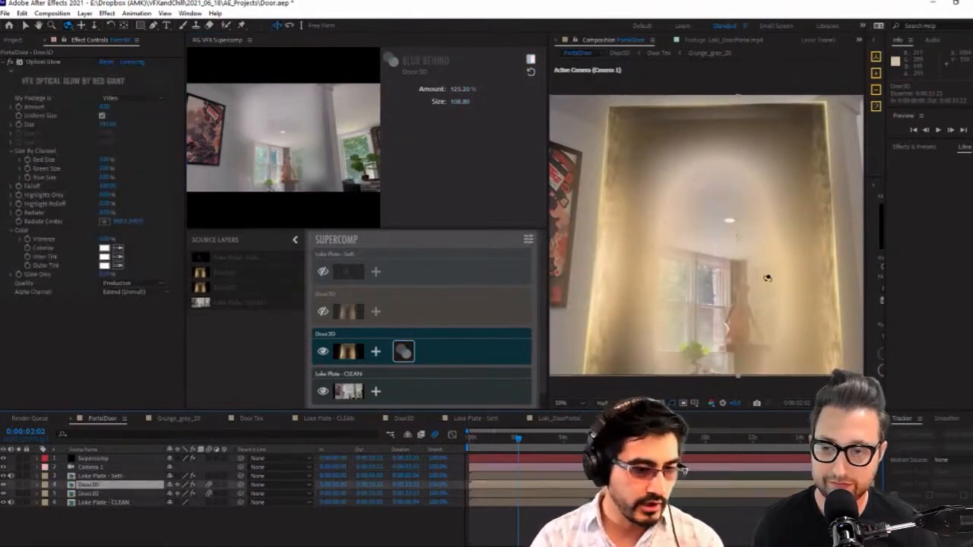
{"action": "left_click", "coordinate": [90, 495]}
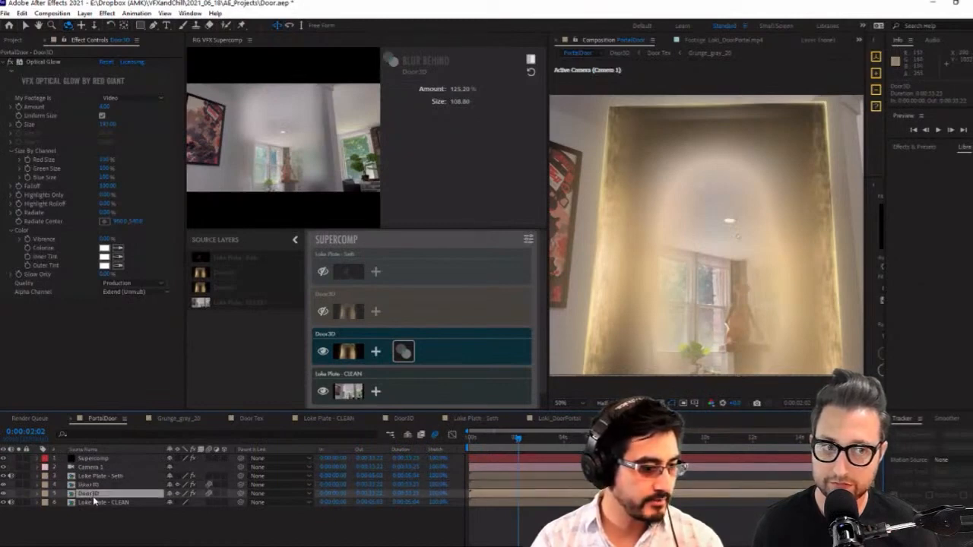
{"action": "left_click", "coordinate": [4, 39]}
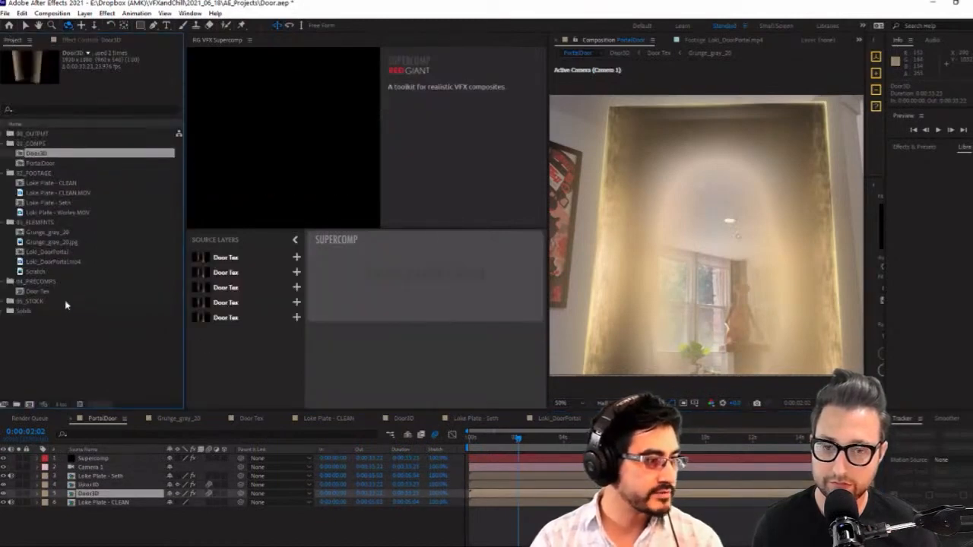
{"action": "left_click", "coordinate": [65, 302]}
{"action": "left_click", "coordinate": [43, 145]}
{"action": "left_click", "coordinate": [42, 154]}
{"action": "key", "text": "ctrl+d"}
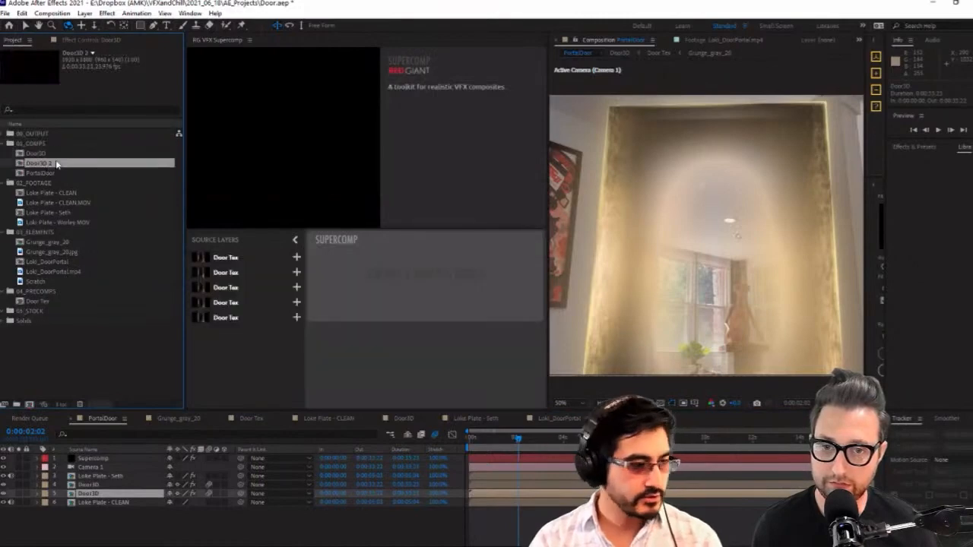
{"action": "double_click", "coordinate": [36, 165]}
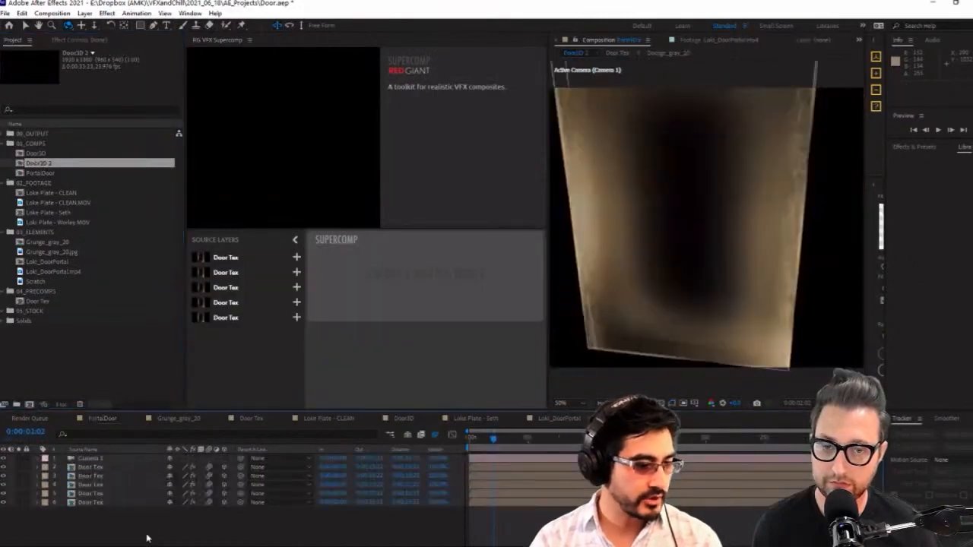
Add the Curves effect to the uppermost Door Tex layer in the Door3D 2 composition
{"action": "left_click", "coordinate": [115, 496]}
{"action": "left_click", "coordinate": [115, 503]}
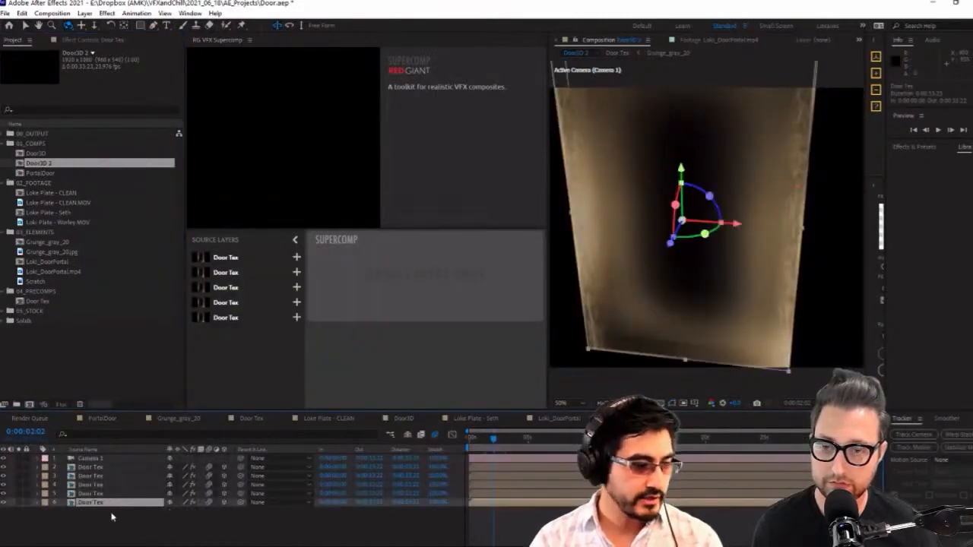
{"action": "left_click", "coordinate": [115, 468]}
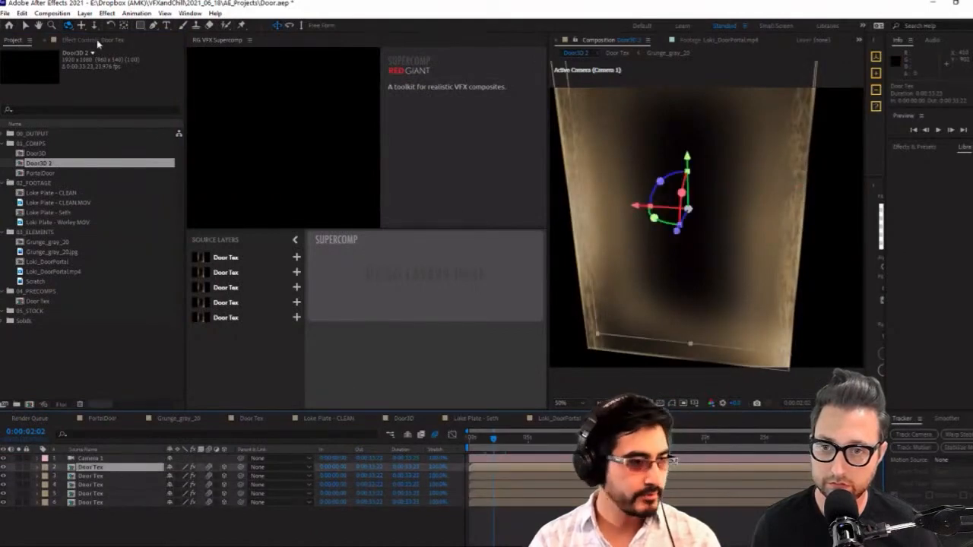
{"action": "left_click", "coordinate": [98, 41]}
{"action": "right_click", "coordinate": [71, 141]}
{"action": "right_click", "coordinate": [26, 323]}
{"action": "left_click", "coordinate": [19, 310]}
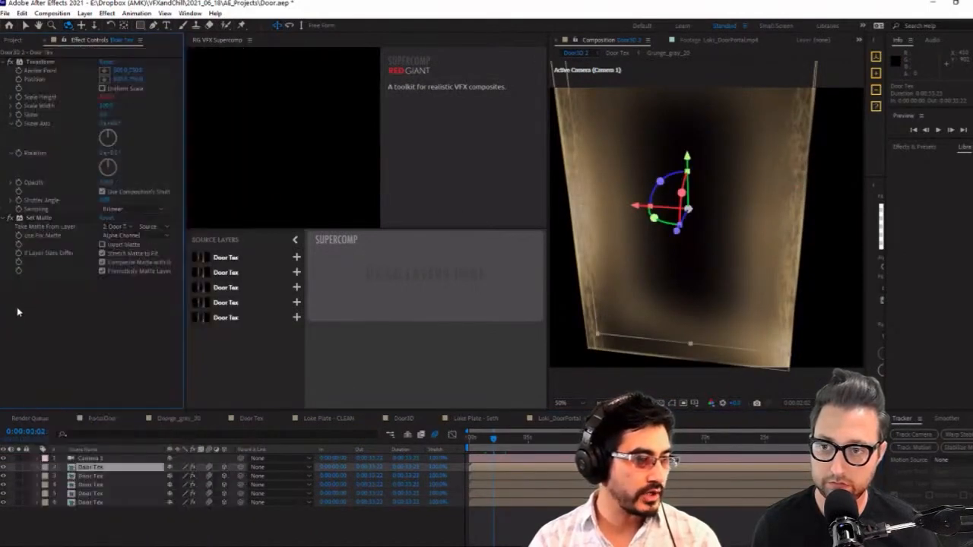
{"action": "right_click", "coordinate": [64, 295]}
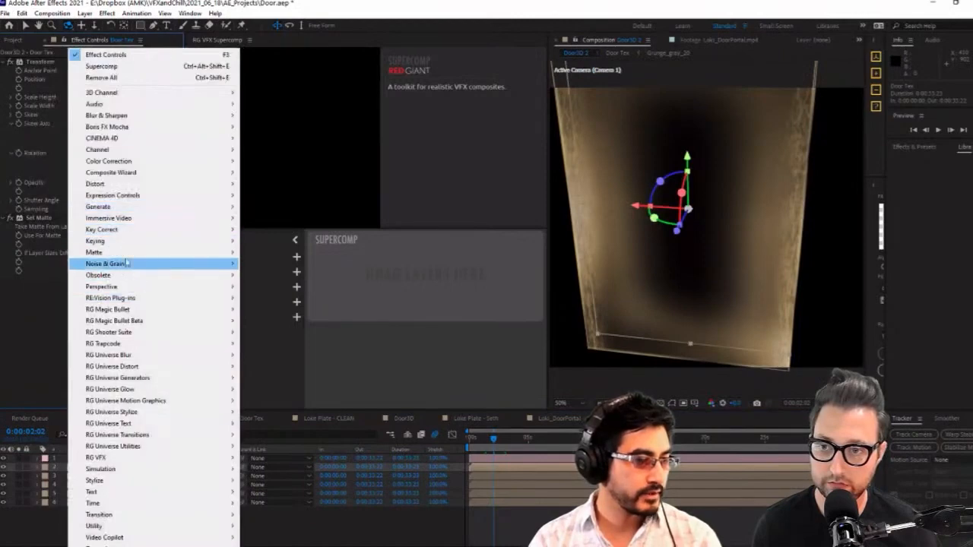
{"action": "mouse_move", "coordinate": [157, 169]}
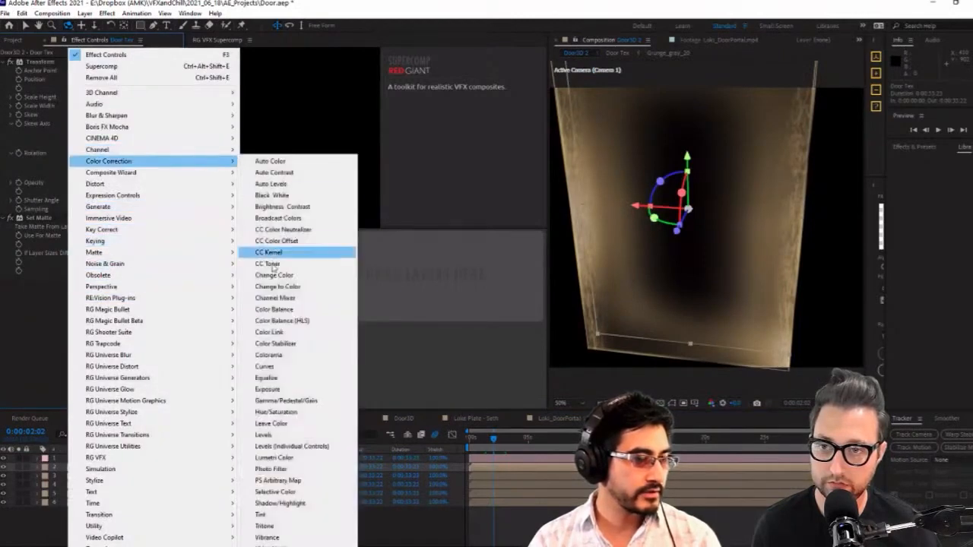
{"action": "left_click", "coordinate": [275, 369]}
Raise the low end of the Curves effect's Alpha channel to fill in the door's back panel, and undo the extra curve adjustment
{"action": "left_click", "coordinate": [121, 212]}
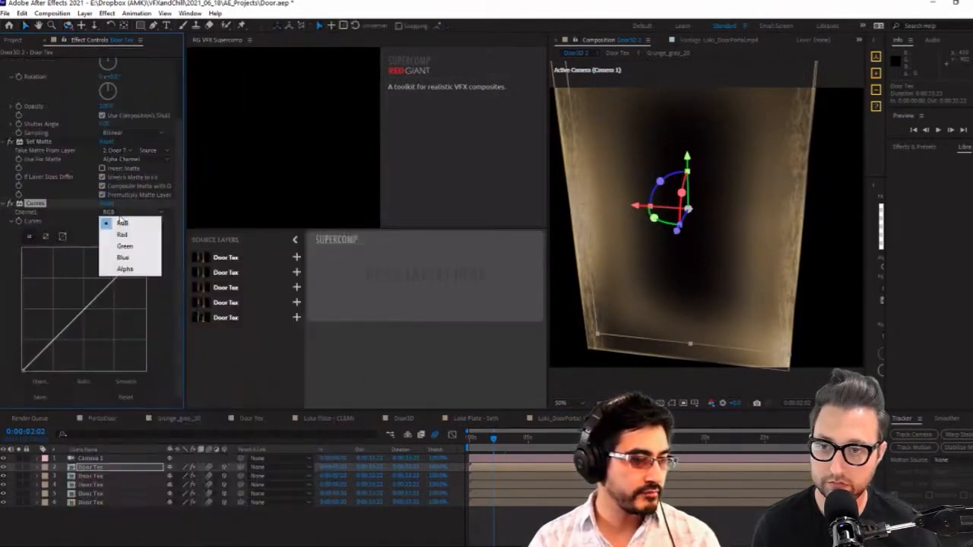
{"action": "left_click", "coordinate": [121, 270]}
{"action": "left_click_drag", "start_coordinate": [85, 316], "coordinate": [22, 269]}
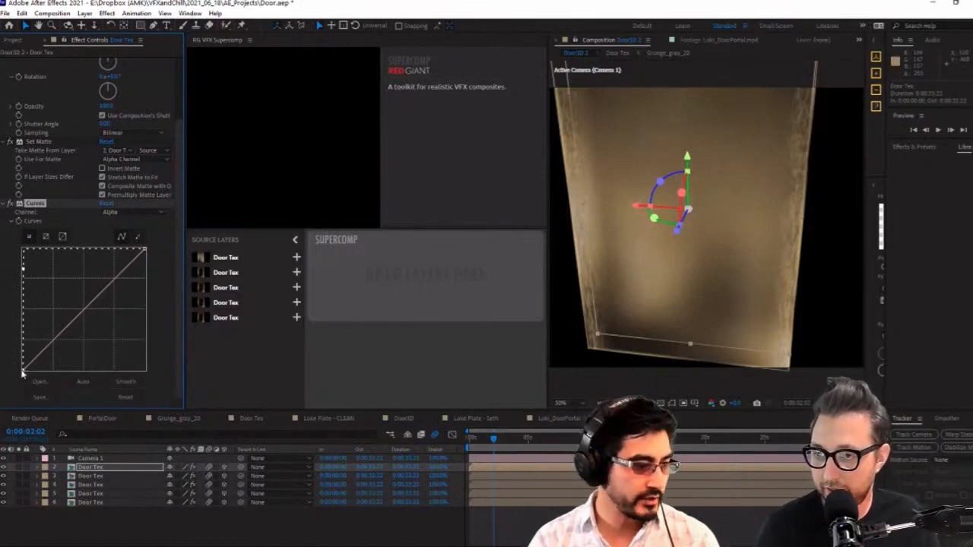
{"action": "left_click_drag", "start_coordinate": [23, 371], "coordinate": [2, 229]}
{"action": "key", "text": "ctrl+z"}
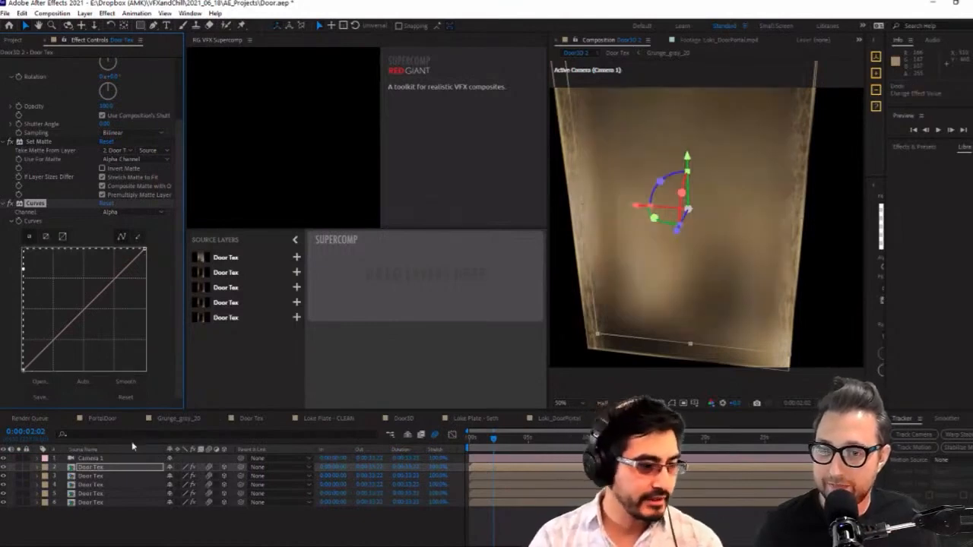
Rename the Door3D 2 composition as Door3D with BACK and replace the source of PortalDoor's lower Door3D layer with it
{"action": "left_click", "coordinate": [106, 419]}
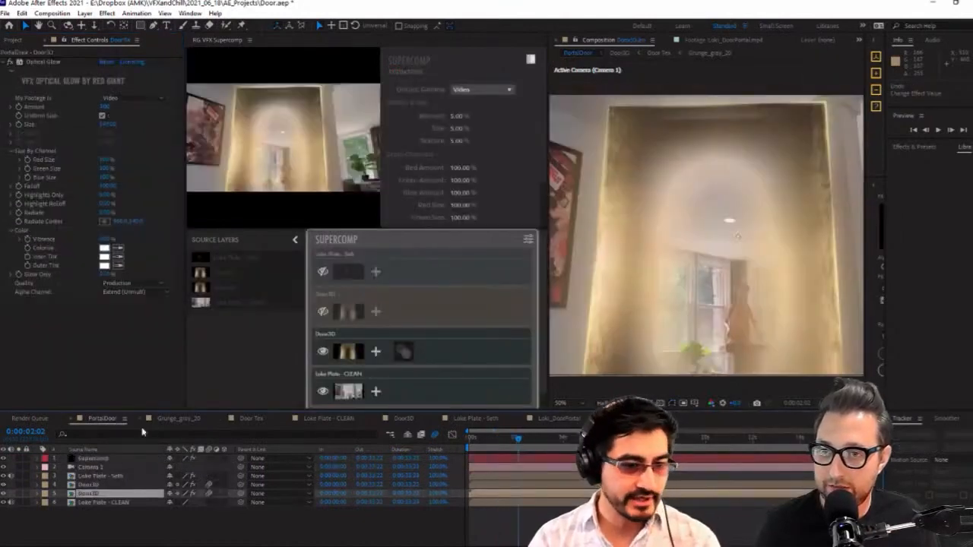
{"action": "left_click", "coordinate": [12, 40]}
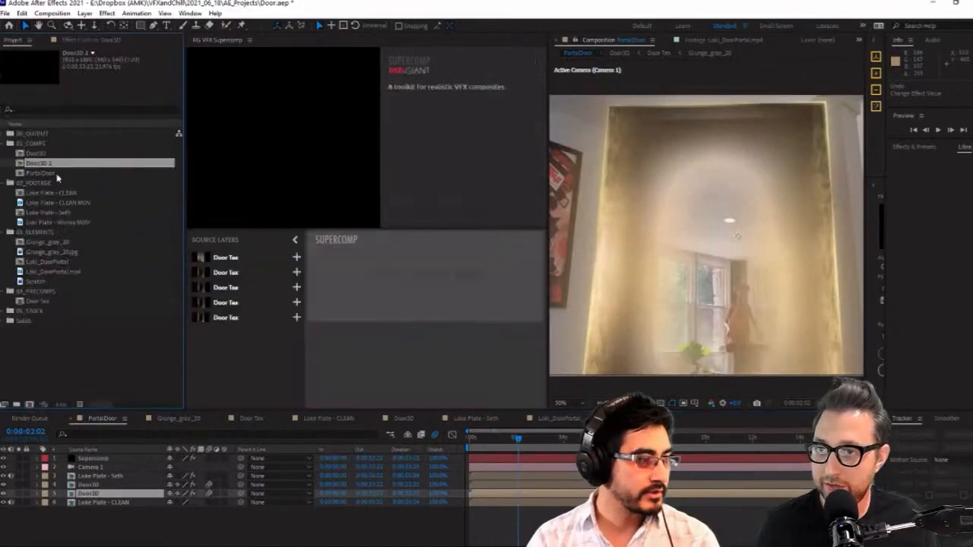
{"action": "key", "text": "Return"}
{"action": "left_click", "coordinate": [59, 163]}
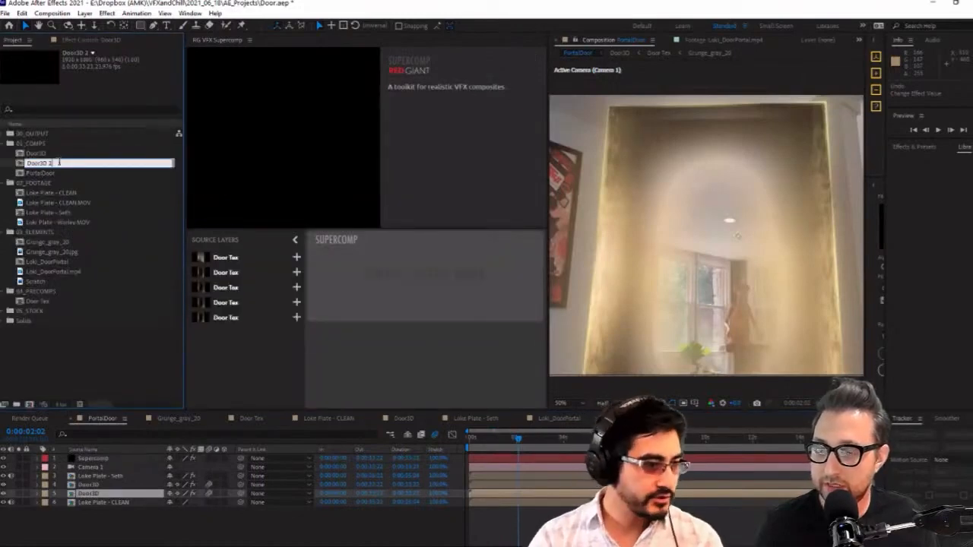
{"action": "key", "text": "BackSpace"}
{"action": "type", "text": "aith BACK"}
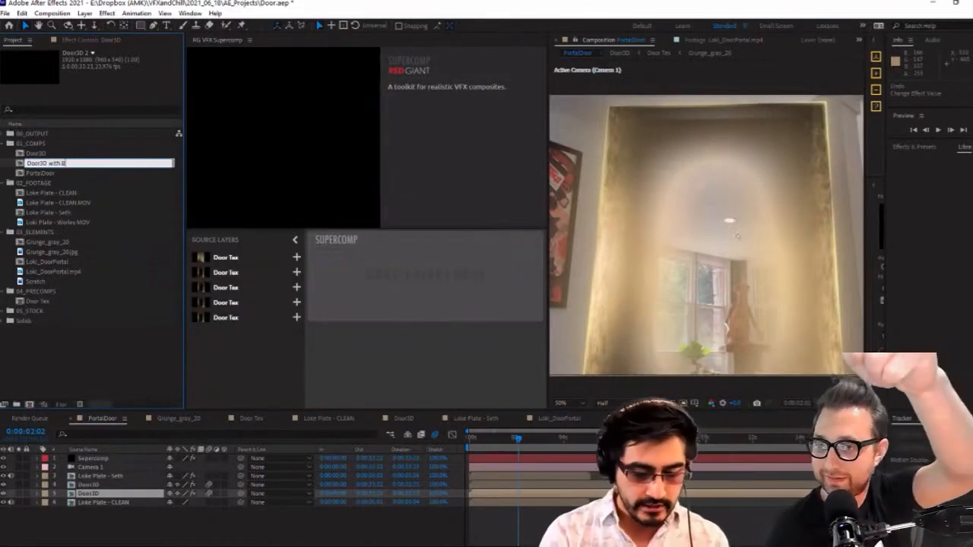
{"action": "key", "text": "Return"}
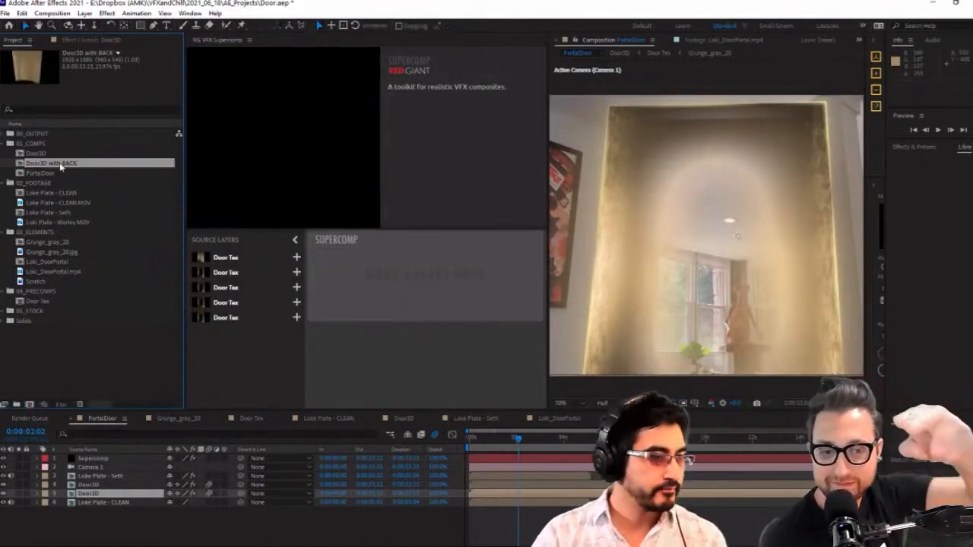
{"action": "left_click", "coordinate": [102, 495]}
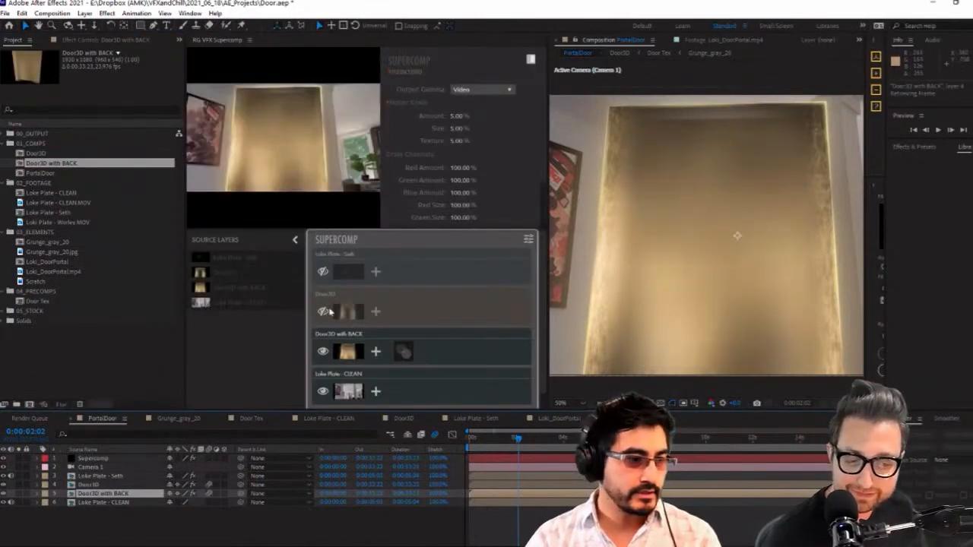
Try the Additive layer type for the Door3D with BACK layer in Supercomp
{"action": "left_click", "coordinate": [372, 357]}
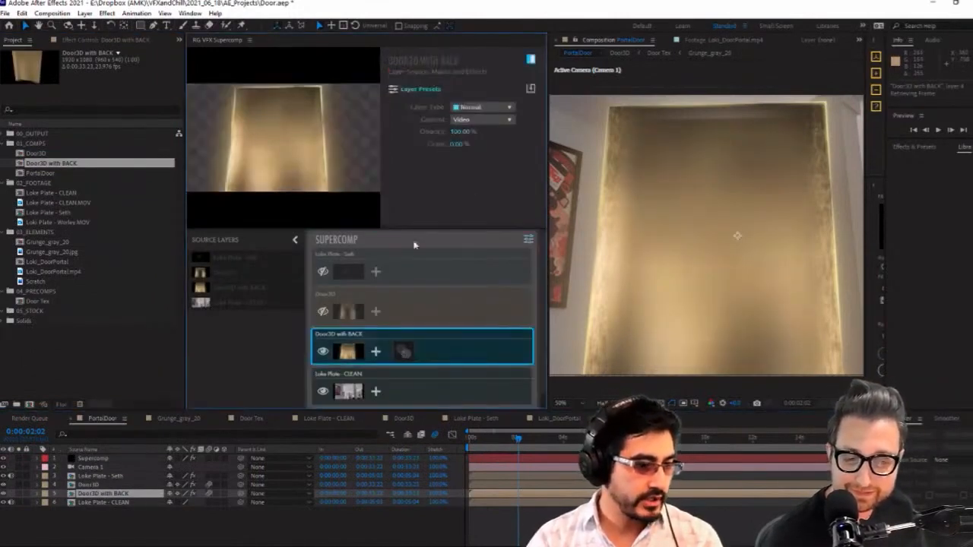
{"action": "left_click", "coordinate": [403, 352]}
{"action": "left_click", "coordinate": [375, 353]}
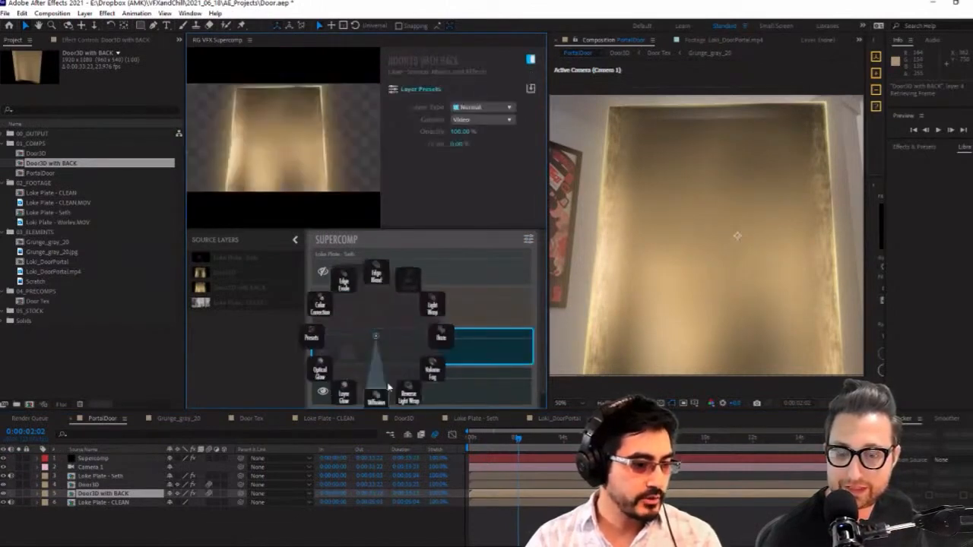
{"action": "left_click", "coordinate": [487, 352]}
{"action": "left_click", "coordinate": [489, 109]}
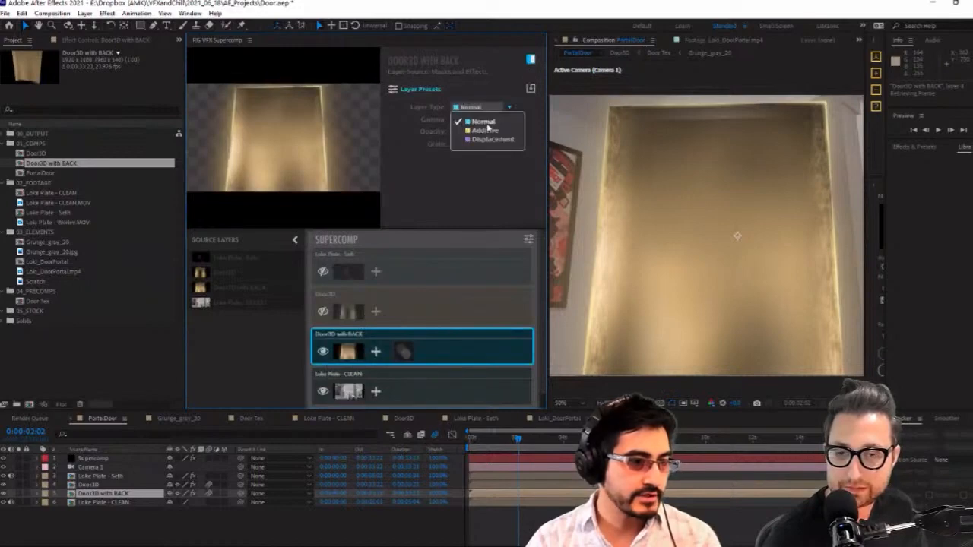
{"action": "left_click", "coordinate": [486, 131]}
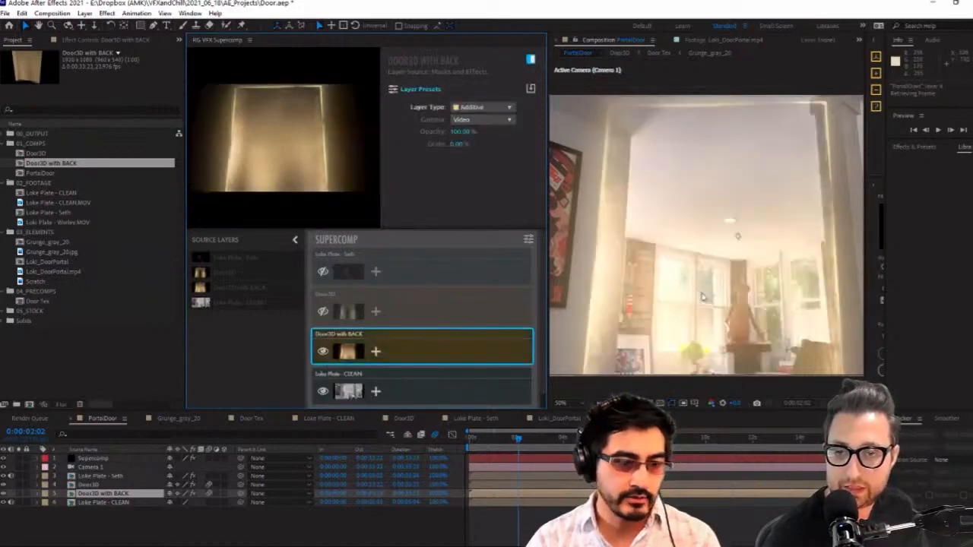
Try Heat Blur on the Door3D with BACK layer with Spread Chroma at 100%, then undo back to the Normal layer type with its previous effect
{"action": "left_click", "coordinate": [375, 351]}
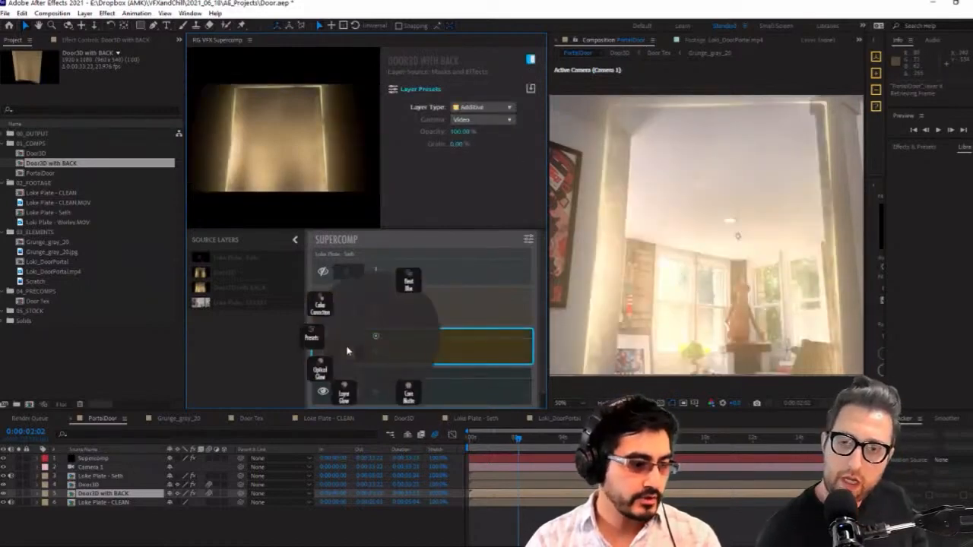
{"action": "left_click", "coordinate": [387, 320]}
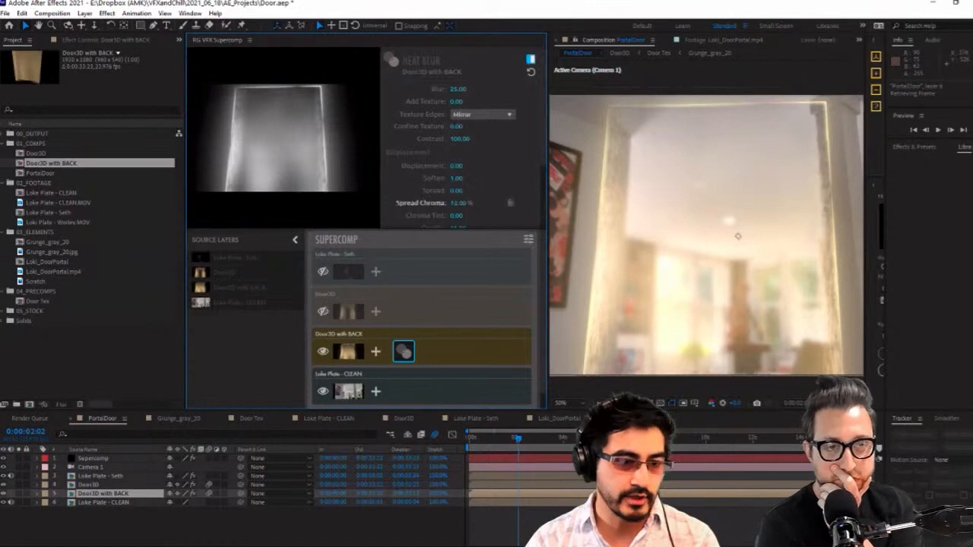
{"action": "left_click_drag", "start_coordinate": [459, 203], "coordinate": [480, 203]}
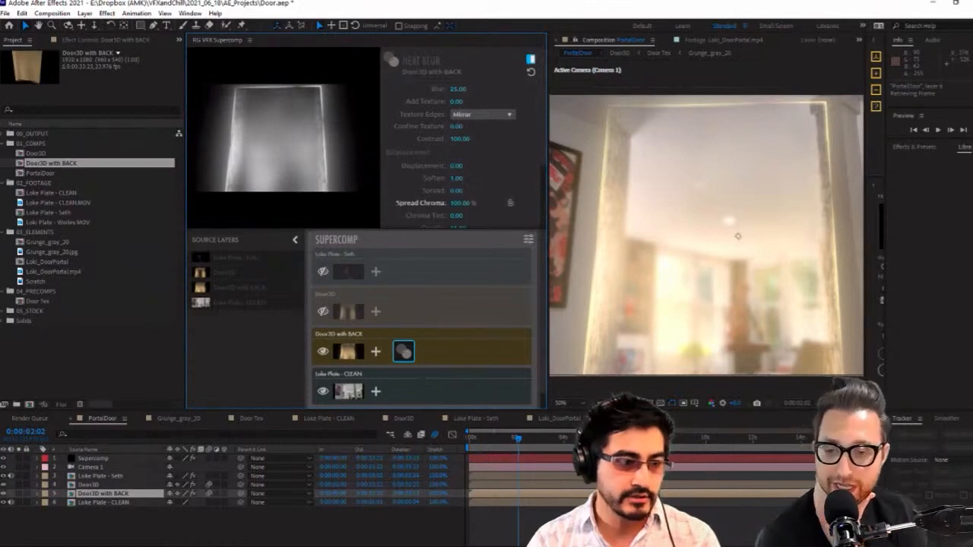
{"action": "key", "text": "Delete"}
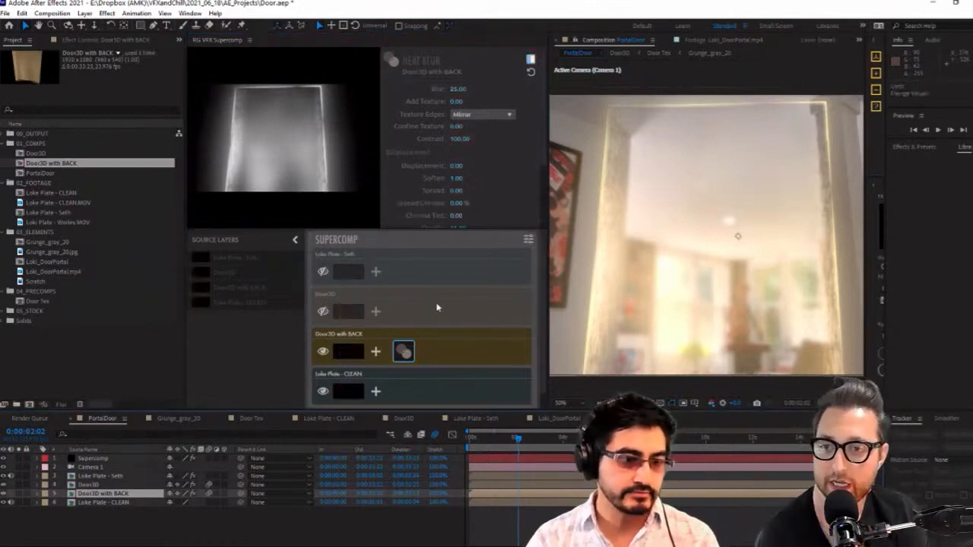
{"action": "key", "text": "ctrl+z"}
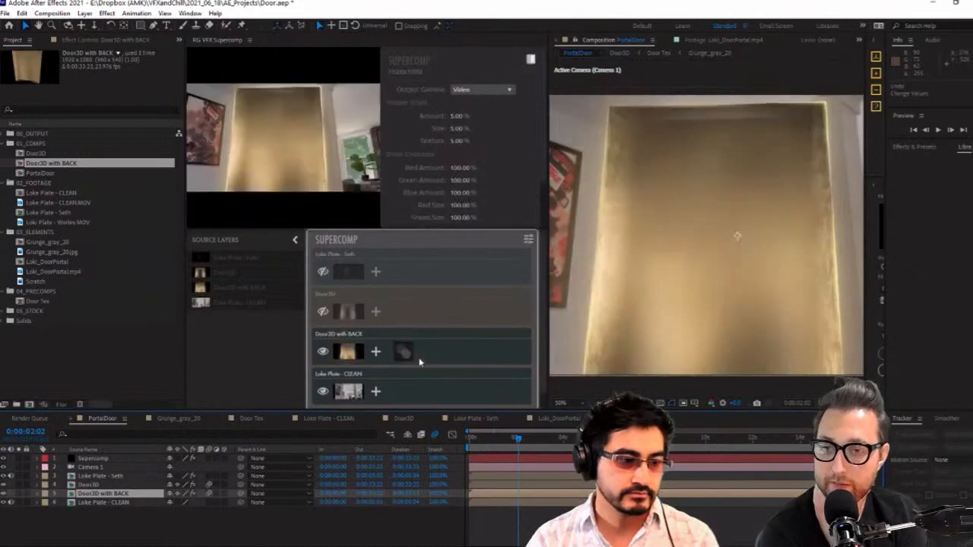
Hide the Supercomp and Door3D layers in PortalDoor, keeping the Door3D with BACK layer shown and selected
{"action": "left_click", "coordinate": [3, 460]}
{"action": "left_click", "coordinate": [3, 459]}
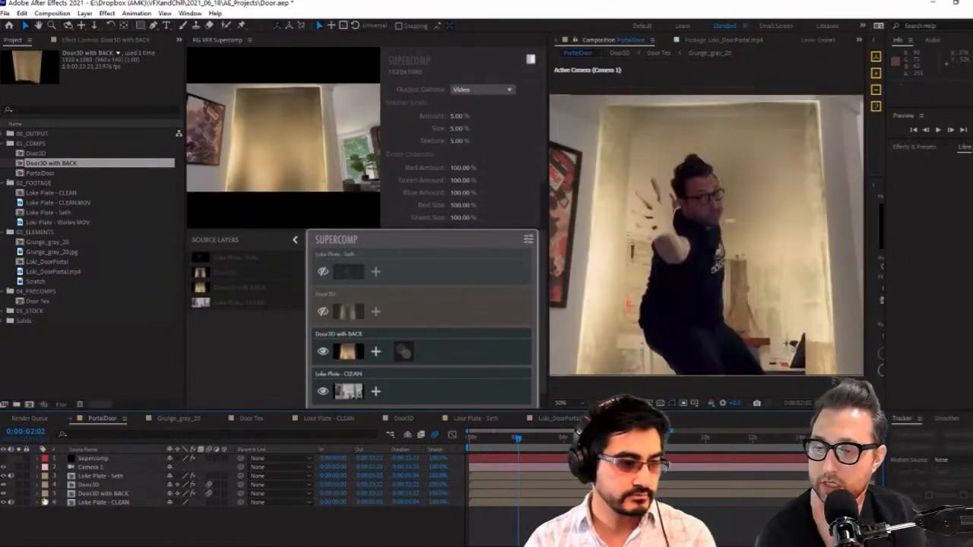
{"action": "left_click", "coordinate": [3, 493]}
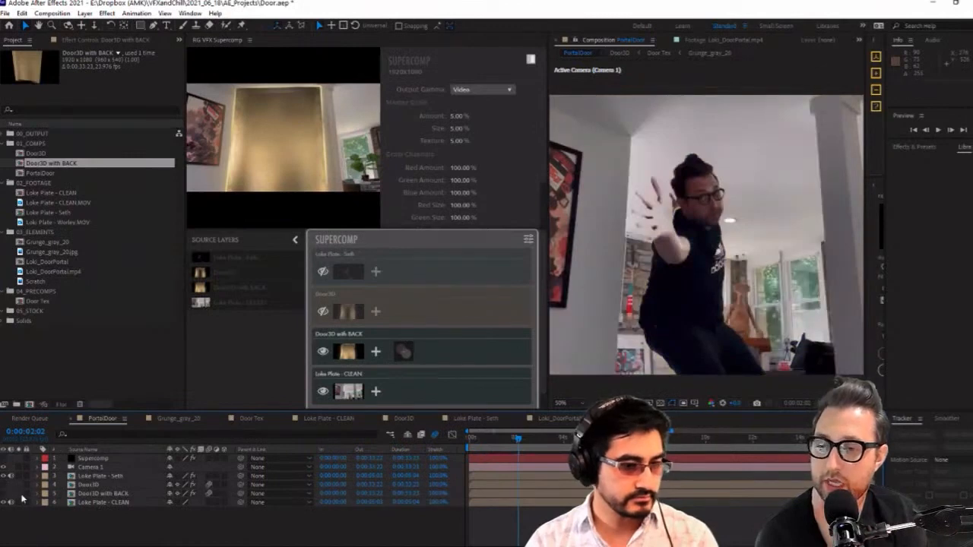
{"action": "left_click", "coordinate": [3, 493]}
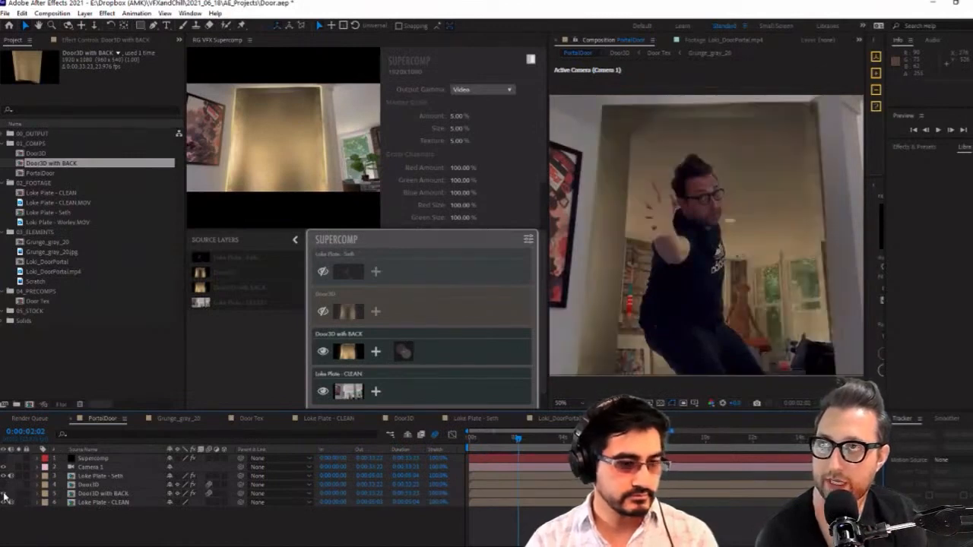
{"action": "left_click", "coordinate": [98, 494]}
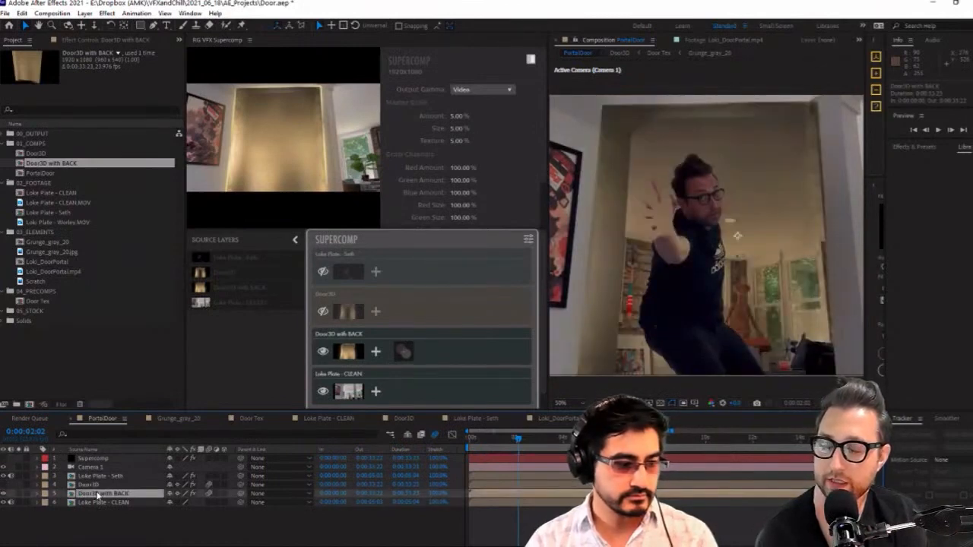
Duplicate the Loke Plate - CLEAN layer and show the blending mode and track matte settings of the layers
{"action": "left_click", "coordinate": [148, 503]}
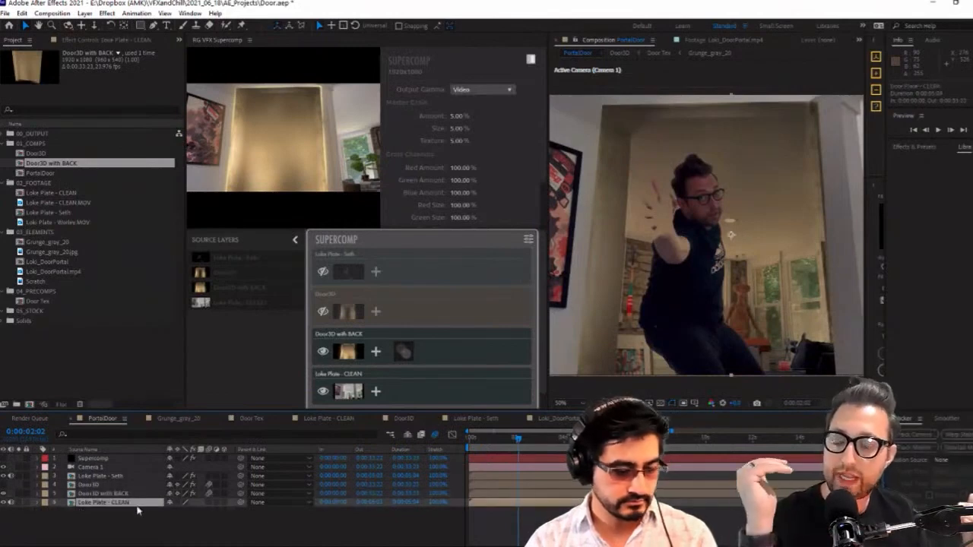
{"action": "key", "text": "ctrl+d"}
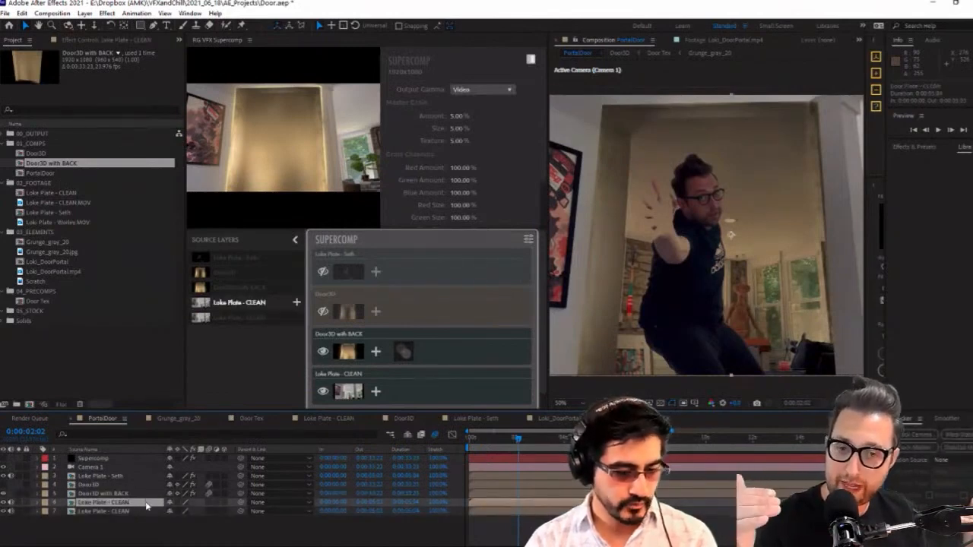
{"action": "key", "text": "F4"}
Try an Alpha Matte from Door3D with BACK on the duplicated clean plate, check it soloed, then undo the track matte
{"action": "left_click", "coordinate": [225, 503]}
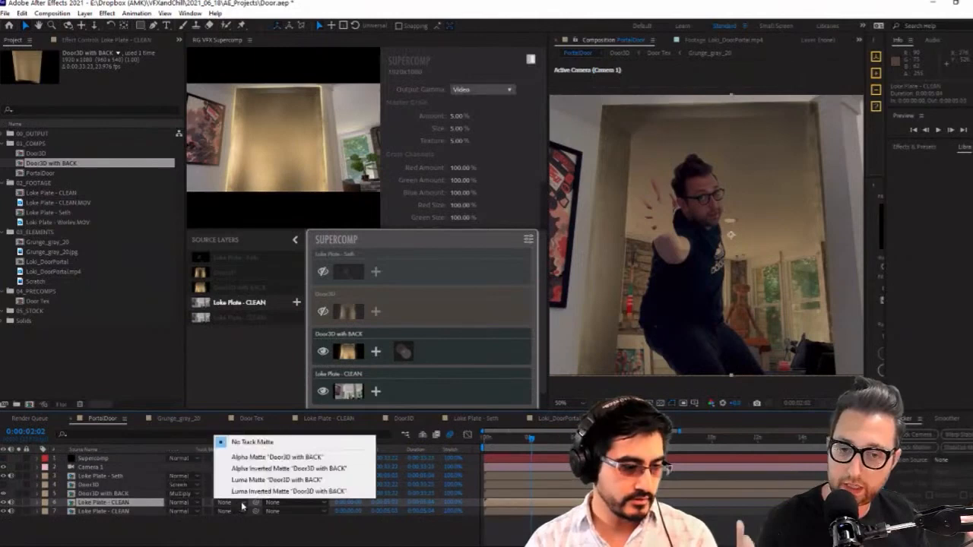
{"action": "left_click", "coordinate": [306, 459]}
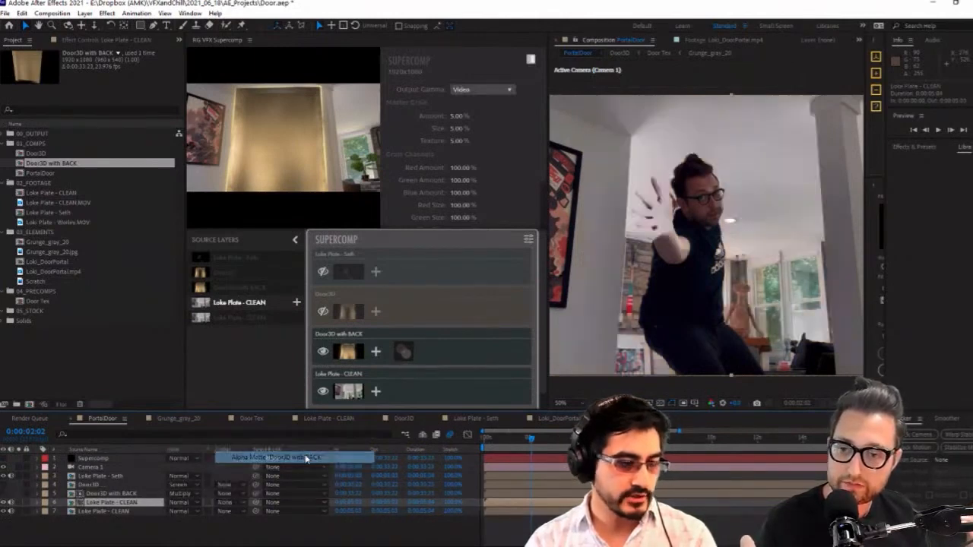
{"action": "left_click", "coordinate": [20, 507]}
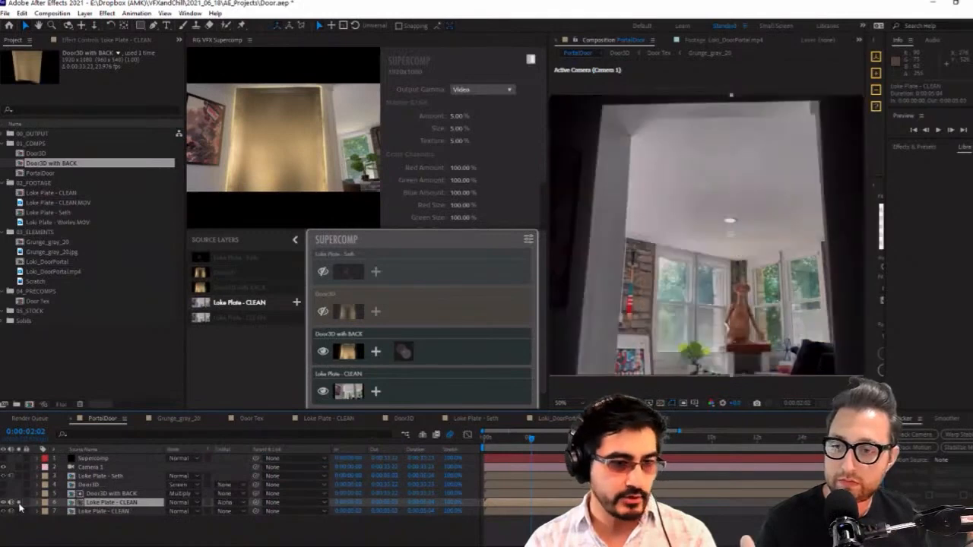
{"action": "left_click", "coordinate": [242, 503]}
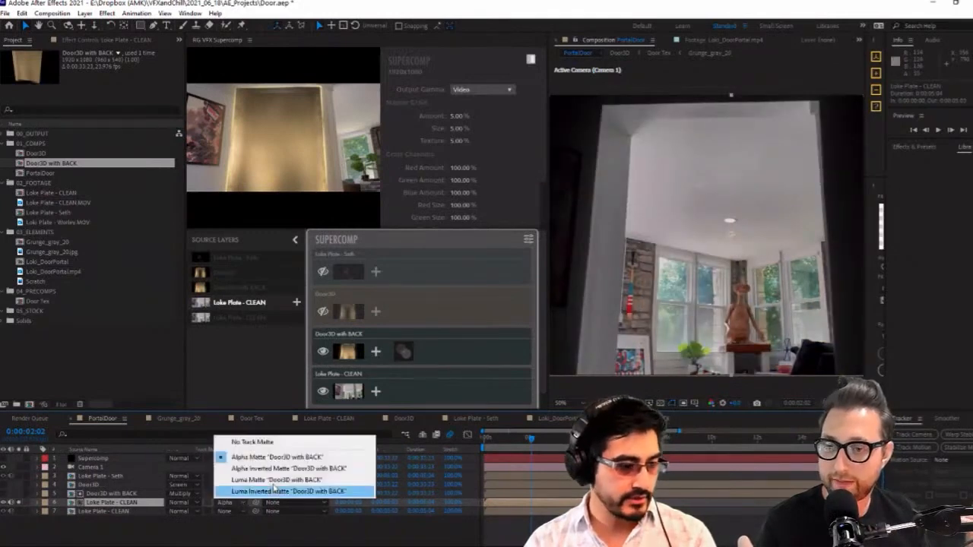
{"action": "left_click", "coordinate": [230, 514]}
{"action": "left_click", "coordinate": [154, 507]}
{"action": "key", "text": "ctrl+z"}
{"action": "key", "text": "ctrl+z"}
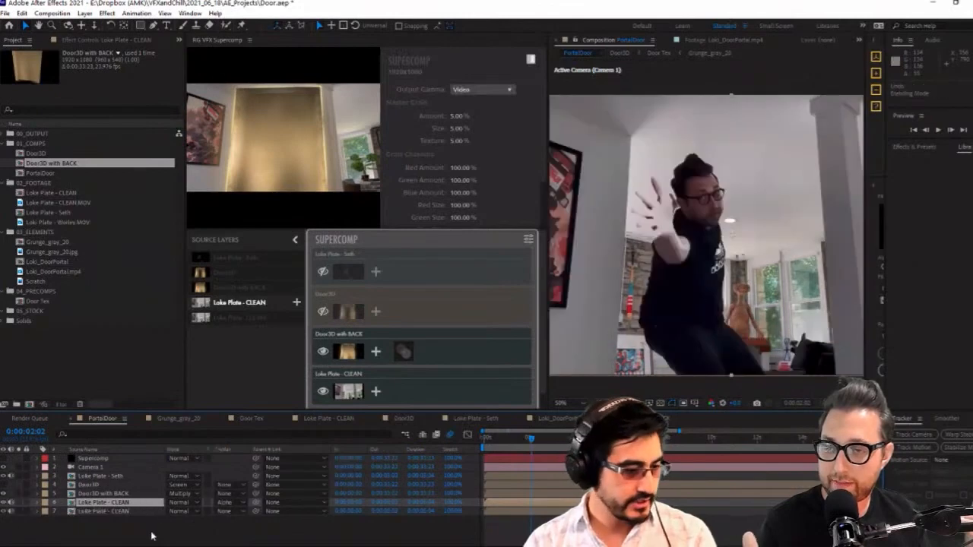
{"action": "key", "text": "ctrl+z"}
Apply Set Matte to the duplicated Loke Plate - CLEAN layer, taking the matte from Door3D with BACK using Effects & Masks, and solo the layer
{"action": "left_click", "coordinate": [97, 42]}
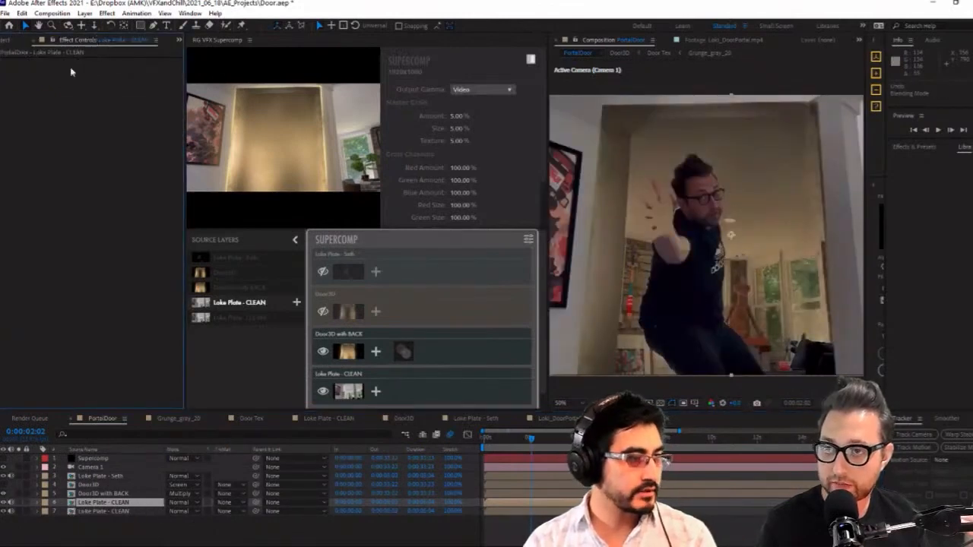
{"action": "key", "text": "ctrl+space"}
{"action": "type", "text": "set"}
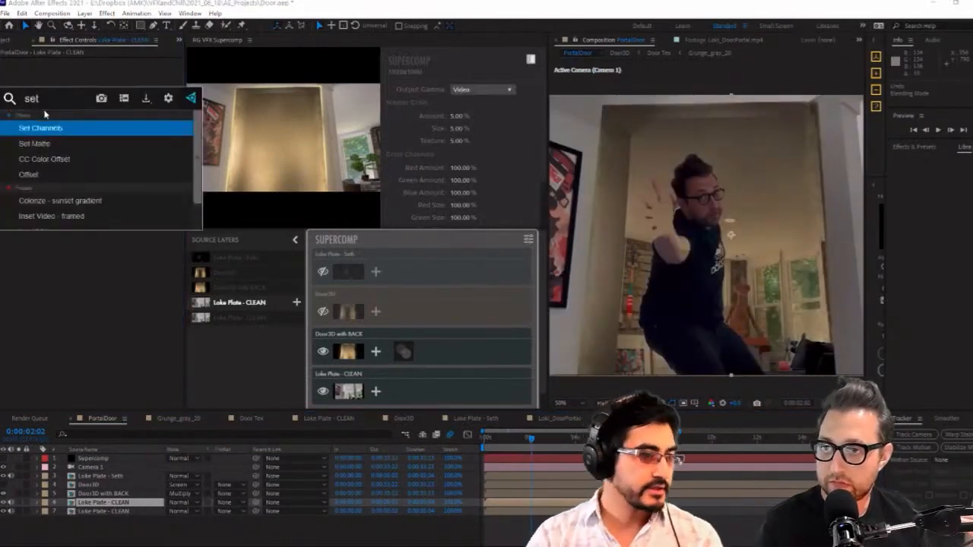
{"action": "left_click", "coordinate": [64, 144]}
{"action": "left_click", "coordinate": [116, 71]}
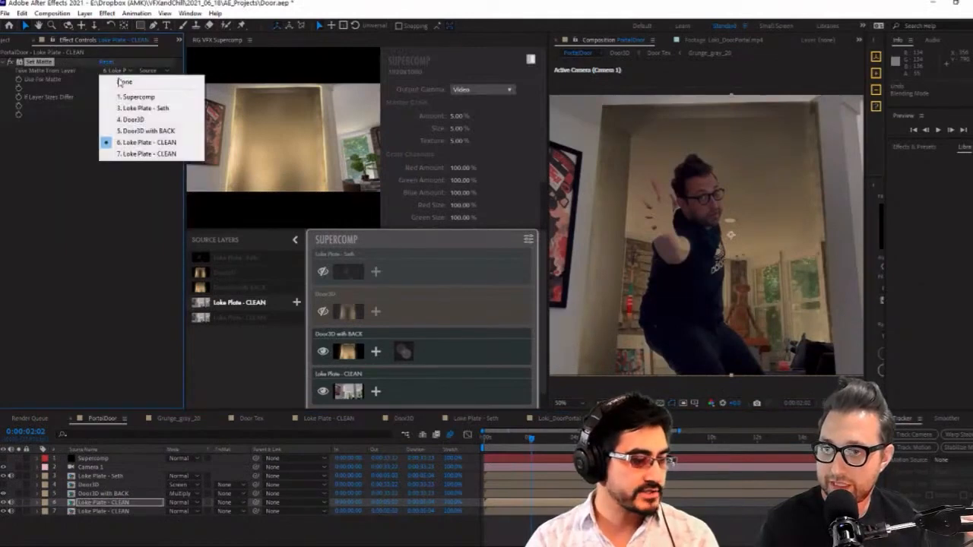
{"action": "left_click", "coordinate": [133, 130]}
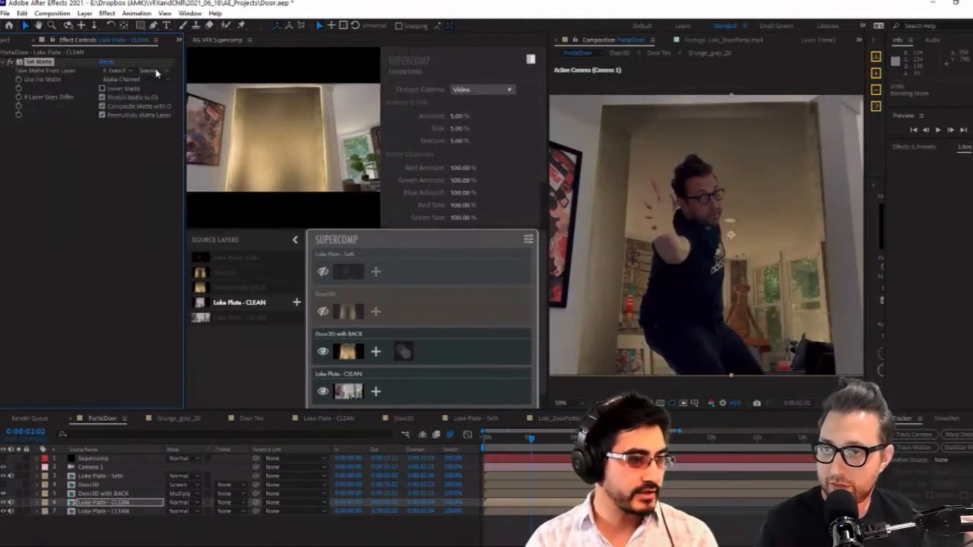
{"action": "left_click", "coordinate": [152, 71]}
{"action": "left_click", "coordinate": [161, 103]}
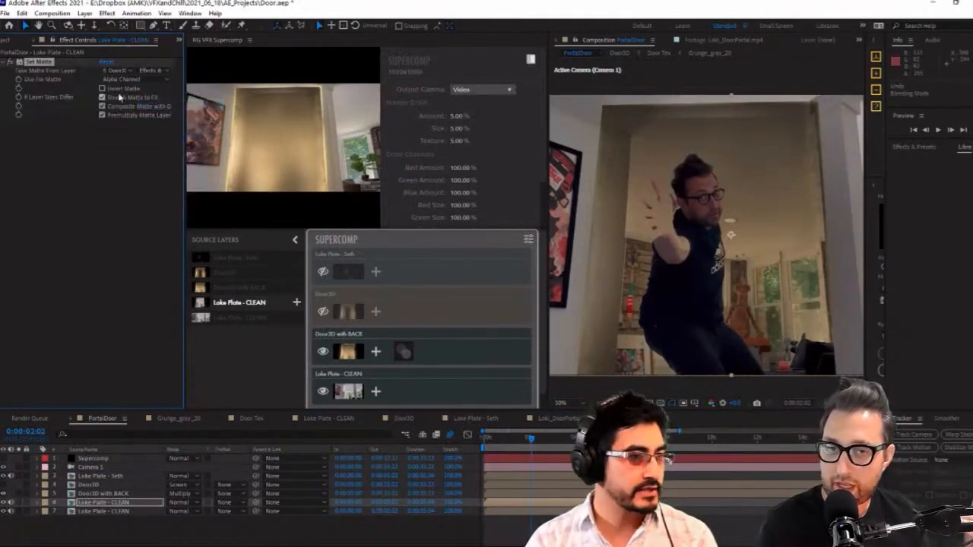
{"action": "left_click", "coordinate": [19, 503]}
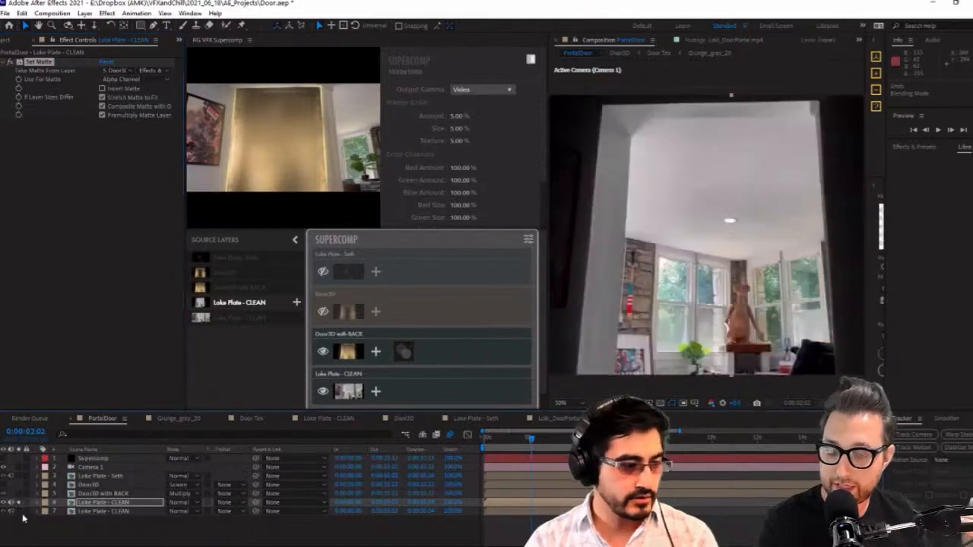
Try a Fast Box Blur placed ahead of Set Matte on the duplicated clean plate with a raised Blur Radius, then delete the blur
{"action": "left_click", "coordinate": [92, 495]}
{"action": "left_click", "coordinate": [92, 503]}
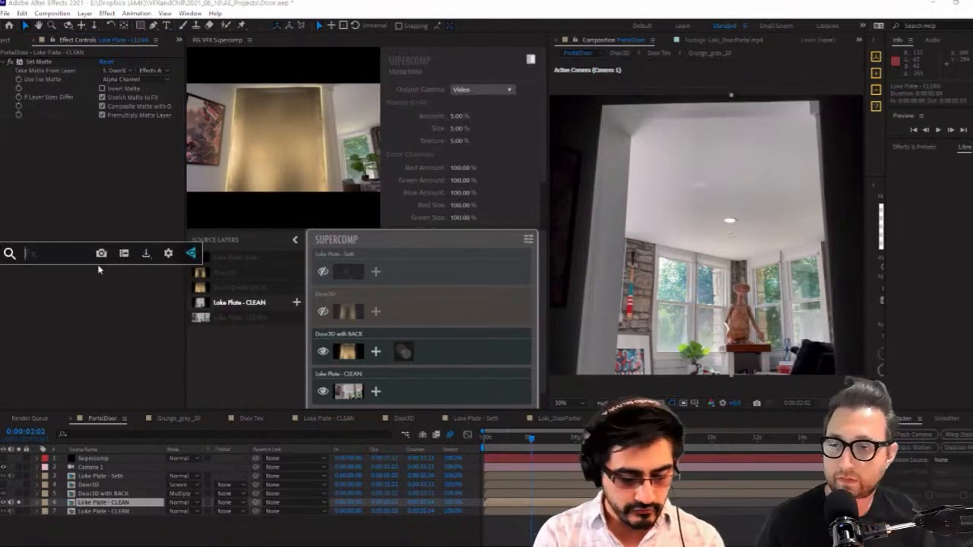
{"action": "type", "text": "fast"}
{"action": "key", "text": "Return"}
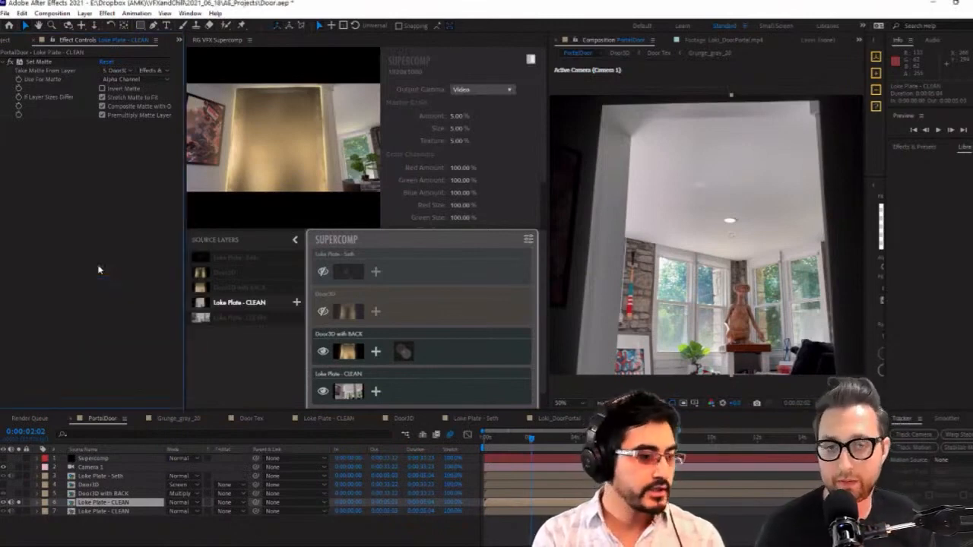
{"action": "left_click_drag", "start_coordinate": [38, 62], "coordinate": [58, 203]}
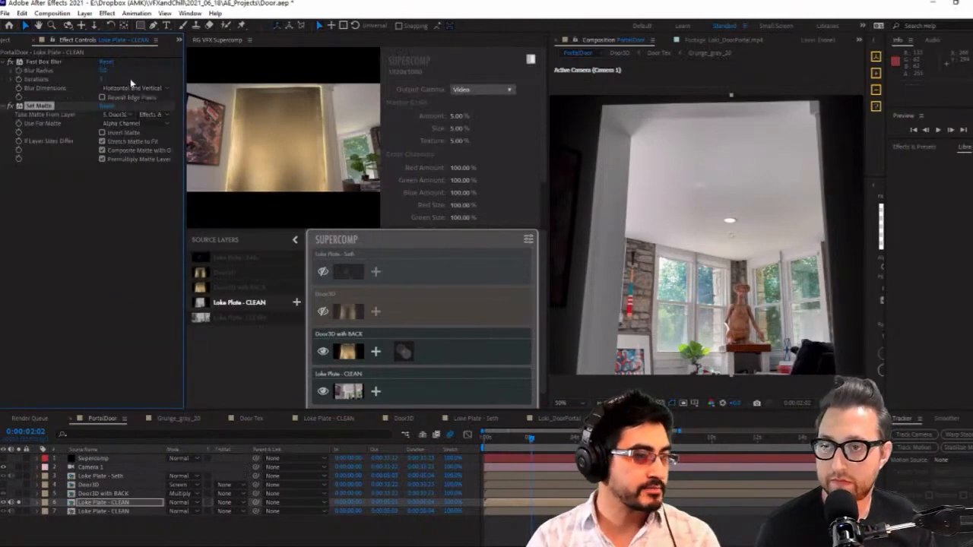
{"action": "left_click_drag", "start_coordinate": [103, 70], "coordinate": [120, 71]}
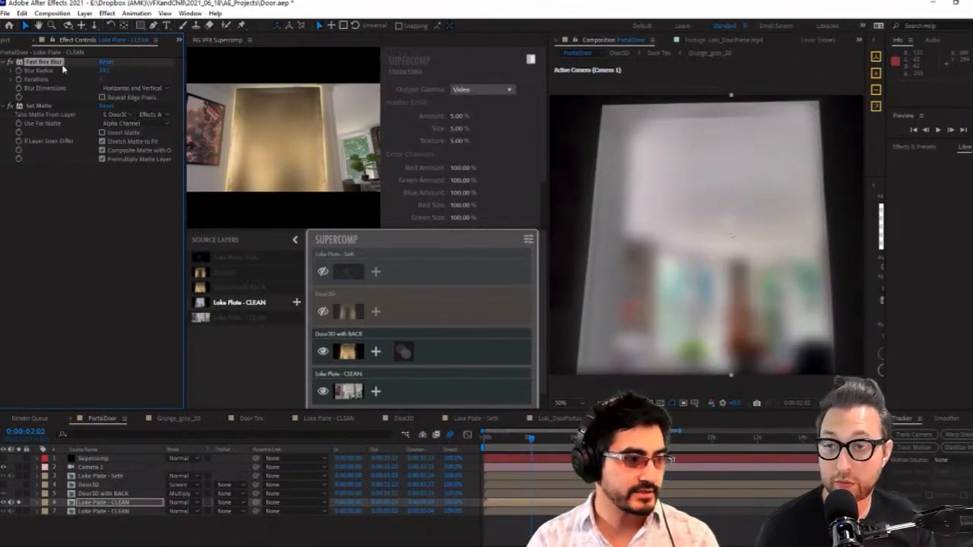
{"action": "key", "text": "Delete"}
Apply uni.Chromatic Aberration to the duplicated clean plate and increase its Gaussian Blur and Radial Blur
{"action": "key", "text": "ctrl+space"}
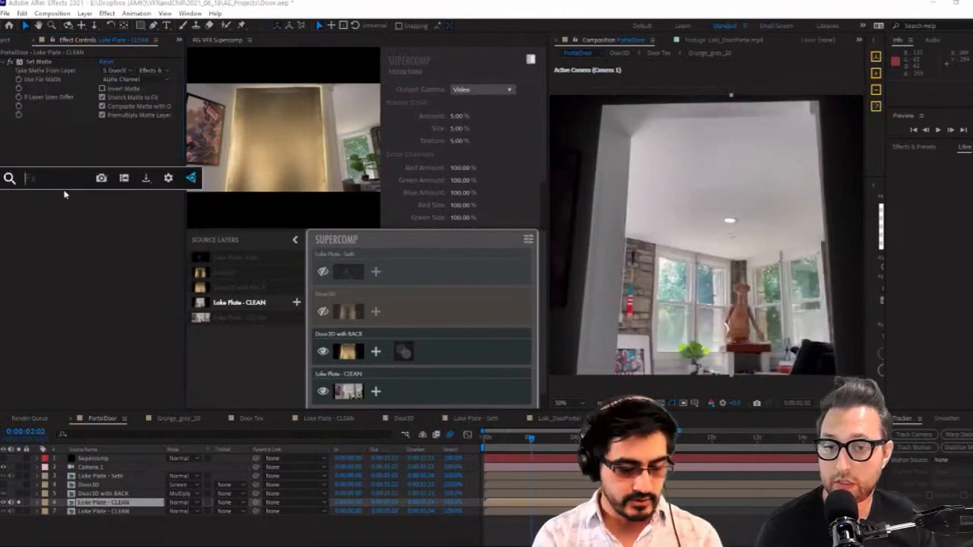
{"action": "type", "text": "chro"}
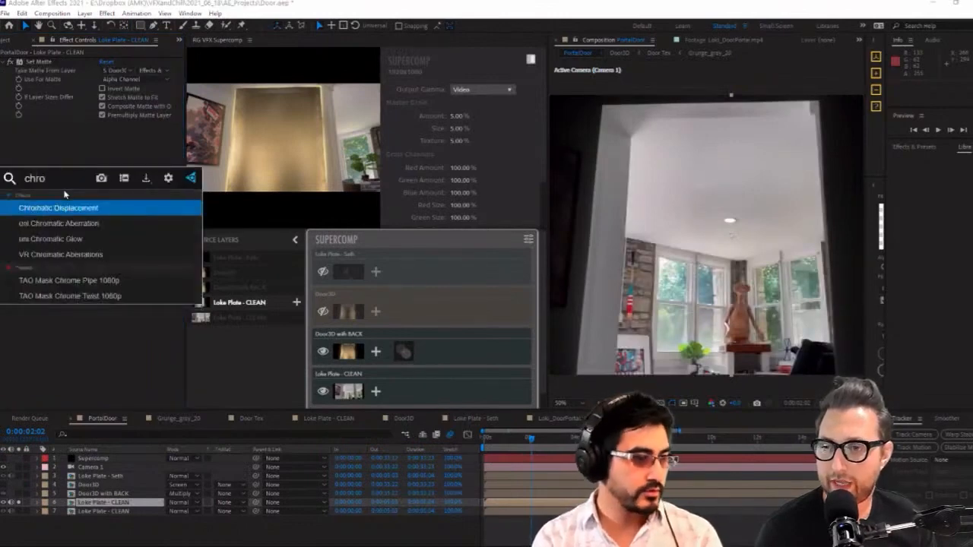
{"action": "left_click", "coordinate": [99, 223]}
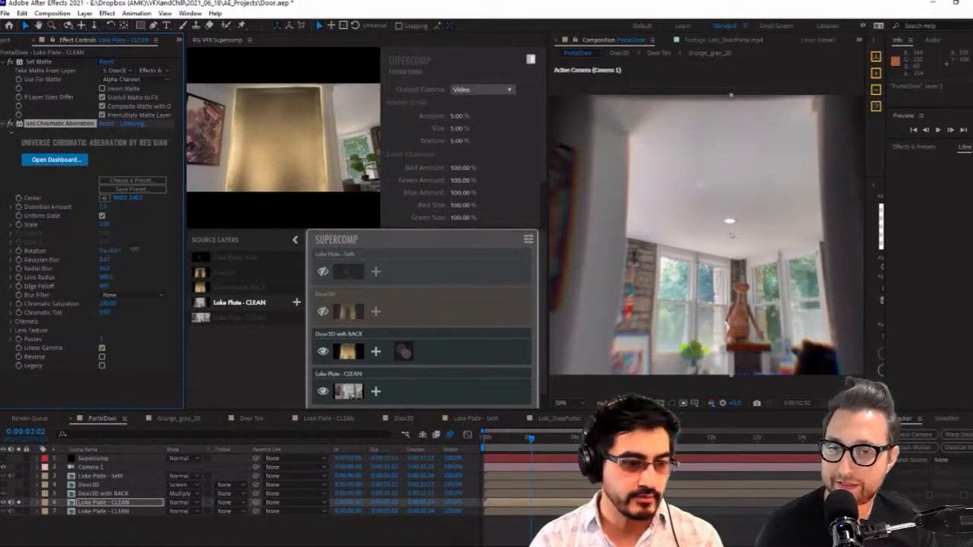
{"action": "left_click_drag", "start_coordinate": [112, 261], "coordinate": [125, 262]}
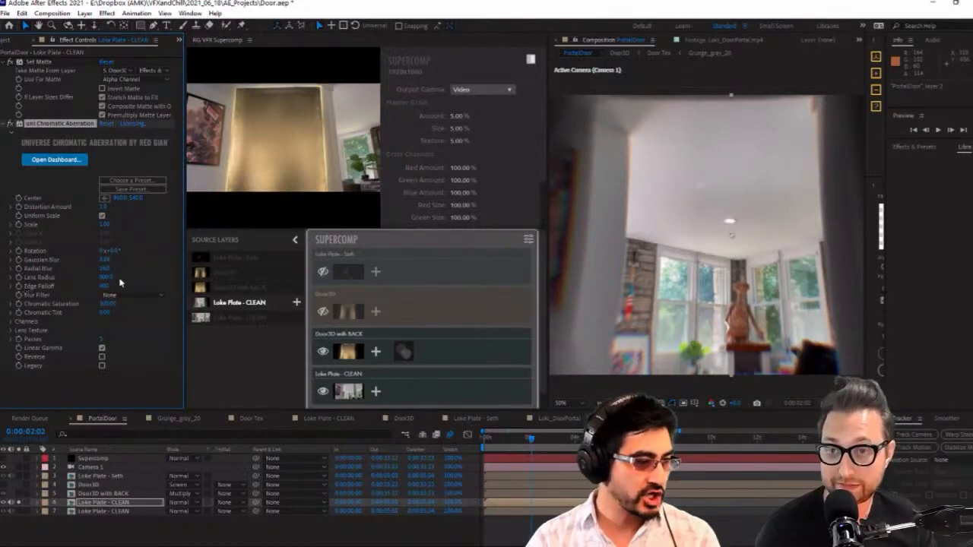
{"action": "left_click_drag", "start_coordinate": [107, 268], "coordinate": [133, 269]}
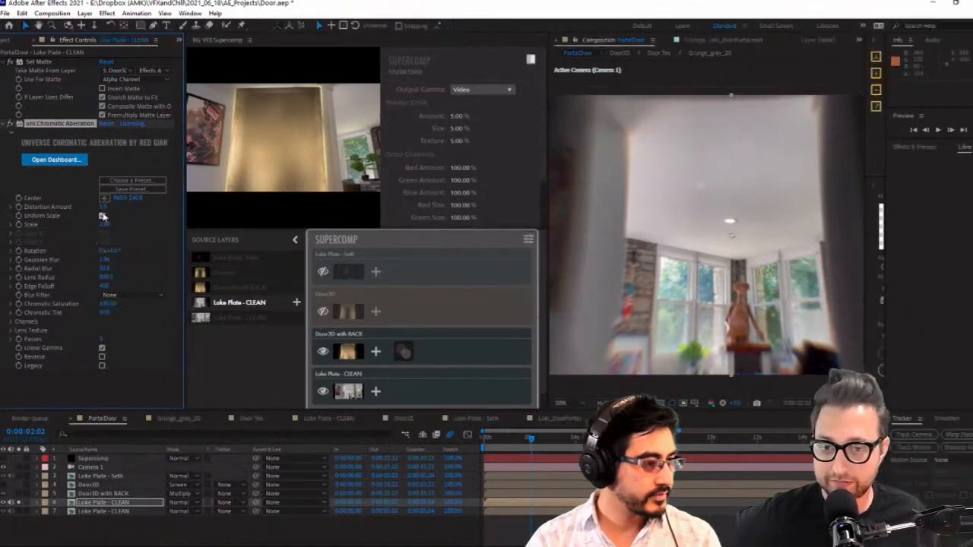
Try a stronger chromatic distortion, then set Distortion Amount to 0, Gaussian Blur to about 2.3 and Edge Falloff to about 3460
{"action": "mouse_move", "coordinate": [103, 208]}
{"action": "left_mouse_down"}
{"action": "mouse_move", "coordinate": [85, 216]}
{"action": "mouse_move", "coordinate": [113, 215]}
{"action": "left_mouse_up"}
{"action": "key", "text": "ctrl+z"}
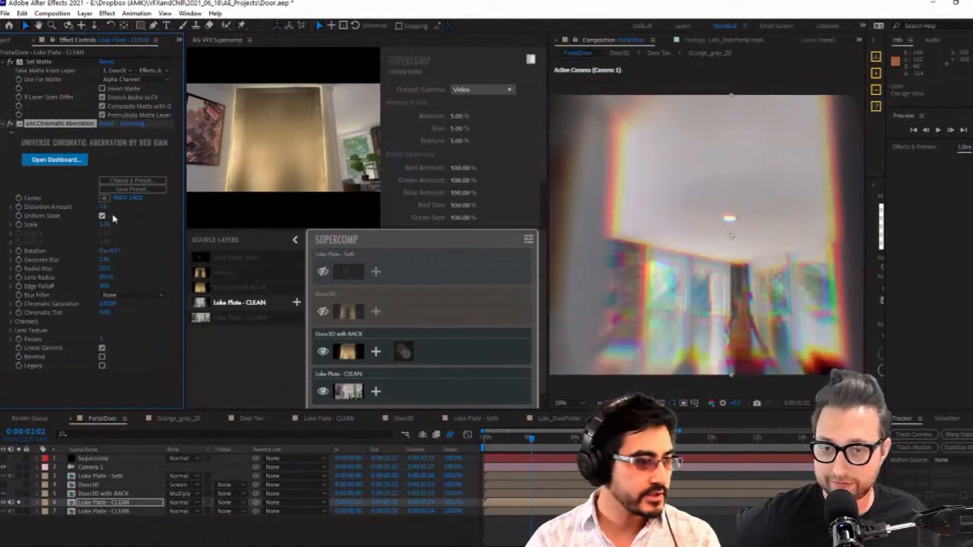
{"action": "left_click", "coordinate": [139, 226]}
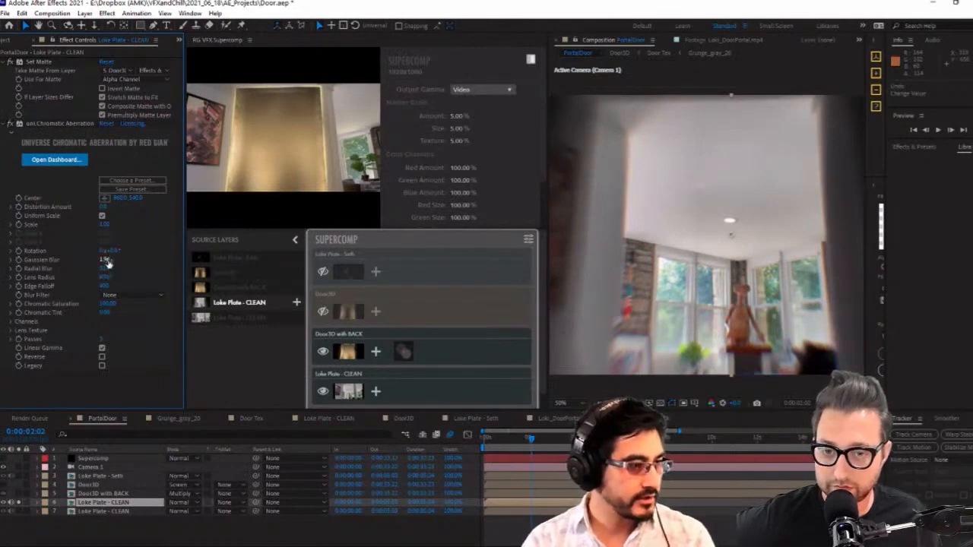
{"action": "left_click_drag", "start_coordinate": [104, 262], "coordinate": [127, 260]}
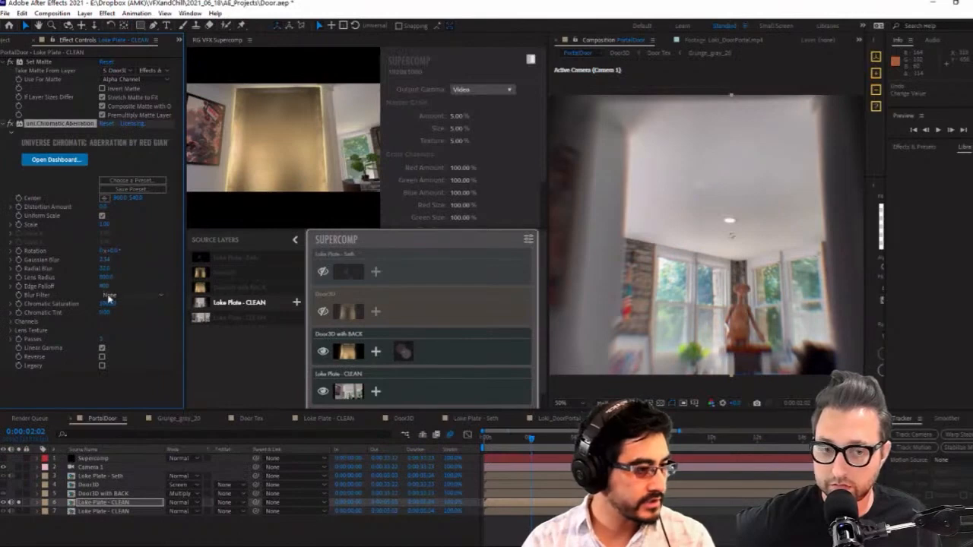
{"action": "left_click_drag", "start_coordinate": [105, 288], "coordinate": [272, 280]}
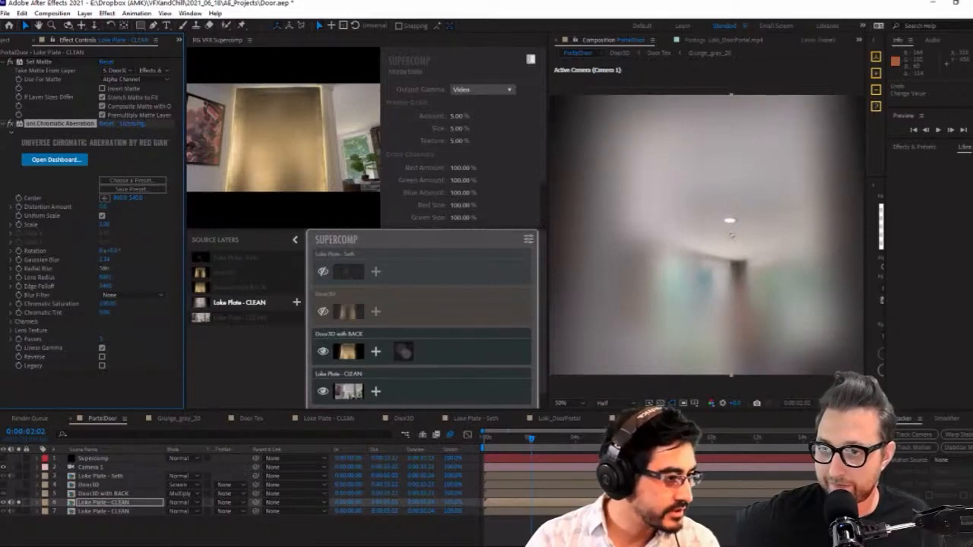
Set the Chromatic Aberration's Radial Blur to 5.0, Lens Radius to about 720 and Gaussian Blur to about 0.2
{"action": "left_click", "coordinate": [105, 269]}
{"action": "left_click", "coordinate": [127, 276]}
{"action": "left_click_drag", "start_coordinate": [105, 279], "coordinate": [172, 273]}
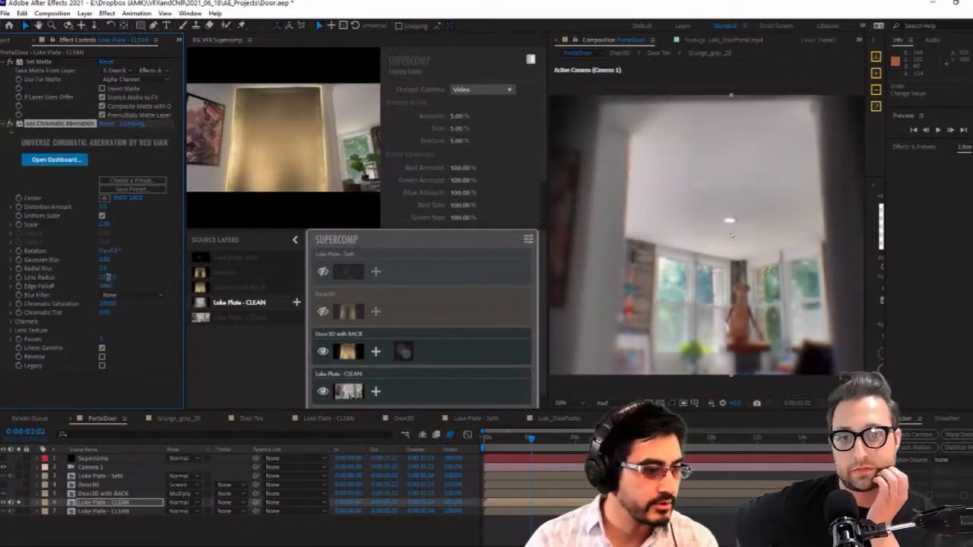
{"action": "left_click_drag", "start_coordinate": [108, 278], "coordinate": [47, 288]}
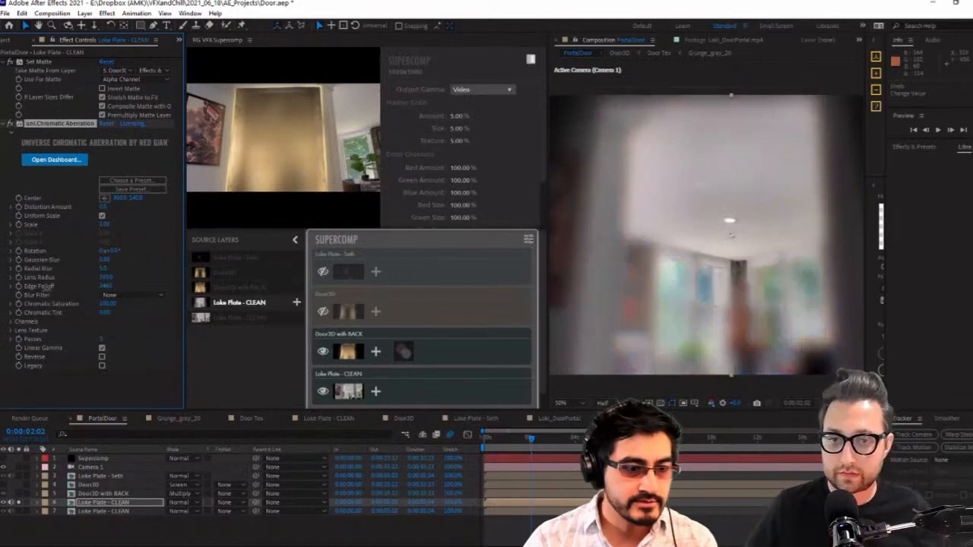
{"action": "left_click_drag", "start_coordinate": [98, 263], "coordinate": [74, 268]}
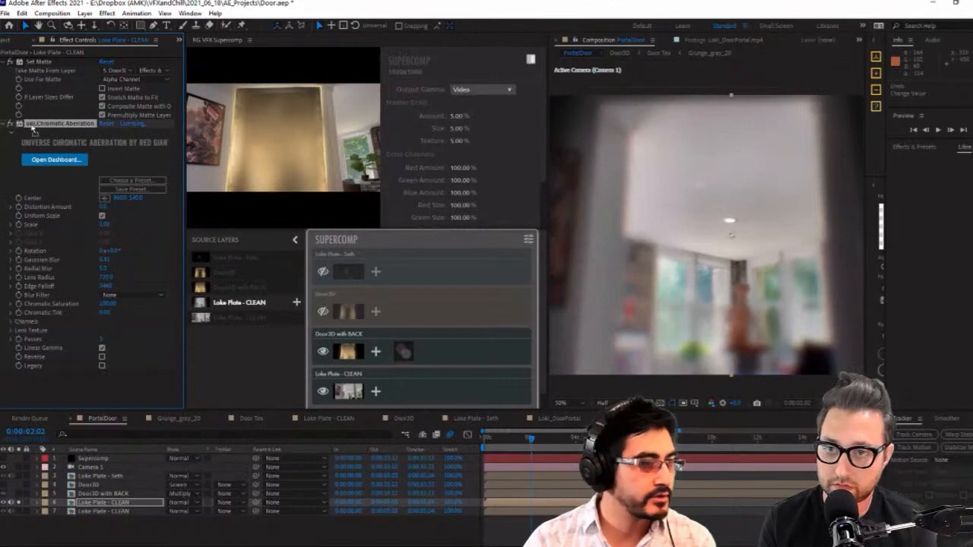
Move Set Matte below Chromatic Aberration in the effect order and set the aberration's Center to 960, 230
{"action": "left_click", "coordinate": [34, 61]}
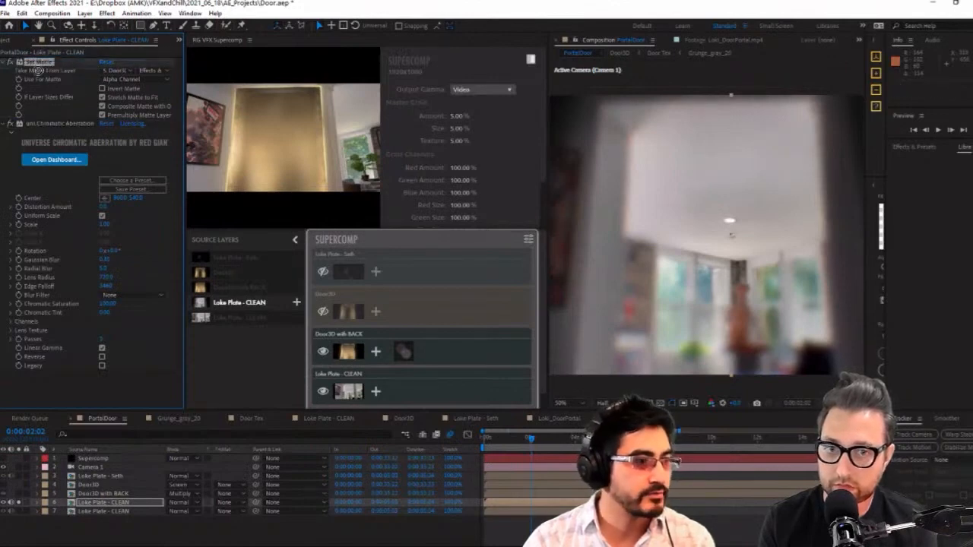
{"action": "left_click_drag", "start_coordinate": [38, 69], "coordinate": [45, 369]}
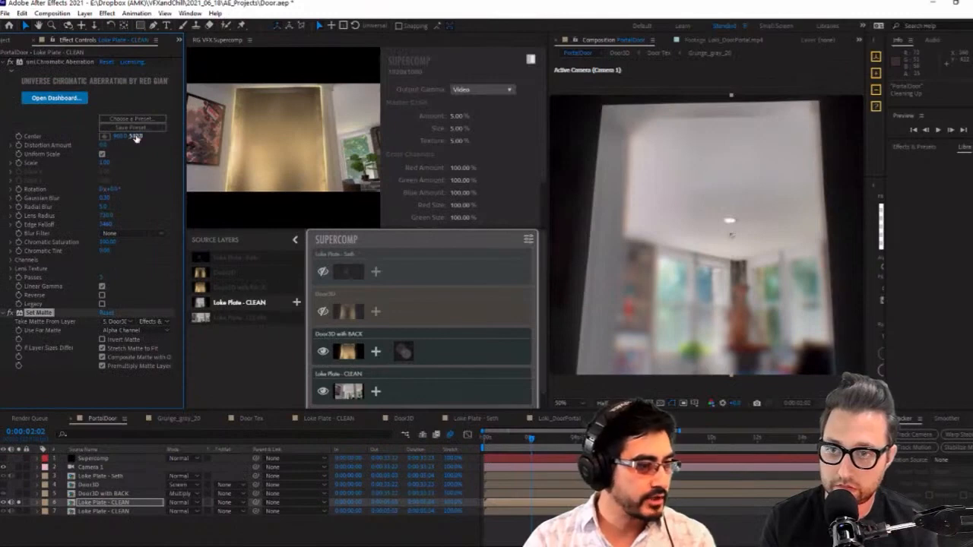
{"action": "left_click_drag", "start_coordinate": [136, 137], "coordinate": [181, 135]}
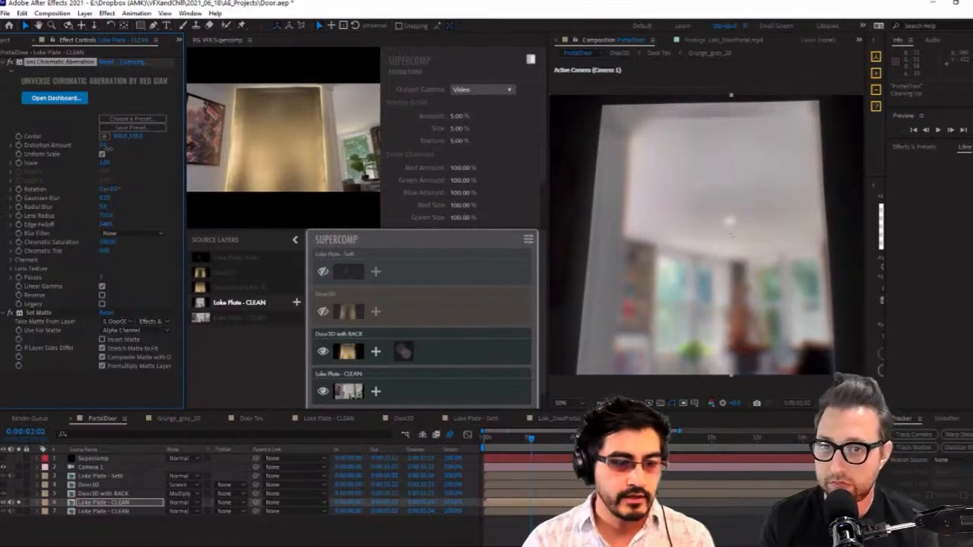
Compare the blurred clean plate with the original by toggling both layers' solo states and checking the Set Matte effect
{"action": "left_click", "coordinate": [19, 503]}
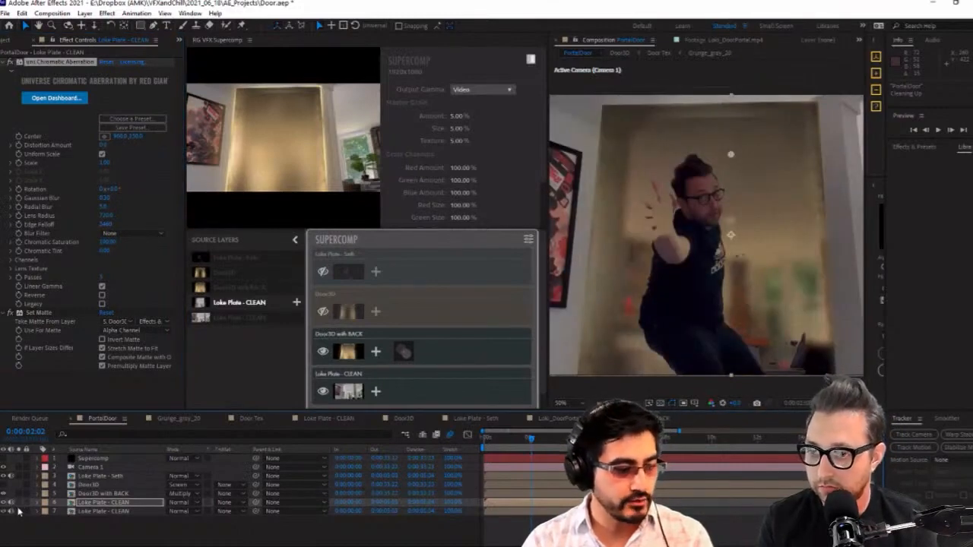
{"action": "left_click", "coordinate": [18, 508]}
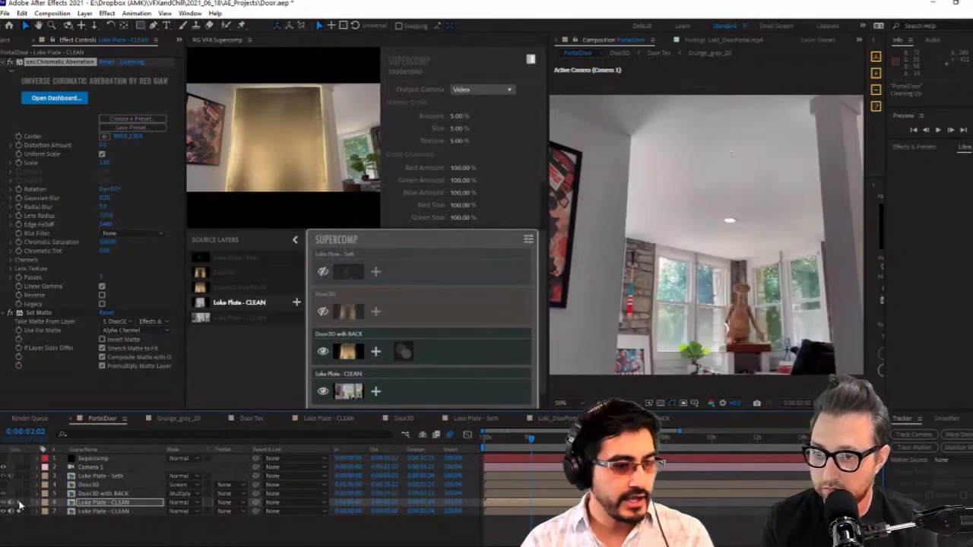
{"action": "left_click", "coordinate": [19, 506]}
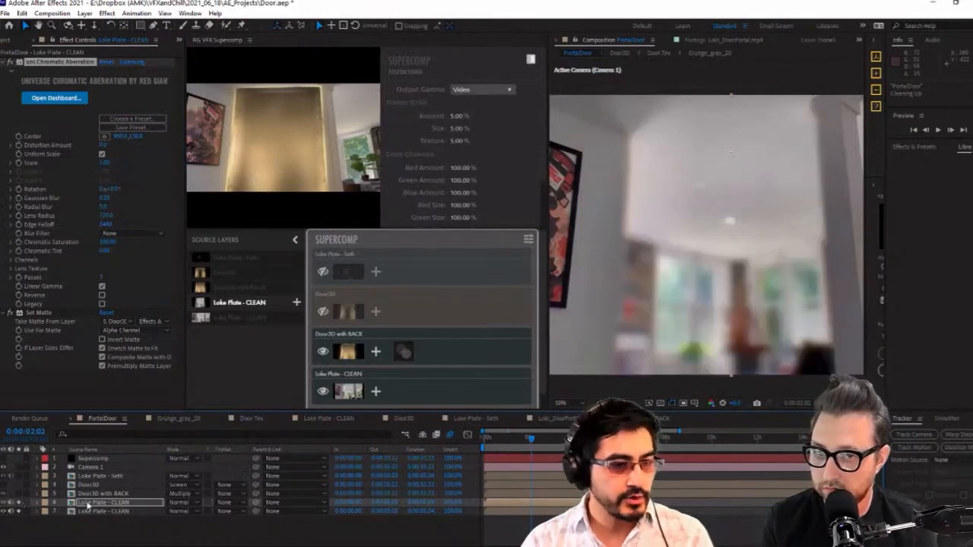
{"action": "left_click", "coordinate": [44, 66]}
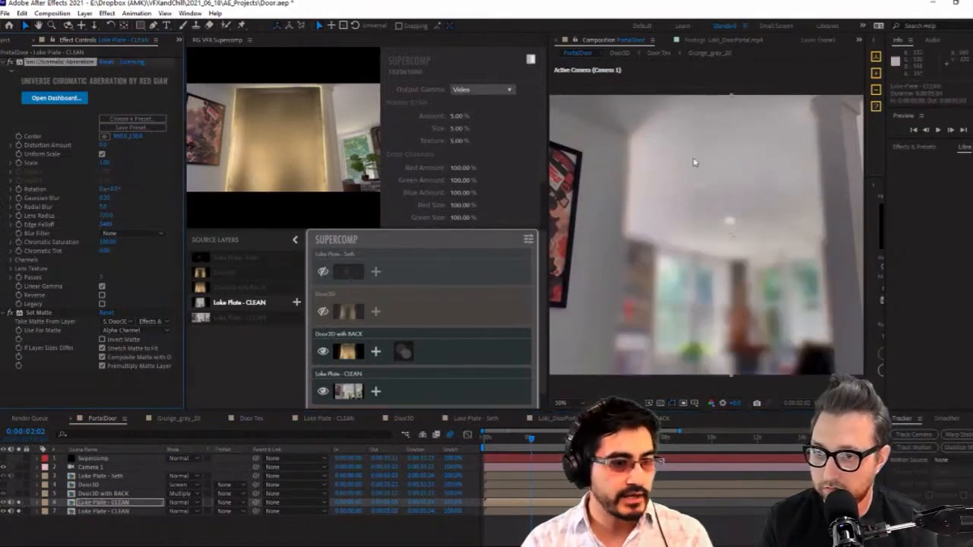
{"action": "left_click", "coordinate": [11, 313]}
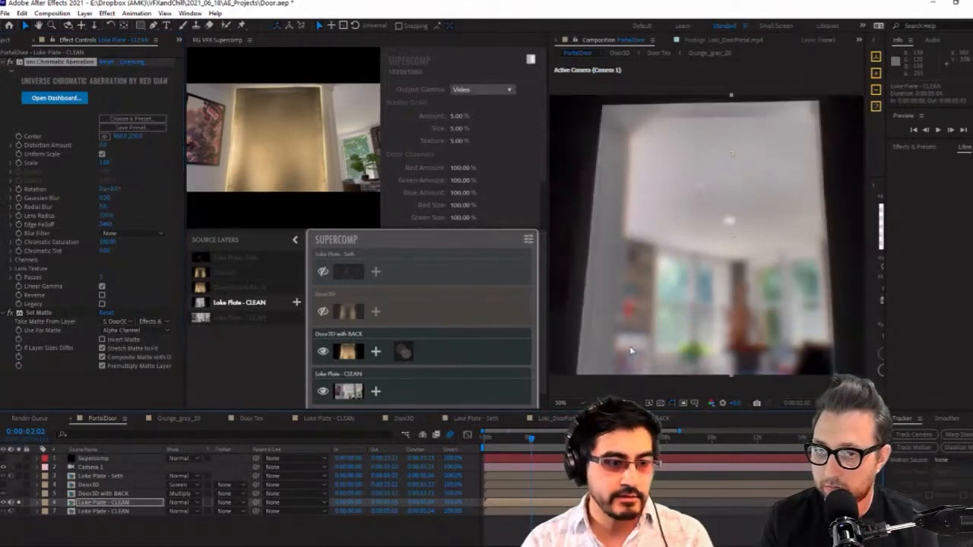
Unsolo the blurred clean plate, hide the Door3D with BACK layer and select Door3D to check the full composite
{"action": "key", "text": "comma"}
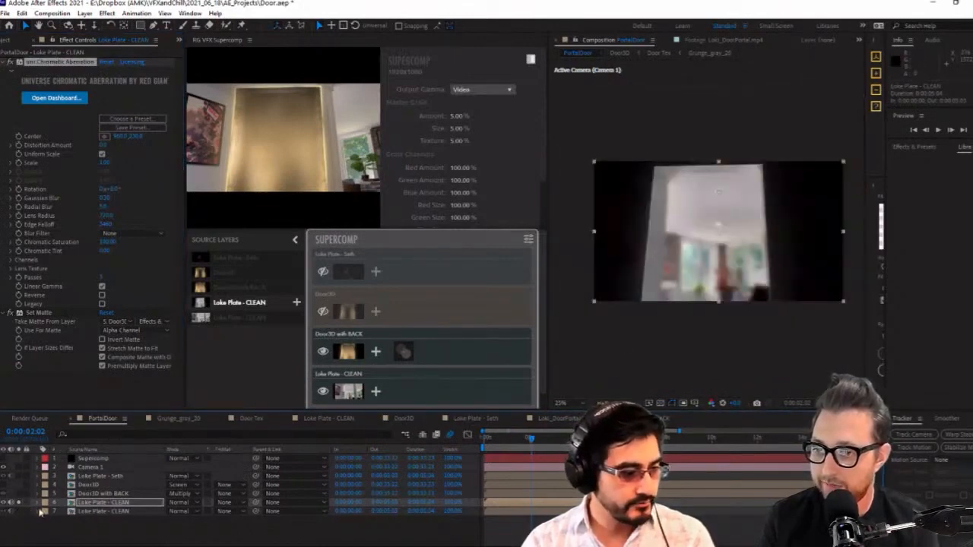
{"action": "left_click", "coordinate": [99, 493]}
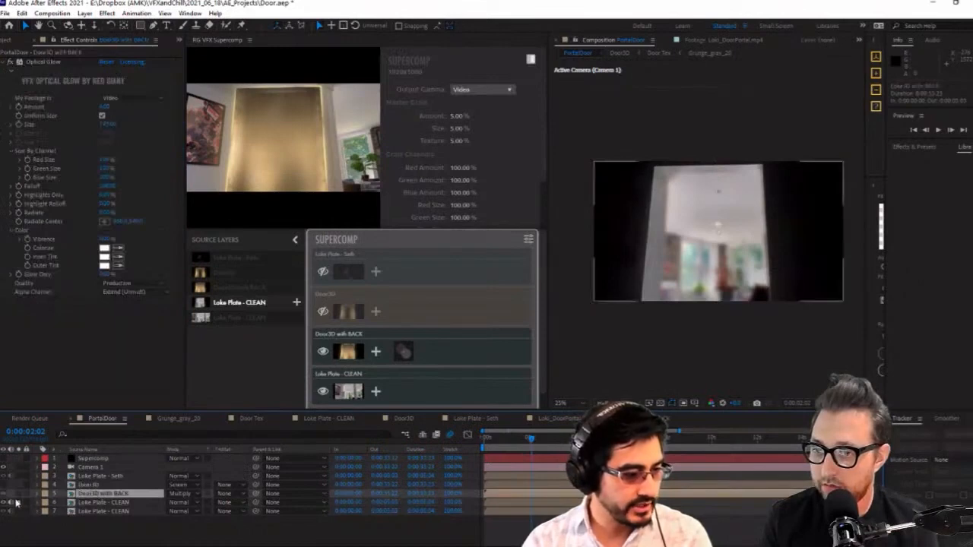
{"action": "left_click", "coordinate": [113, 477]}
{"action": "left_click", "coordinate": [90, 485]}
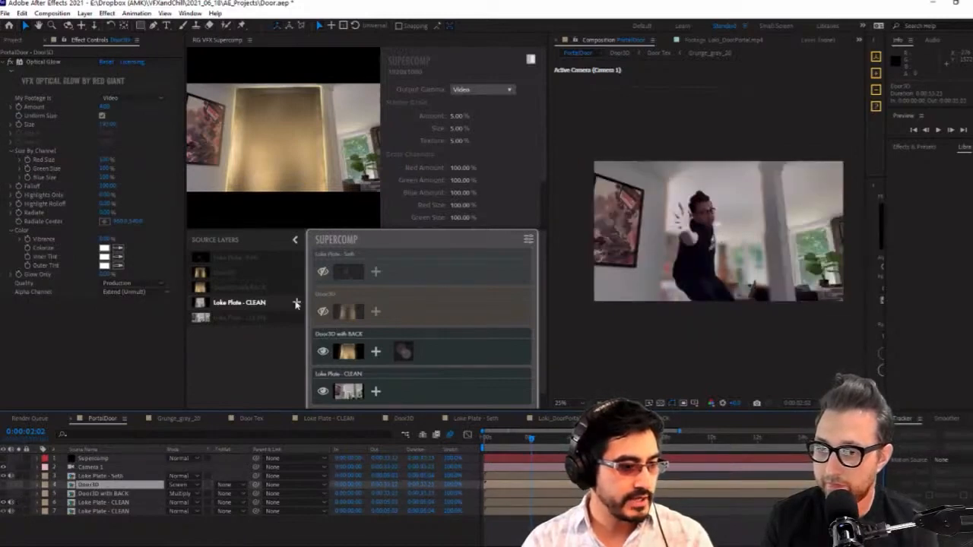
Remove Door3D with BACK from the Supercomp stack and add the blurred Loke Plate - CLEAN between Door3D and the original clean plate
{"action": "left_click", "coordinate": [467, 349]}
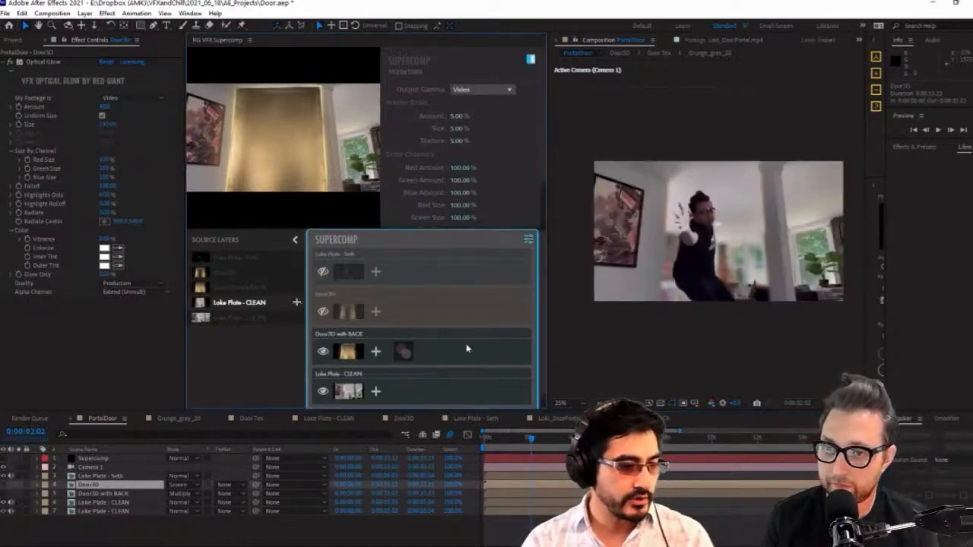
{"action": "left_click", "coordinate": [404, 351]}
{"action": "right_click", "coordinate": [441, 349]}
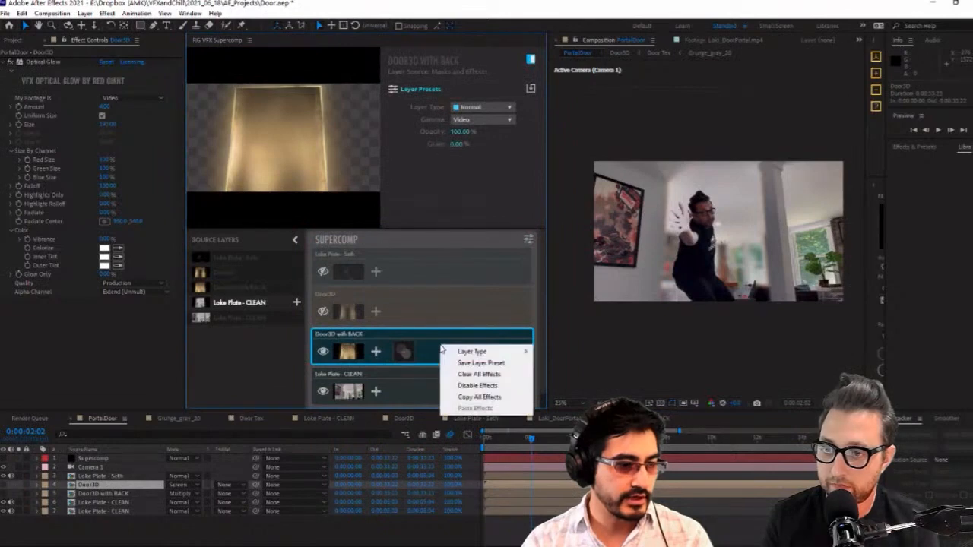
{"action": "left_click_drag", "start_coordinate": [429, 349], "coordinate": [258, 348]}
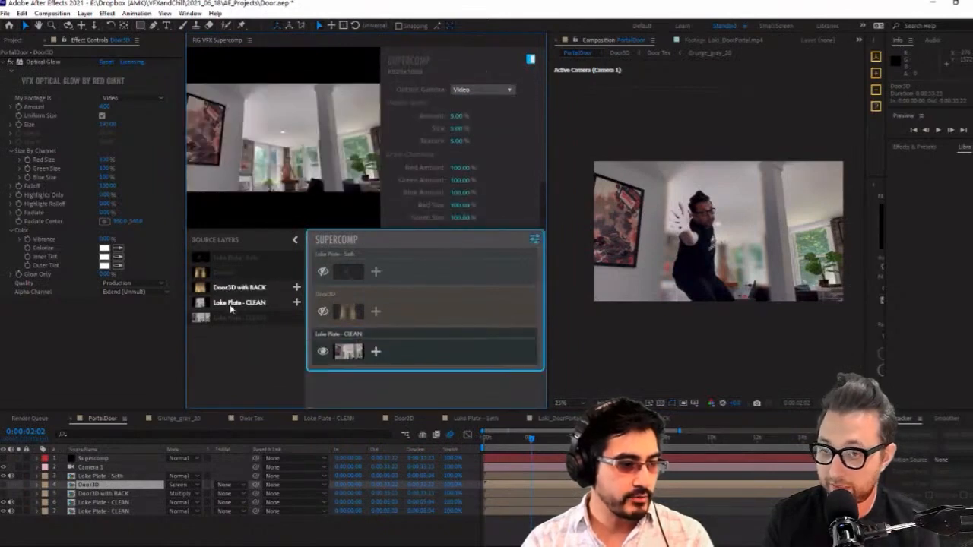
{"action": "left_click_drag", "start_coordinate": [232, 308], "coordinate": [361, 350]}
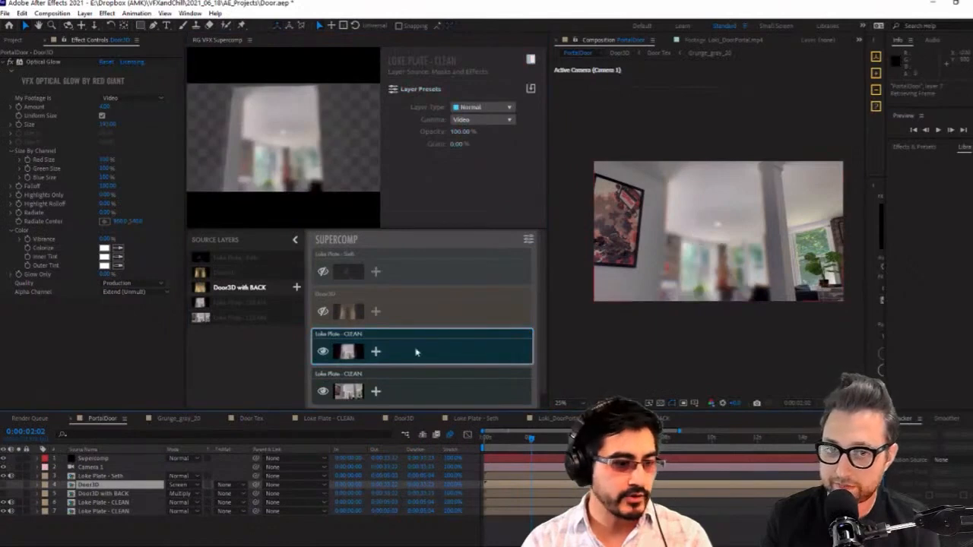
Toggle the blurred clean plate's visibility in the Supercomp for comparison and show the Door3D layer above it
{"action": "left_click", "coordinate": [324, 351]}
{"action": "left_click", "coordinate": [323, 352]}
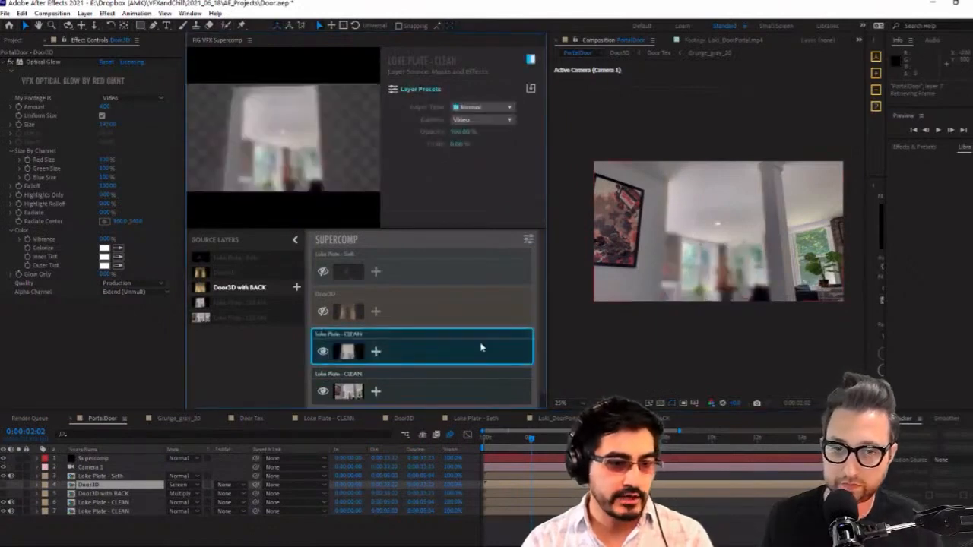
{"action": "left_click", "coordinate": [323, 311]}
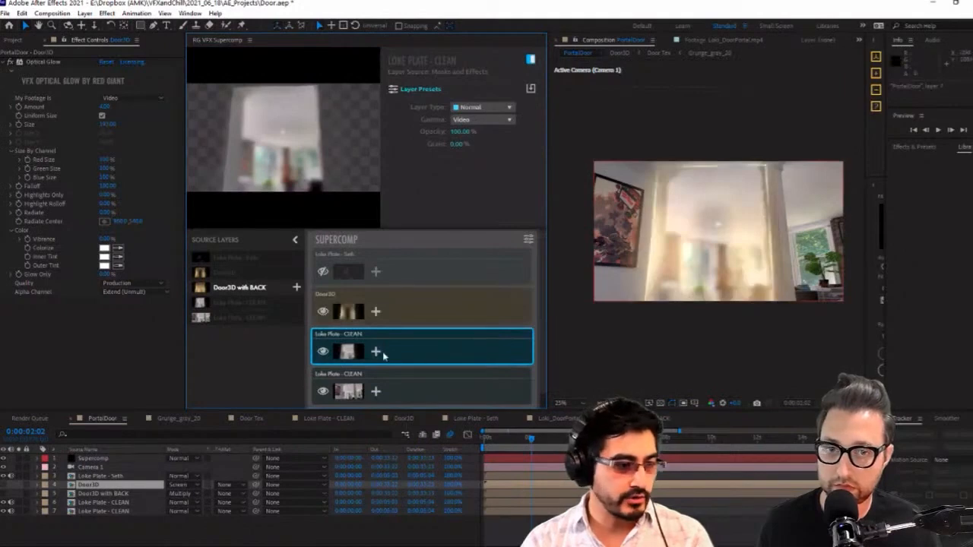
Add Color Correction to the blurred clean plate in the Supercomp and lower its gray point to about 0.51
{"action": "left_click", "coordinate": [375, 352]}
{"action": "left_click", "coordinate": [329, 317]}
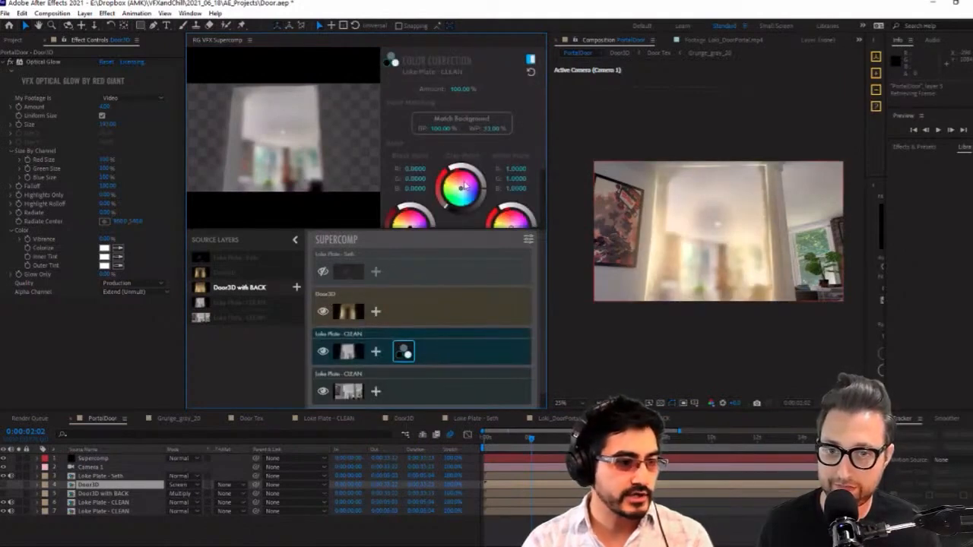
{"action": "left_click_drag", "start_coordinate": [483, 190], "coordinate": [478, 209]}
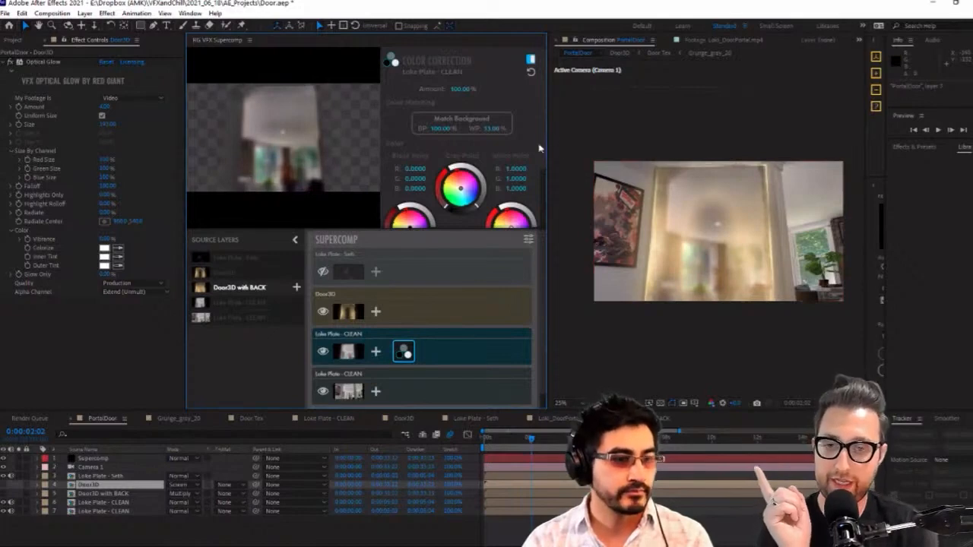
{"action": "scroll", "coordinate": [538, 150], "scroll_direction": "down", "scroll_amount": 3}
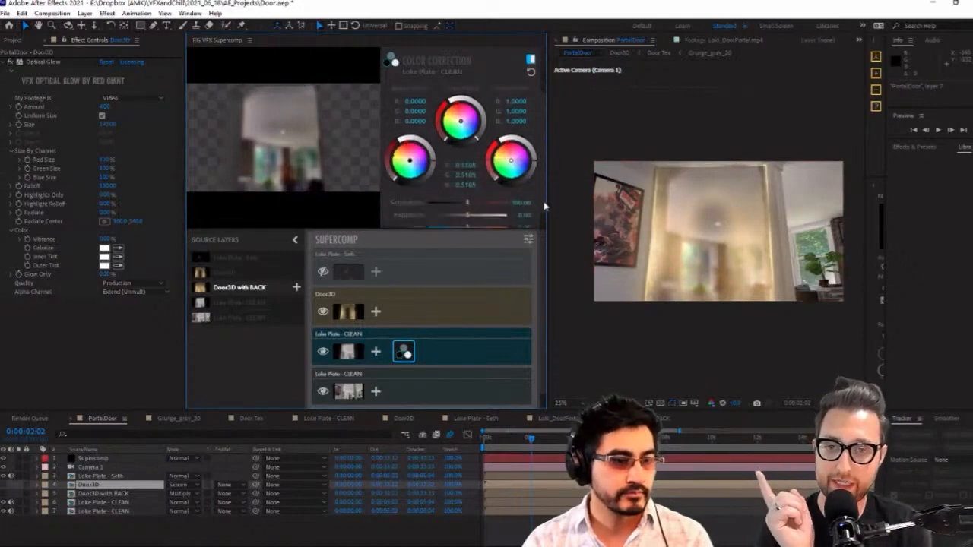
Move the blurred clean plate above Door3D in the Supercomp and match its Color Correction to the background
{"action": "left_click", "coordinate": [376, 352]}
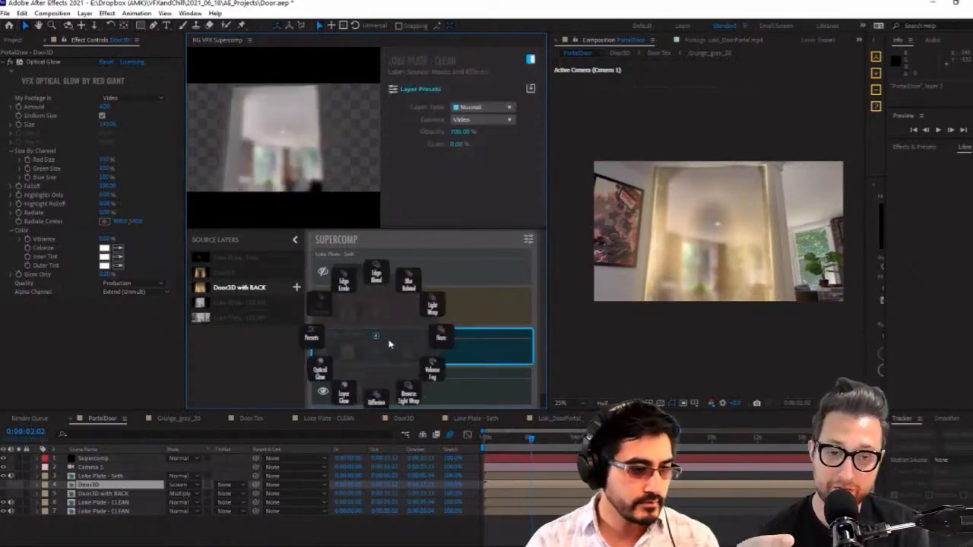
{"action": "left_click", "coordinate": [440, 340]}
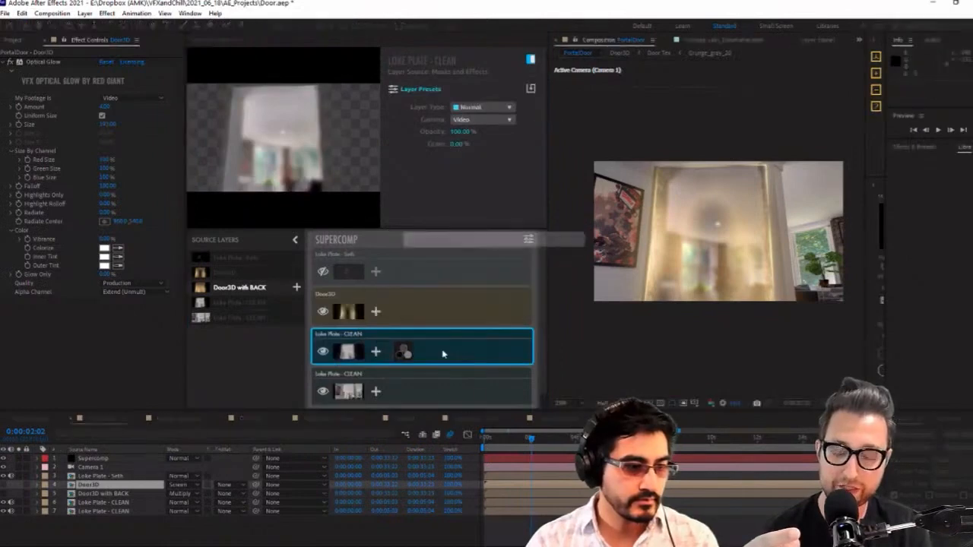
{"action": "left_click_drag", "start_coordinate": [452, 348], "coordinate": [462, 299]}
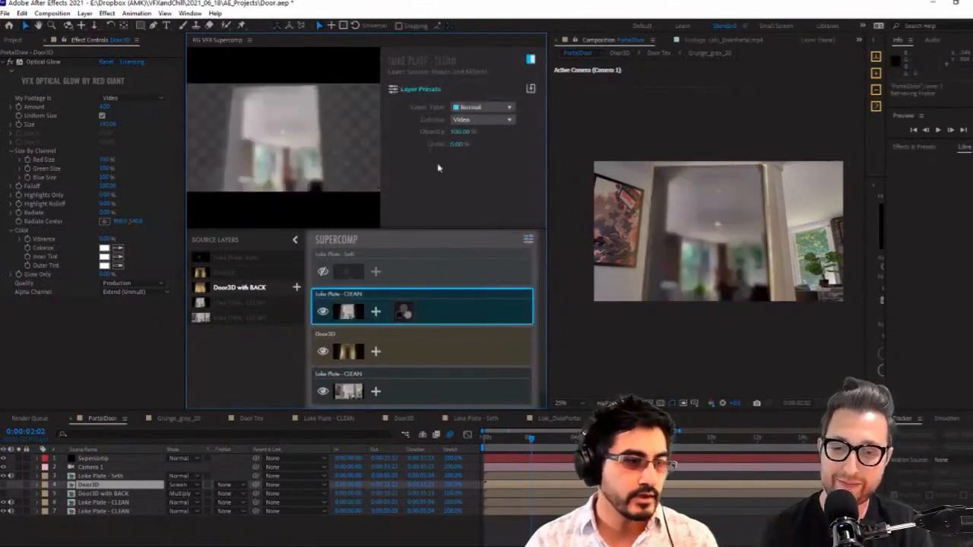
{"action": "left_click", "coordinate": [399, 311]}
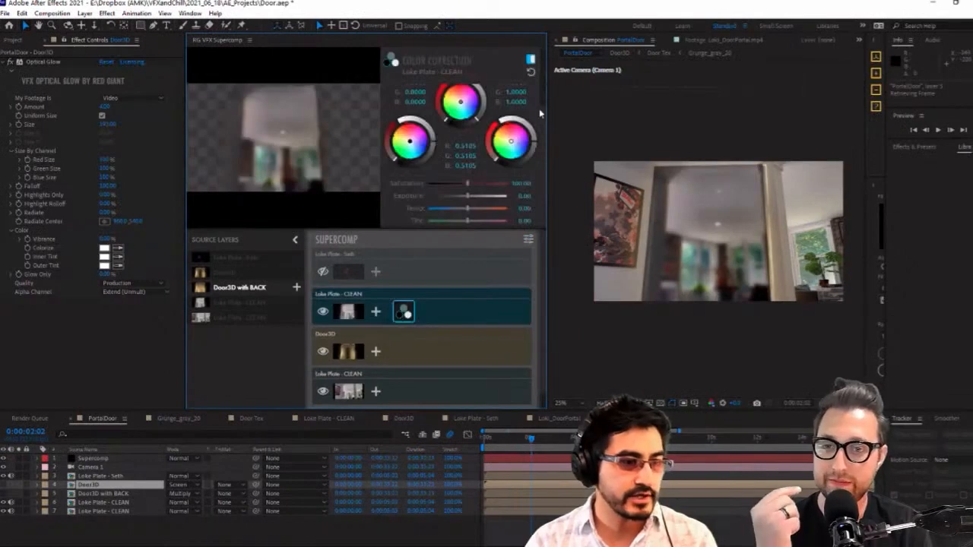
{"action": "scroll", "coordinate": [517, 110], "scroll_direction": "up", "scroll_amount": 2}
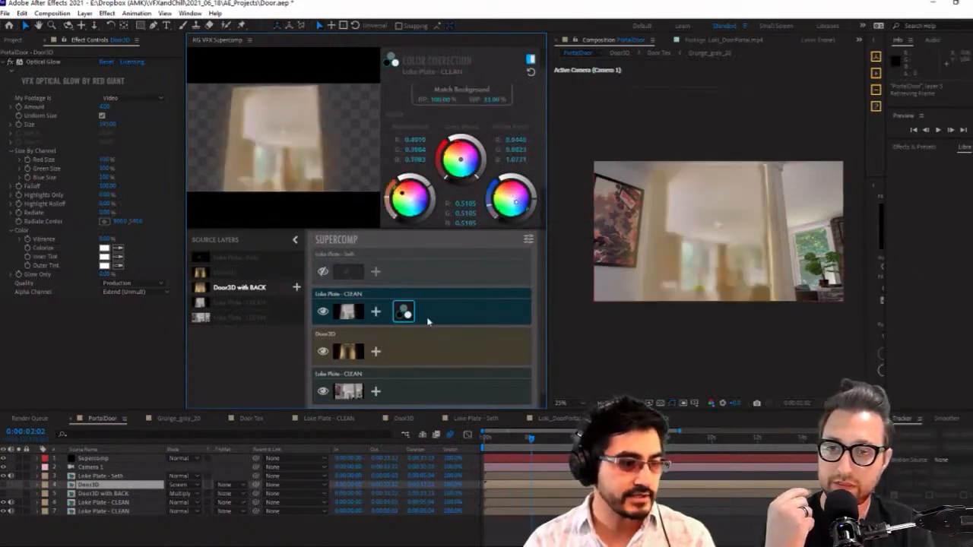
Move the blurred clean plate back below Door3D and darken the black point in its Color Correction, bringing green to about -0.03
{"action": "left_click_drag", "start_coordinate": [441, 316], "coordinate": [449, 365]}
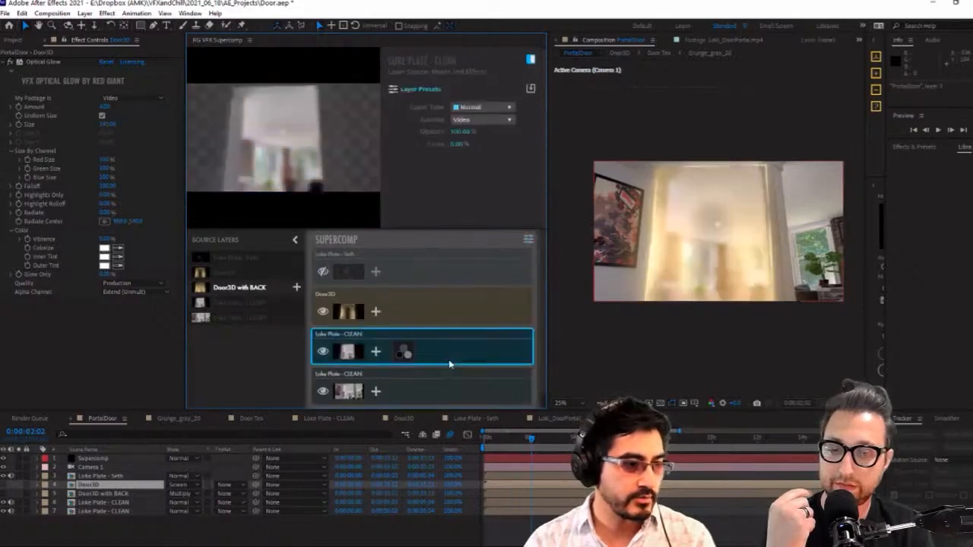
{"action": "left_click", "coordinate": [398, 361]}
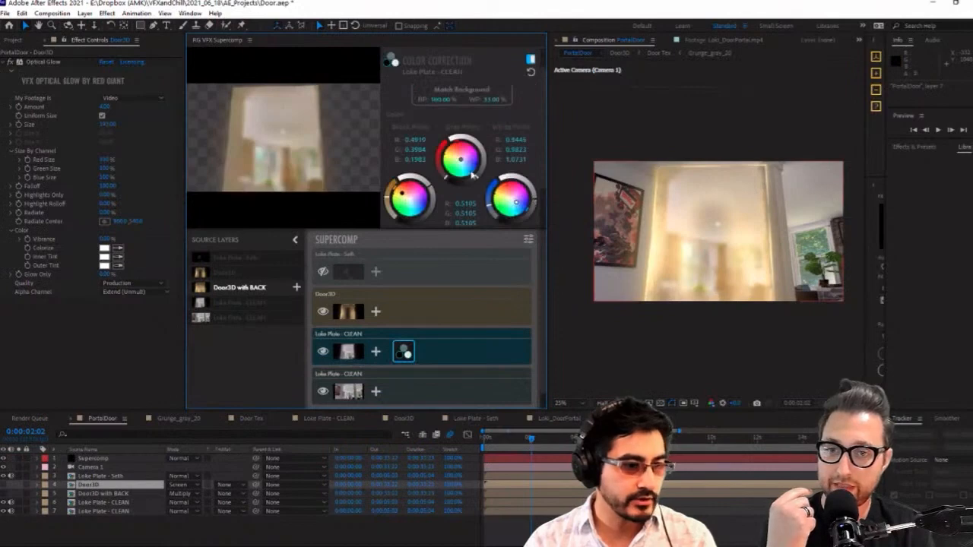
{"action": "left_click_drag", "start_coordinate": [431, 200], "coordinate": [437, 199]}
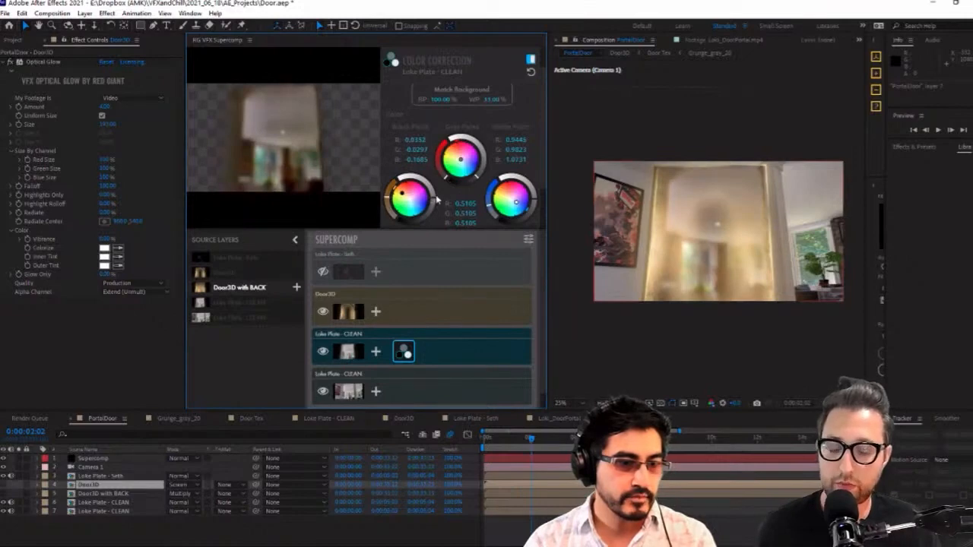
Enlarge the composition view and add an Edge Blend with a radius of 15 to the blurred clean plate in the Supercomp
{"action": "scroll", "coordinate": [688, 234], "scroll_direction": "up", "scroll_amount": 2}
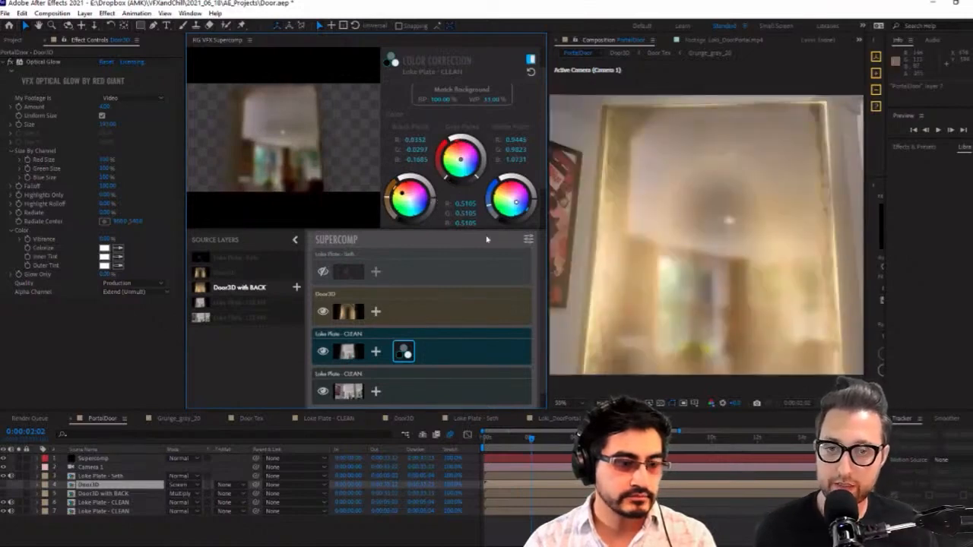
{"action": "left_click_drag", "start_coordinate": [553, 250], "coordinate": [439, 249]}
{"action": "left_click", "coordinate": [375, 351]}
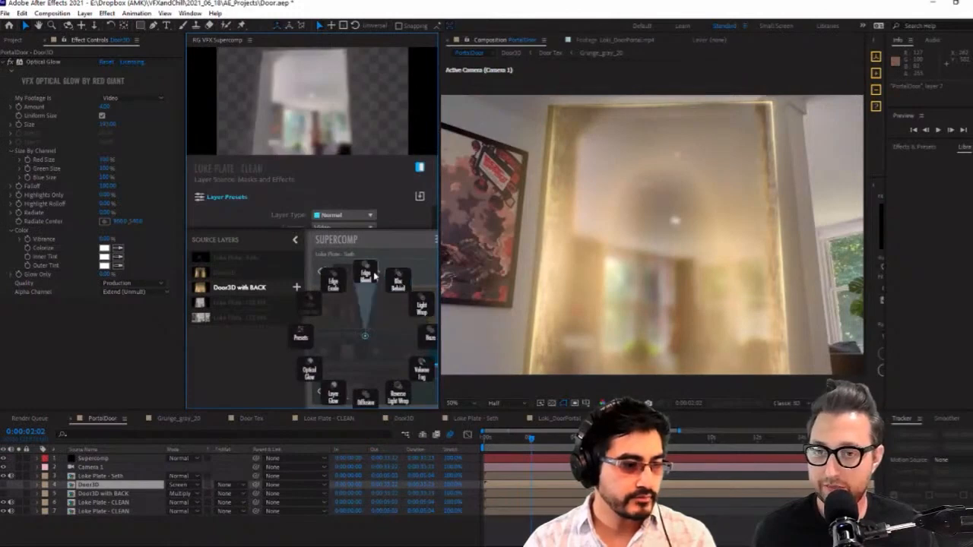
{"action": "left_click", "coordinate": [374, 276]}
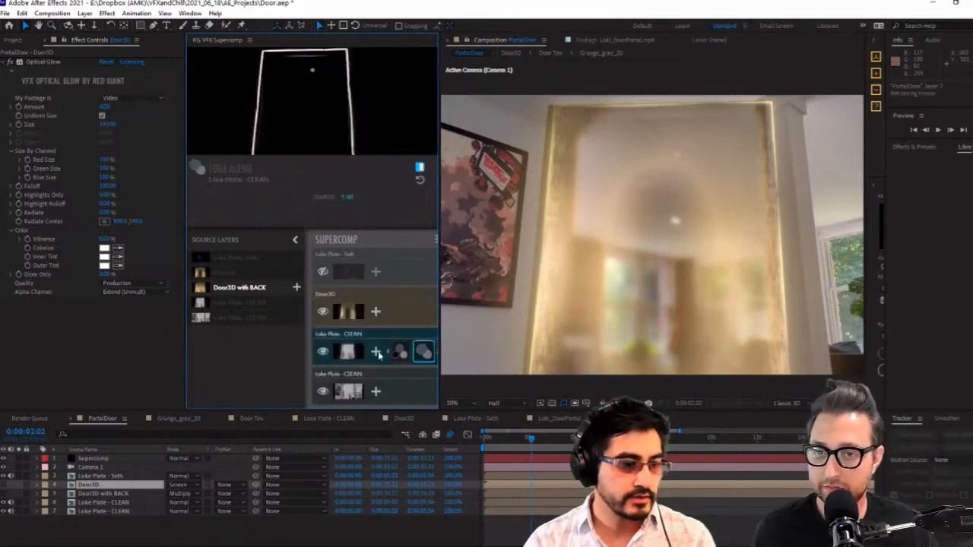
{"action": "left_click_drag", "start_coordinate": [348, 198], "coordinate": [376, 197]}
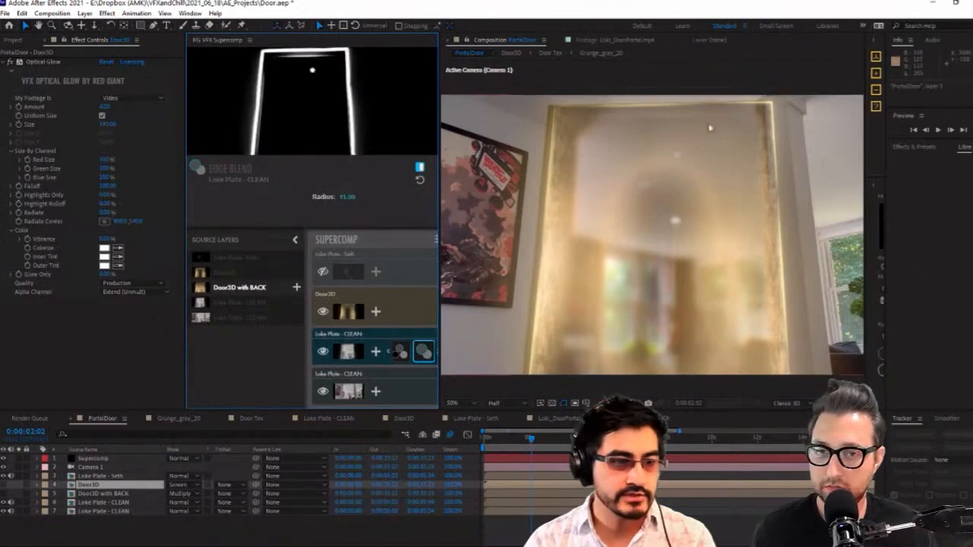
Compare the composite with and without the Supercomp's Door3D layer by toggling its visibility
{"action": "left_click", "coordinate": [585, 263]}
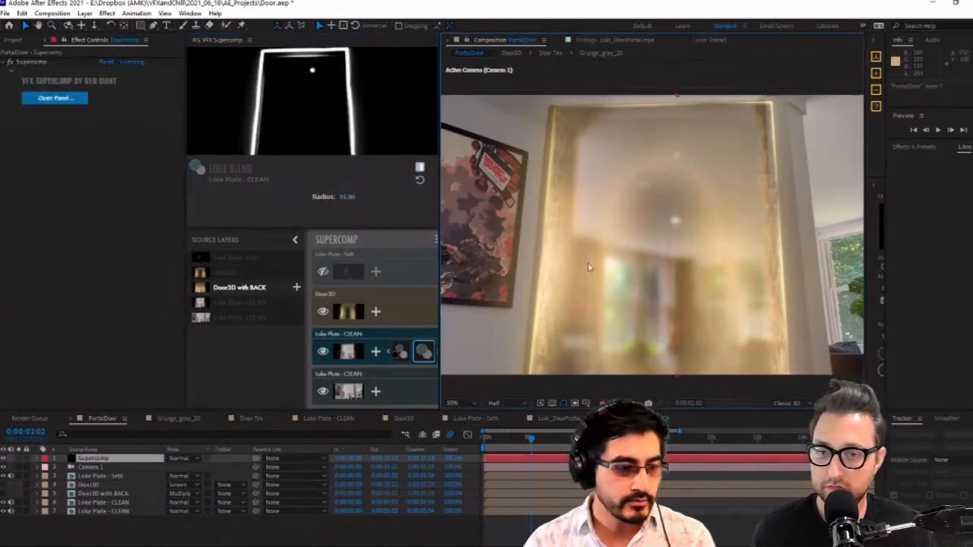
{"action": "left_click", "coordinate": [106, 484]}
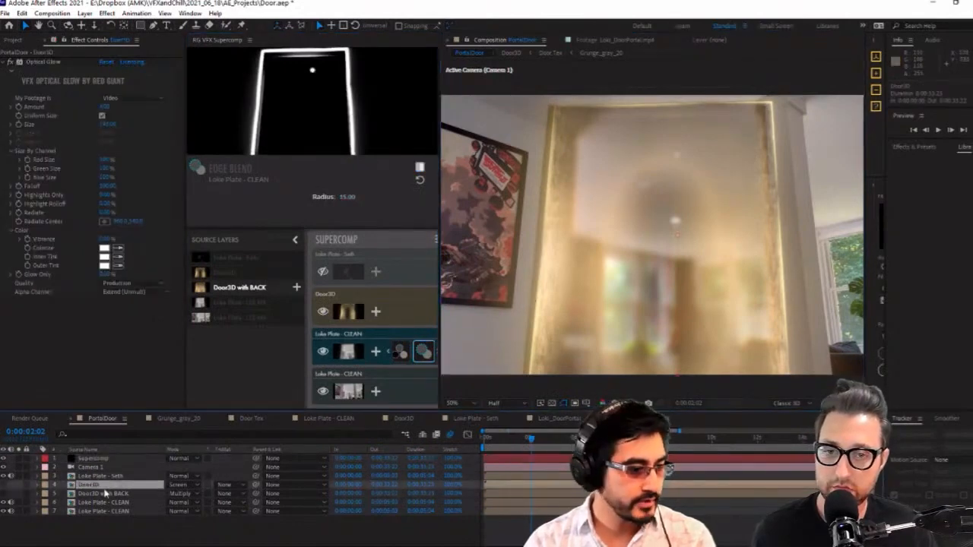
{"action": "left_click", "coordinate": [398, 313]}
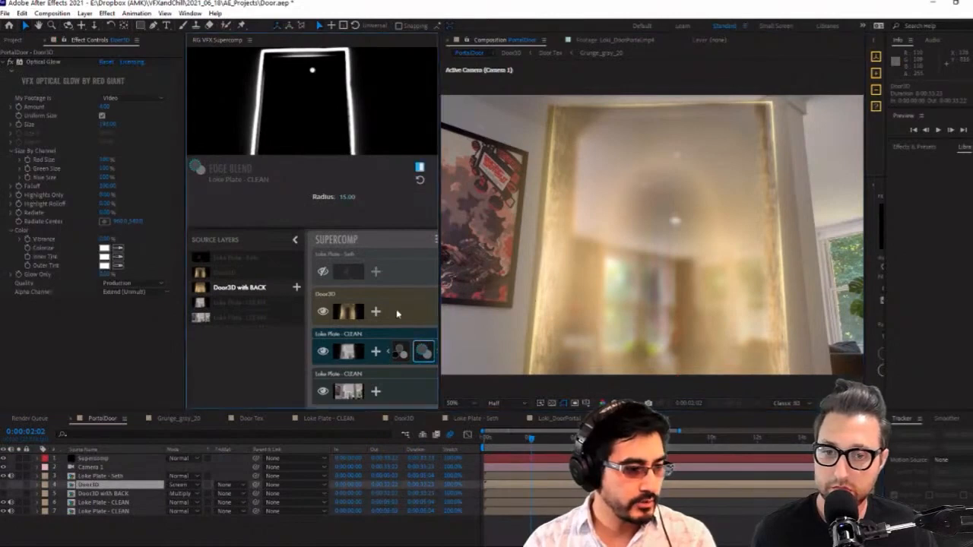
{"action": "left_click", "coordinate": [324, 313]}
{"action": "left_click", "coordinate": [324, 312]}
{"action": "left_click", "coordinate": [323, 312]}
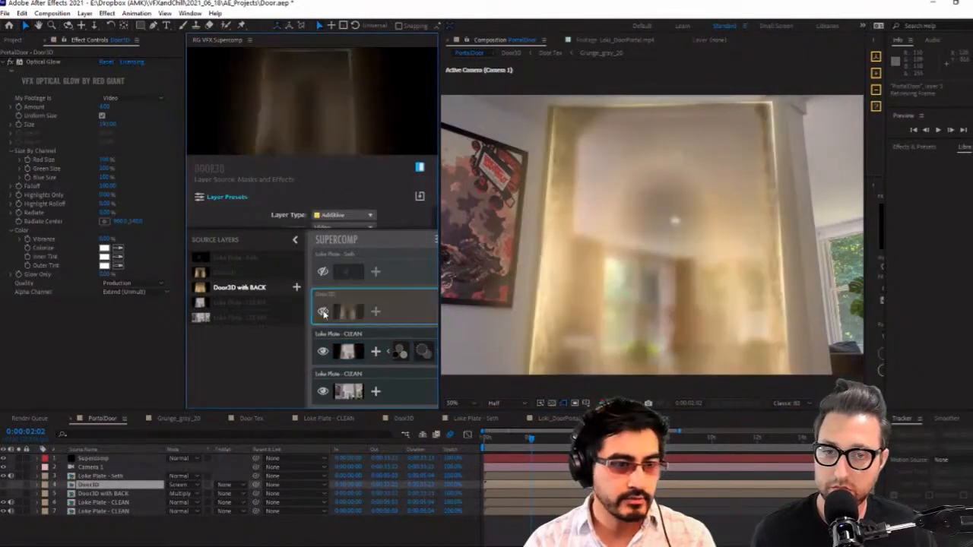
{"action": "left_click", "coordinate": [324, 312]}
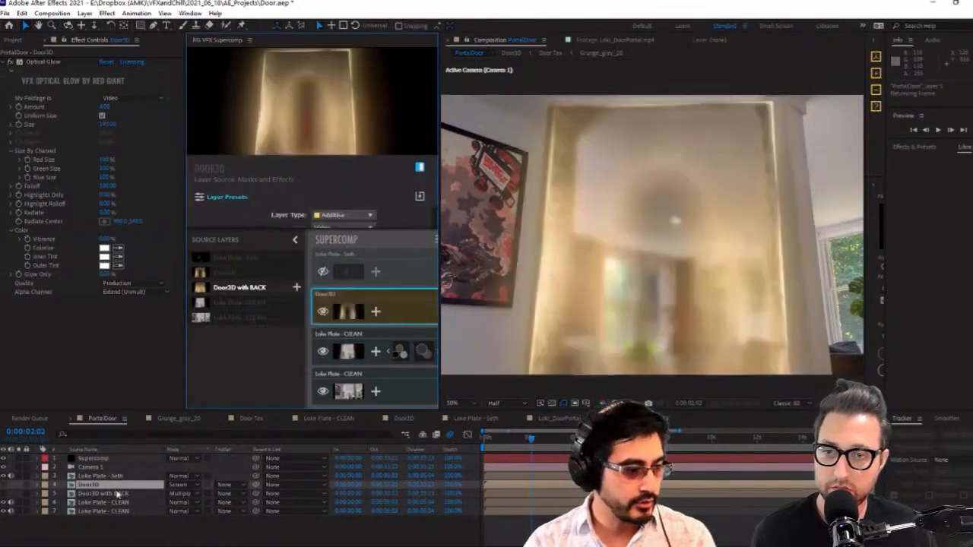
Inspect the blurred Loke Plate - CLEAN layer's effects by switching Set Matte off and on
{"action": "left_click", "coordinate": [114, 494]}
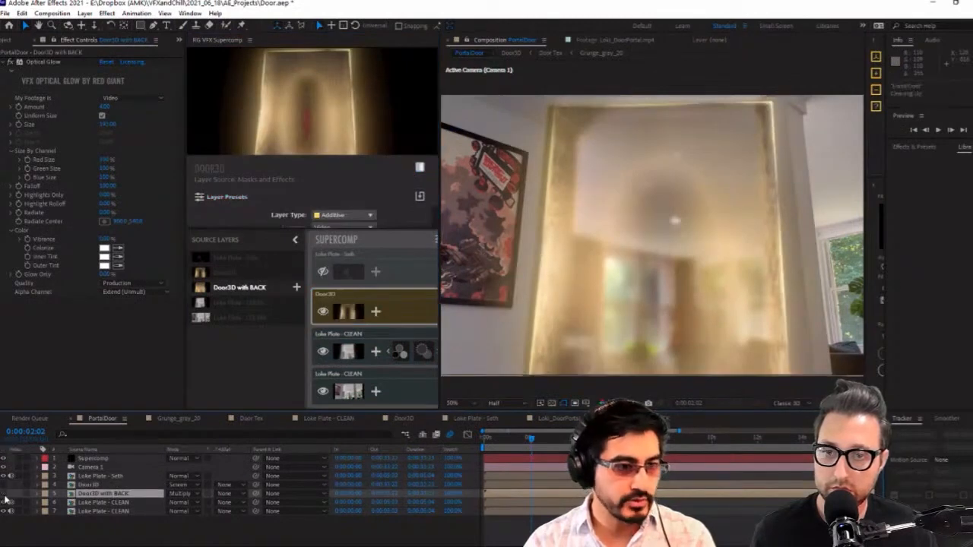
{"action": "left_click", "coordinate": [108, 503]}
{"action": "left_click", "coordinate": [112, 495]}
{"action": "left_click", "coordinate": [114, 504]}
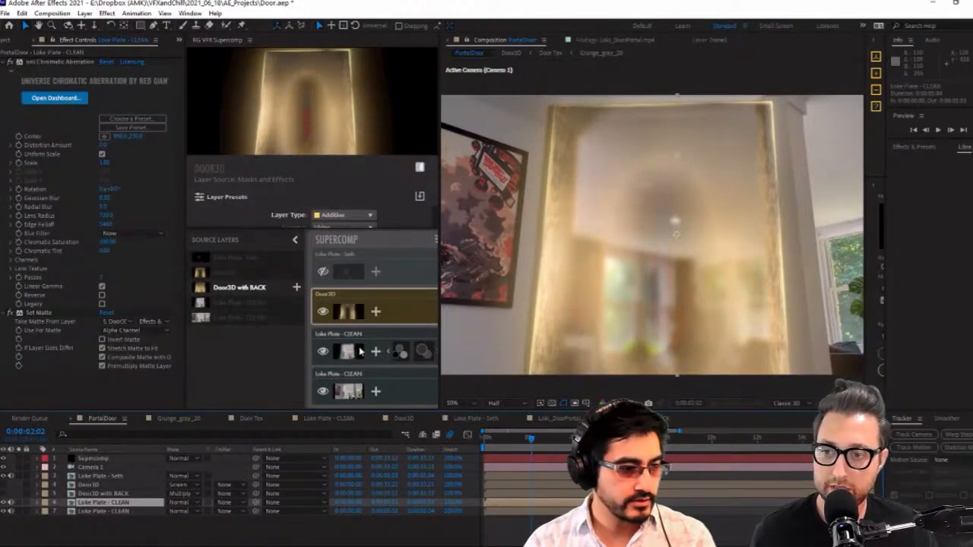
{"action": "left_click", "coordinate": [10, 64]}
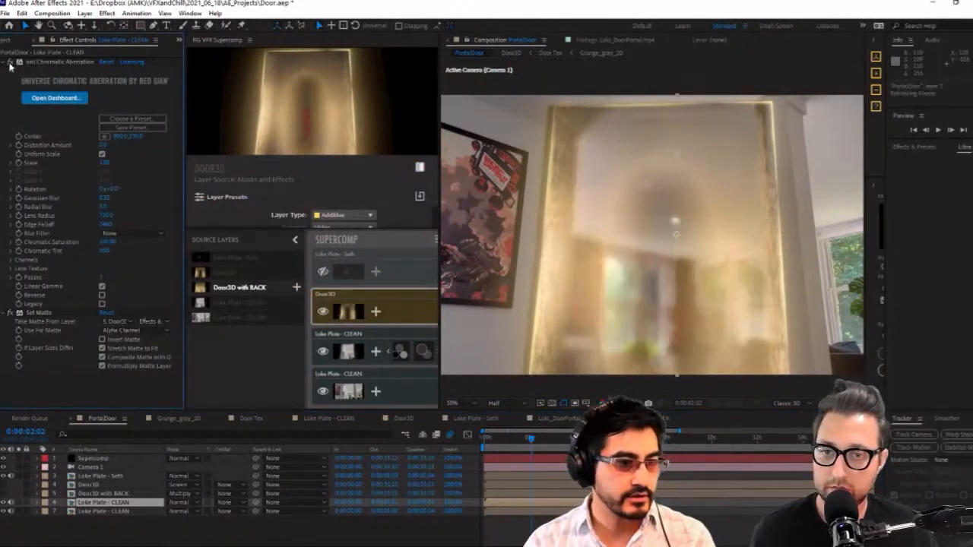
{"action": "left_click", "coordinate": [9, 312]}
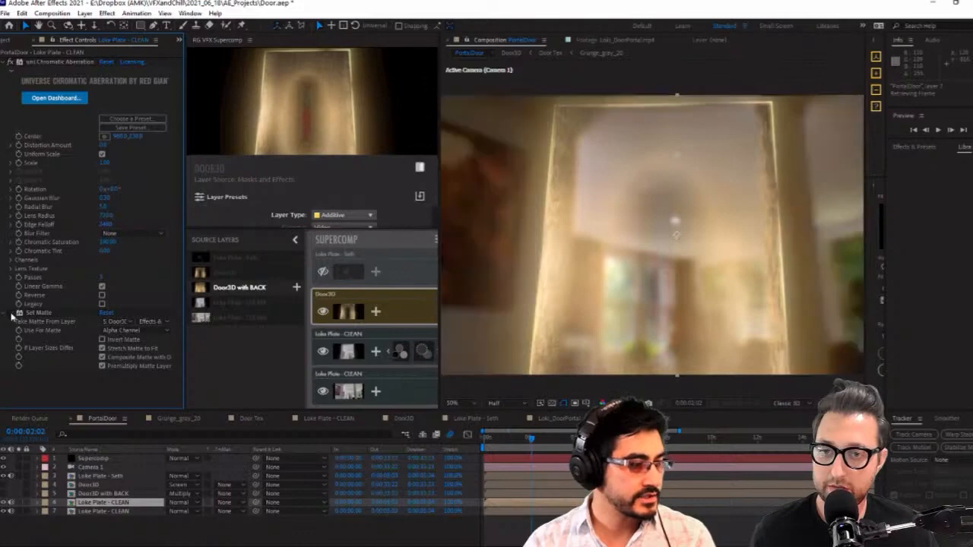
{"action": "left_click", "coordinate": [10, 312]}
Try Source as the Set Matte's matte layer input and restore it to Effects & Masks
{"action": "left_click", "coordinate": [151, 322]}
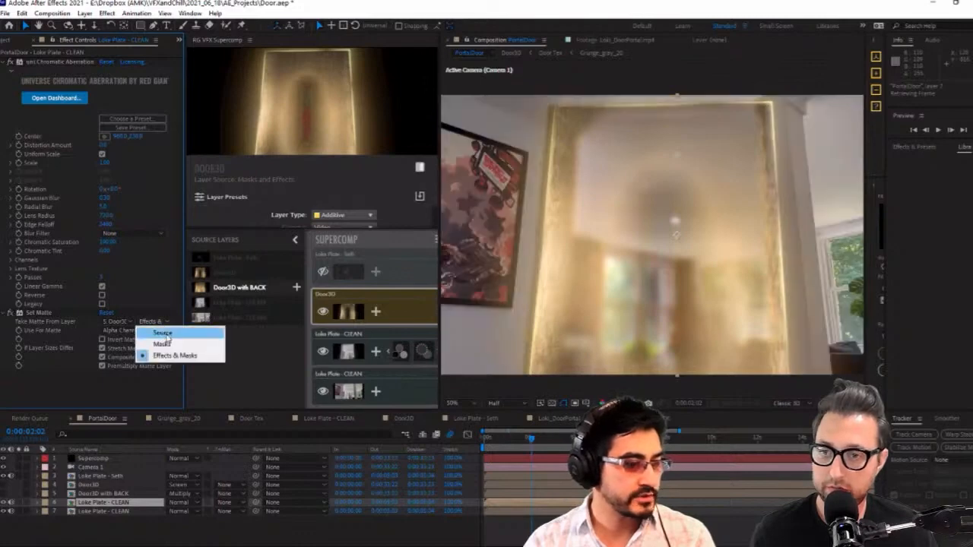
{"action": "left_click", "coordinate": [163, 334]}
{"action": "left_click", "coordinate": [159, 322]}
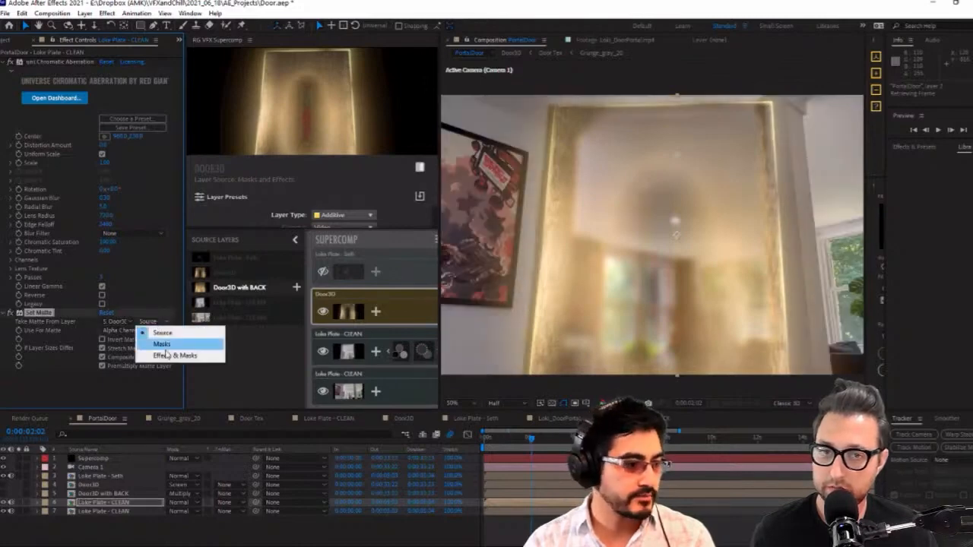
{"action": "left_click", "coordinate": [182, 354]}
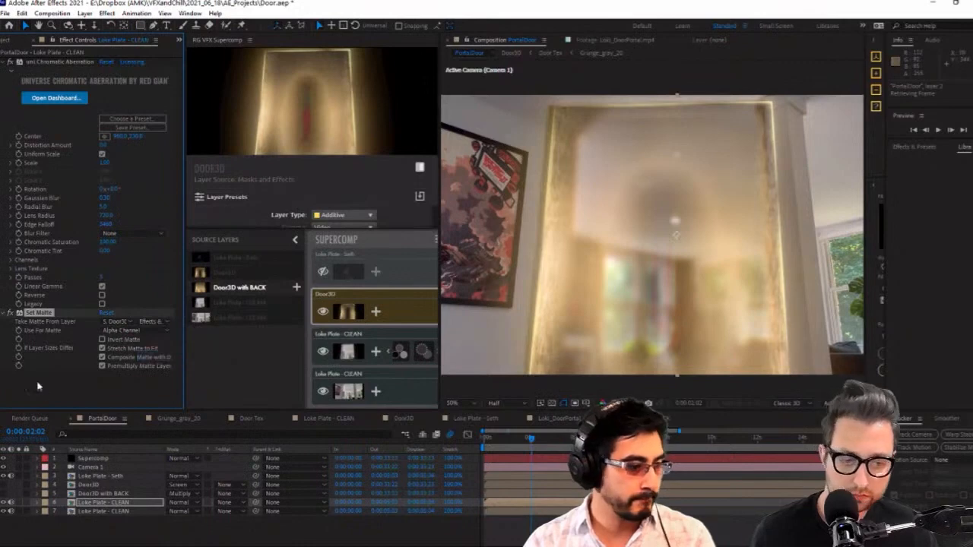
Toggle solo on the blurred Loke Plate - CLEAN layer to examine its matted edges in isolation
{"action": "left_click", "coordinate": [20, 504]}
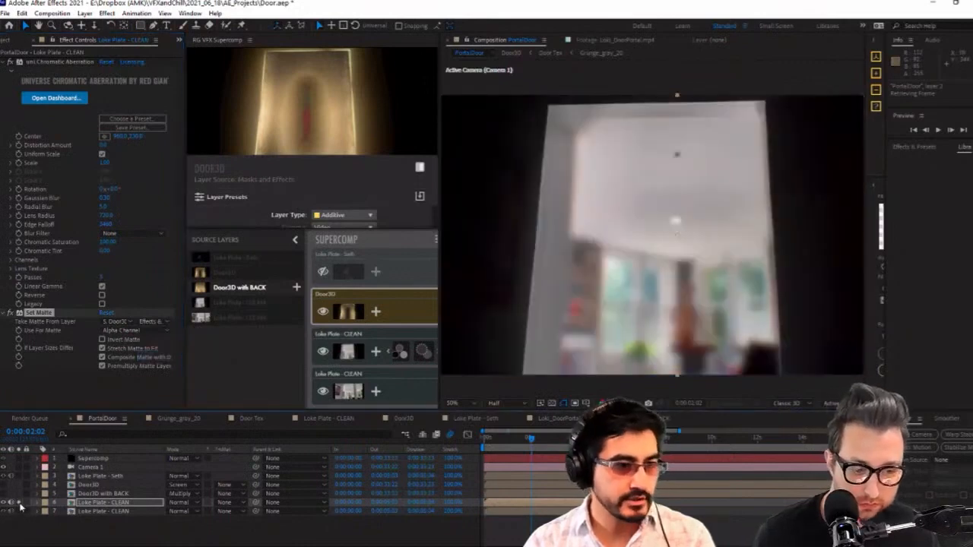
{"action": "left_click", "coordinate": [20, 504]}
{"action": "left_click", "coordinate": [20, 504]}
{"action": "left_click", "coordinate": [20, 504]}
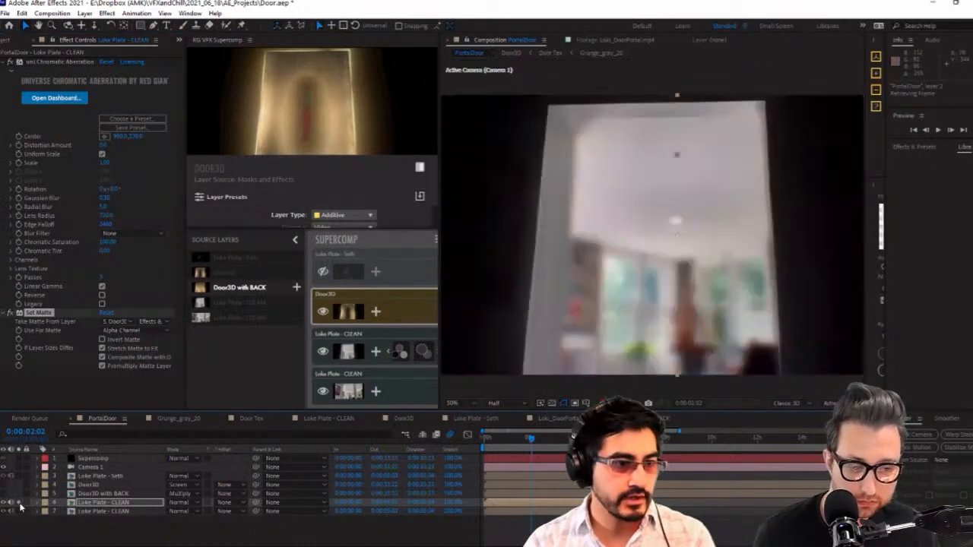
Reveal the Position properties of the Door3D and Door3D with BACK layers to compare their placement
{"action": "left_click", "coordinate": [107, 493]}
{"action": "left_click", "coordinate": [106, 484], "text": "shift"}
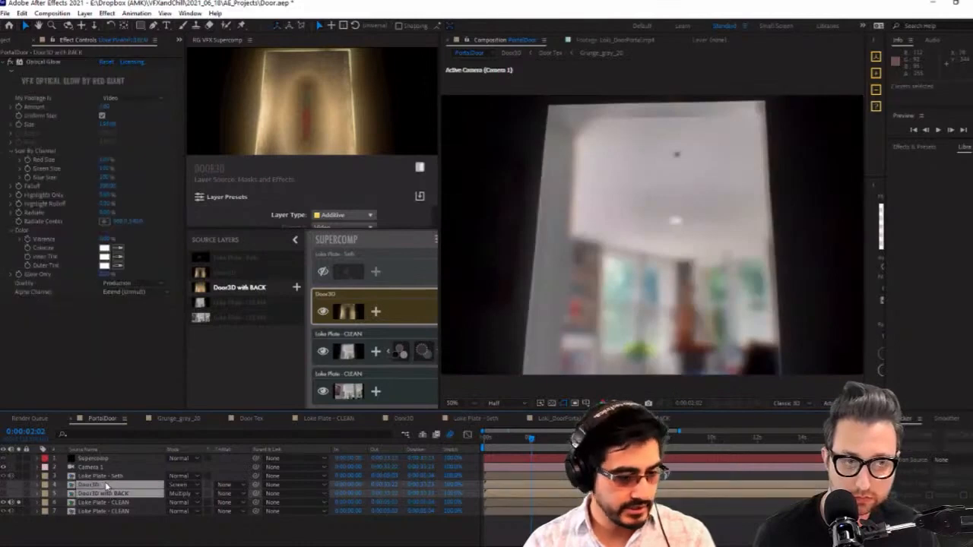
{"action": "key", "text": "p"}
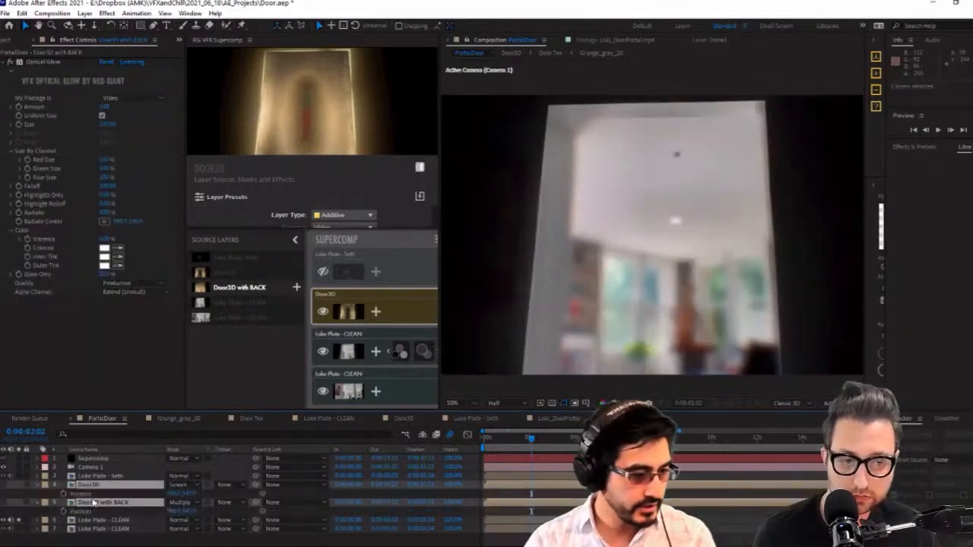
{"action": "left_click", "coordinate": [95, 544]}
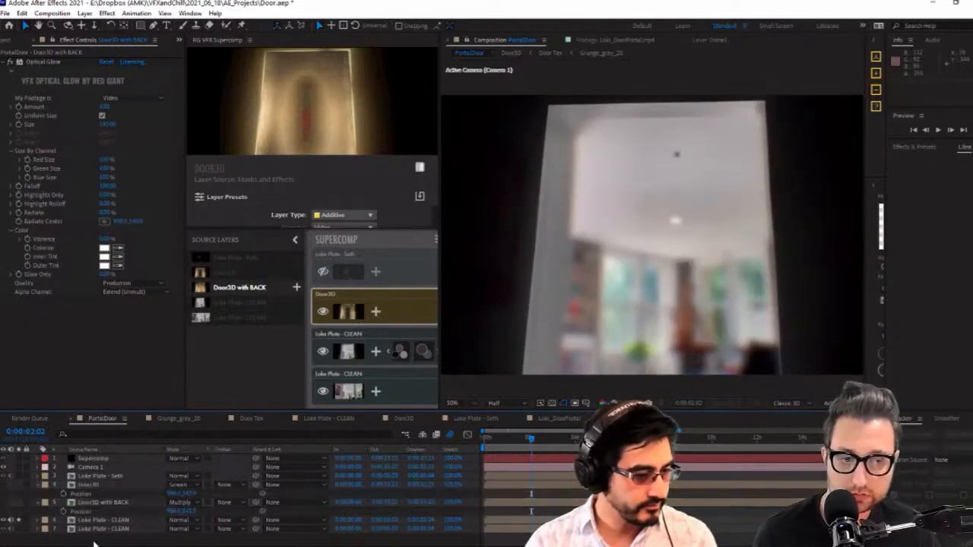
Delete Camera 1 inside the Door3D with BACK composition and return to the PortalDoor composition
{"action": "left_click", "coordinate": [98, 486]}
{"action": "left_click", "coordinate": [114, 503]}
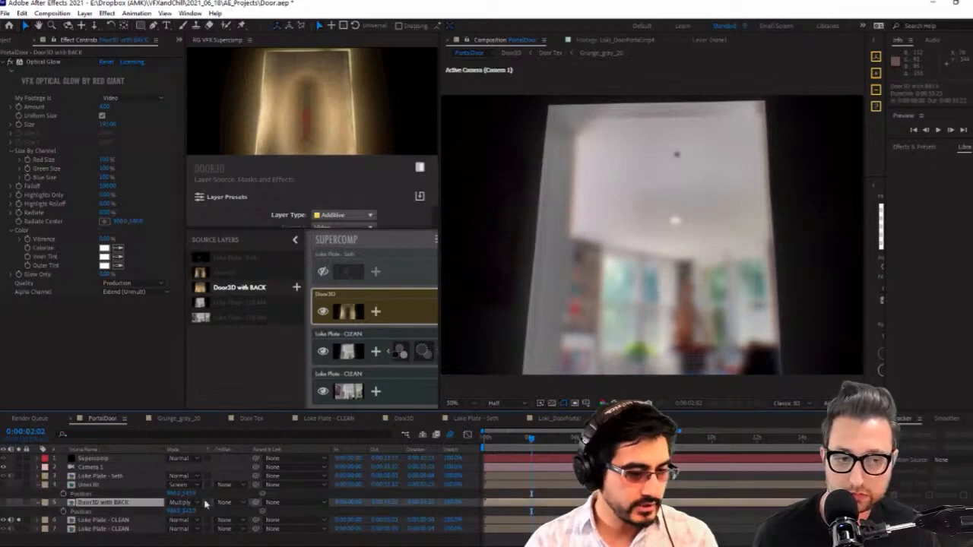
{"action": "double_click", "coordinate": [114, 502]}
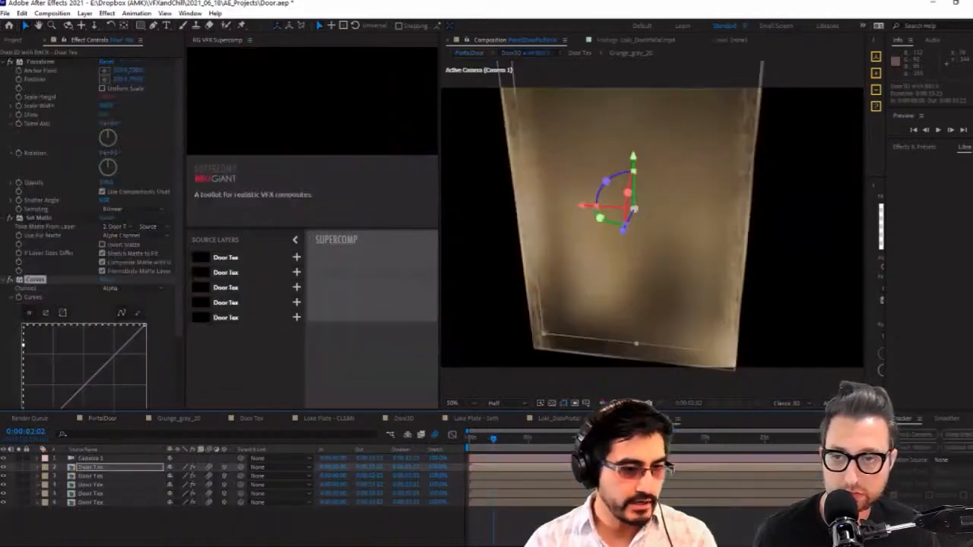
{"action": "left_click", "coordinate": [112, 459]}
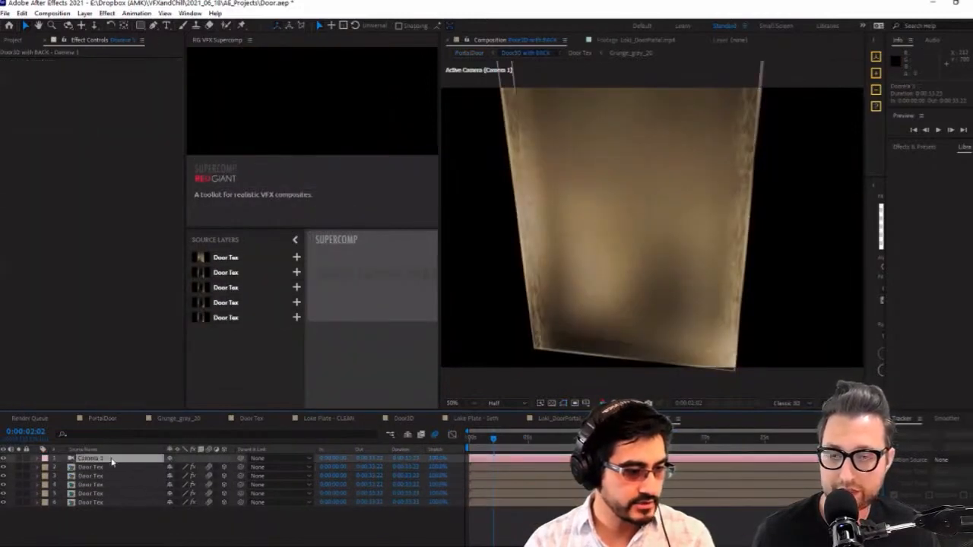
{"action": "key", "text": "Delete"}
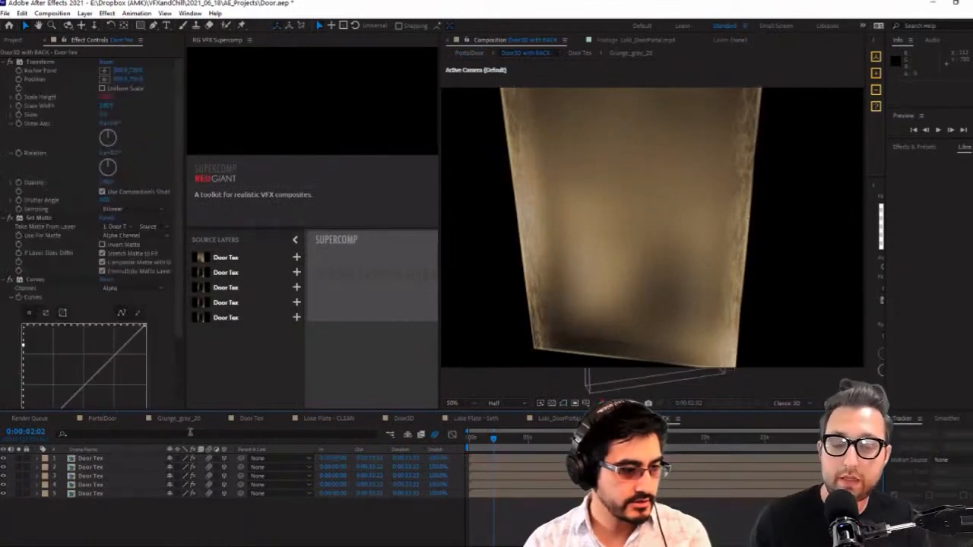
{"action": "left_click", "coordinate": [103, 419]}
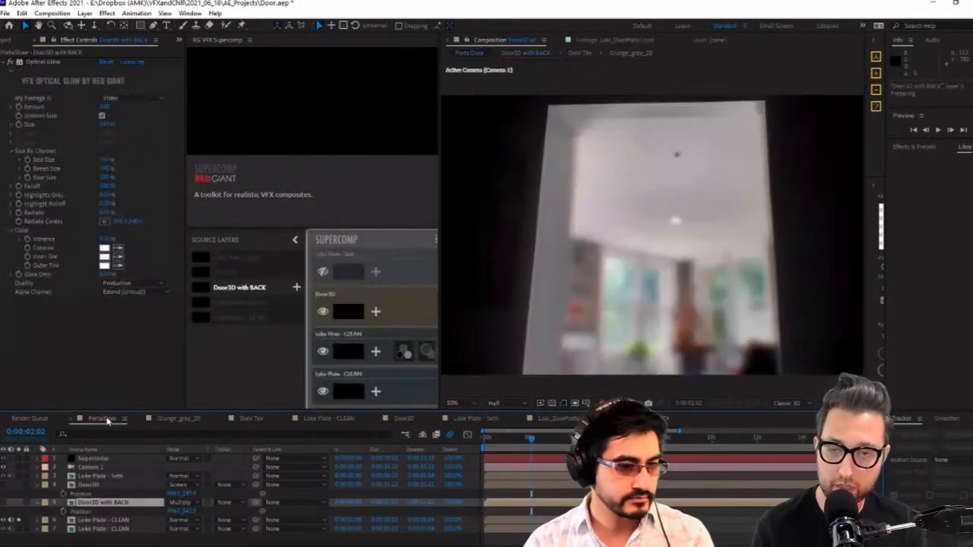
Turn off solo on the blurred Loke Plate - CLEAN layer to restore the full composite
{"action": "left_click", "coordinate": [94, 528]}
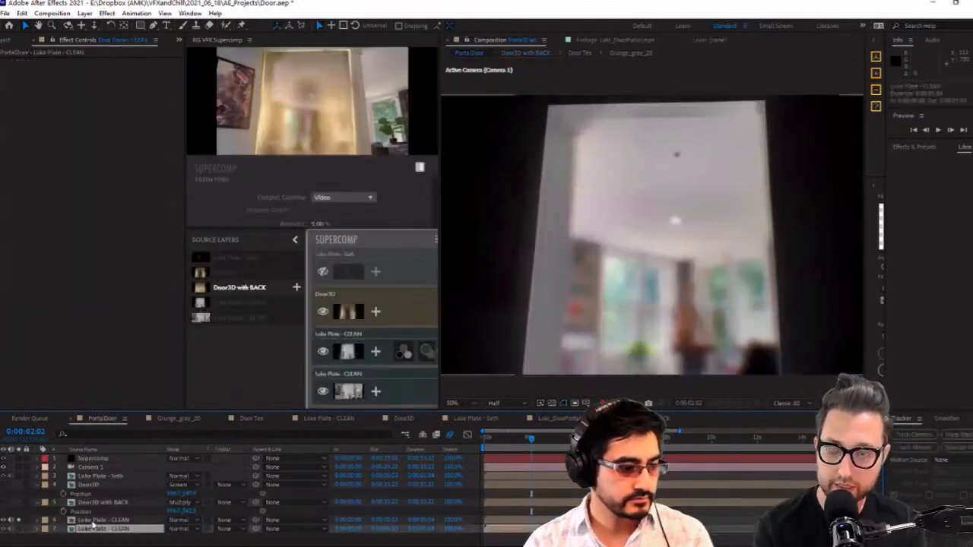
{"action": "left_click", "coordinate": [105, 503]}
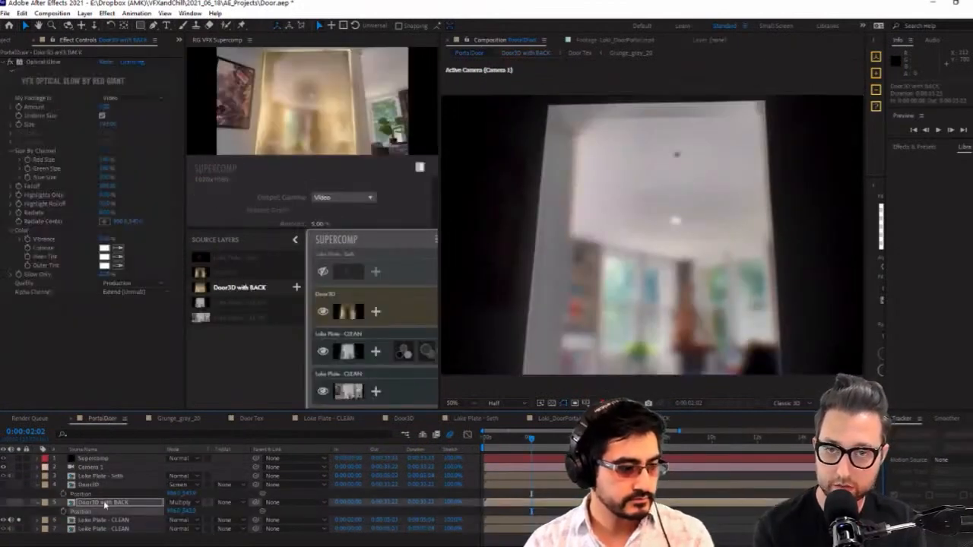
{"action": "left_click", "coordinate": [19, 521]}
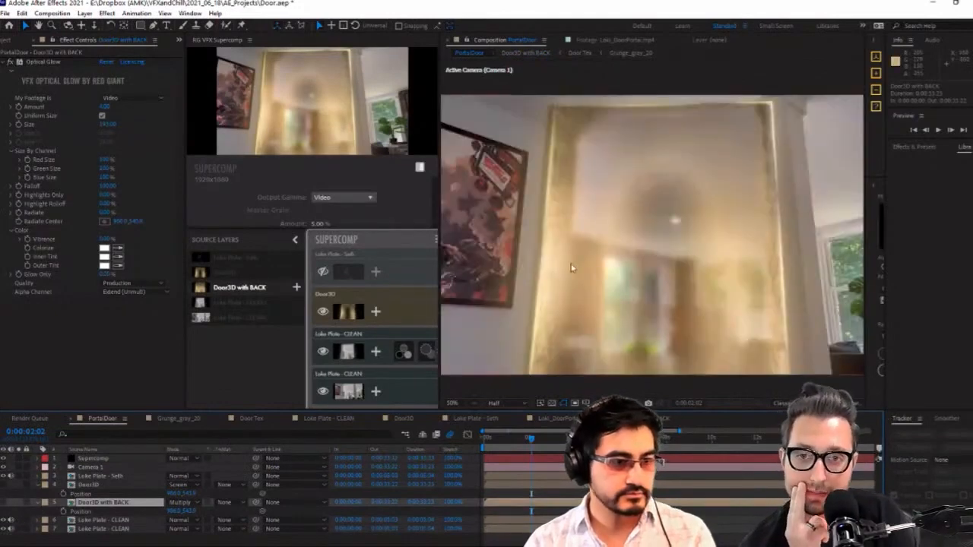
Try shifting the Loke Plate - Seth layer slightly sideways in the viewer and undo the move
{"action": "left_click", "coordinate": [99, 475]}
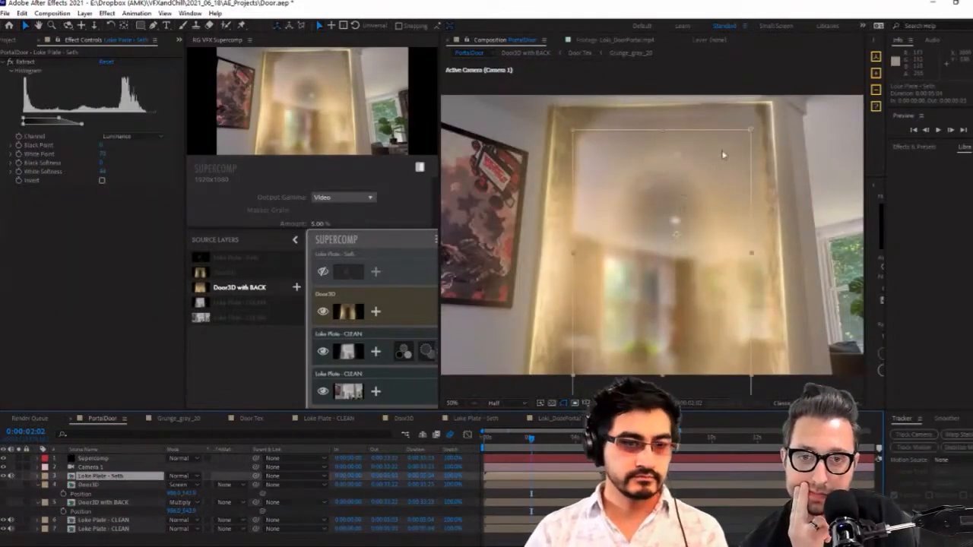
{"action": "left_click", "coordinate": [509, 278]}
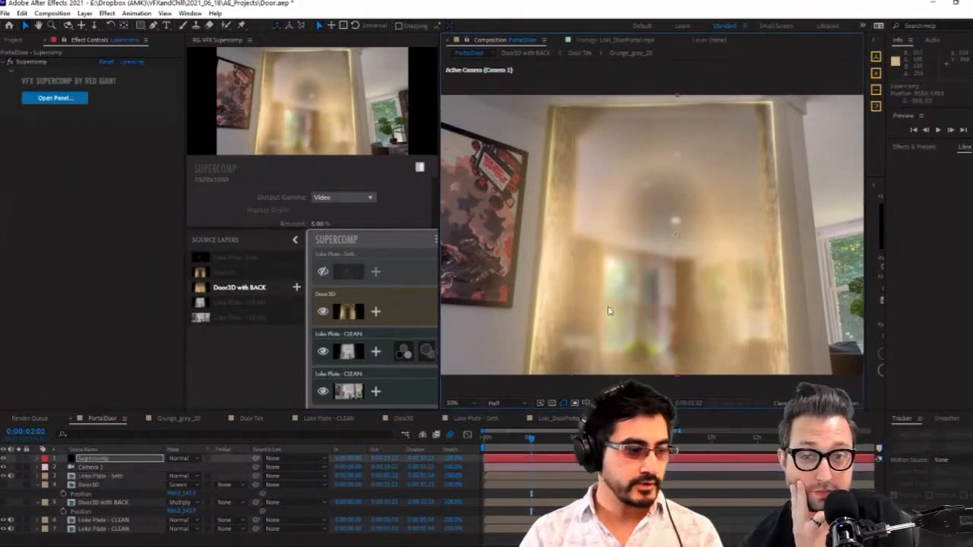
{"action": "left_click", "coordinate": [114, 485]}
{"action": "left_click", "coordinate": [114, 476]}
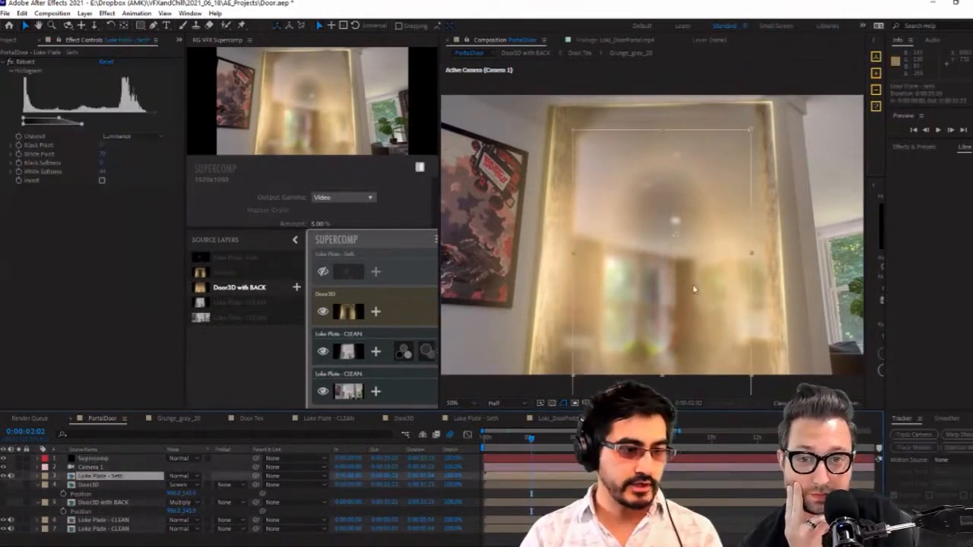
{"action": "left_click_drag", "start_coordinate": [693, 288], "coordinate": [681, 285]}
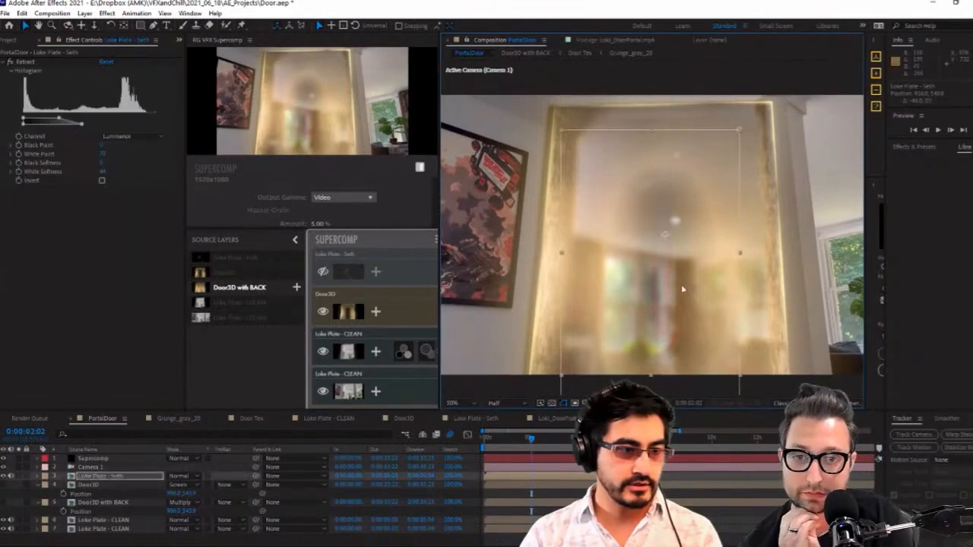
{"action": "key", "text": "ctrl+z"}
Delete Mask 1 from the Loke Plate - Seth layer
{"action": "left_click", "coordinate": [127, 476]}
{"action": "key", "text": "m"}
{"action": "left_click", "coordinate": [103, 487]}
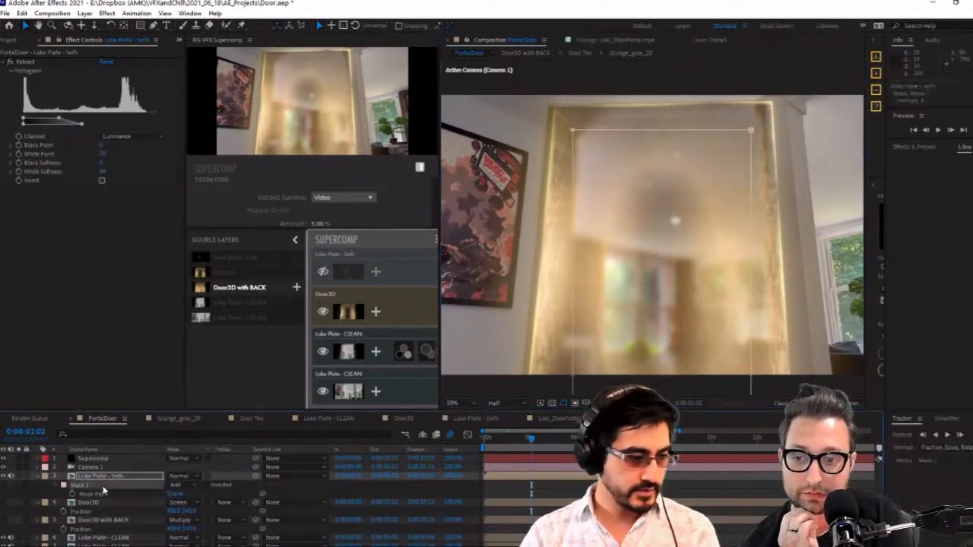
{"action": "key", "text": "Delete"}
{"action": "key", "text": "ctrl+Down"}
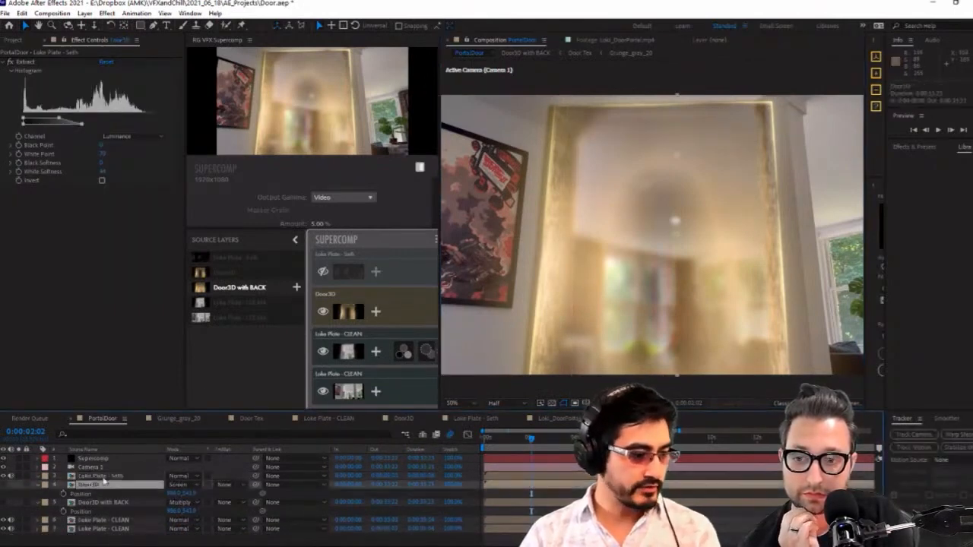
Make the Door3D layer visible and try nudging it slightly sideways in the composition
{"action": "left_click", "coordinate": [638, 225]}
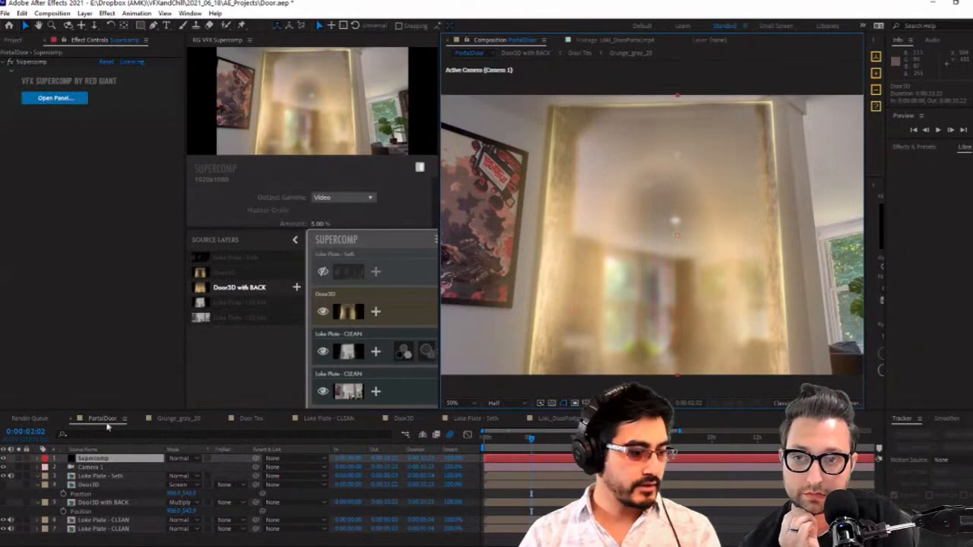
{"action": "left_click", "coordinate": [110, 477]}
{"action": "left_click", "coordinate": [113, 486]}
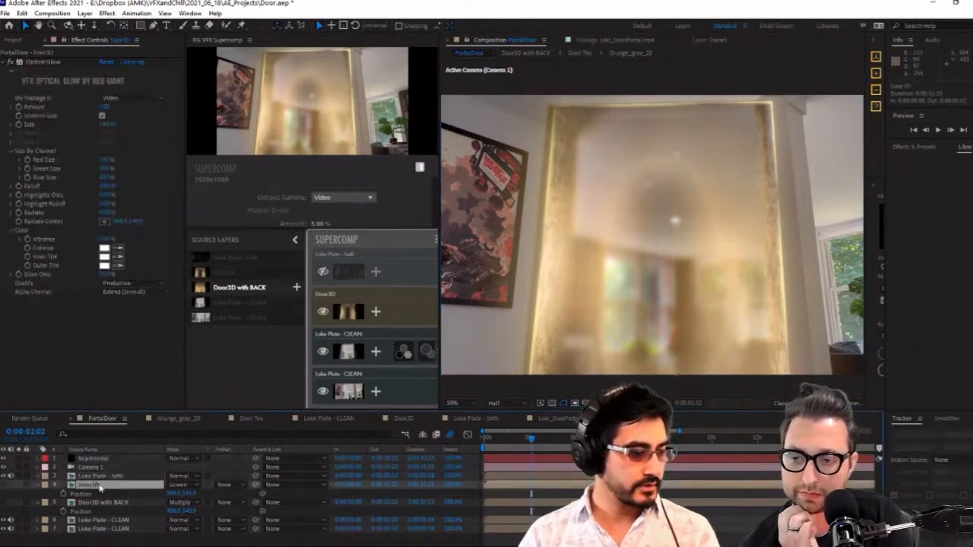
{"action": "left_click", "coordinate": [683, 335]}
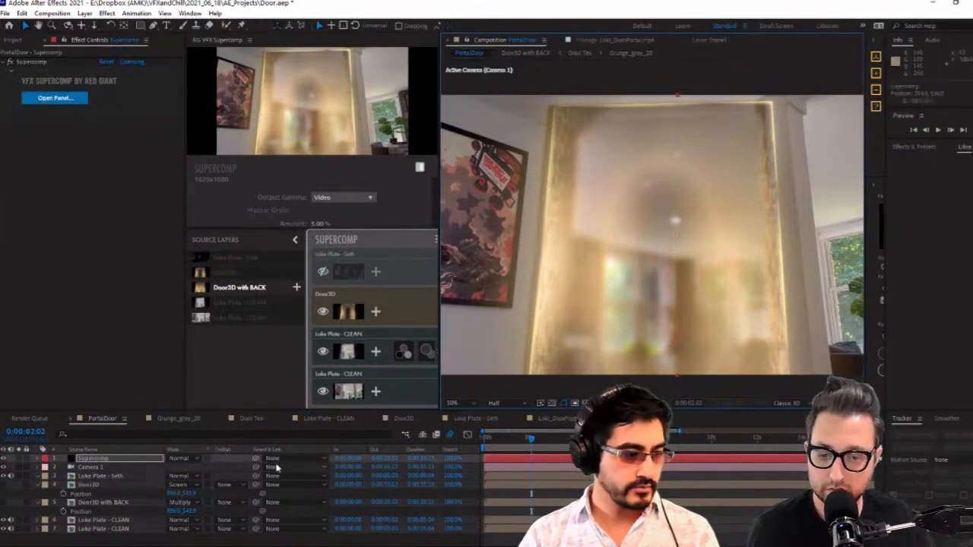
{"action": "left_click", "coordinate": [82, 486]}
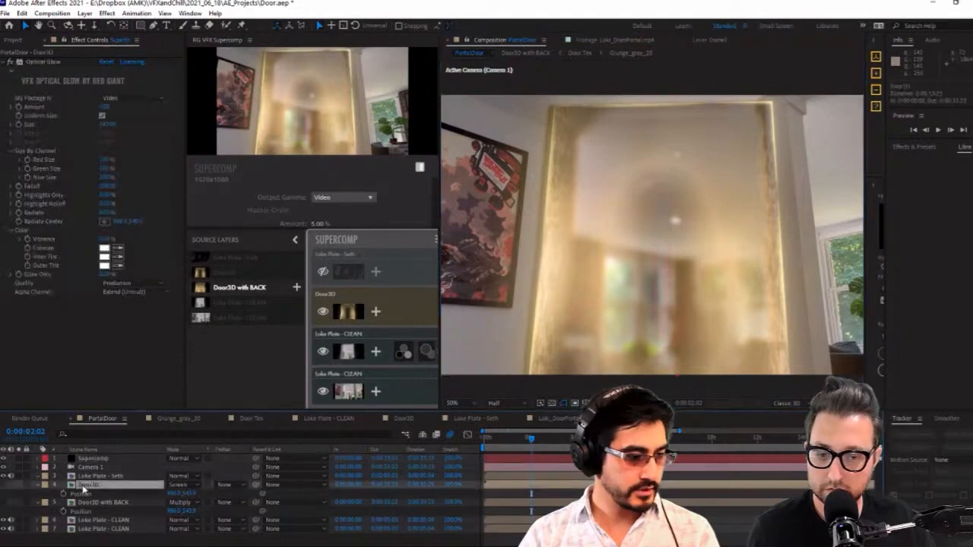
{"action": "left_click", "coordinate": [3, 486]}
{"action": "left_click_drag", "start_coordinate": [704, 286], "coordinate": [701, 286]}
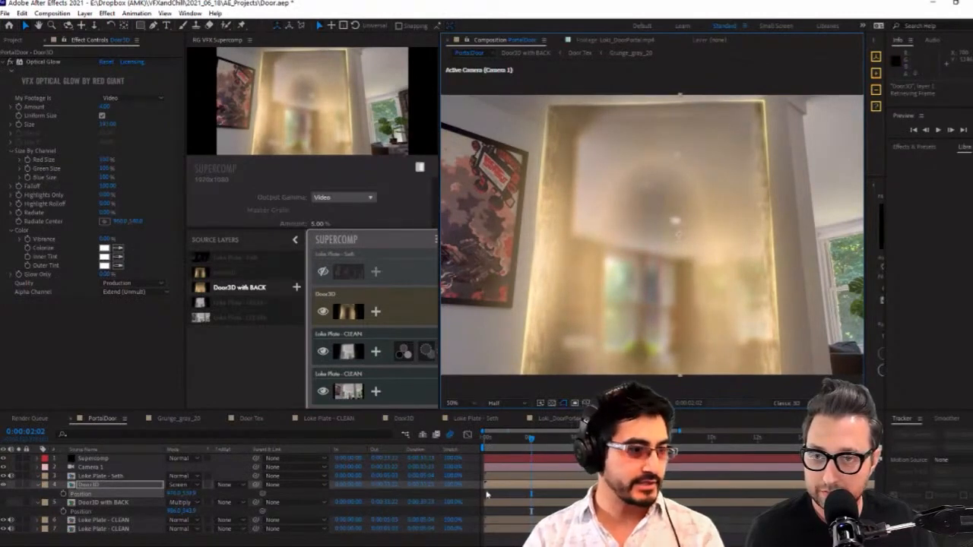
Reveal Door3D's Scale keyframes and preview the door animation from the first frame
{"action": "left_click", "coordinate": [520, 443]}
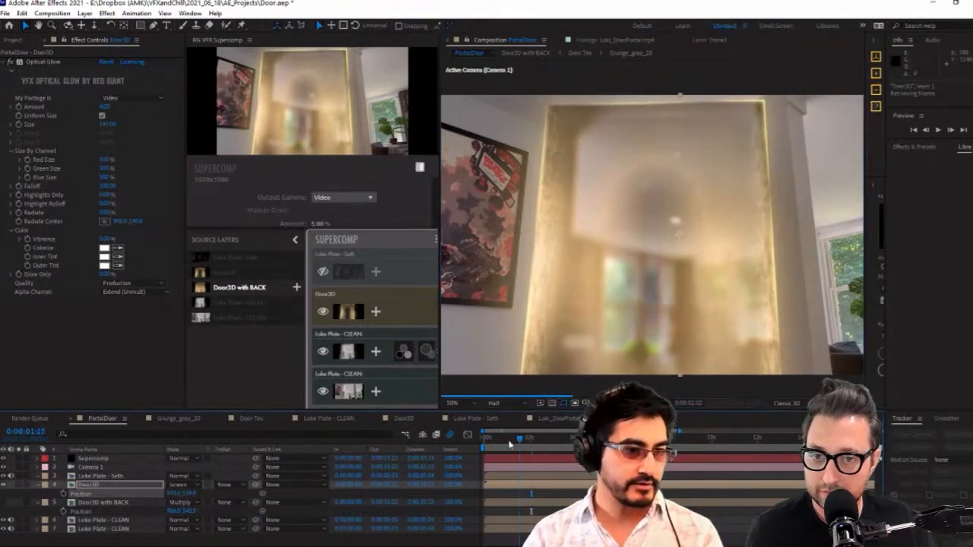
{"action": "left_click_drag", "start_coordinate": [510, 445], "coordinate": [483, 445]}
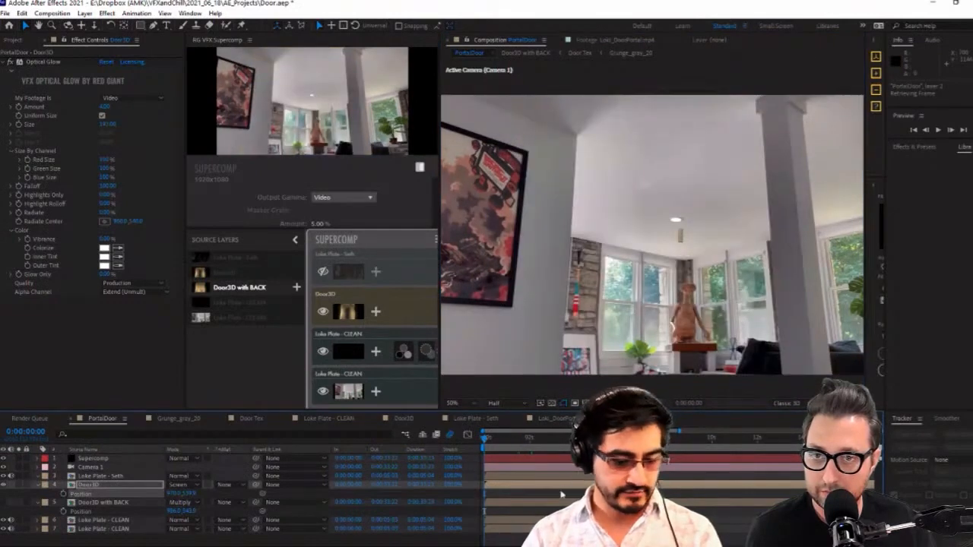
{"action": "key", "text": "s"}
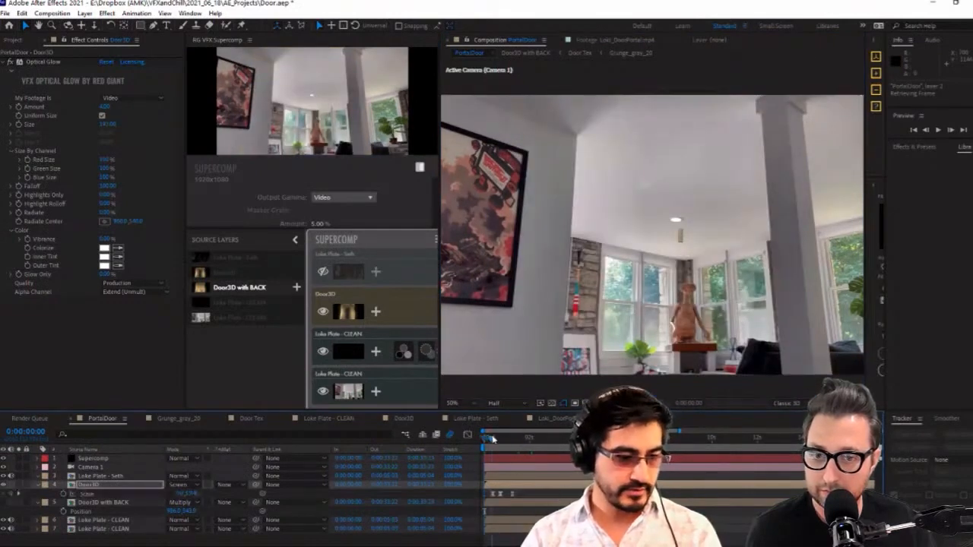
{"action": "left_click", "coordinate": [938, 131]}
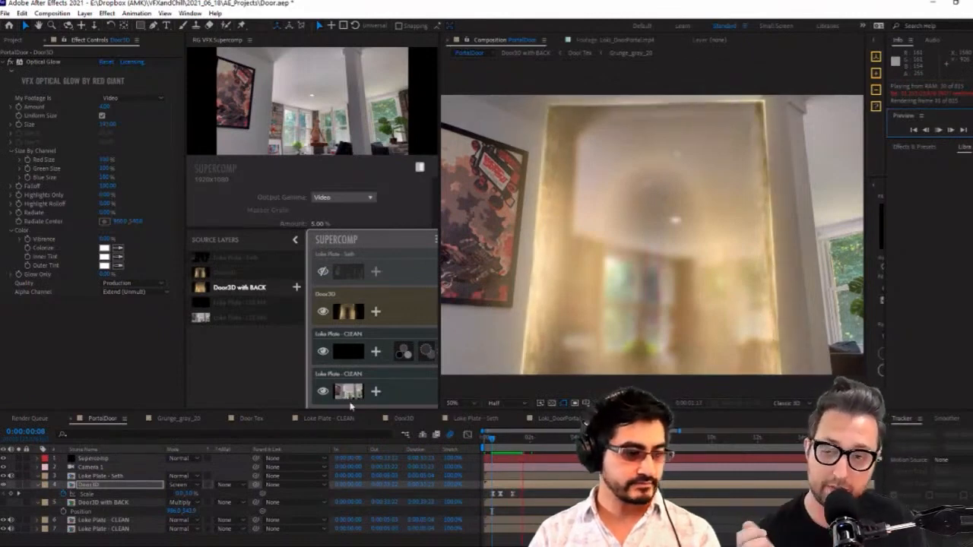
Widen the composition viewer and replay the opening of the door animation
{"action": "left_click_drag", "start_coordinate": [439, 342], "coordinate": [395, 342]}
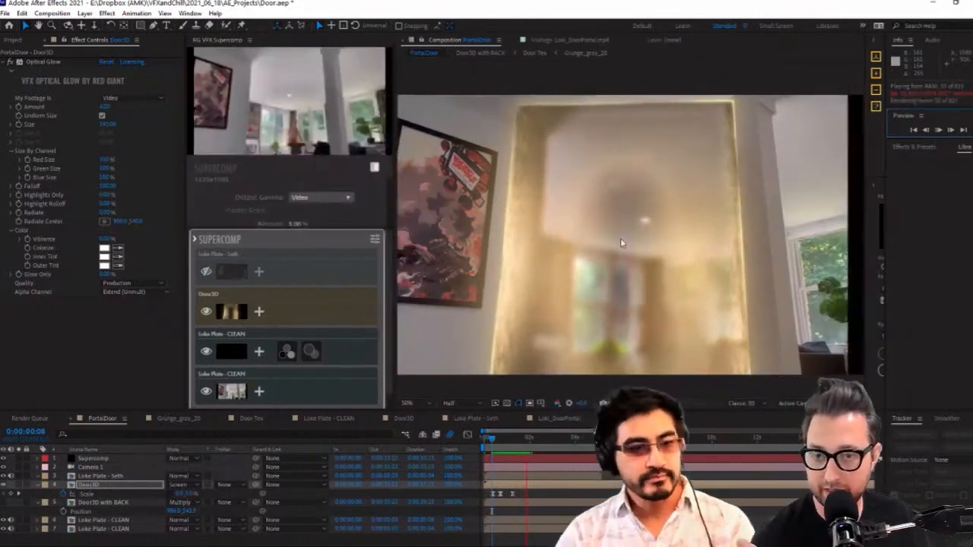
{"action": "left_click", "coordinate": [623, 242]}
{"action": "left_click", "coordinate": [582, 293]}
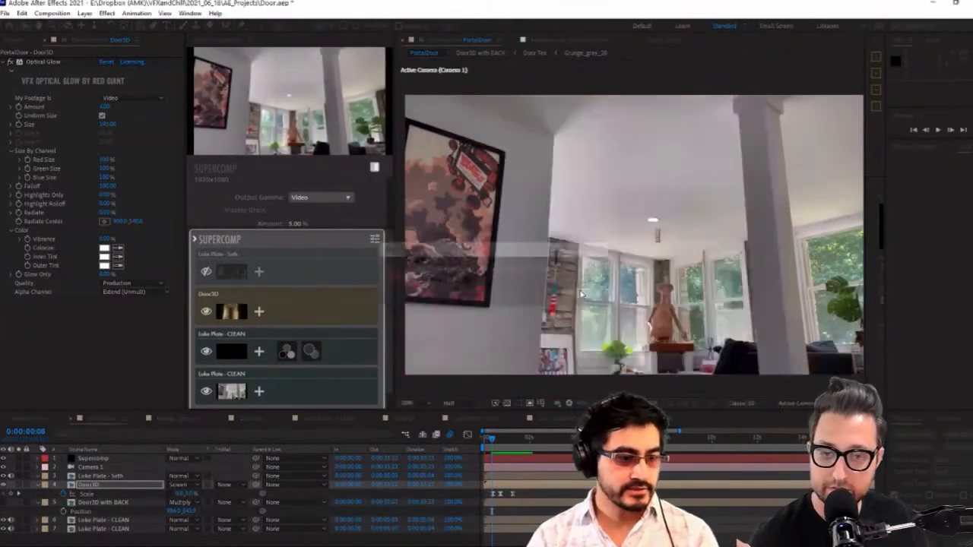
{"action": "key", "text": "space"}
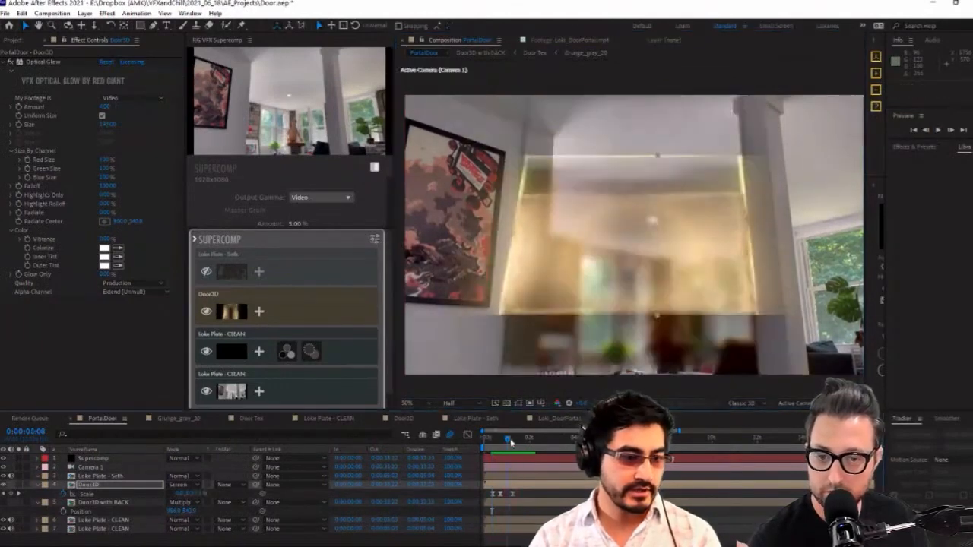
{"action": "key", "text": "space"}
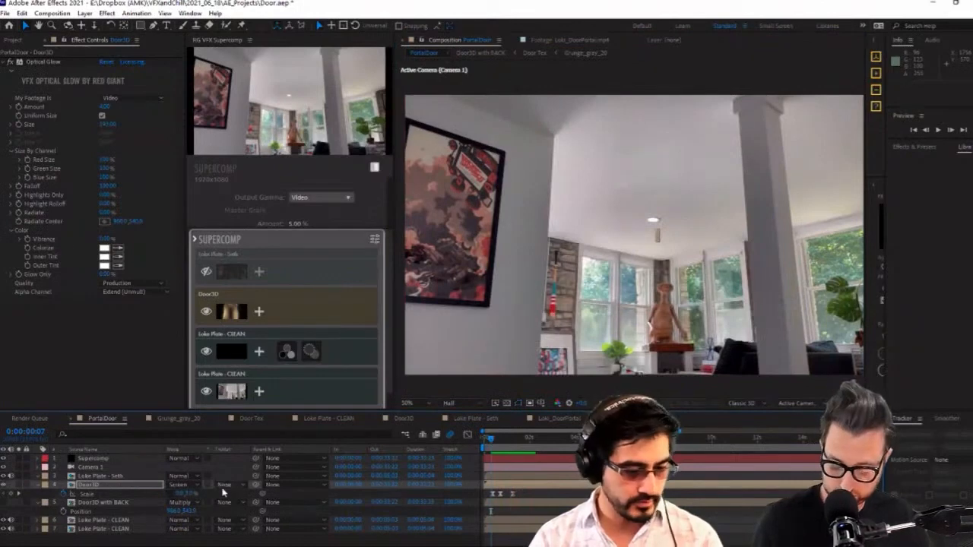
Delete the Door3D and Door3D with BACK layers from PortalDoor, with the current time at 0:00:00:23
{"action": "key", "text": "F4"}
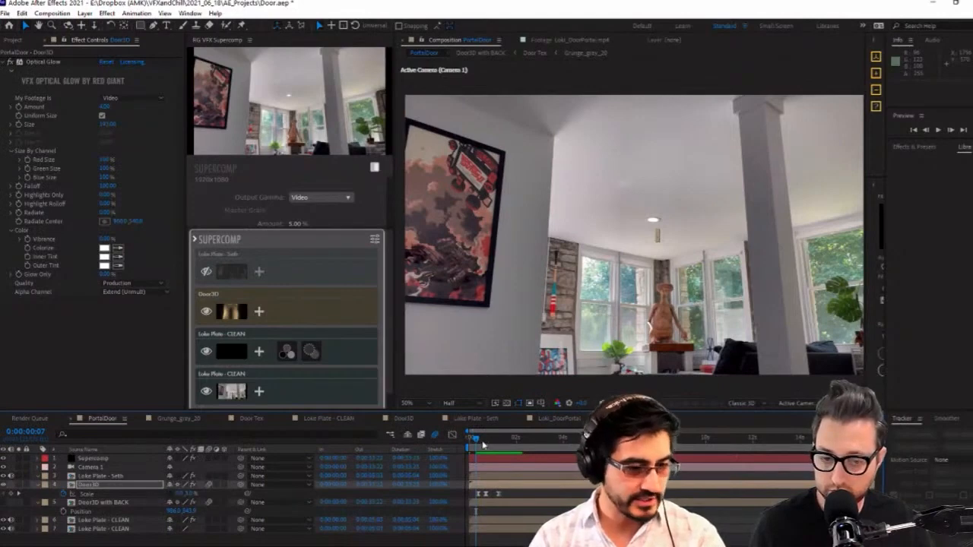
{"action": "left_click_drag", "start_coordinate": [482, 445], "coordinate": [493, 447]}
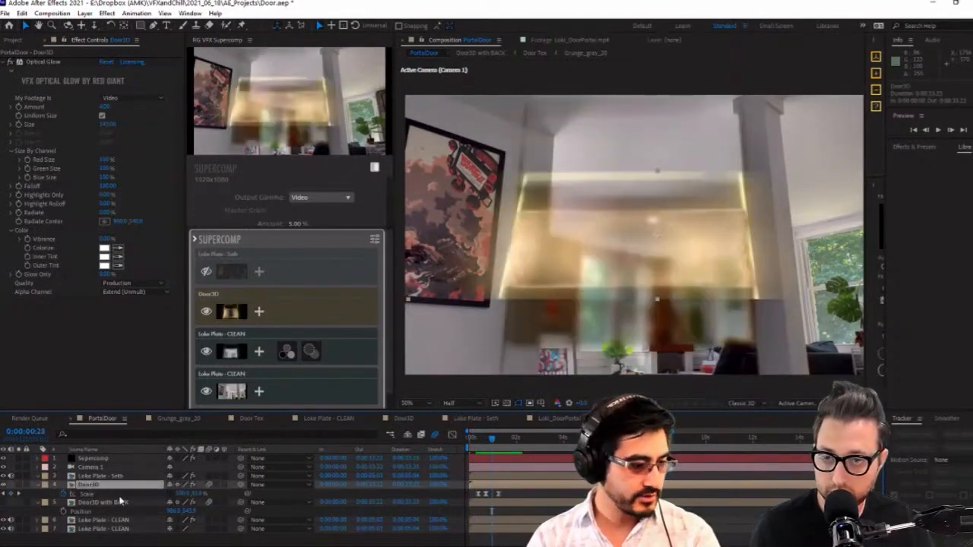
{"action": "left_click", "coordinate": [121, 502], "text": "ctrl"}
{"action": "key", "text": "Delete"}
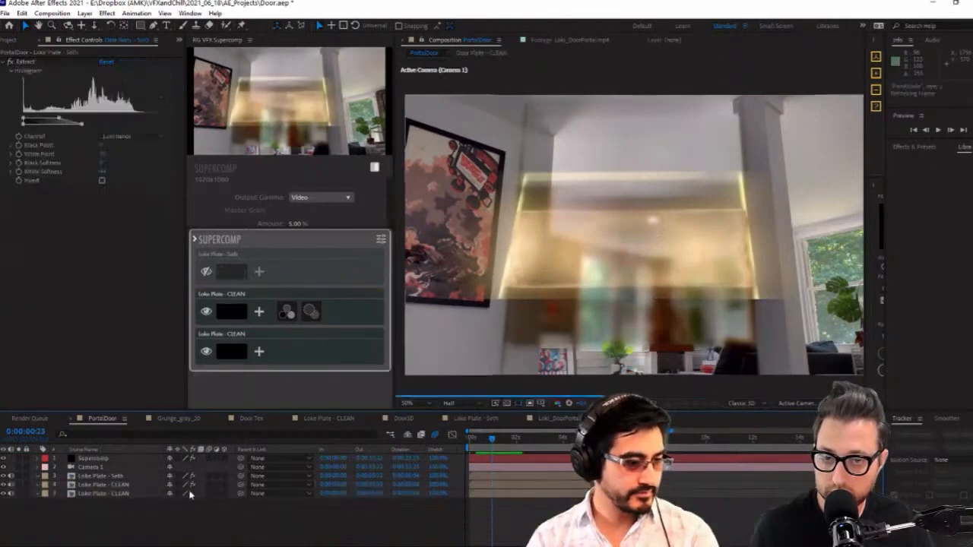
Check the Door Tex composition and locate the Door3D and Door3D with BACK comps in the project, returning to PortalDoor
{"action": "left_click", "coordinate": [120, 476]}
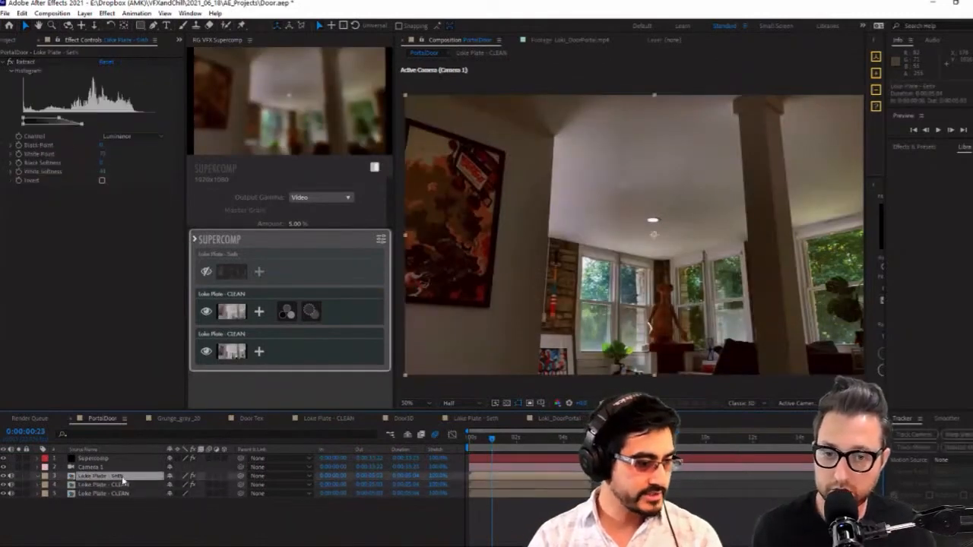
{"action": "left_click", "coordinate": [8, 40]}
{"action": "double_click", "coordinate": [38, 301]}
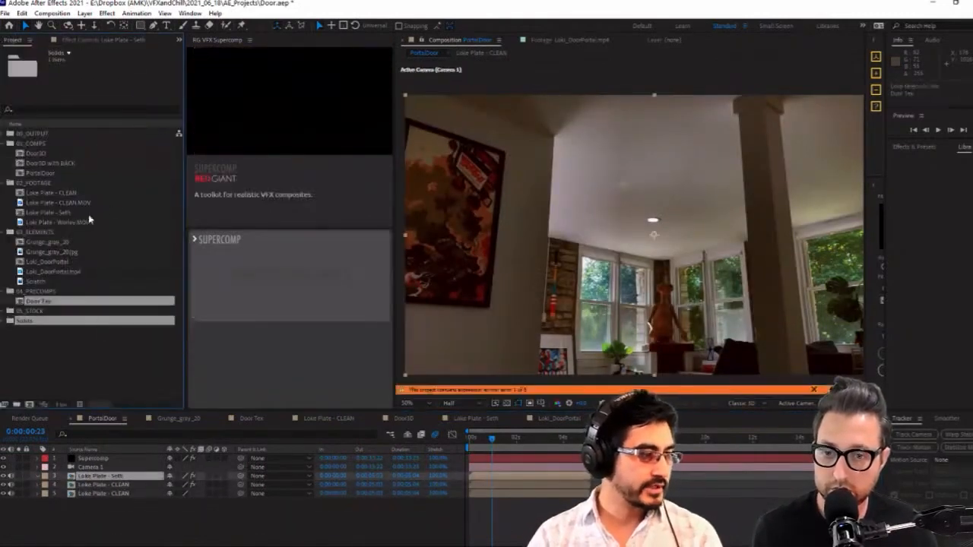
{"action": "left_click", "coordinate": [64, 164]}
{"action": "left_click", "coordinate": [109, 349]}
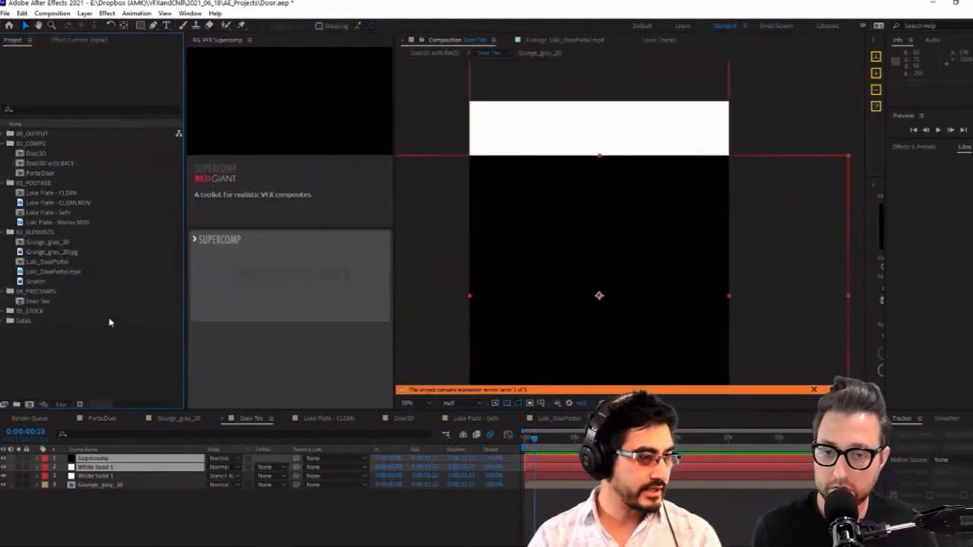
{"action": "left_click", "coordinate": [59, 165]}
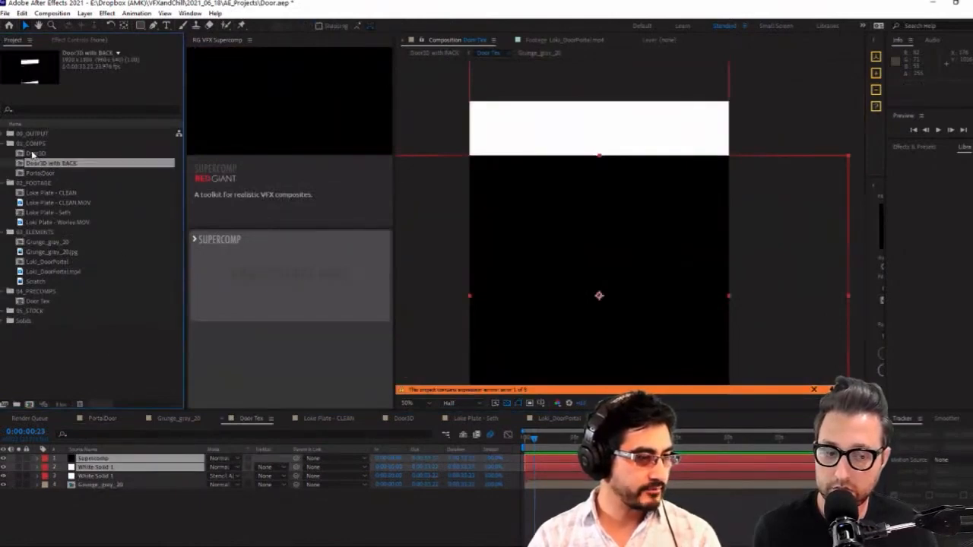
{"action": "left_click_drag", "start_coordinate": [33, 155], "coordinate": [59, 155]}
{"action": "left_click", "coordinate": [105, 420]}
{"action": "left_click", "coordinate": [99, 502]}
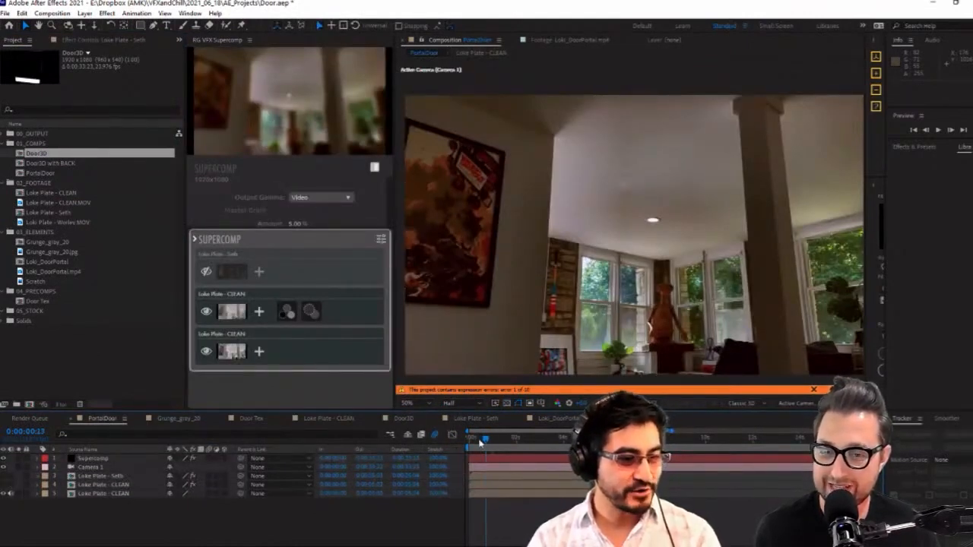
Delete the Supercomp layer from PortalDoor and select the bottom clean plate with the current time at the first frame
{"action": "left_click", "coordinate": [85, 459]}
{"action": "key", "text": "Delete"}
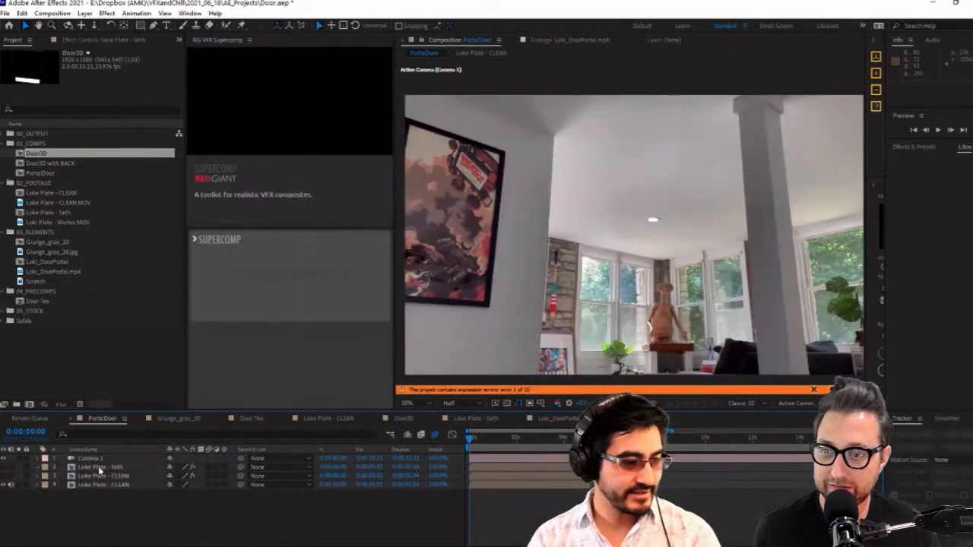
{"action": "left_click", "coordinate": [104, 476]}
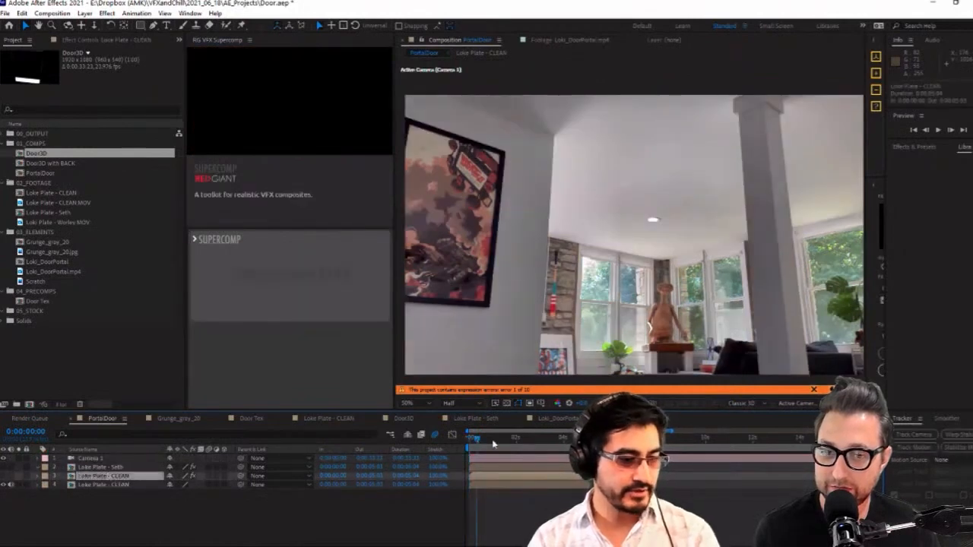
{"action": "left_click_drag", "start_coordinate": [492, 444], "coordinate": [281, 448]}
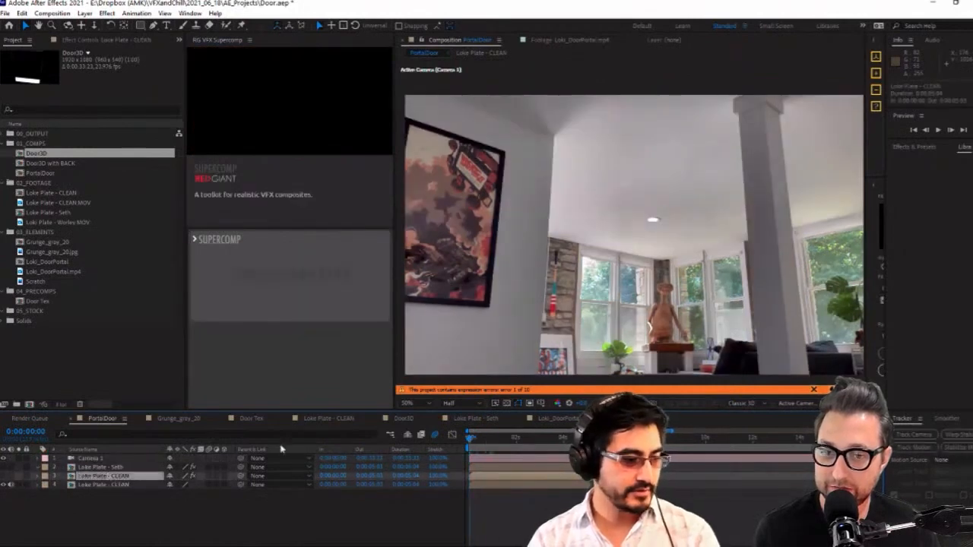
{"action": "left_click", "coordinate": [542, 270]}
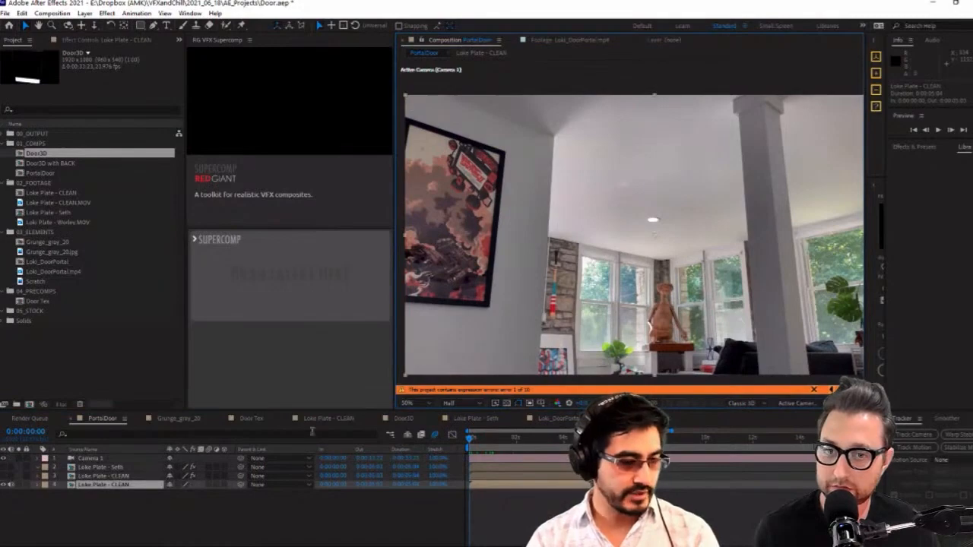
Undo the last three changes in PortalDoor
{"action": "key", "text": "ctrl+z"}
{"action": "key", "text": "ctrl+z"}
{"action": "key", "text": "ctrl+z"}
{"action": "key", "text": "ctrl+z"}
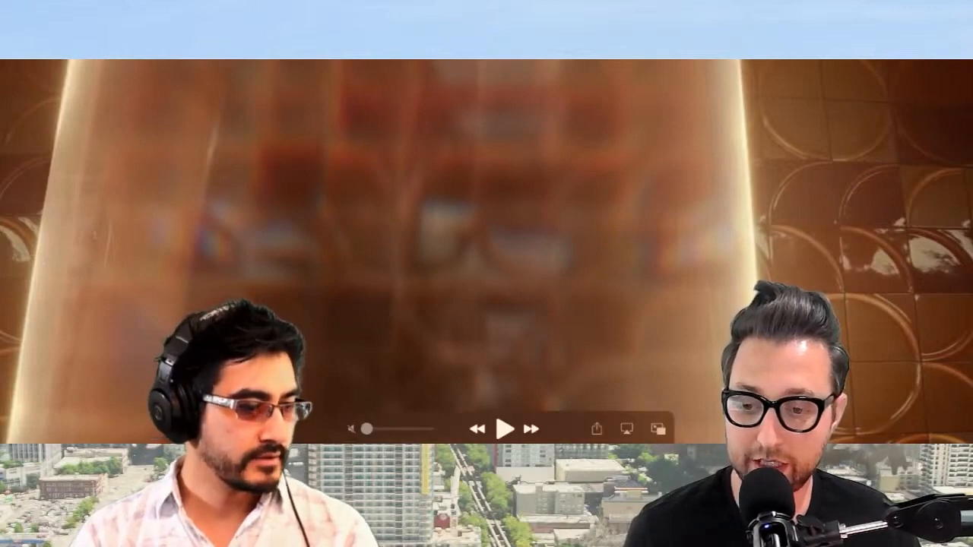
Play the Loki reference clip to examine the portal door in front of the characters, and pause it
{"action": "key", "text": "space"}
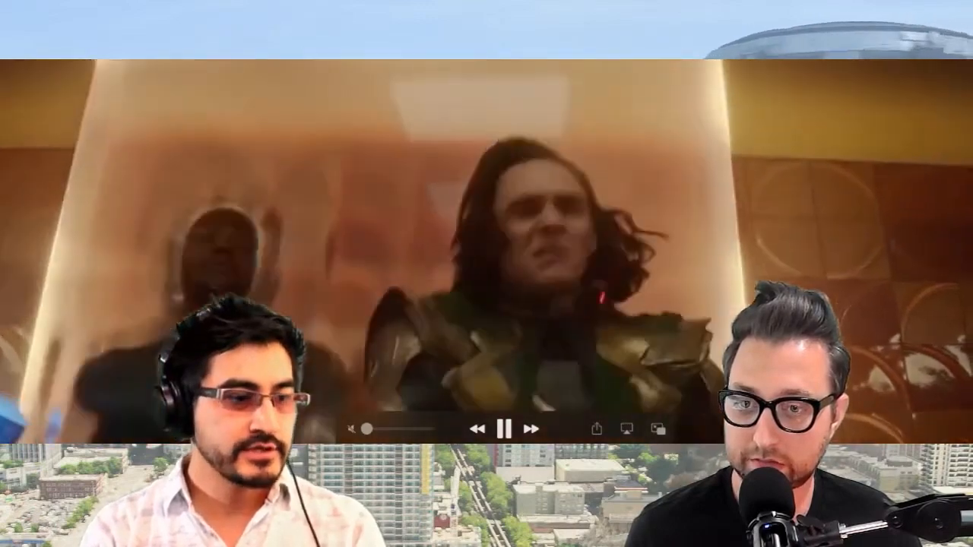
{"action": "key", "text": "space"}
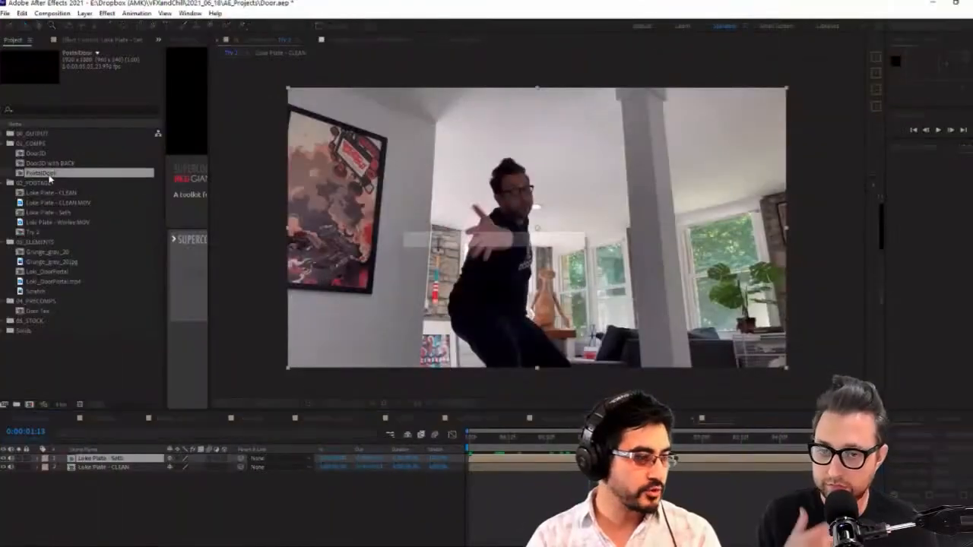
Add the Door3D comp as the top layer of Try 2 and delete Camera 1 inside Door3D
{"action": "left_click", "coordinate": [35, 153]}
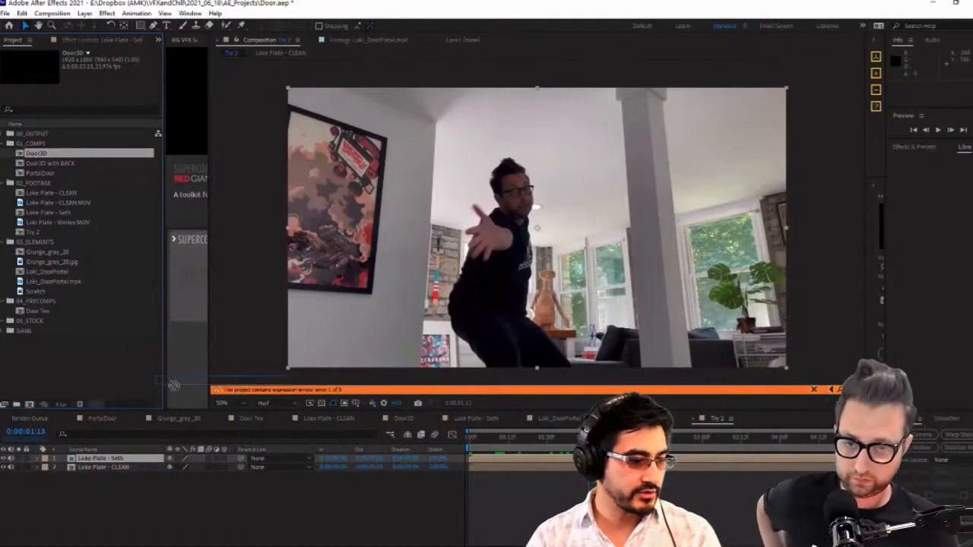
{"action": "left_click_drag", "start_coordinate": [35, 158], "coordinate": [132, 460]}
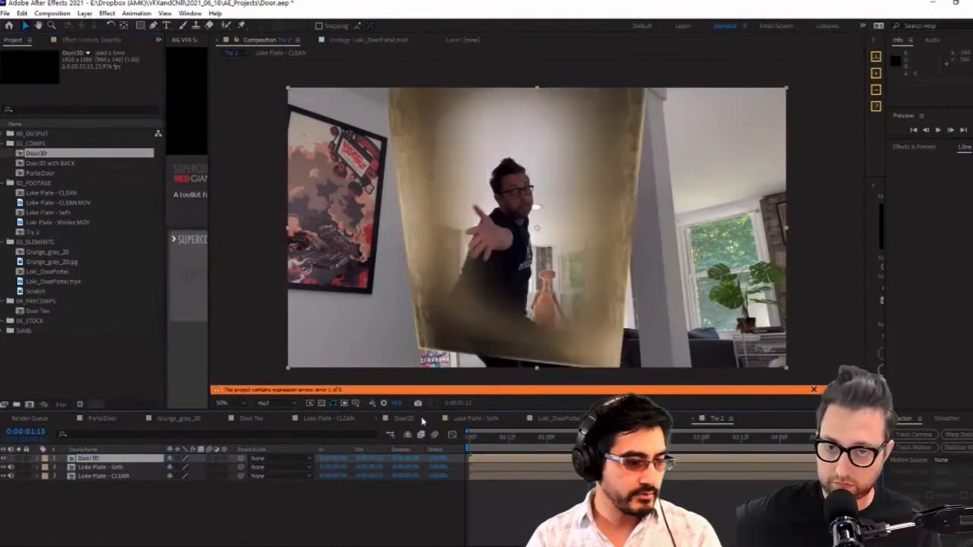
{"action": "left_click", "coordinate": [410, 419]}
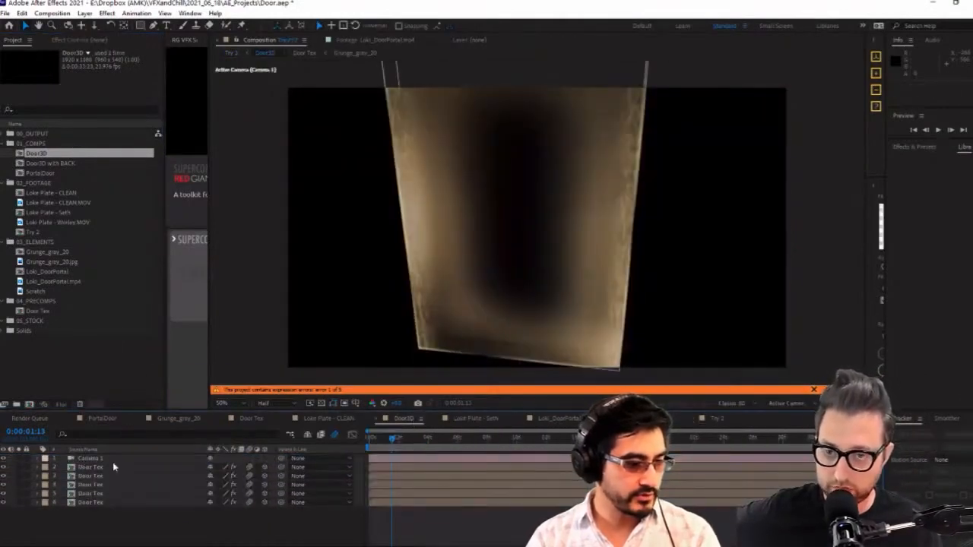
{"action": "left_click", "coordinate": [113, 461]}
{"action": "key", "text": "Delete"}
Reveal the effect properties of all Door Tex layers in Door3D and review their Scale Height and Rotation expressions
{"action": "key", "text": "ctrl+a"}
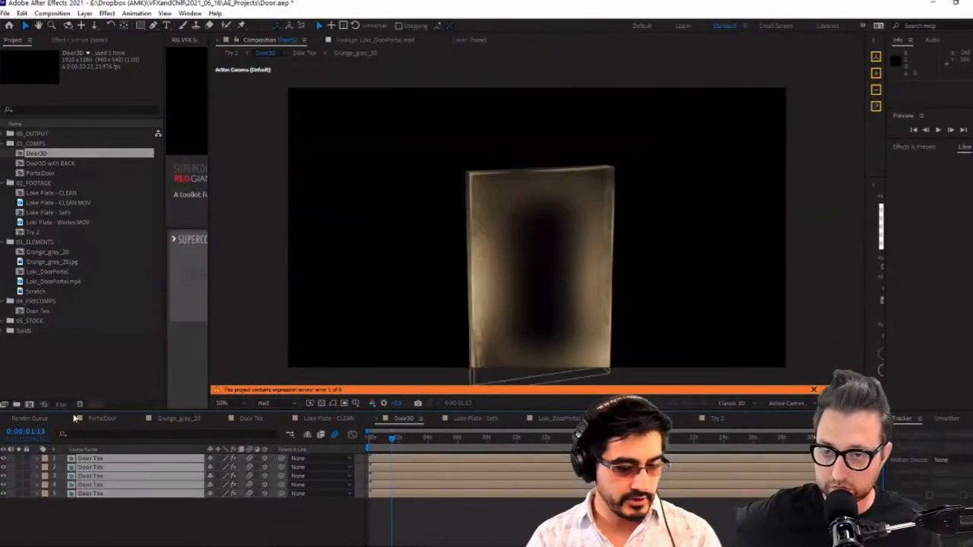
{"action": "key", "text": "e"}
{"action": "key", "text": "e"}
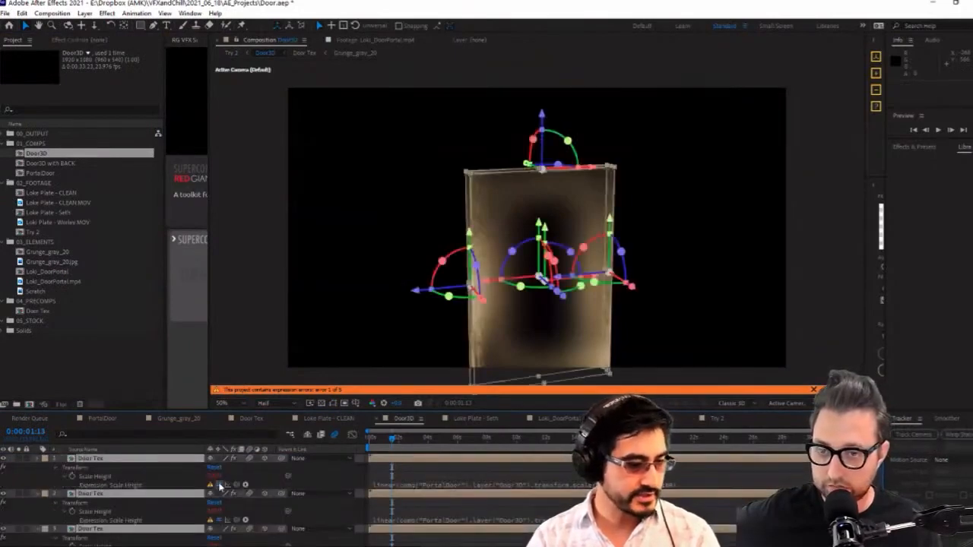
{"action": "scroll", "coordinate": [216, 523], "scroll_direction": "up", "scroll_amount": 1}
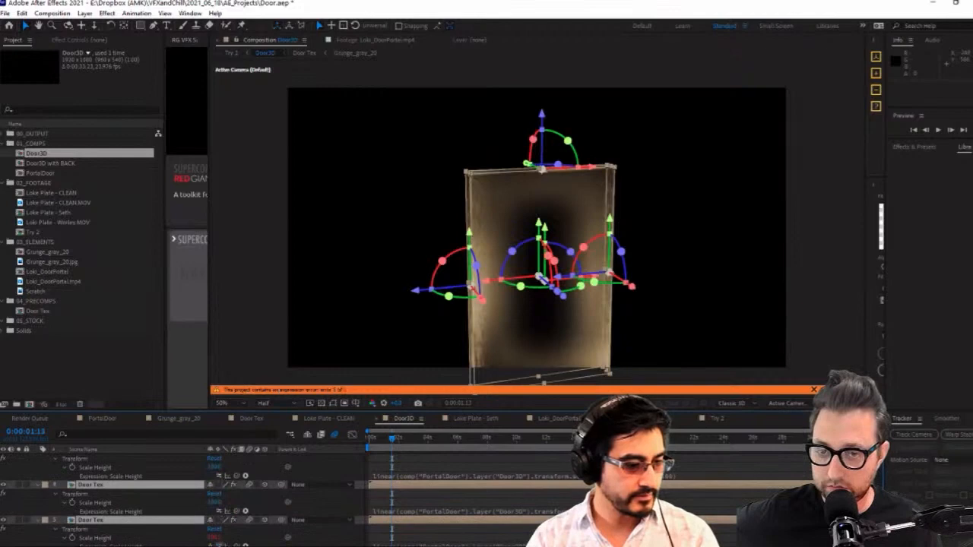
{"action": "scroll", "coordinate": [254, 530], "scroll_direction": "down", "scroll_amount": 1}
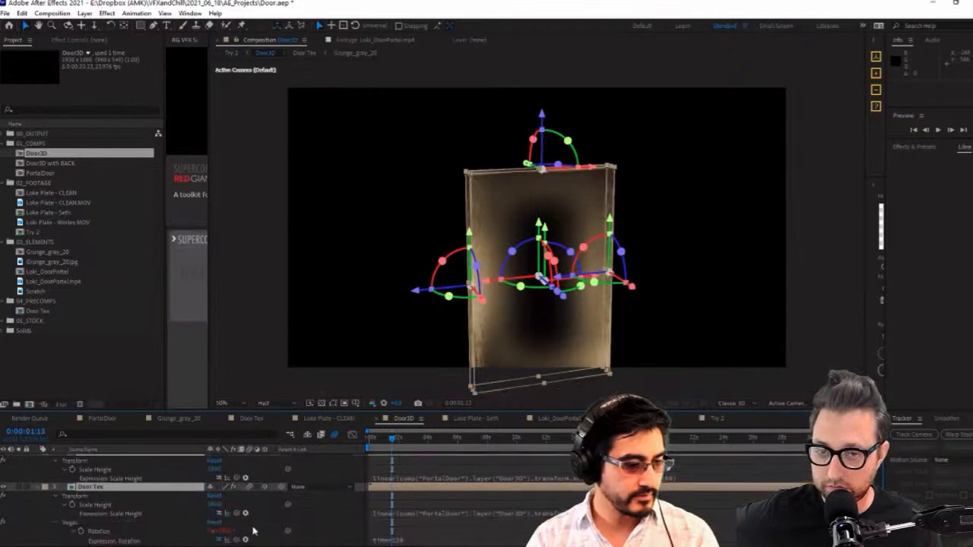
Add a new camera with the offered settings above the Door3D layer in the Try 2 composition
{"action": "left_click", "coordinate": [720, 420]}
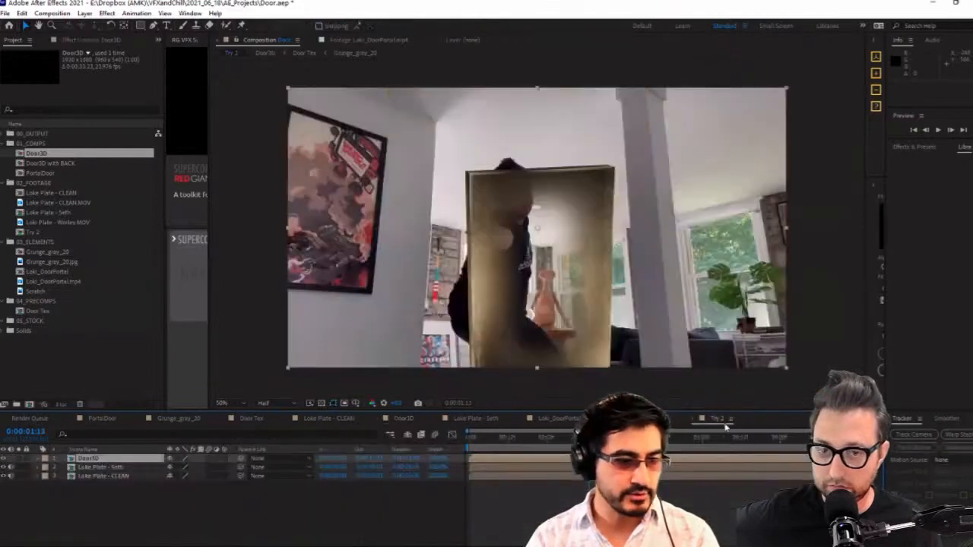
{"action": "left_click", "coordinate": [133, 450]}
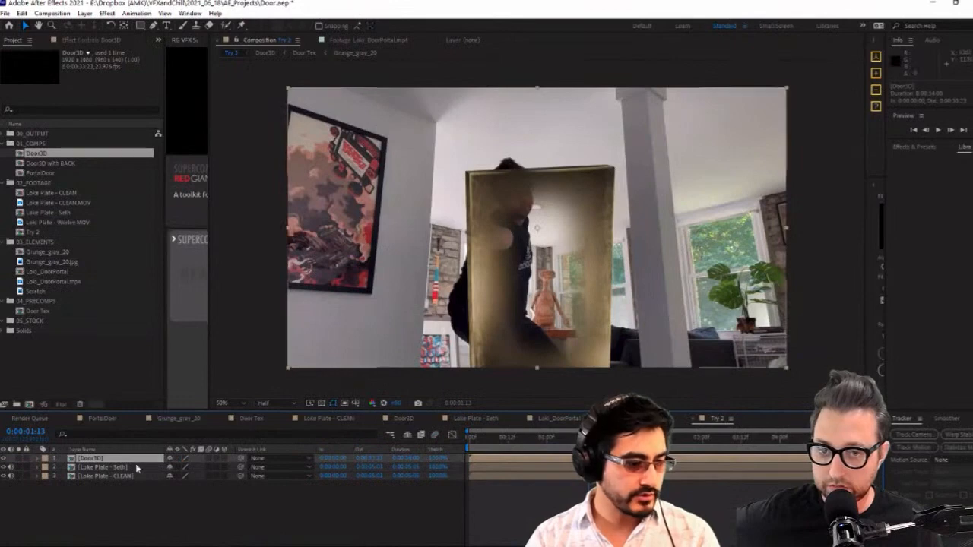
{"action": "key", "text": "ctrl+alt+shift+c"}
{"action": "key", "text": "Return"}
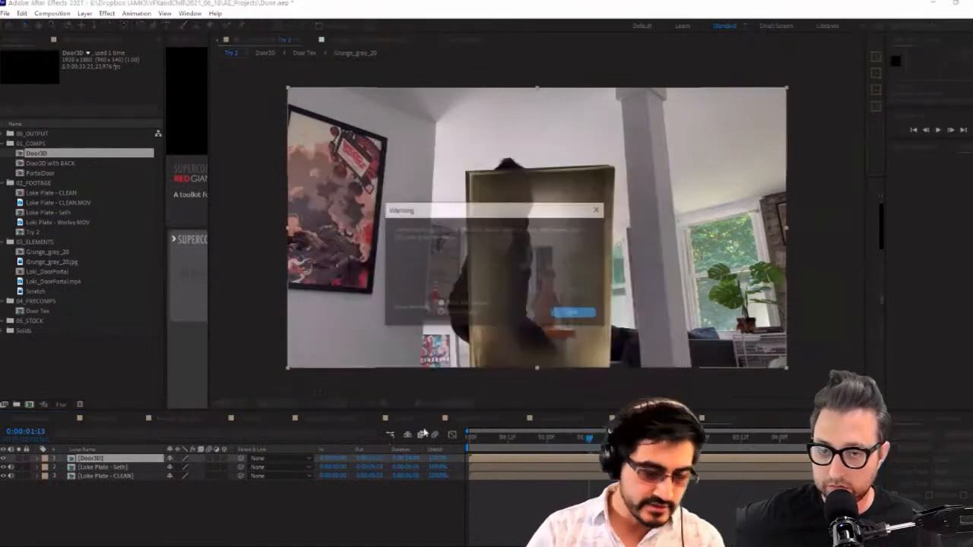
{"action": "key", "text": "Return"}
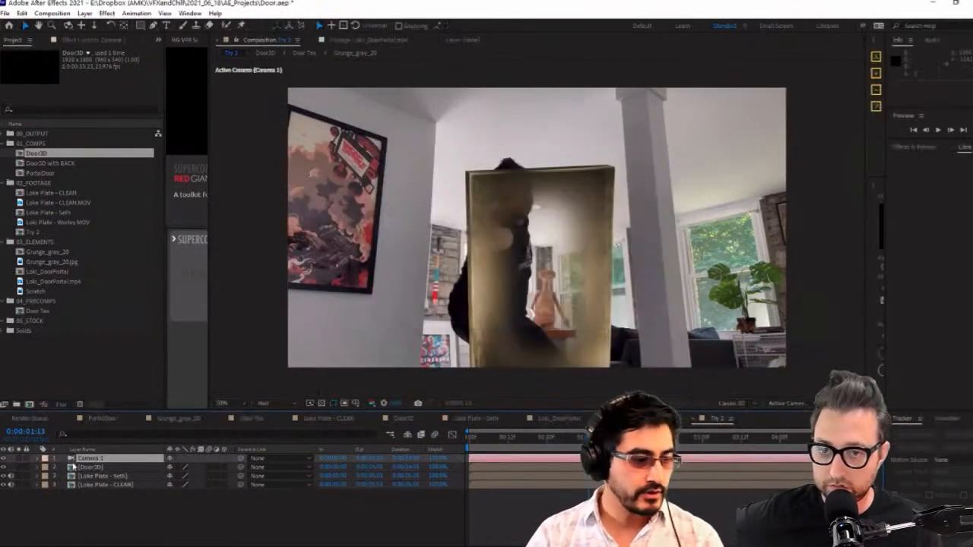
Collapse the expanded properties of all Door Tex layers in Door3D and select the top Door Tex layer
{"action": "left_click", "coordinate": [406, 419]}
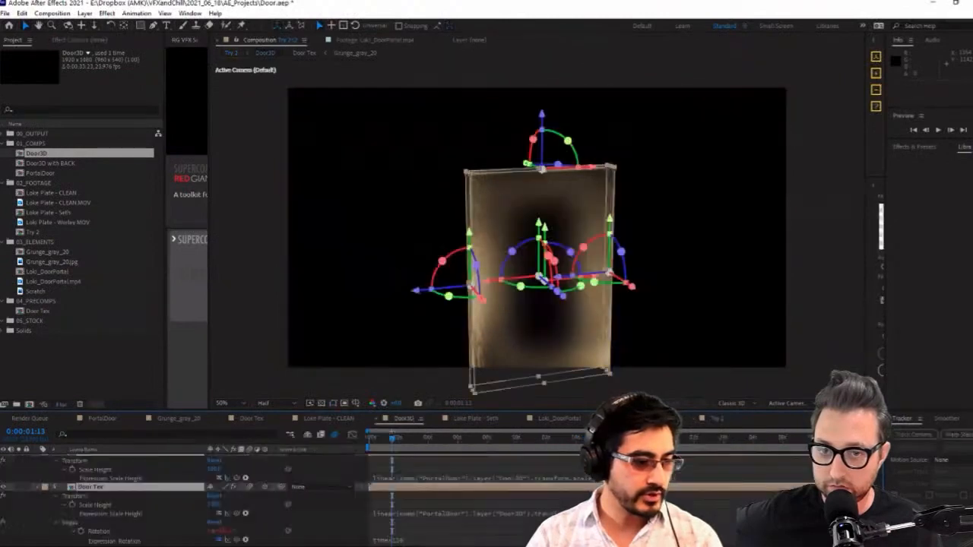
{"action": "scroll", "coordinate": [135, 475], "scroll_direction": "up", "scroll_amount": 3}
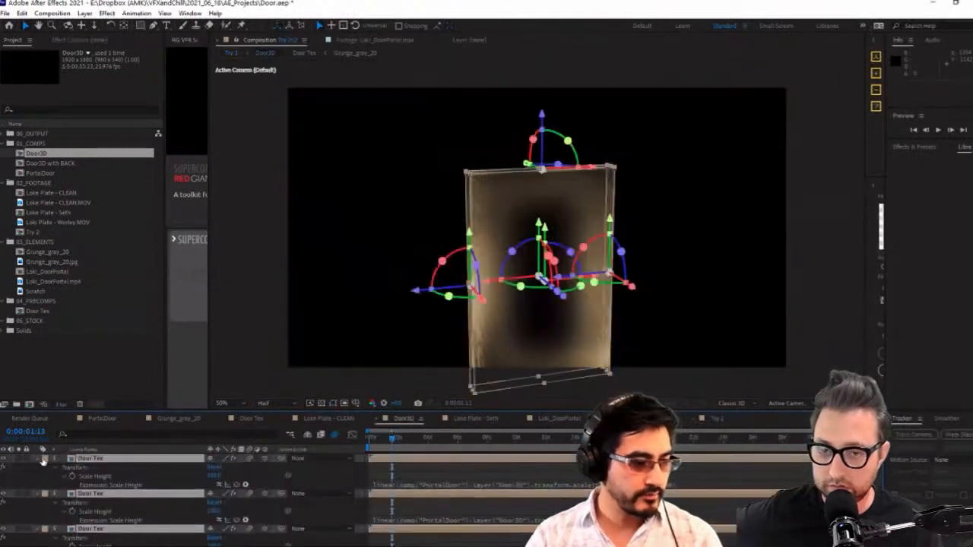
{"action": "key", "text": "ctrl+shift+a"}
{"action": "key", "text": "ctrl+a"}
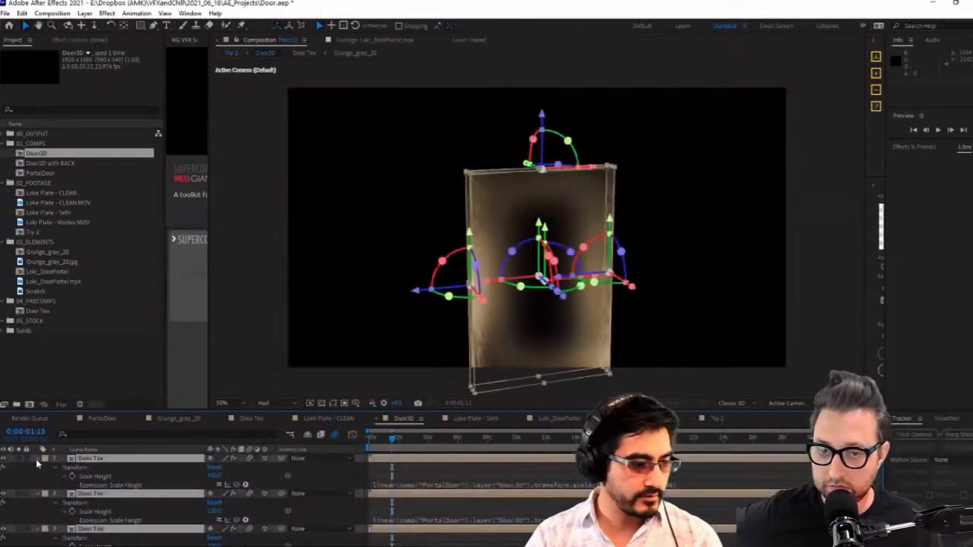
{"action": "left_click", "coordinate": [36, 459]}
{"action": "left_click", "coordinate": [139, 531]}
{"action": "left_click", "coordinate": [116, 460]}
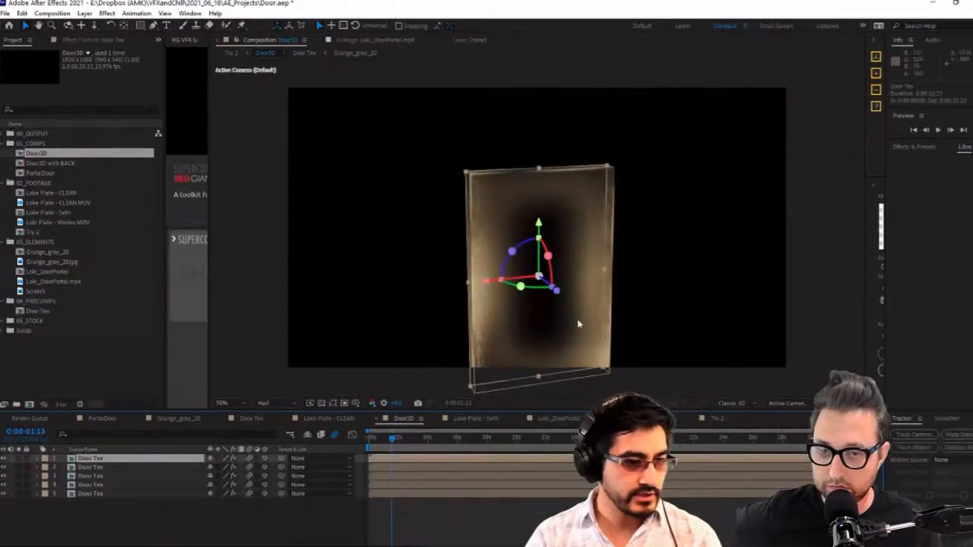
{"action": "key", "text": "p"}
{"action": "key", "text": "p"}
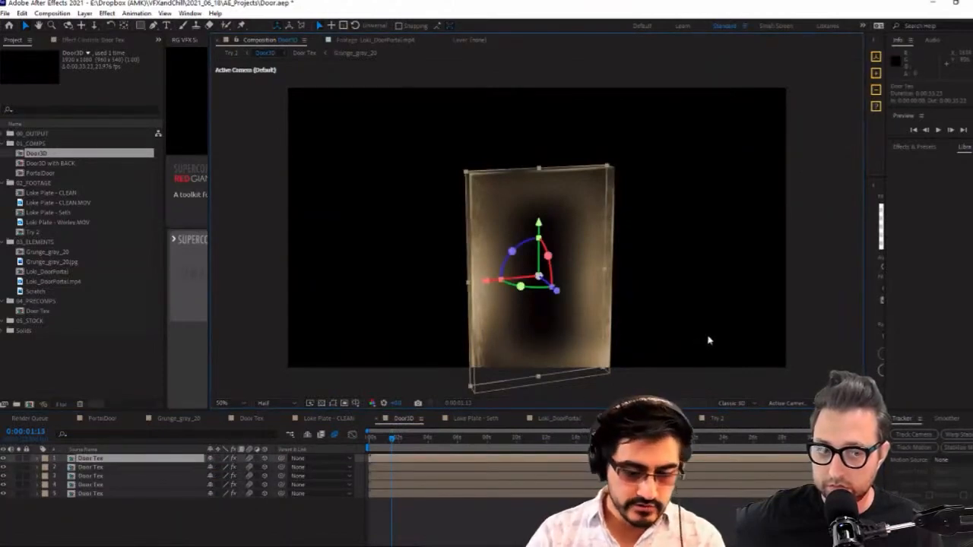
Compare Door3D in Custom View 1 with the active camera view, and reset the comp's default camera
{"action": "left_click", "coordinate": [665, 309]}
{"action": "key", "text": "F11"}
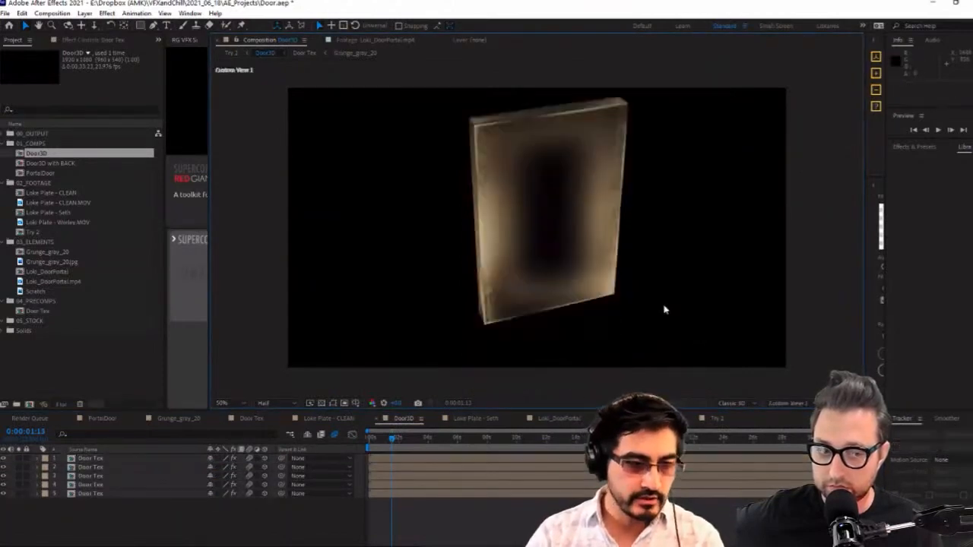
{"action": "key", "text": "F12"}
{"action": "left_click", "coordinate": [788, 403]}
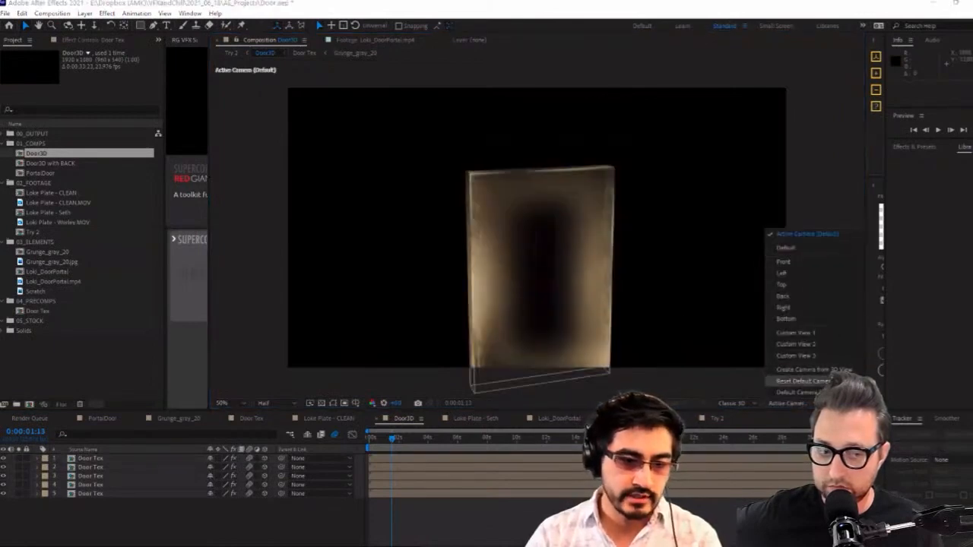
{"action": "left_click", "coordinate": [807, 381]}
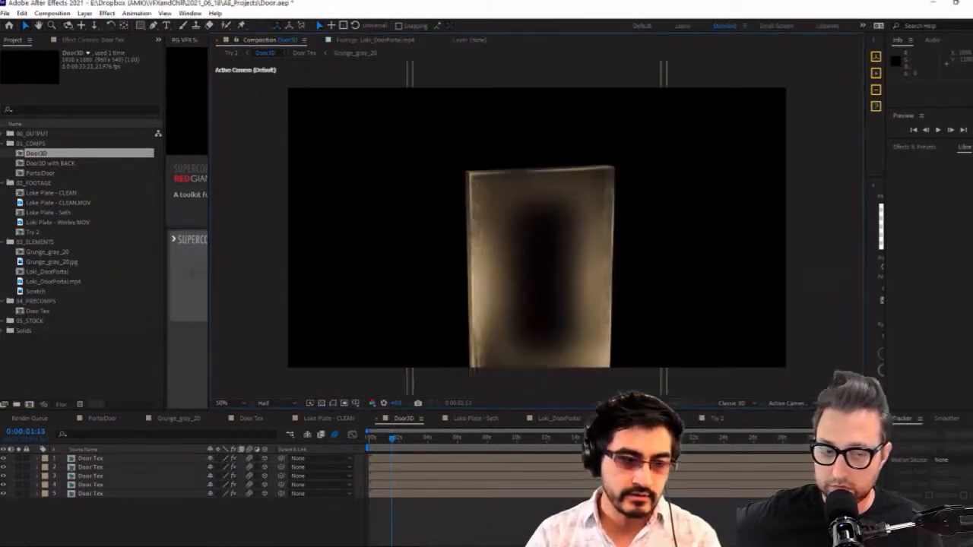
Turn on Collapse Transformations and the 3D switch for the Door3D layer in the Try 2 composition
{"action": "left_click", "coordinate": [646, 418]}
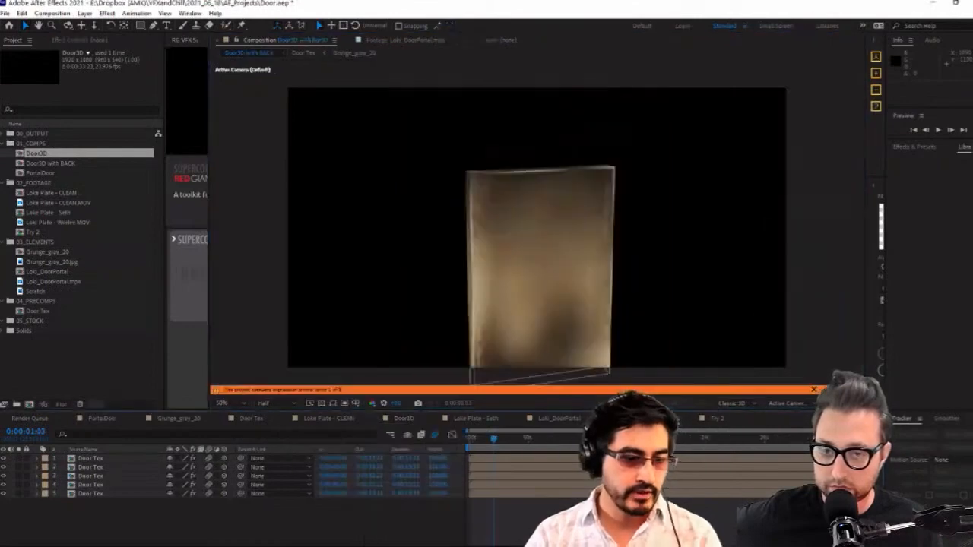
{"action": "left_click", "coordinate": [717, 419]}
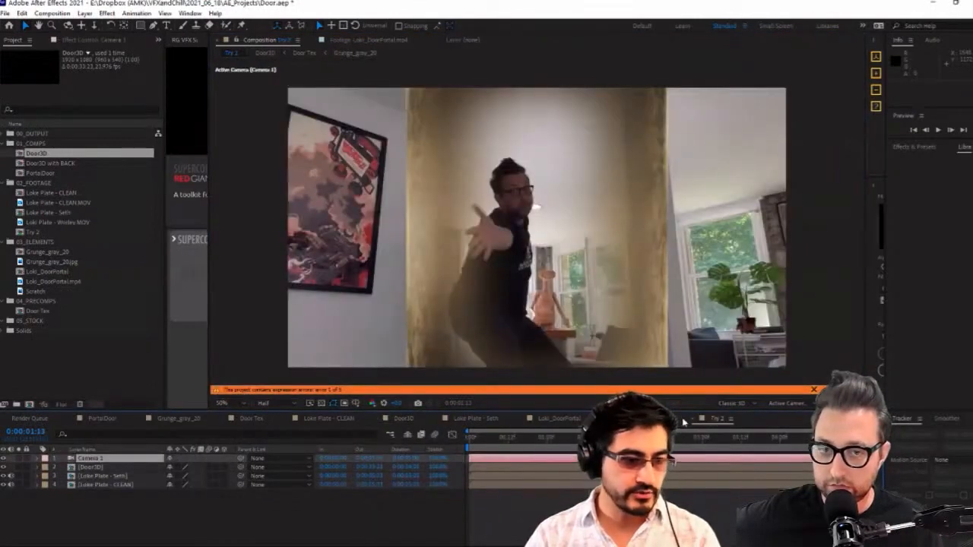
{"action": "left_click", "coordinate": [127, 468]}
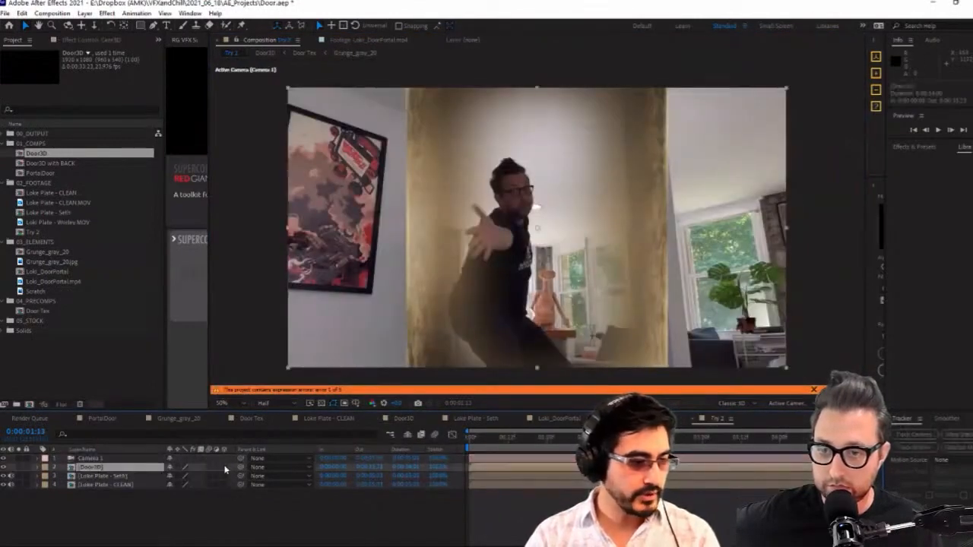
{"action": "left_click", "coordinate": [178, 467]}
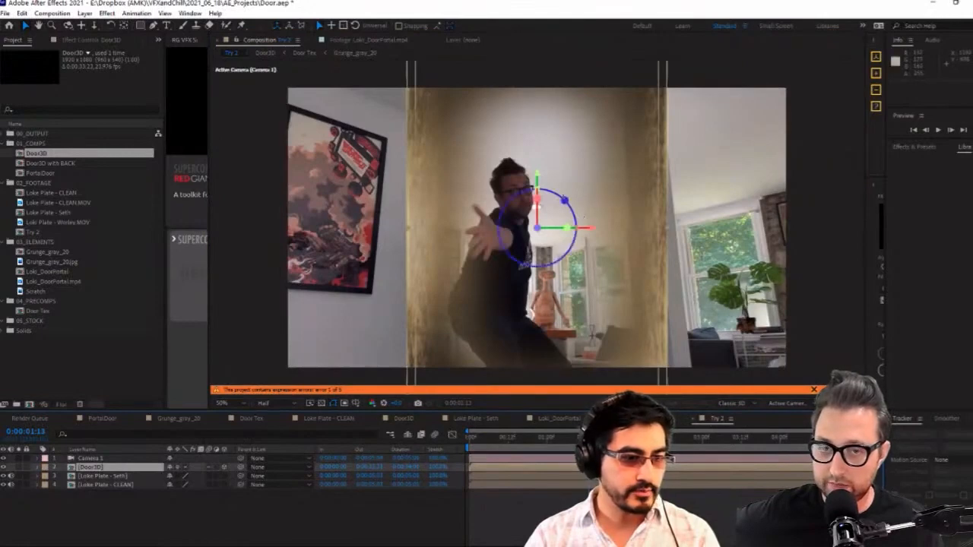
Tilt the Door3D layer slightly around its X axis in the Try 2 composition
{"action": "key", "text": "w"}
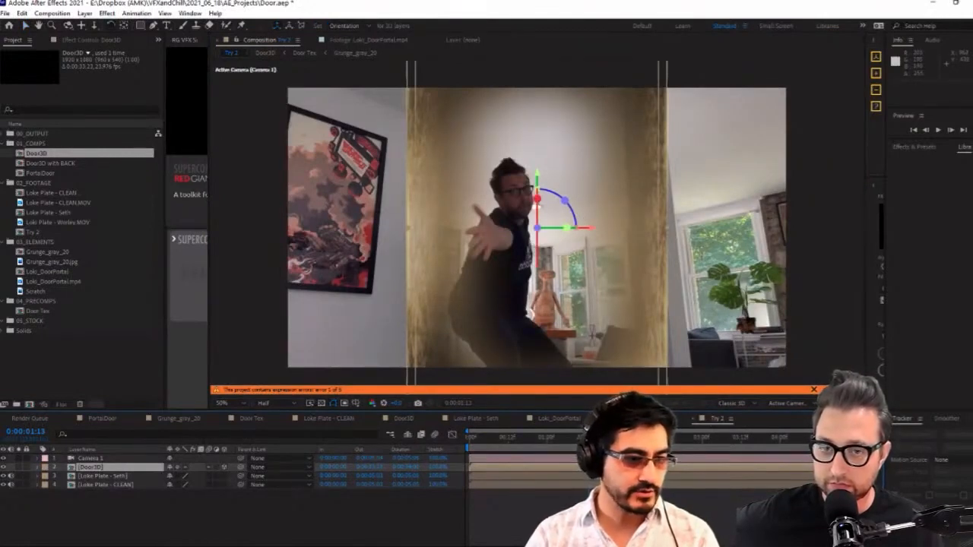
{"action": "left_click_drag", "start_coordinate": [537, 199], "coordinate": [471, 390]}
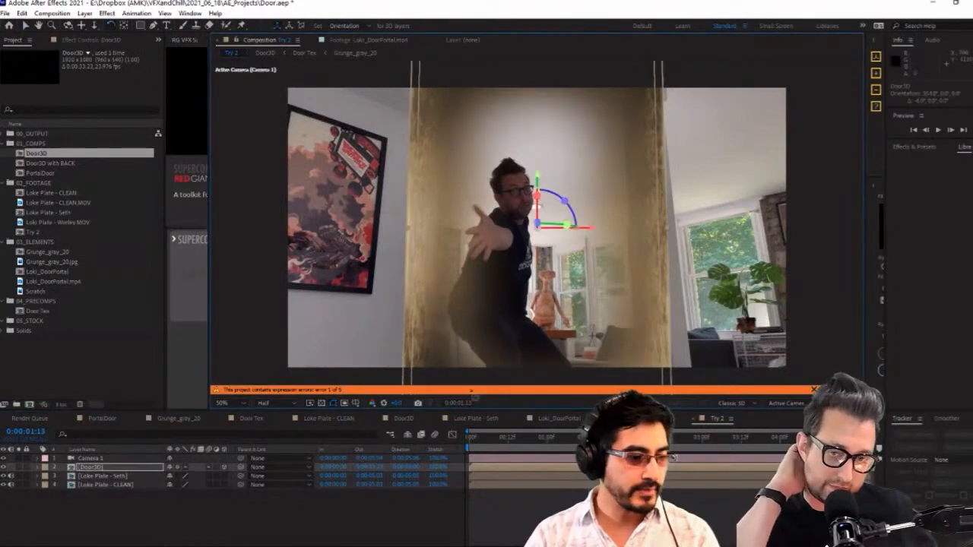
Examine the Scale Height expressions on the Door Tex layers in the Door3D and Door3D with BACK compositions
{"action": "left_click", "coordinate": [405, 419]}
{"action": "key", "text": "ctrl+a"}
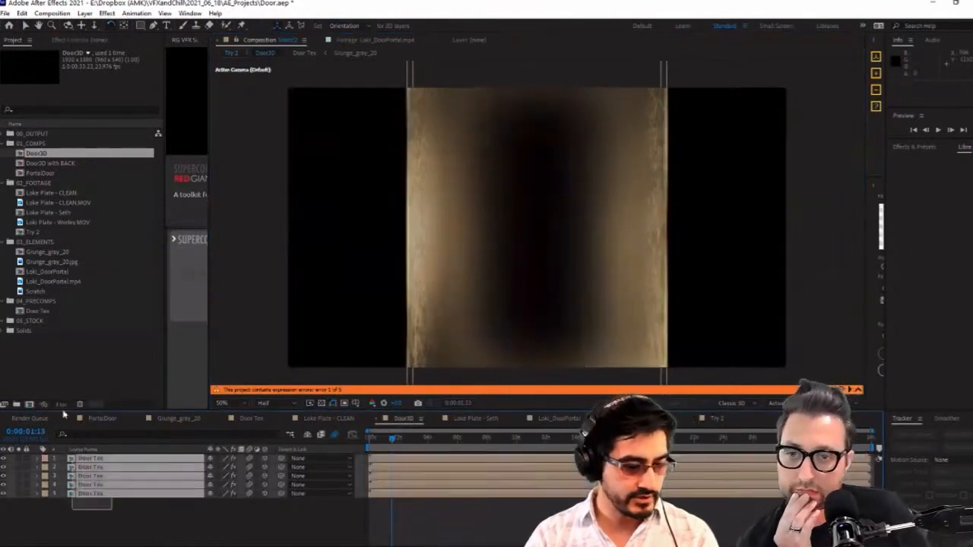
{"action": "key", "text": "e"}
{"action": "key", "text": "e"}
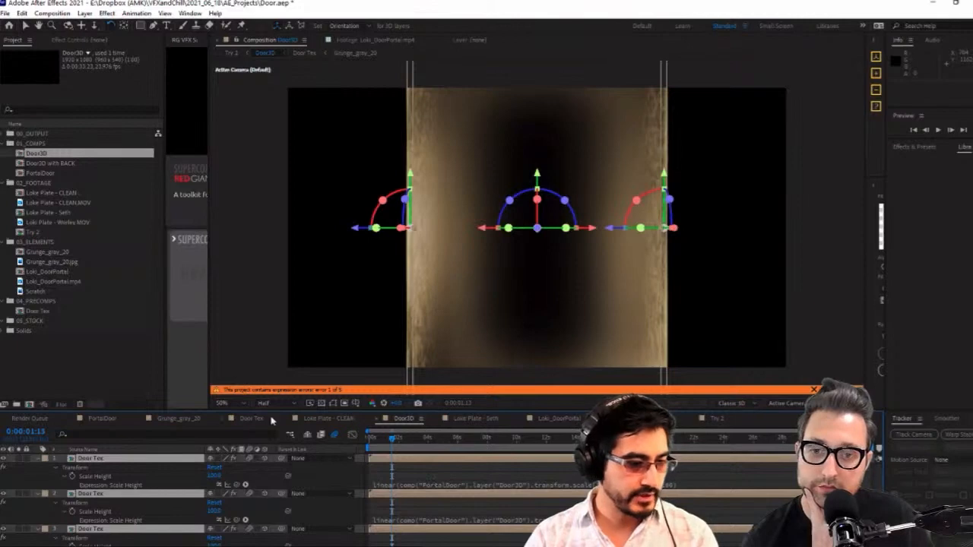
{"action": "left_click", "coordinate": [640, 419]}
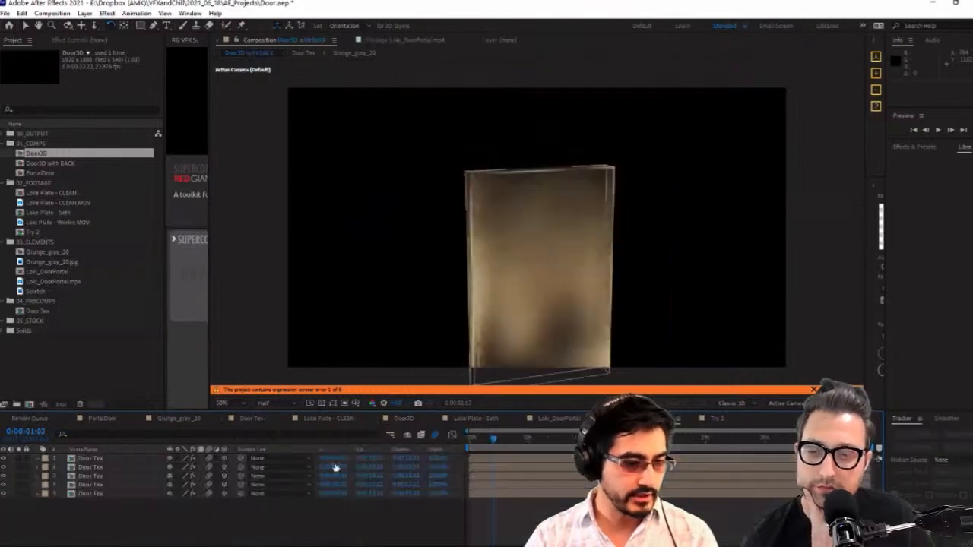
{"action": "key", "text": "ctrl+a"}
{"action": "key", "text": "e"}
{"action": "key", "text": "e"}
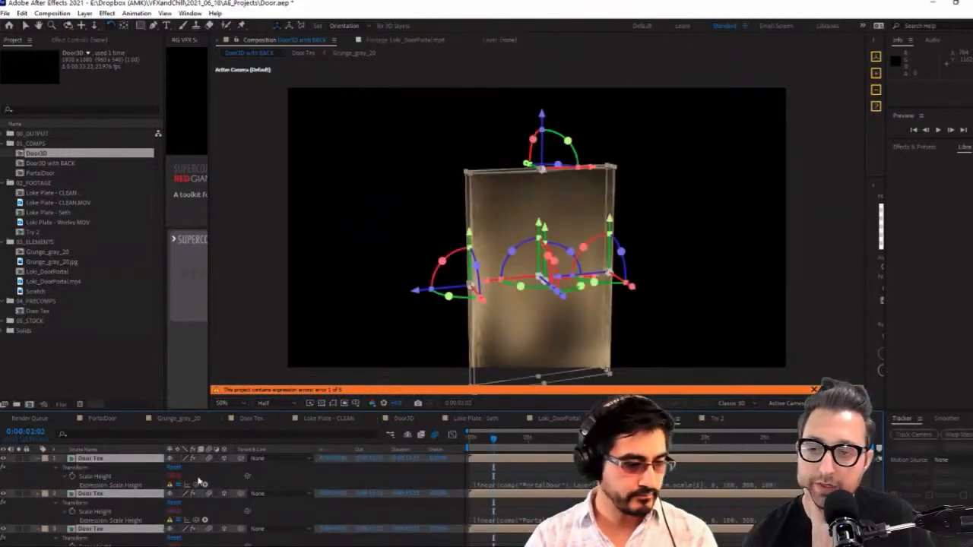
{"action": "scroll", "coordinate": [179, 520], "scroll_direction": "down", "scroll_amount": 1}
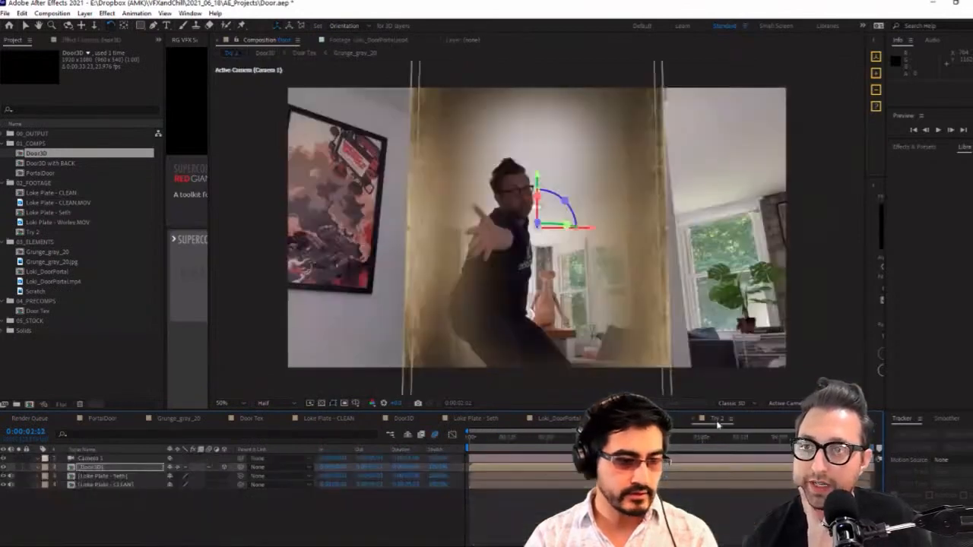
In Try 2, tilt the Door3D layer further around its X axis to an orientation of about 340°
{"action": "left_click", "coordinate": [716, 419]}
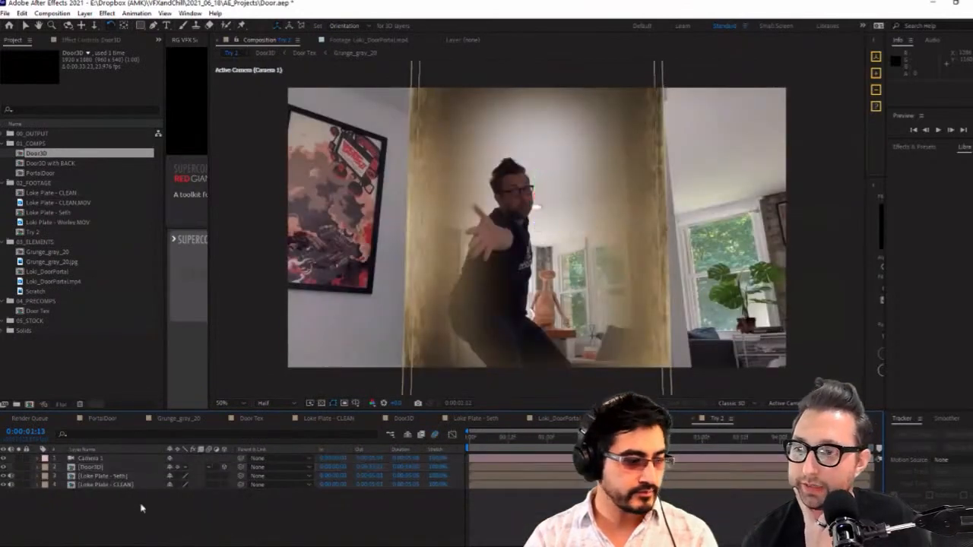
{"action": "left_click", "coordinate": [118, 467]}
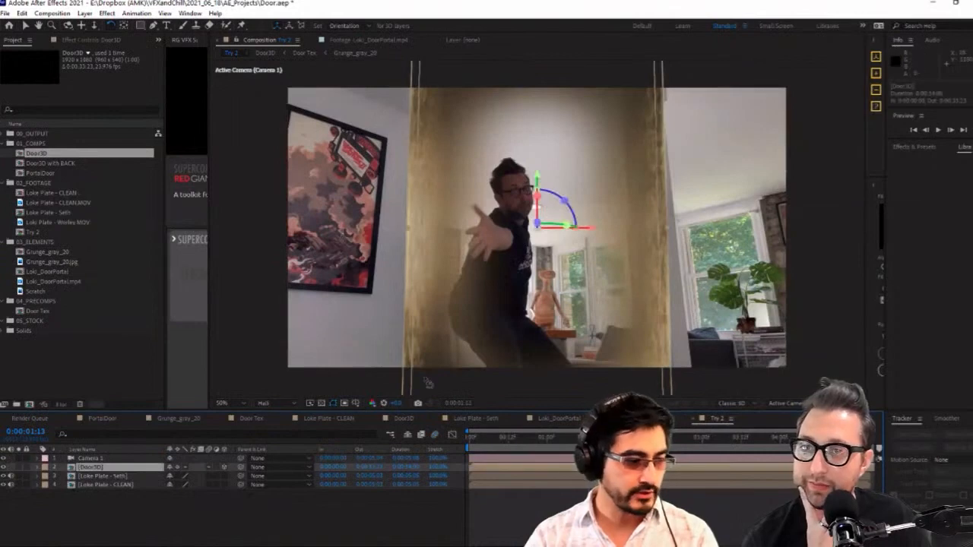
{"action": "left_click_drag", "start_coordinate": [554, 222], "coordinate": [553, 215]}
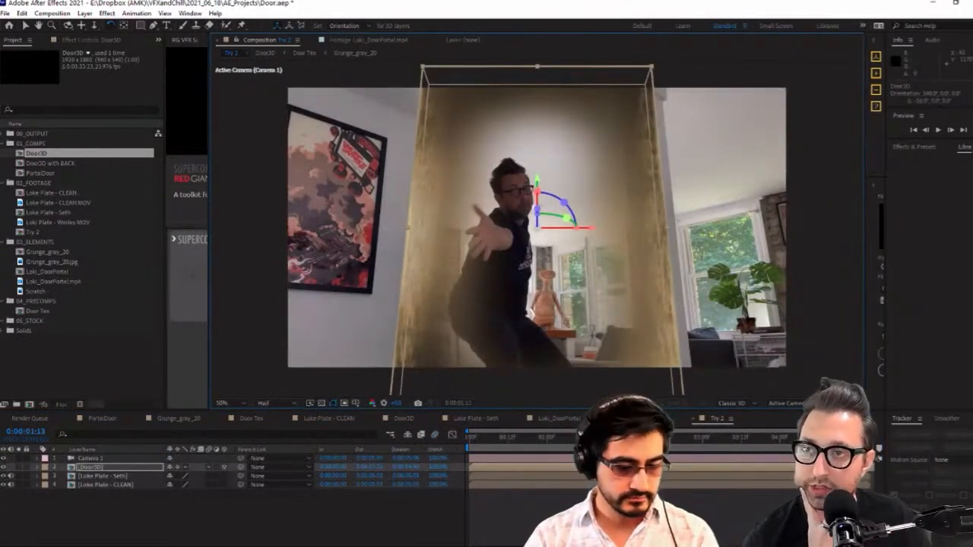
Reveal Door3D's Scale property and start its keyframing with a keyframe at 0:00:01:02
{"action": "left_click_drag", "start_coordinate": [559, 444], "coordinate": [453, 452]}
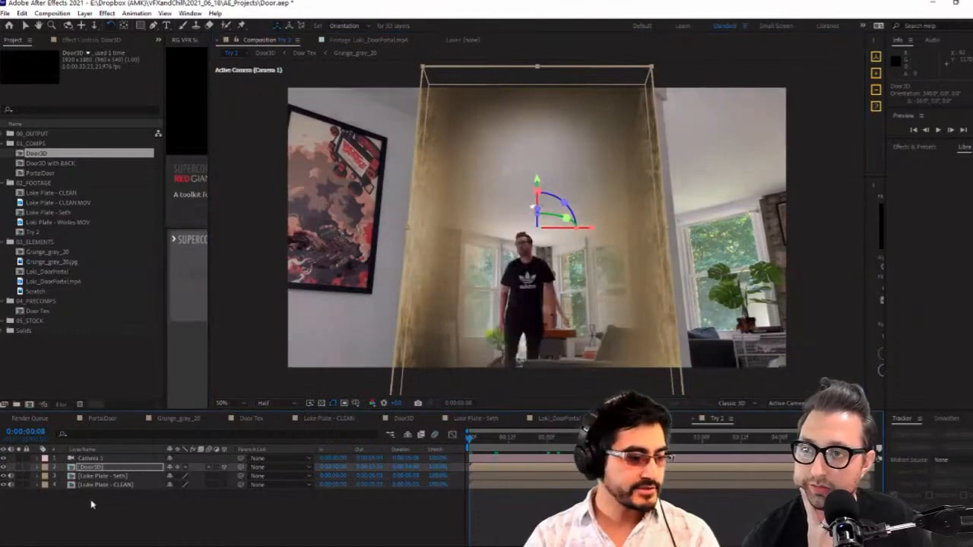
{"action": "left_click", "coordinate": [99, 476]}
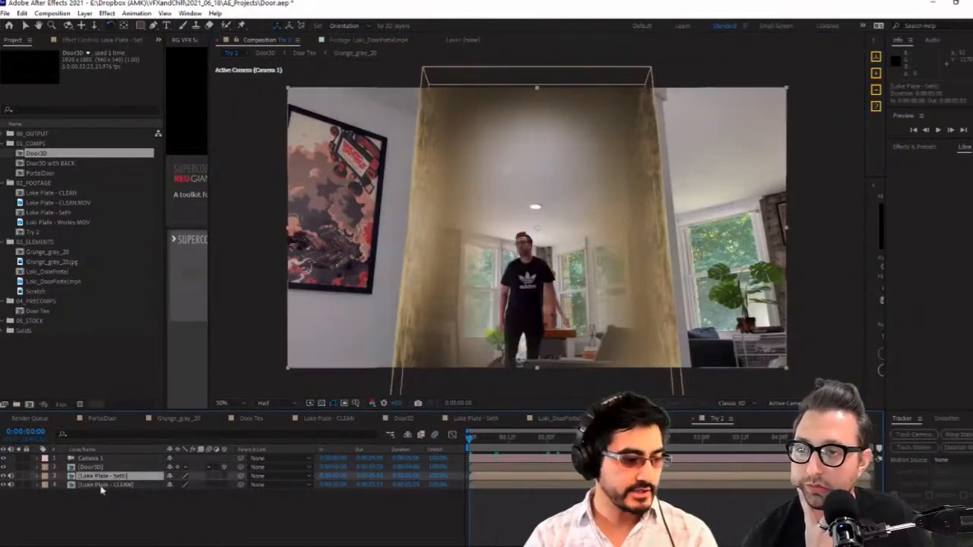
{"action": "left_click", "coordinate": [100, 485]}
{"action": "left_click", "coordinate": [160, 467]}
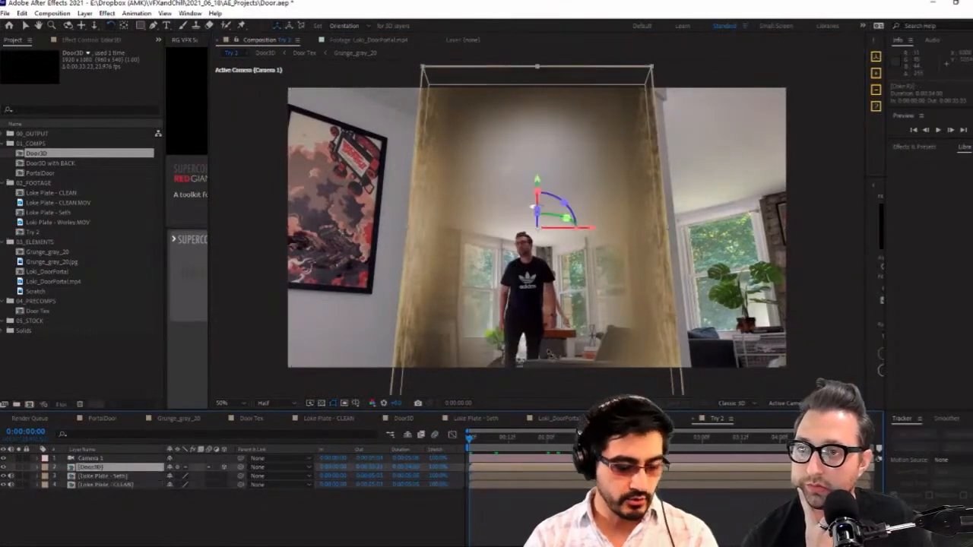
{"action": "key", "text": "p"}
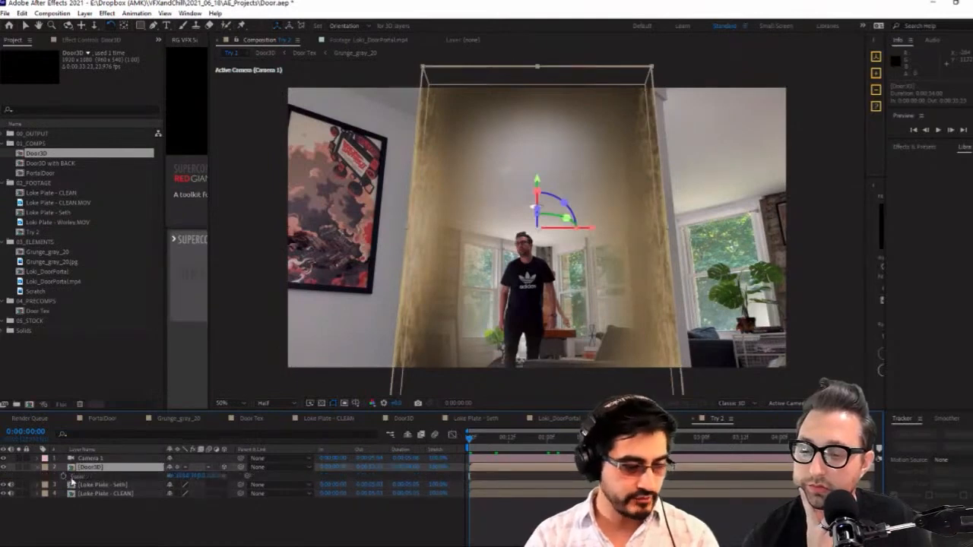
{"action": "left_click_drag", "start_coordinate": [498, 444], "coordinate": [552, 447]}
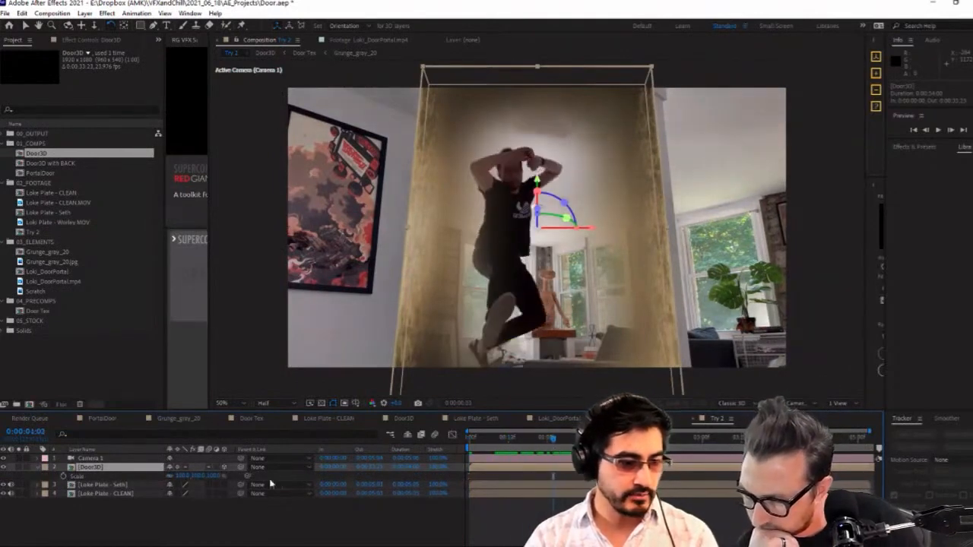
{"action": "left_click", "coordinate": [64, 477]}
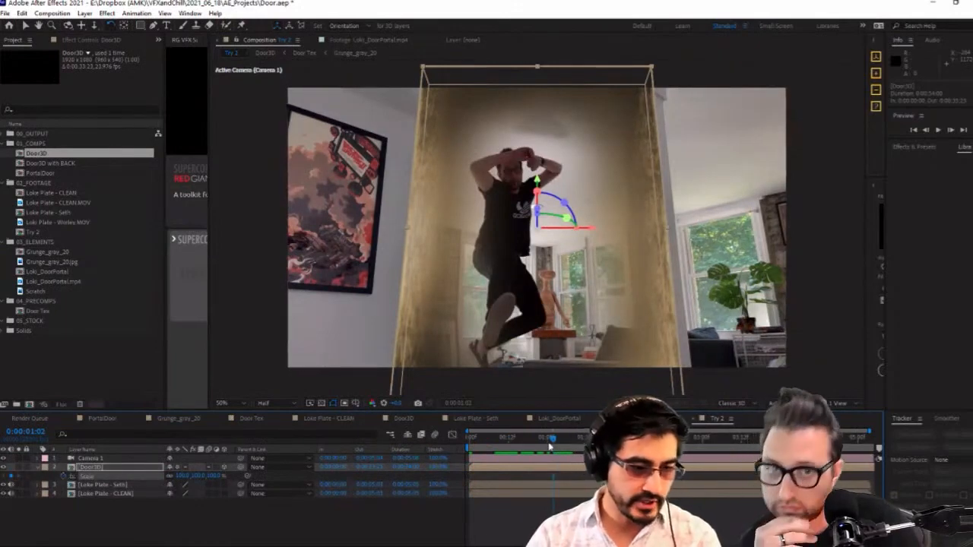
Keyframe Door3D's Y scale to 0% at 0:00:00:23 and its X scale to 0% at 0:00:00:20
{"action": "left_click_drag", "start_coordinate": [552, 448], "coordinate": [543, 449]}
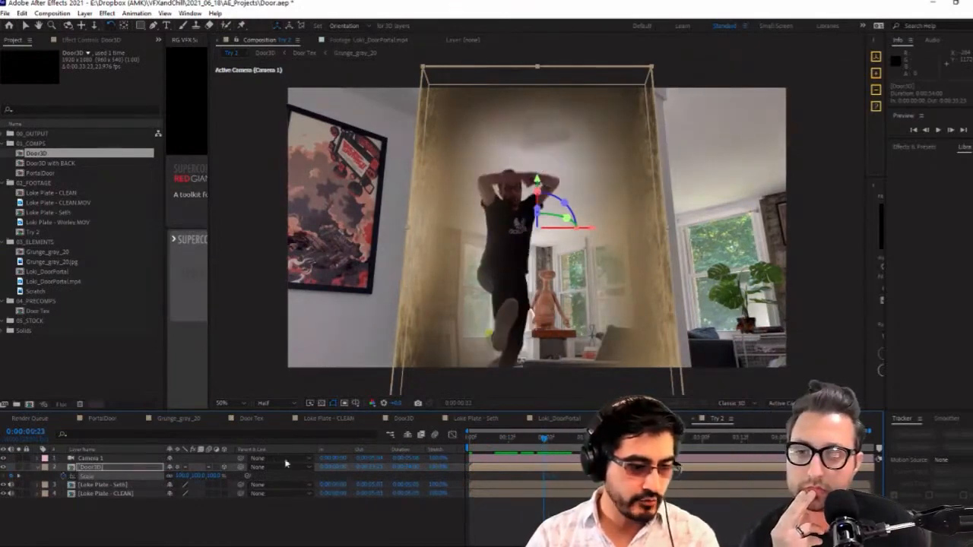
{"action": "left_click_drag", "start_coordinate": [210, 477], "coordinate": [156, 481]}
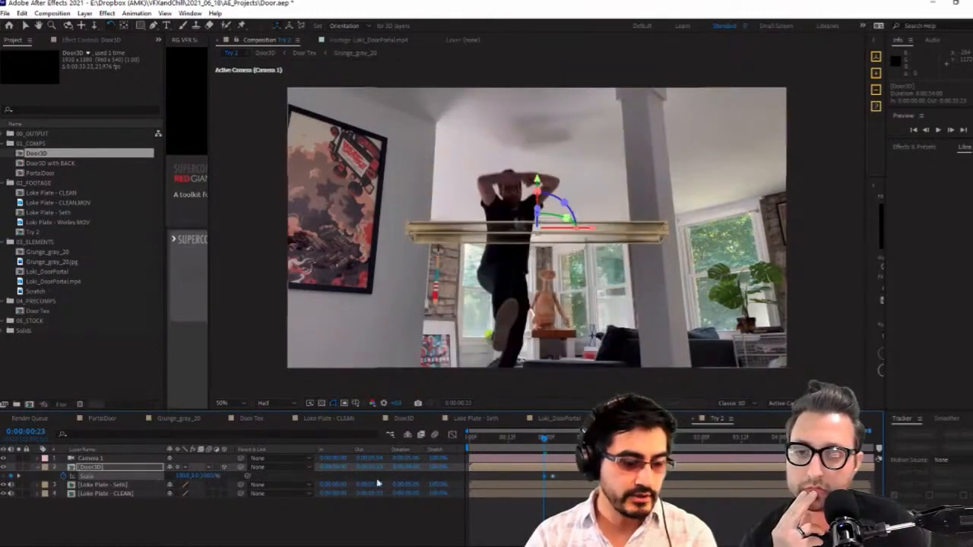
{"action": "left_click_drag", "start_coordinate": [544, 440], "coordinate": [534, 445]}
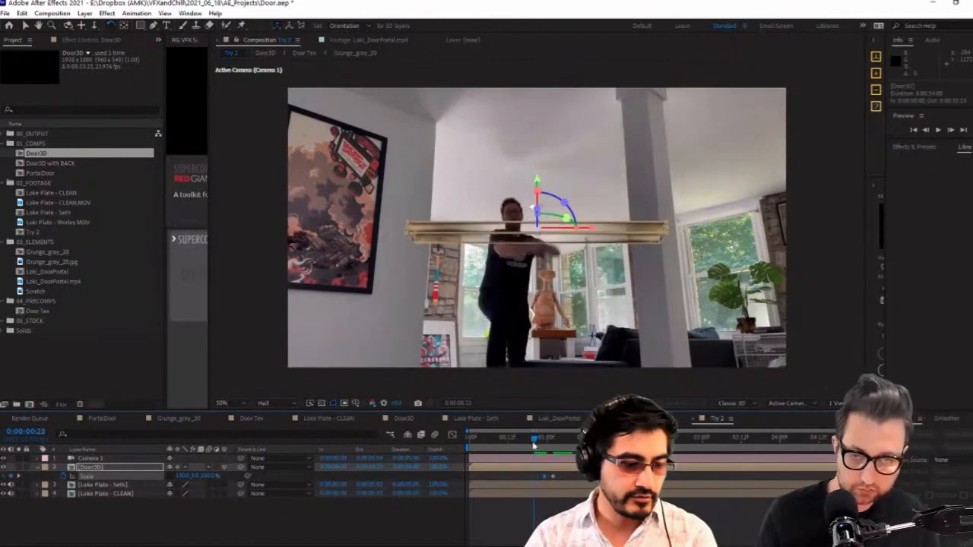
{"action": "left_click", "coordinate": [182, 477]}
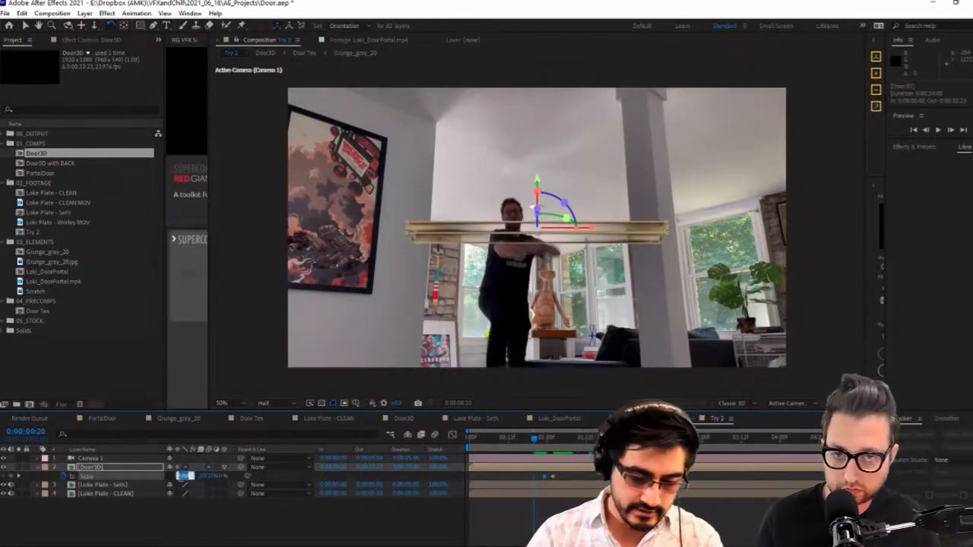
{"action": "type", "text": "0"}
{"action": "key", "text": "Return"}
{"action": "left_click", "coordinate": [213, 519]}
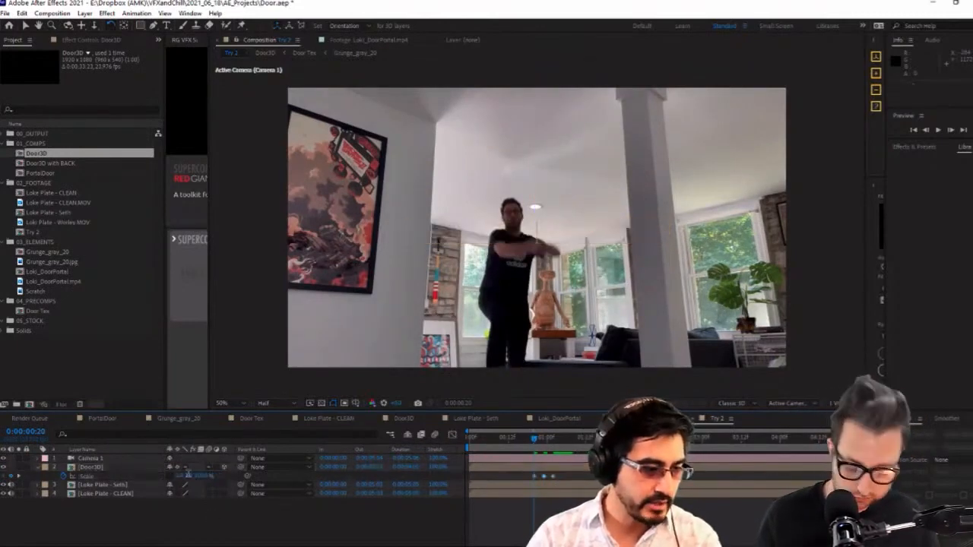
{"action": "key", "text": "Return"}
{"action": "left_click", "coordinate": [248, 519]}
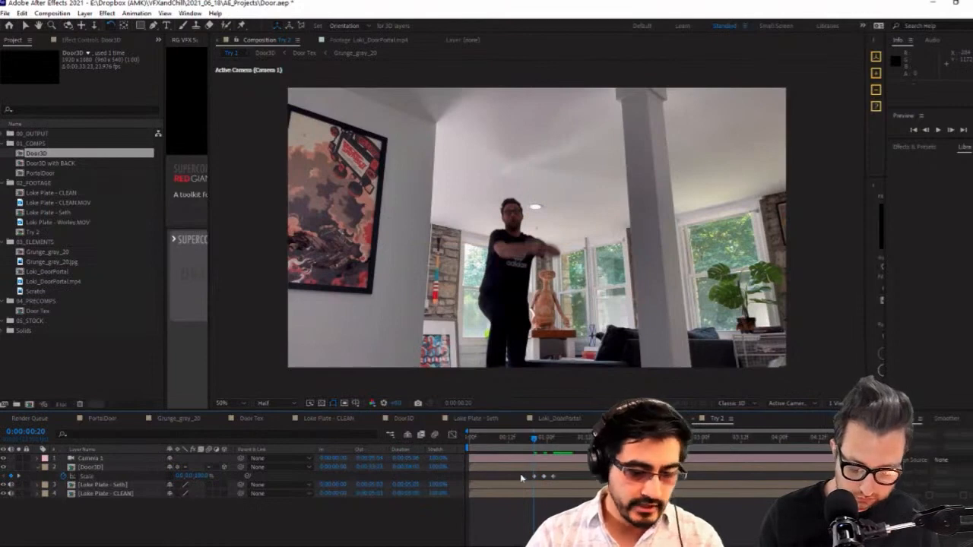
Apply Easy Ease to all three Door3D scale keyframes and preview the door opening
{"action": "left_click_drag", "start_coordinate": [521, 475], "coordinate": [564, 482]}
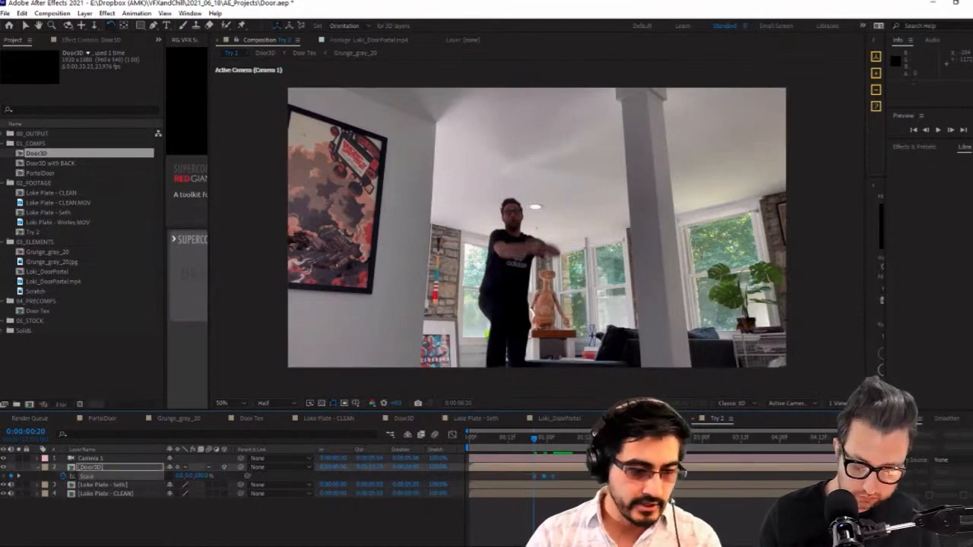
{"action": "left_click", "coordinate": [937, 131]}
{"action": "right_click", "coordinate": [529, 471]}
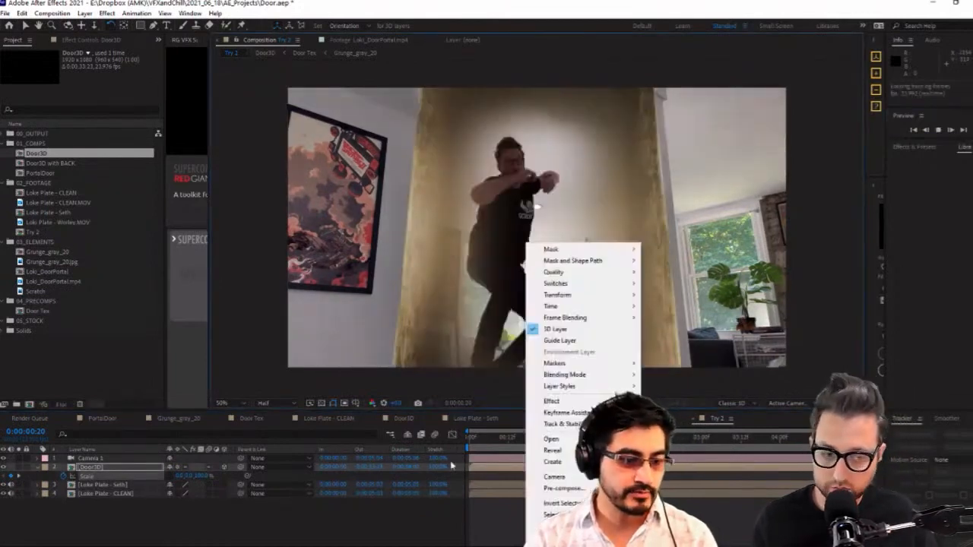
{"action": "left_click", "coordinate": [481, 532]}
Stretch Door3D's scale keyframes proportionally so the animation starts at 0:00:00:16, and preview the result
{"action": "left_click", "coordinate": [523, 442]}
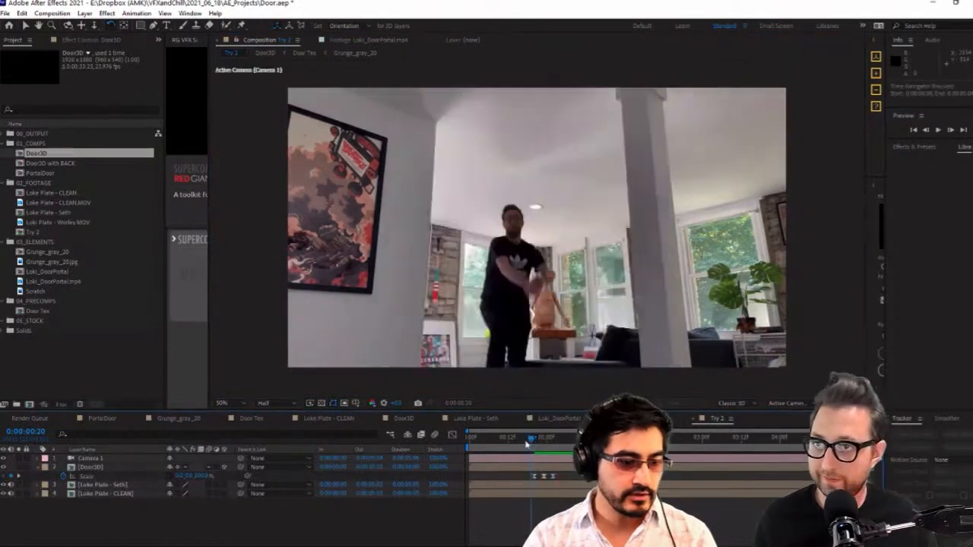
{"action": "left_click", "coordinate": [544, 476]}
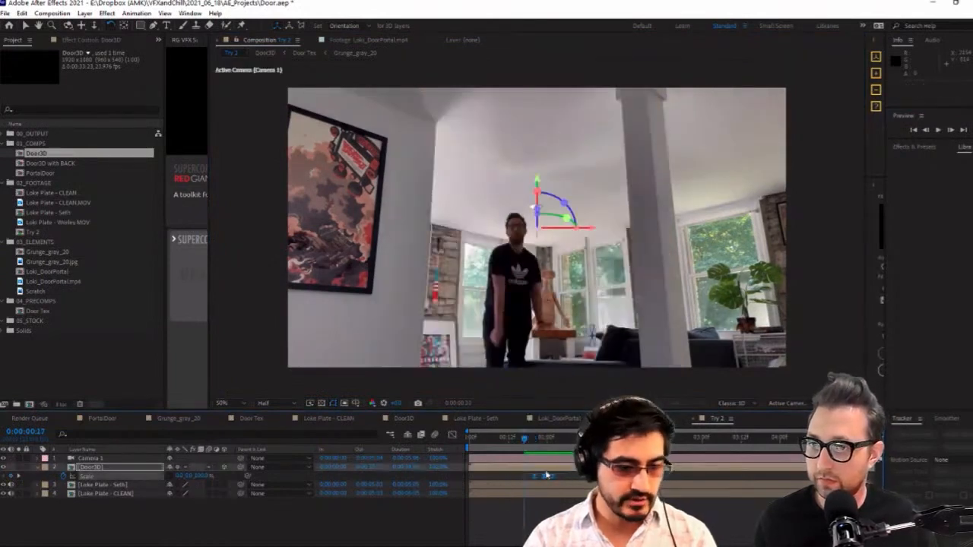
{"action": "left_click_drag", "start_coordinate": [535, 478], "coordinate": [521, 481]}
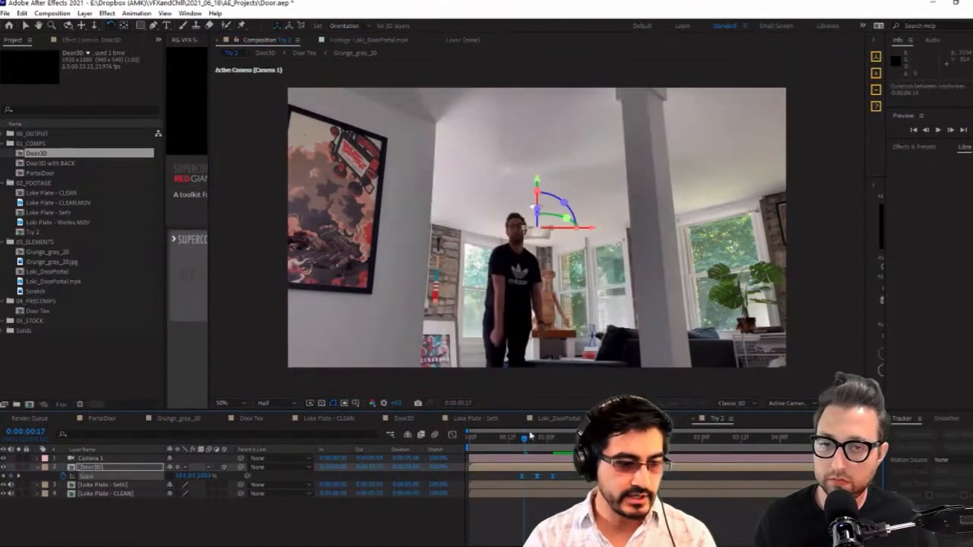
{"action": "key", "text": "Page_Up"}
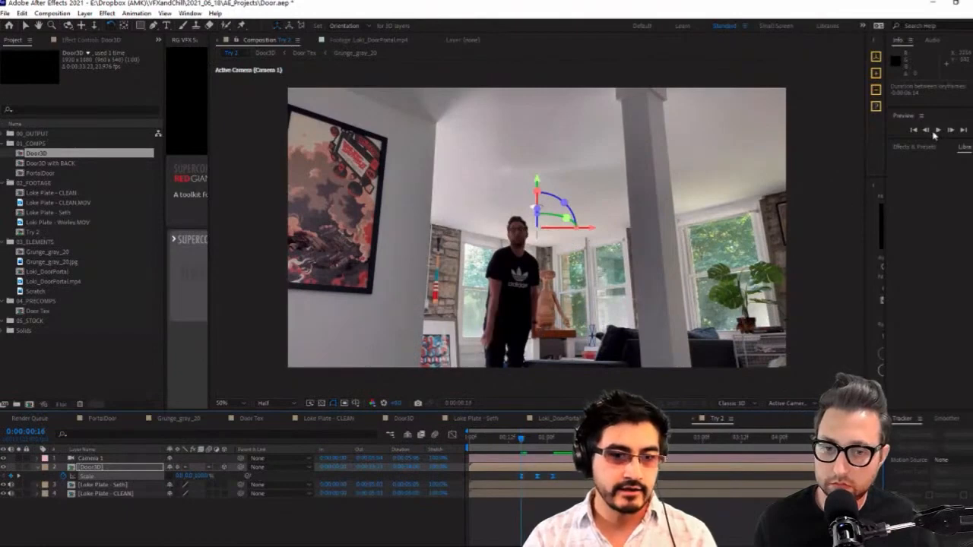
{"action": "left_click", "coordinate": [936, 130]}
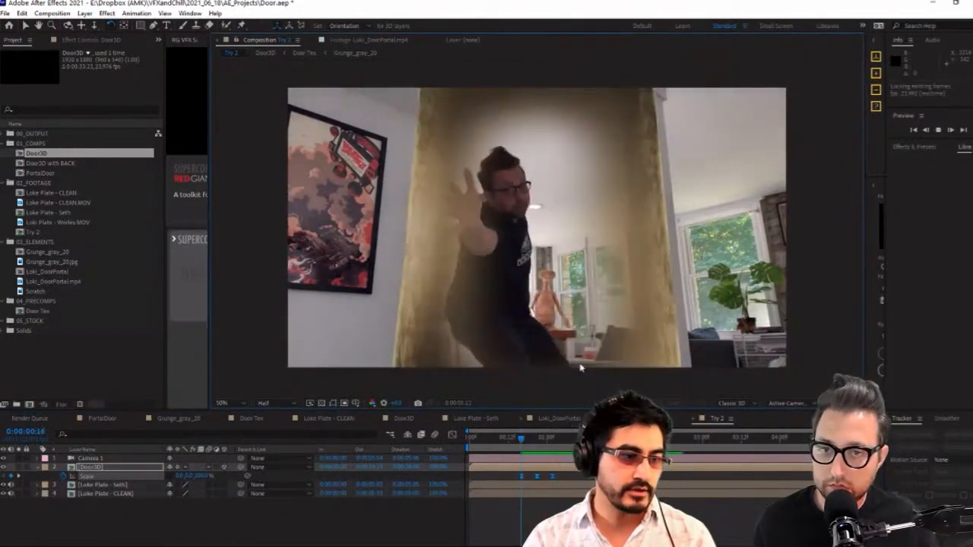
{"action": "key", "text": "space"}
{"action": "key", "text": "space"}
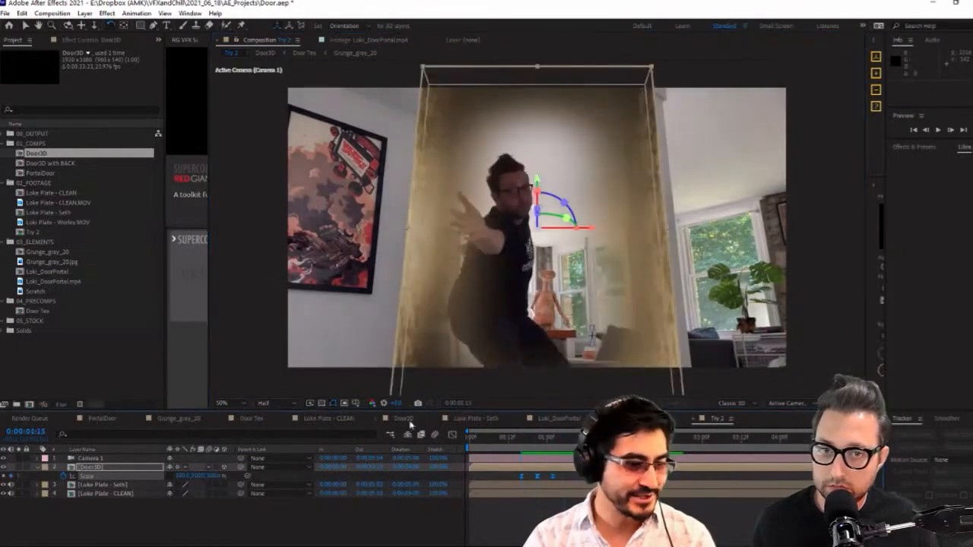
Edit the time multiplier in the Vegas Rotation expression of Door3D's bottom Door Tex layer, and return to Try 2
{"action": "left_click", "coordinate": [403, 420]}
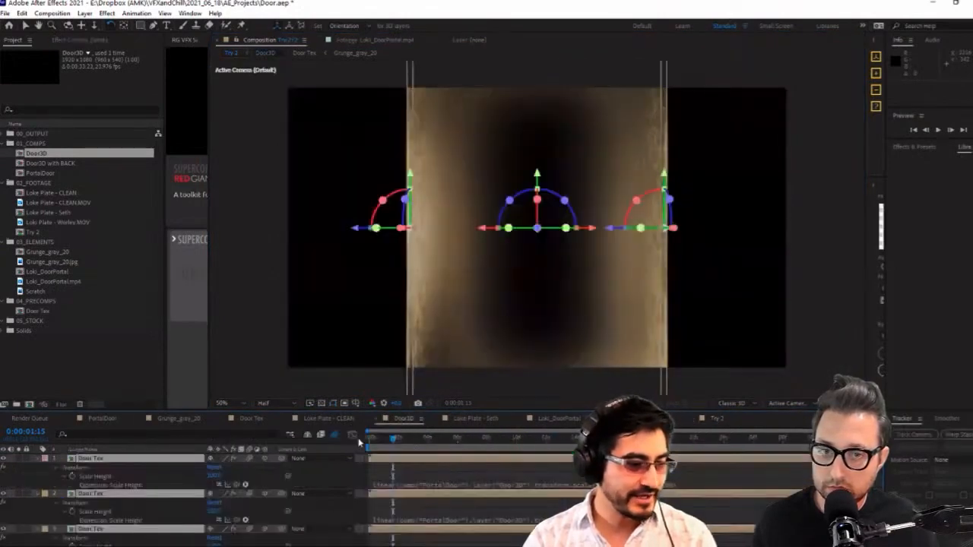
{"action": "left_click", "coordinate": [176, 474]}
{"action": "scroll", "coordinate": [177, 478], "scroll_direction": "down", "scroll_amount": 2}
{"action": "left_click", "coordinate": [145, 492]}
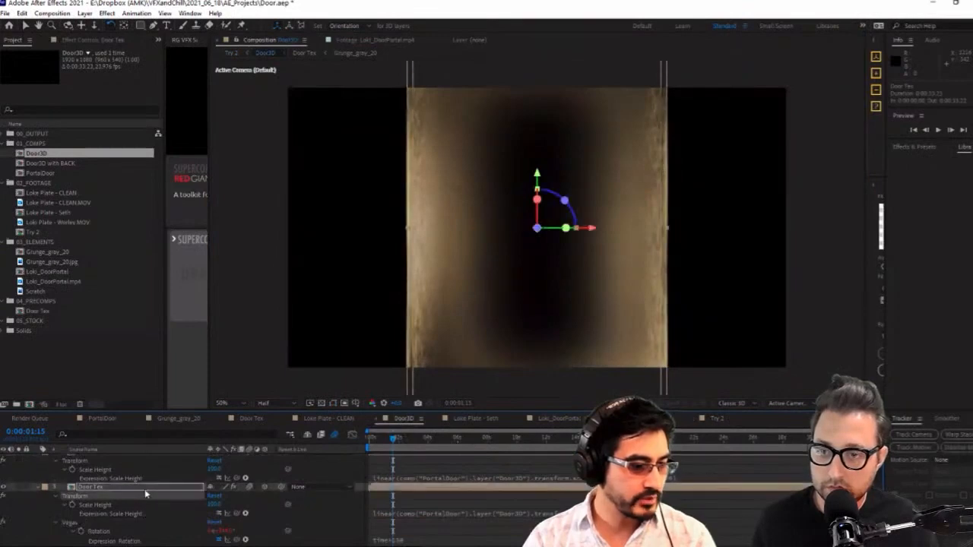
{"action": "left_click", "coordinate": [414, 539]}
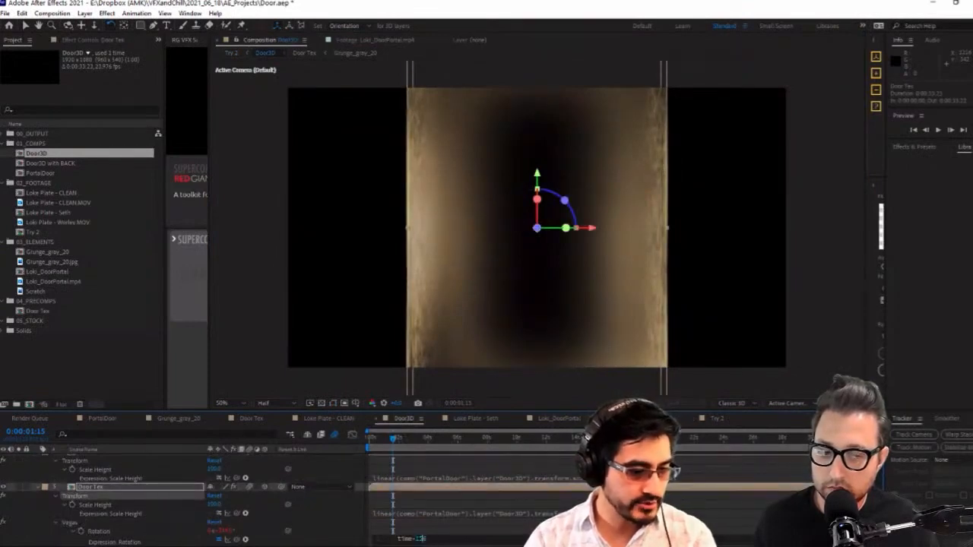
{"action": "left_click", "coordinate": [436, 538]}
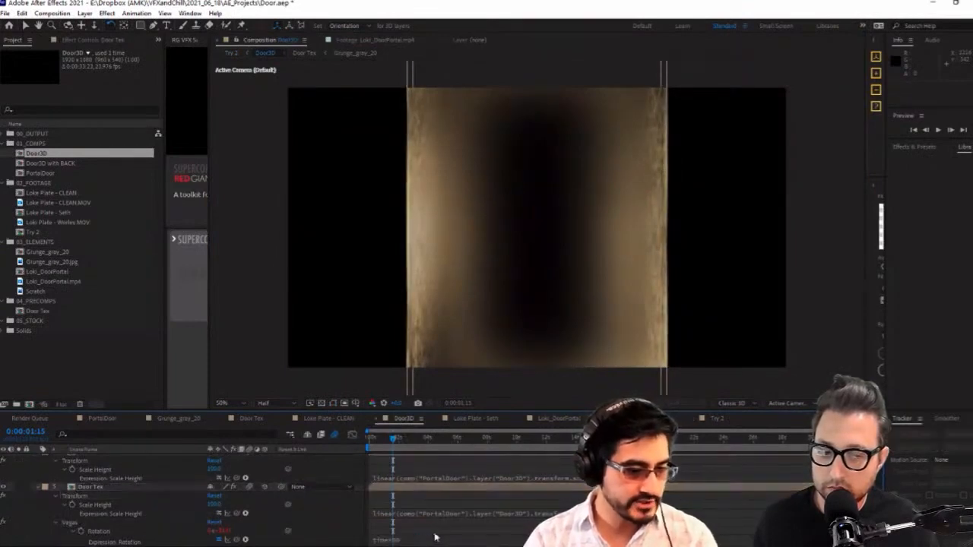
{"action": "left_click", "coordinate": [716, 418]}
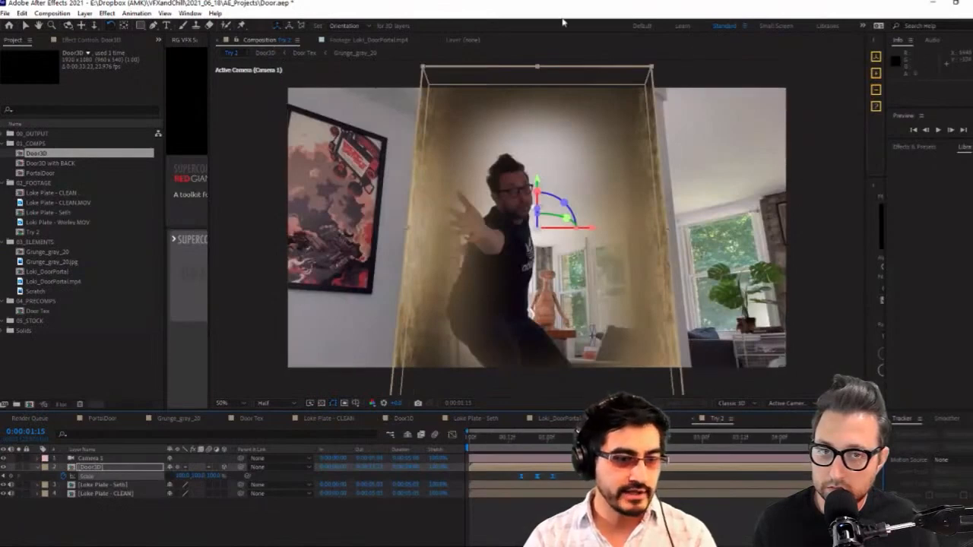
In the Door3D comp, increase the Mid-point Opacity of the Vegas effect on the bottom Door Tex layer
{"action": "left_click", "coordinate": [834, 230]}
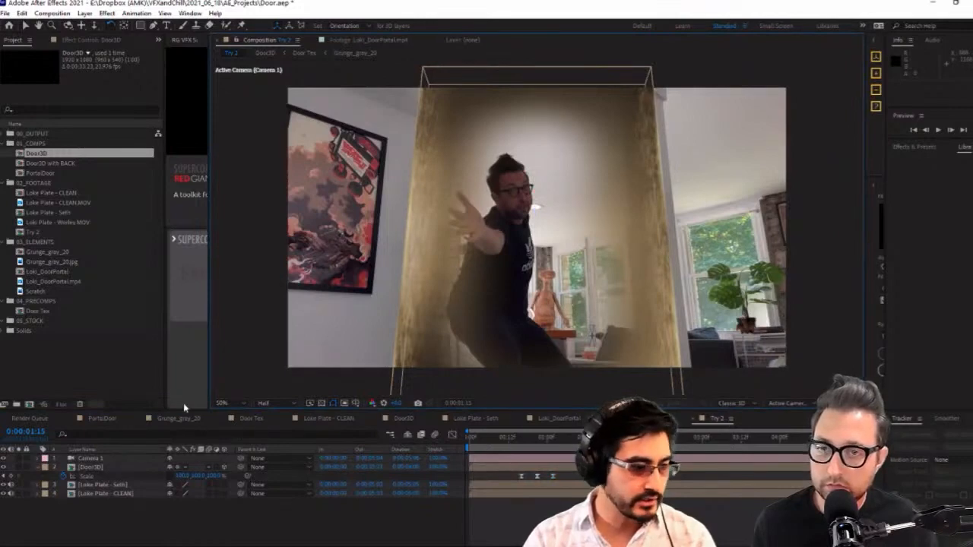
{"action": "left_click", "coordinate": [250, 419]}
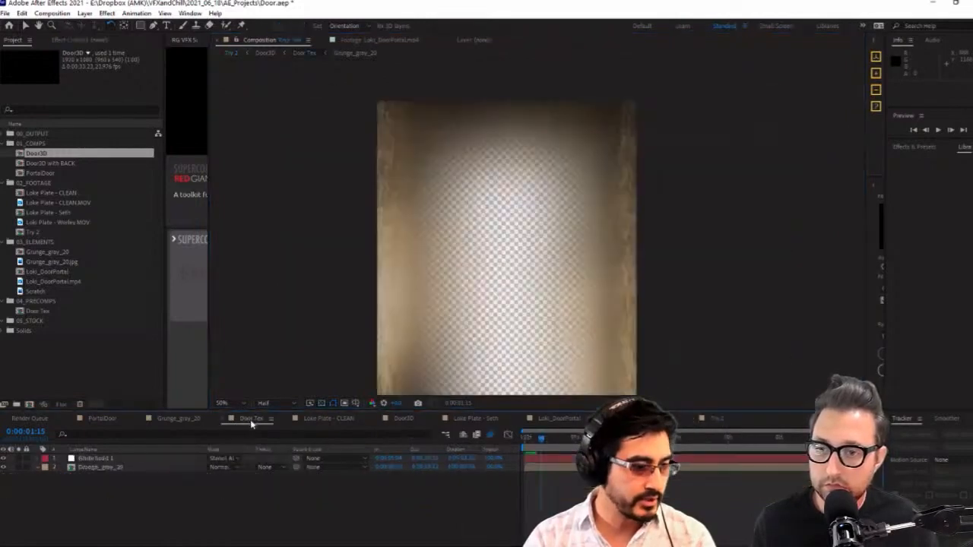
{"action": "left_click", "coordinate": [402, 420]}
{"action": "left_click", "coordinate": [132, 490]}
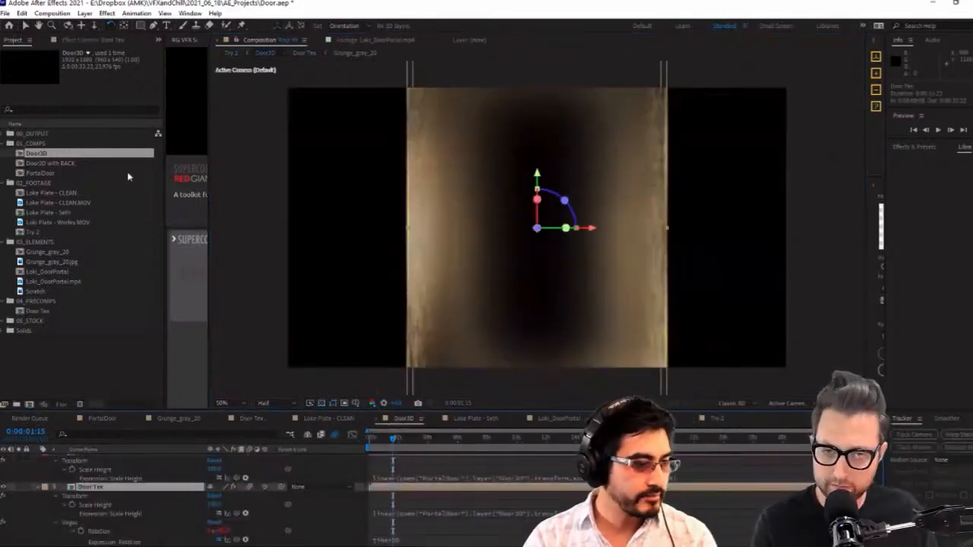
{"action": "key", "text": "F3"}
{"action": "left_click", "coordinate": [5, 79]}
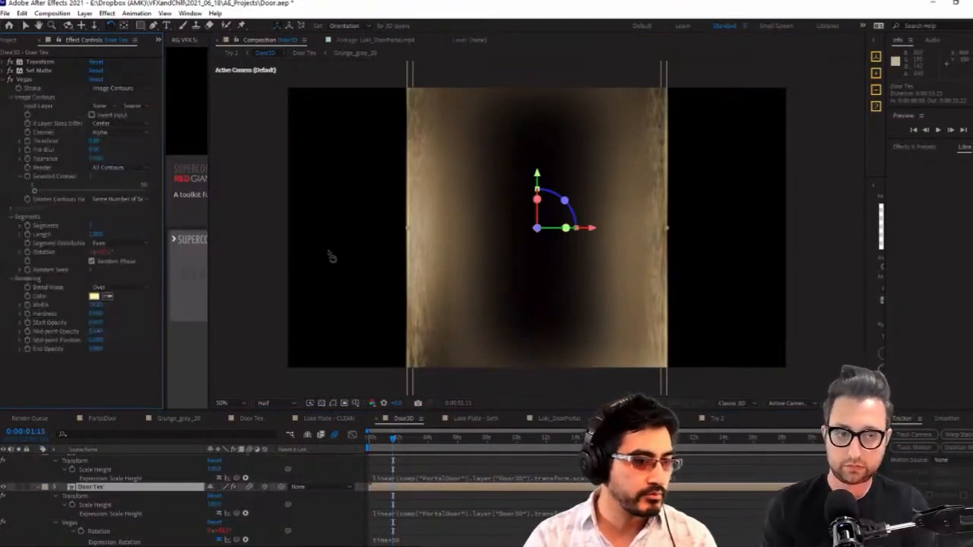
{"action": "left_click", "coordinate": [23, 79]}
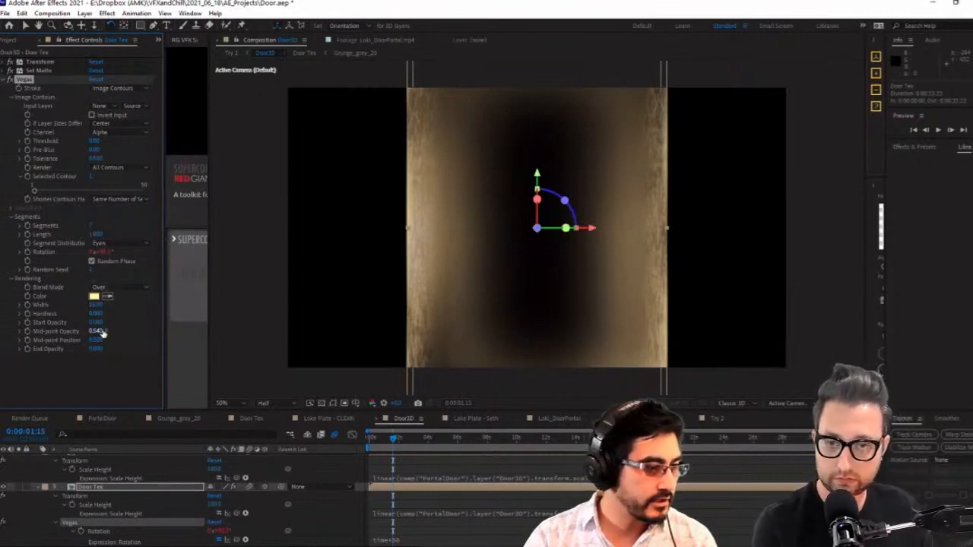
{"action": "left_click_drag", "start_coordinate": [99, 333], "coordinate": [132, 330]}
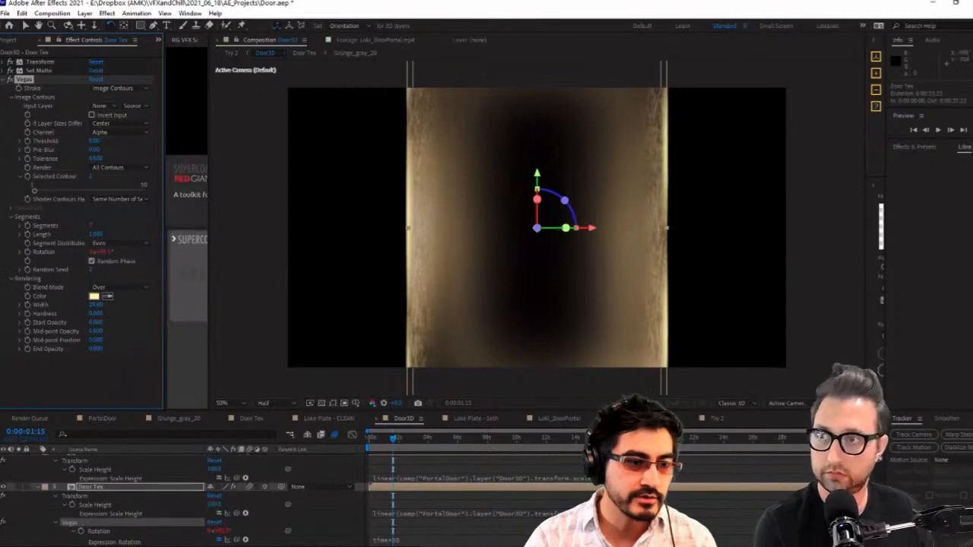
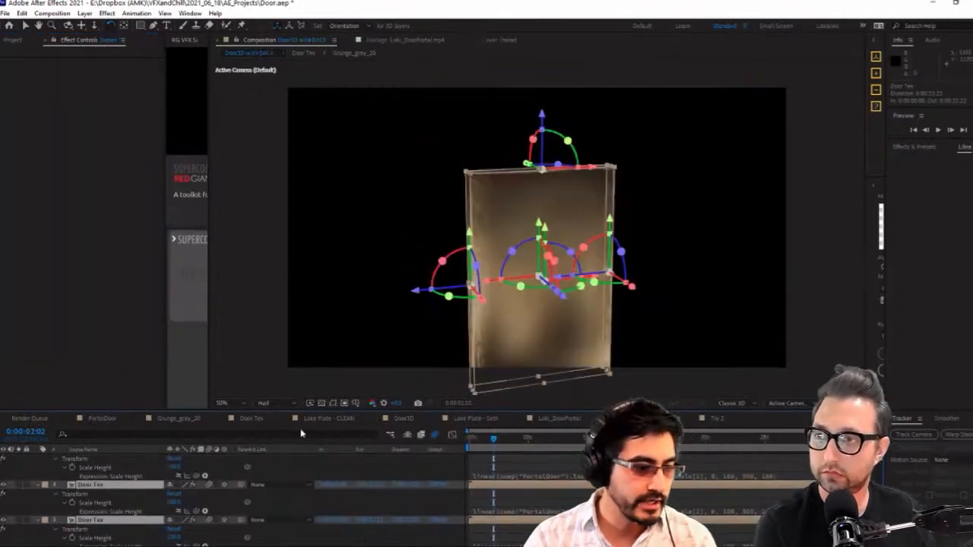
Open the Try 2 composition and preview the door effect from near the start of the timeline
{"action": "left_click", "coordinate": [714, 419]}
{"action": "left_click_drag", "start_coordinate": [503, 440], "coordinate": [492, 439]}
{"action": "left_click", "coordinate": [948, 132]}
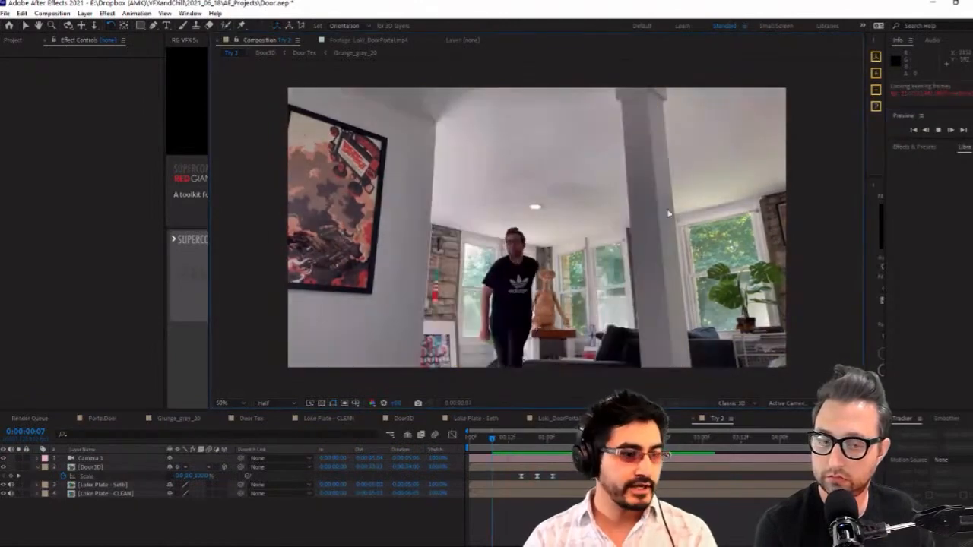
{"action": "left_click", "coordinate": [13, 39]}
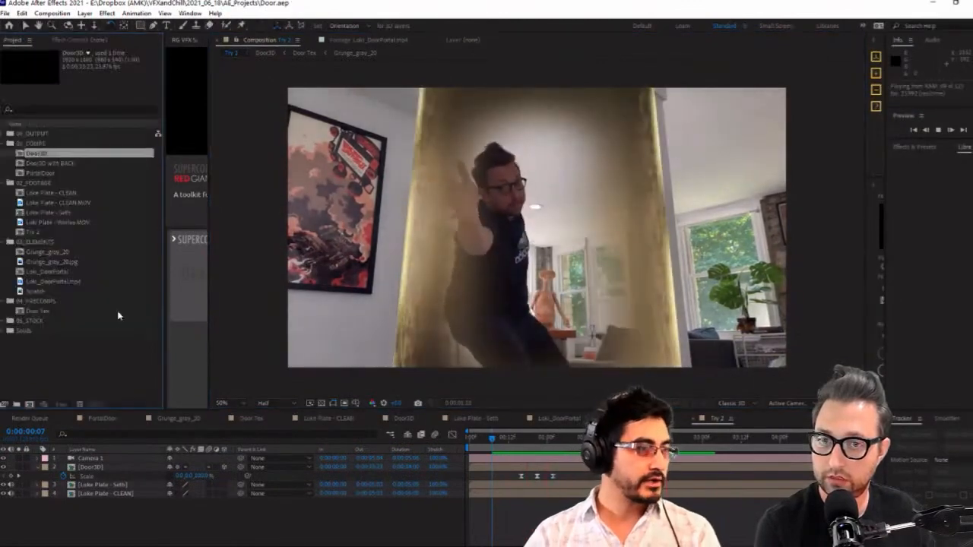
{"action": "double_click", "coordinate": [127, 330]}
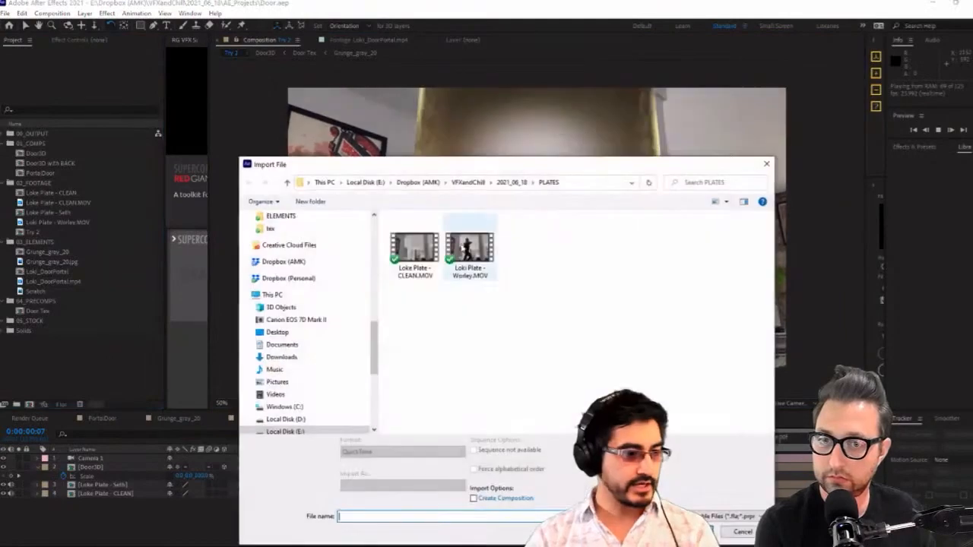
{"action": "left_click", "coordinate": [522, 185]}
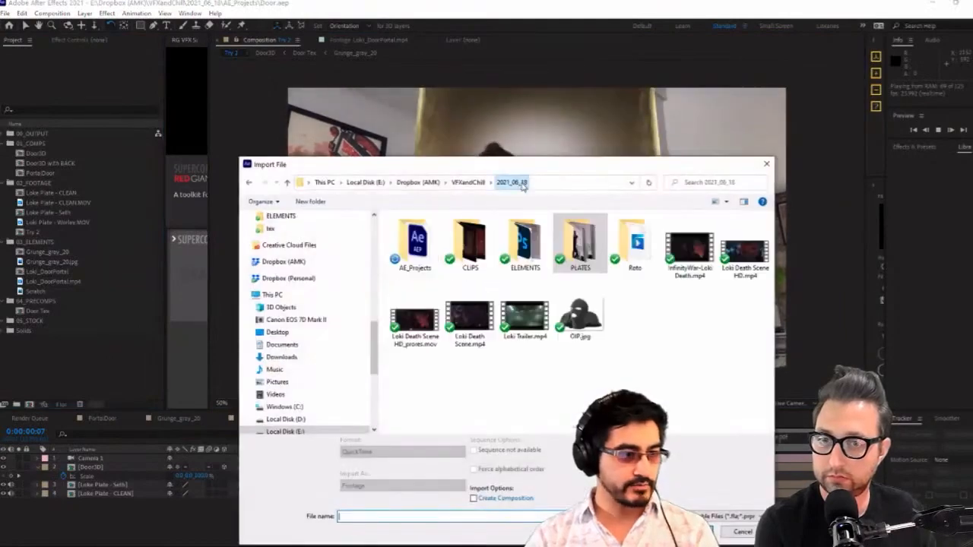
{"action": "double_click", "coordinate": [416, 243]}
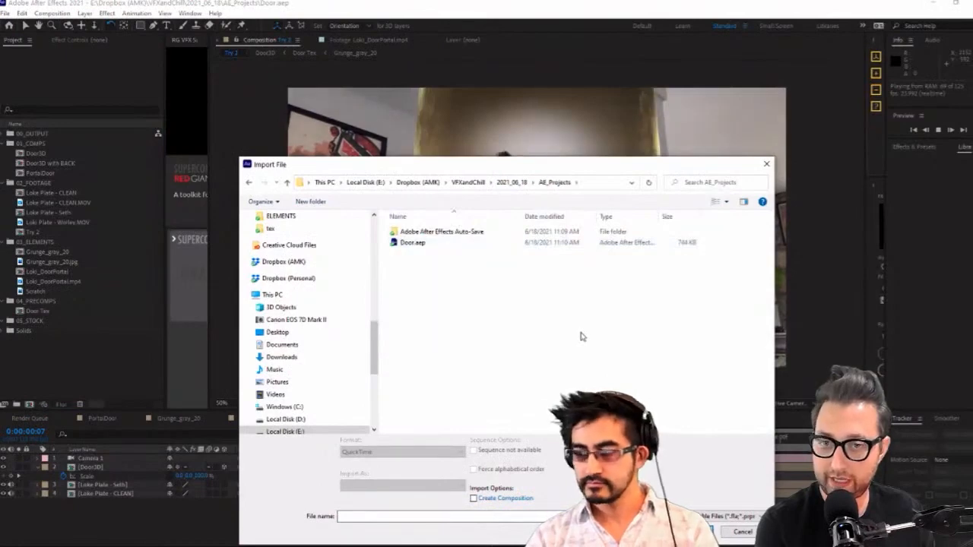
{"action": "left_click", "coordinate": [752, 535]}
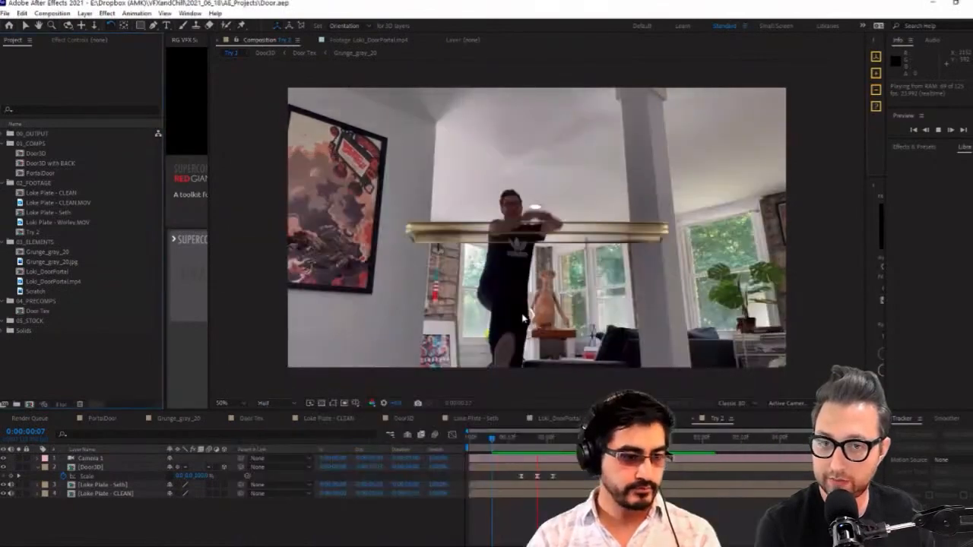
Stop the preview and move the actor plate layer above the Door3D layer at 0:00:01:02
{"action": "key", "text": "space"}
{"action": "key", "text": "space"}
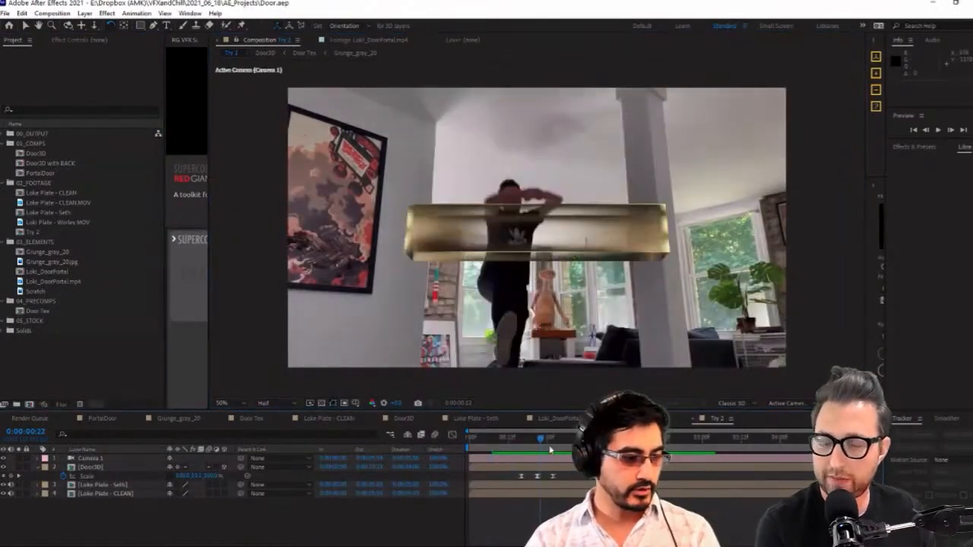
{"action": "left_click_drag", "start_coordinate": [116, 487], "coordinate": [121, 463]}
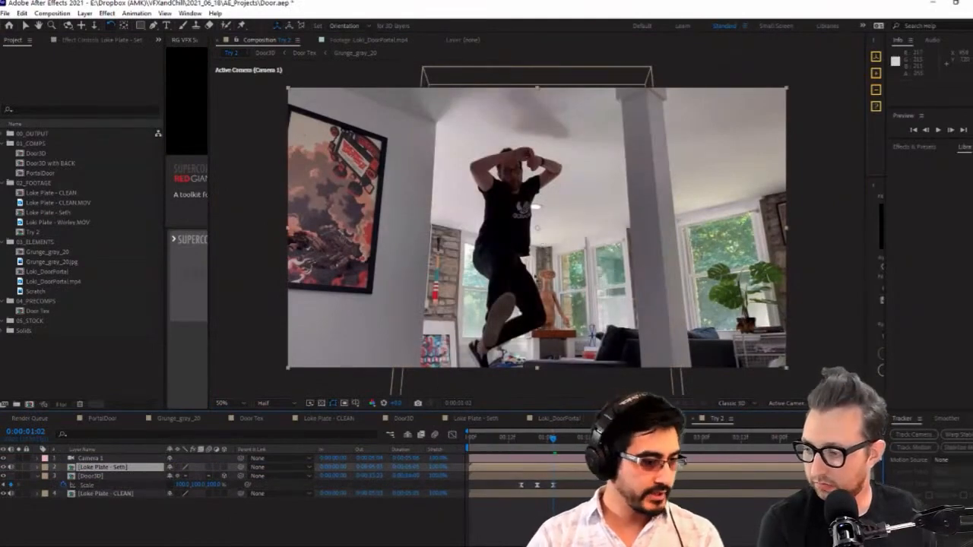
Apply the Extract effect to the actor plate and lower its white point to 104 with a soft falloff
{"action": "key", "text": "ctrl+space"}
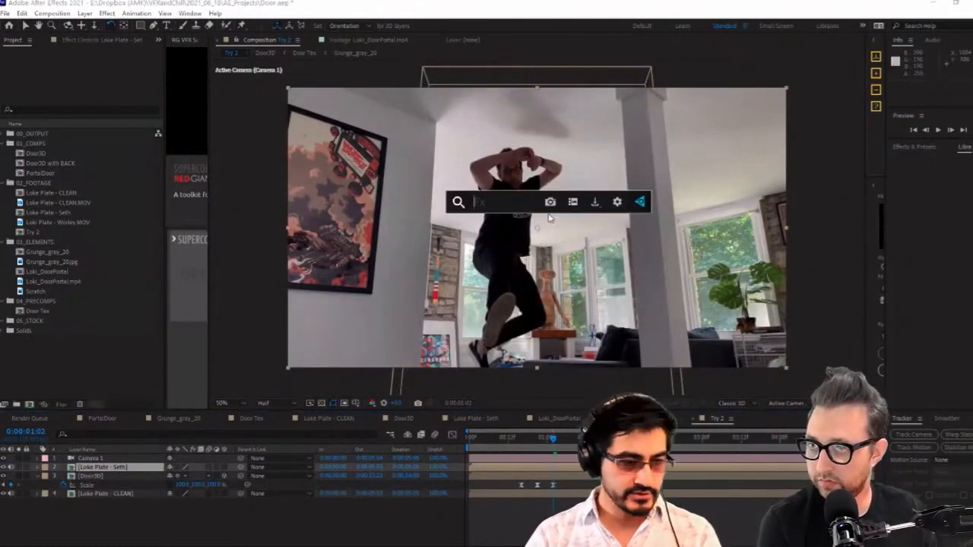
{"action": "type", "text": "ext"}
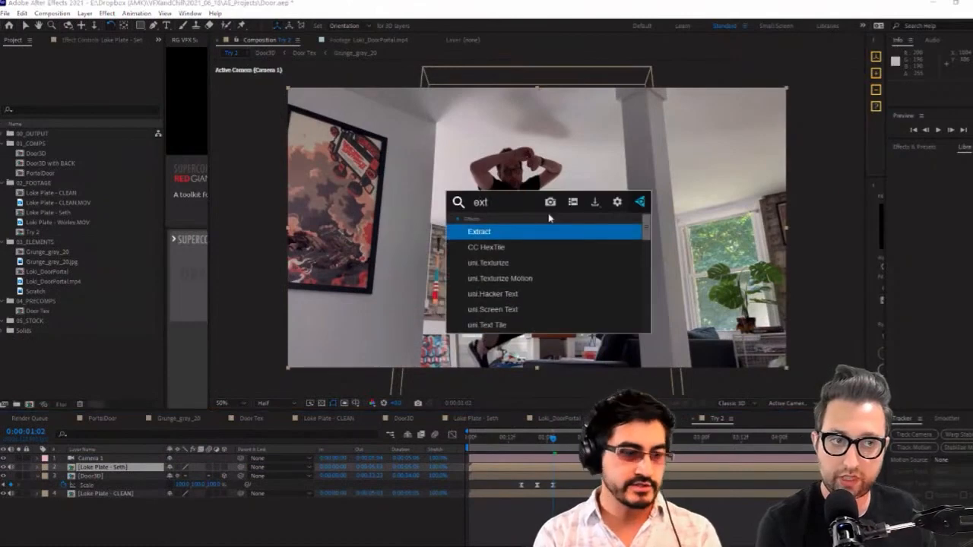
{"action": "key", "text": "Return"}
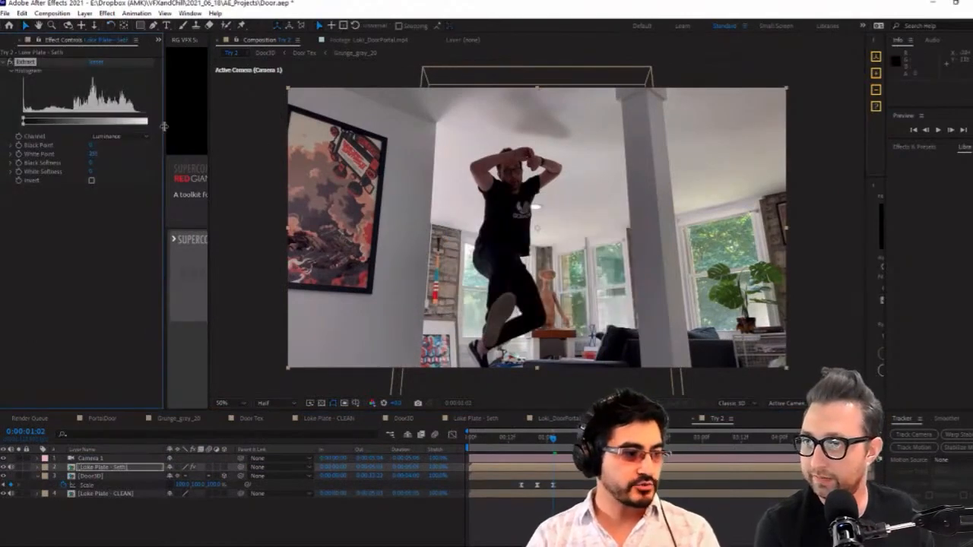
{"action": "left_click_drag", "start_coordinate": [164, 126], "coordinate": [224, 126]}
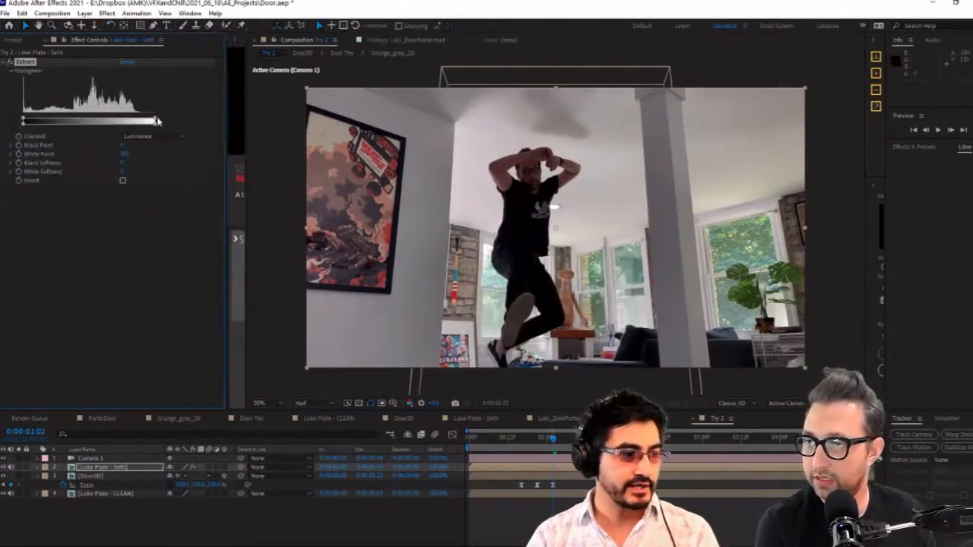
{"action": "left_click_drag", "start_coordinate": [156, 121], "coordinate": [87, 127]}
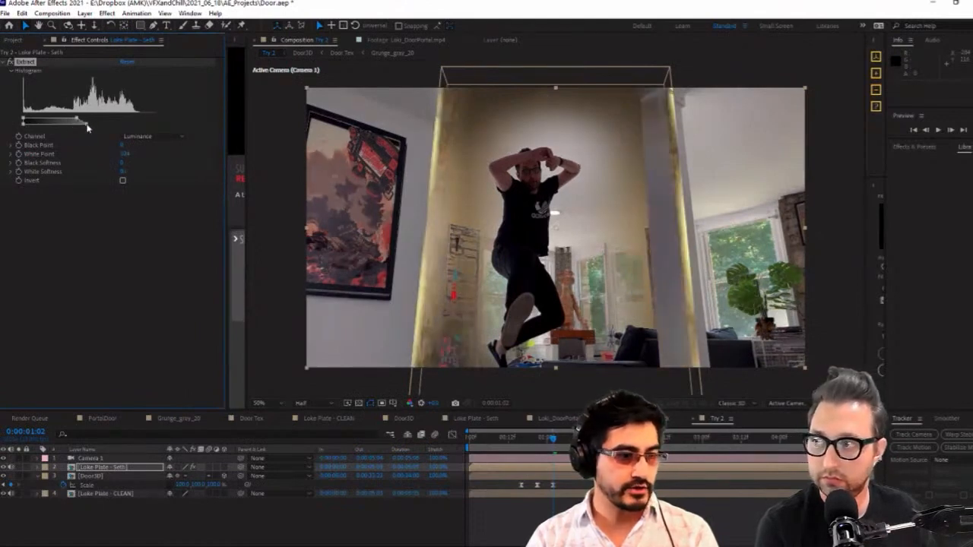
Draw a full-height rectangular mask around the jumping man on the actor plate and feather its edges
{"action": "left_click", "coordinate": [140, 26]}
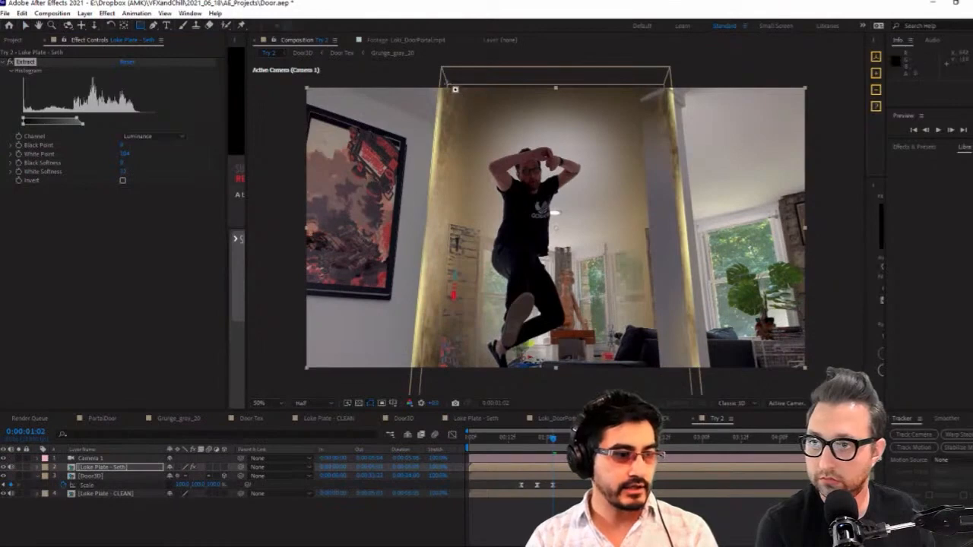
{"action": "left_click_drag", "start_coordinate": [447, 84], "coordinate": [649, 395]}
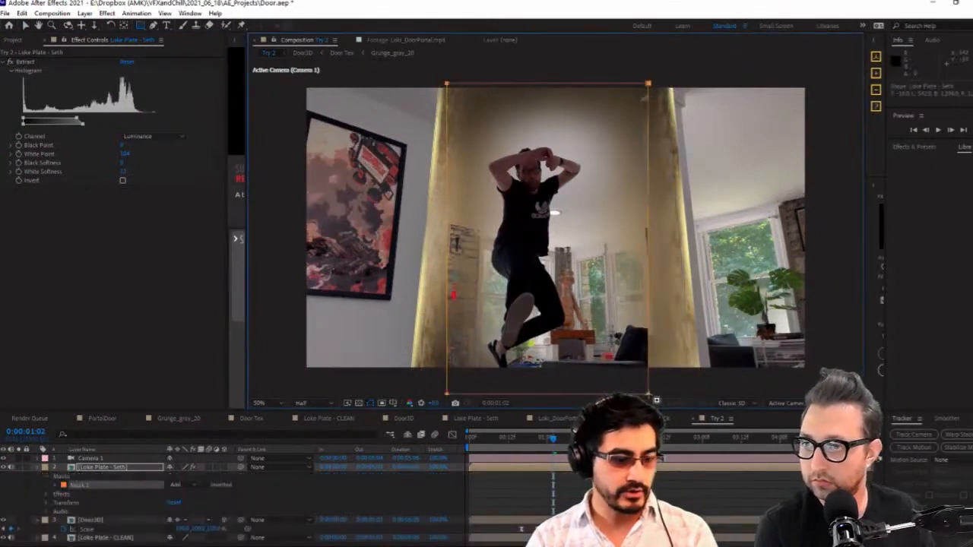
{"action": "key", "text": "f"}
{"action": "left_click_drag", "start_coordinate": [187, 485], "coordinate": [250, 543]}
Duplicate the Loke Plate - CLEAN layer
{"action": "left_click", "coordinate": [106, 495]}
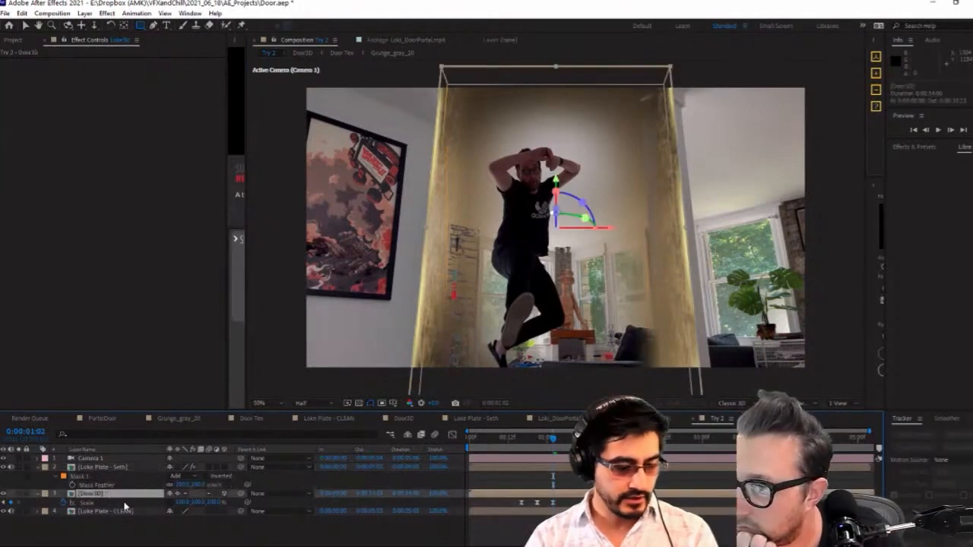
{"action": "left_click", "coordinate": [124, 513]}
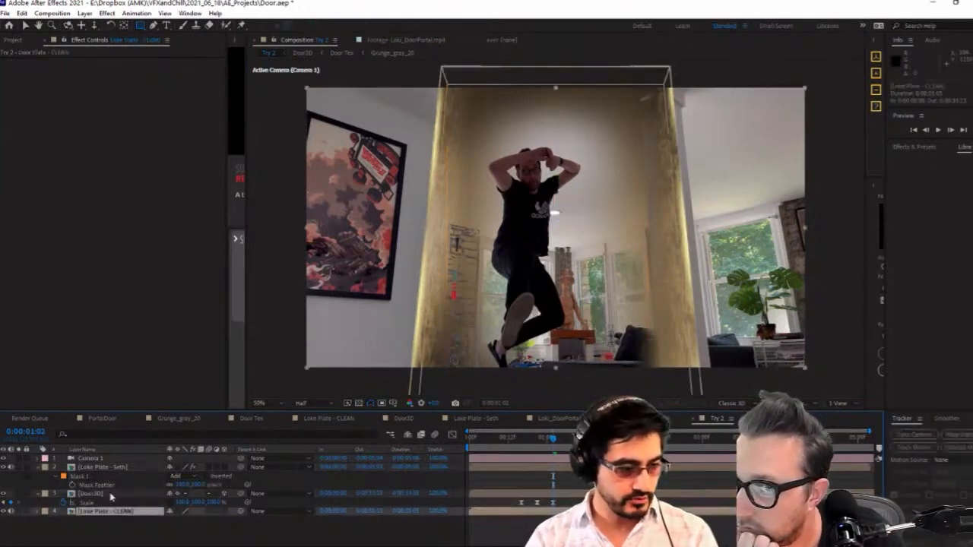
{"action": "left_click", "coordinate": [111, 494]}
{"action": "left_click", "coordinate": [124, 512]}
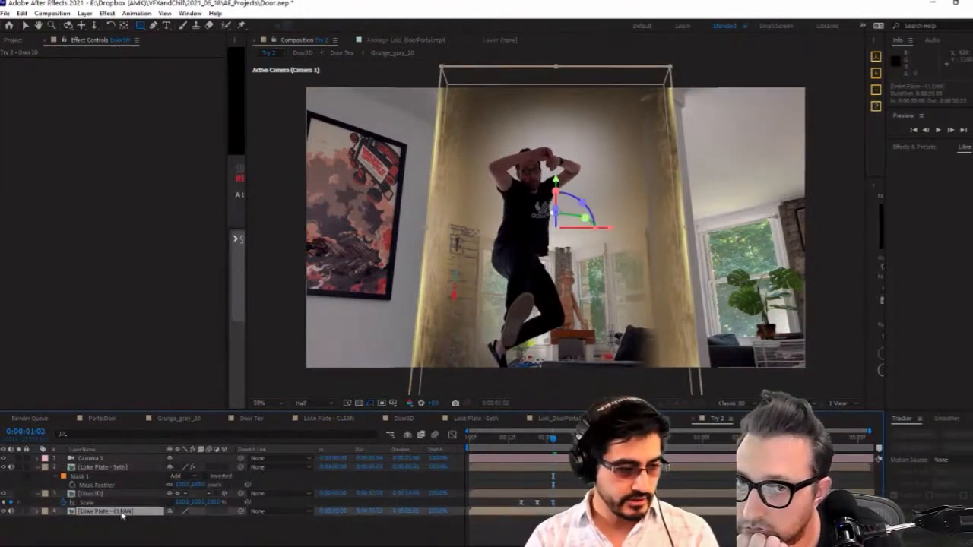
{"action": "key", "text": "ctrl+d"}
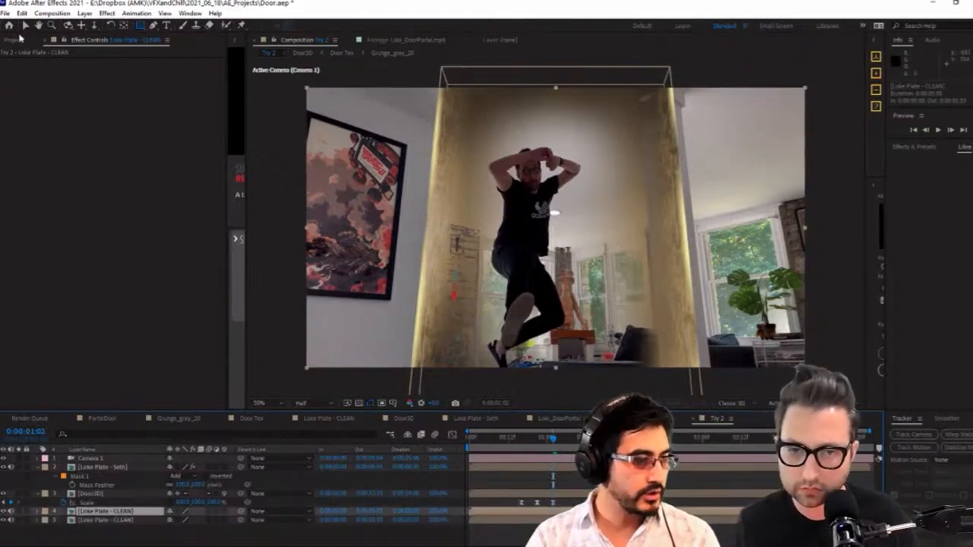
Duplicate the Door3D layer, replace the lower copy's source with the Door3D with BACK composition, and hide that copy
{"action": "left_click", "coordinate": [101, 494]}
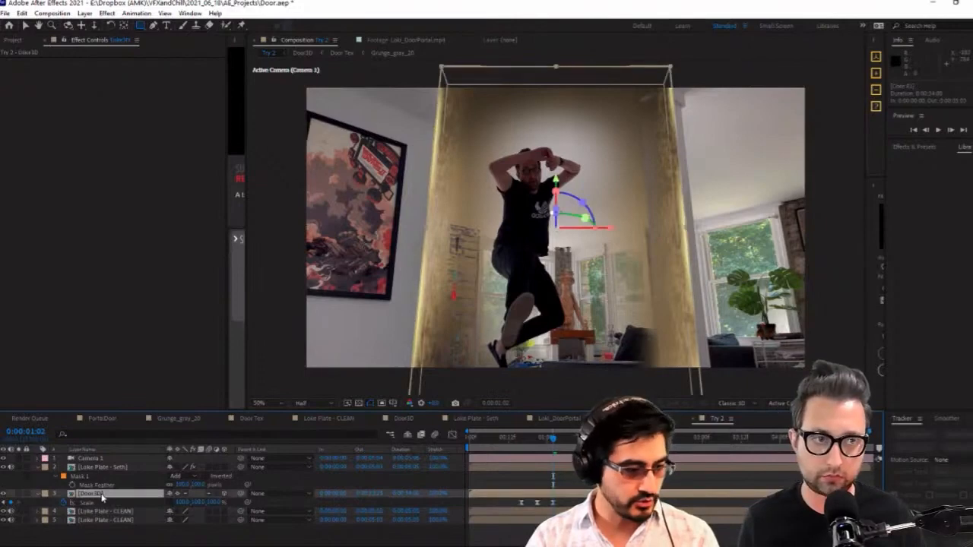
{"action": "key", "text": "ctrl+d"}
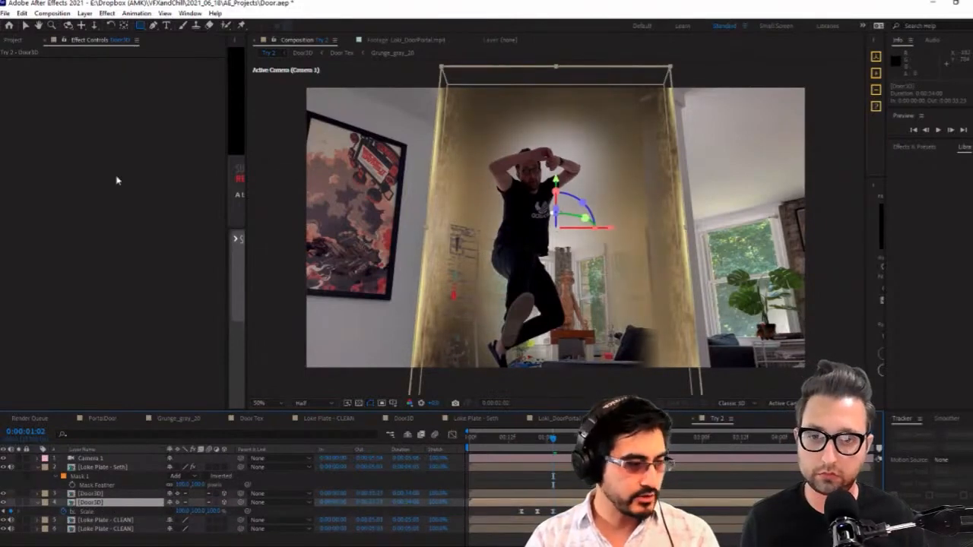
{"action": "left_click", "coordinate": [13, 40]}
{"action": "left_click", "coordinate": [52, 163]}
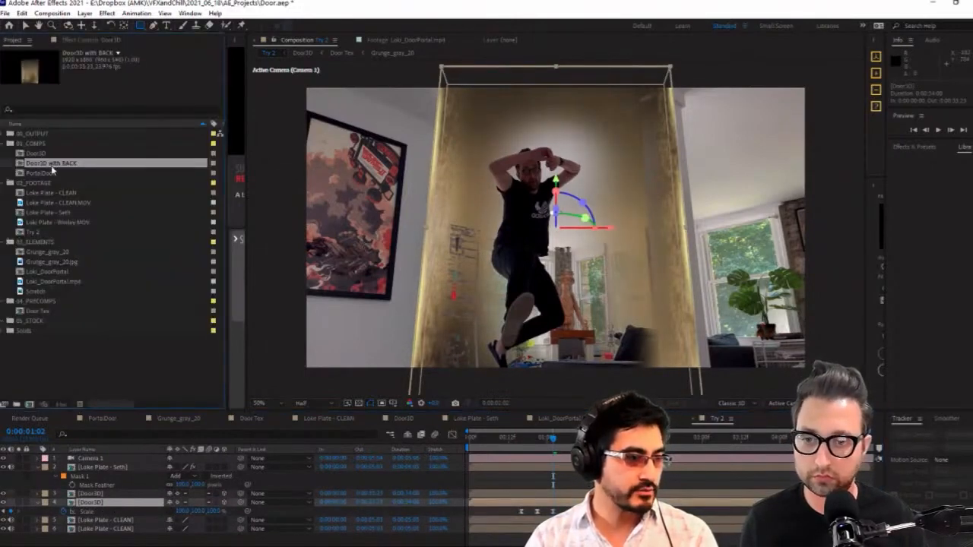
{"action": "left_click_drag", "start_coordinate": [38, 170], "coordinate": [109, 505]}
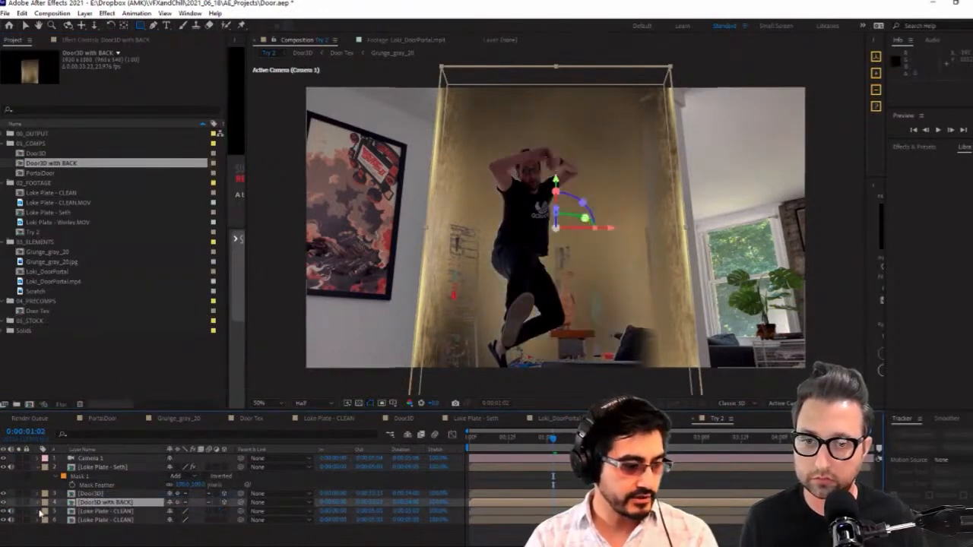
{"action": "left_click", "coordinate": [4, 503]}
Solo the upper Loke Plate - CLEAN layer and apply Set Matte to it, taking the matte from Door3D with BACK
{"action": "left_click", "coordinate": [118, 514]}
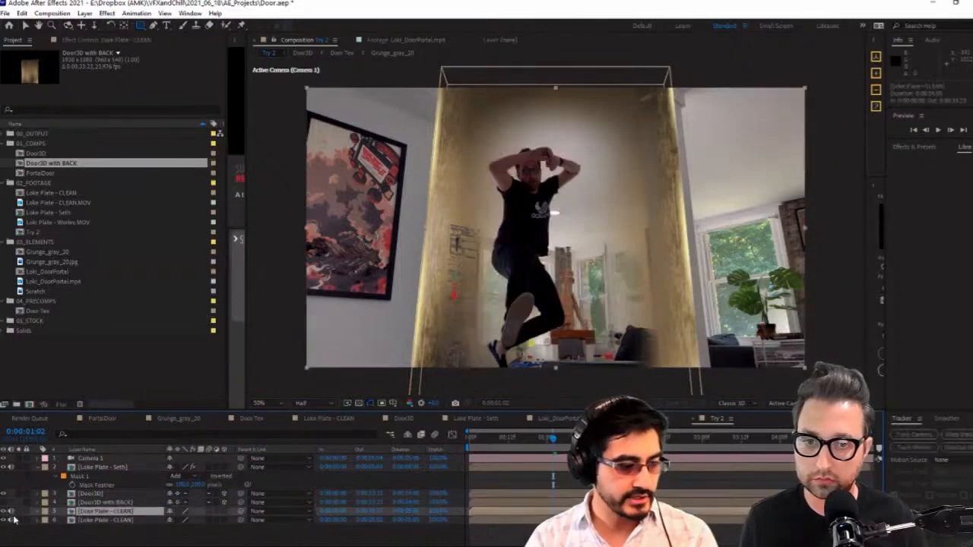
{"action": "left_click", "coordinate": [19, 514]}
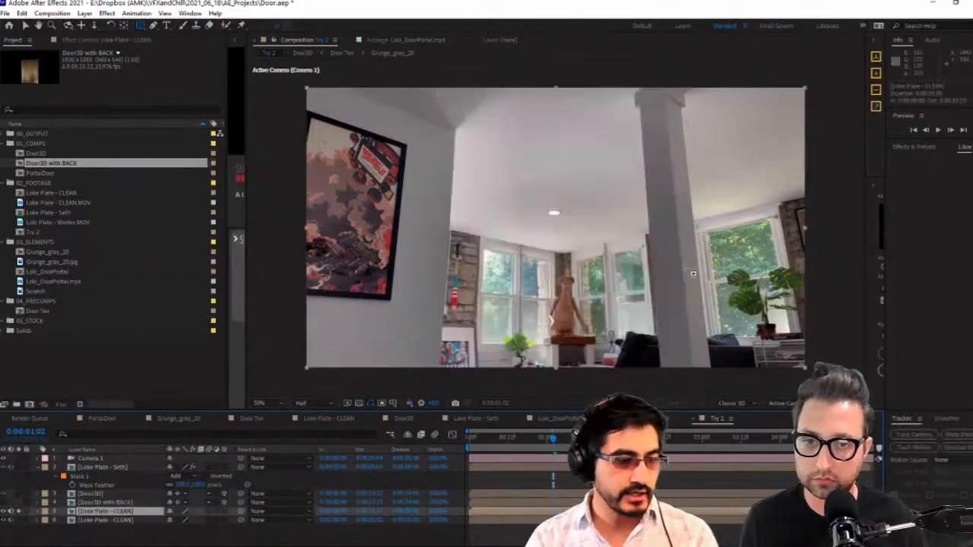
{"action": "left_click", "coordinate": [85, 39]}
{"action": "right_click", "coordinate": [87, 48]}
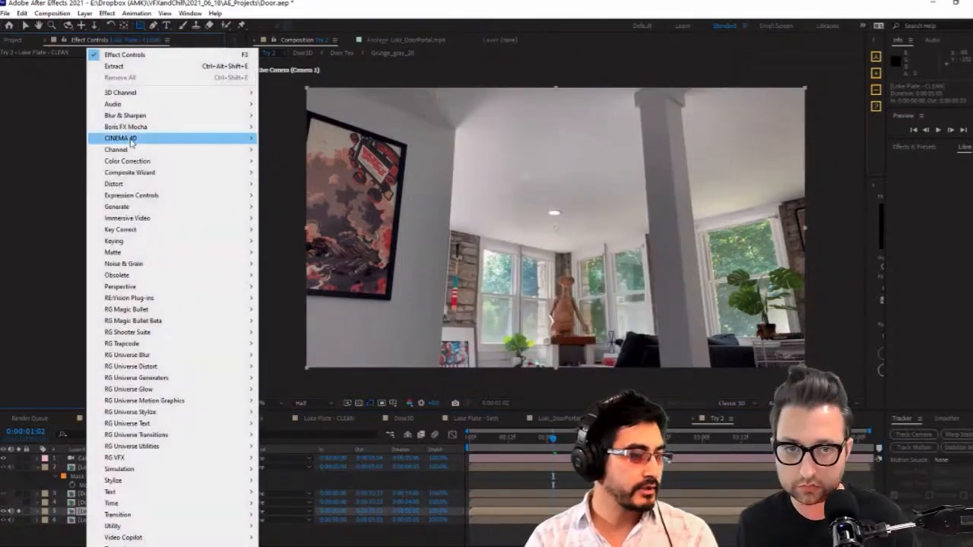
{"action": "mouse_move", "coordinate": [202, 150]}
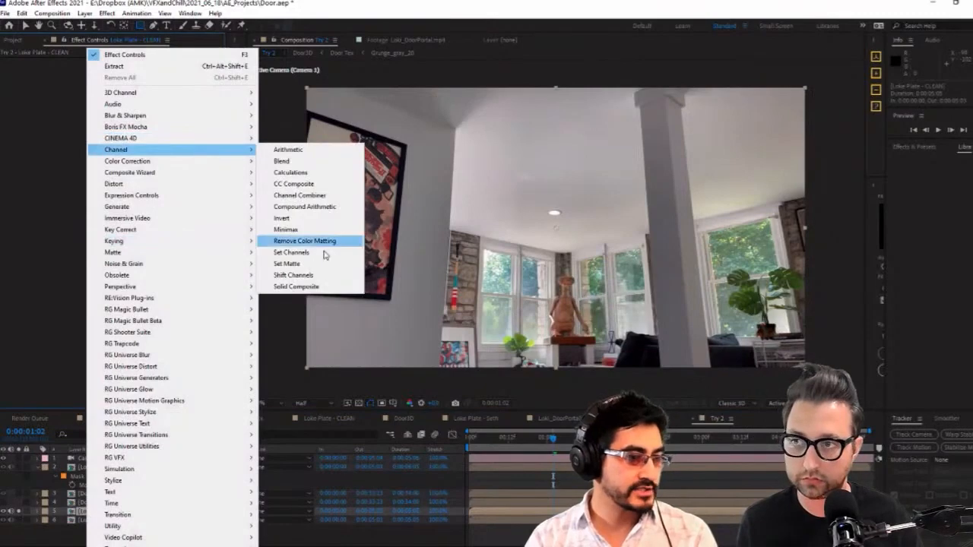
{"action": "left_click", "coordinate": [320, 267]}
{"action": "left_click", "coordinate": [149, 71]}
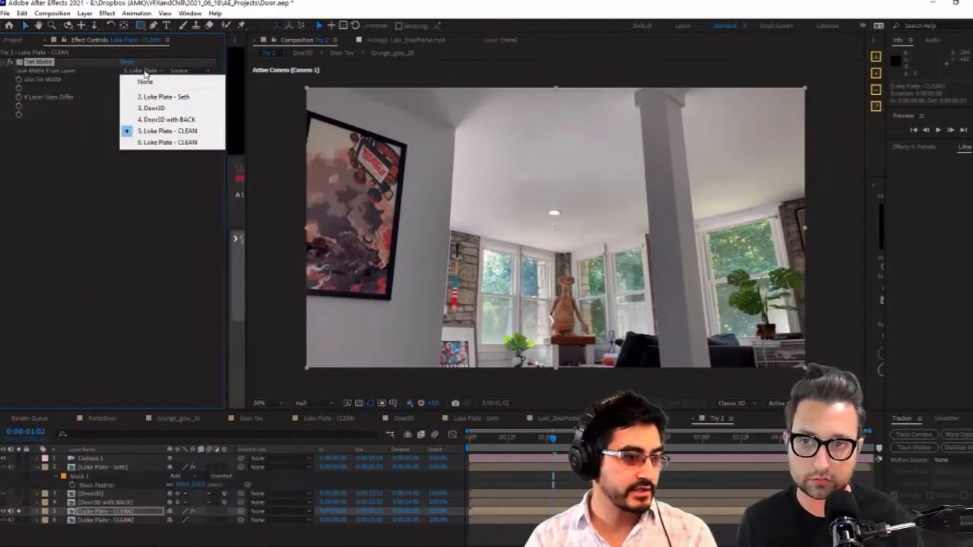
{"action": "left_click", "coordinate": [185, 120]}
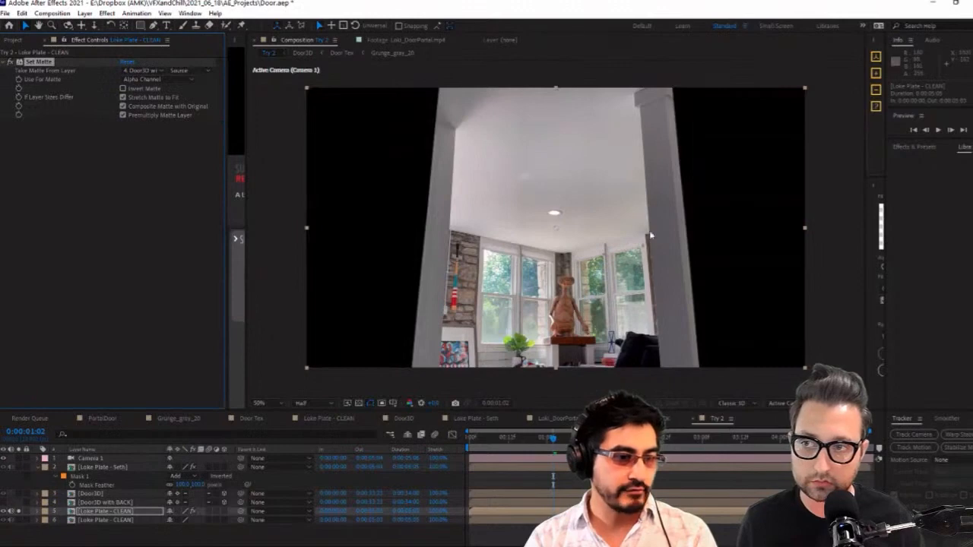
Add the uni.Chromatic Aberration effect to the upper clean plate and place it above Set Matte in the effect order
{"action": "right_click", "coordinate": [70, 168]}
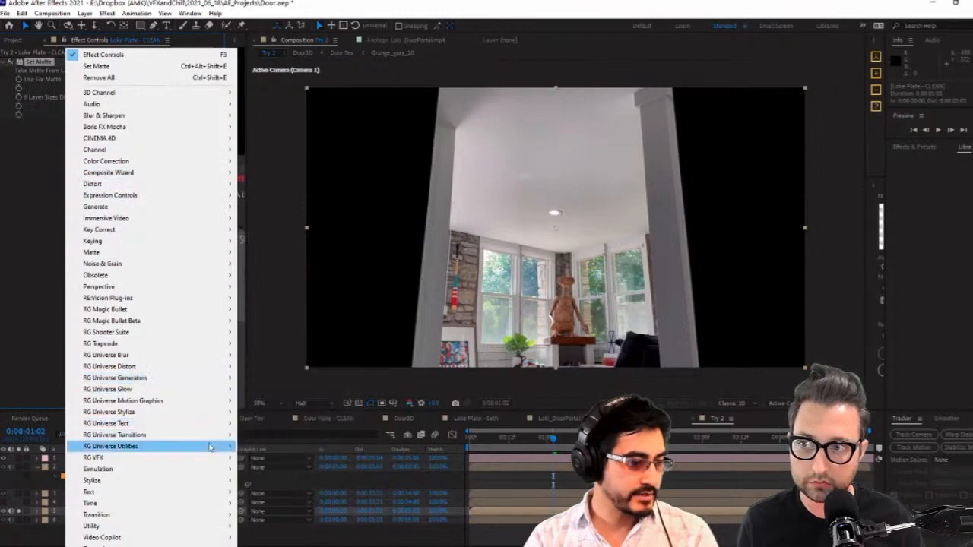
{"action": "mouse_move", "coordinate": [214, 417]}
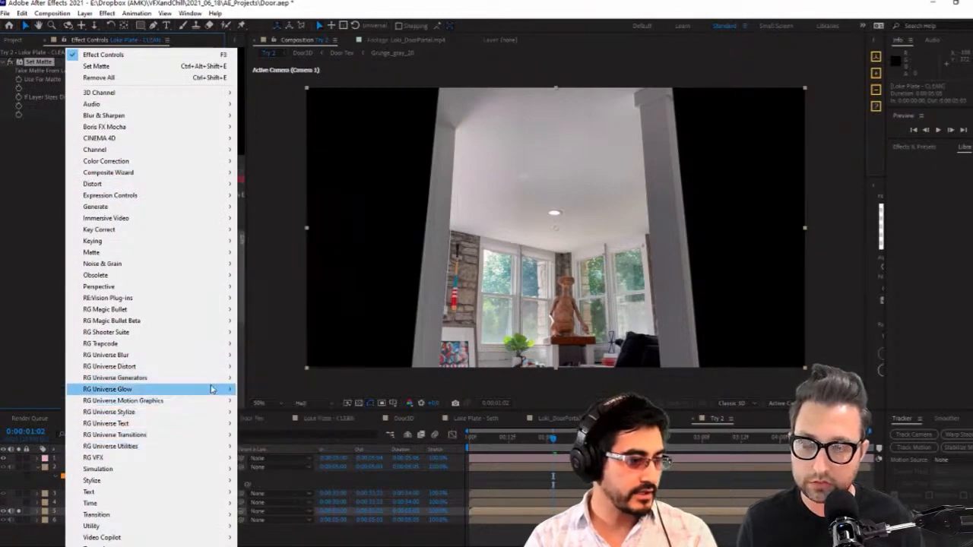
{"action": "mouse_move", "coordinate": [214, 371]}
{"action": "left_click", "coordinate": [286, 366]}
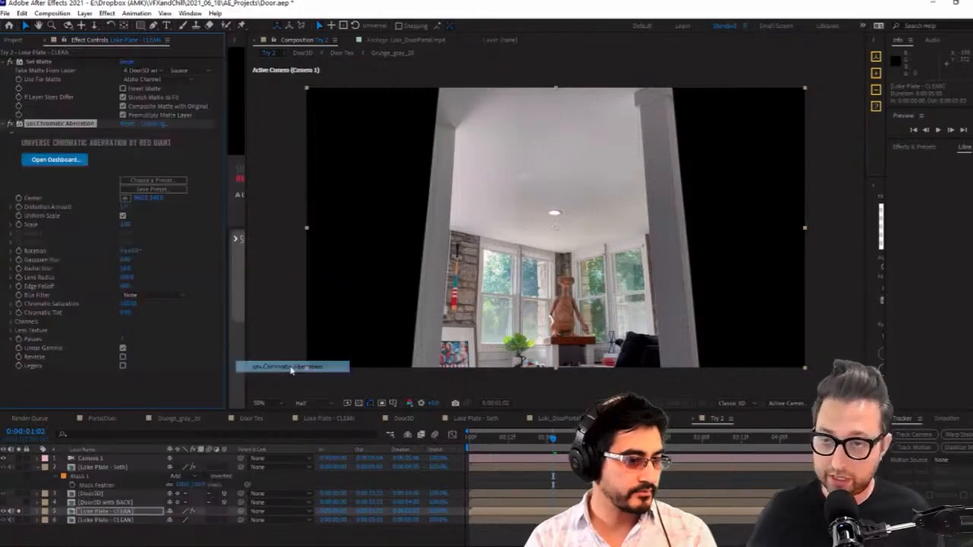
{"action": "left_click_drag", "start_coordinate": [51, 125], "coordinate": [52, 59]}
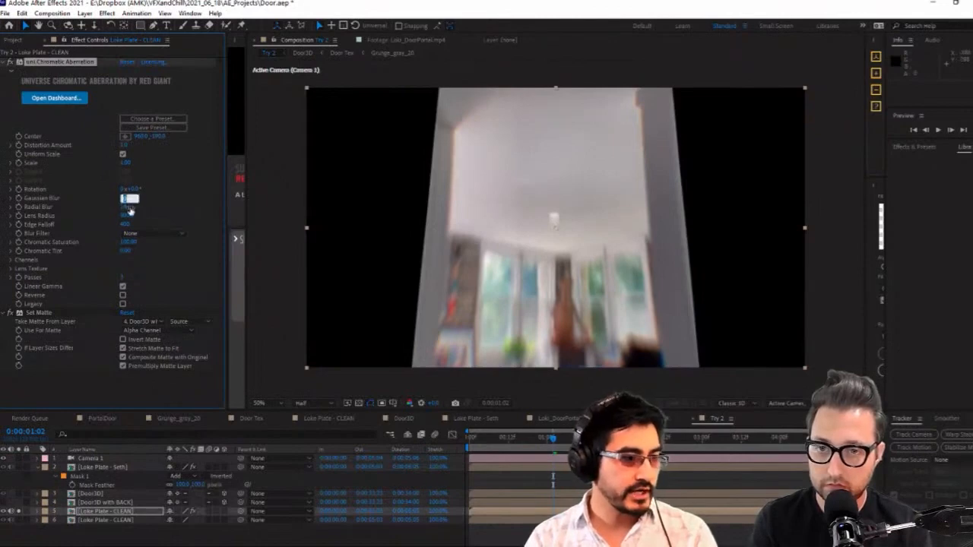
Reduce the Chromatic Aberration effect's Radial Blur to 0 and set its Gaussian Blur to 0.25
{"action": "left_click_drag", "start_coordinate": [125, 208], "coordinate": [90, 216]}
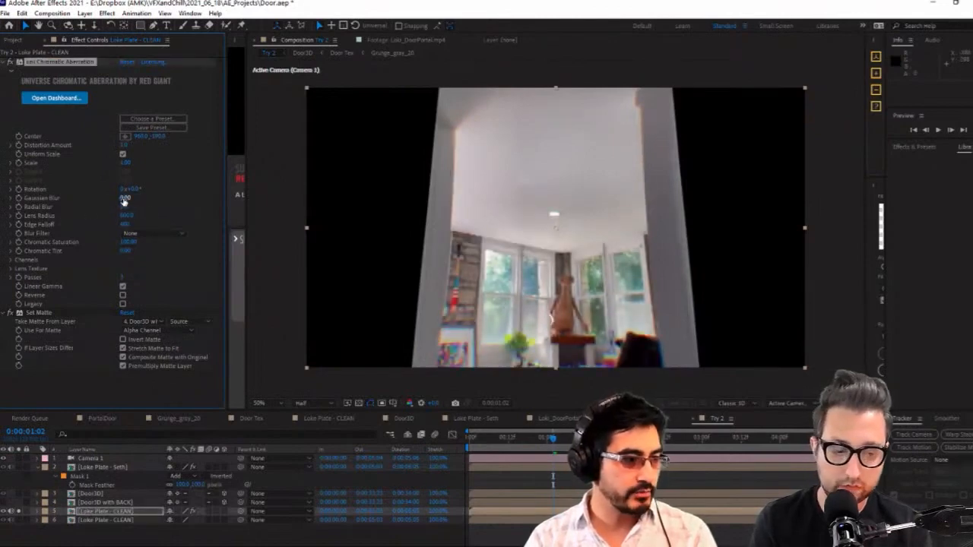
{"action": "left_click_drag", "start_coordinate": [129, 197], "coordinate": [133, 201]}
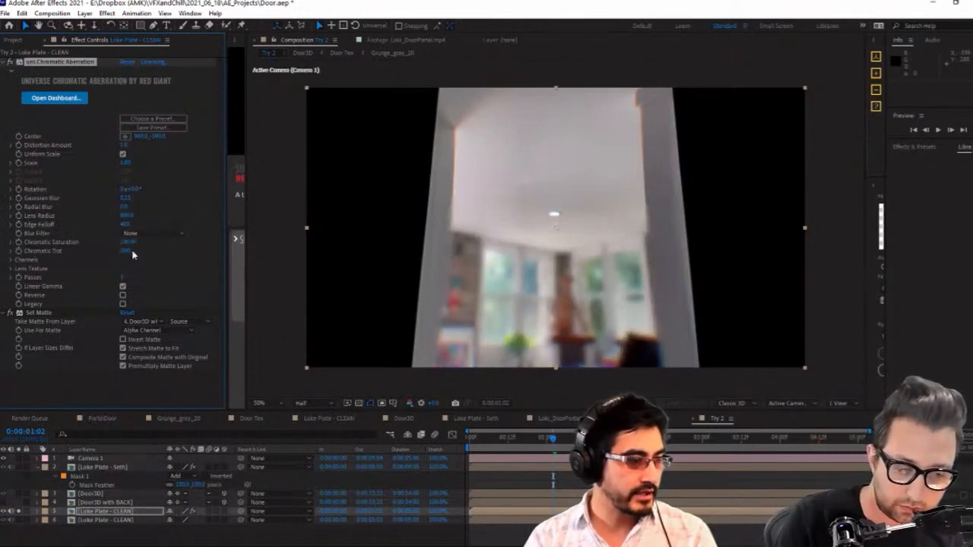
Adjust the Chromatic Aberration effect's Chromatic Saturation, set its Red Scale channel to 1.040, and increase its Green Scale
{"action": "left_click_drag", "start_coordinate": [127, 242], "coordinate": [138, 247]}
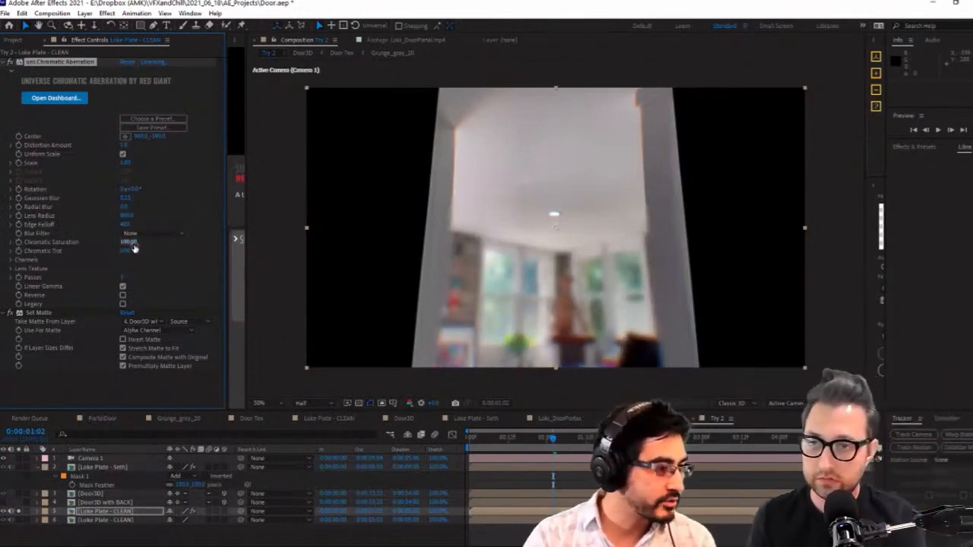
{"action": "left_click", "coordinate": [11, 260]}
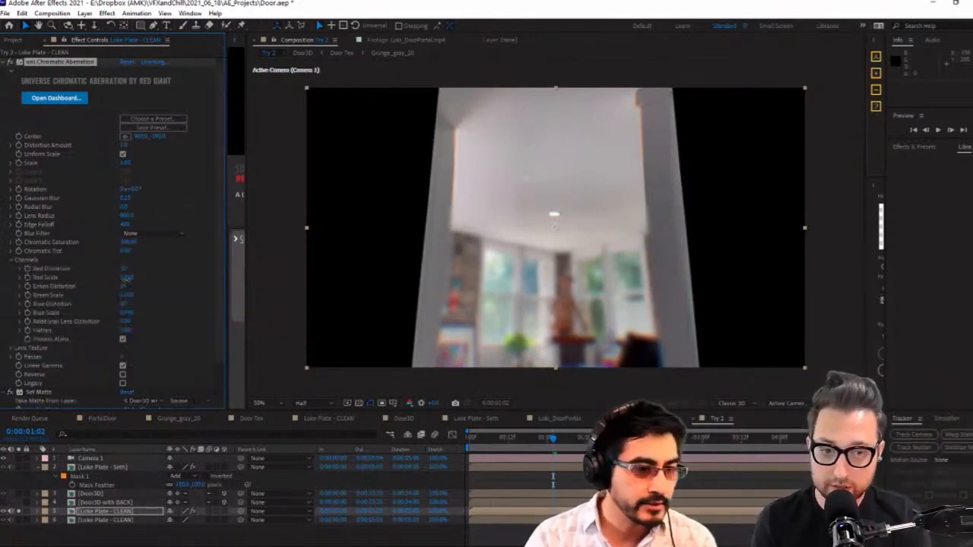
{"action": "left_click_drag", "start_coordinate": [129, 280], "coordinate": [125, 281]}
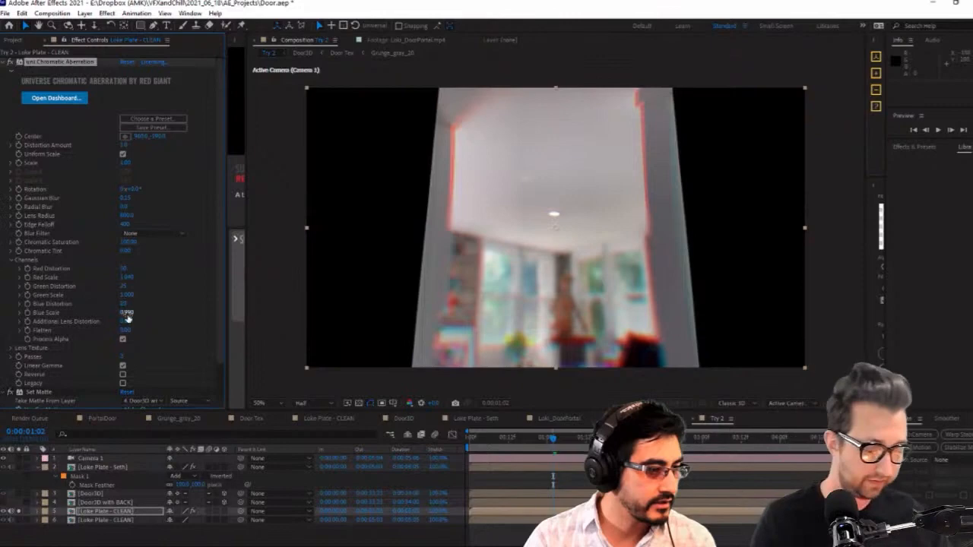
{"action": "left_click", "coordinate": [127, 315]}
{"action": "left_click", "coordinate": [160, 307]}
{"action": "left_click_drag", "start_coordinate": [128, 295], "coordinate": [129, 296]}
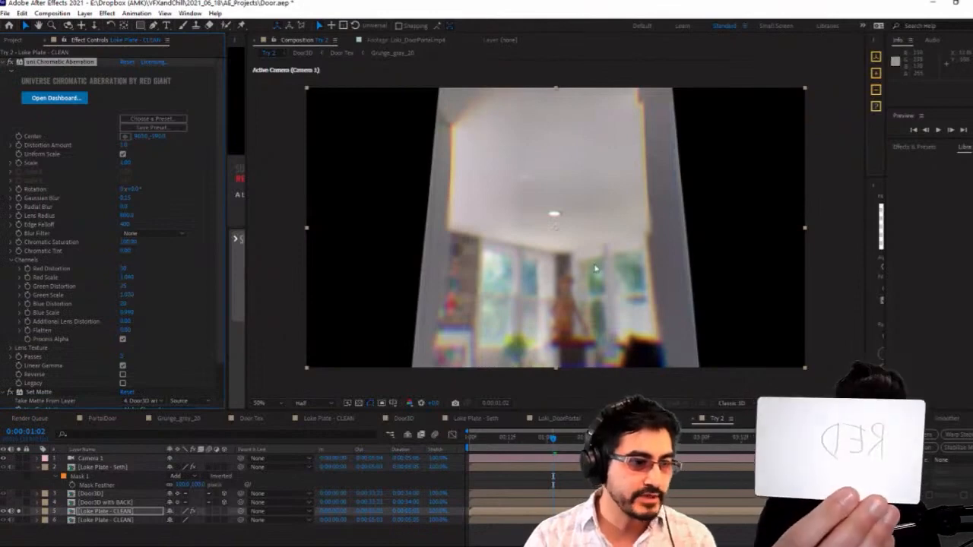
Unsolo the upper Loke Plate - CLEAN layer and collapse its Chromatic Aberration and Set Matte effect settings
{"action": "left_click", "coordinate": [26, 511]}
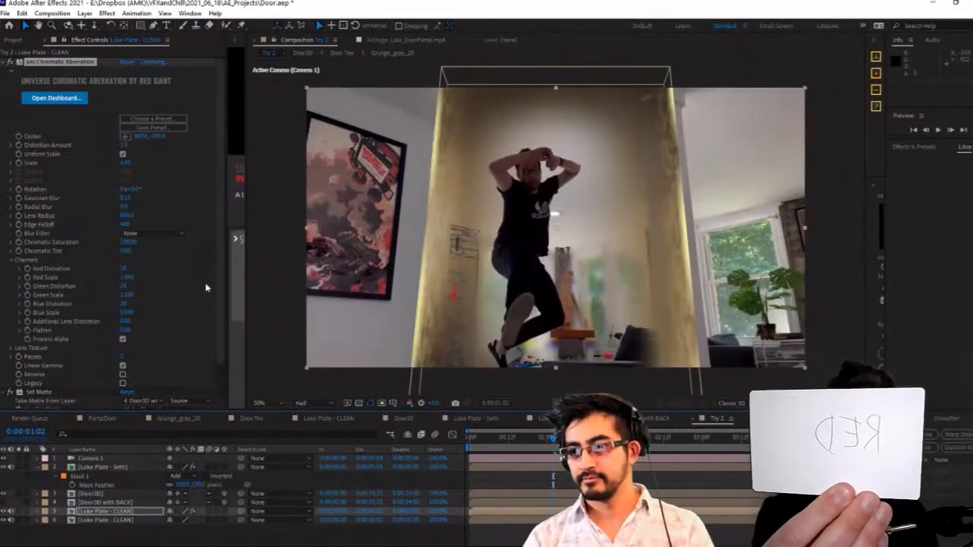
{"action": "left_click", "coordinate": [7, 62]}
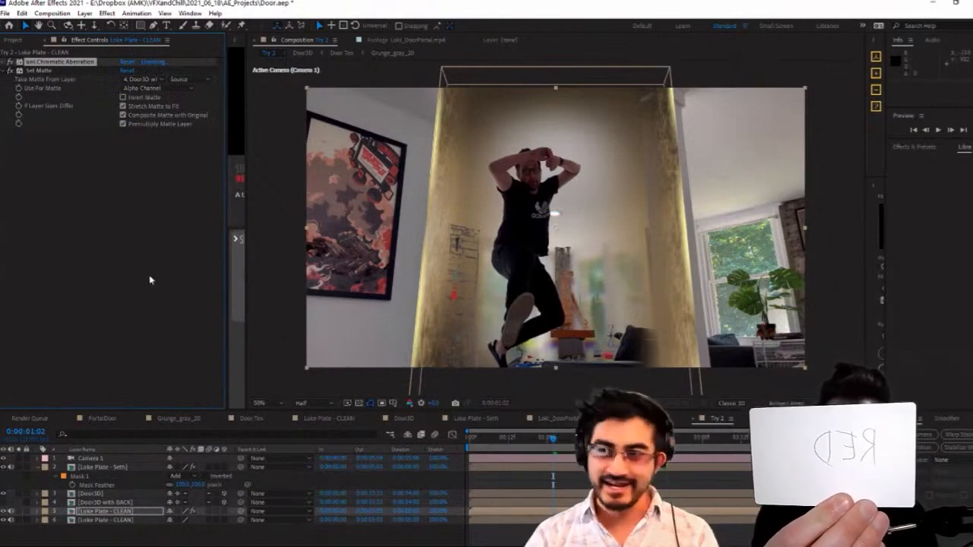
{"action": "left_click", "coordinate": [8, 70]}
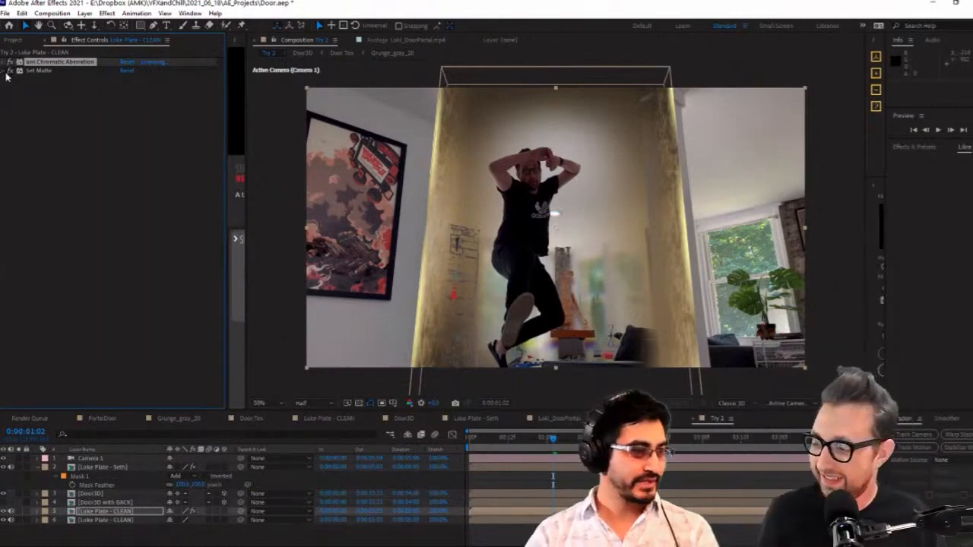
{"action": "left_click_drag", "start_coordinate": [152, 527], "coordinate": [84, 465]}
{"action": "left_click", "coordinate": [197, 535]}
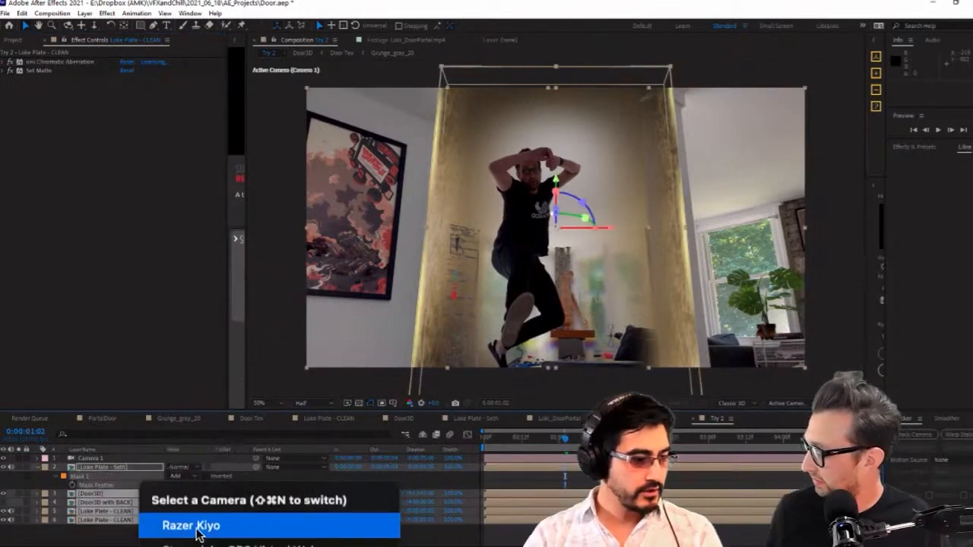
{"action": "left_click", "coordinate": [197, 535]}
{"action": "left_click", "coordinate": [152, 530]}
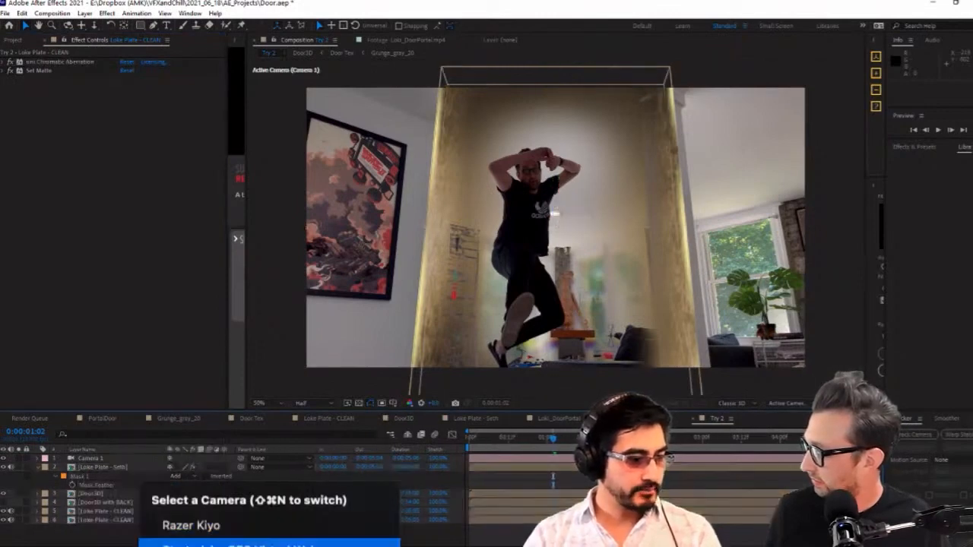
{"action": "left_click", "coordinate": [188, 530]}
Set the Door3D layer's blending mode to Screen and recheck its blending mode
{"action": "left_click", "coordinate": [110, 512]}
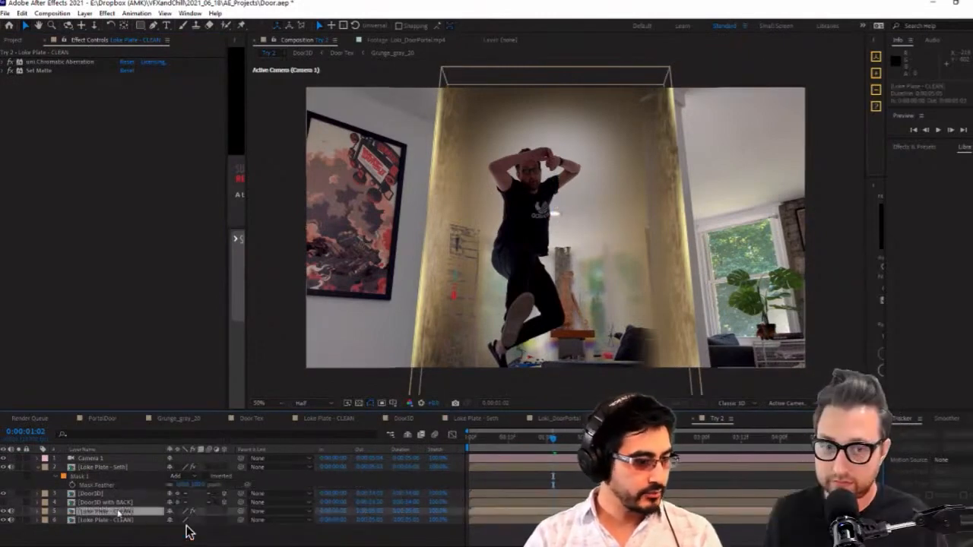
{"action": "left_click", "coordinate": [108, 501]}
{"action": "left_click", "coordinate": [107, 495]}
{"action": "right_click", "coordinate": [107, 495]}
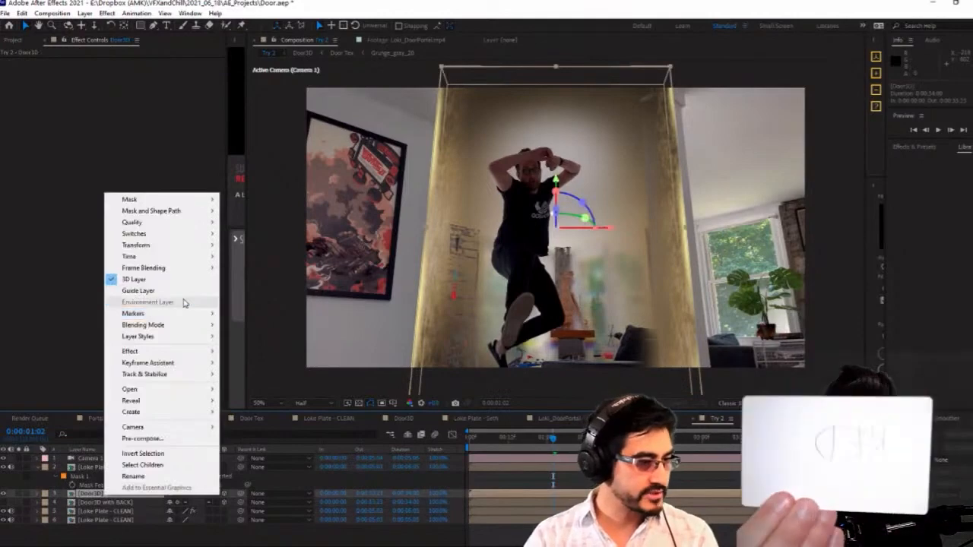
{"action": "mouse_move", "coordinate": [184, 330]}
{"action": "left_click", "coordinate": [283, 234]}
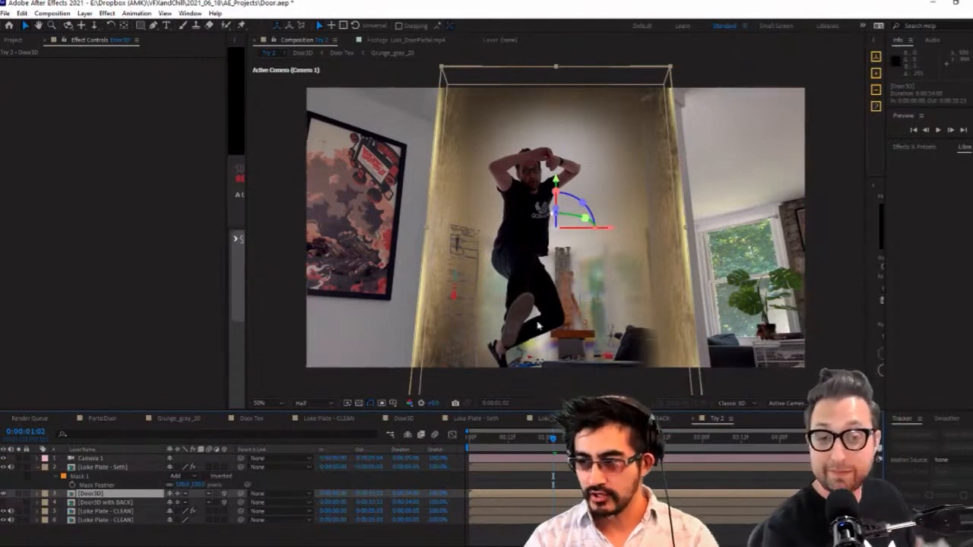
{"action": "left_click", "coordinate": [107, 502]}
{"action": "left_click", "coordinate": [107, 495]}
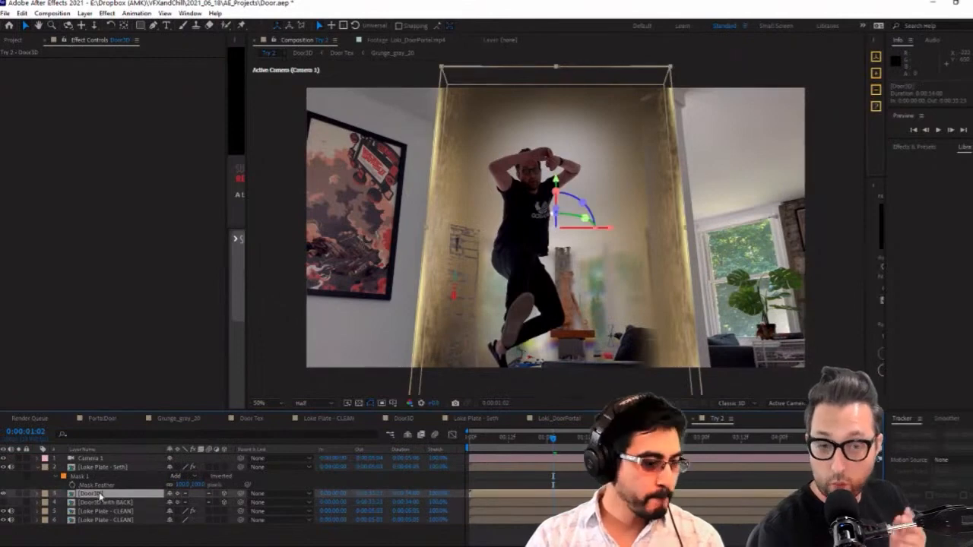
{"action": "right_click", "coordinate": [100, 495]}
{"action": "mouse_move", "coordinate": [169, 325]}
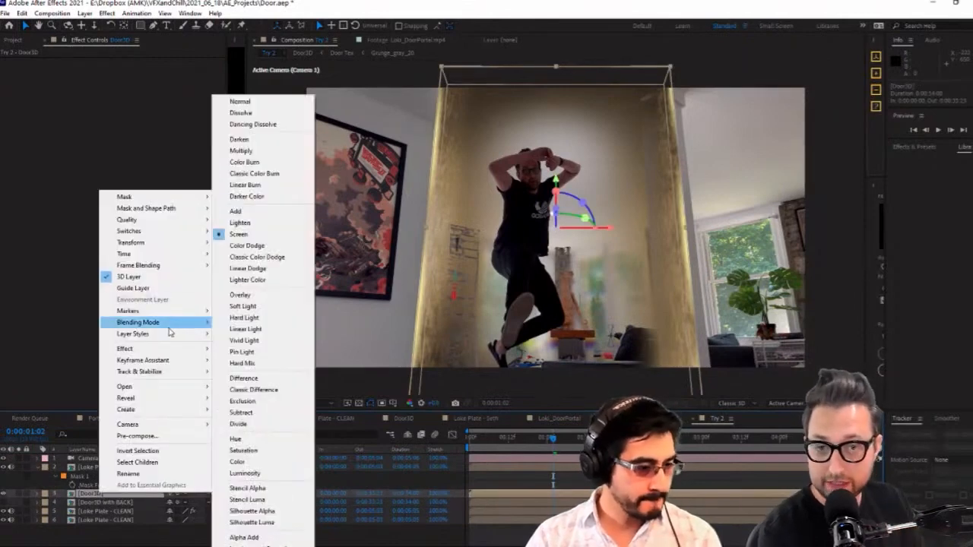
{"action": "left_click", "coordinate": [59, 291]}
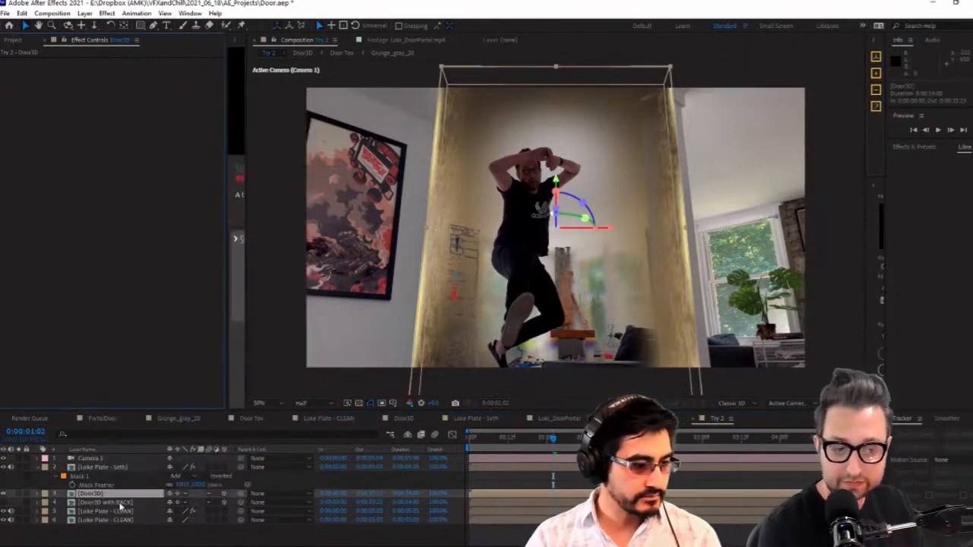
Pre-compose the Door3D with BACK and Door3D layers separately, moving all attributes into the new compositions
{"action": "left_click", "coordinate": [119, 502]}
{"action": "left_click", "coordinate": [84, 13]}
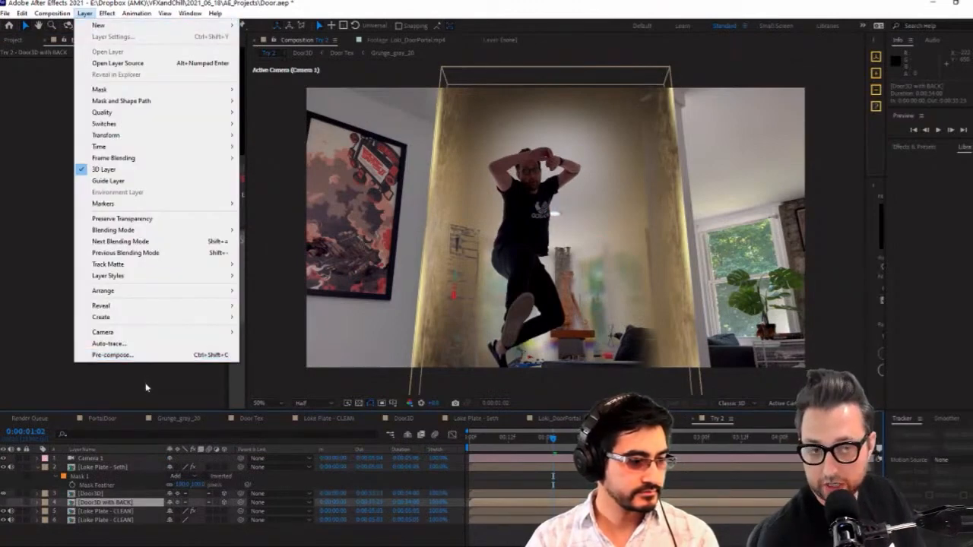
{"action": "left_click", "coordinate": [151, 355]}
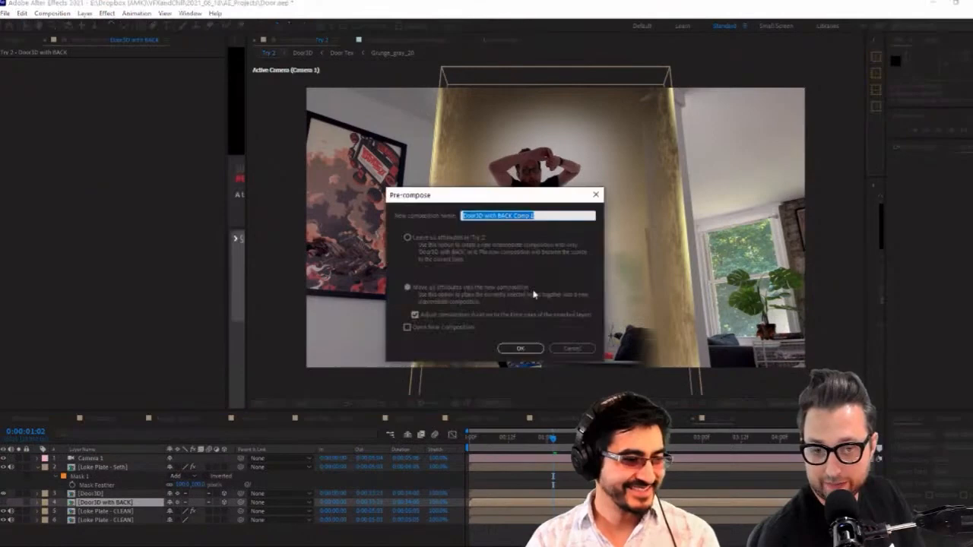
{"action": "left_click", "coordinate": [519, 347]}
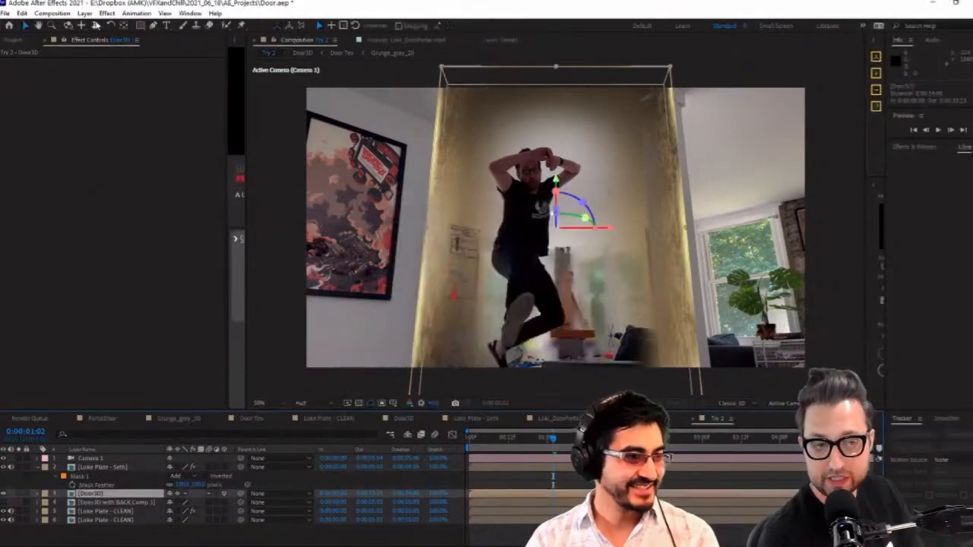
{"action": "left_click", "coordinate": [84, 13]}
{"action": "left_click", "coordinate": [152, 351]}
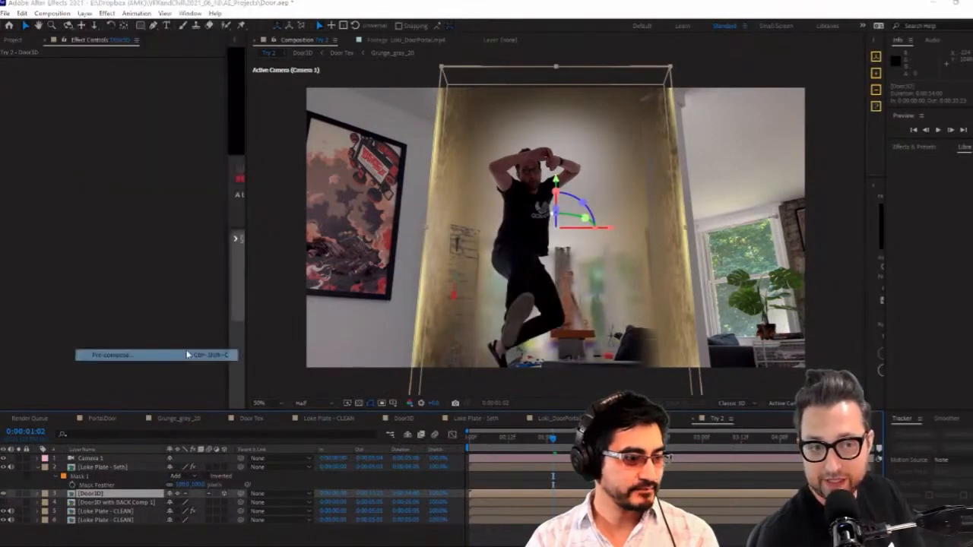
{"action": "left_click", "coordinate": [520, 348]}
Copy Camera 1 from Try 2 into the Door3D with BACK Comp 1 composition and return to Try 2
{"action": "left_click", "coordinate": [89, 458]}
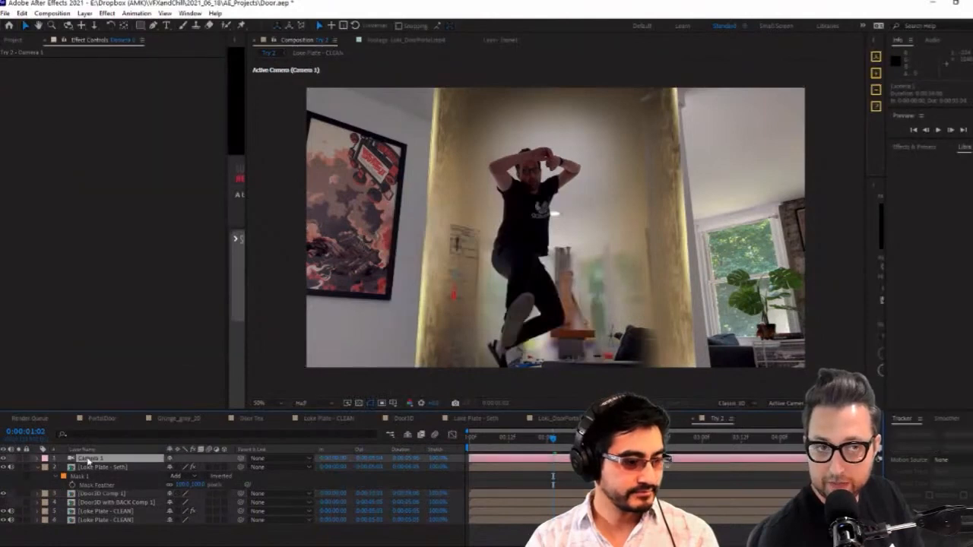
{"action": "key", "text": "ctrl+c"}
{"action": "double_click", "coordinate": [114, 503]}
{"action": "key", "text": "ctrl+v"}
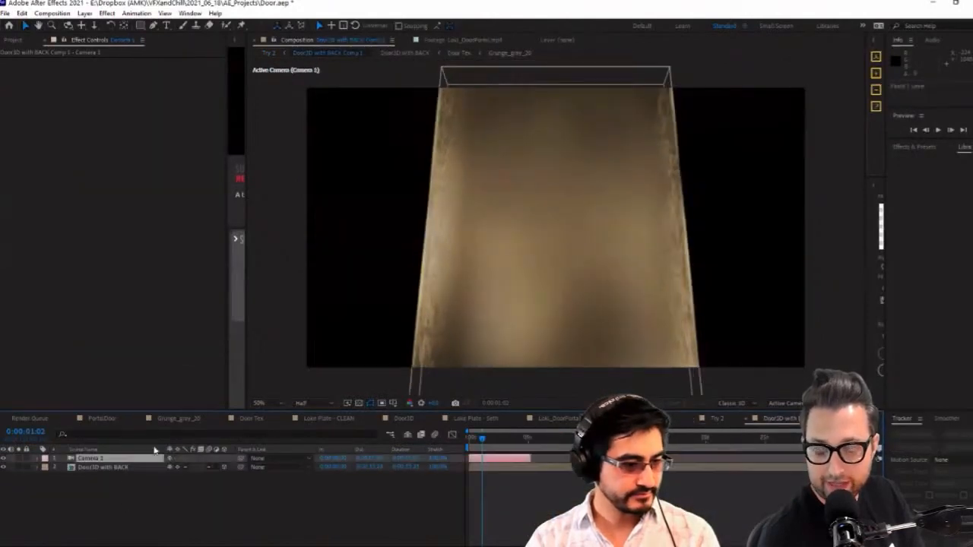
{"action": "left_click", "coordinate": [687, 423]}
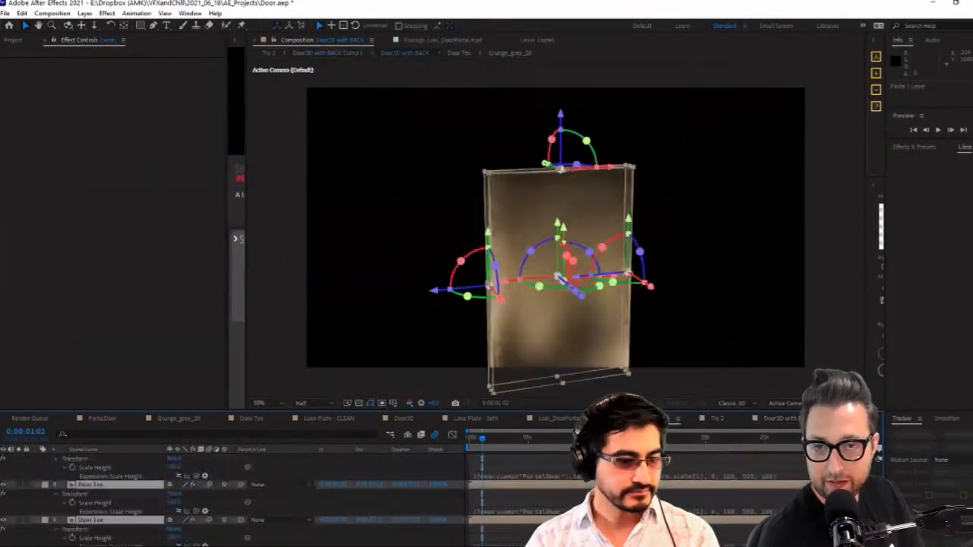
{"action": "left_click", "coordinate": [724, 421]}
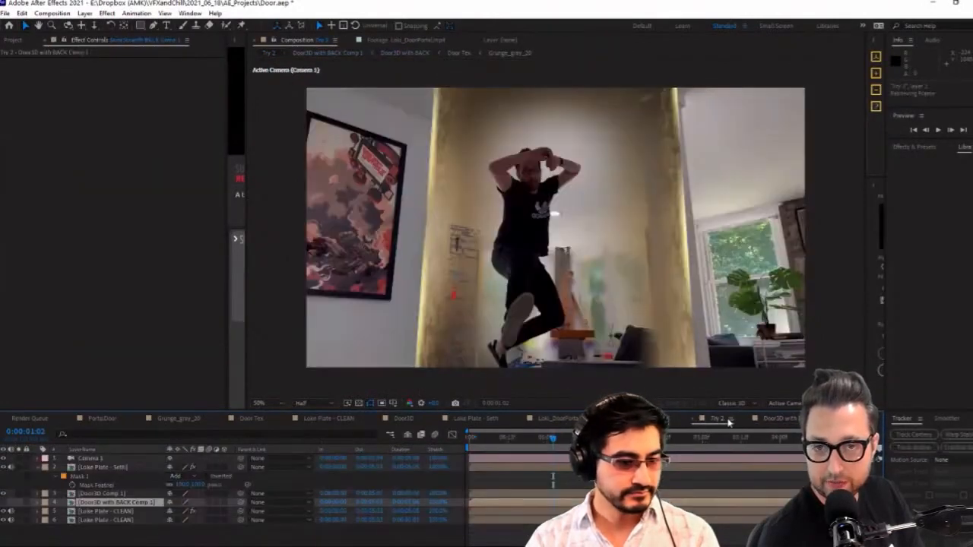
Paste the copied Camera 1 into the Door3D Comp 1 composition and go back to Try 2
{"action": "double_click", "coordinate": [134, 501]}
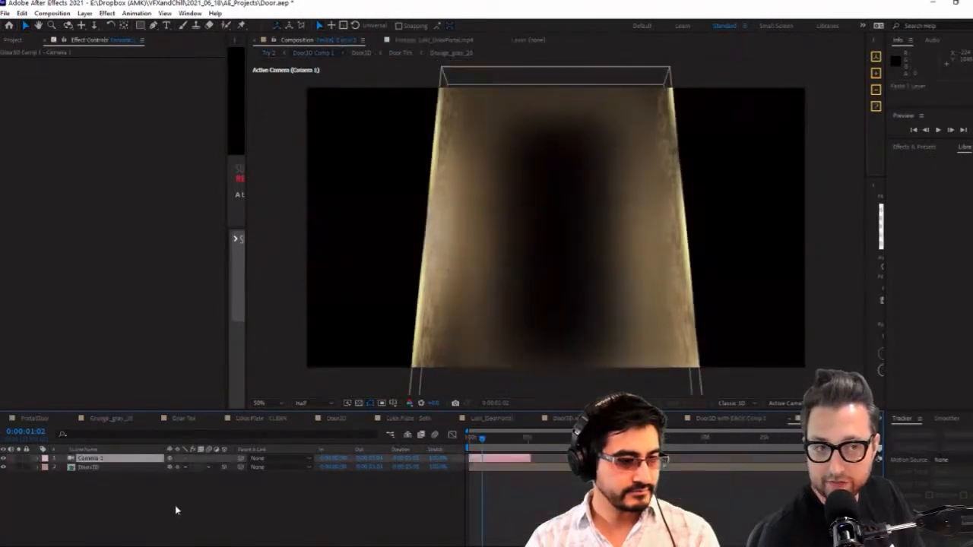
{"action": "left_click", "coordinate": [727, 422]}
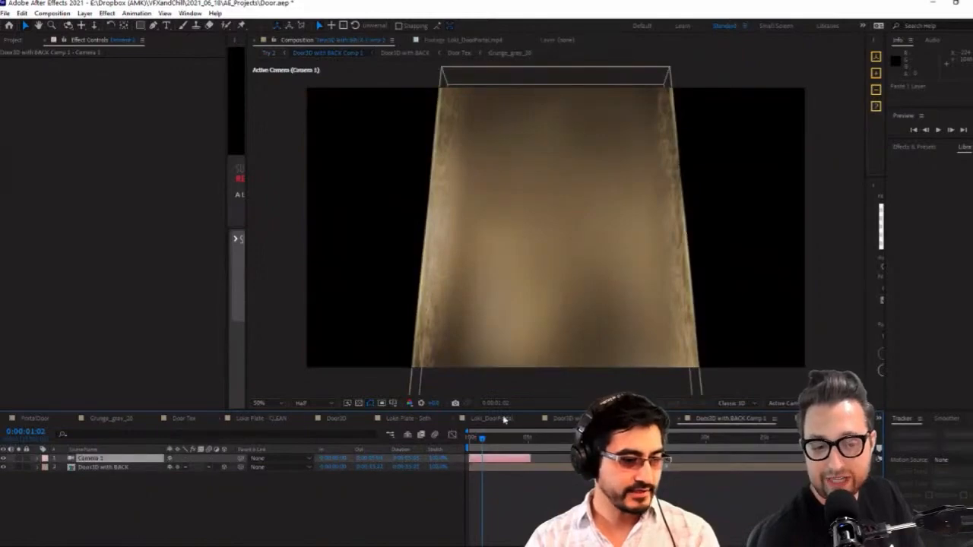
{"action": "left_click", "coordinate": [820, 419]}
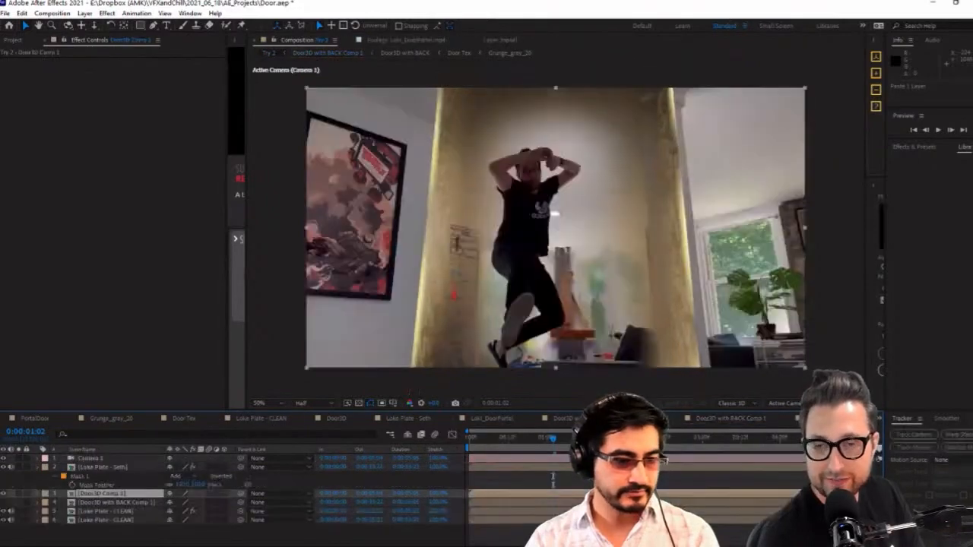
Move the Door3D with BACK Comp 1 layer to the bottom of the Try 2 layer stack
{"action": "left_click", "coordinate": [114, 513]}
{"action": "left_click", "coordinate": [123, 503]}
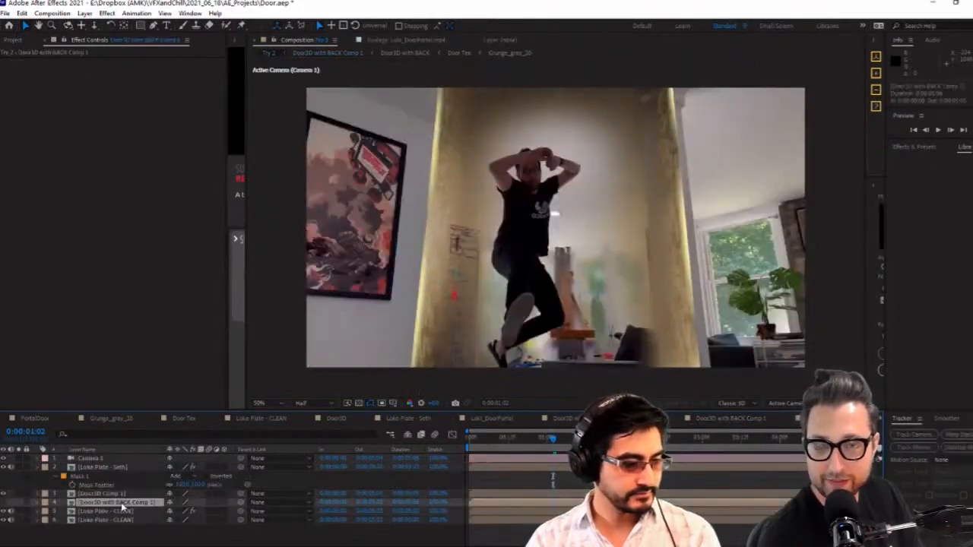
{"action": "left_click_drag", "start_coordinate": [115, 505], "coordinate": [125, 540]}
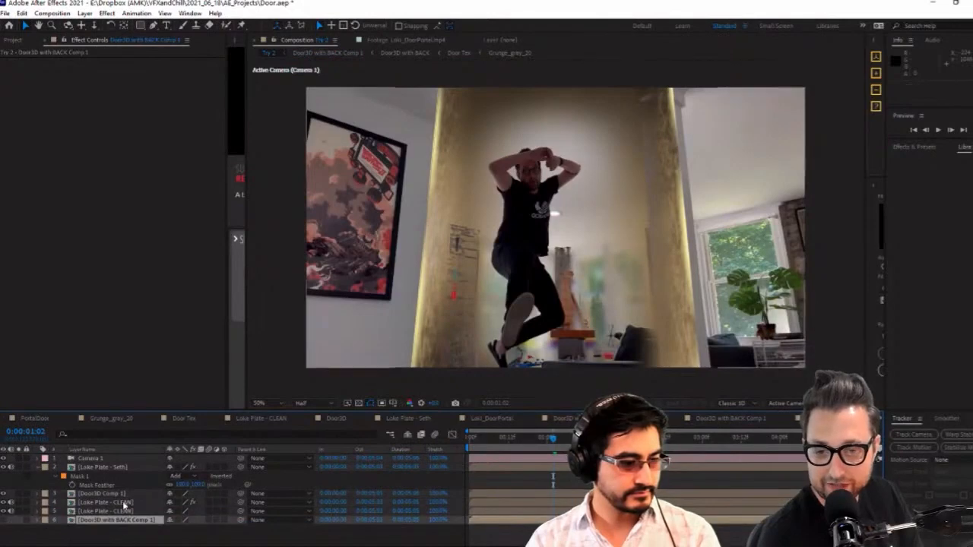
Apply the RG VFX Supercomp effect to the actor plate, Door3D Comp 1 and both Loke Plate - CLEAN layers together
{"action": "left_click", "coordinate": [124, 512]}
{"action": "left_click", "coordinate": [119, 467], "text": "shift"}
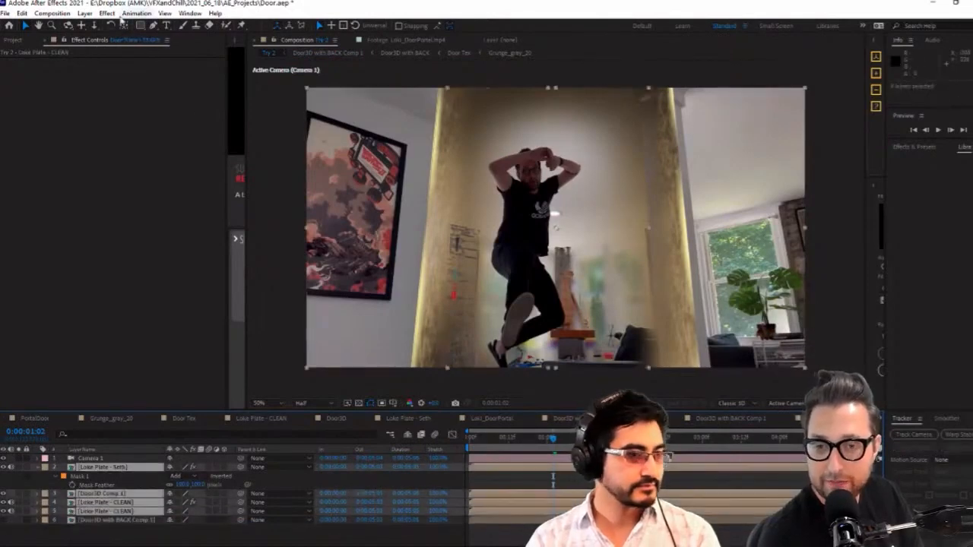
{"action": "left_click", "coordinate": [85, 14]}
{"action": "left_click", "coordinate": [87, 15]}
{"action": "left_click", "coordinate": [136, 13]}
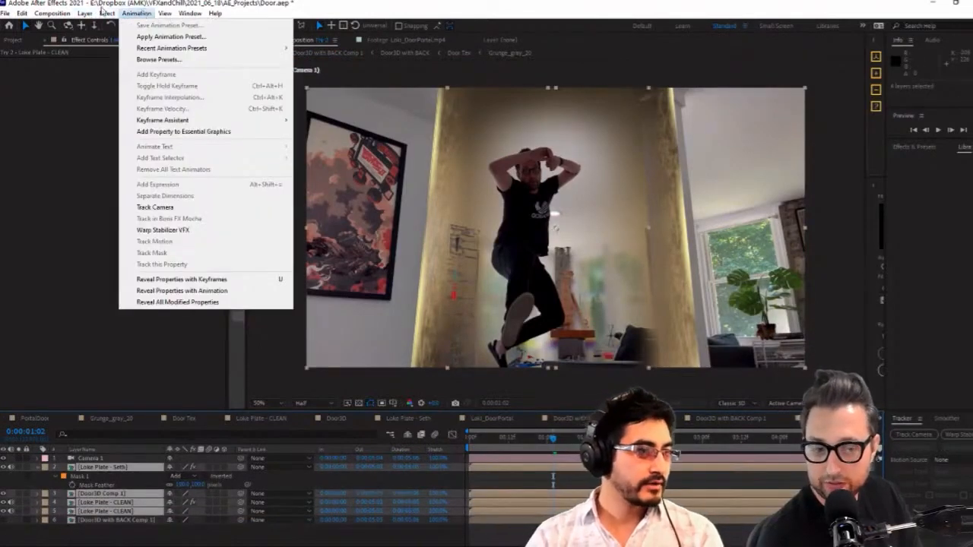
{"action": "left_click", "coordinate": [134, 13]}
{"action": "right_click", "coordinate": [115, 504]}
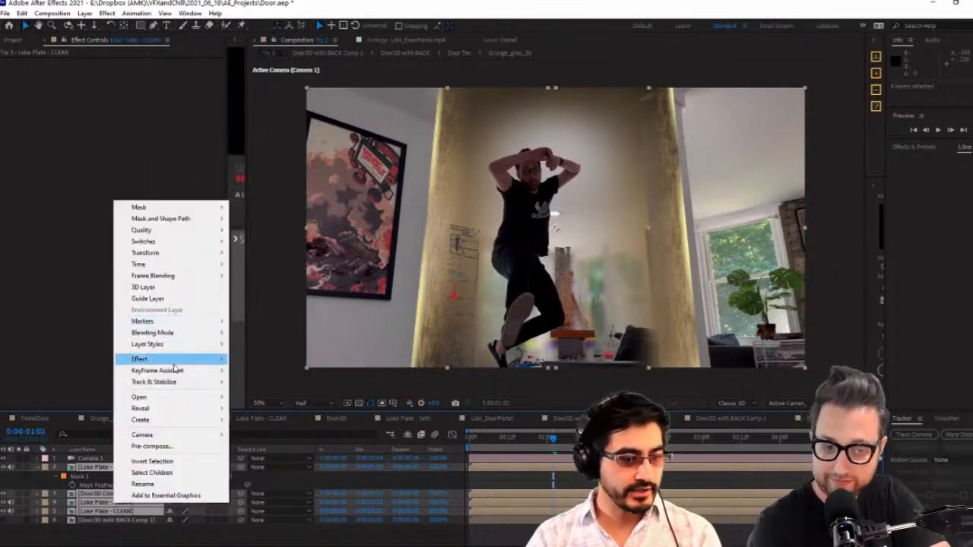
{"action": "mouse_move", "coordinate": [198, 358]}
{"action": "mouse_move", "coordinate": [312, 457]}
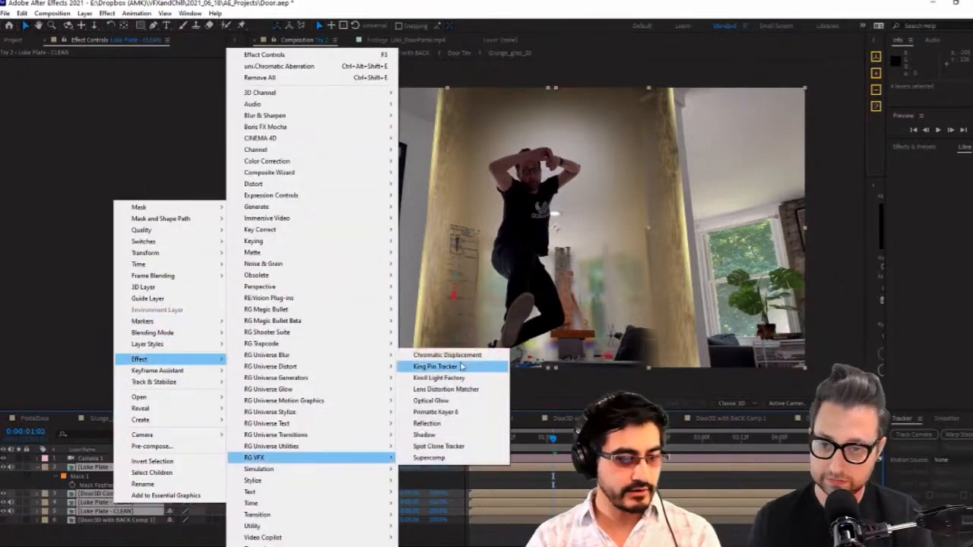
{"action": "left_click", "coordinate": [456, 457]}
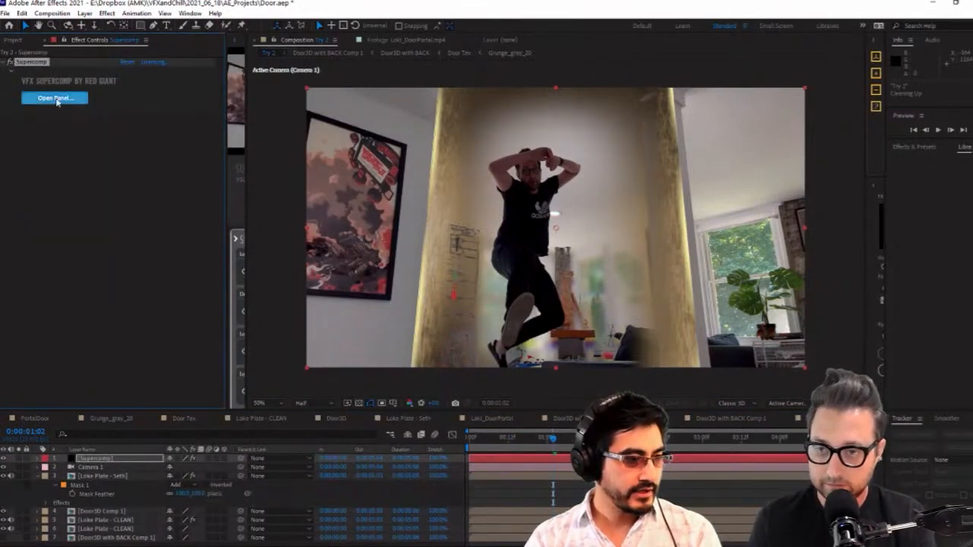
Widen the Supercomp workspace and hide the actor plate and Door3D Comp 1 layers inside it
{"action": "left_click_drag", "start_coordinate": [246, 132], "coordinate": [544, 135]}
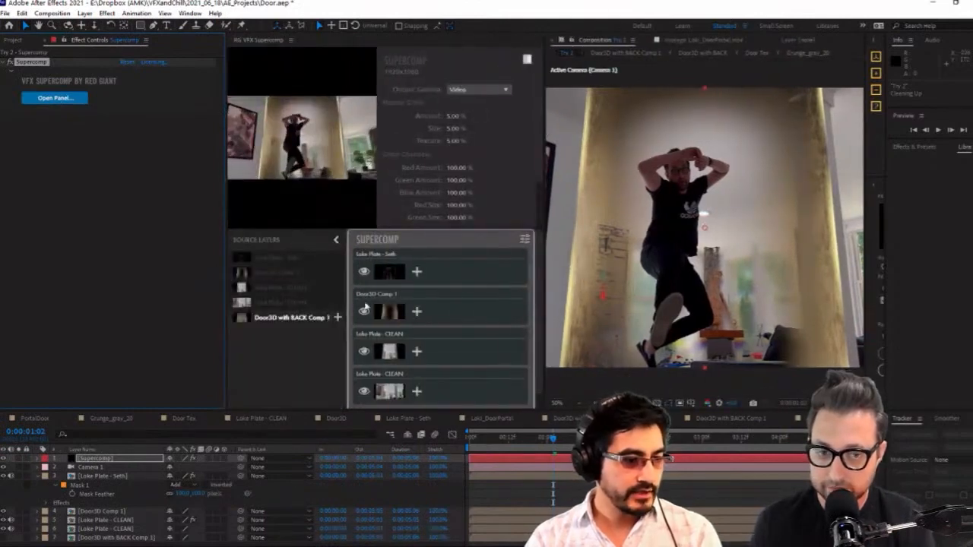
{"action": "left_click", "coordinate": [363, 273]}
{"action": "left_click", "coordinate": [363, 311]}
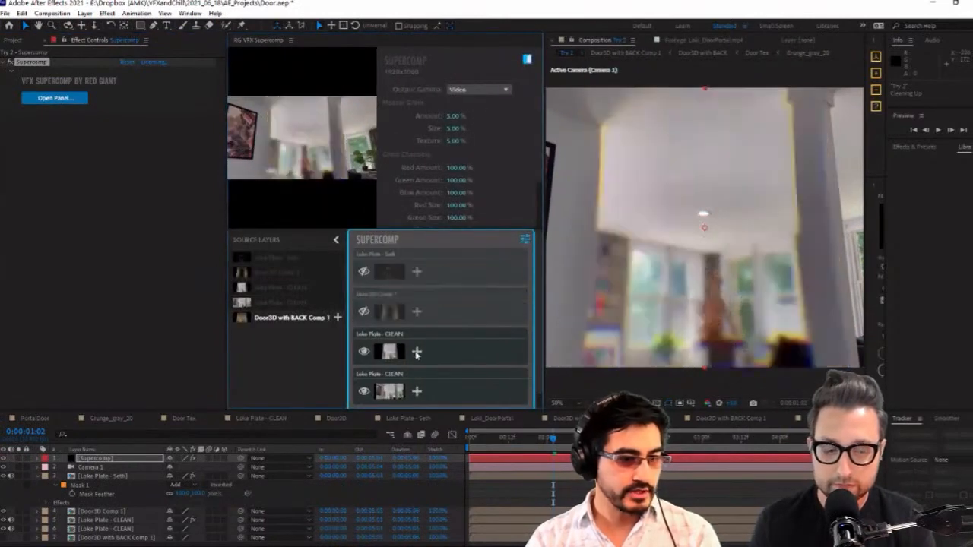
Toggle the Chromatic Aberration effect on the doorway's Loke Plate - CLEAN layer to compare the image with and without it
{"action": "left_click", "coordinate": [374, 352]}
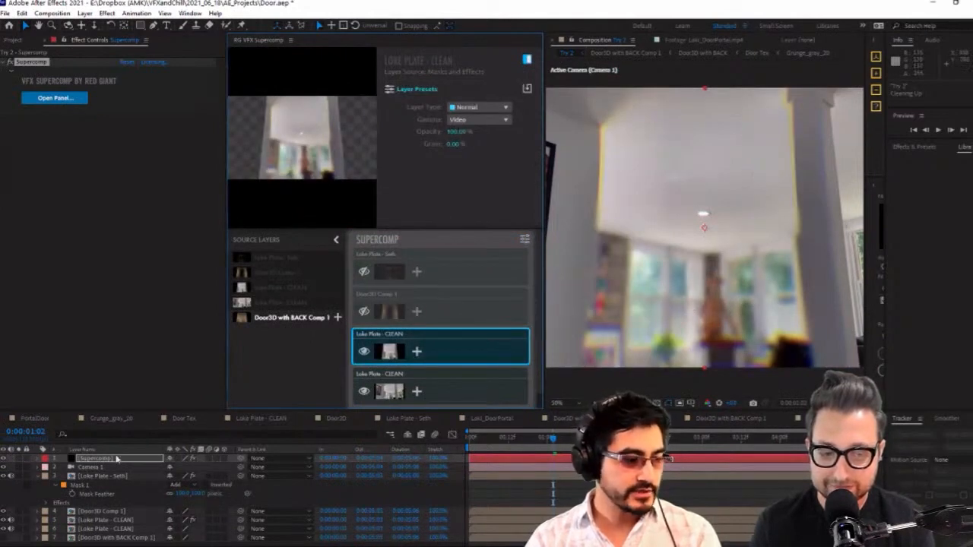
{"action": "left_click", "coordinate": [113, 511]}
{"action": "left_click", "coordinate": [120, 520]}
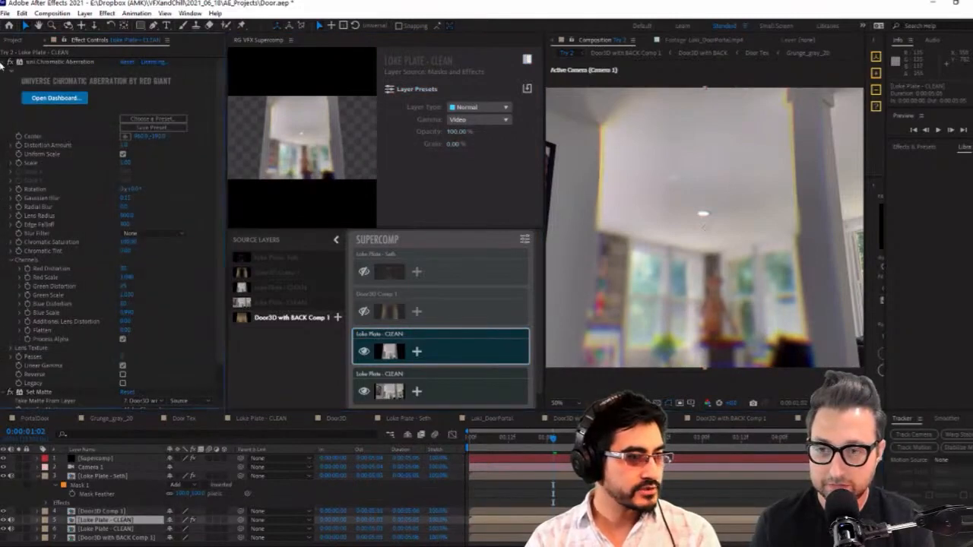
{"action": "left_click", "coordinate": [10, 63]}
{"action": "left_click", "coordinate": [61, 63]}
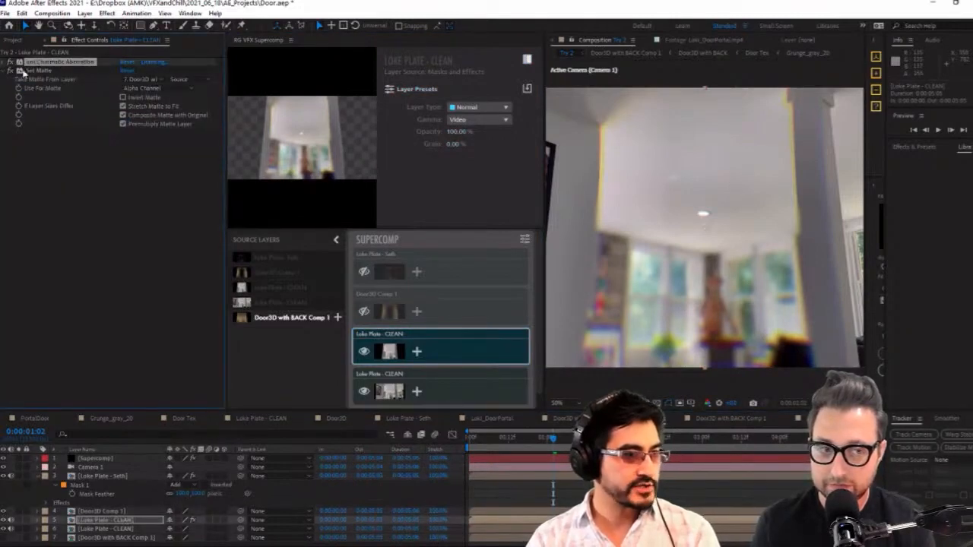
{"action": "left_click", "coordinate": [9, 64]}
{"action": "left_click", "coordinate": [10, 63]}
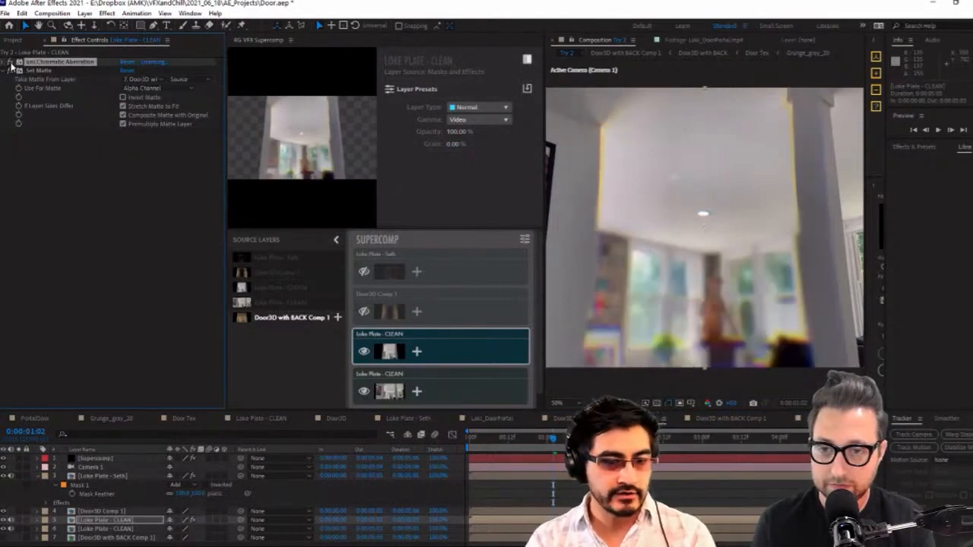
{"action": "left_click", "coordinate": [10, 64]}
{"action": "left_click", "coordinate": [10, 64]}
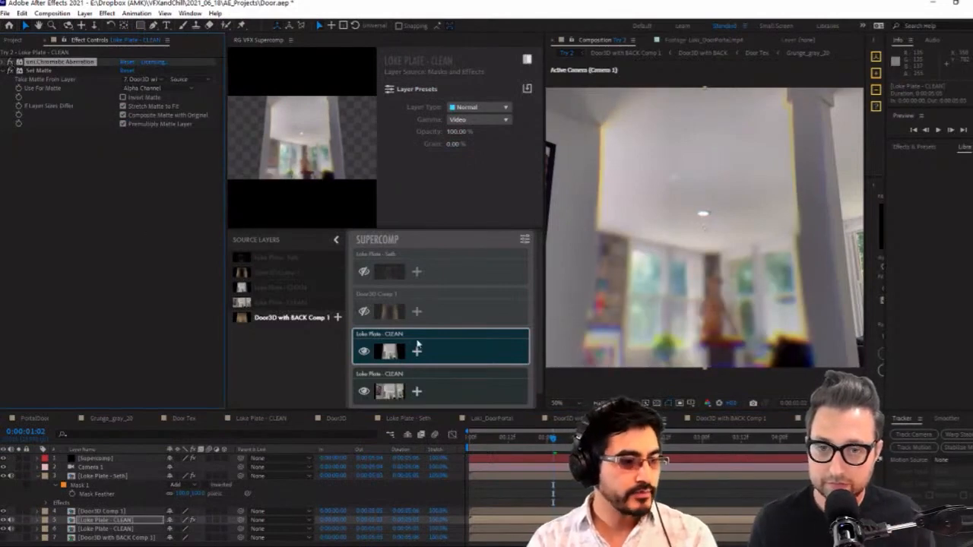
Add a Color Correction to the doorway's Loke Plate - CLEAN layer in Supercomp, warming its gray and white points
{"action": "left_click", "coordinate": [396, 348]}
{"action": "left_click", "coordinate": [415, 352]}
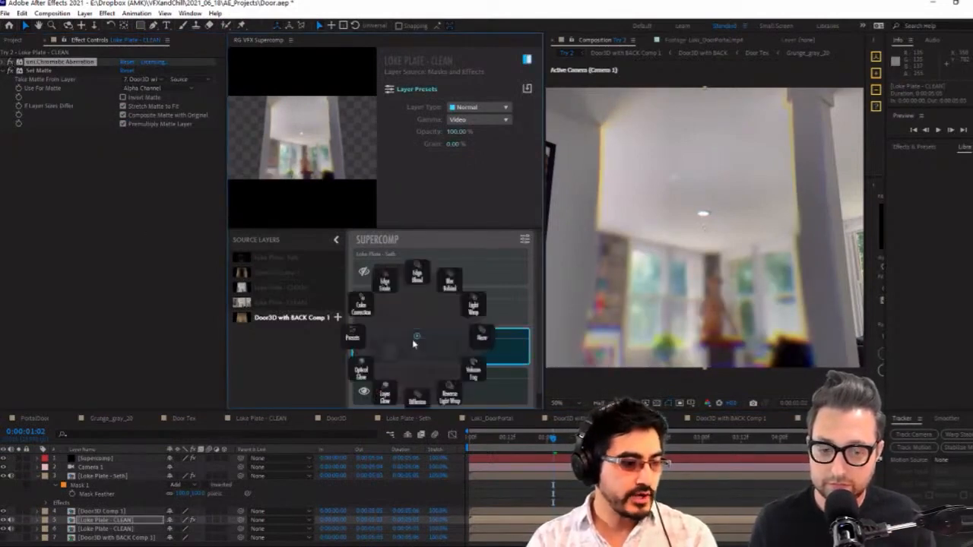
{"action": "left_click", "coordinate": [361, 313]}
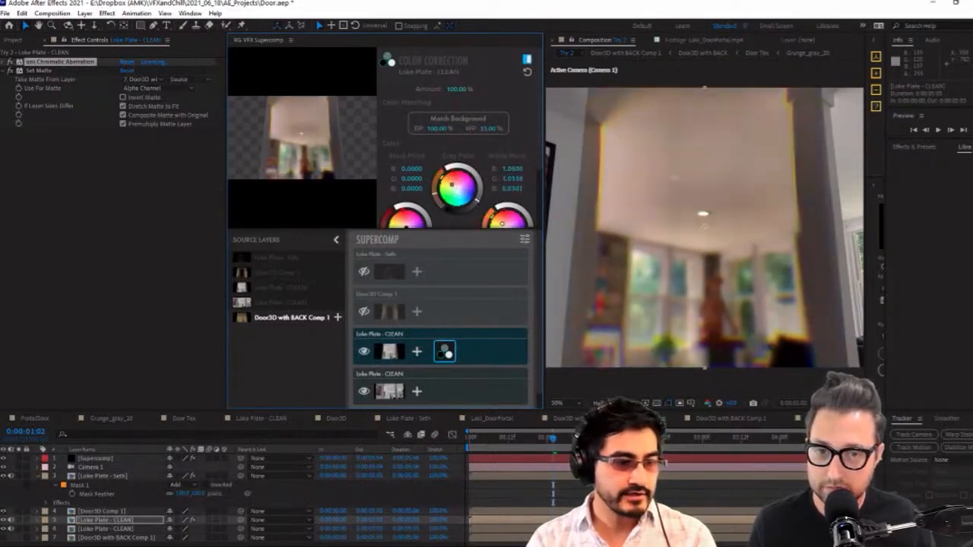
{"action": "scroll", "coordinate": [532, 175], "scroll_direction": "down", "scroll_amount": 3}
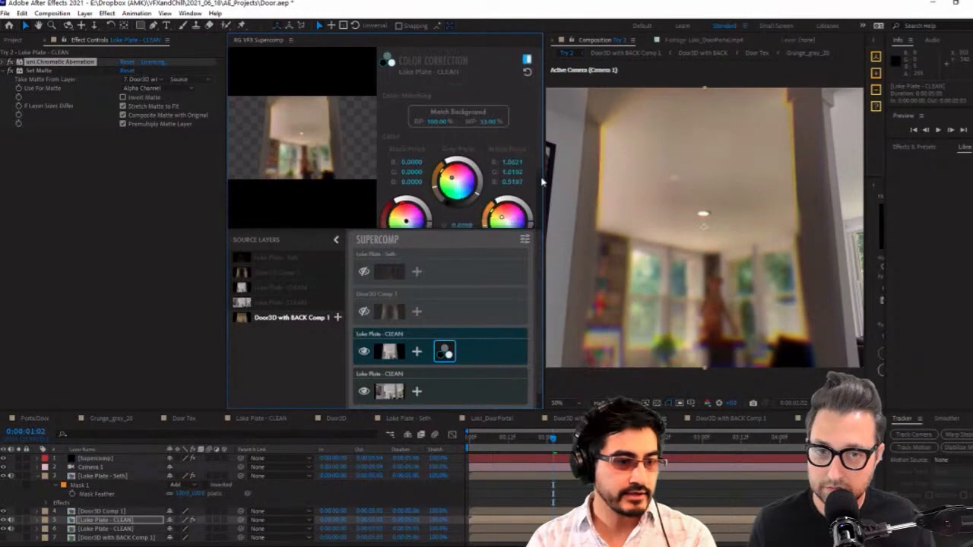
Show the Door3D Comp 1 layer in Supercomp and set its layer type to Additive
{"action": "left_click", "coordinate": [392, 304]}
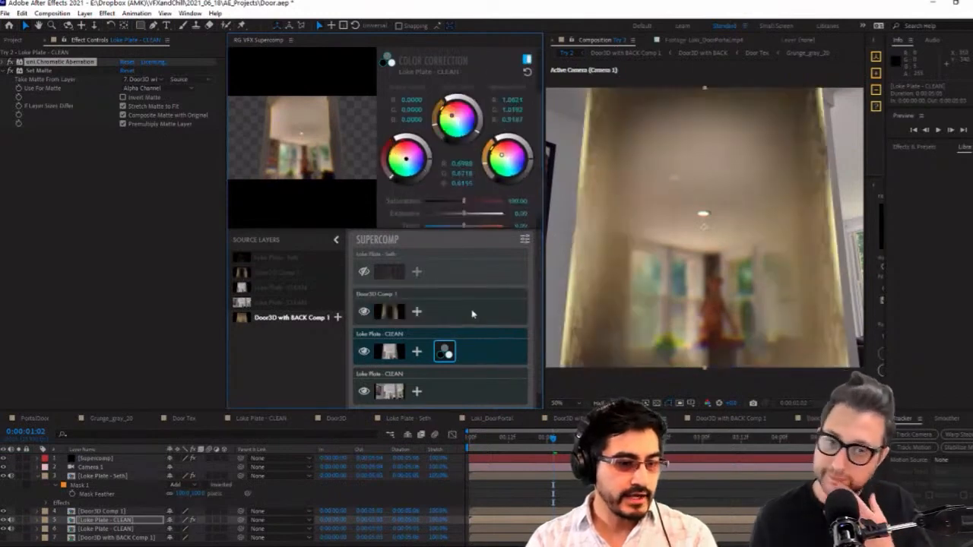
{"action": "left_click", "coordinate": [487, 106]}
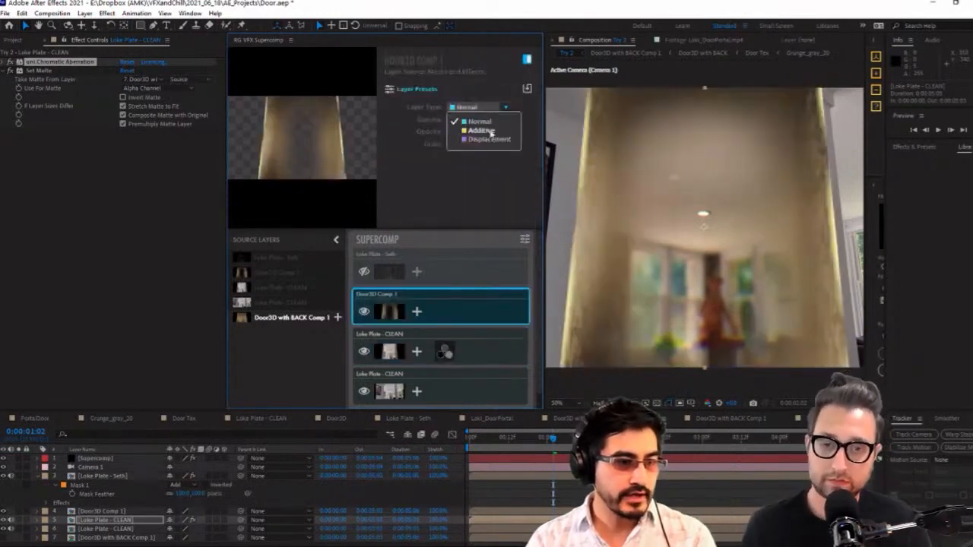
{"action": "left_click", "coordinate": [490, 130]}
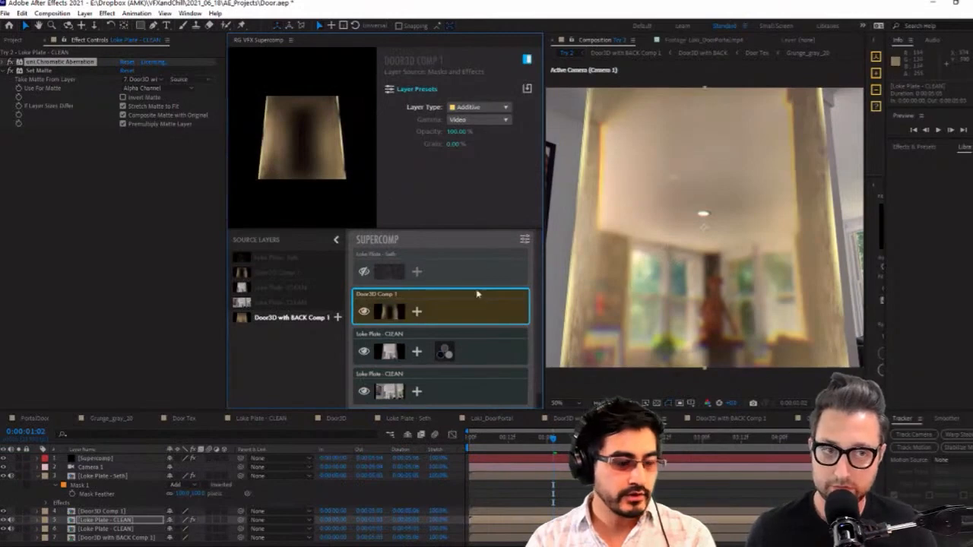
Apply the Big Glow preset to the Door3D Comp 1 layer in Supercomp
{"action": "left_click", "coordinate": [416, 315]}
{"action": "left_click", "coordinate": [417, 314]}
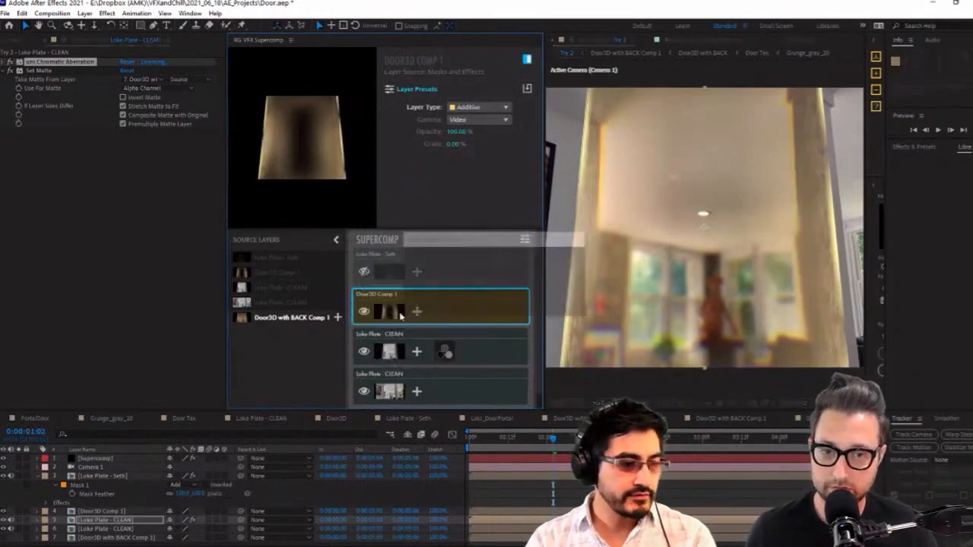
{"action": "left_click", "coordinate": [417, 314]}
{"action": "left_click", "coordinate": [354, 315]}
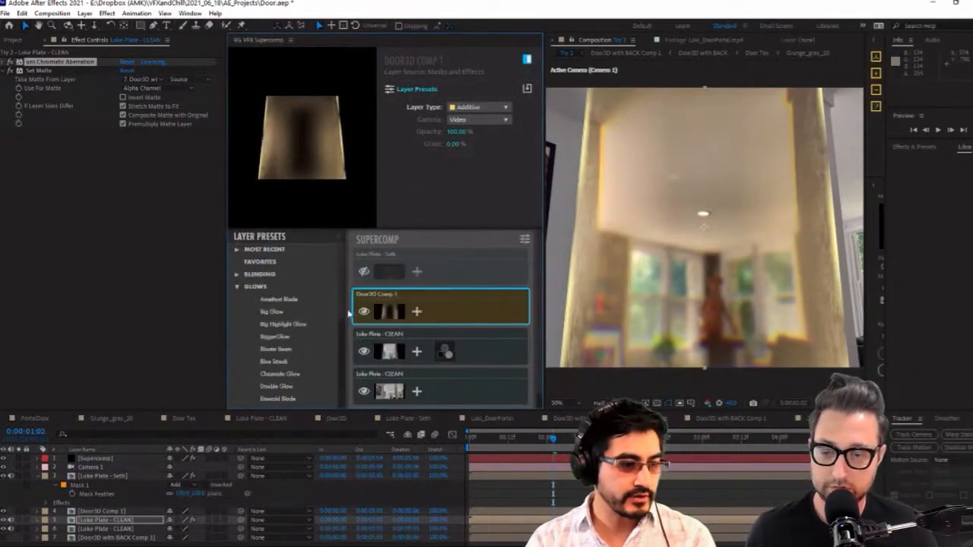
{"action": "left_click", "coordinate": [273, 312]}
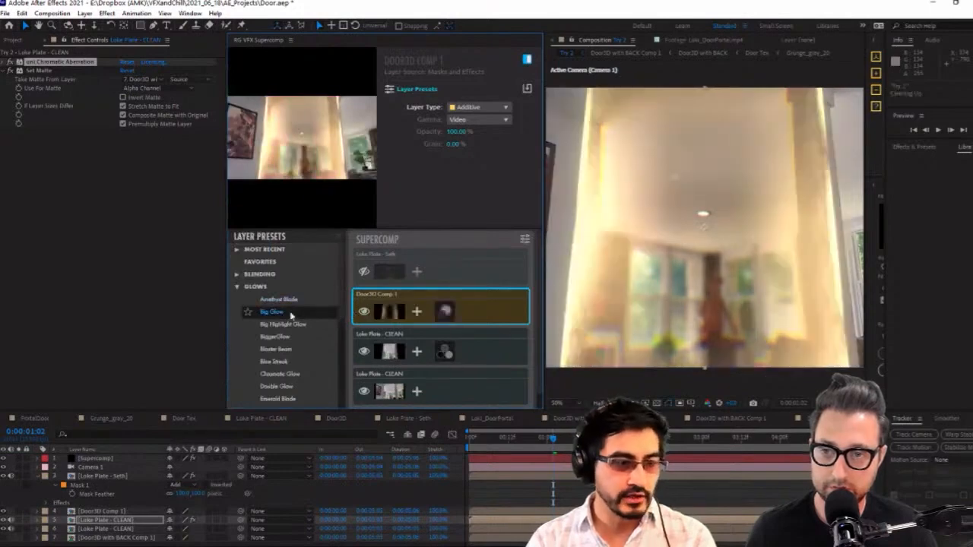
Set the door's Optical Glow to a radiate of about 91.6 % and an amount of 7.75 %
{"action": "left_click_drag", "start_coordinate": [544, 173], "coordinate": [421, 182]}
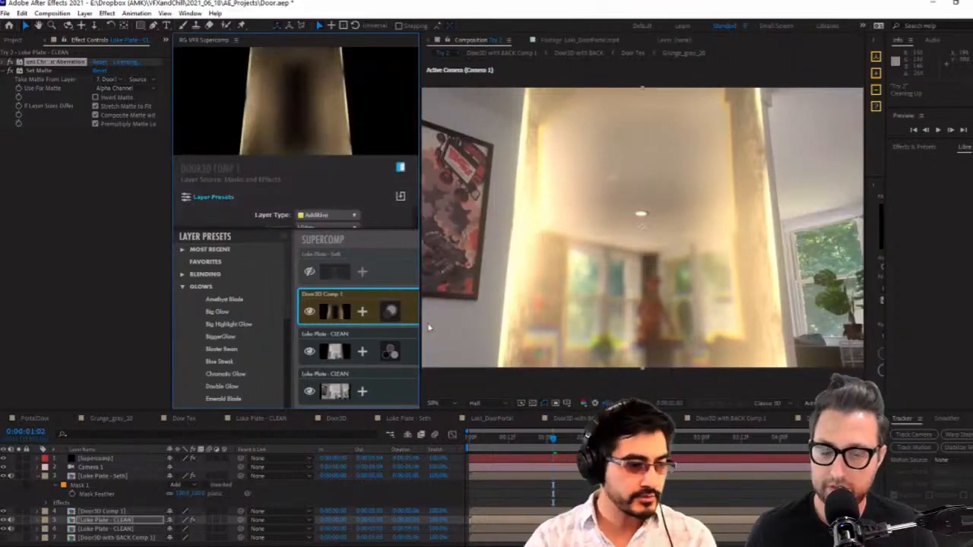
{"action": "left_click_drag", "start_coordinate": [419, 320], "coordinate": [548, 319]}
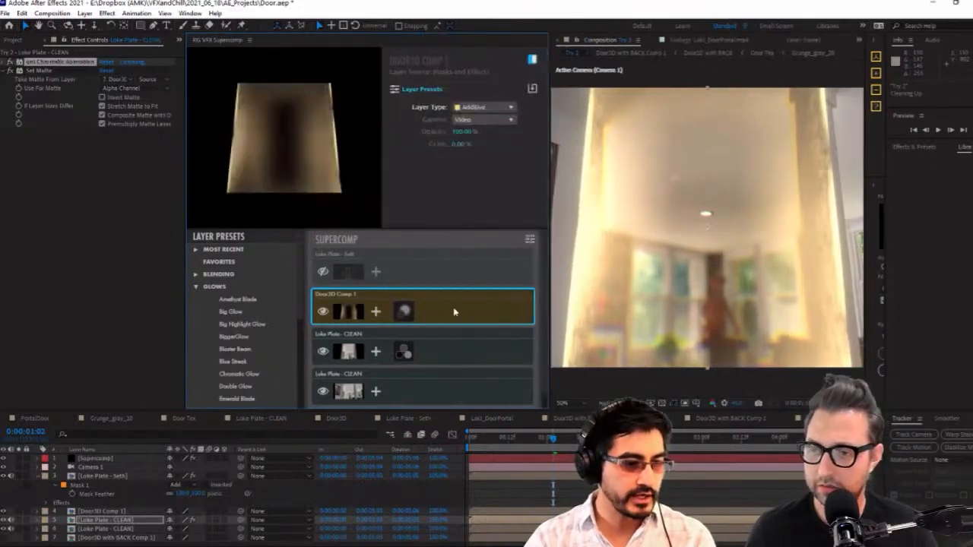
{"action": "left_click", "coordinate": [404, 312]}
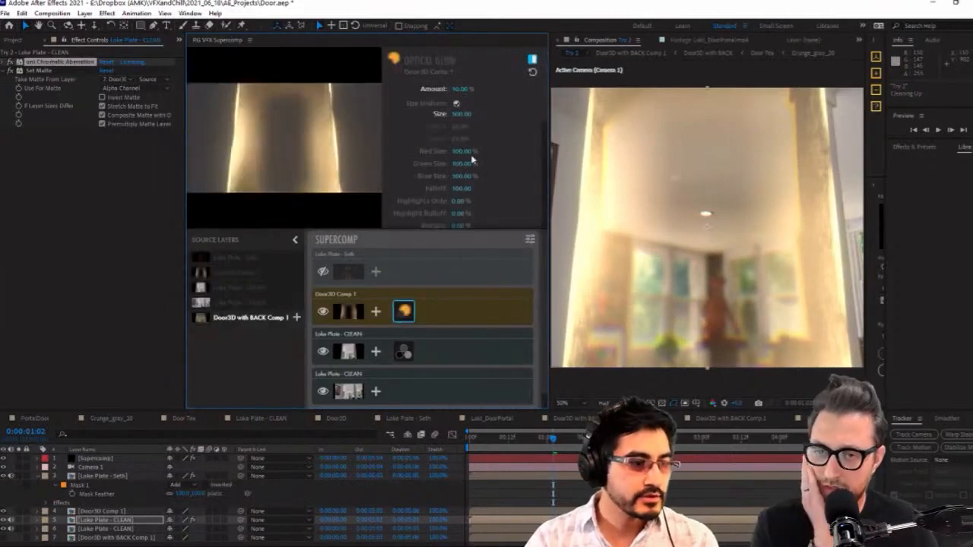
{"action": "scroll", "coordinate": [509, 148], "scroll_direction": "down", "scroll_amount": 5}
{"action": "scroll", "coordinate": [479, 160], "scroll_direction": "up", "scroll_amount": 4}
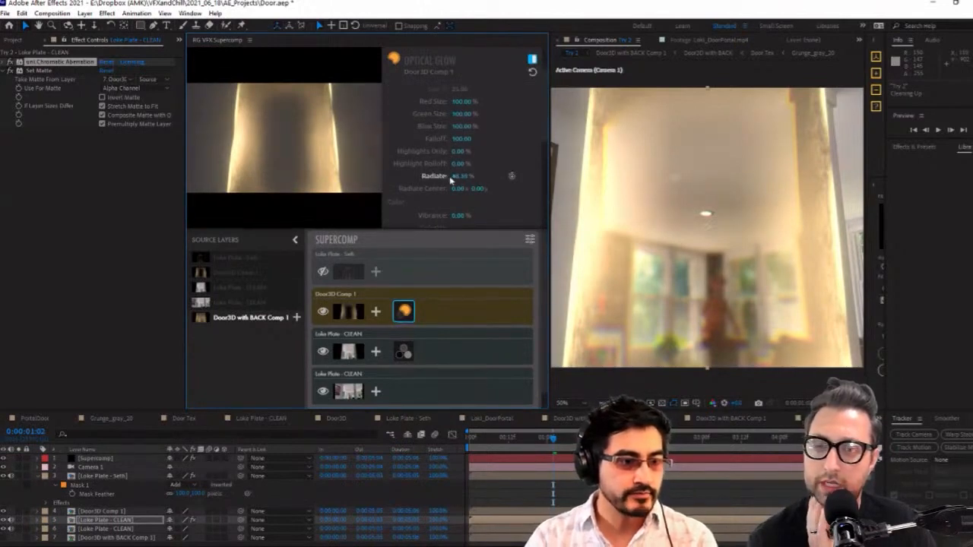
{"action": "left_click_drag", "start_coordinate": [462, 176], "coordinate": [496, 177]}
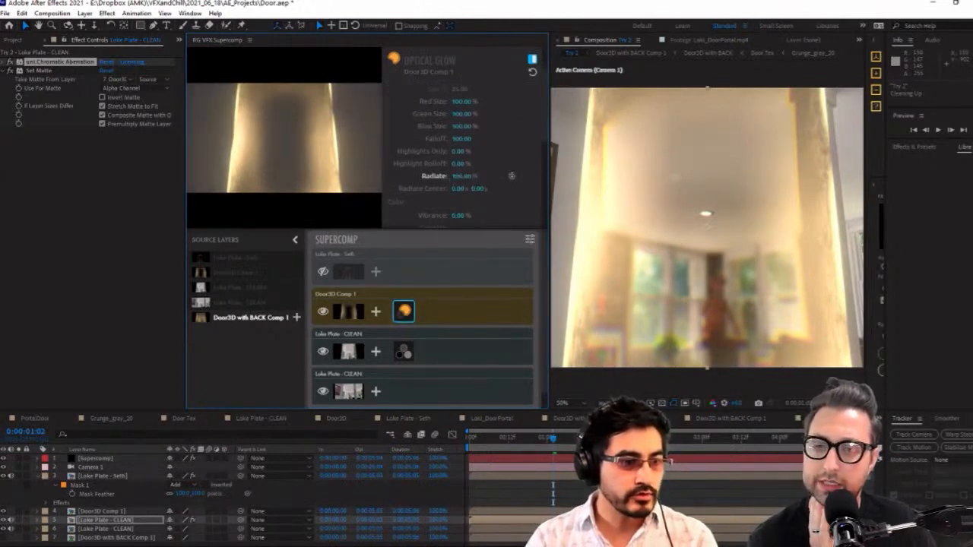
{"action": "scroll", "coordinate": [479, 122], "scroll_direction": "up", "scroll_amount": 3}
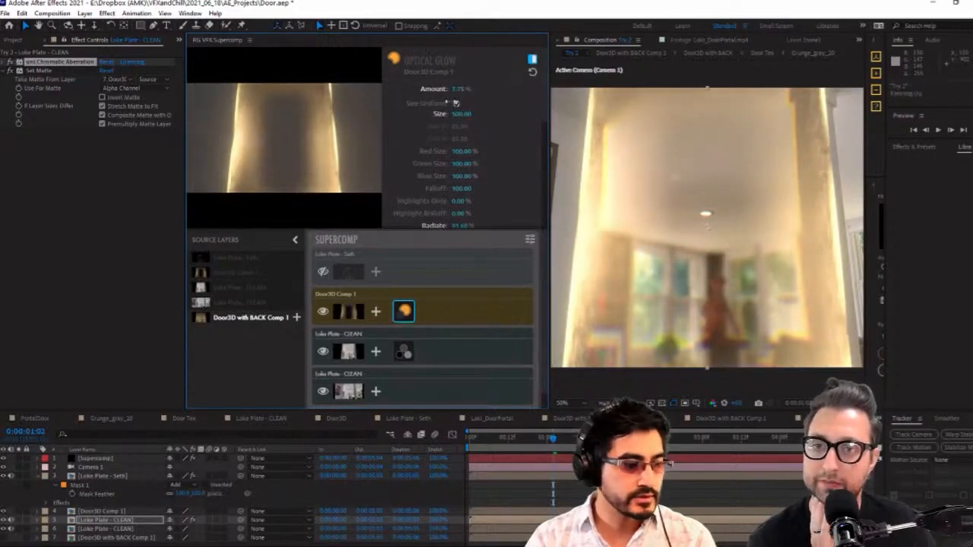
Narrow the Supercomp workspace to enlarge the composition view and set the door's Optical Glow amount to 8.12 %
{"action": "left_click_drag", "start_coordinate": [713, 227], "coordinate": [690, 220]}
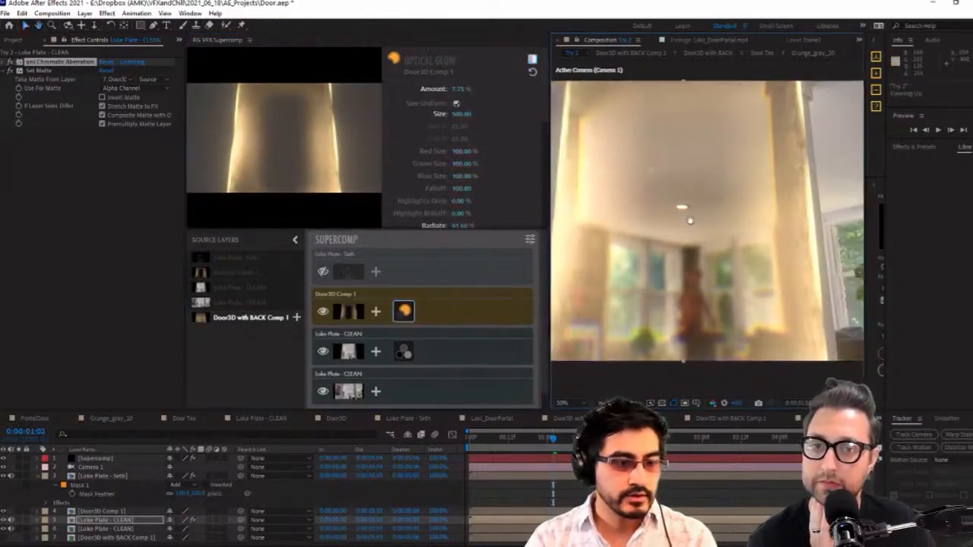
{"action": "left_click_drag", "start_coordinate": [546, 220], "coordinate": [507, 219]}
{"action": "left_click_drag", "start_coordinate": [625, 209], "coordinate": [653, 218]}
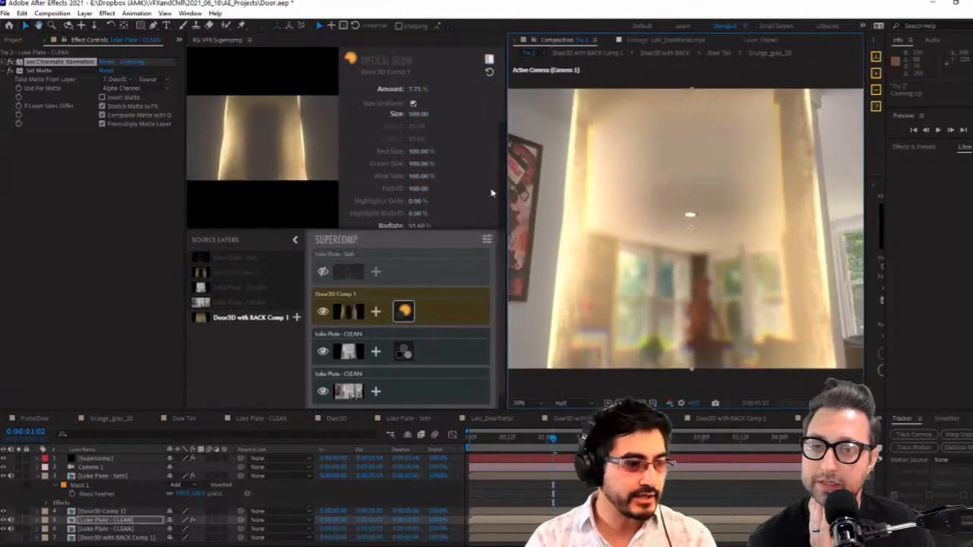
{"action": "scroll", "coordinate": [503, 148], "scroll_direction": "down", "scroll_amount": 3}
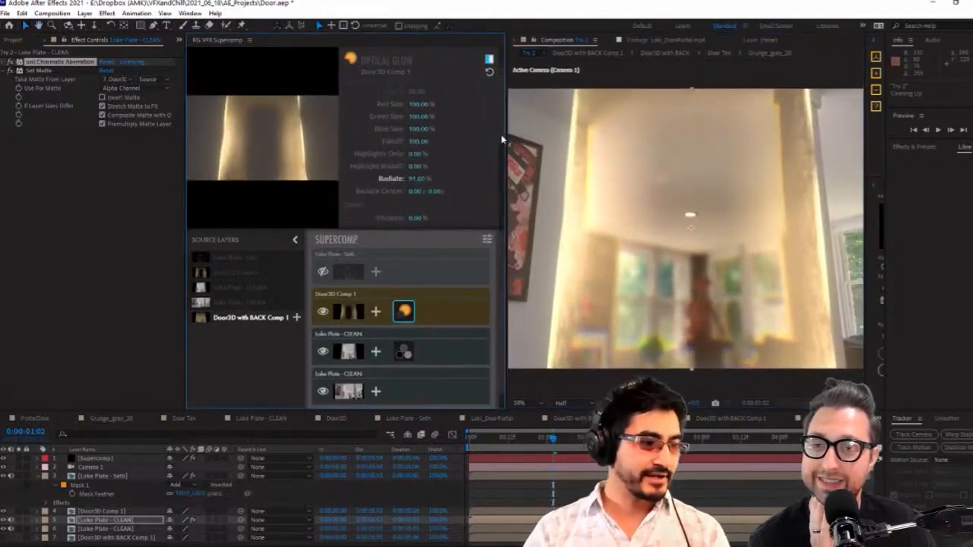
{"action": "scroll", "coordinate": [502, 139], "scroll_direction": "down", "scroll_amount": 6}
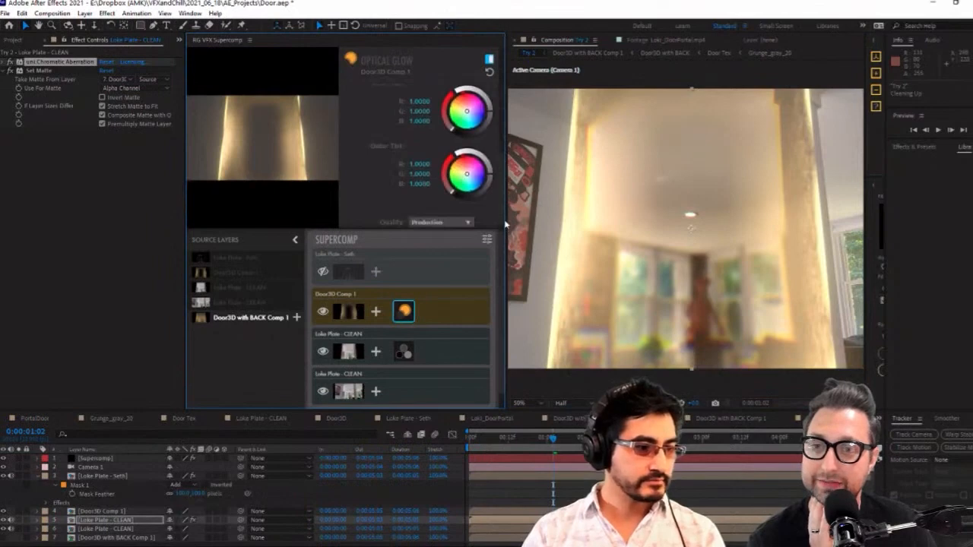
{"action": "scroll", "coordinate": [505, 223], "scroll_direction": "up", "scroll_amount": 5}
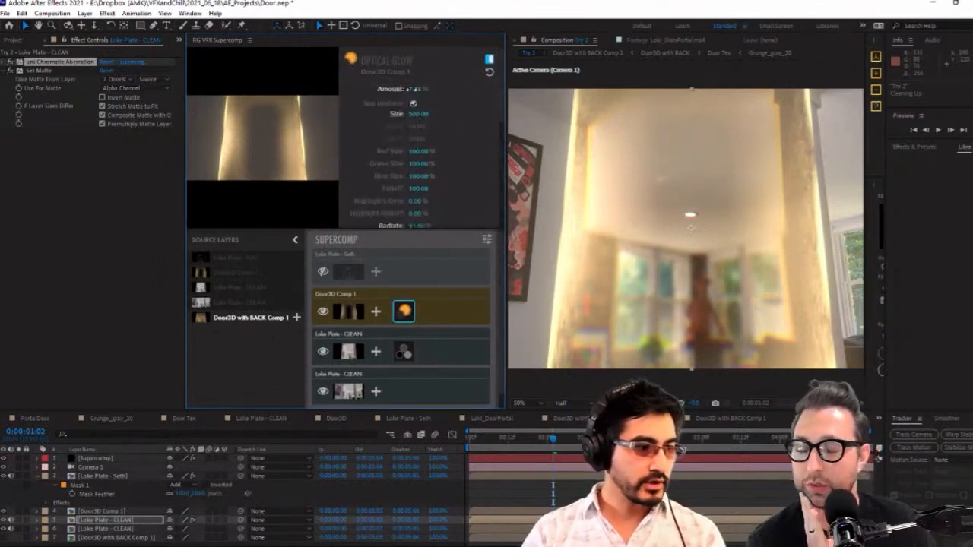
{"action": "mouse_move", "coordinate": [412, 89]}
{"action": "left_mouse_down"}
{"action": "mouse_move", "coordinate": [380, 89]}
{"action": "mouse_move", "coordinate": [419, 89]}
{"action": "left_mouse_up"}
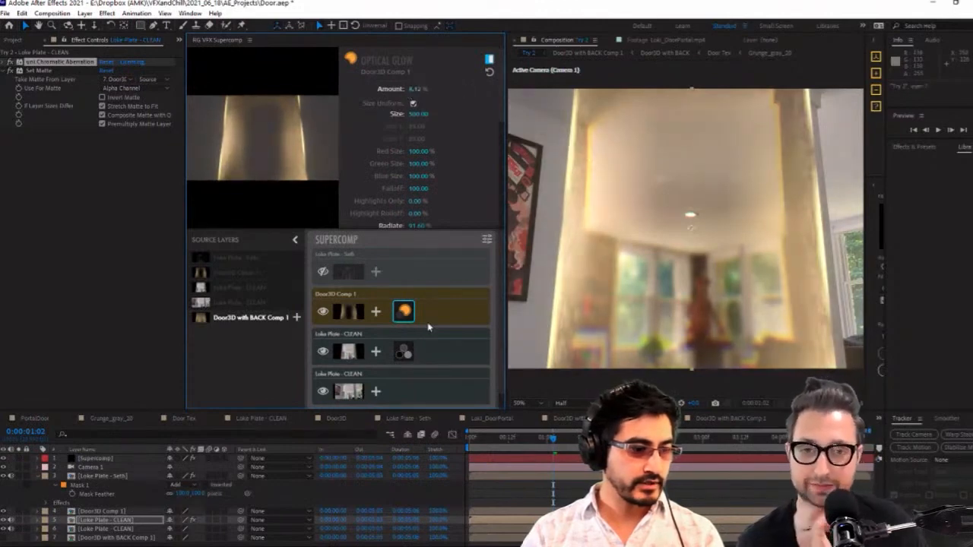
Add a Layer Glow to Door3D Comp 1 with a size of about 40 and an amount of about 3 %
{"action": "left_click", "coordinate": [376, 312]}
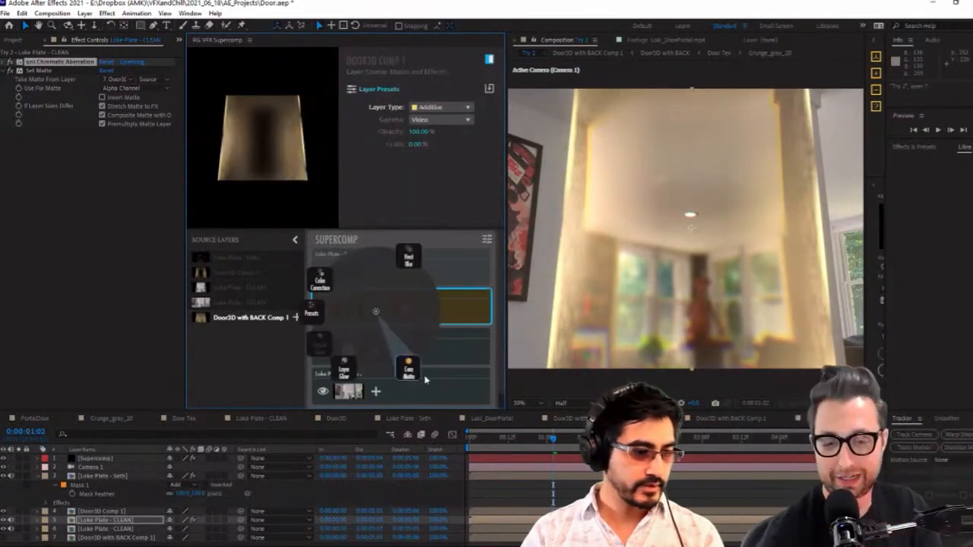
{"action": "left_click", "coordinate": [343, 374]}
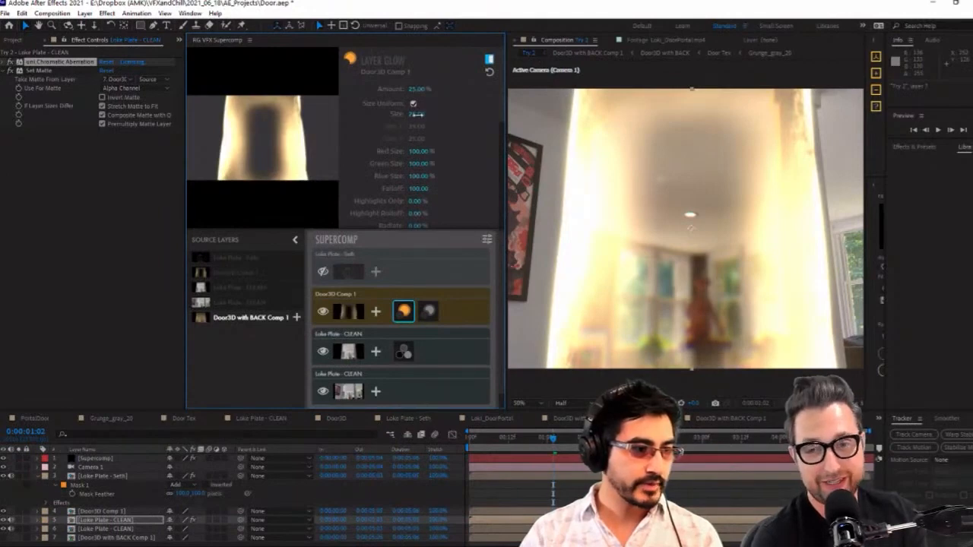
{"action": "left_click_drag", "start_coordinate": [418, 116], "coordinate": [424, 115]}
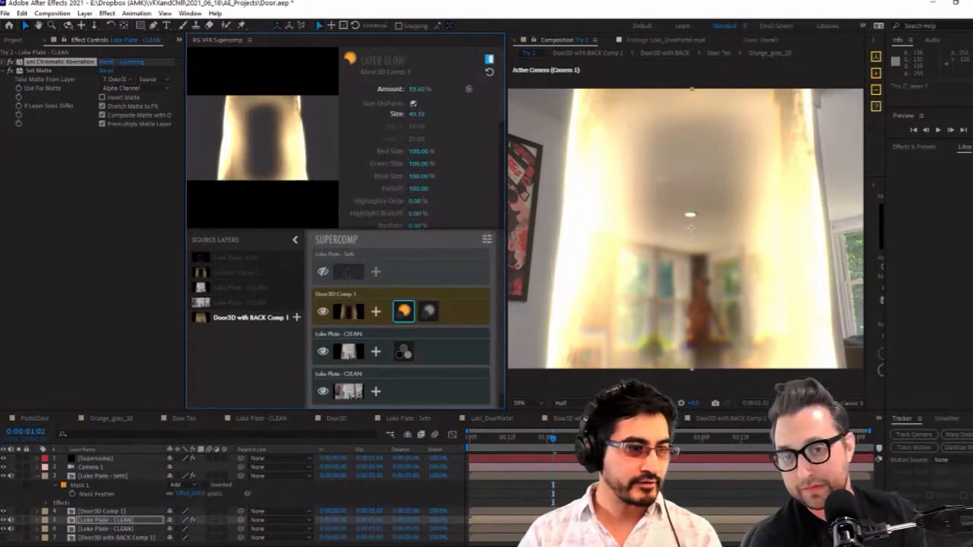
{"action": "left_click_drag", "start_coordinate": [416, 89], "coordinate": [411, 88]}
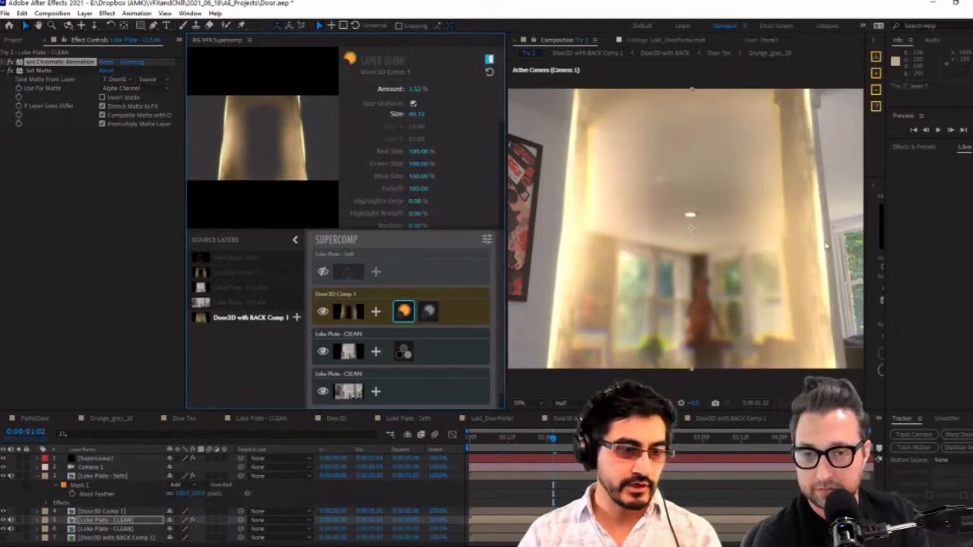
Reduce the door's Optical Glow to an amount of 3.85 % and a size of 455.97
{"action": "left_click_drag", "start_coordinate": [429, 310], "coordinate": [403, 310]}
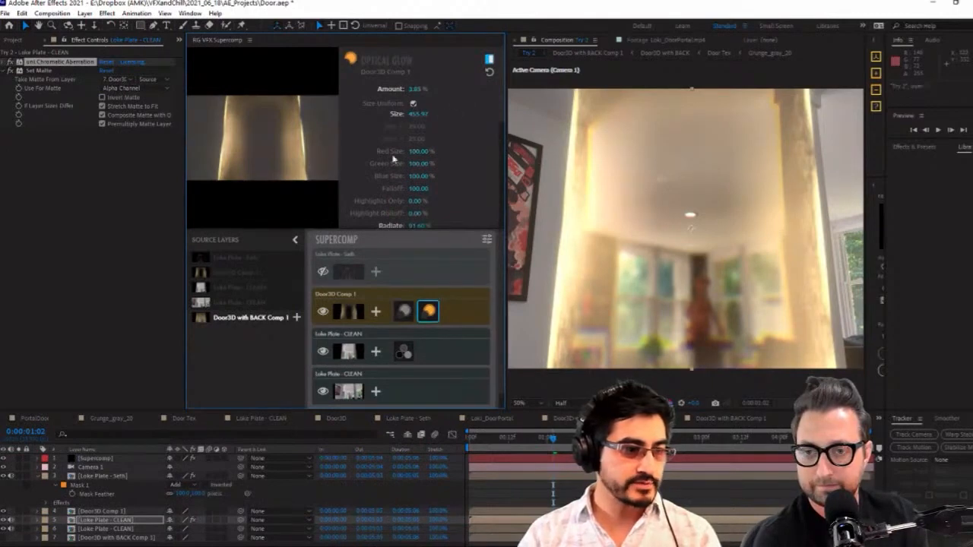
{"action": "scroll", "coordinate": [395, 160], "scroll_direction": "down", "scroll_amount": 5}
Test a vibrance of 100 % on the door's Layer Glow and reduce it to a low value
{"action": "left_click", "coordinate": [404, 314]}
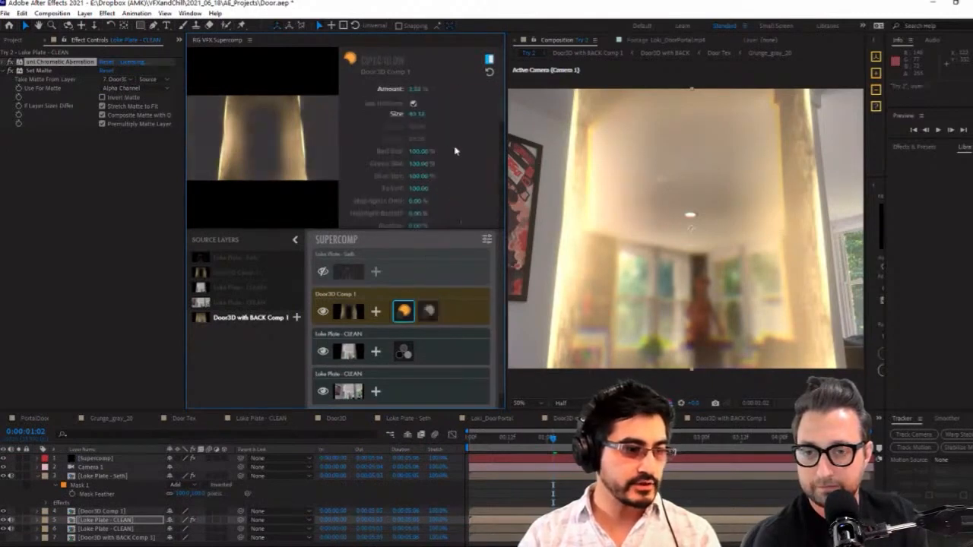
{"action": "scroll", "coordinate": [455, 151], "scroll_direction": "down", "scroll_amount": 5}
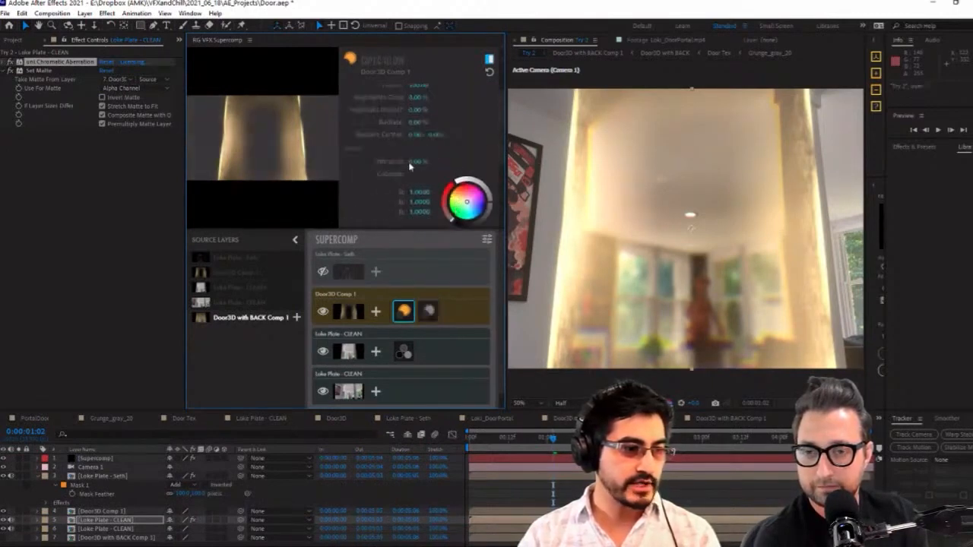
{"action": "left_click_drag", "start_coordinate": [417, 162], "coordinate": [511, 182]}
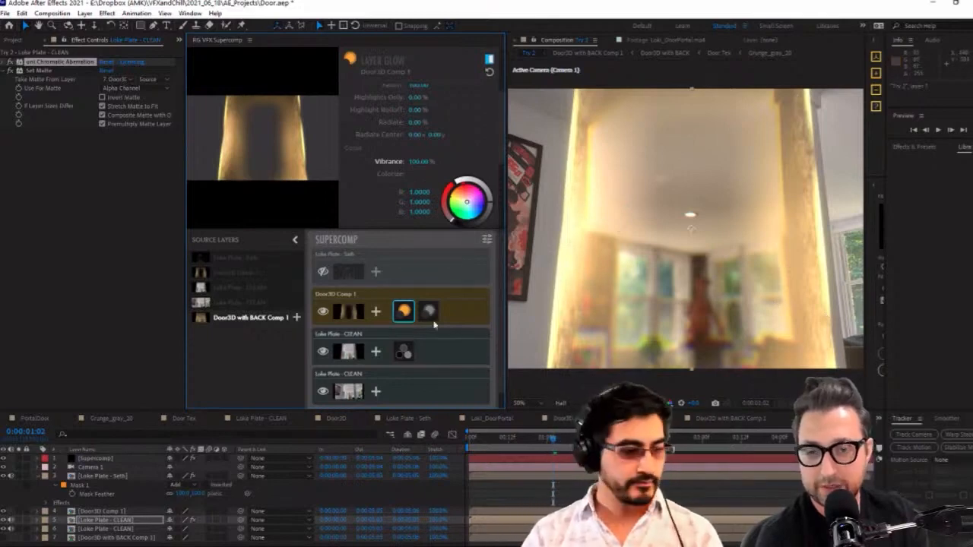
{"action": "left_click", "coordinate": [404, 351]}
{"action": "left_click", "coordinate": [403, 311]}
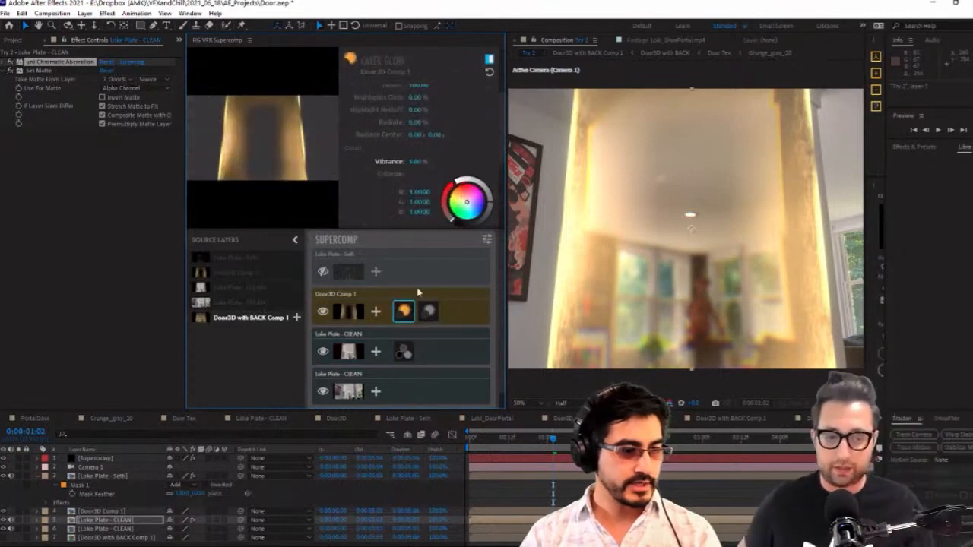
Darken the blurred Loke Plate - CLEAN by lowering its white point to about 0.96/0.92/0.83 and gray point to about 0.47/0.46/0.41
{"action": "left_click", "coordinate": [403, 351]}
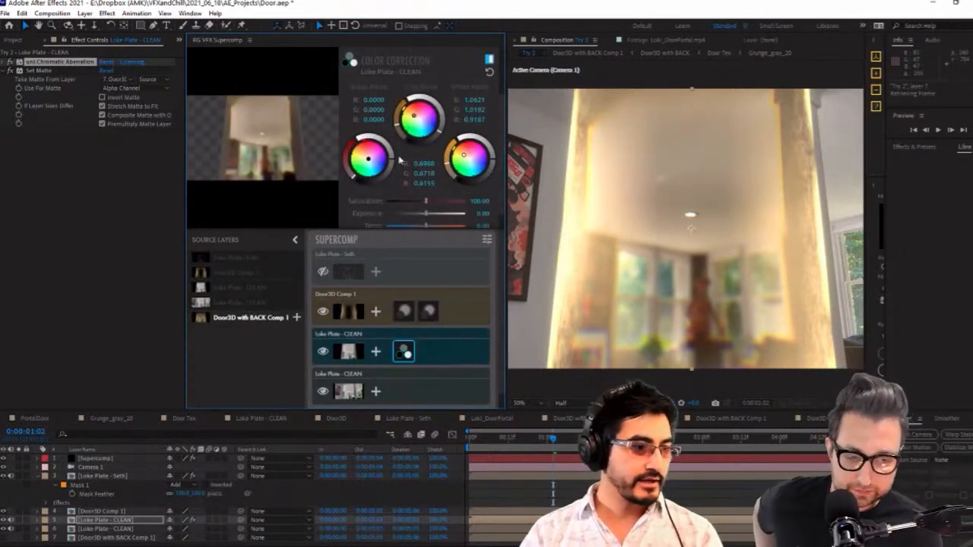
{"action": "left_click_drag", "start_coordinate": [391, 158], "coordinate": [391, 167]}
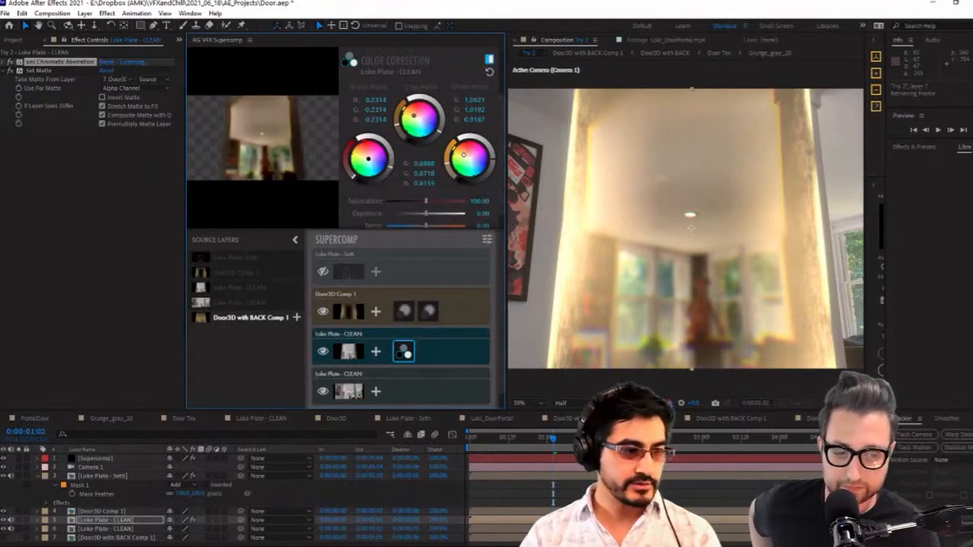
{"action": "key", "text": "ctrl+z"}
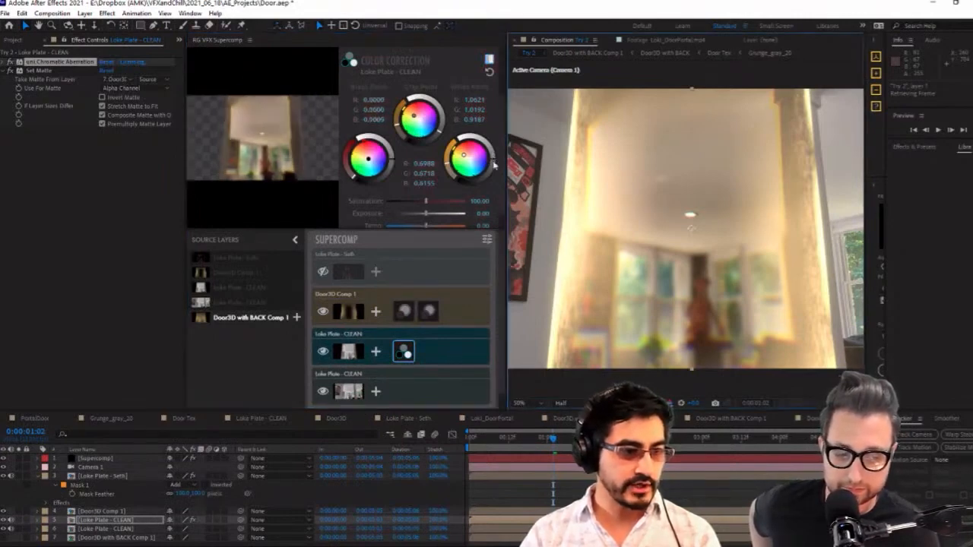
{"action": "left_click_drag", "start_coordinate": [494, 163], "coordinate": [493, 167]}
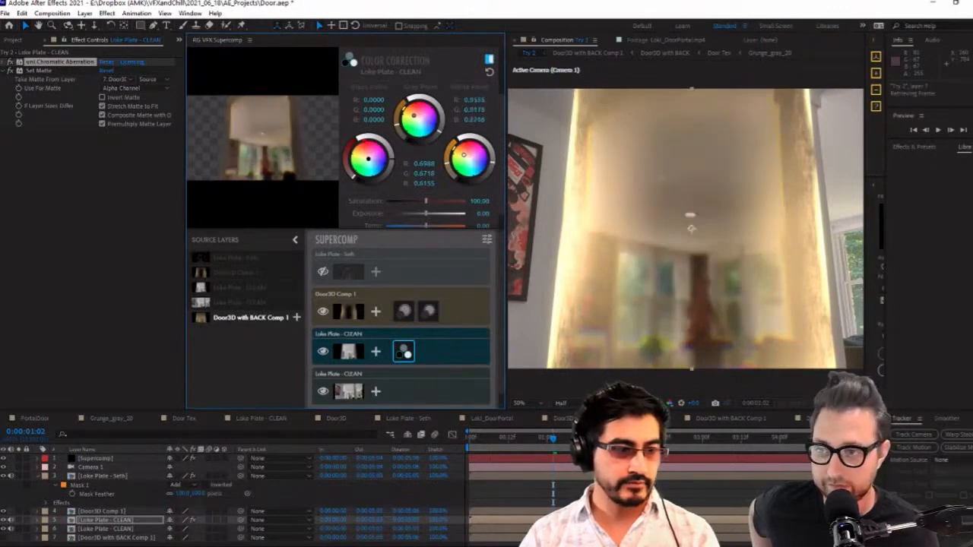
{"action": "left_click_drag", "start_coordinate": [441, 131], "coordinate": [435, 142]}
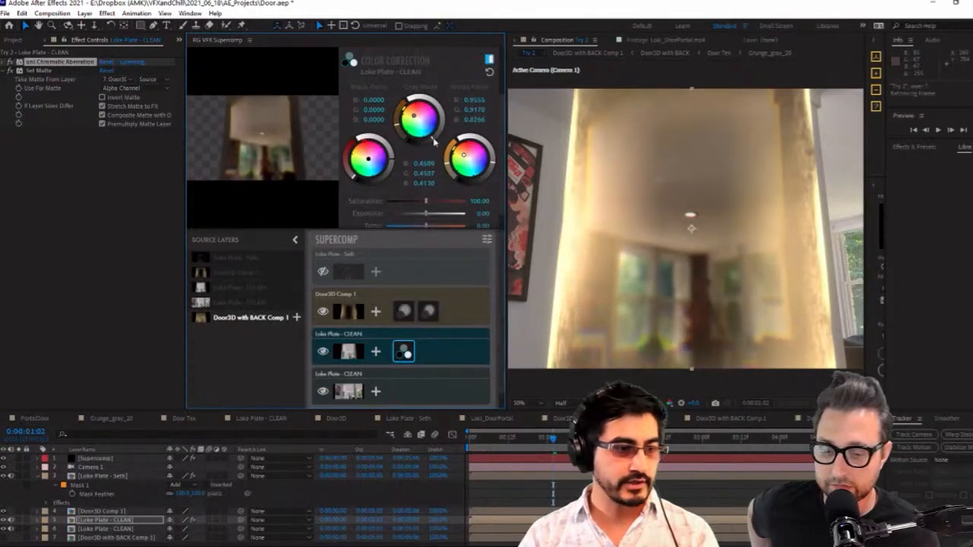
Check the Door3D Comp 1 layer and its Layer Glow settings, and preview the composite from about 0:00:00:12
{"action": "left_click", "coordinate": [350, 310]}
{"action": "left_click", "coordinate": [404, 311]}
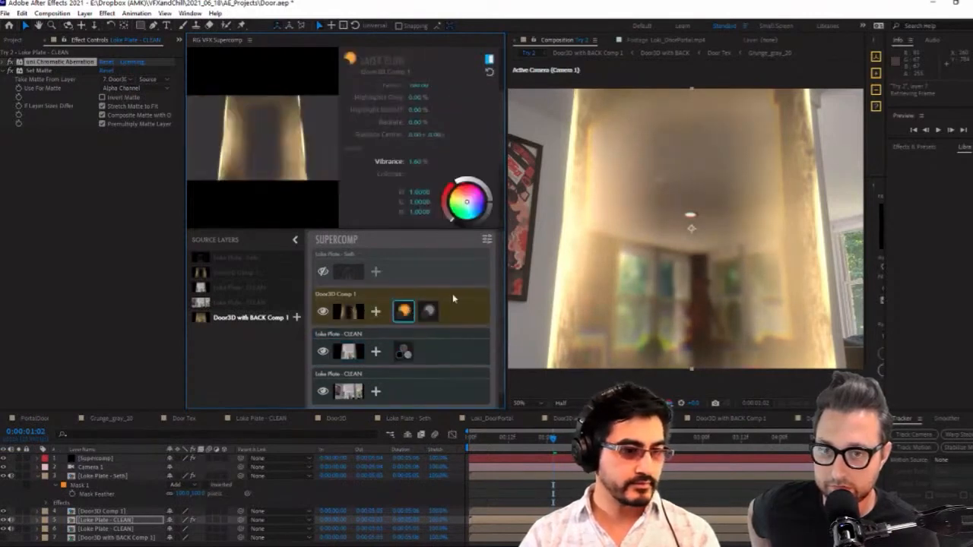
{"action": "left_click", "coordinate": [445, 314]}
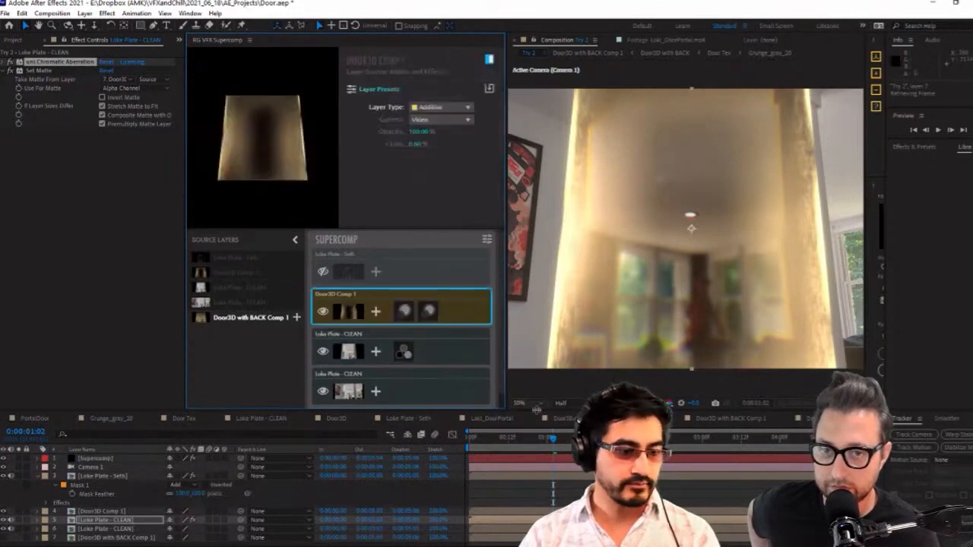
{"action": "left_click", "coordinate": [511, 451]}
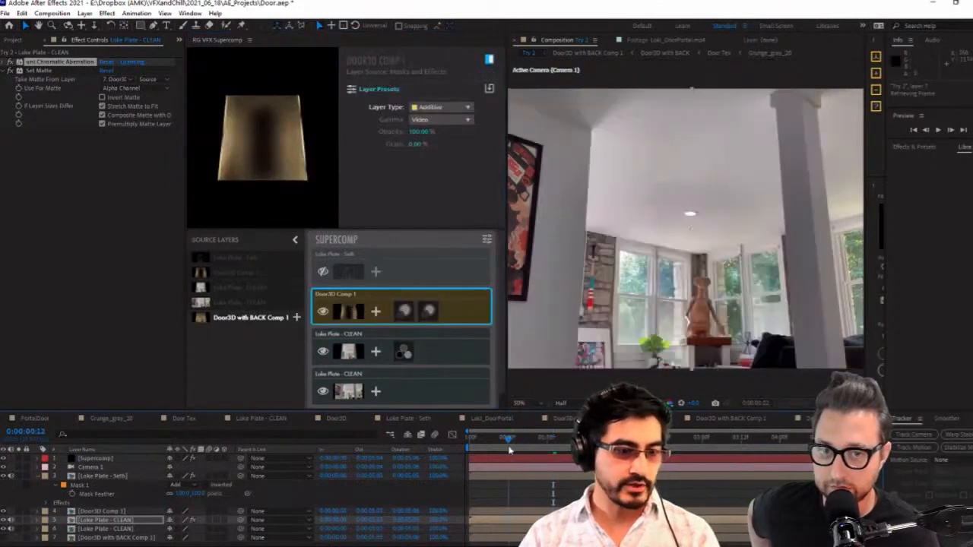
{"action": "key", "text": "space"}
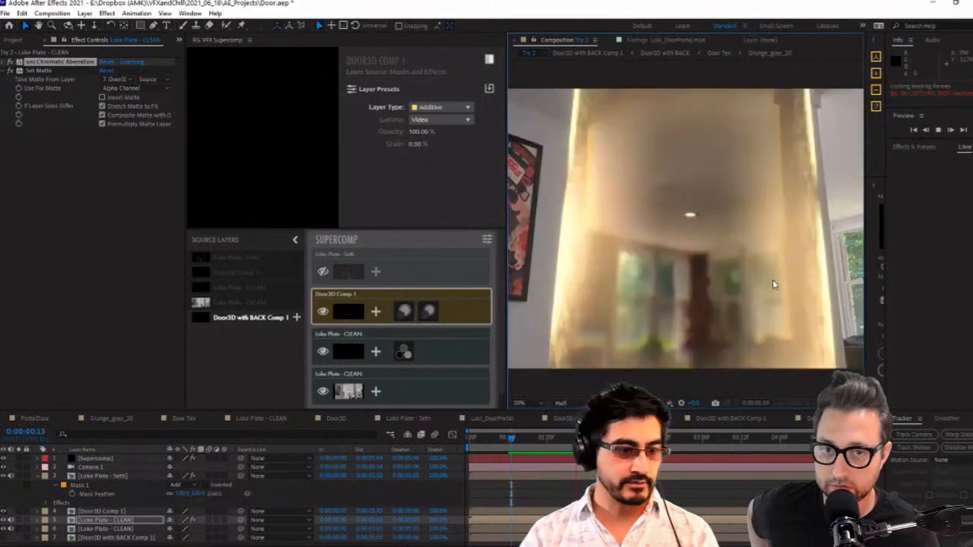
{"action": "key", "text": "space"}
{"action": "left_click", "coordinate": [621, 438]}
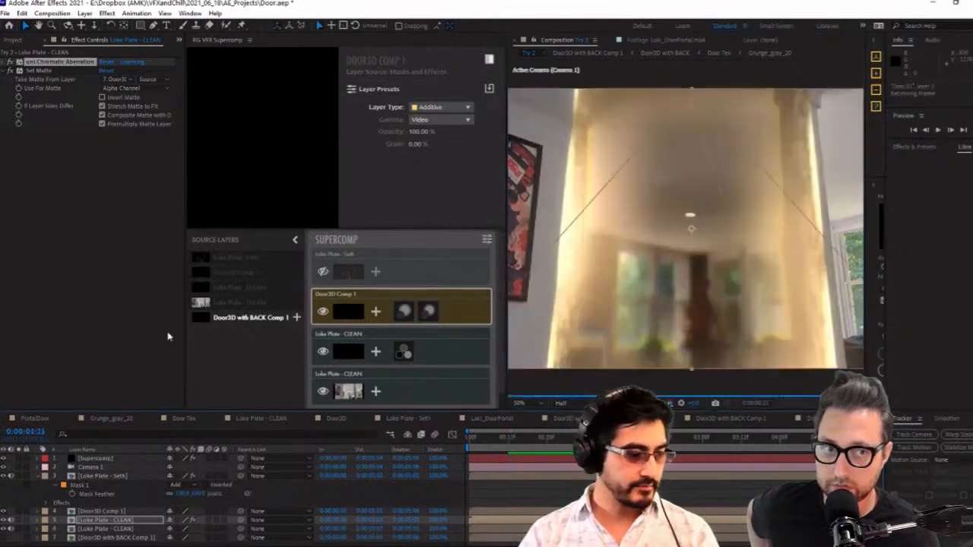
Import the project Roto.aep from the AE_Projects folder
{"action": "left_click", "coordinate": [13, 40]}
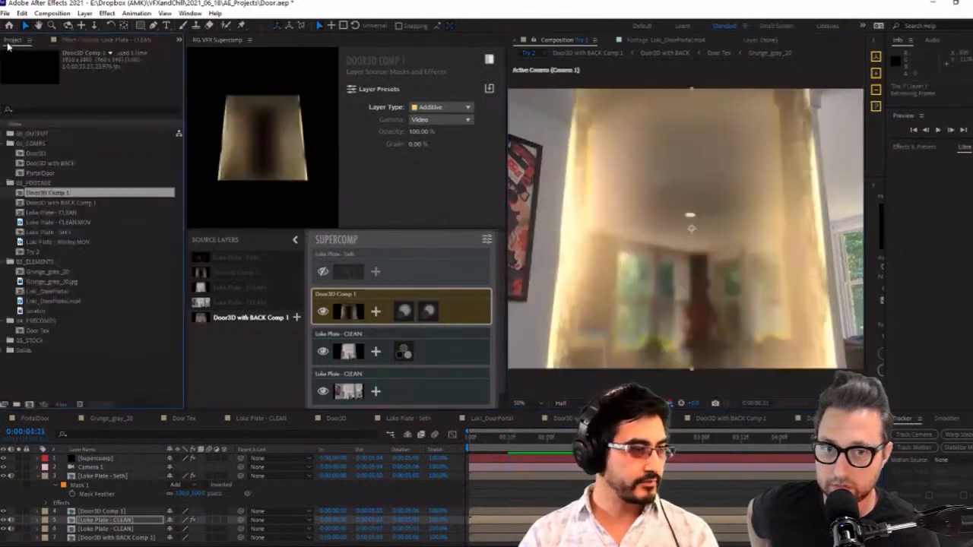
{"action": "left_click", "coordinate": [100, 392]}
{"action": "double_click", "coordinate": [99, 391]}
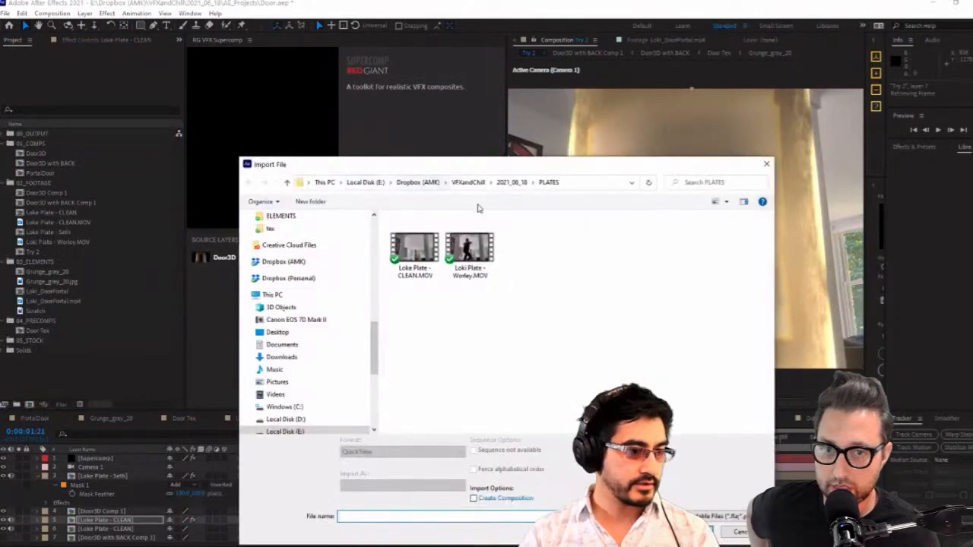
{"action": "left_click", "coordinate": [519, 184]}
{"action": "double_click", "coordinate": [418, 244]}
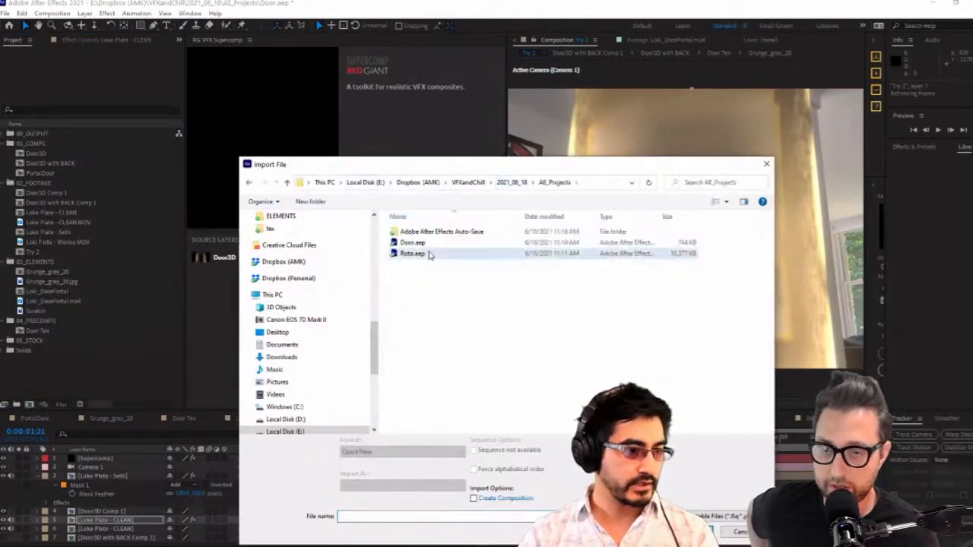
{"action": "double_click", "coordinate": [430, 254]}
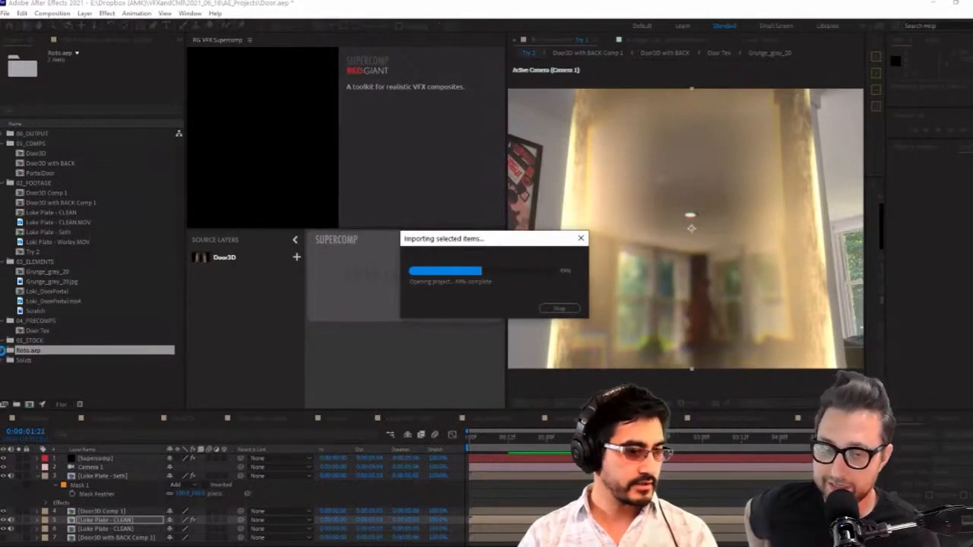
Open the actor's rotoscoped plate comp from the imported Roto.aep folder and nest it in a new composition
{"action": "left_click", "coordinate": [5, 351]}
{"action": "left_click", "coordinate": [48, 360]}
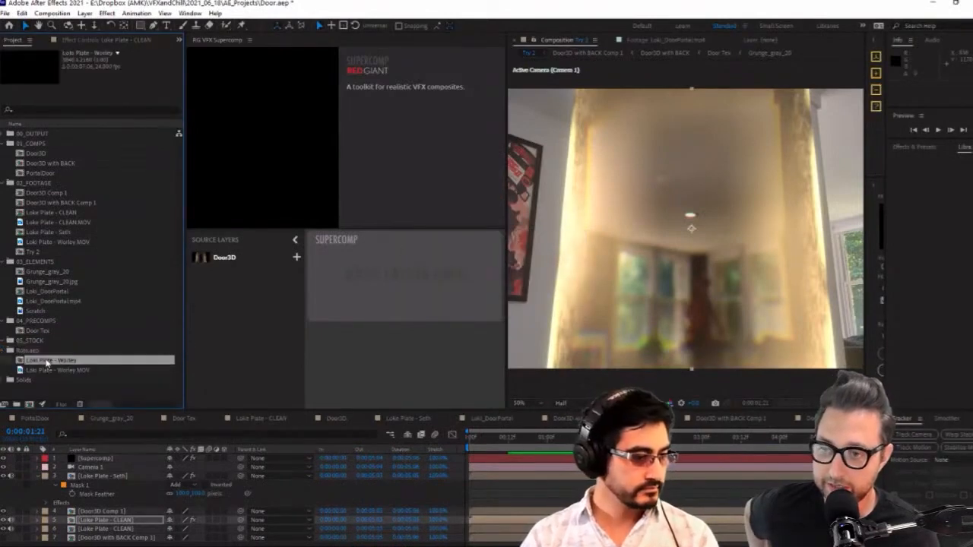
{"action": "left_click", "coordinate": [59, 370]}
{"action": "double_click", "coordinate": [58, 360]}
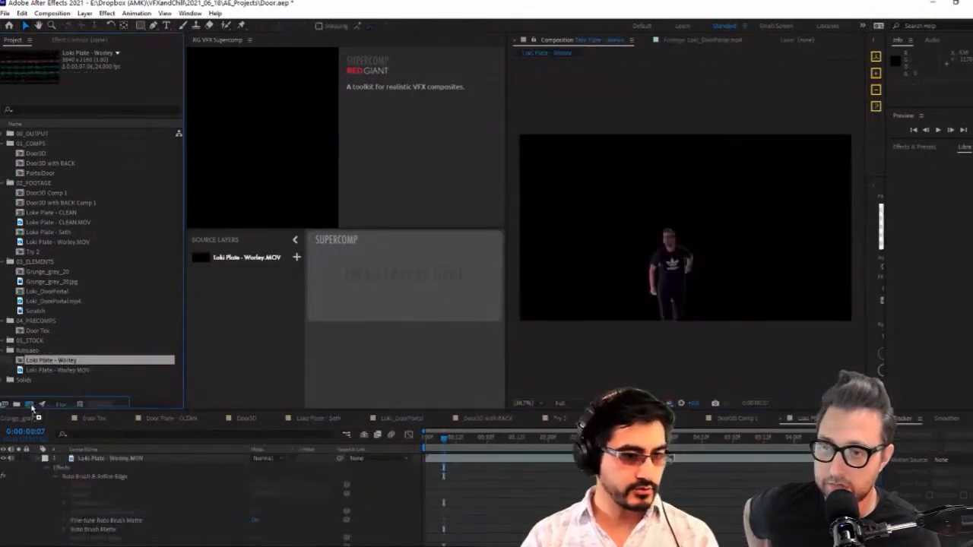
{"action": "left_click_drag", "start_coordinate": [32, 408], "coordinate": [29, 404]}
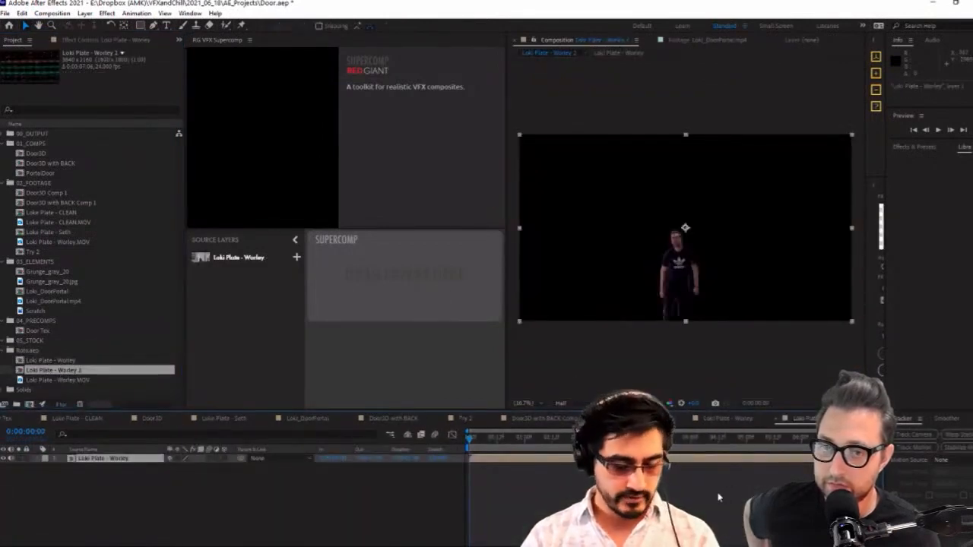
Resize the new composition to 1920 × 1080 px and fit the nested plate layer to its frame
{"action": "key", "text": "ctrl+k"}
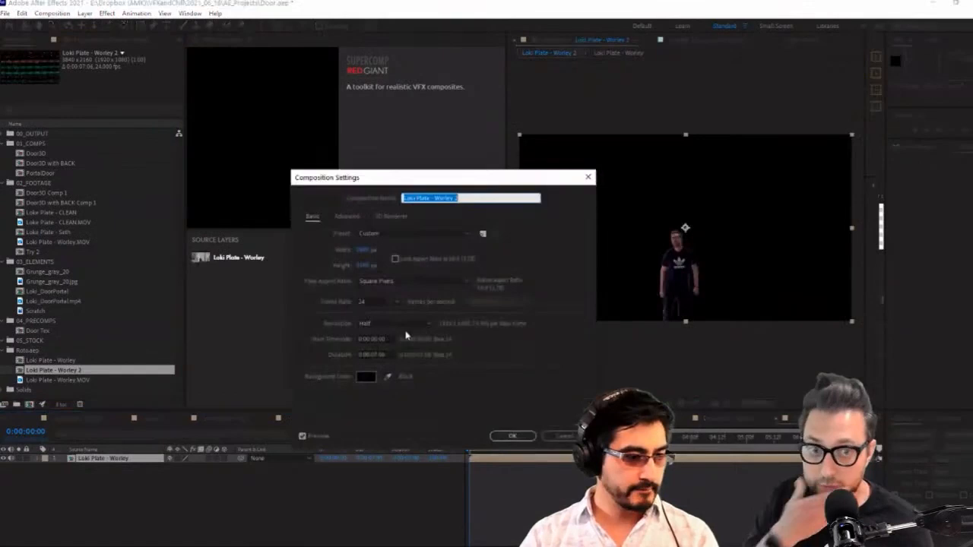
{"action": "left_click", "coordinate": [362, 251]}
{"action": "type", "text": "1920"}
{"action": "key", "text": "Tab"}
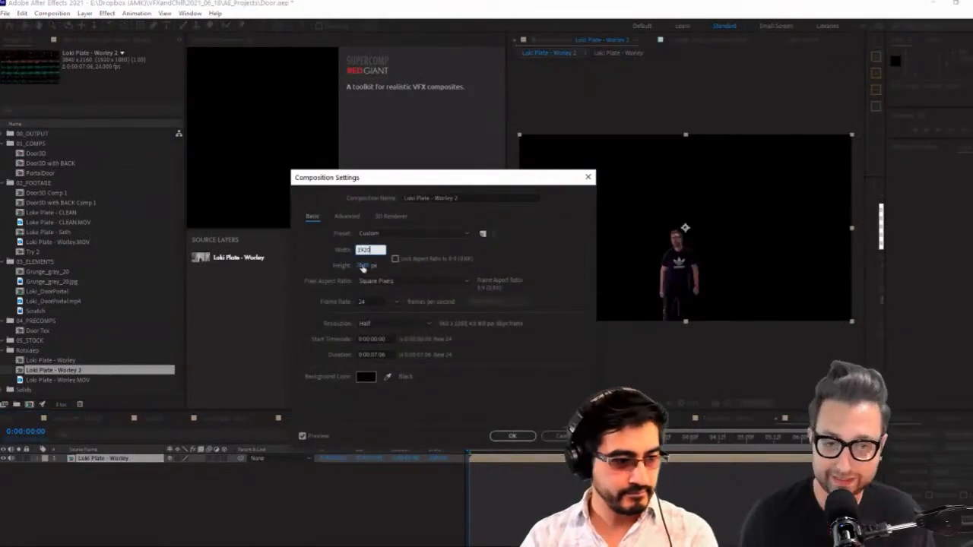
{"action": "type", "text": "10"}
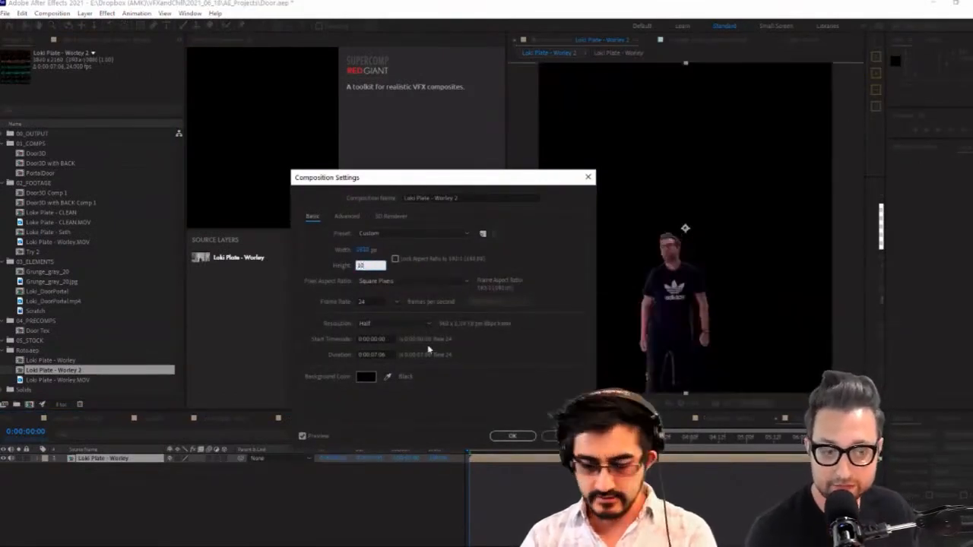
{"action": "type", "text": "80"}
{"action": "left_click", "coordinate": [512, 436]}
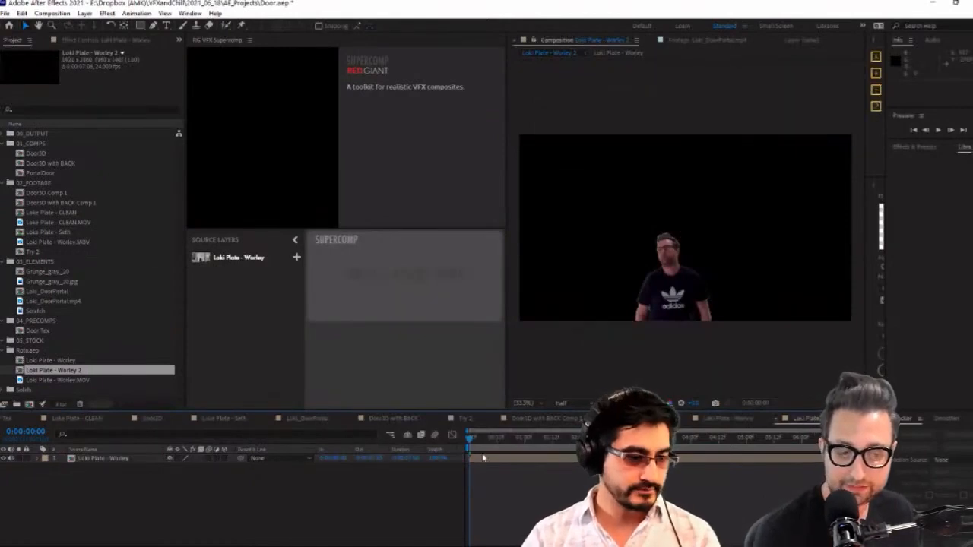
{"action": "left_click", "coordinate": [496, 460]}
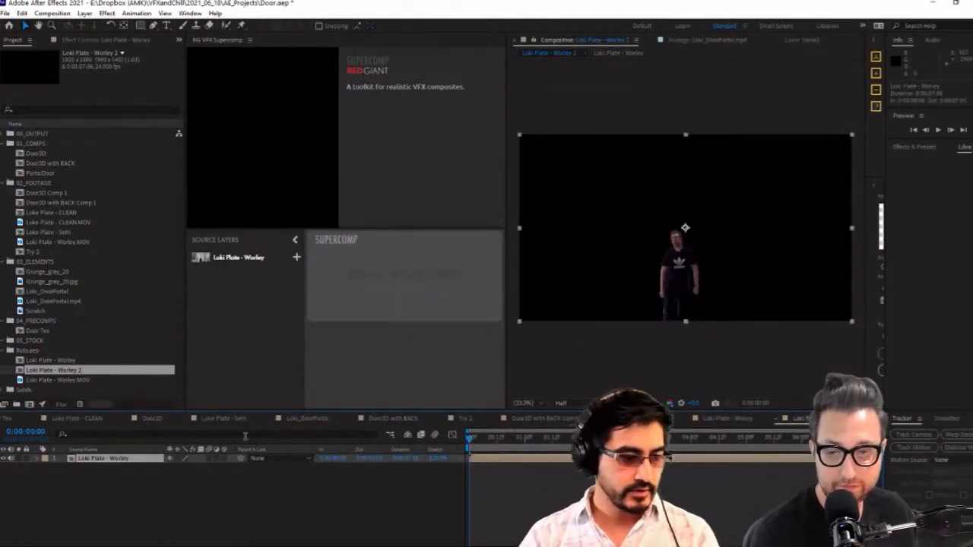
In the Try 2 comp, replace the masked actor layer's source with the new 1920 × 1080 rotoscoped comp
{"action": "left_click", "coordinate": [568, 419]}
{"action": "left_click", "coordinate": [646, 419]}
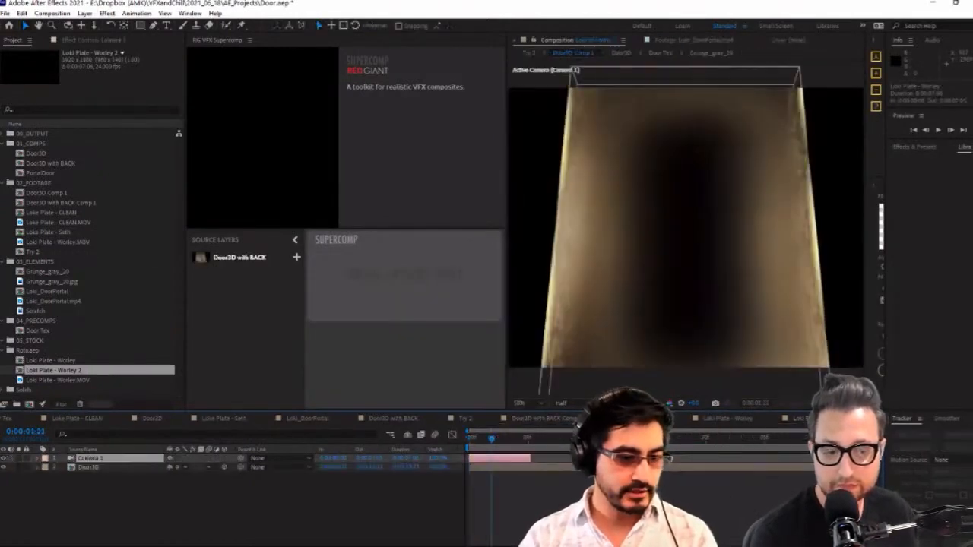
{"action": "left_click", "coordinate": [719, 420]}
{"action": "left_click", "coordinate": [797, 420]}
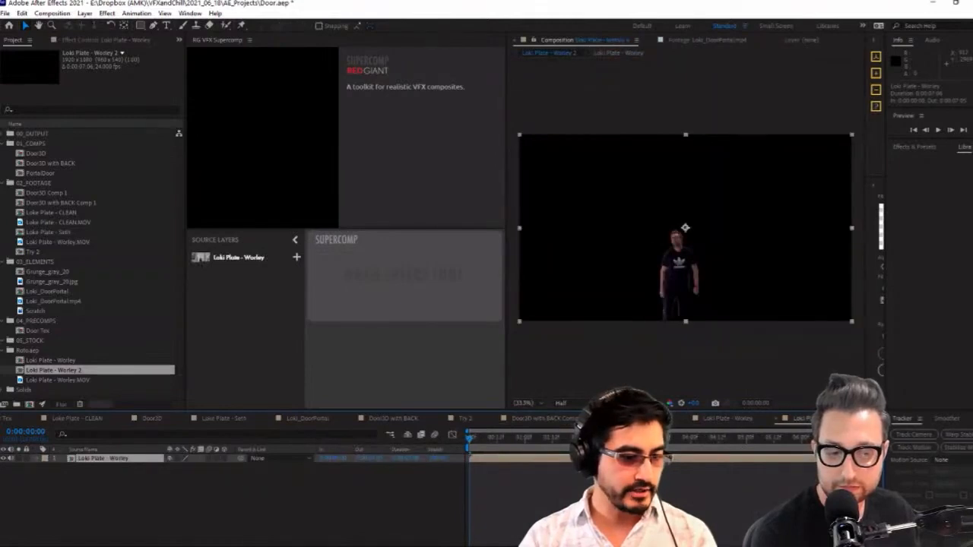
{"action": "left_click", "coordinate": [466, 420]}
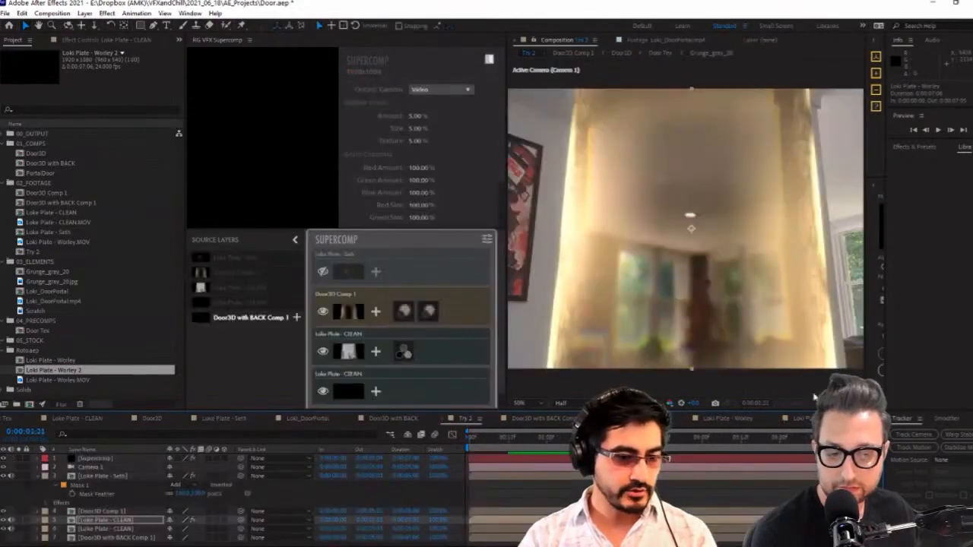
{"action": "left_click", "coordinate": [107, 476]}
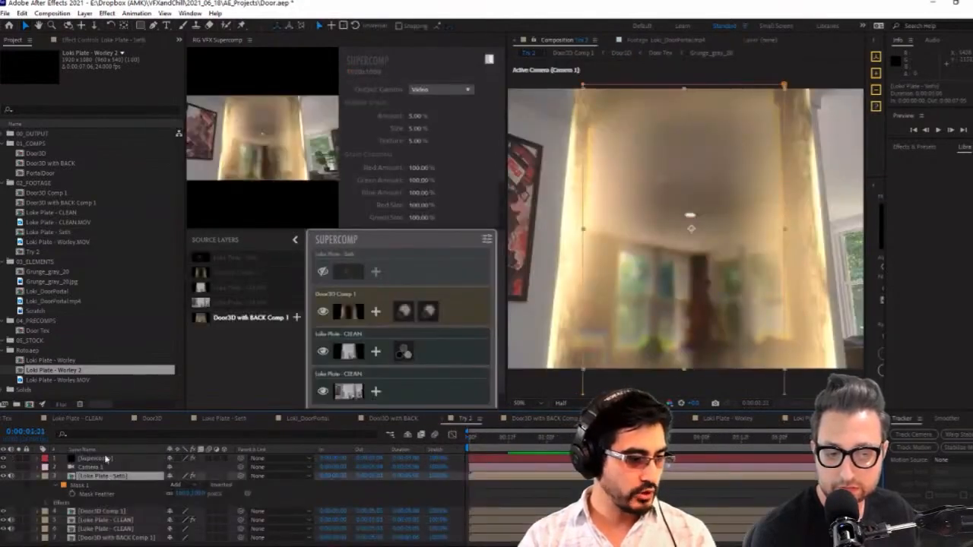
{"action": "left_click_drag", "start_coordinate": [53, 374], "coordinate": [118, 476]}
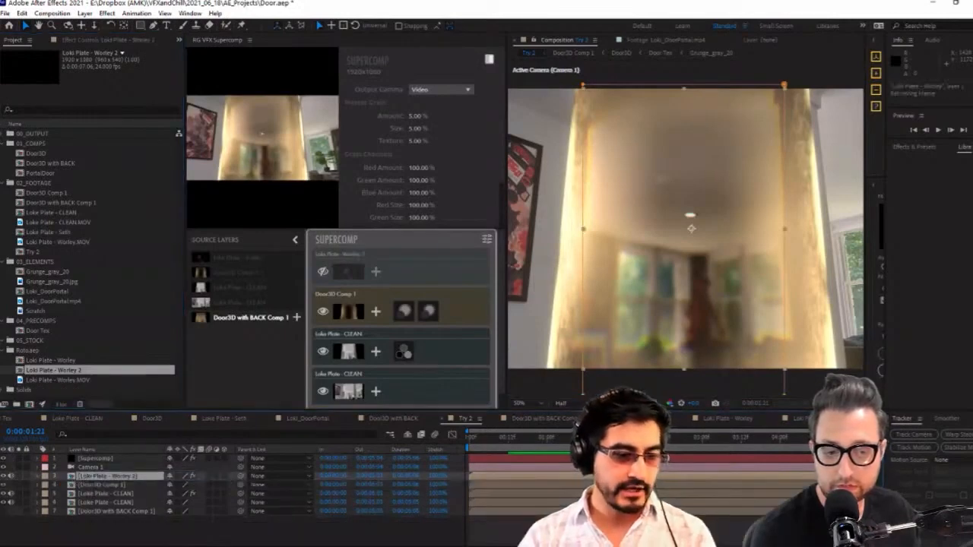
Turn on the replaced actor layer in Supercomp and select it at a frame where the actor stands in the door
{"action": "left_click", "coordinate": [325, 273]}
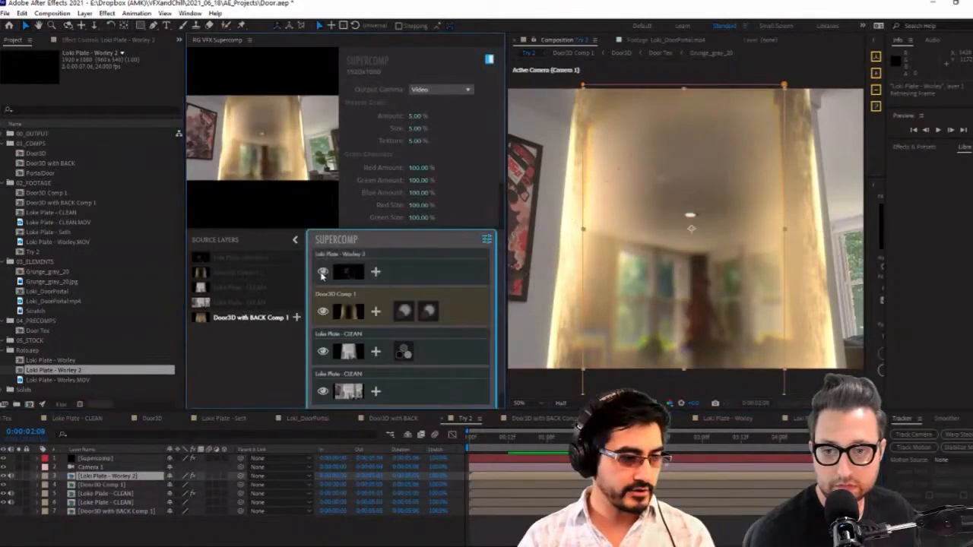
{"action": "left_click_drag", "start_coordinate": [650, 437], "coordinate": [667, 437]}
{"action": "left_click", "coordinate": [433, 271]}
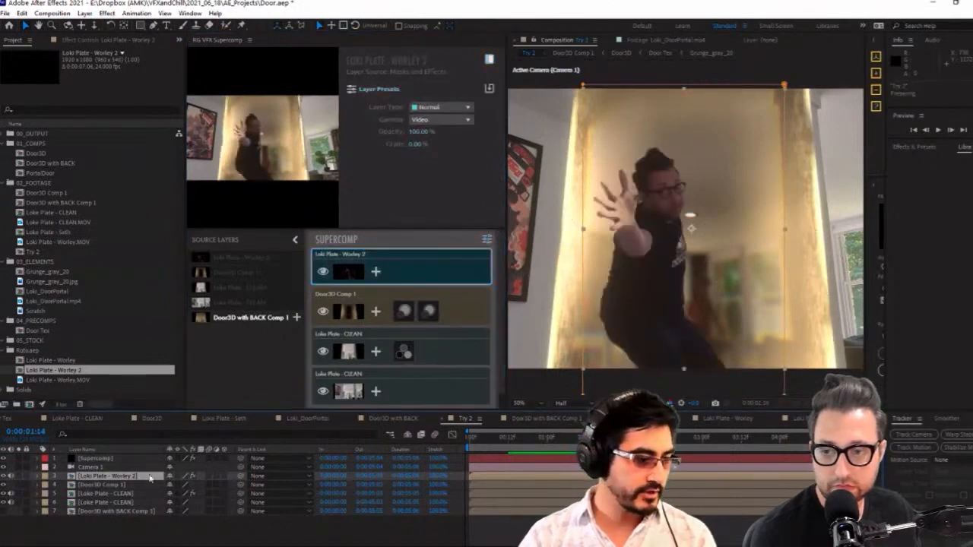
Remove the Extract effect from the rotoscoped actor layer
{"action": "left_click", "coordinate": [94, 42]}
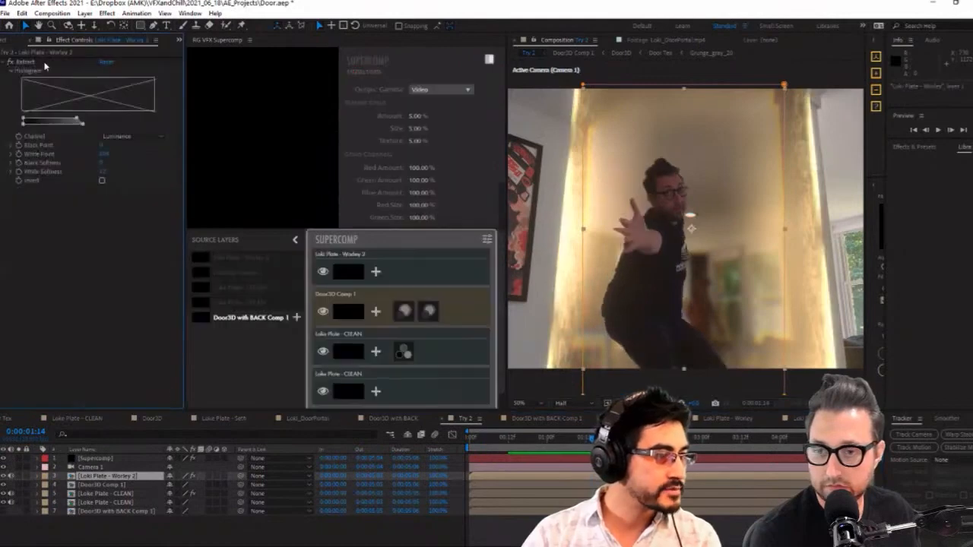
{"action": "left_click", "coordinate": [38, 64]}
{"action": "key", "text": "Delete"}
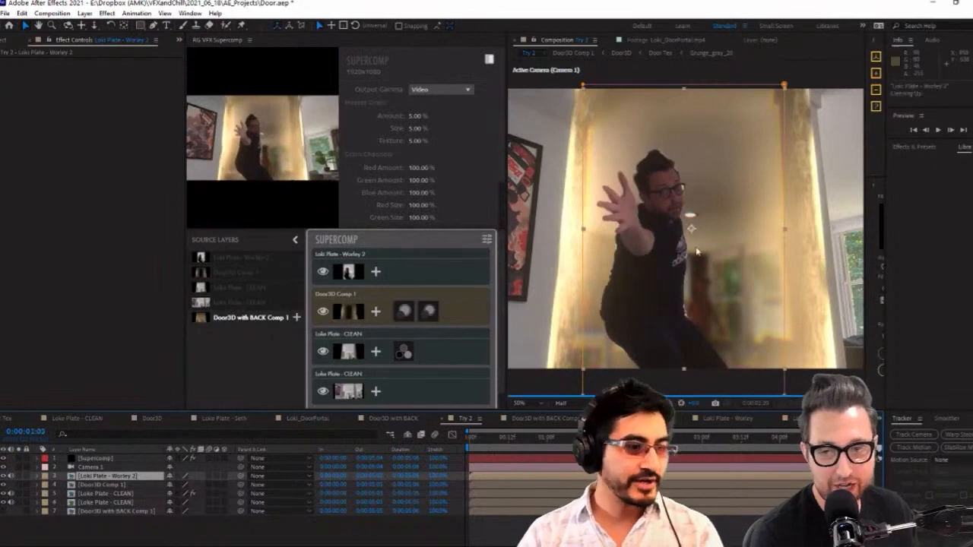
Apply a Matte Choker effect to the rotoscoped actor layer
{"action": "scroll", "coordinate": [678, 180], "scroll_direction": "up", "scroll_amount": 1}
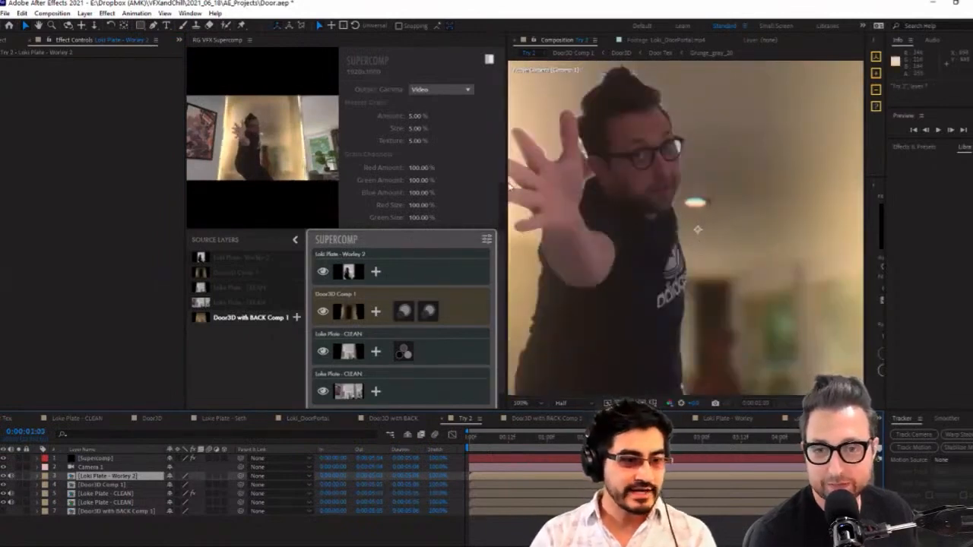
{"action": "left_click_drag", "start_coordinate": [507, 185], "coordinate": [362, 185]}
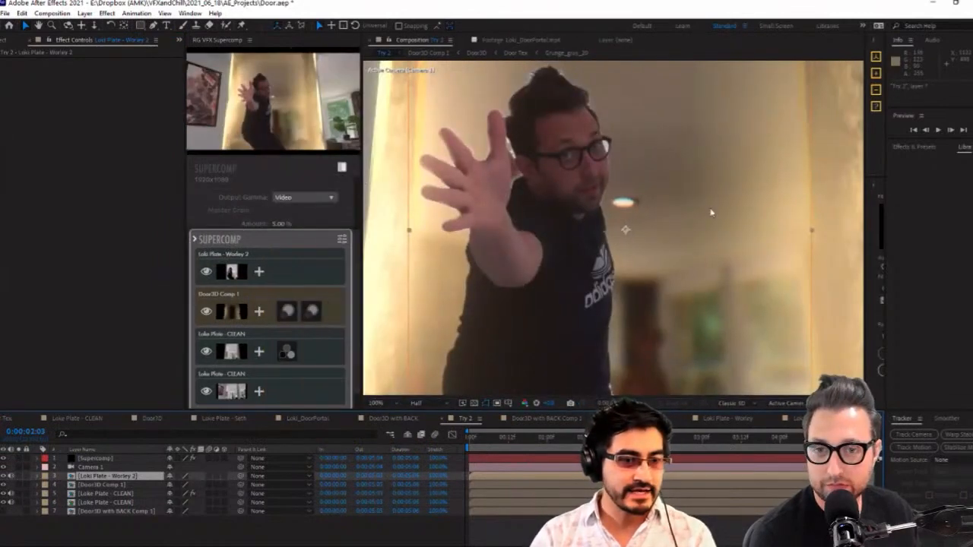
{"action": "left_click", "coordinate": [119, 484]}
{"action": "left_click", "coordinate": [124, 476]}
{"action": "left_click", "coordinate": [132, 246]}
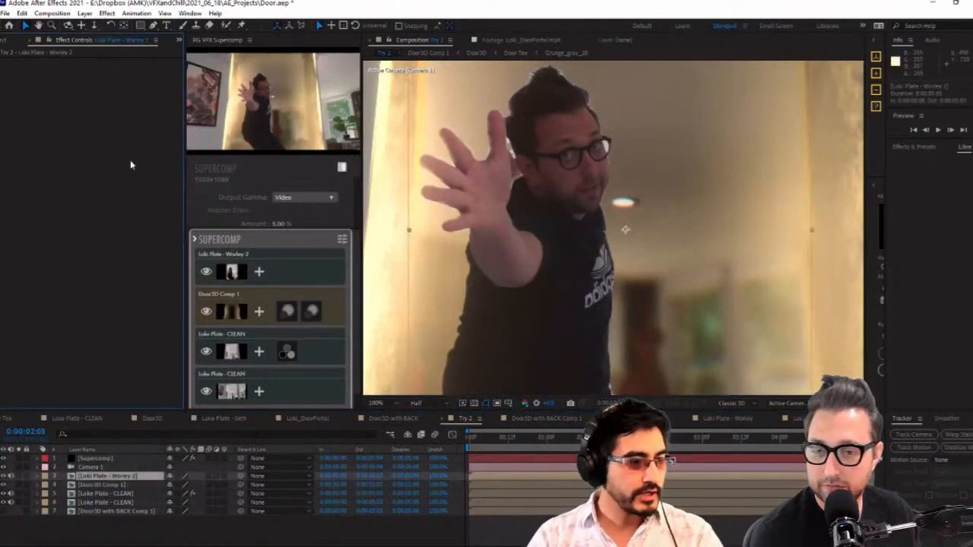
{"action": "key", "text": "ctrl+space"}
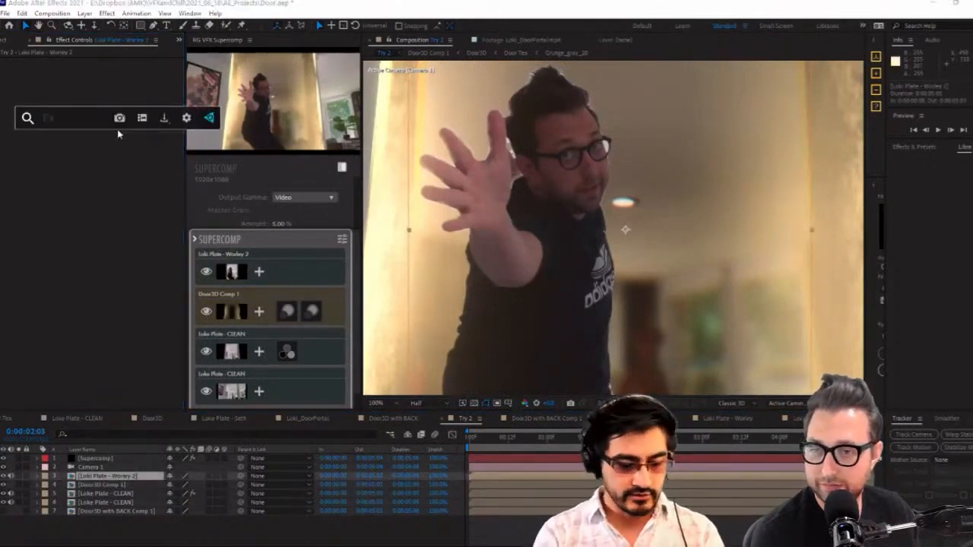
{"action": "type", "text": "matt"}
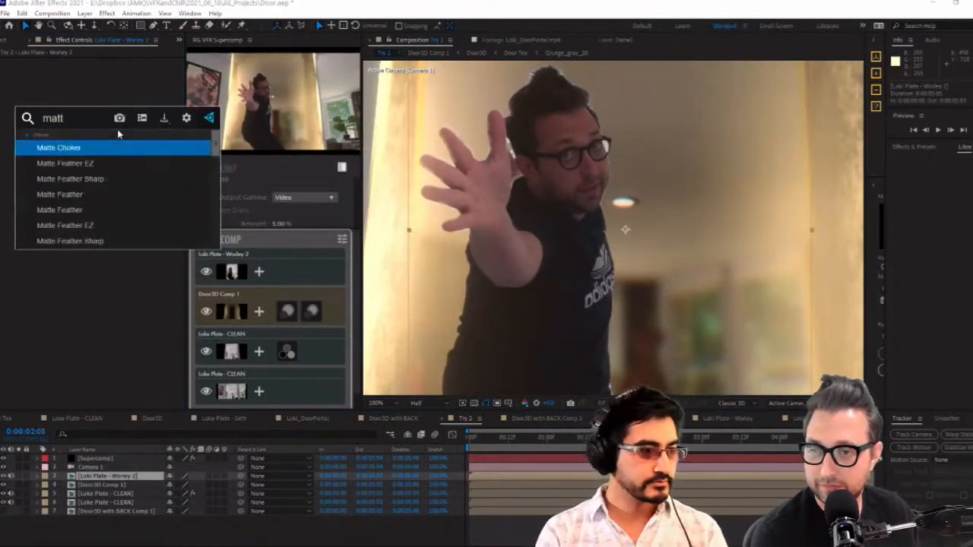
{"action": "key", "text": "Return"}
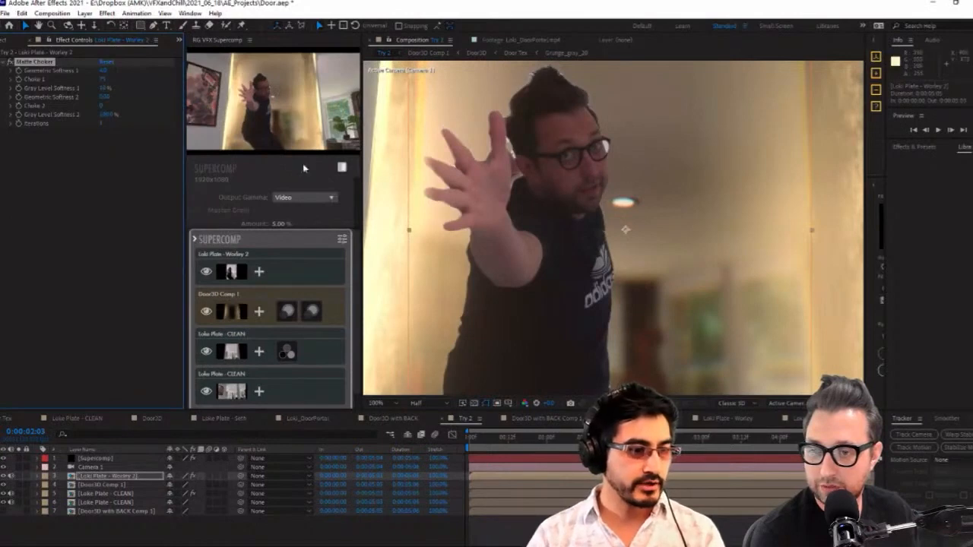
Add an Extract effect to the rotoscoped actor layer and set the composition preview to full resolution
{"action": "key", "text": "ctrl+space"}
{"action": "type", "text": "extra"}
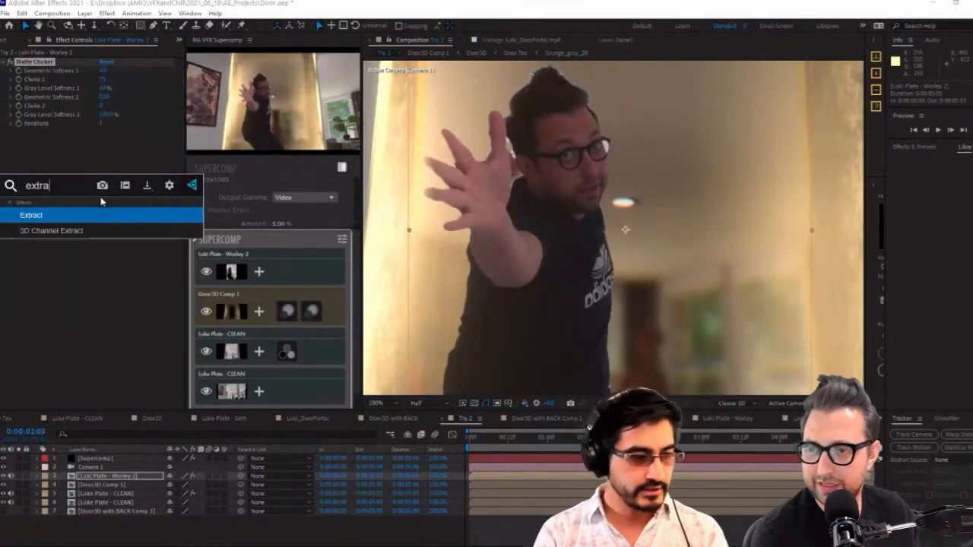
{"action": "key", "text": "Return"}
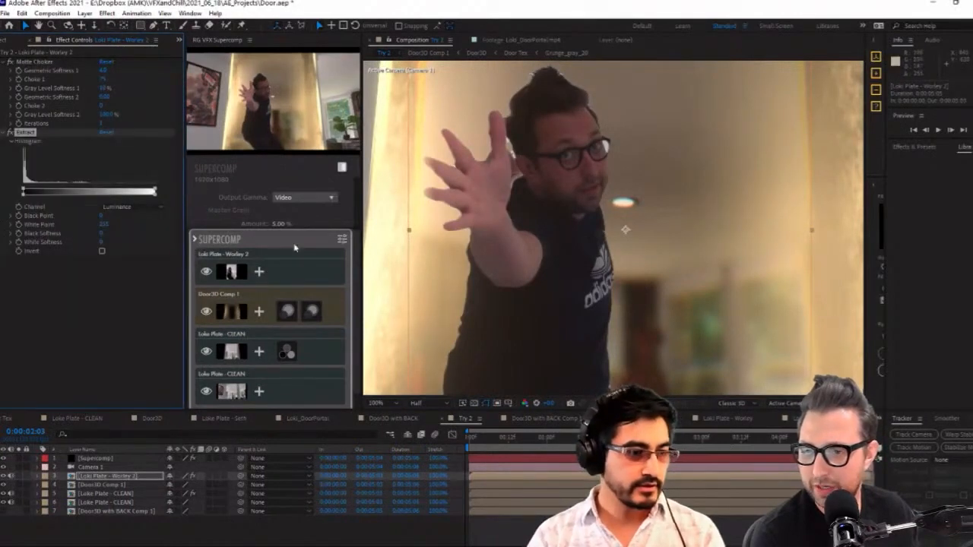
{"action": "left_click", "coordinate": [416, 403]}
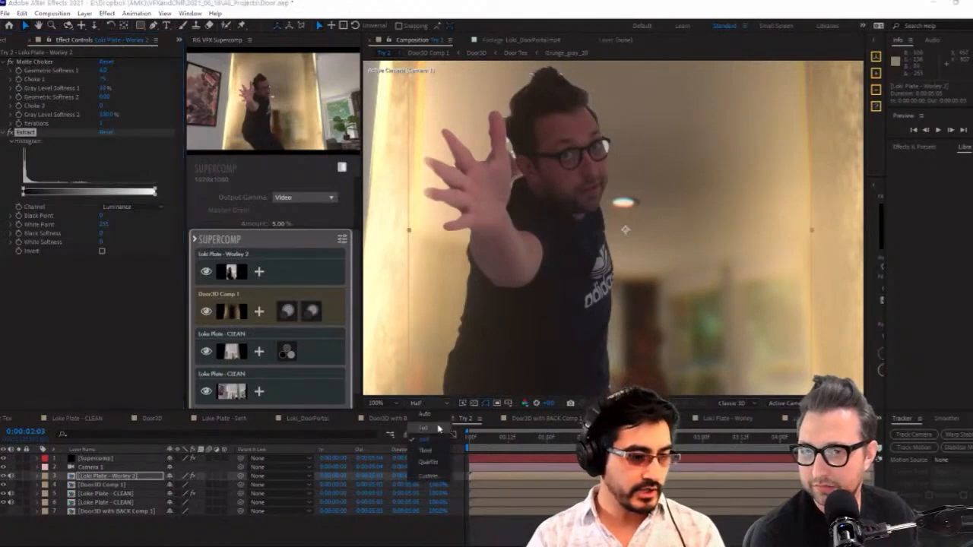
{"action": "left_click", "coordinate": [445, 427]}
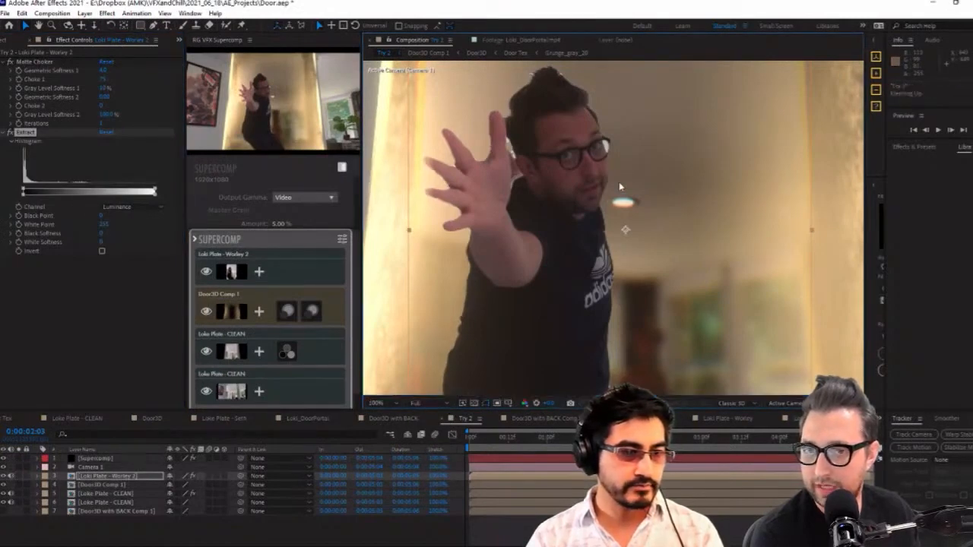
Solo the rotoscoped actor layer and move its Matte Choker below Extract in the effect order
{"action": "left_click_drag", "start_coordinate": [626, 231], "coordinate": [687, 291]}
{"action": "left_click", "coordinate": [21, 476]}
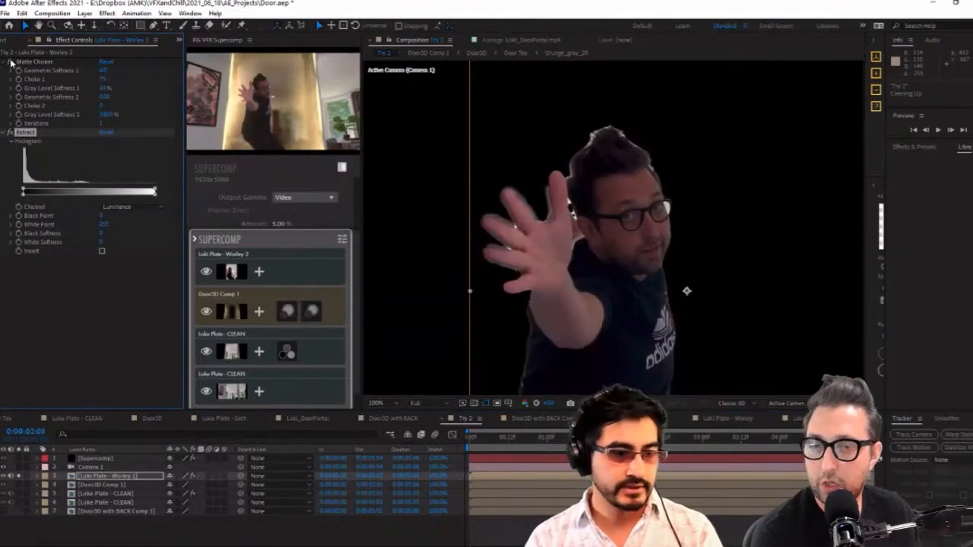
{"action": "left_click_drag", "start_coordinate": [10, 67], "coordinate": [58, 300]}
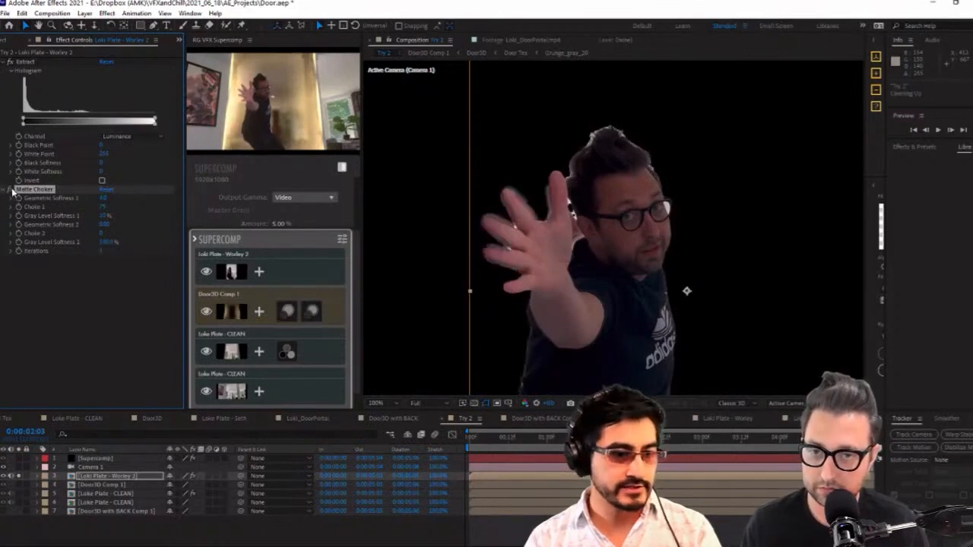
With Matte Choker temporarily off, lower Extract's White Point to about 173 to trim the bright fringe around the actor's hand and head
{"action": "scroll", "coordinate": [608, 211], "scroll_direction": "up", "scroll_amount": 1}
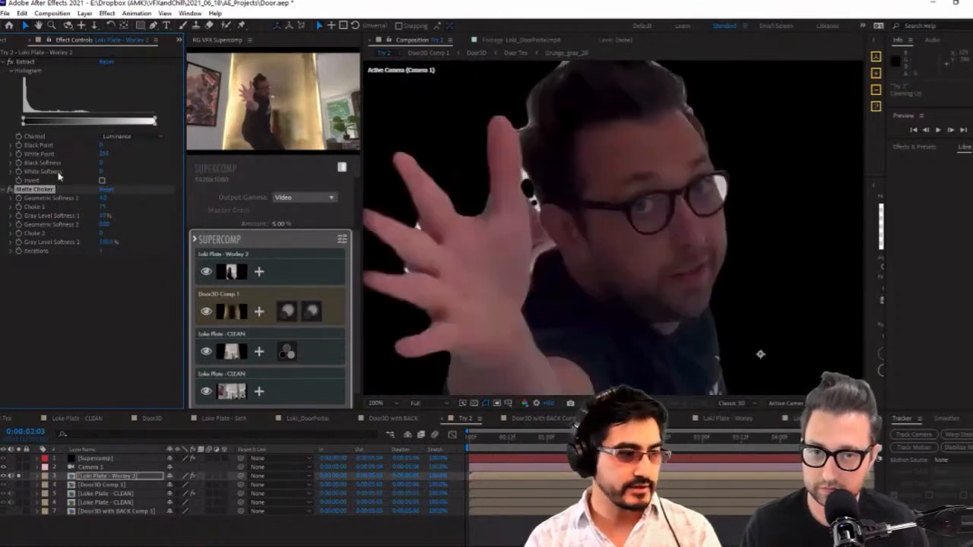
{"action": "left_click", "coordinate": [10, 190]}
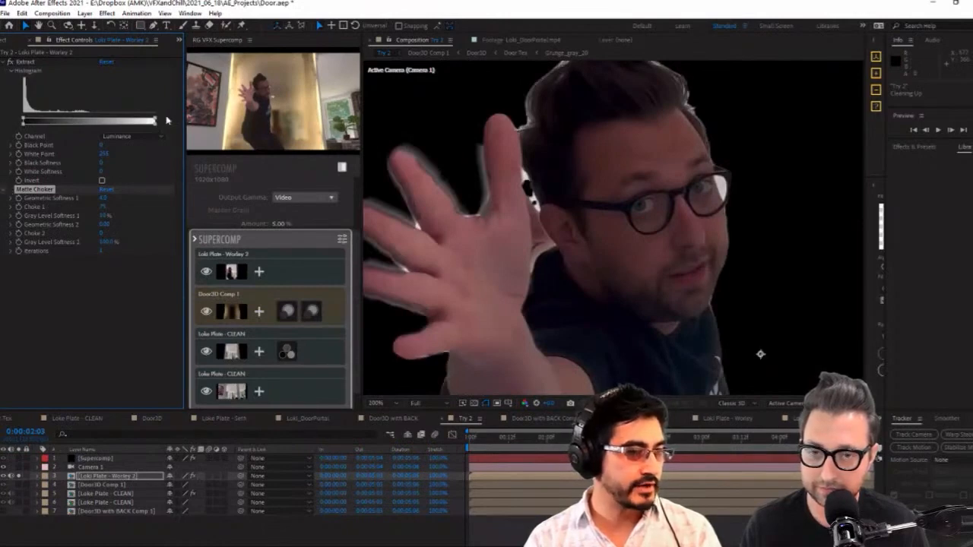
{"action": "left_click_drag", "start_coordinate": [156, 120], "coordinate": [114, 131]}
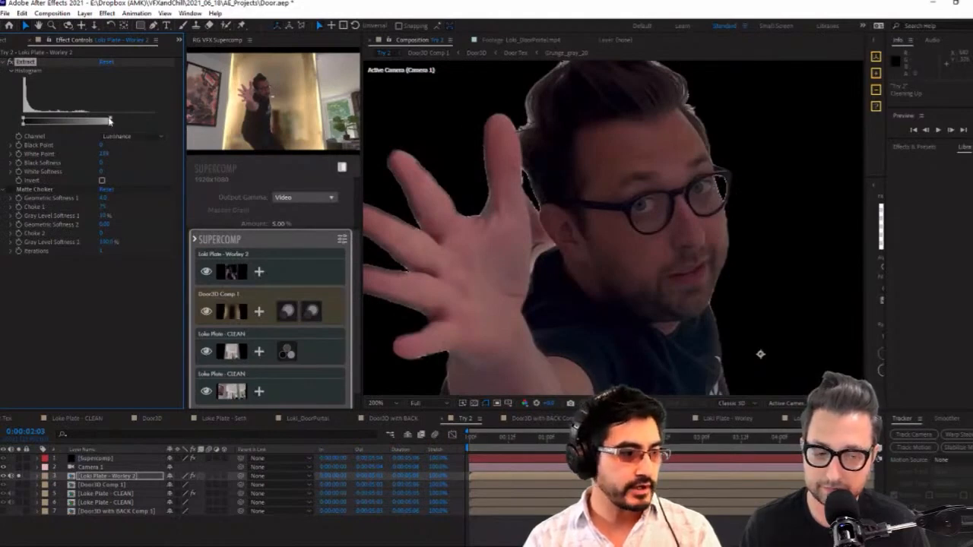
{"action": "mouse_move", "coordinate": [98, 120]}
{"action": "left_mouse_down"}
{"action": "mouse_move", "coordinate": [89, 121]}
{"action": "mouse_move", "coordinate": [100, 121]}
{"action": "left_mouse_up"}
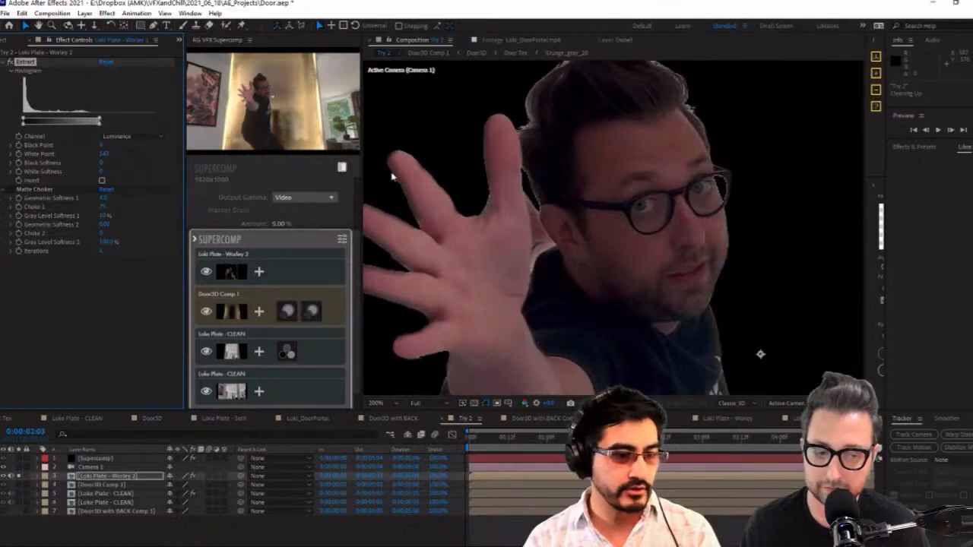
{"action": "scroll", "coordinate": [779, 277], "scroll_direction": "down", "scroll_amount": 1}
{"action": "left_click_drag", "start_coordinate": [727, 330], "coordinate": [724, 255]}
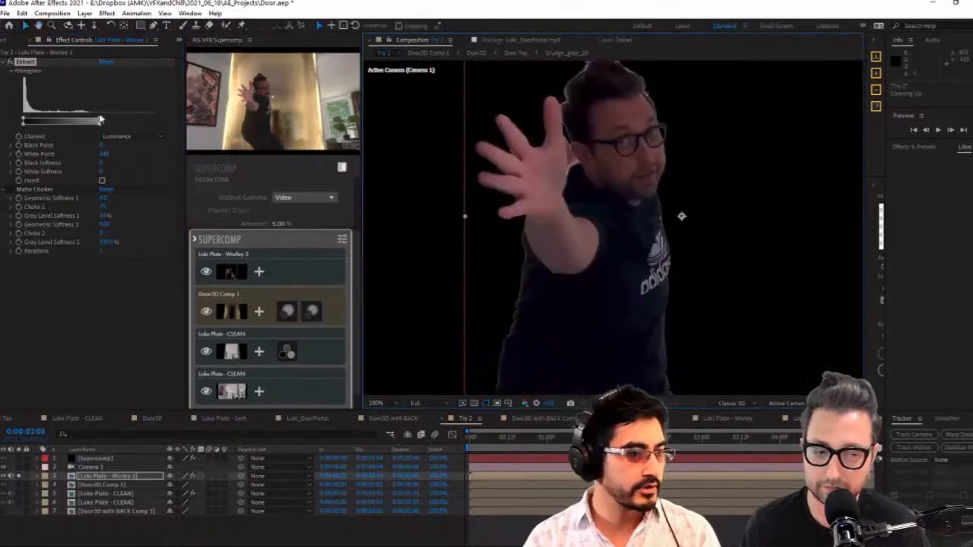
{"action": "mouse_move", "coordinate": [101, 120]}
{"action": "left_mouse_down"}
{"action": "mouse_move", "coordinate": [134, 122]}
{"action": "mouse_move", "coordinate": [112, 131]}
{"action": "left_mouse_up"}
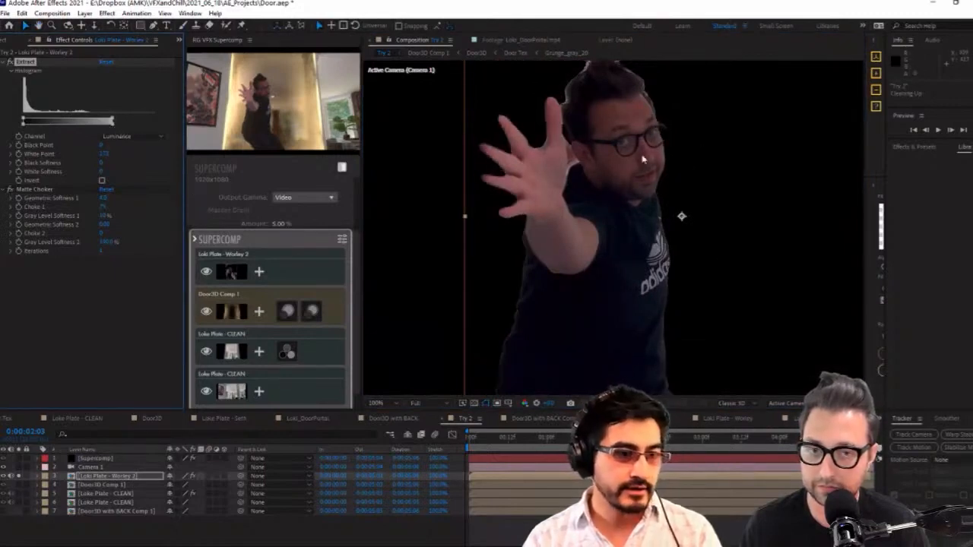
Raise the Matte Choker's Choke 1 to about 97 on the actor layer and unsolo the layer
{"action": "left_click_drag", "start_coordinate": [105, 198], "coordinate": [121, 217]}
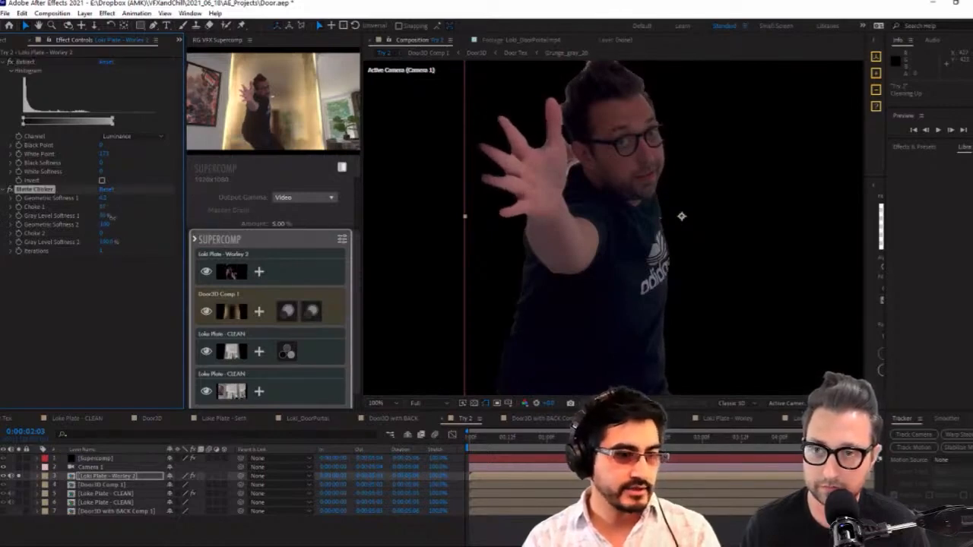
{"action": "left_click", "coordinate": [19, 476]}
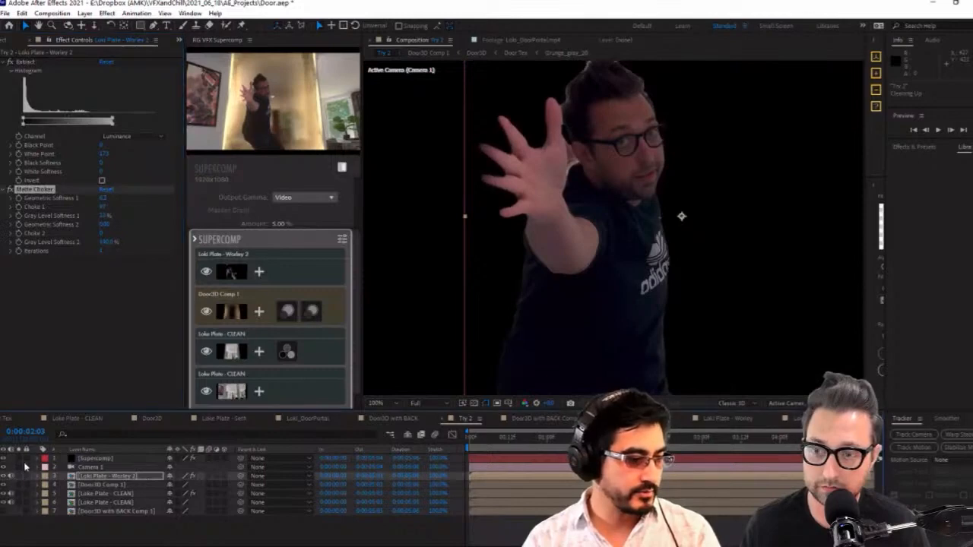
Apply the Highlight Wrap integration preset to the actor layer in Supercomp and show its Light Wrap settings
{"action": "left_click", "coordinate": [92, 459]}
{"action": "scroll", "coordinate": [621, 257], "scroll_direction": "down", "scroll_amount": 2}
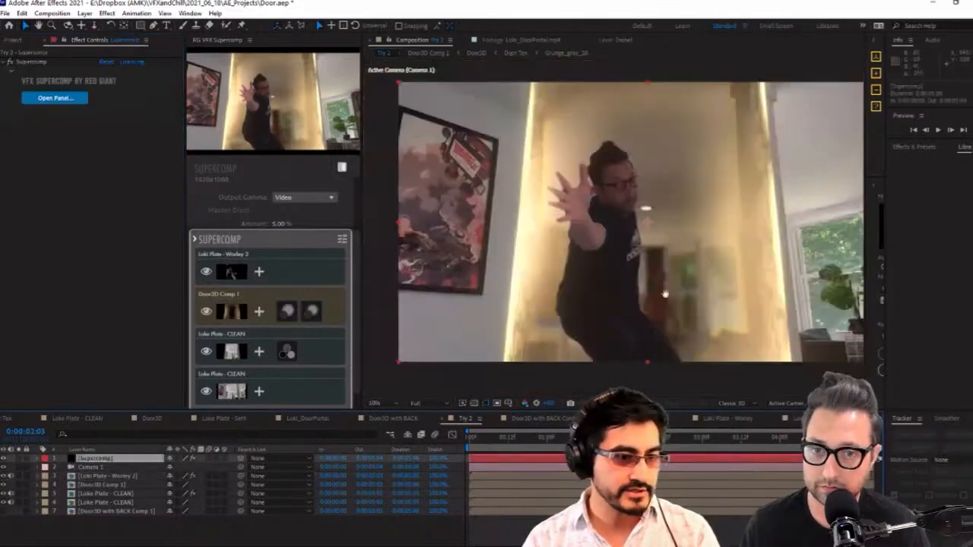
{"action": "left_click", "coordinate": [263, 278]}
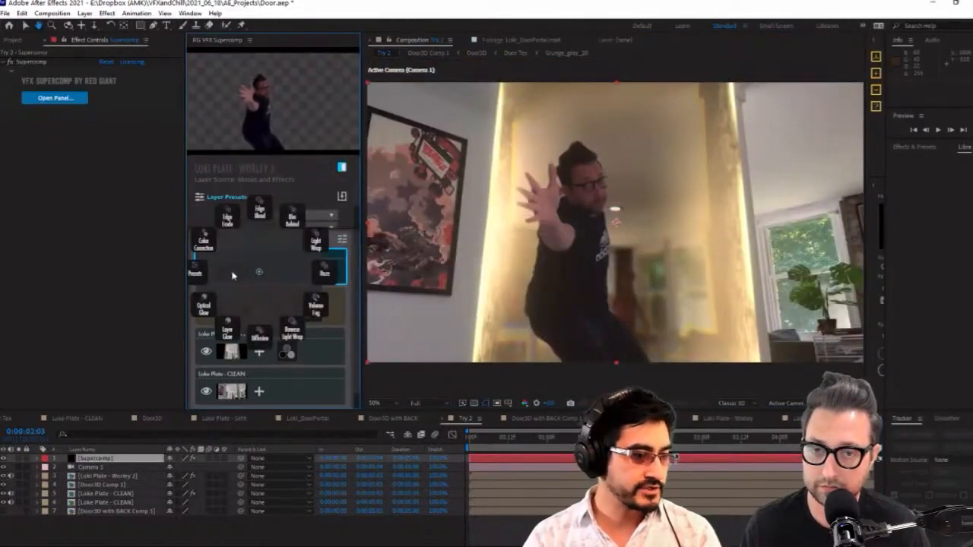
{"action": "left_click", "coordinate": [203, 275]}
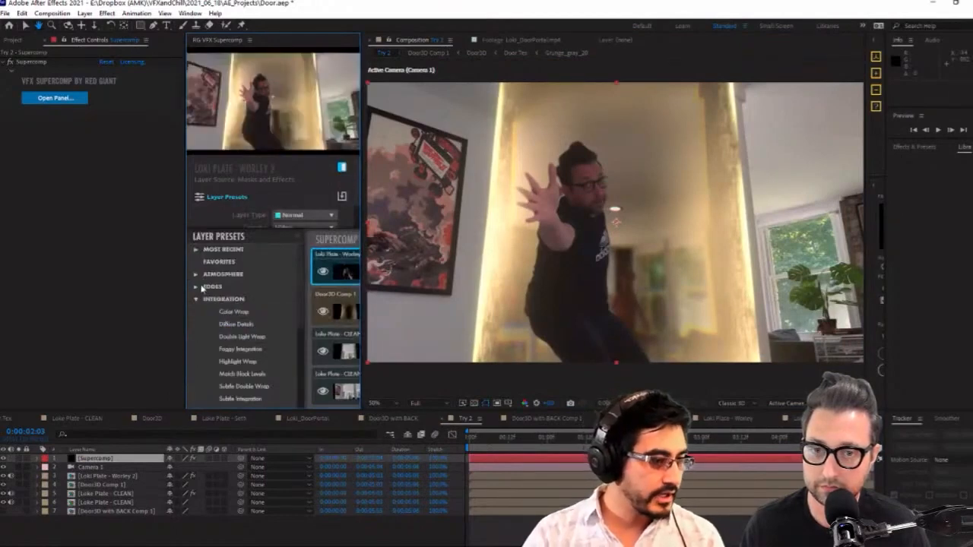
{"action": "scroll", "coordinate": [246, 360], "scroll_direction": "down", "scroll_amount": 2}
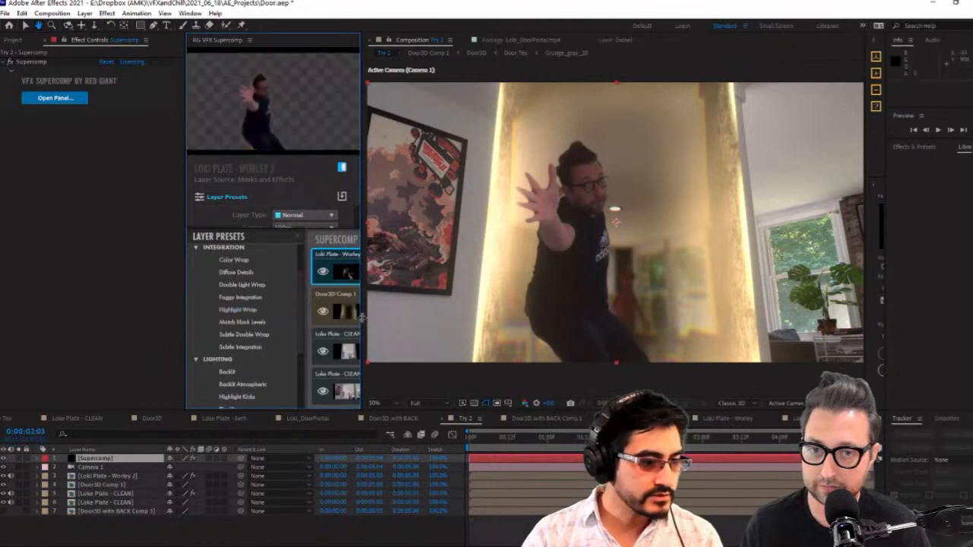
{"action": "left_click_drag", "start_coordinate": [363, 319], "coordinate": [465, 317]}
{"action": "left_click", "coordinate": [403, 271]}
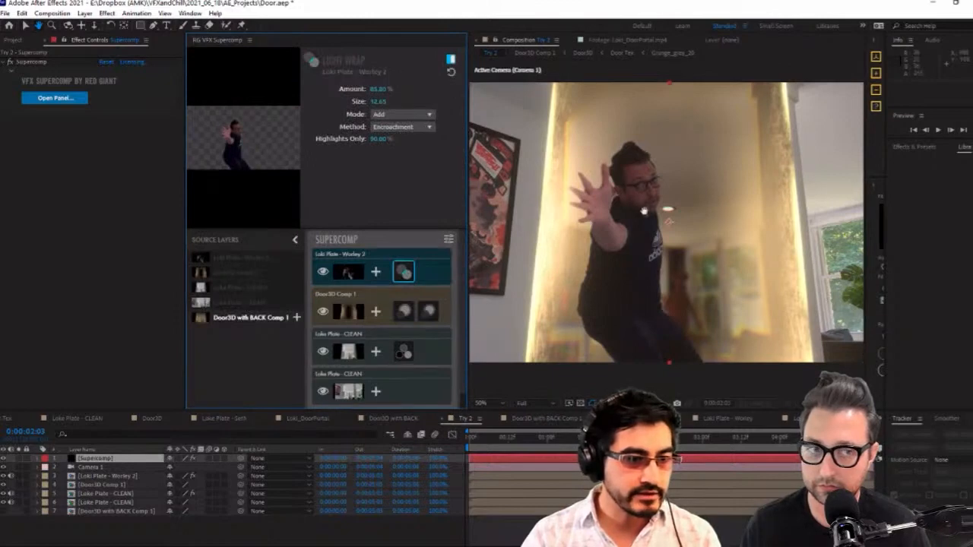
Add a second Light Wrap to the actor layer in Add mode with Amount 40.50% and Highlights Only 91.87%
{"action": "left_click", "coordinate": [374, 273]}
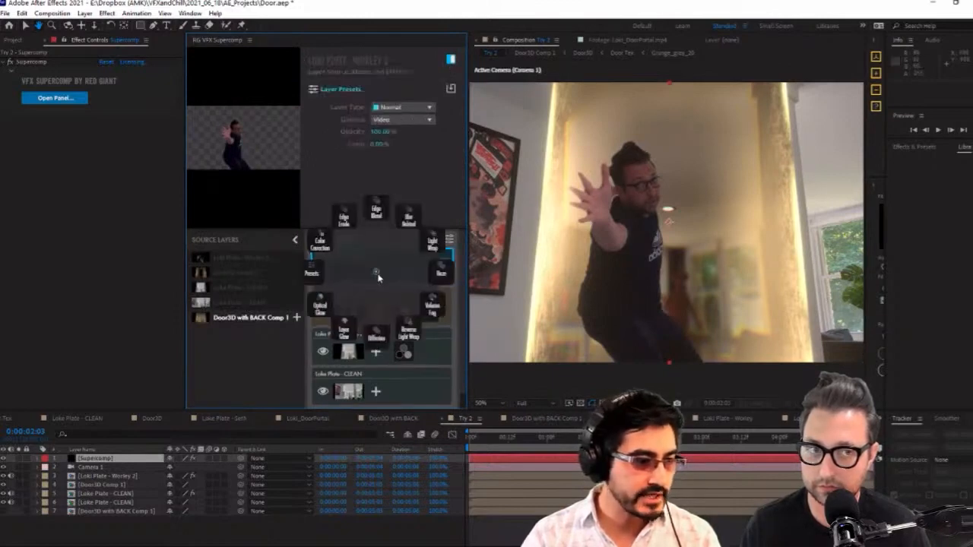
{"action": "left_click", "coordinate": [431, 241]}
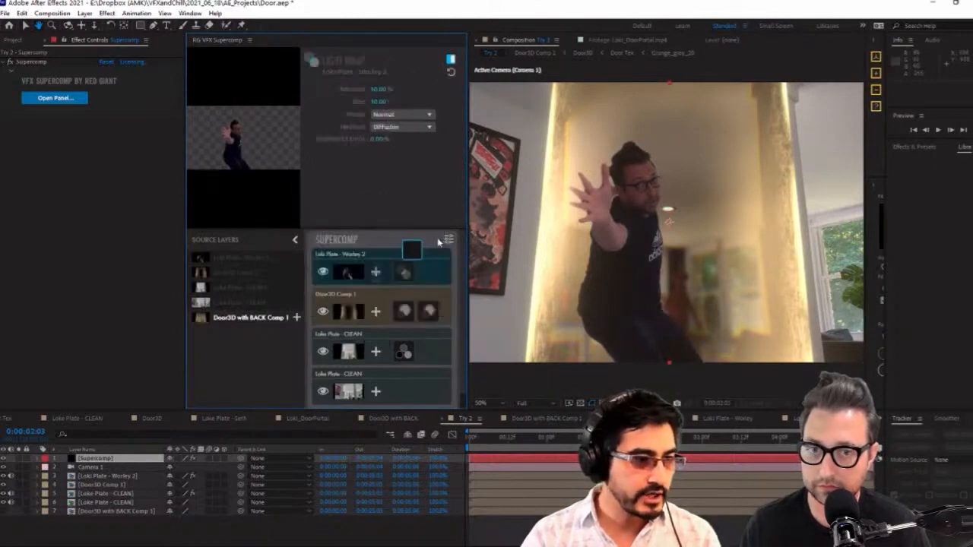
{"action": "left_click", "coordinate": [398, 114]}
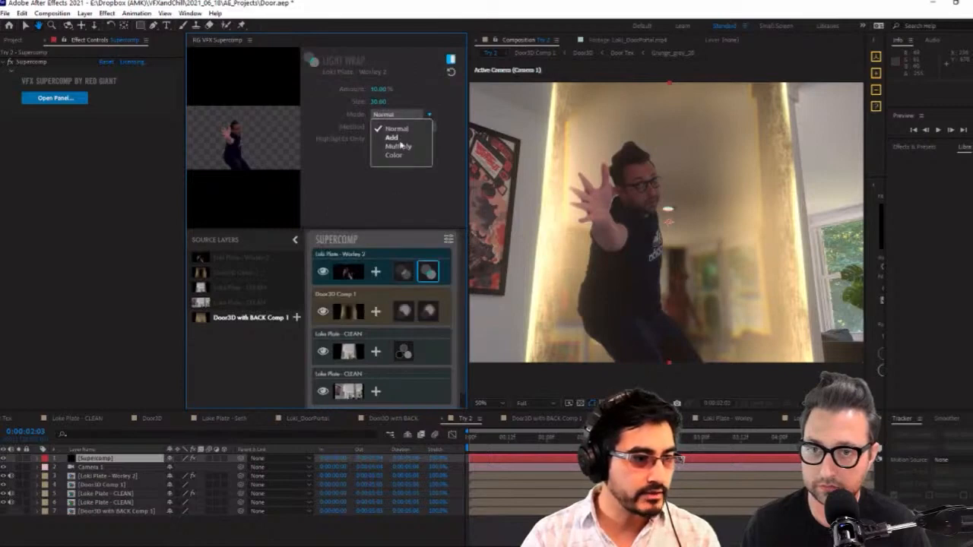
{"action": "left_click", "coordinate": [399, 137]}
{"action": "left_click_drag", "start_coordinate": [378, 89], "coordinate": [399, 93]}
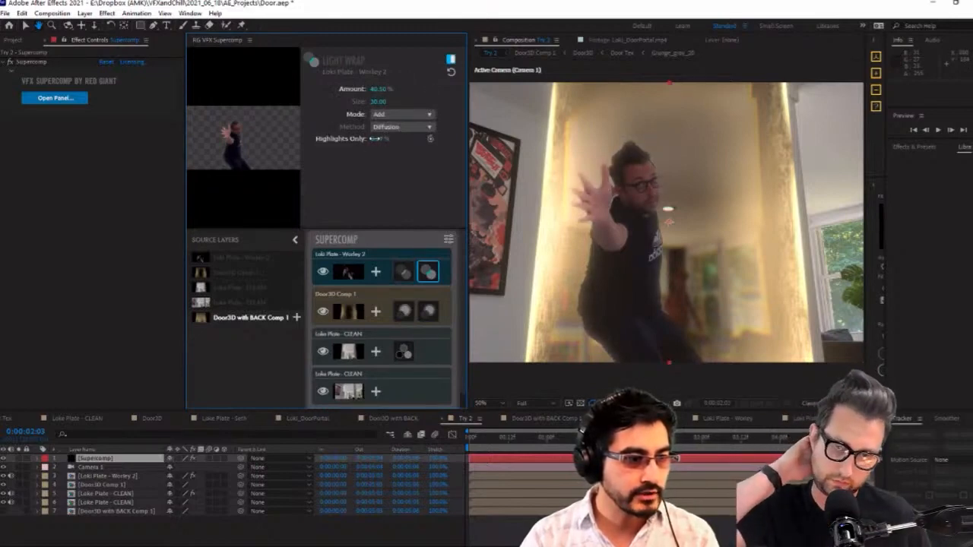
{"action": "left_click_drag", "start_coordinate": [377, 139], "coordinate": [392, 139]}
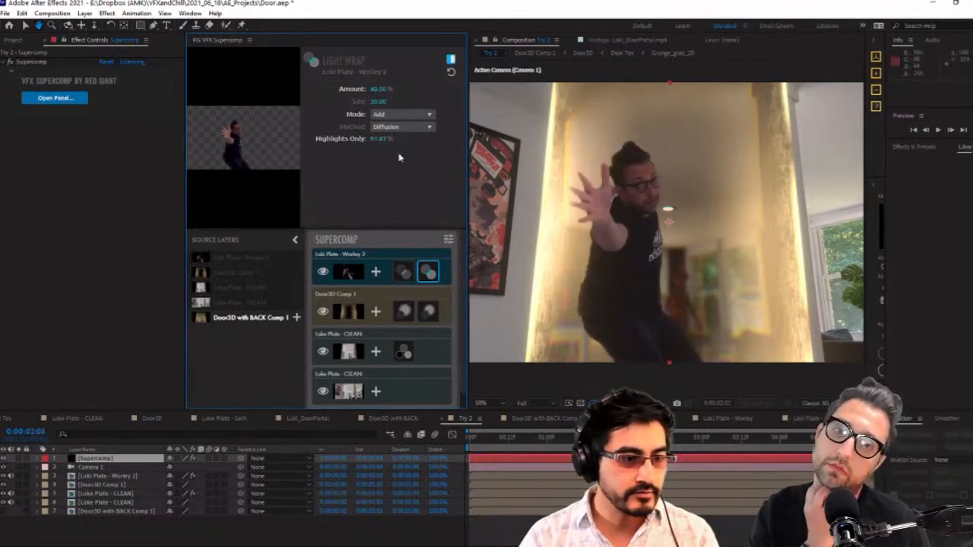
Check the portal composite at earlier frames with the actor layer selected, going back to about 0:00:00:22 and isolating the clean plate
{"action": "left_click", "coordinate": [622, 436]}
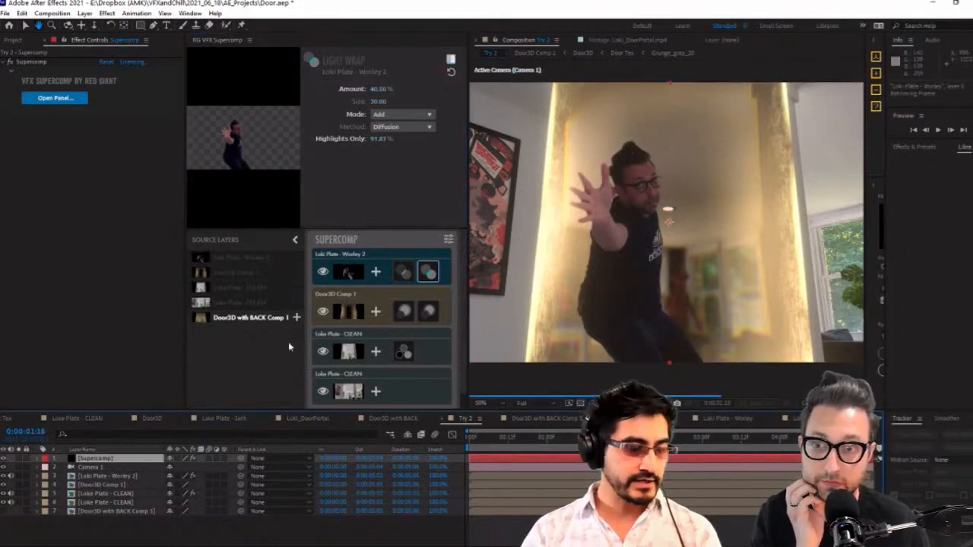
{"action": "left_click", "coordinate": [105, 476]}
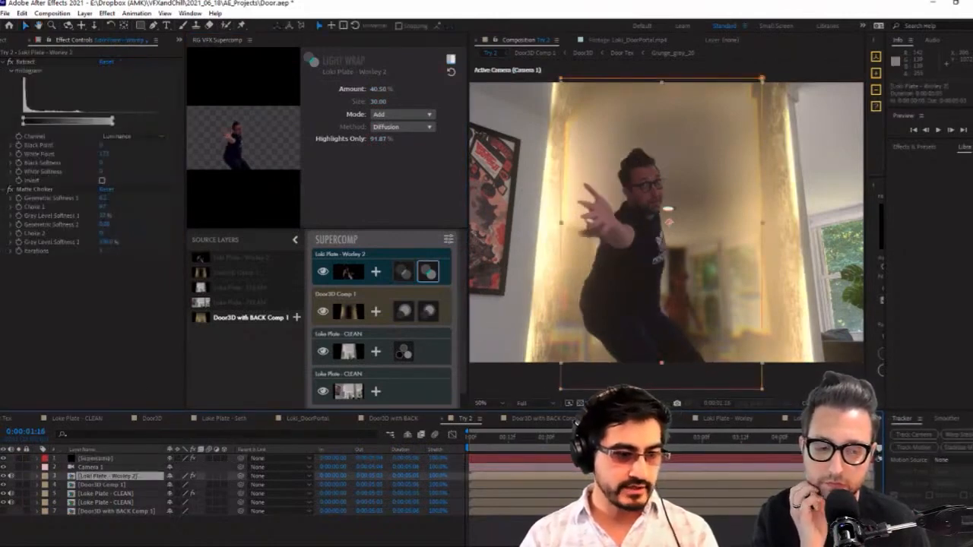
{"action": "left_click", "coordinate": [522, 445]}
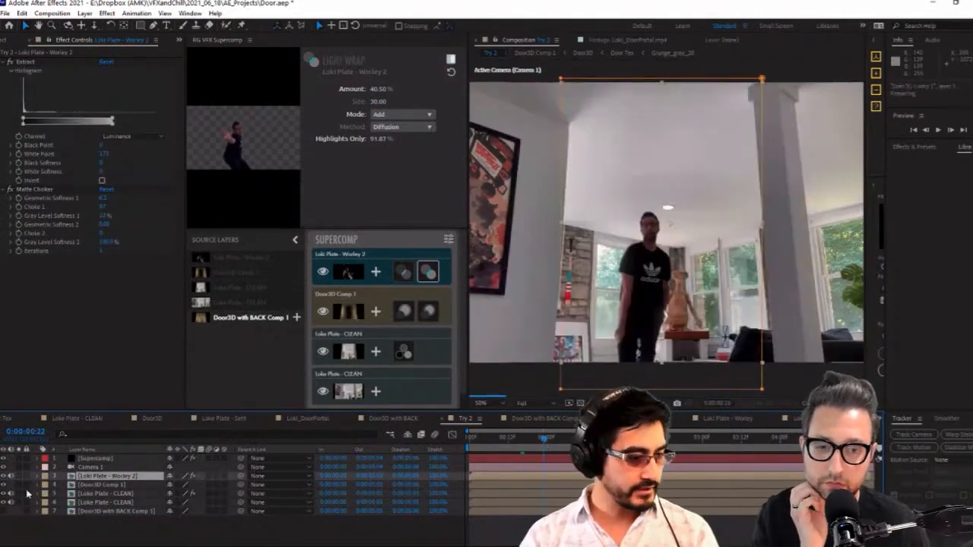
{"action": "left_click", "coordinate": [19, 476]}
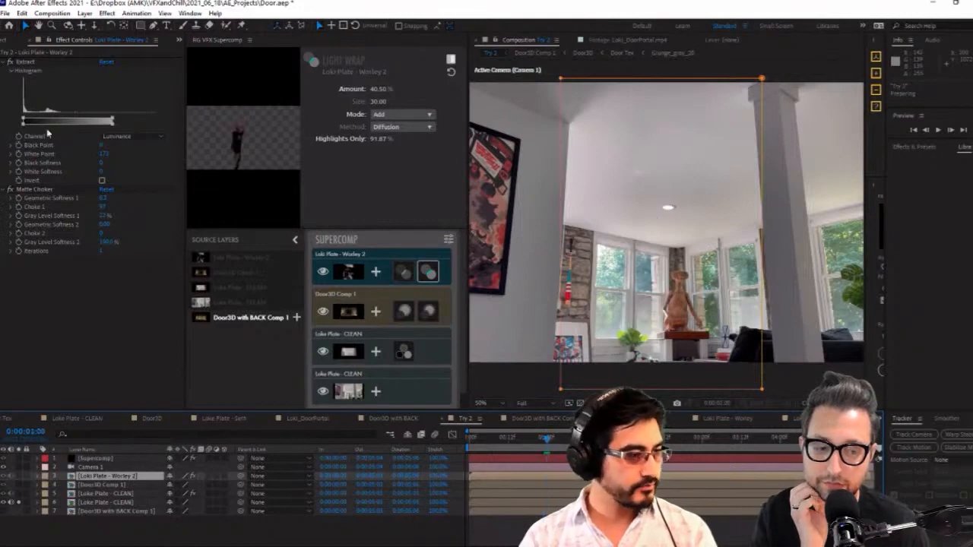
Add the performer's original plate comp from the footage folder as the lowest layer and go to 0:00:01:02, where he is mid-jump
{"action": "left_click", "coordinate": [10, 40]}
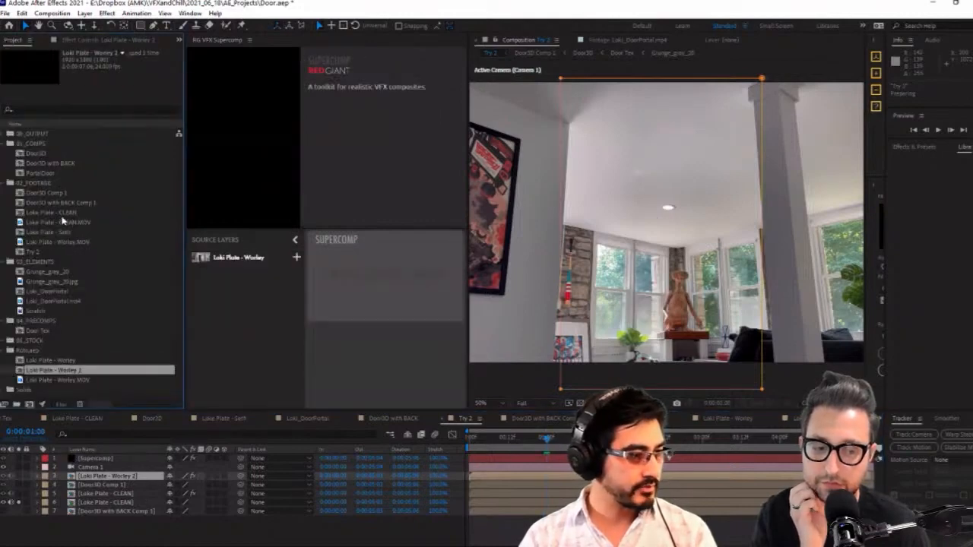
{"action": "left_click_drag", "start_coordinate": [59, 234], "coordinate": [106, 520]}
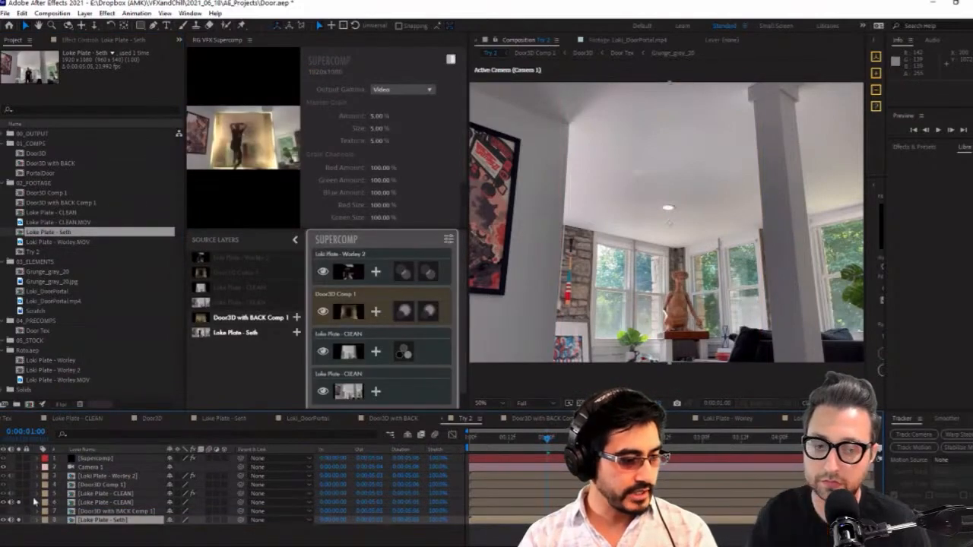
{"action": "left_click_drag", "start_coordinate": [547, 440], "coordinate": [553, 477]}
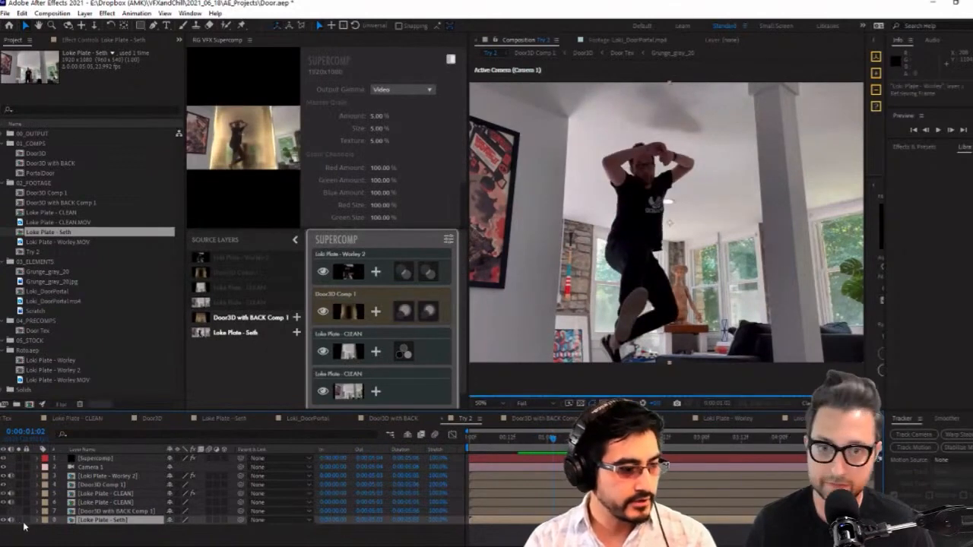
Try raising the Matte Choker's Iterations on the rotoscoped actor layer, and undo the change
{"action": "left_click", "coordinate": [106, 476]}
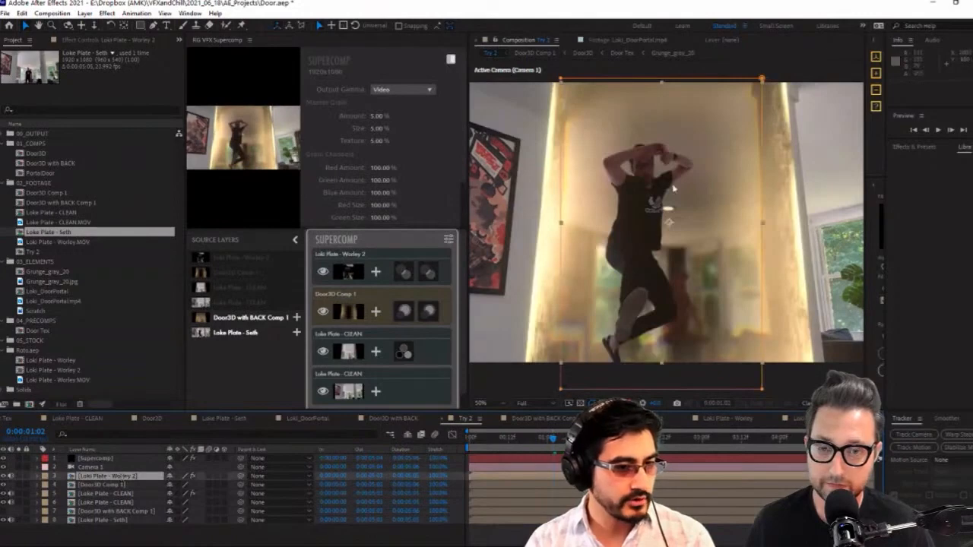
{"action": "left_click", "coordinate": [84, 40]}
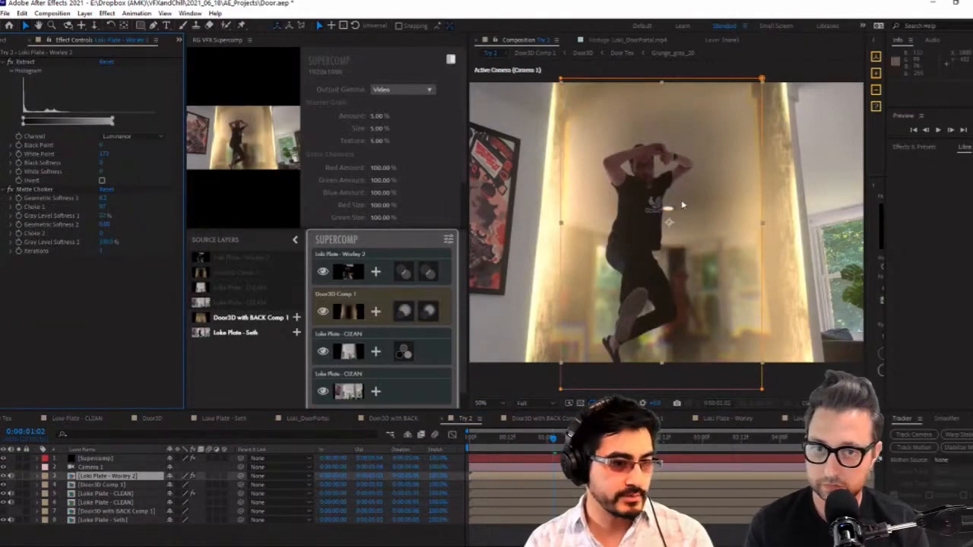
{"action": "left_click", "coordinate": [43, 191]}
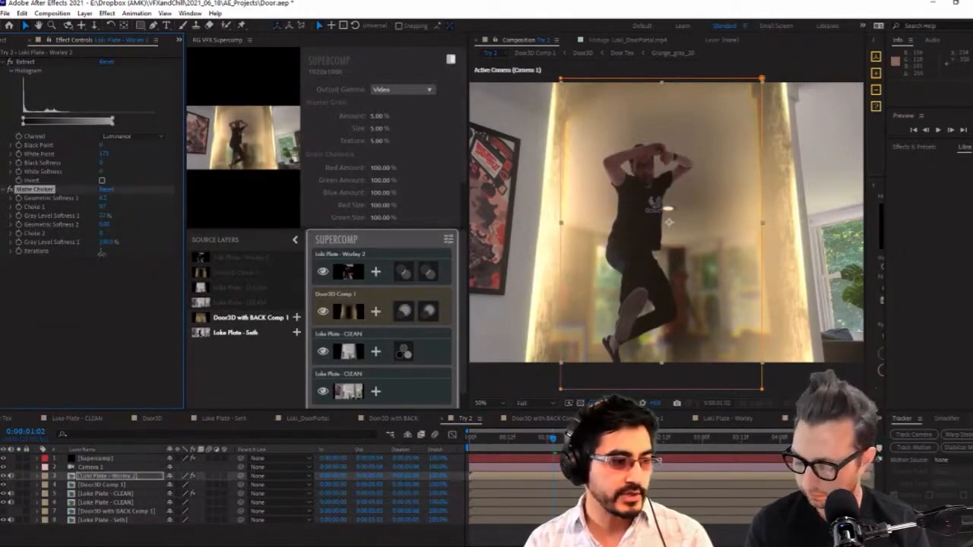
{"action": "left_click_drag", "start_coordinate": [103, 252], "coordinate": [116, 251]}
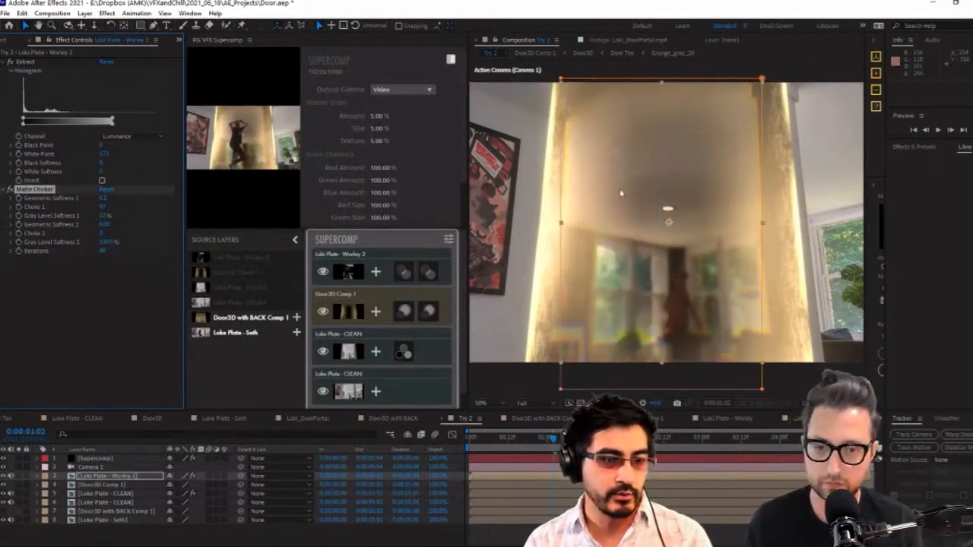
{"action": "key", "text": "ctrl+z"}
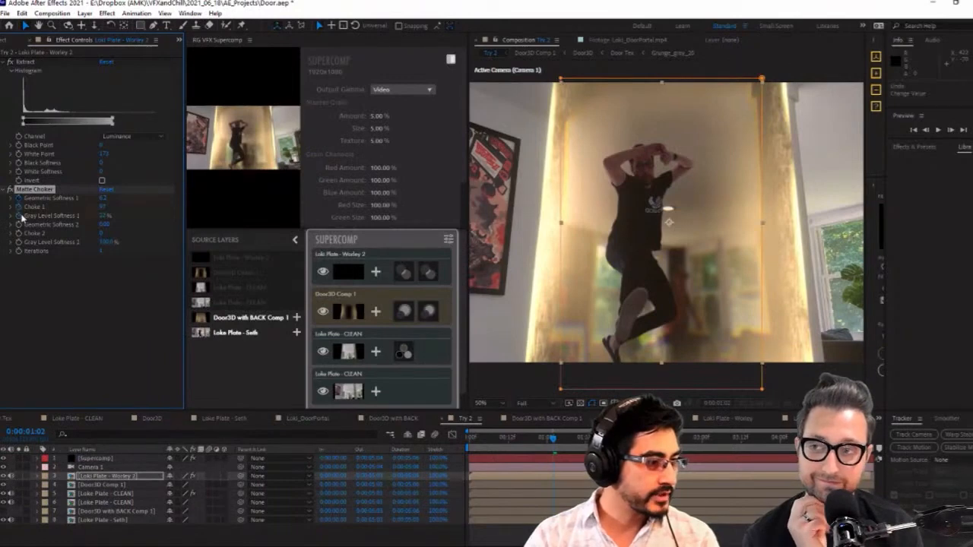
Add a Minimax effect to the rotoscoped actor layer and set its Operation to Minimum
{"action": "right_click", "coordinate": [76, 323]}
{"action": "right_click", "coordinate": [48, 320]}
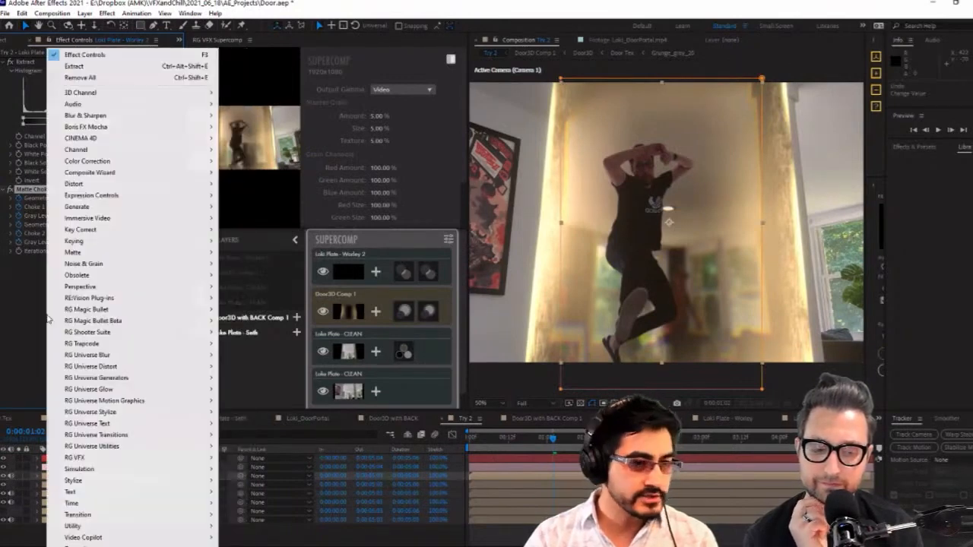
{"action": "mouse_move", "coordinate": [176, 151]}
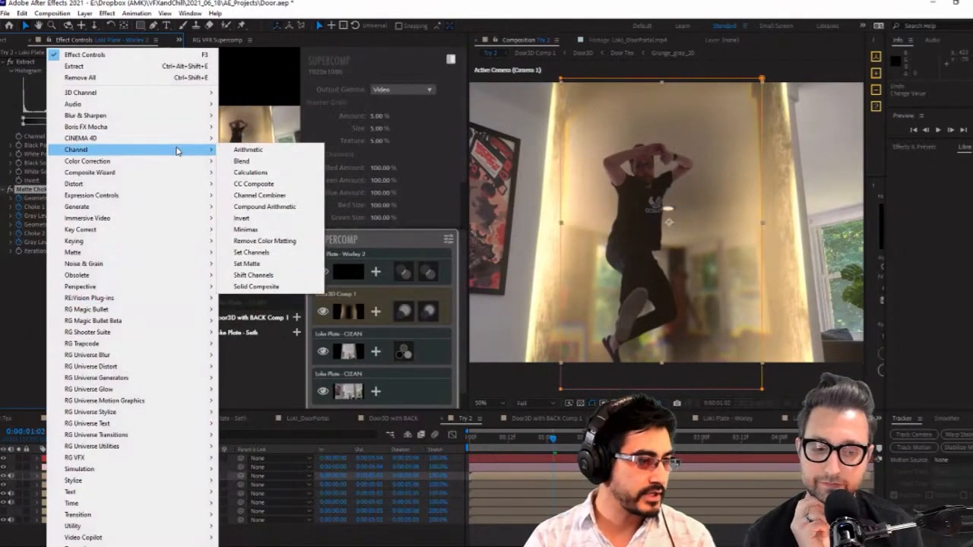
{"action": "left_click", "coordinate": [275, 229]}
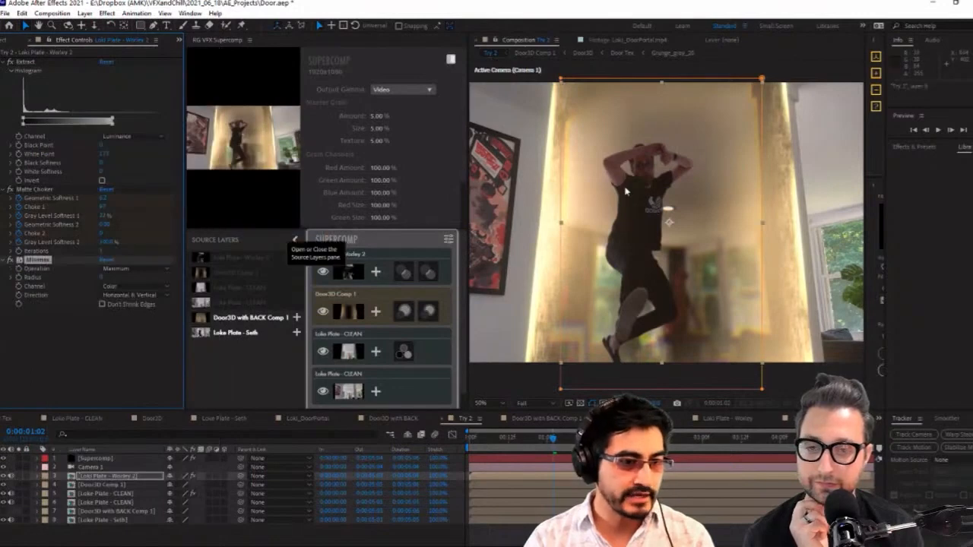
{"action": "left_click", "coordinate": [124, 270]}
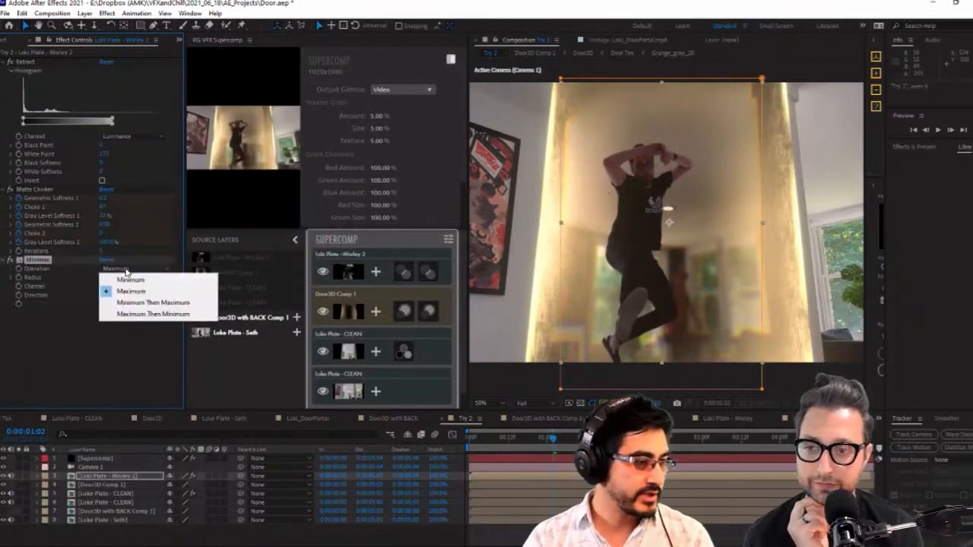
{"action": "left_click", "coordinate": [144, 281]}
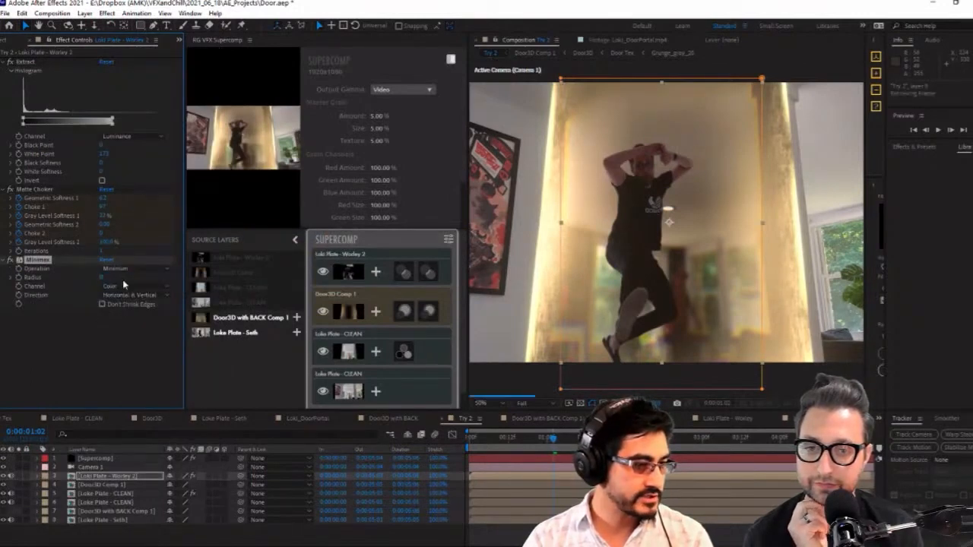
Try Minimax with Channel set to Alpha and Color and a raised Radius to erode the actor
{"action": "left_click", "coordinate": [126, 288]}
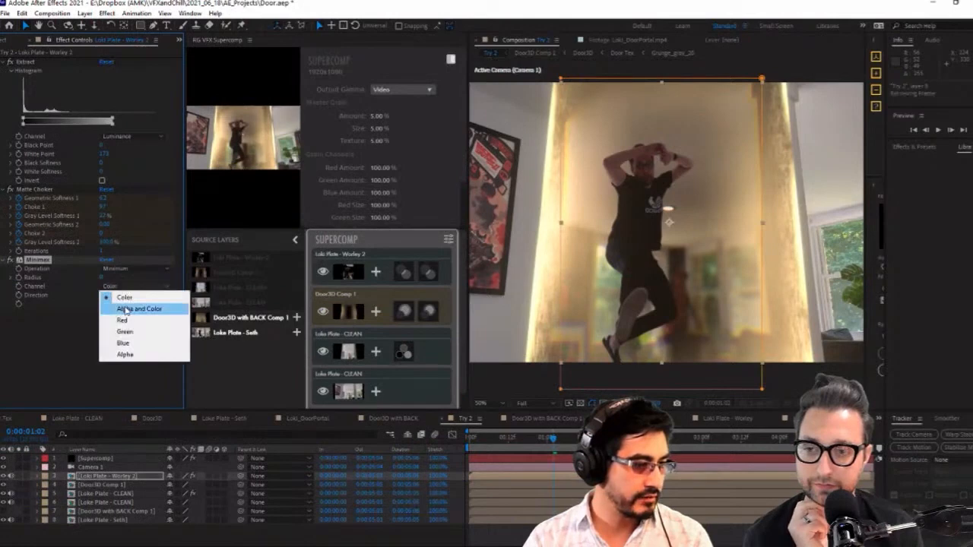
{"action": "left_click", "coordinate": [127, 309]}
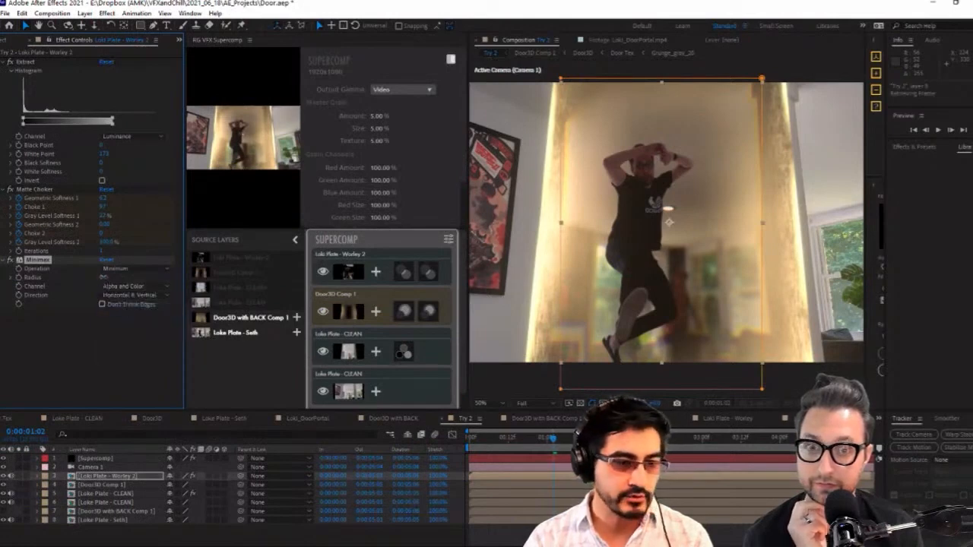
{"action": "left_click_drag", "start_coordinate": [104, 277], "coordinate": [82, 292]}
{"action": "right_click", "coordinate": [123, 274]}
{"action": "left_click", "coordinate": [114, 279]}
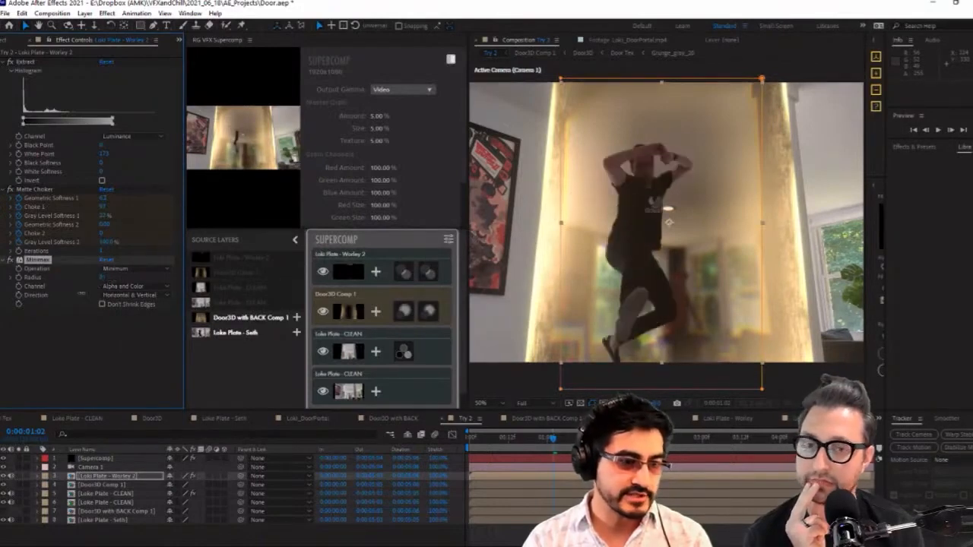
Set the Minimax Channel to Alpha, bring its Radius back to 0, and turn the effect off on the actor layer
{"action": "left_click", "coordinate": [137, 287]}
{"action": "left_click", "coordinate": [125, 354]}
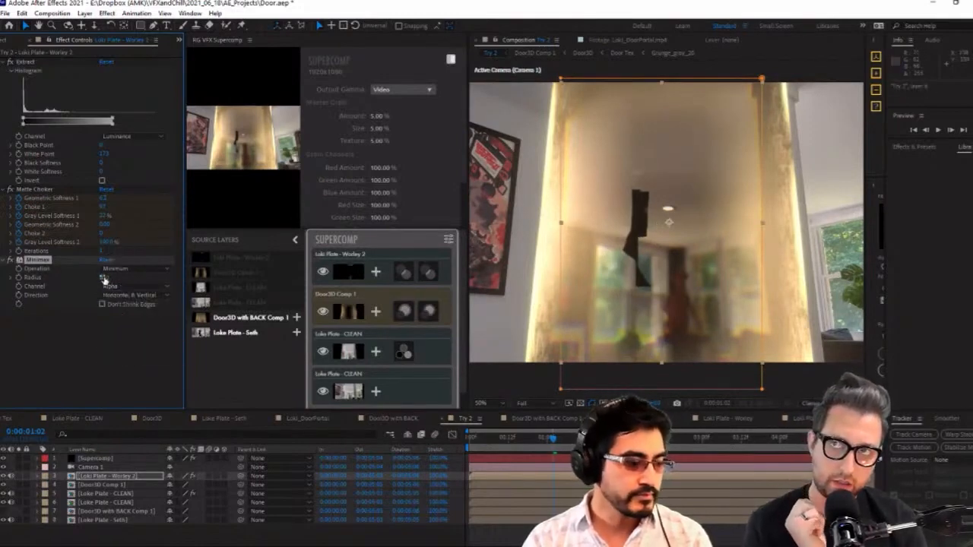
{"action": "left_click_drag", "start_coordinate": [92, 283], "coordinate": [27, 310]}
{"action": "left_click", "coordinate": [95, 484]}
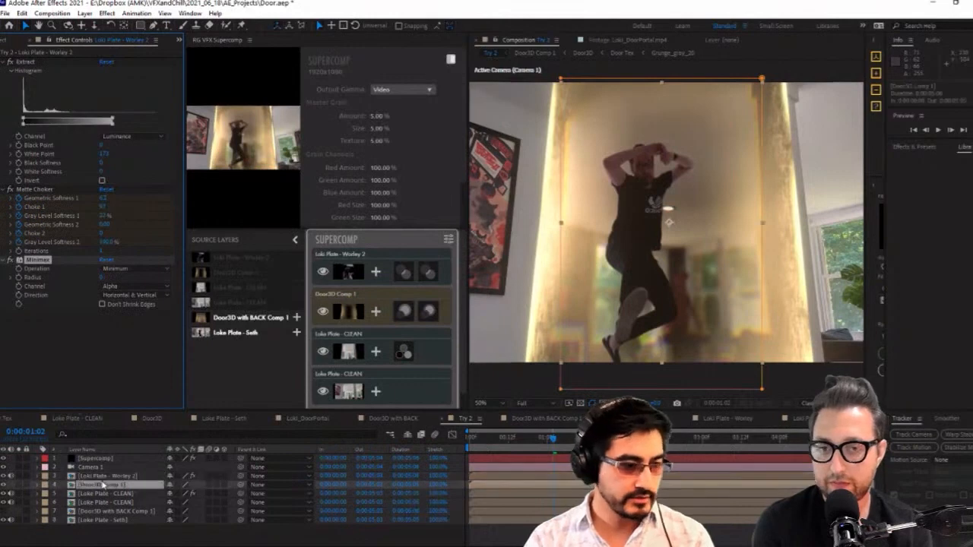
{"action": "left_click", "coordinate": [47, 476]}
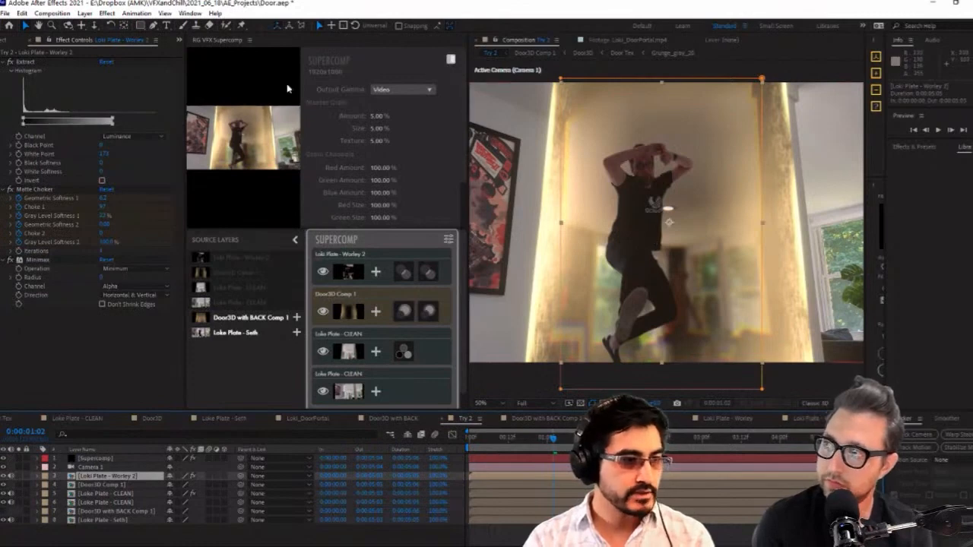
{"action": "left_click", "coordinate": [10, 261]}
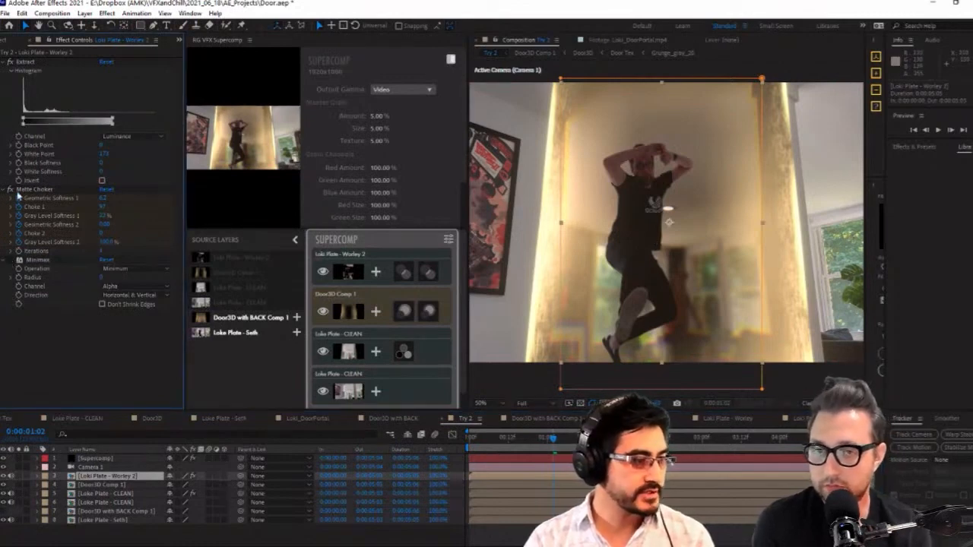
Reveal the actor layer's Matte Choker keyframes, shift them forward in time, and return to 0:00:01:02
{"action": "key", "text": "u"}
{"action": "key", "text": "u"}
{"action": "left_click", "coordinate": [553, 485]}
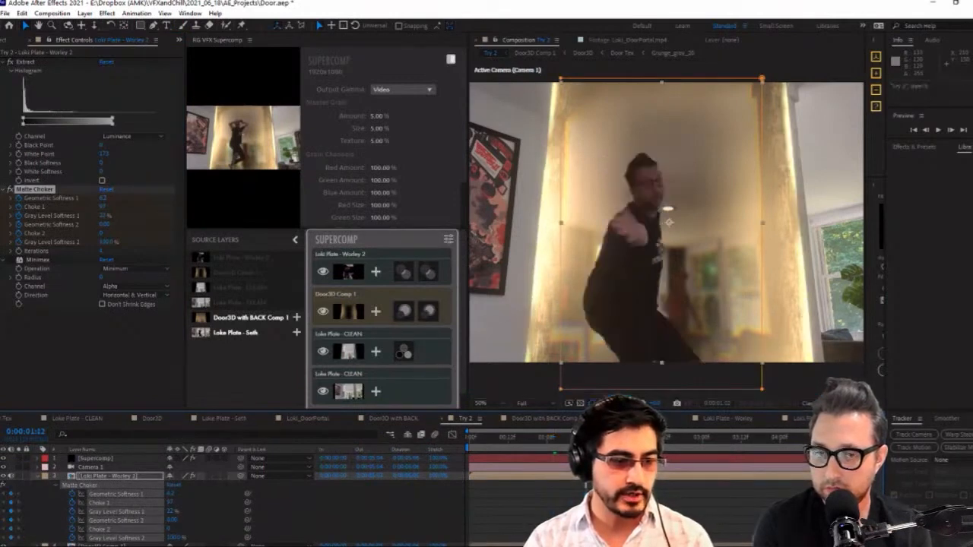
{"action": "left_click", "coordinate": [553, 439]}
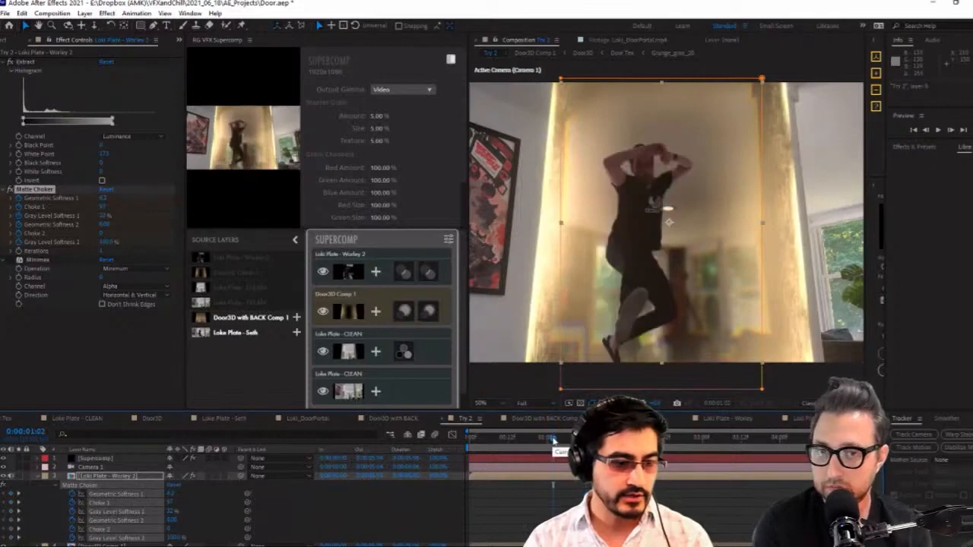
Keyframe the Mask Path of Mask 1 on the actor layer and move that keyframe forward in time from 0:00:01:02
{"action": "left_click", "coordinate": [124, 478]}
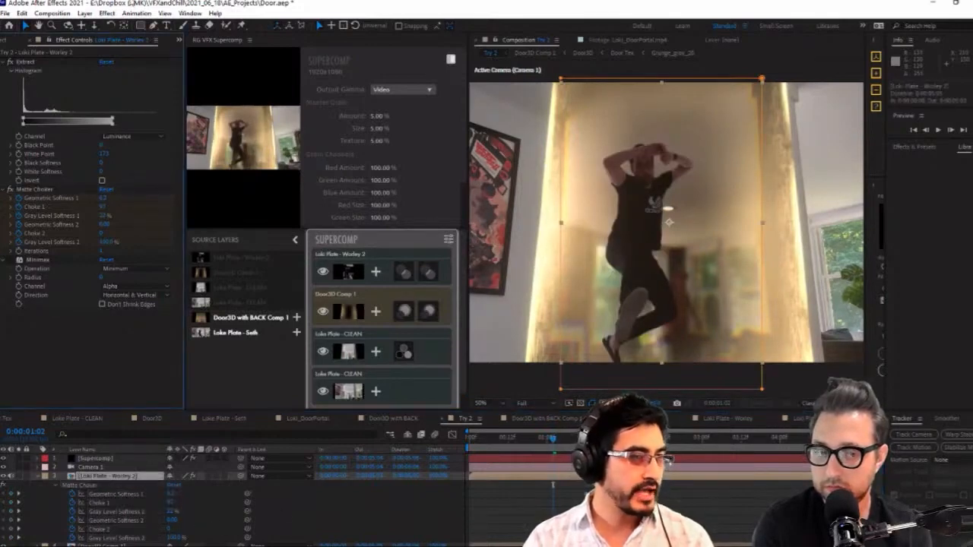
{"action": "left_click", "coordinate": [560, 77]}
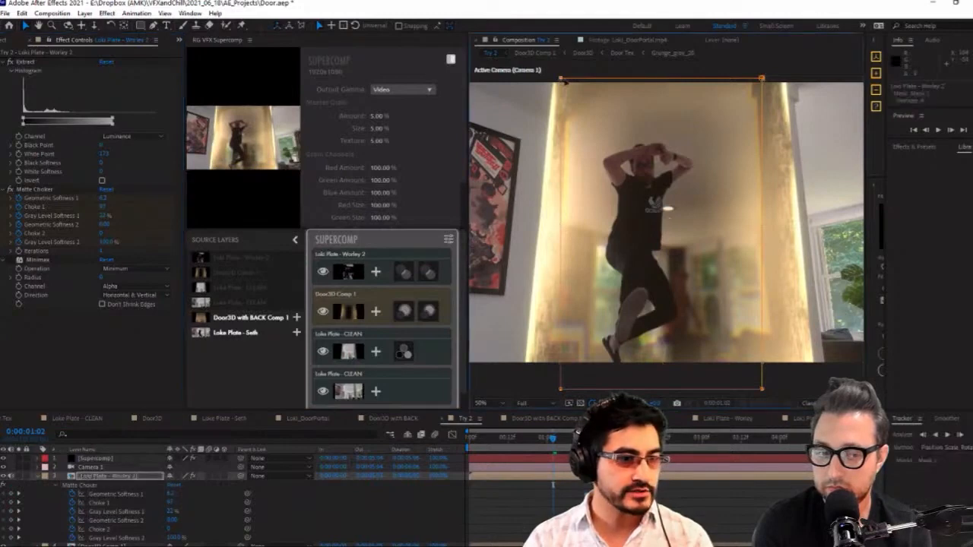
{"action": "key", "text": "f"}
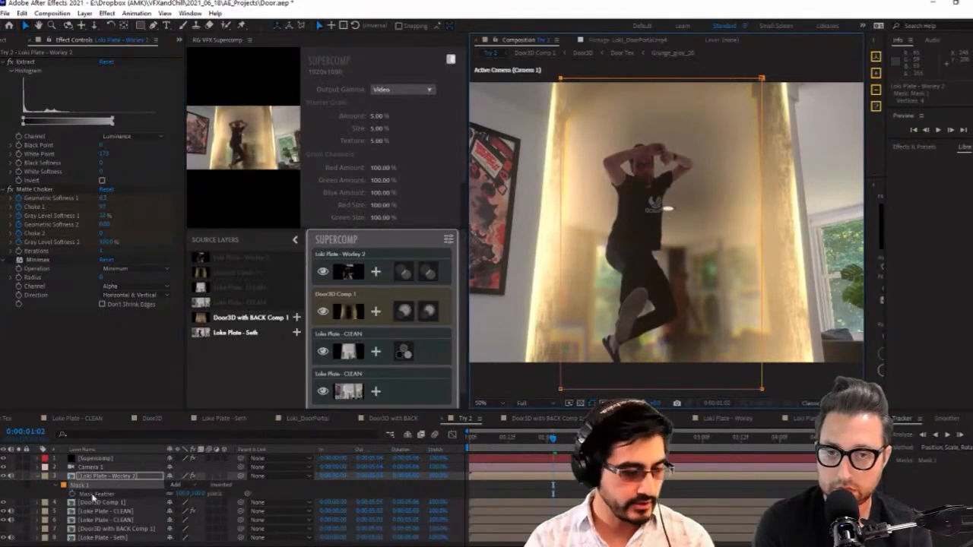
{"action": "key", "text": "m"}
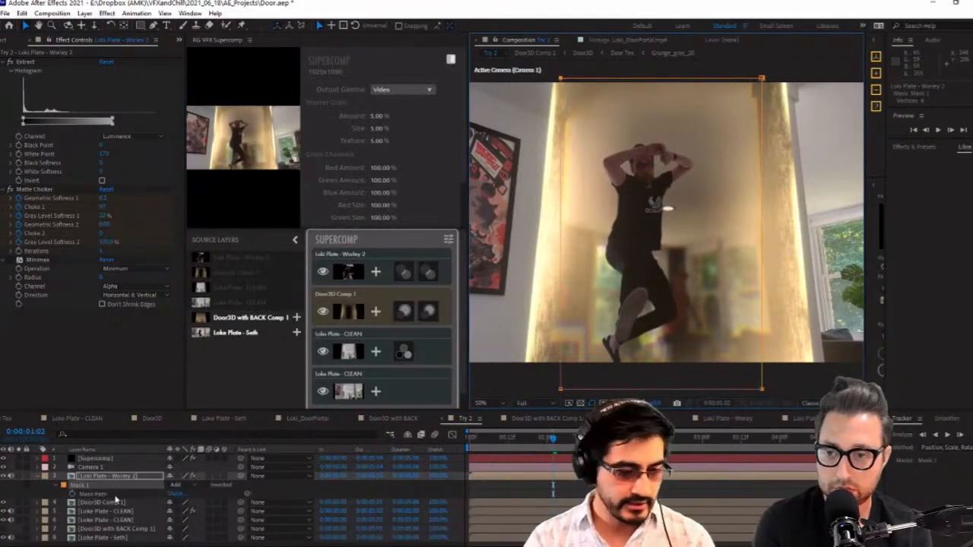
{"action": "left_click", "coordinate": [73, 494]}
{"action": "key", "text": "u"}
{"action": "key", "text": "u"}
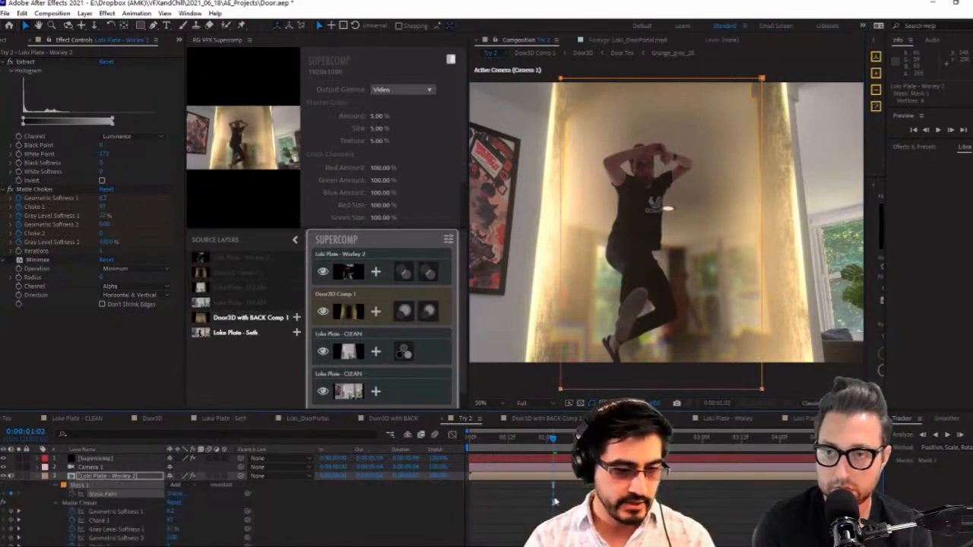
{"action": "left_click_drag", "start_coordinate": [553, 495], "coordinate": [608, 495]}
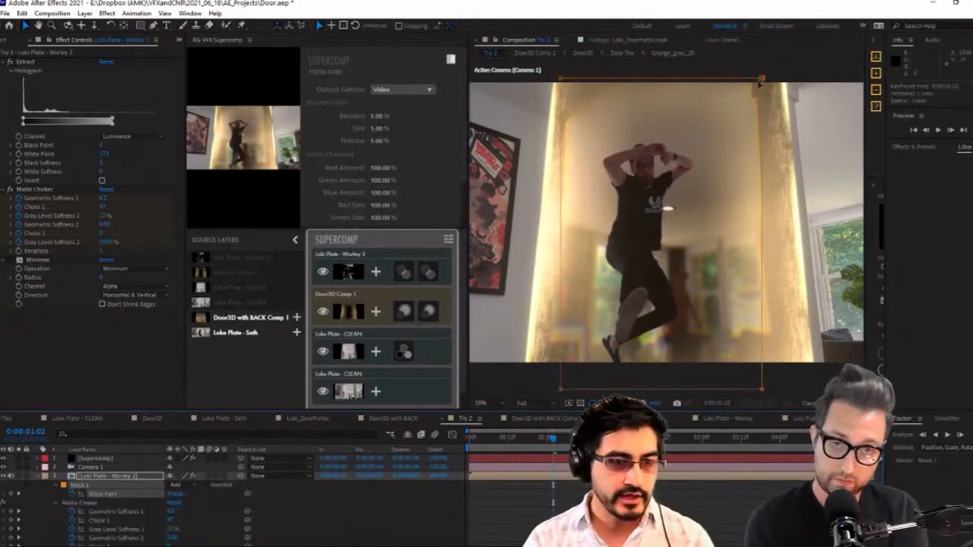
At 0:00:01:02, pull in the corners of Mask 1 to shrink it to a small shape around the actor's legs
{"action": "left_click_drag", "start_coordinate": [762, 80], "coordinate": [611, 236]}
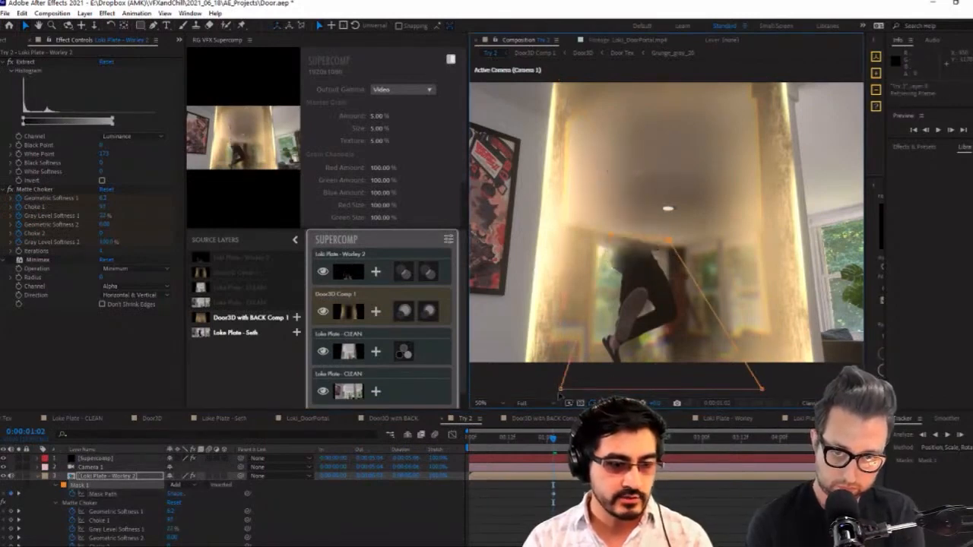
{"action": "left_click_drag", "start_coordinate": [561, 389], "coordinate": [597, 345]}
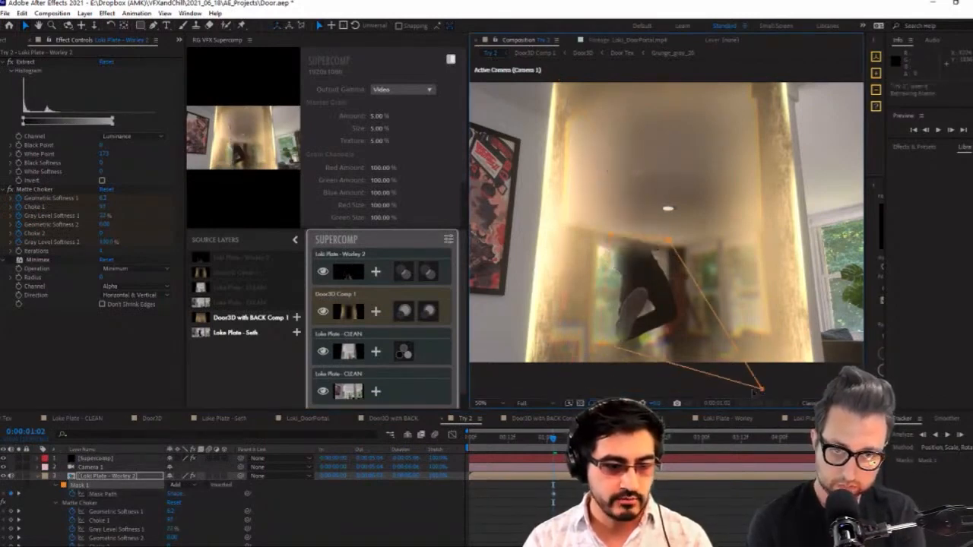
{"action": "left_click_drag", "start_coordinate": [763, 389], "coordinate": [643, 346]}
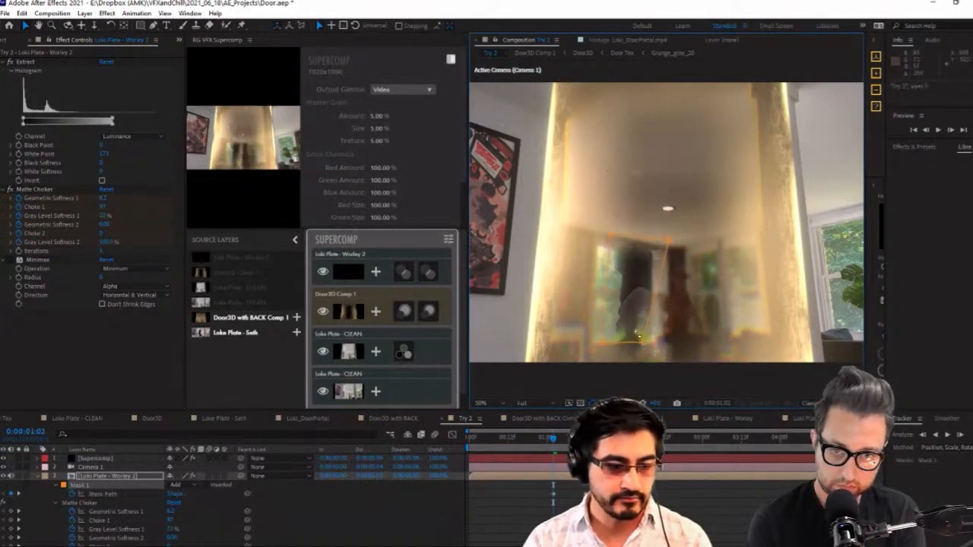
Extend the lower corner of Mask 1 at 0:00:01:02 and move its next Mask Path keyframe earlier to 0:00:01:08
{"action": "left_click_drag", "start_coordinate": [644, 343], "coordinate": [647, 352]}
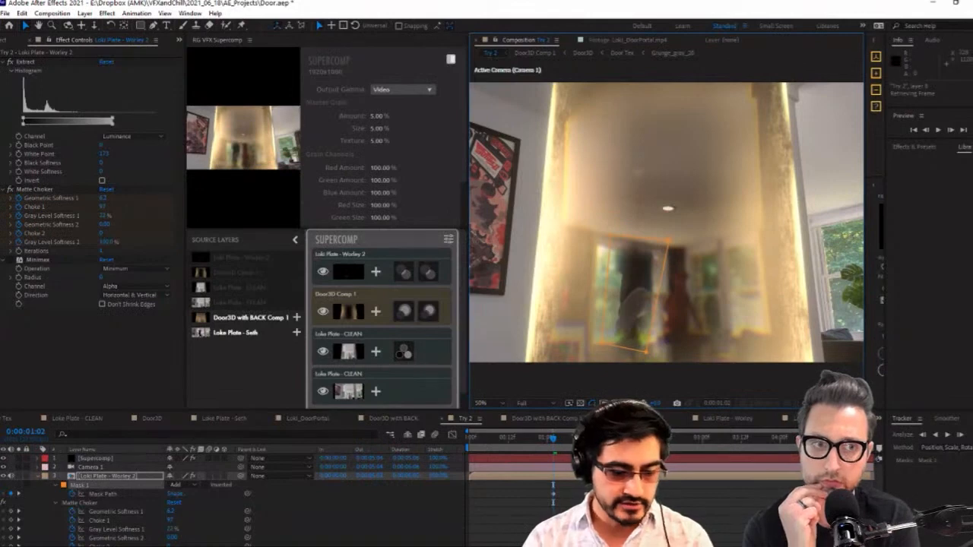
{"action": "left_click", "coordinate": [553, 494]}
{"action": "left_click", "coordinate": [559, 441]}
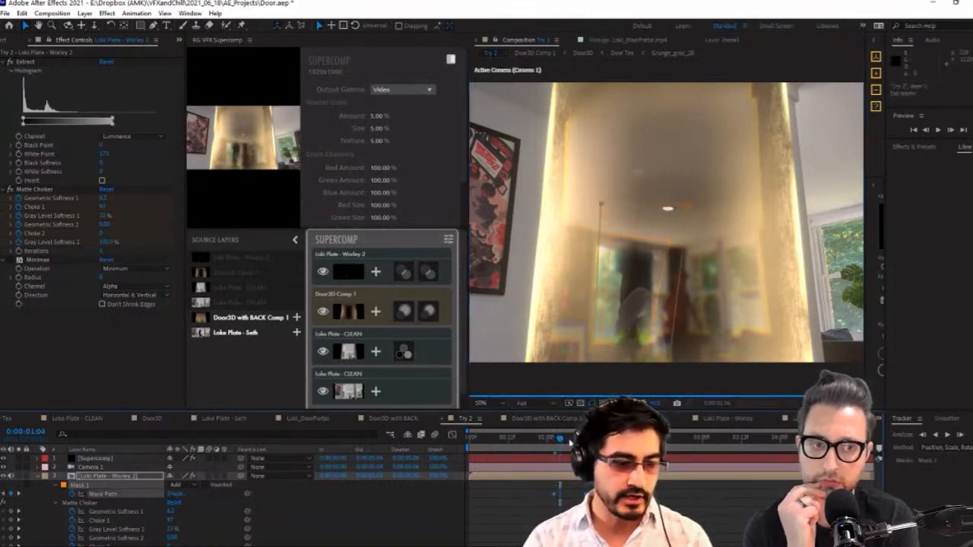
{"action": "left_click", "coordinate": [573, 440]}
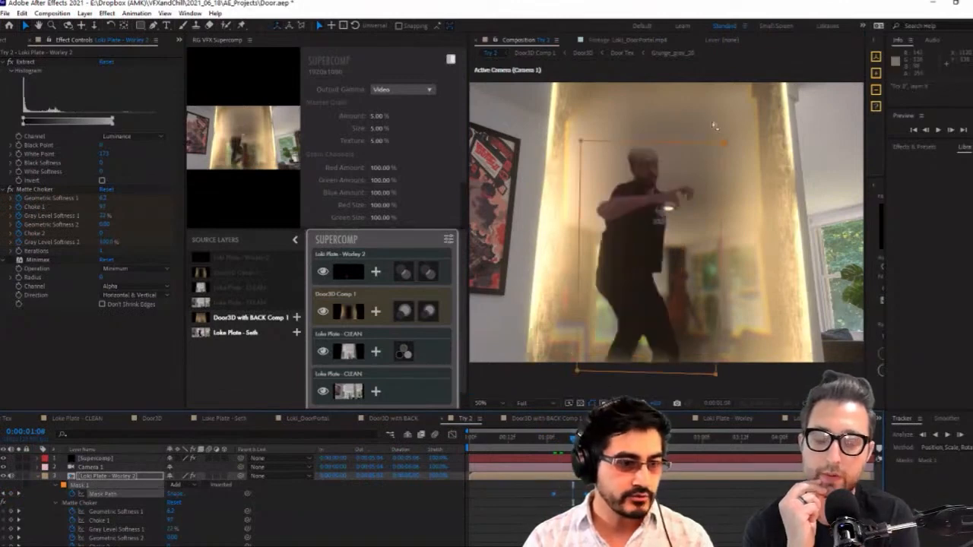
{"action": "left_click", "coordinate": [588, 499]}
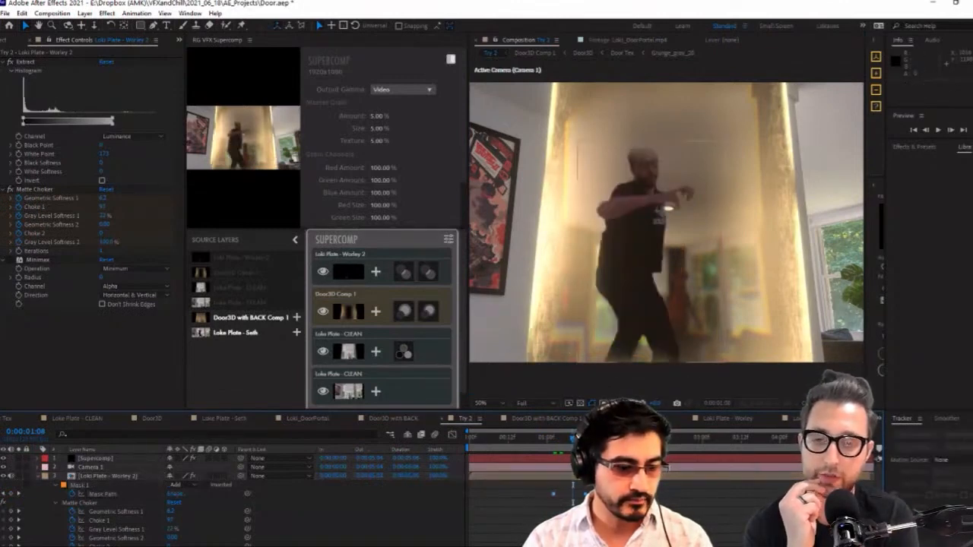
{"action": "left_click", "coordinate": [584, 495]}
{"action": "left_click_drag", "start_coordinate": [585, 496], "coordinate": [573, 495]}
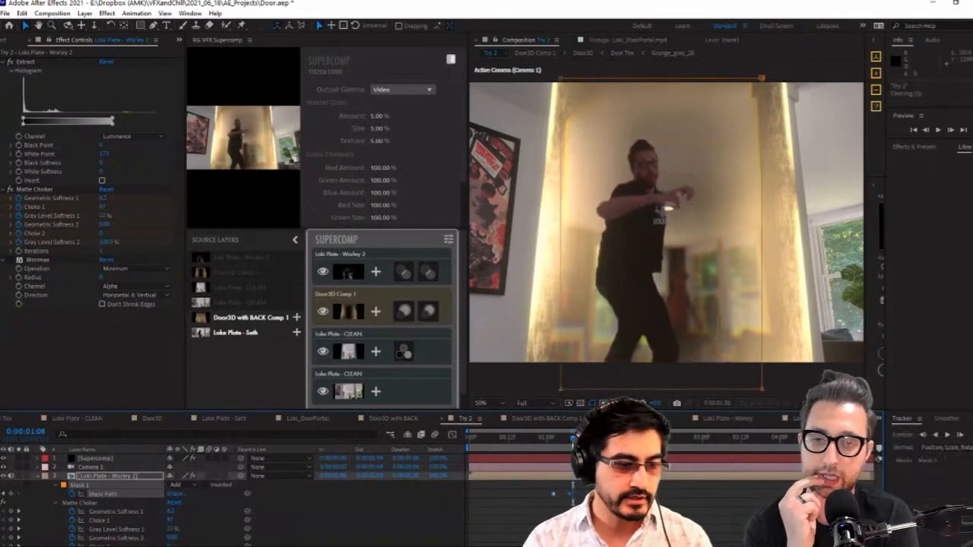
{"action": "key", "text": "space"}
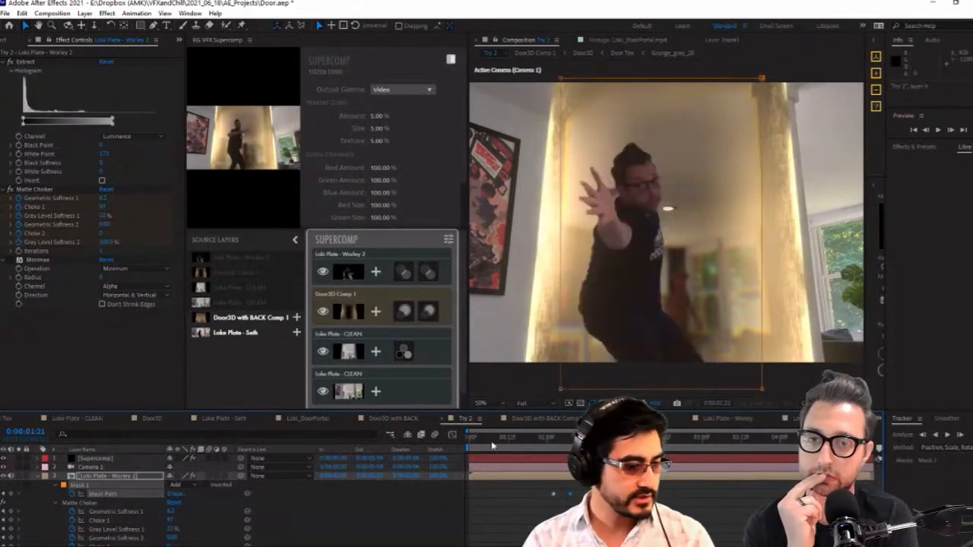
Open the Loki Plate - Worley 2 comp and inspect the actor's matte down to its nested Loki Plate - Worley comp
{"action": "left_click", "coordinate": [810, 419]}
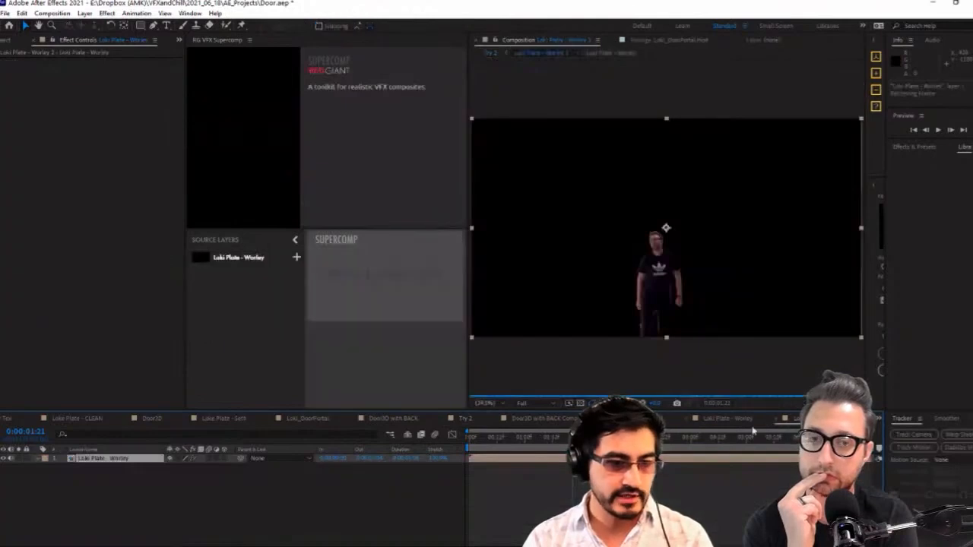
{"action": "left_click", "coordinate": [691, 438]}
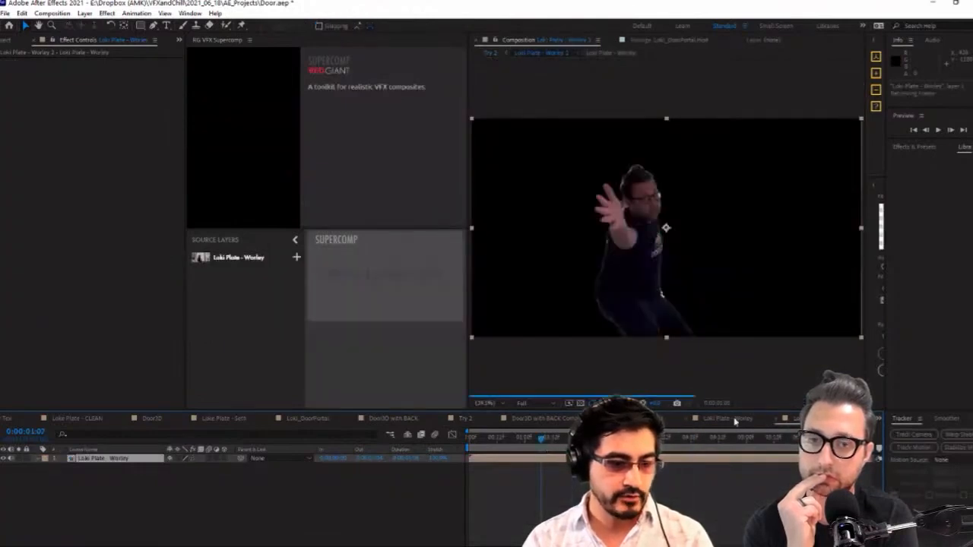
{"action": "double_click", "coordinate": [679, 282]}
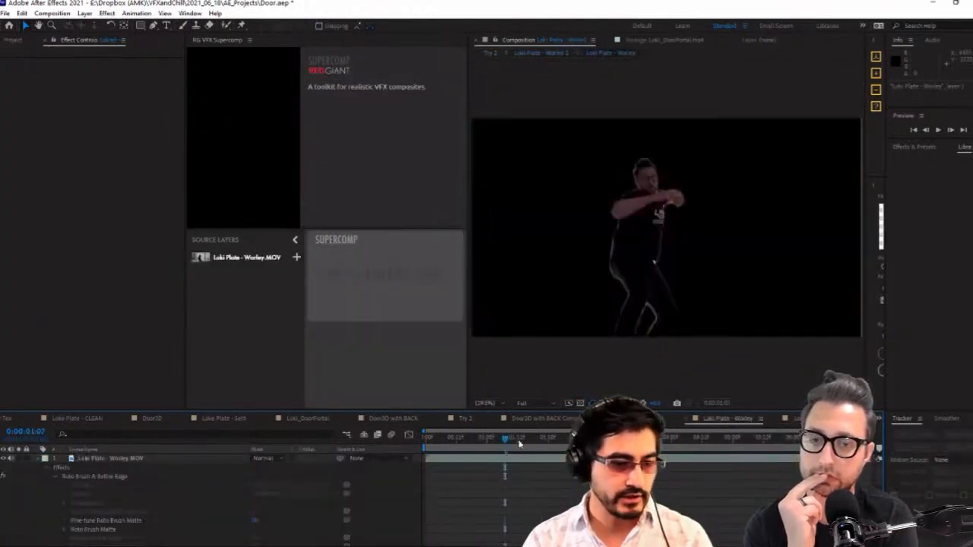
In the Loke Plate - Seth comp, limit the work area to the actor's jump, starting at 0:00:00:15
{"action": "left_click", "coordinate": [229, 419]}
{"action": "left_click_drag", "start_coordinate": [626, 449], "coordinate": [540, 454]}
{"action": "key", "text": "space"}
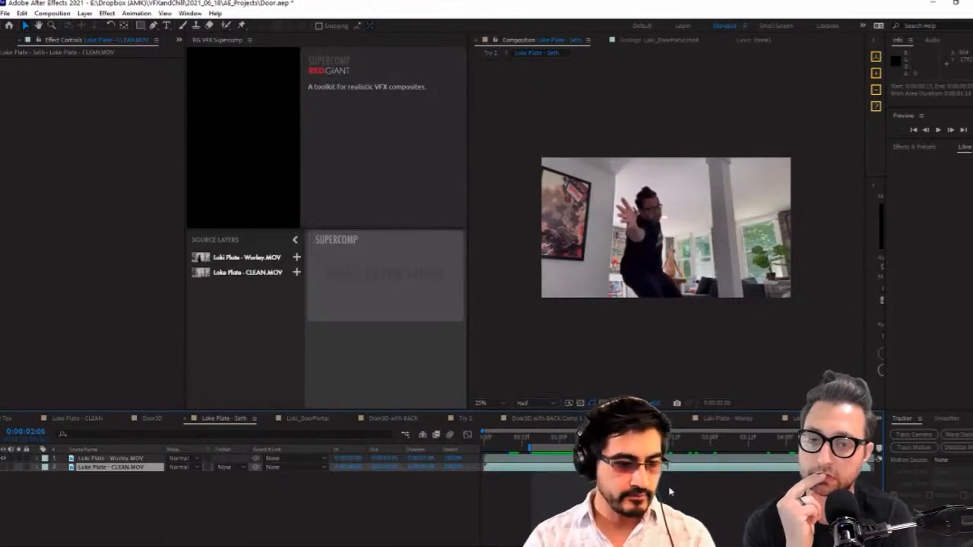
Add the Loke Plate - Seth comp to the render queue and send it to Adobe Media Encoder
{"action": "key", "text": "ctrl+m"}
{"action": "scroll", "coordinate": [385, 494], "scroll_direction": "down", "scroll_amount": 1}
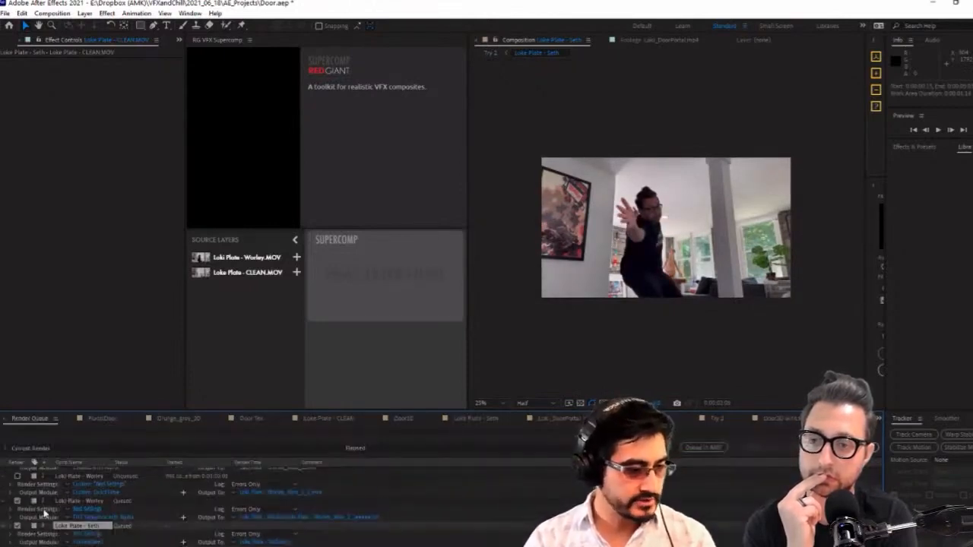
{"action": "left_click", "coordinate": [707, 449]}
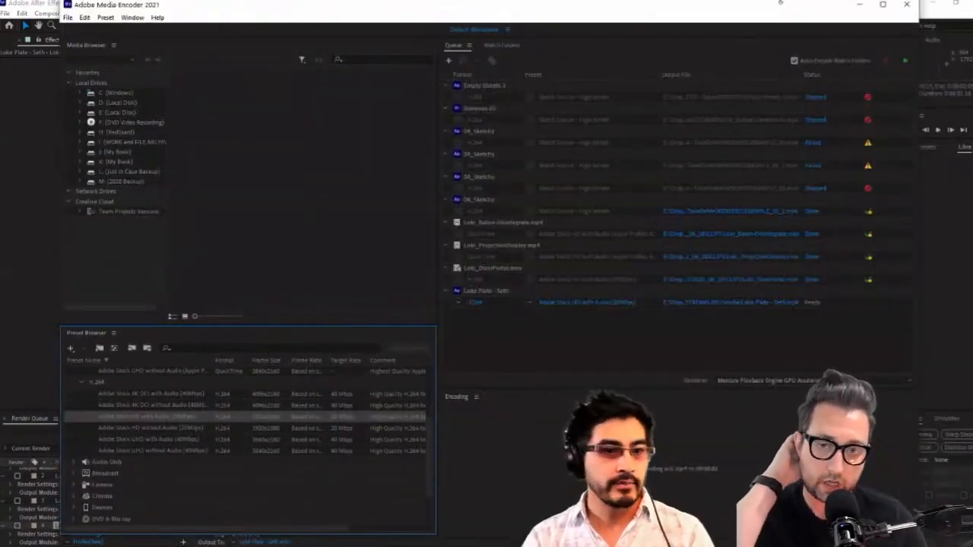
{"action": "left_click", "coordinate": [859, 5]}
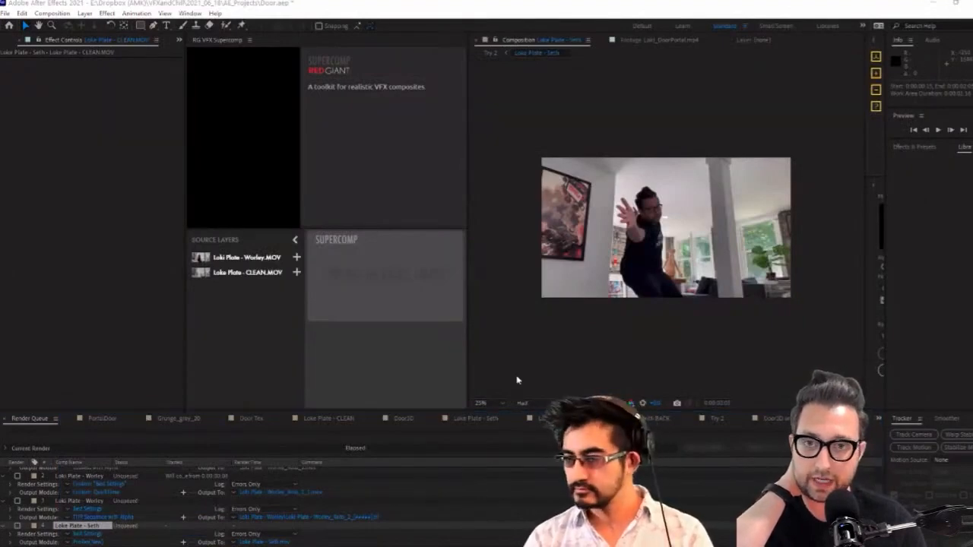
Import the Loki Plate - Worley_Roto_2 TIFF sequence from the Roto/Loki Plate - Worley folder into the 01_COMPS folder
{"action": "left_click", "coordinate": [11, 41]}
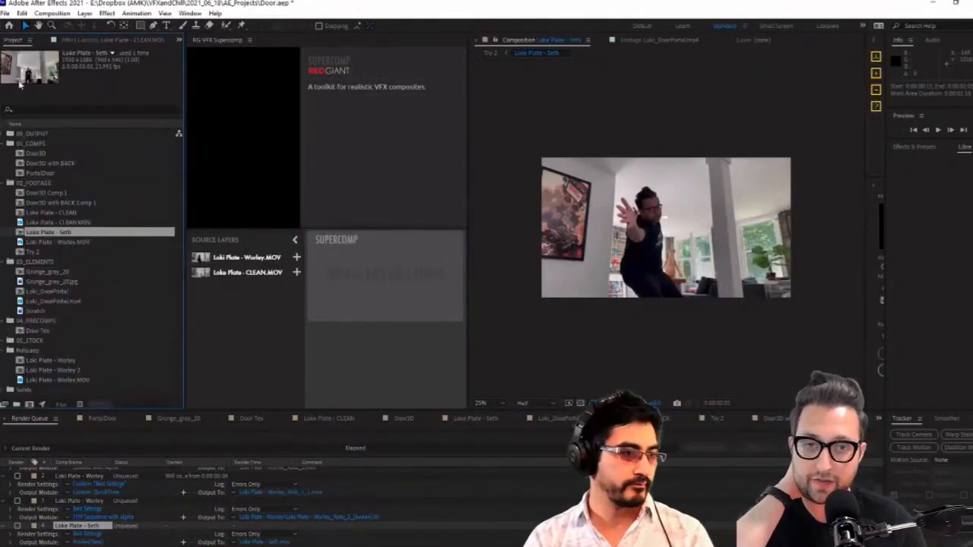
{"action": "left_click", "coordinate": [50, 163]}
{"action": "left_click", "coordinate": [59, 241]}
{"action": "left_click", "coordinate": [45, 145]}
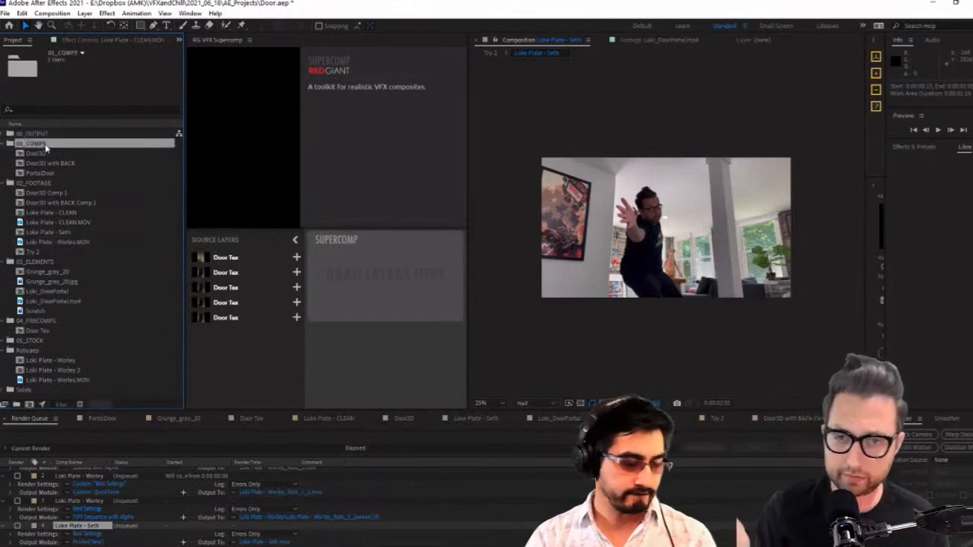
{"action": "left_click", "coordinate": [293, 259]}
{"action": "key", "text": "ctrl+i"}
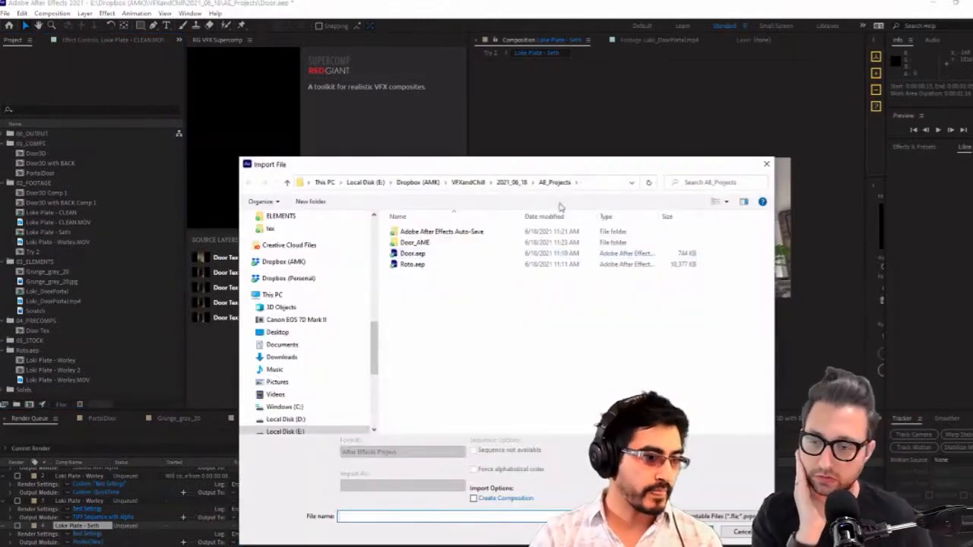
{"action": "left_click", "coordinate": [513, 183]}
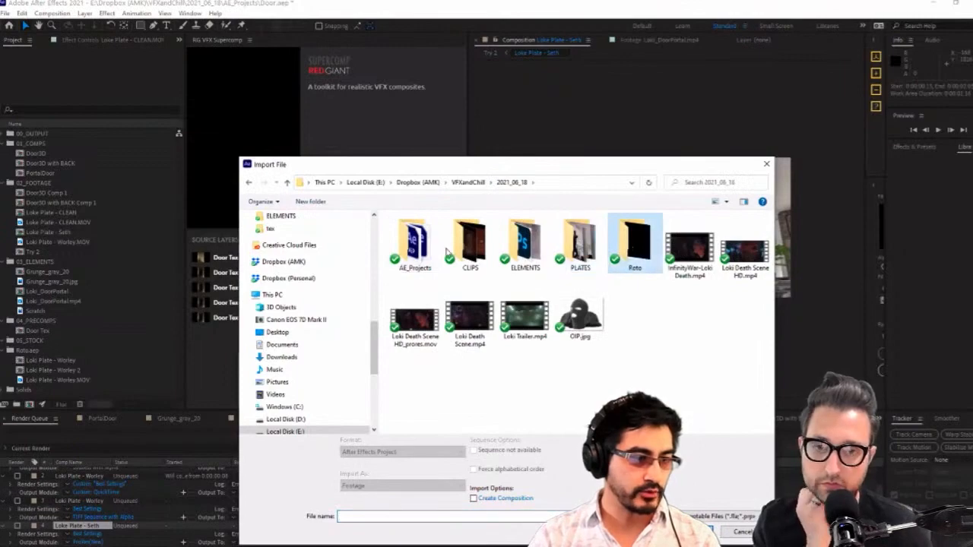
{"action": "double_click", "coordinate": [630, 244]}
{"action": "double_click", "coordinate": [416, 245]}
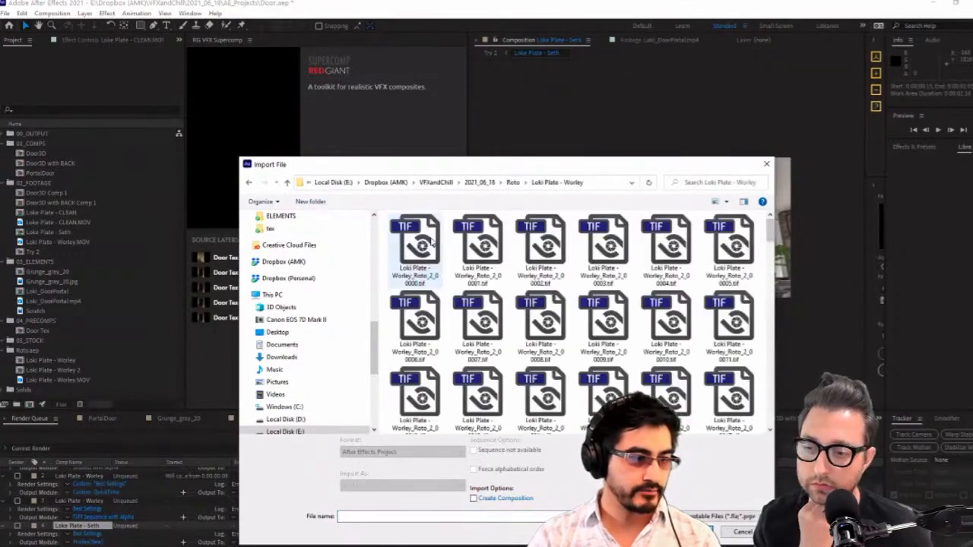
{"action": "left_click", "coordinate": [426, 247]}
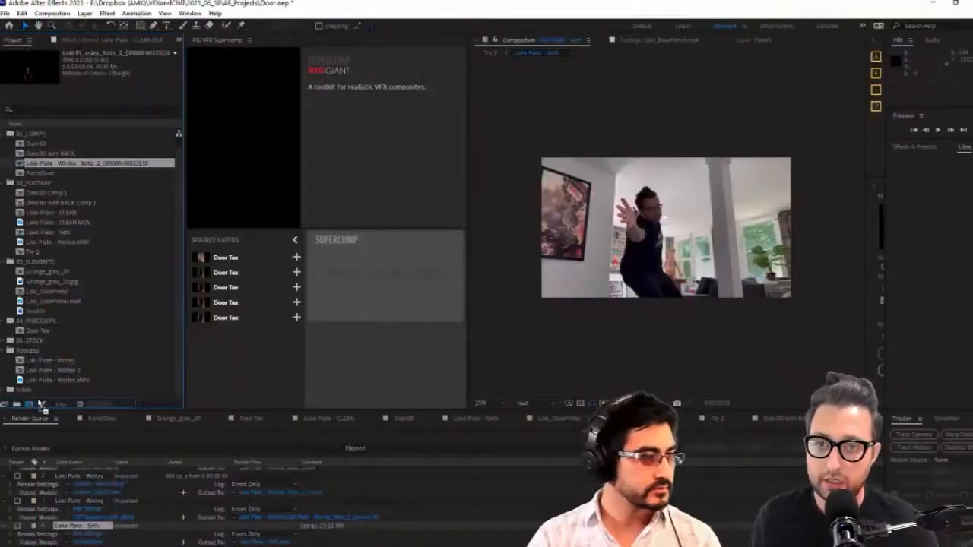
Interpret the imported Loki Plate - Worley_Roto_2 TIFF sequence at 23.976 frames per second
{"action": "left_click_drag", "start_coordinate": [88, 163], "coordinate": [97, 174]}
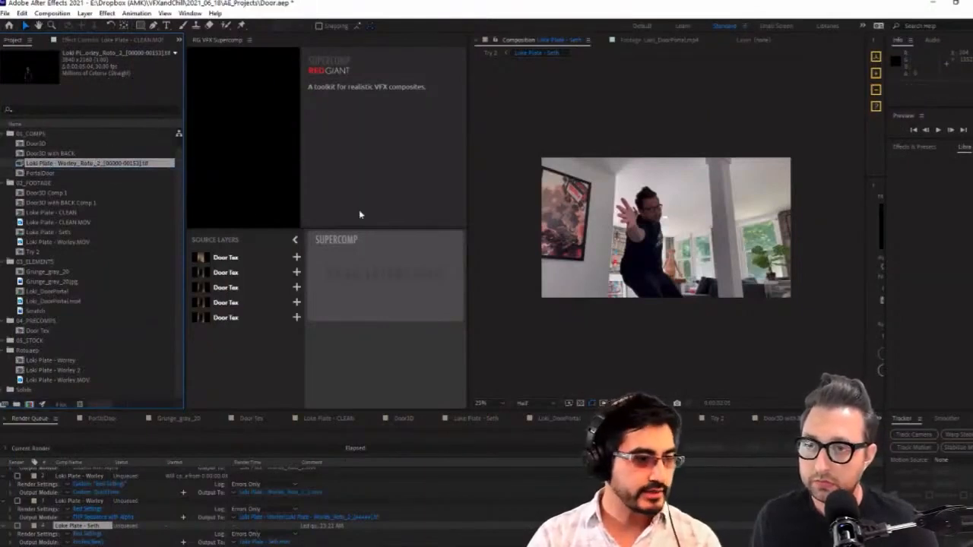
{"action": "right_click", "coordinate": [110, 153]}
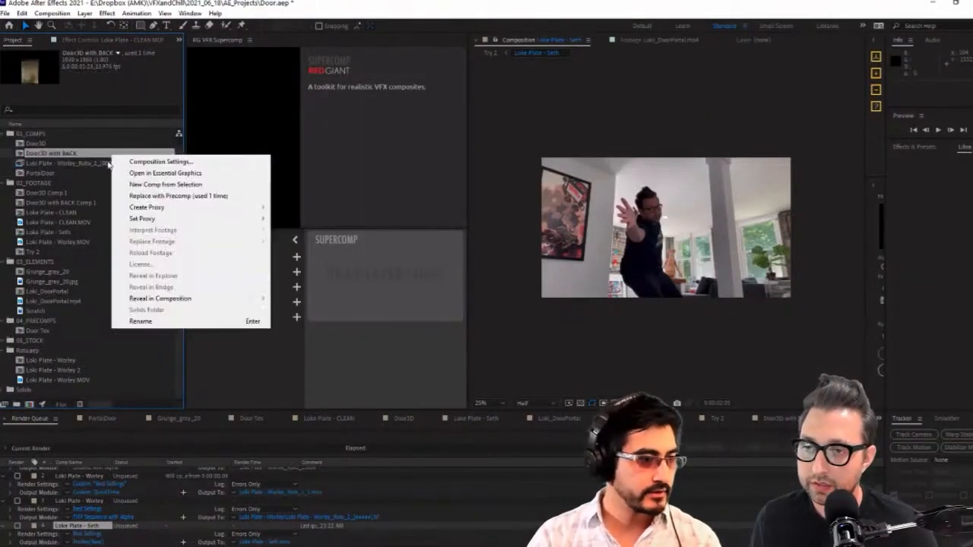
{"action": "right_click", "coordinate": [86, 161]}
{"action": "mouse_move", "coordinate": [228, 236]}
{"action": "left_click", "coordinate": [272, 236]}
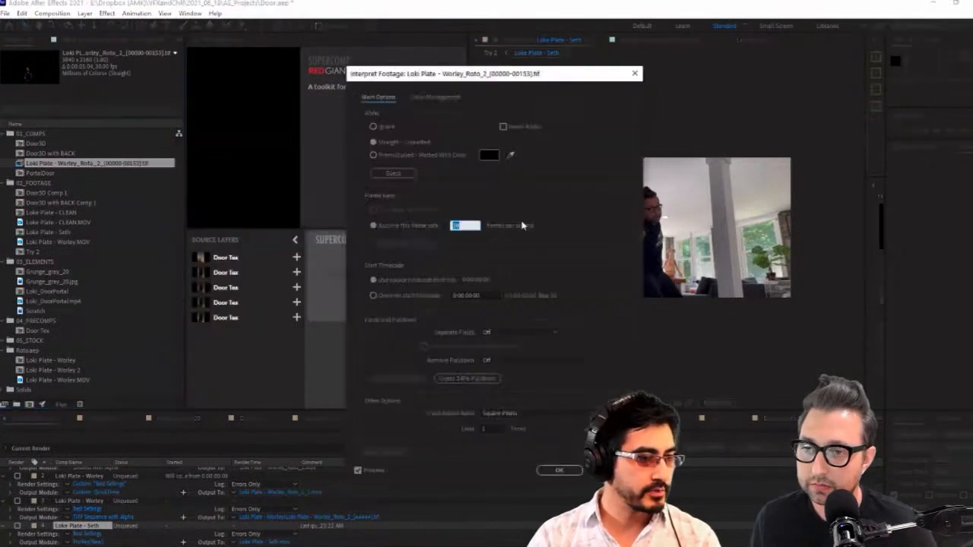
{"action": "type", "text": "2"}
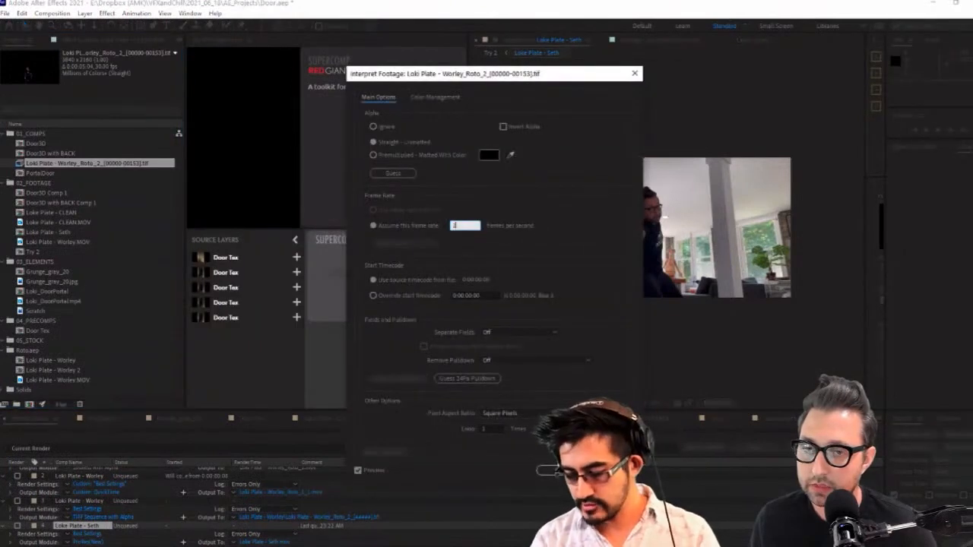
{"action": "type", "text": "3.976"}
{"action": "key", "text": "Return"}
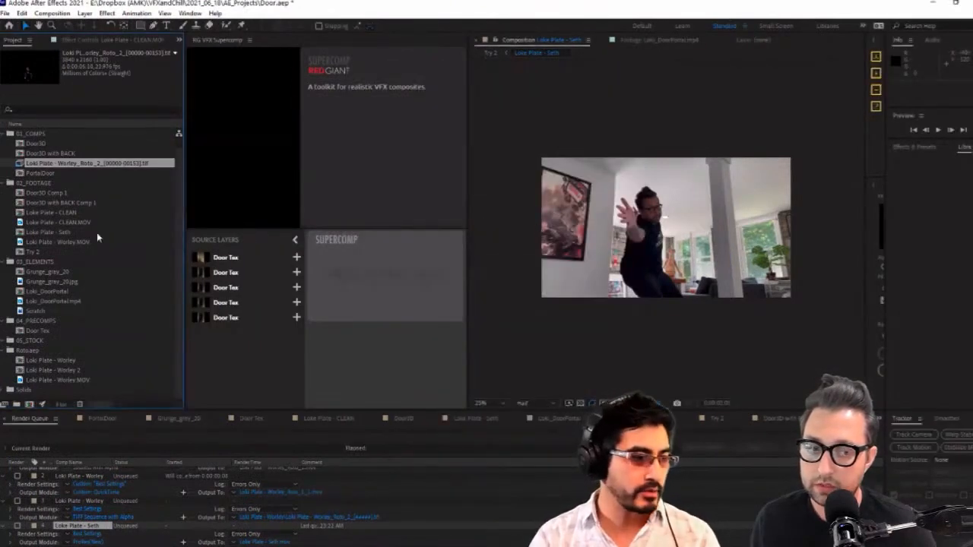
Create a comp from the roto TIFF sequence and inspect the actor's matte up close at 0:00:01:09 in an enlarged viewer
{"action": "left_click_drag", "start_coordinate": [101, 164], "coordinate": [29, 405]}
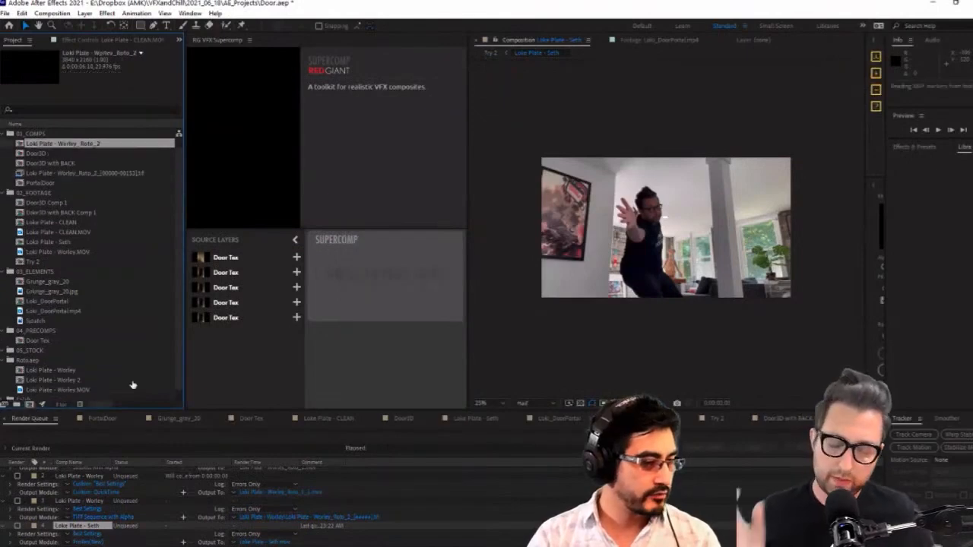
{"action": "left_click_drag", "start_coordinate": [500, 440], "coordinate": [555, 451]}
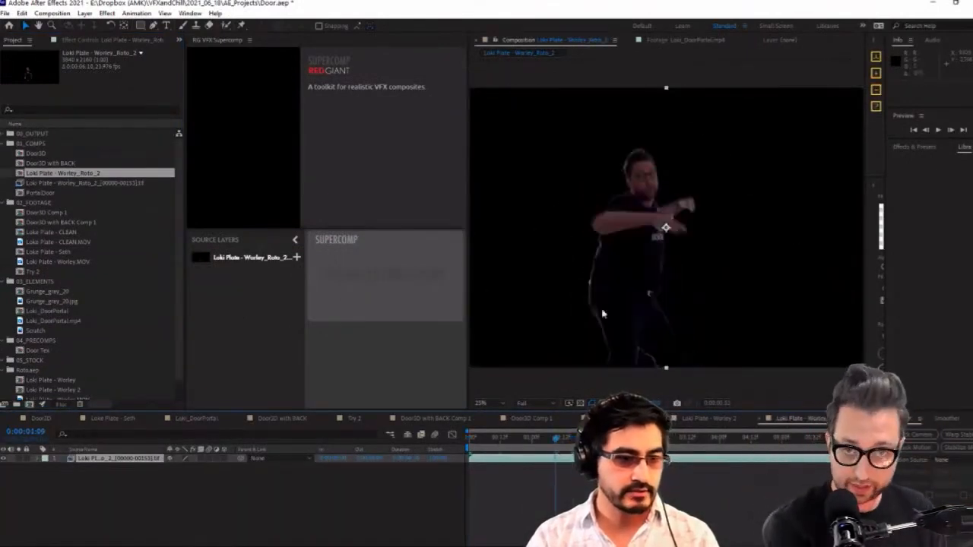
{"action": "scroll", "coordinate": [601, 313], "scroll_direction": "up", "scroll_amount": 2}
{"action": "left_click_drag", "start_coordinate": [467, 348], "coordinate": [370, 351]}
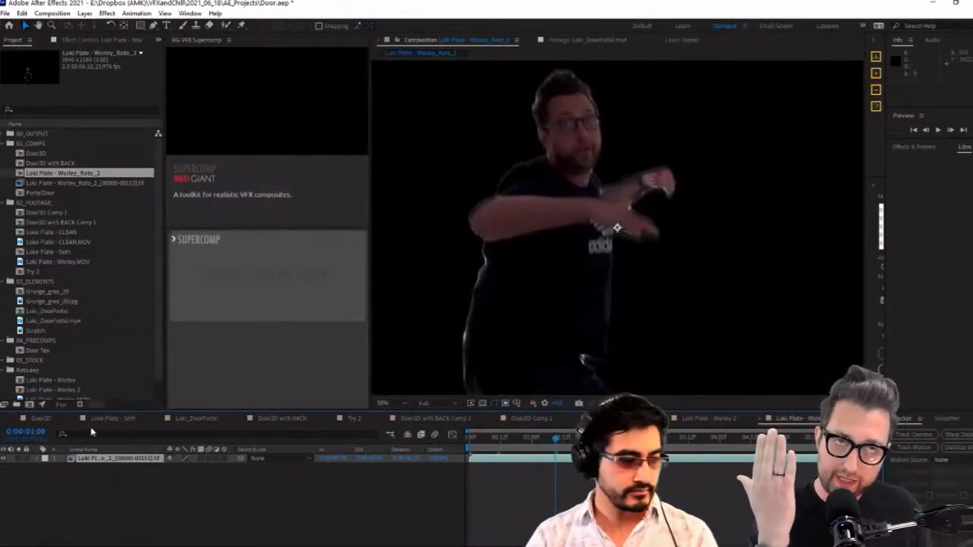
Re-enable the Loke Plate - Seth item for rendering in the render queue
{"action": "key", "text": "ctrl+alt+0"}
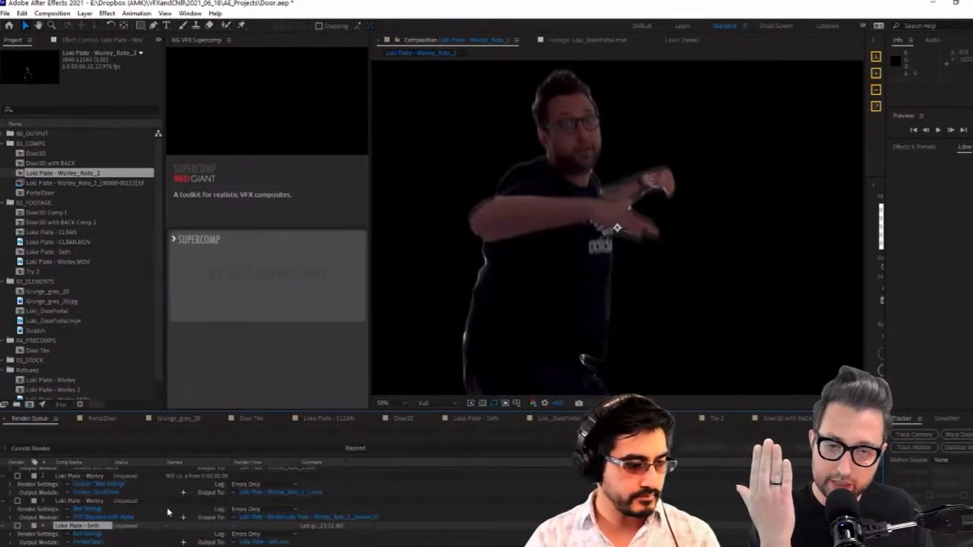
{"action": "left_click", "coordinate": [17, 526]}
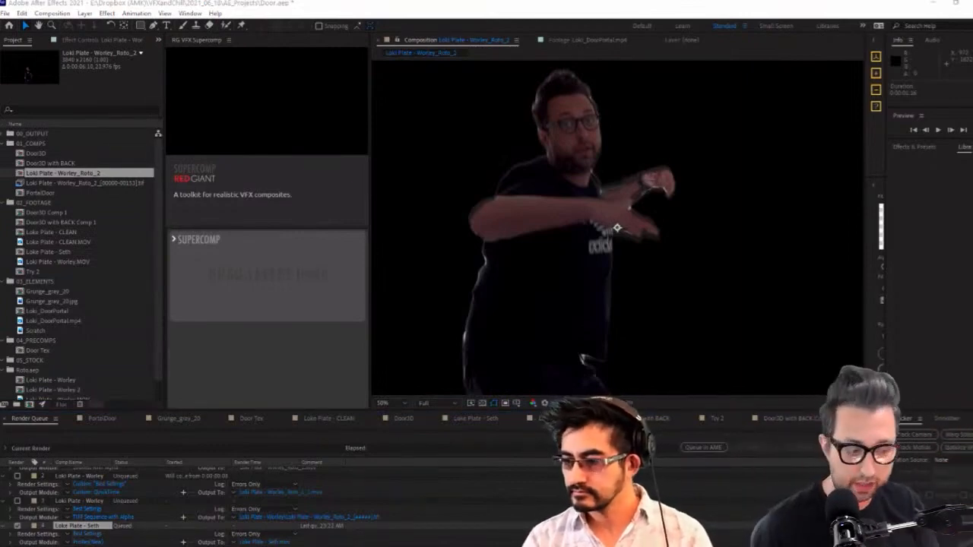
Switch to the browser, review the Green Screen video tool on the Runway homepage, and open the site's login
{"action": "key", "text": "alt+Tab"}
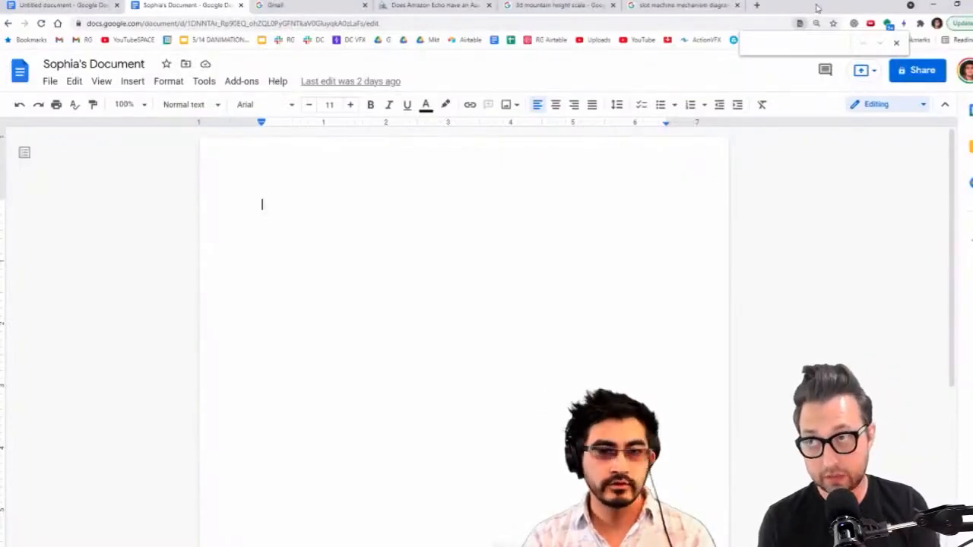
{"action": "key", "text": "alt+Tab"}
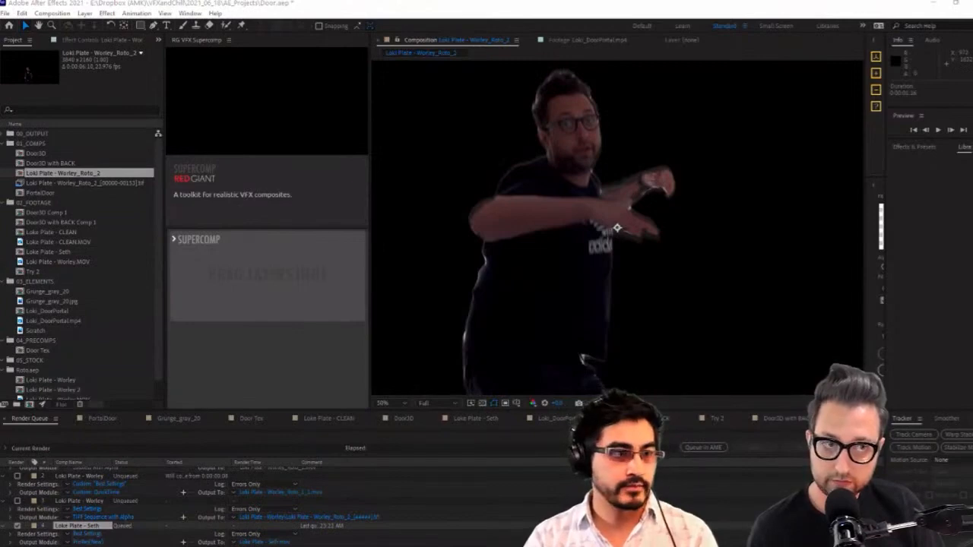
{"action": "key", "text": "alt+Tab"}
{"action": "double_click", "coordinate": [645, 8]}
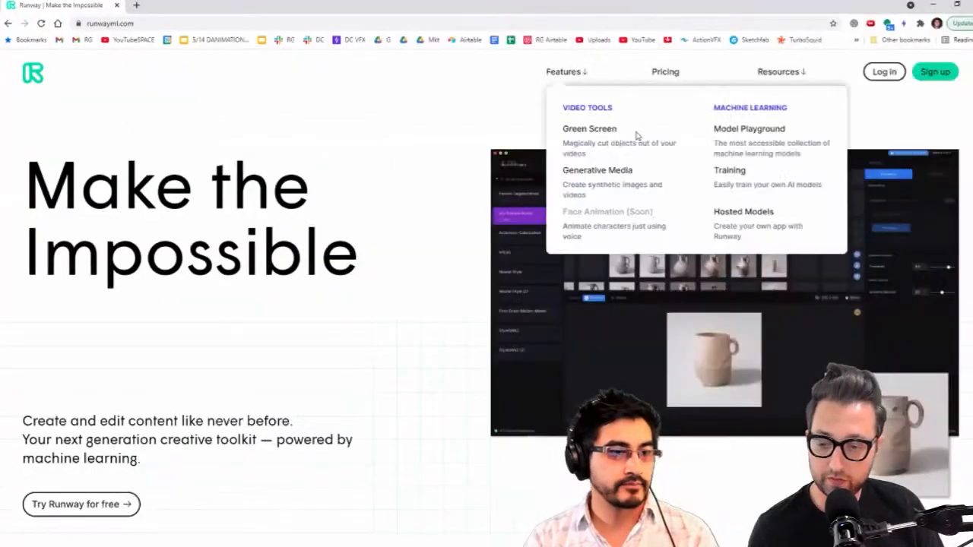
{"action": "scroll", "coordinate": [279, 205], "scroll_direction": "down", "scroll_amount": 5}
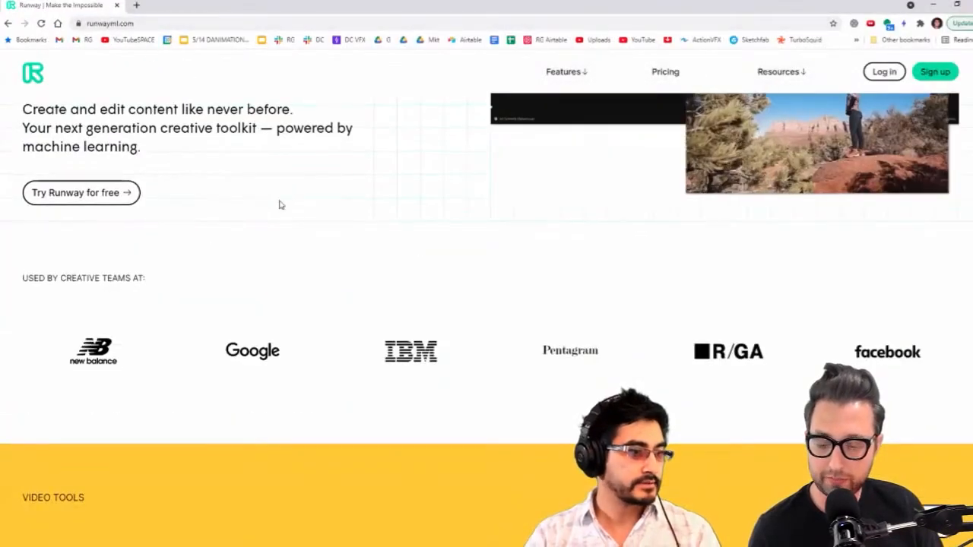
{"action": "scroll", "coordinate": [389, 244], "scroll_direction": "down", "scroll_amount": 4}
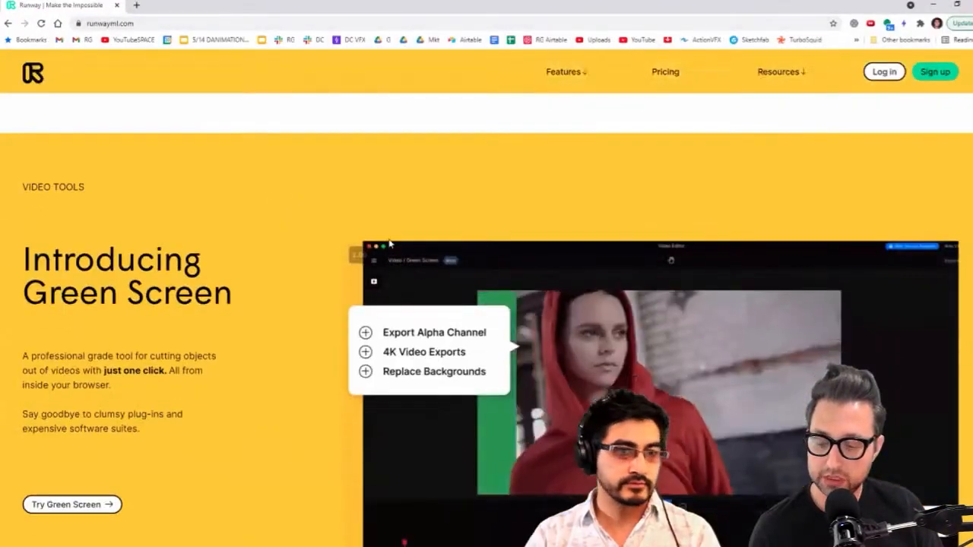
{"action": "left_click", "coordinate": [884, 71]}
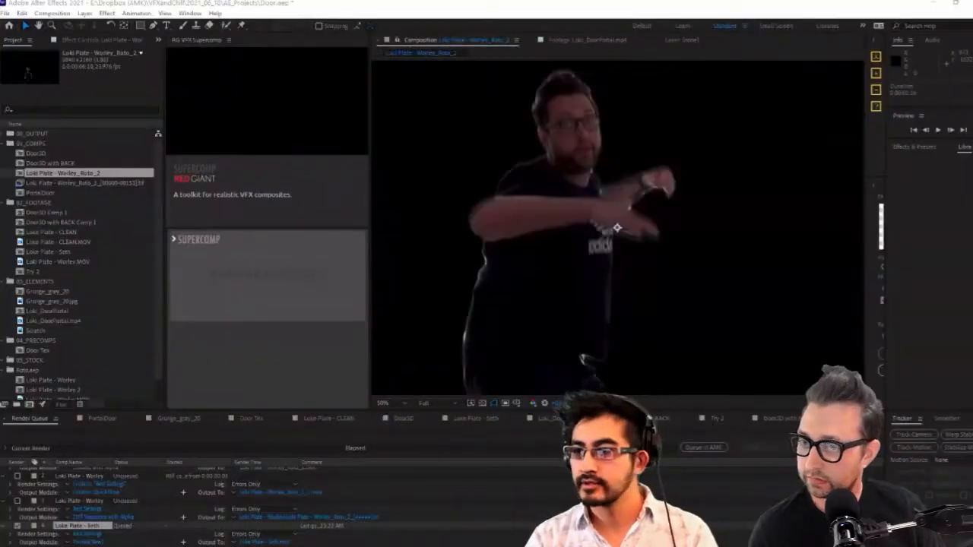
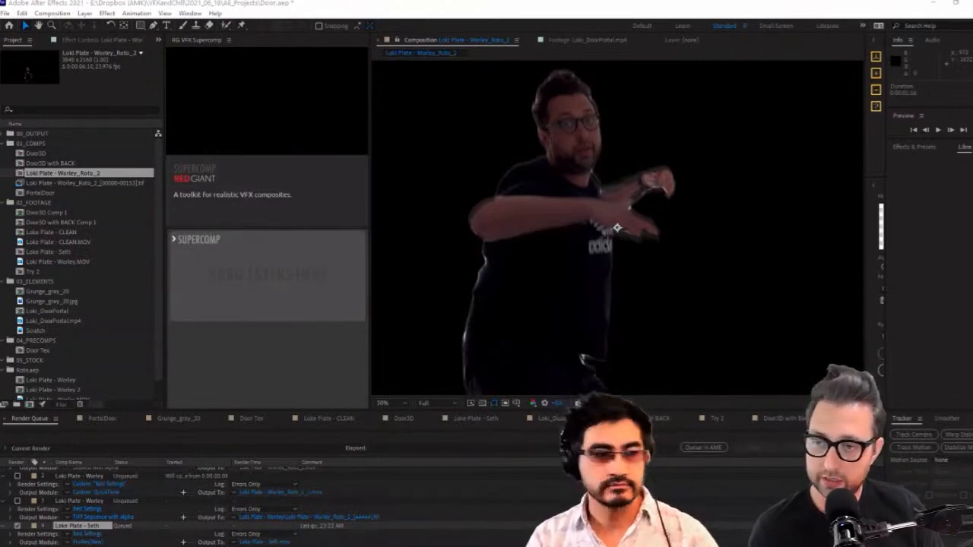
Switch to the browser, maximize its window, and open Runway's Assets page
{"action": "key", "text": "alt+Tab"}
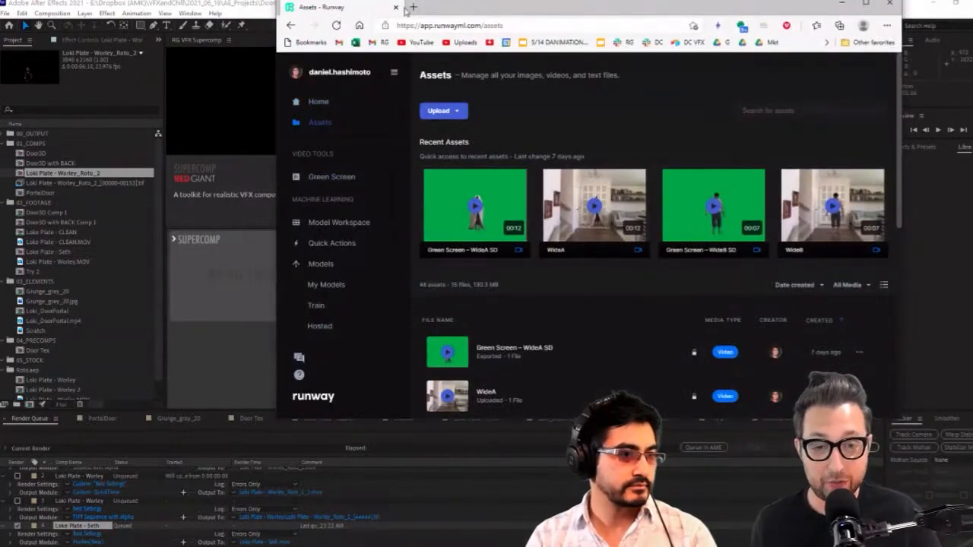
{"action": "left_click", "coordinate": [865, 3]}
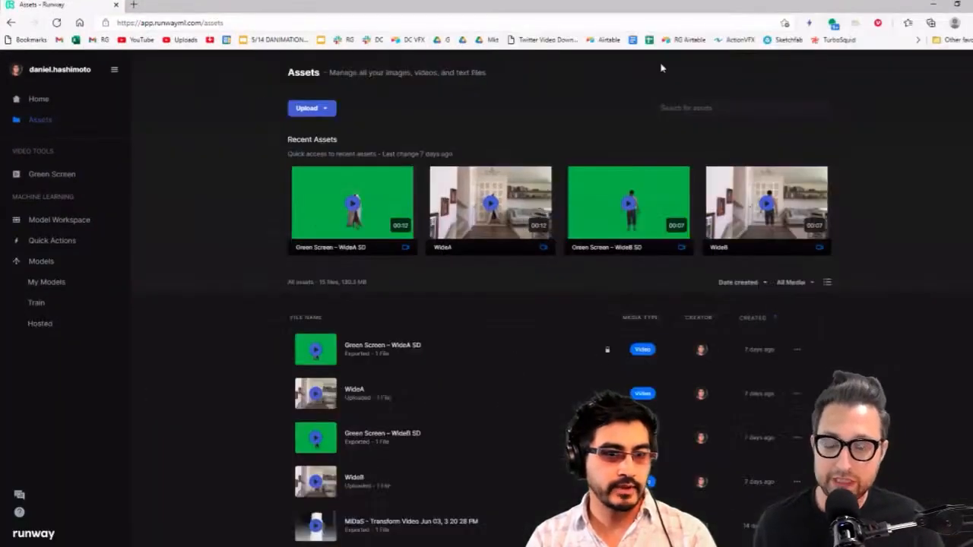
{"action": "left_click", "coordinate": [47, 104]}
{"action": "left_click", "coordinate": [51, 127]}
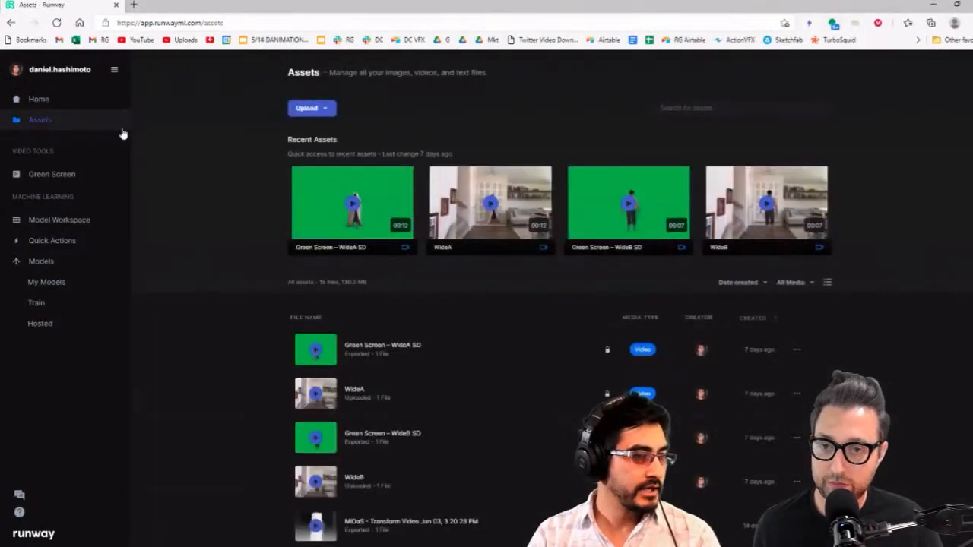
{"action": "left_click", "coordinate": [307, 108]}
{"action": "left_click", "coordinate": [319, 135]}
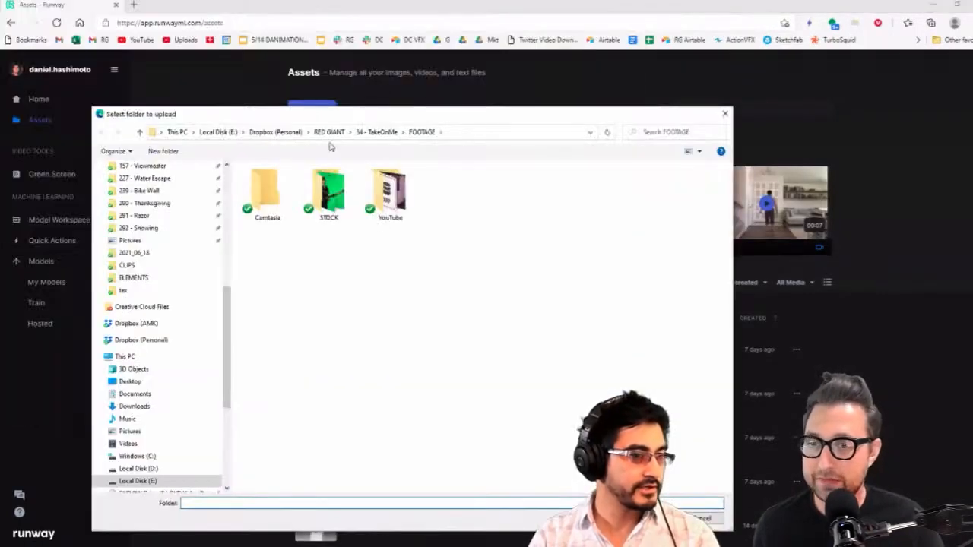
{"action": "left_click", "coordinate": [188, 228]}
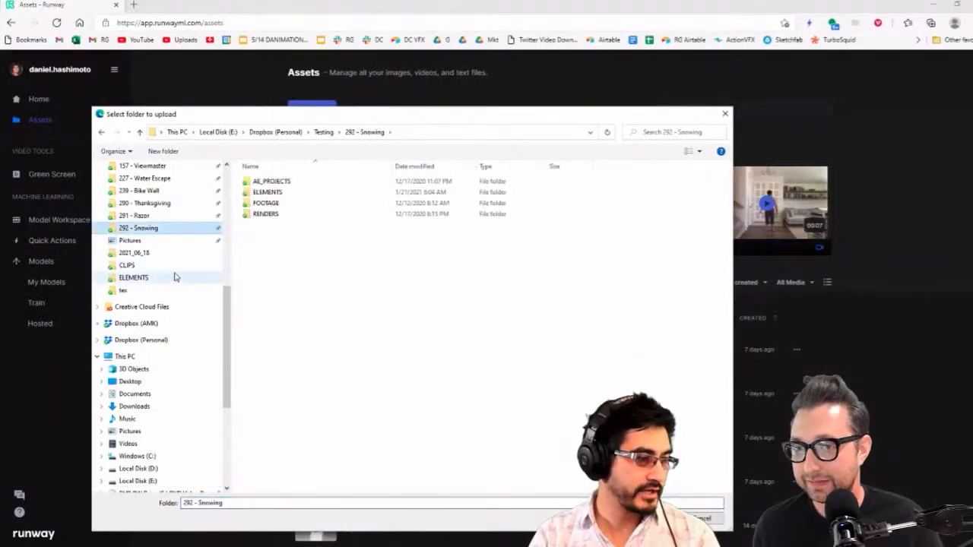
{"action": "scroll", "coordinate": [174, 276], "scroll_direction": "up", "scroll_amount": 2}
{"action": "left_click", "coordinate": [169, 241]}
{"action": "left_click", "coordinate": [171, 290]}
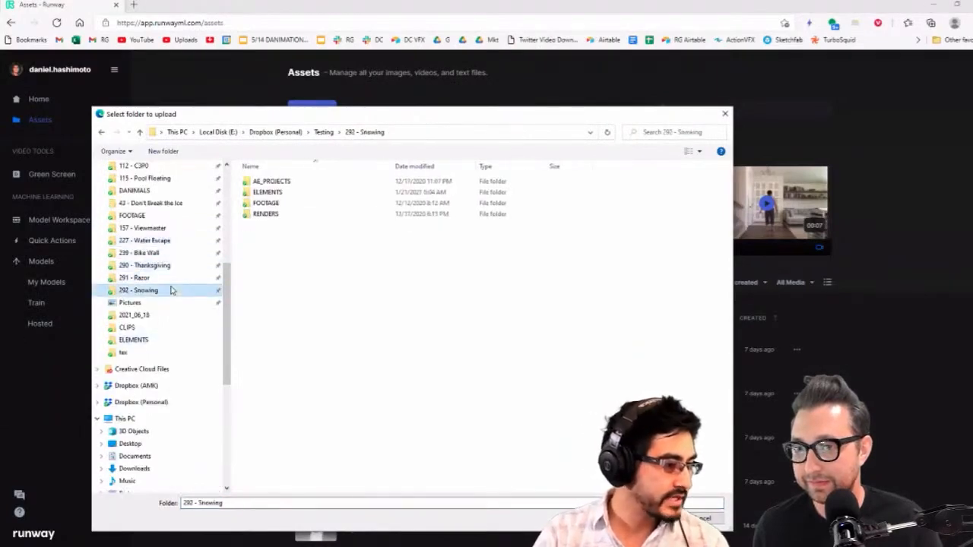
{"action": "scroll", "coordinate": [171, 281], "scroll_direction": "up", "scroll_amount": 3}
{"action": "scroll", "coordinate": [174, 263], "scroll_direction": "up", "scroll_amount": 2}
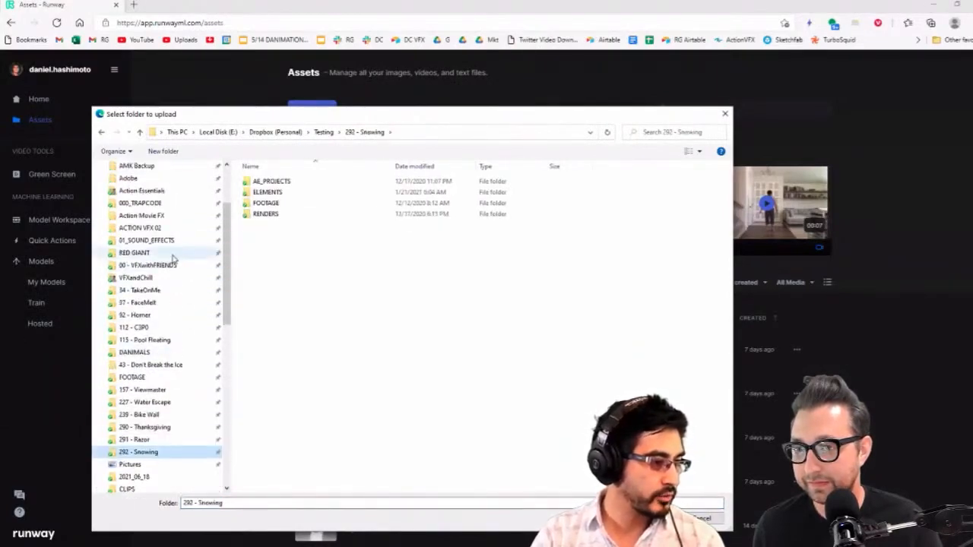
{"action": "left_click", "coordinate": [170, 279]}
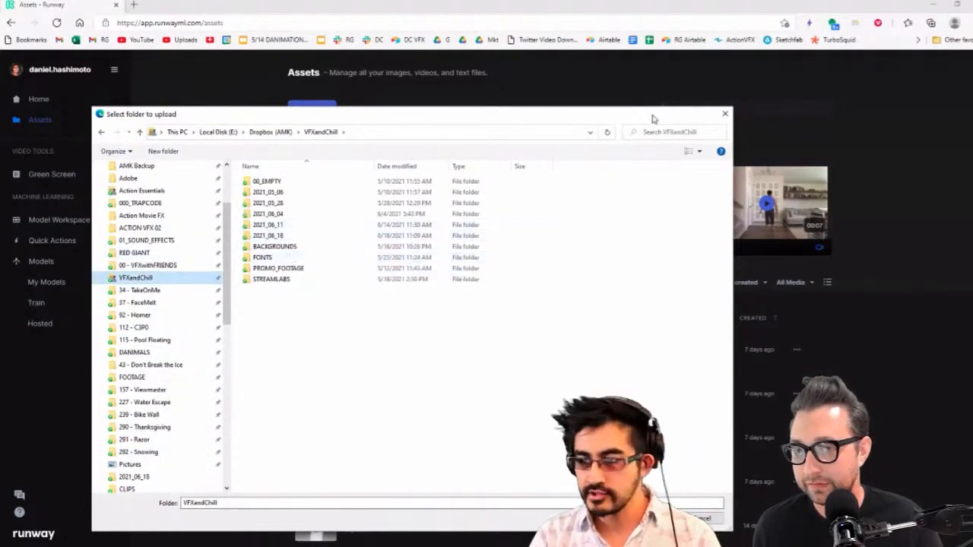
{"action": "left_click", "coordinate": [724, 113]}
Switch to After Effects and check the output location of the queued Loke Plate - Seth render
{"action": "key", "text": "alt+Tab"}
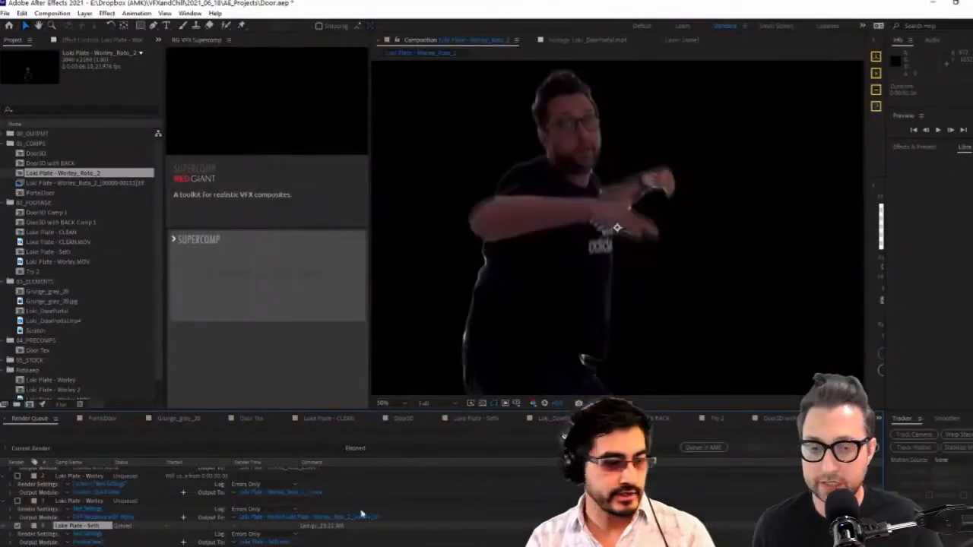
{"action": "left_click", "coordinate": [88, 542]}
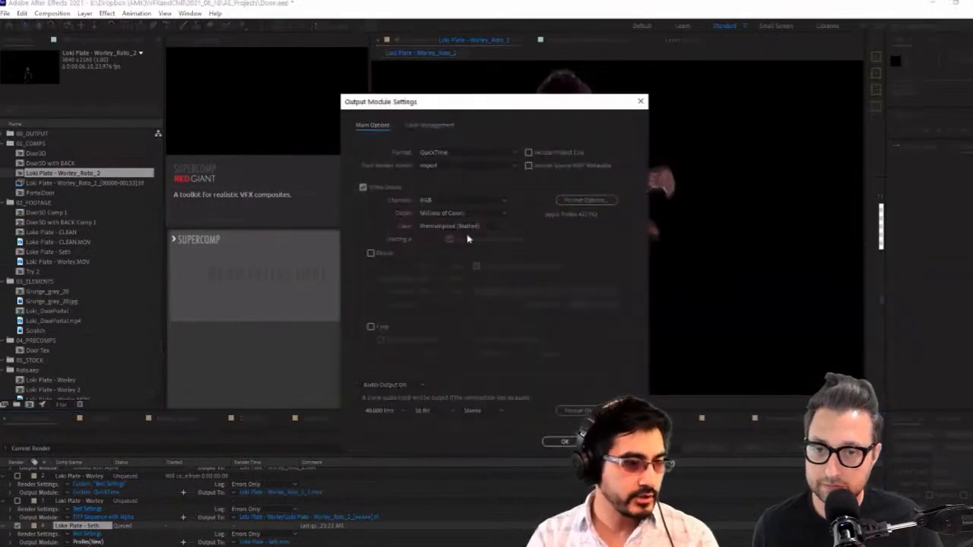
{"action": "left_click", "coordinate": [262, 542]}
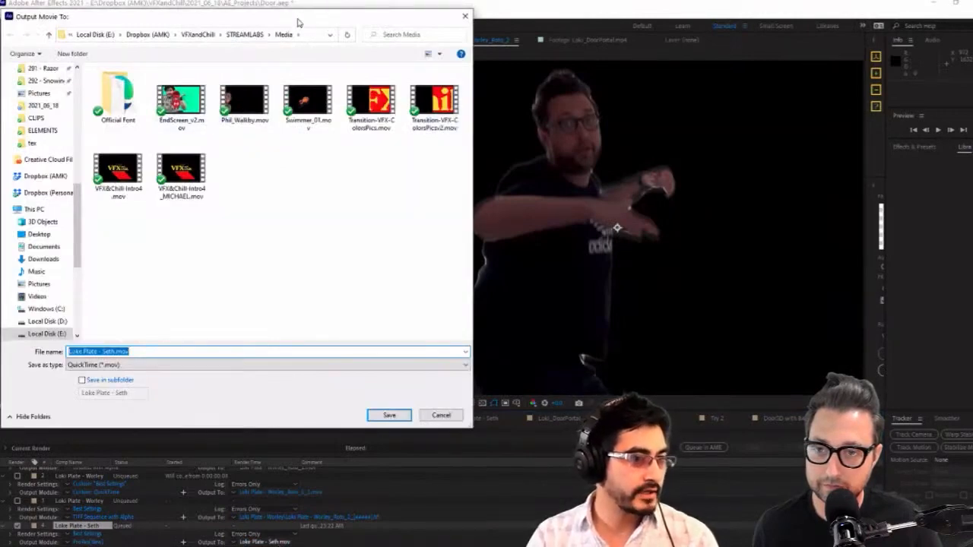
{"action": "key", "text": "Return"}
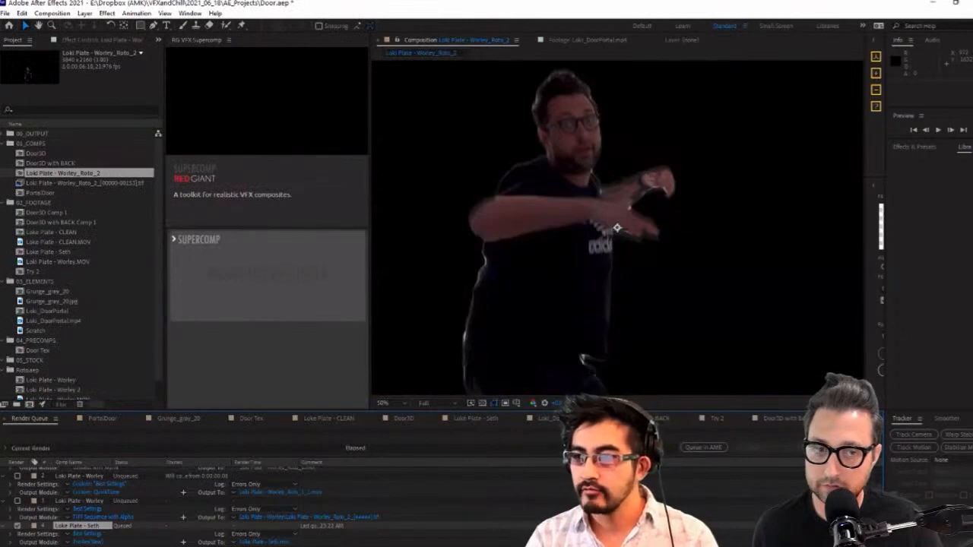
Switch to Media Encoder and open the output location of the encoded Loke Plate - Seth H.264 file
{"action": "key", "text": "alt+Tab"}
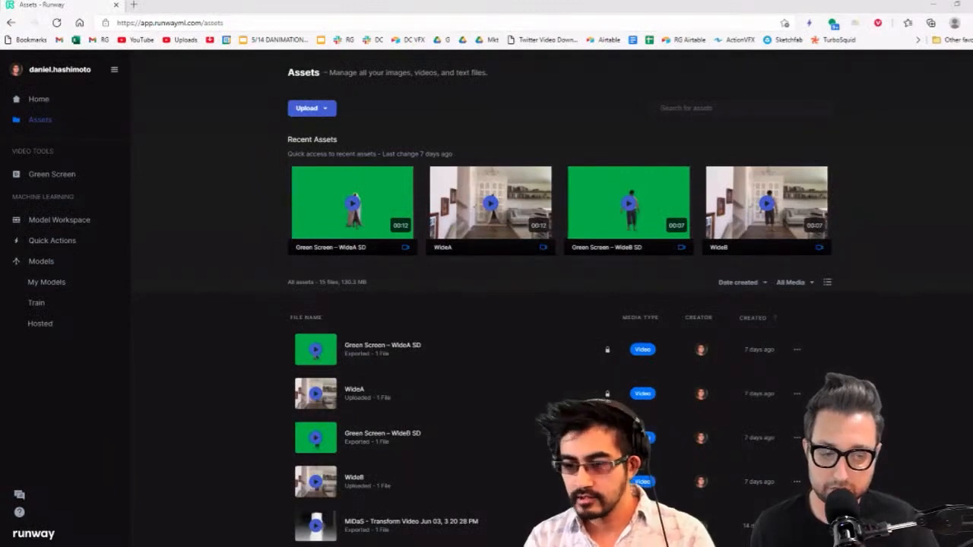
{"action": "key", "text": "alt+Tab"}
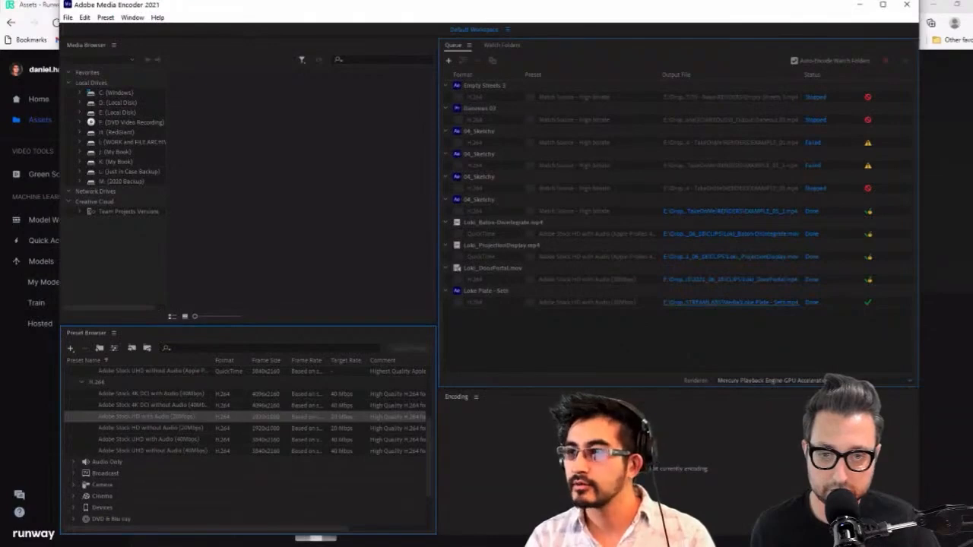
{"action": "left_click", "coordinate": [731, 302]}
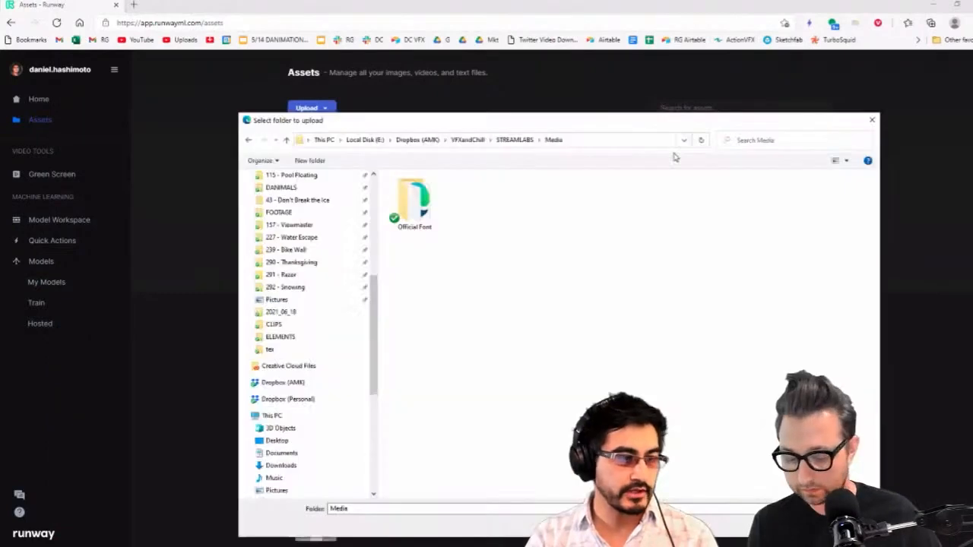
{"action": "left_click", "coordinate": [631, 146]}
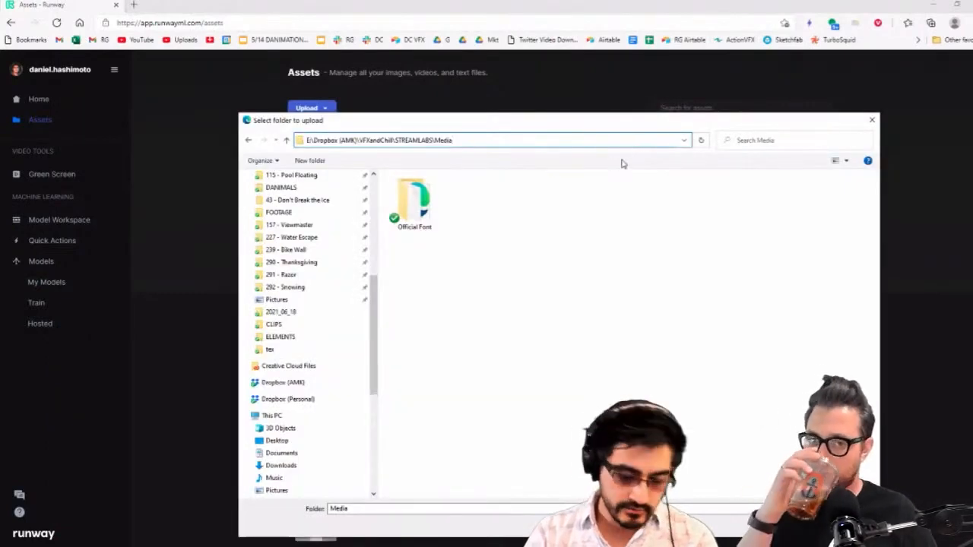
{"action": "left_click", "coordinate": [621, 163]}
{"action": "key", "text": "Escape"}
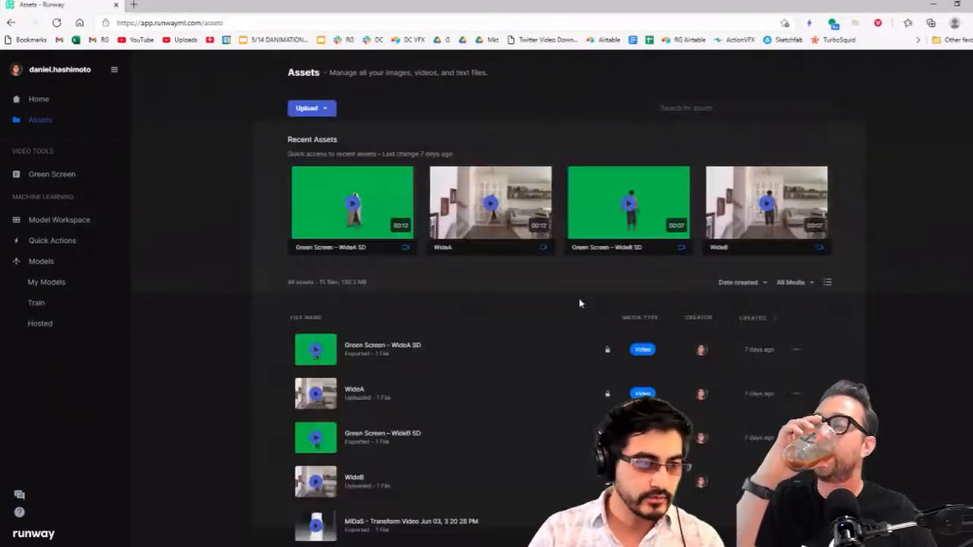
Upload Loke Plate - Seth.mp4 from the VFXandChill\STREAMLABS\Media folder to the Runway assets
{"action": "left_click", "coordinate": [310, 108]}
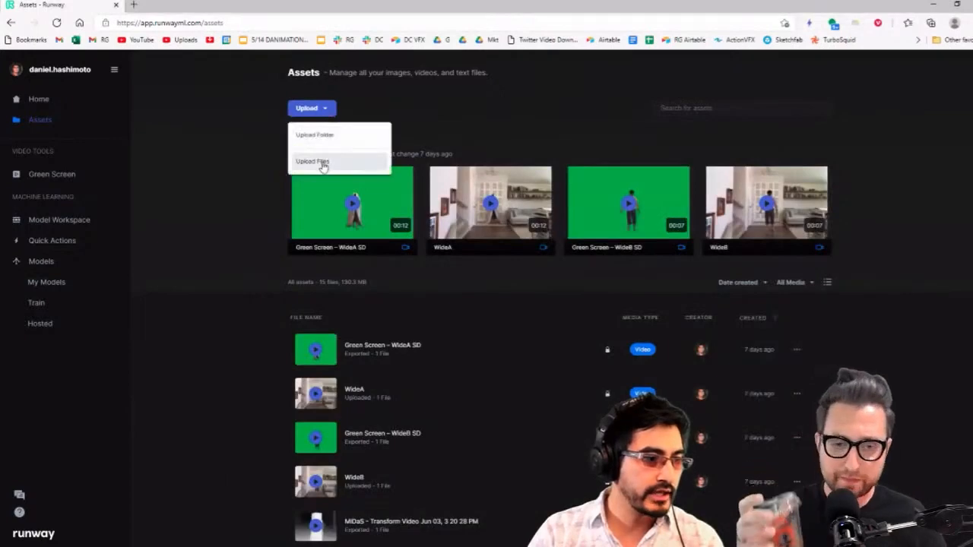
{"action": "left_click", "coordinate": [322, 163]}
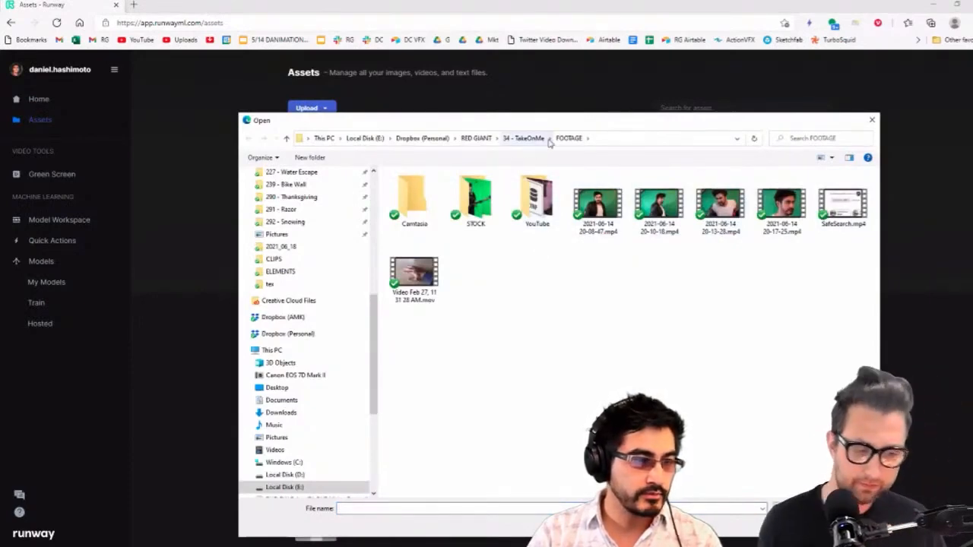
{"action": "left_click", "coordinate": [618, 139]}
{"action": "type", "text": "E:\\Dropbox (AMK)\\VFXandChill\\STREAMLABS\\Media"}
{"action": "key", "text": "Return"}
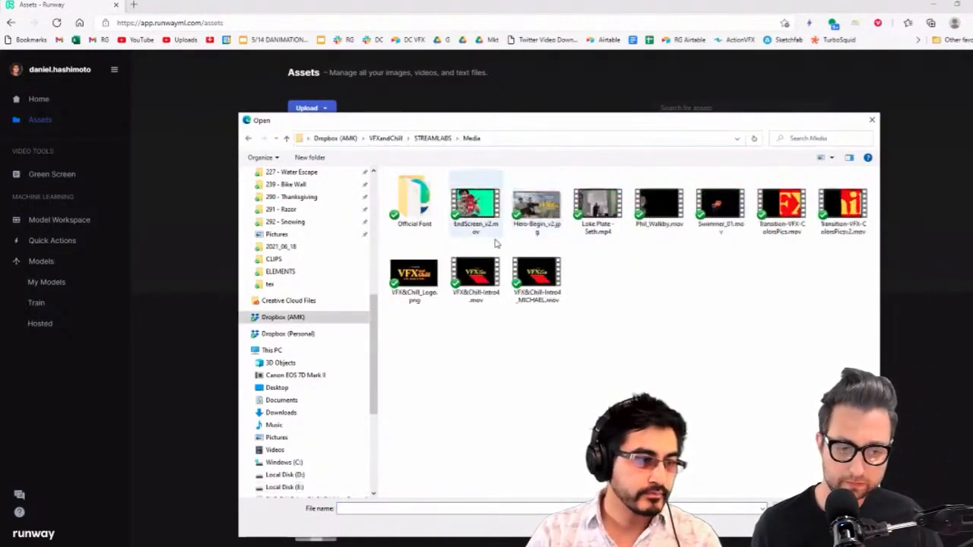
{"action": "double_click", "coordinate": [597, 201]}
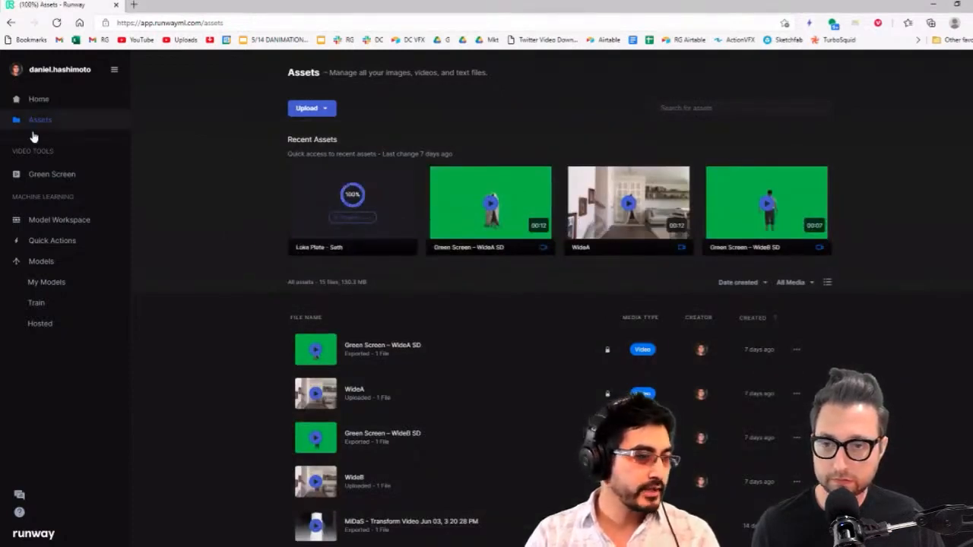
Look through Runway's Quick Actions and My Models, examining the Image and Video output options of Estimate depth from images
{"action": "left_click", "coordinate": [43, 103]}
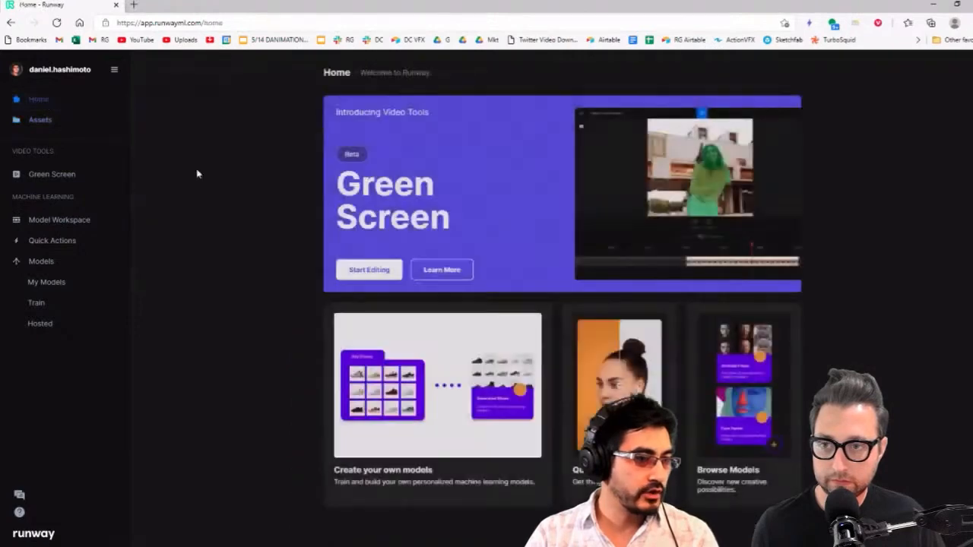
{"action": "left_click", "coordinate": [612, 395]}
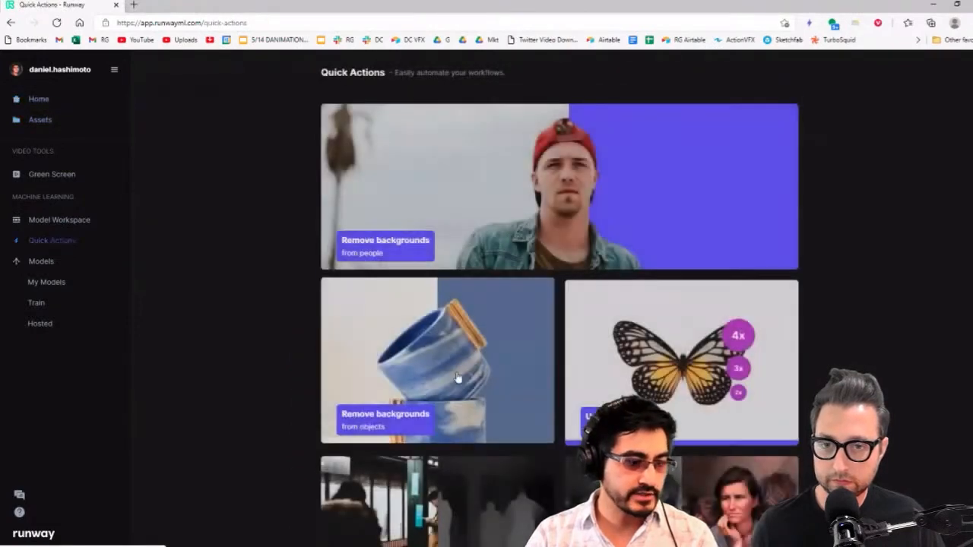
{"action": "scroll", "coordinate": [532, 425], "scroll_direction": "down", "scroll_amount": 2}
{"action": "left_click", "coordinate": [453, 445]}
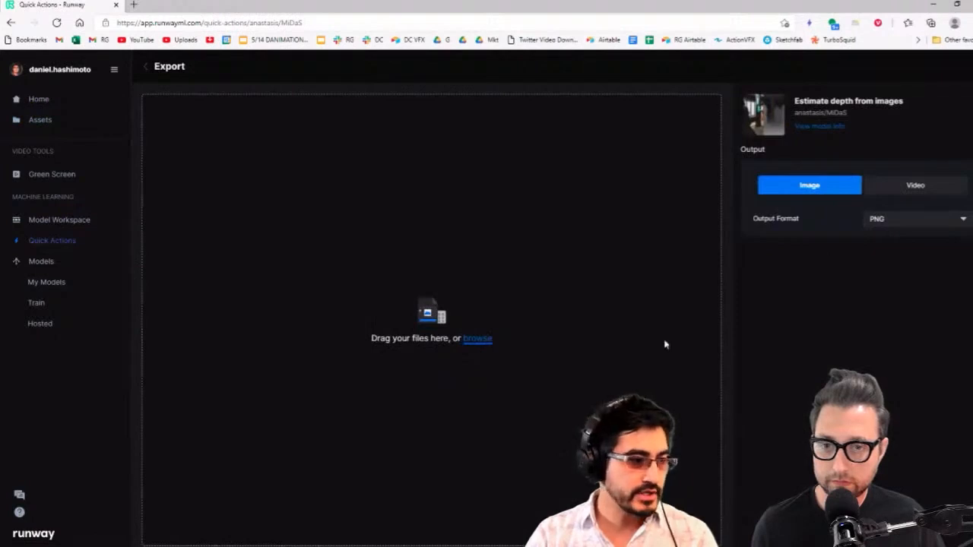
{"action": "left_click", "coordinate": [916, 187]}
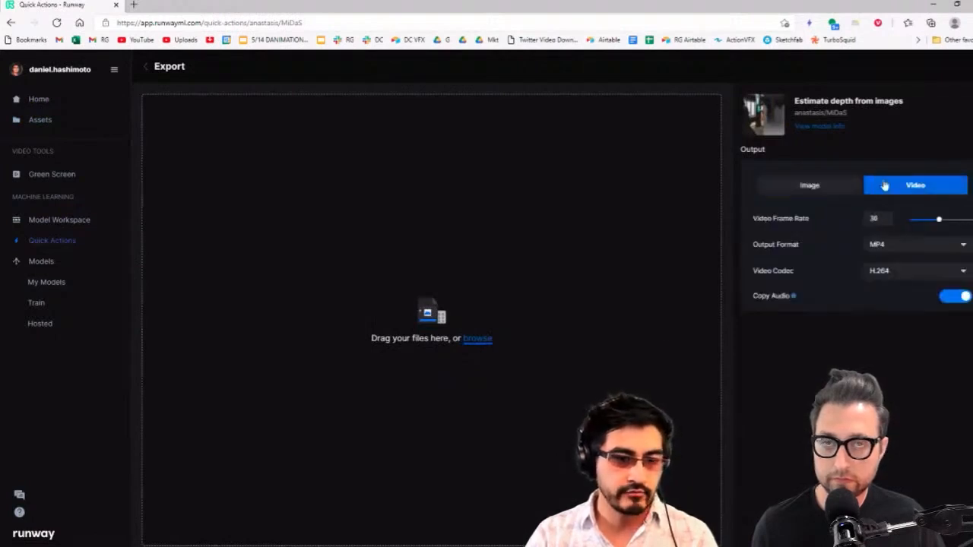
{"action": "left_click", "coordinate": [811, 188]}
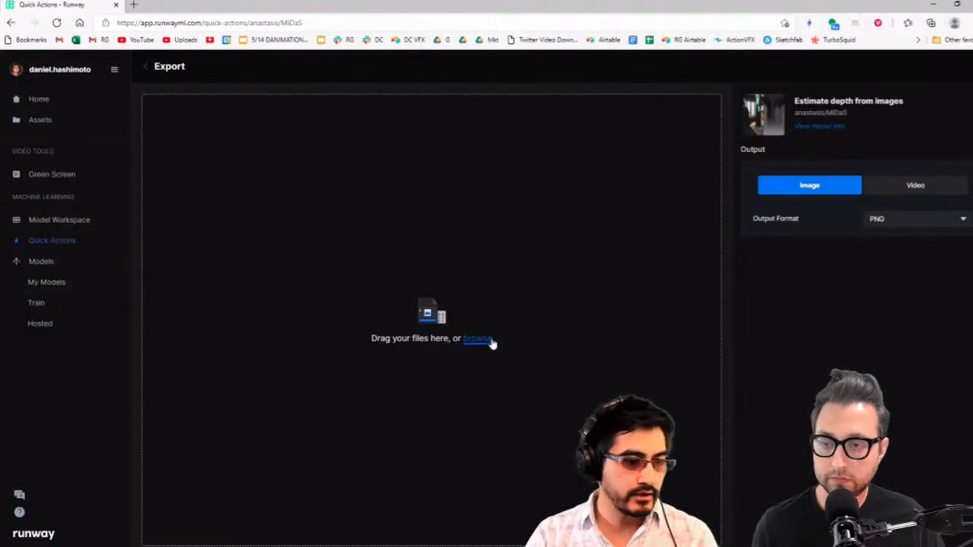
{"action": "left_click", "coordinate": [54, 293]}
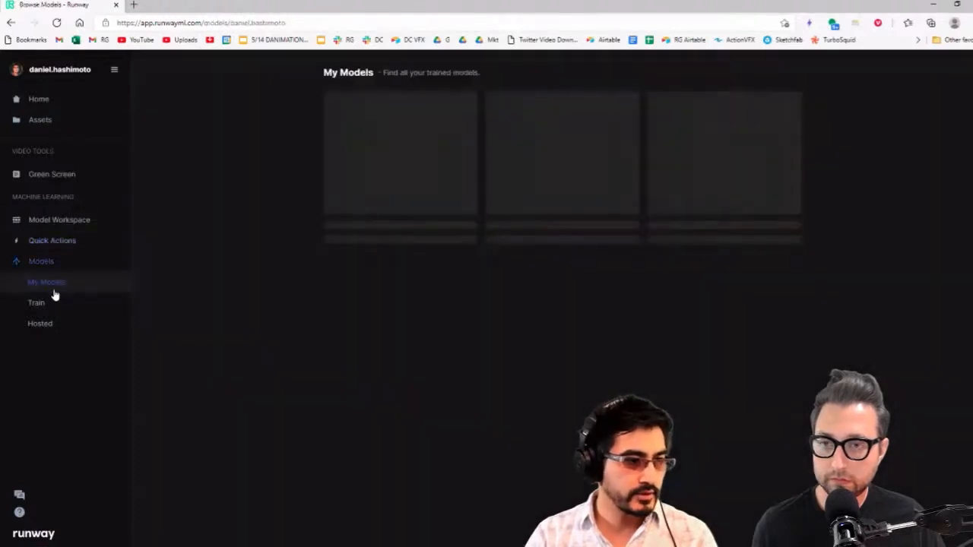
{"action": "left_click", "coordinate": [47, 105]}
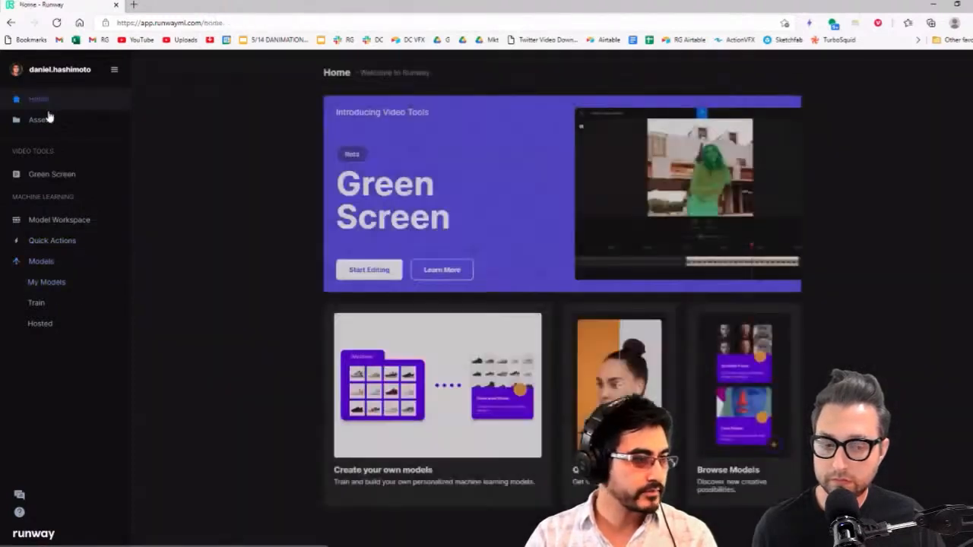
Load the uploaded Loke Plate - Seth video into the Estimate depth from images quick action
{"action": "left_click", "coordinate": [52, 240]}
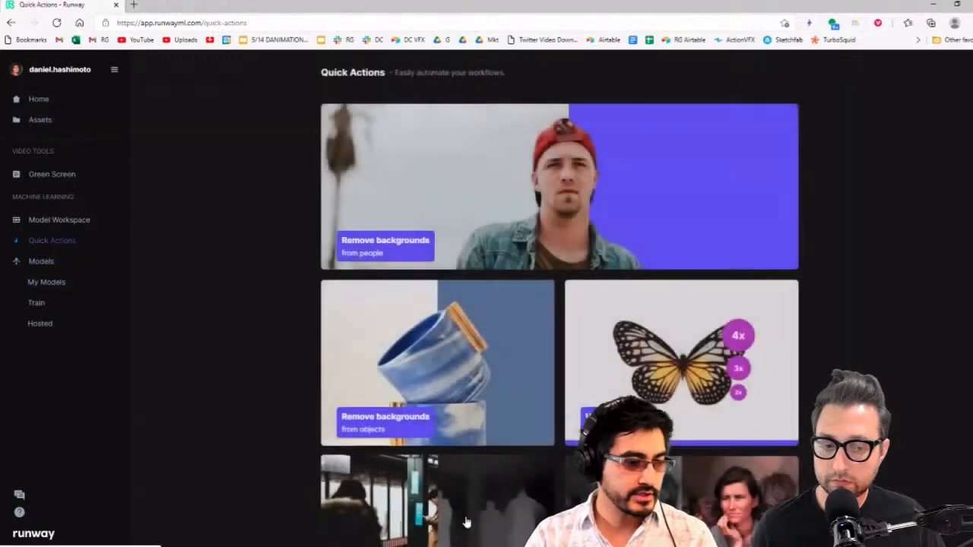
{"action": "left_click", "coordinate": [464, 520]}
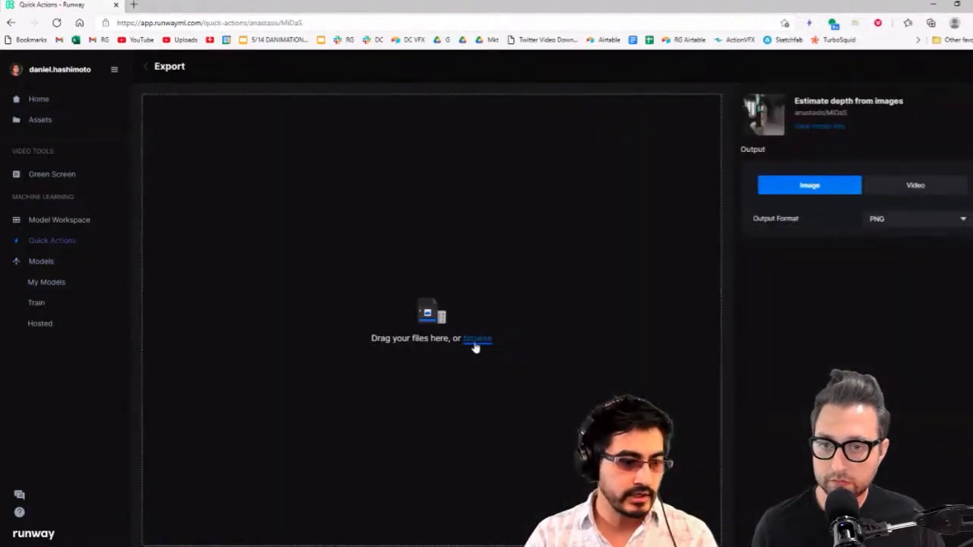
{"action": "left_click", "coordinate": [475, 342]}
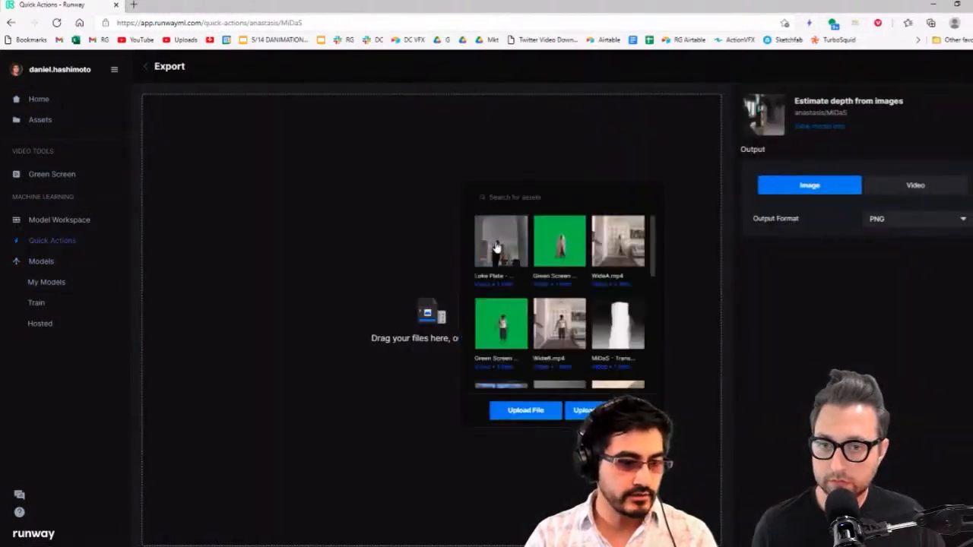
{"action": "left_click", "coordinate": [497, 246]}
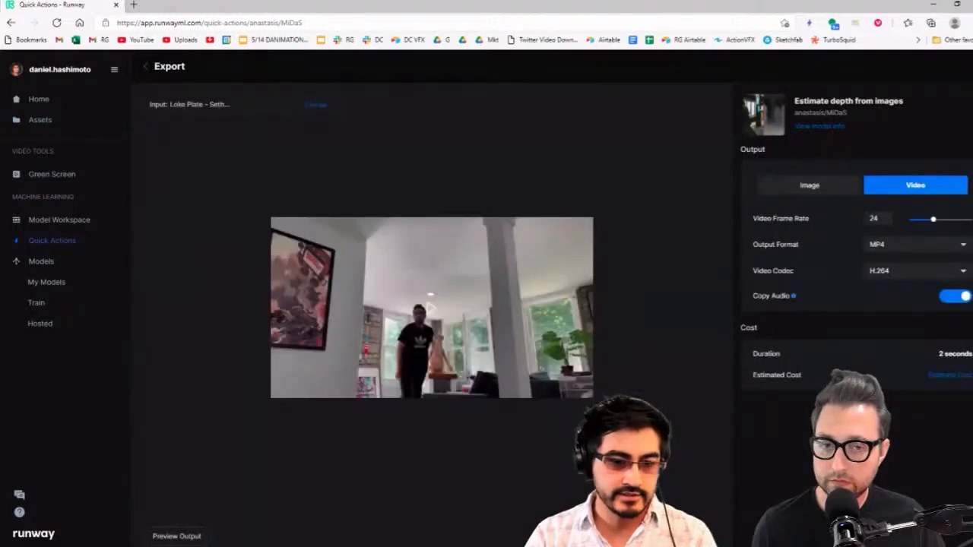
Preview the depth output for the Loke Plate - Seth video and compare it with the original image
{"action": "left_click", "coordinate": [182, 537]}
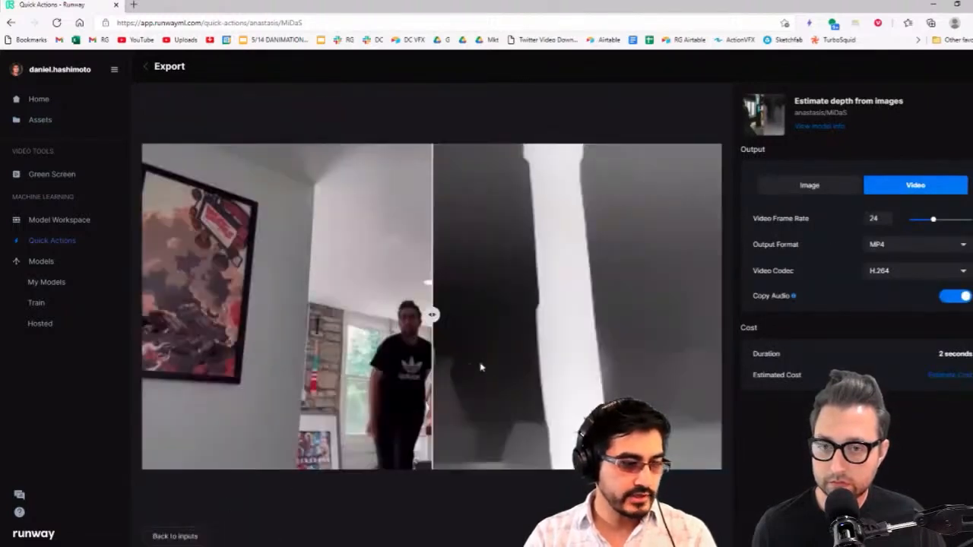
{"action": "left_click_drag", "start_coordinate": [431, 315], "coordinate": [213, 315]}
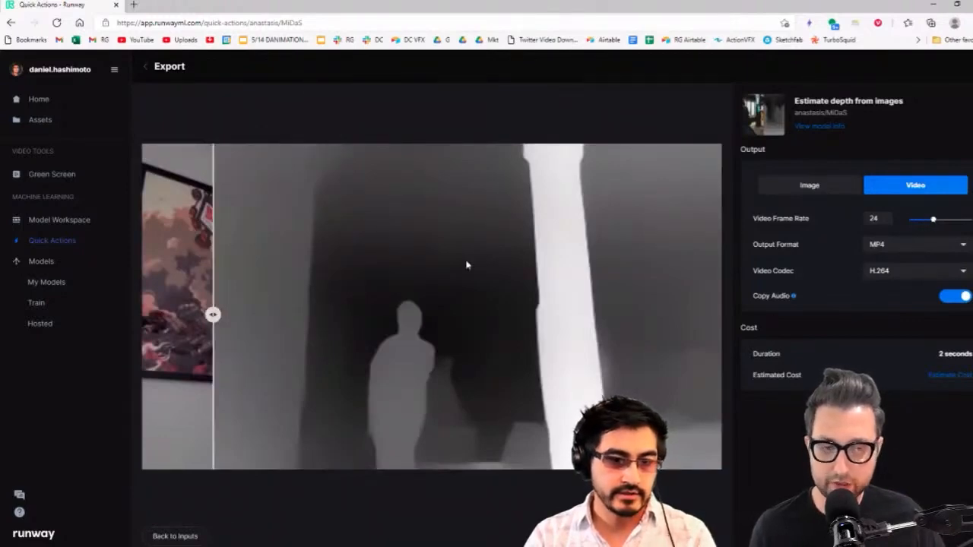
{"action": "left_click_drag", "start_coordinate": [212, 314], "coordinate": [252, 337]}
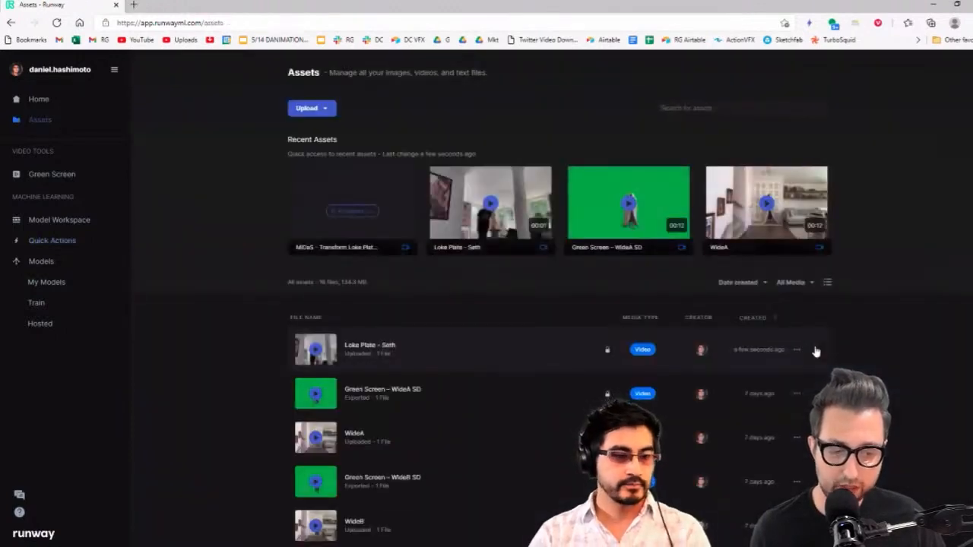
Open Runway's Green Screen video tool and load the Loke Plate - Seth video into it
{"action": "mouse_move", "coordinate": [364, 228]}
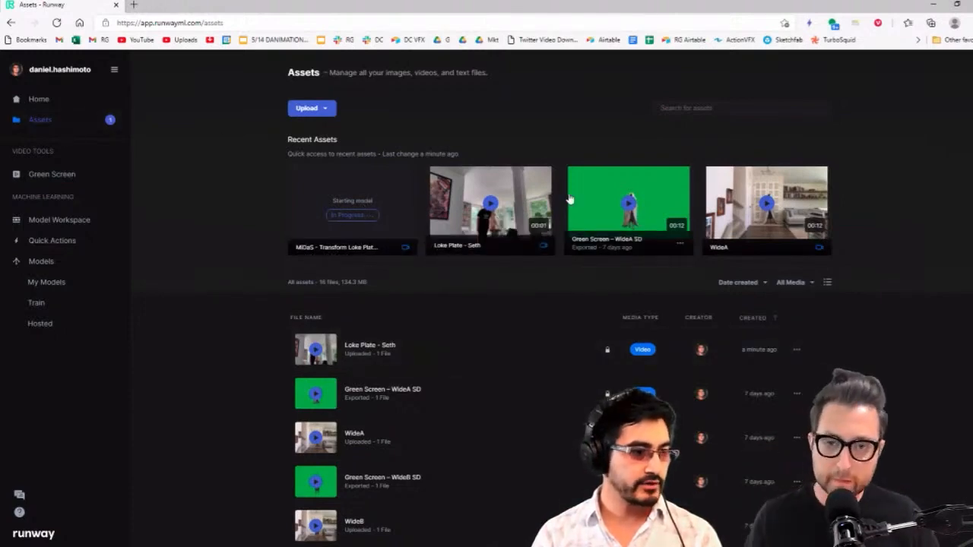
{"action": "left_click", "coordinate": [34, 106]}
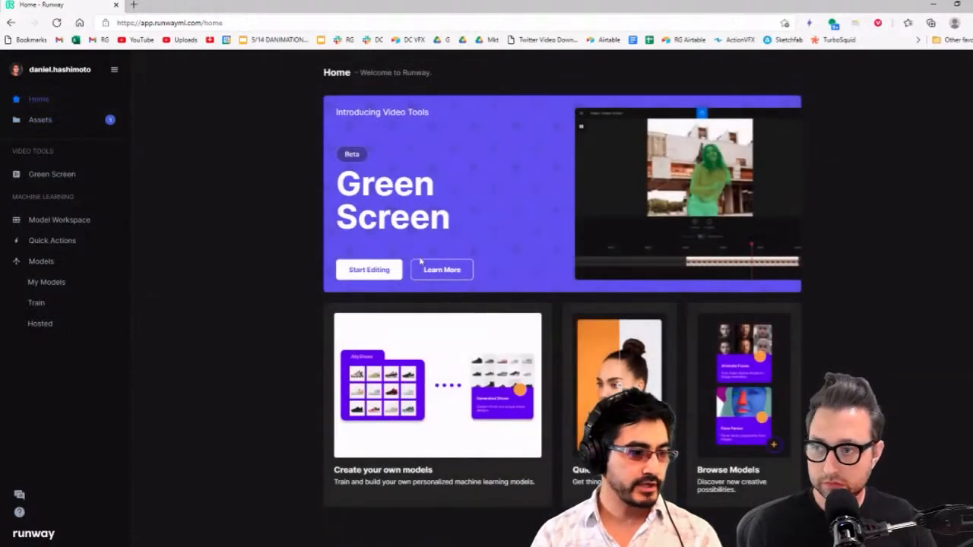
{"action": "left_click", "coordinate": [376, 271]}
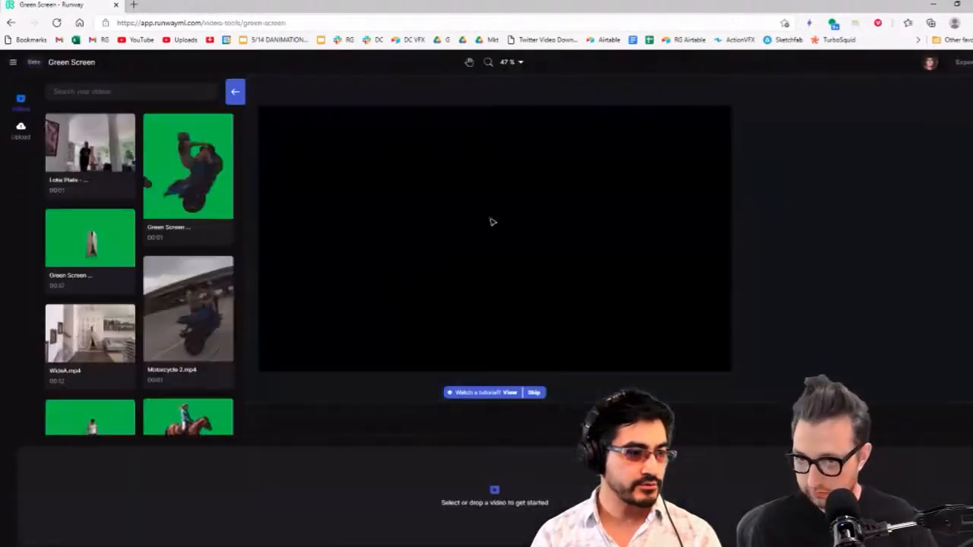
{"action": "left_click", "coordinate": [84, 153]}
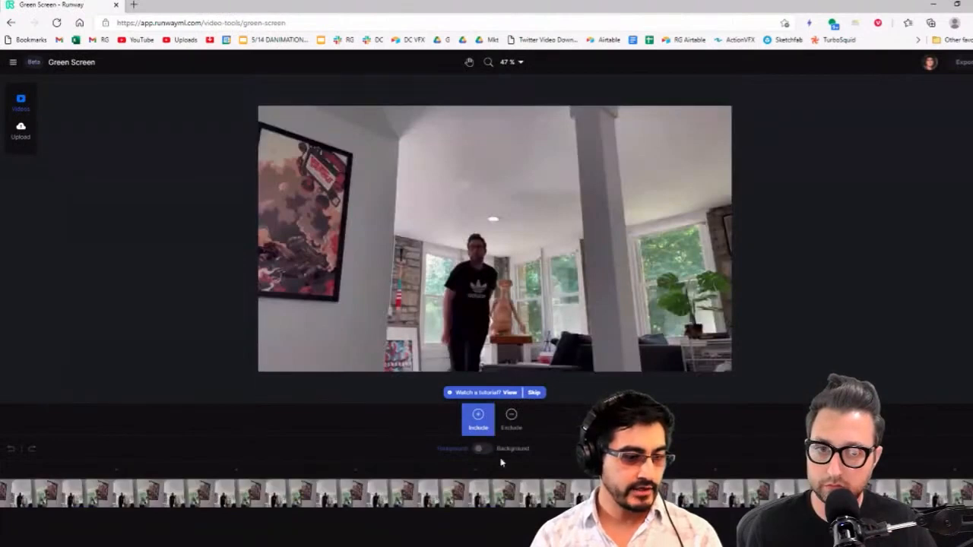
Select the actor as foreground on the frame where he reaches forward, including his body and outstretched fingers and excluding the area below the hand
{"action": "left_click", "coordinate": [694, 471]}
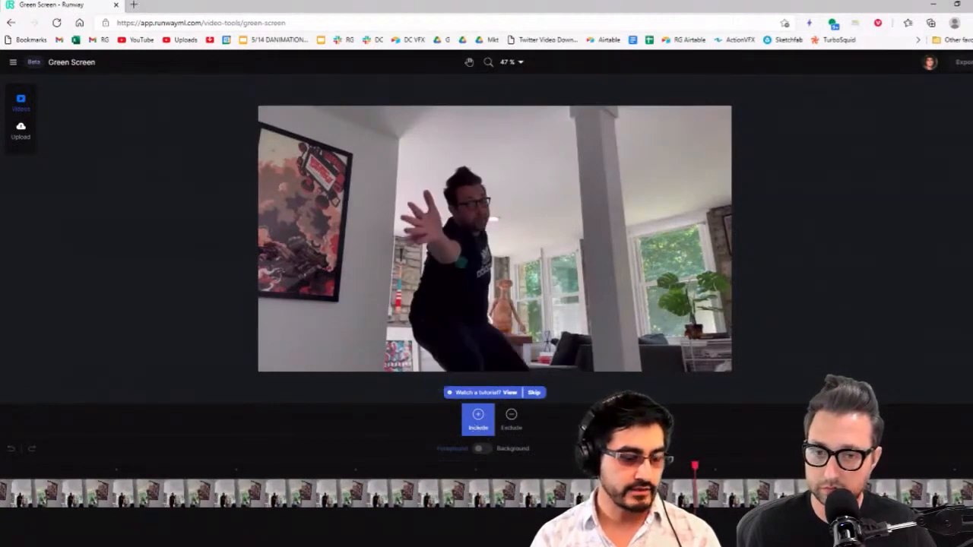
{"action": "left_click", "coordinate": [493, 219]}
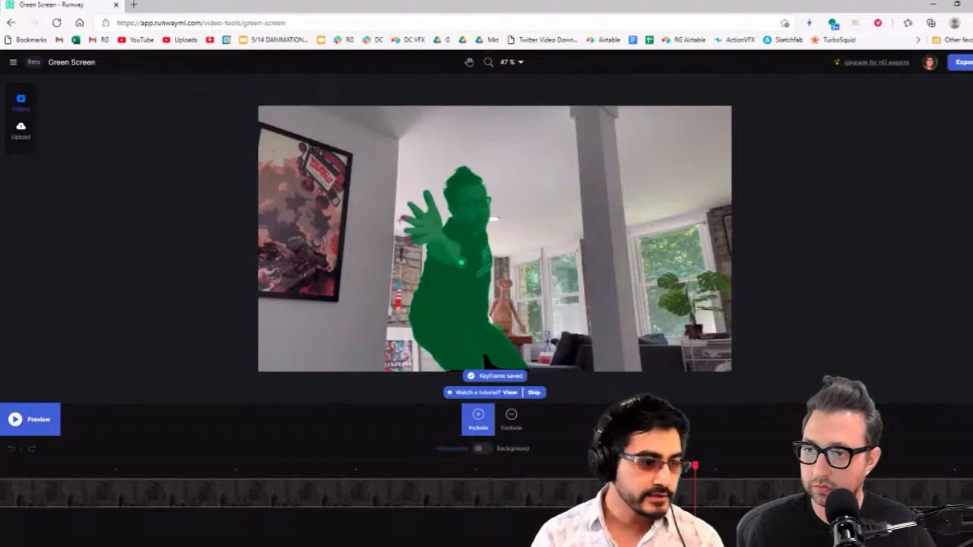
{"action": "left_click", "coordinate": [404, 218]}
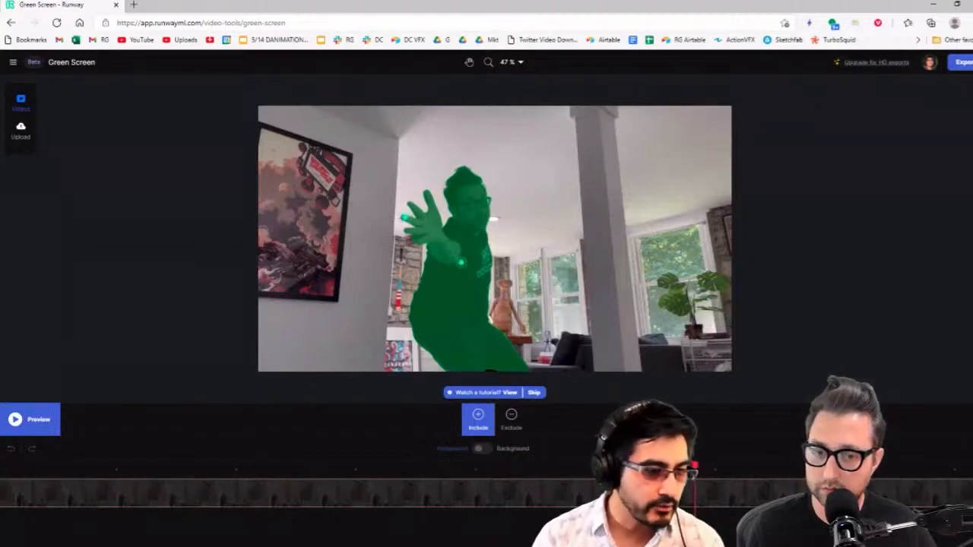
{"action": "left_click", "coordinate": [511, 418]}
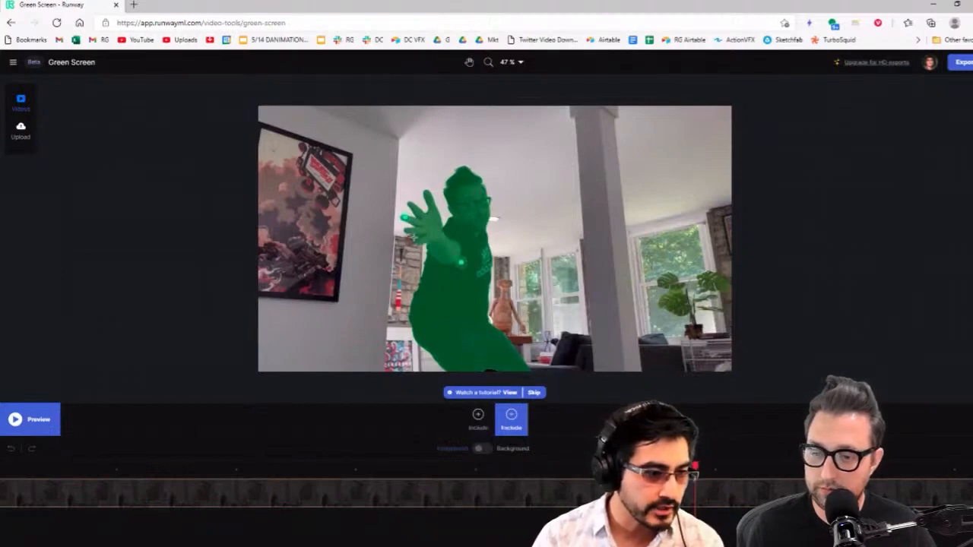
{"action": "left_click", "coordinate": [412, 239]}
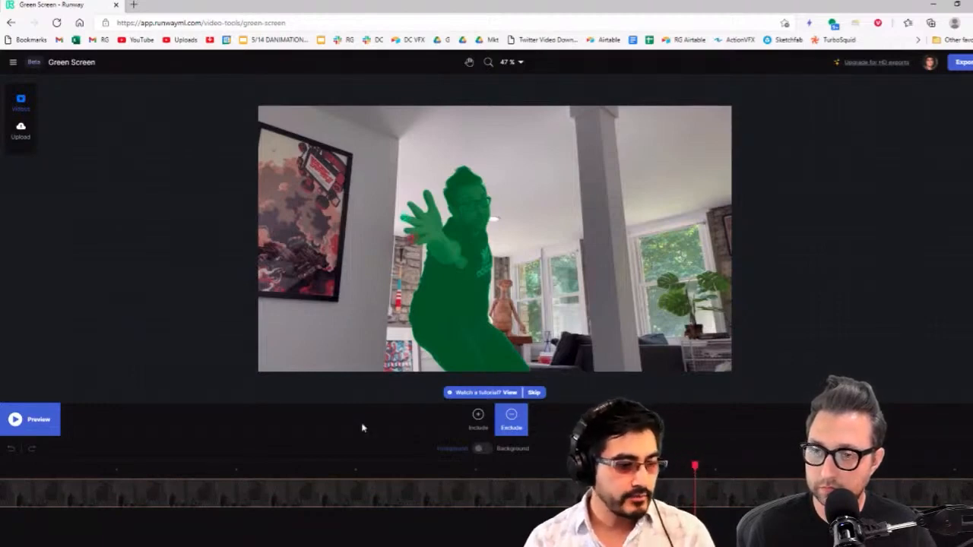
Preview the Green Screen matte over the clip and return to the assets to check the depth render's progress
{"action": "left_click", "coordinate": [26, 428]}
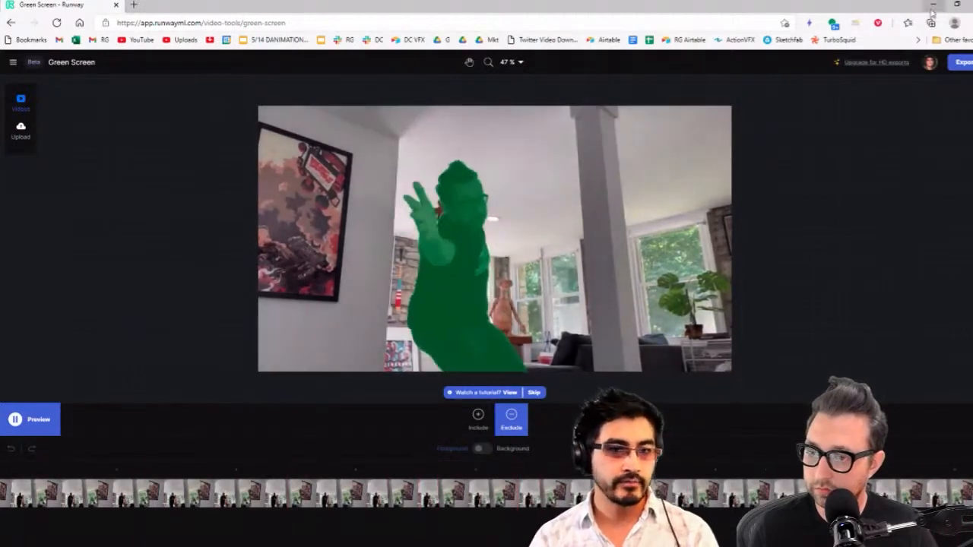
{"action": "left_click", "coordinate": [13, 61]}
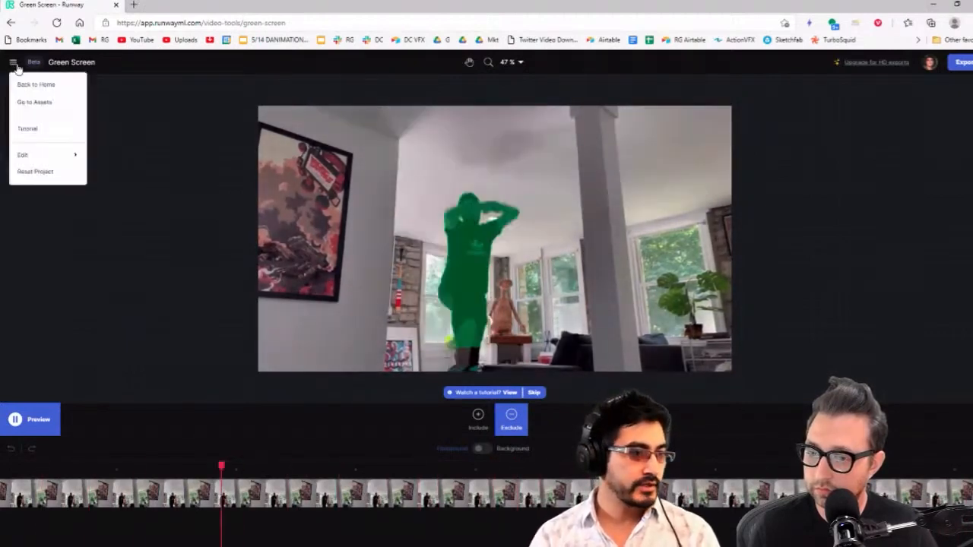
{"action": "left_click", "coordinate": [39, 87]}
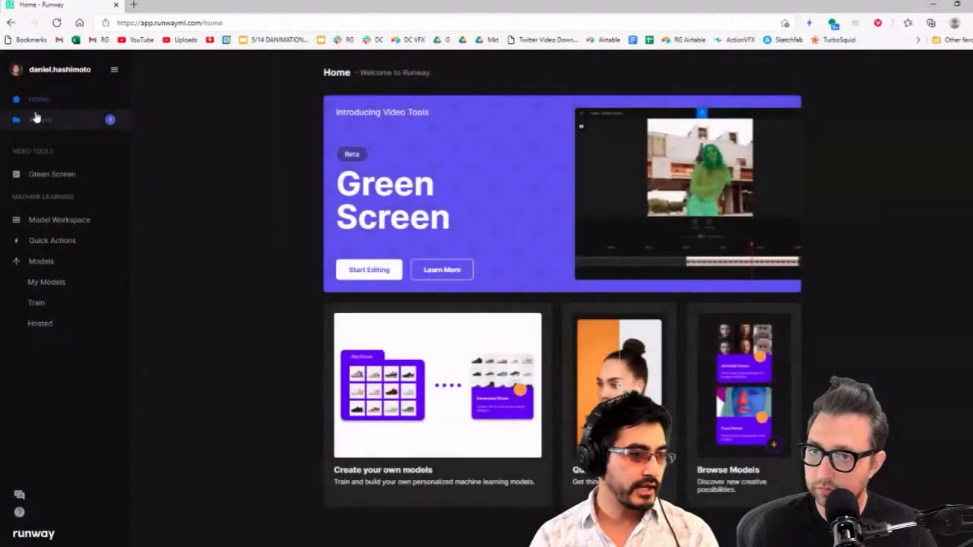
{"action": "left_click", "coordinate": [40, 122]}
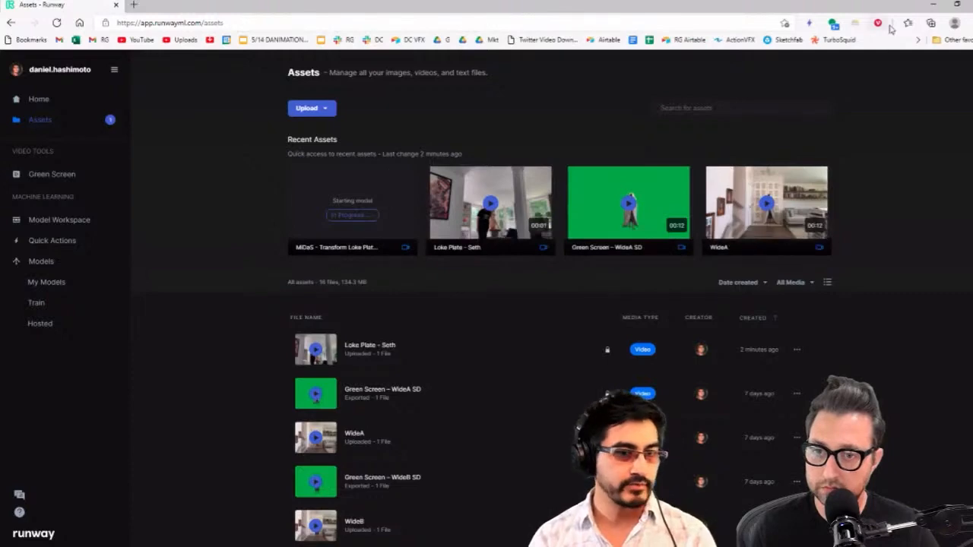
Switch to After Effects and open the Try 2 composition at 0:00:01:02, where the actor emerges from the door
{"action": "left_click", "coordinate": [932, 8]}
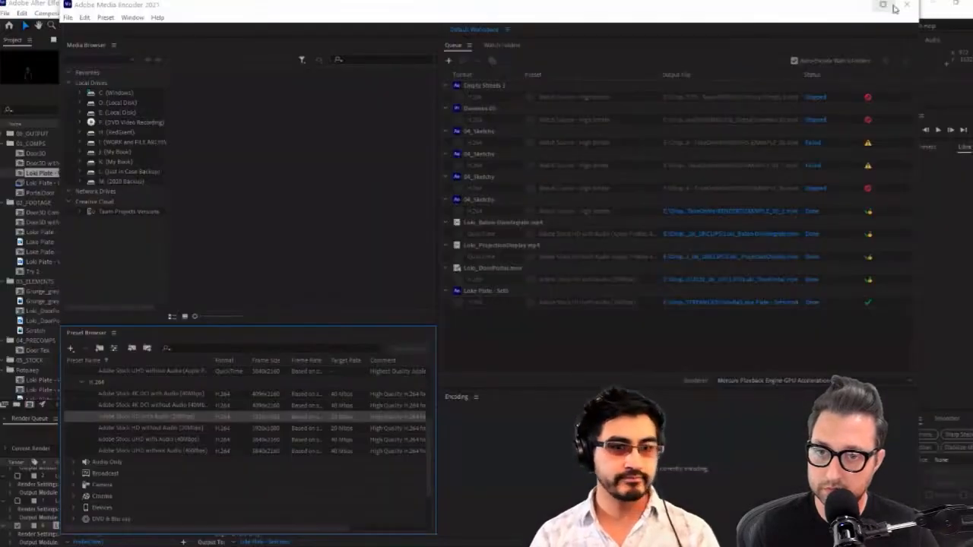
{"action": "left_click", "coordinate": [950, 197]}
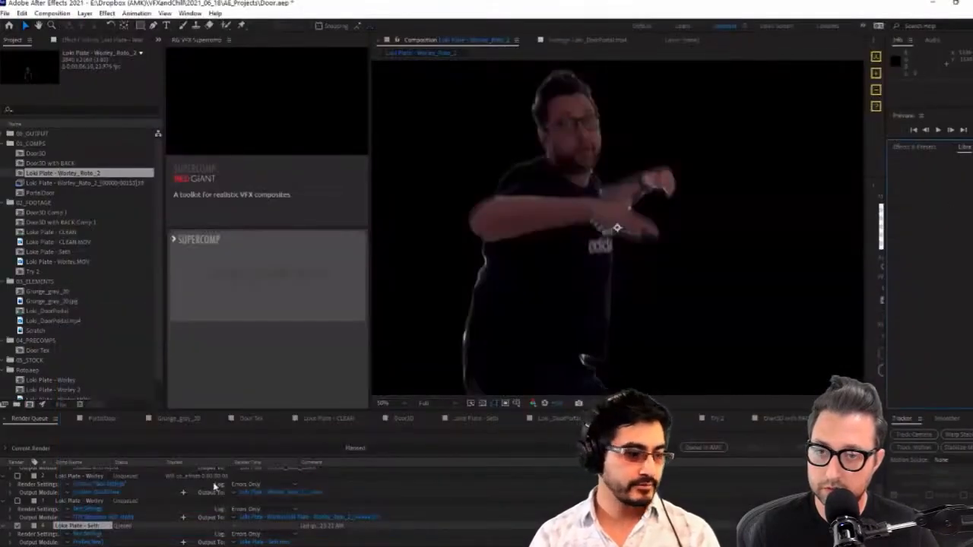
{"action": "left_click", "coordinate": [718, 419]}
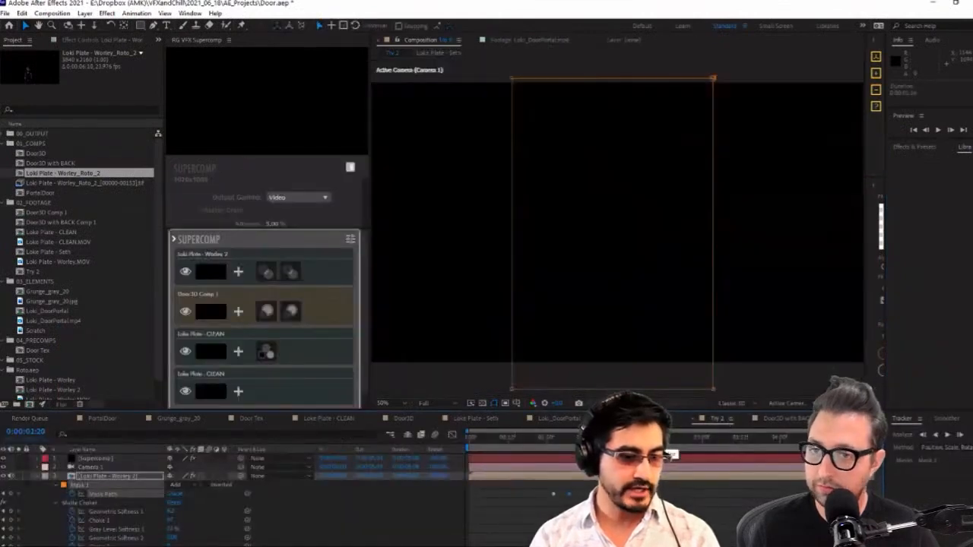
{"action": "key", "text": "comma"}
{"action": "key", "text": "comma"}
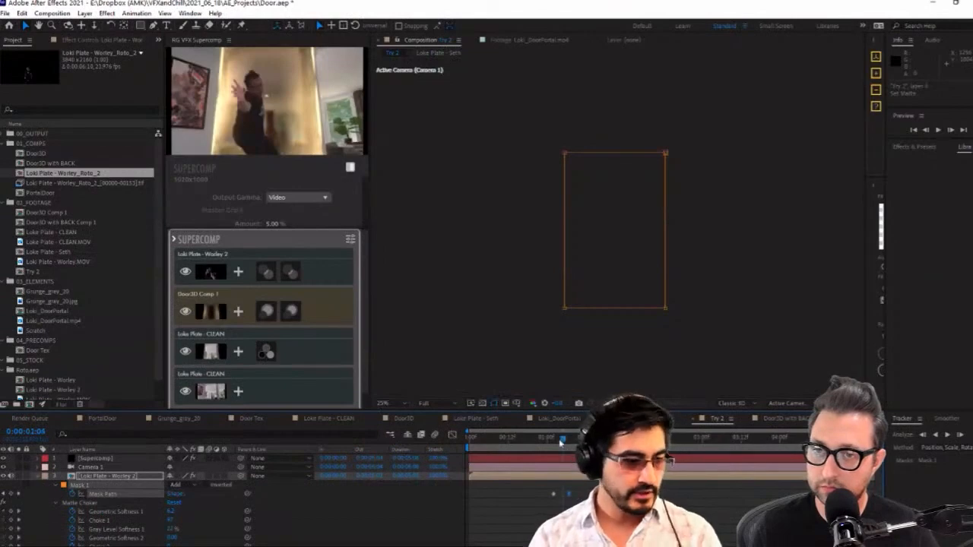
{"action": "left_click_drag", "start_coordinate": [561, 441], "coordinate": [552, 440]}
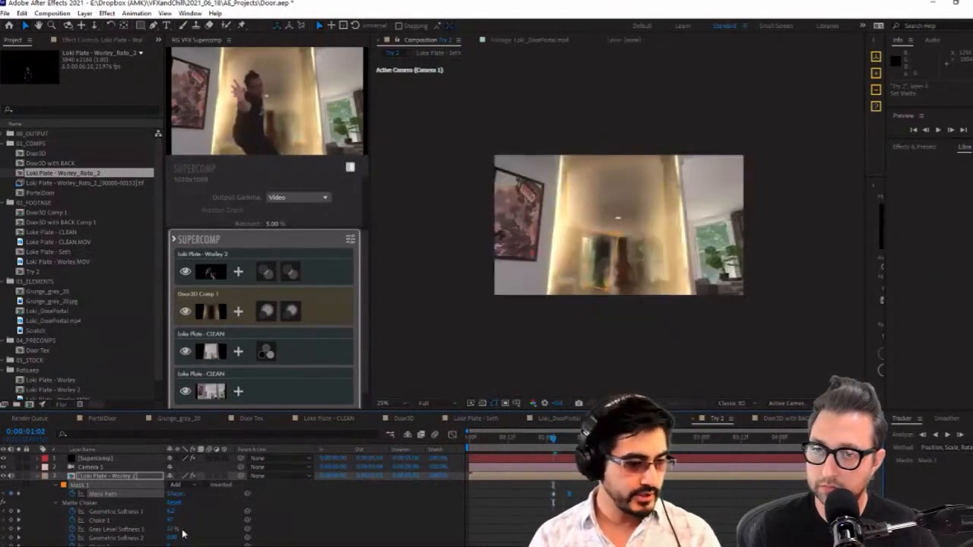
Adjust the keyframed Matte Choker Iterations on the Loki Plate - Worley 2 layer at 0:00:01:02
{"action": "scroll", "coordinate": [205, 524], "scroll_direction": "down", "scroll_amount": 3}
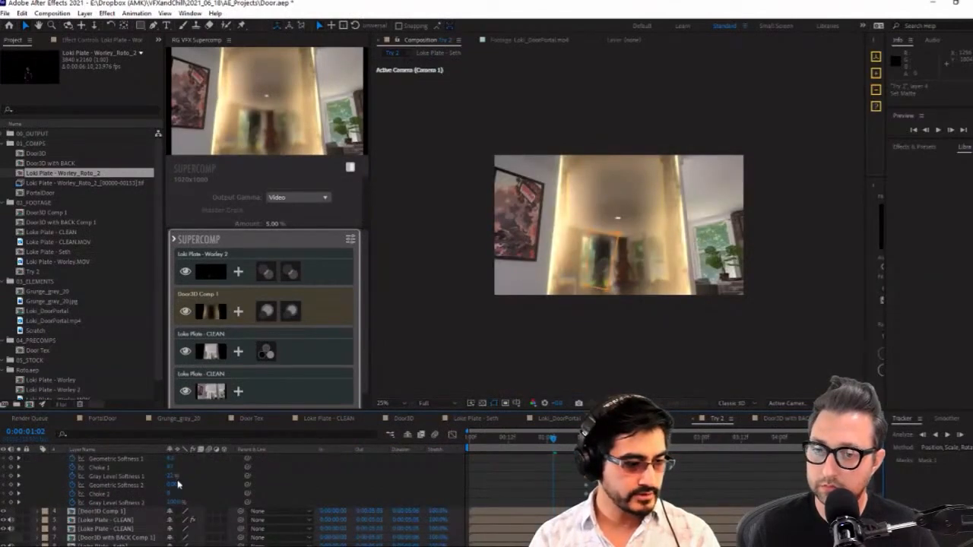
{"action": "left_click", "coordinate": [114, 40]}
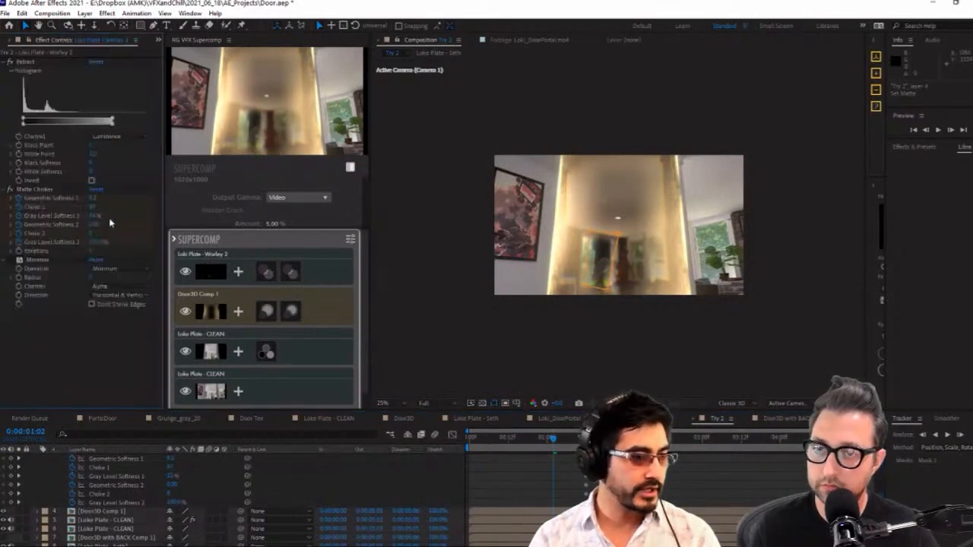
{"action": "left_click", "coordinate": [33, 190]}
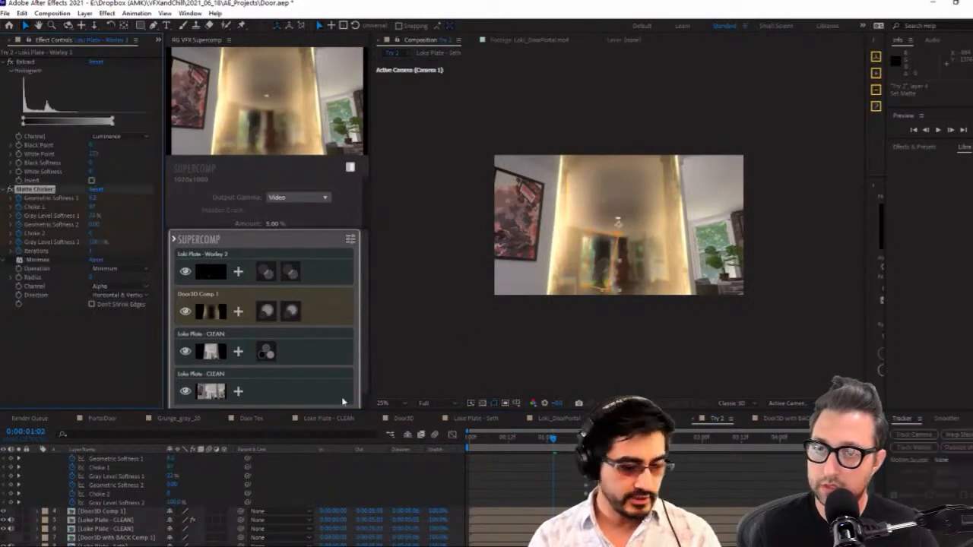
{"action": "scroll", "coordinate": [561, 475], "scroll_direction": "up", "scroll_amount": 3}
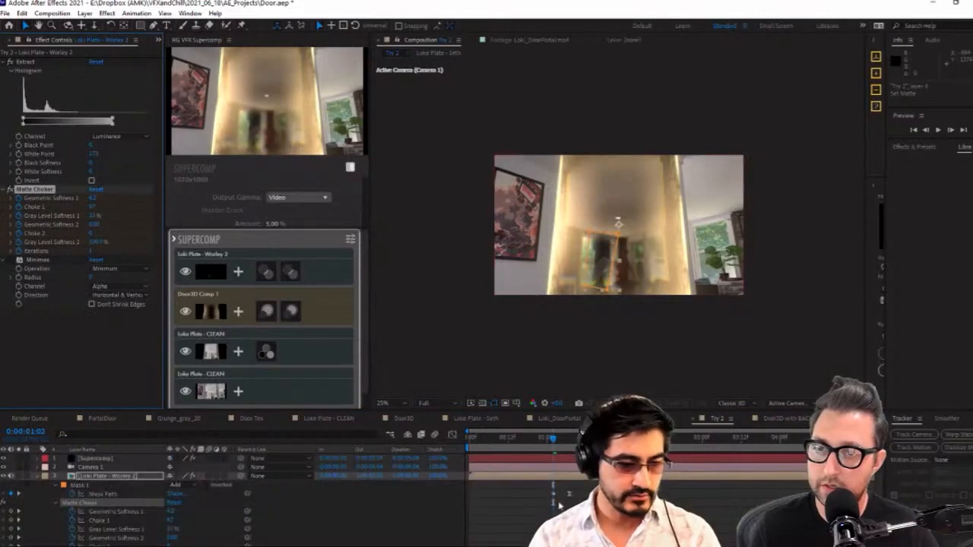
{"action": "scroll", "coordinate": [559, 505], "scroll_direction": "down", "scroll_amount": 3}
{"action": "left_click", "coordinate": [553, 538]}
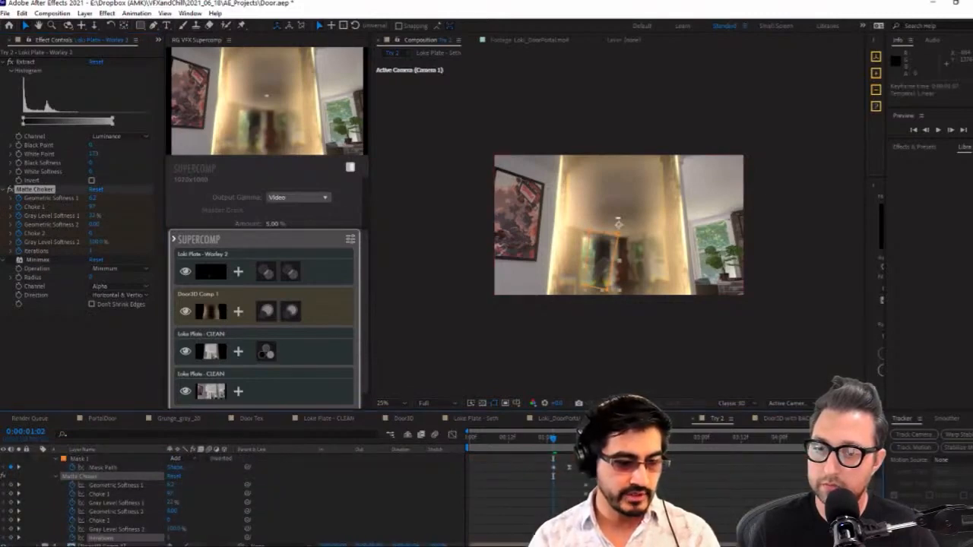
{"action": "left_click_drag", "start_coordinate": [171, 539], "coordinate": [172, 542]}
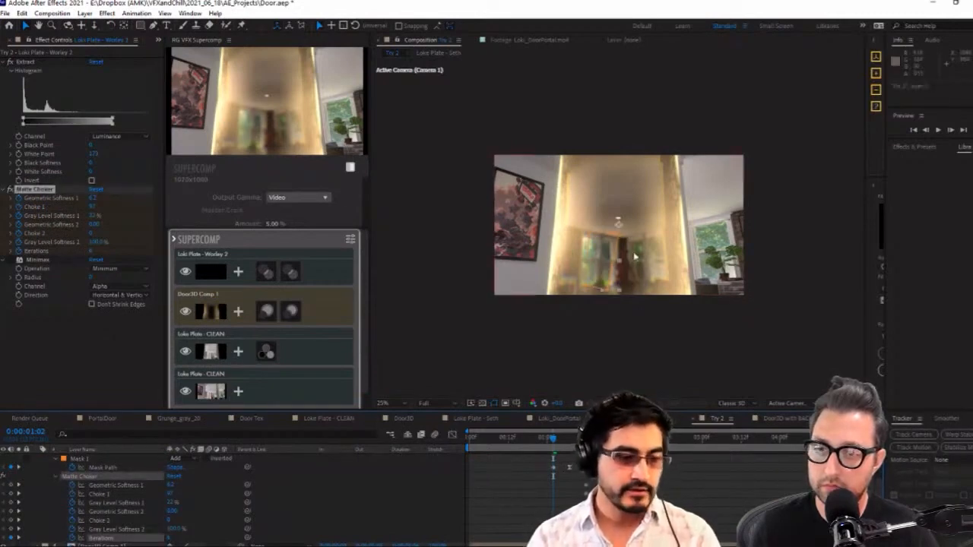
Move the second Mask Path keyframe of Mask 1 slightly earlier, checking the frames between 0:00:01:02 and 0:00:01:04
{"action": "left_click_drag", "start_coordinate": [569, 469], "coordinate": [564, 471]}
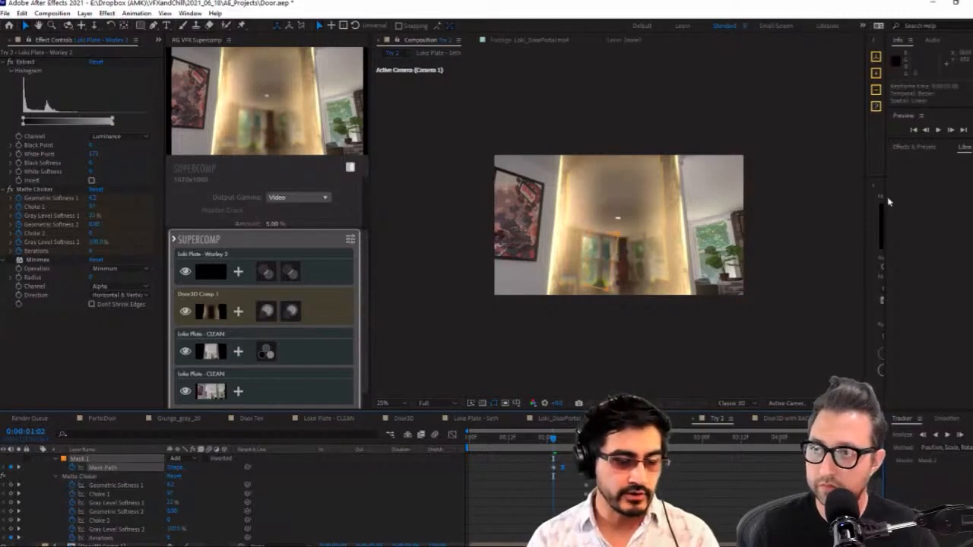
{"action": "left_click", "coordinate": [937, 130]}
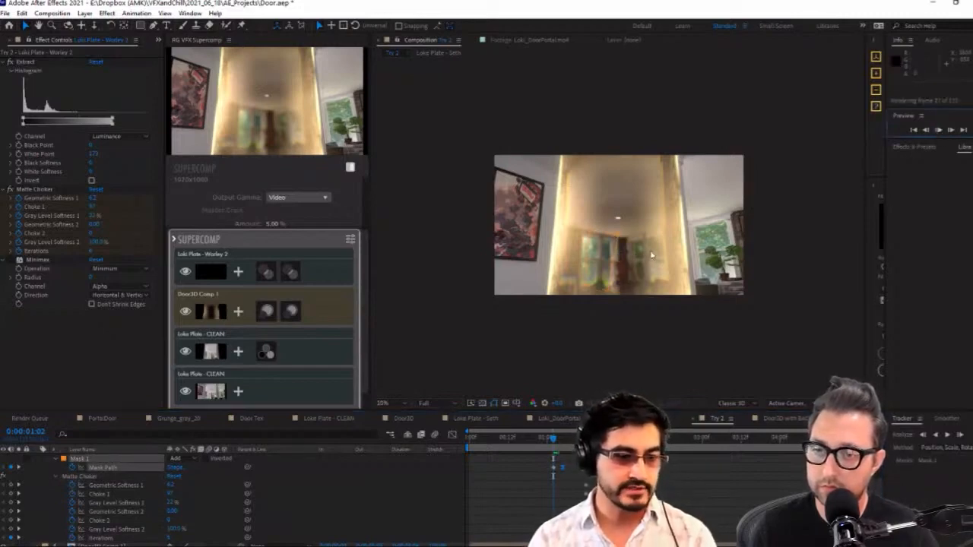
{"action": "scroll", "coordinate": [652, 255], "scroll_direction": "up", "scroll_amount": 2}
{"action": "left_click", "coordinate": [553, 440]}
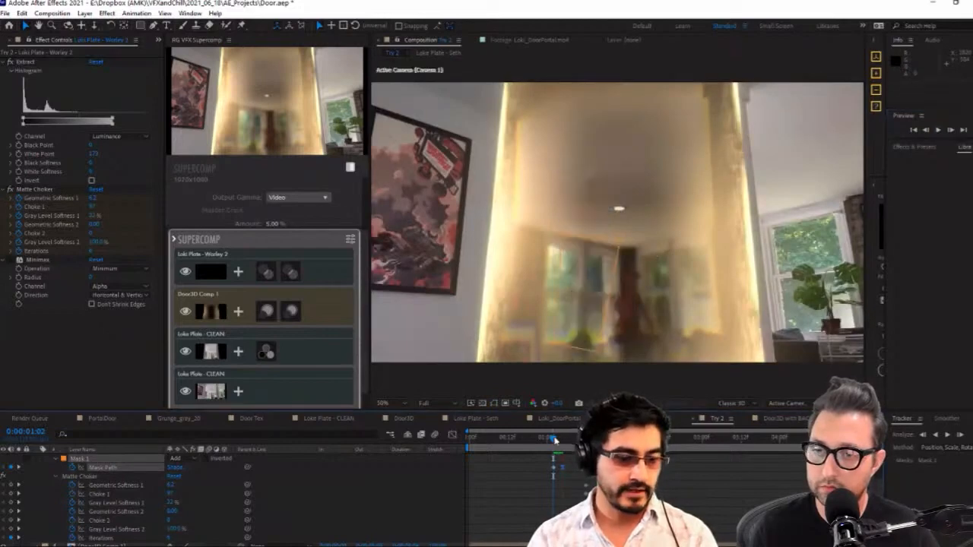
{"action": "left_click", "coordinate": [559, 439]}
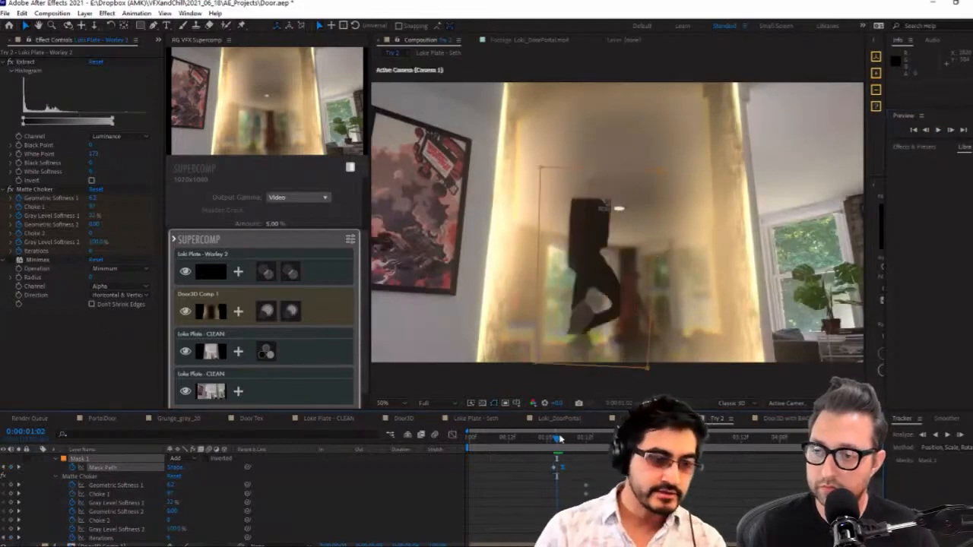
{"action": "left_click_drag", "start_coordinate": [560, 438], "coordinate": [556, 439]}
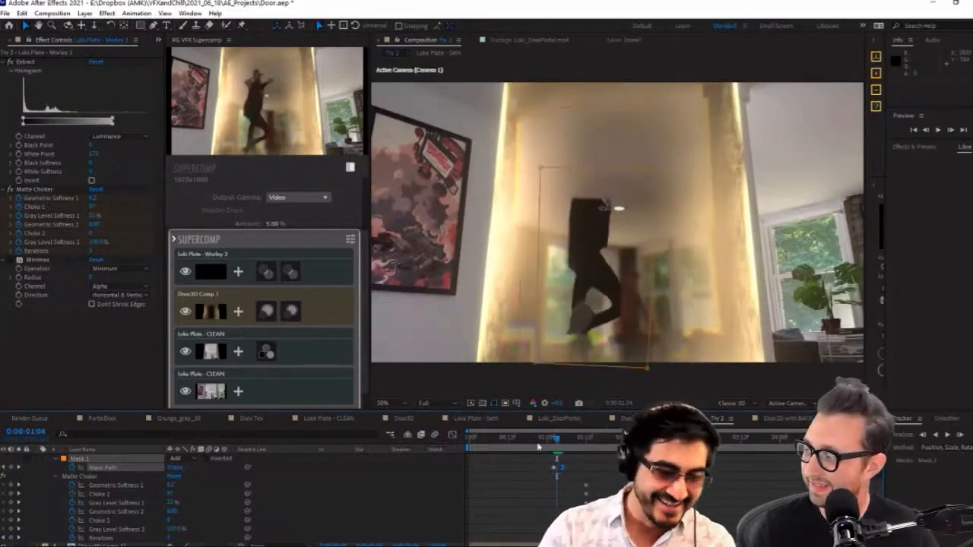
{"action": "left_click_drag", "start_coordinate": [563, 472], "coordinate": [567, 472]}
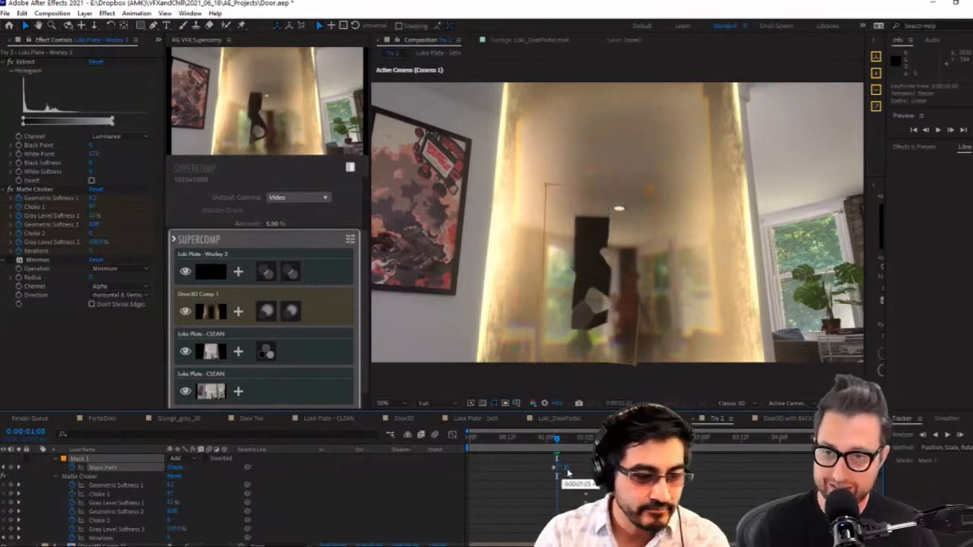
Reduce the Mask Feather of Mask 1 on the Loki Plate - Worley 2 layer
{"action": "left_click", "coordinate": [564, 537]}
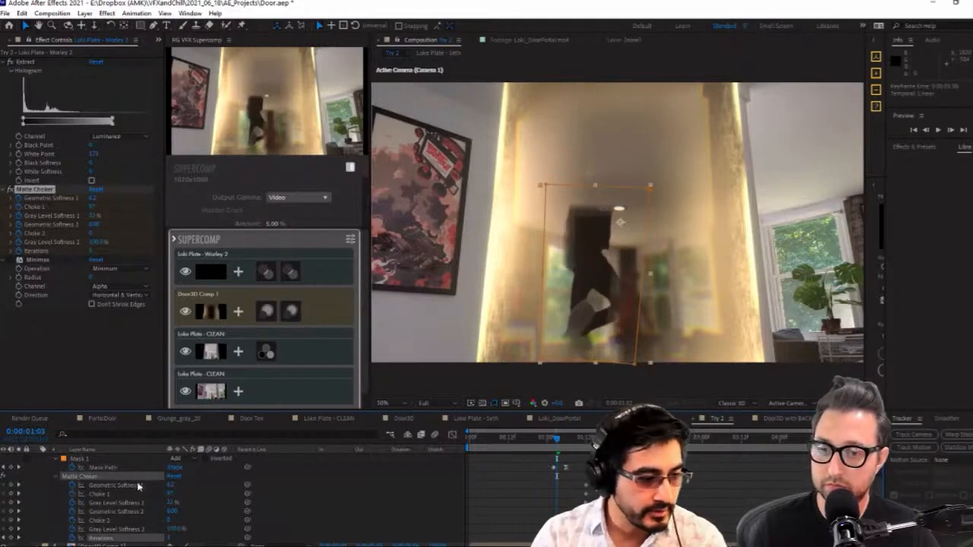
{"action": "key", "text": "f"}
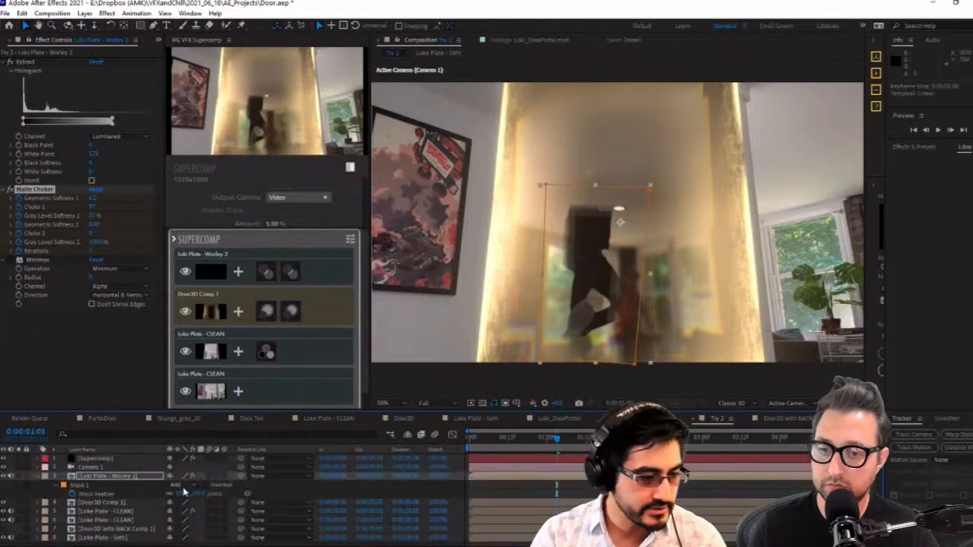
{"action": "left_click_drag", "start_coordinate": [197, 495], "coordinate": [175, 500]}
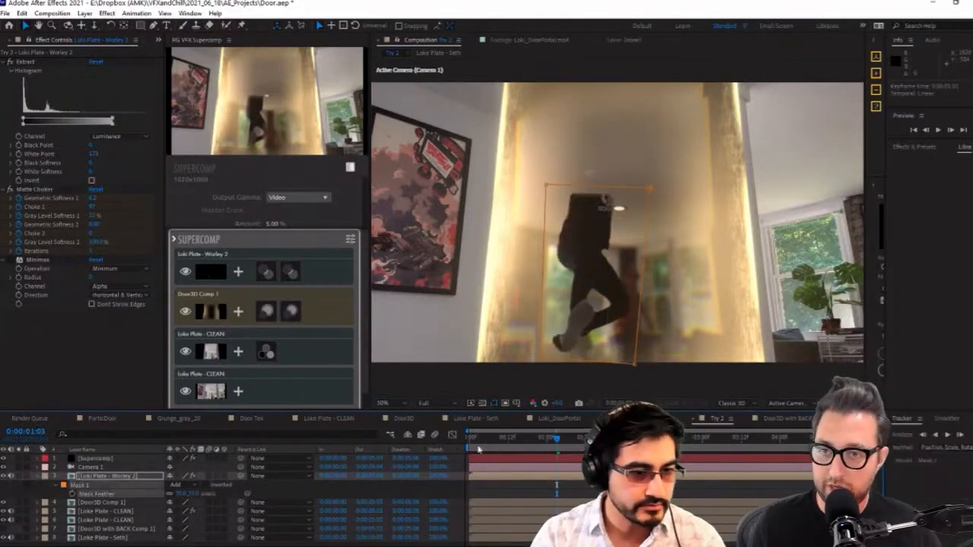
Collapse Mask 1 of the Loki Plate - Worley 2 layer to a tiny sliver at 0:00:01:01 to exclude the figure visible in the doorway
{"action": "left_click", "coordinate": [550, 443]}
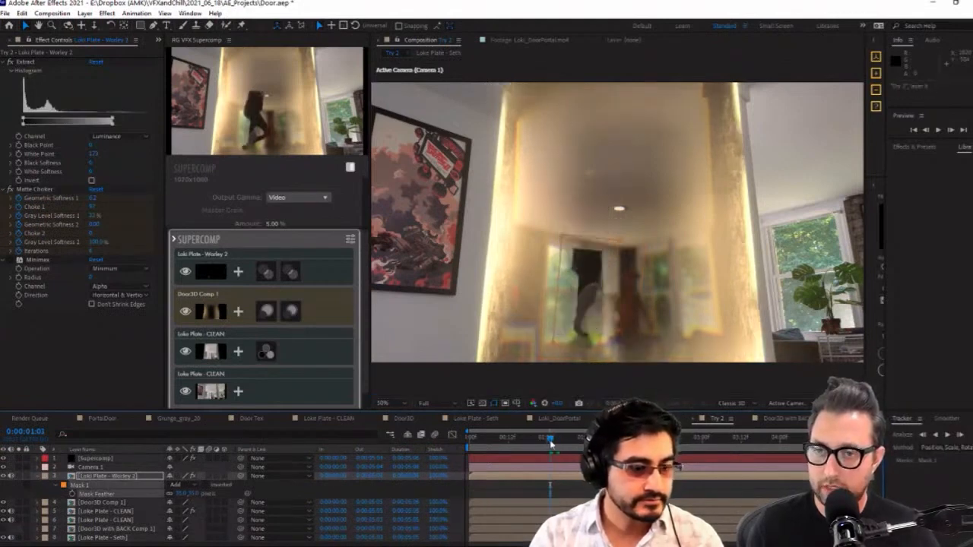
{"action": "key", "text": "u"}
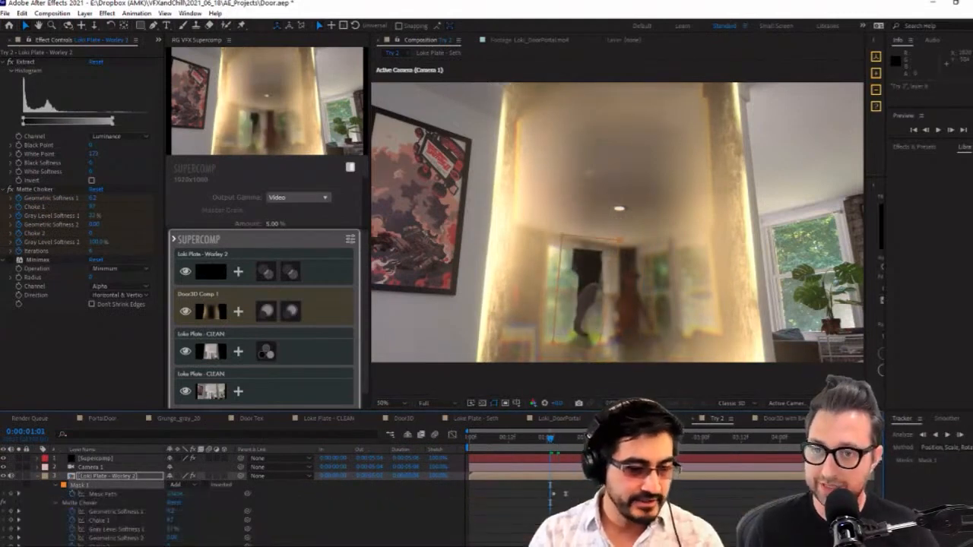
{"action": "scroll", "coordinate": [646, 486], "scroll_direction": "down", "scroll_amount": 1}
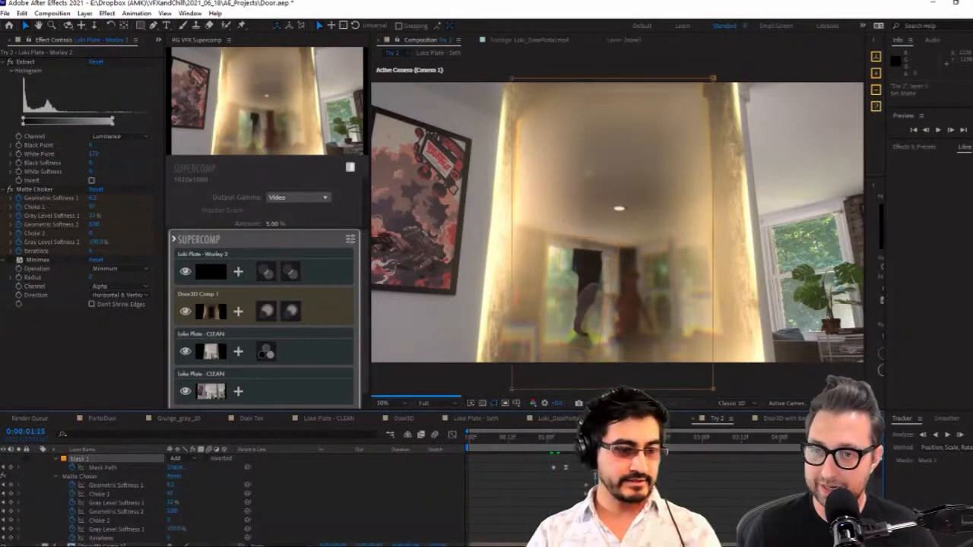
{"action": "left_click_drag", "start_coordinate": [594, 438], "coordinate": [548, 439]}
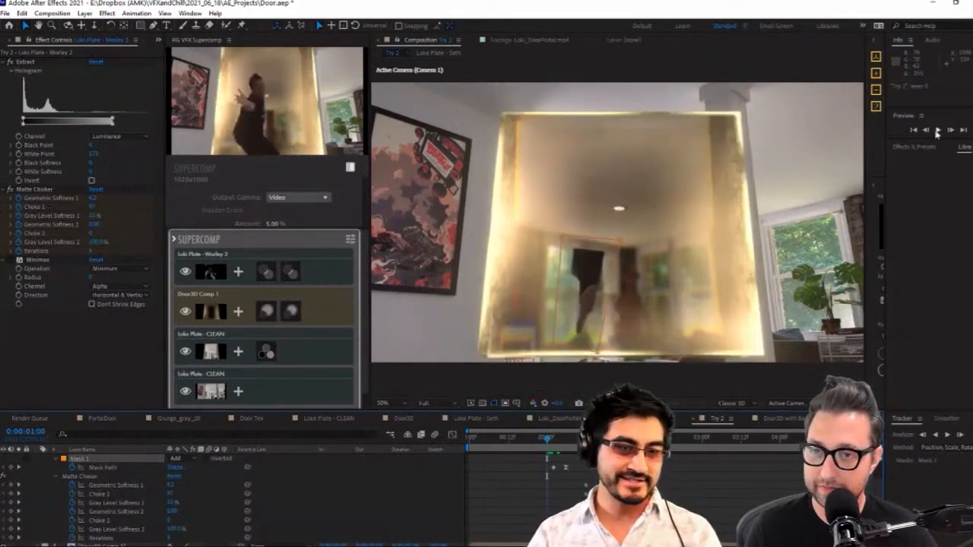
{"action": "left_click", "coordinate": [938, 131]}
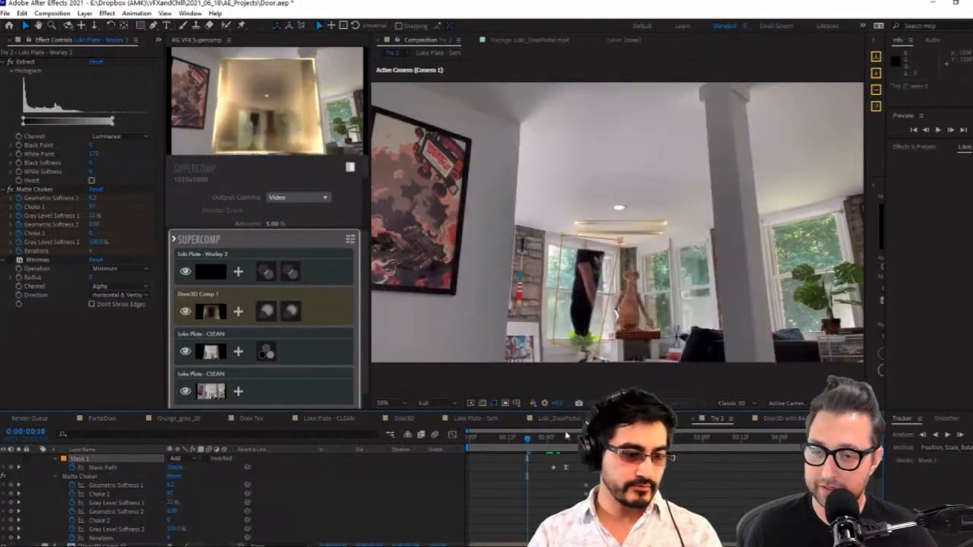
{"action": "left_click_drag", "start_coordinate": [542, 441], "coordinate": [551, 441]}
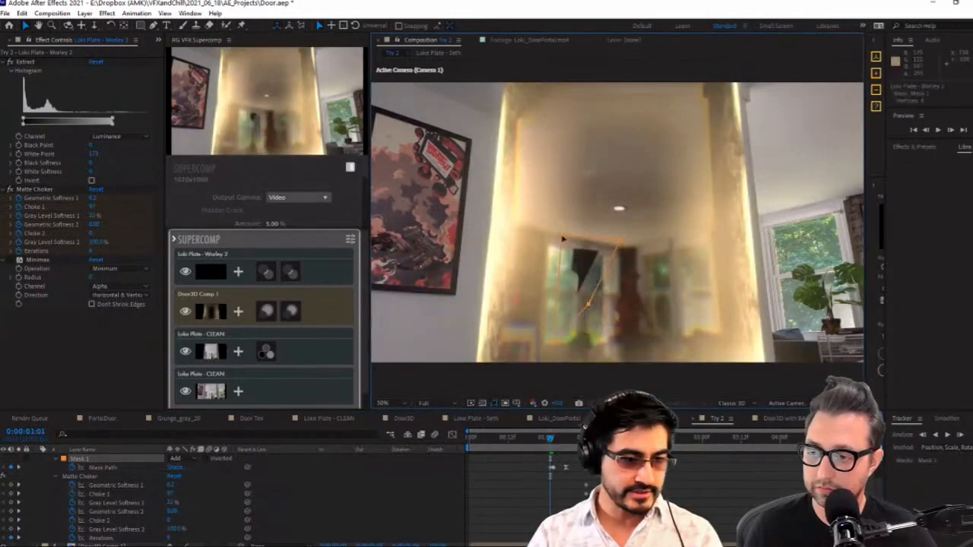
{"action": "left_click_drag", "start_coordinate": [564, 238], "coordinate": [574, 281]}
{"action": "left_click_drag", "start_coordinate": [617, 242], "coordinate": [589, 298]}
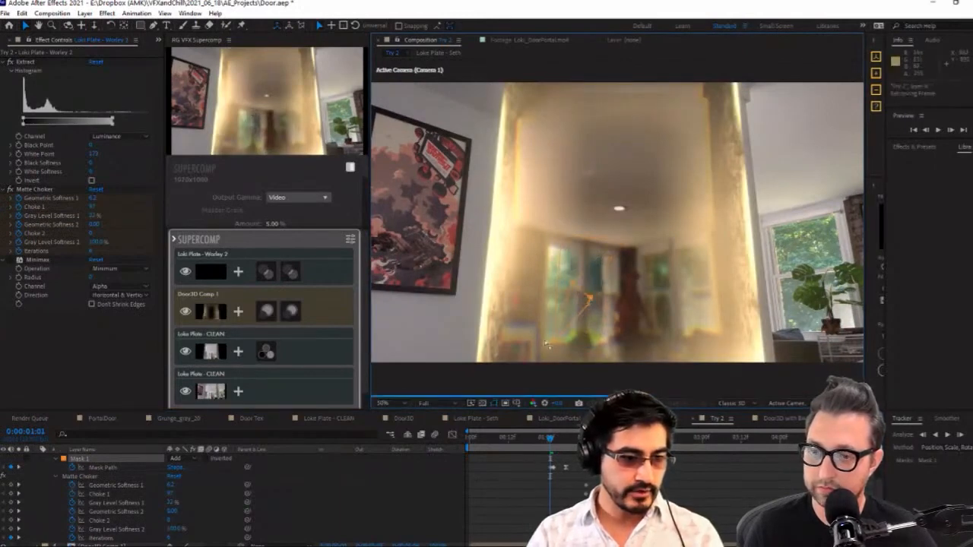
Preview the mask change from 0:00:01:01 and inspect the masked actor and Matte Choker Iterations keyframes at 0:00:01:03
{"action": "left_click", "coordinate": [937, 131]}
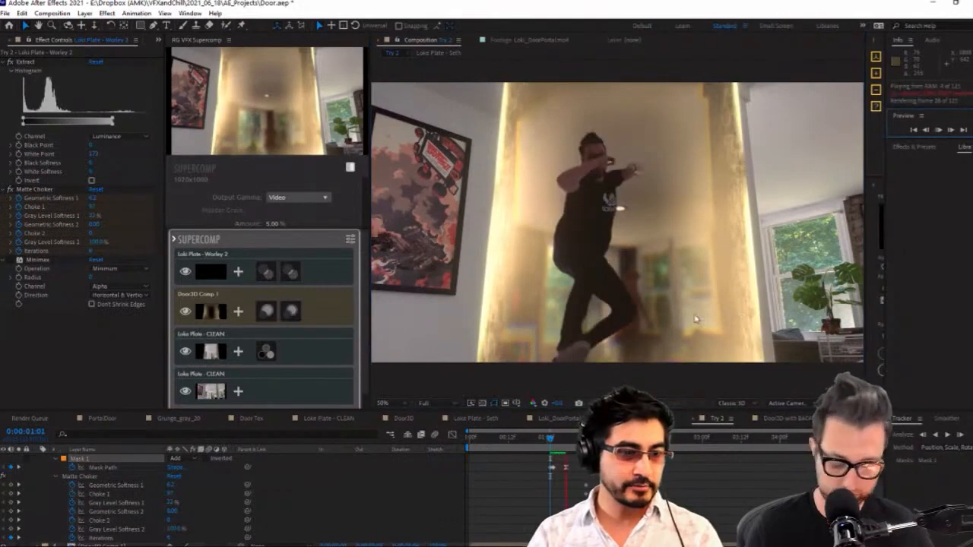
{"action": "key", "text": "space"}
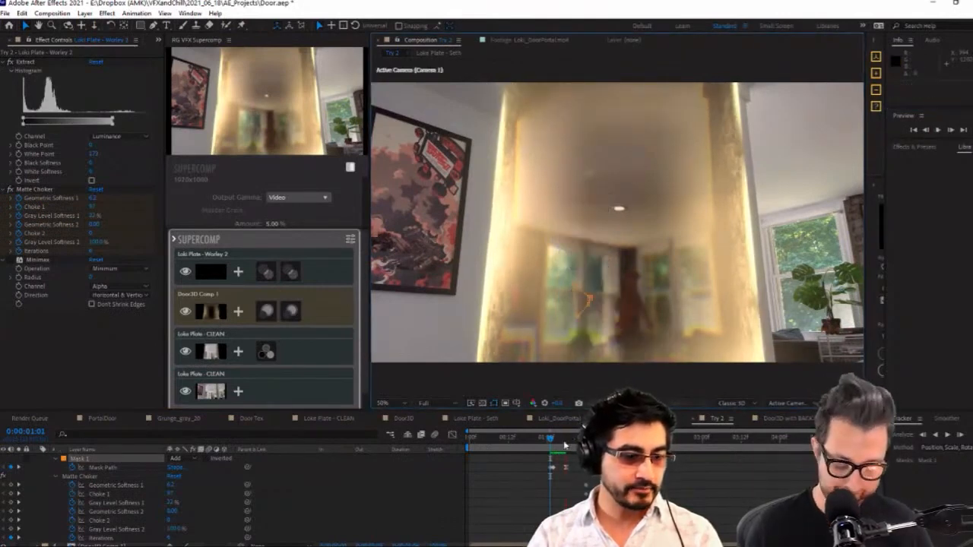
{"action": "left_click_drag", "start_coordinate": [551, 442], "coordinate": [557, 443]}
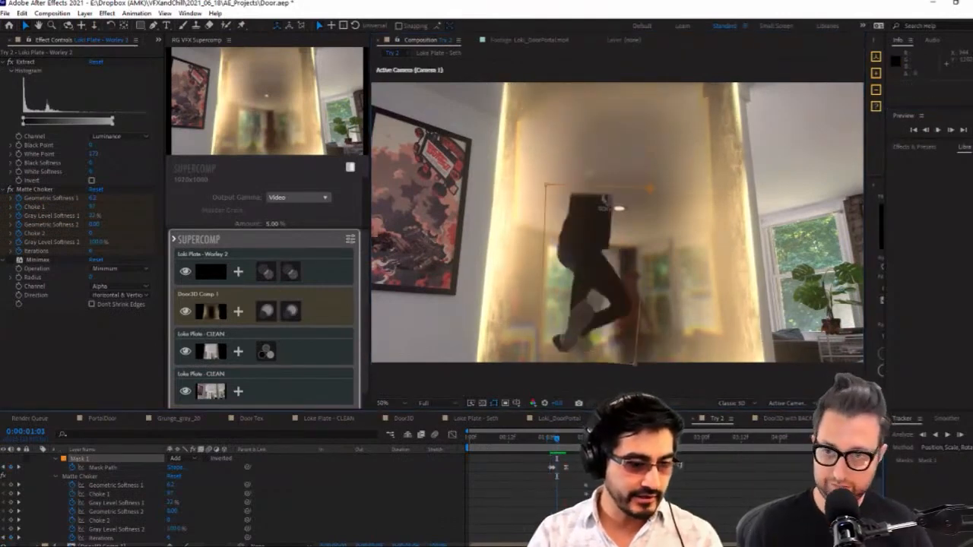
{"action": "left_click", "coordinate": [565, 538]}
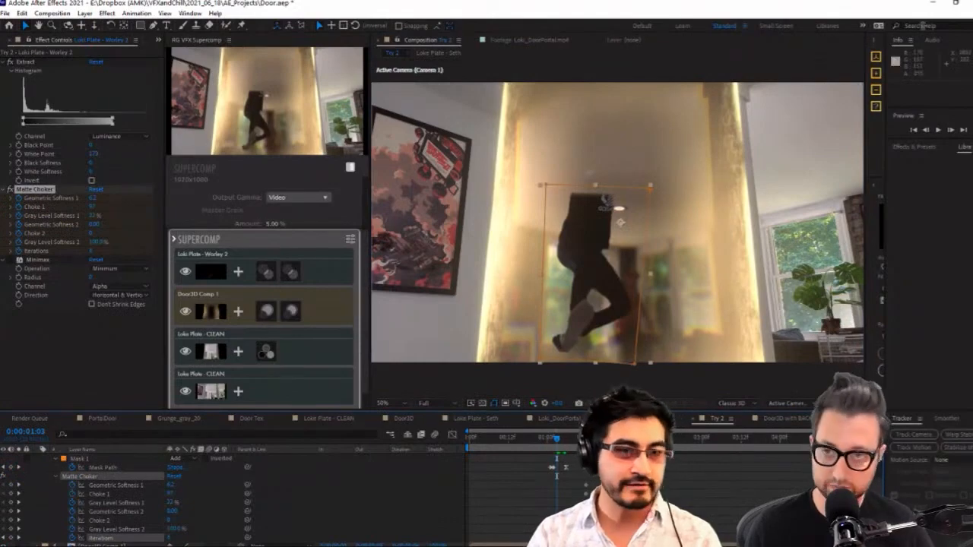
Switch to Runway, open the newest MiDaS depth render of the Loke plate and play it back
{"action": "double_click", "coordinate": [875, 9]}
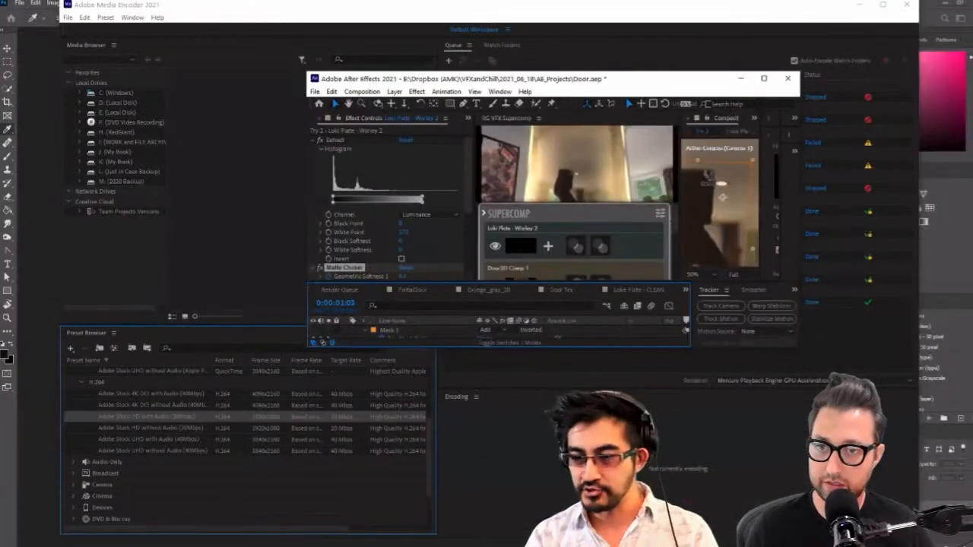
{"action": "left_click", "coordinate": [763, 78]}
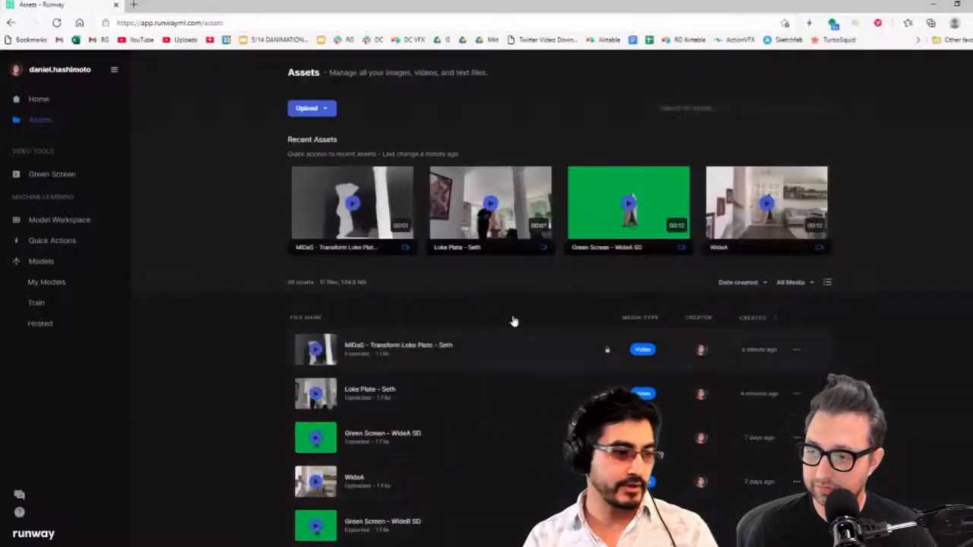
{"action": "left_click", "coordinate": [352, 205]}
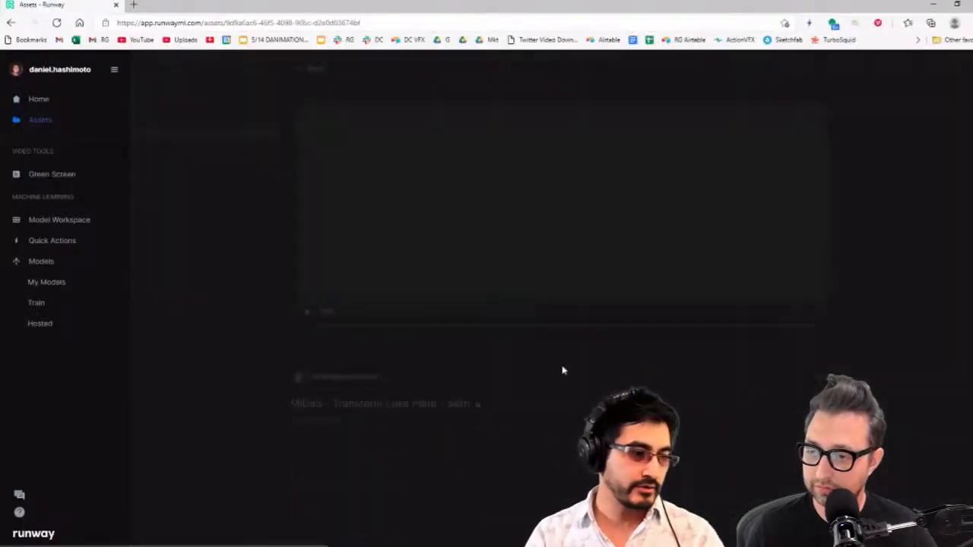
{"action": "left_click", "coordinate": [477, 304]}
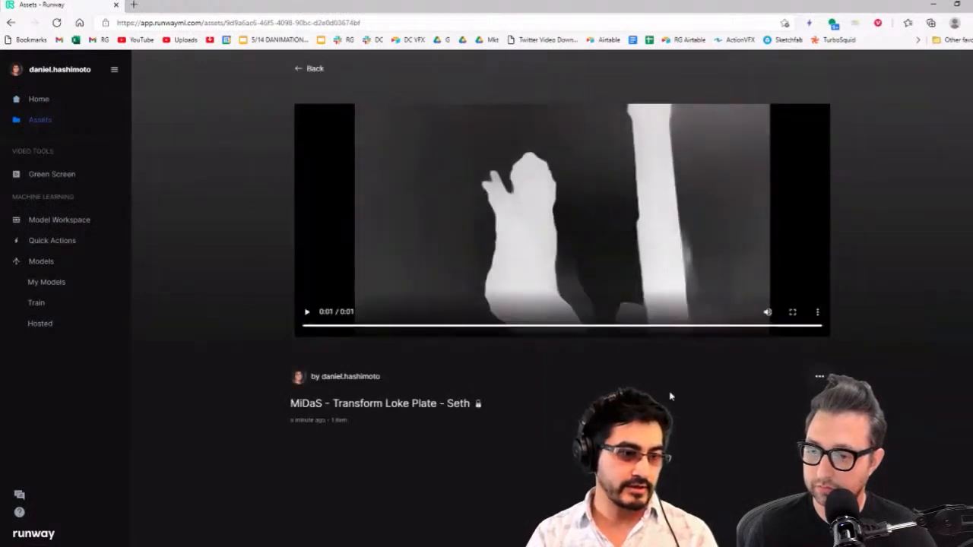
{"action": "left_click", "coordinate": [307, 312]}
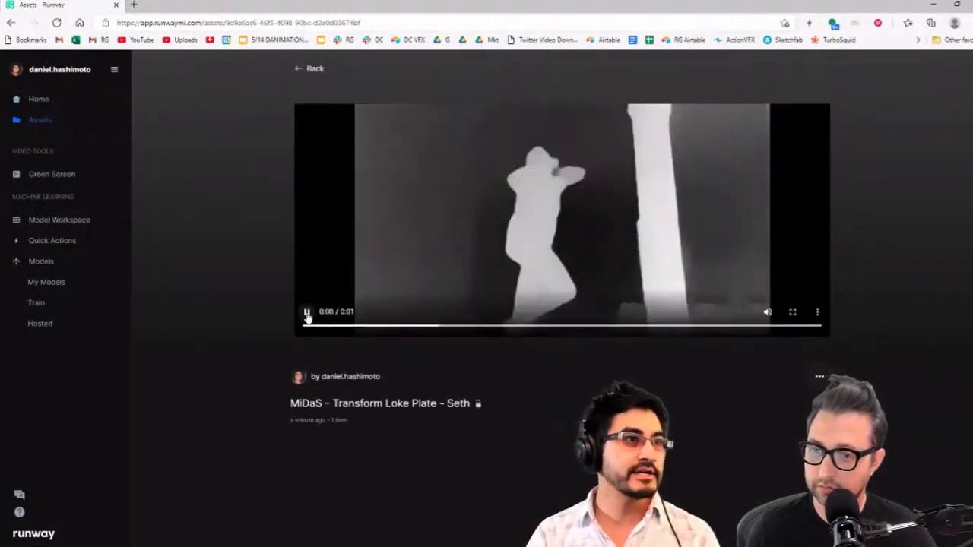
{"action": "left_click", "coordinate": [307, 312]}
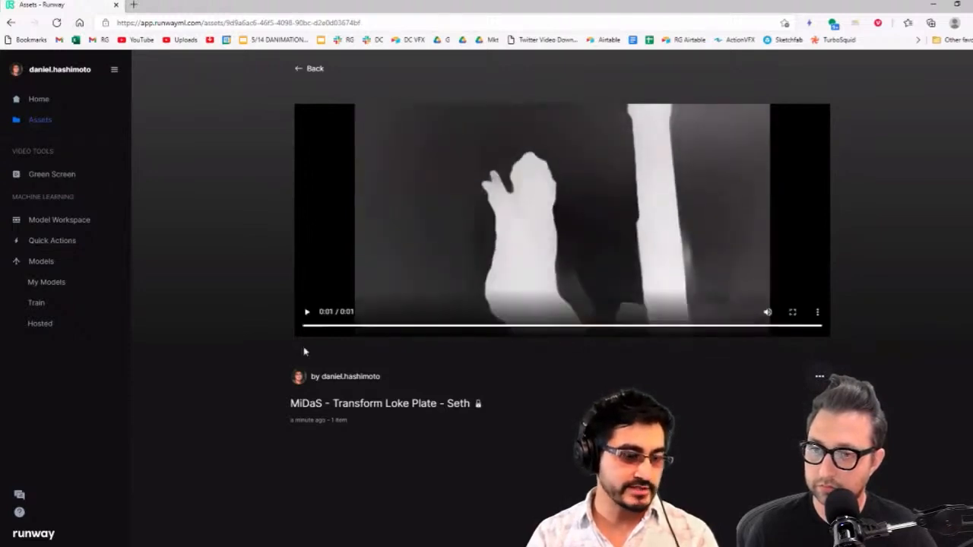
{"action": "left_click", "coordinate": [309, 317]}
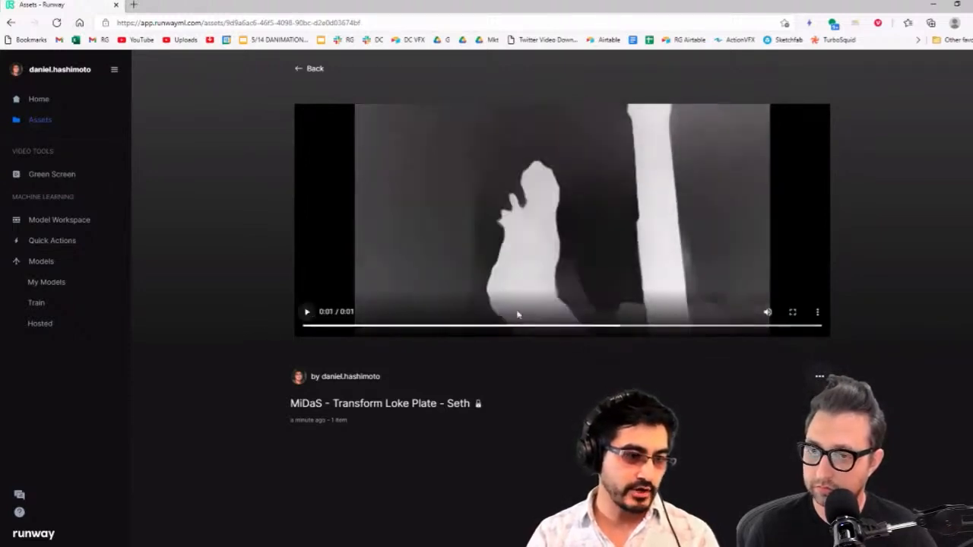
Download the MiDaS depth render and save it as Depth in the 2021_06_18 ELEMENTS folder
{"action": "left_click", "coordinate": [817, 311]}
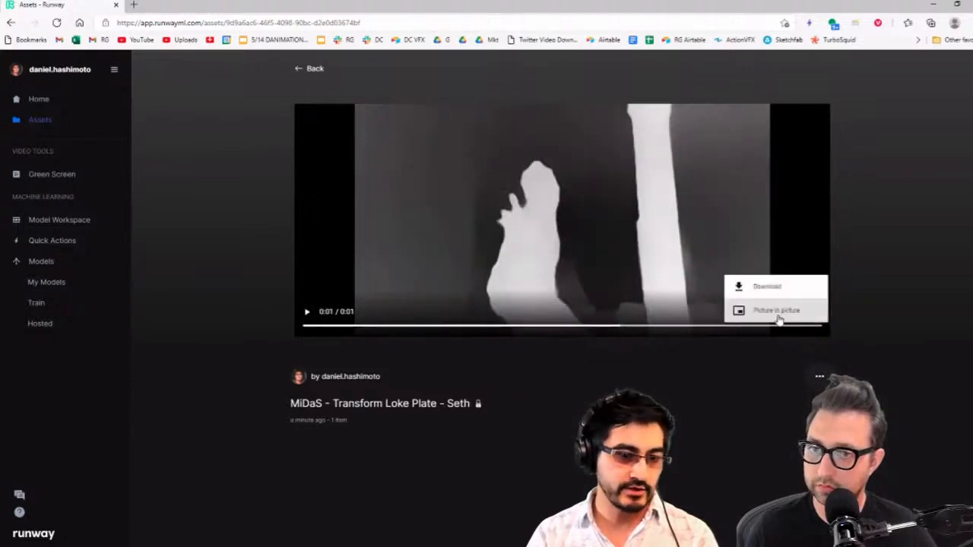
{"action": "left_click", "coordinate": [768, 285]}
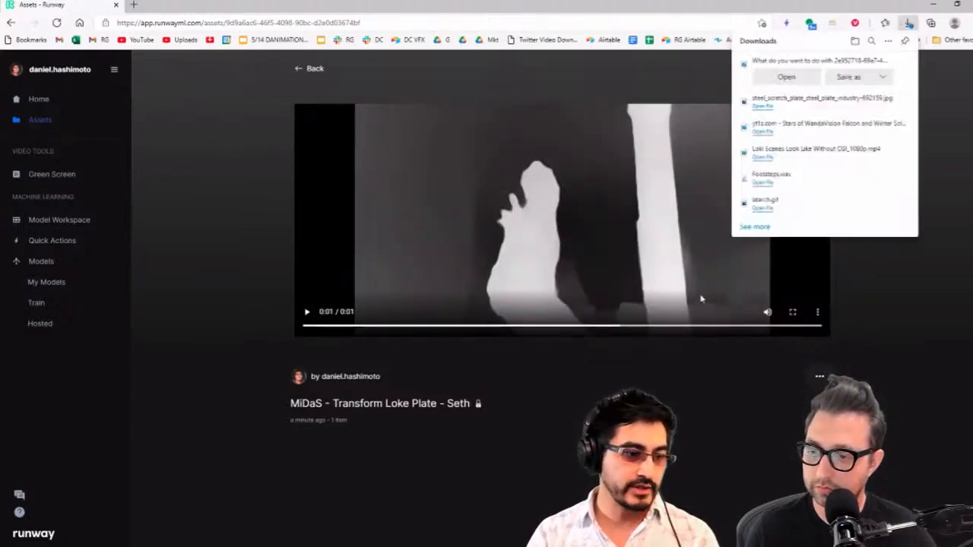
{"action": "left_click", "coordinate": [848, 77]}
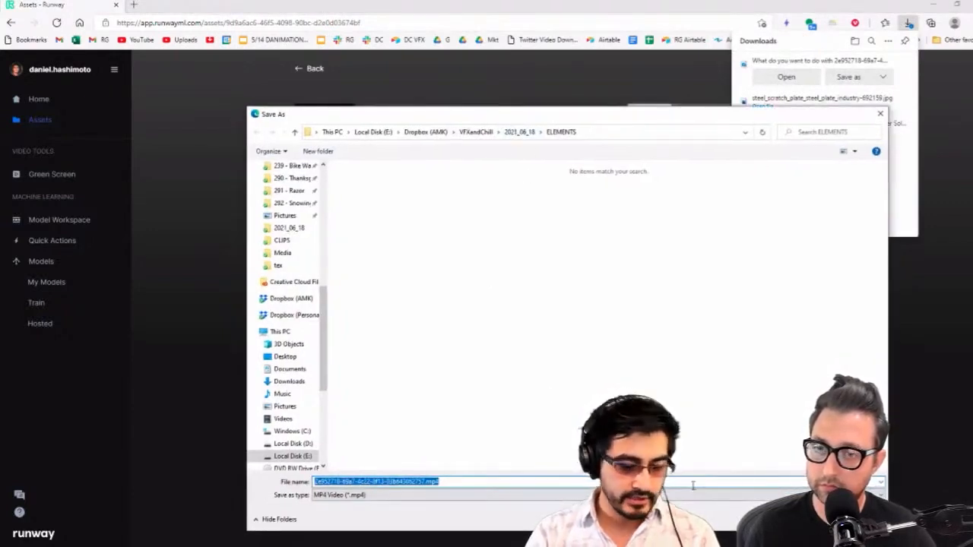
{"action": "type", "text": "Depth"}
{"action": "key", "text": "Return"}
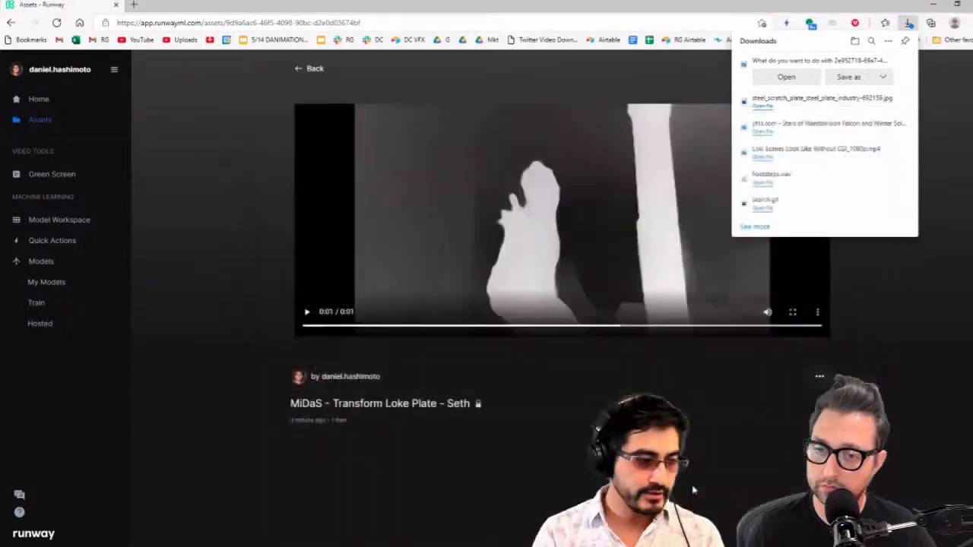
Switch to After Effects and import Depth.mp4 from the 2021_06_18 ELEMENTS folder into the project
{"action": "left_click", "coordinate": [936, 4]}
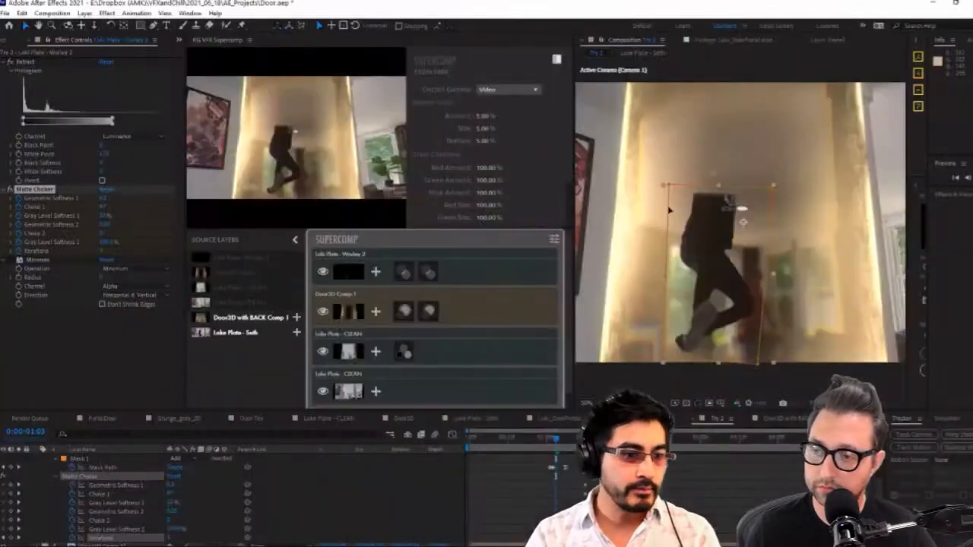
{"action": "left_click", "coordinate": [11, 39]}
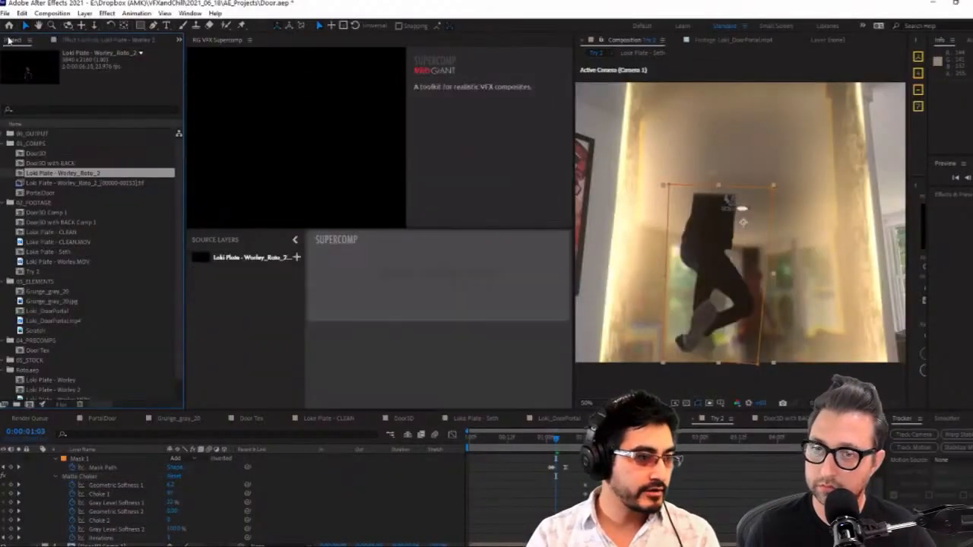
{"action": "key", "text": "ctrl+i"}
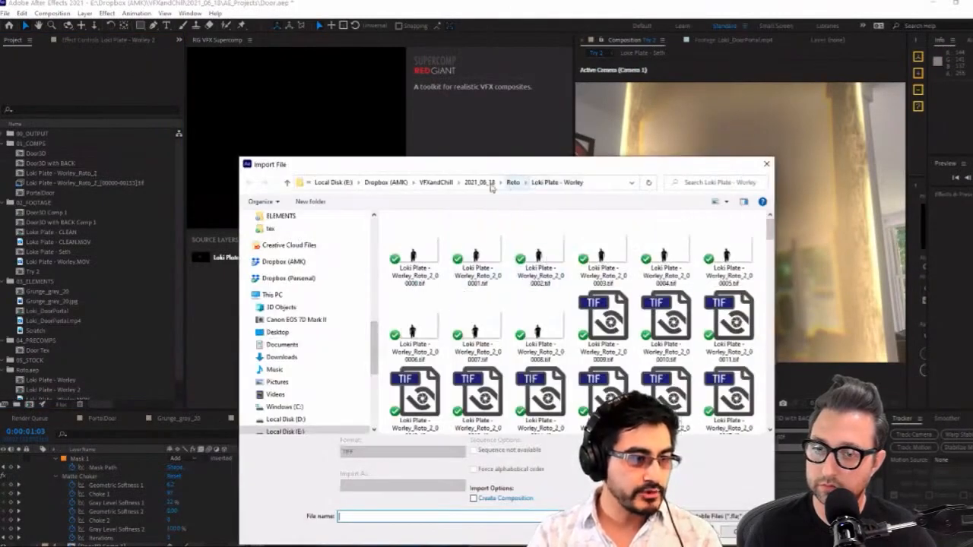
{"action": "left_click", "coordinate": [478, 182]}
{"action": "double_click", "coordinate": [528, 239]}
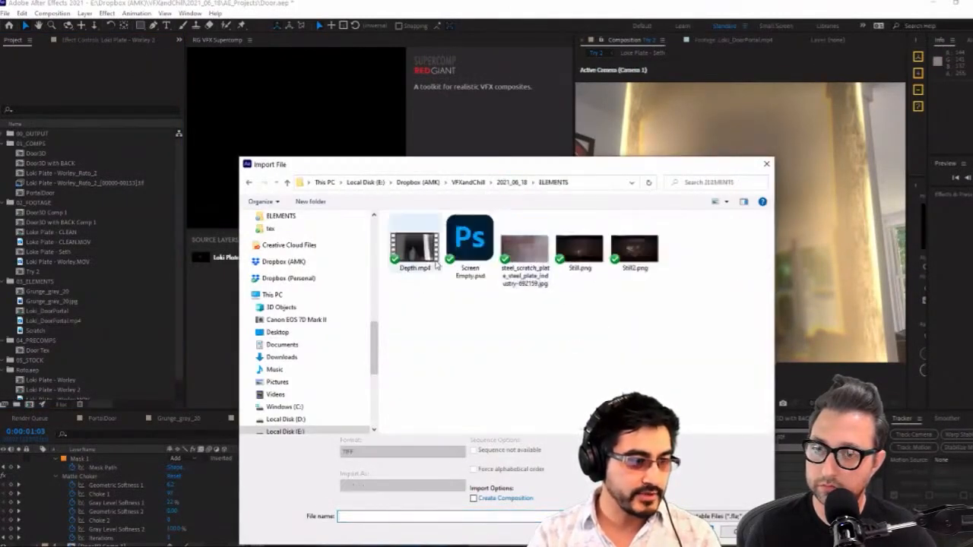
{"action": "double_click", "coordinate": [415, 249]}
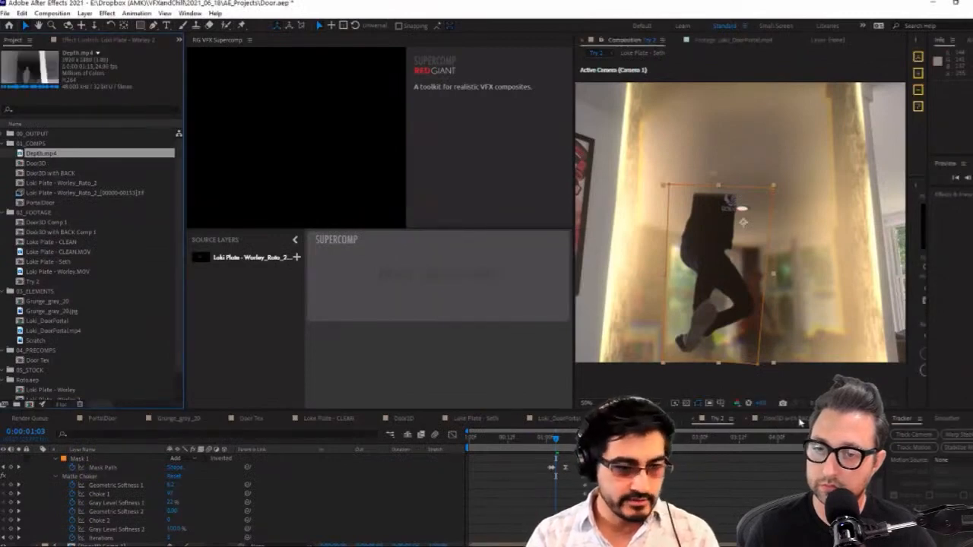
Delete Mask 1 and the keyframed Matte Choker effect from the Loki Plate - Worley 2 layer
{"action": "scroll", "coordinate": [102, 462], "scroll_direction": "up", "scroll_amount": 2}
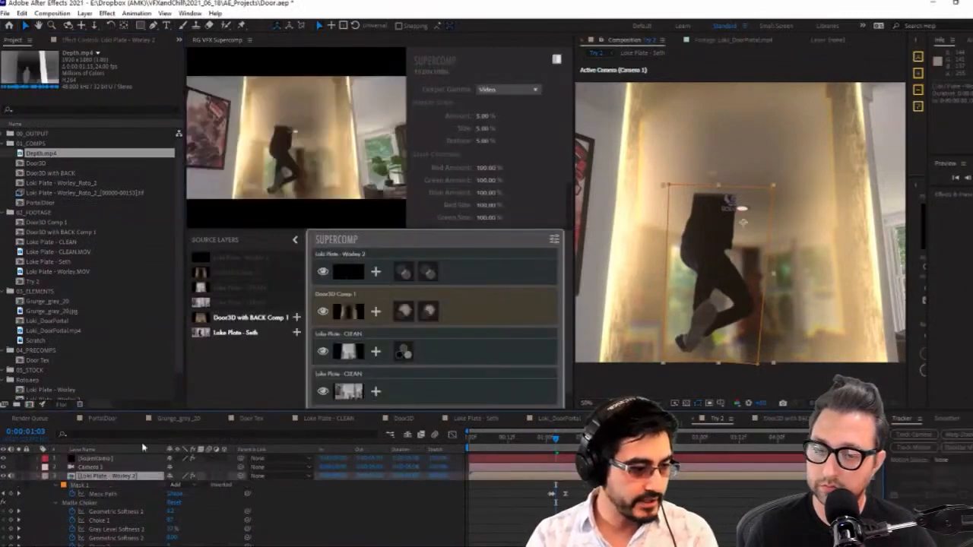
{"action": "left_click", "coordinate": [89, 485]}
{"action": "key", "text": "Delete"}
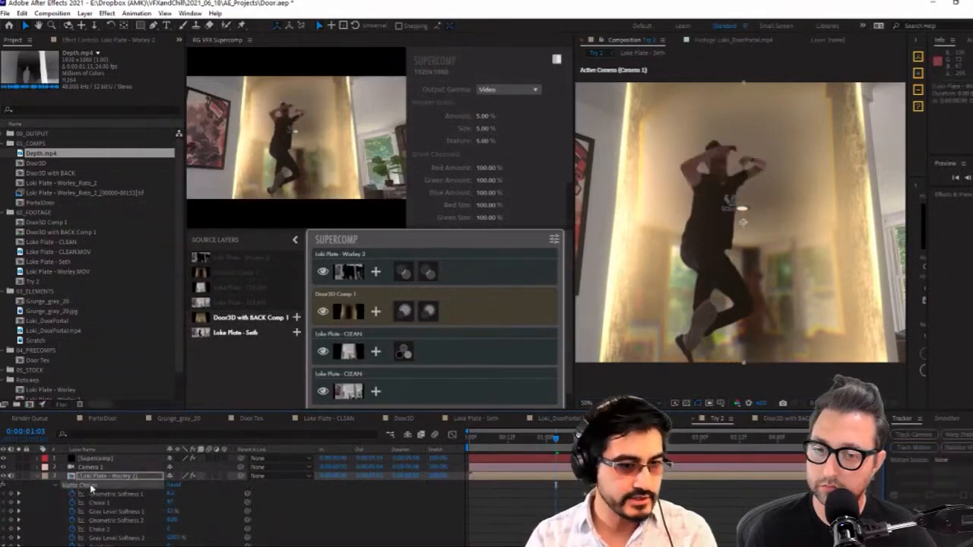
{"action": "key", "text": "Delete"}
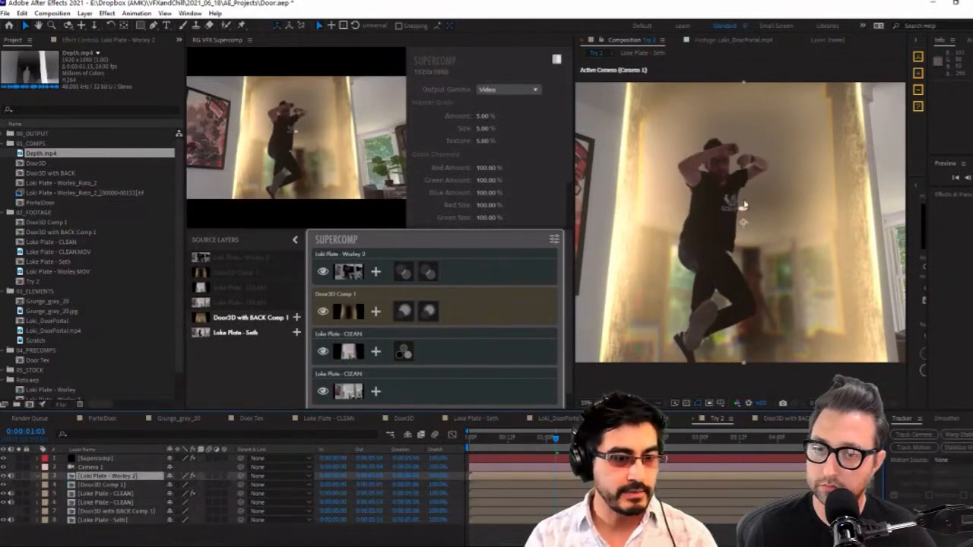
Add Depth.mp4 as the topmost layer of the Try 2 composition and shift it to start at 0:00:01:03
{"action": "left_click_drag", "start_coordinate": [38, 153], "coordinate": [182, 459]}
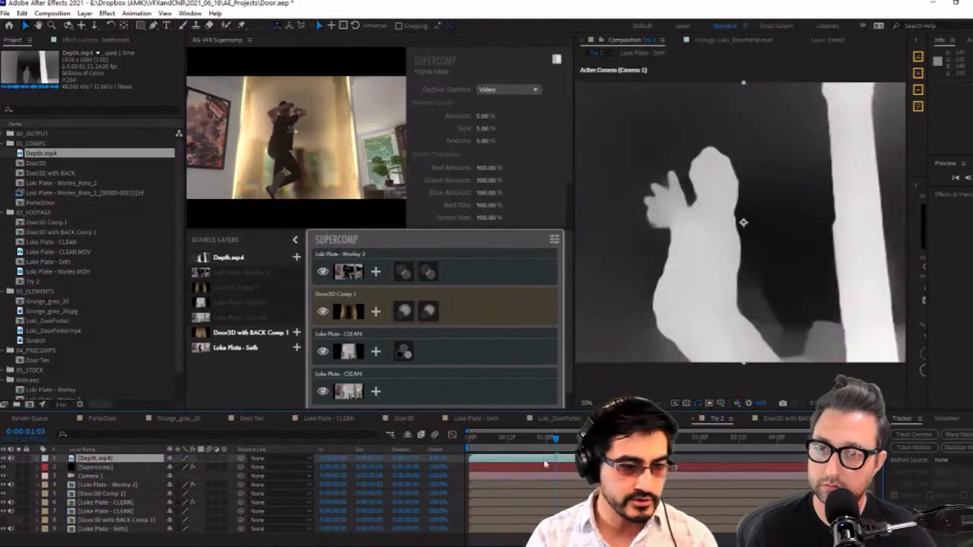
{"action": "left_click_drag", "start_coordinate": [521, 461], "coordinate": [684, 461]}
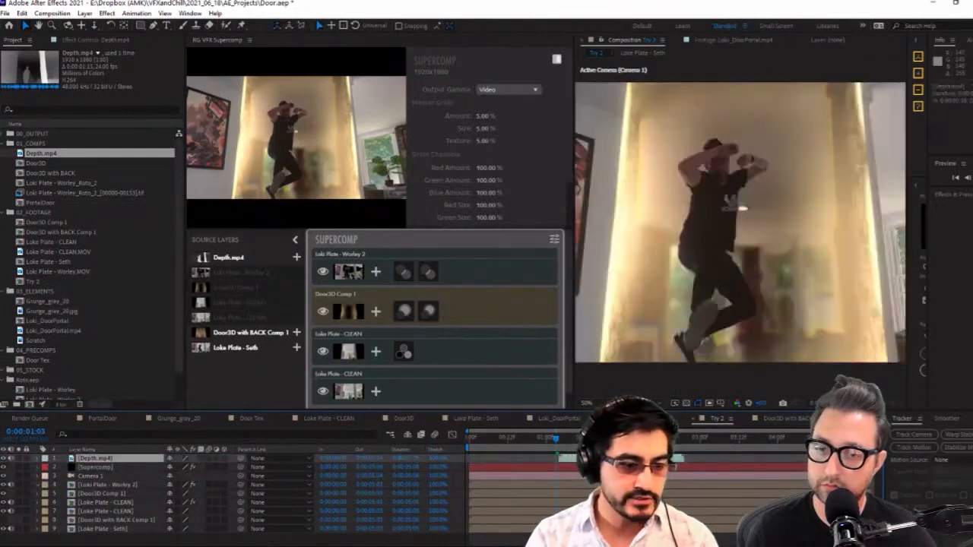
{"action": "left_click_drag", "start_coordinate": [611, 459], "coordinate": [608, 459]}
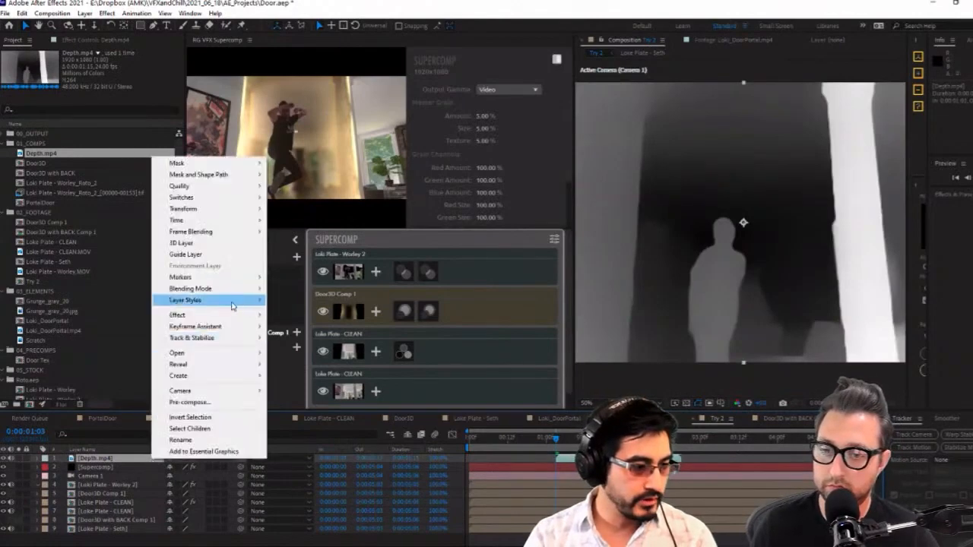
Lower the Opacity of the Depth.mp4 layer so it overlays the composite semi-transparently for alignment
{"action": "left_click", "coordinate": [129, 458]}
{"action": "key", "text": "t"}
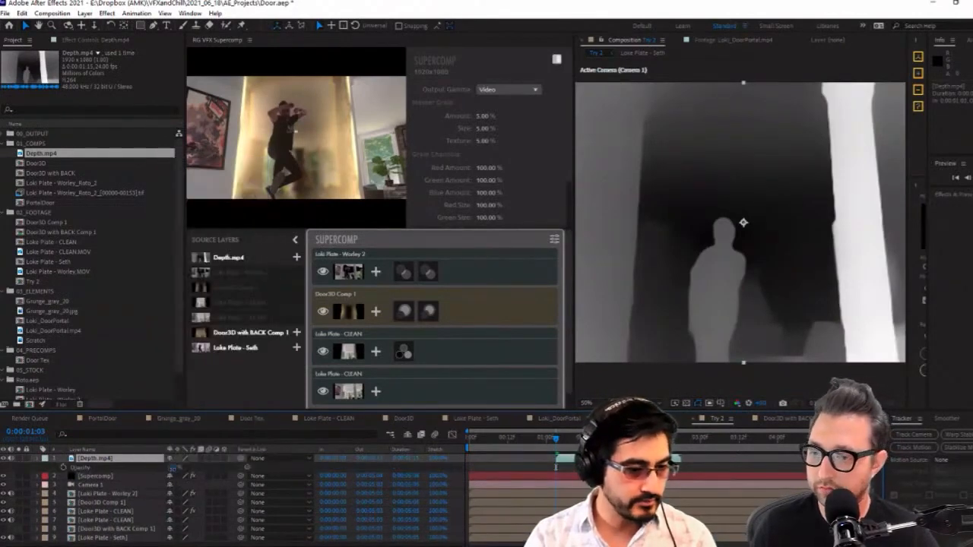
{"action": "left_click_drag", "start_coordinate": [173, 469], "coordinate": [157, 471]}
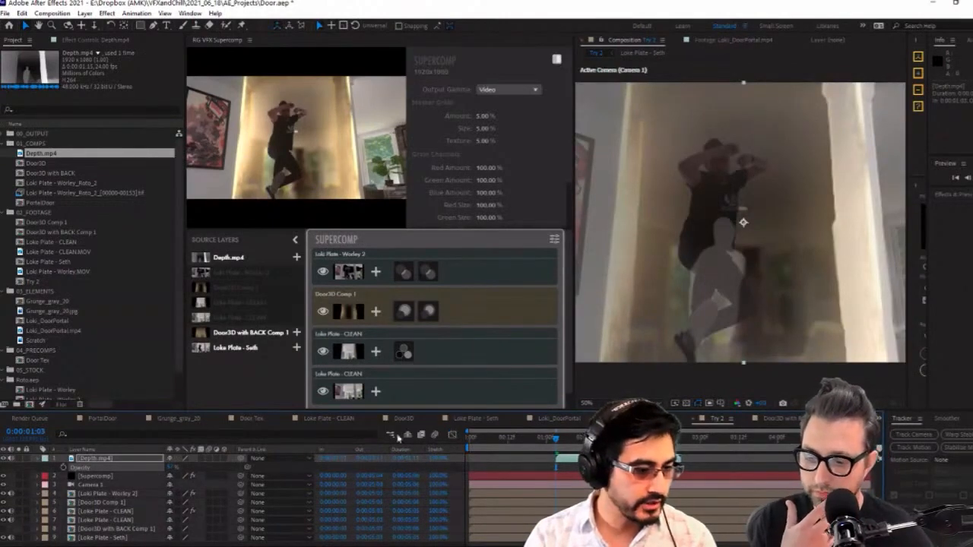
Find the work area start in the Loki Plate - Seth composition and move Depth.mp4 in Try 2 to start there, at about 0:00:00:14
{"action": "left_click", "coordinate": [491, 420]}
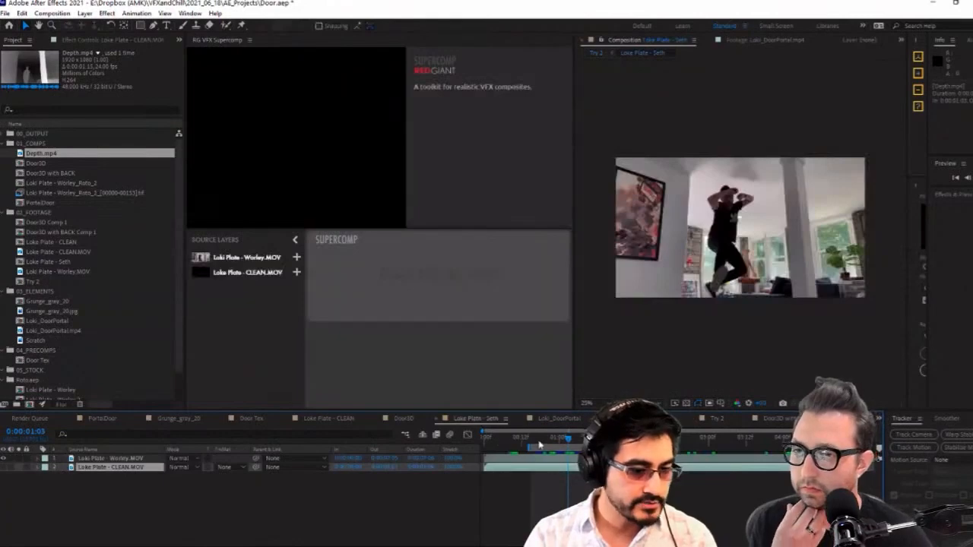
{"action": "left_click", "coordinate": [532, 440]}
{"action": "left_click", "coordinate": [779, 419]}
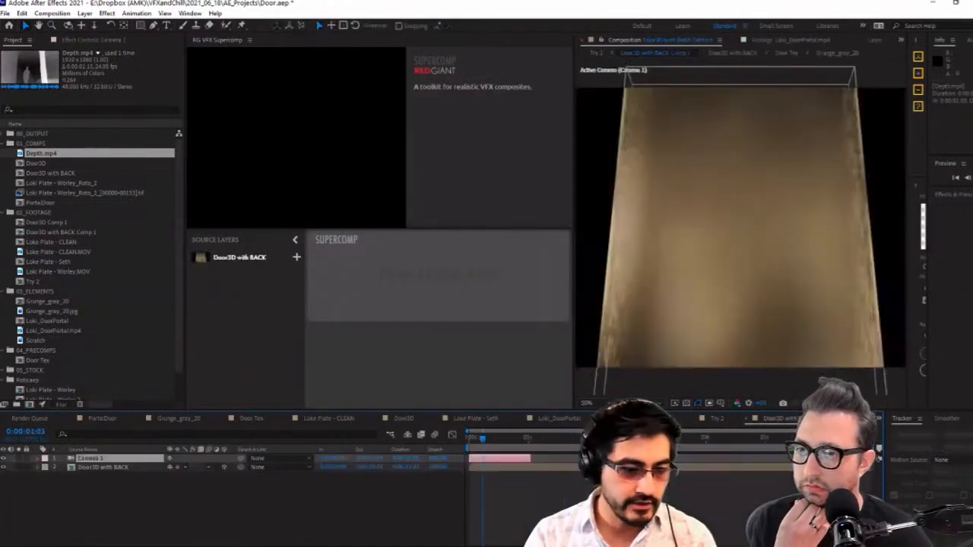
{"action": "left_click", "coordinate": [710, 419]}
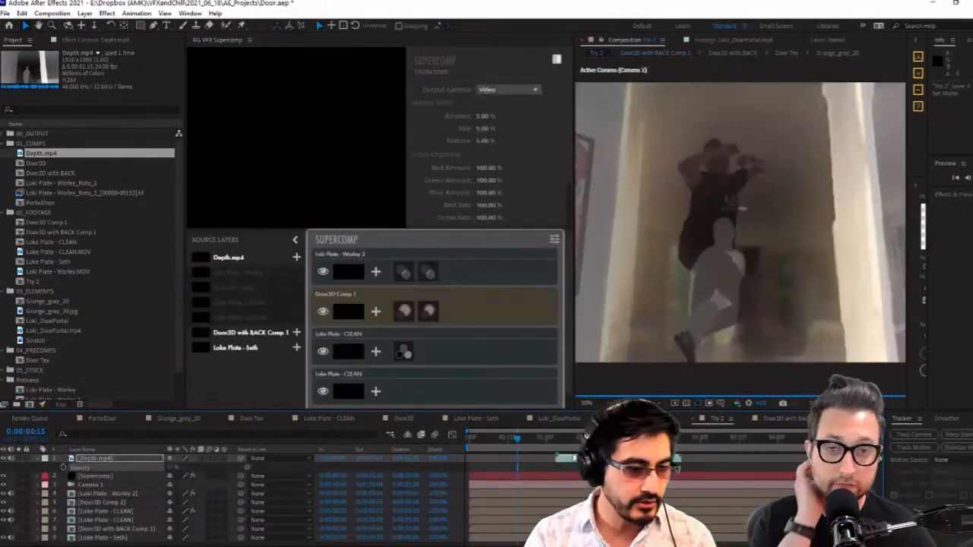
{"action": "left_click", "coordinate": [544, 461]}
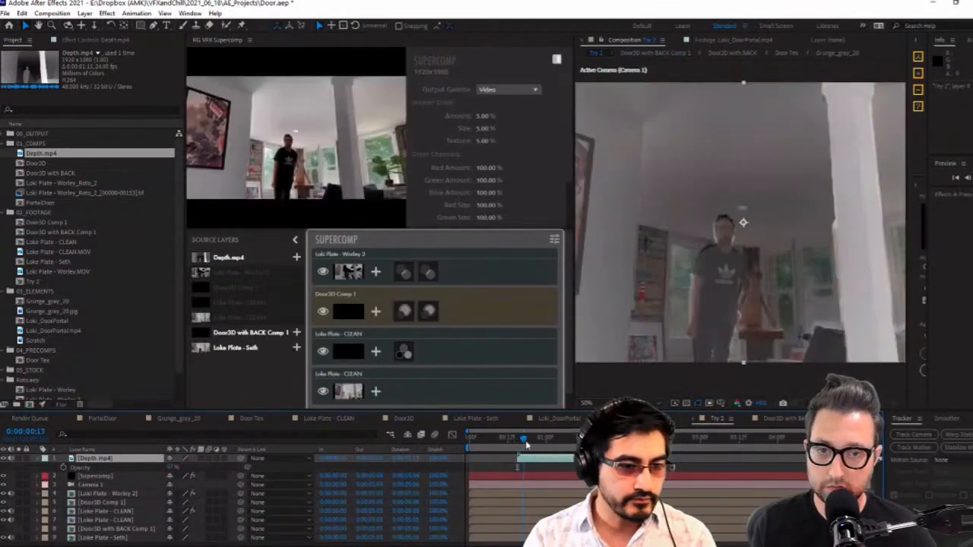
Scrub through Try 2 to compare the depth pass with the actor, and hide the Depth.mp4 layer
{"action": "left_click_drag", "start_coordinate": [525, 445], "coordinate": [575, 439]}
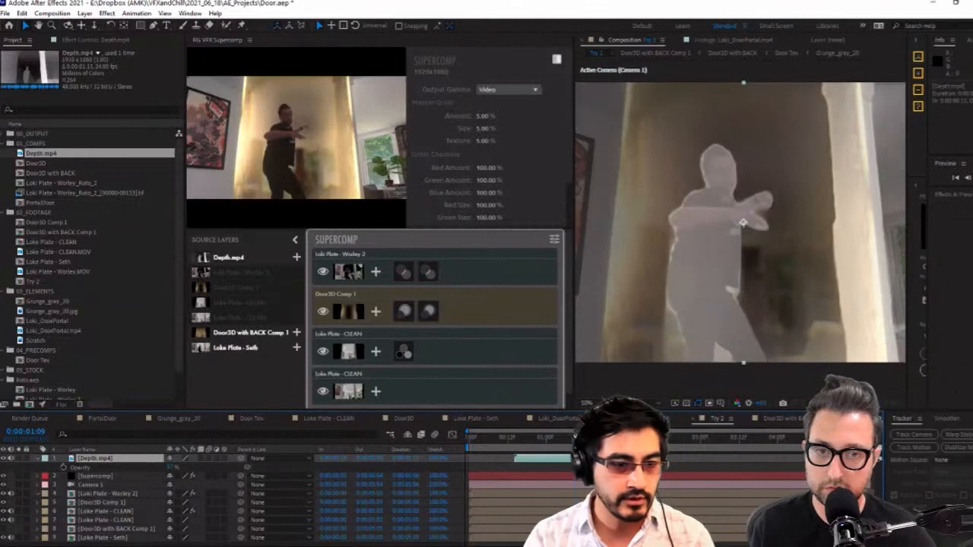
{"action": "left_click", "coordinate": [562, 442]}
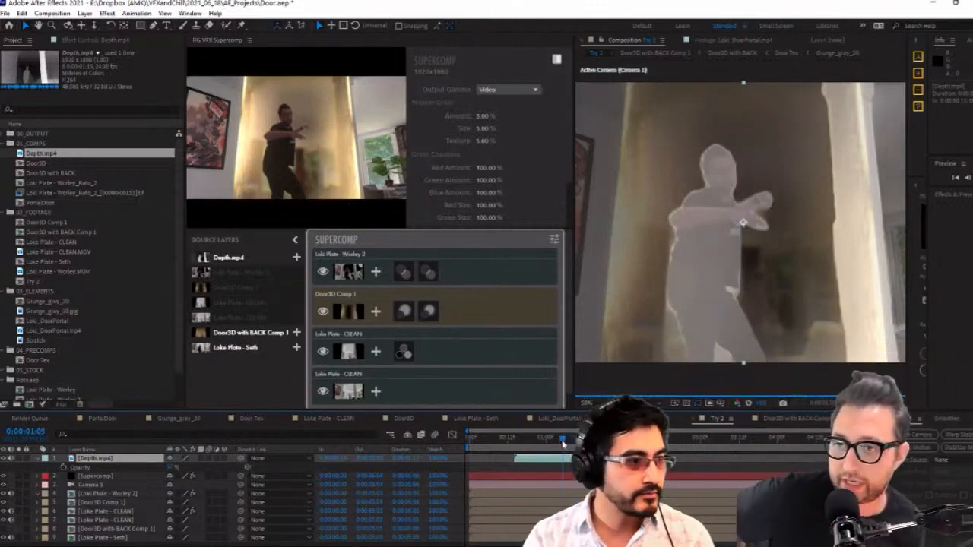
{"action": "left_click_drag", "start_coordinate": [563, 444], "coordinate": [517, 457]}
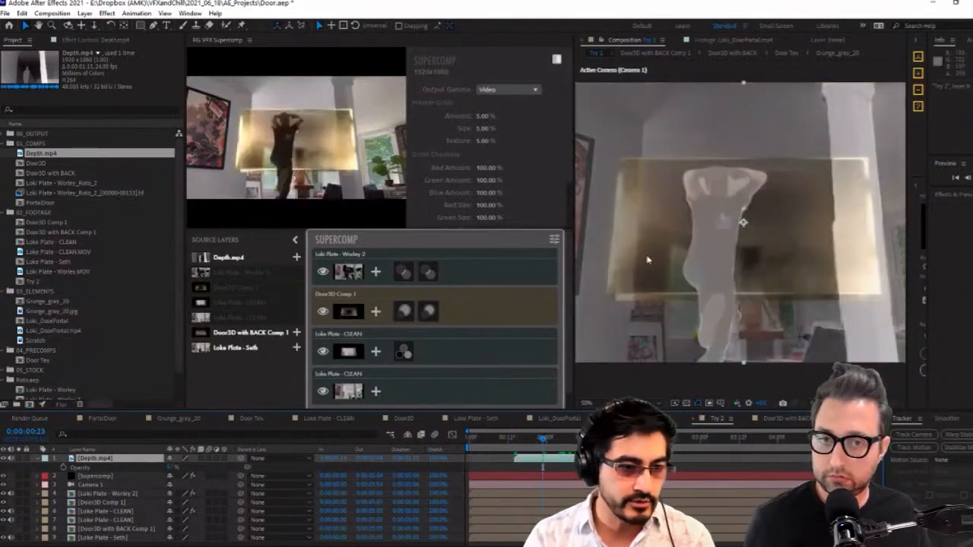
{"action": "left_click", "coordinate": [4, 459]}
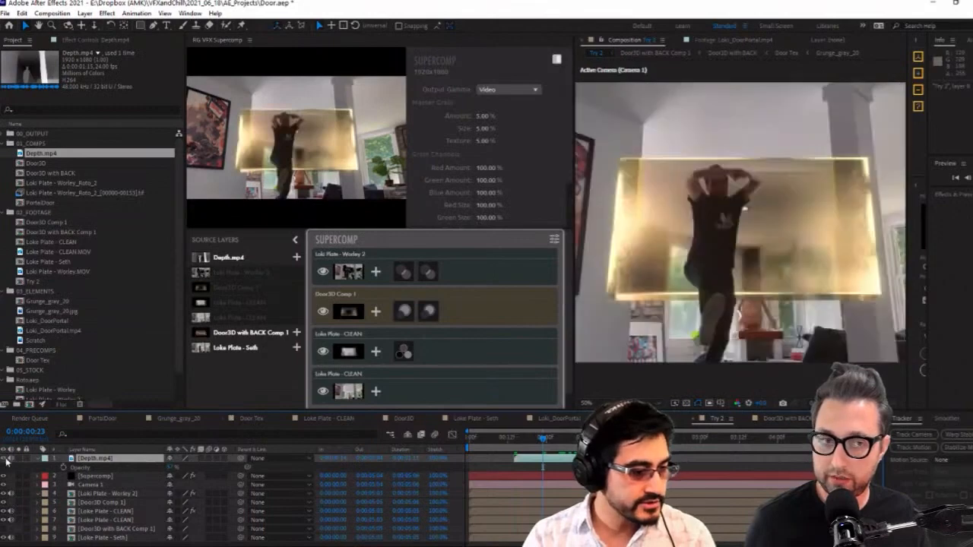
{"action": "left_click", "coordinate": [4, 460]}
{"action": "left_click", "coordinate": [4, 459]}
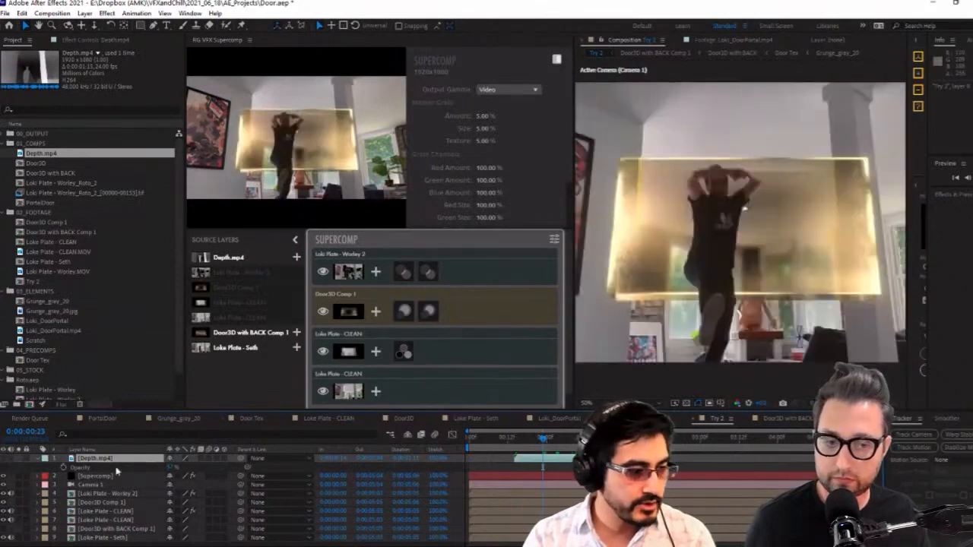
{"action": "left_click", "coordinate": [561, 447]}
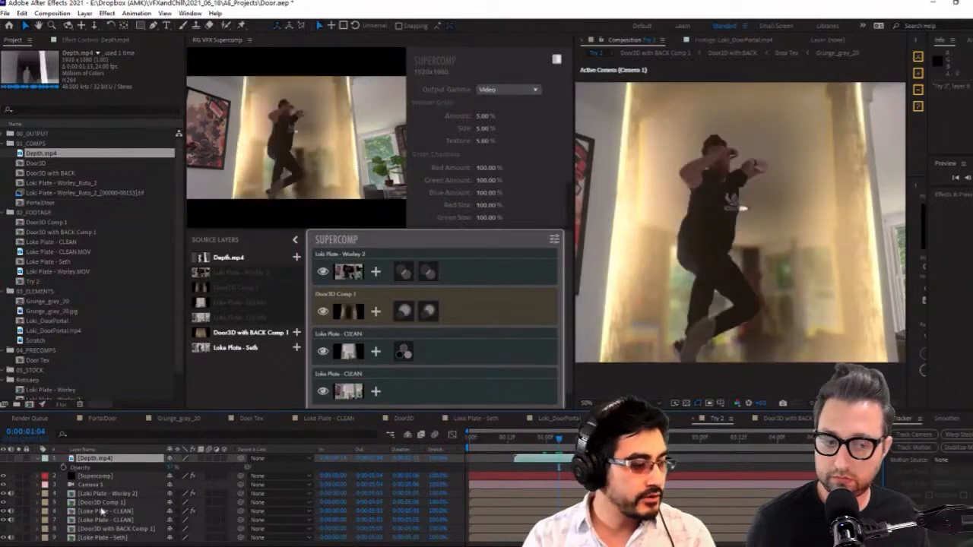
Rename the Loki Plate - Worley 2 layer to SETH
{"action": "left_click", "coordinate": [108, 494]}
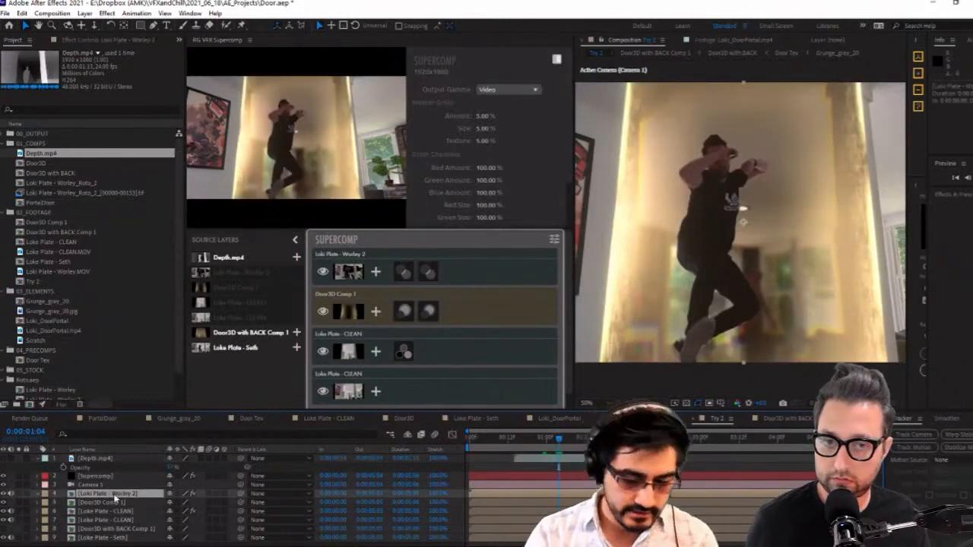
{"action": "key", "text": "Return"}
{"action": "type", "text": "S"}
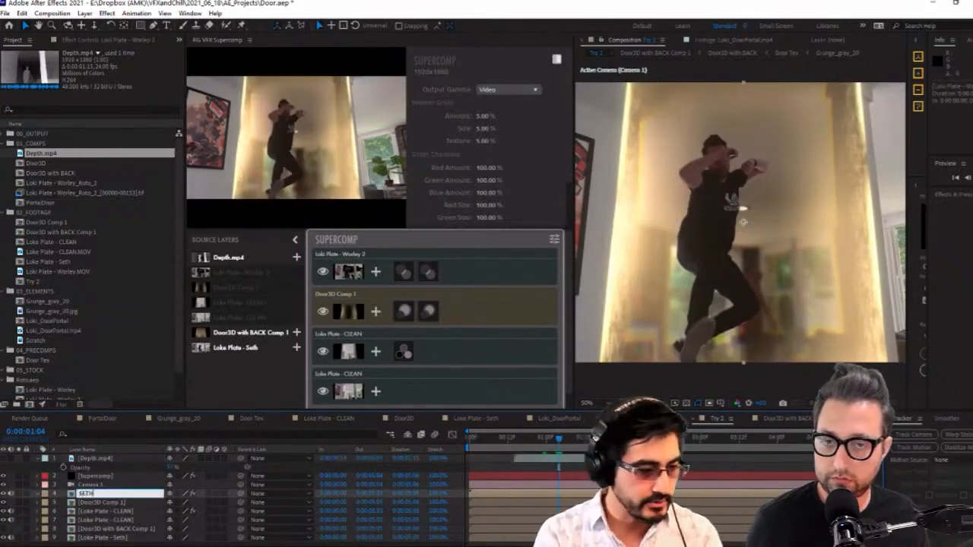
{"action": "type", "text": "ETH"}
{"action": "key", "text": "Return"}
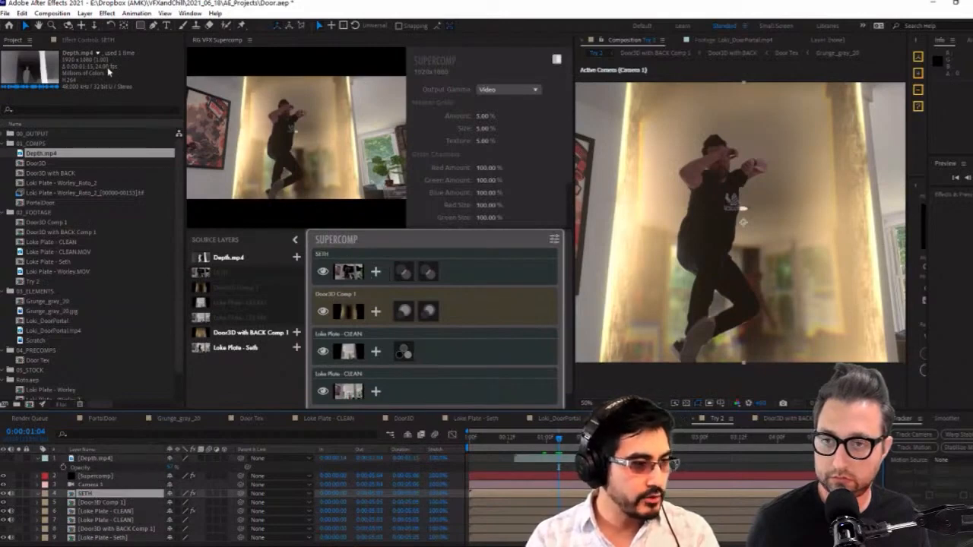
Add a Set Matte effect to the SETH layer and delete its Minimax effect
{"action": "left_click", "coordinate": [85, 39]}
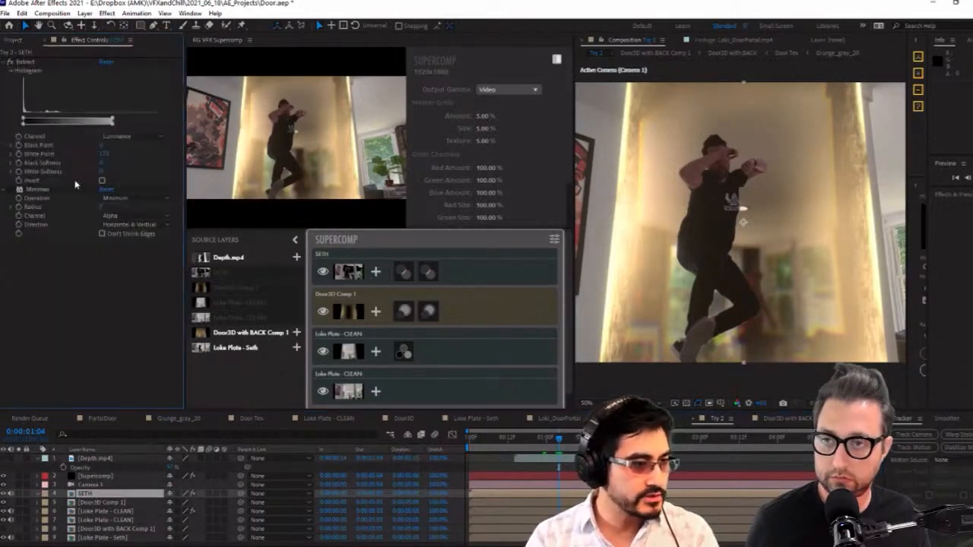
{"action": "right_click", "coordinate": [79, 302]}
{"action": "mouse_move", "coordinate": [159, 150]}
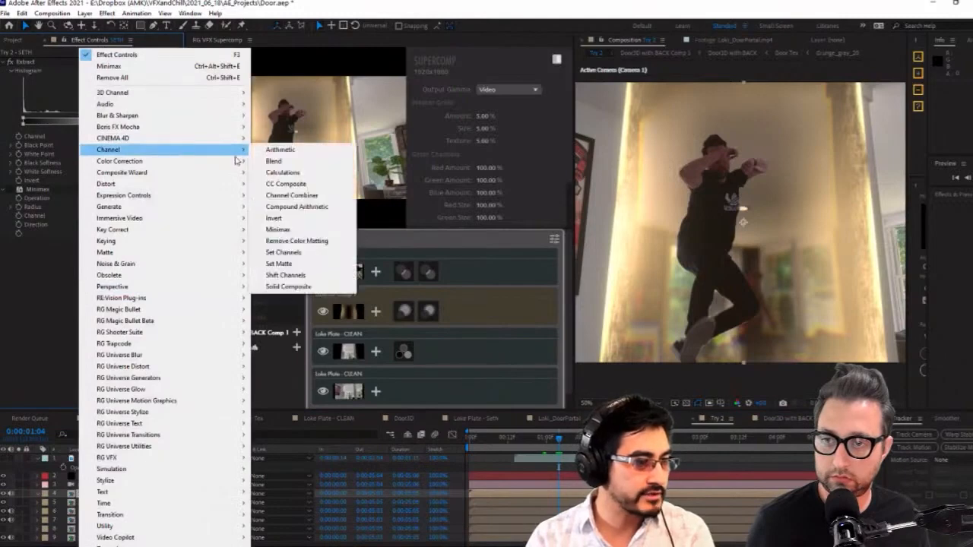
{"action": "left_click", "coordinate": [278, 264]}
{"action": "left_click", "coordinate": [36, 189]}
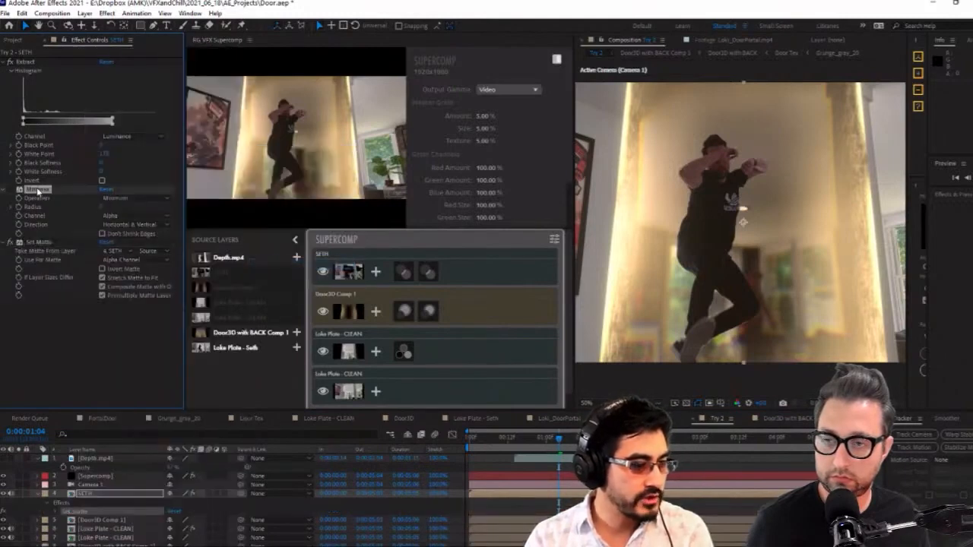
{"action": "key", "text": "Delete"}
Configure Set Matte to take its matte from Depth.mp4 with Effects & Masks, using Luminance
{"action": "left_click", "coordinate": [116, 198]}
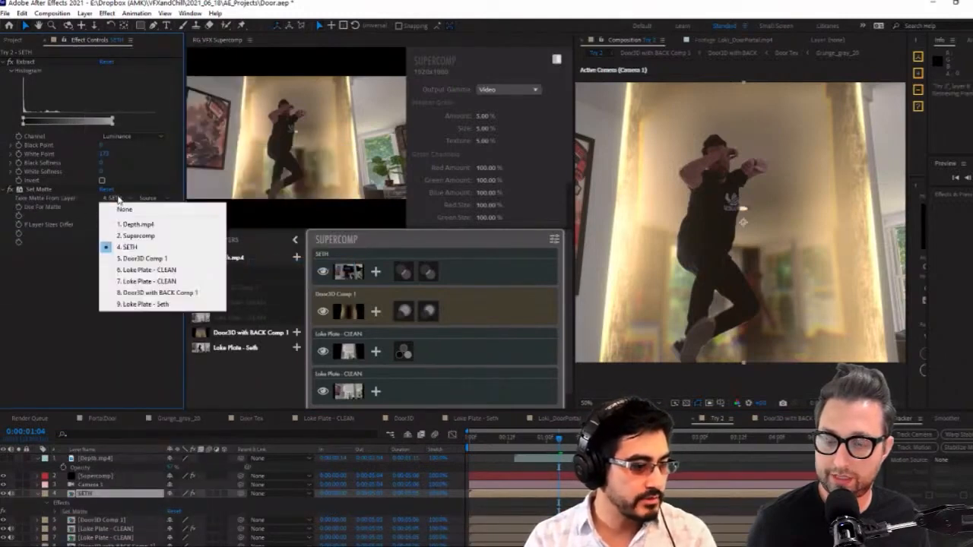
{"action": "left_click", "coordinate": [156, 225]}
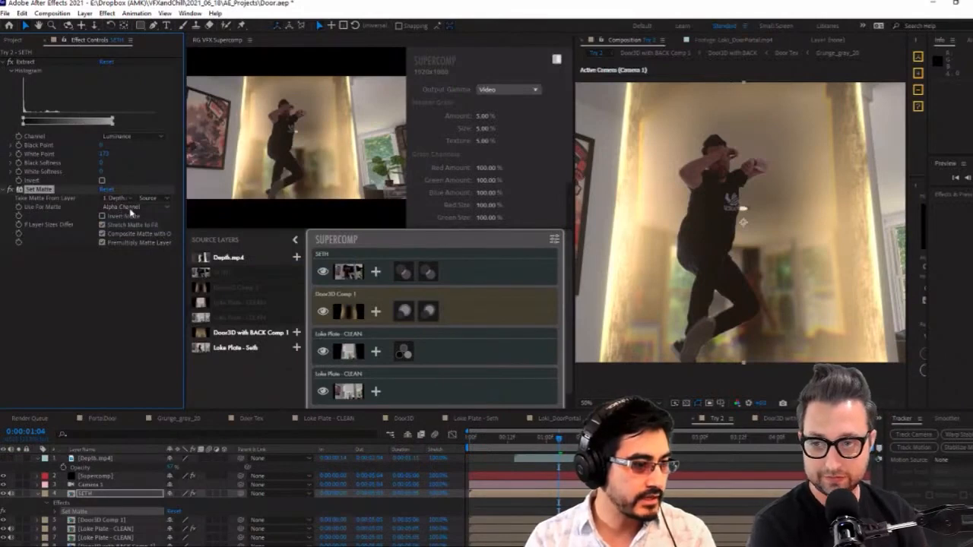
{"action": "left_click", "coordinate": [148, 198]}
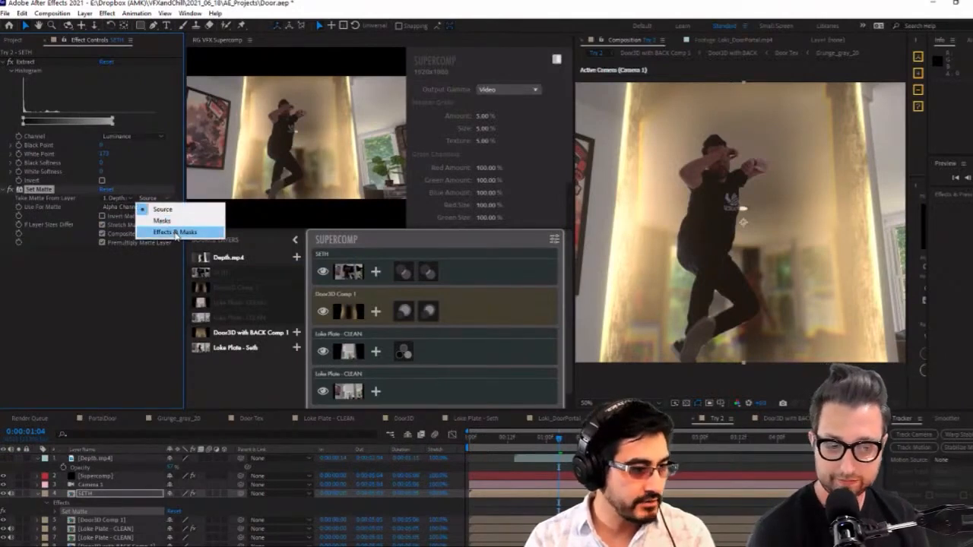
{"action": "left_click", "coordinate": [175, 232]}
{"action": "left_click", "coordinate": [122, 207]}
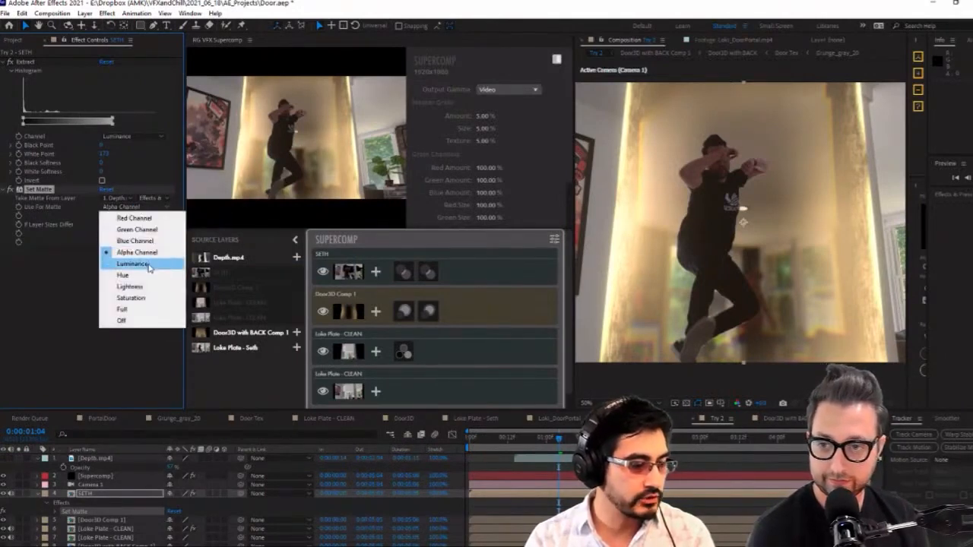
{"action": "left_click", "coordinate": [132, 264]}
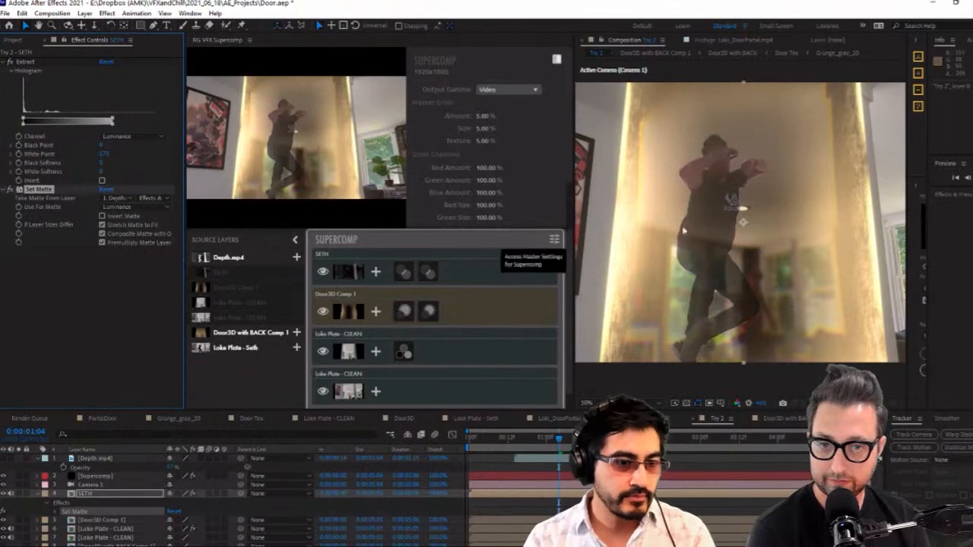
Show Depth.mp4 at 100% opacity and apply Brightness & Contrast, raising the contrast and lowering the brightness to darken the background
{"action": "left_click", "coordinate": [3, 459]}
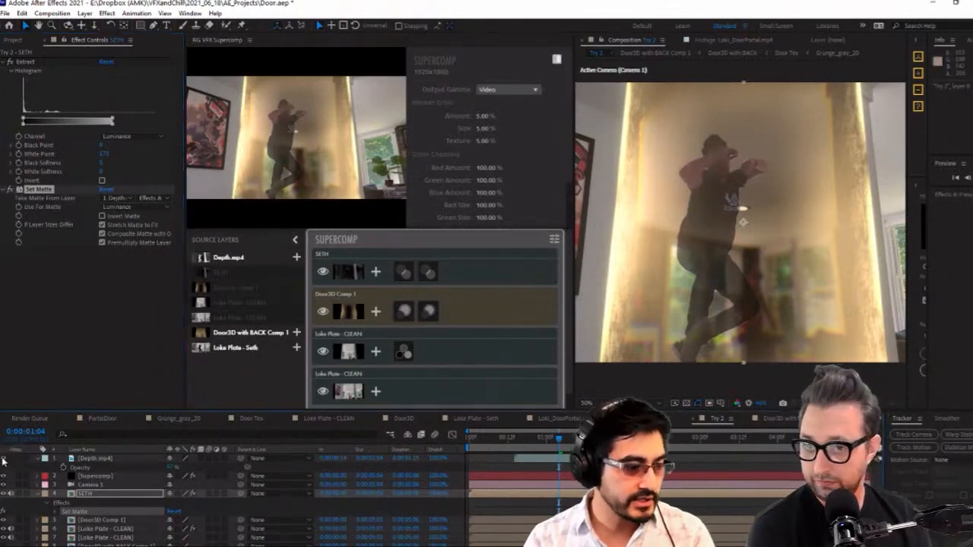
{"action": "left_click", "coordinate": [152, 459]}
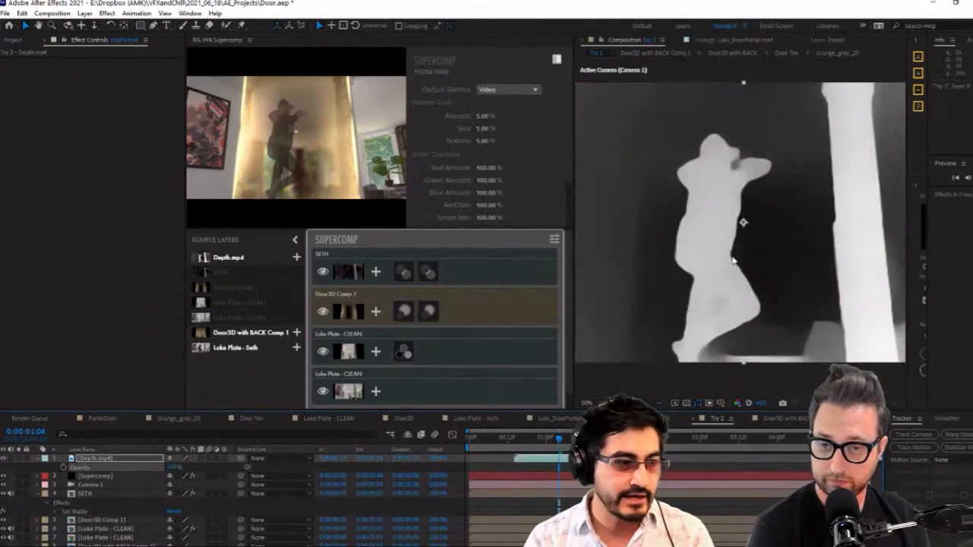
{"action": "right_click", "coordinate": [85, 275]}
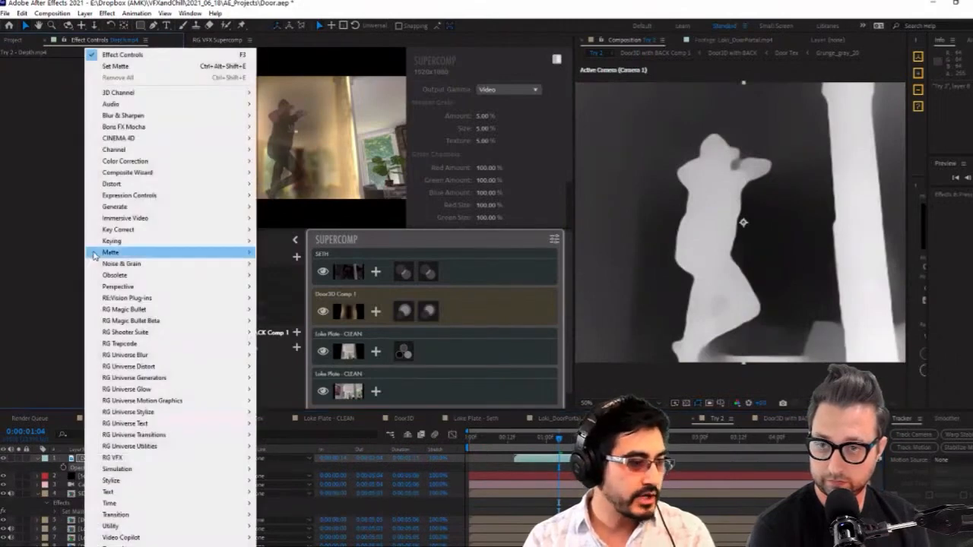
{"action": "mouse_move", "coordinate": [190, 161]}
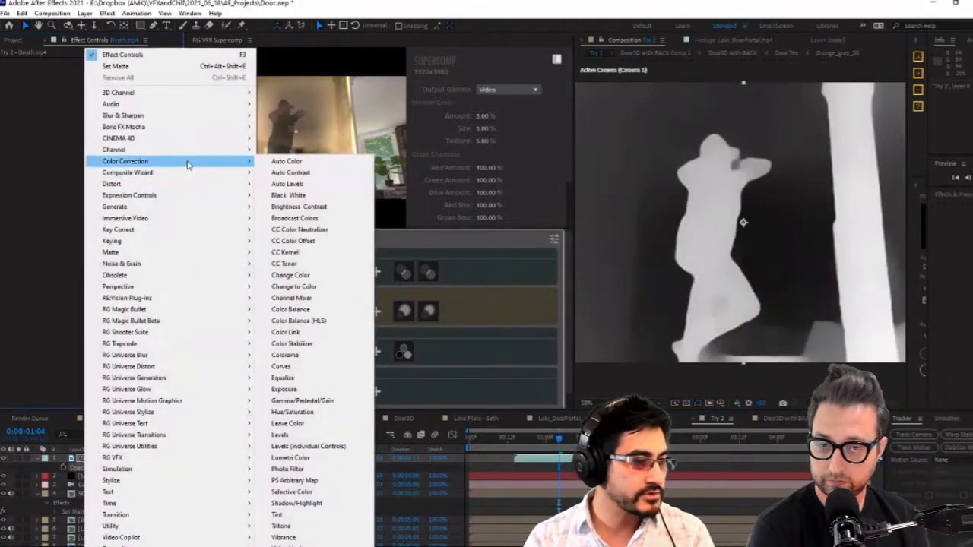
{"action": "left_click", "coordinate": [333, 207]}
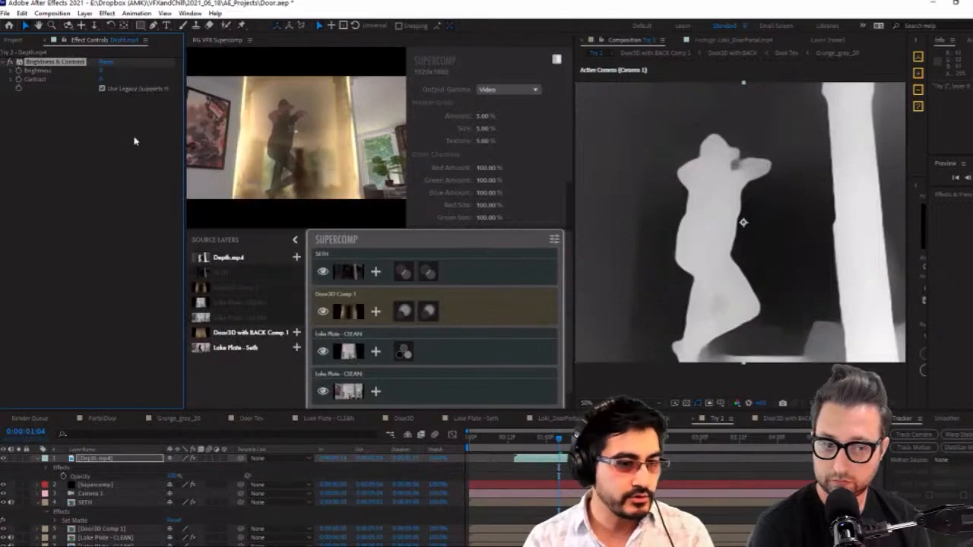
{"action": "left_click_drag", "start_coordinate": [101, 79], "coordinate": [127, 78]}
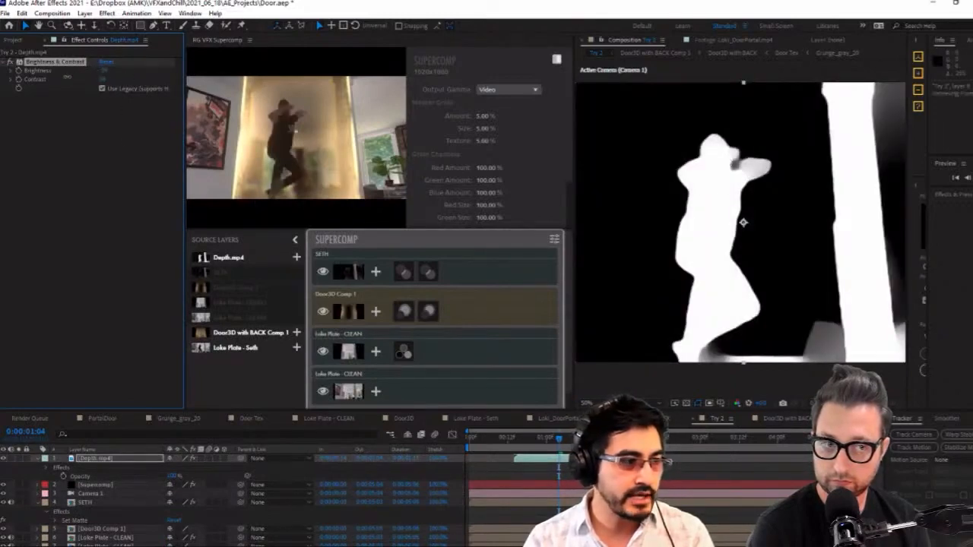
{"action": "left_click_drag", "start_coordinate": [66, 76], "coordinate": [55, 77]}
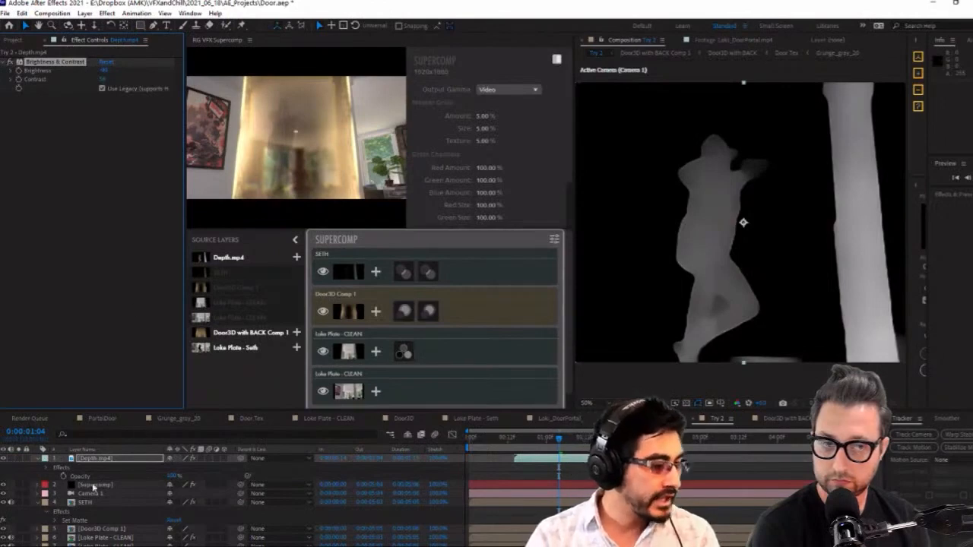
Hide Depth.mp4 again and readjust its Brightness & Contrast to about -70 brightness and 94 contrast while viewing the composite
{"action": "left_click", "coordinate": [155, 502]}
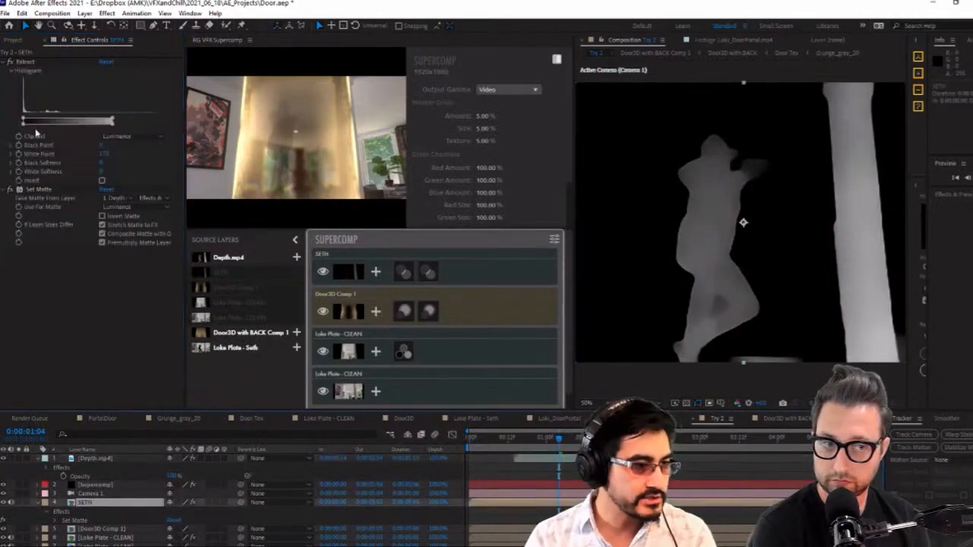
{"action": "left_click", "coordinate": [4, 458]}
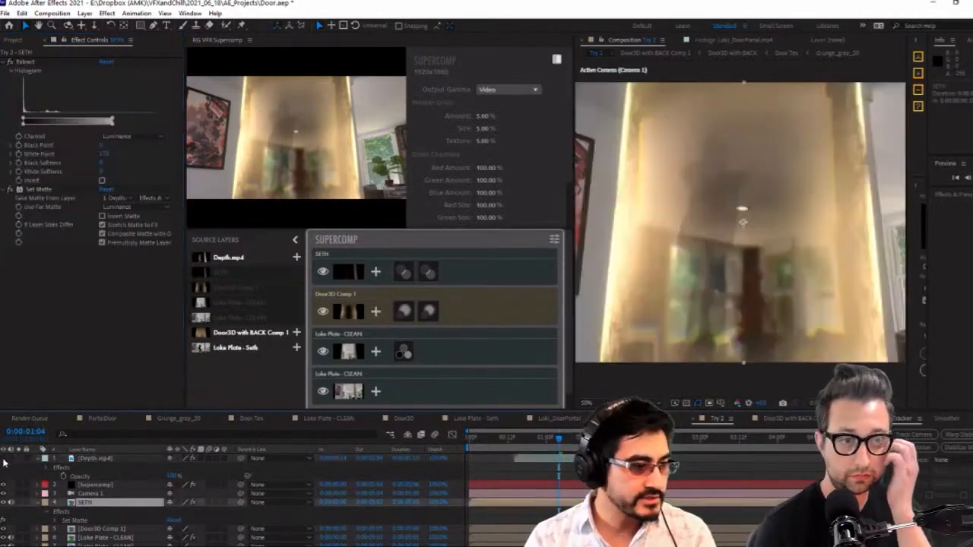
{"action": "left_click", "coordinate": [150, 198]}
{"action": "left_click", "coordinate": [97, 452]}
{"action": "left_click", "coordinate": [99, 460]}
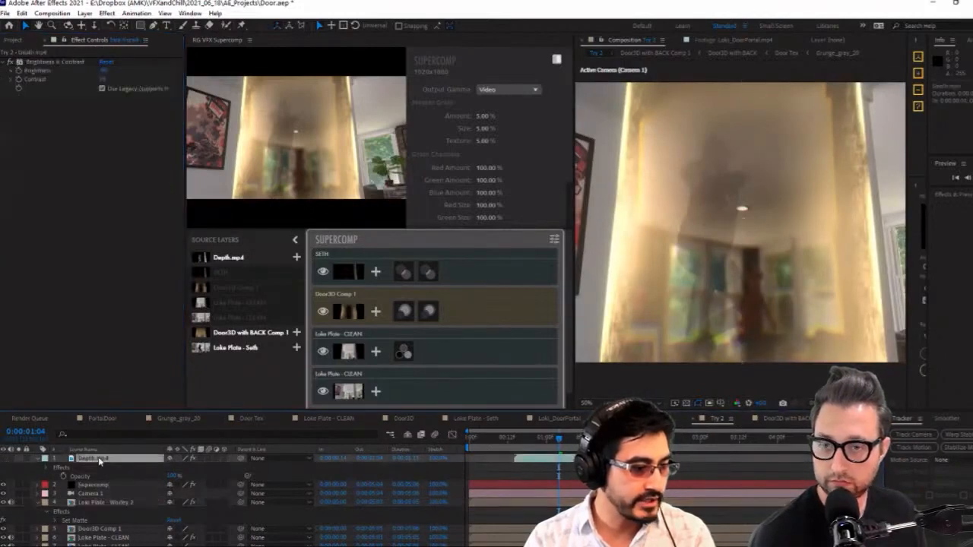
{"action": "left_click", "coordinate": [95, 70]}
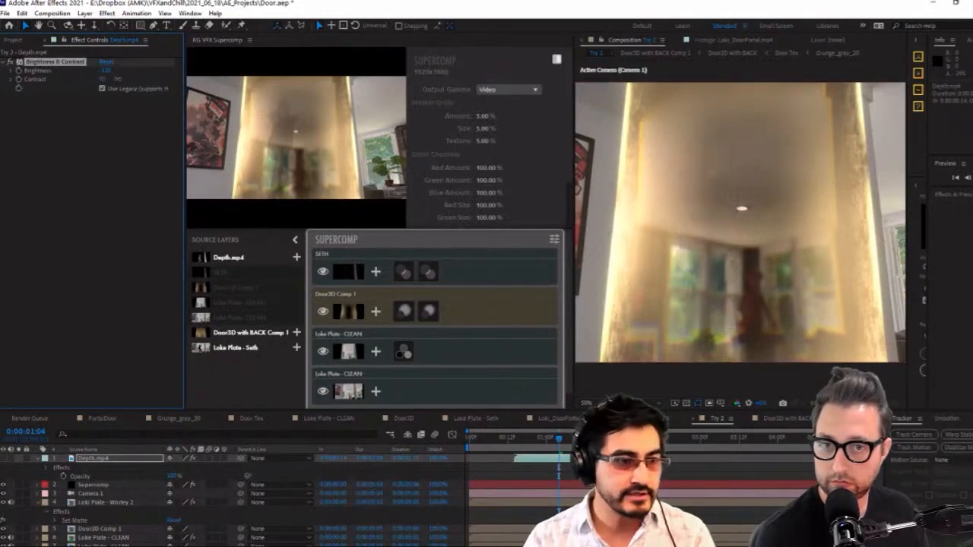
{"action": "left_click_drag", "start_coordinate": [121, 79], "coordinate": [130, 68]}
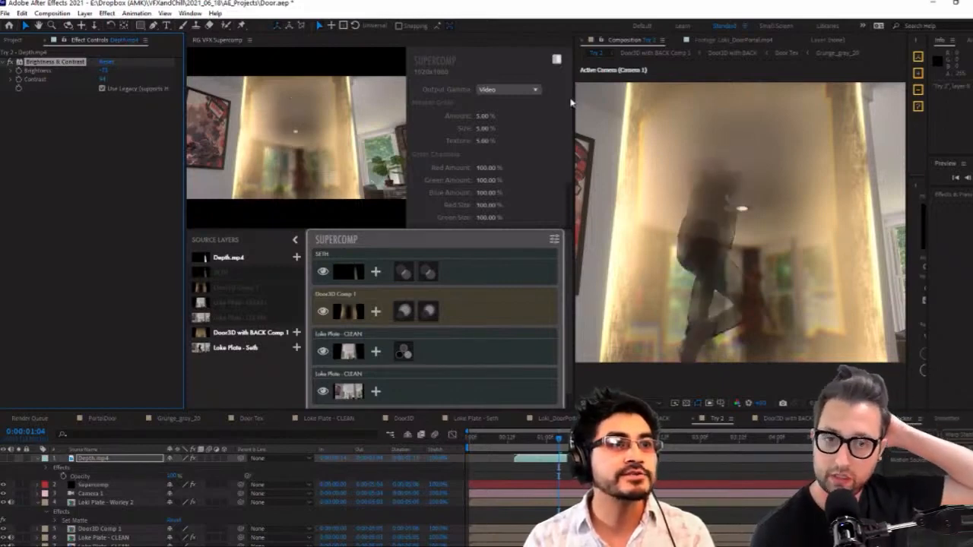
Apply Fast Box Blur to Depth.mp4 with a blur radius of about 11 to soften the matte edges
{"action": "left_click", "coordinate": [66, 184]}
{"action": "key", "text": "ctrl+space"}
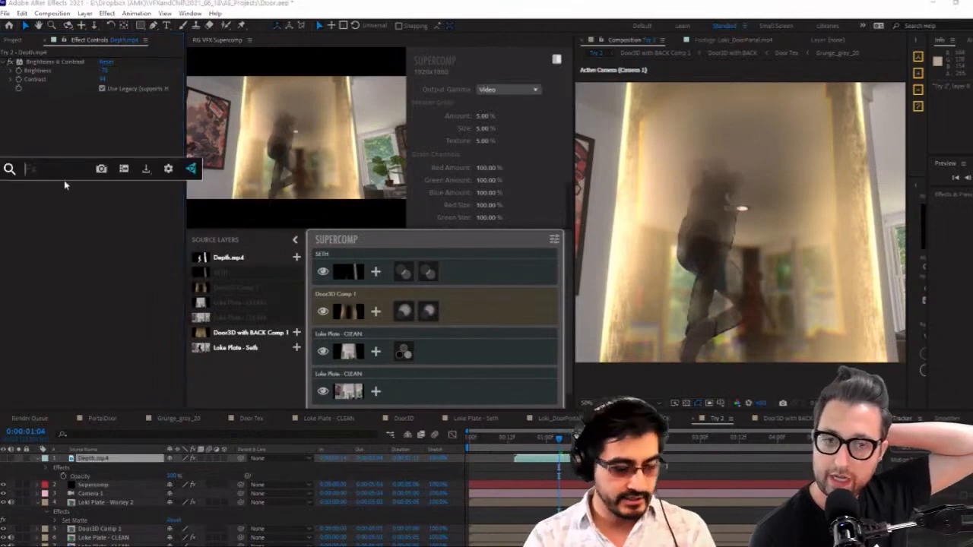
{"action": "type", "text": "blur"}
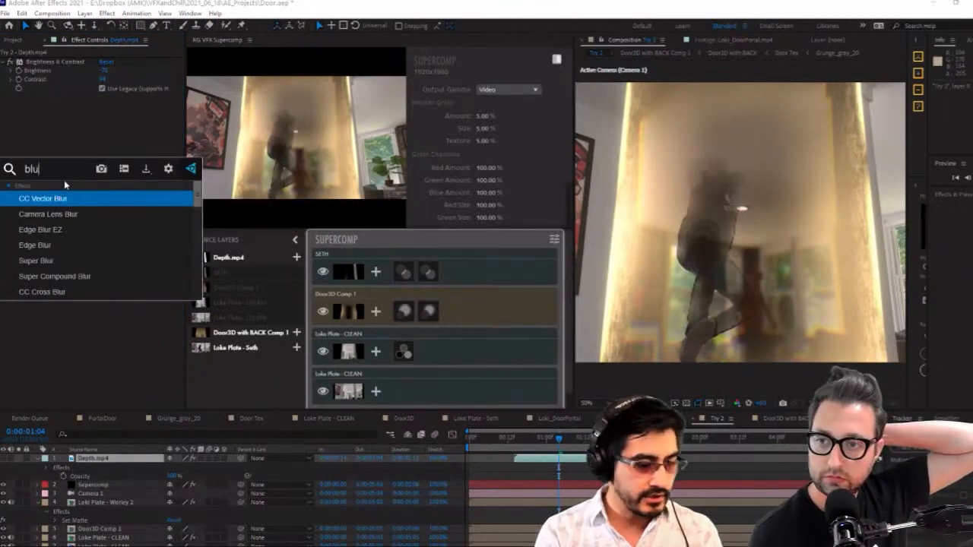
{"action": "key", "text": "BackSpace"}
{"action": "key", "text": "BackSpace"}
{"action": "key", "text": "BackSpace"}
{"action": "type", "text": "fas"}
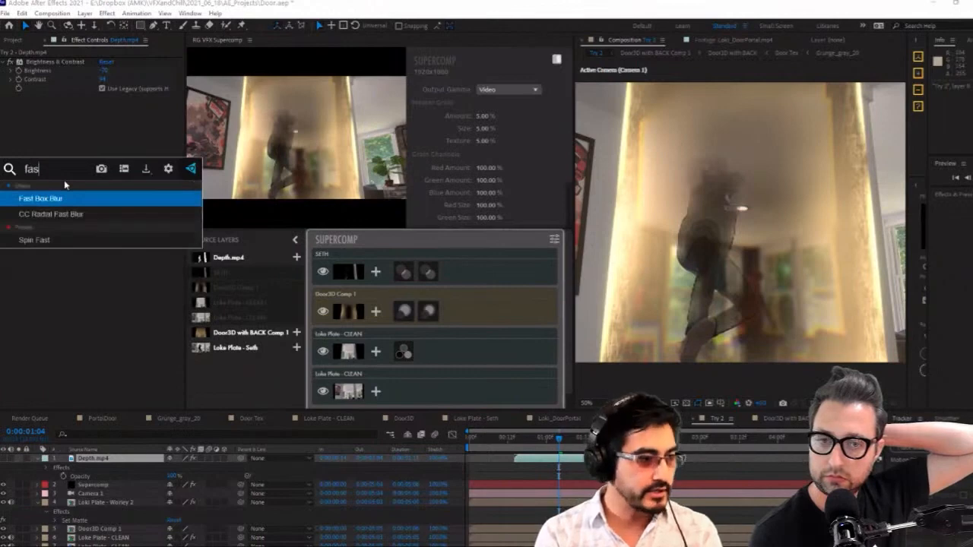
{"action": "key", "text": "Return"}
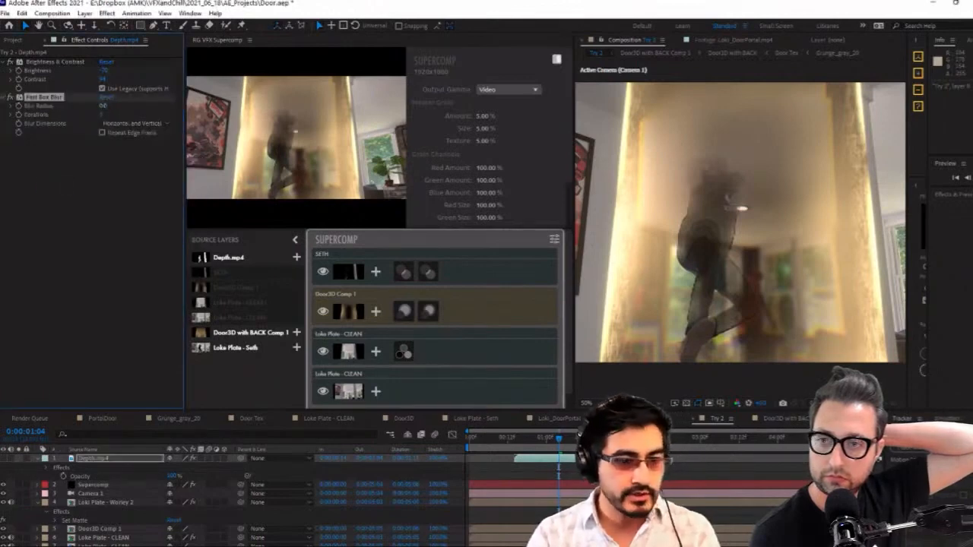
{"action": "left_click_drag", "start_coordinate": [105, 106], "coordinate": [114, 106]}
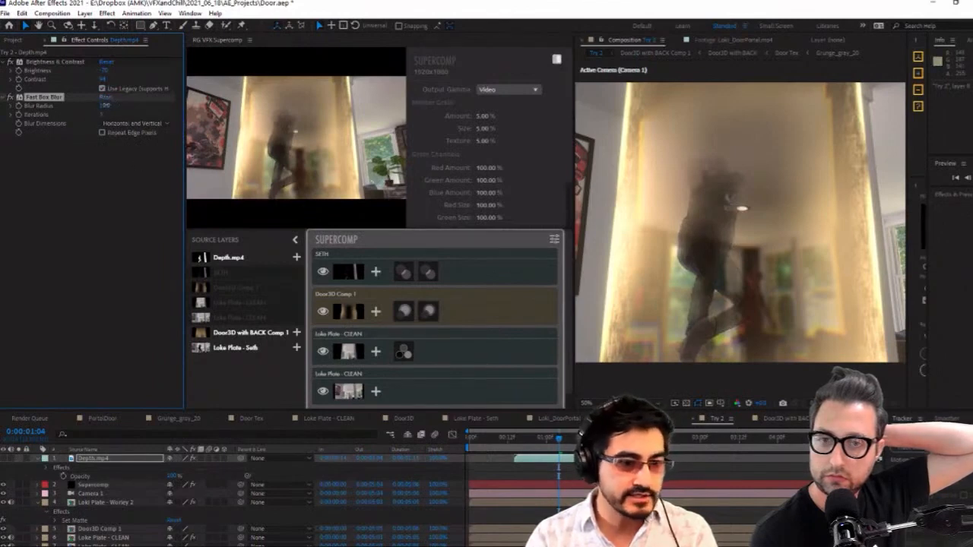
{"action": "left_click", "coordinate": [105, 106]}
Readjust the Brightness & Contrast on Depth.mp4 to about -78 brightness and 100 contrast
{"action": "left_click", "coordinate": [124, 79]}
{"action": "left_click_drag", "start_coordinate": [104, 81], "coordinate": [110, 77]}
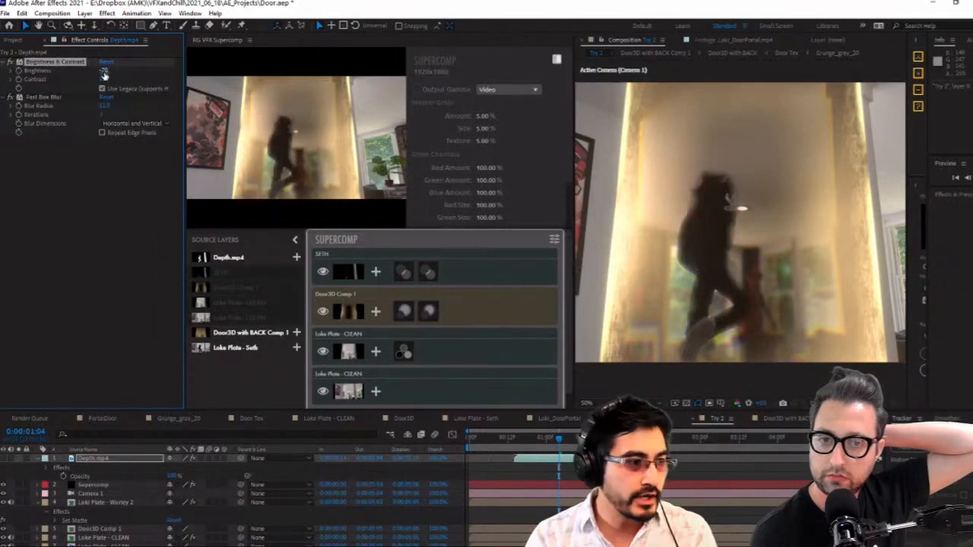
{"action": "left_click_drag", "start_coordinate": [106, 73], "coordinate": [101, 75]}
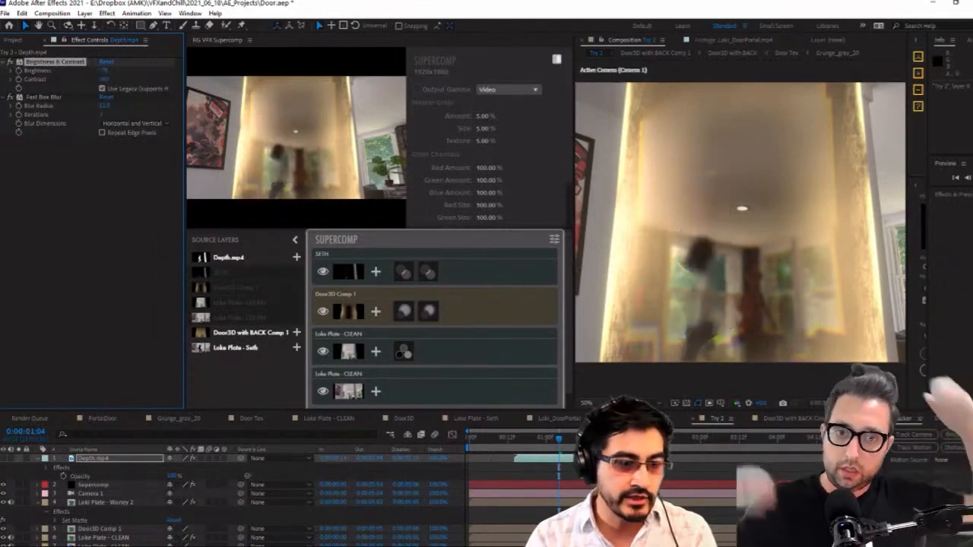
Preview the composite from 0:00:01:01 in a widened composition viewer and check the SETH layer's effects
{"action": "left_click", "coordinate": [549, 437]}
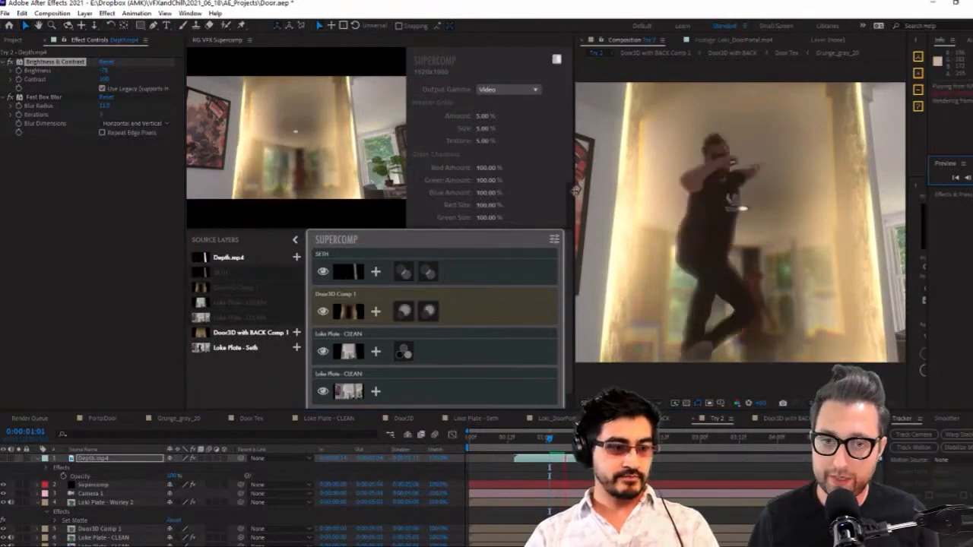
{"action": "left_click_drag", "start_coordinate": [570, 194], "coordinate": [506, 194]}
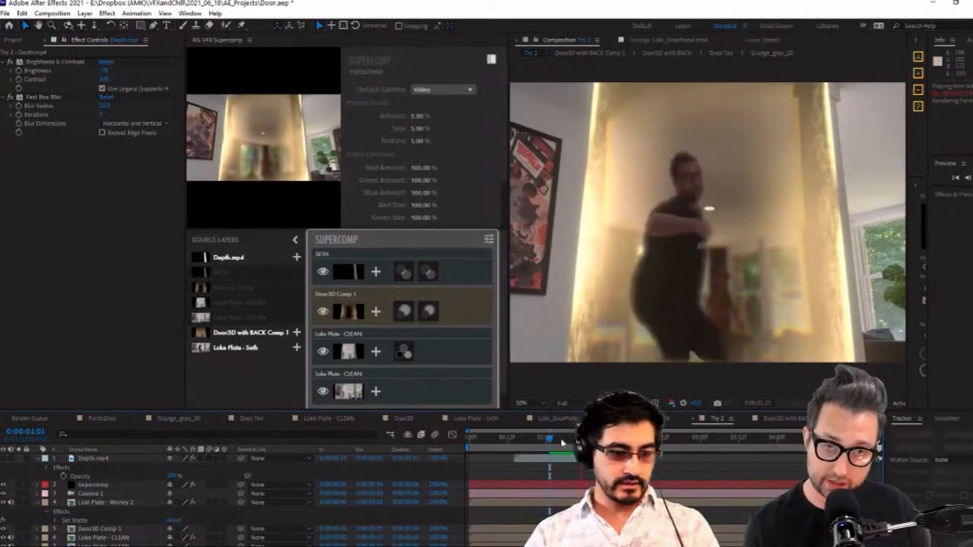
{"action": "left_click", "coordinate": [112, 503]}
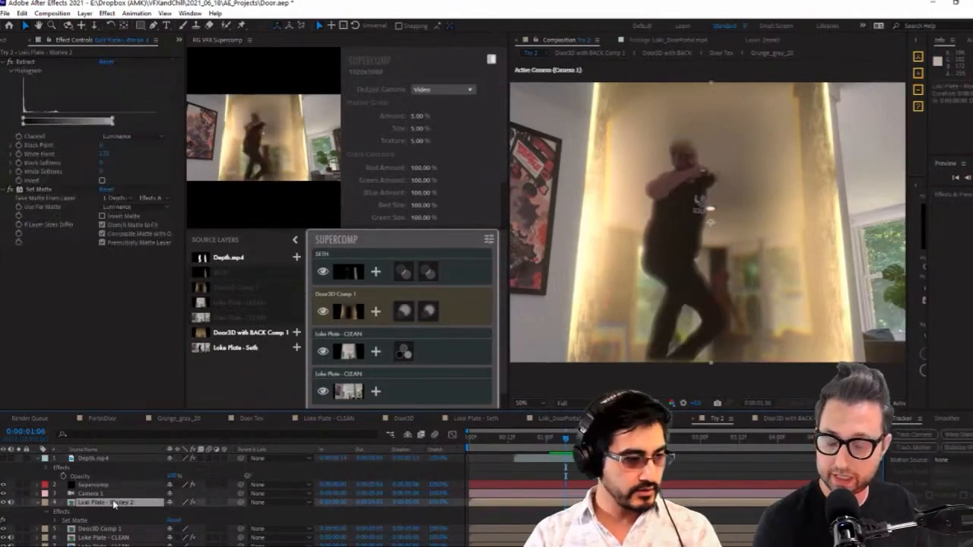
Keyframe Brightness and Contrast on Depth.mp4, raising the brightness at 0:00:01:12 so the actor shows fully, and check the result at 0:00:01:07
{"action": "left_click_drag", "start_coordinate": [565, 439], "coordinate": [582, 454]}
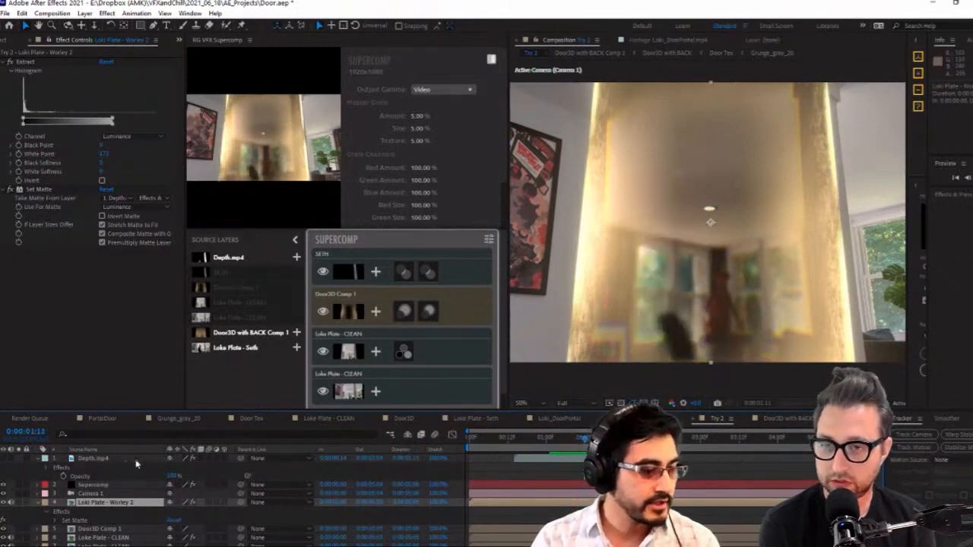
{"action": "left_click", "coordinate": [114, 458]}
{"action": "left_click", "coordinate": [19, 71]}
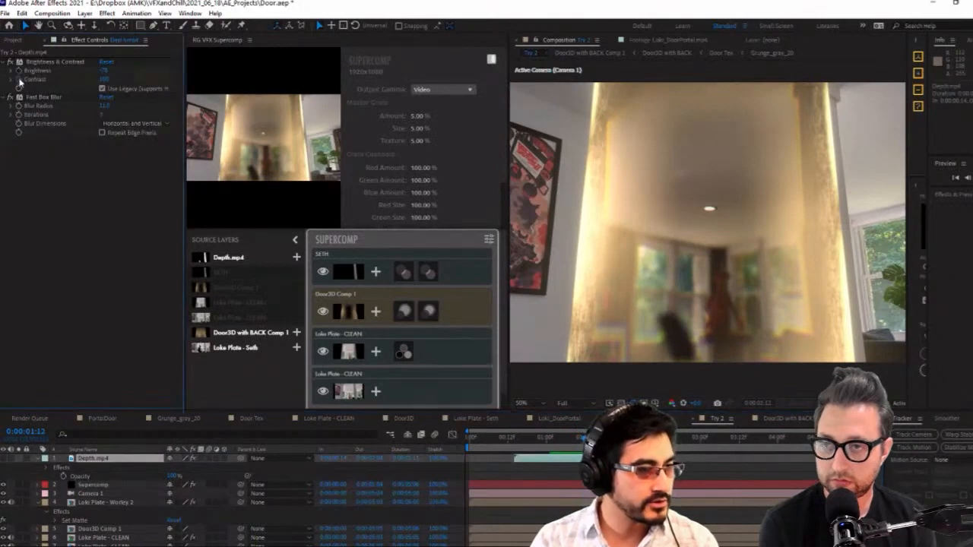
{"action": "left_click", "coordinate": [18, 80]}
{"action": "key", "text": "u"}
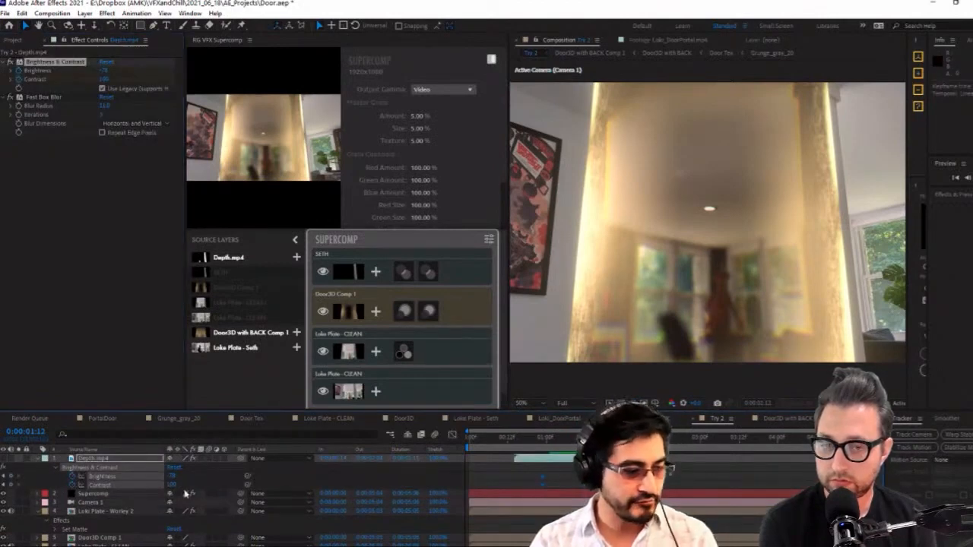
{"action": "left_click_drag", "start_coordinate": [176, 476], "coordinate": [185, 476]}
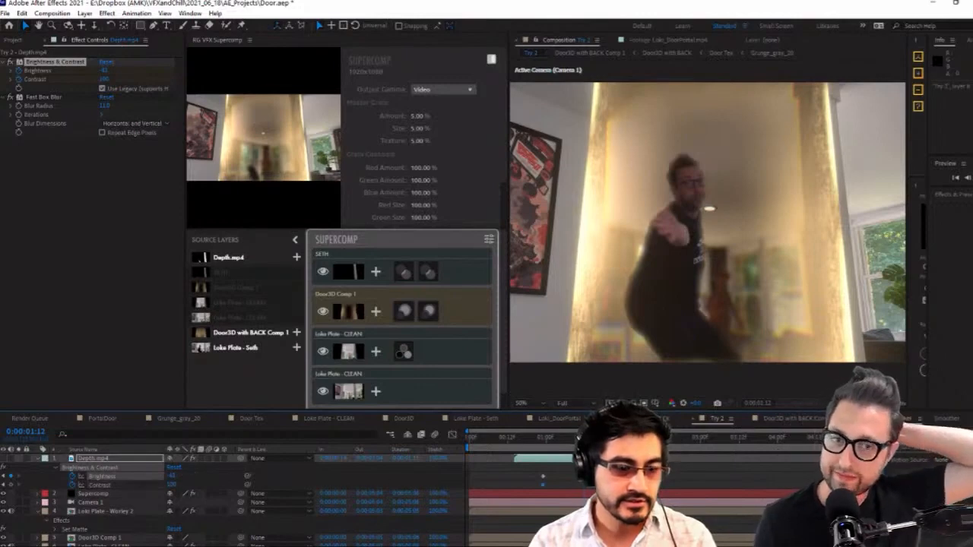
{"action": "left_click_drag", "start_coordinate": [583, 443], "coordinate": [568, 449]}
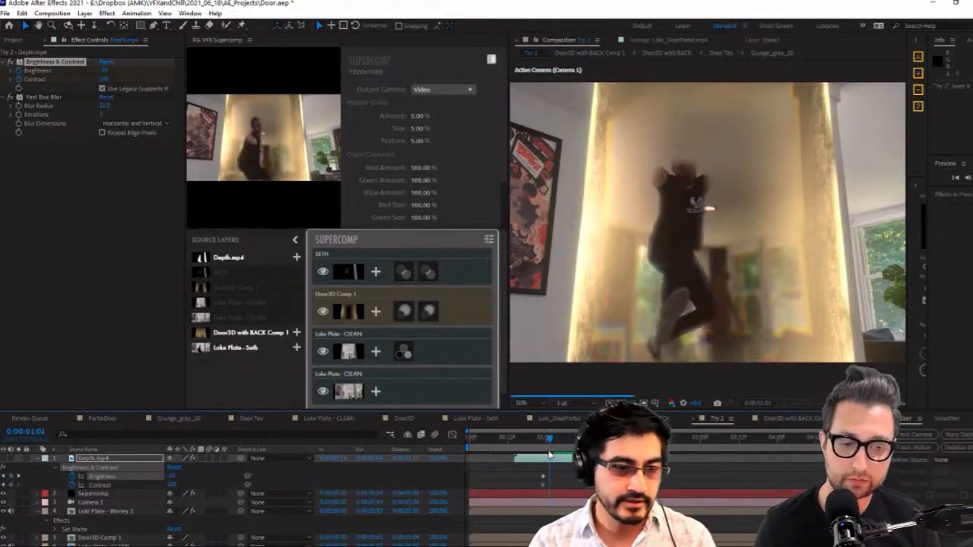
{"action": "left_click", "coordinate": [39, 459]}
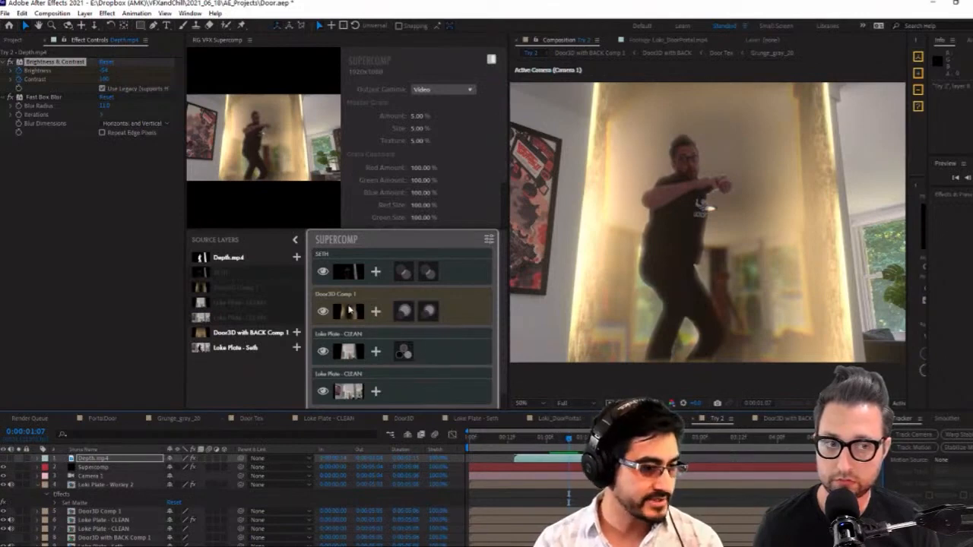
Switch the timeline to layer names and duplicate the SETH layer with its Extract and Set Matte effects
{"action": "left_click", "coordinate": [350, 310]}
{"action": "left_click", "coordinate": [346, 278]}
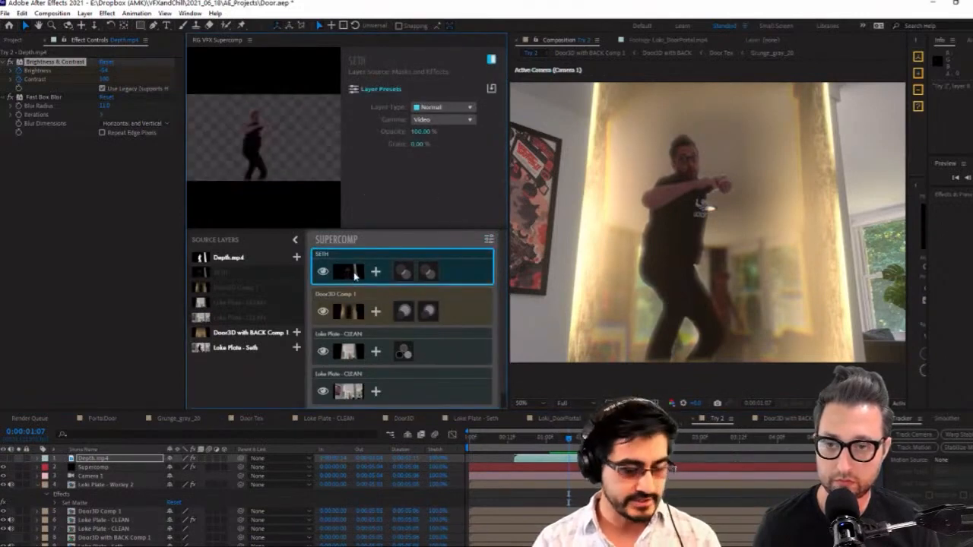
{"action": "right_click", "coordinate": [354, 277]}
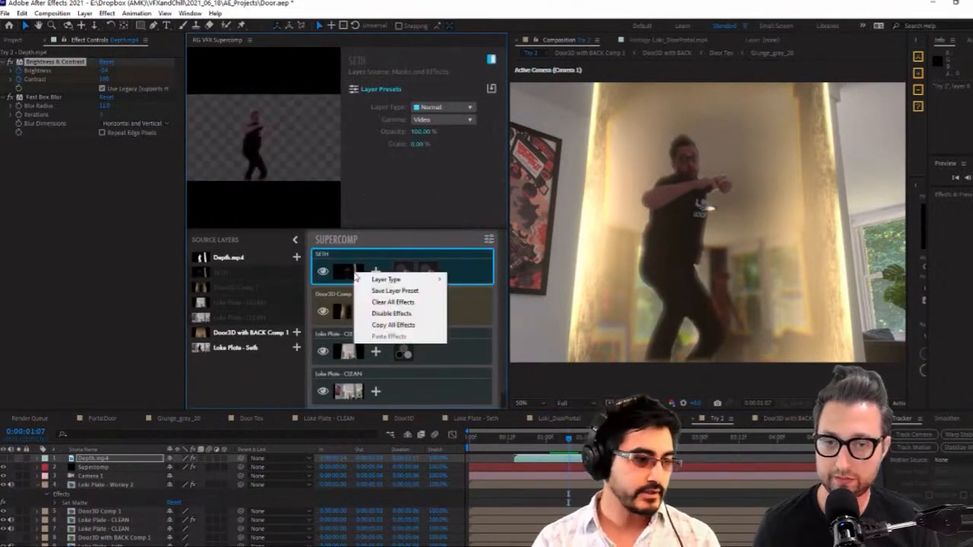
{"action": "left_click", "coordinate": [107, 484]}
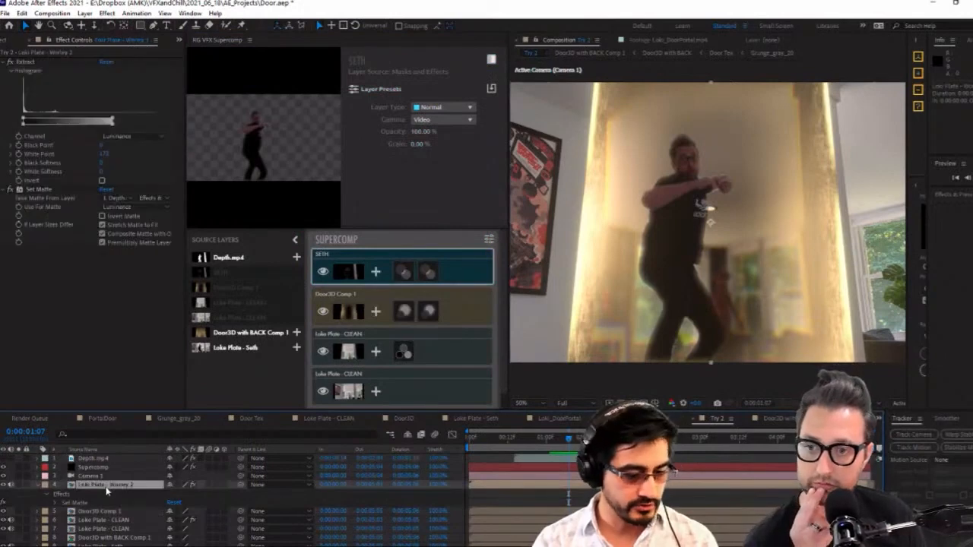
{"action": "left_click", "coordinate": [107, 450]}
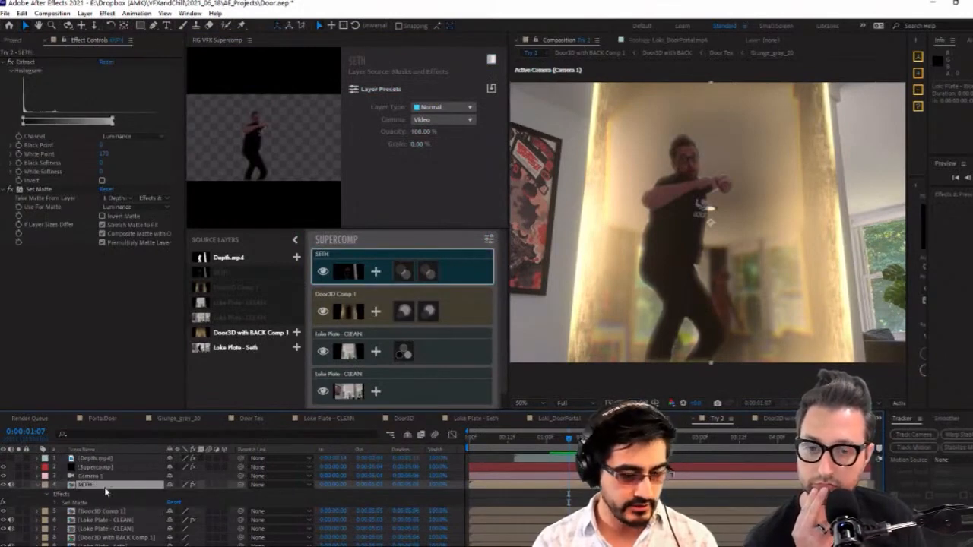
{"action": "key", "text": "ctrl+d"}
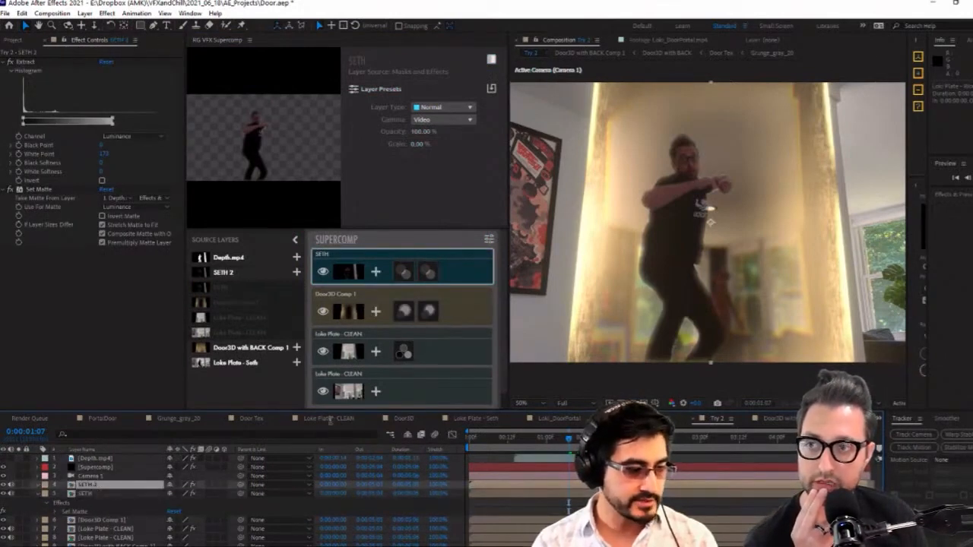
Add SETH 2 to the Supercomp stack and place it directly beneath Door3D Comp 1
{"action": "left_click", "coordinate": [296, 272]}
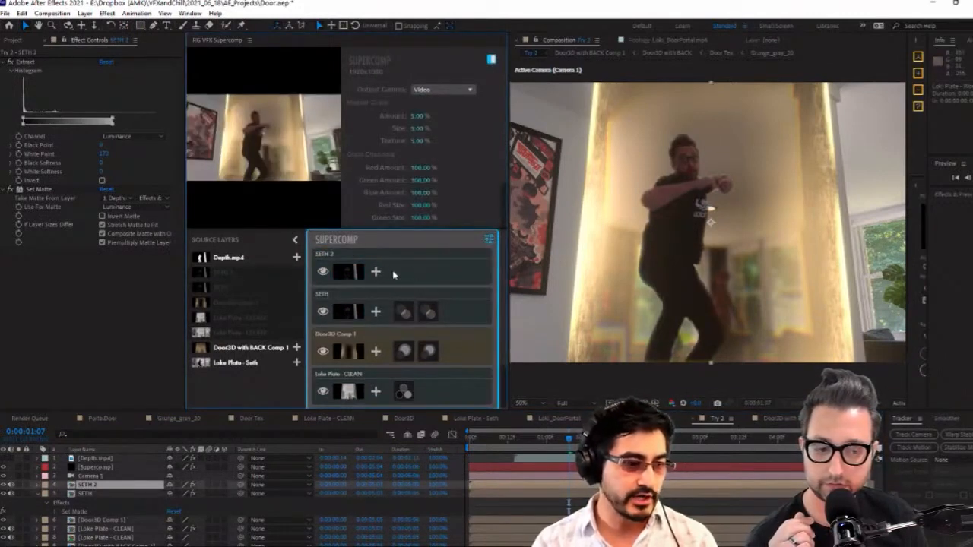
{"action": "left_click", "coordinate": [418, 275]}
{"action": "key", "text": "Delete"}
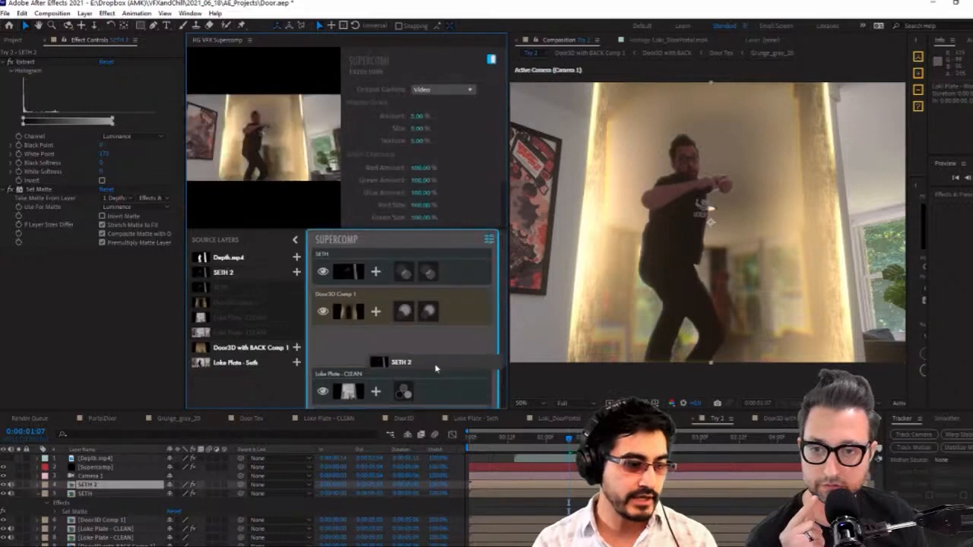
{"action": "key", "text": "ctrl+z"}
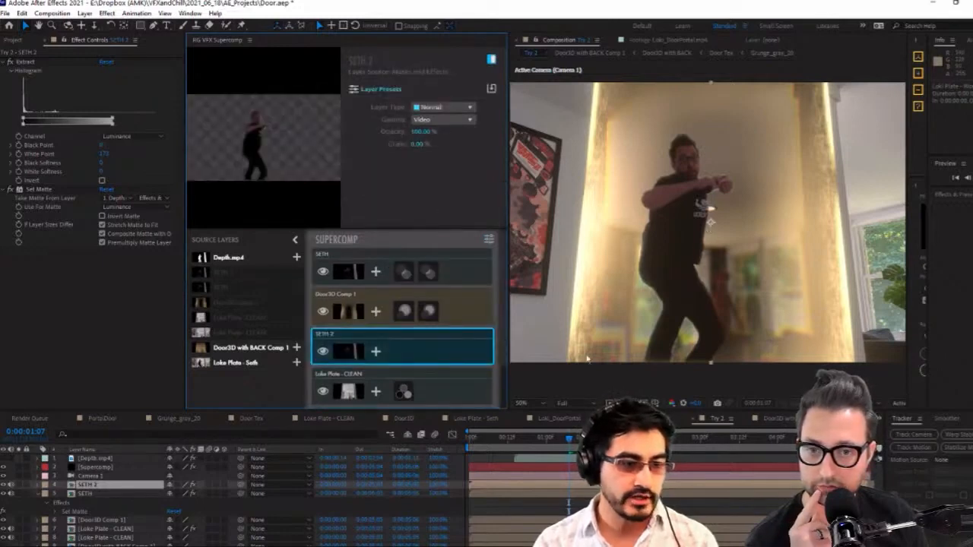
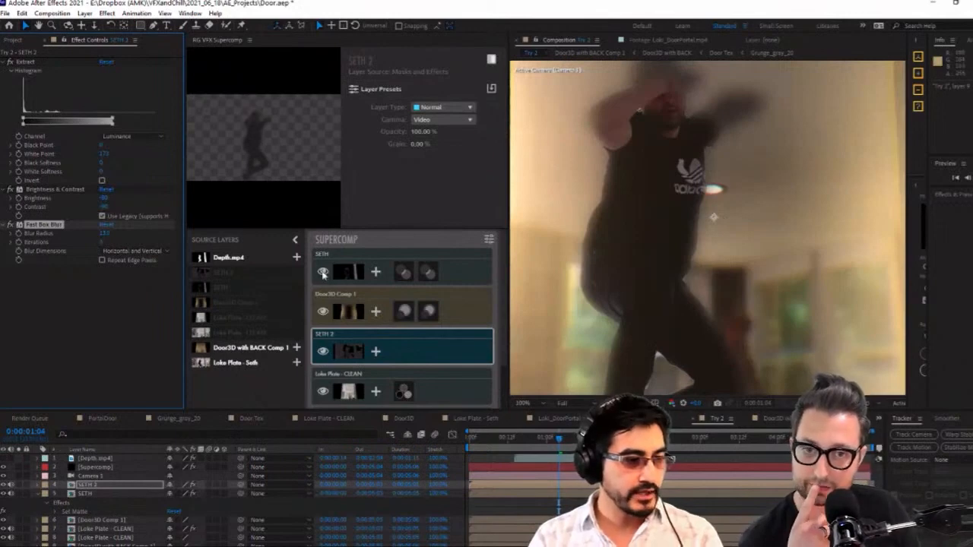
Select SETH in the Supercomp stack and inspect the full composition from 0:00:01:01 to 0:00:01:07
{"action": "left_click", "coordinate": [462, 273]}
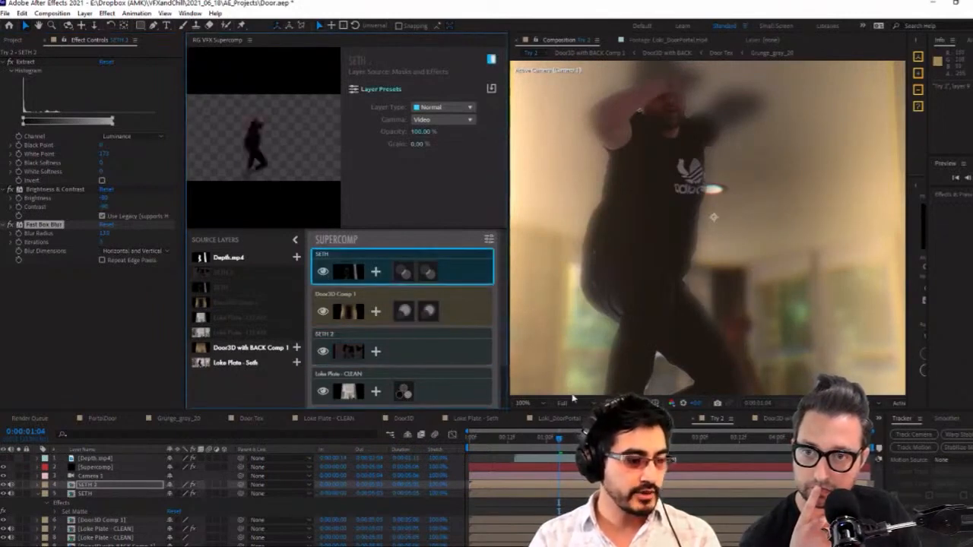
{"action": "left_click", "coordinate": [552, 442]}
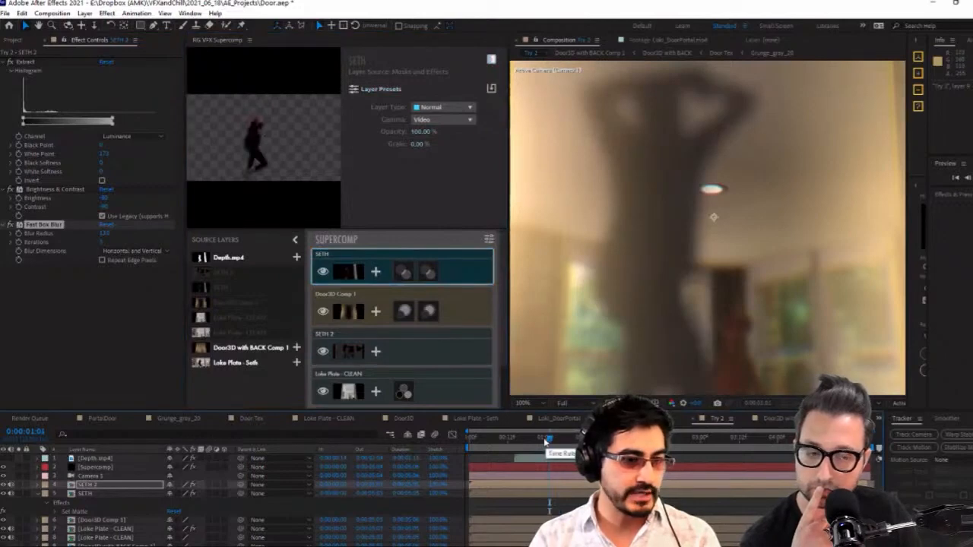
{"action": "scroll", "coordinate": [631, 334], "scroll_direction": "down", "scroll_amount": 2}
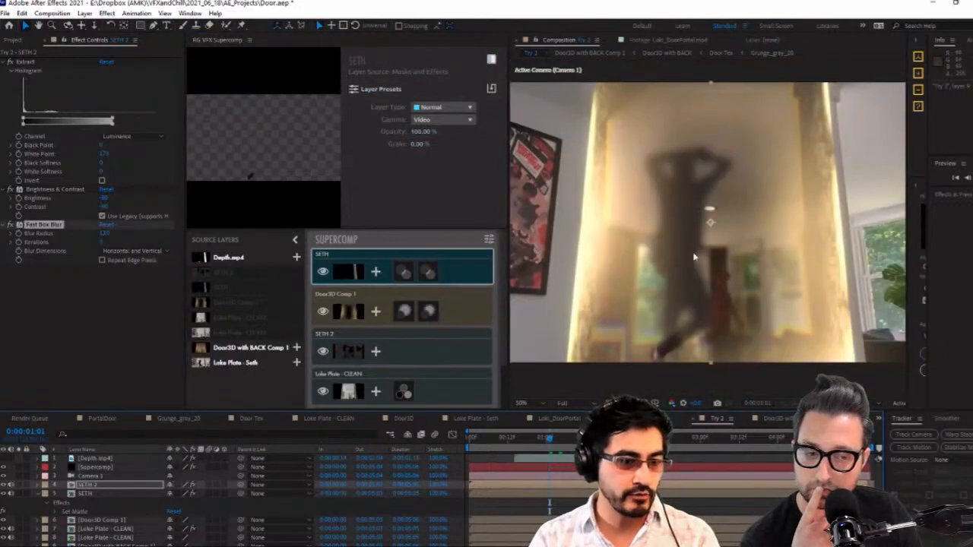
{"action": "left_click", "coordinate": [555, 444]}
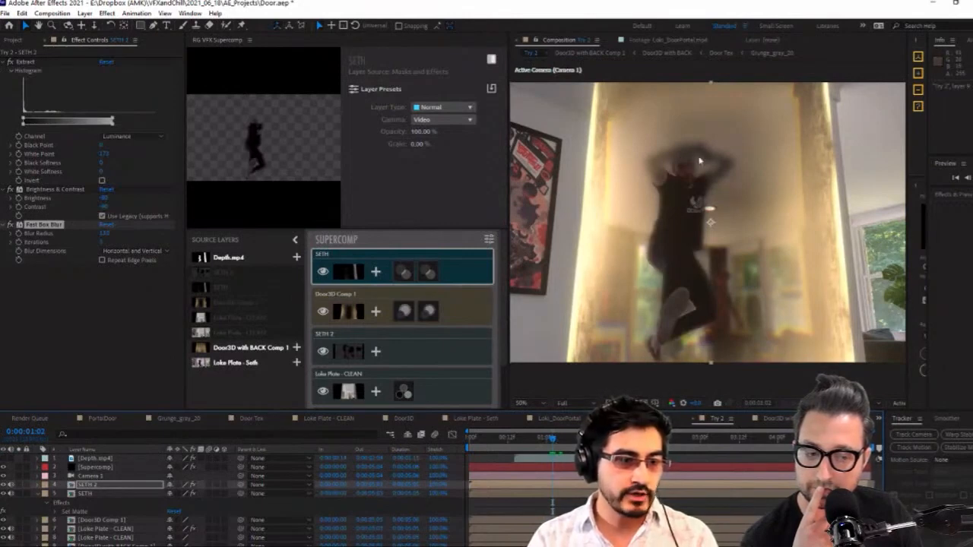
{"action": "left_click", "coordinate": [559, 443]}
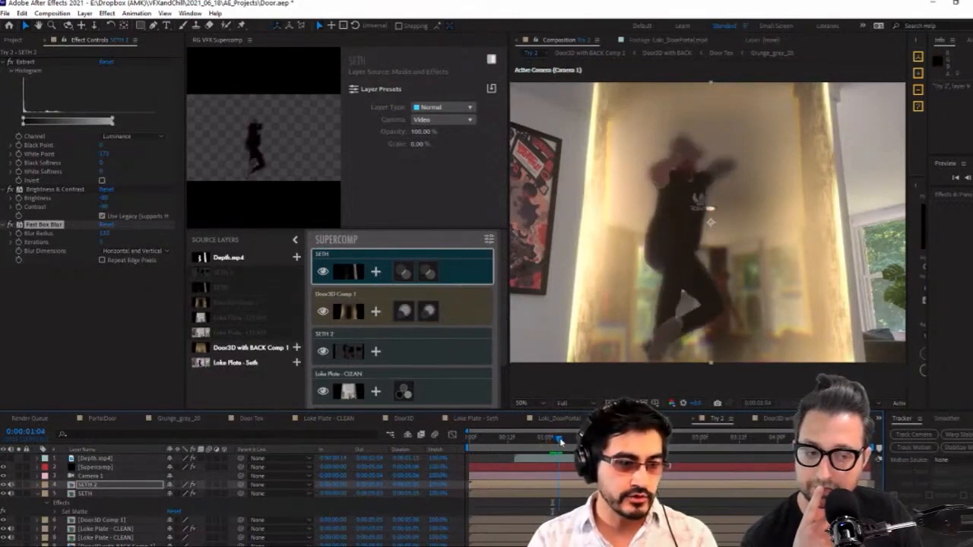
{"action": "left_click_drag", "start_coordinate": [560, 440], "coordinate": [562, 441]}
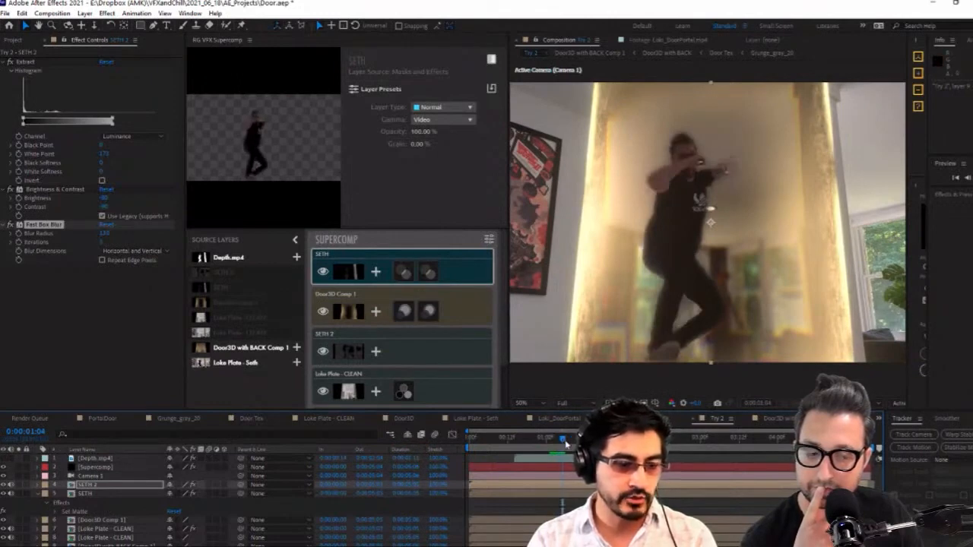
{"action": "left_click_drag", "start_coordinate": [566, 443], "coordinate": [568, 443]}
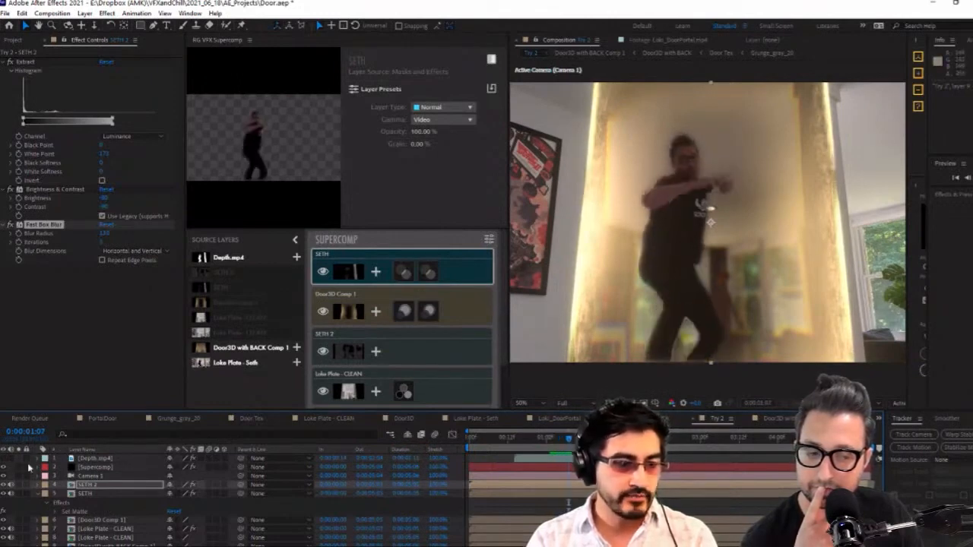
Keyframe the SETH 2 opacity in Supercomp from 100% at 0:00:01:00 to 0% at 0:00:01:07
{"action": "left_click", "coordinate": [104, 486]}
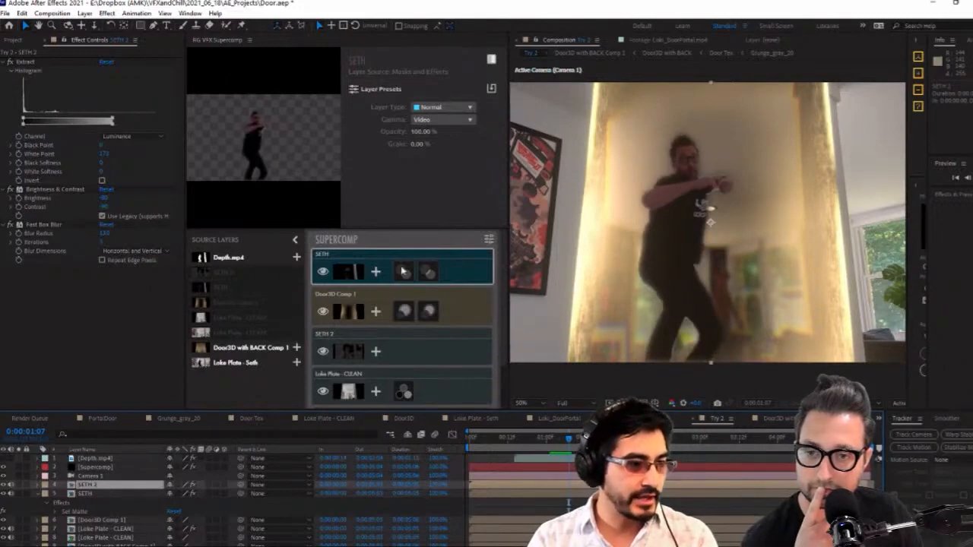
{"action": "left_click", "coordinate": [355, 354]}
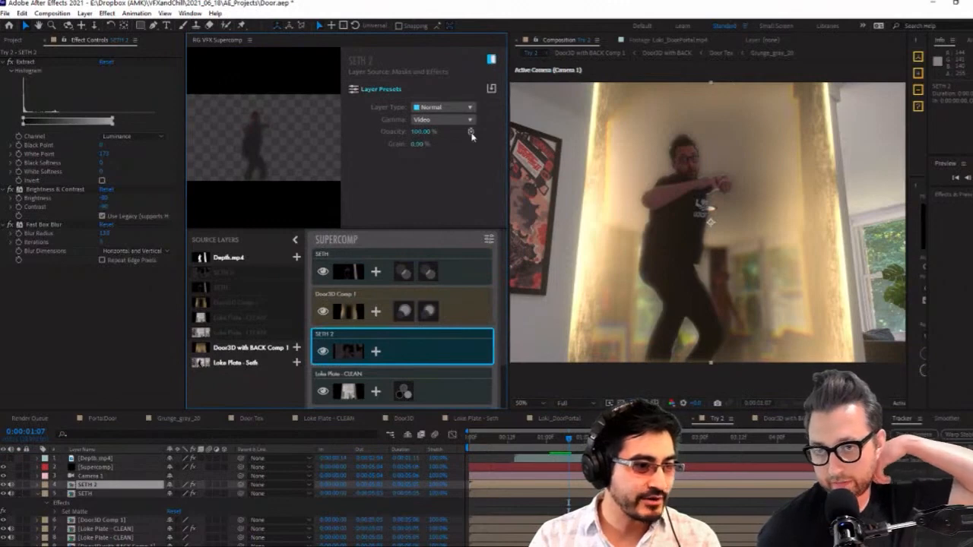
{"action": "left_click", "coordinate": [470, 132]}
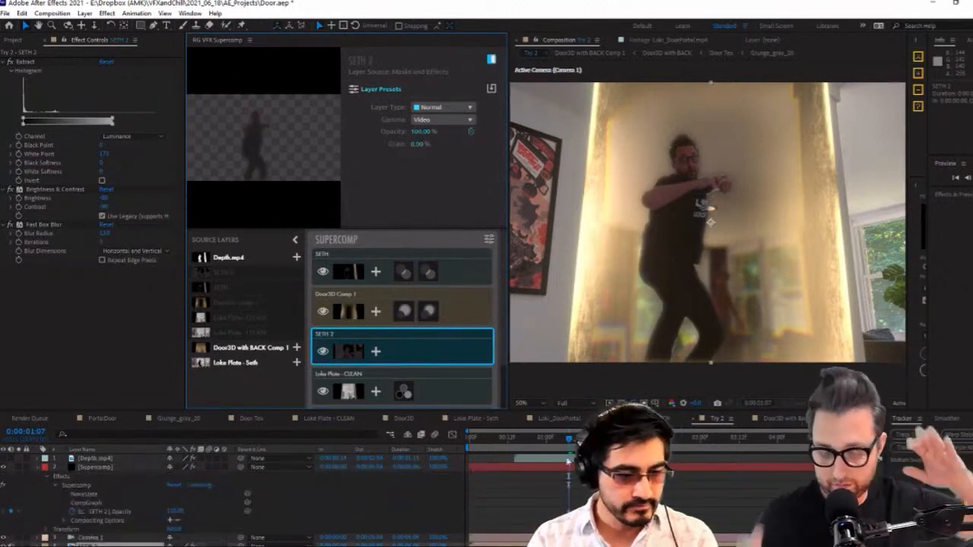
{"action": "left_click", "coordinate": [553, 439]}
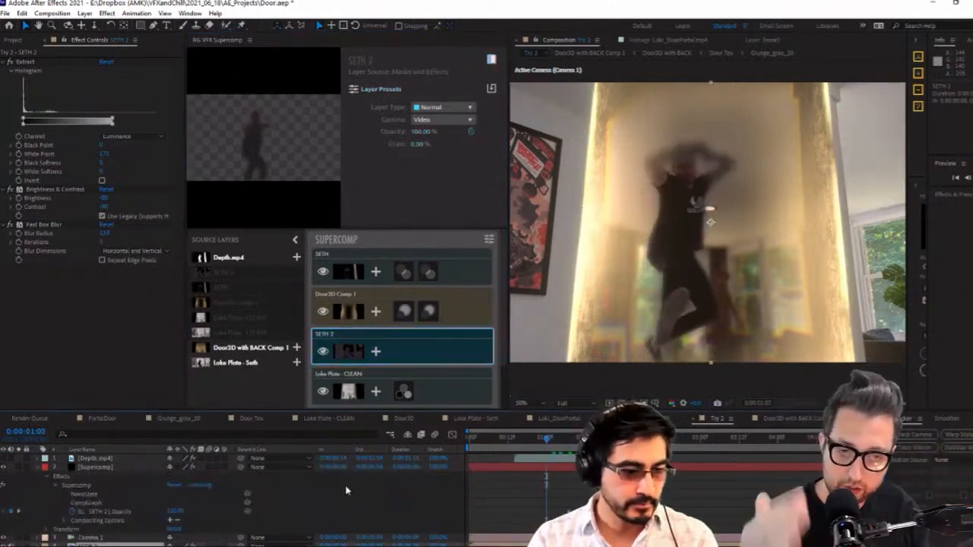
{"action": "left_click", "coordinate": [13, 512]}
{"action": "left_click", "coordinate": [12, 511]}
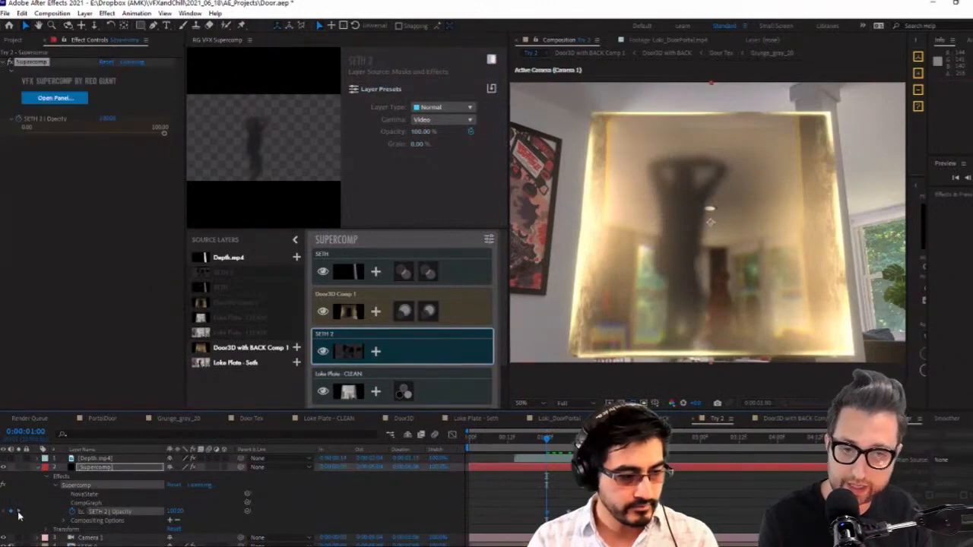
{"action": "left_click", "coordinate": [18, 511]}
{"action": "left_click", "coordinate": [178, 512]}
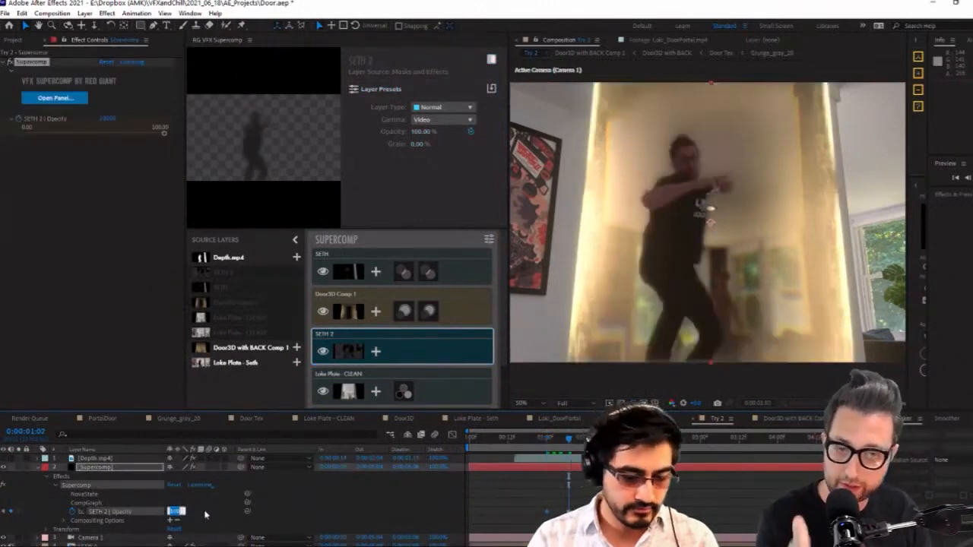
{"action": "type", "text": "0"}
{"action": "left_click", "coordinate": [208, 513]}
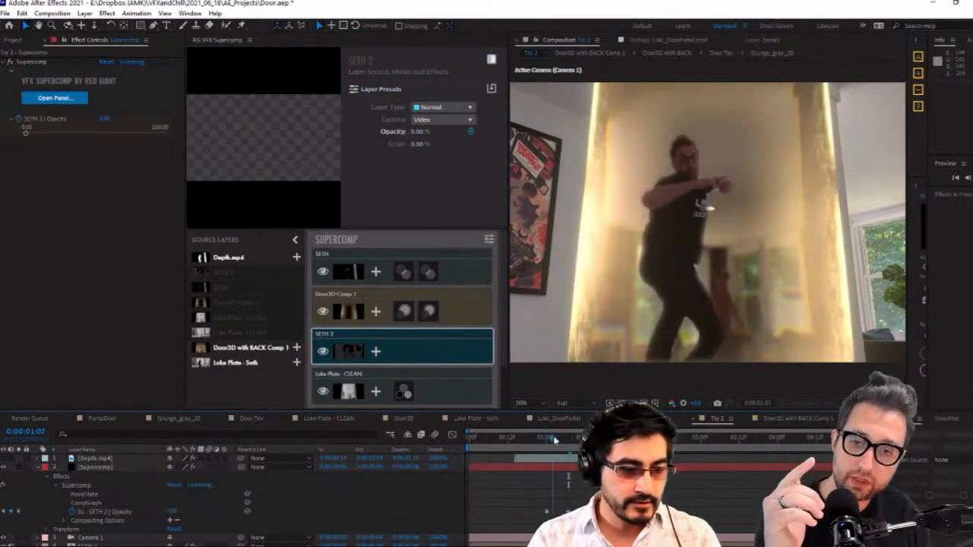
Move the first SETH 2 opacity keyframe to 0:00:01:04 and check the composite at 0:00:01:01
{"action": "left_click_drag", "start_coordinate": [553, 439], "coordinate": [562, 440]}
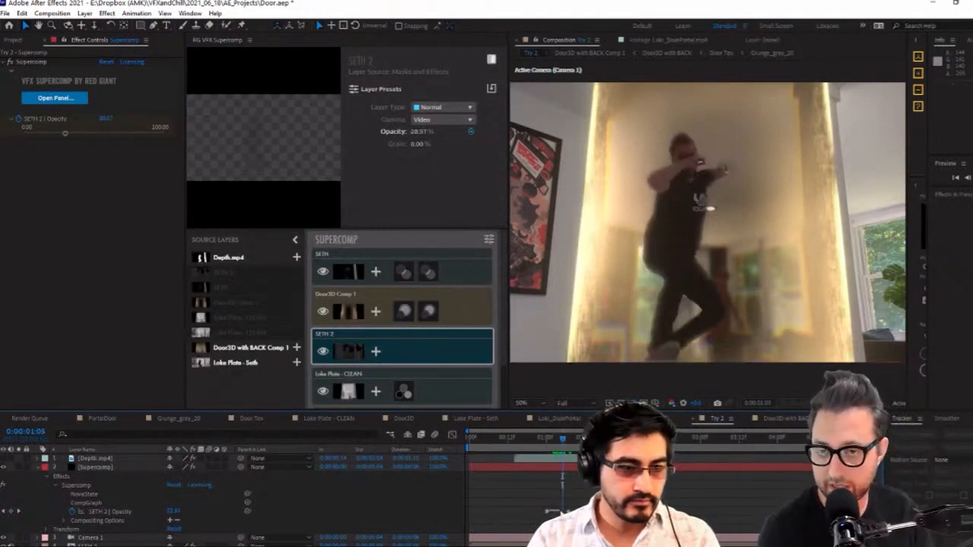
{"action": "left_click_drag", "start_coordinate": [546, 512], "coordinate": [559, 512]}
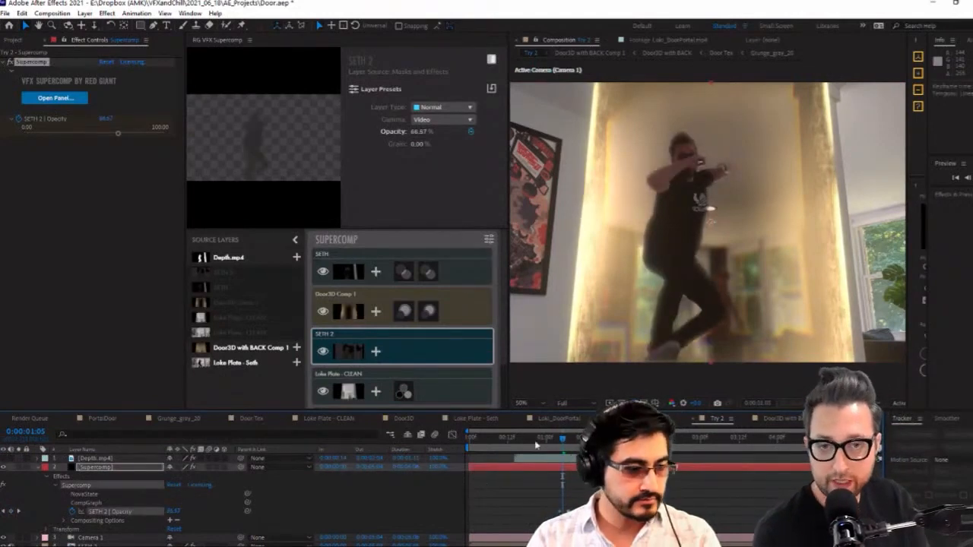
{"action": "left_click_drag", "start_coordinate": [547, 440], "coordinate": [550, 441]}
Reveal the Depth.mp4 keyframes and step frame by frame around 0:00:01:01, ending at 0:00:00:23, to examine the blurred actor
{"action": "left_click", "coordinate": [586, 459]}
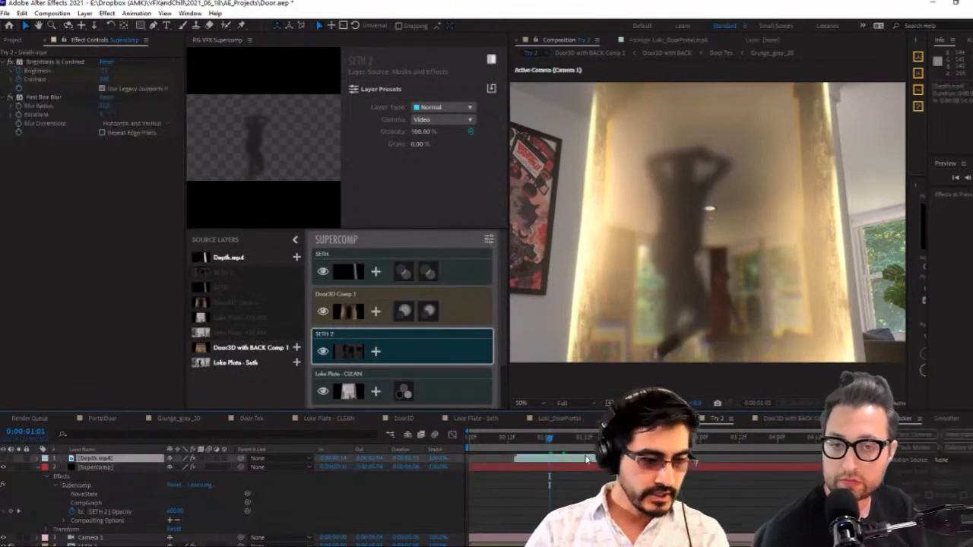
{"action": "key", "text": "u"}
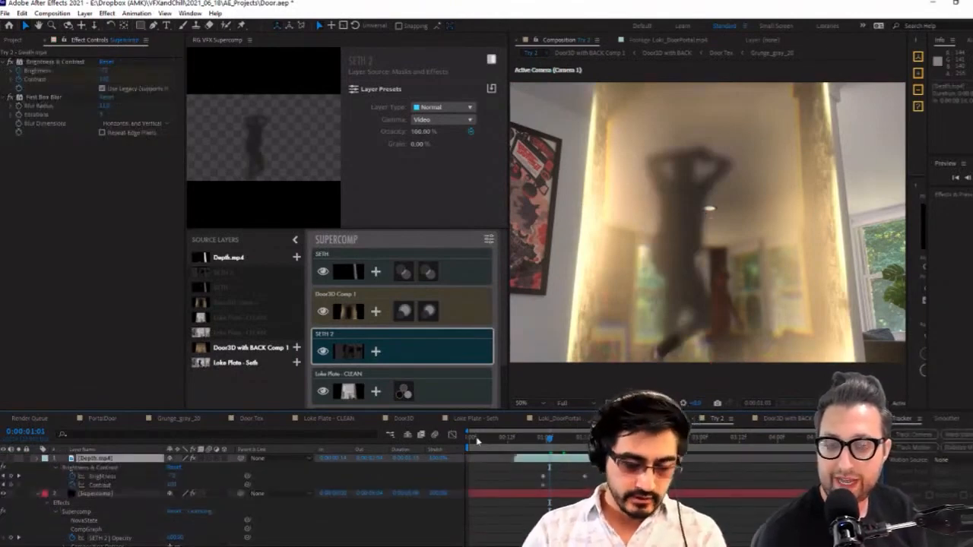
{"action": "key", "text": "Page_Up"}
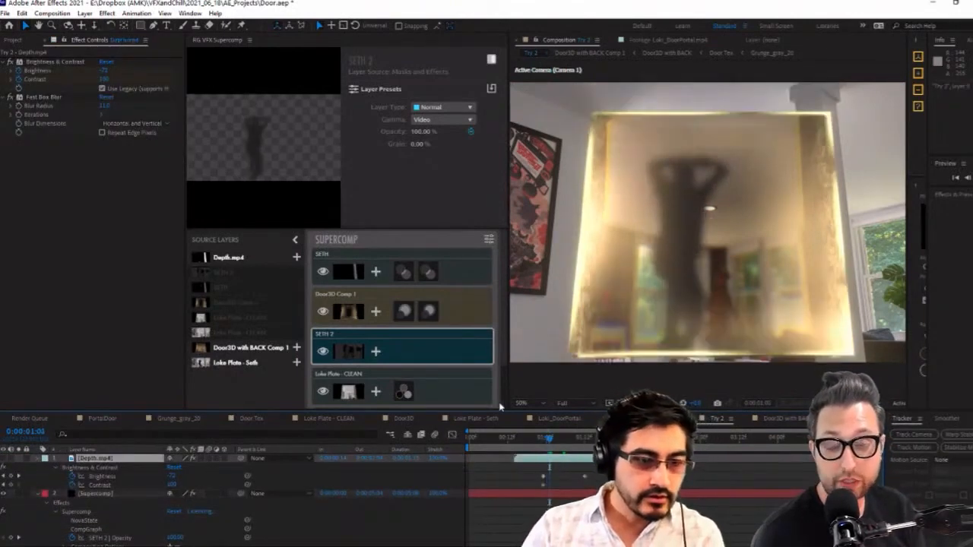
{"action": "key", "text": "Page_Down"}
{"action": "key", "text": "Page_Down"}
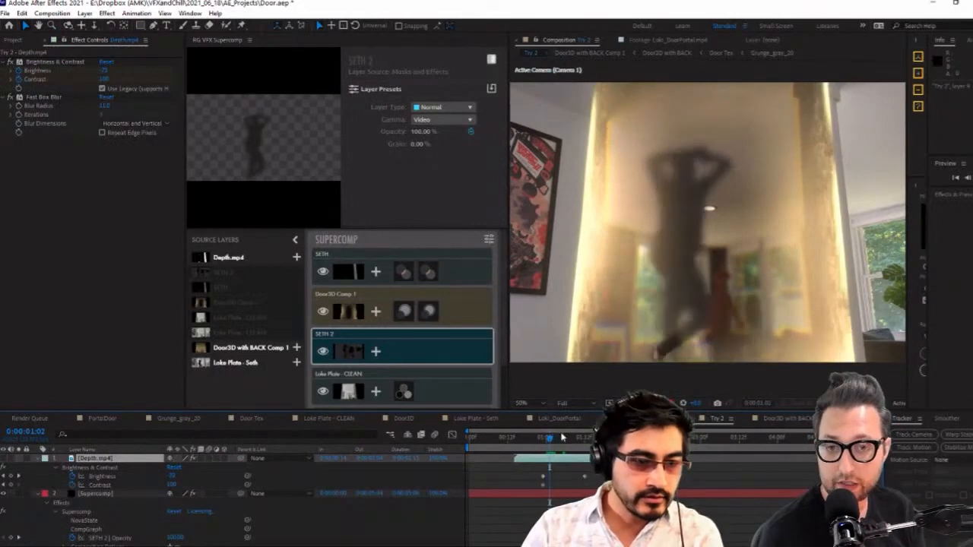
{"action": "key", "text": "Page_Up"}
{"action": "key", "text": "Page_Up"}
{"action": "key", "text": "Page_Up"}
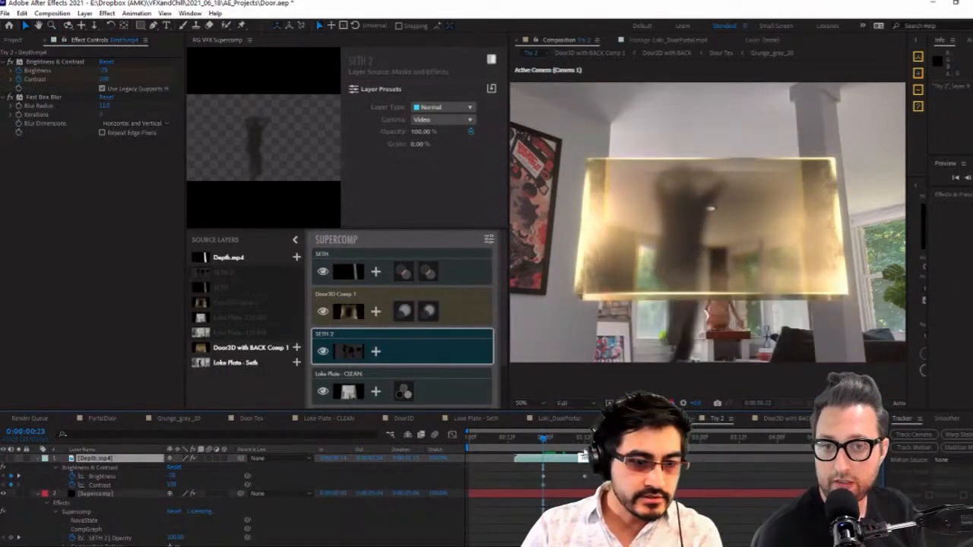
Apply a Set Matte effect to the SETH 2 layer
{"action": "scroll", "coordinate": [584, 456], "scroll_direction": "down", "scroll_amount": 2}
{"action": "left_click", "coordinate": [577, 511]}
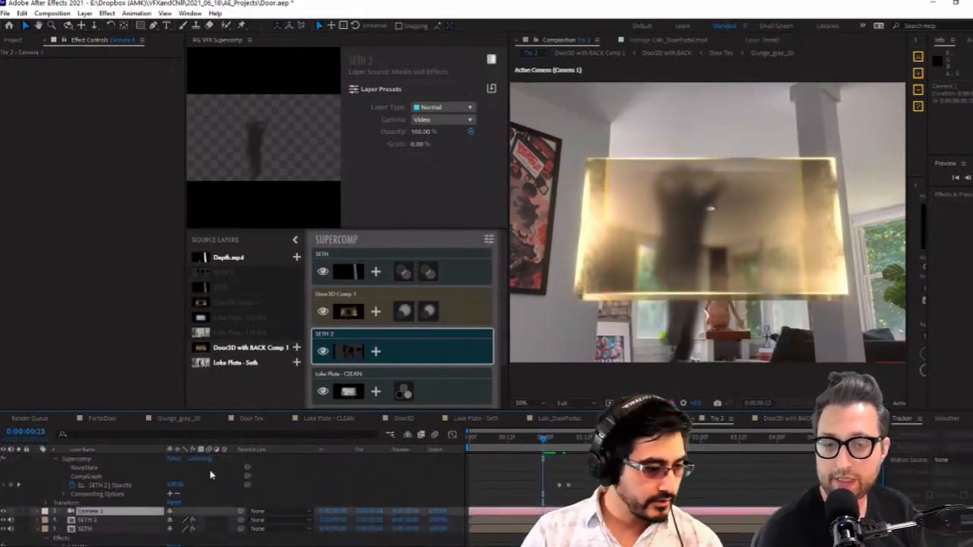
{"action": "scroll", "coordinate": [211, 475], "scroll_direction": "up", "scroll_amount": 2}
{"action": "left_click", "coordinate": [112, 494]}
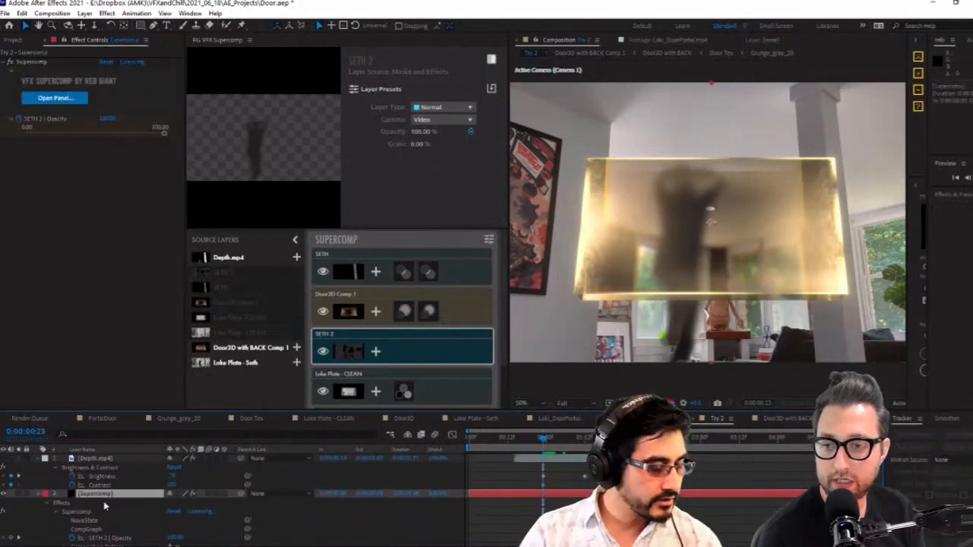
{"action": "scroll", "coordinate": [103, 506], "scroll_direction": "down", "scroll_amount": 3}
{"action": "left_click", "coordinate": [107, 494]}
{"action": "right_click", "coordinate": [107, 353]}
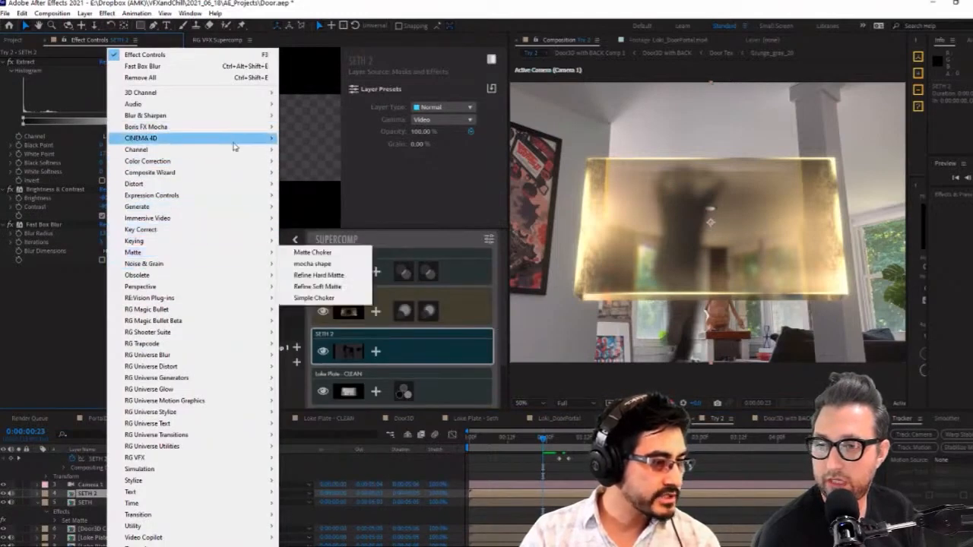
{"action": "mouse_move", "coordinate": [237, 151]}
{"action": "left_click", "coordinate": [319, 263]}
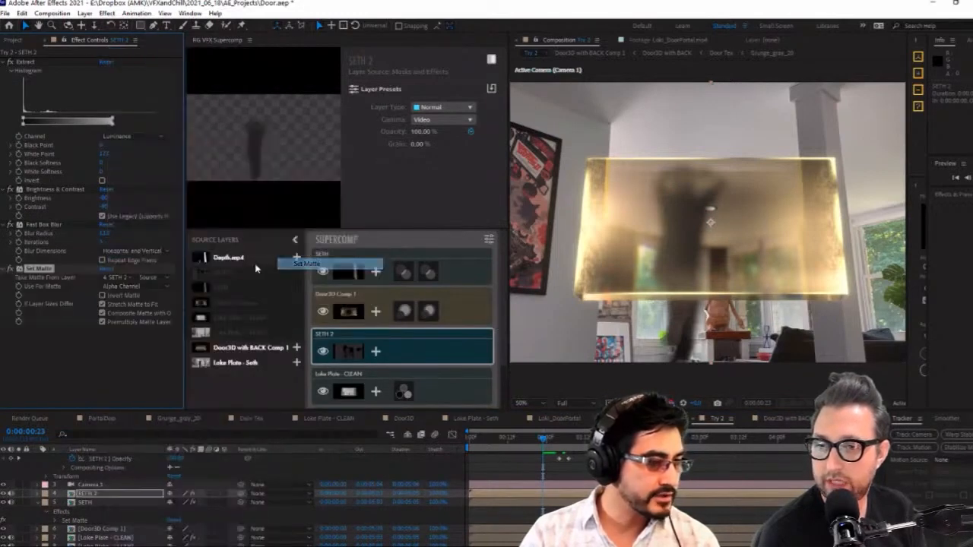
Set SETH 2's matte to come from Door3D with BACK Comp 1, using its Effects & Masks
{"action": "left_click", "coordinate": [122, 277]}
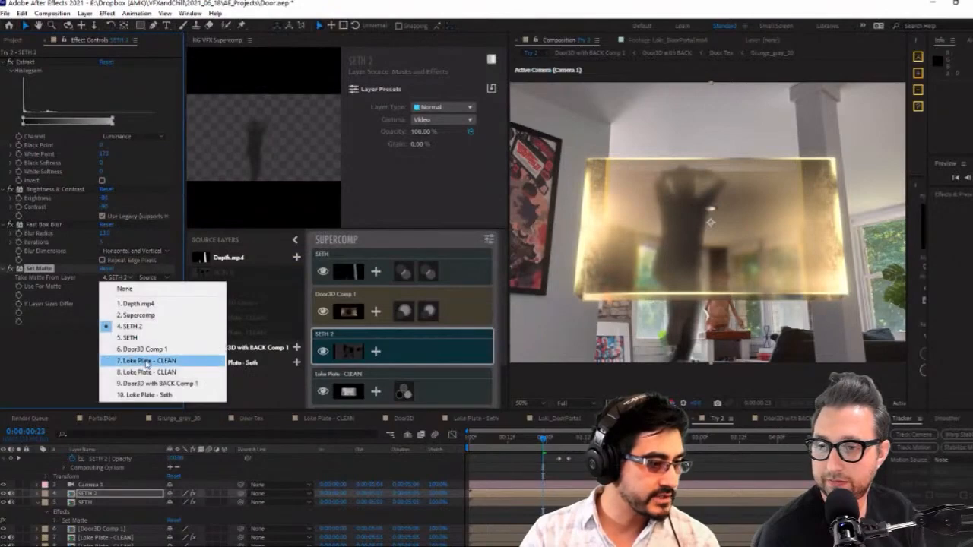
{"action": "left_click", "coordinate": [155, 383]}
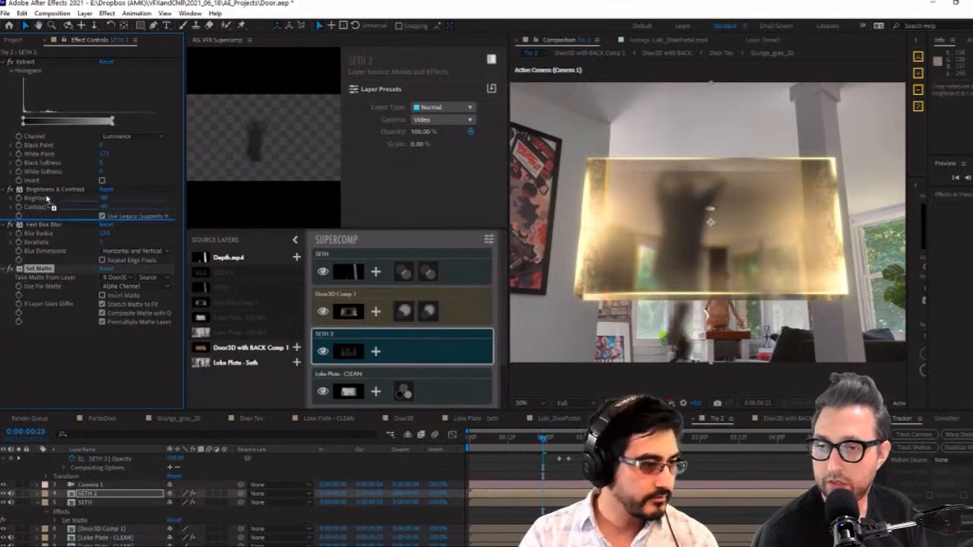
{"action": "left_click", "coordinate": [166, 292]}
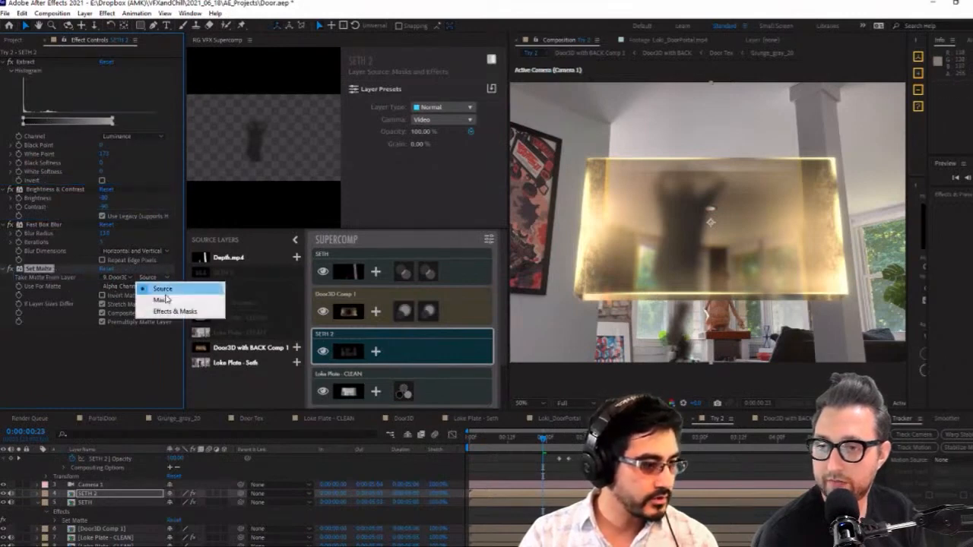
{"action": "left_click", "coordinate": [161, 311]}
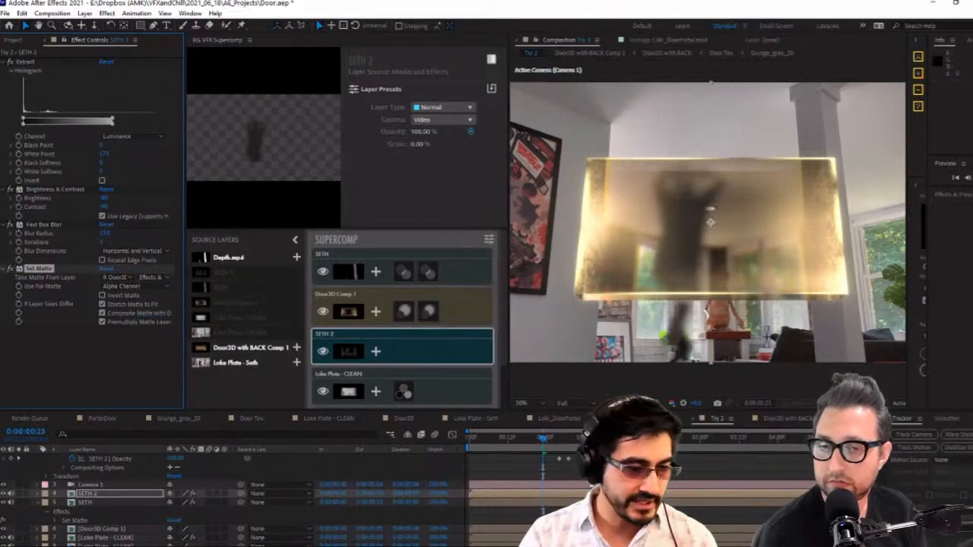
Shift the Depth.mp4, SETH 2 and SETH layers together one frame later in the timeline
{"action": "scroll", "coordinate": [593, 490], "scroll_direction": "up", "scroll_amount": 2}
{"action": "scroll", "coordinate": [589, 483], "scroll_direction": "up", "scroll_amount": 1}
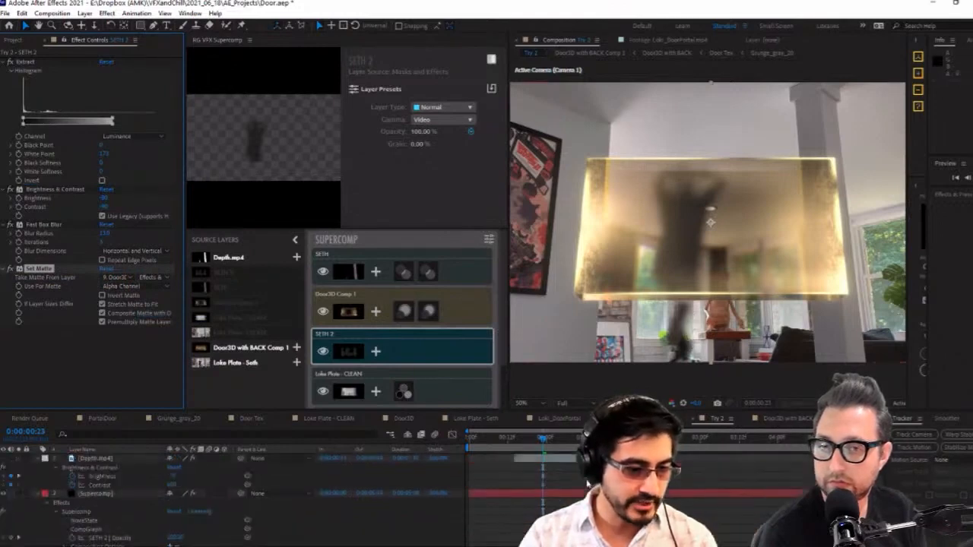
{"action": "left_click", "coordinate": [558, 459]}
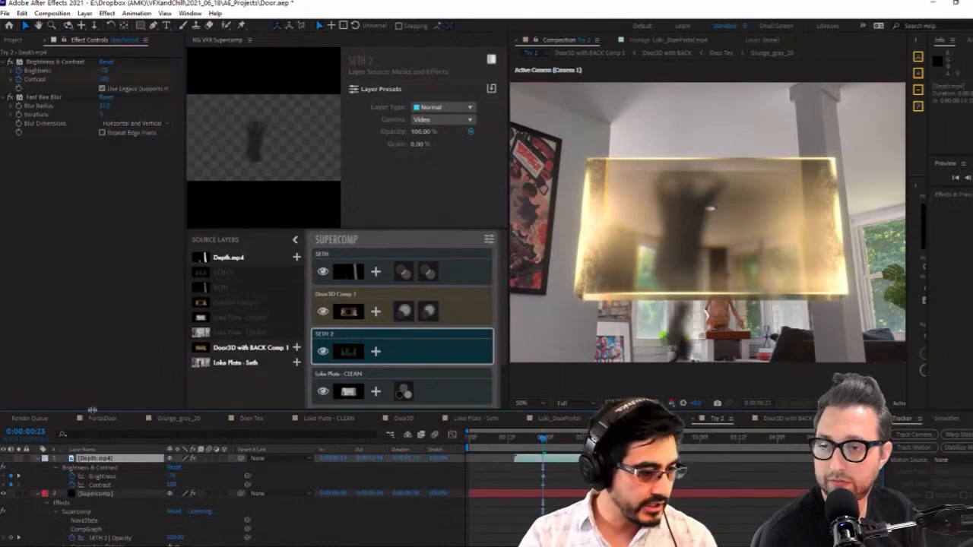
{"action": "left_click_drag", "start_coordinate": [91, 411], "coordinate": [91, 248]}
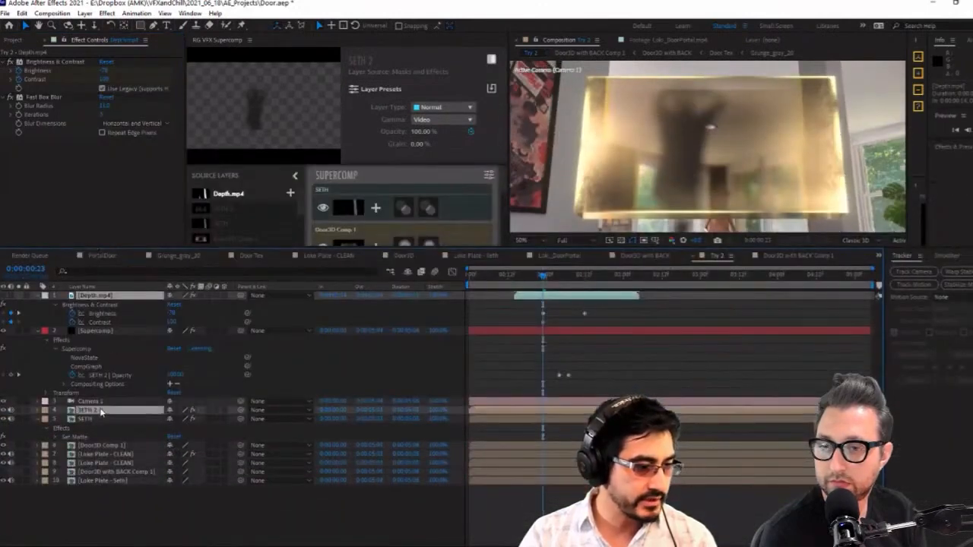
{"action": "left_click", "coordinate": [105, 418], "text": "ctrl"}
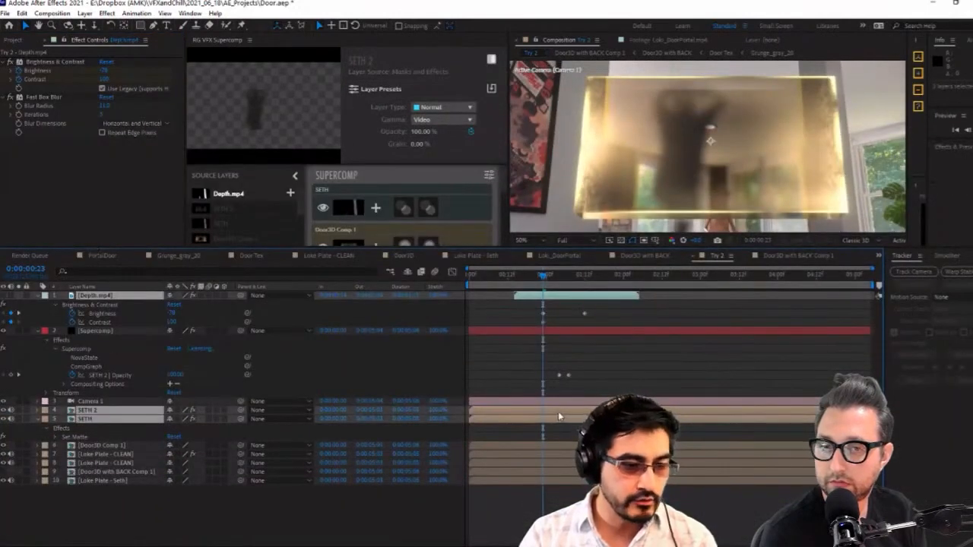
{"action": "left_click", "coordinate": [112, 448]}
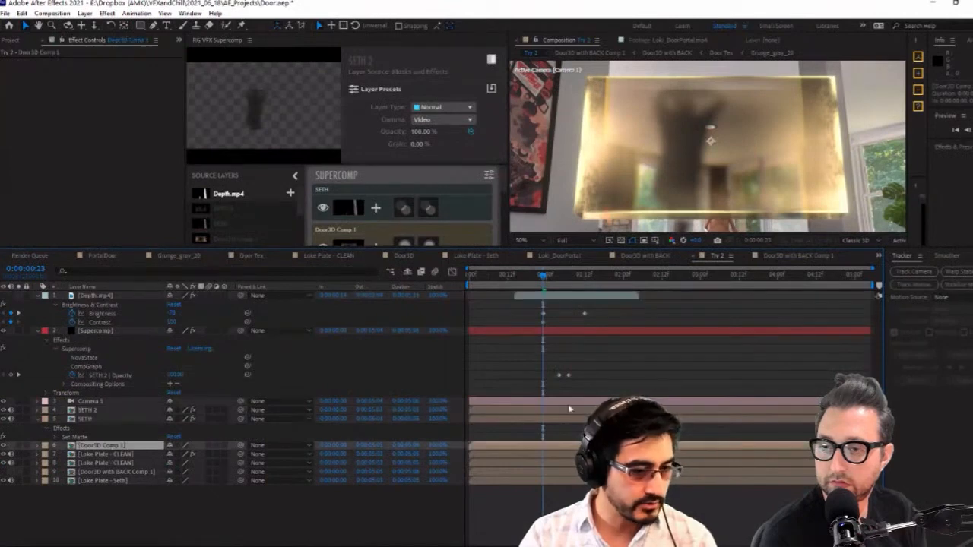
{"action": "left_click", "coordinate": [114, 410]}
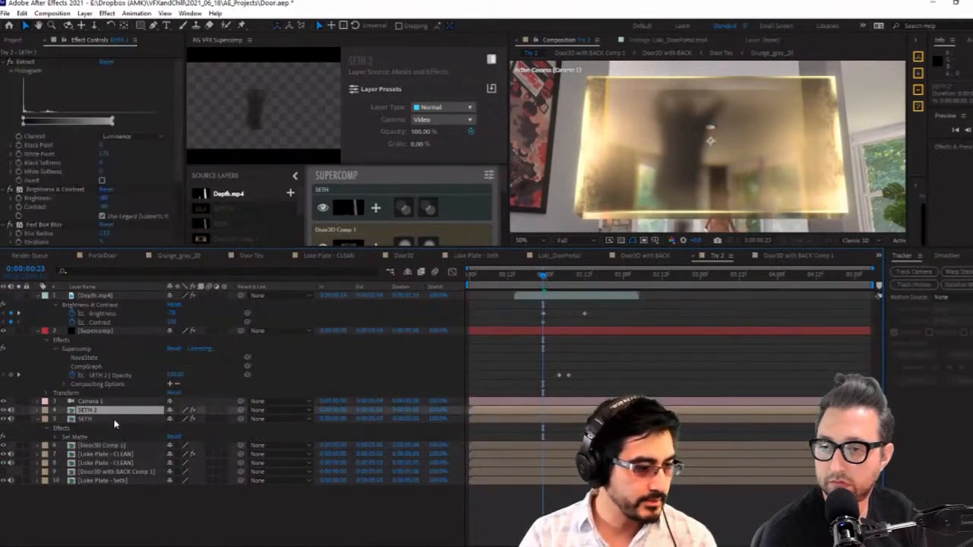
{"action": "left_click", "coordinate": [116, 419], "text": "ctrl"}
{"action": "left_click", "coordinate": [108, 296], "text": "ctrl"}
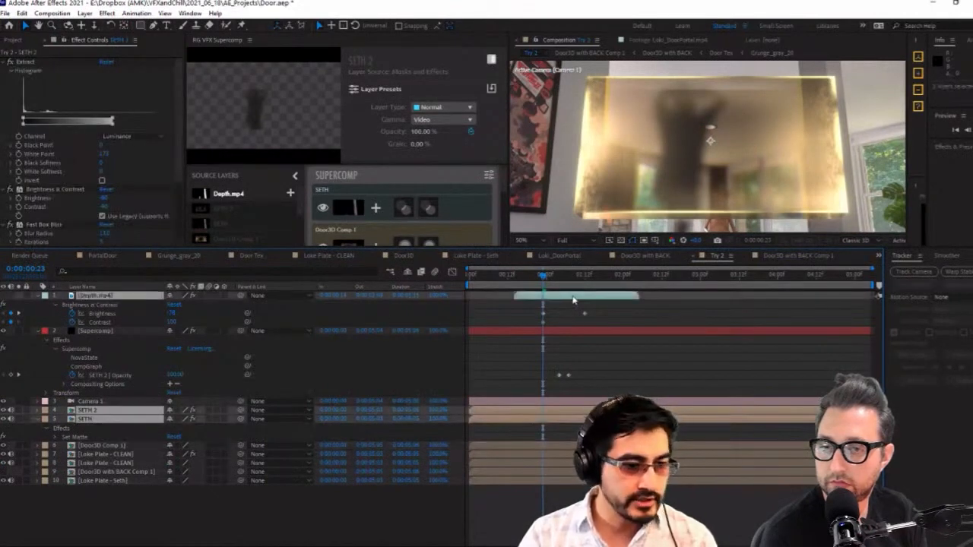
{"action": "left_click_drag", "start_coordinate": [573, 300], "coordinate": [576, 300]}
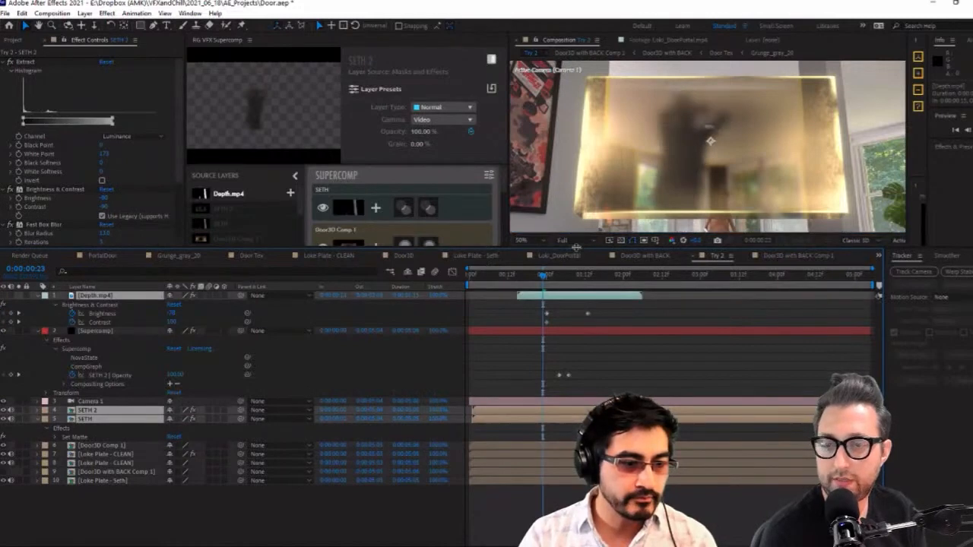
Keyframe SETH 2's Supercomp opacity from 0 at about 0:00:00:20 to about 99% at 0:00:00:23
{"action": "left_click_drag", "start_coordinate": [576, 248], "coordinate": [576, 339]}
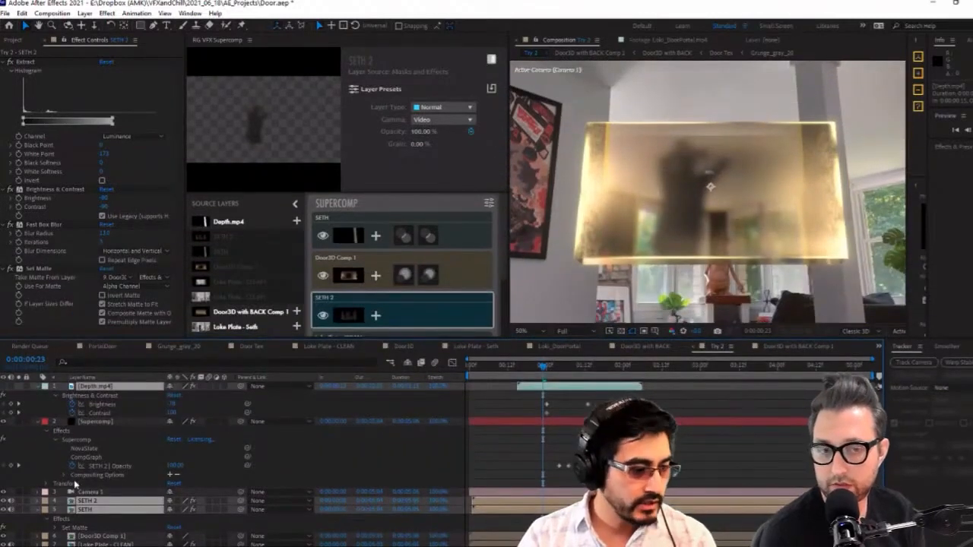
{"action": "left_click", "coordinate": [85, 527]}
{"action": "left_click", "coordinate": [86, 510]}
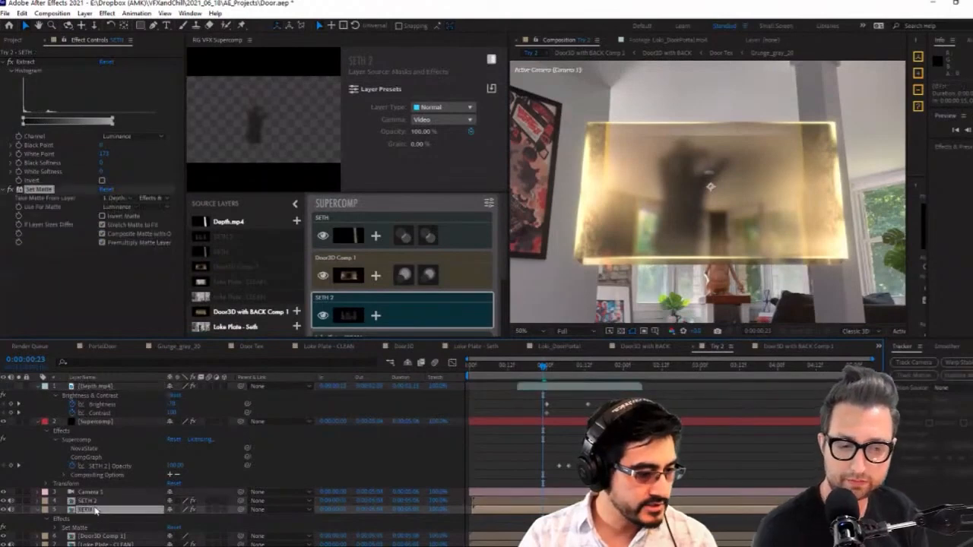
{"action": "left_click", "coordinate": [89, 500]}
{"action": "left_click", "coordinate": [95, 421]}
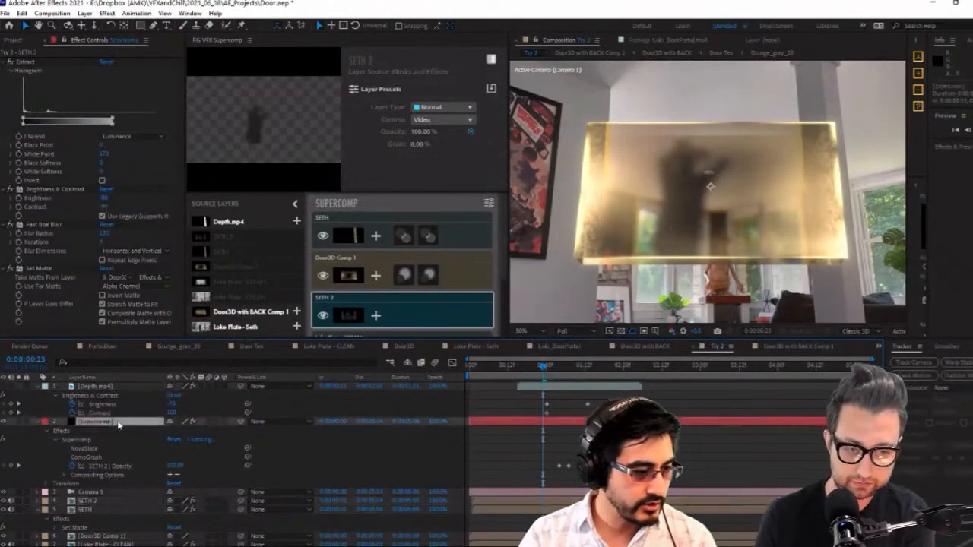
{"action": "left_click_drag", "start_coordinate": [175, 465], "coordinate": [25, 475]}
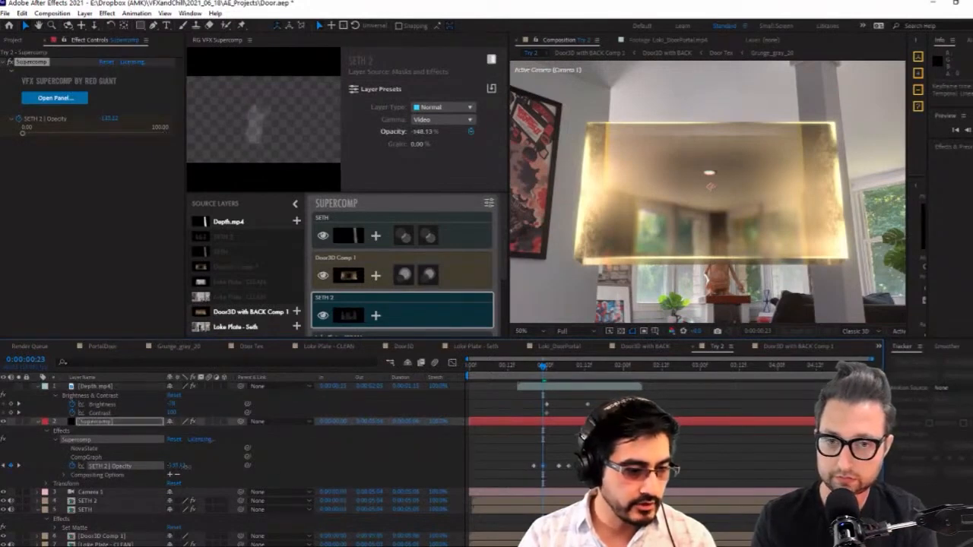
{"action": "double_click", "coordinate": [540, 467]}
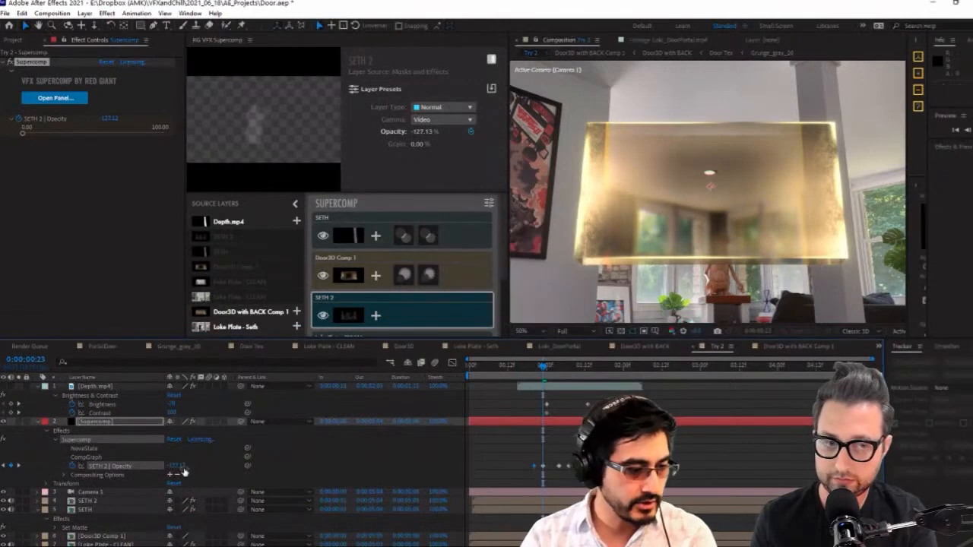
{"action": "left_click_drag", "start_coordinate": [182, 471], "coordinate": [265, 465]}
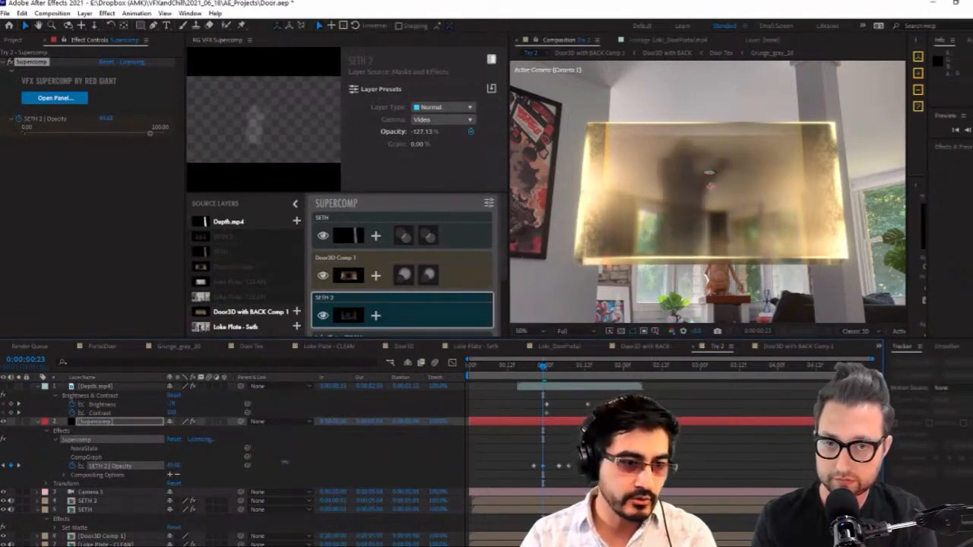
{"action": "left_click_drag", "start_coordinate": [286, 463], "coordinate": [288, 462]}
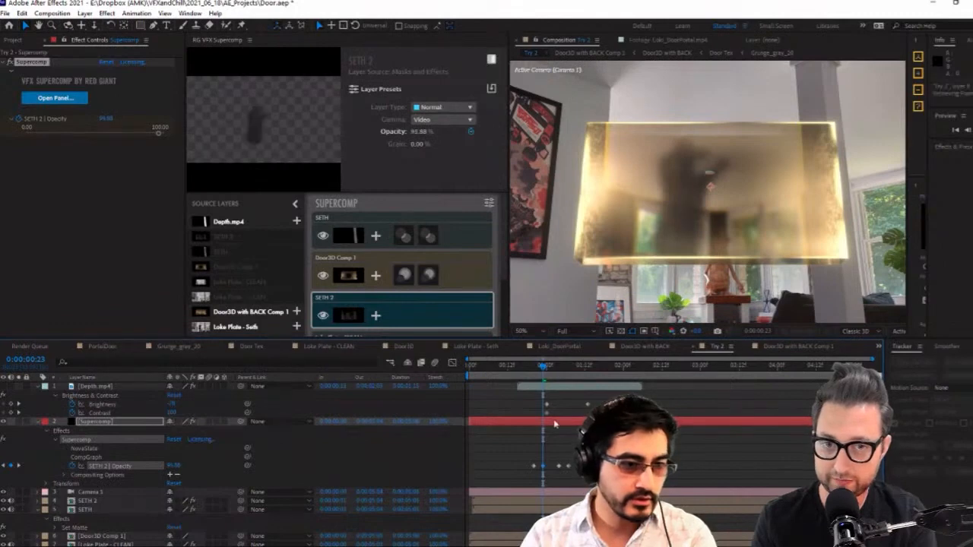
Enlarge the composition viewer and preview the door's opening from 0:00:00:09, ending at 0:00:00:16
{"action": "left_click_drag", "start_coordinate": [534, 369], "coordinate": [524, 370]}
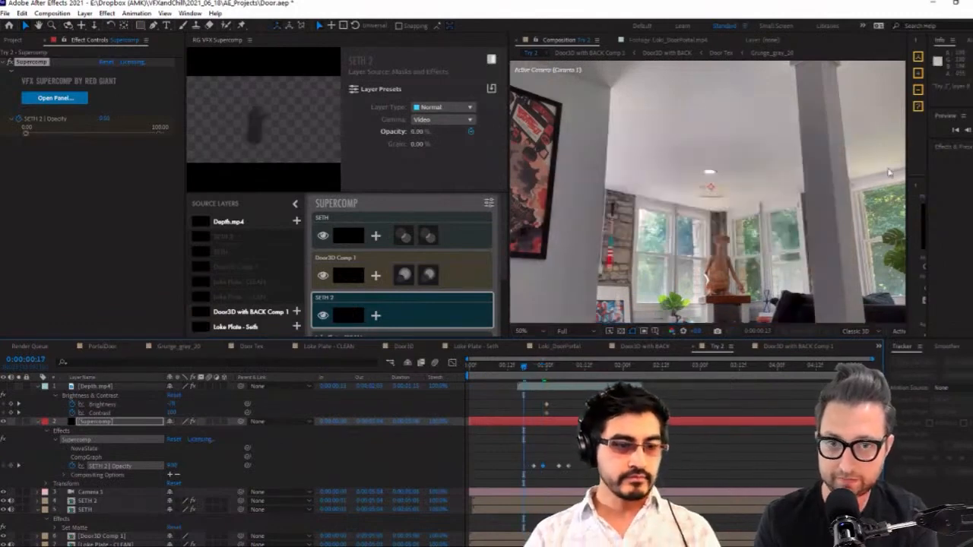
{"action": "left_click_drag", "start_coordinate": [509, 167], "coordinate": [400, 167]}
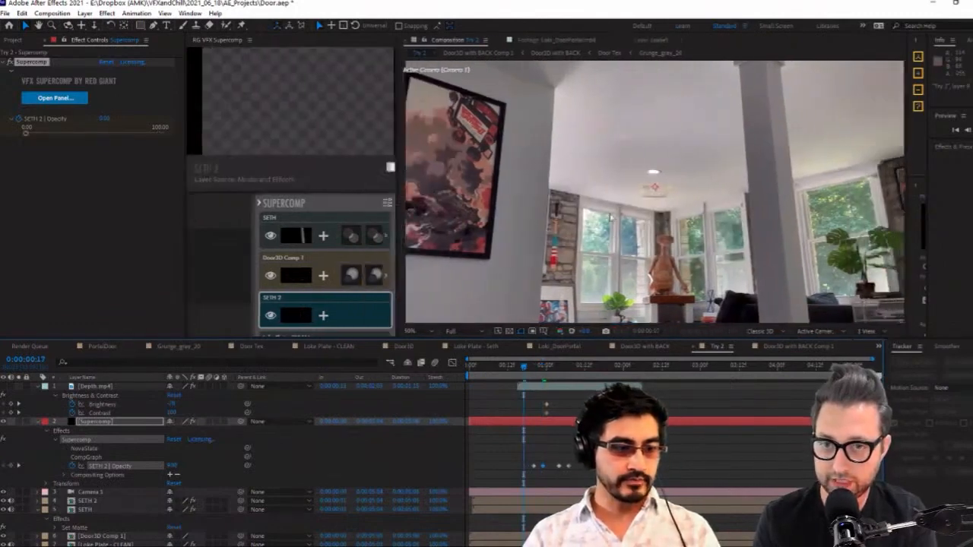
{"action": "left_click", "coordinate": [95, 511]}
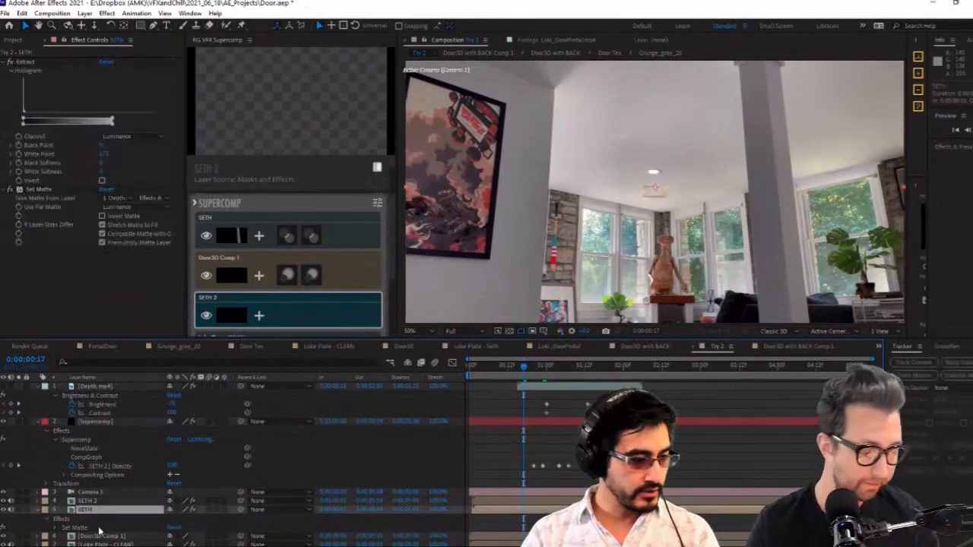
{"action": "scroll", "coordinate": [99, 514], "scroll_direction": "down", "scroll_amount": 1}
{"action": "left_click", "coordinate": [102, 517]}
{"action": "left_click", "coordinate": [103, 510]}
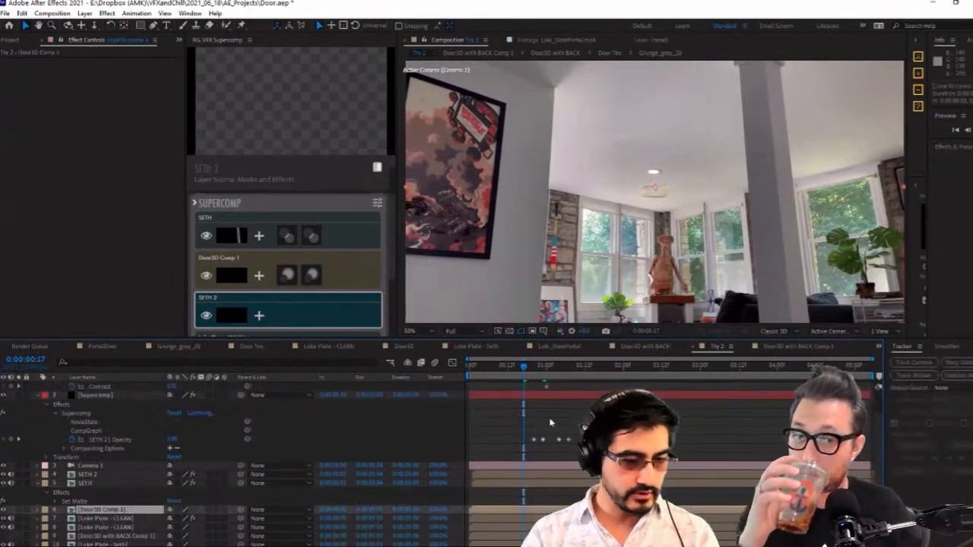
{"action": "left_click_drag", "start_coordinate": [523, 367], "coordinate": [498, 367]}
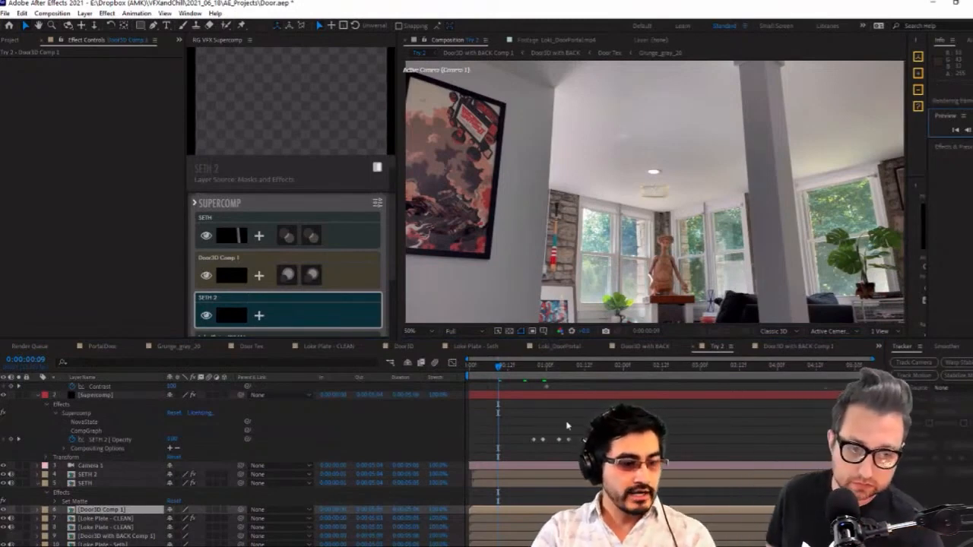
{"action": "scroll", "coordinate": [140, 421], "scroll_direction": "up", "scroll_amount": 2}
{"action": "left_click", "coordinate": [102, 421]}
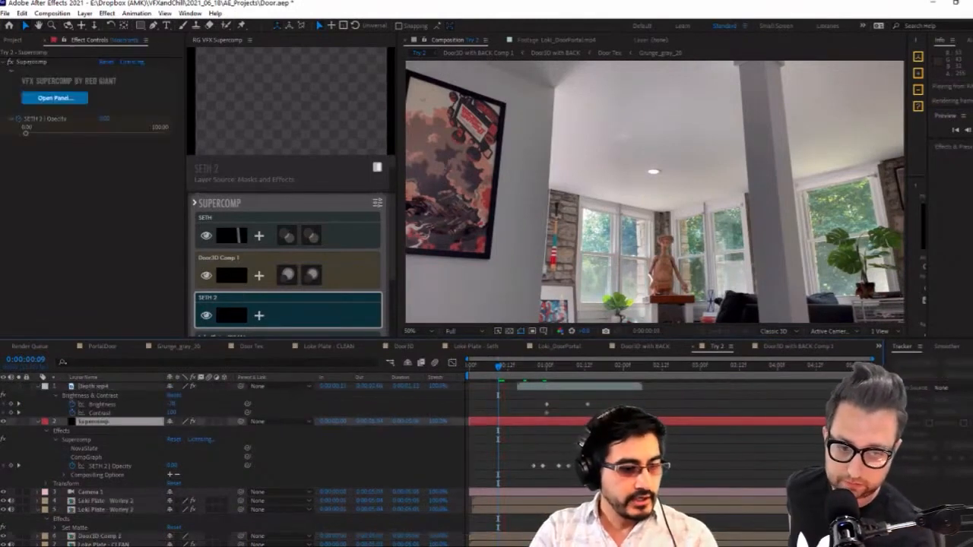
{"action": "left_click", "coordinate": [521, 368]}
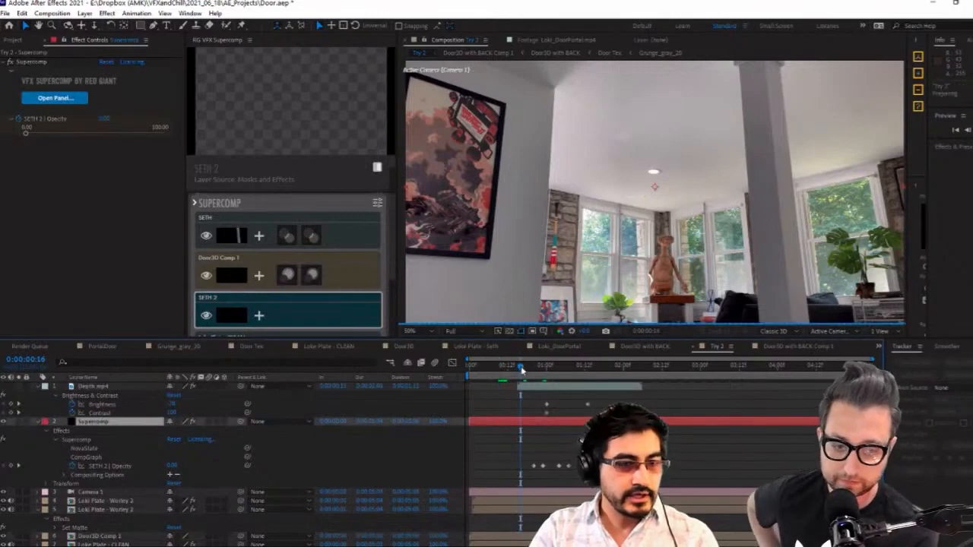
Create a black solid directly above the Supercomp layer
{"action": "left_click_drag", "start_coordinate": [926, 156], "coordinate": [819, 174]}
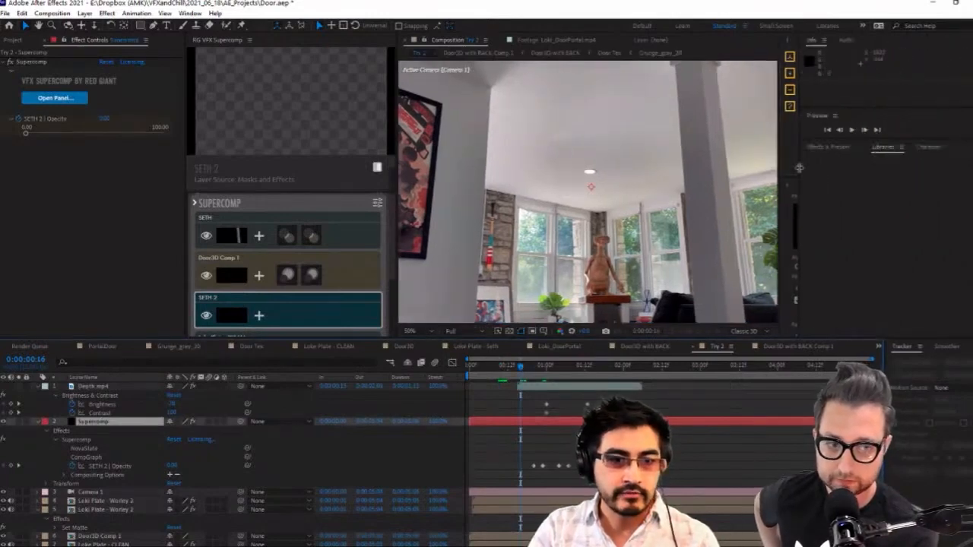
{"action": "left_click", "coordinate": [109, 185]}
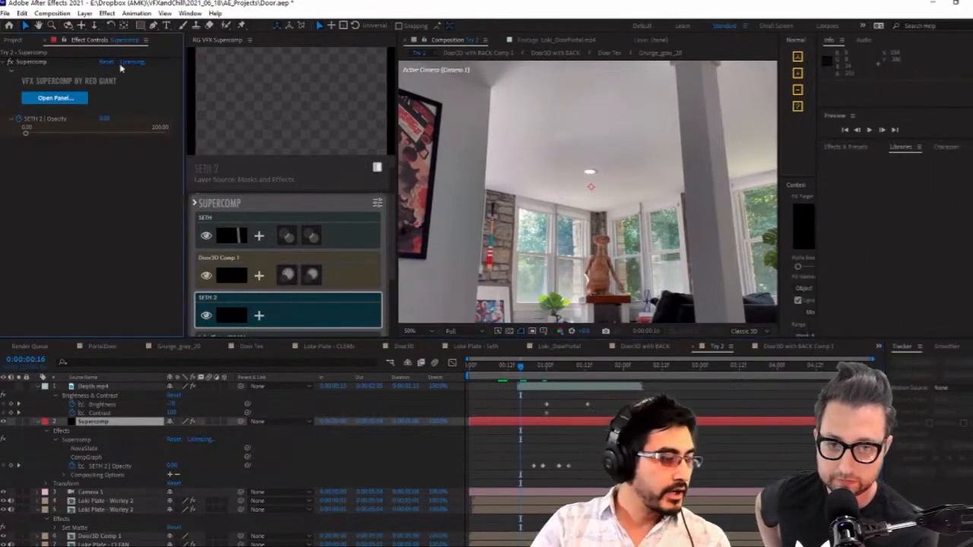
{"action": "left_click", "coordinate": [84, 13]}
{"action": "mouse_move", "coordinate": [114, 26]}
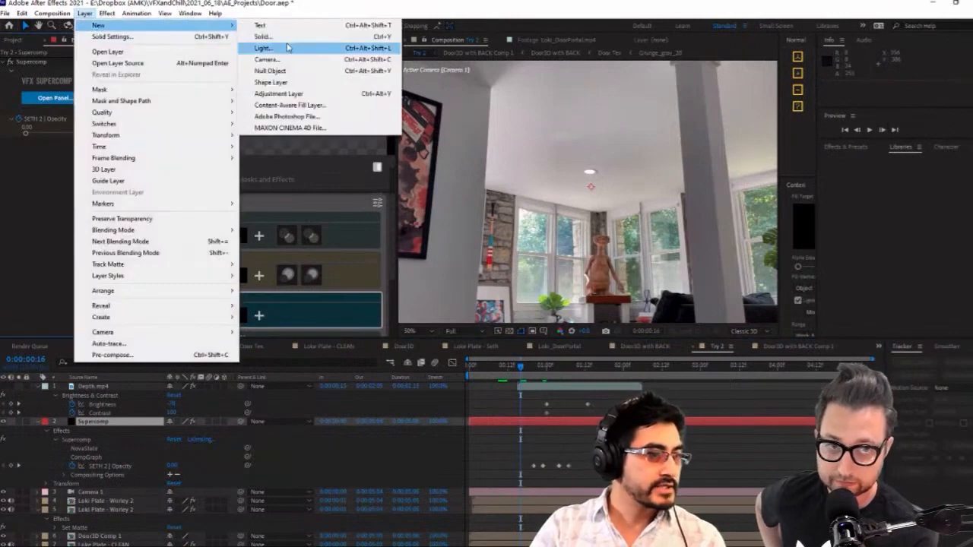
{"action": "left_click", "coordinate": [296, 37]}
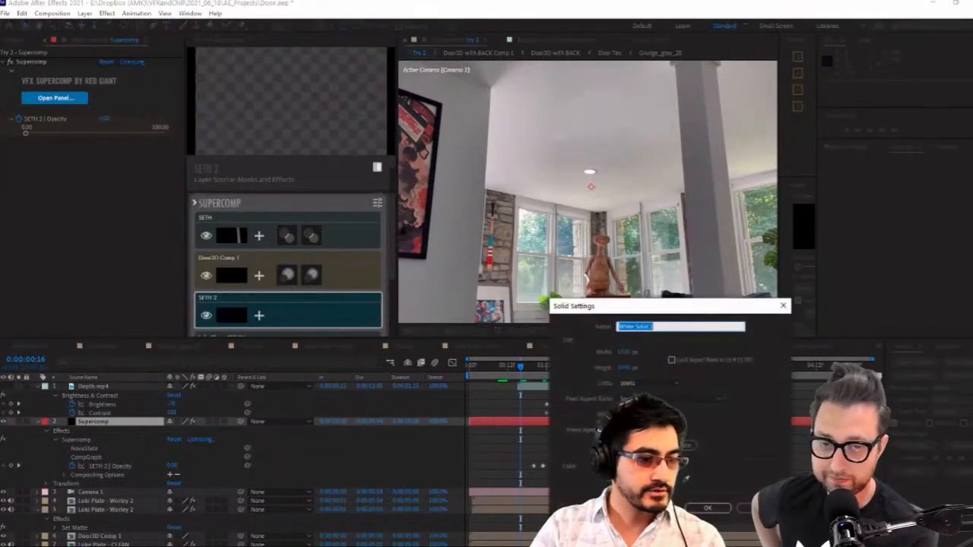
{"action": "left_click", "coordinate": [673, 483]}
{"action": "left_click_drag", "start_coordinate": [450, 403], "coordinate": [485, 430]}
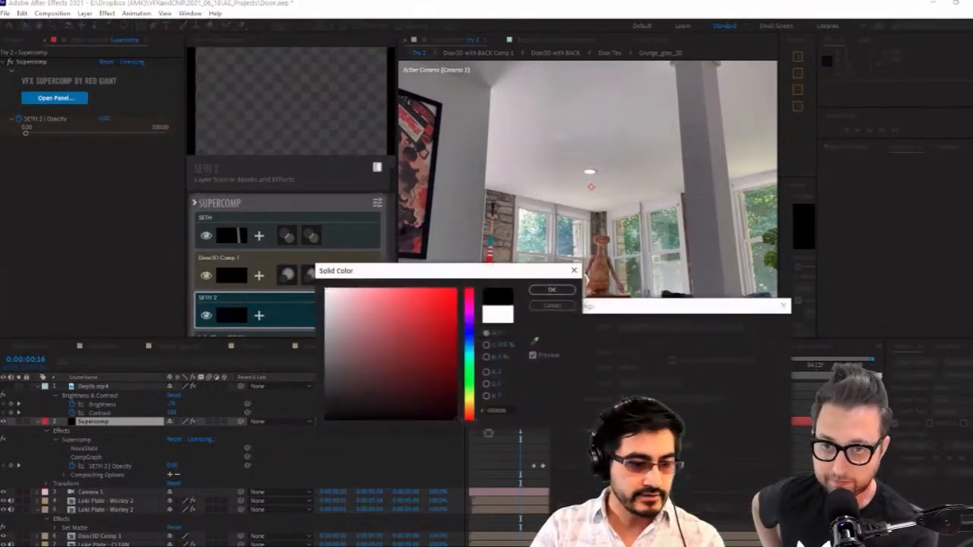
{"action": "left_click", "coordinate": [553, 291]}
{"action": "left_click", "coordinate": [708, 508]}
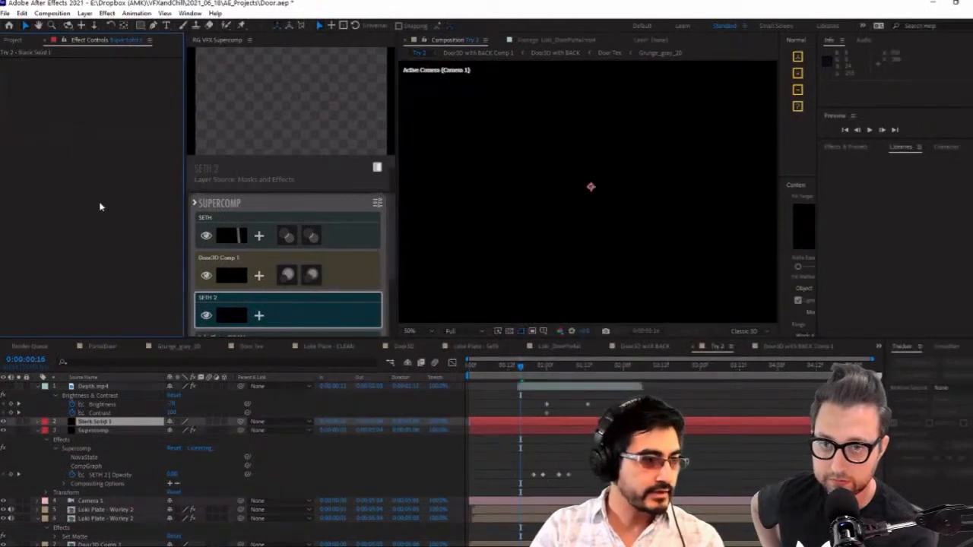
Apply the Knoll Light Factory effect to the black solid and open its lens designer
{"action": "type", "text": "knol"}
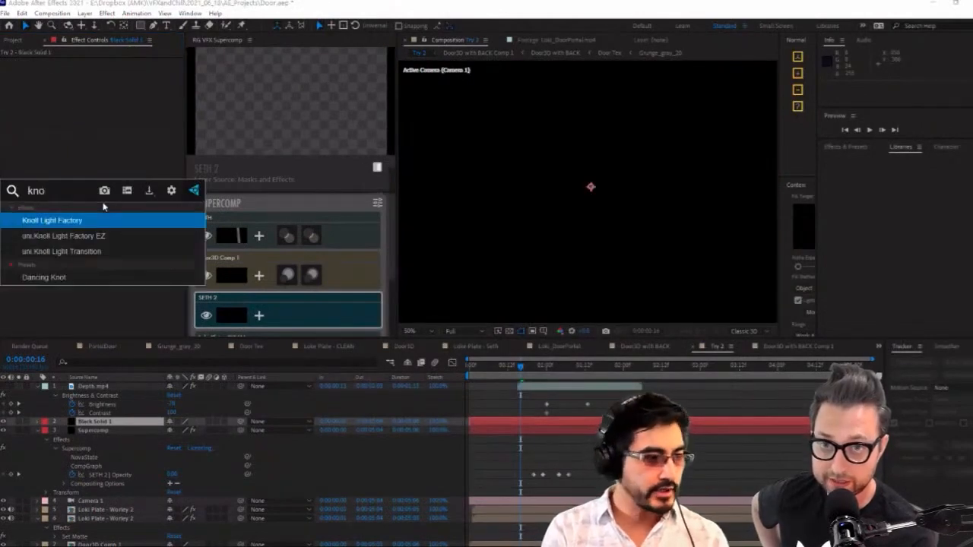
{"action": "key", "text": "Return"}
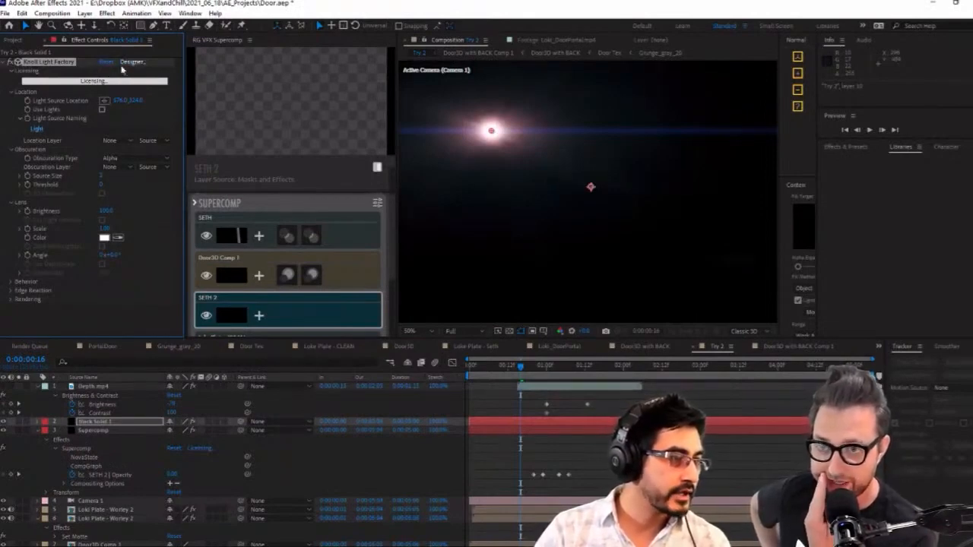
{"action": "left_click", "coordinate": [132, 63]}
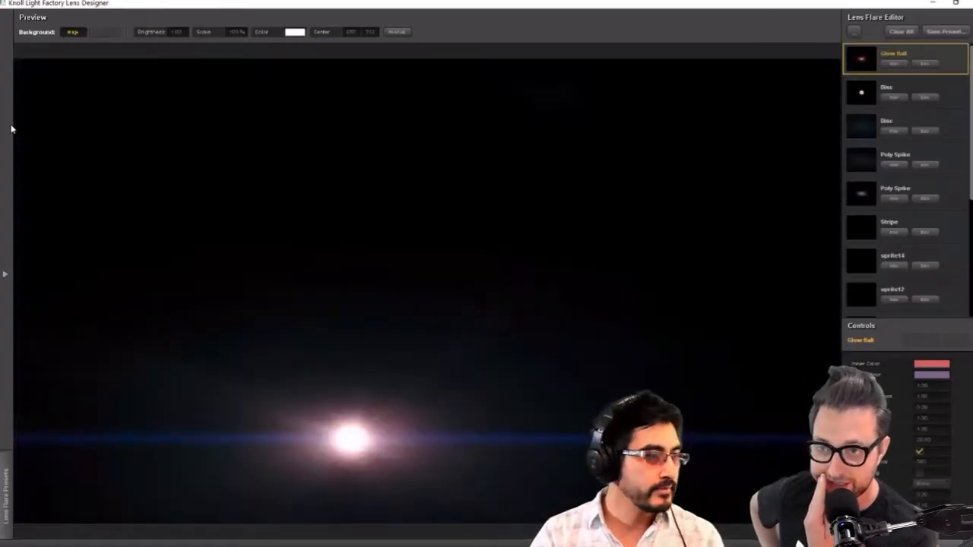
Try a red Devil's Dance preset from the Anamorphic Action category, followed by a warm orange haze preset further down the collection
{"action": "mouse_move", "coordinate": [11, 129]}
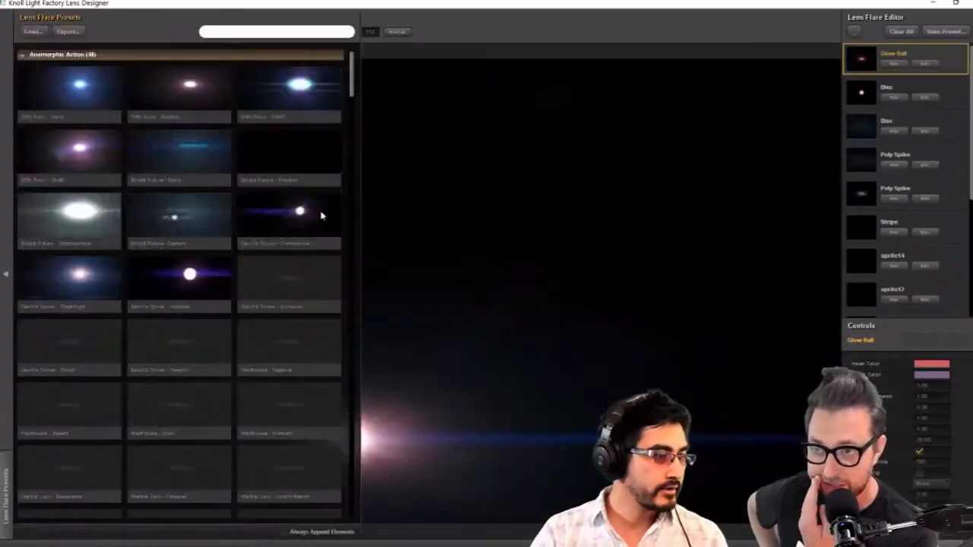
{"action": "left_click", "coordinate": [308, 286]}
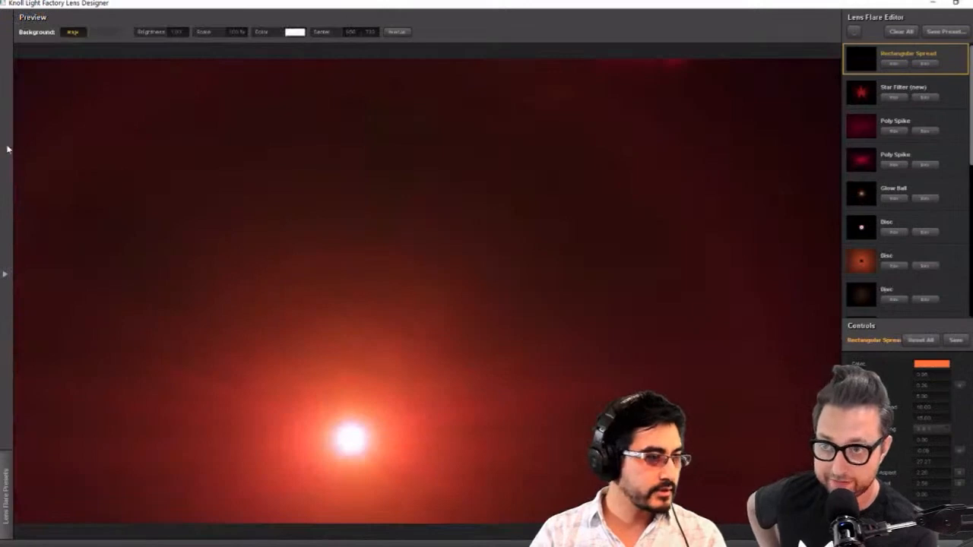
{"action": "mouse_move", "coordinate": [8, 149]}
{"action": "scroll", "coordinate": [270, 304], "scroll_direction": "down", "scroll_amount": 10}
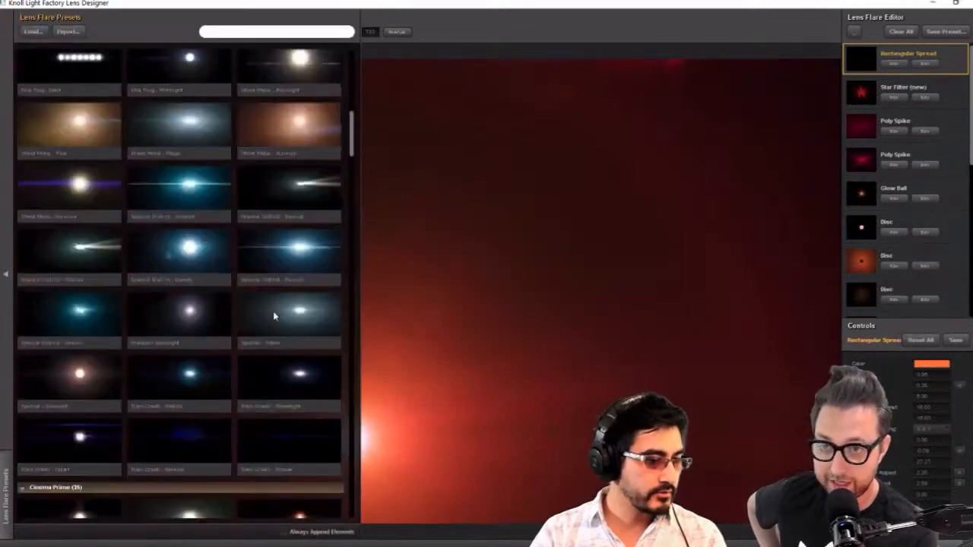
{"action": "scroll", "coordinate": [274, 314], "scroll_direction": "down", "scroll_amount": 4}
{"action": "scroll", "coordinate": [276, 318], "scroll_direction": "down", "scroll_amount": 5}
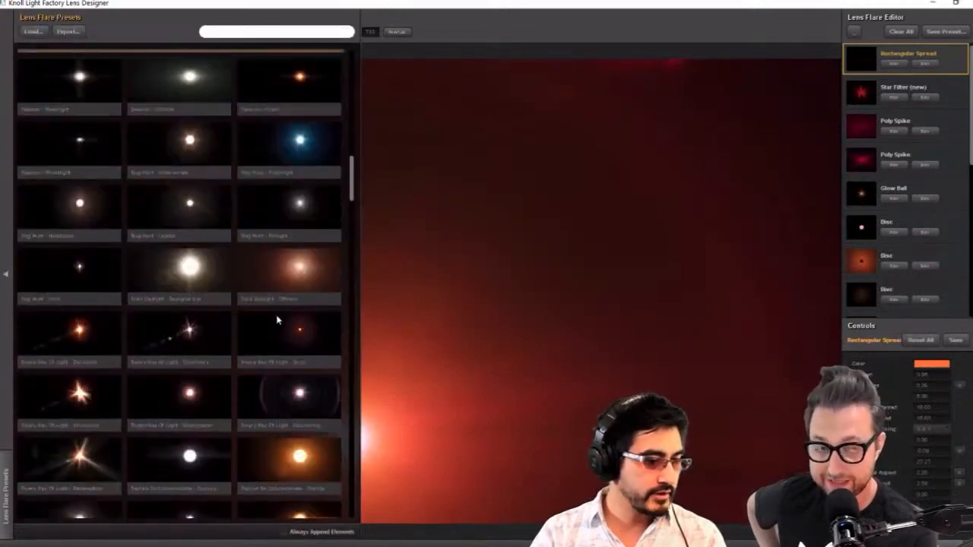
{"action": "left_click", "coordinate": [317, 279]}
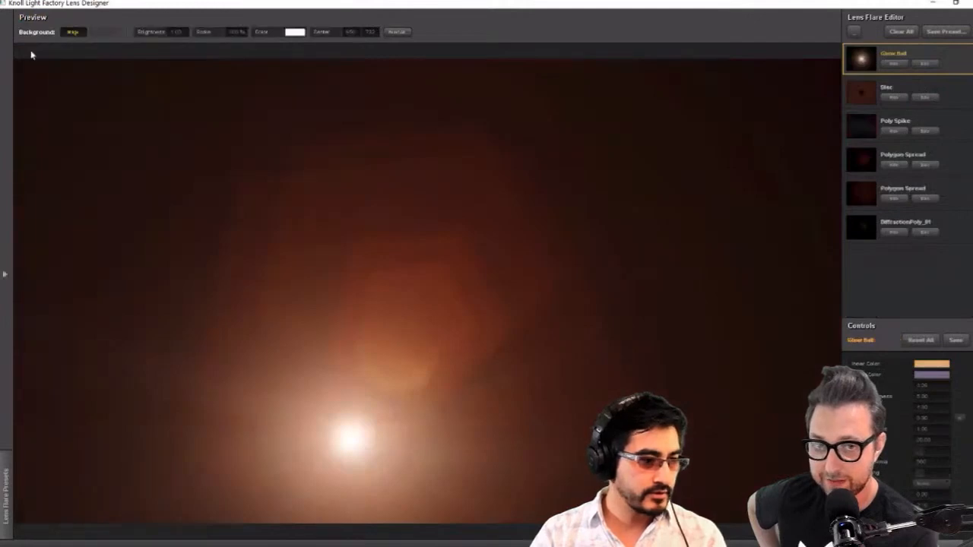
Try the green streak and golden flare presets from the Classic Action & SciFi category
{"action": "mouse_move", "coordinate": [7, 91]}
{"action": "scroll", "coordinate": [282, 373], "scroll_direction": "down", "scroll_amount": 8}
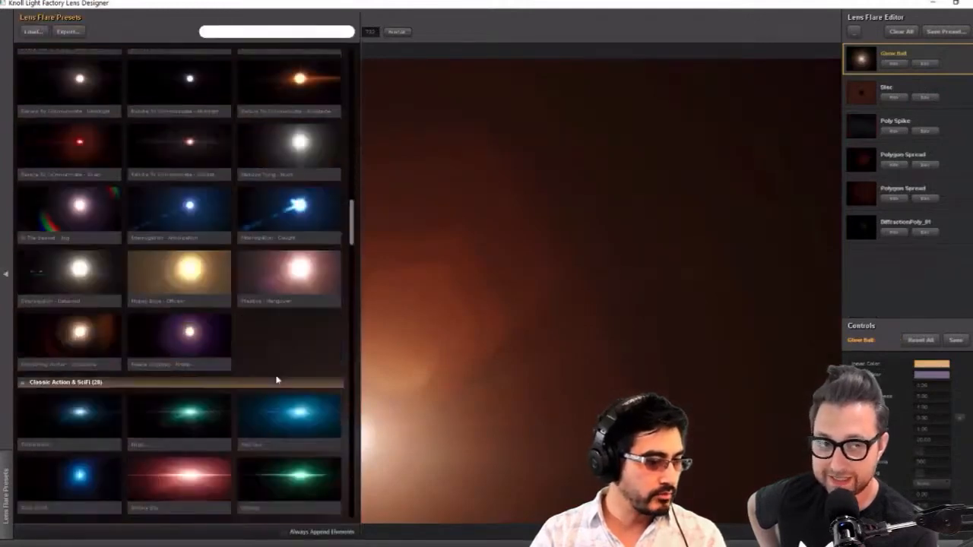
{"action": "scroll", "coordinate": [199, 423], "scroll_direction": "down", "scroll_amount": 3}
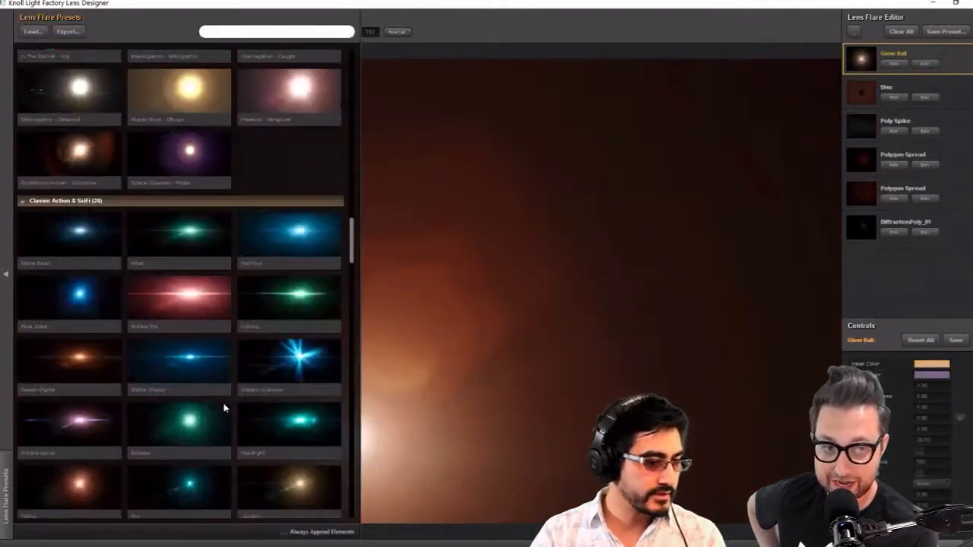
{"action": "left_click", "coordinate": [297, 283]}
{"action": "left_click", "coordinate": [316, 494]}
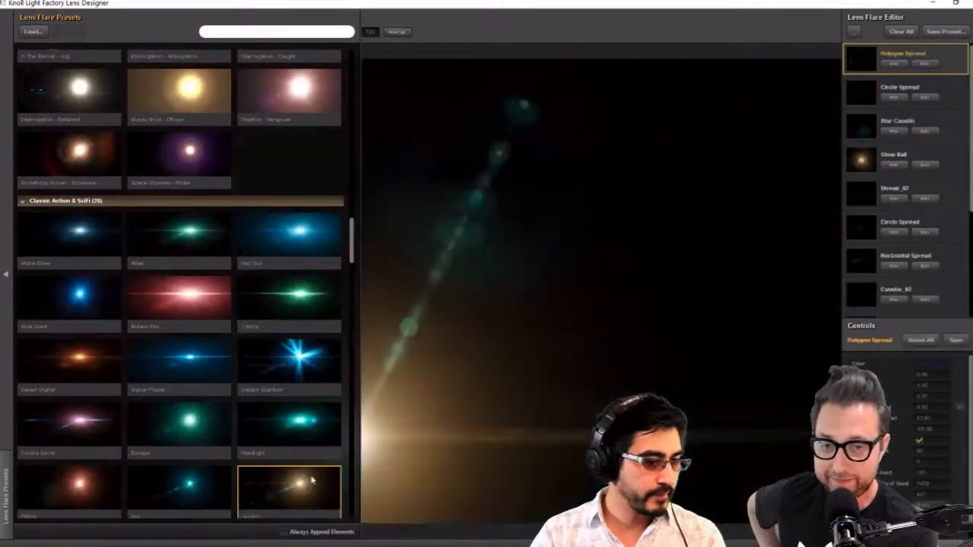
Compare warm flare presets in the Classic Cinematic category and apply the orange one with star rays to the black solid
{"action": "scroll", "coordinate": [268, 402], "scroll_direction": "down", "scroll_amount": 3}
{"action": "scroll", "coordinate": [228, 391], "scroll_direction": "down", "scroll_amount": 7}
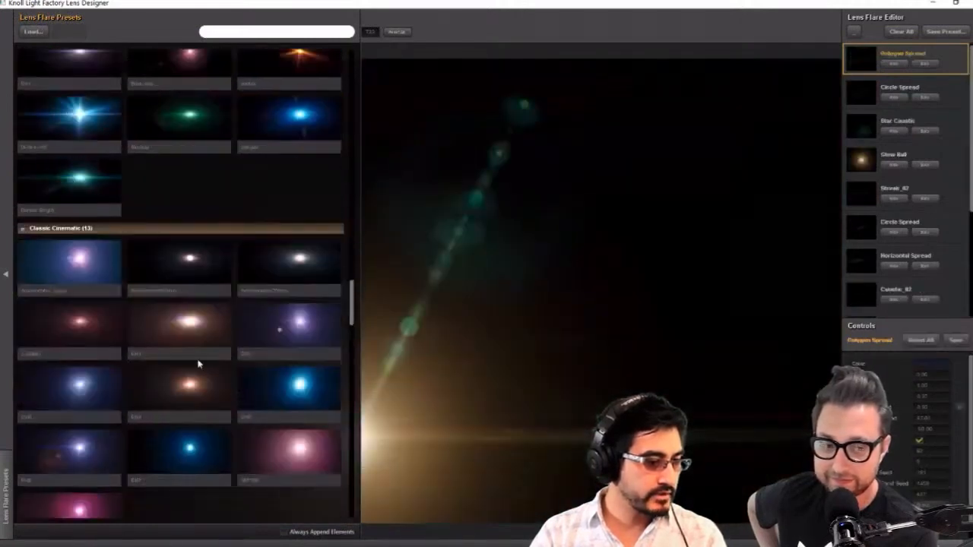
{"action": "left_click", "coordinate": [192, 342]}
{"action": "left_click", "coordinate": [88, 330]}
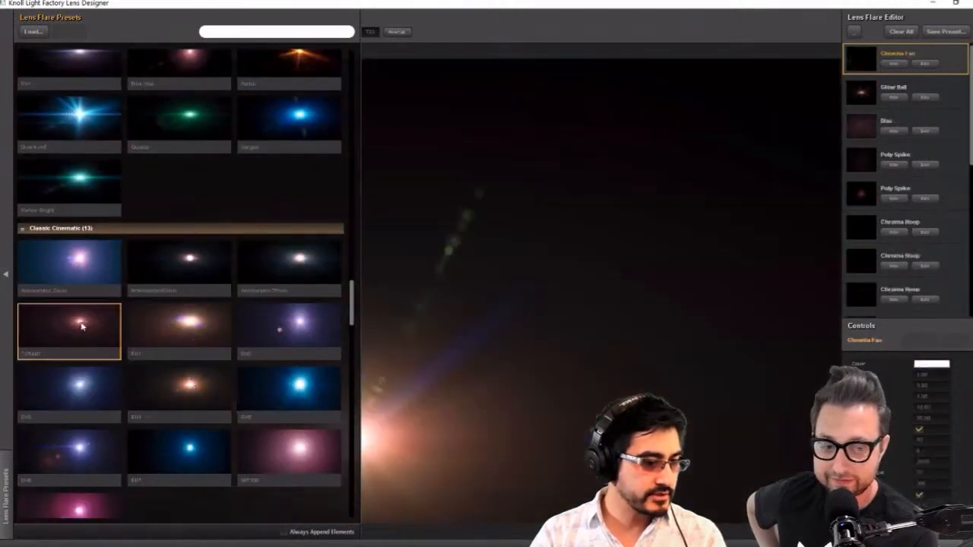
{"action": "left_click", "coordinate": [219, 374]}
{"action": "scroll", "coordinate": [316, 412], "scroll_direction": "down", "scroll_amount": 7}
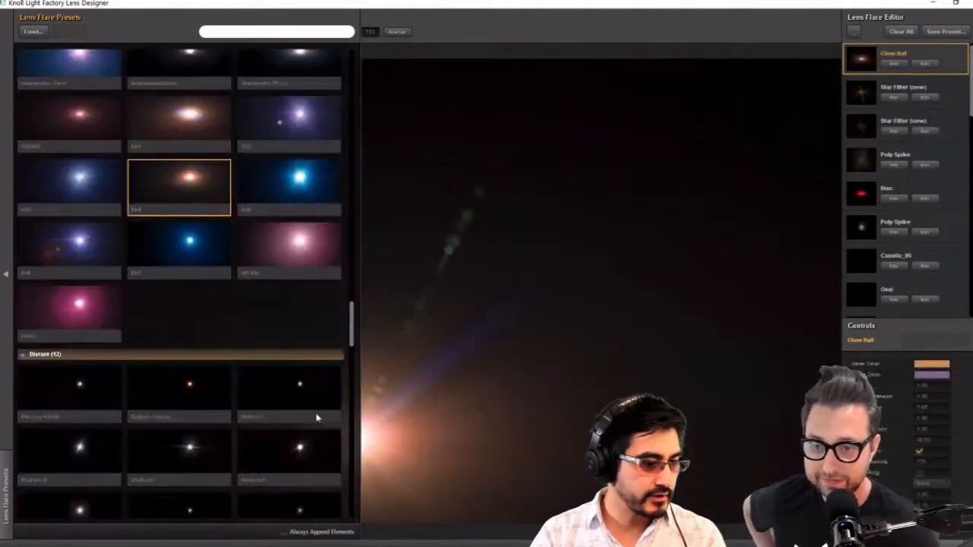
{"action": "scroll", "coordinate": [312, 417], "scroll_direction": "down", "scroll_amount": 3}
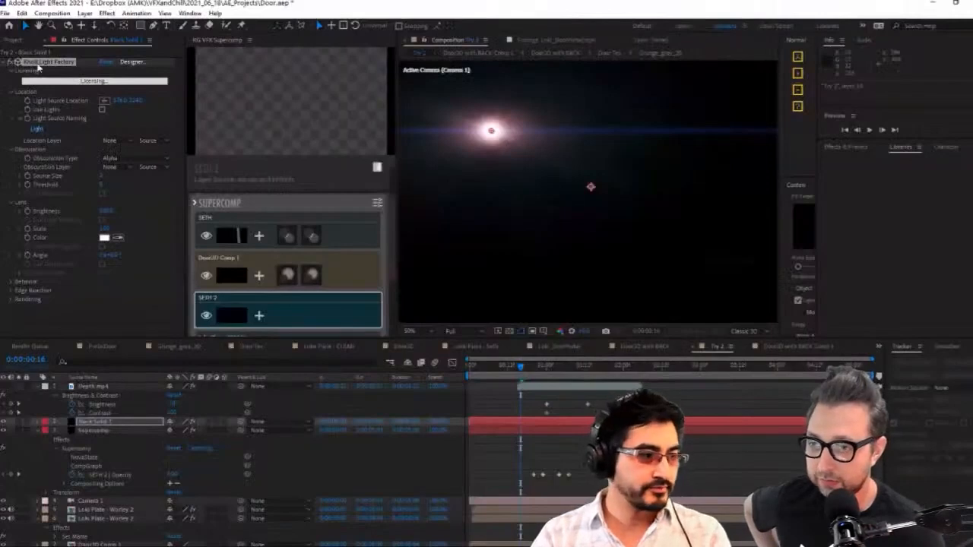
{"action": "right_click", "coordinate": [38, 64]}
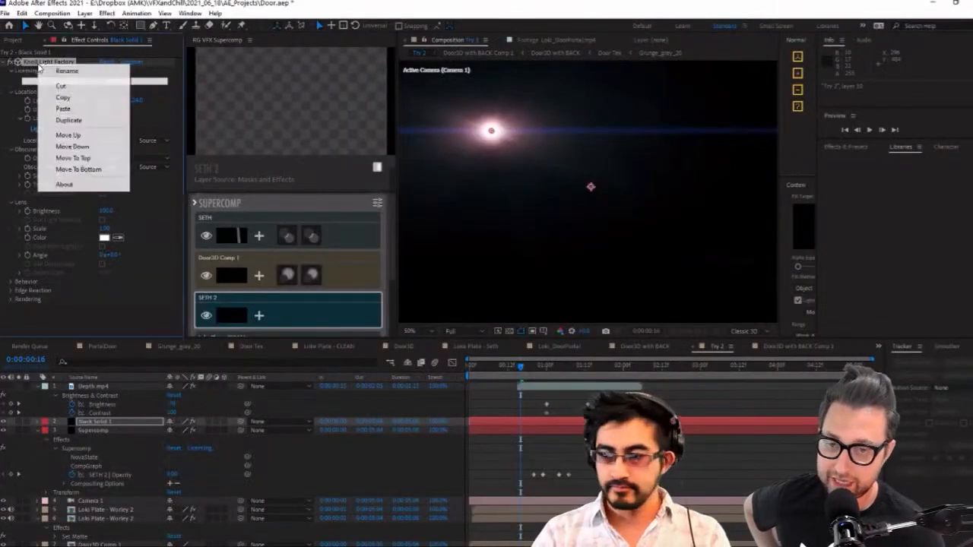
{"action": "left_click", "coordinate": [188, 5]}
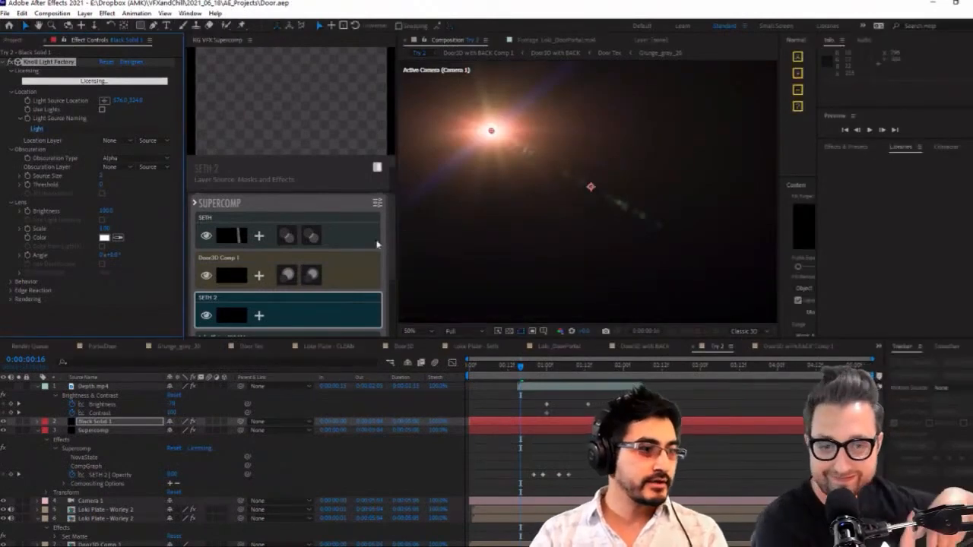
{"action": "right_click", "coordinate": [575, 298]}
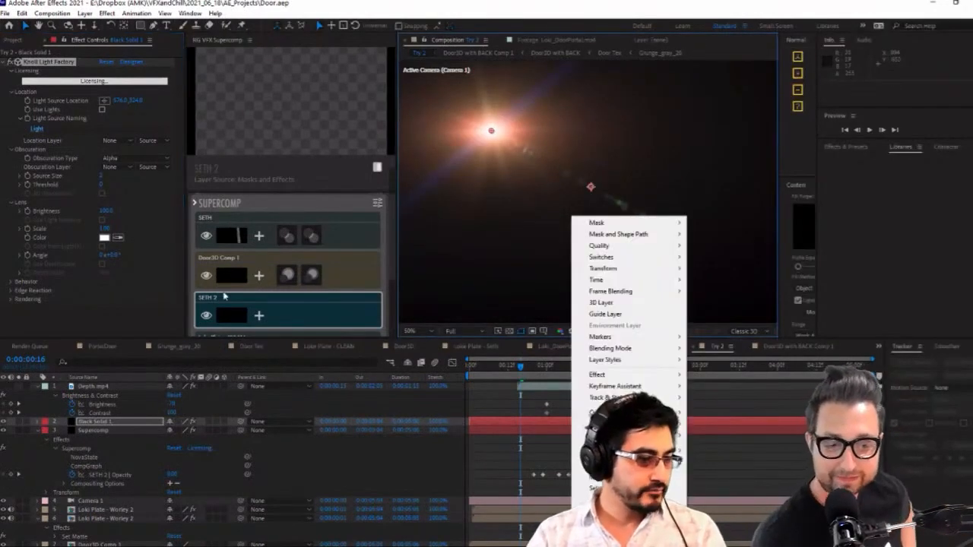
{"action": "left_click", "coordinate": [399, 260]}
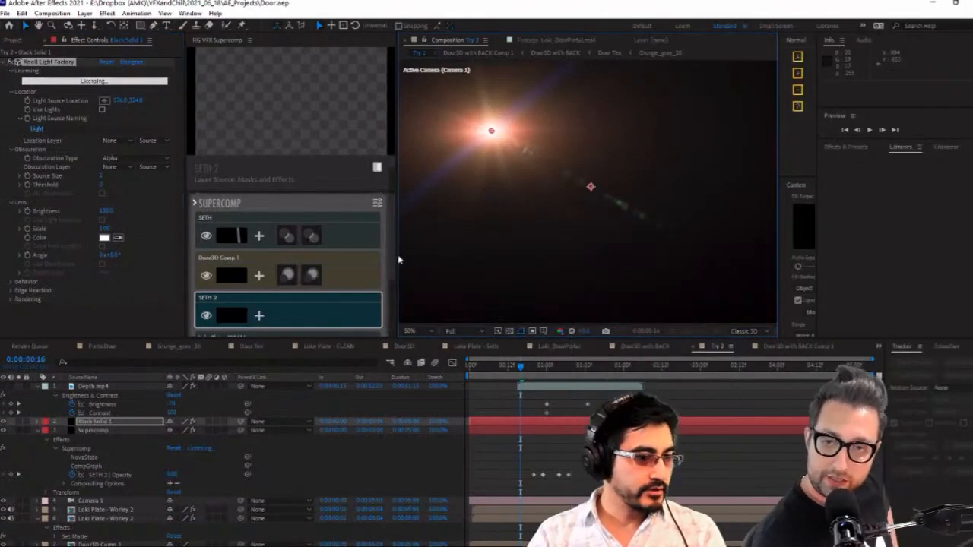
Add Black Solid 1 above SETH in the Supercomp stack and set its layer type to Additive
{"action": "left_click_drag", "start_coordinate": [395, 256], "coordinate": [553, 255]}
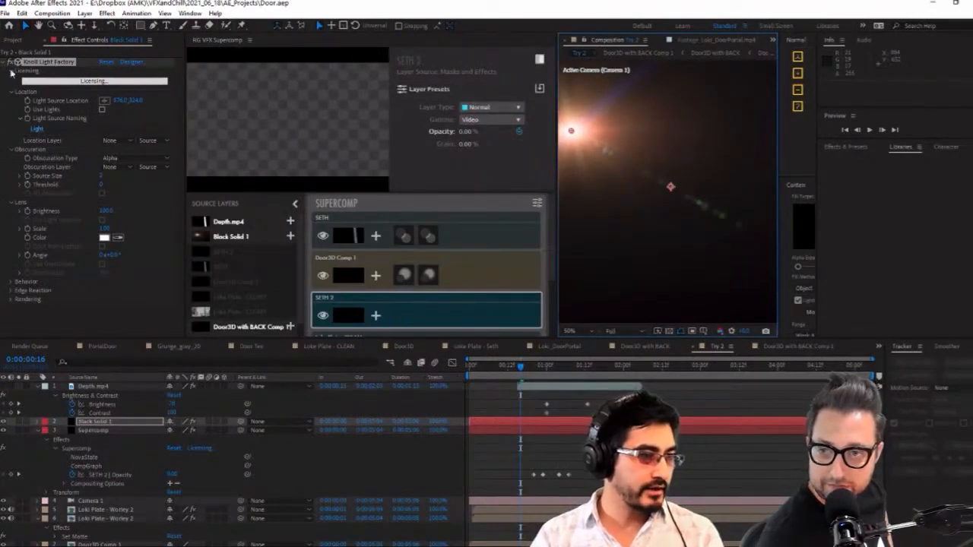
{"action": "left_click", "coordinate": [291, 238]}
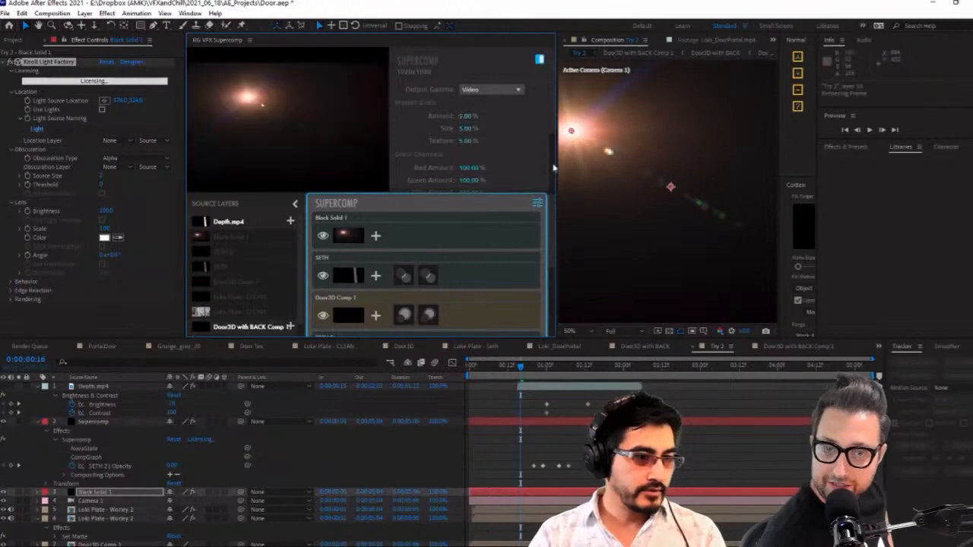
{"action": "left_click", "coordinate": [477, 90]}
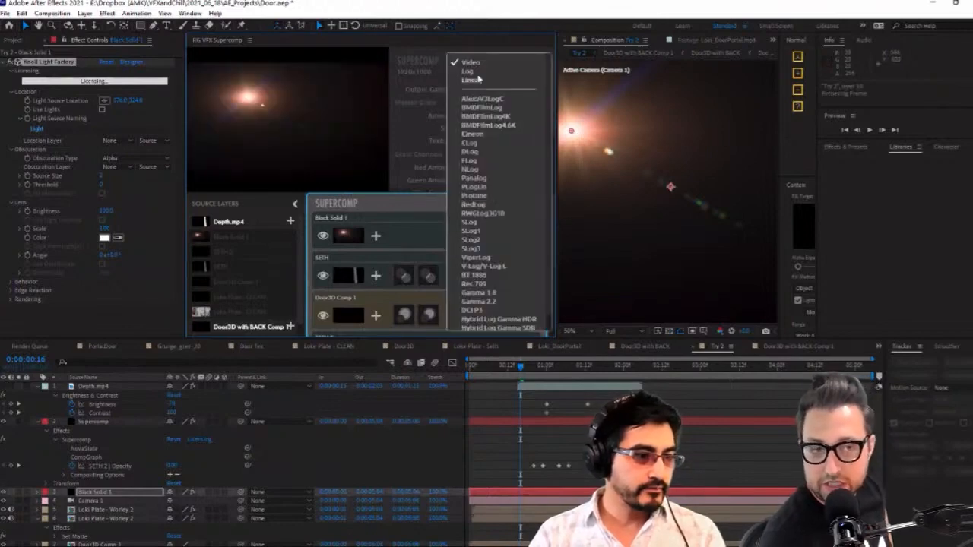
{"action": "left_click", "coordinate": [409, 245]}
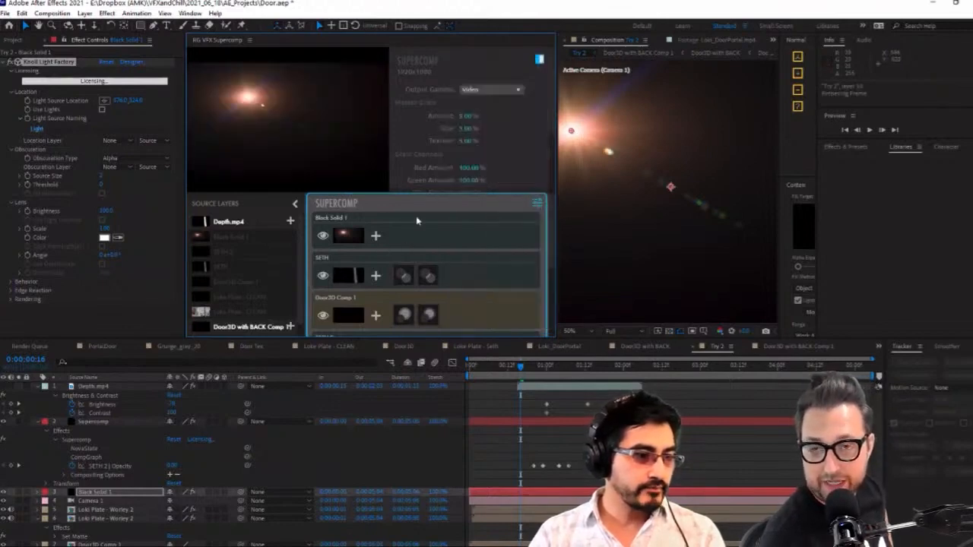
{"action": "left_click", "coordinate": [491, 94]}
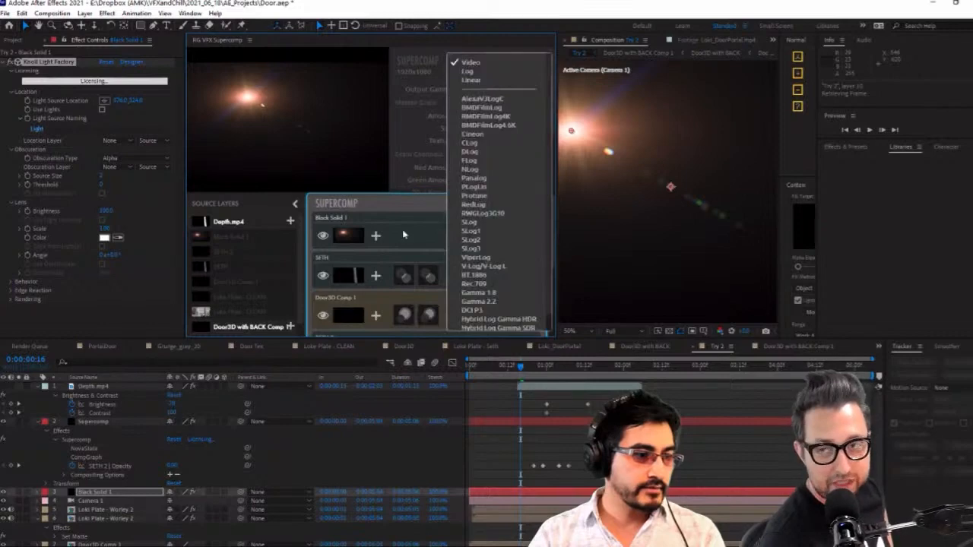
{"action": "left_click", "coordinate": [404, 234]}
{"action": "left_click", "coordinate": [401, 235]}
{"action": "left_click", "coordinate": [484, 107]}
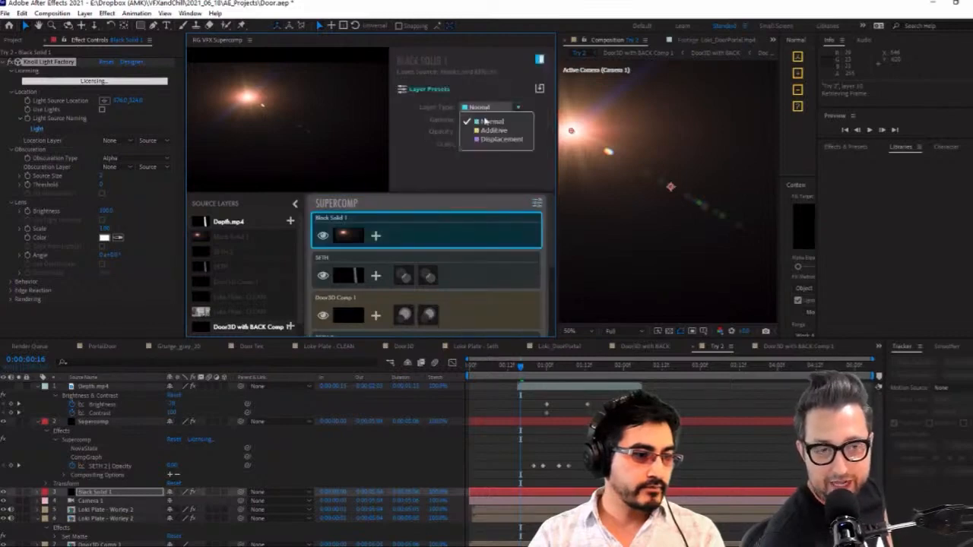
{"action": "left_click", "coordinate": [485, 133]}
Place the flare on the statue's head and start Brightness and Scale keyframes for it at 0:00:00:16
{"action": "left_click_drag", "start_coordinate": [548, 147], "coordinate": [353, 149]}
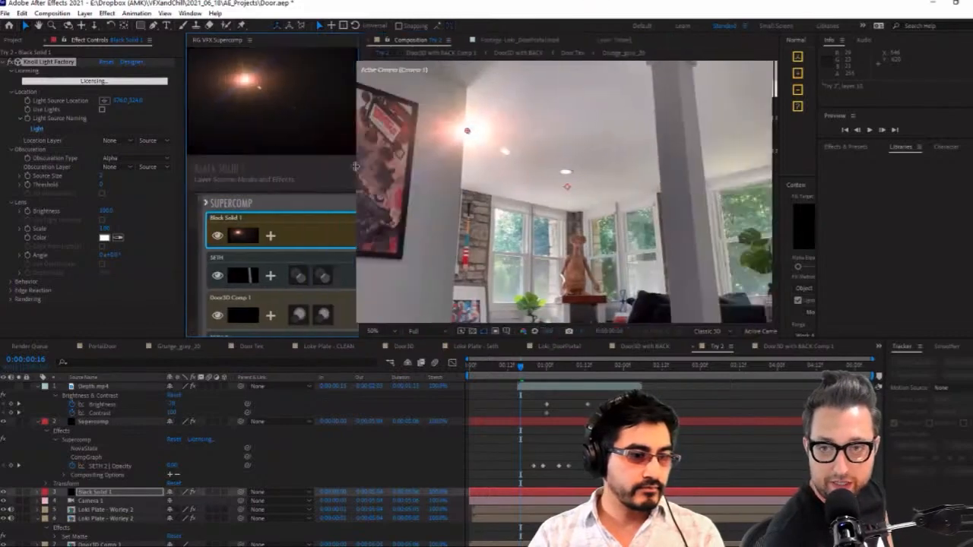
{"action": "left_click", "coordinate": [581, 228]}
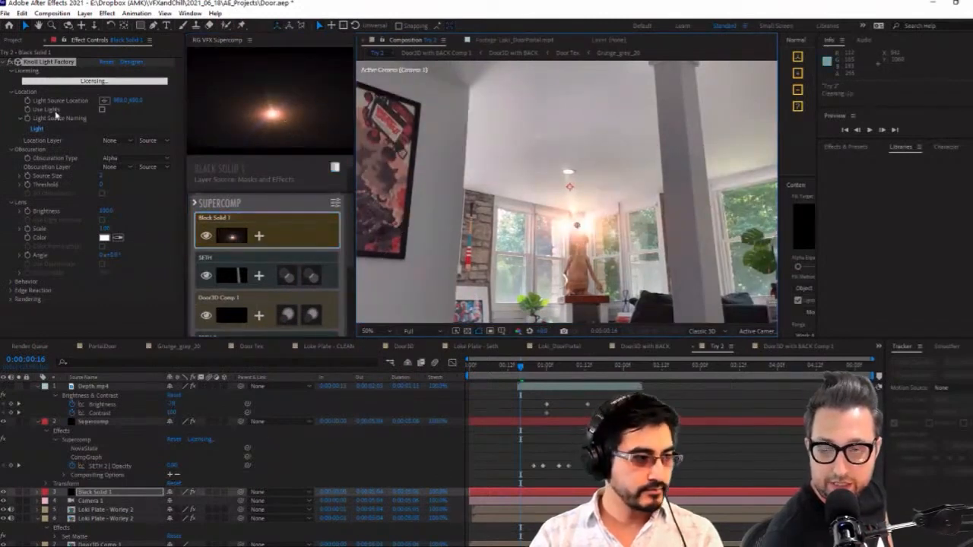
{"action": "left_click", "coordinate": [28, 212]}
{"action": "left_click", "coordinate": [28, 228]}
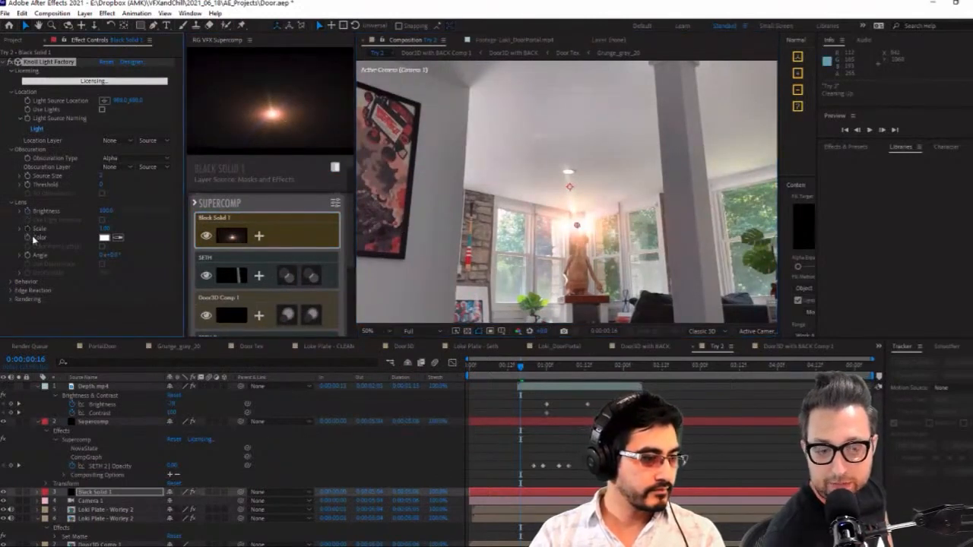
{"action": "key", "text": "u"}
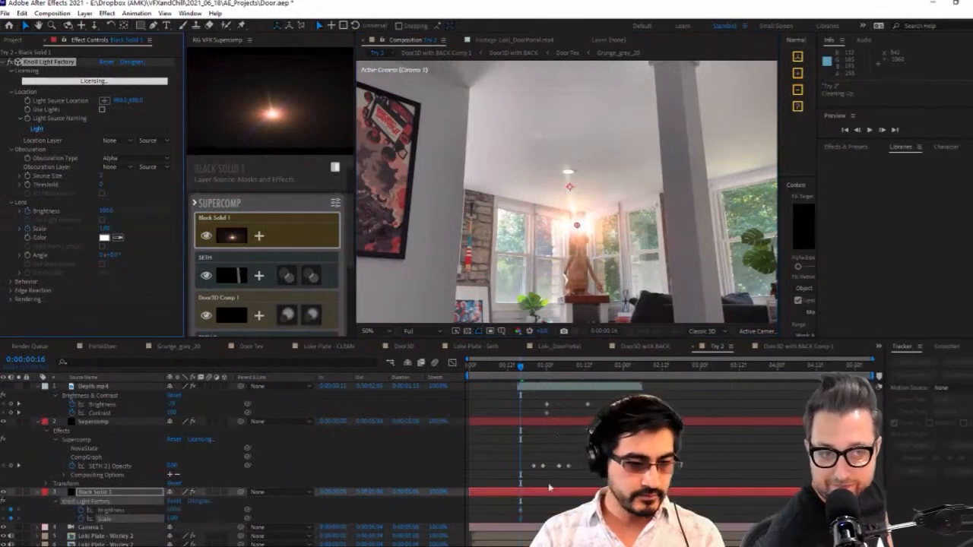
At 0:00:00:18, move the flare up to the middle of the frame and keyframe a much higher Brightness
{"action": "left_click_drag", "start_coordinate": [521, 368], "coordinate": [526, 371]}
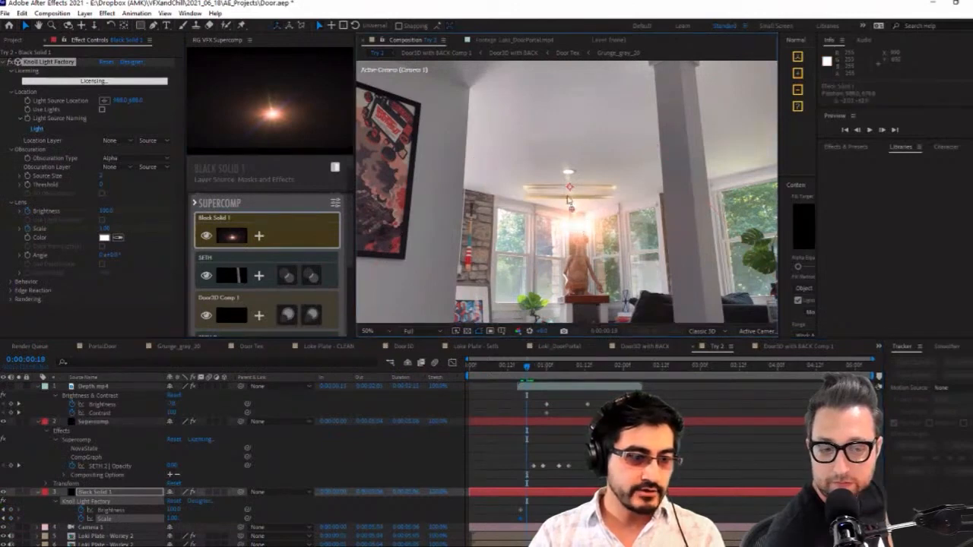
{"action": "left_click_drag", "start_coordinate": [571, 196], "coordinate": [569, 196]}
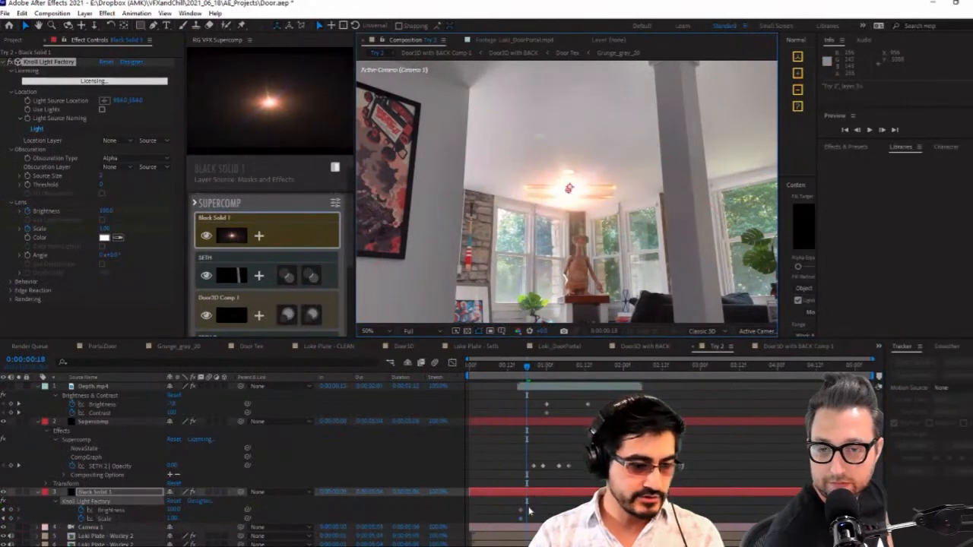
{"action": "left_click_drag", "start_coordinate": [527, 507], "coordinate": [510, 528]}
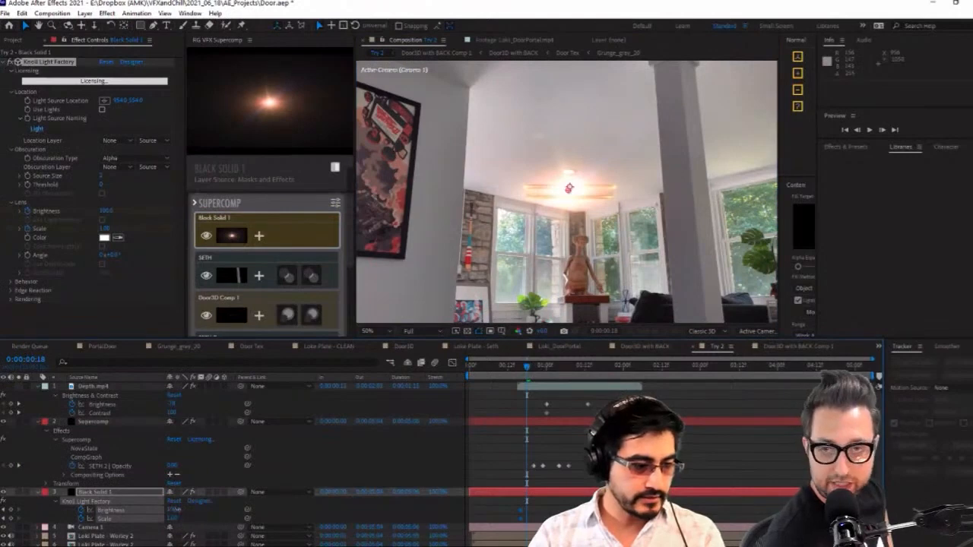
{"action": "left_click_drag", "start_coordinate": [174, 511], "coordinate": [195, 509]}
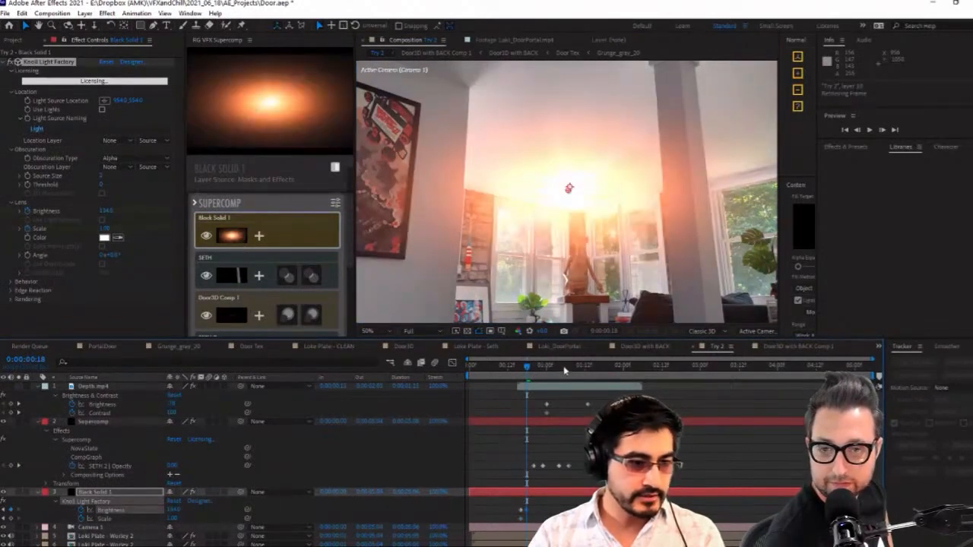
Keyframe the flare's Brightness down to 24 at 0:00:01:05, and reduce it with keyframes at 0:00:00:14 and 0:00:00:10
{"action": "left_click", "coordinate": [564, 370]}
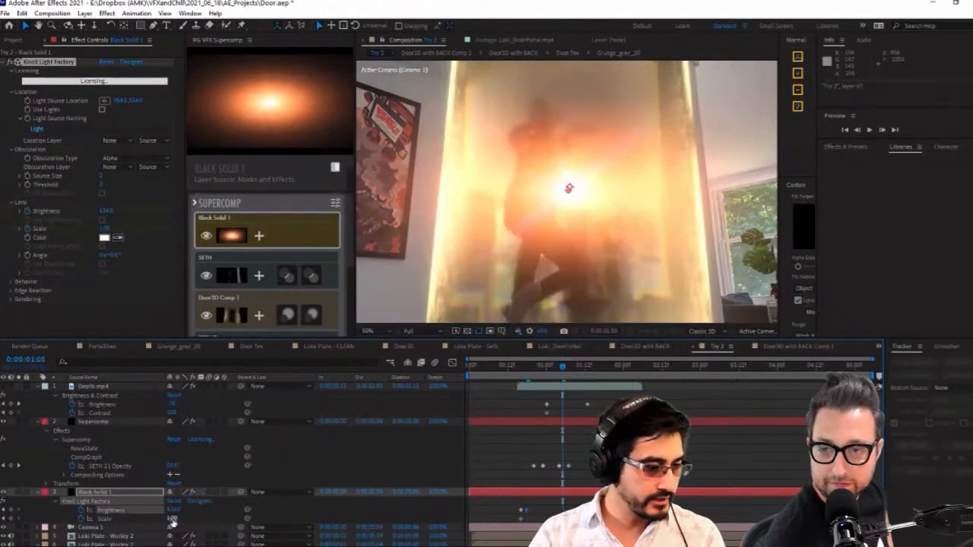
{"action": "mouse_move", "coordinate": [174, 512]}
{"action": "left_mouse_down"}
{"action": "mouse_move", "coordinate": [150, 520]}
{"action": "mouse_move", "coordinate": [163, 514]}
{"action": "left_mouse_up"}
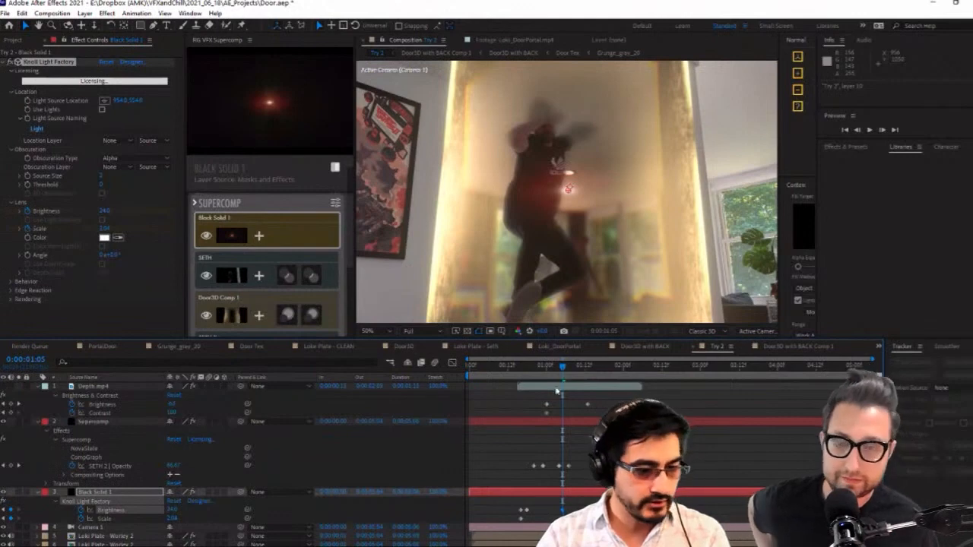
{"action": "left_click_drag", "start_coordinate": [559, 380], "coordinate": [515, 380]}
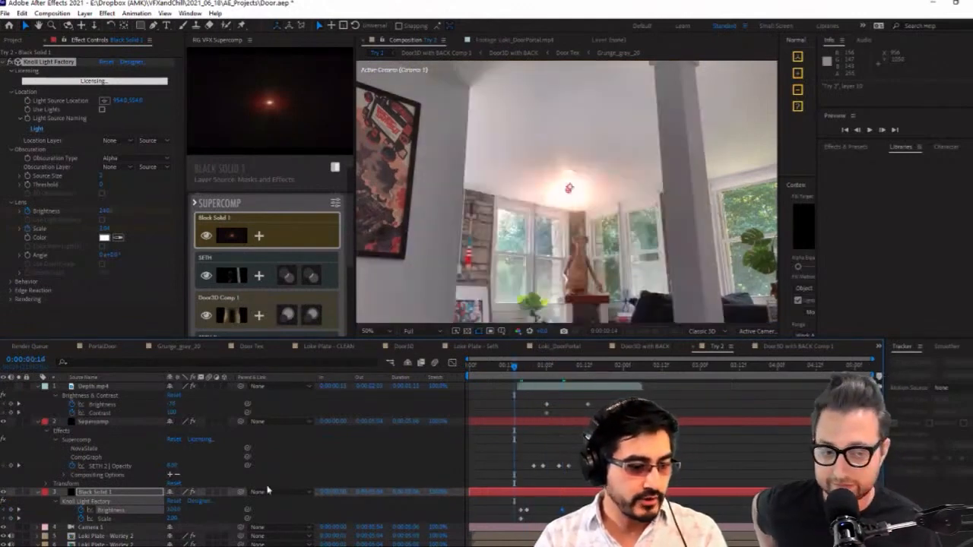
{"action": "left_click_drag", "start_coordinate": [171, 510], "coordinate": [163, 510]}
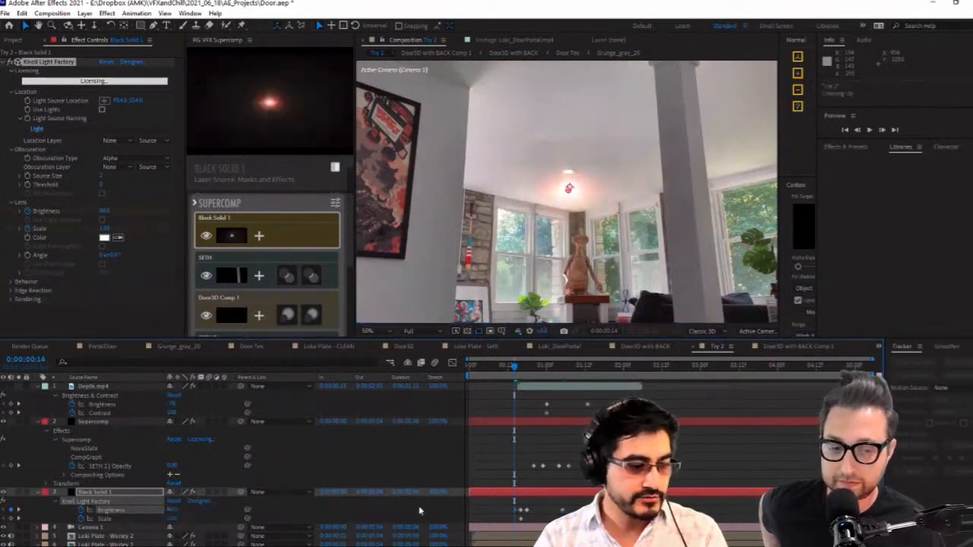
{"action": "left_click_drag", "start_coordinate": [517, 369], "coordinate": [501, 368]}
{"action": "left_click_drag", "start_coordinate": [173, 509], "coordinate": [164, 511]}
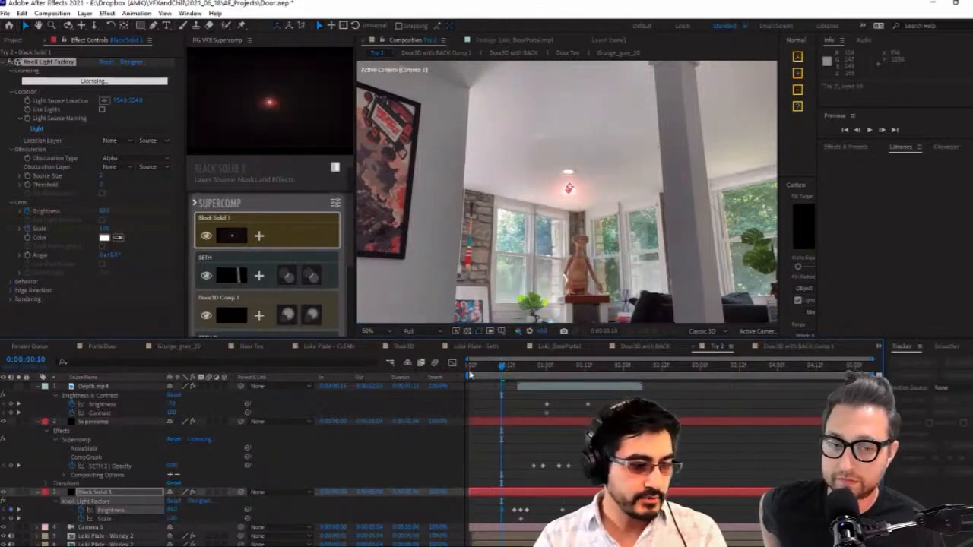
Keyframe lower flare Brightness values at 0:00:00:04 and 0:00:00:01, ending at 40 on the earlier frame
{"action": "left_click", "coordinate": [483, 368]}
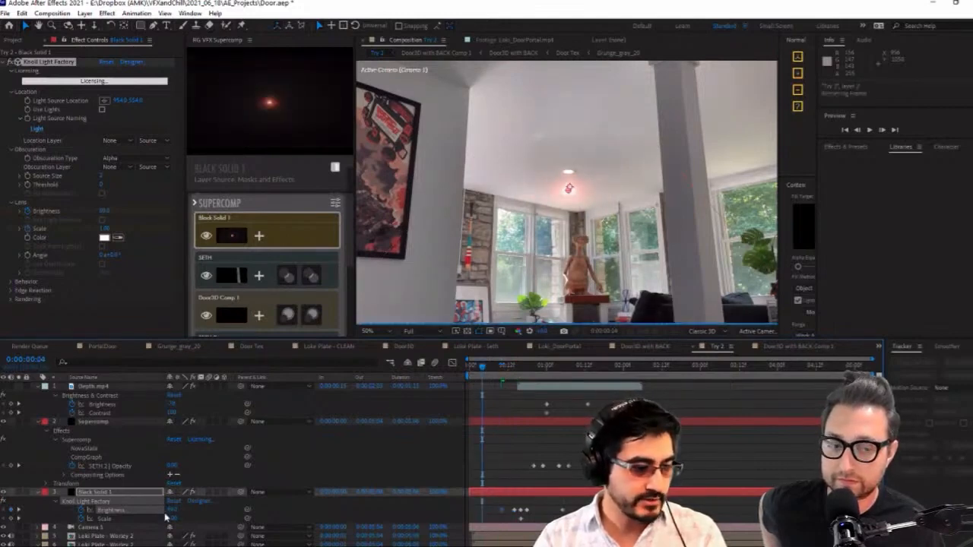
{"action": "left_click", "coordinate": [473, 367]}
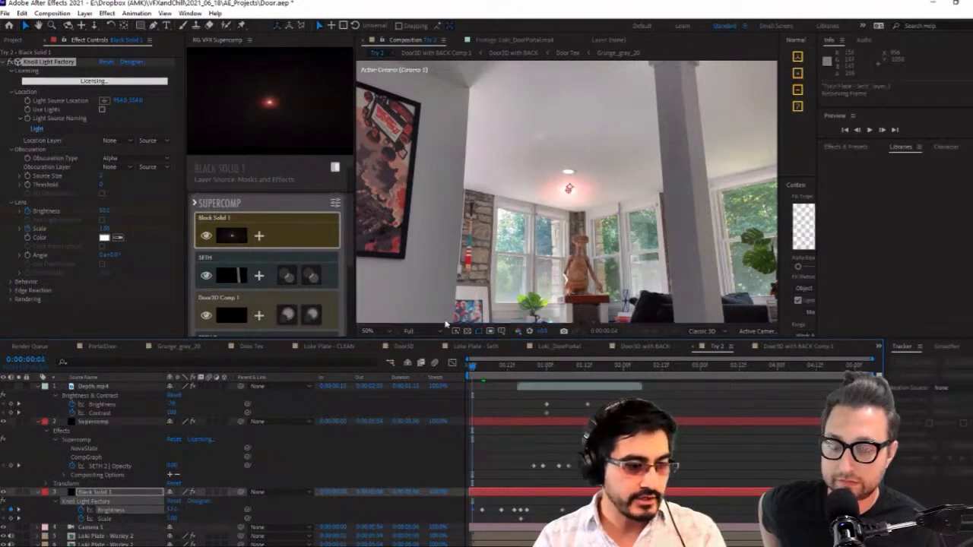
Set the preview resolution to Half, enlarge the composition viewer, and play back the portal animation
{"action": "left_click", "coordinate": [435, 334]}
{"action": "left_click", "coordinate": [435, 370]}
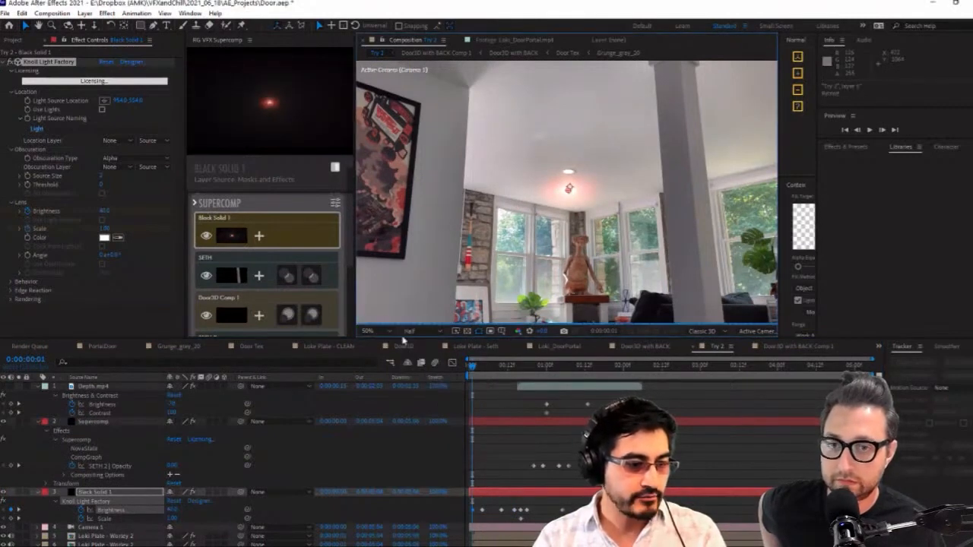
{"action": "left_click_drag", "start_coordinate": [400, 338], "coordinate": [396, 390]}
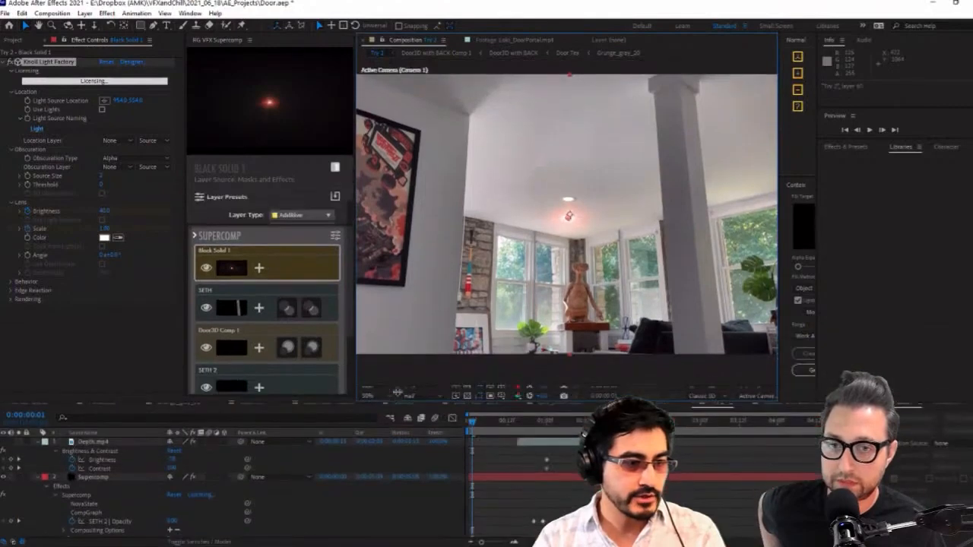
{"action": "left_click_drag", "start_coordinate": [352, 308], "coordinate": [225, 307]}
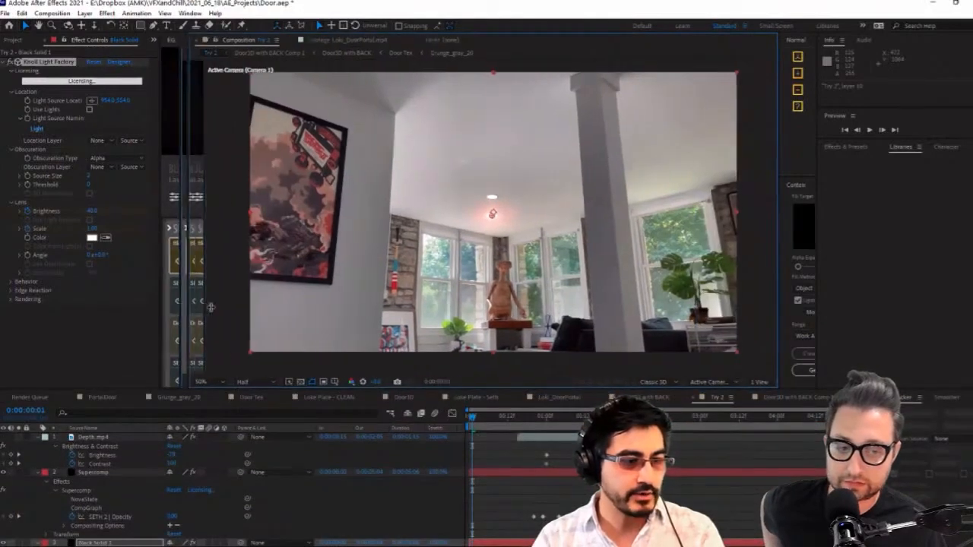
{"action": "key", "text": "space"}
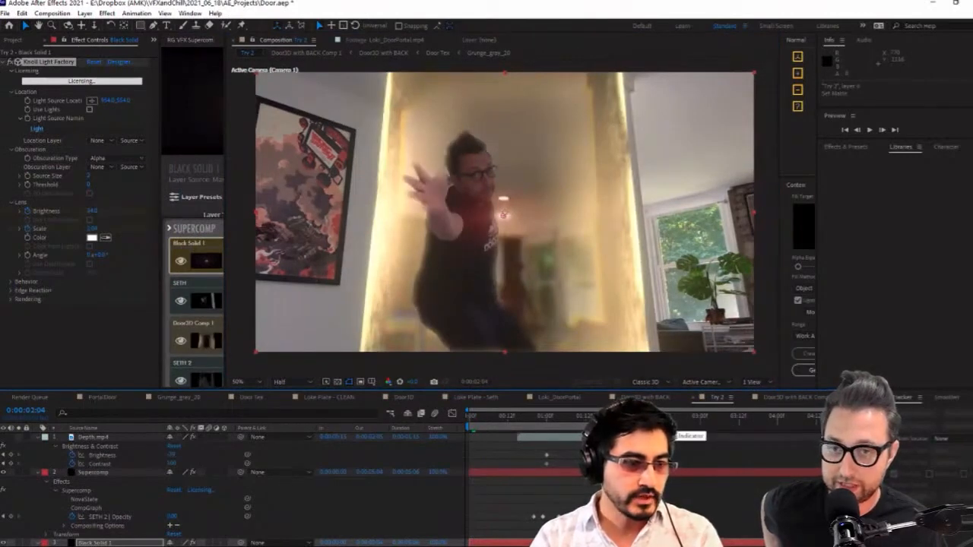
At 0:00:02:04, keyframe a lower Contrast and a much higher Brightness on the Depth.mp4 matte layer
{"action": "left_click", "coordinate": [168, 463]}
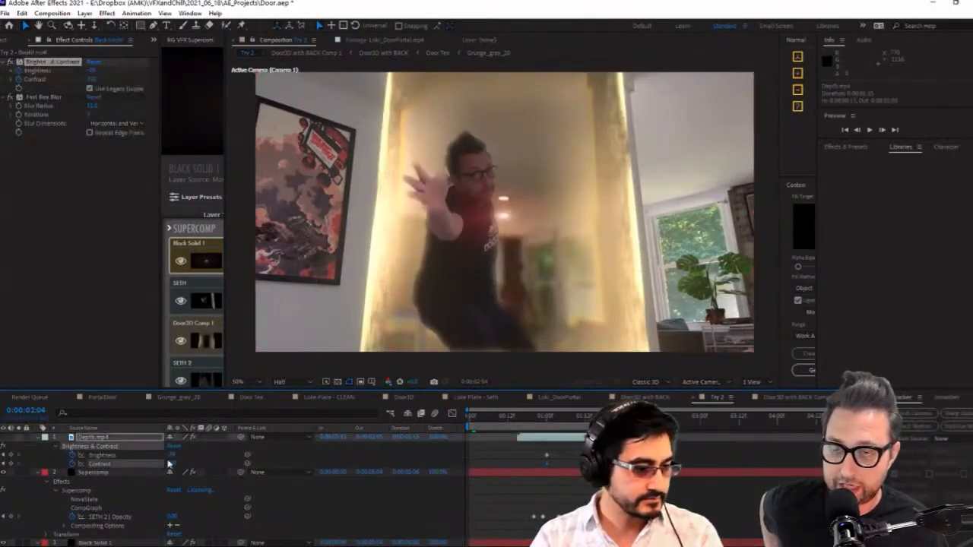
{"action": "left_click", "coordinate": [174, 455]}
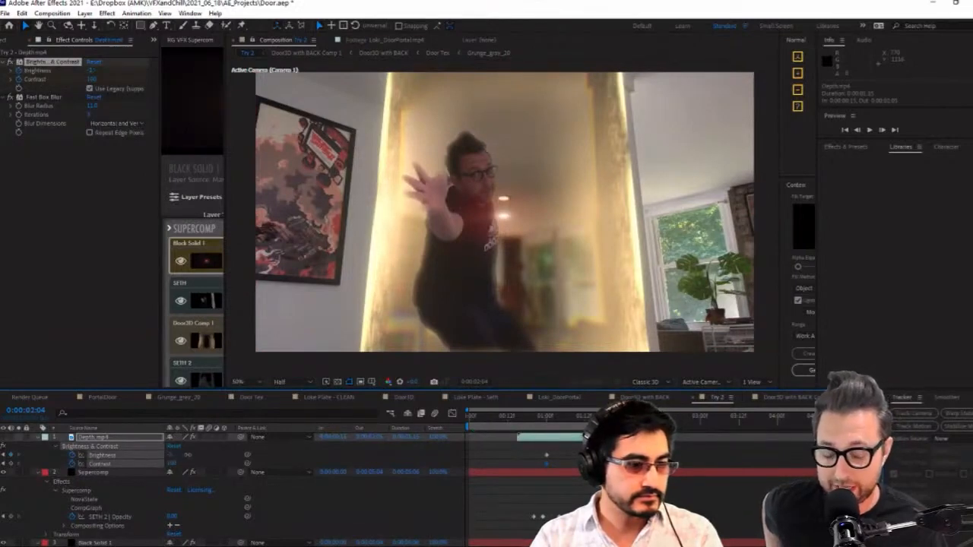
{"action": "mouse_move", "coordinate": [201, 455]}
{"action": "left_mouse_down"}
{"action": "mouse_move", "coordinate": [111, 486]}
{"action": "mouse_move", "coordinate": [196, 455]}
{"action": "left_mouse_up"}
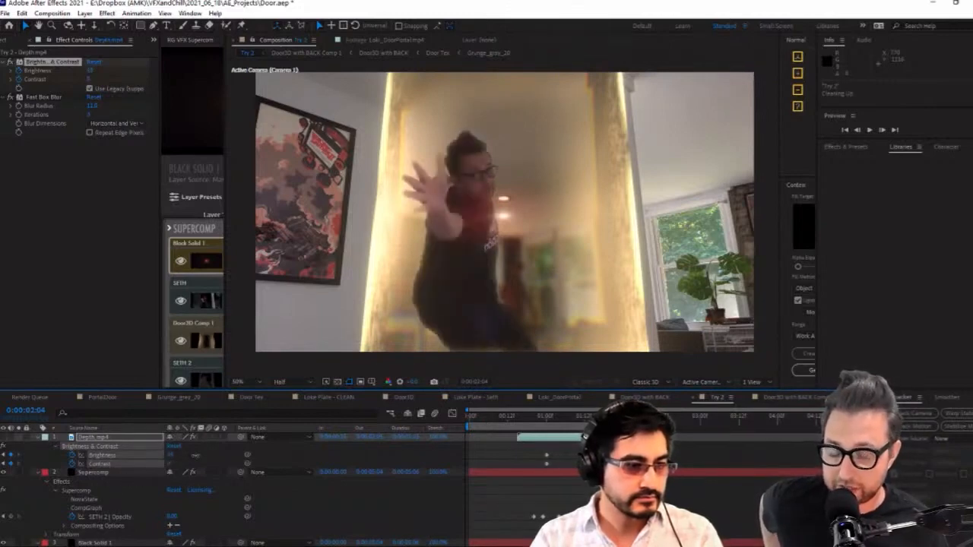
{"action": "left_click_drag", "start_coordinate": [267, 454], "coordinate": [280, 450]}
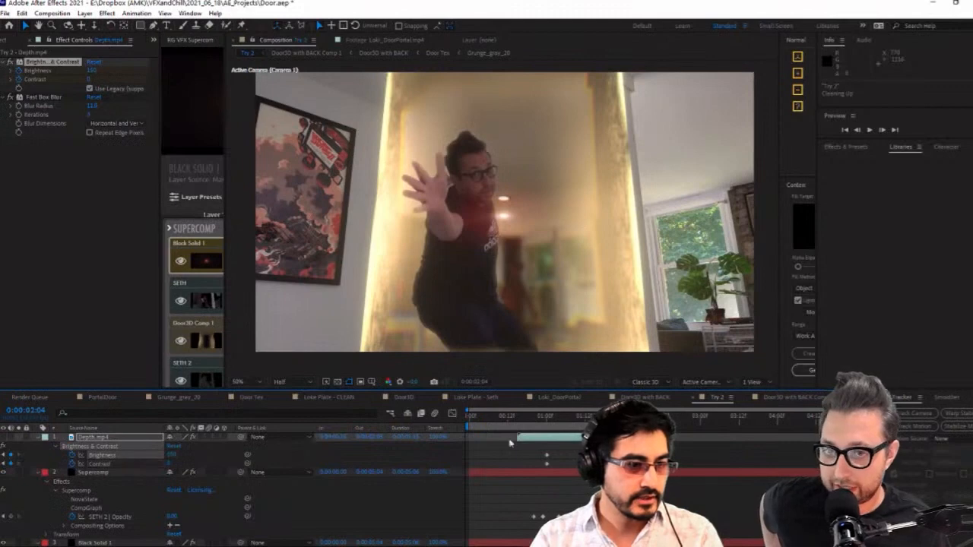
Check the actor's reveal at earlier frames, exclude audio from the preview, and play the composition from near its start
{"action": "key", "text": "Page_Up"}
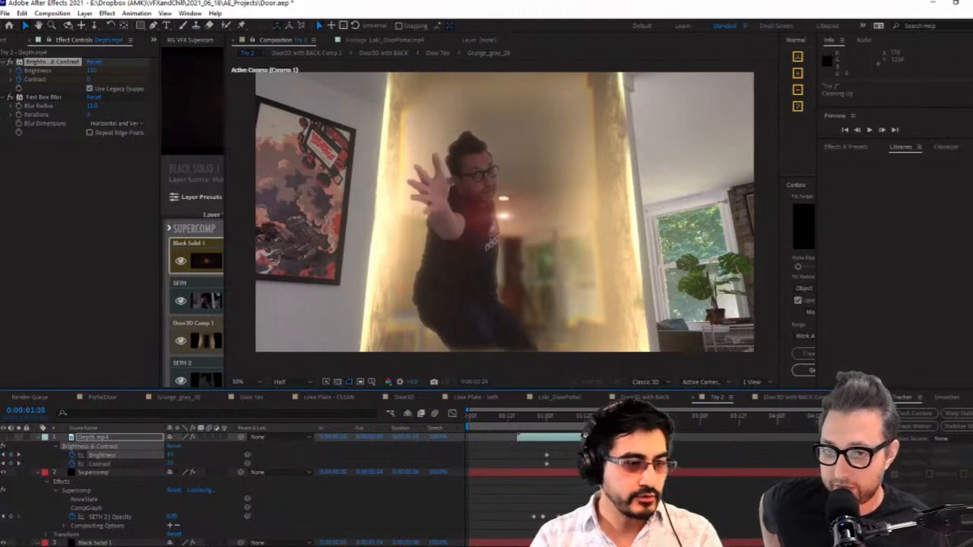
{"action": "left_click", "coordinate": [517, 417]}
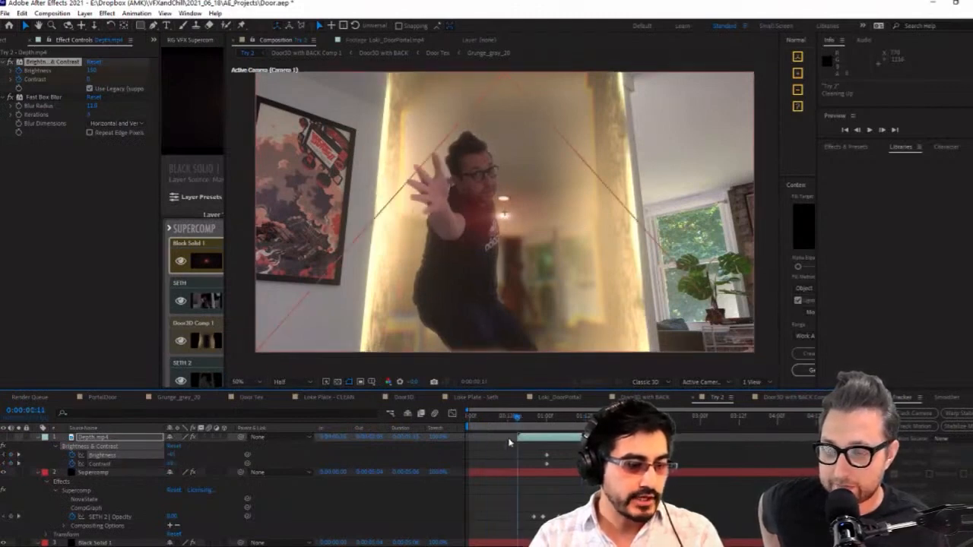
{"action": "key", "text": "Home"}
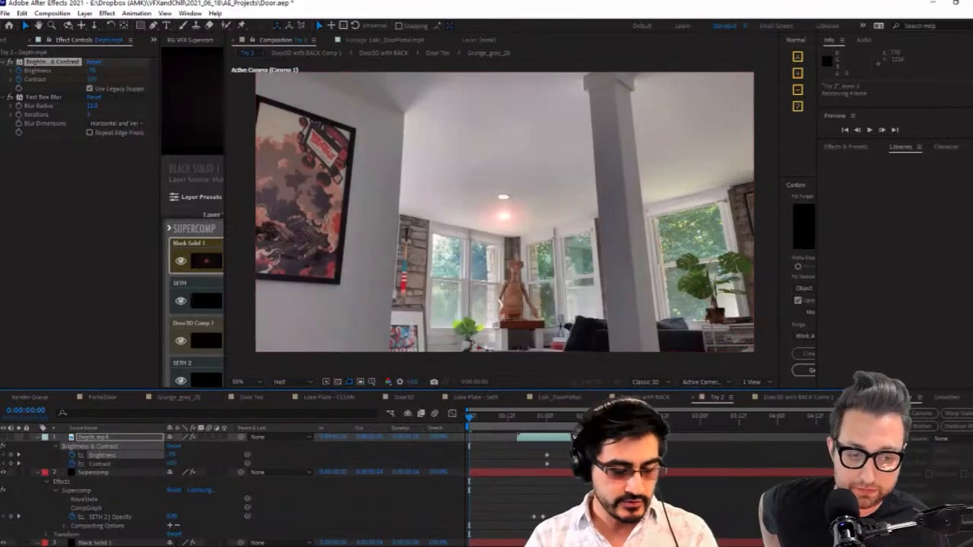
{"action": "left_click", "coordinate": [870, 130]}
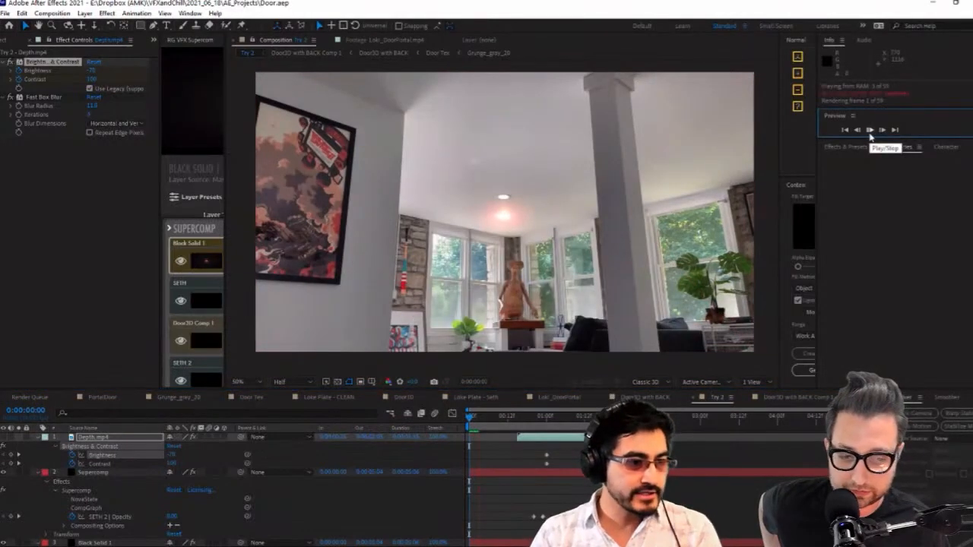
{"action": "left_click", "coordinate": [870, 134]}
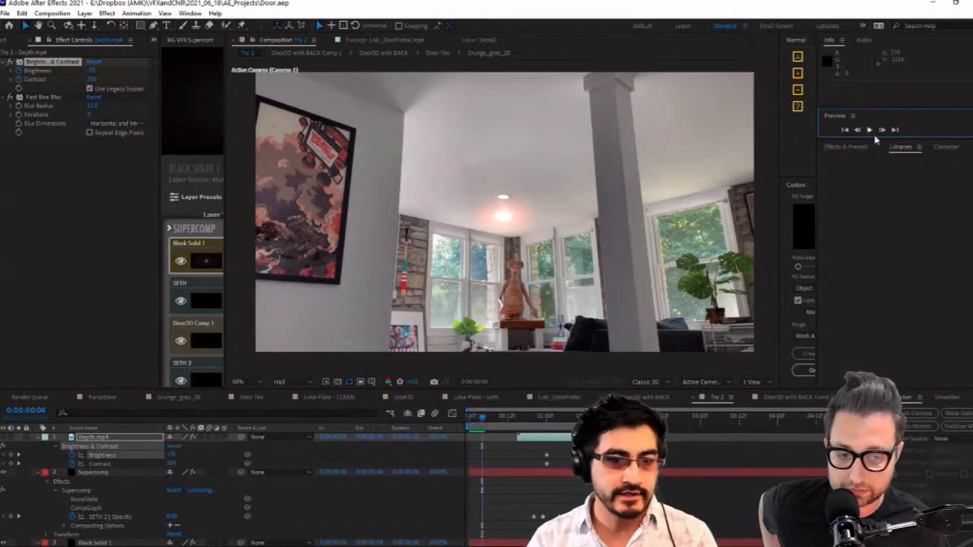
{"action": "left_click_drag", "start_coordinate": [877, 141], "coordinate": [883, 282]}
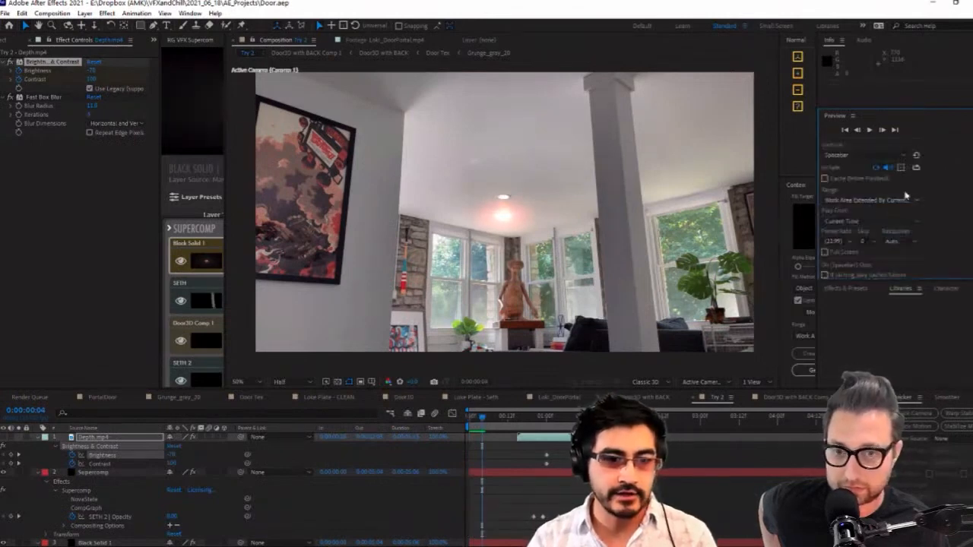
{"action": "left_click", "coordinate": [870, 133]}
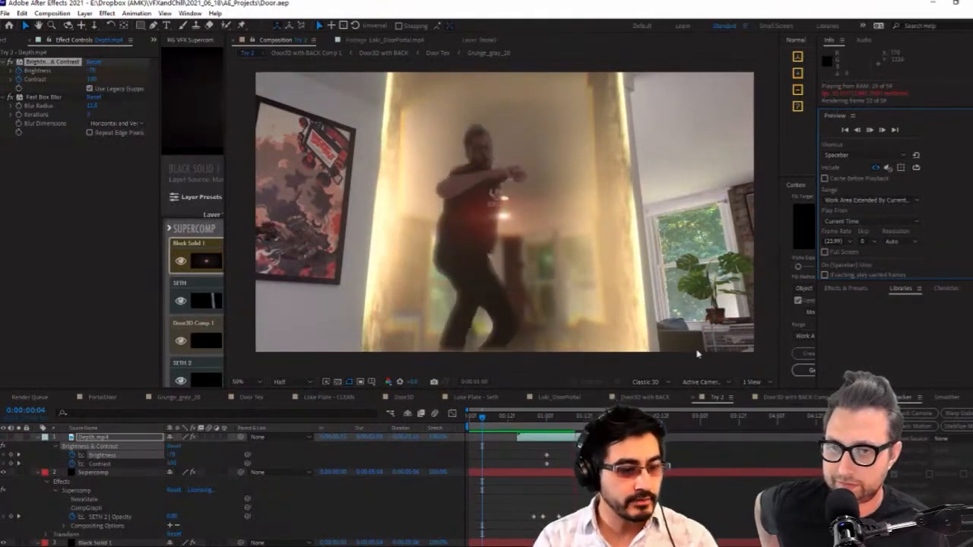
Keyframe the flare's Brightness to 0 at 0:00:01:07 and check the fade at 0:00:01:04
{"action": "left_click_drag", "start_coordinate": [560, 418], "coordinate": [567, 422]}
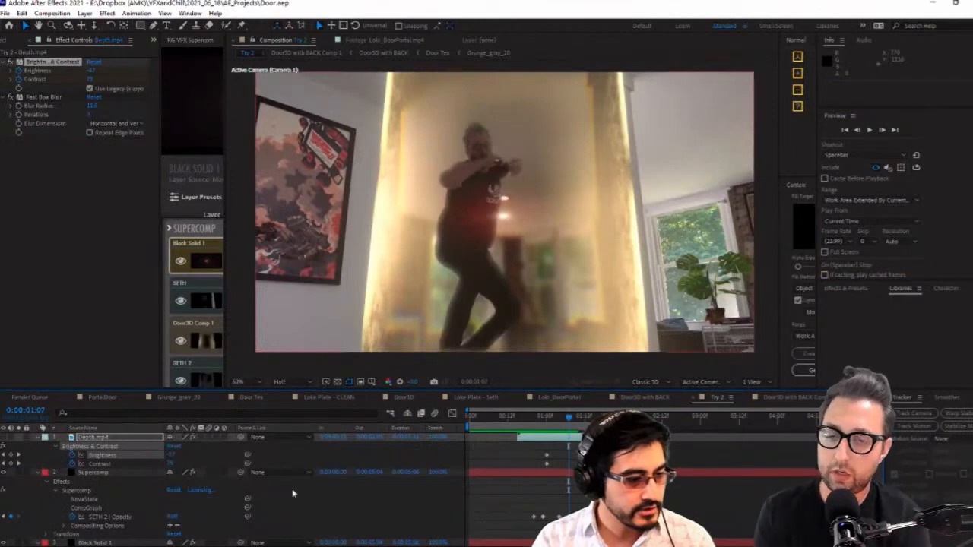
{"action": "scroll", "coordinate": [169, 523], "scroll_direction": "down", "scroll_amount": 4}
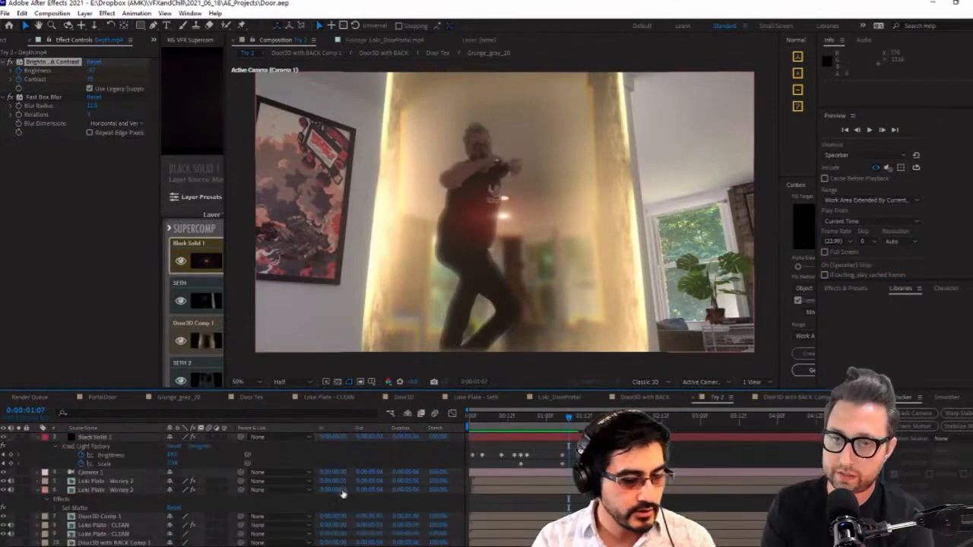
{"action": "left_click", "coordinate": [174, 457]}
{"action": "left_click", "coordinate": [556, 423]}
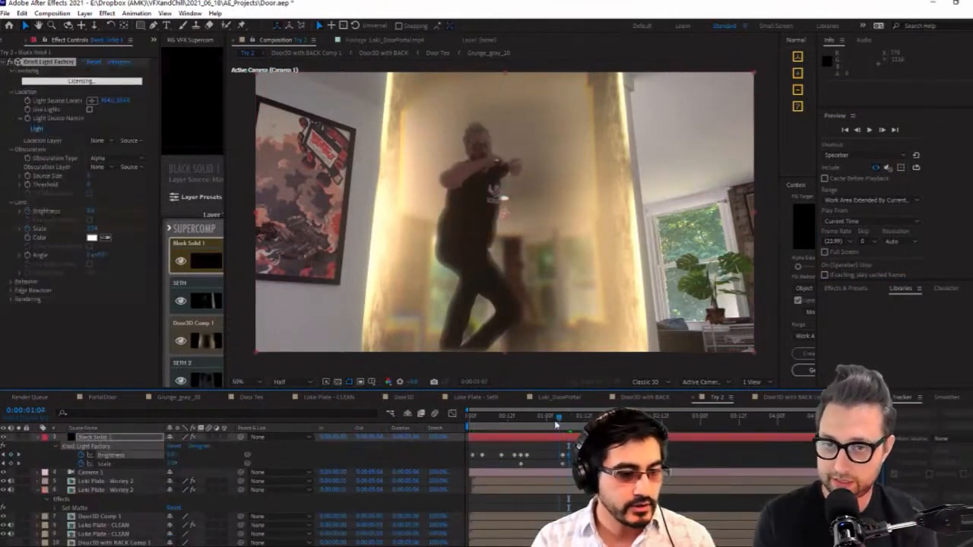
{"action": "mouse_move", "coordinate": [557, 424]}
{"action": "left_mouse_down"}
{"action": "mouse_move", "coordinate": [523, 426]}
{"action": "mouse_move", "coordinate": [560, 427]}
{"action": "left_mouse_up"}
{"action": "scroll", "coordinate": [191, 455], "scroll_direction": "up", "scroll_amount": 3}
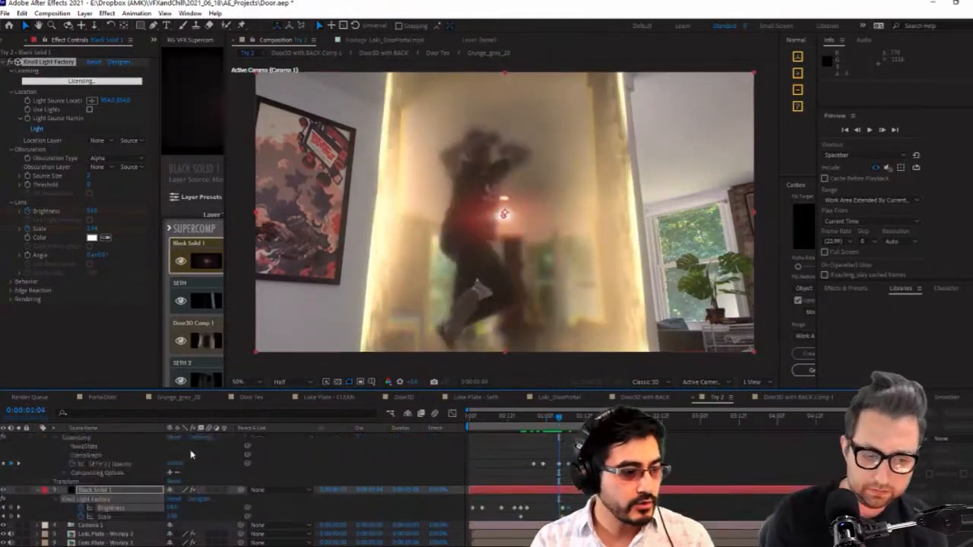
{"action": "scroll", "coordinate": [125, 485], "scroll_direction": "down", "scroll_amount": 3}
Show layer names instead of source names and rename the SETH 2 layer as SETH Silhouette
{"action": "left_click", "coordinate": [116, 482]}
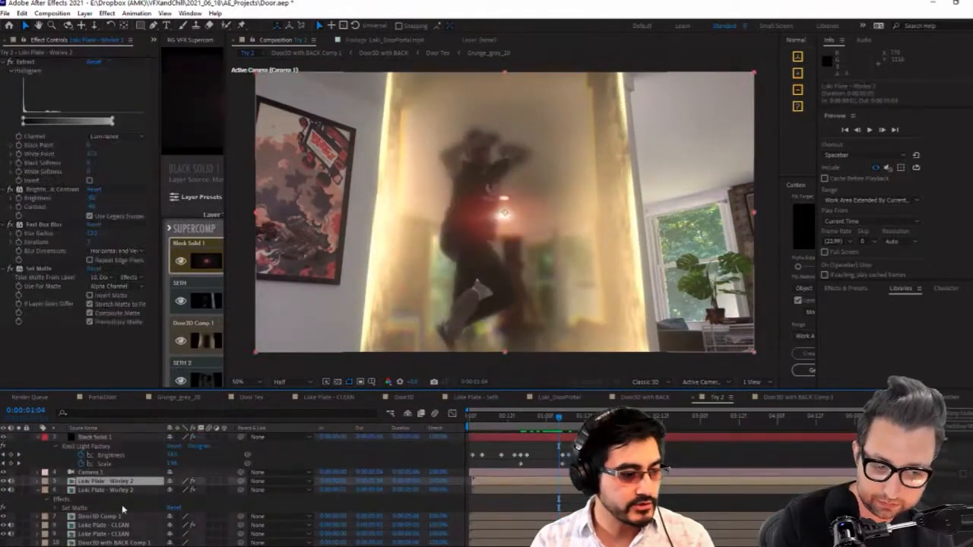
{"action": "left_click", "coordinate": [114, 491]}
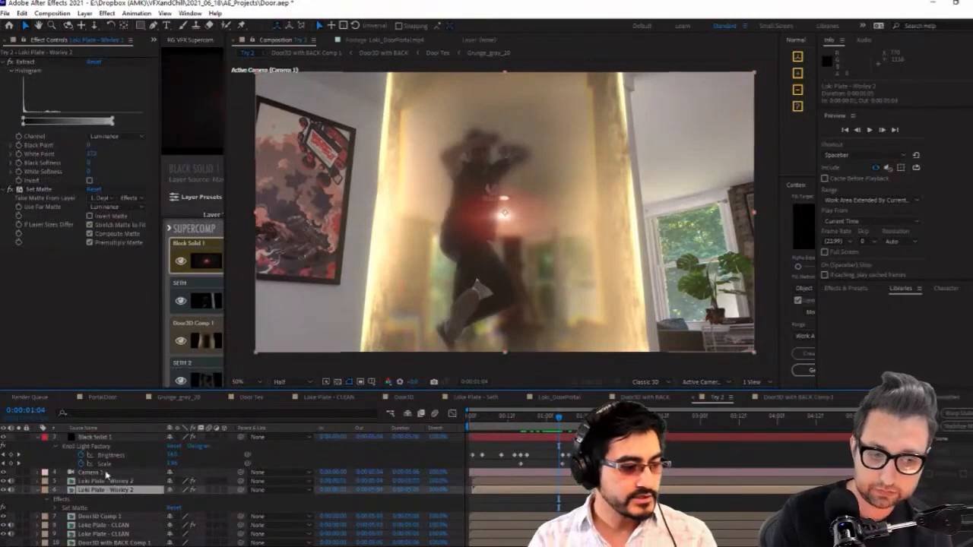
{"action": "left_click", "coordinate": [112, 425]}
{"action": "left_click", "coordinate": [126, 482]}
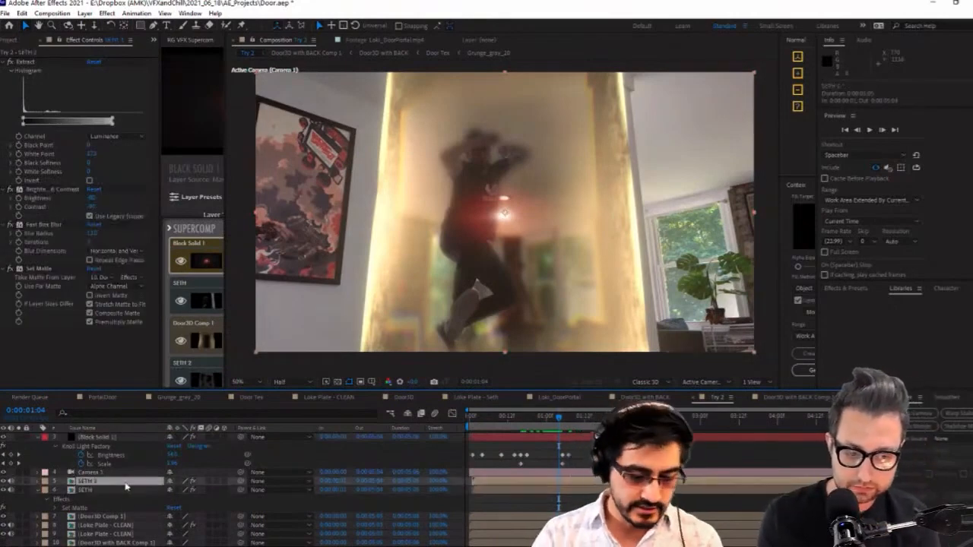
{"action": "key", "text": "Return"}
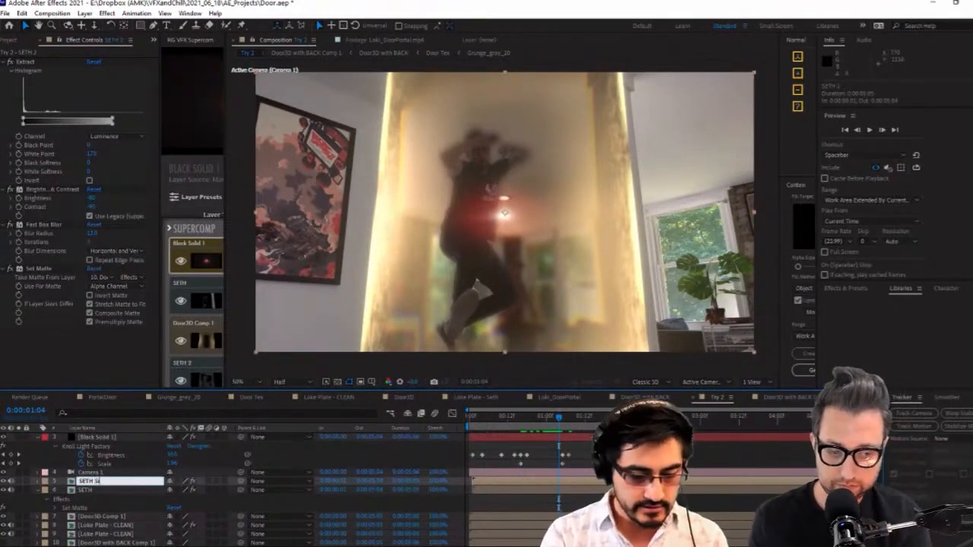
{"action": "type", "text": "SETH Silhouette"}
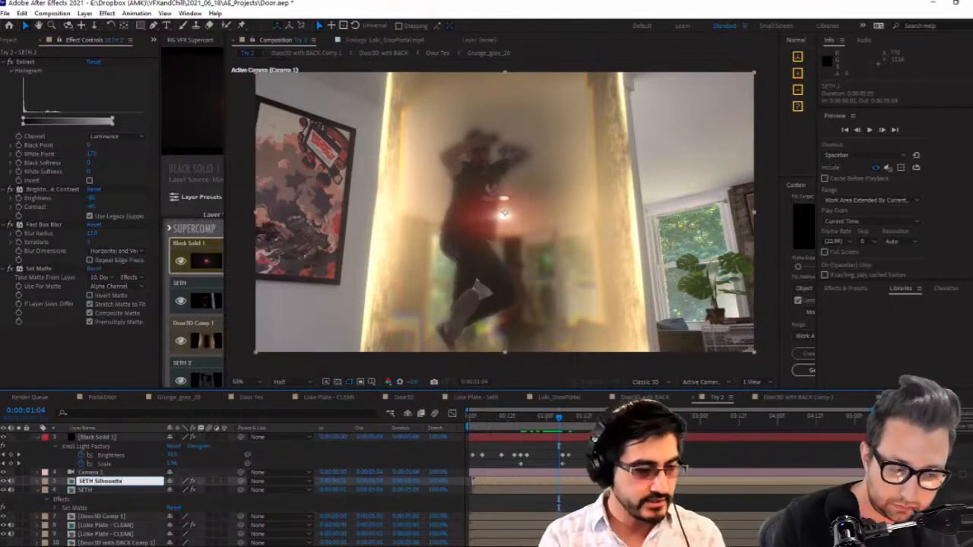
{"action": "key", "text": "Return"}
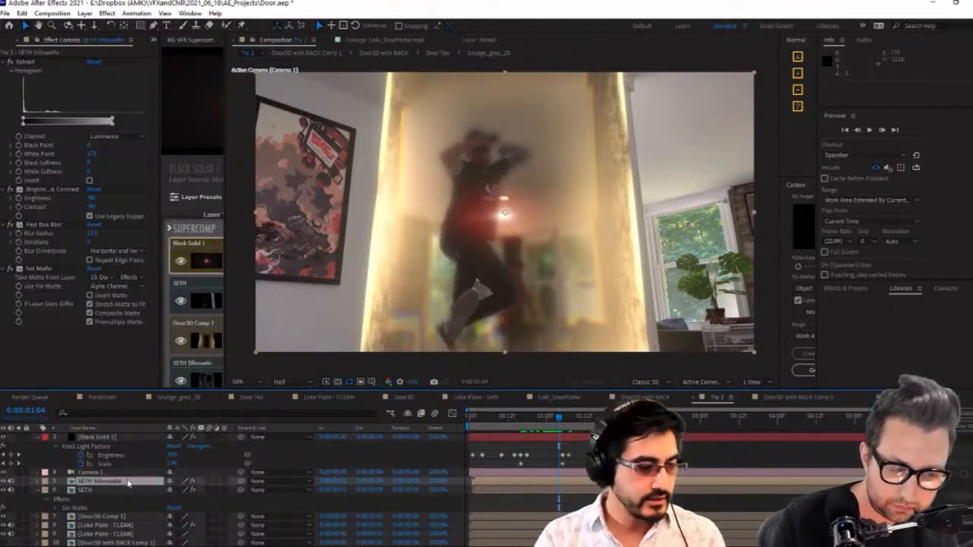
Apply the Vegas effect to the SETH layer
{"action": "left_click", "coordinate": [120, 490]}
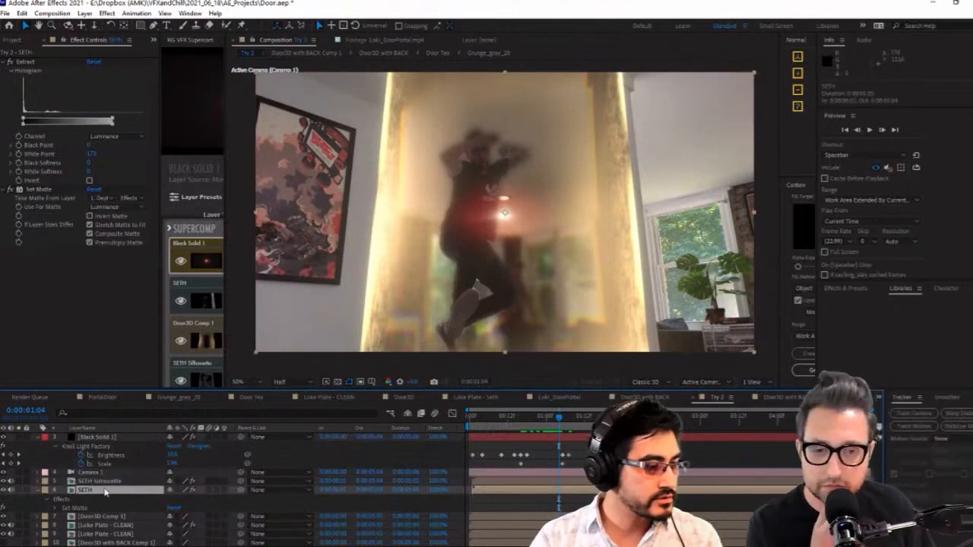
{"action": "right_click", "coordinate": [88, 306]}
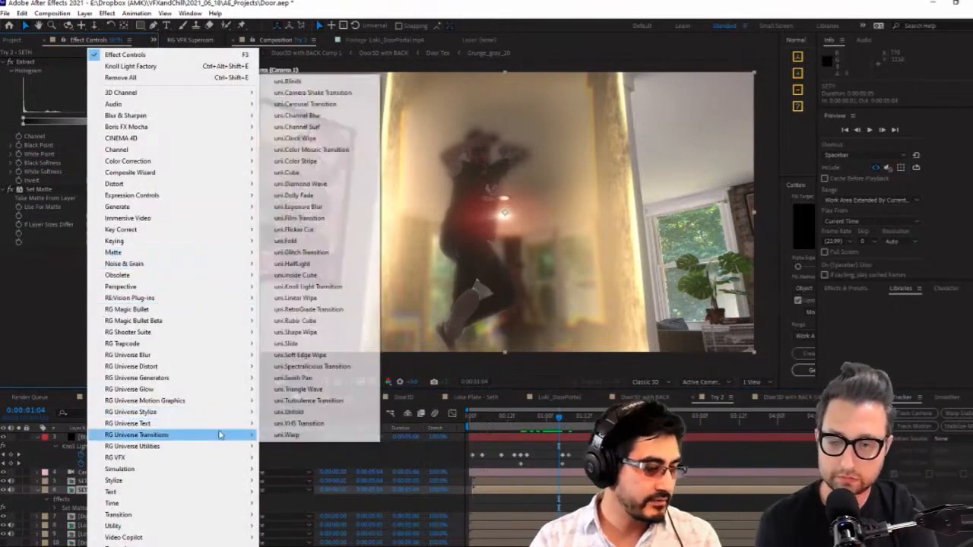
{"action": "left_click", "coordinate": [40, 310]}
{"action": "key", "text": "ctrl+space"}
{"action": "type", "text": "v"}
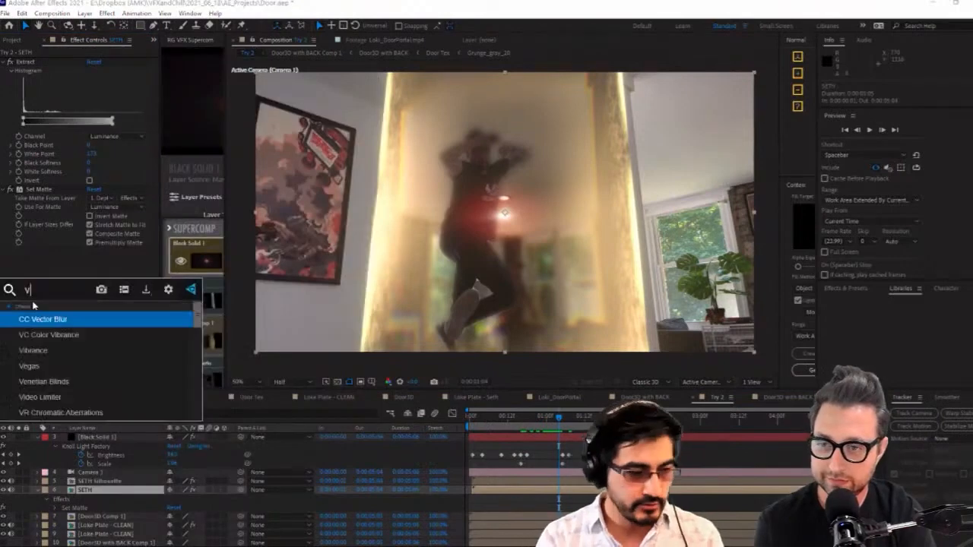
{"action": "type", "text": "eg"}
{"action": "key", "text": "Return"}
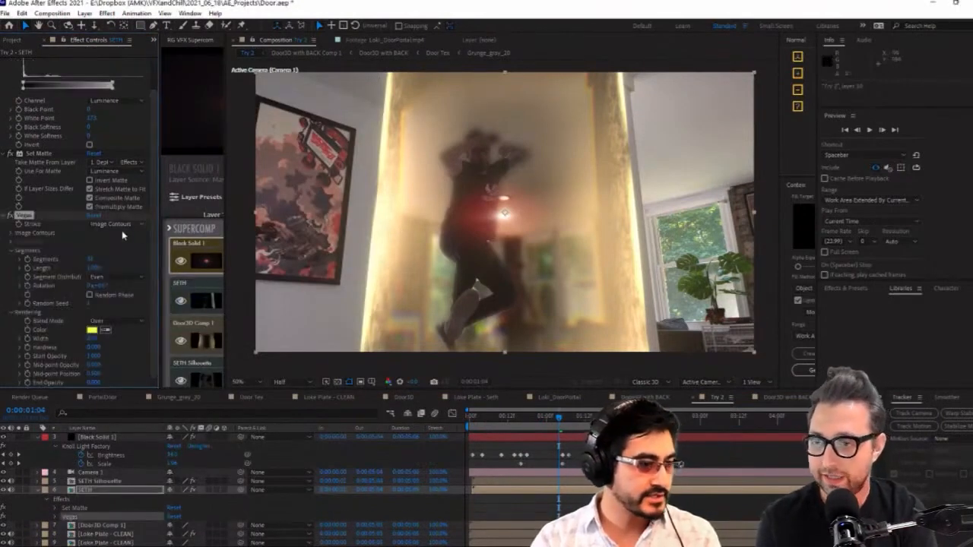
Set the Vegas image contours on the SETH layer to trace the Alpha channel
{"action": "left_click", "coordinate": [10, 234]}
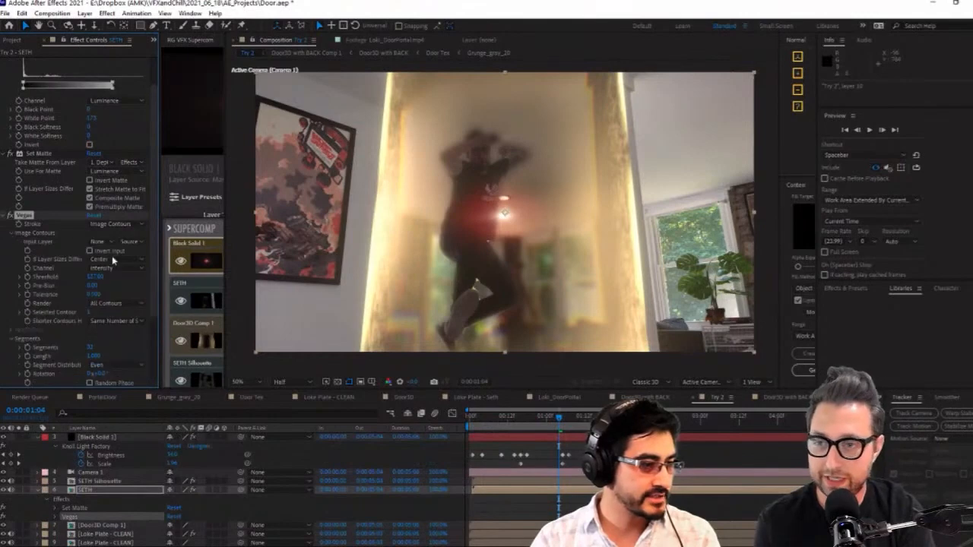
{"action": "left_click", "coordinate": [103, 243]}
{"action": "left_click", "coordinate": [65, 248]}
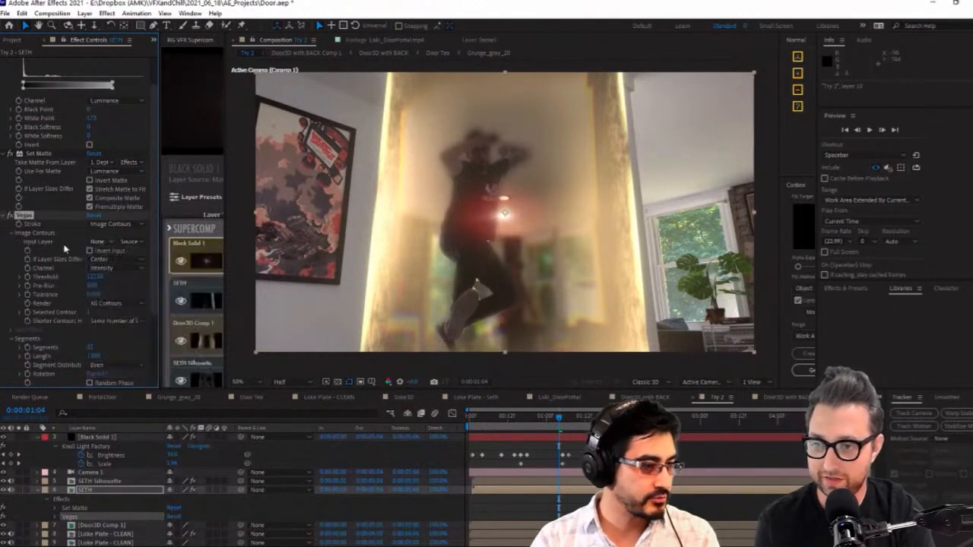
{"action": "left_click", "coordinate": [118, 266]}
{"action": "left_click", "coordinate": [114, 268]}
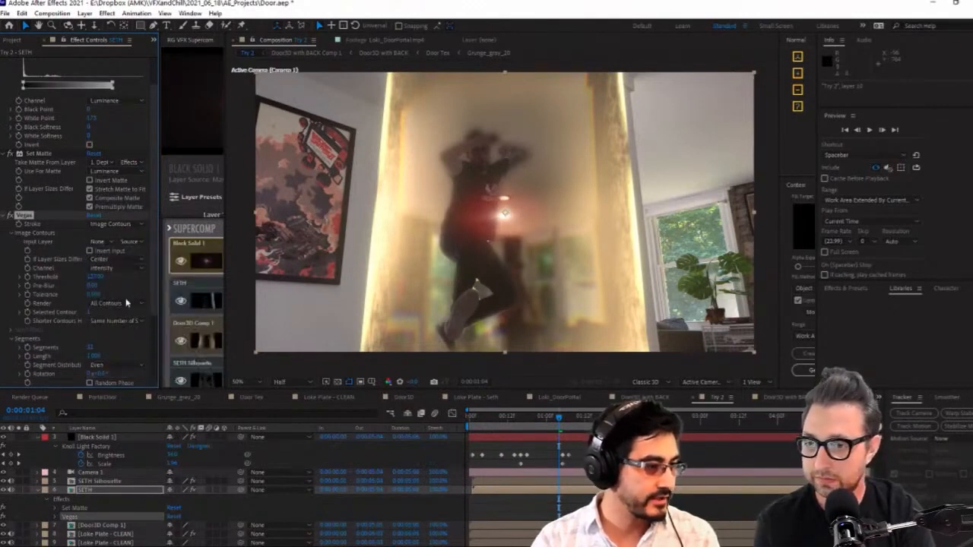
{"action": "left_click", "coordinate": [119, 271]}
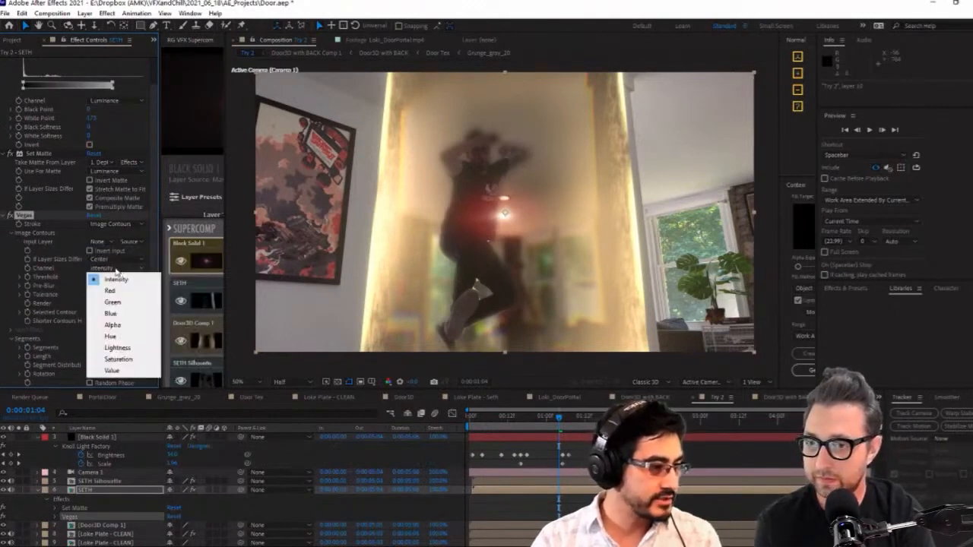
{"action": "left_click", "coordinate": [129, 327]}
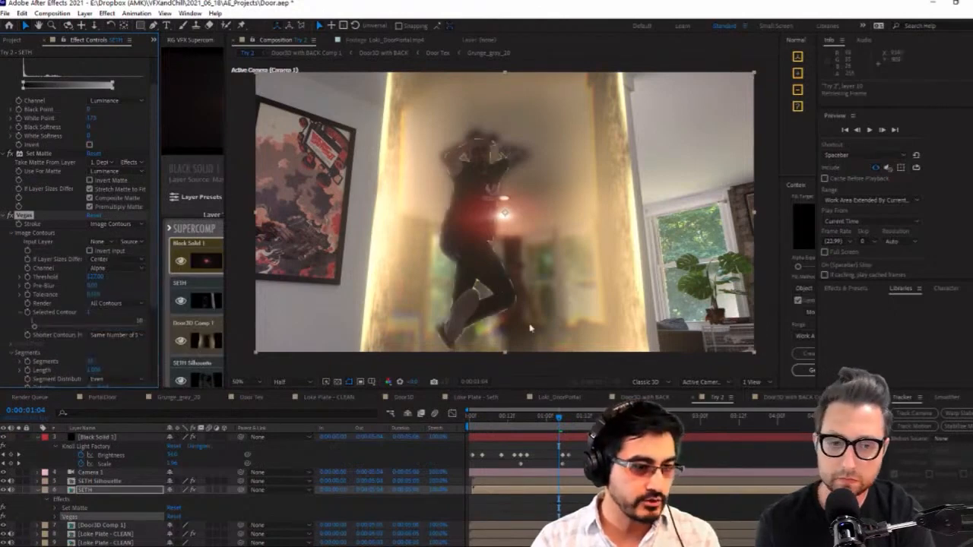
Go to 0:00:01:00 and set the Vegas stroke on the SETH layer to 1 segment
{"action": "left_click", "coordinate": [541, 418]}
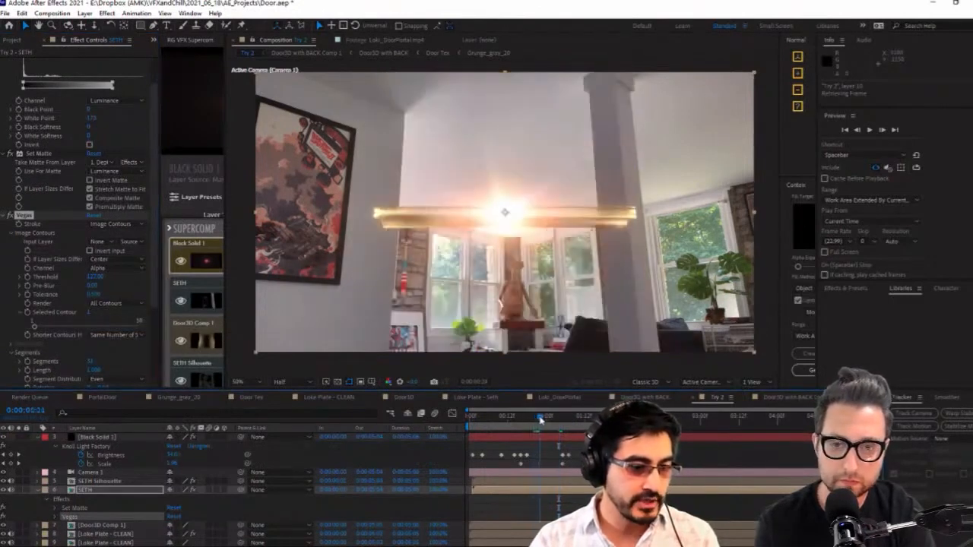
{"action": "left_click", "coordinate": [543, 417]}
{"action": "left_click", "coordinate": [545, 418]}
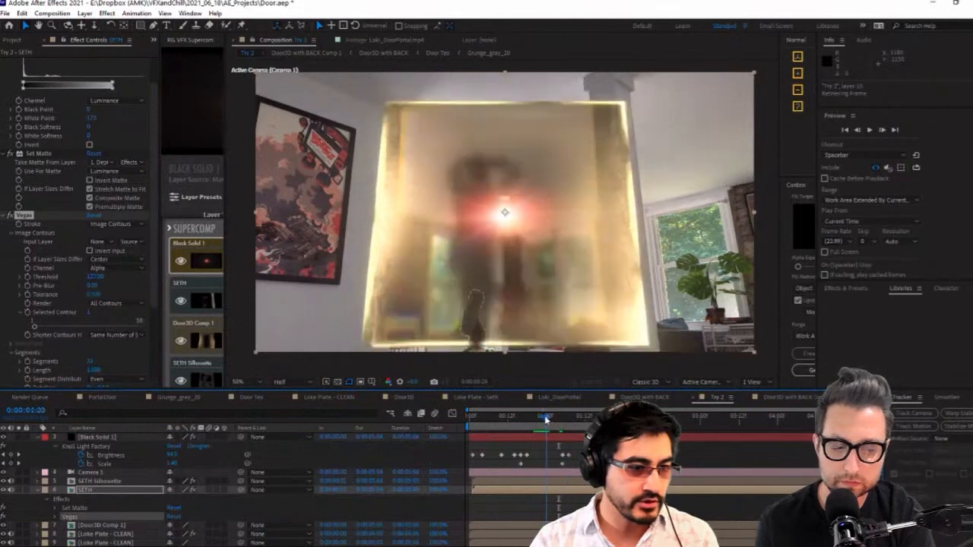
{"action": "left_click_drag", "start_coordinate": [480, 308], "coordinate": [490, 258]}
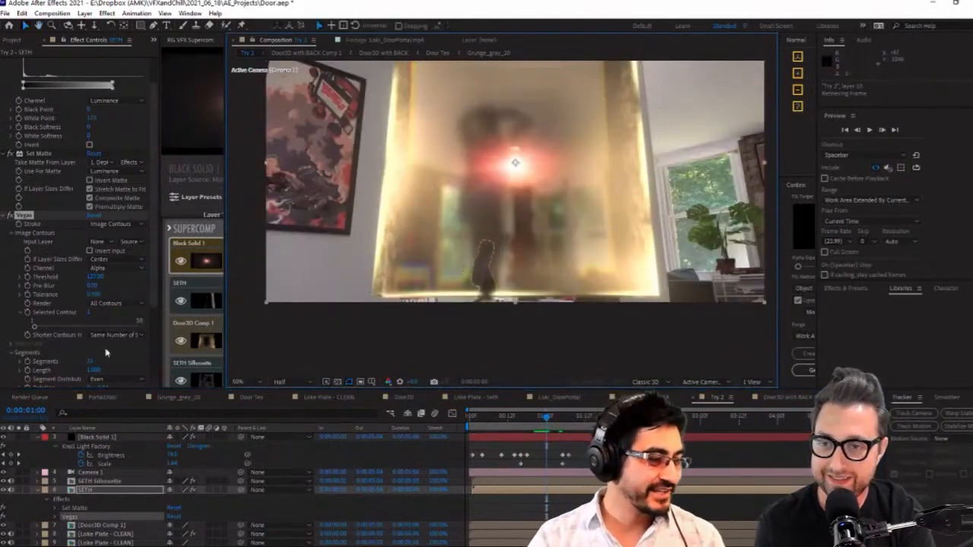
{"action": "left_click", "coordinate": [93, 370]}
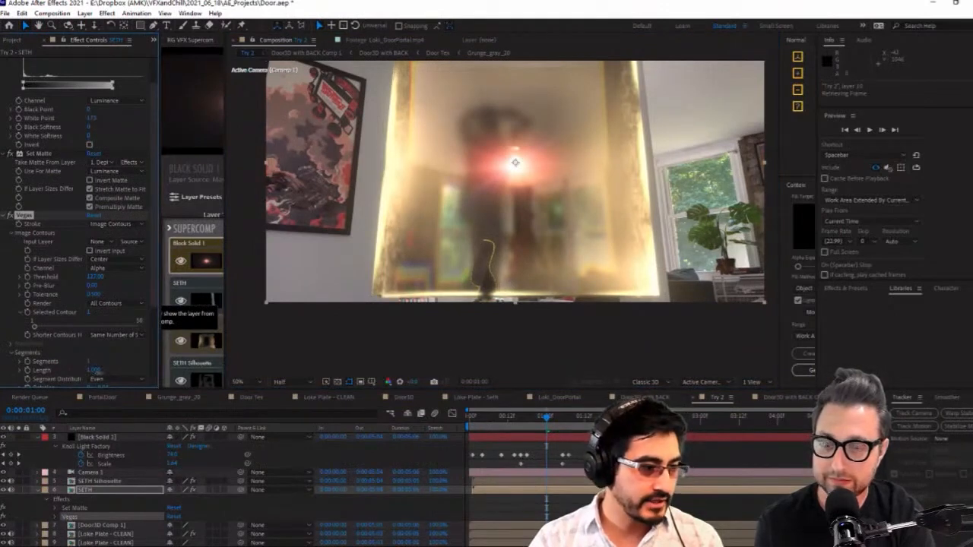
Change the Vegas stroke color on the SETH layer to white
{"action": "scroll", "coordinate": [145, 350], "scroll_direction": "down", "scroll_amount": 3}
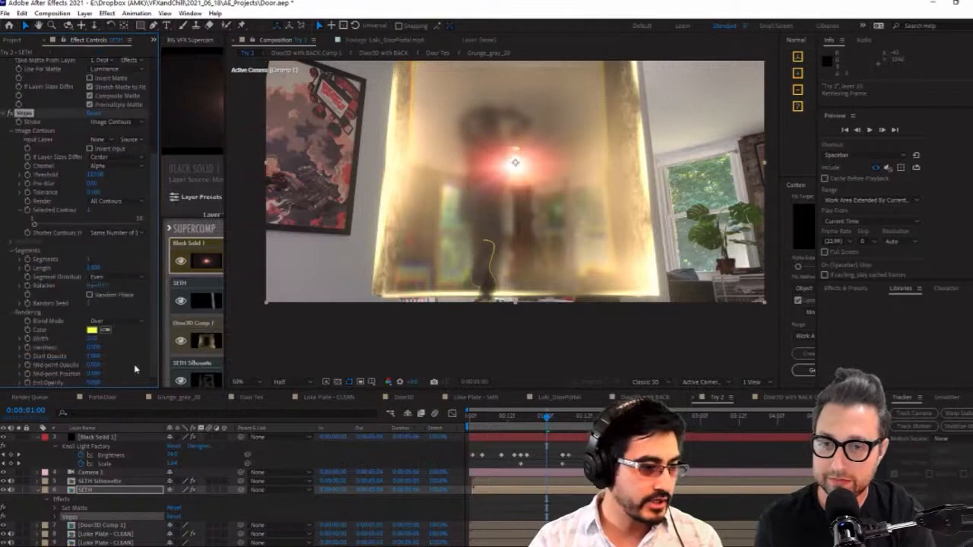
{"action": "left_click", "coordinate": [93, 373]}
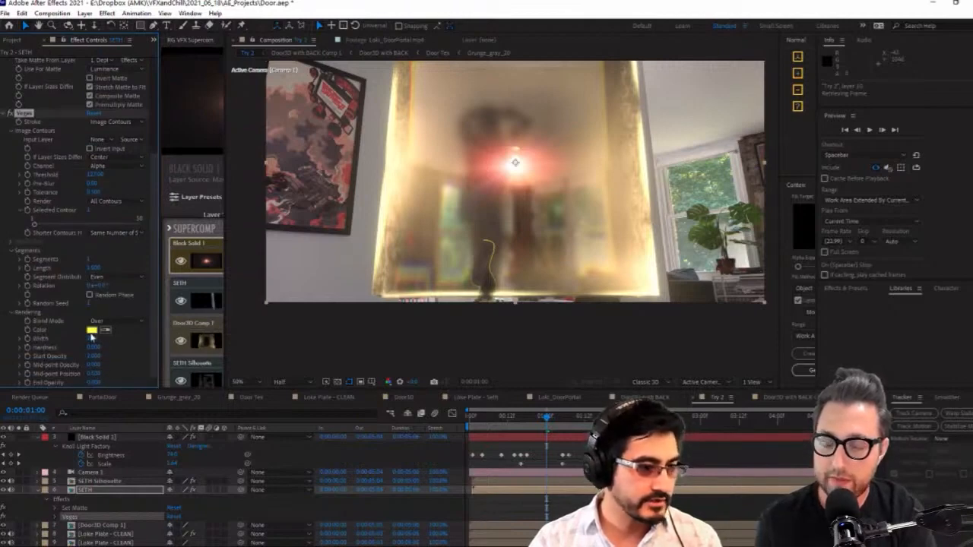
{"action": "left_click", "coordinate": [91, 330]}
{"action": "left_click", "coordinate": [336, 306]}
{"action": "left_click", "coordinate": [557, 295]}
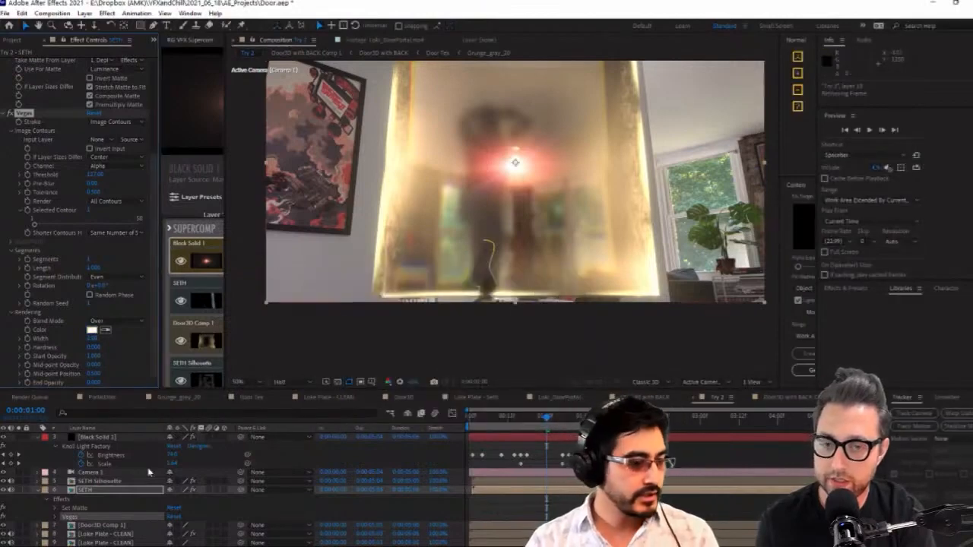
Duplicate the SETH layer and rename the copy as SETH EDGE
{"action": "left_click", "coordinate": [109, 491]}
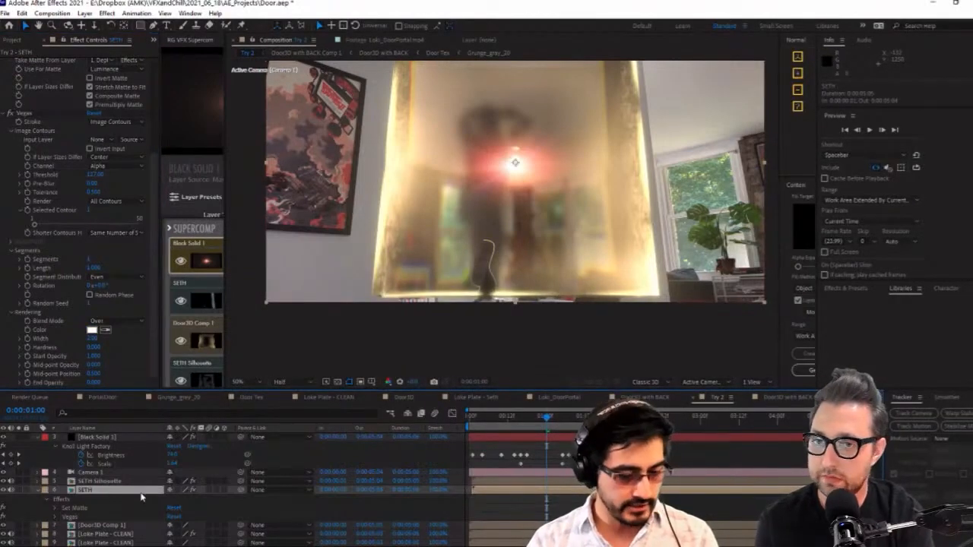
{"action": "key", "text": "ctrl+d"}
{"action": "left_click_drag", "start_coordinate": [104, 479], "coordinate": [104, 480]}
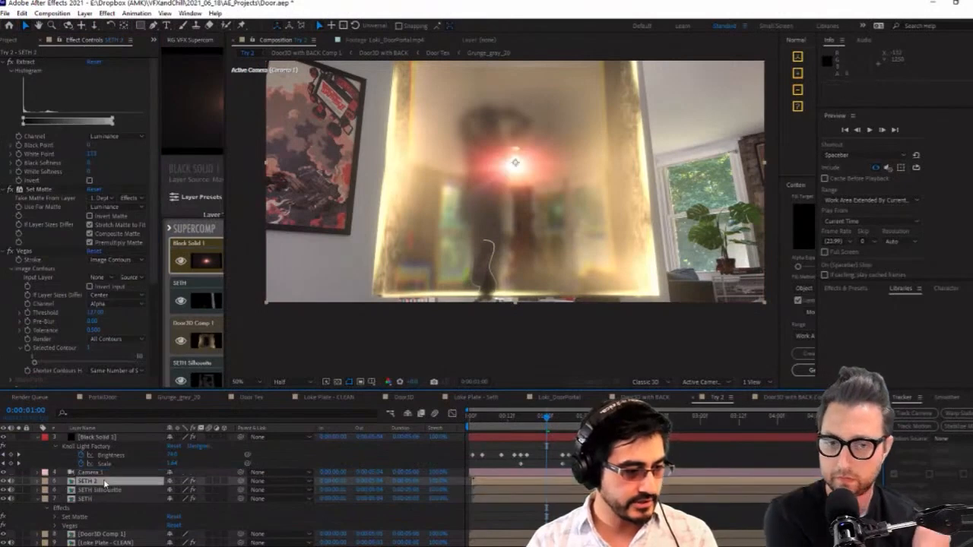
{"action": "key", "text": "Return"}
{"action": "left_click", "coordinate": [95, 481]}
{"action": "type", "text": "EDGE"}
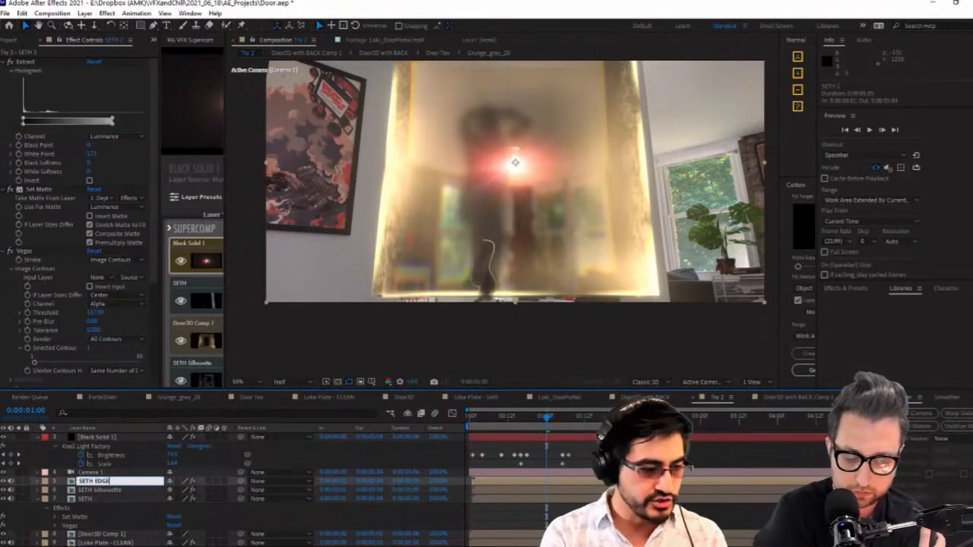
{"action": "key", "text": "Return"}
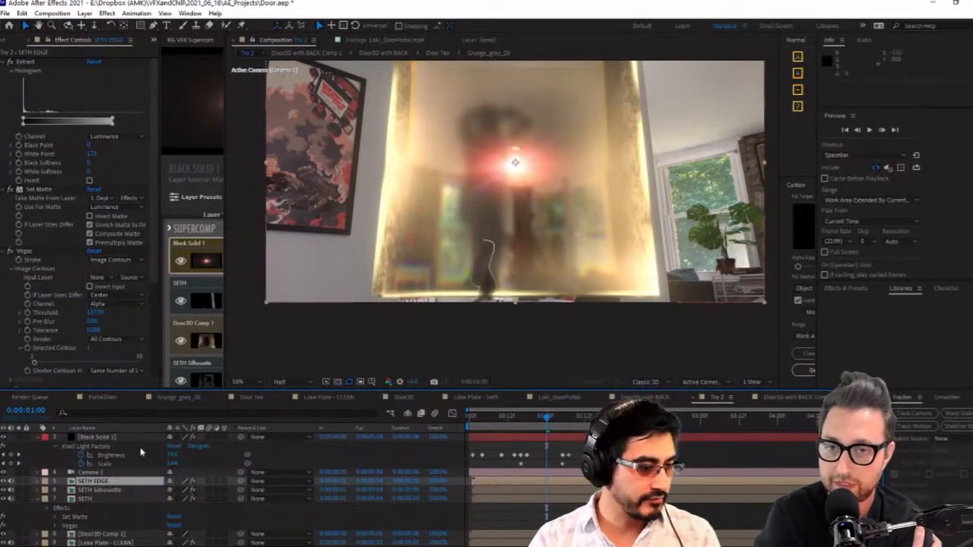
Collapse the Extract and Set Matte settings on SETH EDGE and select its Vegas effect
{"action": "left_click", "coordinate": [2, 62]}
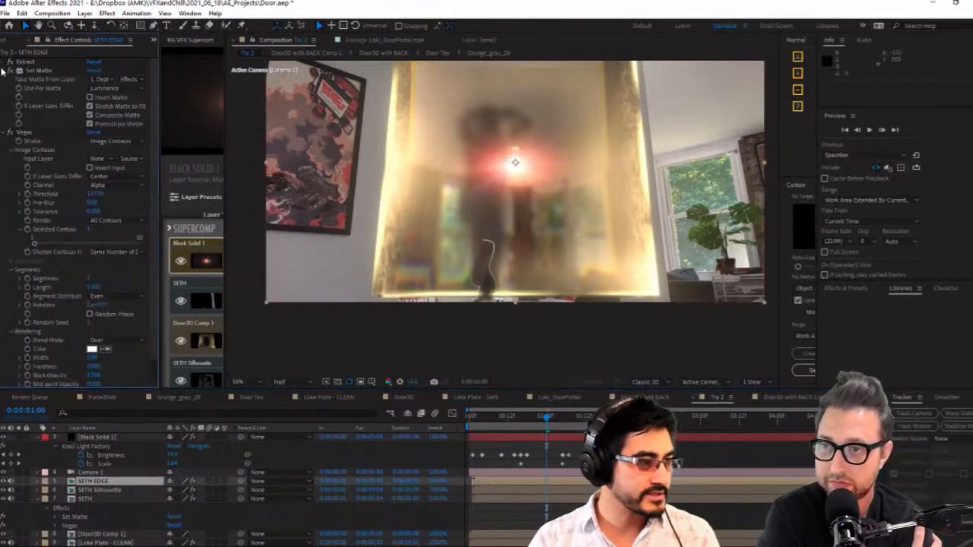
{"action": "left_click", "coordinate": [2, 71]}
{"action": "left_click", "coordinate": [25, 80]}
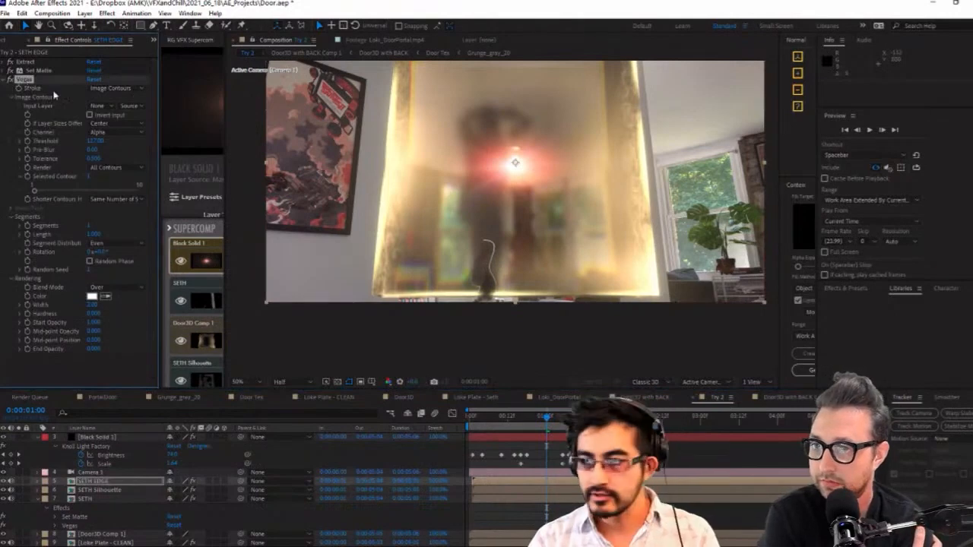
Open the reference clip Loki_DoorPortal.mp4, examine the light on the character's edges, and return to the Try 2 composition
{"action": "left_click", "coordinate": [13, 41]}
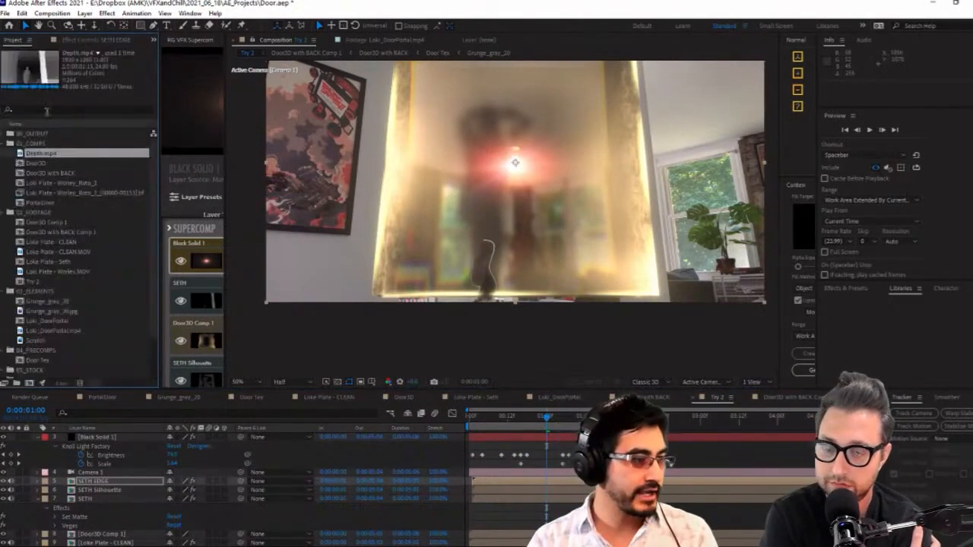
{"action": "scroll", "coordinate": [50, 304], "scroll_direction": "down", "scroll_amount": 3}
{"action": "double_click", "coordinate": [76, 282]}
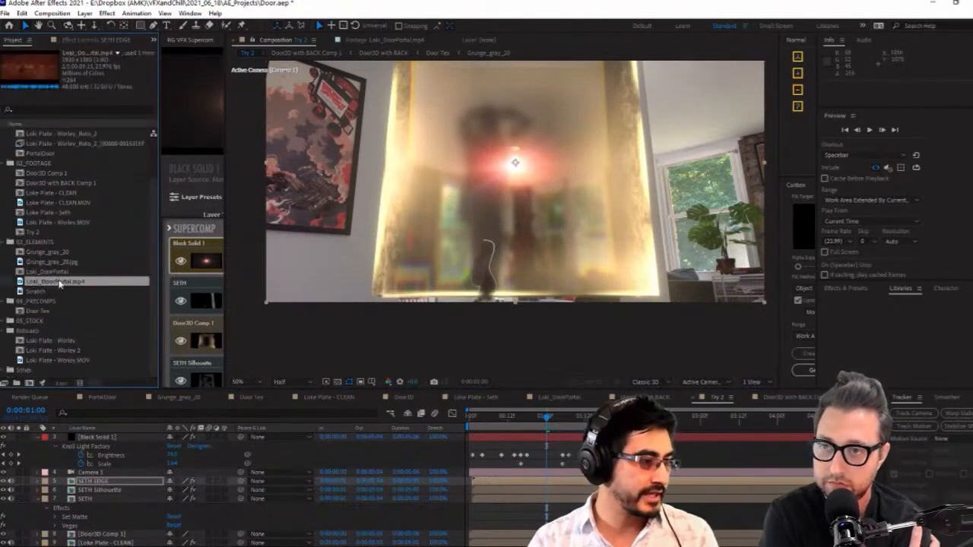
{"action": "left_click_drag", "start_coordinate": [508, 363], "coordinate": [505, 366]}
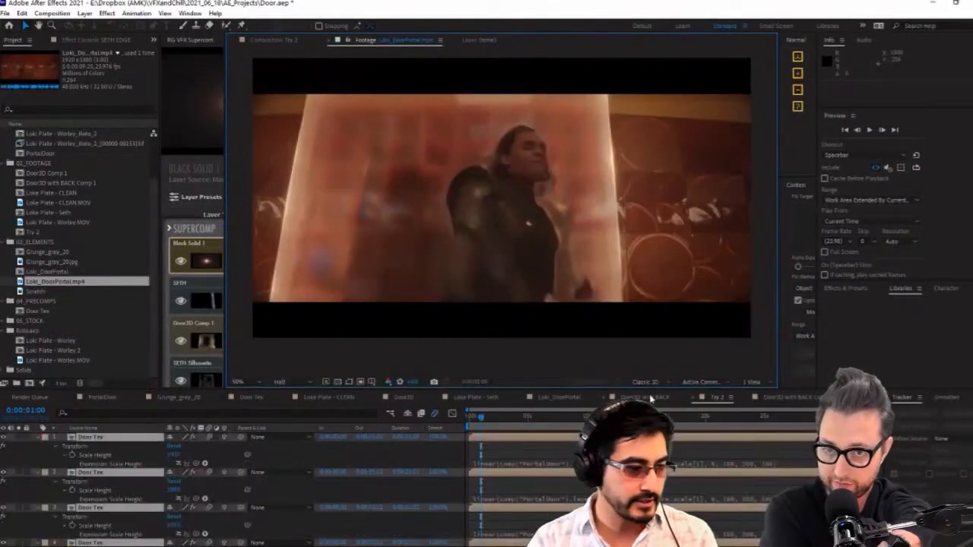
{"action": "left_click", "coordinate": [713, 397]}
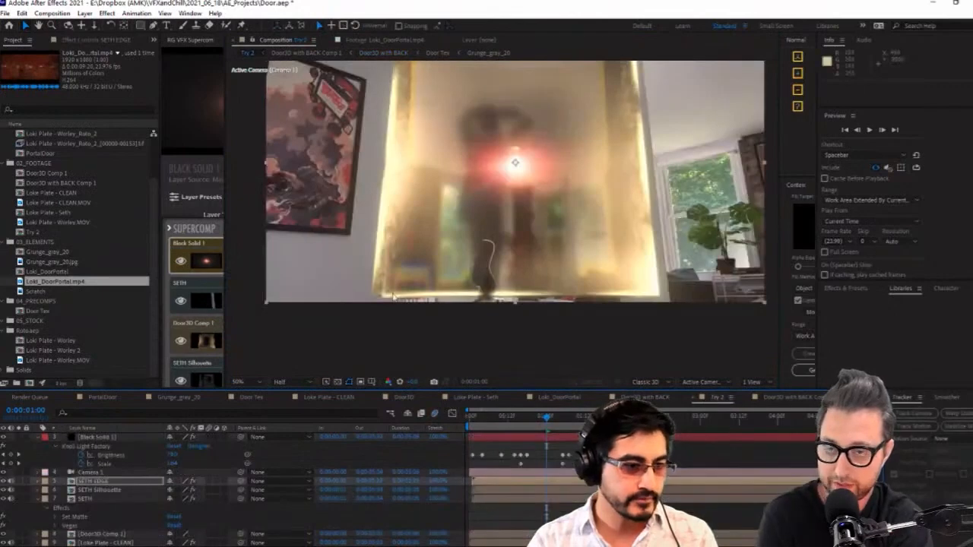
Enlarge the Supercomp workspace and delete the Vegas effect from the original SETH layer
{"action": "left_click", "coordinate": [106, 483]}
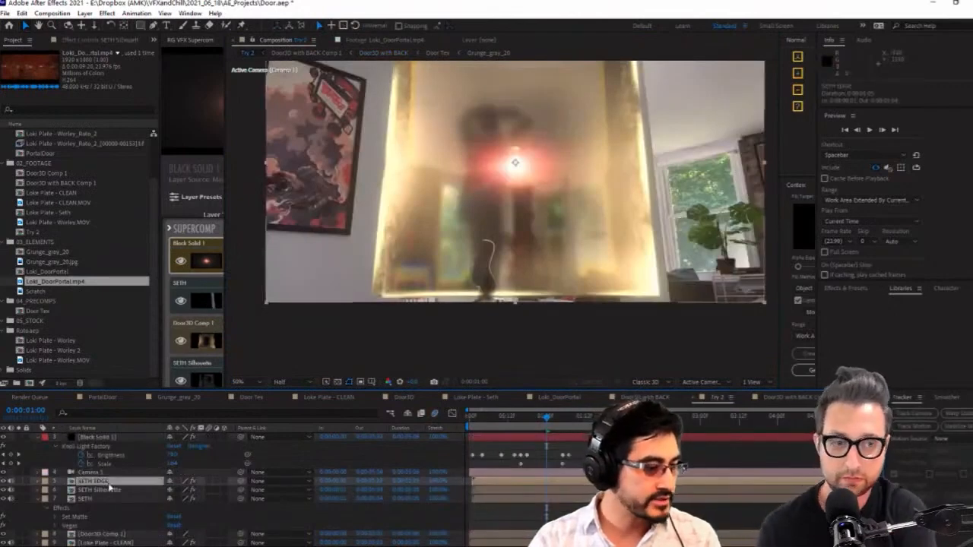
{"action": "left_click", "coordinate": [92, 40]}
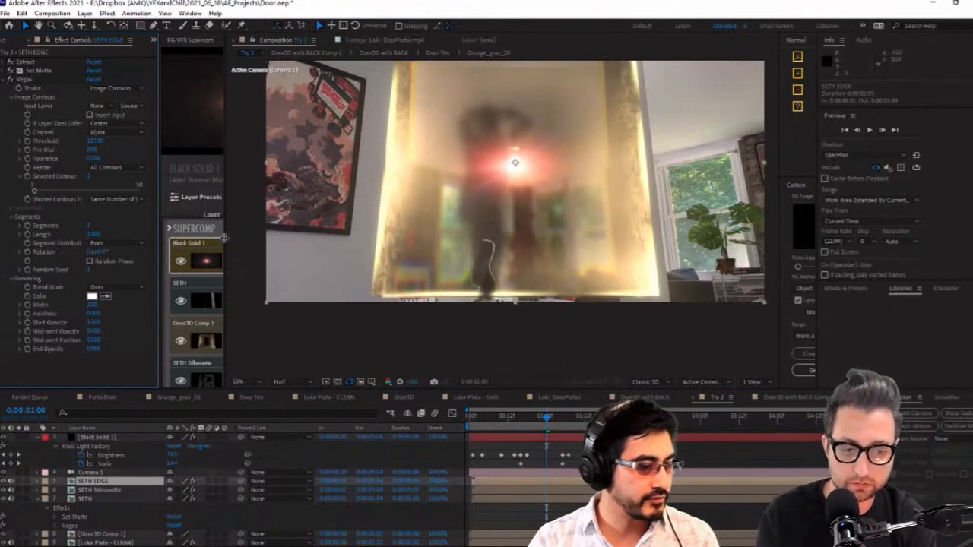
{"action": "left_click_drag", "start_coordinate": [224, 238], "coordinate": [463, 237]}
{"action": "left_click", "coordinate": [99, 500]}
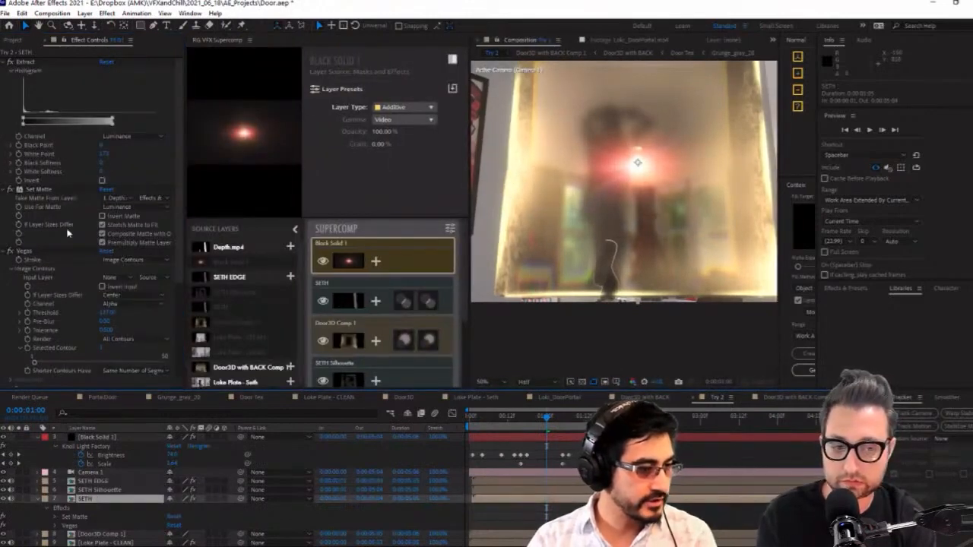
{"action": "left_click", "coordinate": [40, 252]}
{"action": "key", "text": "Delete"}
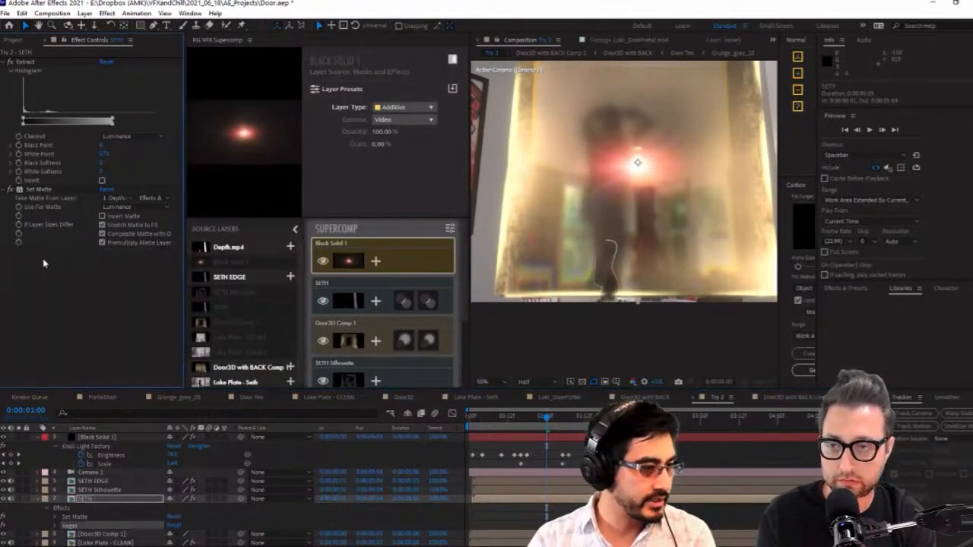
Add the SETH EDGE layer to the Supercomp stack above Black Solid 1
{"action": "left_click", "coordinate": [111, 481]}
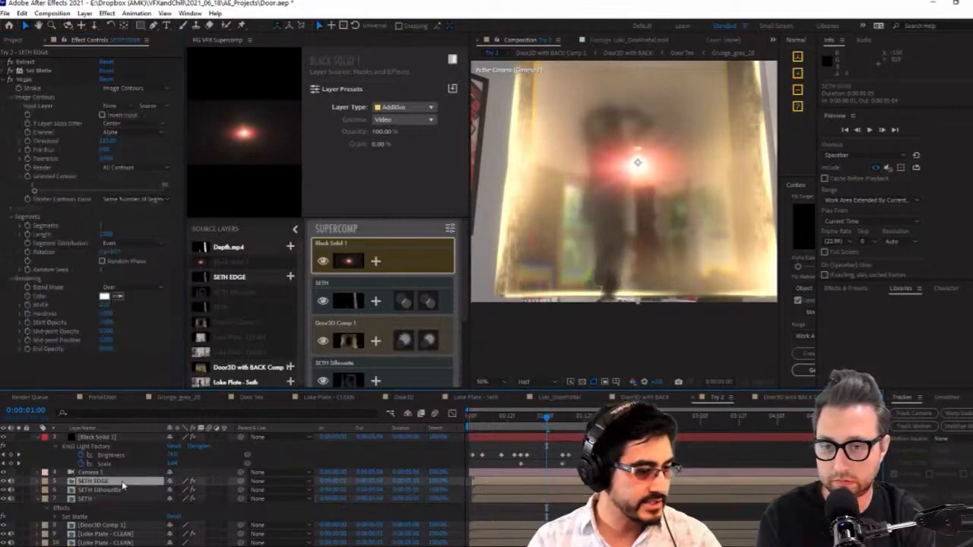
{"action": "left_click", "coordinate": [290, 276]}
{"action": "left_click", "coordinate": [402, 303]}
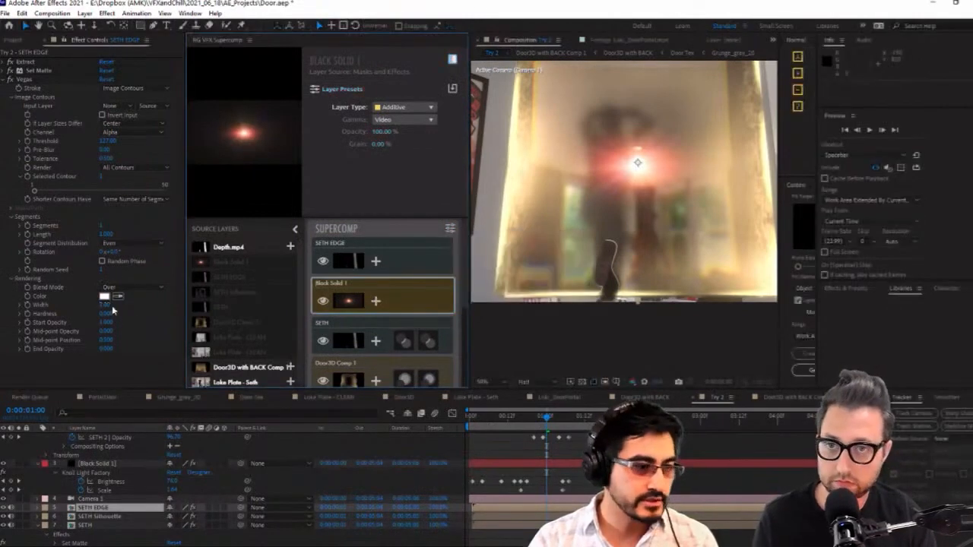
Widen the SETH EDGE Vegas stroke to about 12 and place SETH EDGE directly below SETH in the Supercomp
{"action": "left_click_drag", "start_coordinate": [104, 310], "coordinate": [155, 309]}
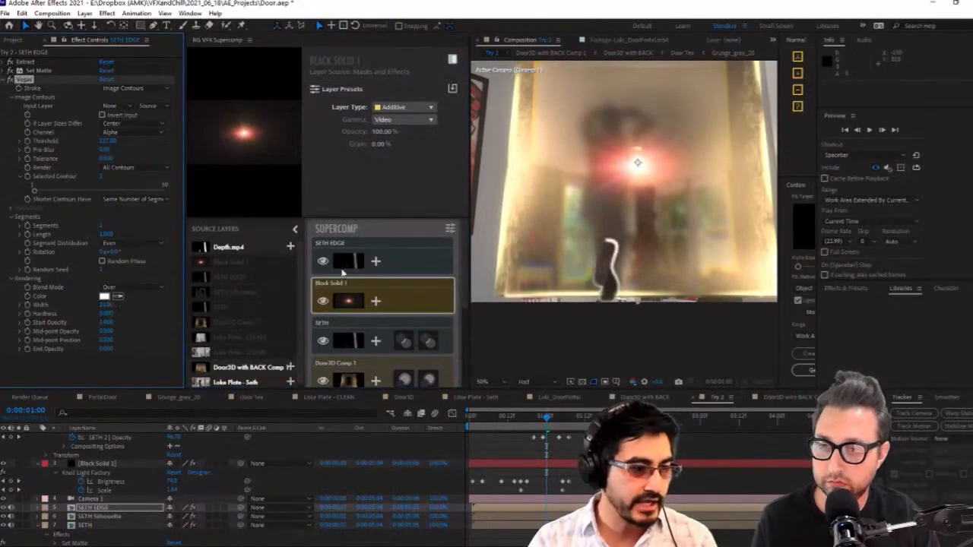
{"action": "left_click_drag", "start_coordinate": [351, 263], "coordinate": [367, 344]}
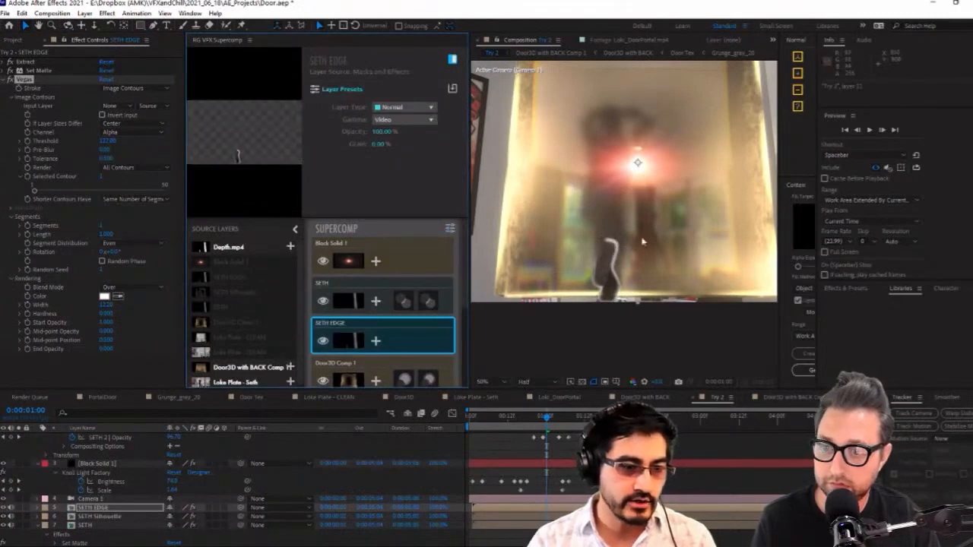
At 0:00:01:05, sample the portal's pale yellow glow as the Vegas stroke color and widen the stroke further
{"action": "left_click_drag", "start_coordinate": [555, 422], "coordinate": [562, 420]}
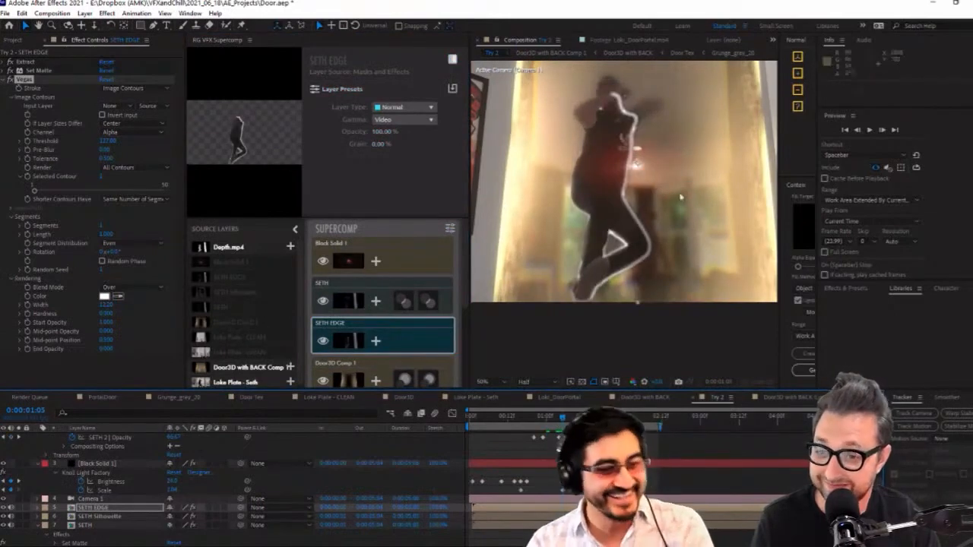
{"action": "left_click", "coordinate": [118, 296]}
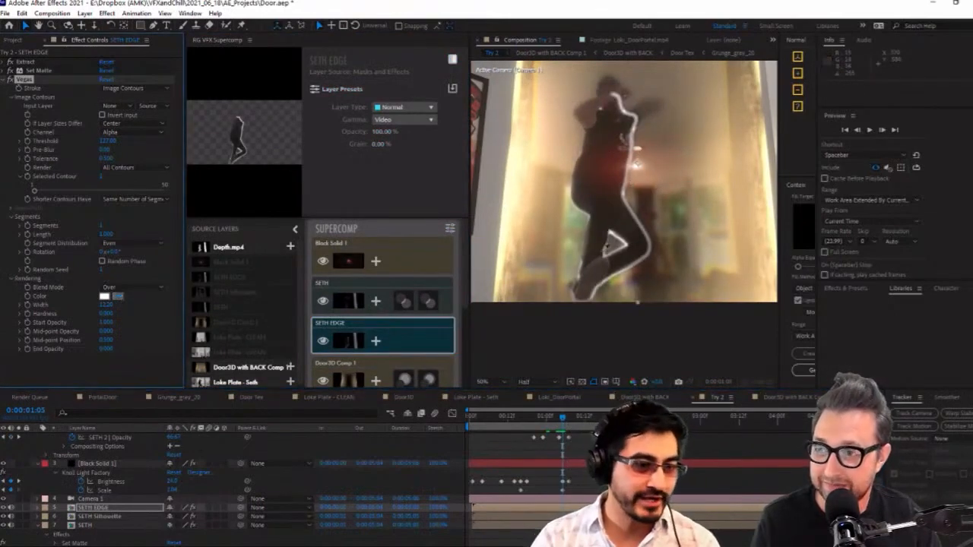
{"action": "left_click", "coordinate": [511, 213]}
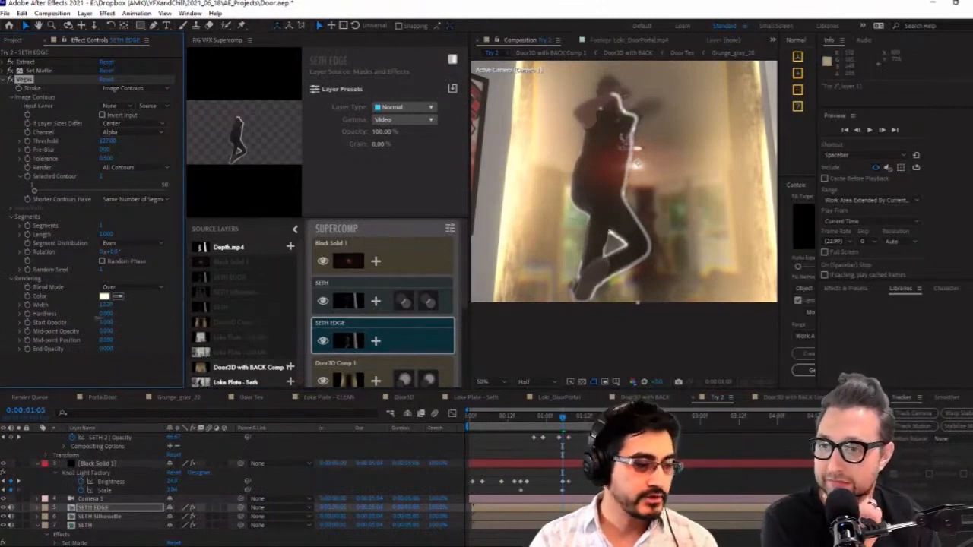
{"action": "left_click_drag", "start_coordinate": [125, 302], "coordinate": [181, 303]}
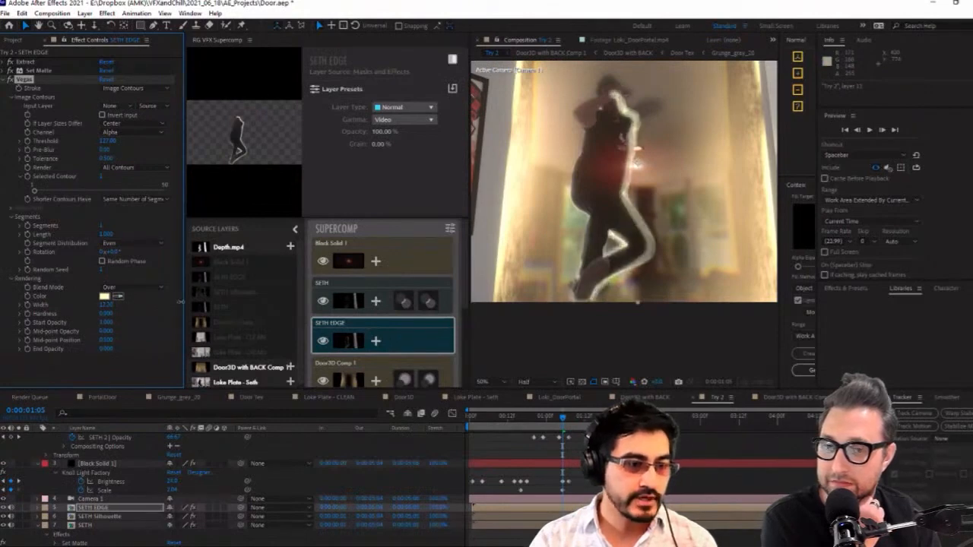
Compare the composite with SETH hidden and shown in the Supercomp, and lower SETH EDGE's Vegas Start Opacity at 0:00:01:06
{"action": "left_click", "coordinate": [348, 307]}
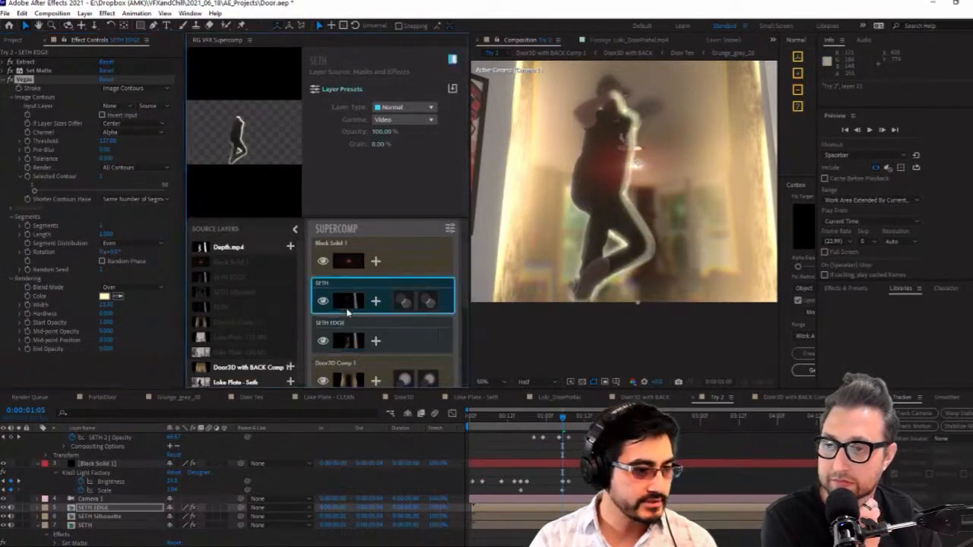
{"action": "left_click", "coordinate": [322, 303]}
{"action": "left_click", "coordinate": [323, 303]}
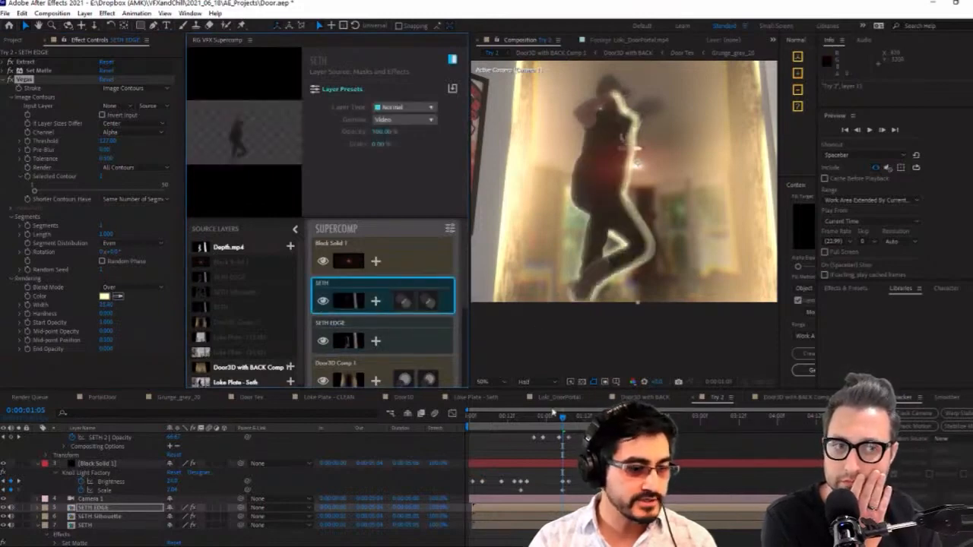
{"action": "left_click_drag", "start_coordinate": [552, 420], "coordinate": [566, 419]}
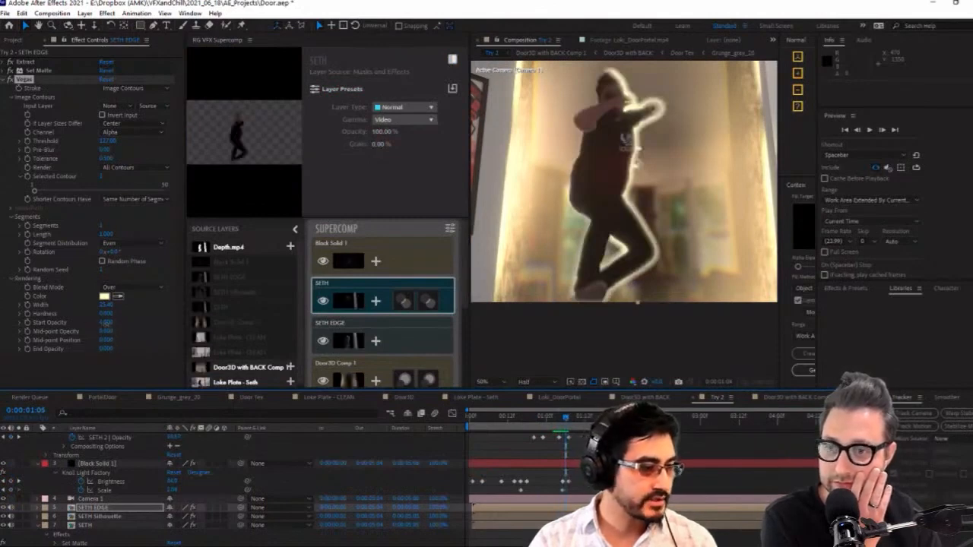
{"action": "left_click_drag", "start_coordinate": [108, 324], "coordinate": [77, 335]}
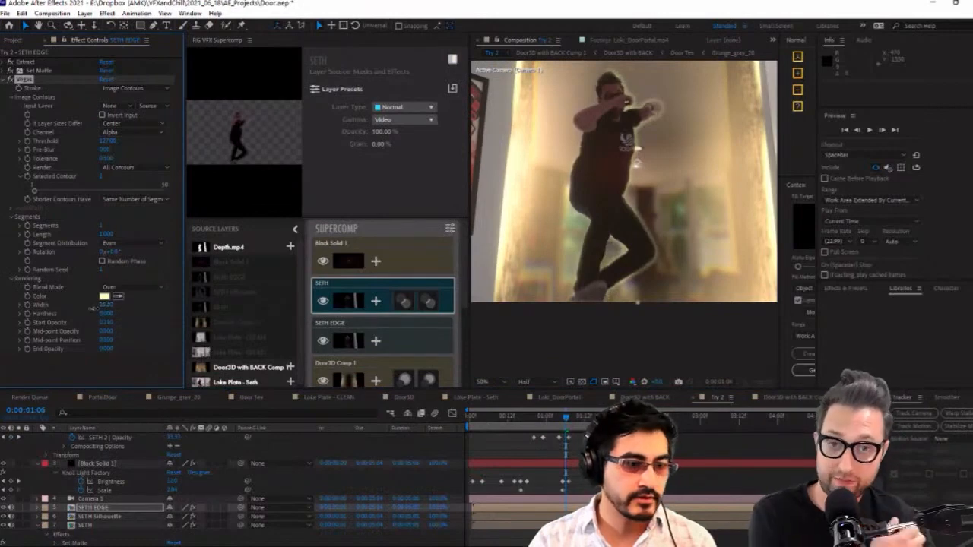
Preview the softened edge and narrow the Supercomp workspace to enlarge the composition view
{"action": "left_click", "coordinate": [510, 417]}
{"action": "key", "text": "space"}
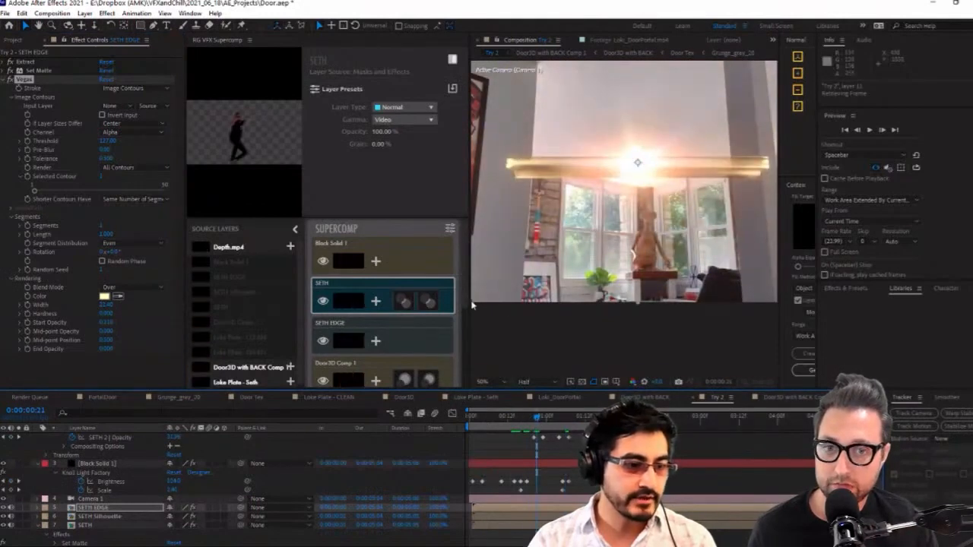
{"action": "left_click_drag", "start_coordinate": [469, 302], "coordinate": [341, 303]}
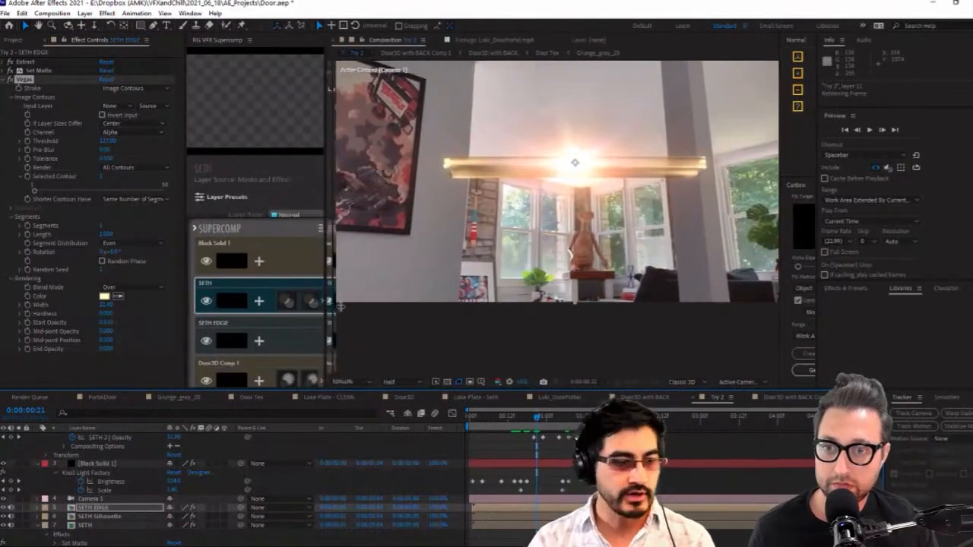
Review the portal opening and the figure's emergence through 0:00:01:09
{"action": "left_click", "coordinate": [545, 417]}
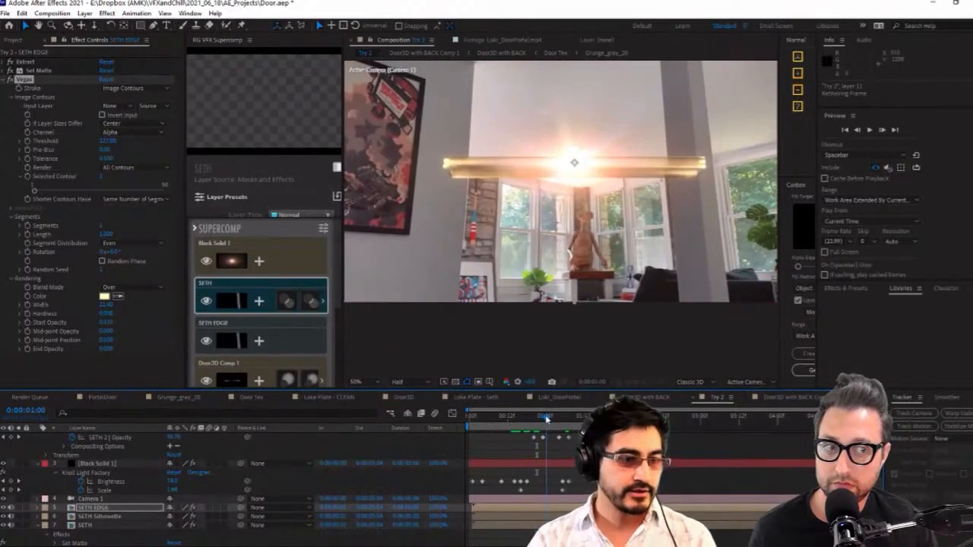
{"action": "mouse_move", "coordinate": [546, 418]}
{"action": "left_mouse_down"}
{"action": "mouse_move", "coordinate": [563, 420]}
{"action": "mouse_move", "coordinate": [541, 433]}
{"action": "left_mouse_up"}
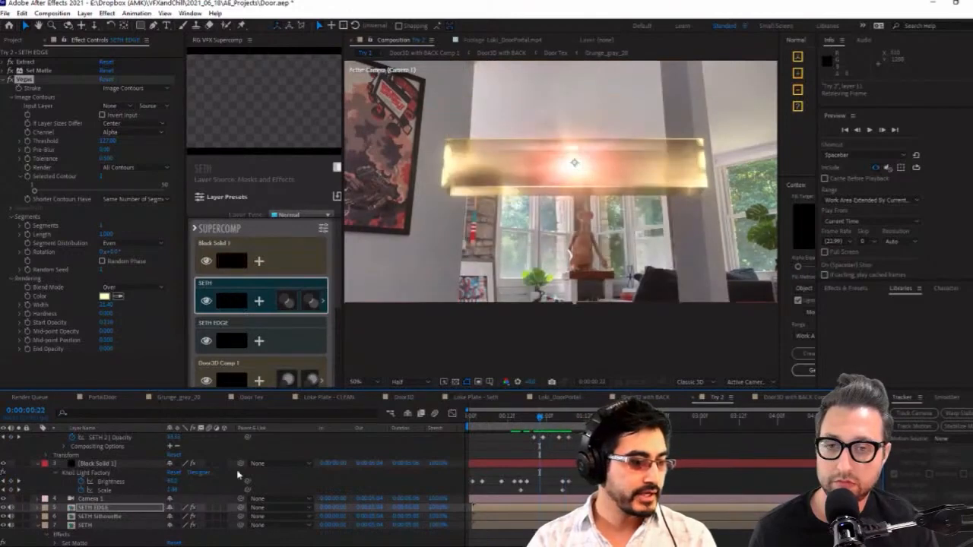
{"action": "scroll", "coordinate": [465, 471], "scroll_direction": "up", "scroll_amount": 4}
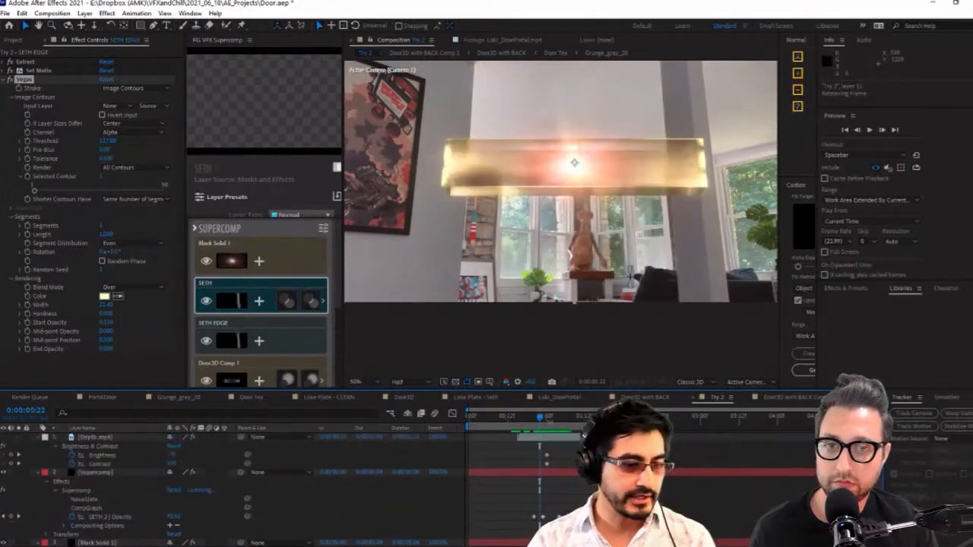
{"action": "left_click_drag", "start_coordinate": [542, 419], "coordinate": [545, 417]}
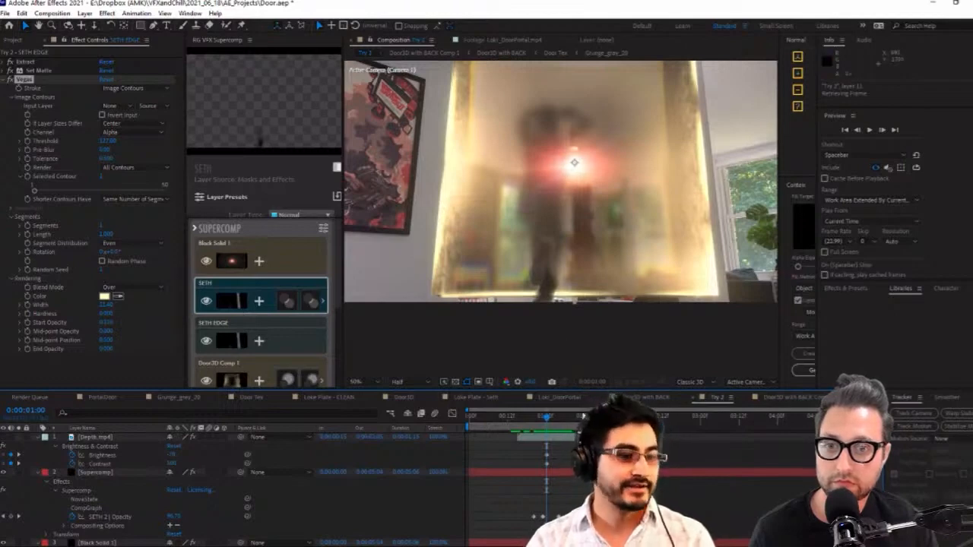
{"action": "left_click_drag", "start_coordinate": [559, 420], "coordinate": [577, 430]}
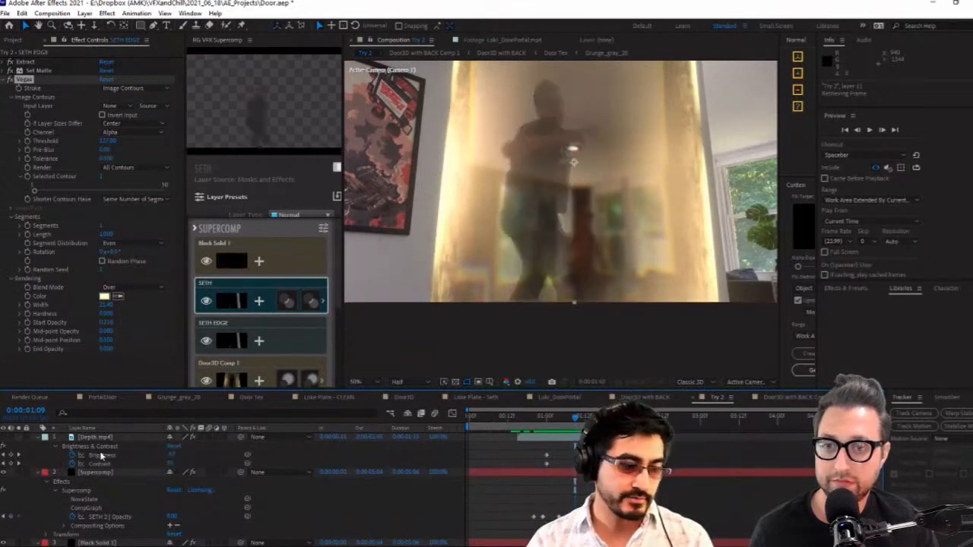
Show the Depth.mp4 layer and add Brightness and Contrast keyframes to it at 0:00:01:05
{"action": "left_click", "coordinate": [61, 443]}
{"action": "left_click", "coordinate": [7, 438]}
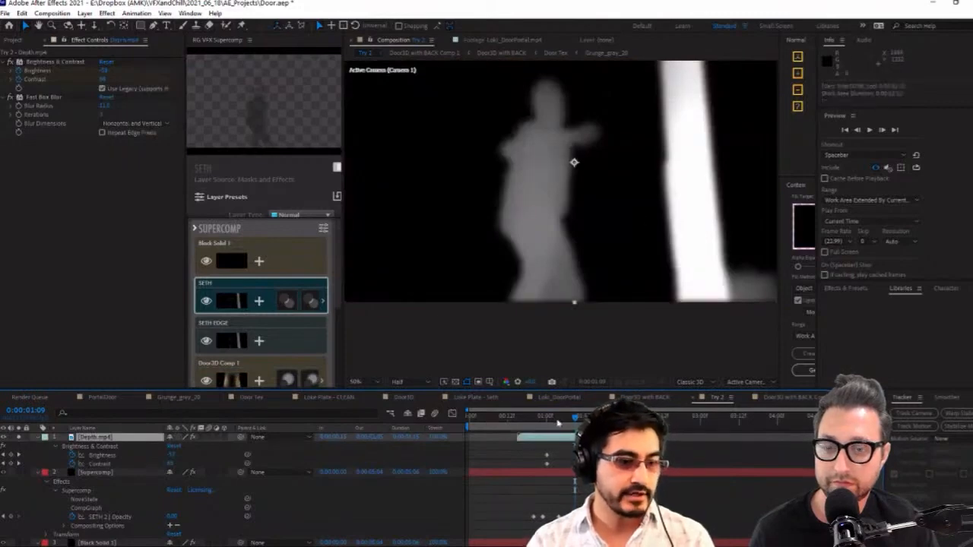
{"action": "left_click_drag", "start_coordinate": [557, 423], "coordinate": [562, 419]}
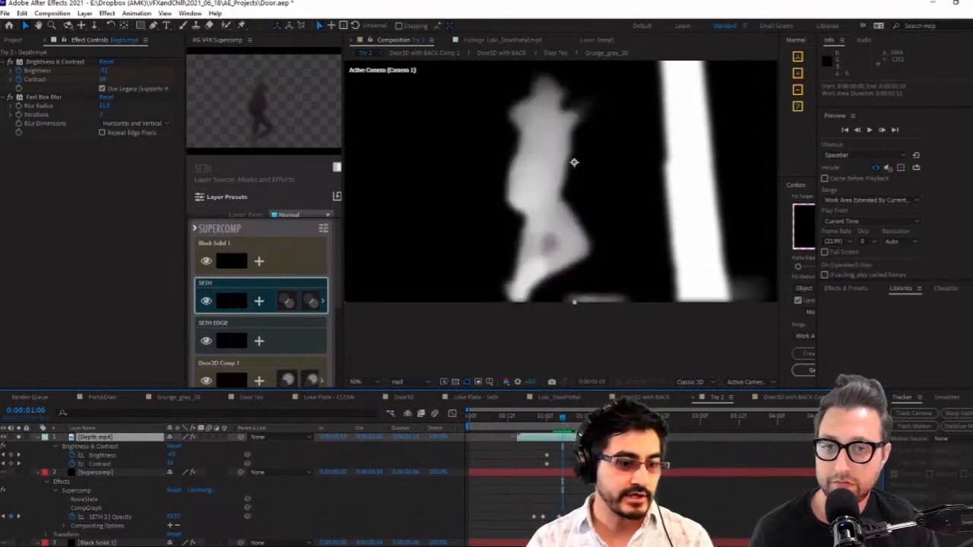
{"action": "left_click", "coordinate": [11, 455]}
{"action": "left_click", "coordinate": [12, 463]}
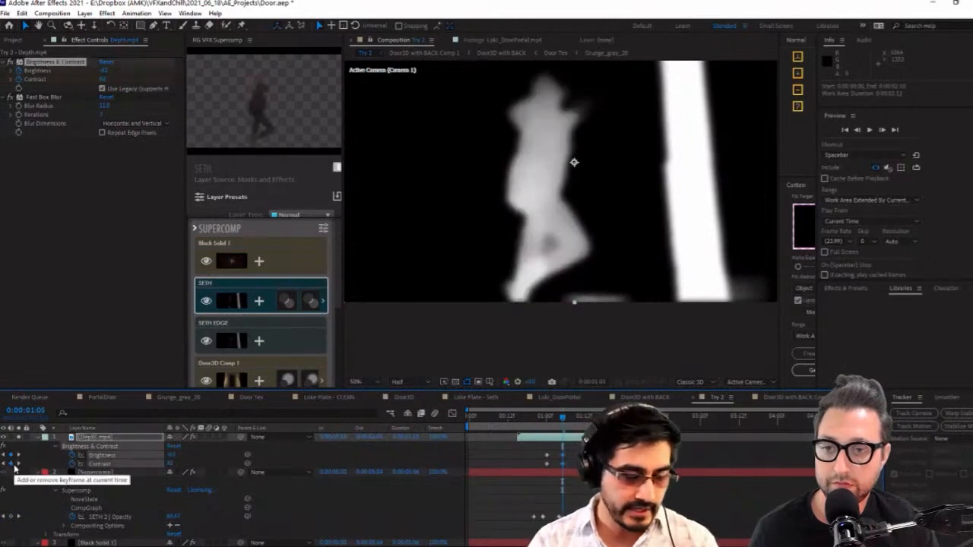
Lower the Depth.mp4 Brightness at 0:00:01:06 and compare the matte with the adjacent frames
{"action": "key", "text": "Page_Down"}
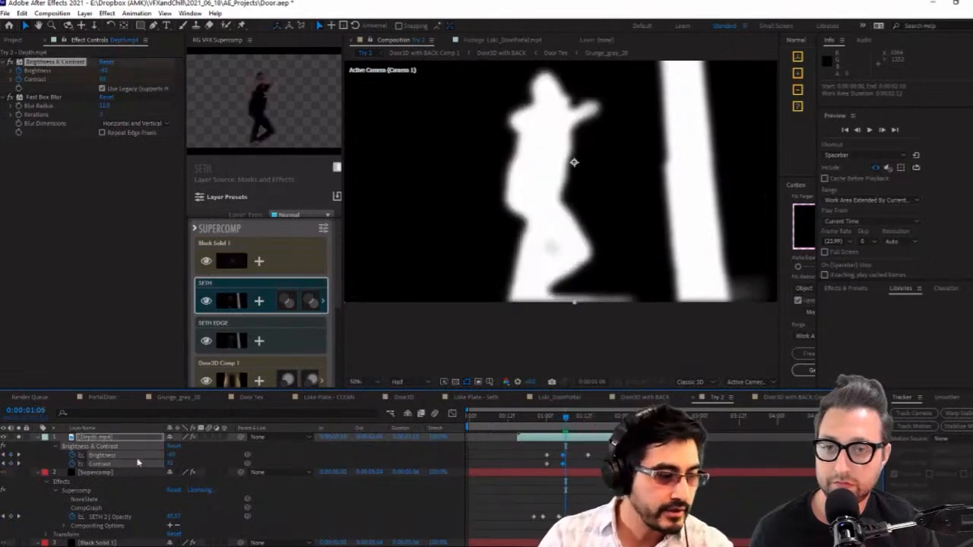
{"action": "left_click_drag", "start_coordinate": [168, 455], "coordinate": [155, 459]}
{"action": "key", "text": "Page_Up"}
{"action": "key", "text": "Page_Down"}
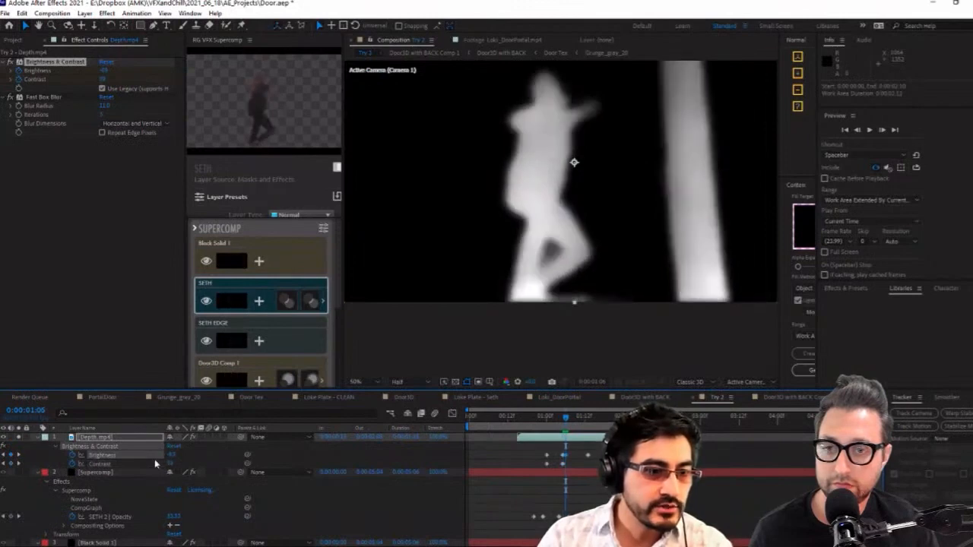
{"action": "key", "text": "Page_Down"}
{"action": "key", "text": "Page_Down"}
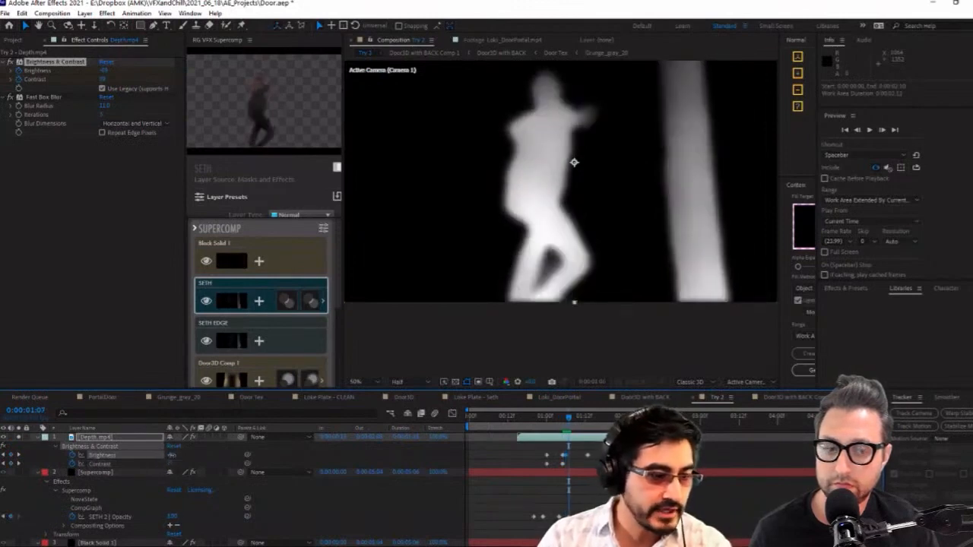
Refine the Depth.mp4 Brightness keyframes at 0:00:01:07 and 0:00:01:08 so the figure's matte brightness changes evenly between frames
{"action": "left_click", "coordinate": [172, 455]}
{"action": "left_click", "coordinate": [228, 469]}
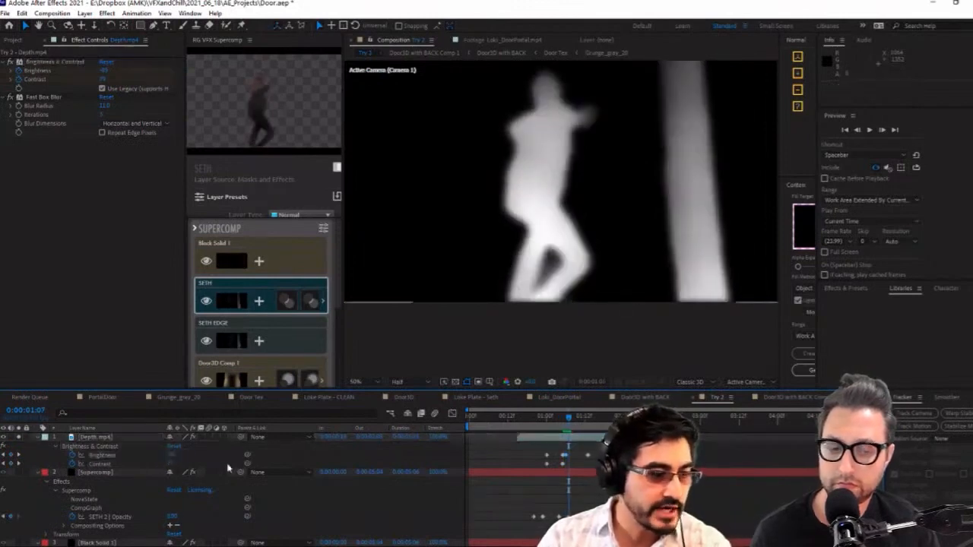
{"action": "key", "text": "Page_Down"}
{"action": "key", "text": "Page_Down"}
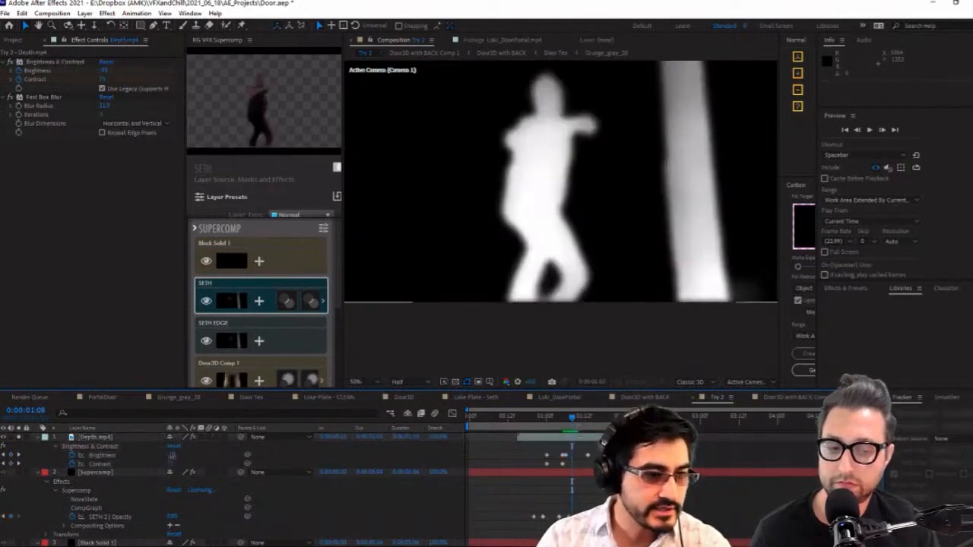
{"action": "left_click_drag", "start_coordinate": [172, 456], "coordinate": [162, 459]}
{"action": "key", "text": "Page_Up"}
{"action": "key", "text": "Page_Up"}
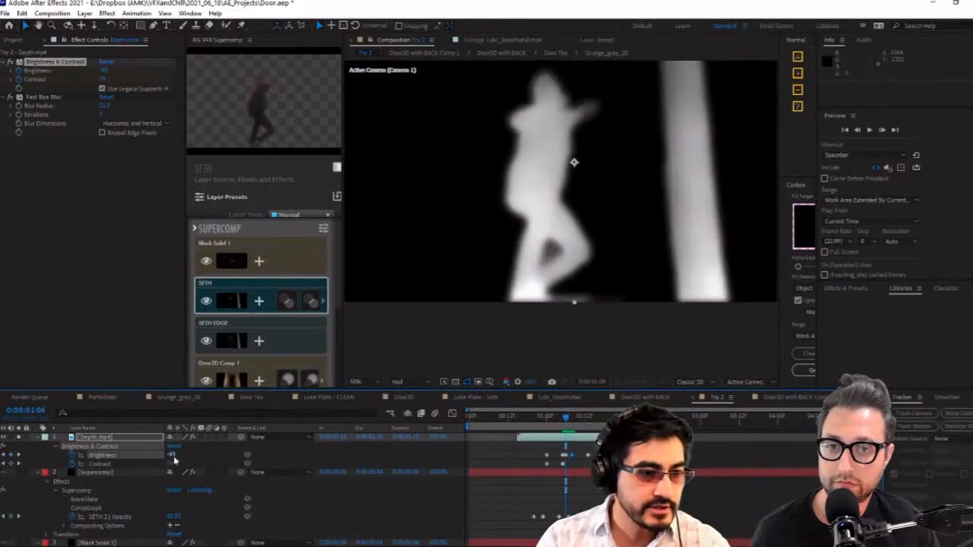
{"action": "key", "text": "Page_Down"}
{"action": "key", "text": "Page_Down"}
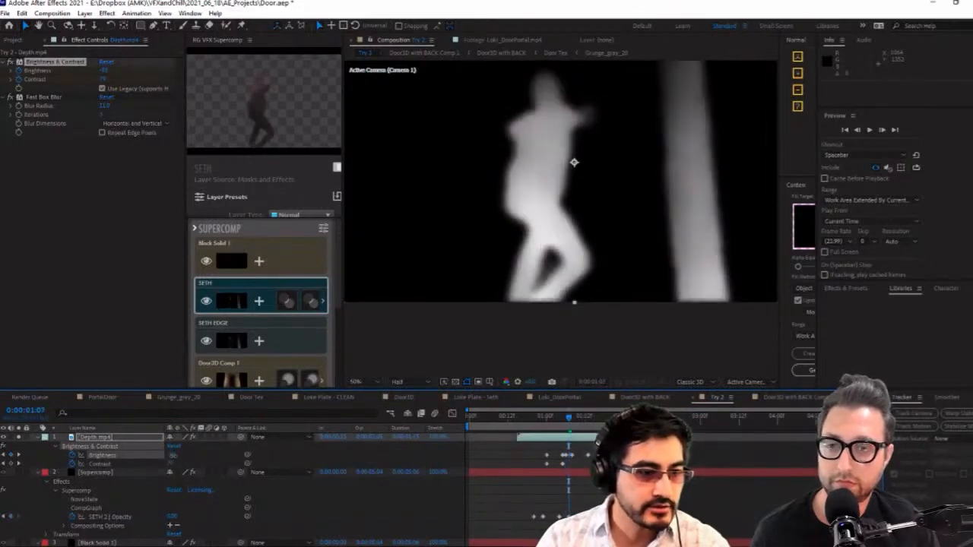
{"action": "left_click_drag", "start_coordinate": [174, 455], "coordinate": [179, 457]}
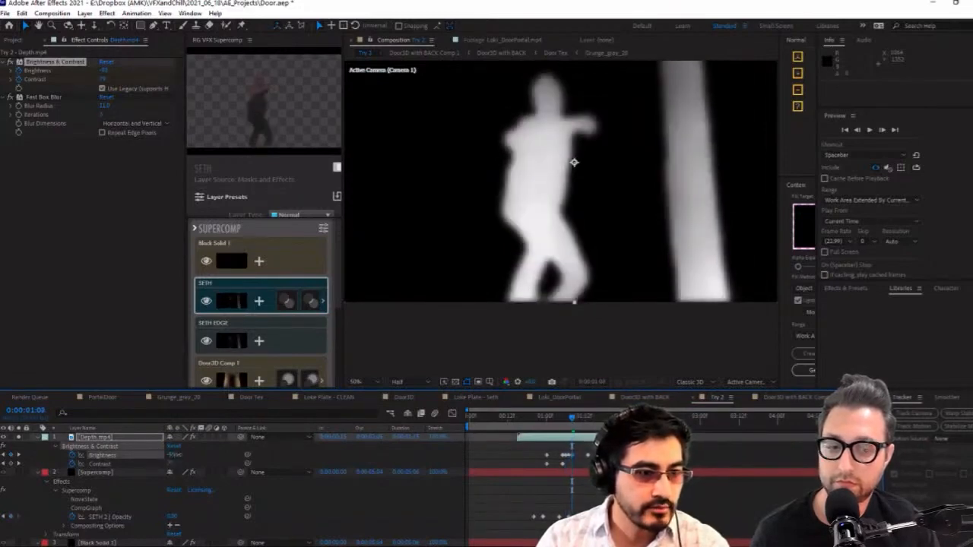
Add Depth.mp4 Brightness and Contrast keyframes at 0:00:01:09, adjust the Contrast, and preview the matte
{"action": "key", "text": "Page_Down"}
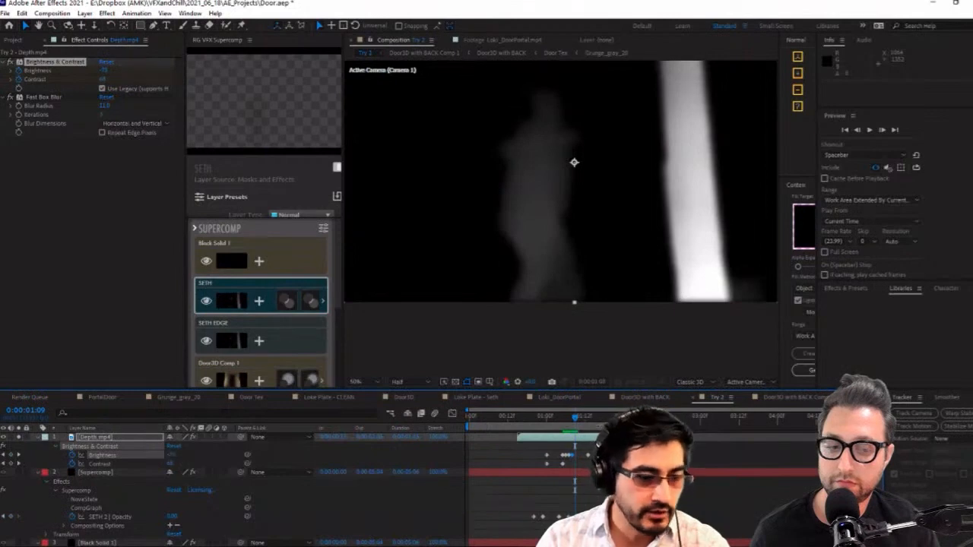
{"action": "left_click", "coordinate": [11, 464]}
{"action": "left_click", "coordinate": [11, 456]}
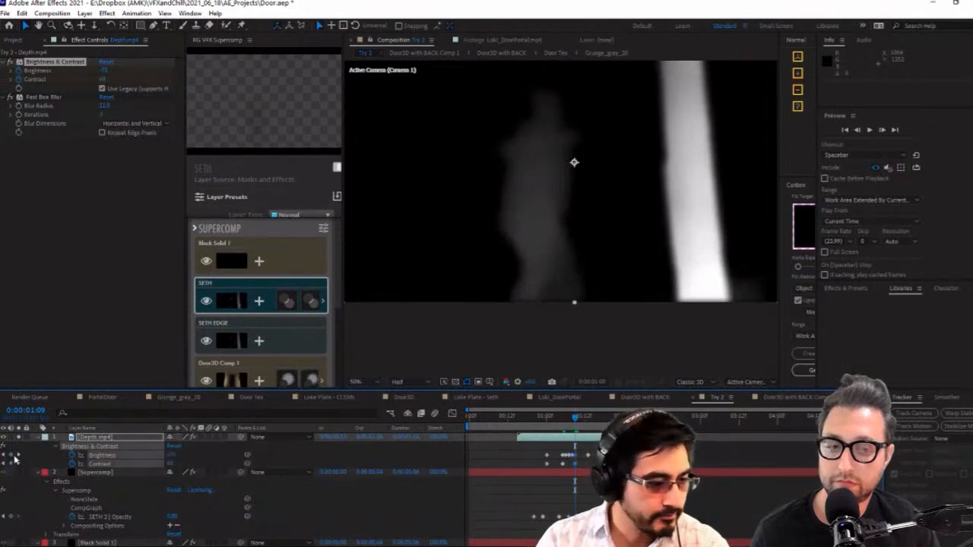
{"action": "left_click", "coordinate": [572, 466]}
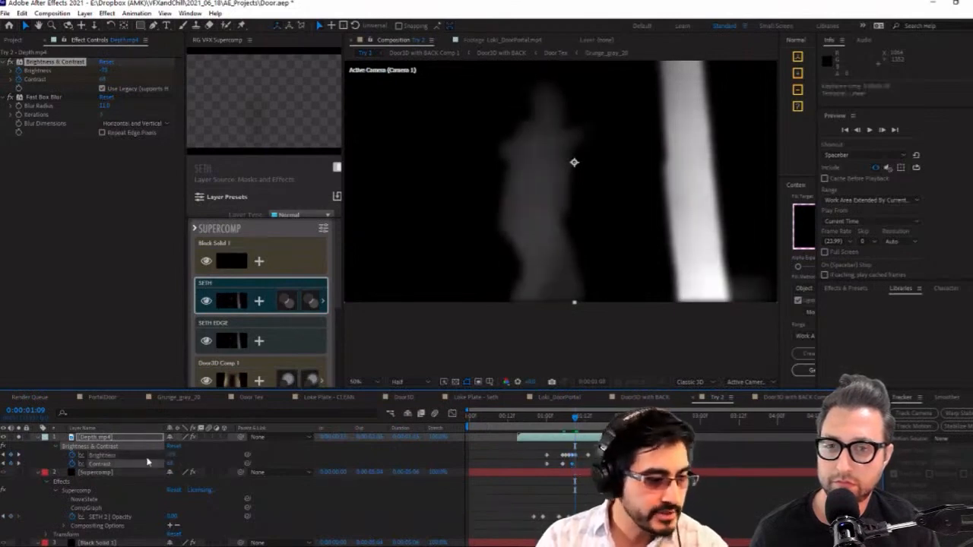
{"action": "left_click_drag", "start_coordinate": [169, 464], "coordinate": [215, 462]}
{"action": "key", "text": "space"}
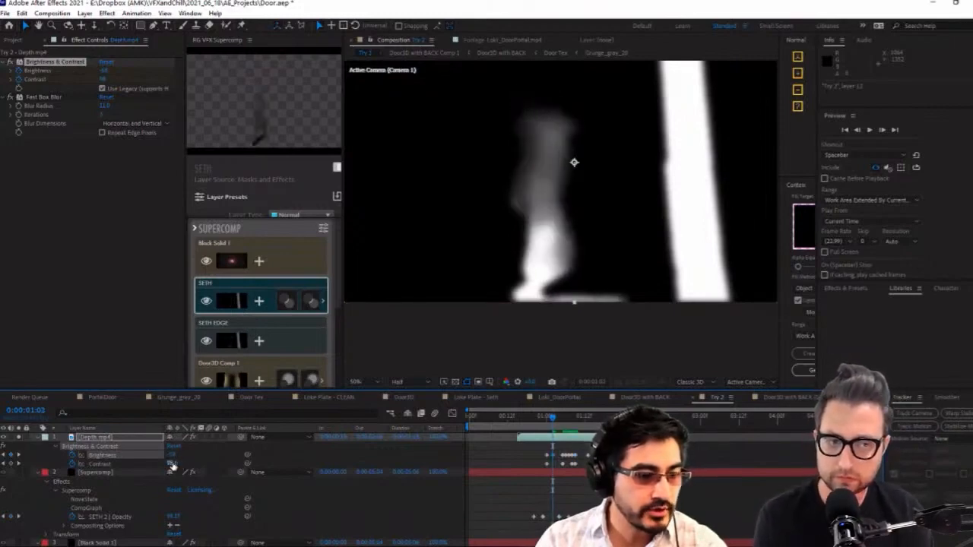
Raise the Depth.mp4 Contrast at 0:00:01:02 and compare it with the previous frame
{"action": "left_click_drag", "start_coordinate": [173, 466], "coordinate": [185, 462]}
{"action": "key", "text": "Page_Up"}
{"action": "key", "text": "Page_Down"}
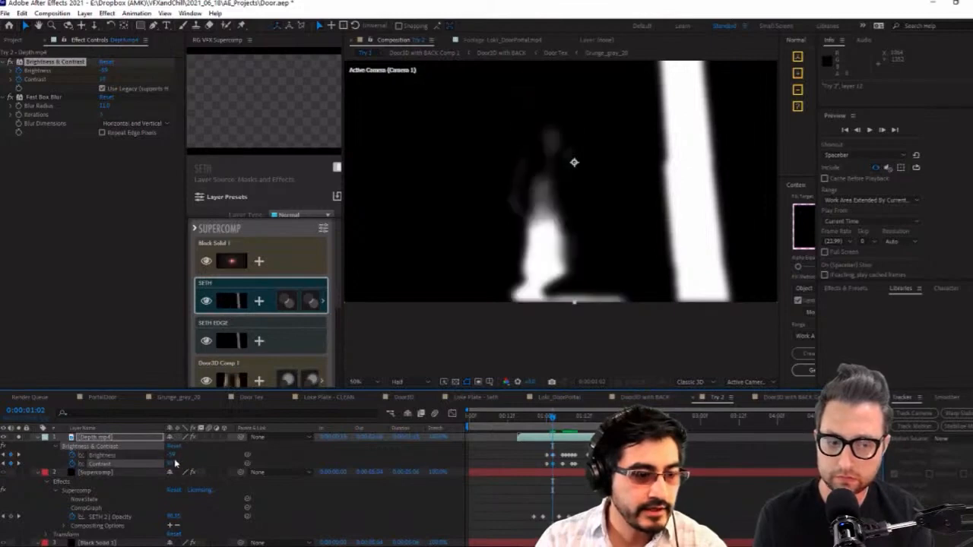
Lower the Depth.mp4 Brightness at 0:00:01:03, check the neighbouring frames, and preview the depth matte
{"action": "key", "text": "Page_Down"}
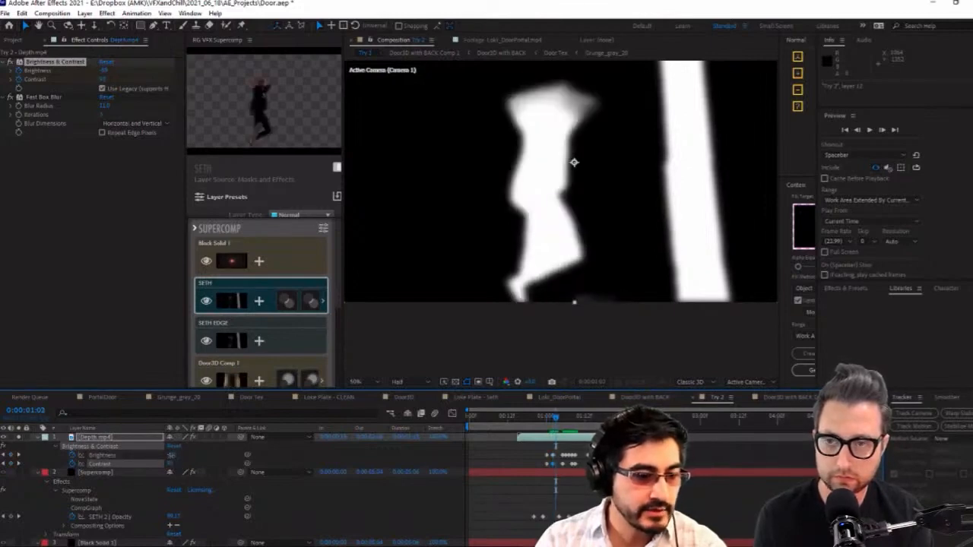
{"action": "left_click_drag", "start_coordinate": [171, 454], "coordinate": [165, 457]}
{"action": "key", "text": "Page_Up"}
{"action": "key", "text": "Page_Up"}
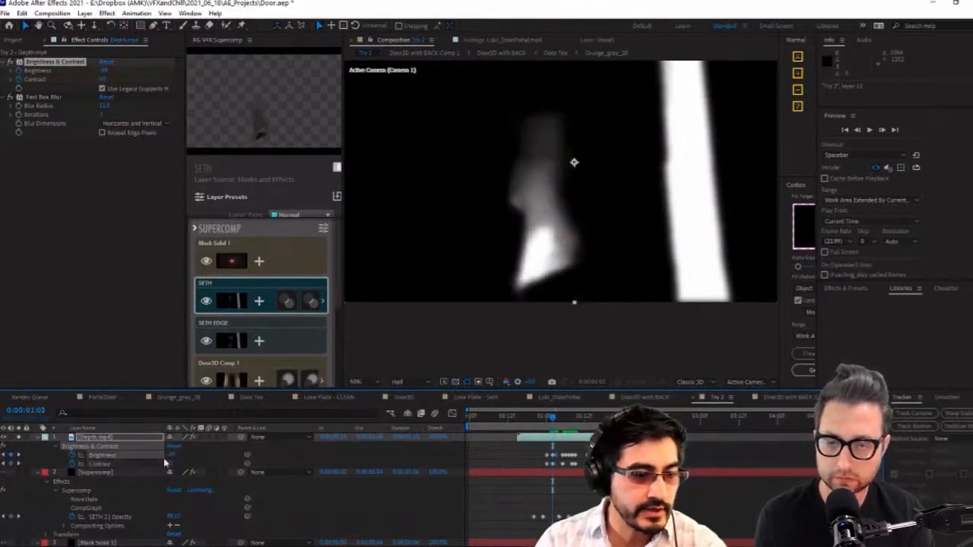
{"action": "key", "text": "Page_Down"}
{"action": "key", "text": "Page_Down"}
{"action": "key", "text": "space"}
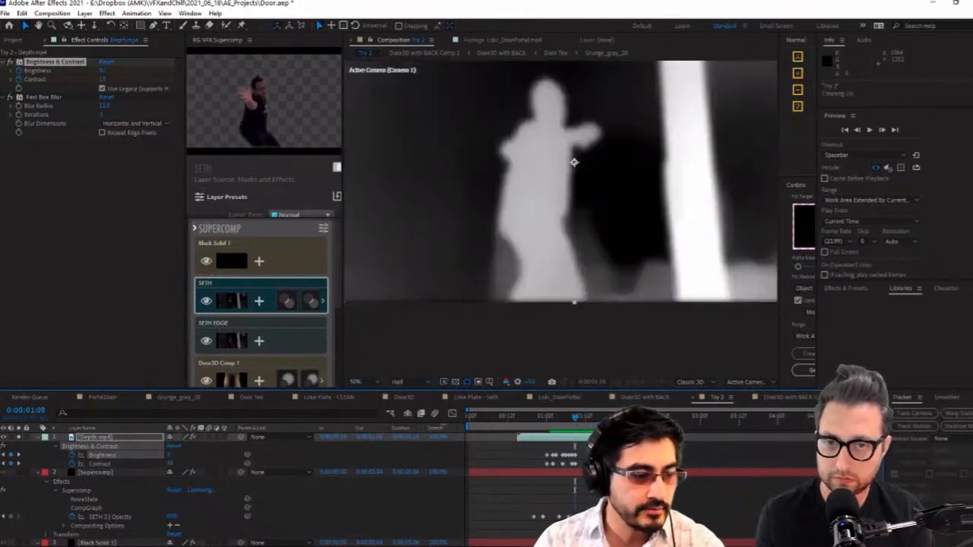
Collapse and hide the Depth.mp4 layer, and preview the full composite from the start
{"action": "left_click", "coordinate": [32, 440]}
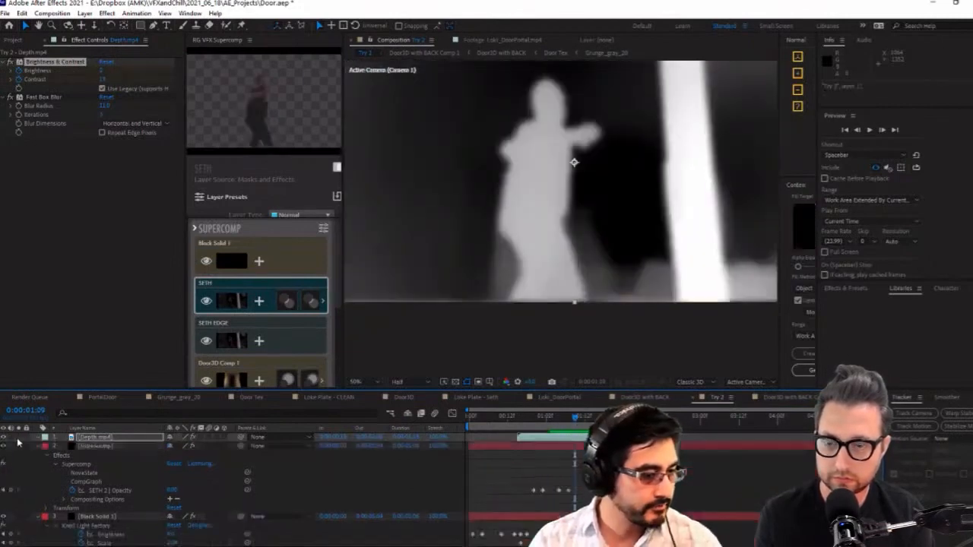
{"action": "left_click", "coordinate": [3, 438]}
{"action": "key", "text": "Home"}
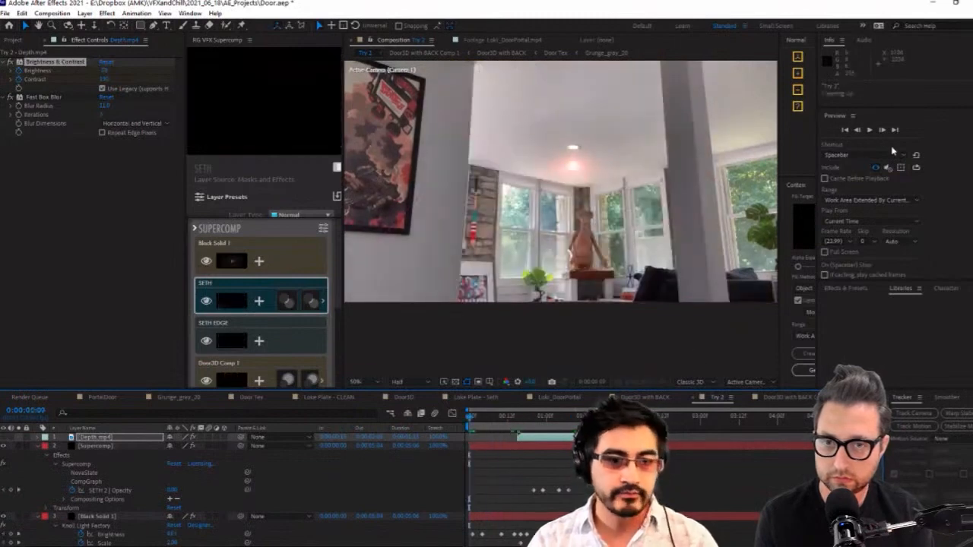
{"action": "left_click", "coordinate": [869, 130]}
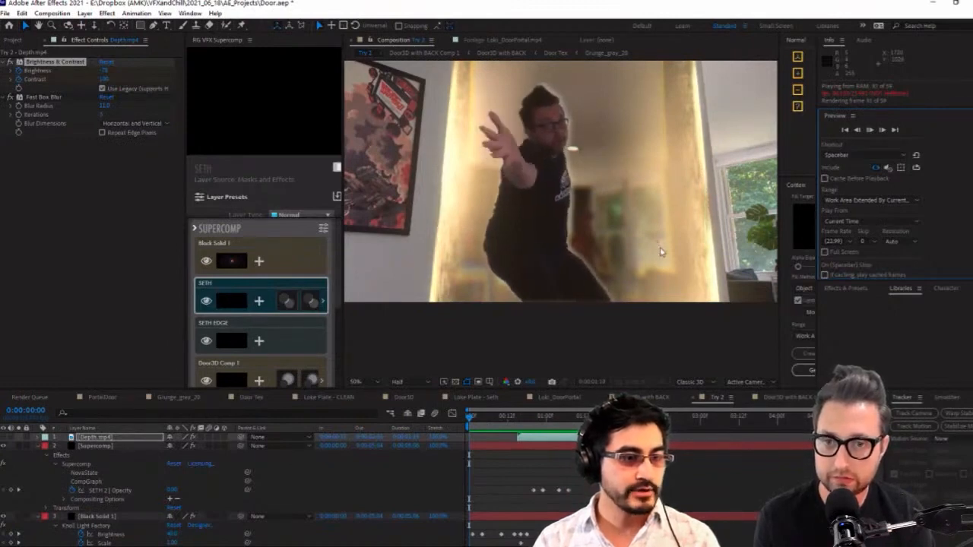
Keyframe the SETH EDGE layer's Vegas Width at 0:00:01:04, shrink the stroke after that frame, and preview the animation
{"action": "left_click", "coordinate": [560, 421]}
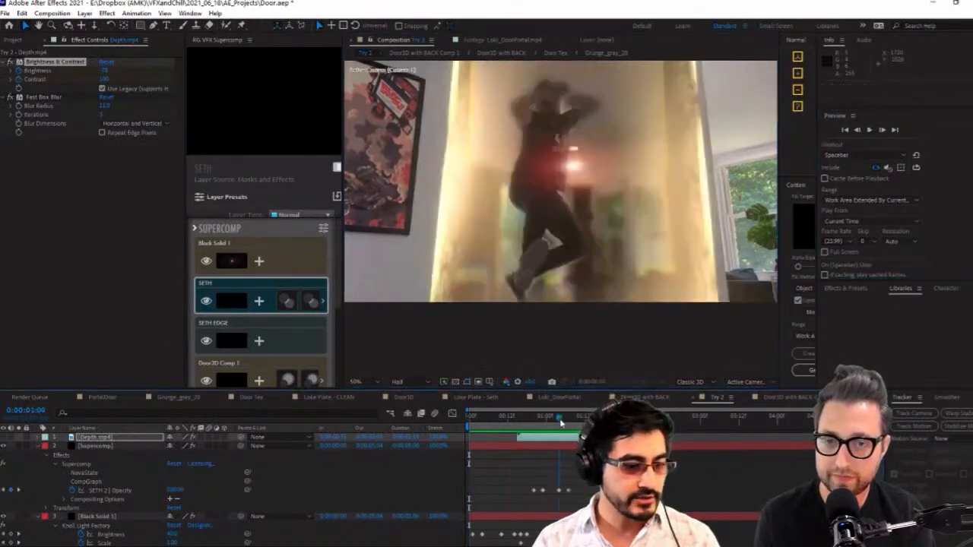
{"action": "left_click", "coordinate": [102, 516]}
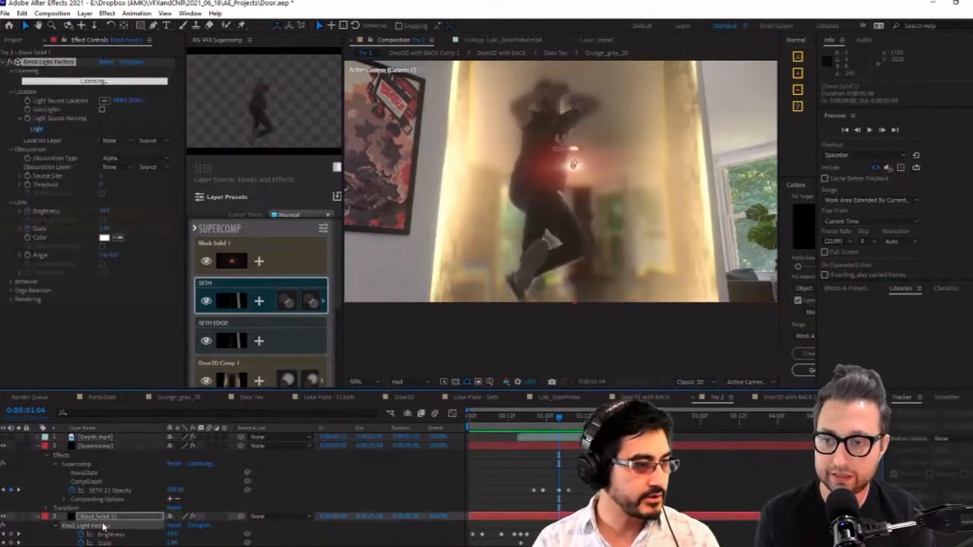
{"action": "scroll", "coordinate": [103, 516], "scroll_direction": "down", "scroll_amount": 1}
{"action": "scroll", "coordinate": [102, 510], "scroll_direction": "down", "scroll_amount": 2}
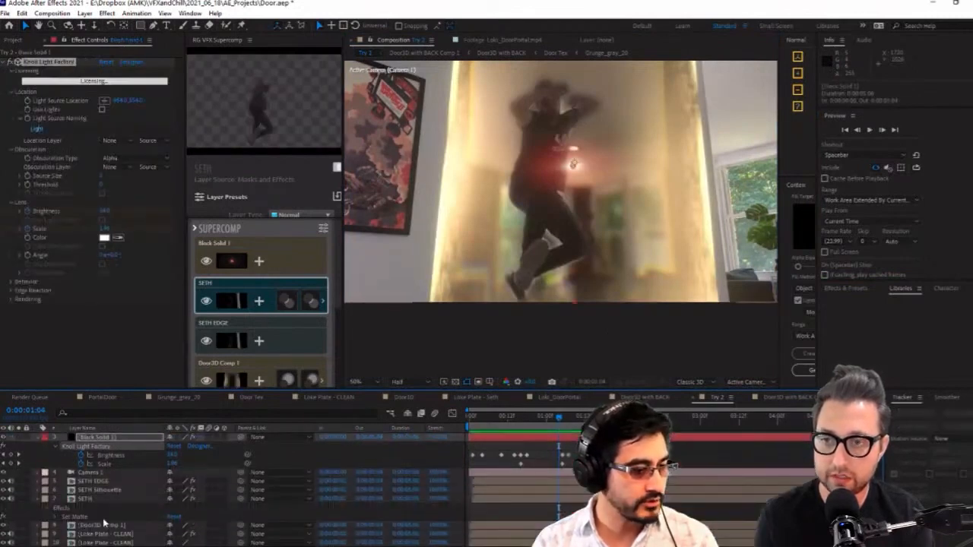
{"action": "left_click", "coordinate": [94, 482]}
{"action": "left_click", "coordinate": [28, 305]}
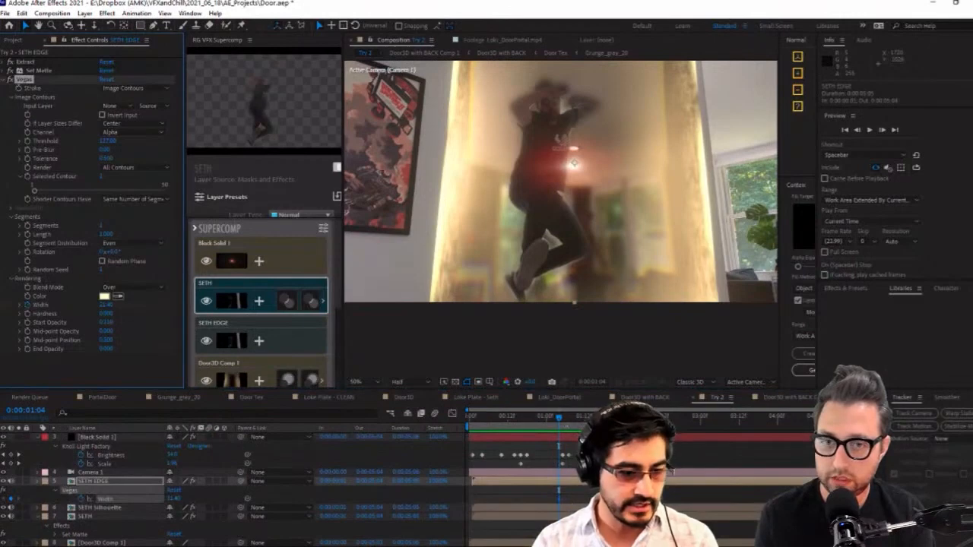
{"action": "left_click_drag", "start_coordinate": [560, 418], "coordinate": [518, 439]}
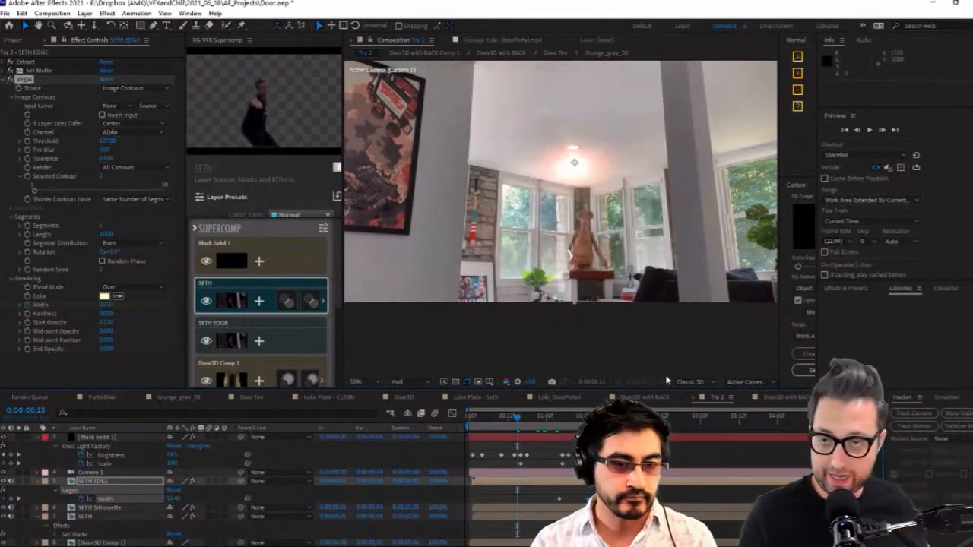
{"action": "key", "text": "space"}
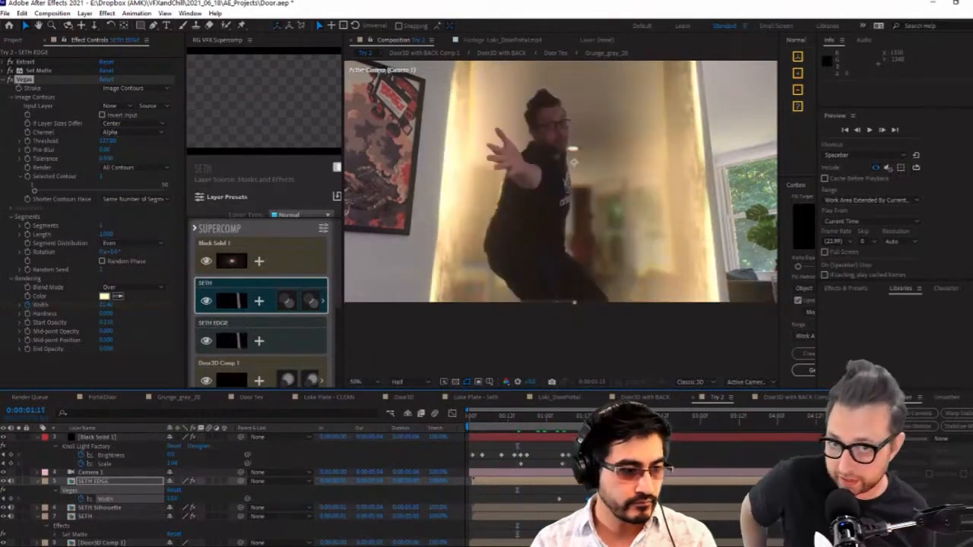
Select the Depth.mp4 layer, check the frames around the matte transition, and preview the full composite from the start
{"action": "scroll", "coordinate": [173, 486], "scroll_direction": "up", "scroll_amount": 4}
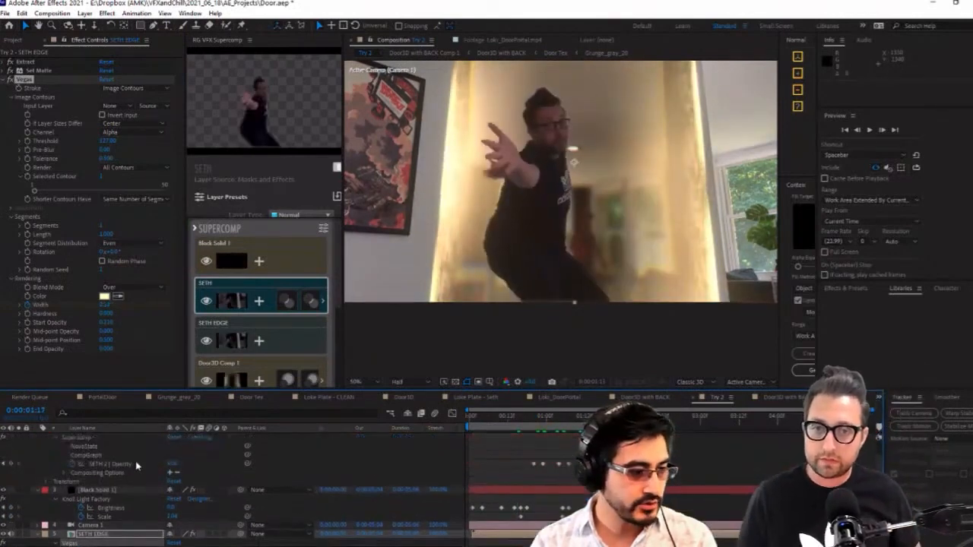
{"action": "left_click", "coordinate": [99, 437]}
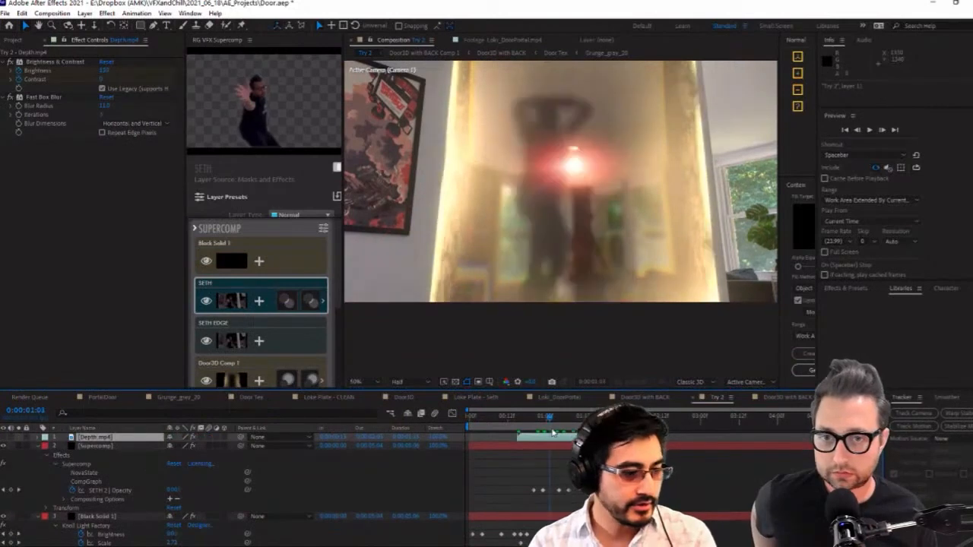
{"action": "left_click_drag", "start_coordinate": [587, 417], "coordinate": [470, 445]}
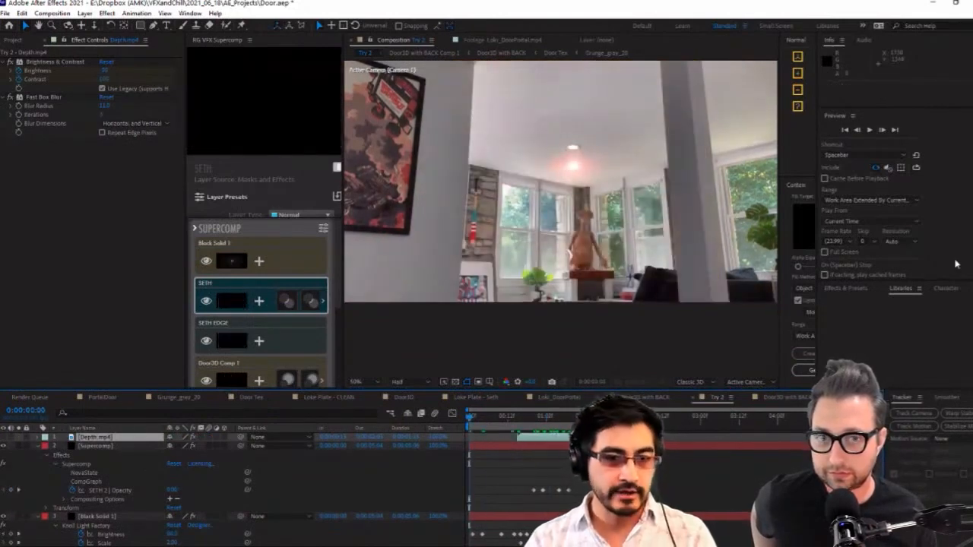
{"action": "left_click", "coordinate": [868, 131]}
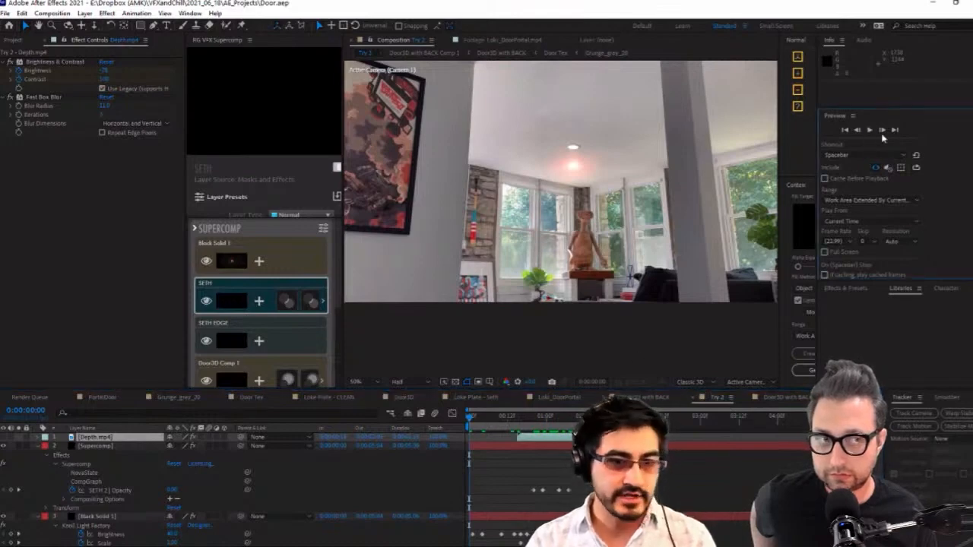
{"action": "left_click", "coordinate": [869, 131]}
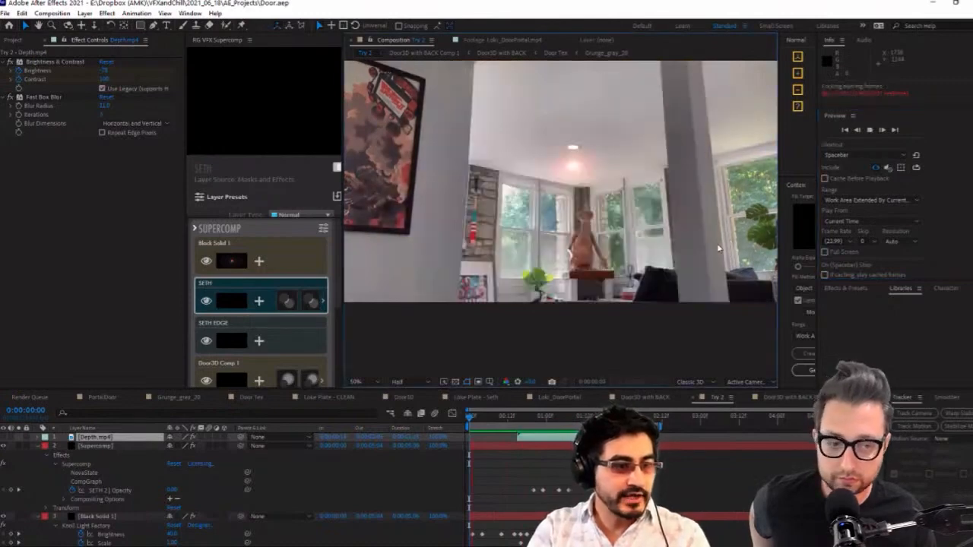
{"action": "left_click", "coordinate": [677, 262]}
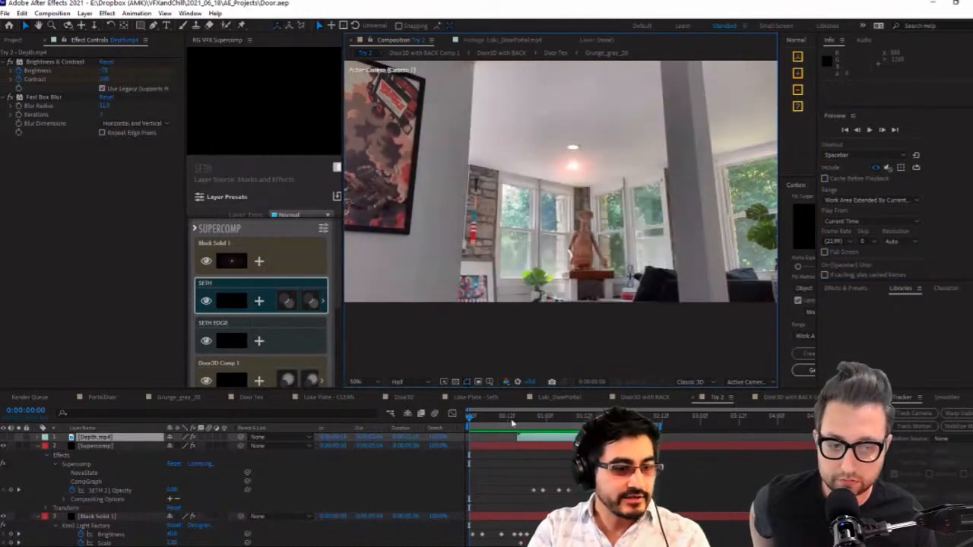
Collapse the Supercomp layer's properties and rename the Black Solid 1 layer as KNOLL
{"action": "left_click", "coordinate": [474, 421]}
{"action": "left_click_drag", "start_coordinate": [474, 422], "coordinate": [546, 446]}
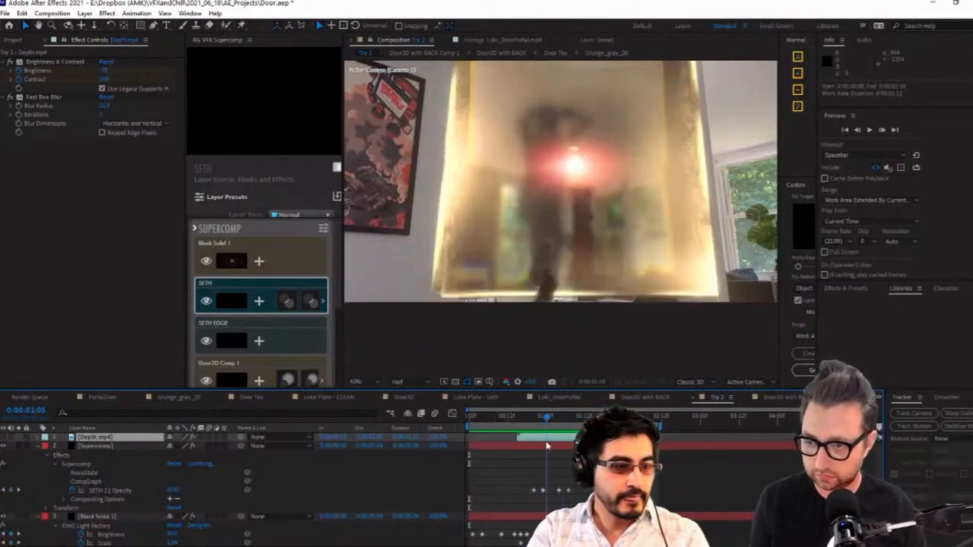
{"action": "left_click", "coordinate": [36, 446]}
{"action": "left_click", "coordinate": [114, 455]}
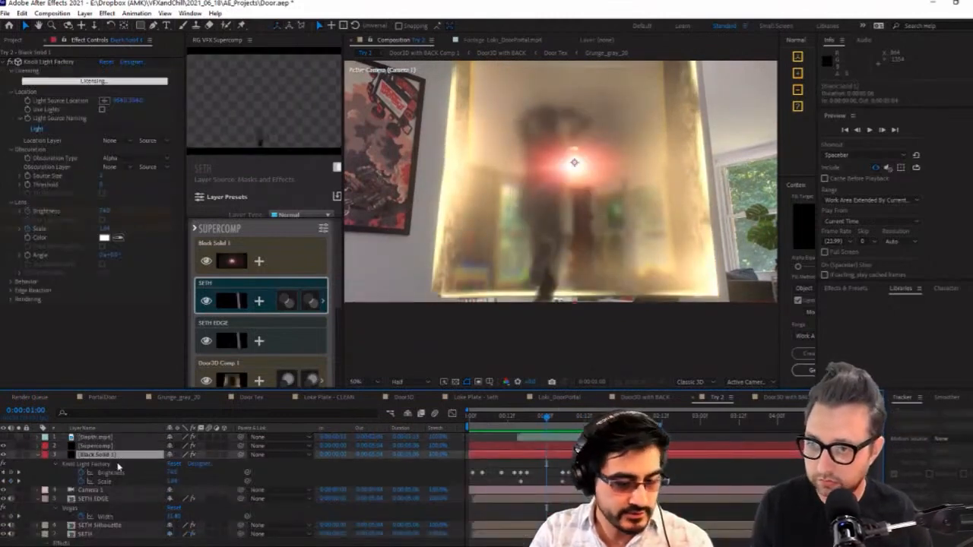
{"action": "key", "text": "s"}
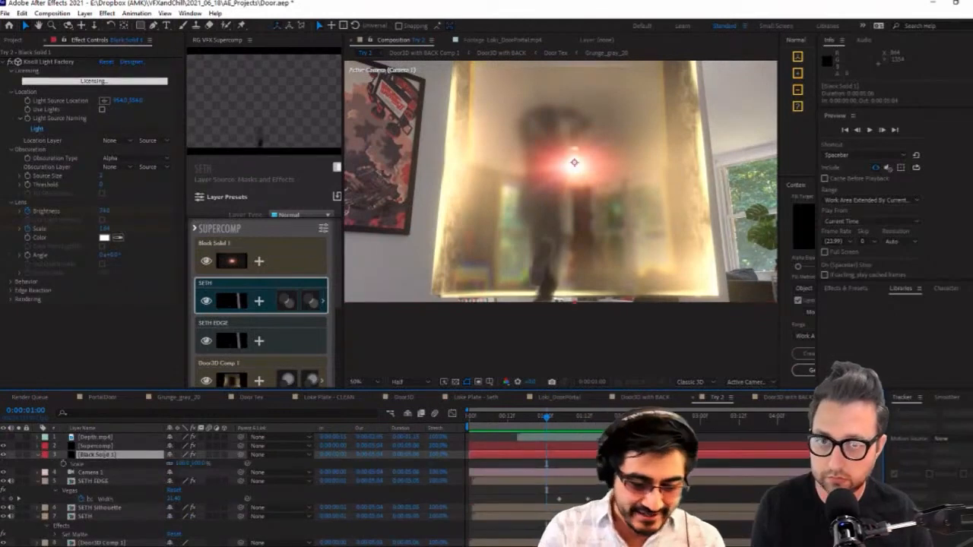
{"action": "key", "text": "Return"}
{"action": "type", "text": "KNOLL"}
{"action": "key", "text": "Return"}
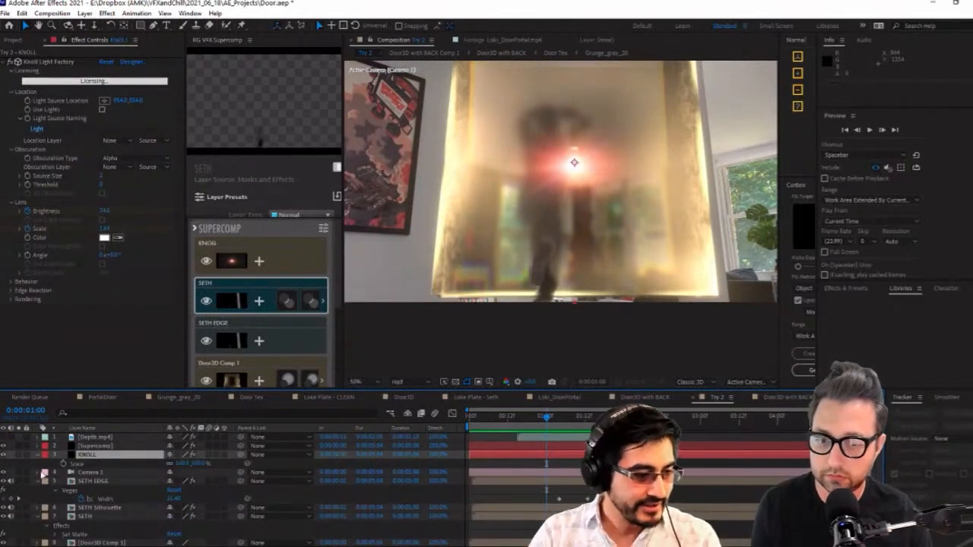
Keyframe the KNOLL layer's Scale at 100% on 0:00:00:21 and enlarge it at 0:00:01:09
{"action": "left_click", "coordinate": [60, 467]}
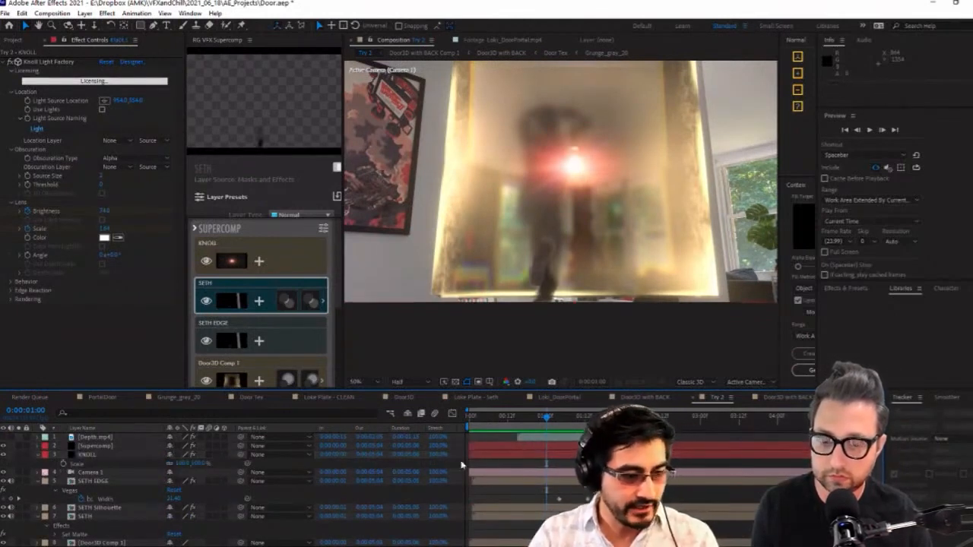
{"action": "left_click", "coordinate": [89, 455]}
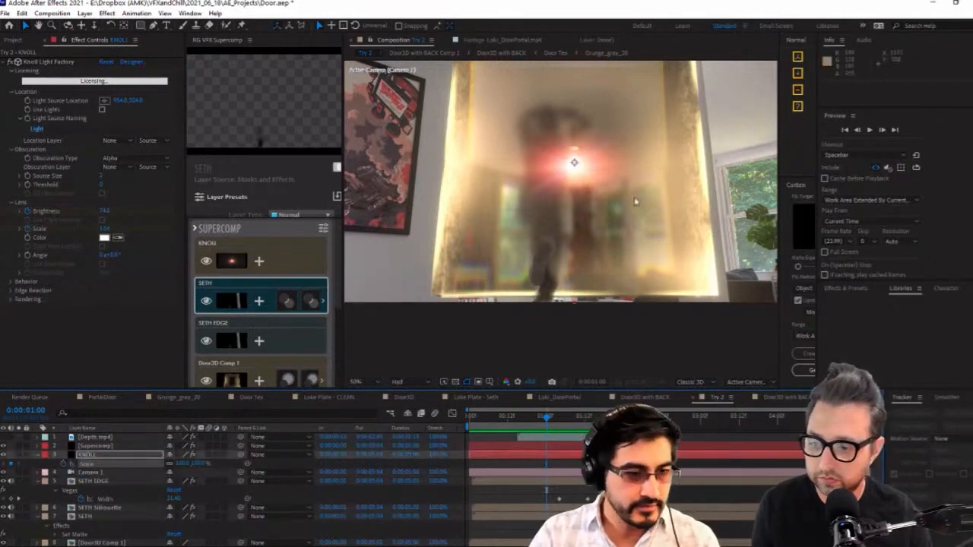
{"action": "key", "text": "u"}
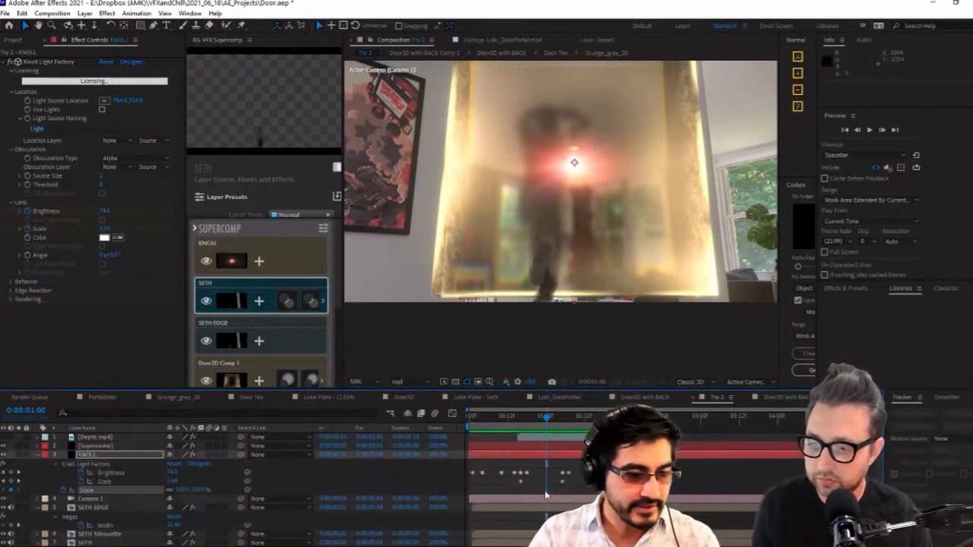
{"action": "left_click_drag", "start_coordinate": [553, 418], "coordinate": [576, 419]}
{"action": "left_click", "coordinate": [219, 494]}
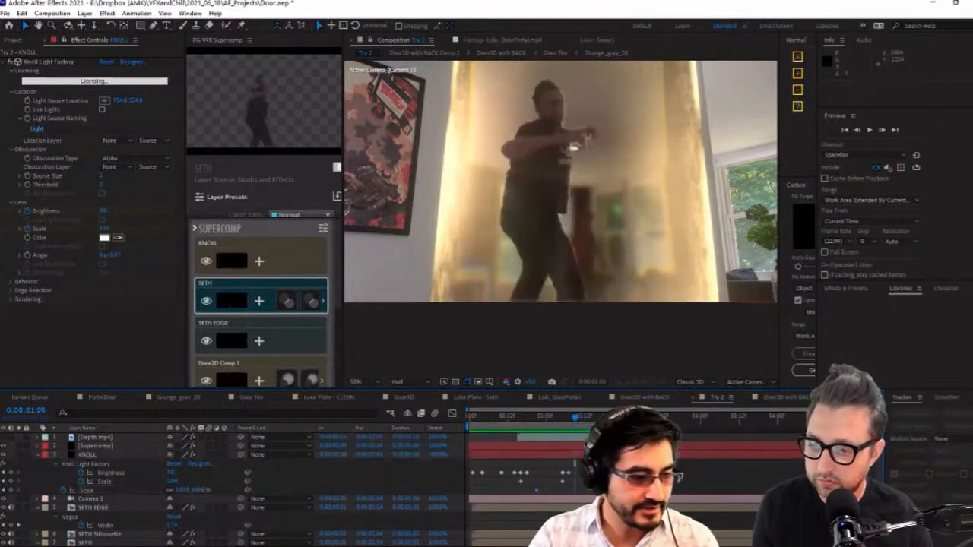
{"action": "left_click_drag", "start_coordinate": [202, 490], "coordinate": [253, 490]}
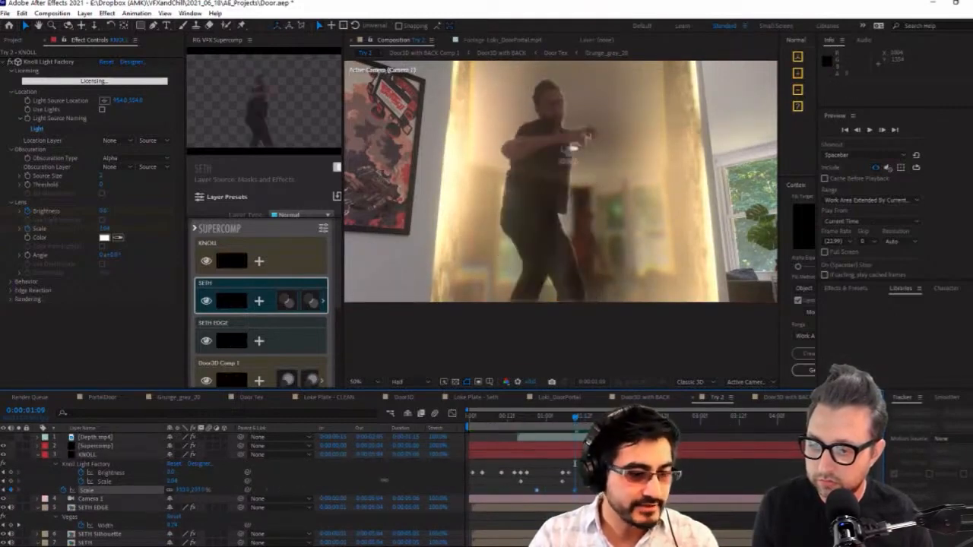
{"action": "left_click_drag", "start_coordinate": [411, 477], "coordinate": [421, 488]}
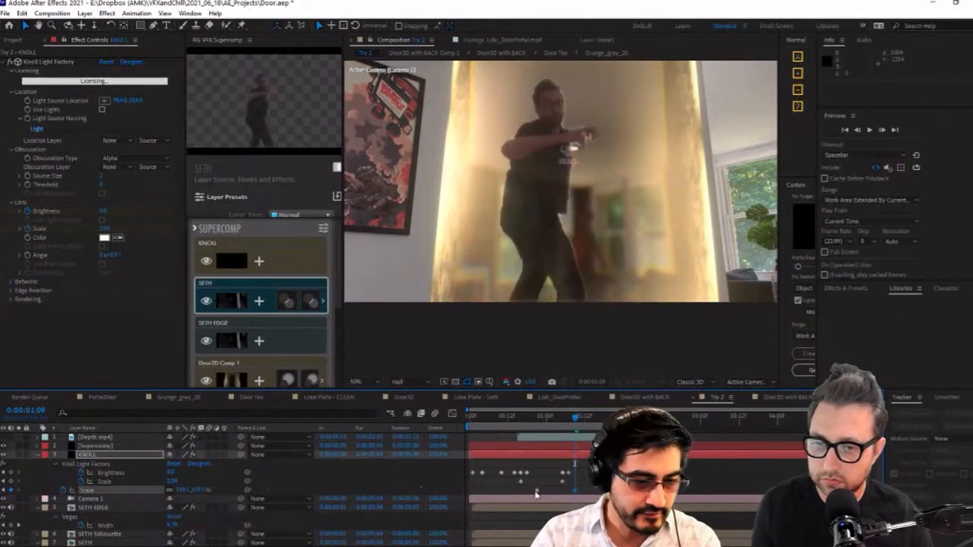
Ease the KNOLL layer's first Scale keyframe, readjust the Scale at 0:00:01:09, and enable the layer's motion blur
{"action": "mouse_move", "coordinate": [550, 413]}
{"action": "left_mouse_down"}
{"action": "mouse_move", "coordinate": [558, 418]}
{"action": "mouse_move", "coordinate": [545, 419]}
{"action": "mouse_move", "coordinate": [571, 417]}
{"action": "mouse_move", "coordinate": [550, 420]}
{"action": "left_mouse_up"}
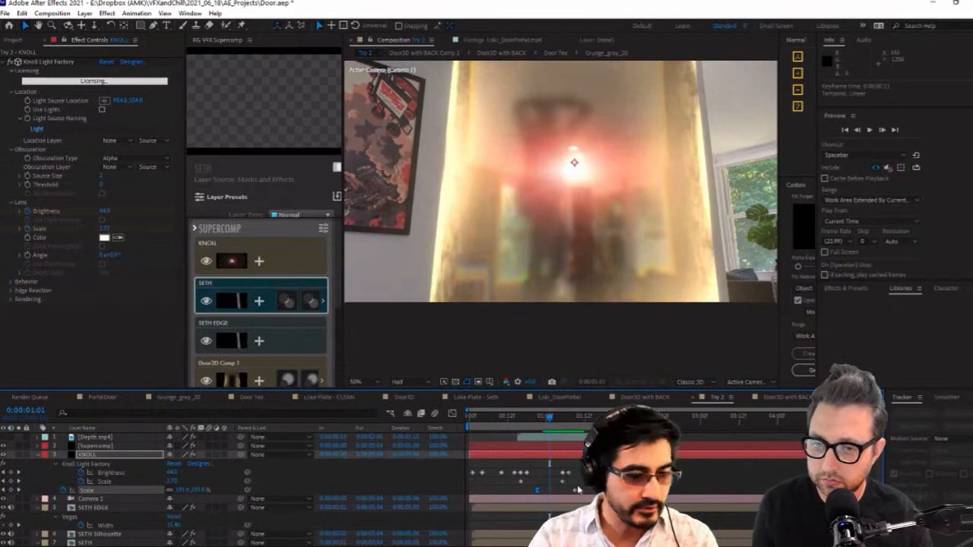
{"action": "left_click", "coordinate": [574, 418]}
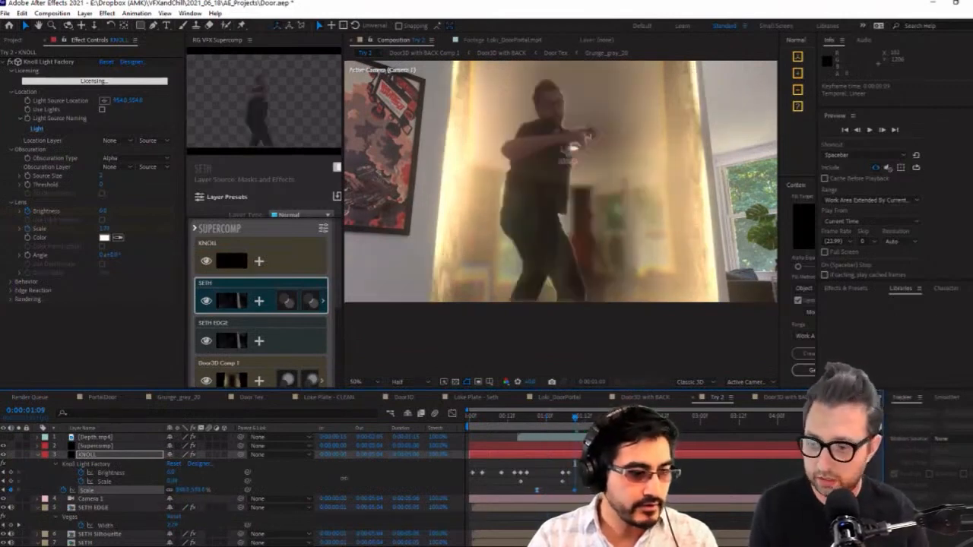
{"action": "left_click", "coordinate": [504, 417]}
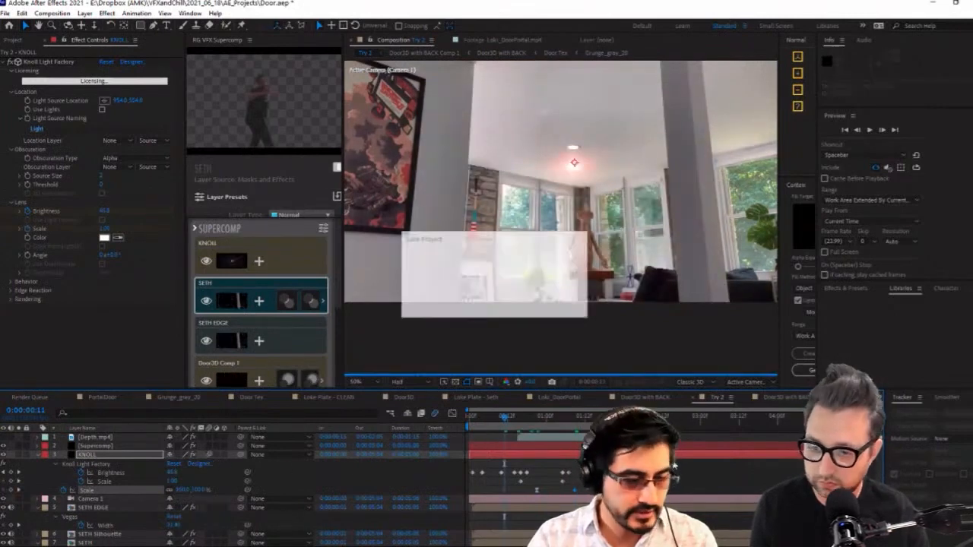
Fit the composition to the viewer and close the RG VFX Supercomp panel to enlarge the viewing area
{"action": "left_click", "coordinate": [579, 358]}
{"action": "key", "text": "shift+slash"}
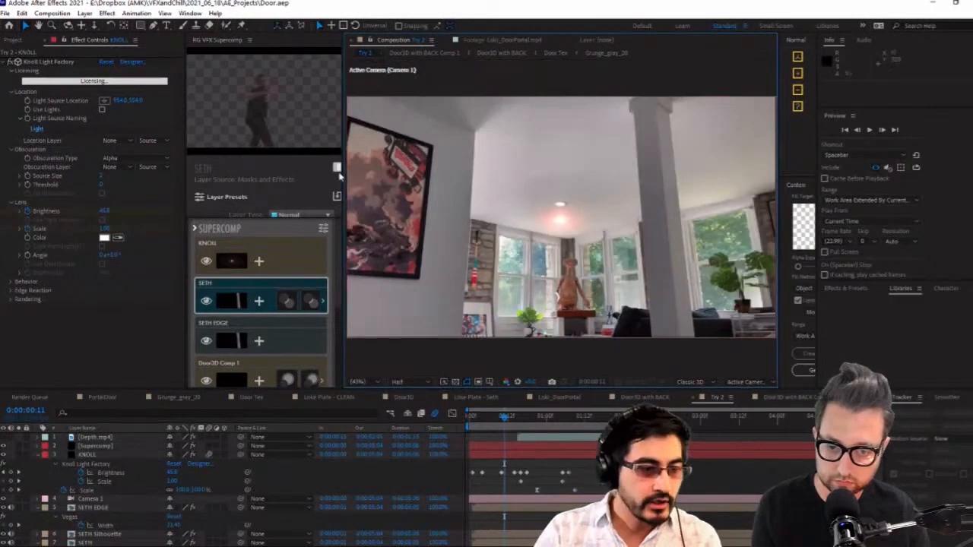
{"action": "right_click", "coordinate": [225, 47]}
{"action": "left_click", "coordinate": [244, 48]}
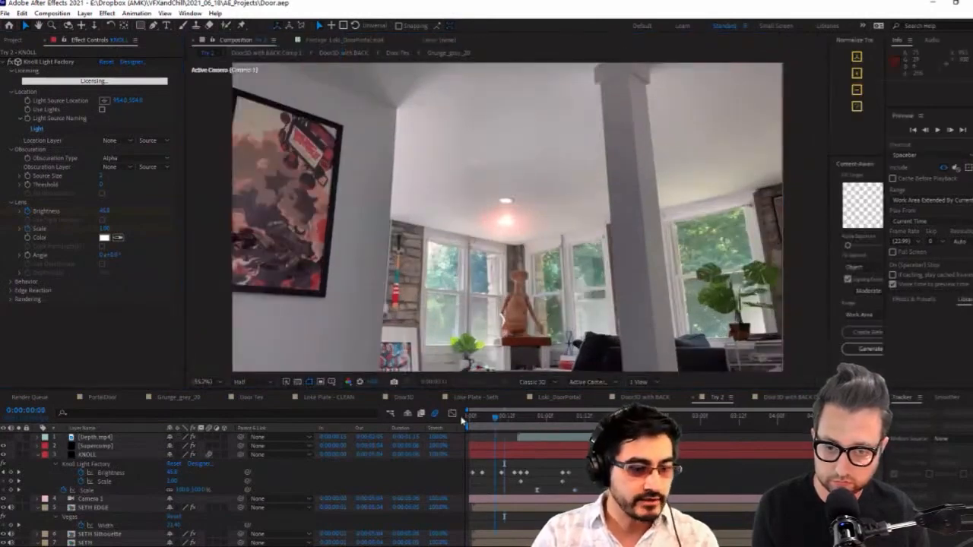
Preview the Try 2 composite from the start, with a brief look at the Loke Plate - Seth composition
{"action": "left_click_drag", "start_coordinate": [462, 421], "coordinate": [457, 421]}
{"action": "left_click", "coordinate": [937, 130]}
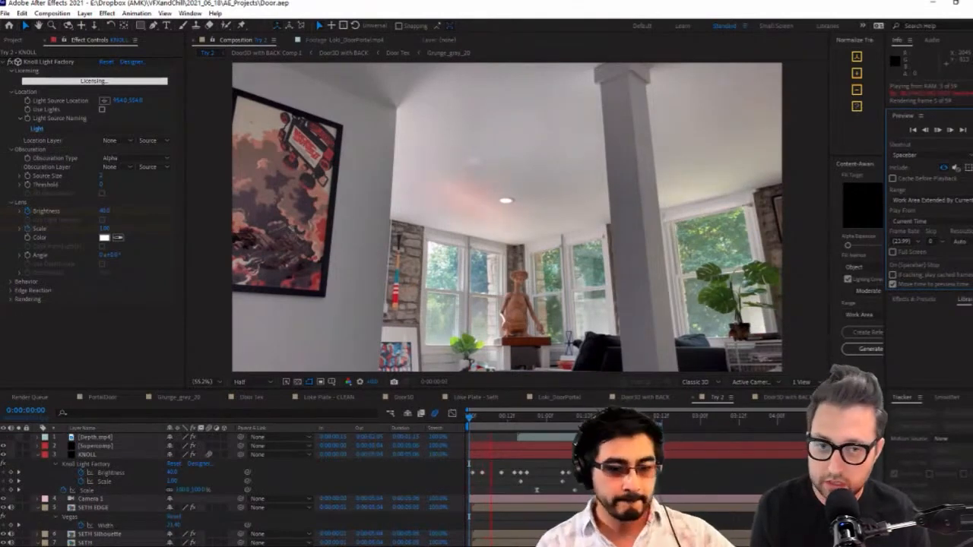
{"action": "left_click", "coordinate": [490, 397]}
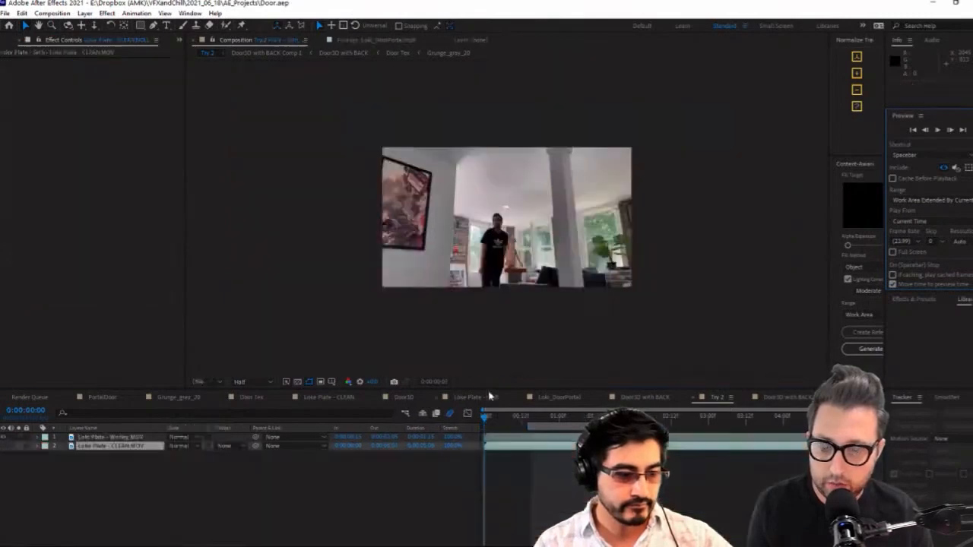
{"action": "left_click", "coordinate": [715, 398]}
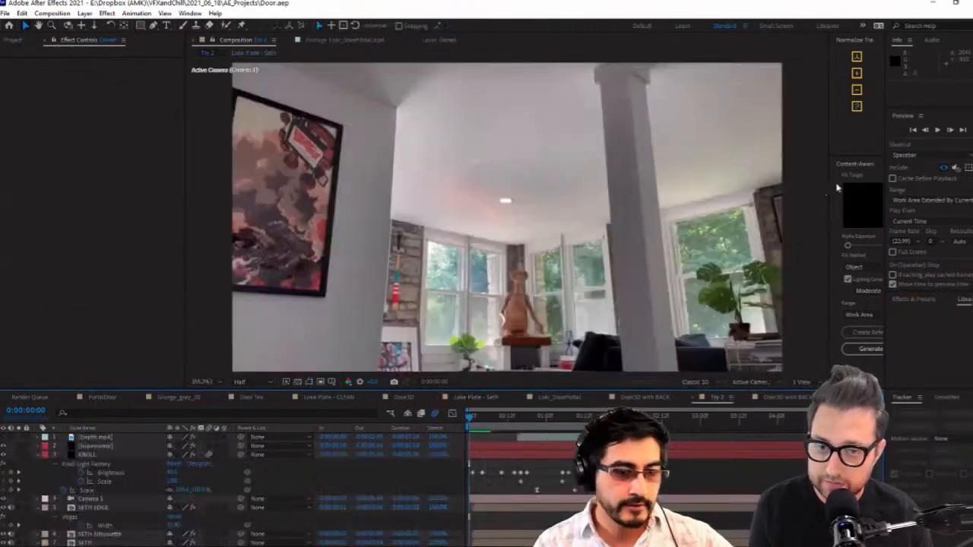
{"action": "left_click", "coordinate": [938, 131]}
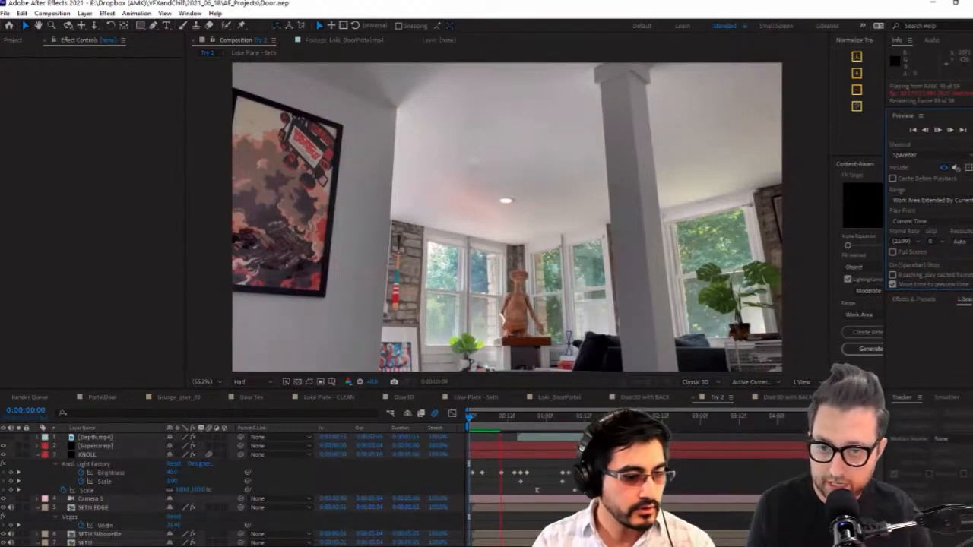
{"action": "key", "text": "space"}
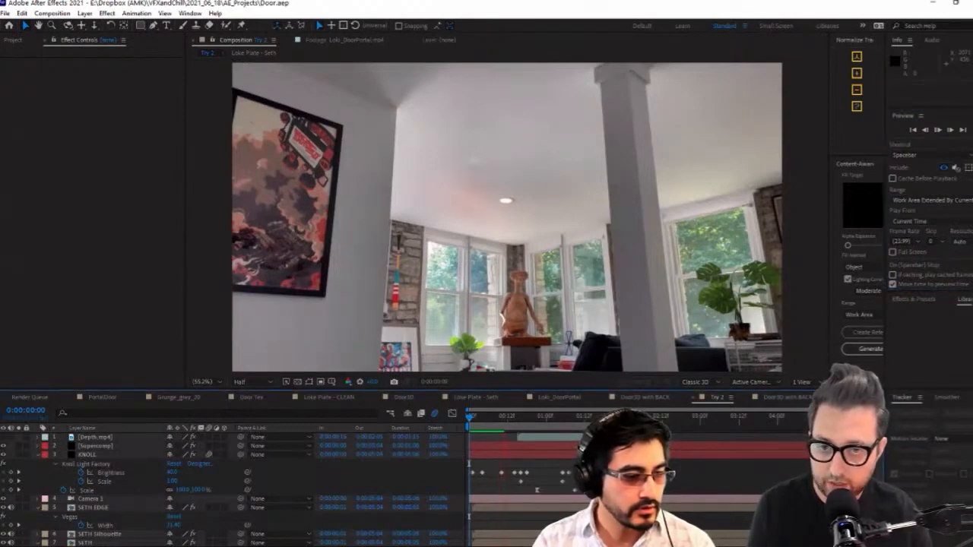
{"action": "key", "text": "space"}
Solo the Supercomp layer and inspect the composite between 0:00:00:10 and 0:00:00:15
{"action": "left_click", "coordinate": [93, 447]}
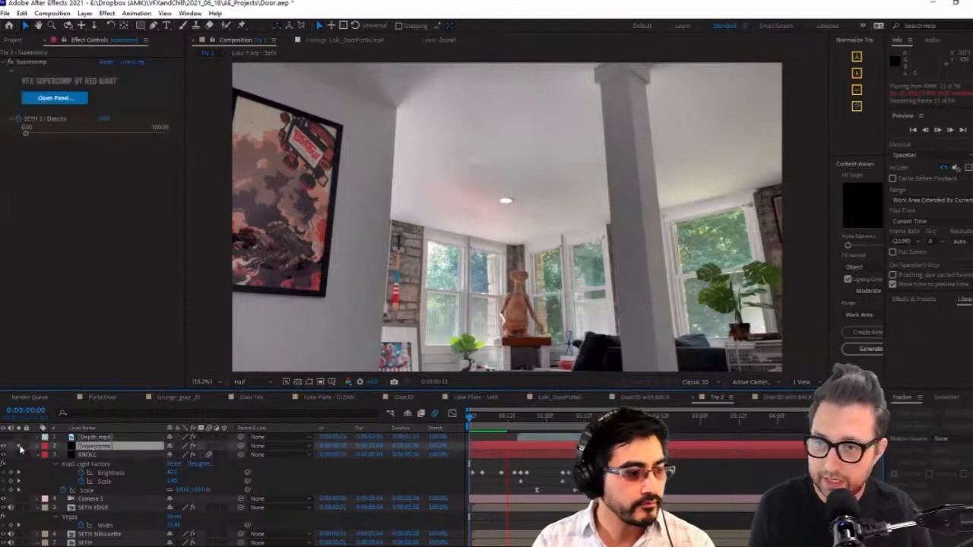
{"action": "left_click", "coordinate": [501, 419]}
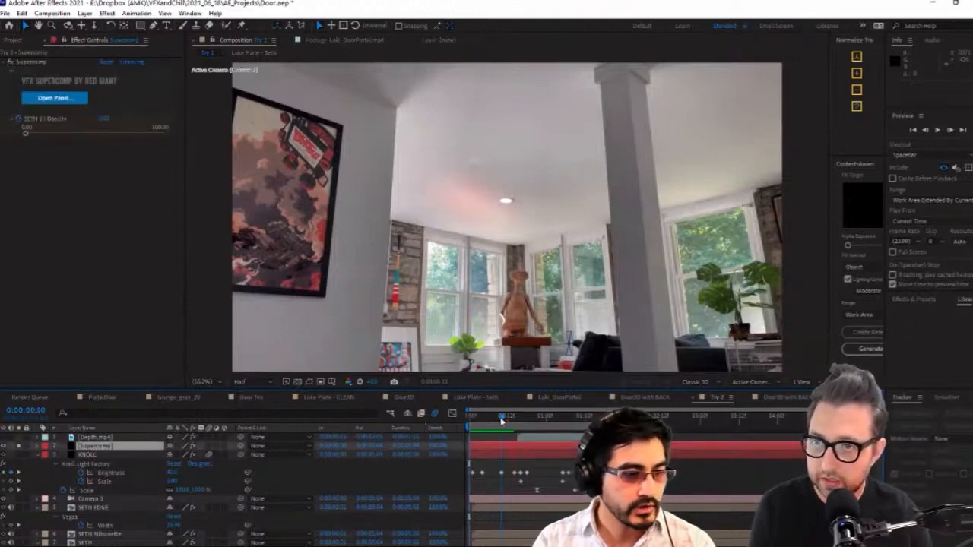
{"action": "left_click_drag", "start_coordinate": [501, 421], "coordinate": [522, 420]}
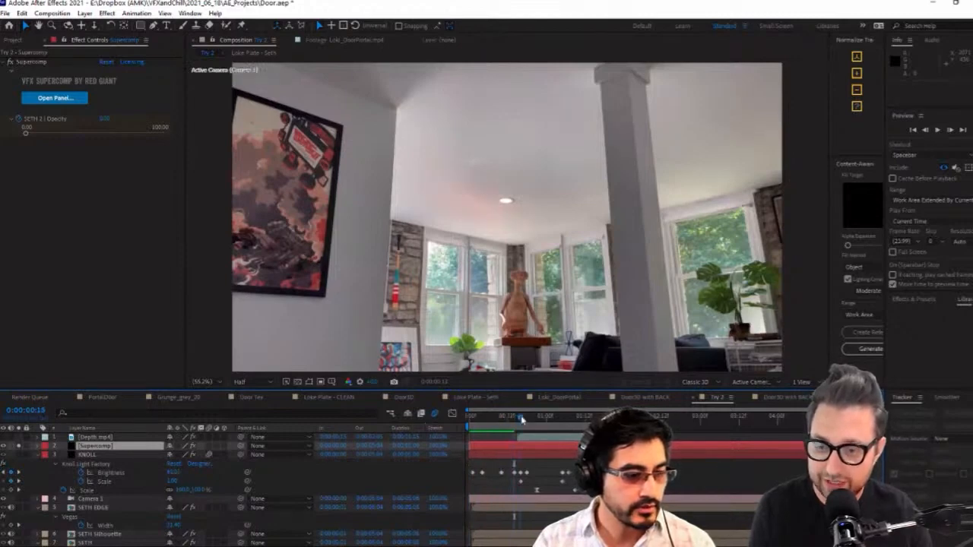
Open the RG VFX Supercomp panel for the Supercomp layer and inspect its KNOLL layer settings at 0:00:00:10
{"action": "left_click", "coordinate": [226, 492]}
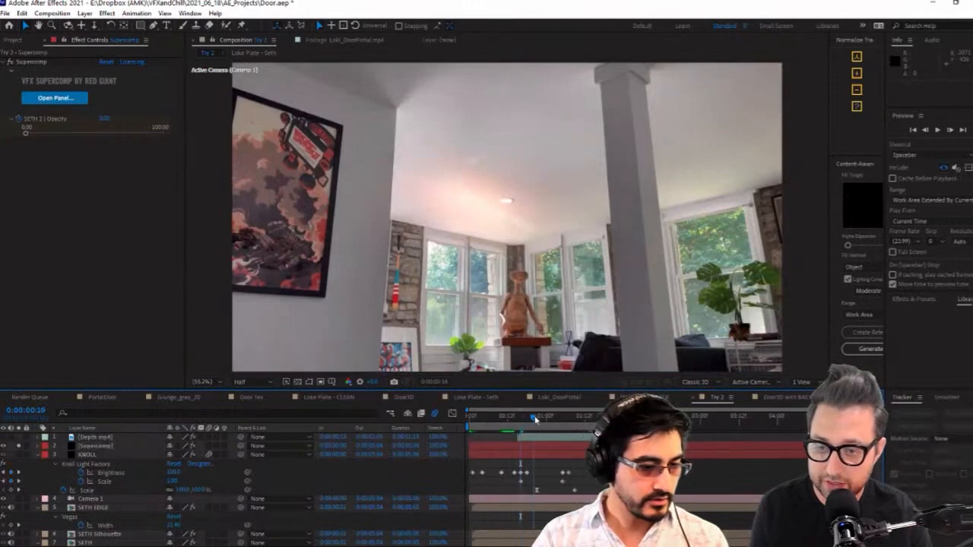
{"action": "key", "text": "Home"}
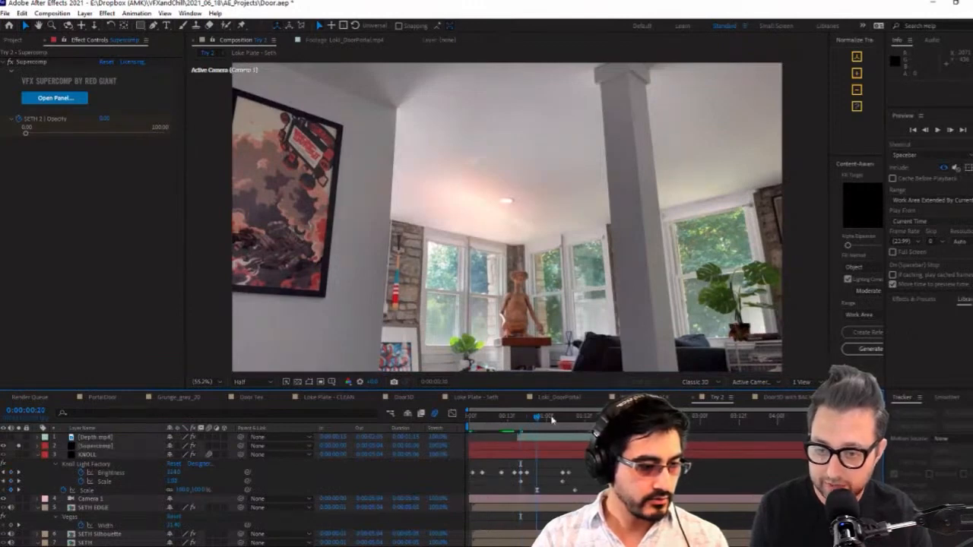
{"action": "left_click", "coordinate": [97, 449]}
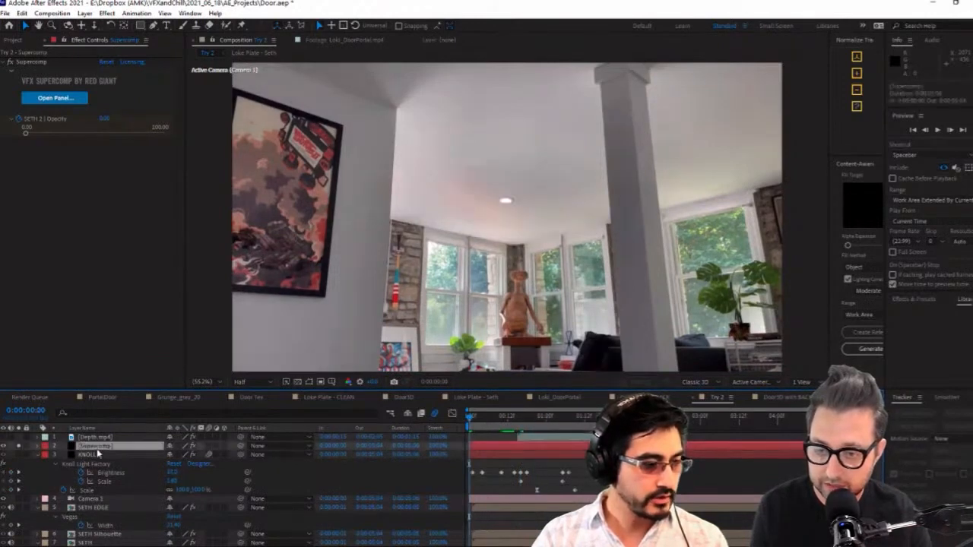
{"action": "left_click", "coordinate": [82, 98]}
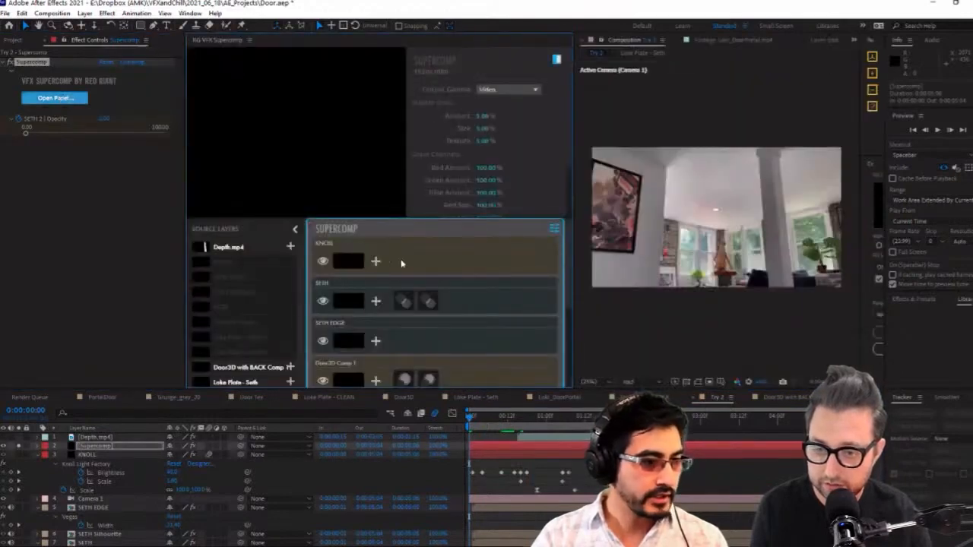
{"action": "left_click", "coordinate": [401, 263]}
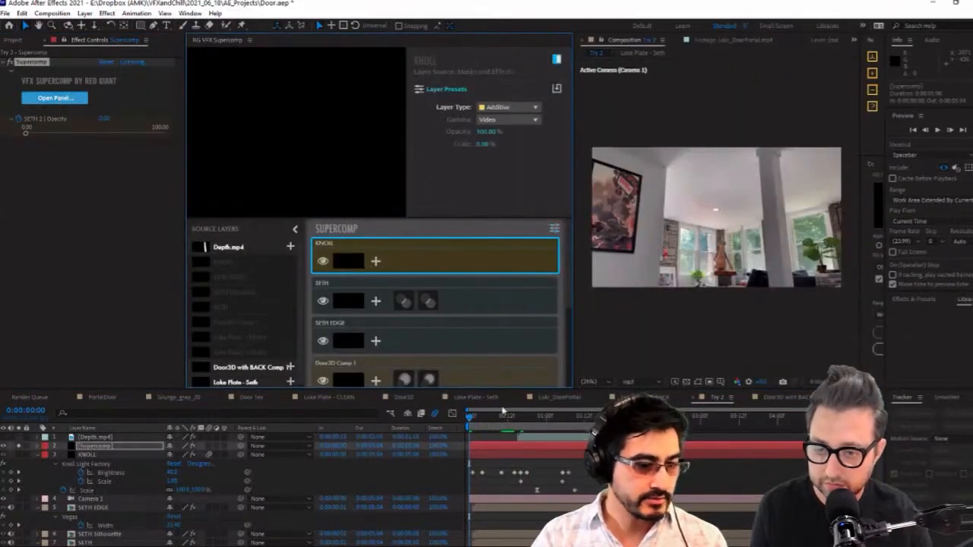
{"action": "left_click", "coordinate": [501, 415]}
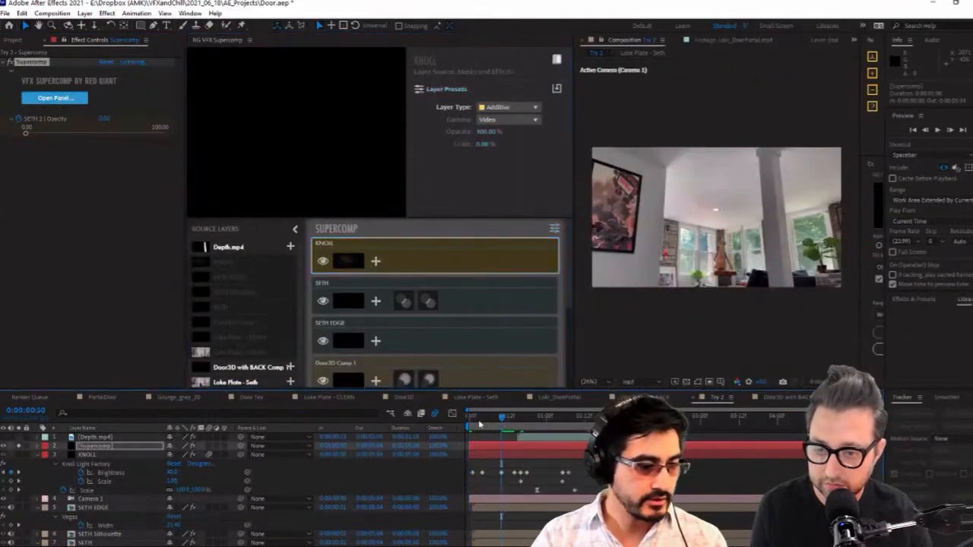
Solo the KNOLL layer, compare the flare at 0:00:00:07 in reduced and full resolution, and leave the viewer at Full
{"action": "left_click", "coordinate": [19, 455]}
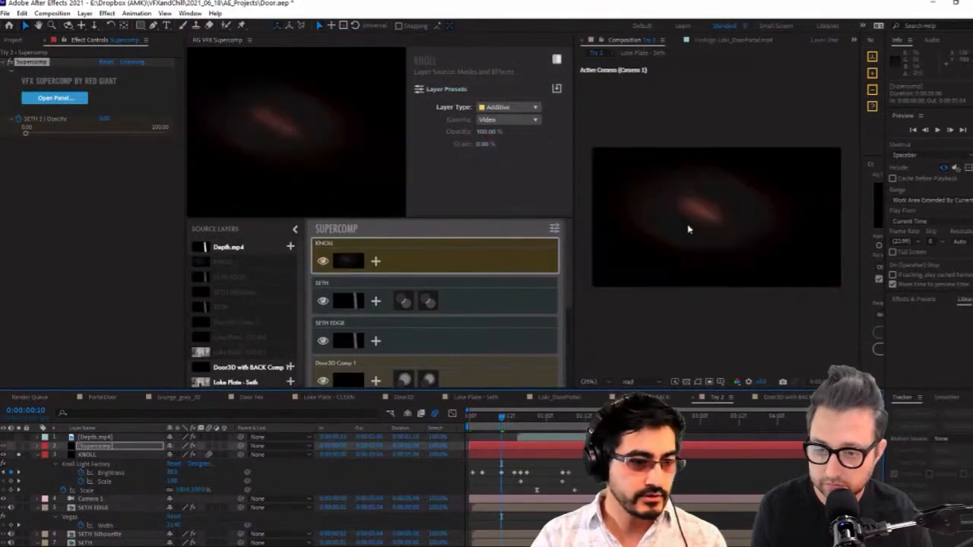
{"action": "left_click_drag", "start_coordinate": [509, 423], "coordinate": [491, 423]}
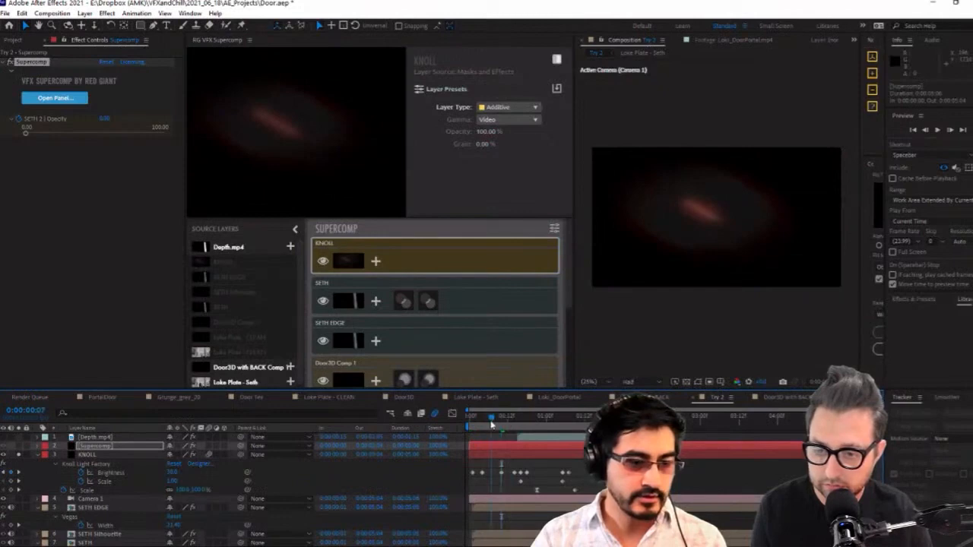
{"action": "left_click", "coordinate": [639, 382]}
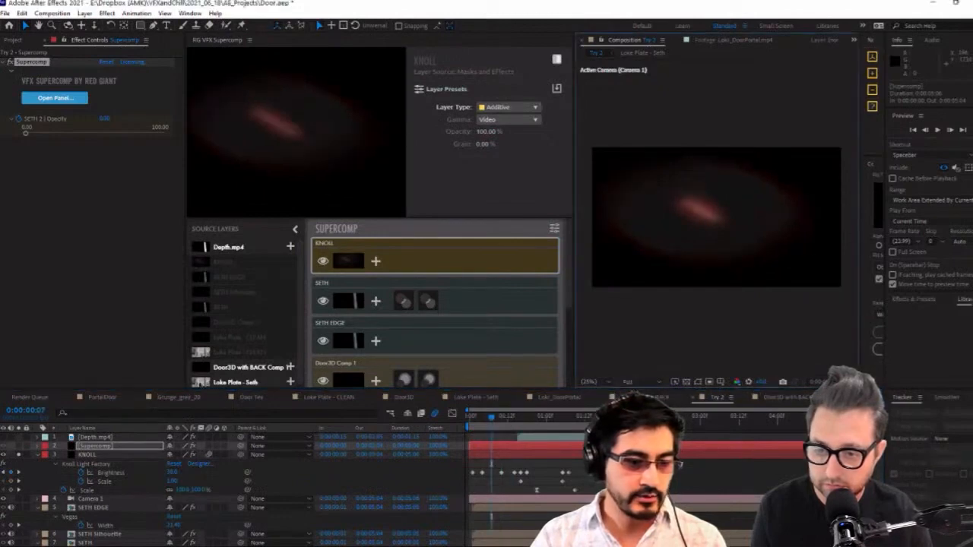
{"action": "left_click", "coordinate": [643, 388]}
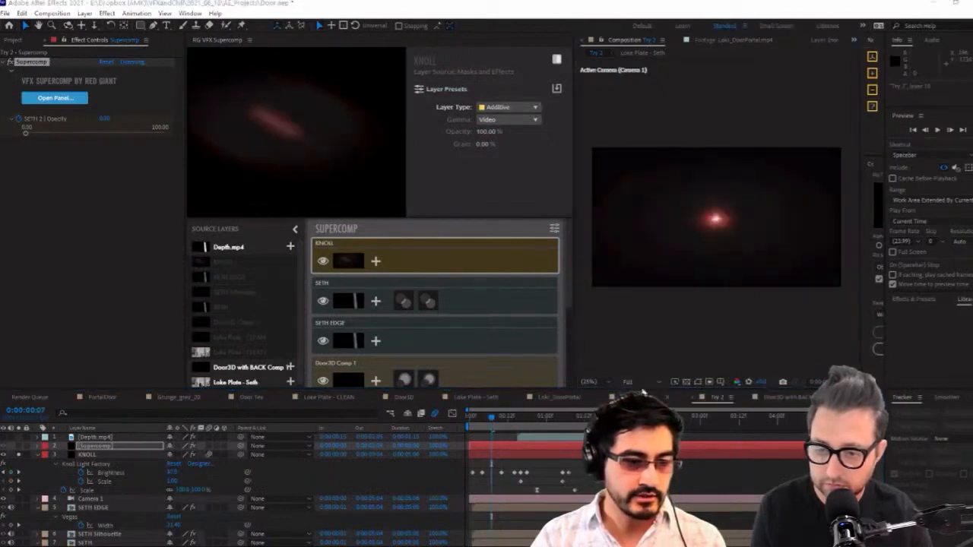
{"action": "left_click", "coordinate": [655, 361]}
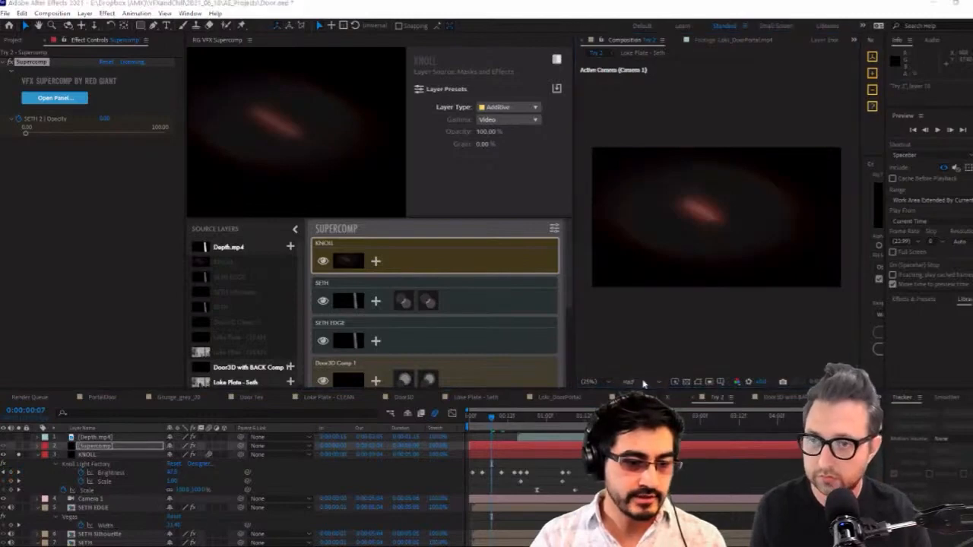
{"action": "left_click", "coordinate": [639, 365]}
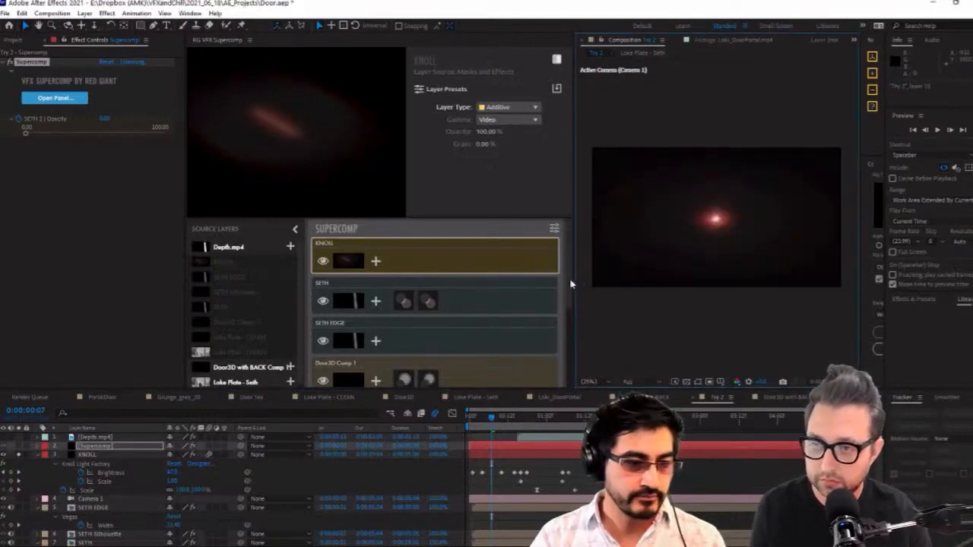
Close the RG VFX Supercomp panel to enlarge the viewer and preview the Try 2 composite at full resolution
{"action": "right_click", "coordinate": [202, 40]}
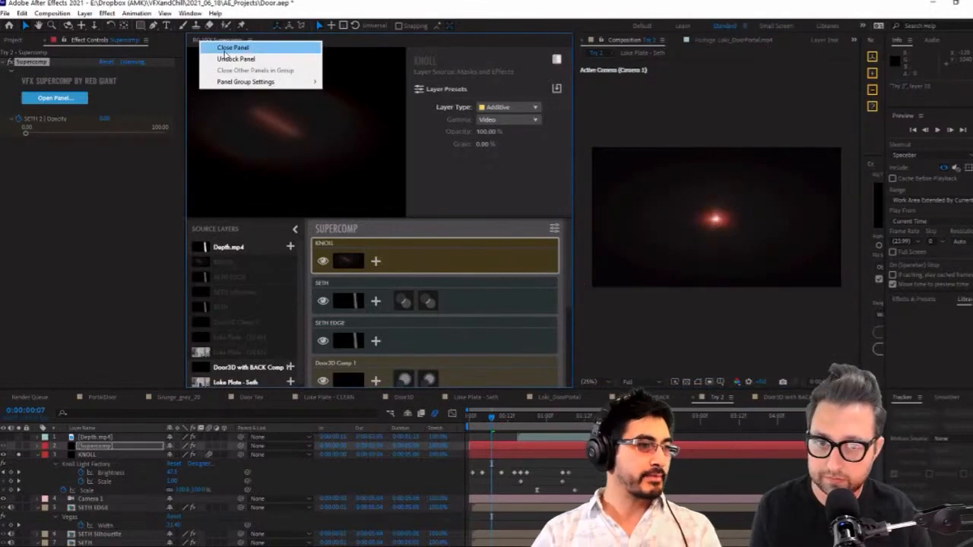
{"action": "left_click", "coordinate": [224, 49]}
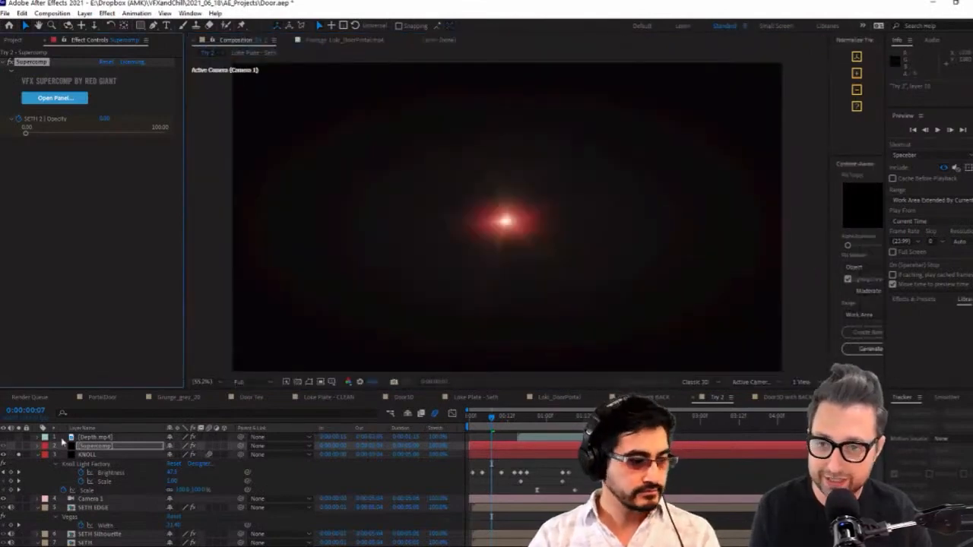
{"action": "key", "text": "space"}
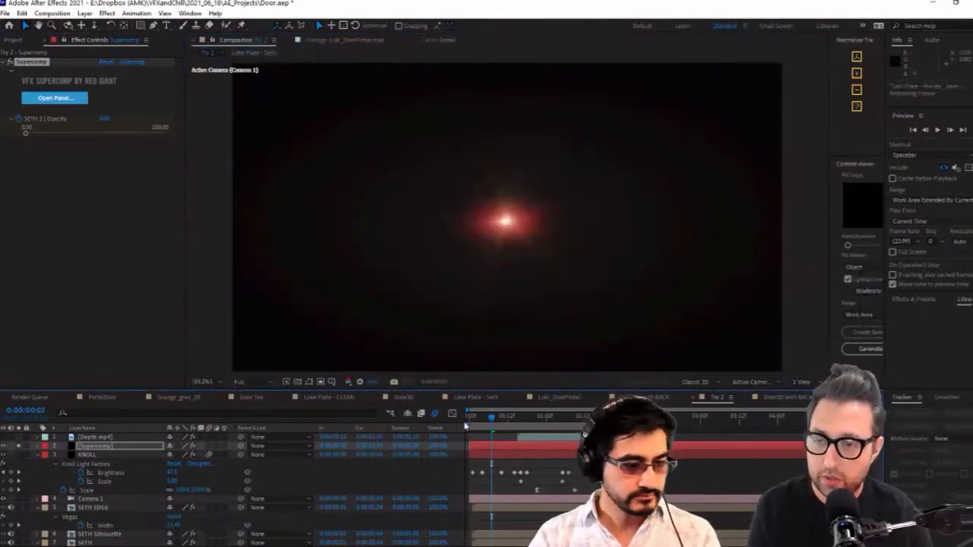
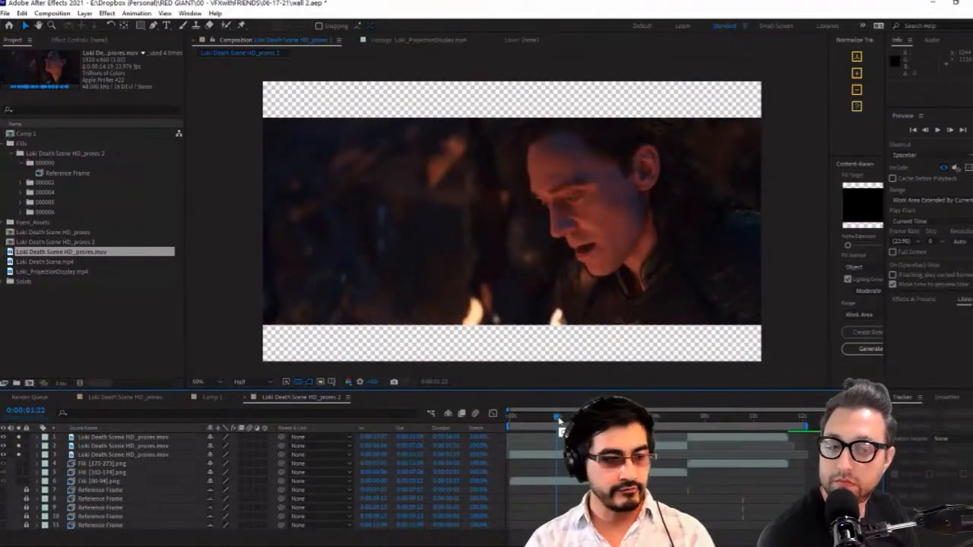
Preview the Loki Death Scene HD_prores 2 composition from about 0:00:02:02 and move on to the Thanos shot at 0:00:08:20
{"action": "left_click_drag", "start_coordinate": [558, 419], "coordinate": [564, 419]}
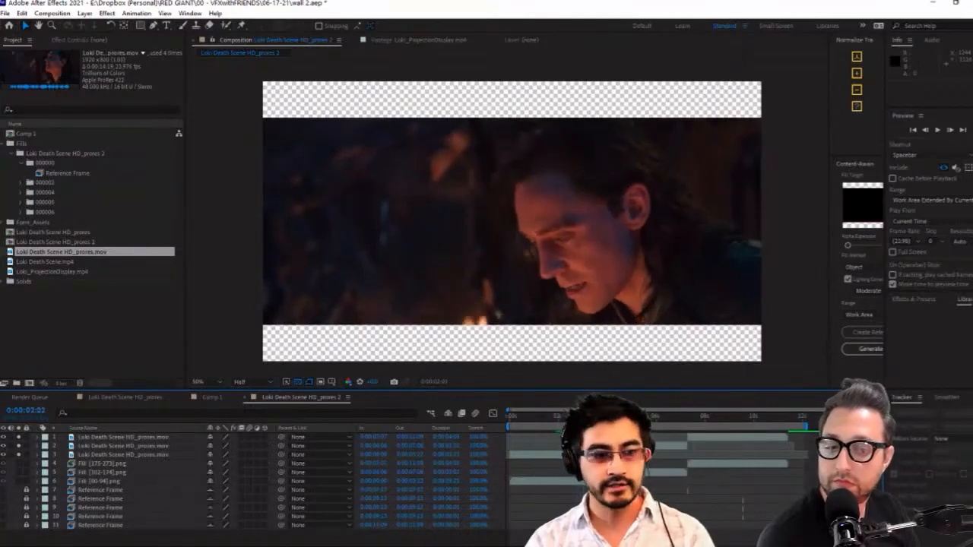
{"action": "key", "text": "space"}
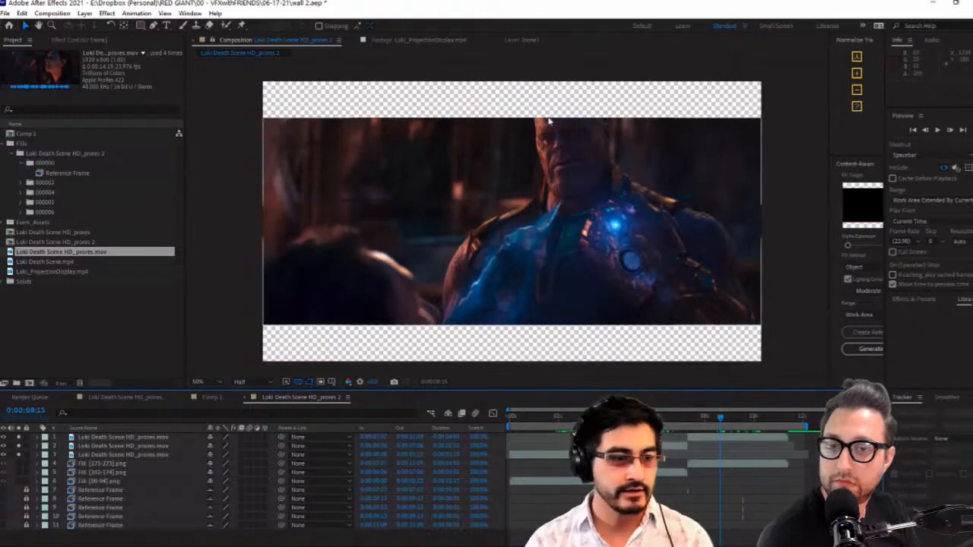
{"action": "mouse_move", "coordinate": [711, 420]}
{"action": "left_mouse_down"}
{"action": "mouse_move", "coordinate": [697, 422]}
{"action": "mouse_move", "coordinate": [728, 422]}
{"action": "left_mouse_up"}
Open the Loki_ProjectionDisplay.mp4 footage and scrub through the hologram shots up to about 47 seconds
{"action": "left_click", "coordinate": [65, 273]}
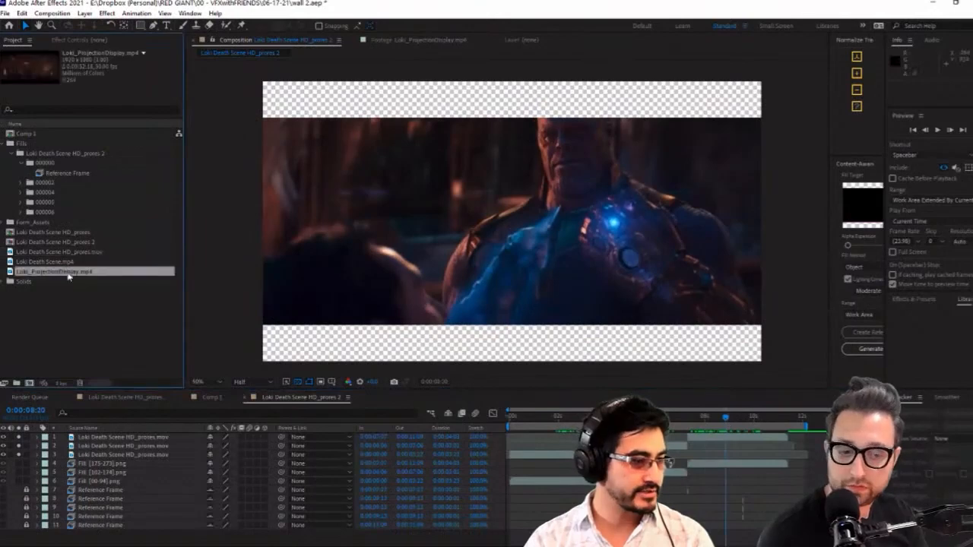
{"action": "double_click", "coordinate": [47, 275]}
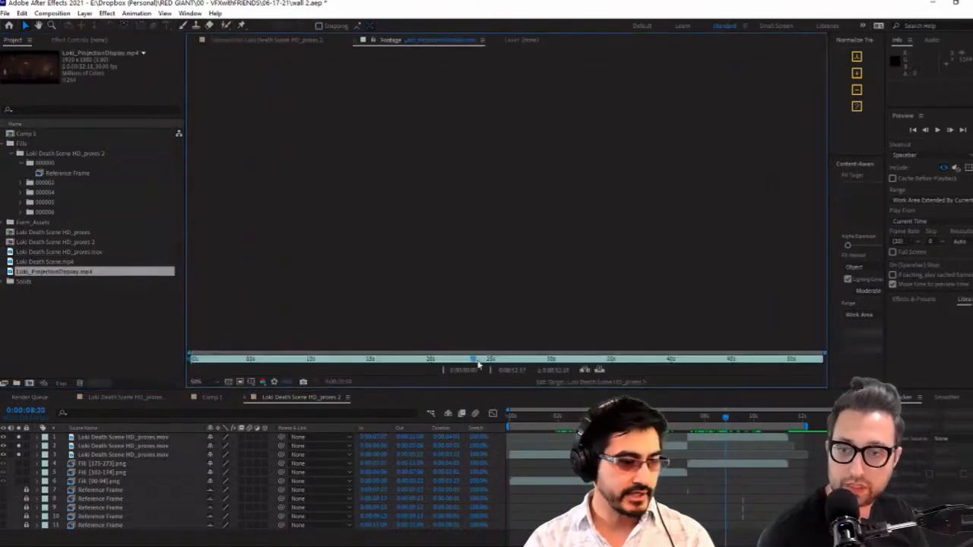
{"action": "left_click_drag", "start_coordinate": [478, 365], "coordinate": [559, 370]}
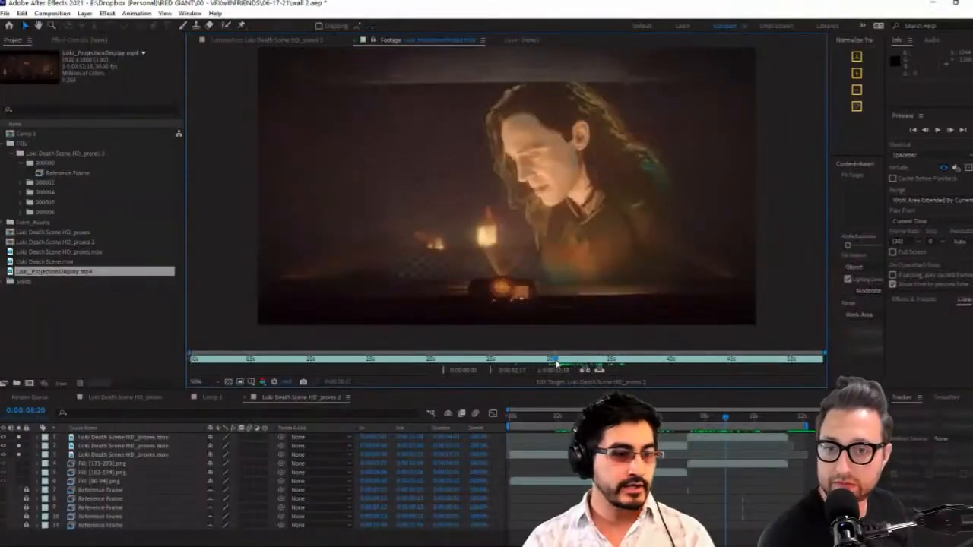
{"action": "left_click_drag", "start_coordinate": [556, 362], "coordinate": [765, 367]}
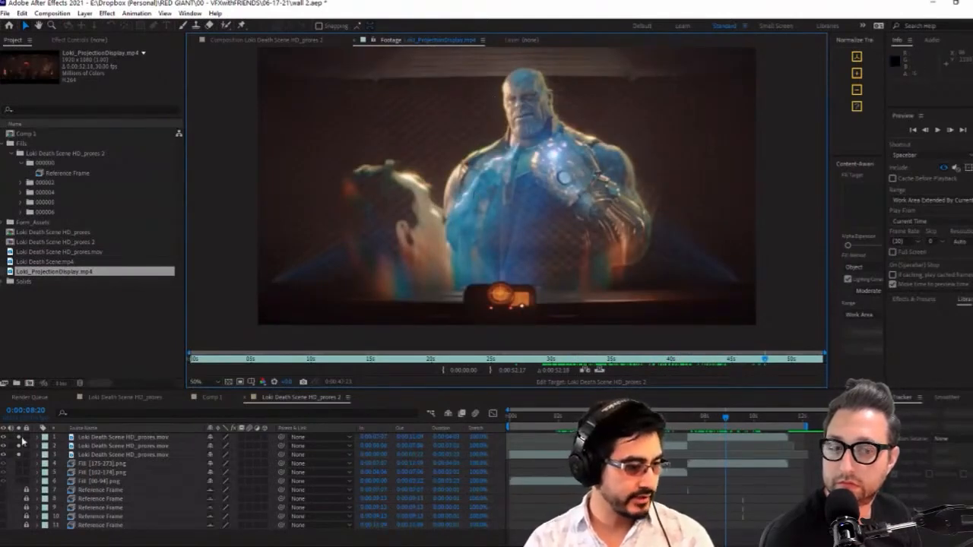
Return to the Loki Death Scene HD_prores 2 composition and compare its letterboxed shots, ending on the Loki close-up at 0:00:01:11
{"action": "left_click", "coordinate": [294, 42]}
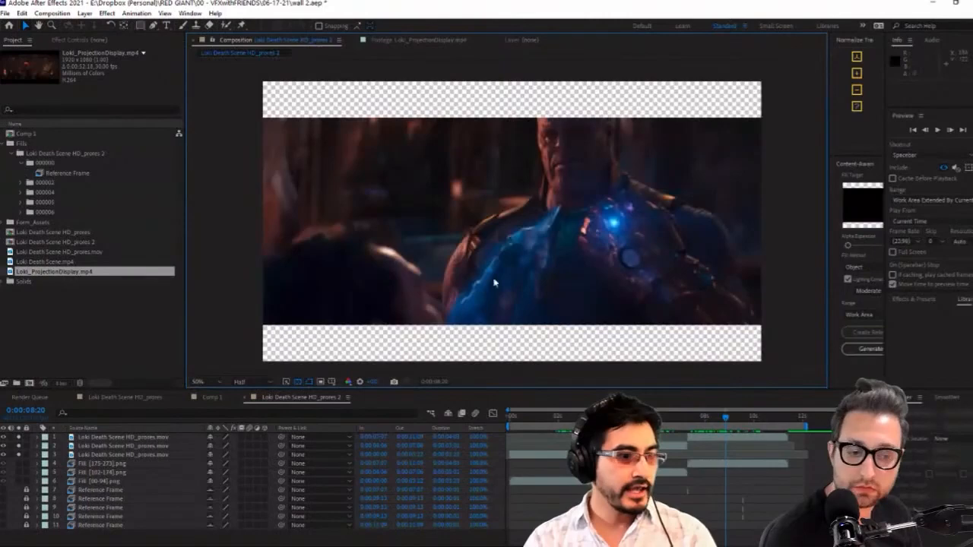
{"action": "left_click", "coordinate": [552, 418]}
{"action": "left_click", "coordinate": [739, 416]}
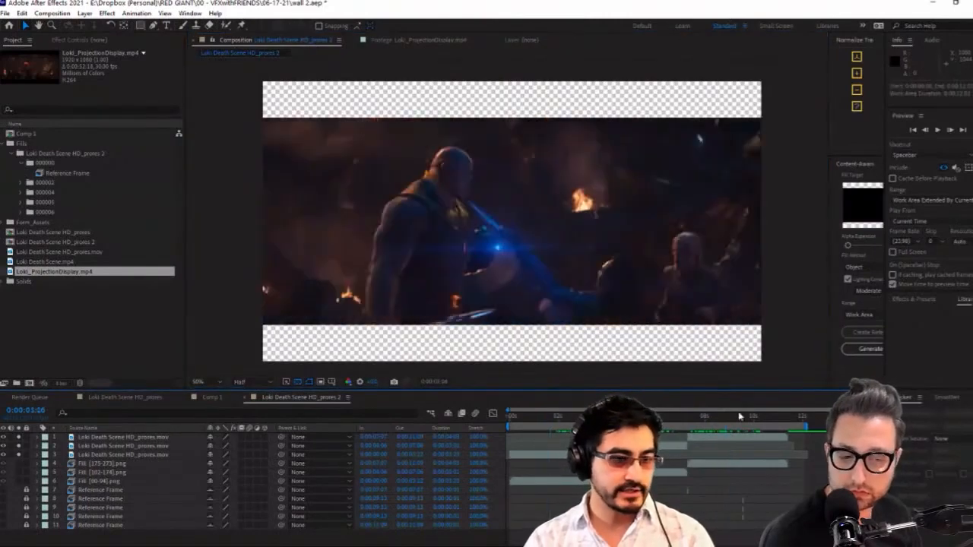
{"action": "left_click", "coordinate": [741, 422]}
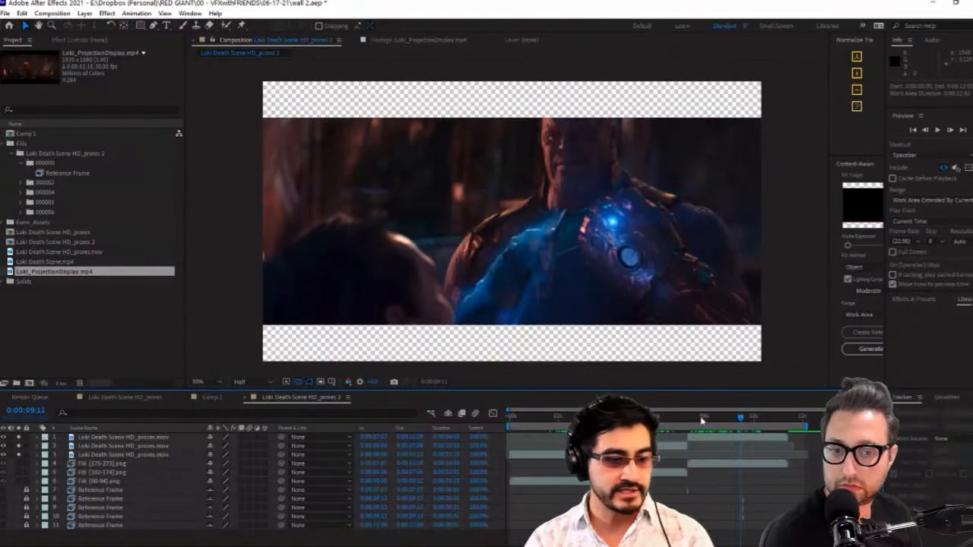
{"action": "mouse_move", "coordinate": [701, 419]}
{"action": "left_mouse_down"}
{"action": "mouse_move", "coordinate": [764, 419]}
{"action": "mouse_move", "coordinate": [705, 437]}
{"action": "left_mouse_up"}
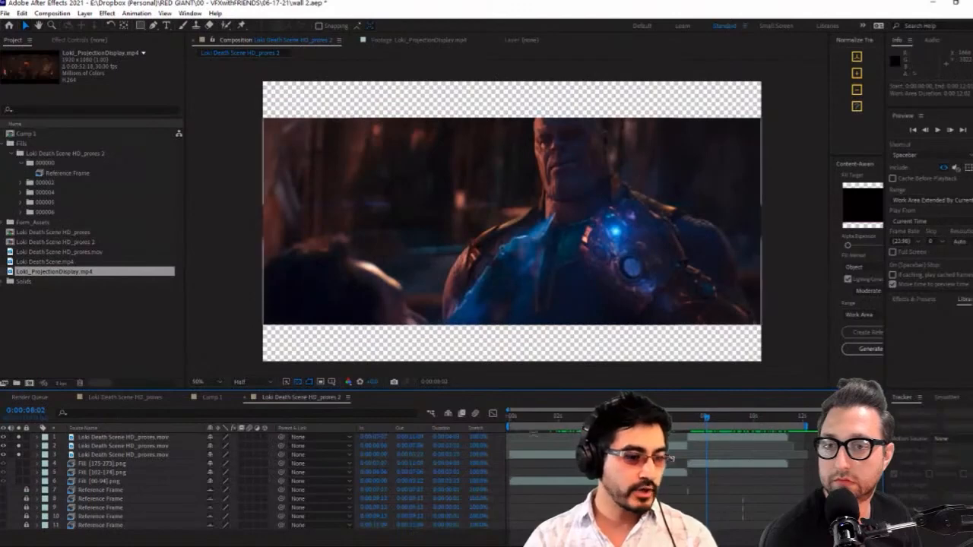
{"action": "left_click", "coordinate": [545, 423]}
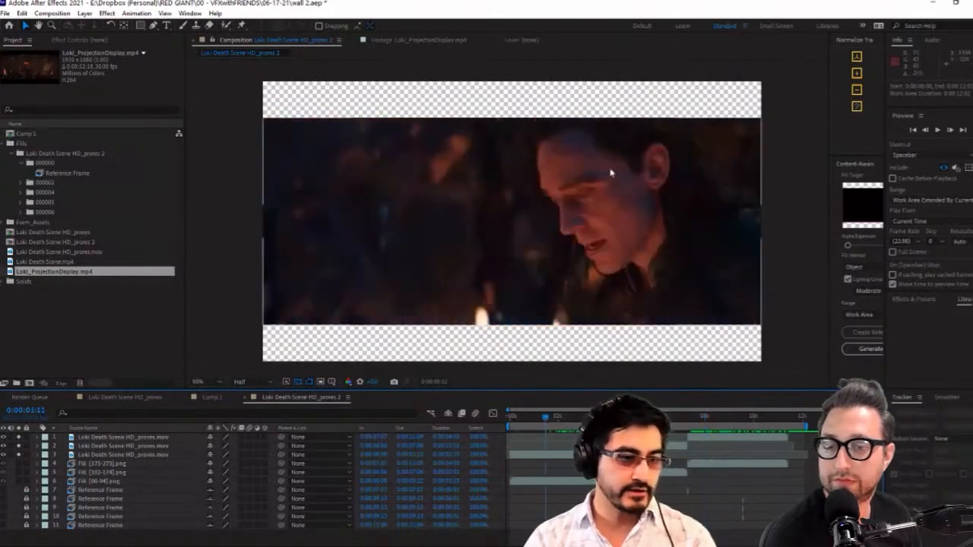
Solo the three Fill png layers together with the footage layers and preview the extended frame
{"action": "left_click", "coordinate": [515, 132]}
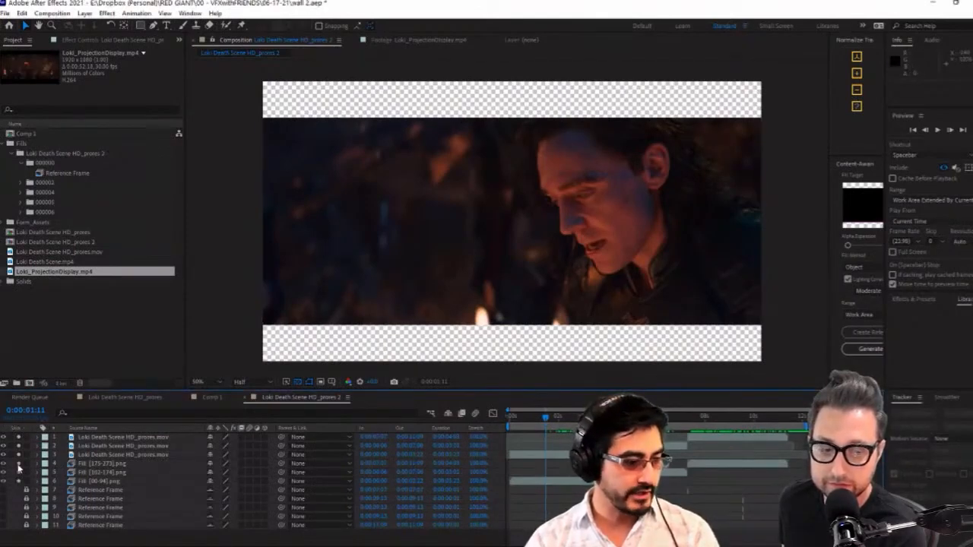
{"action": "left_click_drag", "start_coordinate": [19, 466], "coordinate": [18, 464]}
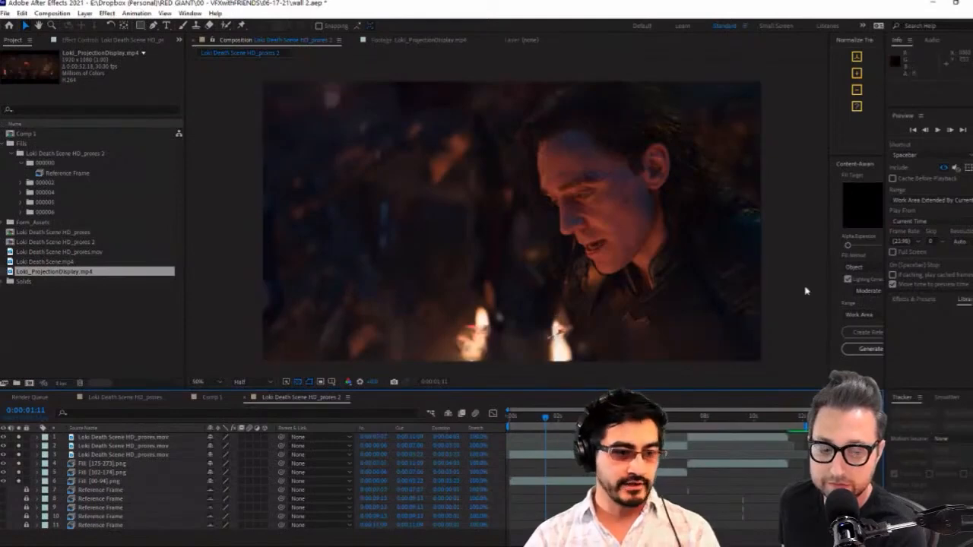
{"action": "key", "text": "space"}
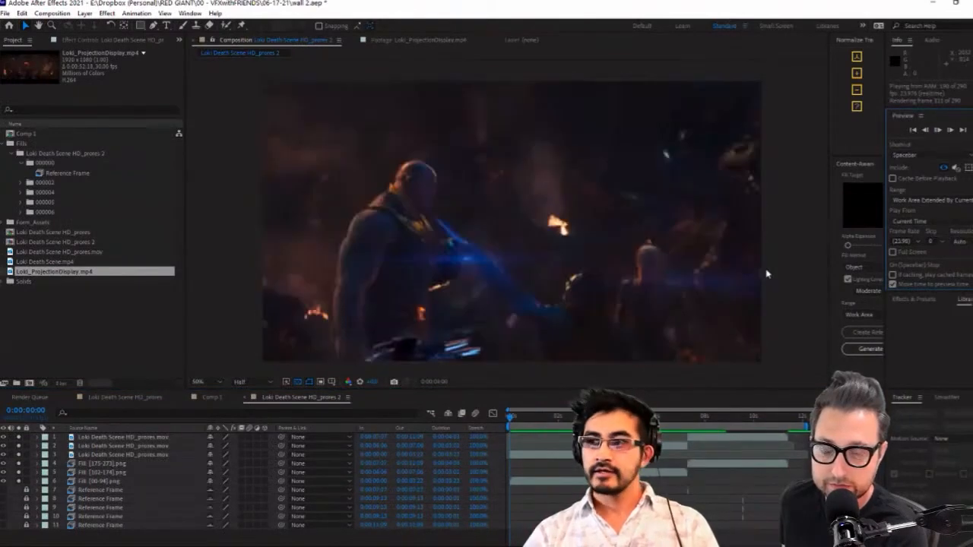
{"action": "key", "text": "space"}
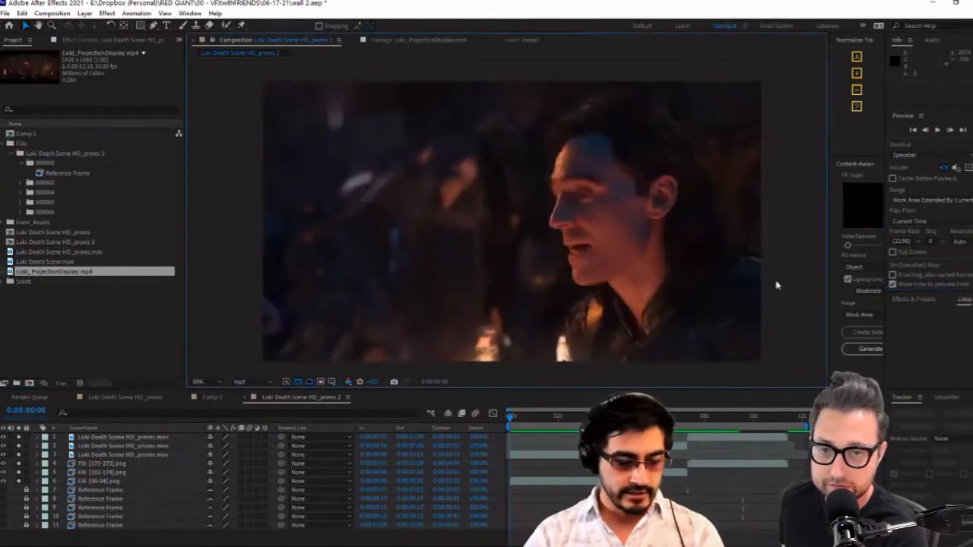
Maximize the composition viewer, fit the frame to it, play the extended shots, and restore the normal layout
{"action": "double_click", "coordinate": [223, 41]}
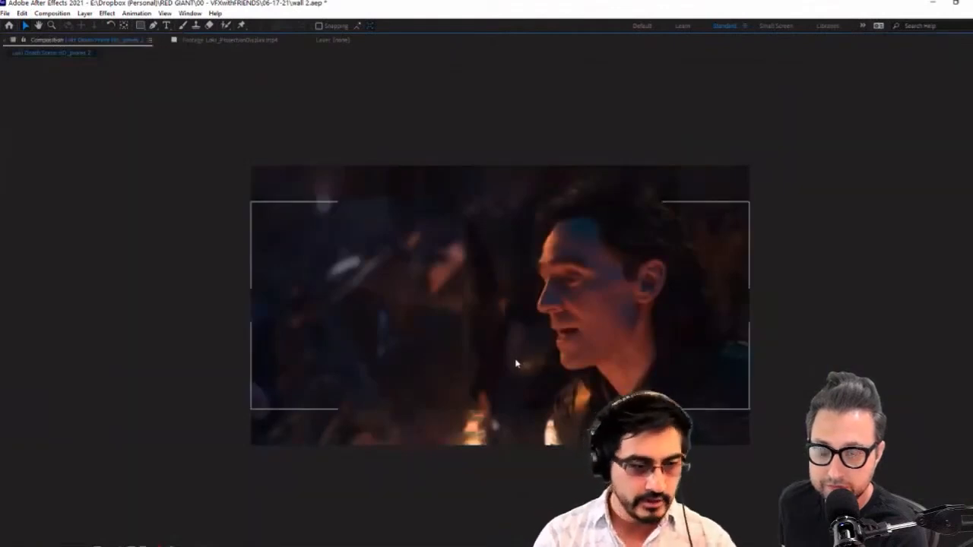
{"action": "key", "text": "shift+slash"}
{"action": "key", "text": "space"}
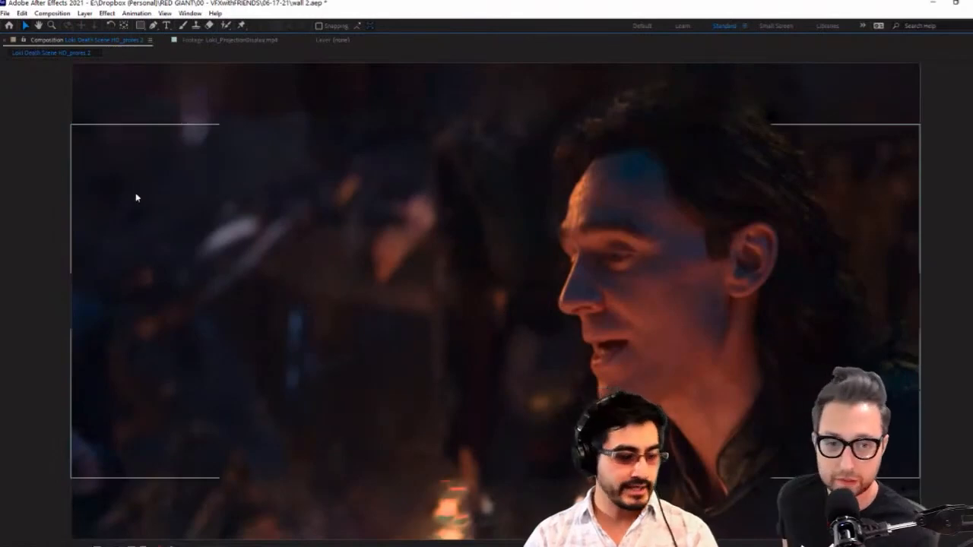
{"action": "double_click", "coordinate": [47, 41]}
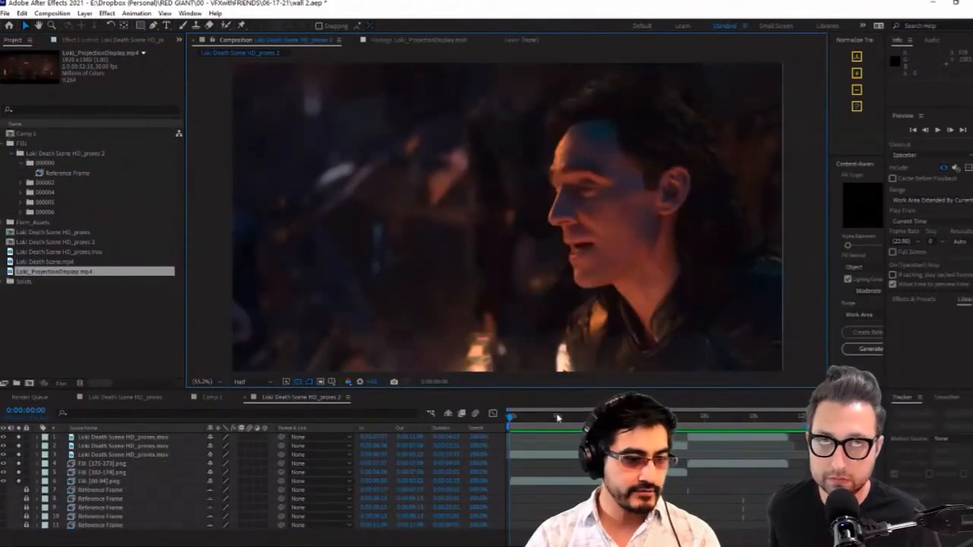
At 0:00:05:14, toggle the solo state of the second footage layer and the Fill [102-174].png layer to compare original and filled areas
{"action": "left_click_drag", "start_coordinate": [557, 417], "coordinate": [646, 417]}
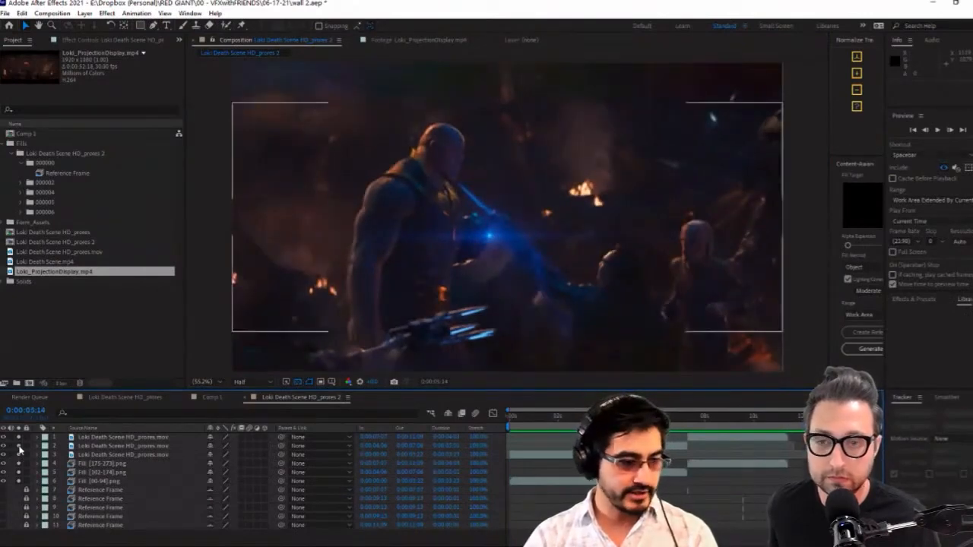
{"action": "left_click", "coordinate": [20, 450]}
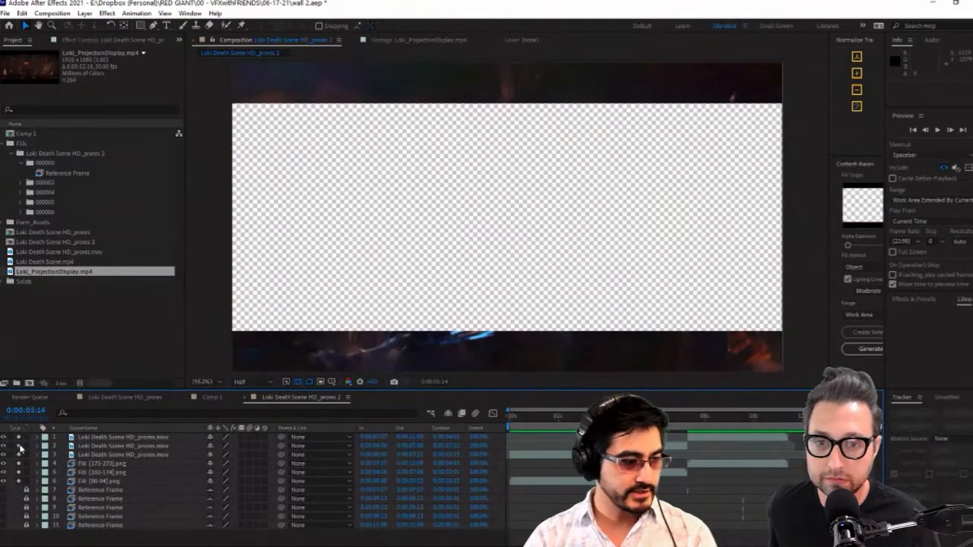
{"action": "left_click", "coordinate": [20, 447]}
{"action": "left_click", "coordinate": [21, 473]}
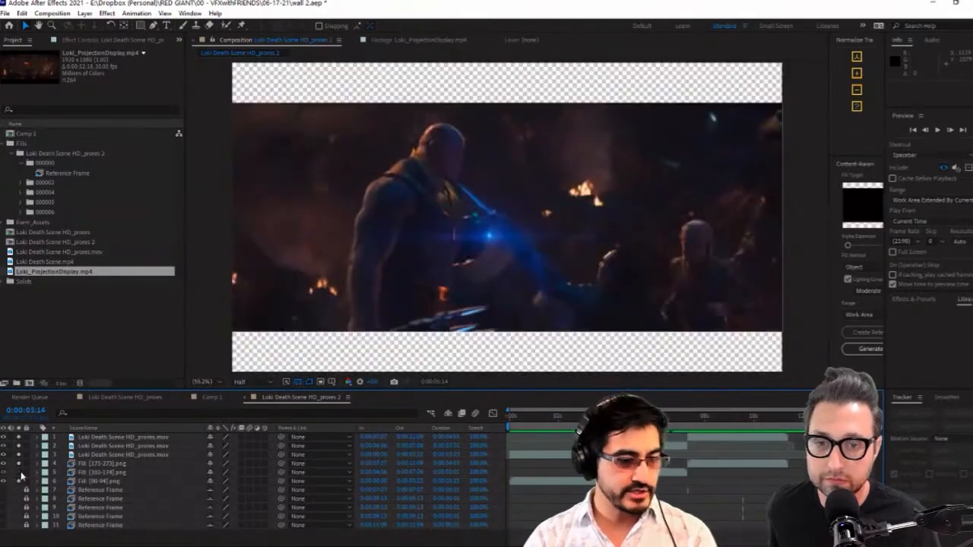
{"action": "left_click", "coordinate": [20, 473]}
{"action": "left_click", "coordinate": [20, 473]}
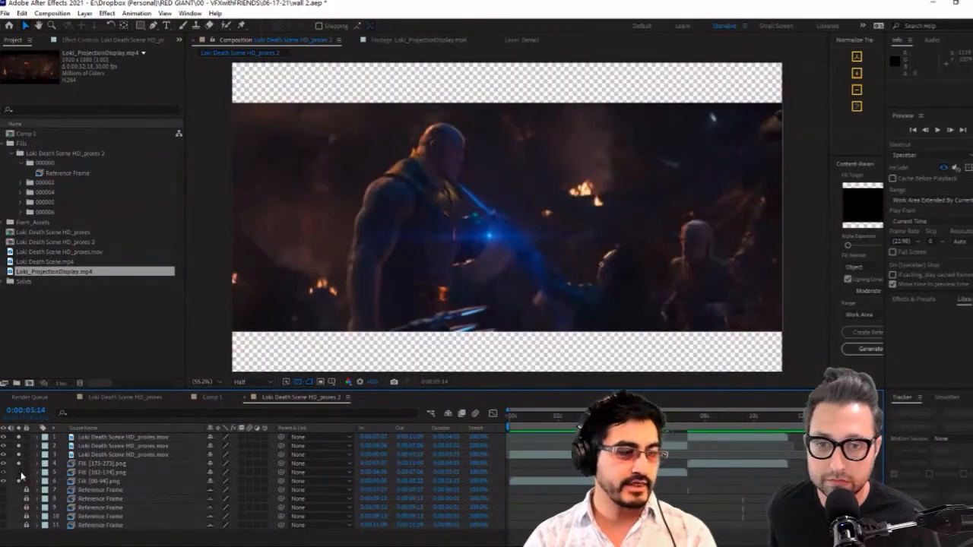
{"action": "left_click", "coordinate": [20, 472]}
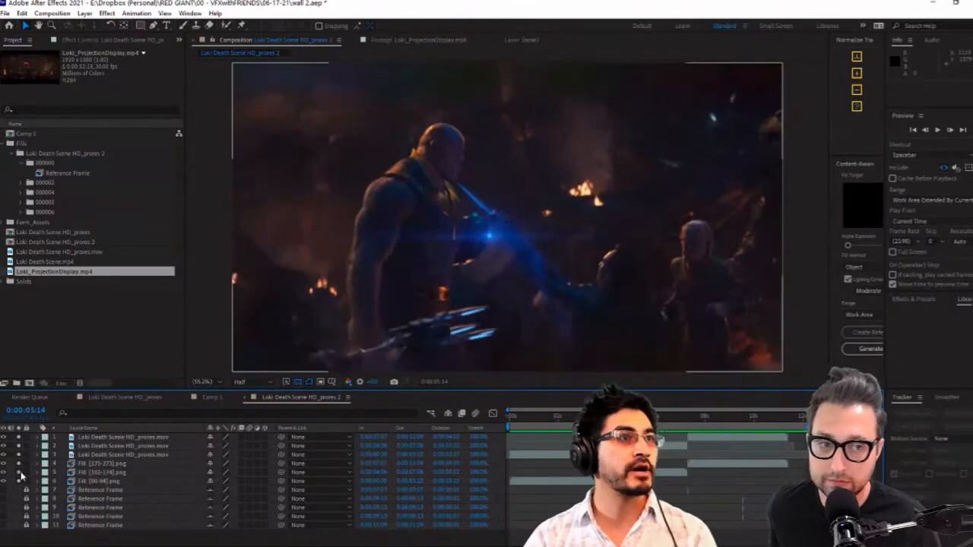
Play the extended composition, examine Thanos's filled-in head at 0:00:07:08, and replay the preview
{"action": "left_click", "coordinate": [937, 132]}
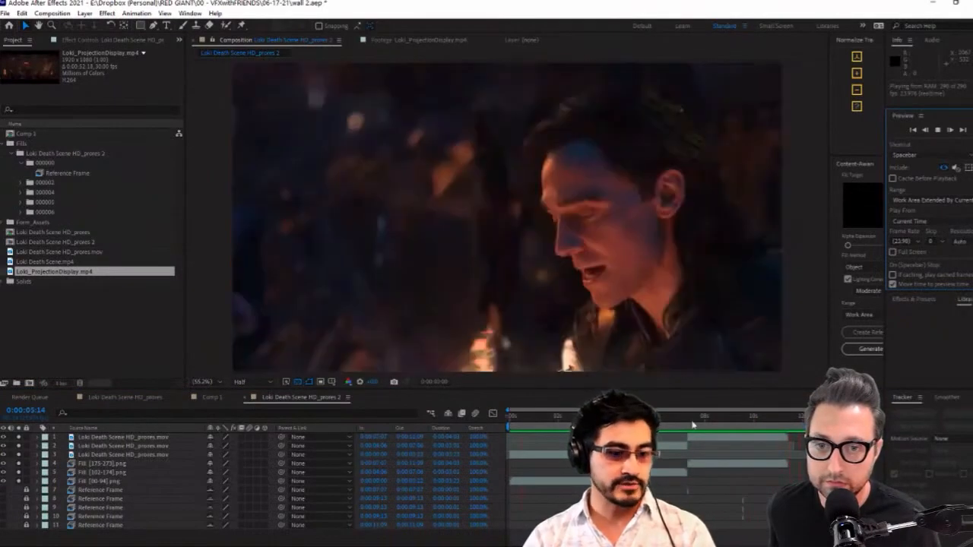
{"action": "left_click_drag", "start_coordinate": [693, 423], "coordinate": [690, 424]}
{"action": "left_click", "coordinate": [555, 106]}
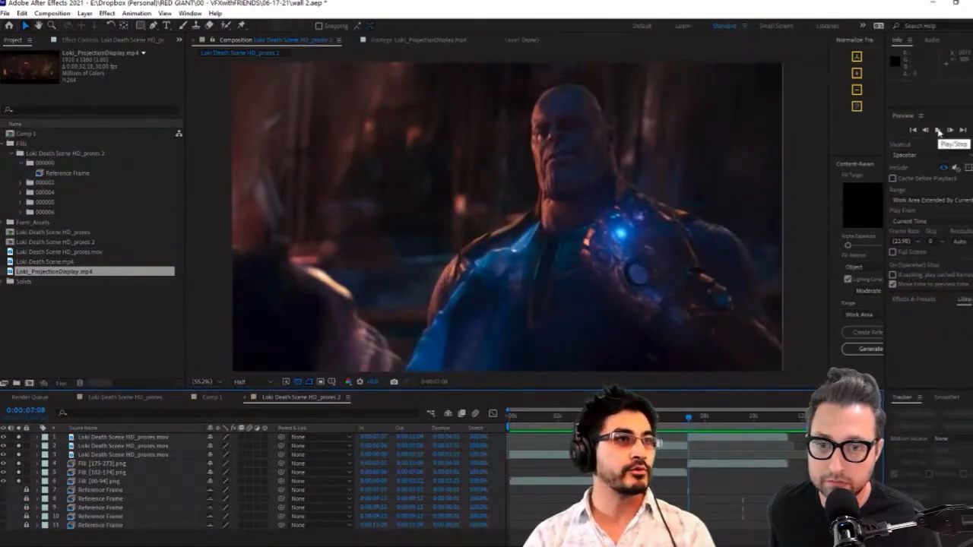
{"action": "left_click", "coordinate": [938, 132]}
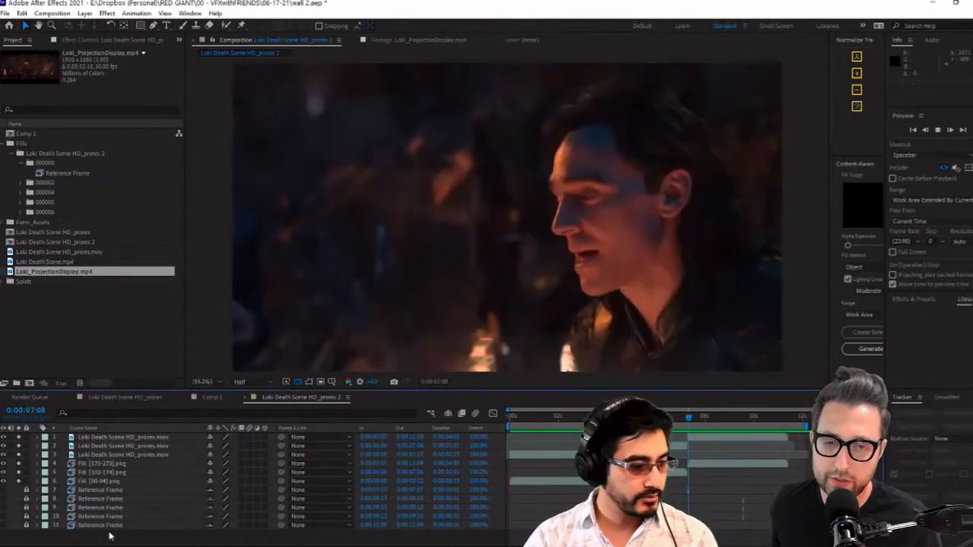
Select the three Fill png layers, show their Opacity, and lower it together so the fills turn semi-transparent
{"action": "left_click", "coordinate": [570, 419]}
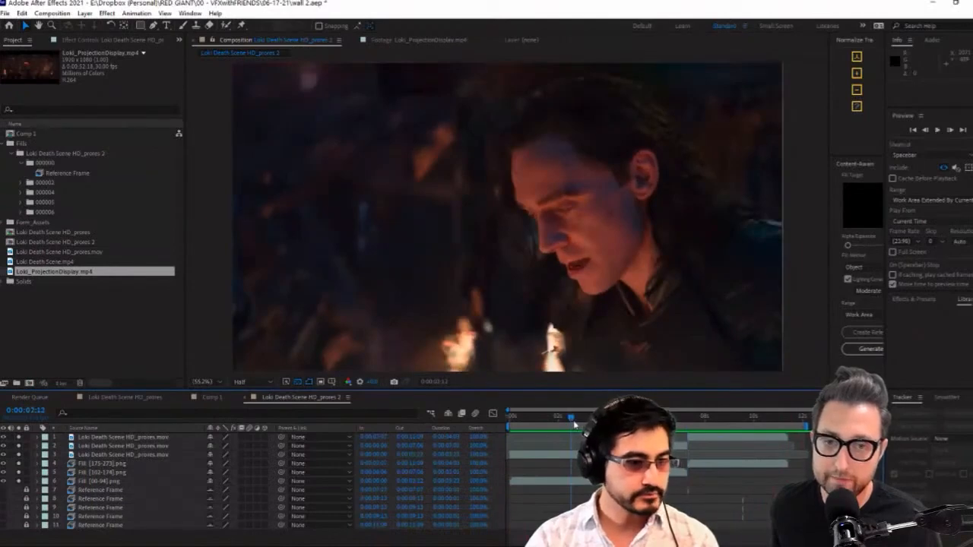
{"action": "left_click", "coordinate": [109, 463]}
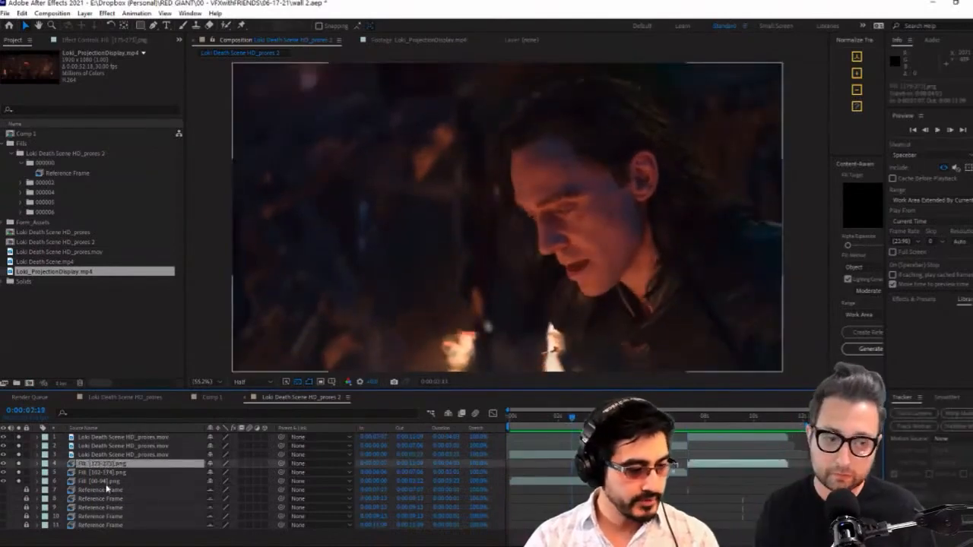
{"action": "left_click", "coordinate": [103, 481], "text": "shift"}
{"action": "key", "text": "t"}
{"action": "left_click_drag", "start_coordinate": [213, 473], "coordinate": [196, 479]}
Inspect the semi-transparent fills at 0:00:09:13, 0:00:10:11 and 0:00:05:19, and compare with the original Loki Death Scene HD_prores composition
{"action": "left_click_drag", "start_coordinate": [572, 417], "coordinate": [743, 435]}
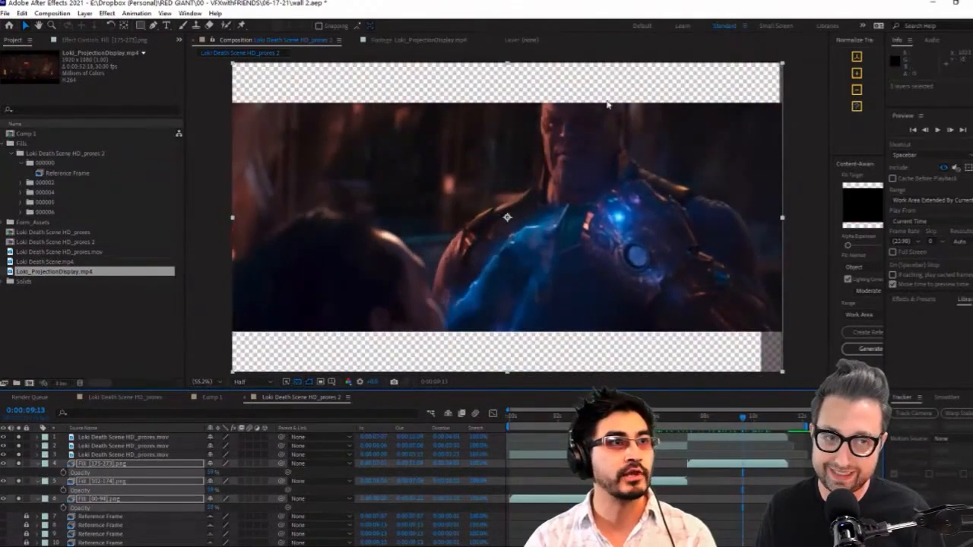
{"action": "left_click", "coordinate": [765, 419]}
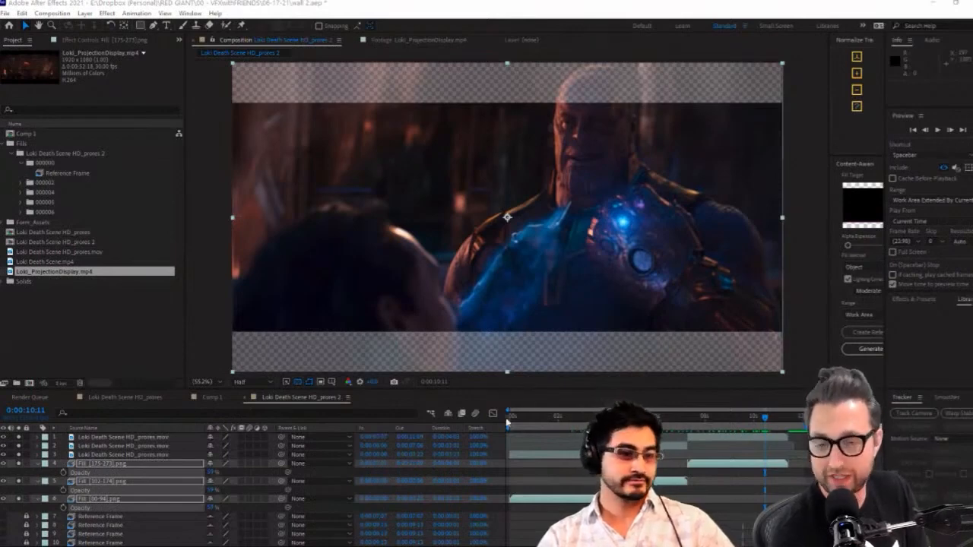
{"action": "left_click_drag", "start_coordinate": [547, 423], "coordinate": [651, 426]}
{"action": "left_click", "coordinate": [136, 399]}
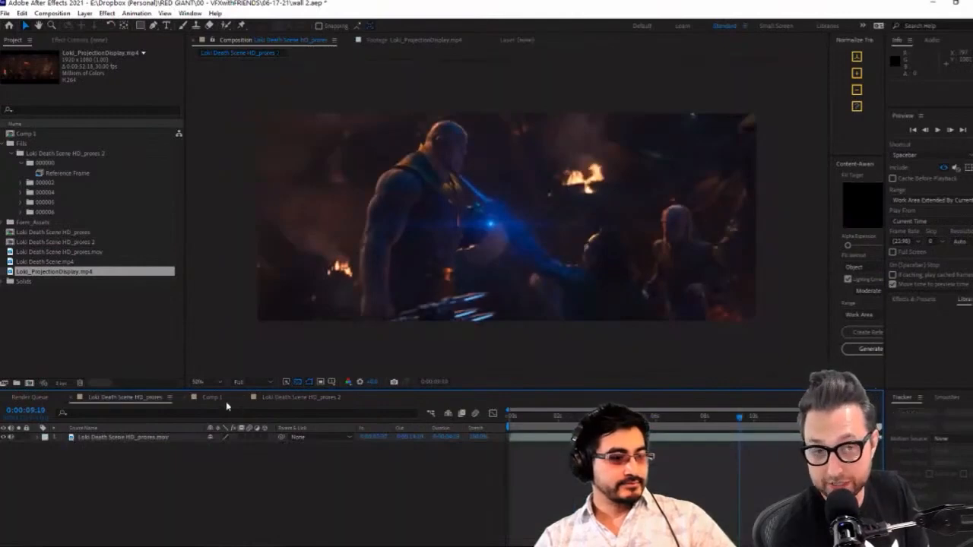
{"action": "left_click", "coordinate": [312, 398]}
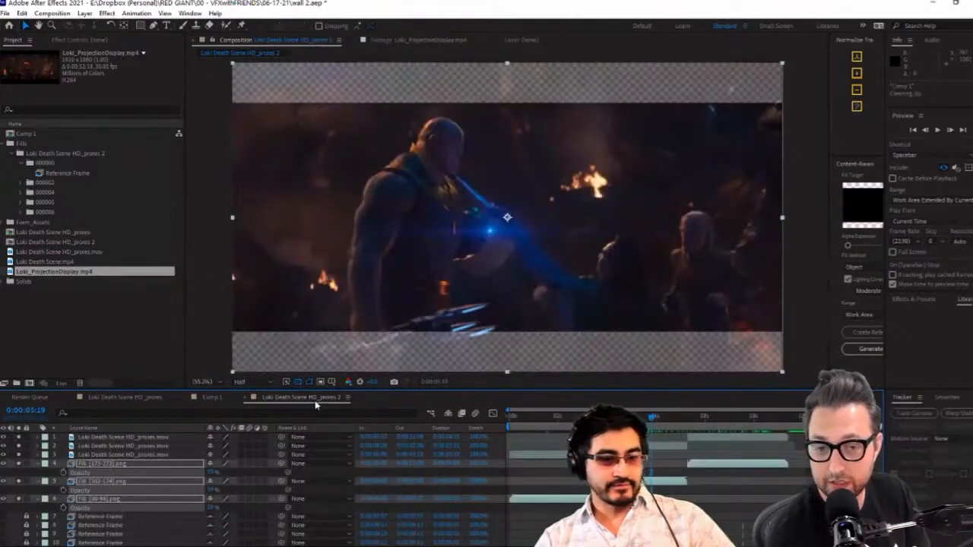